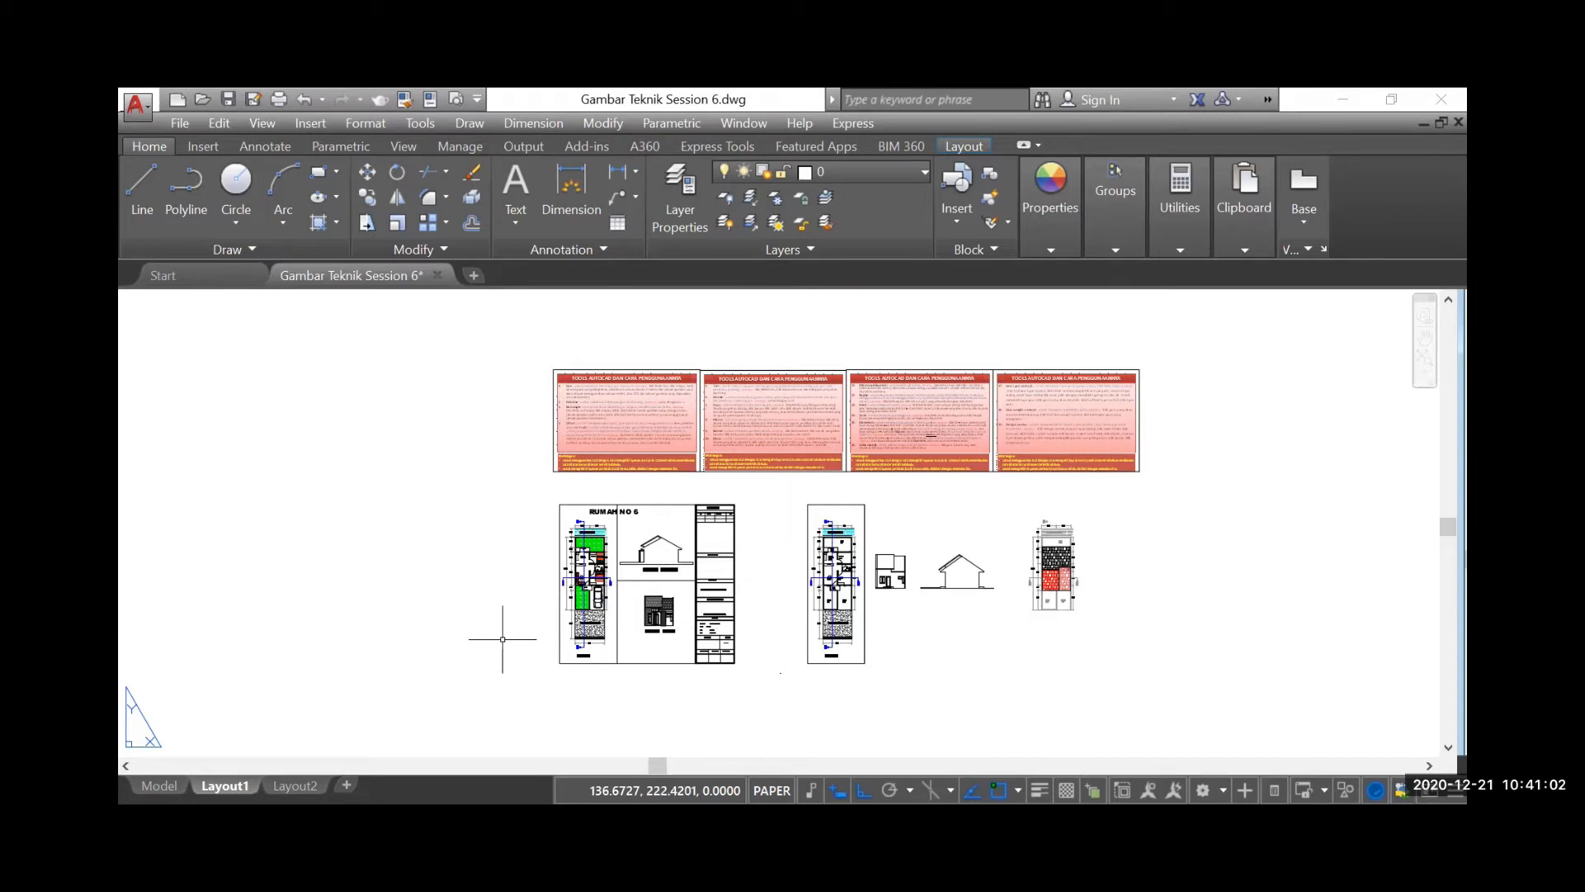
Examine the house plan and elevation drawings and read the Line, Polyline, Rectangle and Offset instructions on the first tools sheet
{"action": "scroll", "coordinate": [899, 612], "scroll_direction": "up", "scroll_amount": 2}
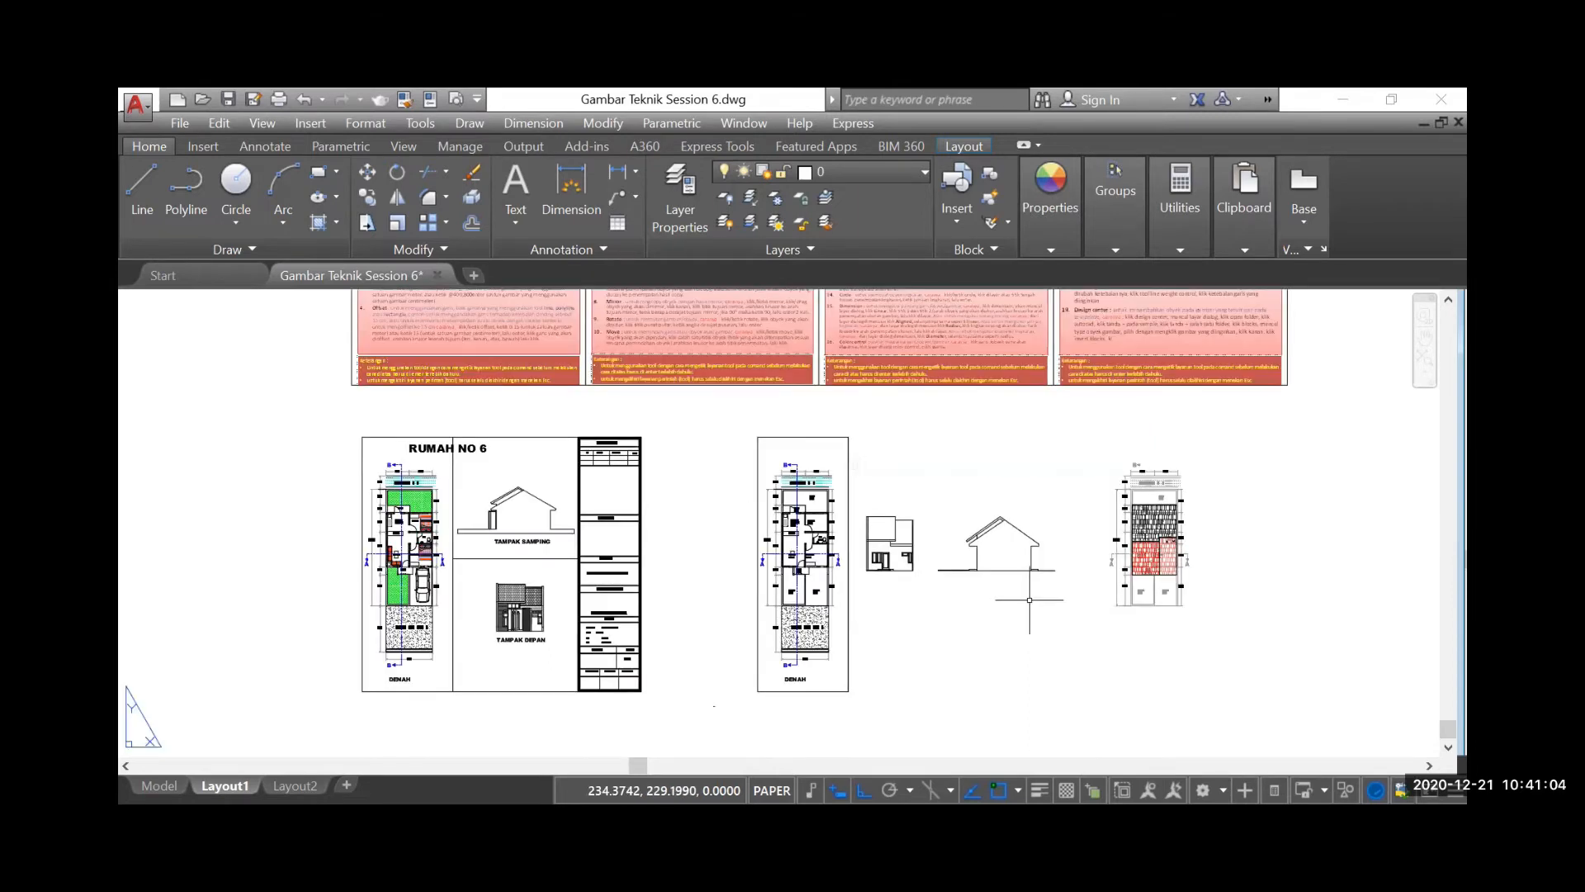
{"action": "scroll", "coordinate": [339, 582], "scroll_direction": "up", "scroll_amount": 2}
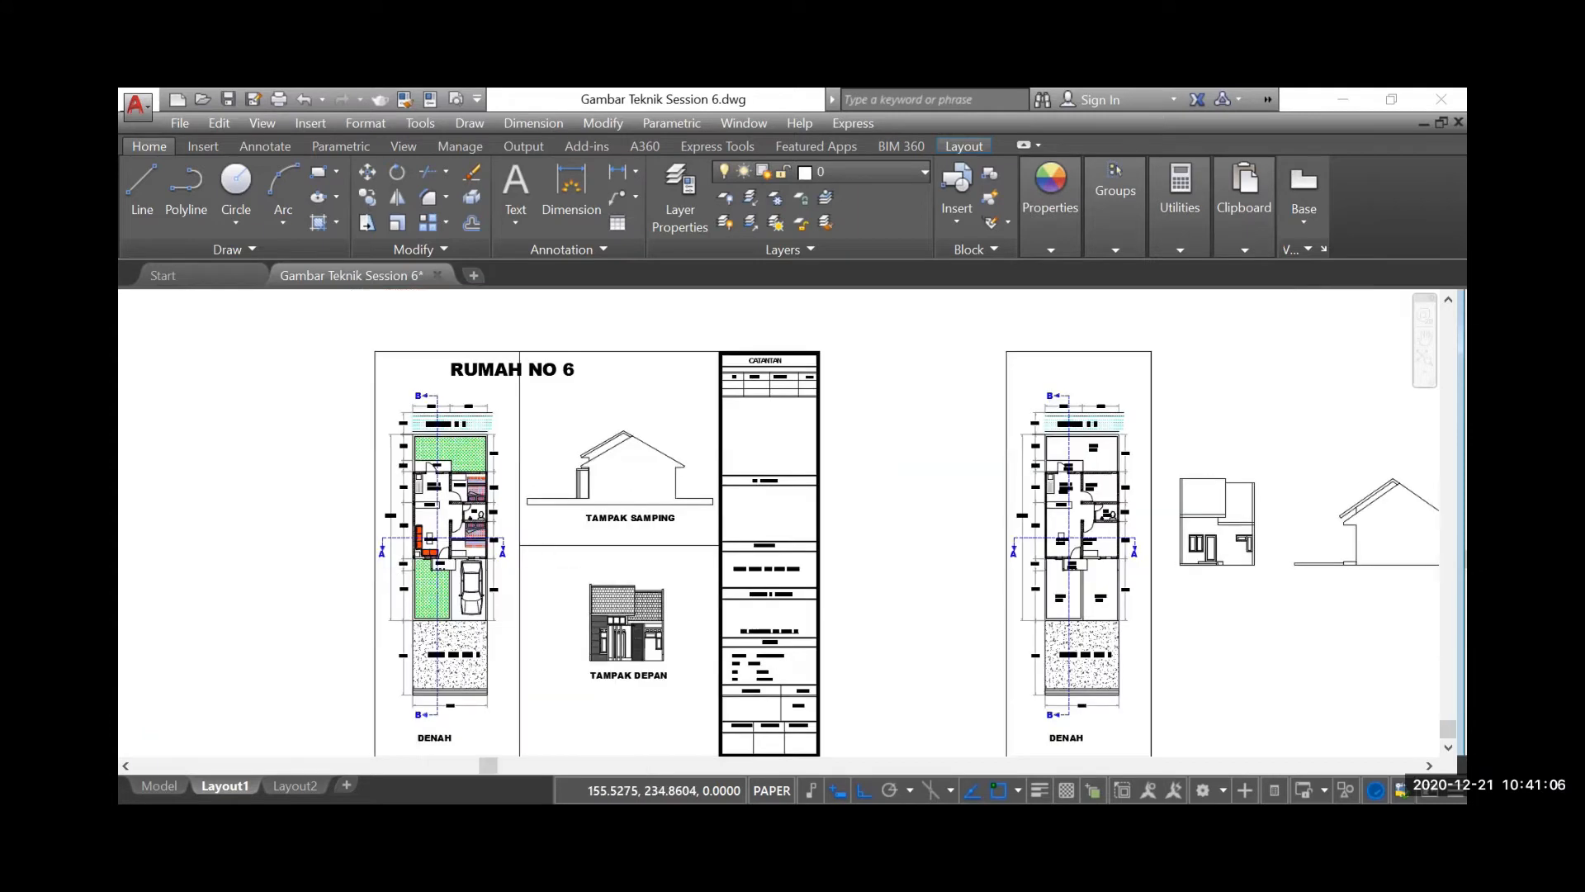
{"action": "scroll", "coordinate": [487, 536], "scroll_direction": "down", "scroll_amount": 2}
{"action": "scroll", "coordinate": [966, 525], "scroll_direction": "up", "scroll_amount": 4}
{"action": "scroll", "coordinate": [828, 547], "scroll_direction": "up", "scroll_amount": 2}
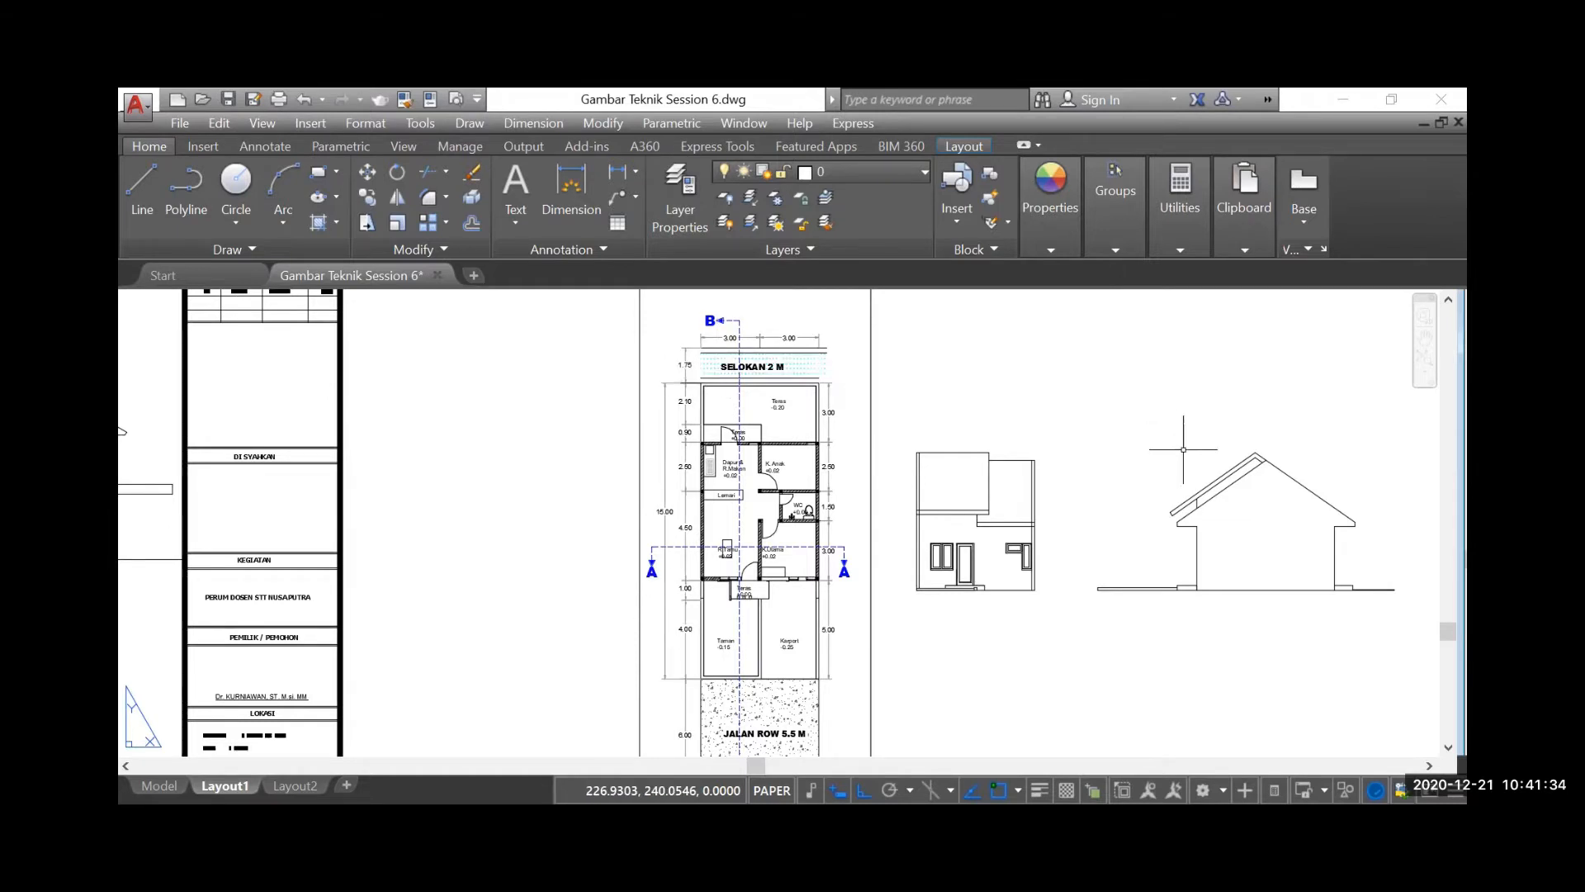
{"action": "scroll", "coordinate": [1183, 449], "scroll_direction": "down", "scroll_amount": 2}
{"action": "scroll", "coordinate": [1183, 449], "scroll_direction": "down", "scroll_amount": 4}
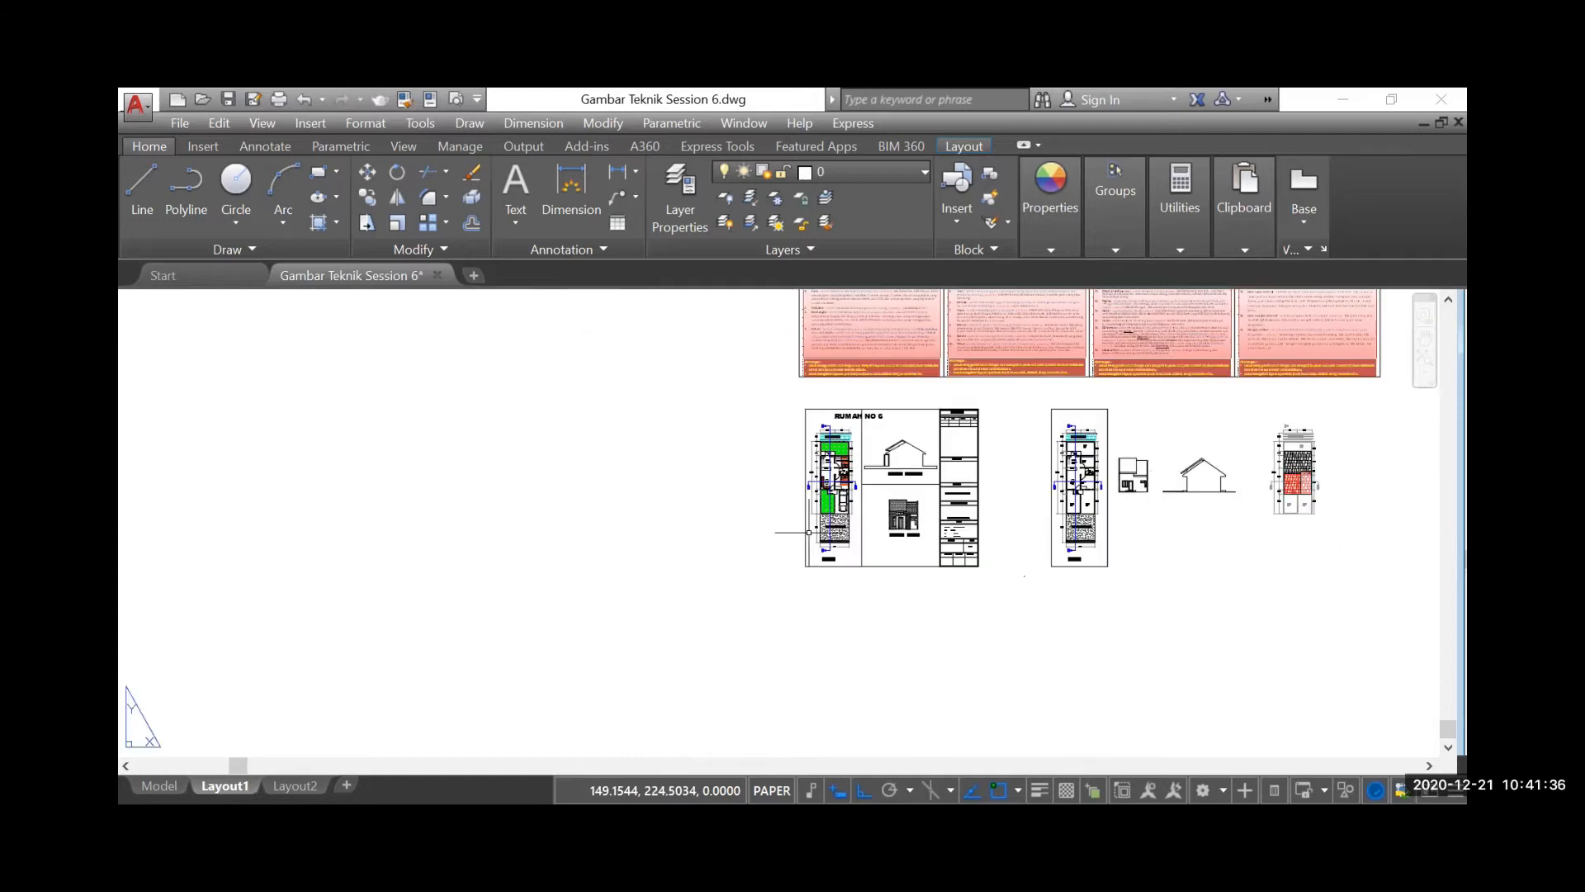
{"action": "scroll", "coordinate": [881, 404], "scroll_direction": "up", "scroll_amount": 5}
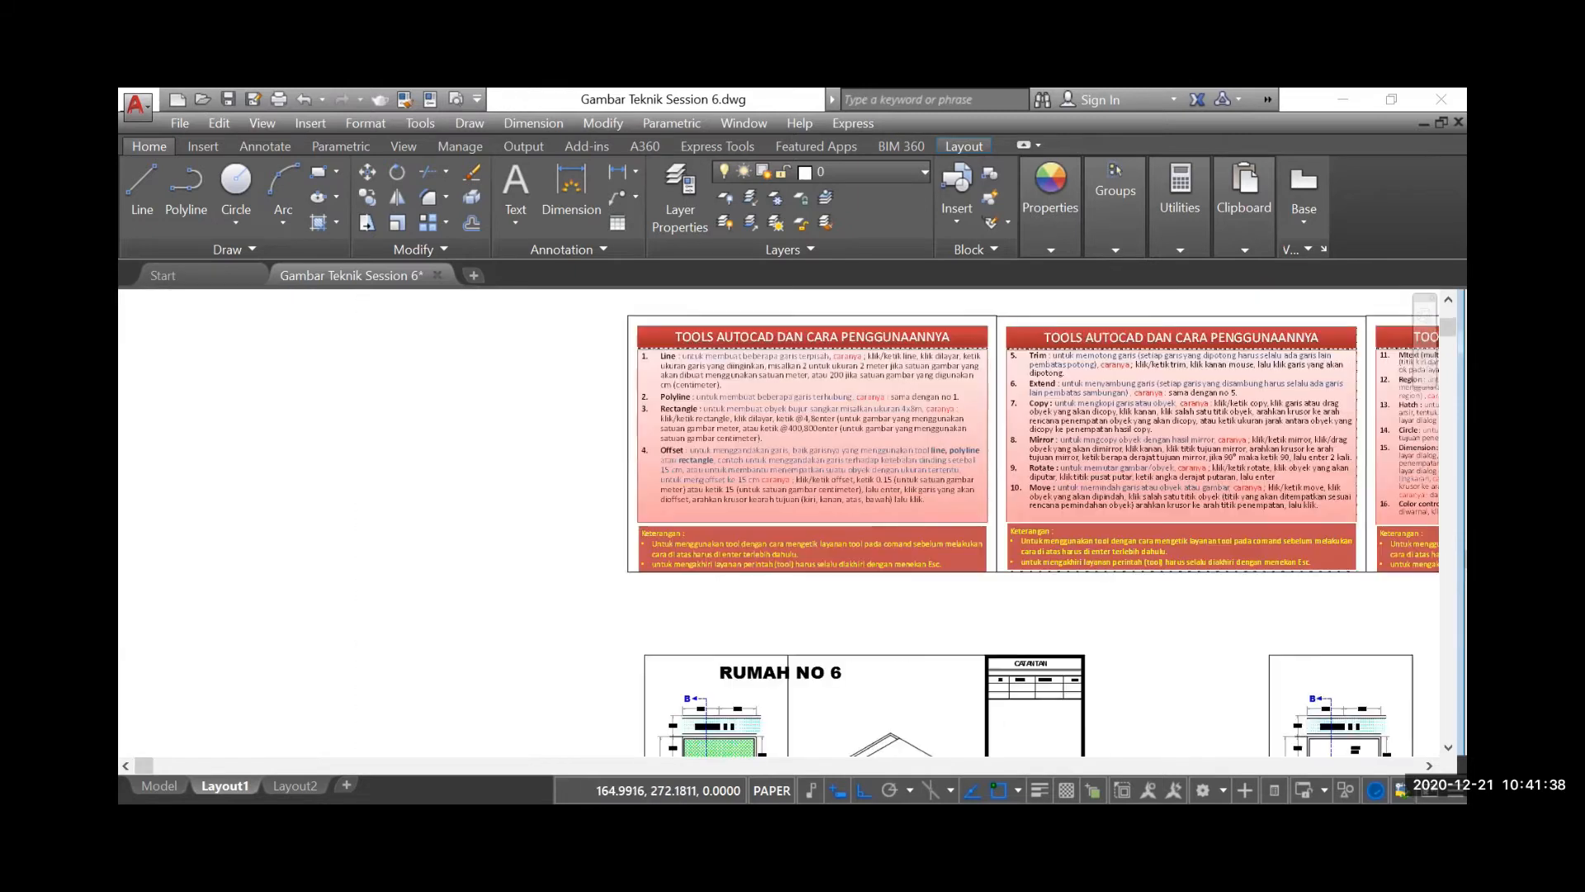
{"action": "scroll", "coordinate": [798, 334], "scroll_direction": "up", "scroll_amount": 1}
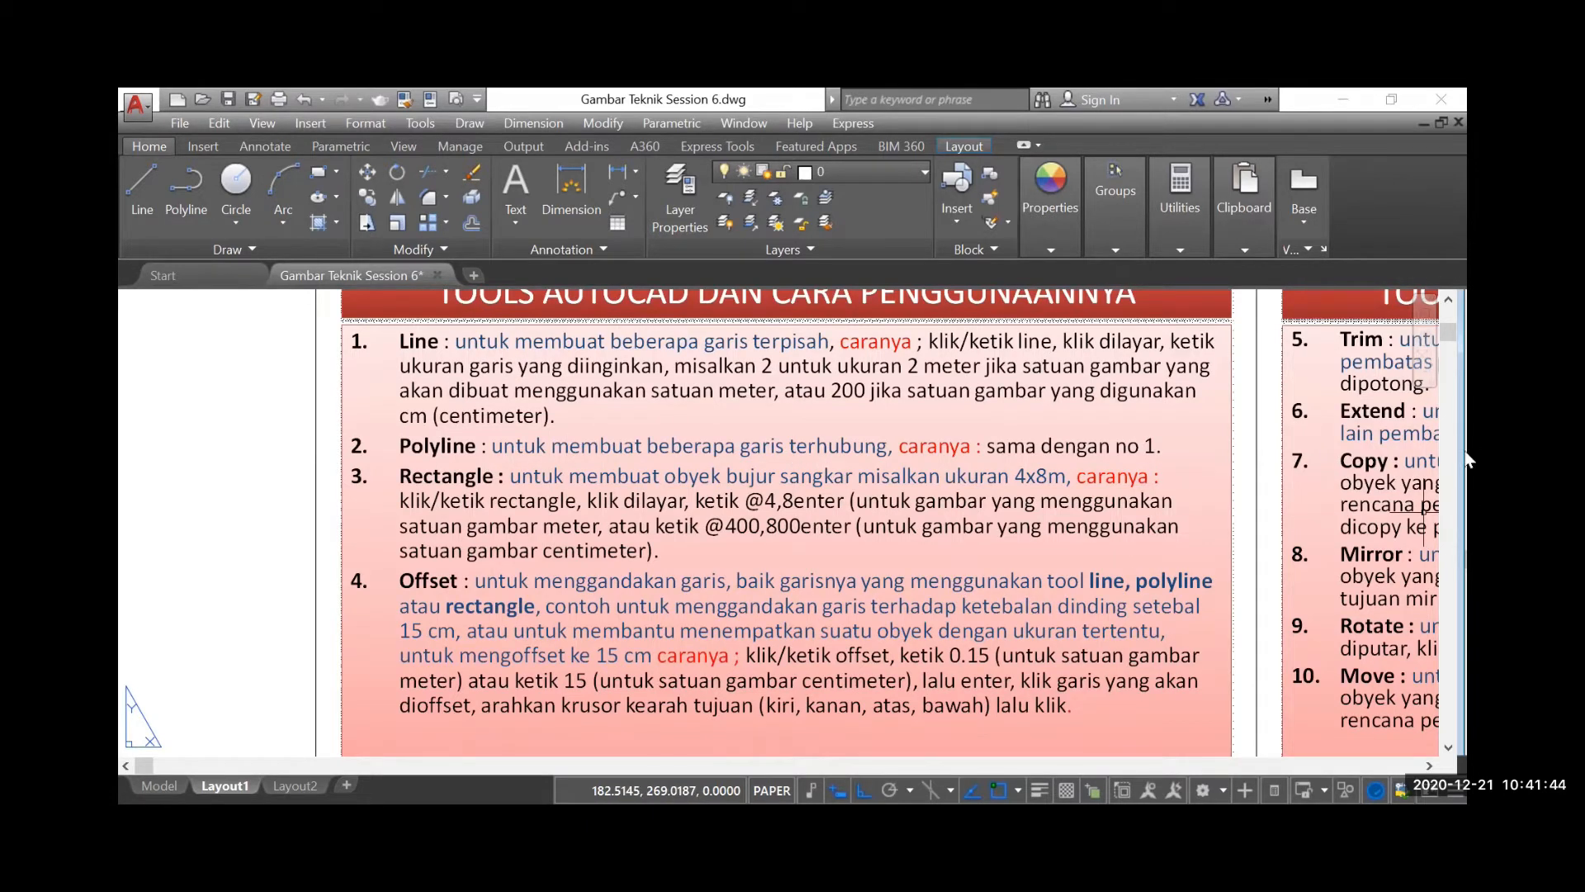
{"action": "scroll", "coordinate": [1306, 511], "scroll_direction": "down", "scroll_amount": 4}
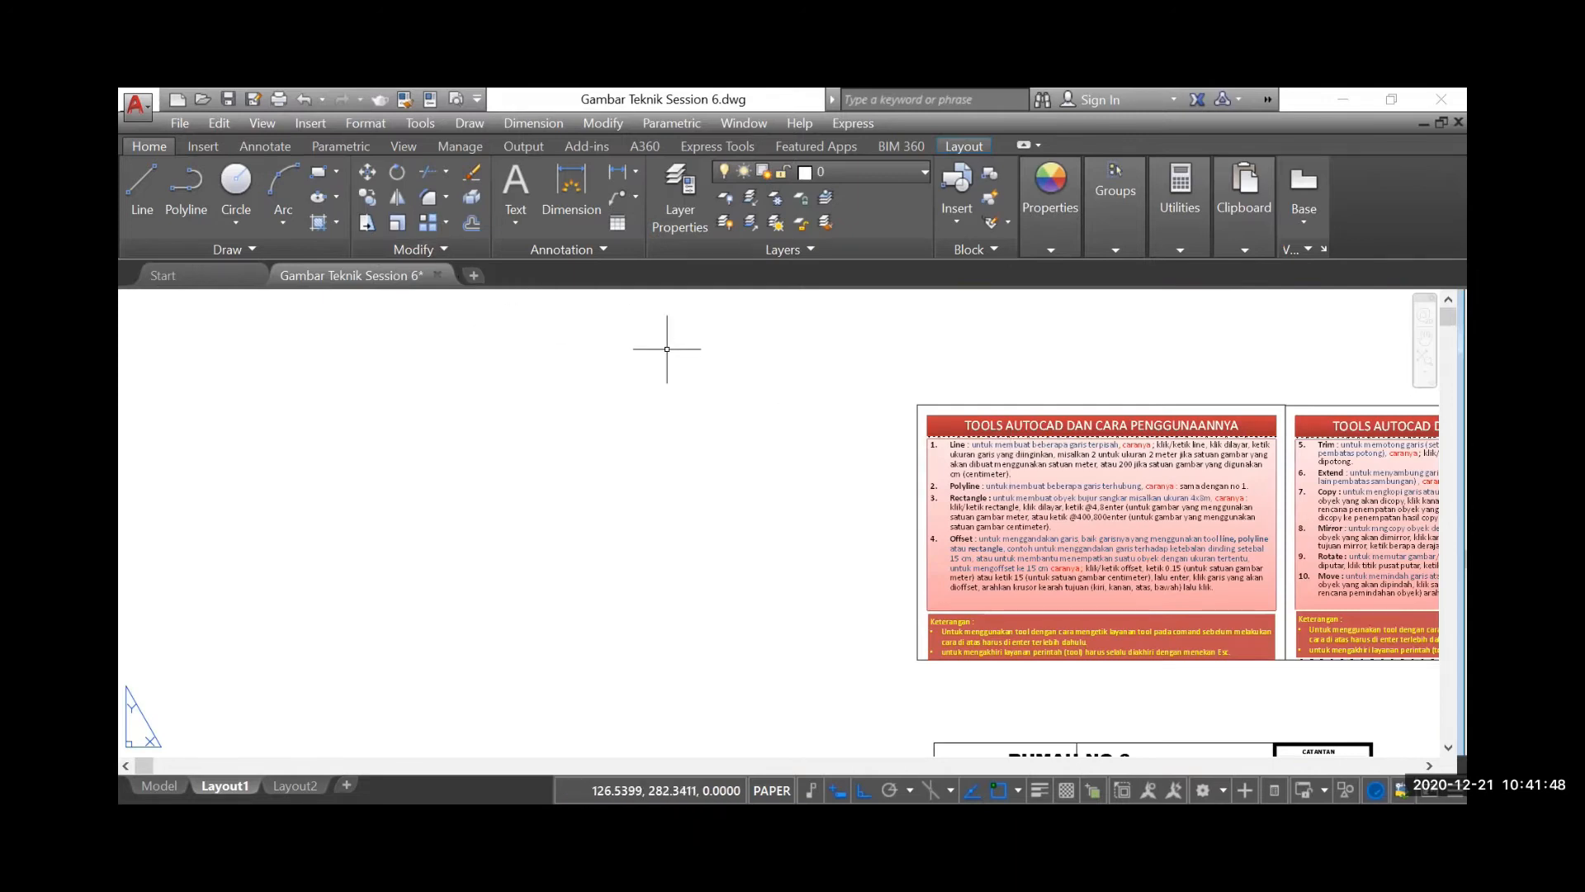
Draw a vertical line 15 units downward in the empty area beside the first tools sheet
{"action": "left_click", "coordinate": [144, 174]}
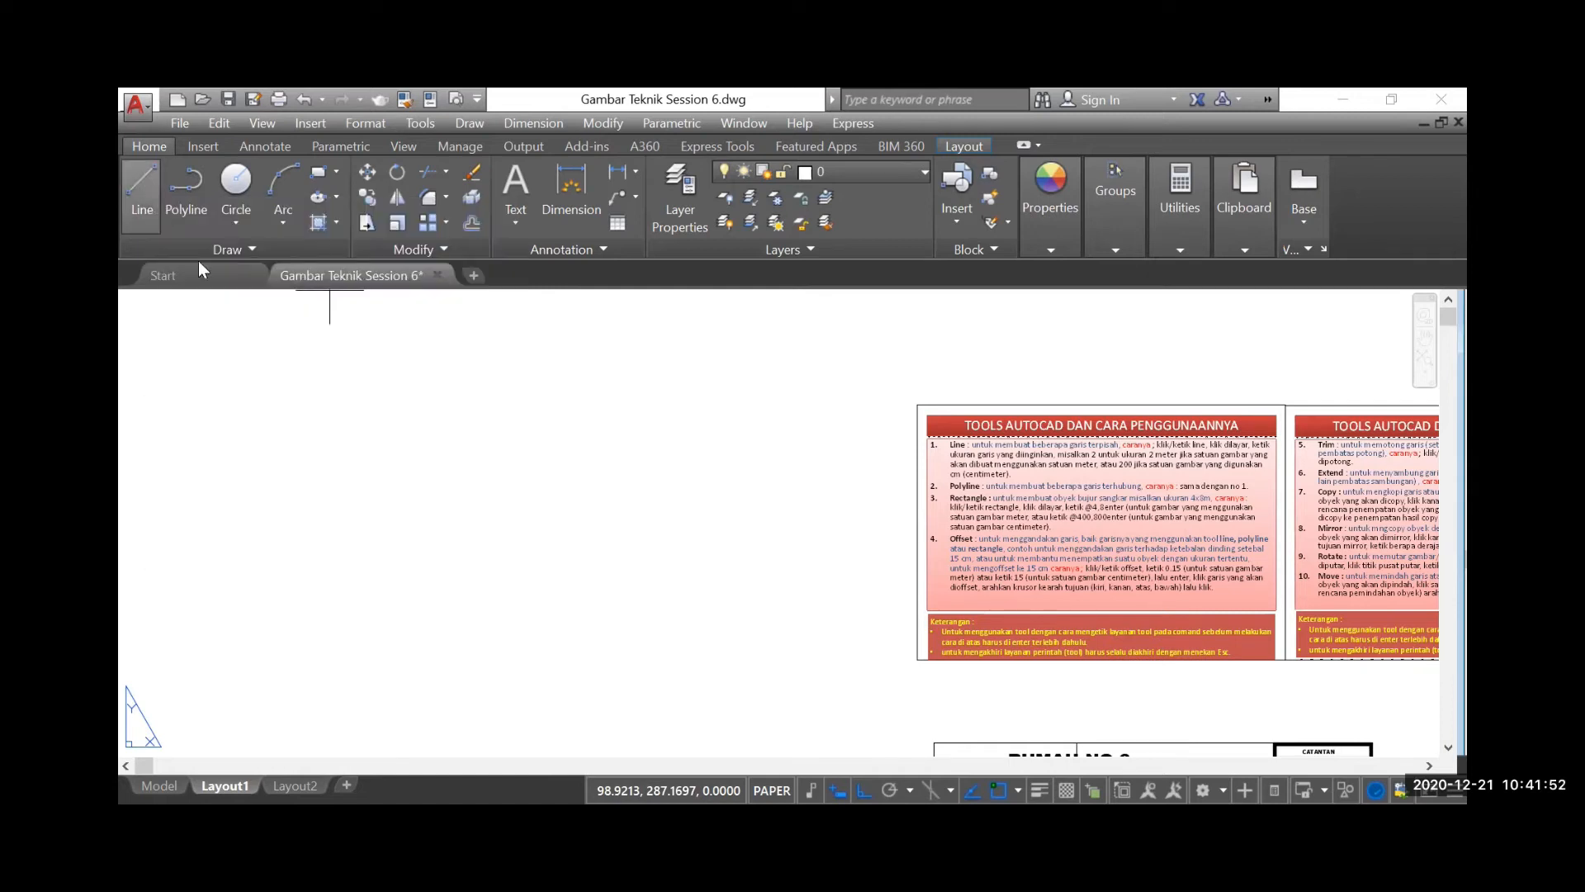
{"action": "left_click", "coordinate": [245, 408]}
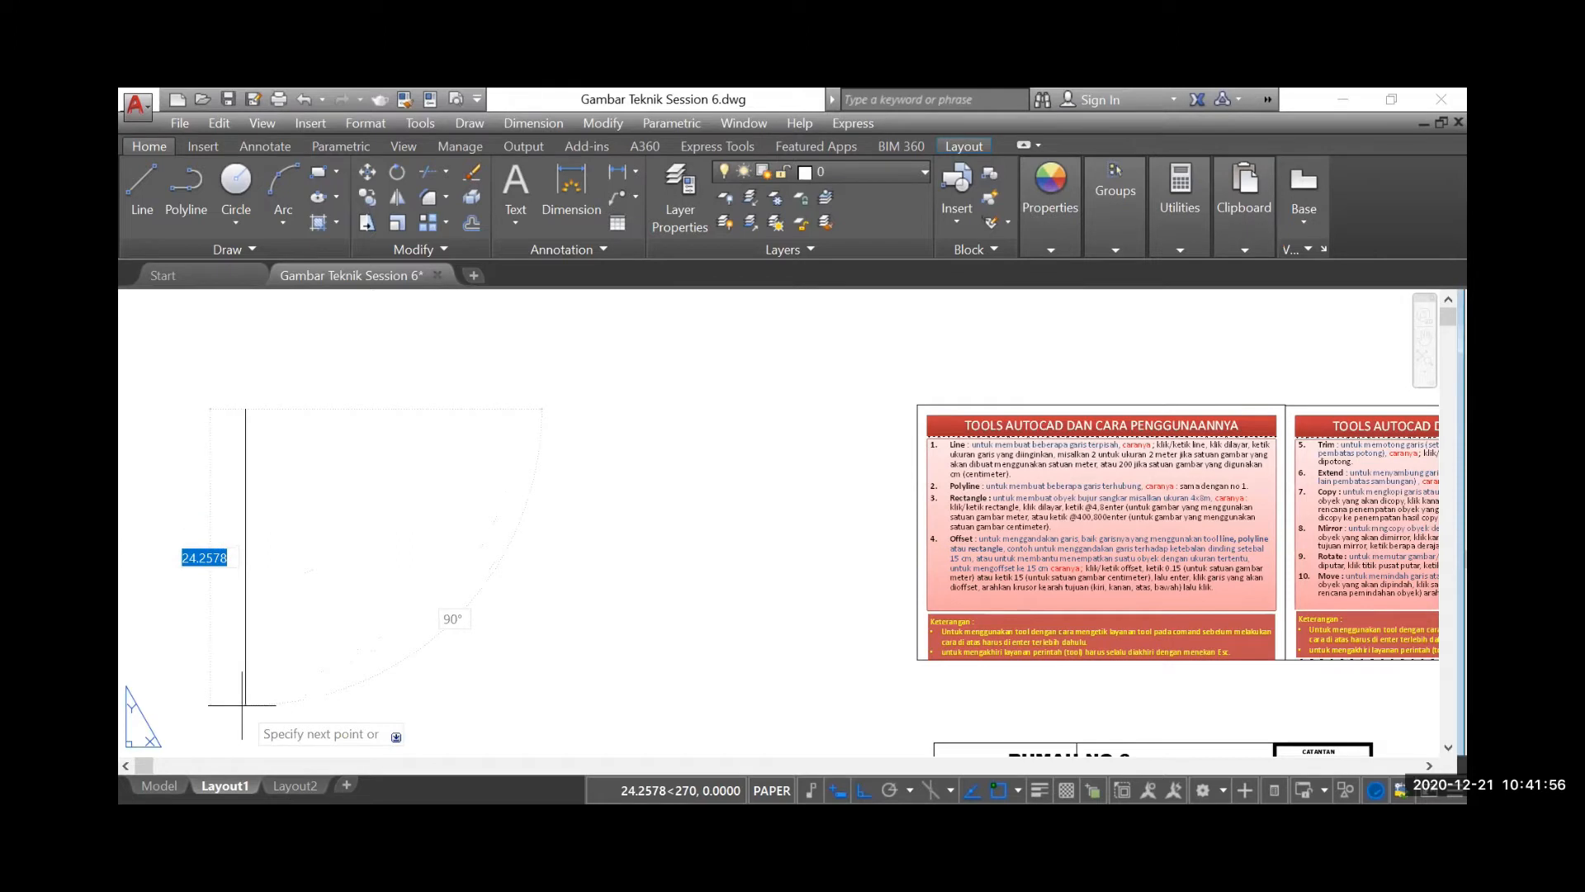
{"action": "scroll", "coordinate": [244, 693], "scroll_direction": "down", "scroll_amount": 4}
{"action": "scroll", "coordinate": [250, 662], "scroll_direction": "down", "scroll_amount": 2}
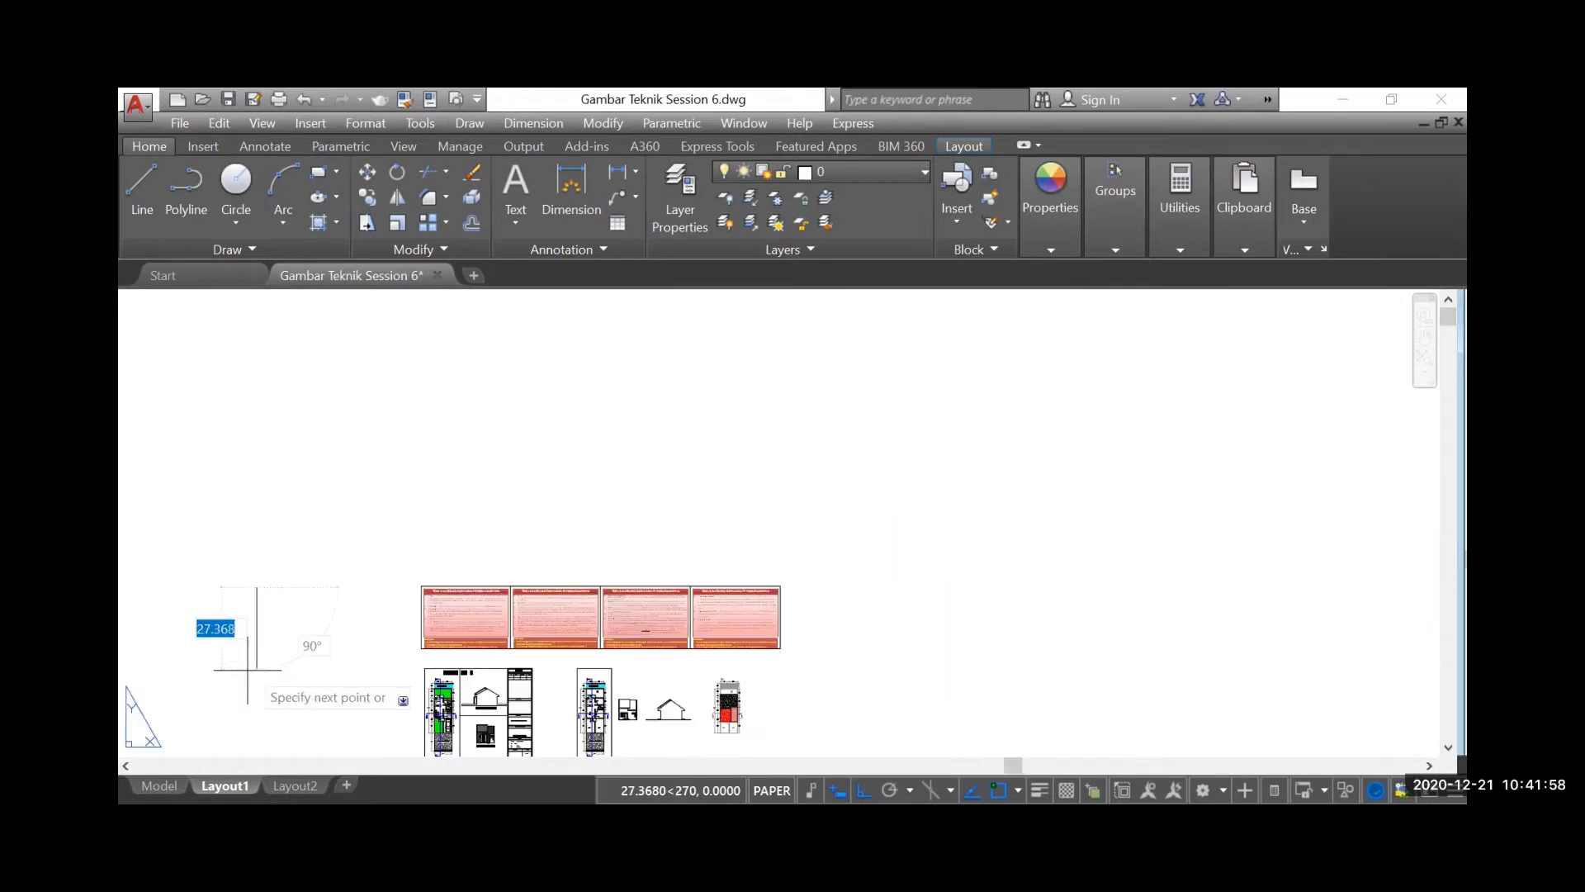
{"action": "scroll", "coordinate": [250, 660], "scroll_direction": "up", "scroll_amount": 3}
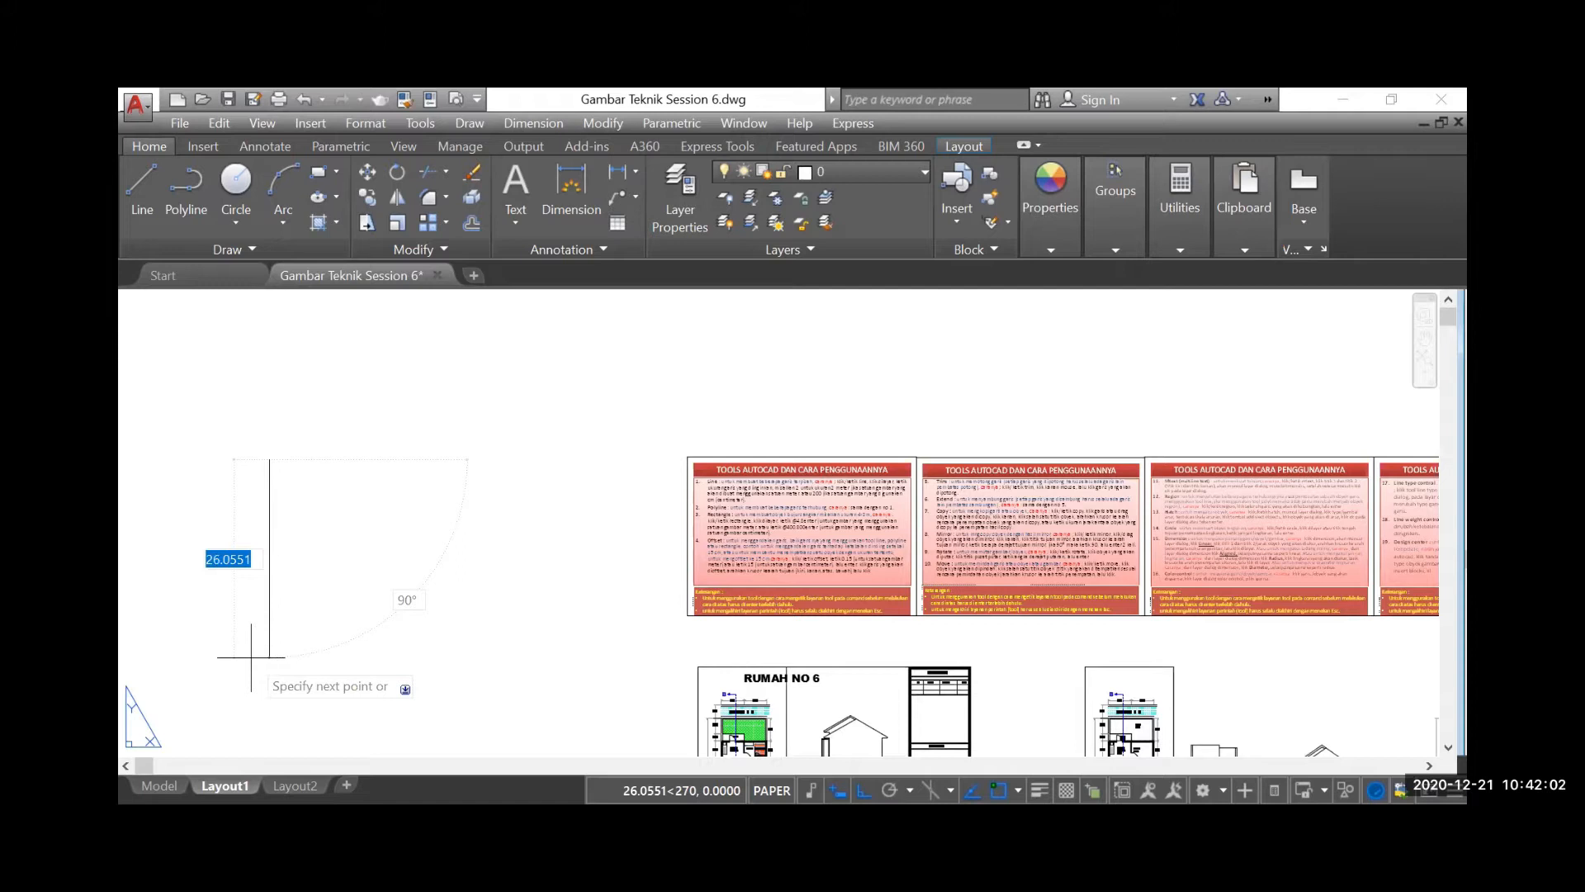
{"action": "type", "text": "15"}
{"action": "key", "text": "Return"}
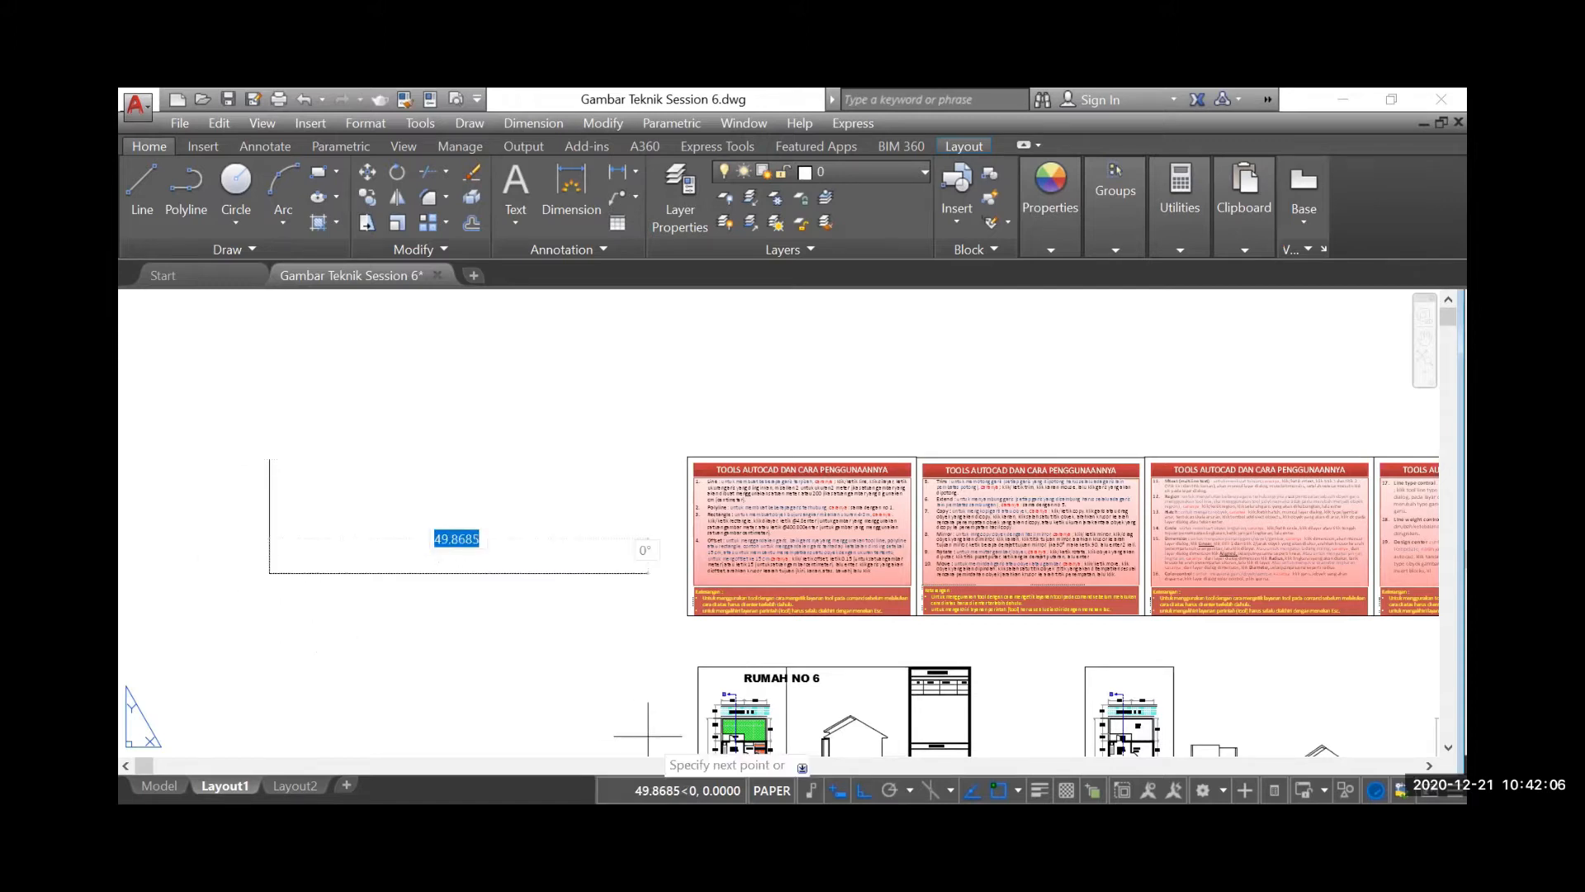
Complete the rectangle with connected lines 6 units right, 15 units up and 6 units left
{"action": "type", "text": "6"}
{"action": "key", "text": "Return"}
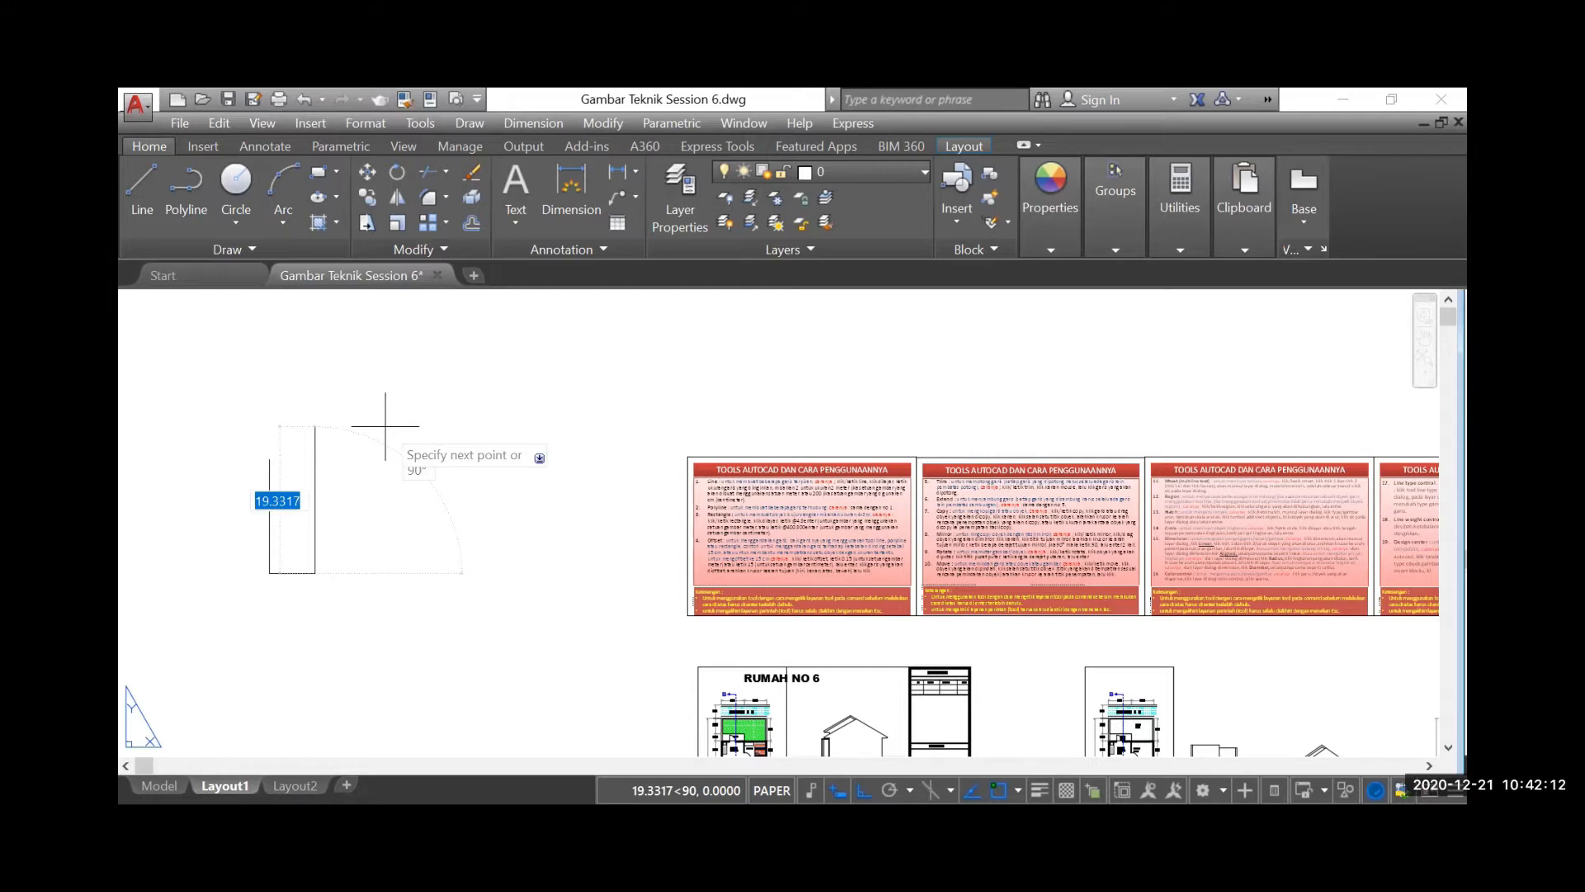
{"action": "type", "text": "15"}
{"action": "key", "text": "Return"}
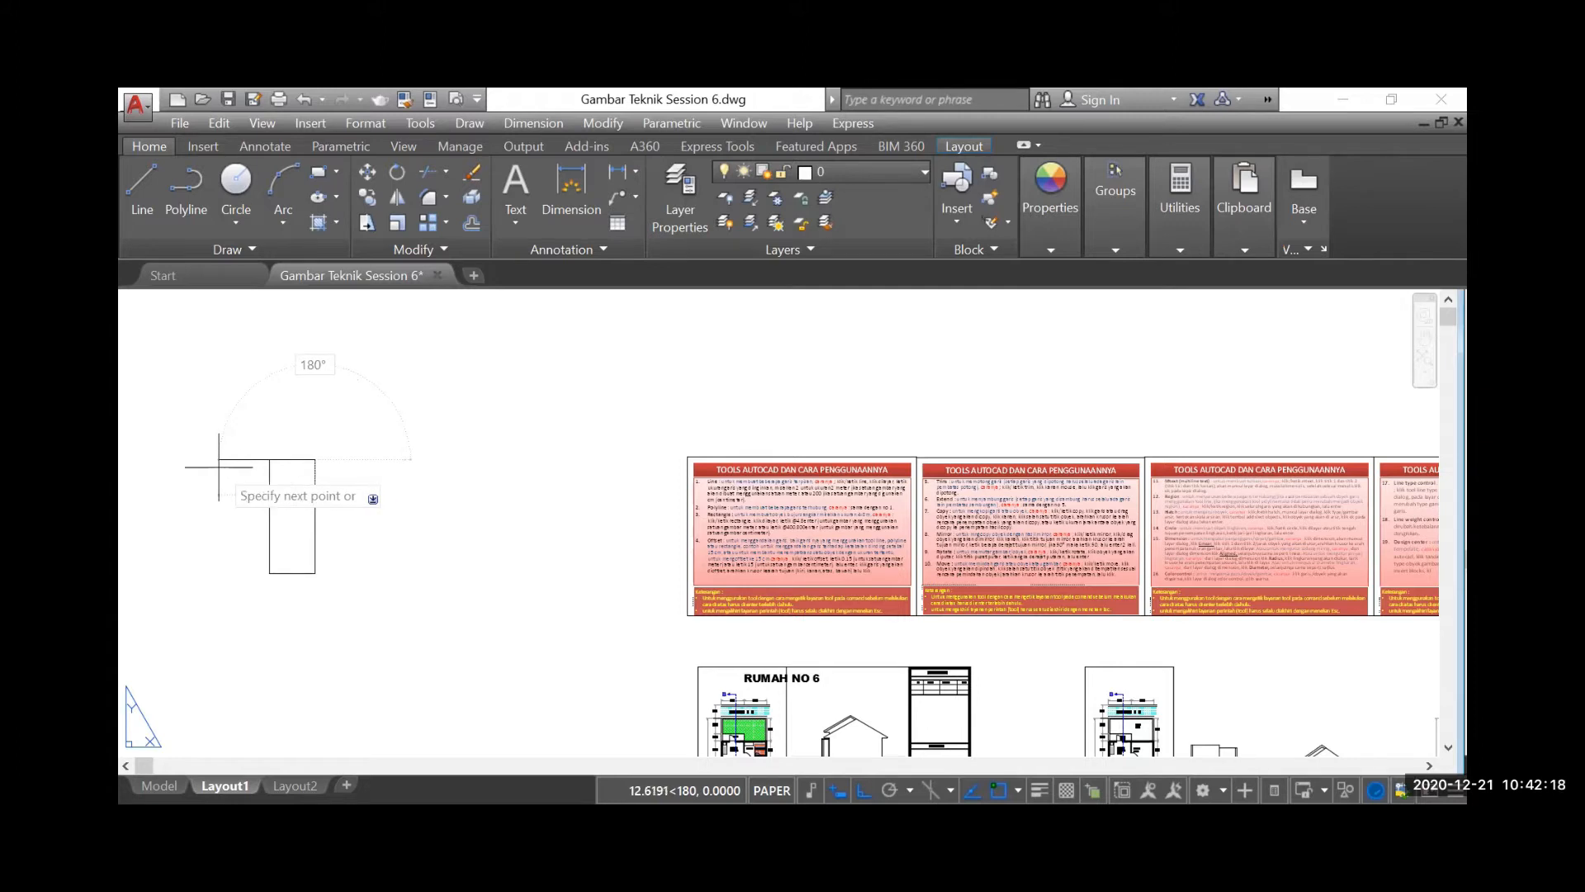
{"action": "type", "text": "6"}
{"action": "key", "text": "Return"}
{"action": "key", "text": "Escape"}
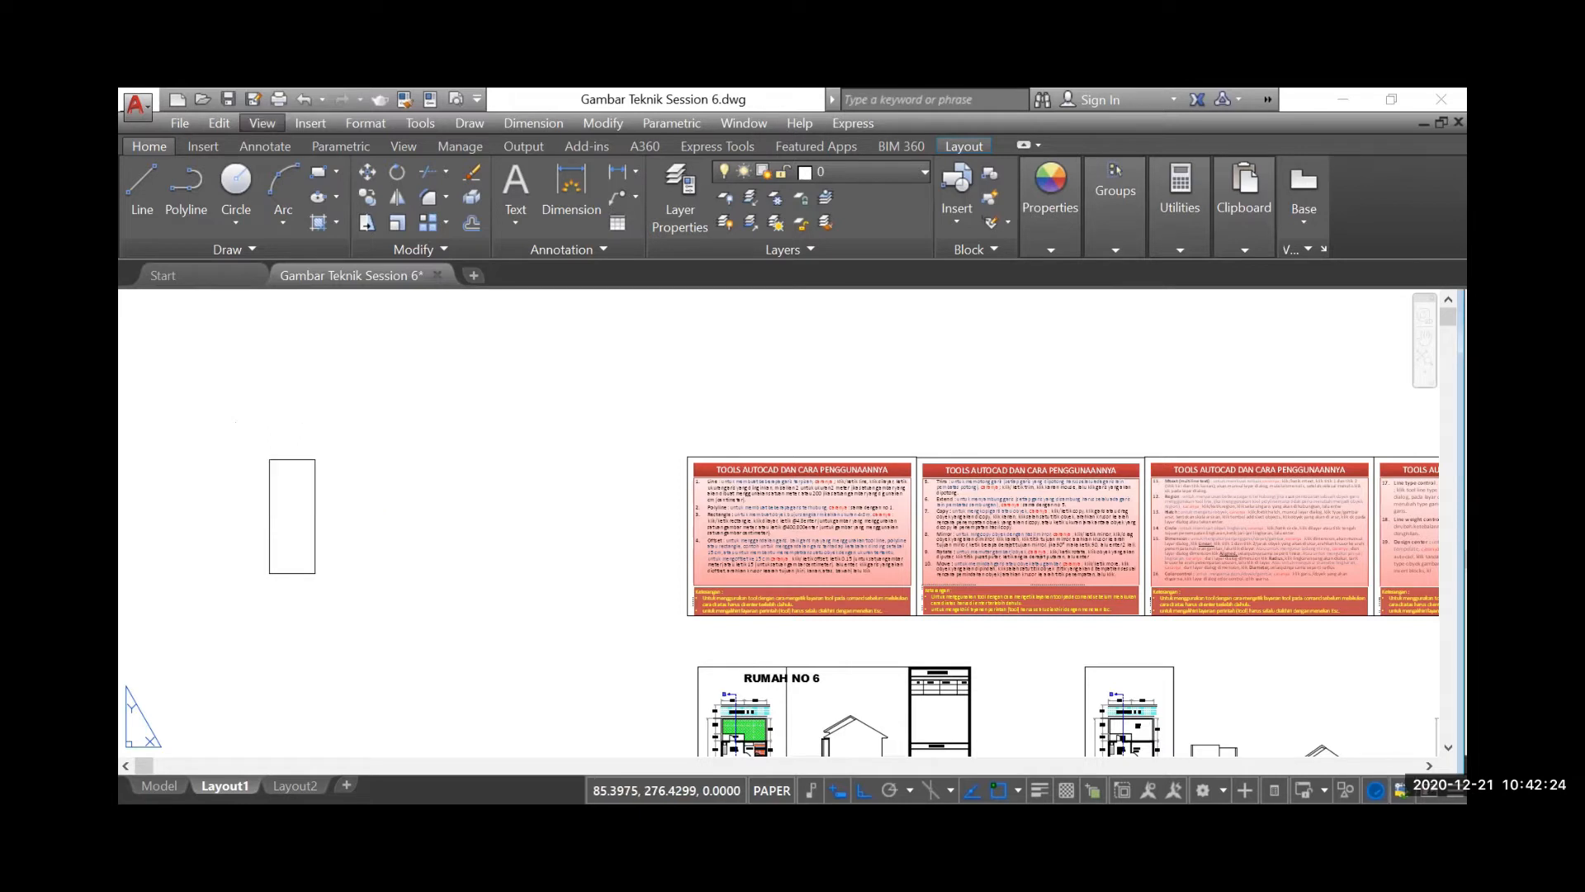
Draw a 2-unit horizontal spacer line outward from the rectangle's upper-right corner
{"action": "left_click", "coordinate": [298, 475]}
{"action": "left_click", "coordinate": [285, 526]}
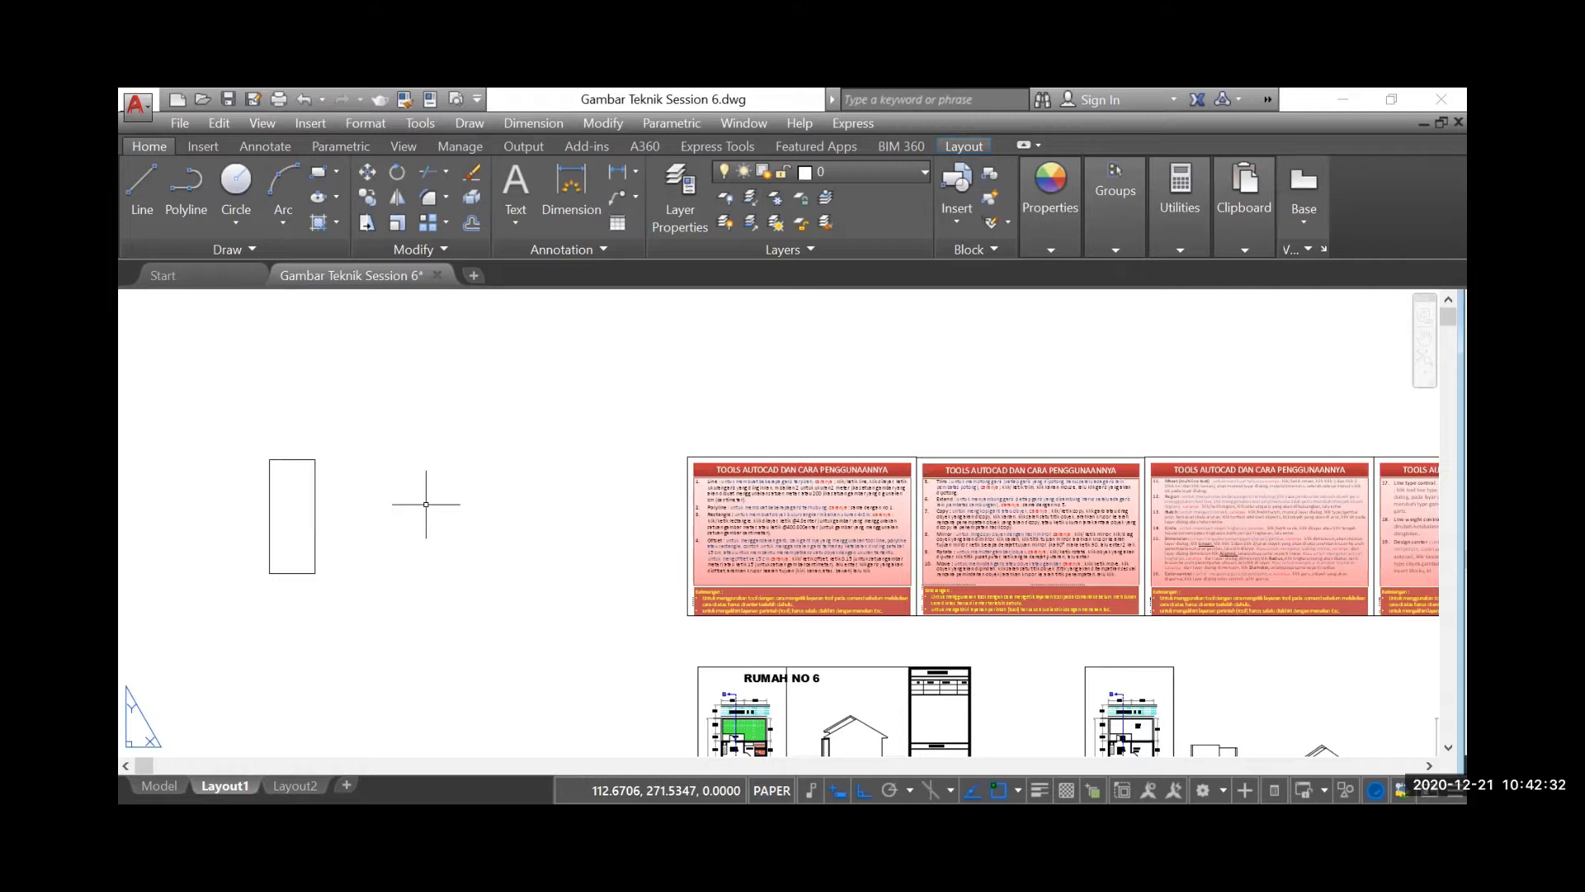
{"action": "left_click", "coordinate": [171, 208]}
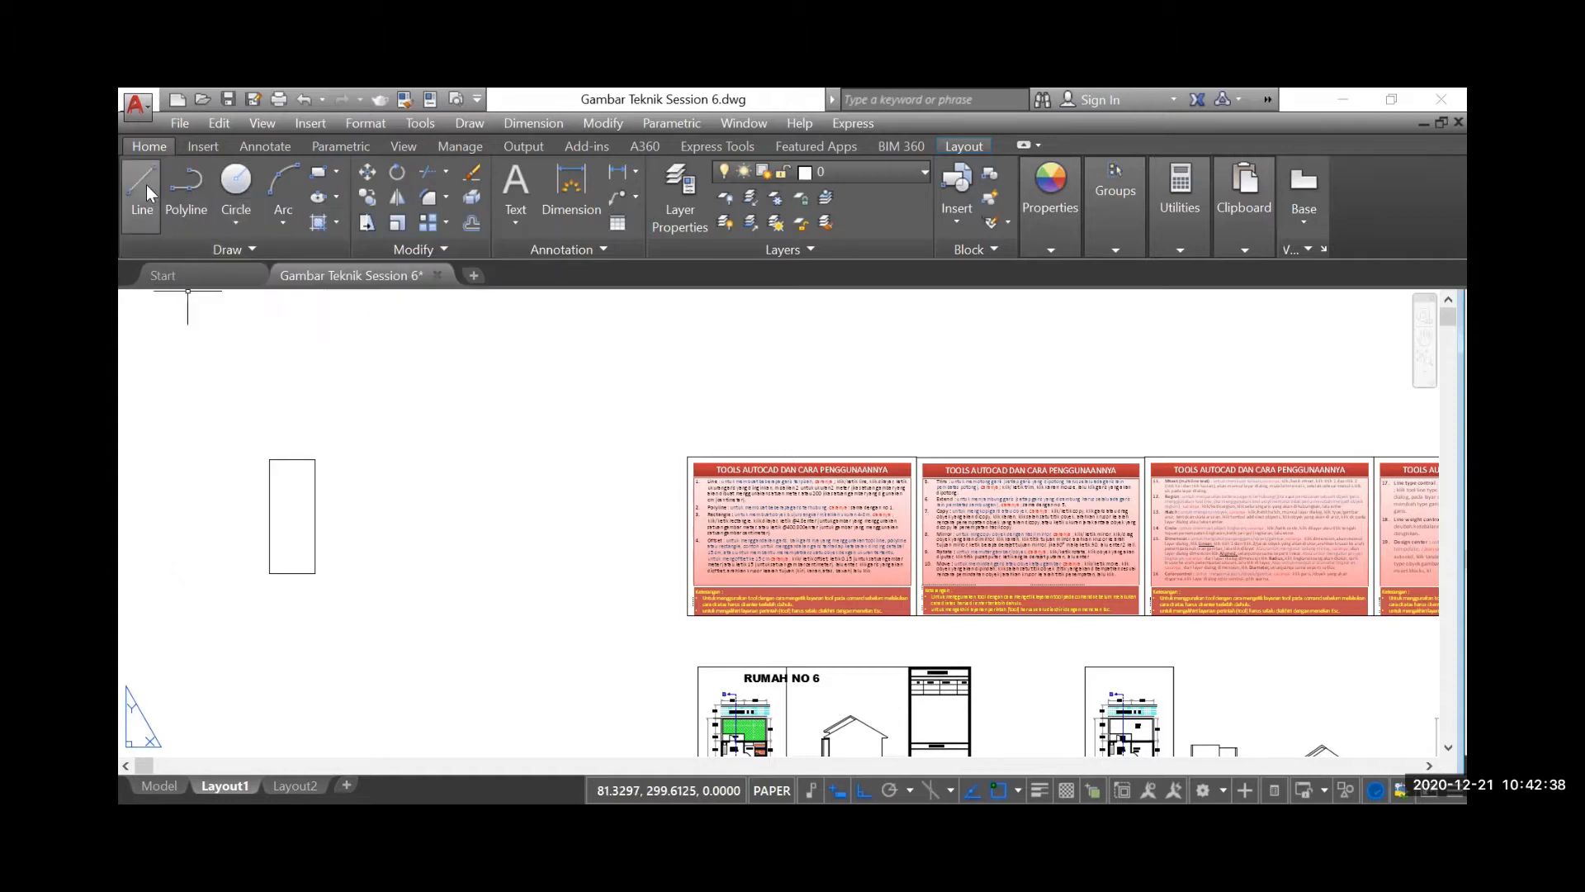
{"action": "left_click", "coordinate": [315, 459]}
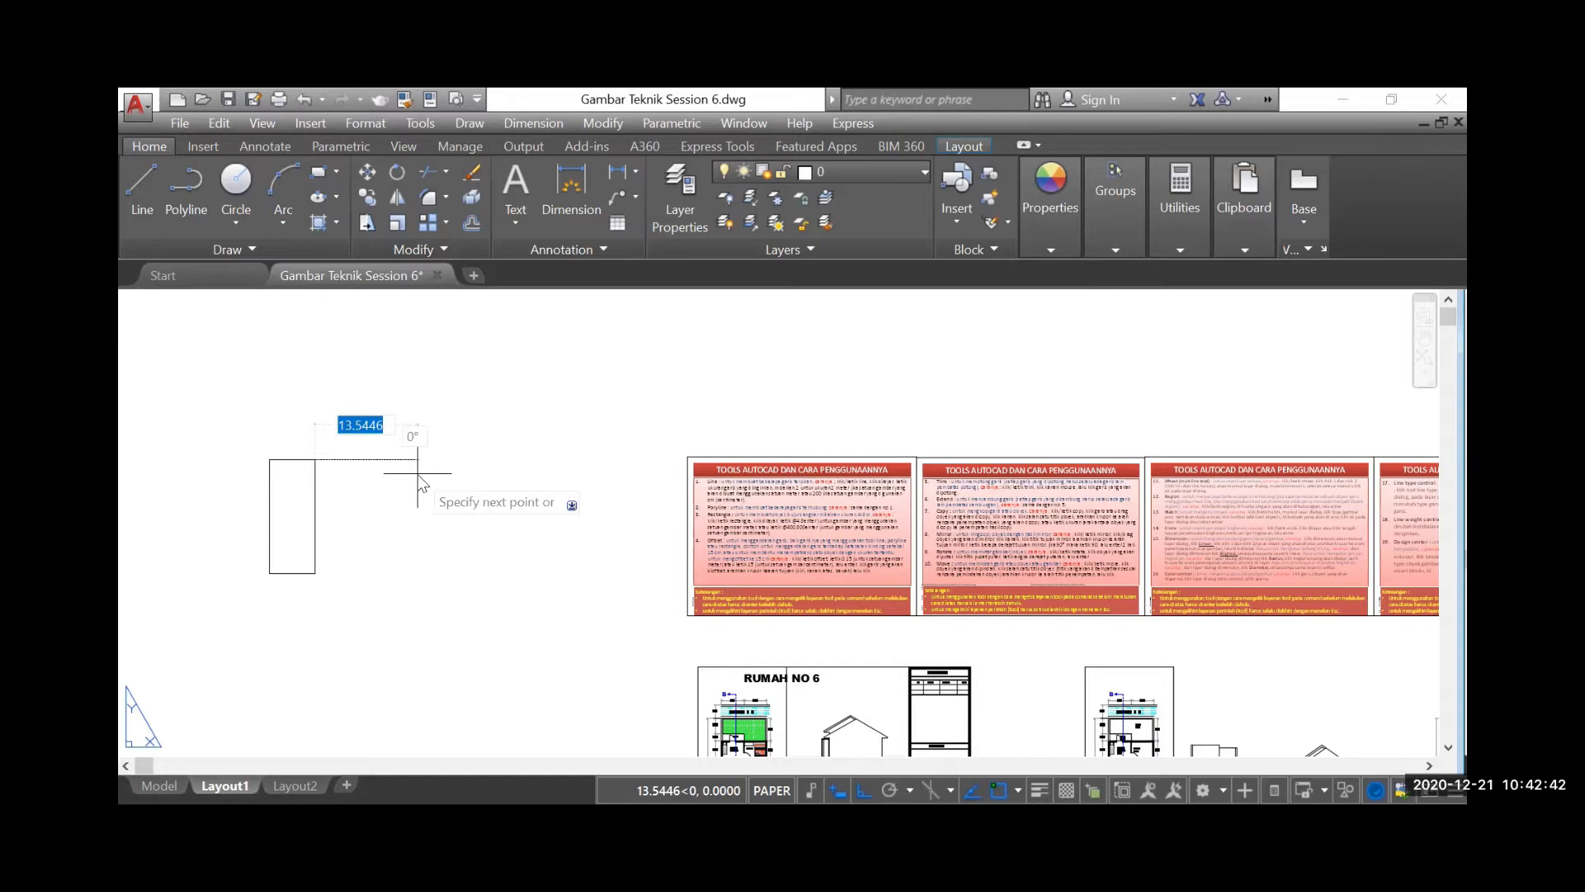
{"action": "key", "text": "Escape"}
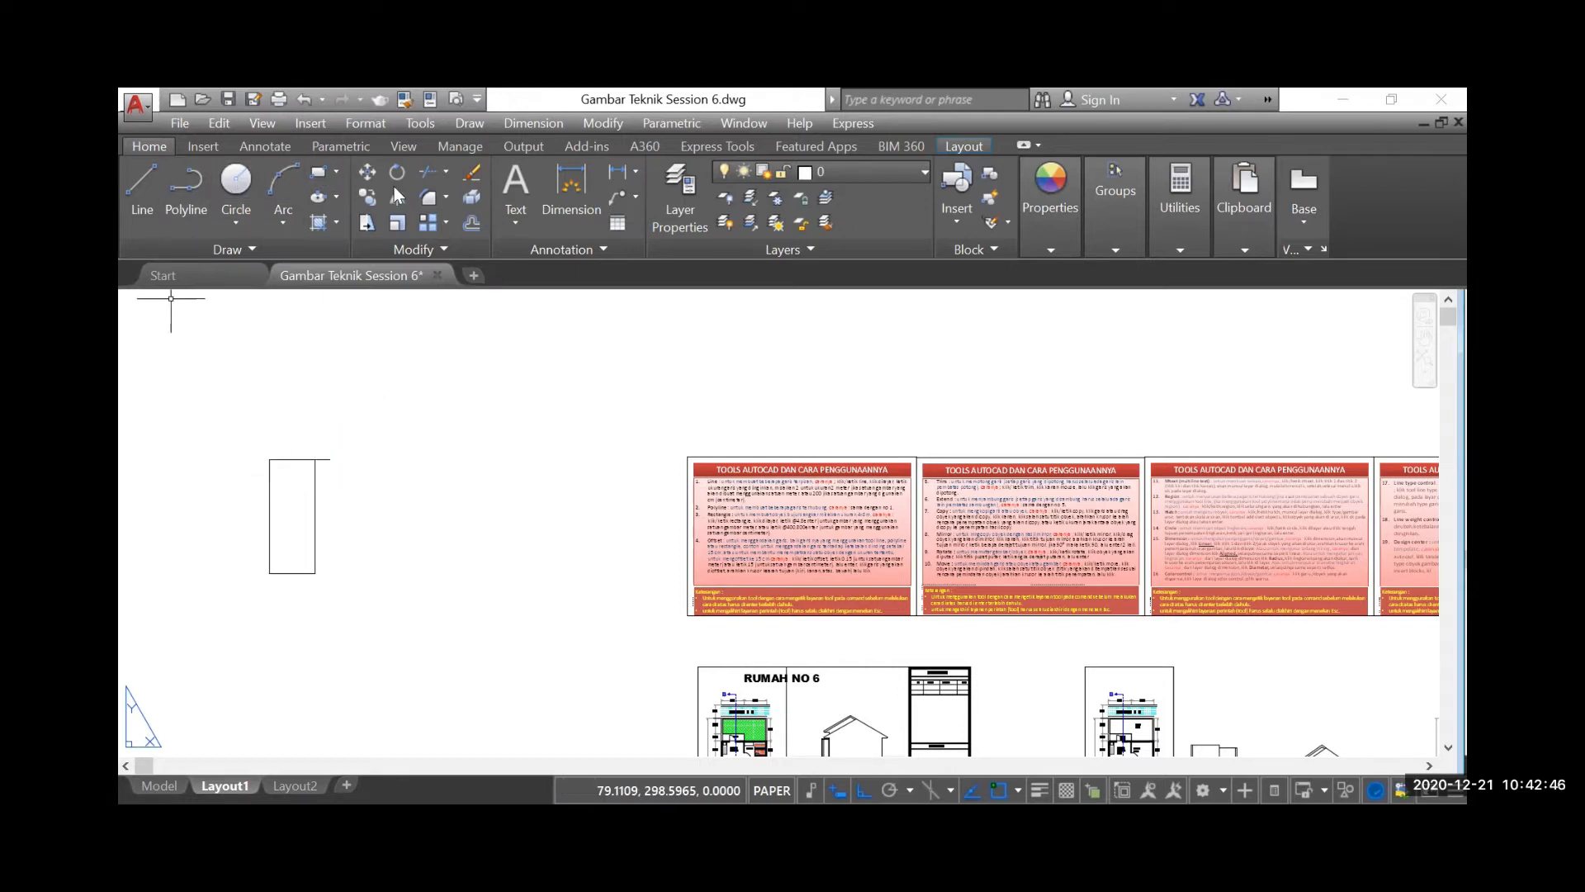
{"action": "left_click", "coordinate": [363, 175]}
{"action": "scroll", "coordinate": [349, 444], "scroll_direction": "up", "scroll_amount": 4}
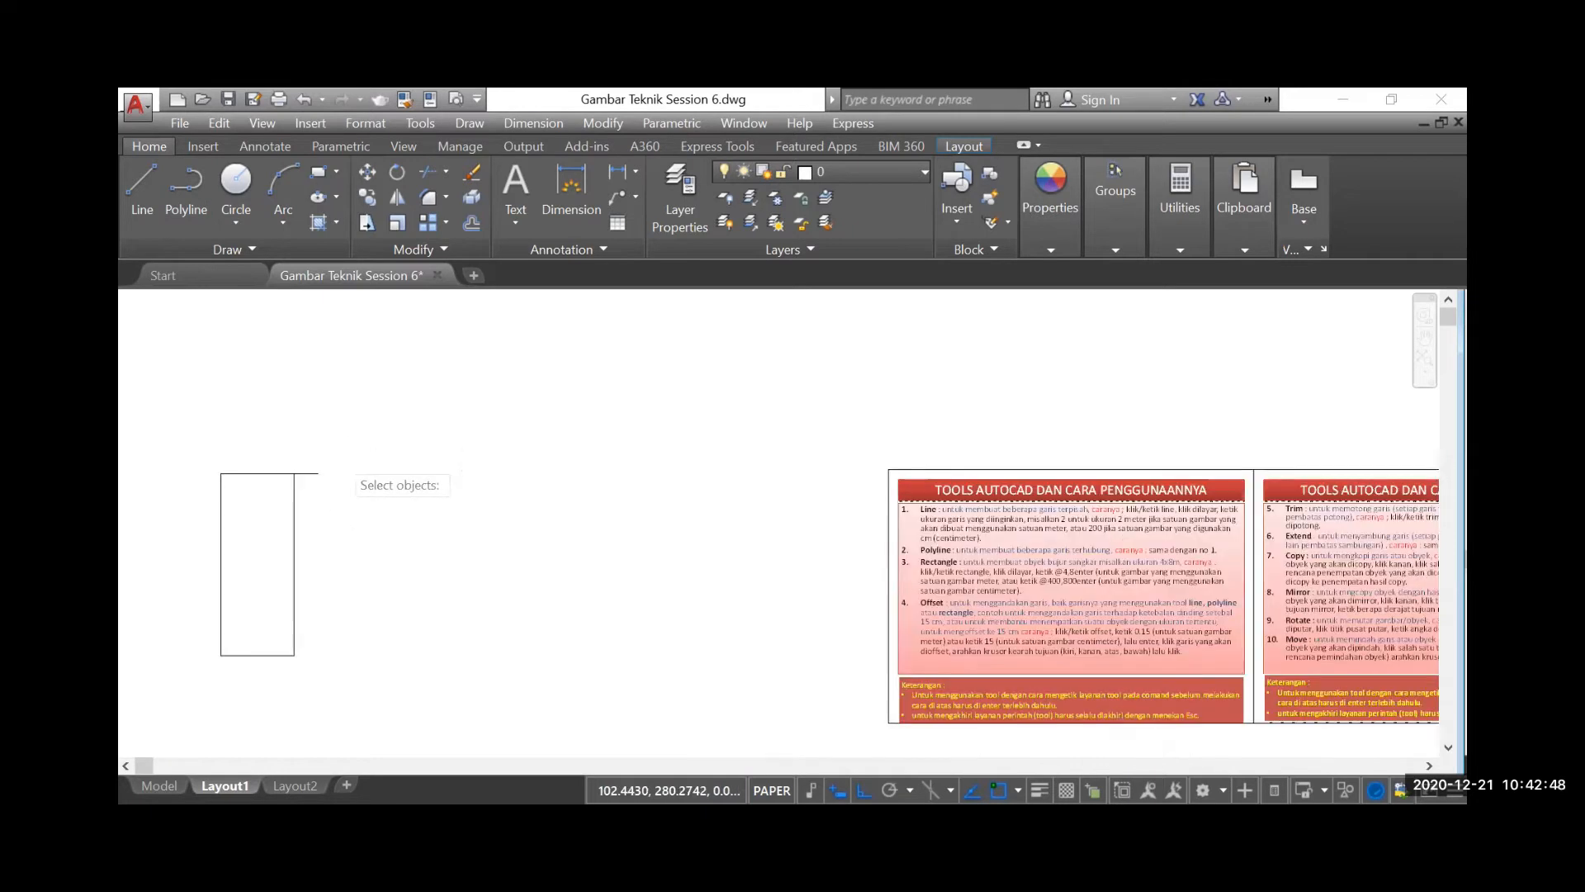
{"action": "scroll", "coordinate": [660, 413], "scroll_direction": "down", "scroll_amount": 2}
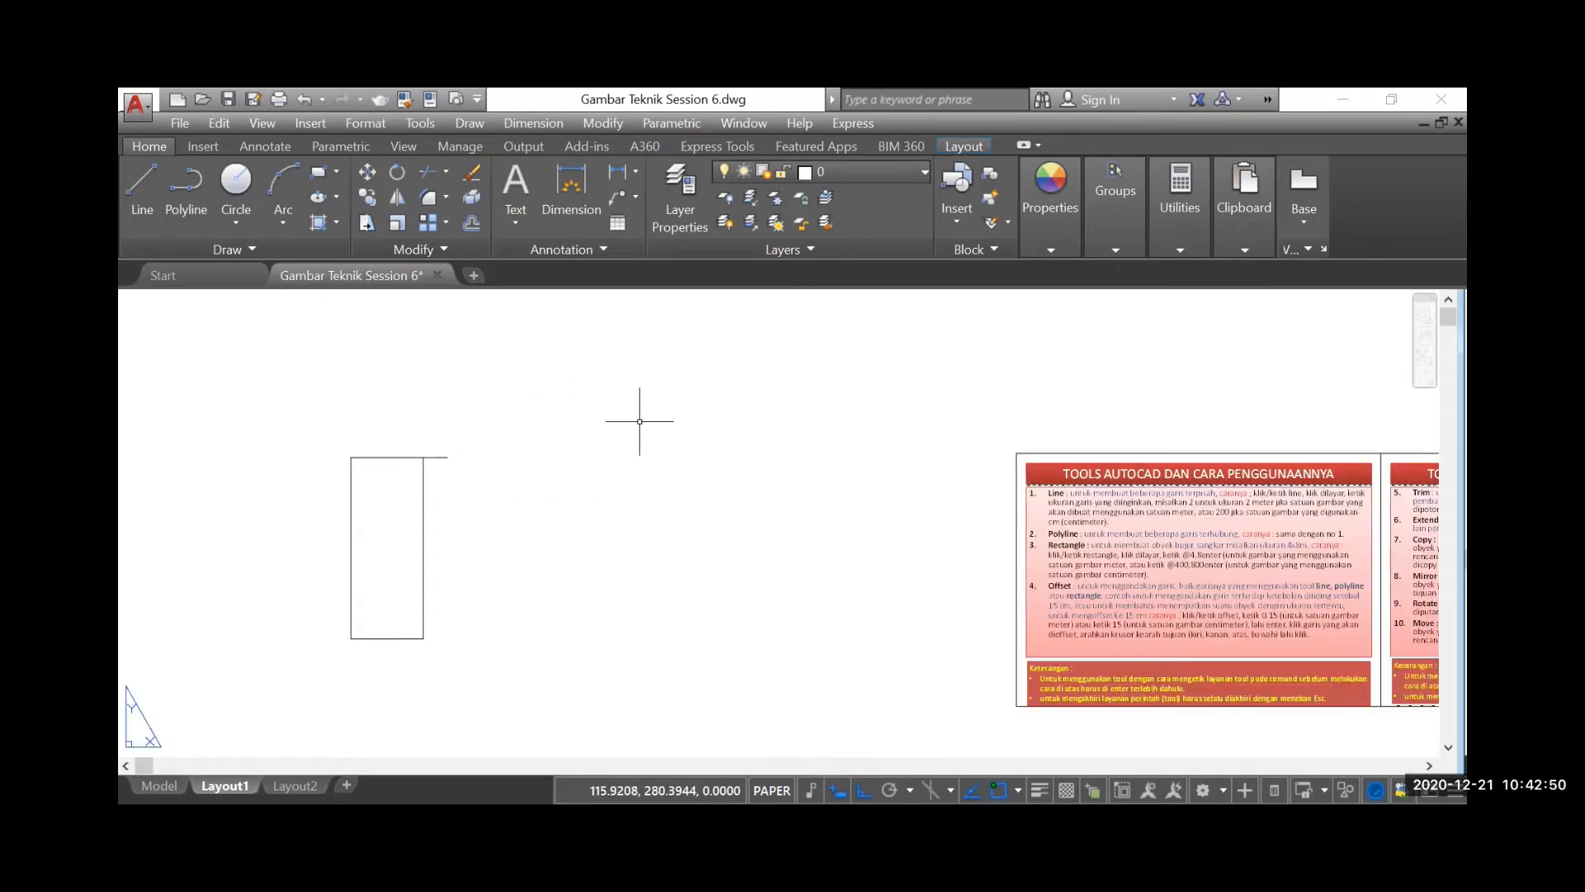
Draw a closed polyline rectangle from the spacer's free end, going 15 units down, 6 right, 15 up and back to the start
{"action": "left_click", "coordinate": [201, 183]}
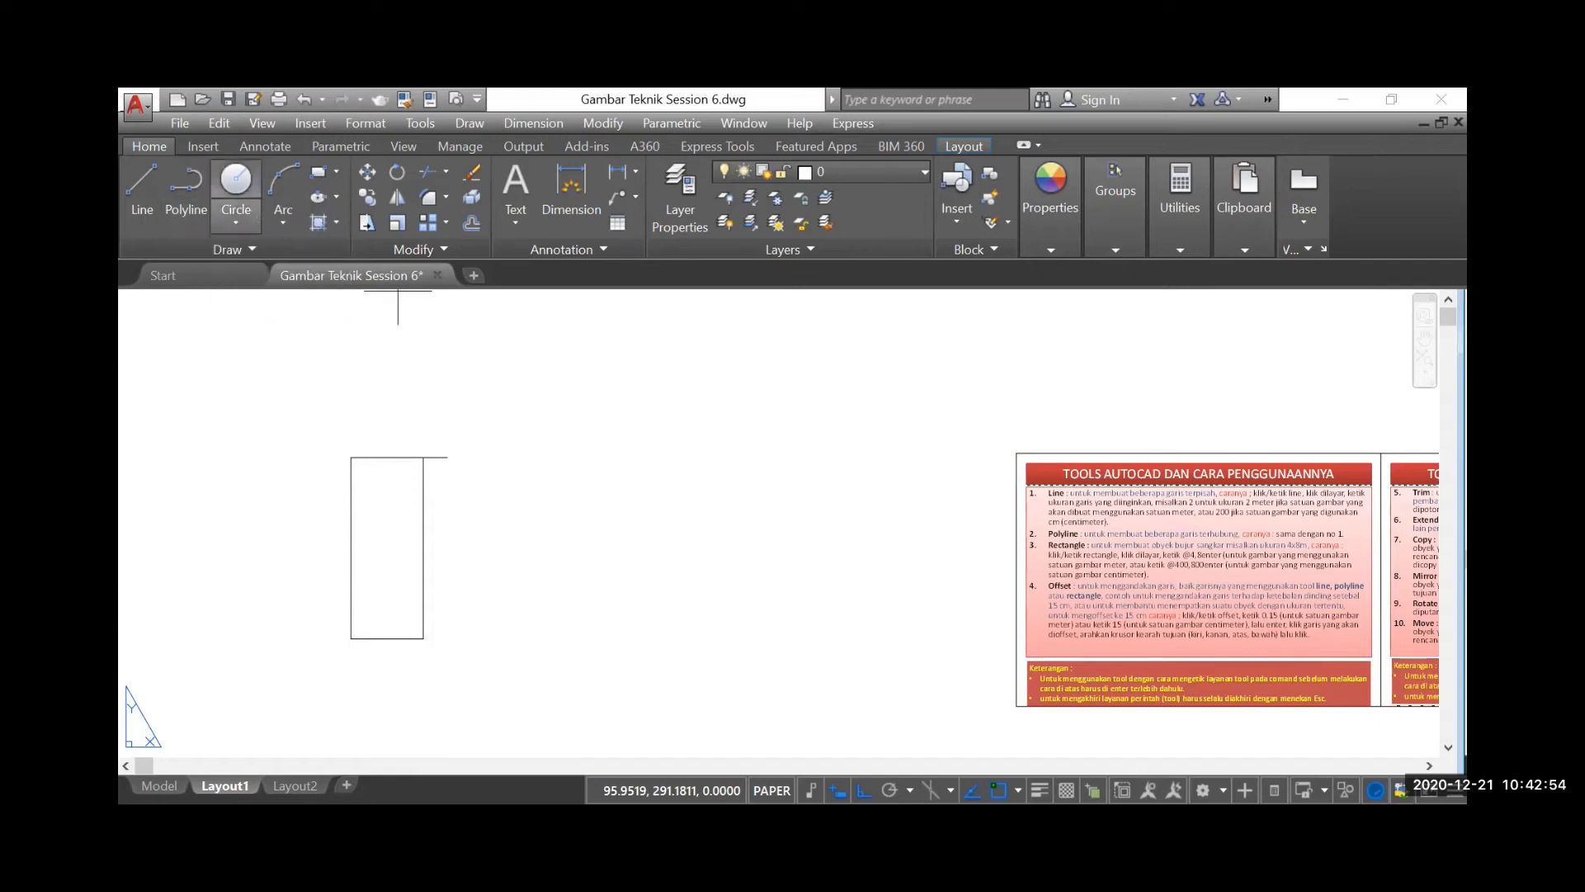
{"action": "left_click", "coordinate": [446, 456]}
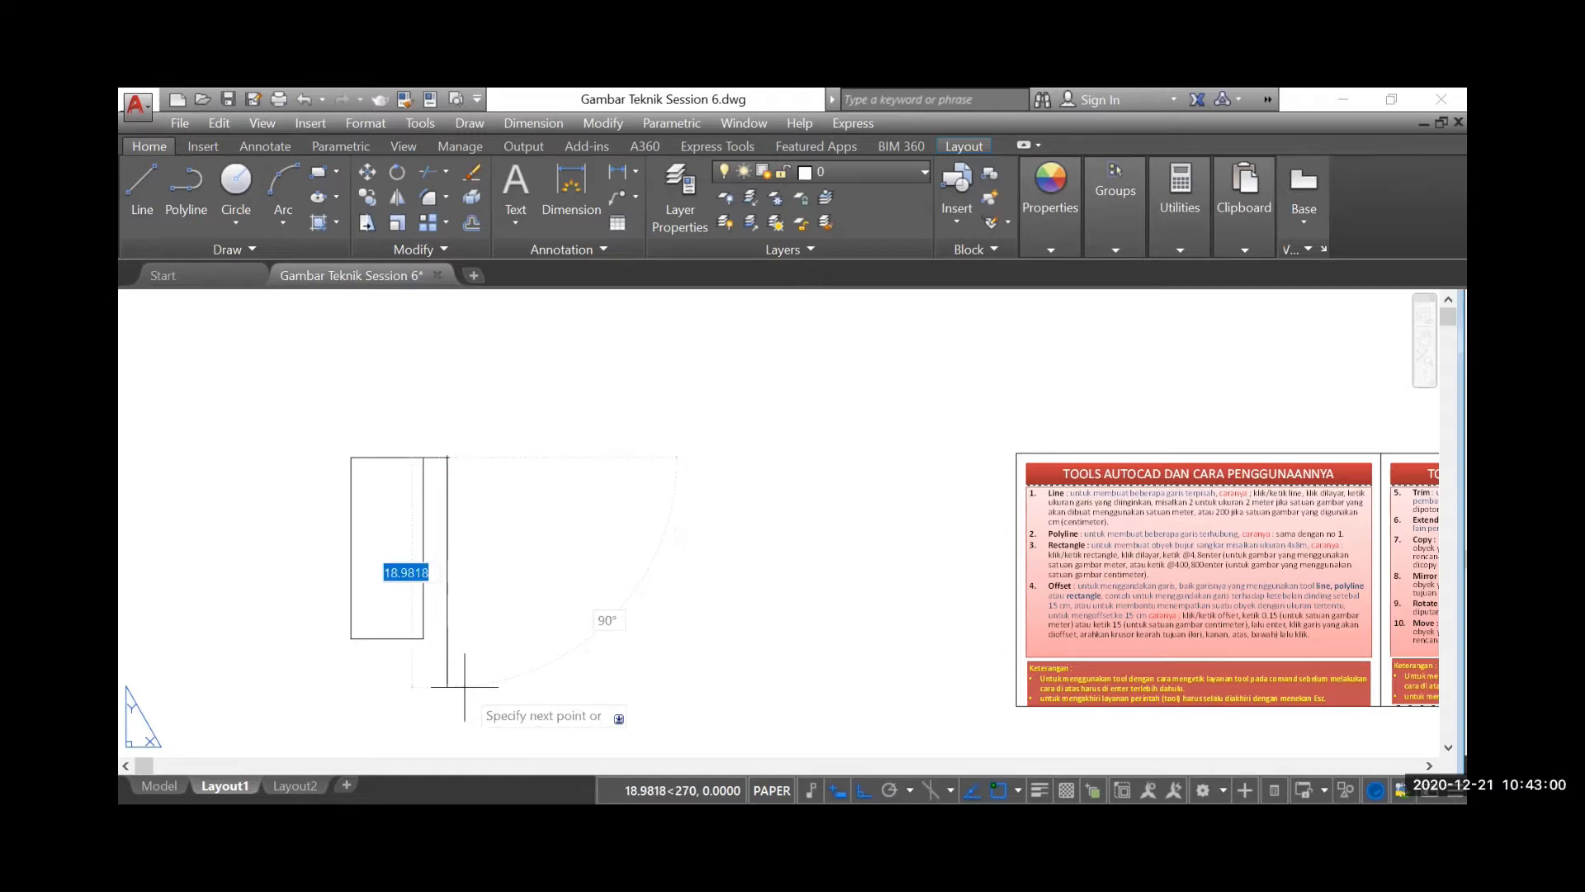
{"action": "type", "text": "15"}
{"action": "key", "text": "Return"}
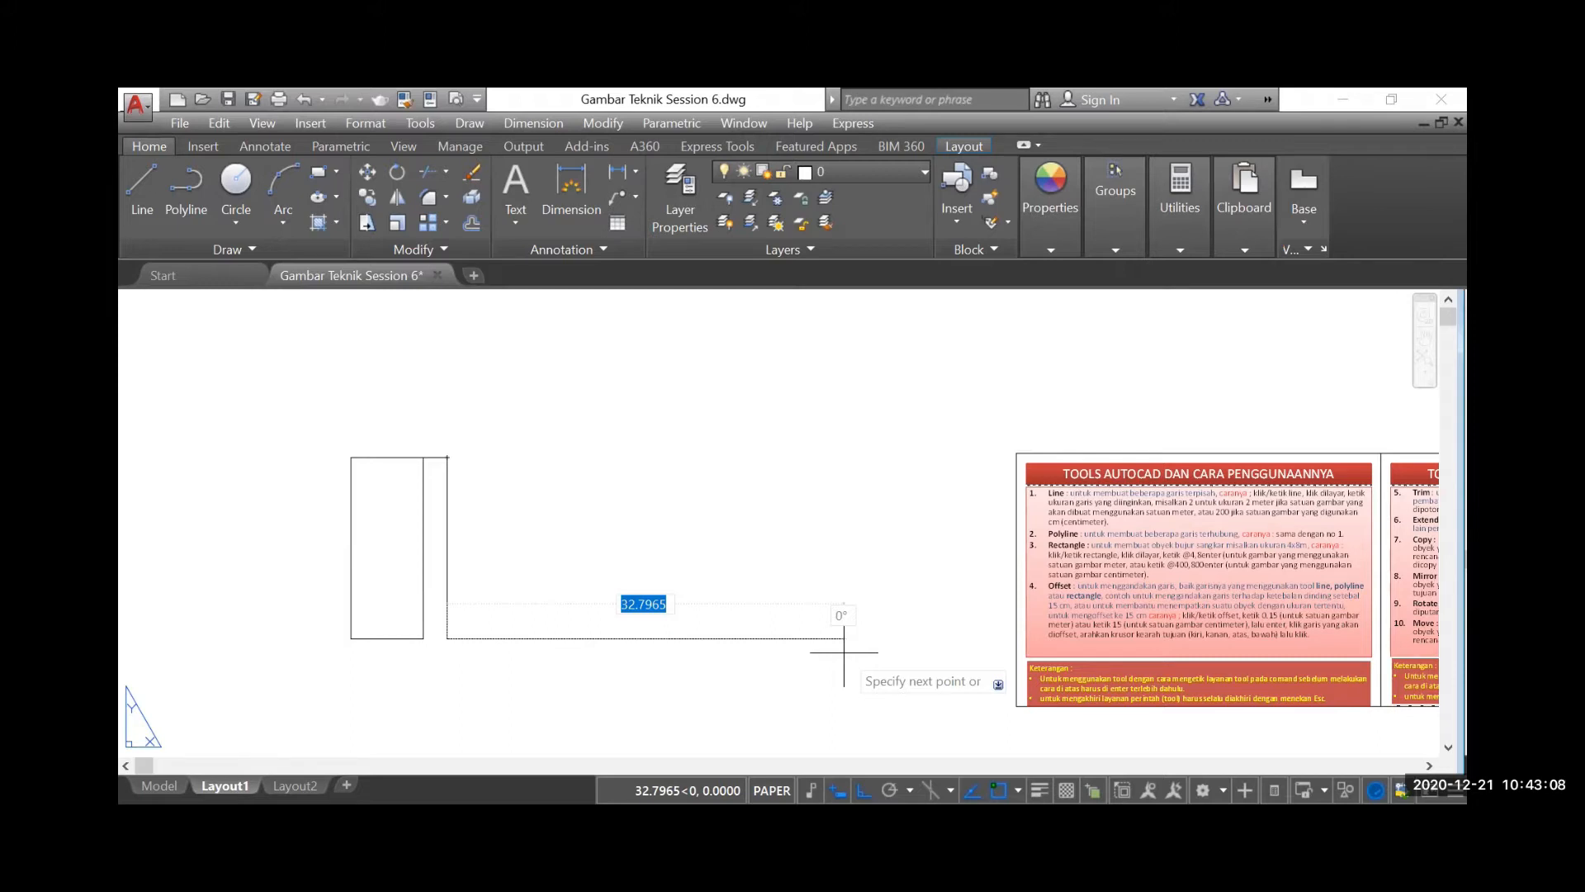
{"action": "type", "text": "6"}
{"action": "key", "text": "Return"}
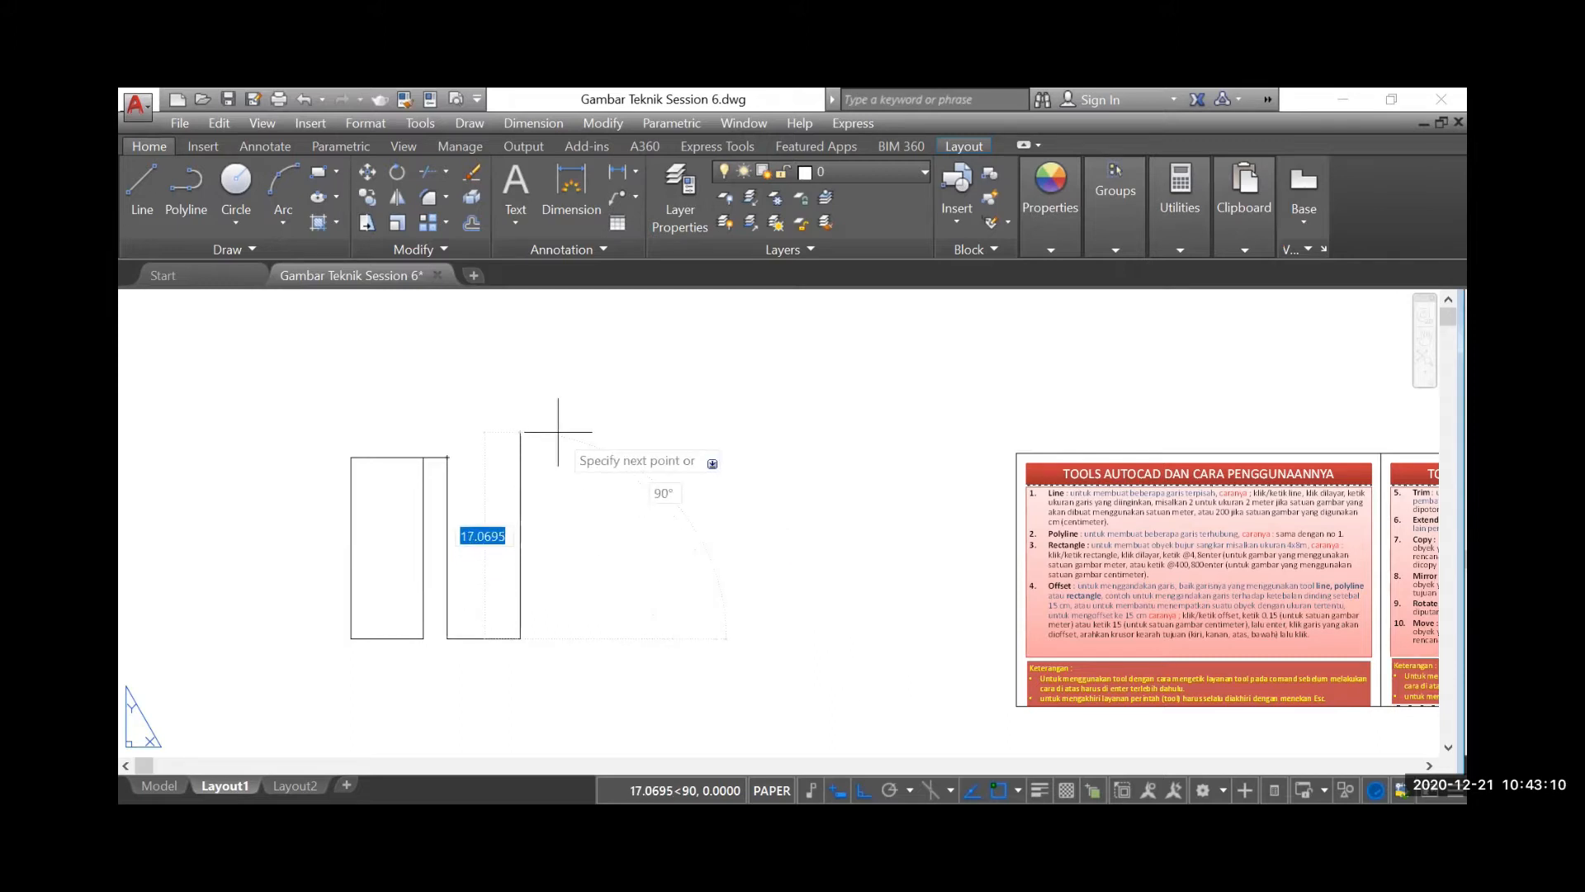
{"action": "type", "text": "15"}
{"action": "key", "text": "Return"}
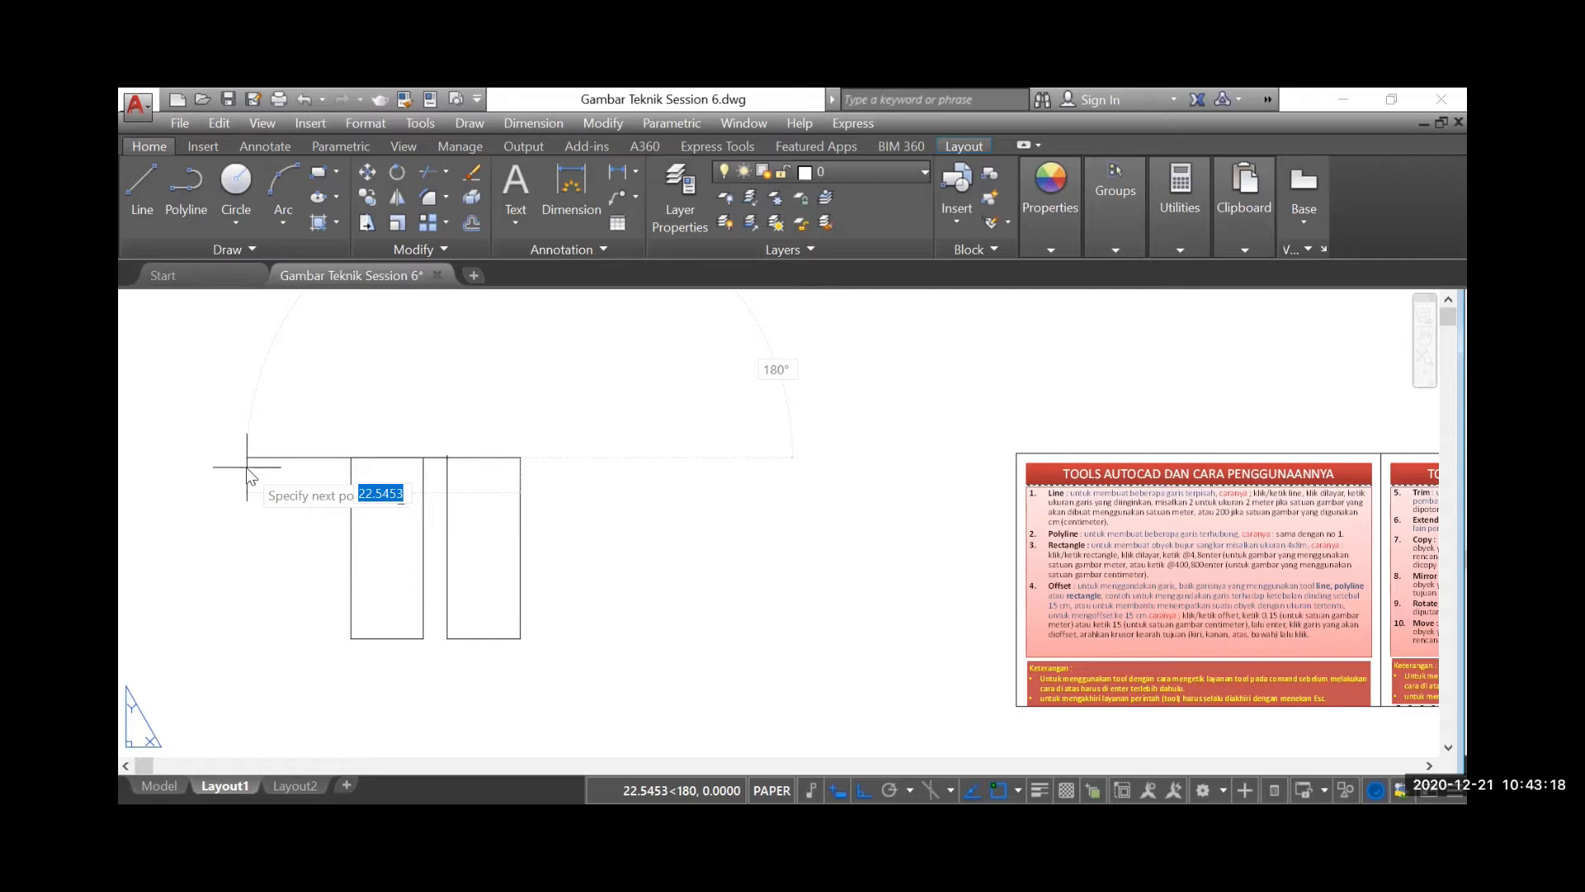
{"action": "key", "text": "Escape"}
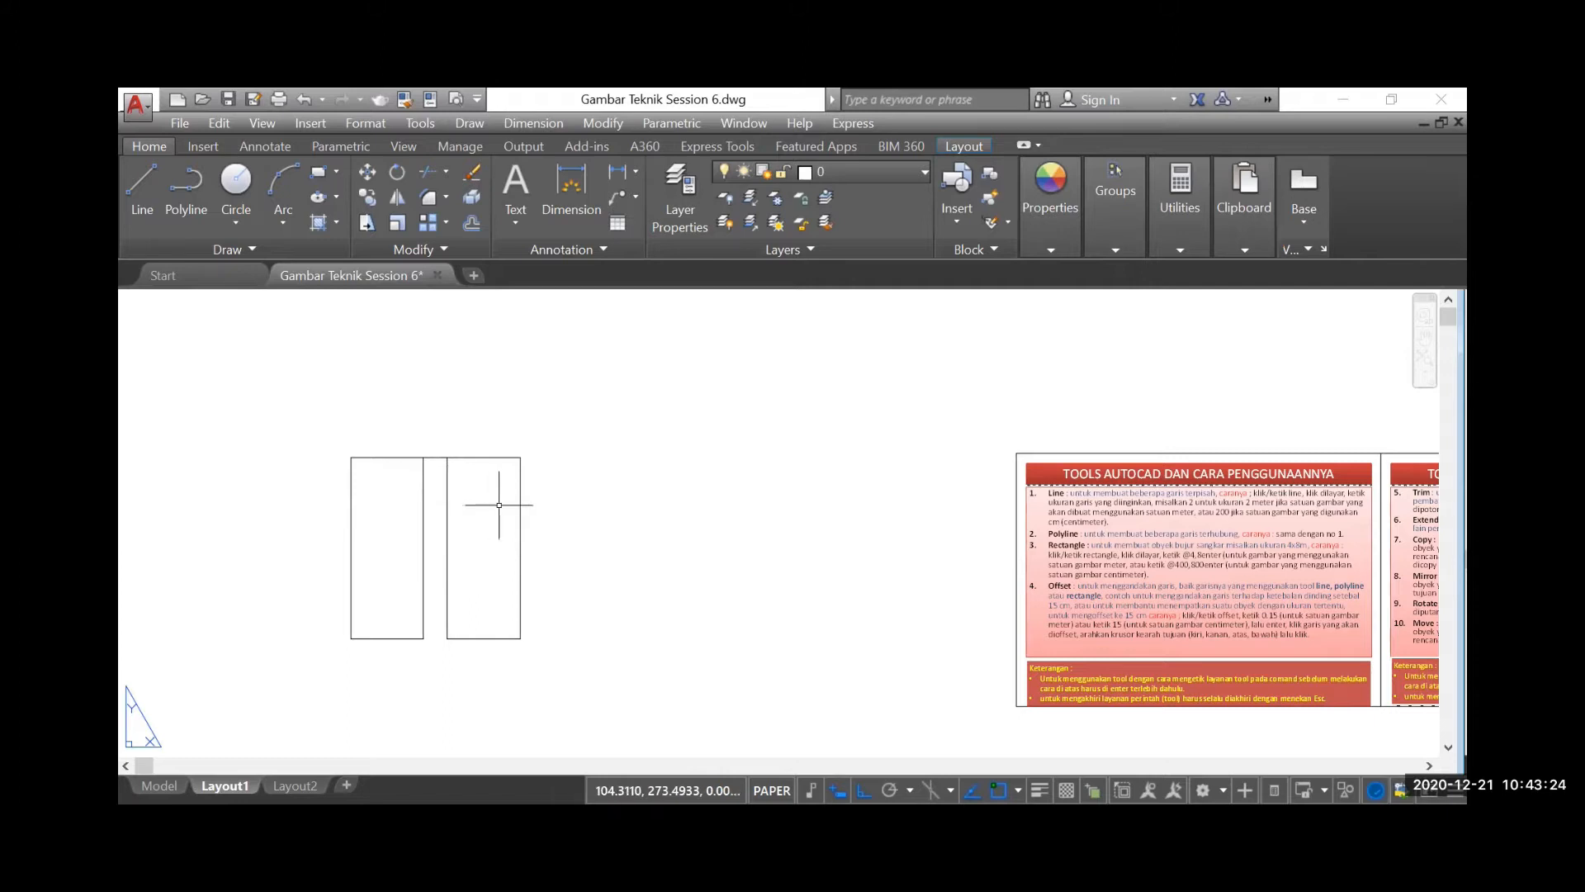
Select a side of the line rectangle and of the polyline rectangle in turn to compare separate and joined segments
{"action": "left_click", "coordinate": [422, 487]}
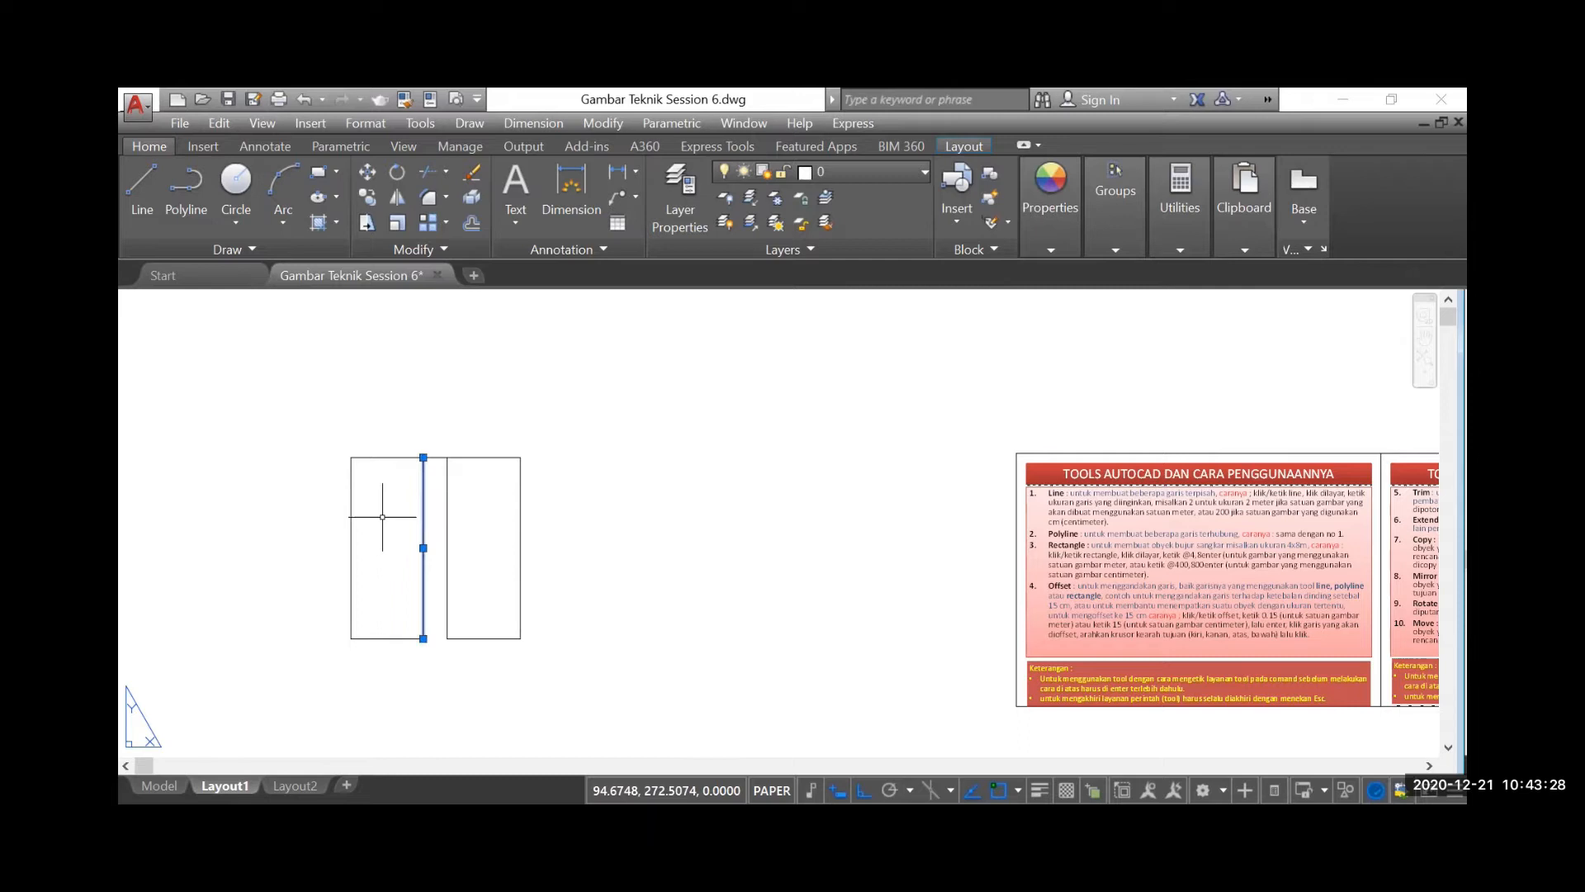
{"action": "key", "text": "Escape"}
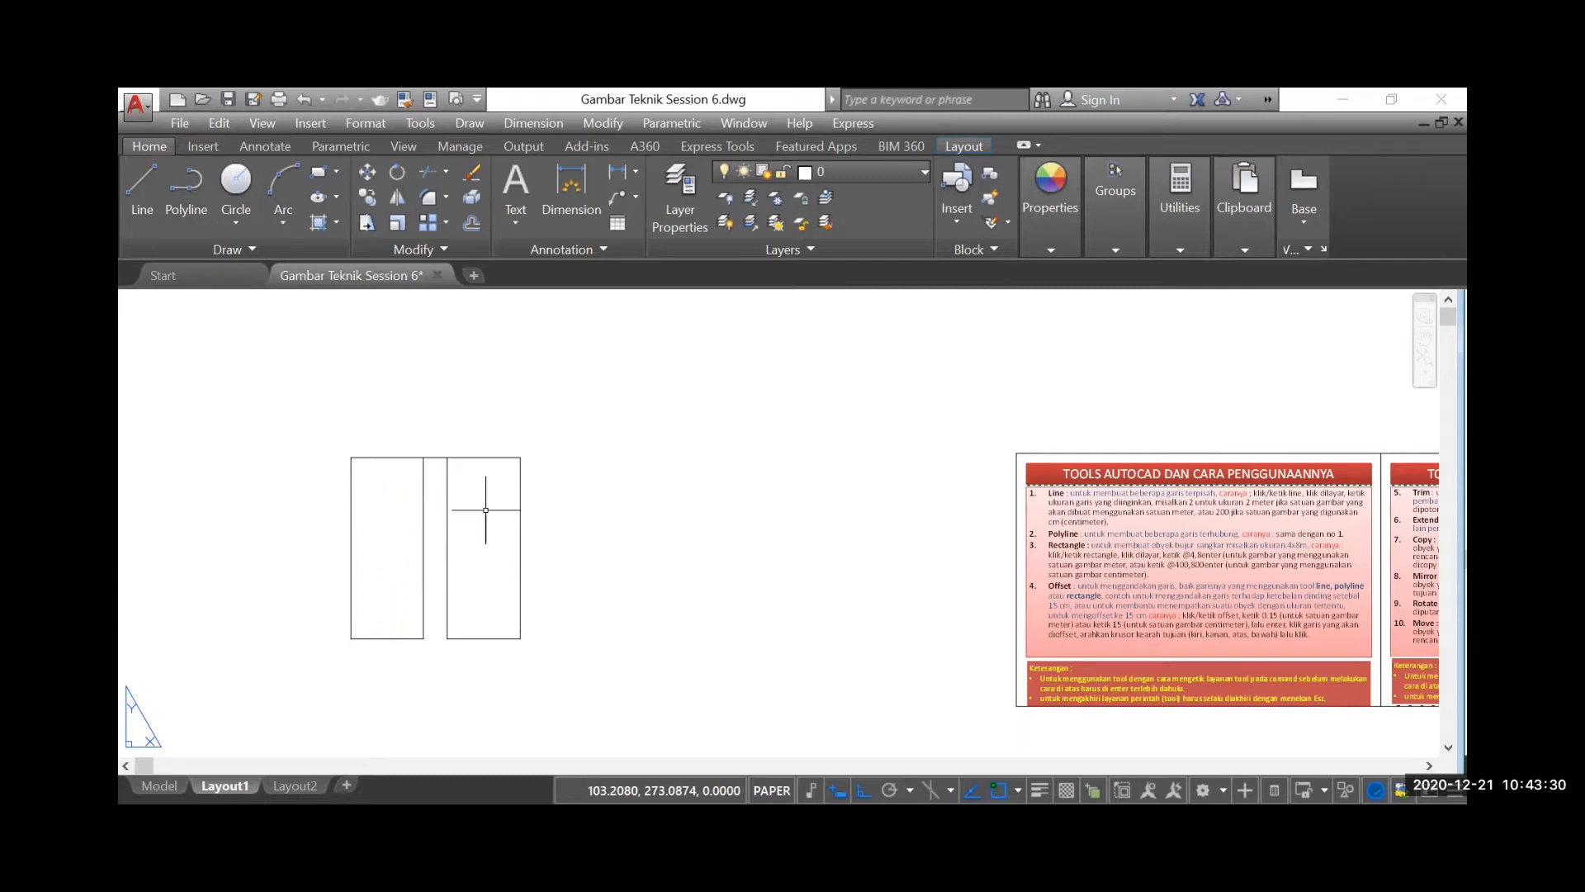
{"action": "left_click", "coordinate": [518, 520]}
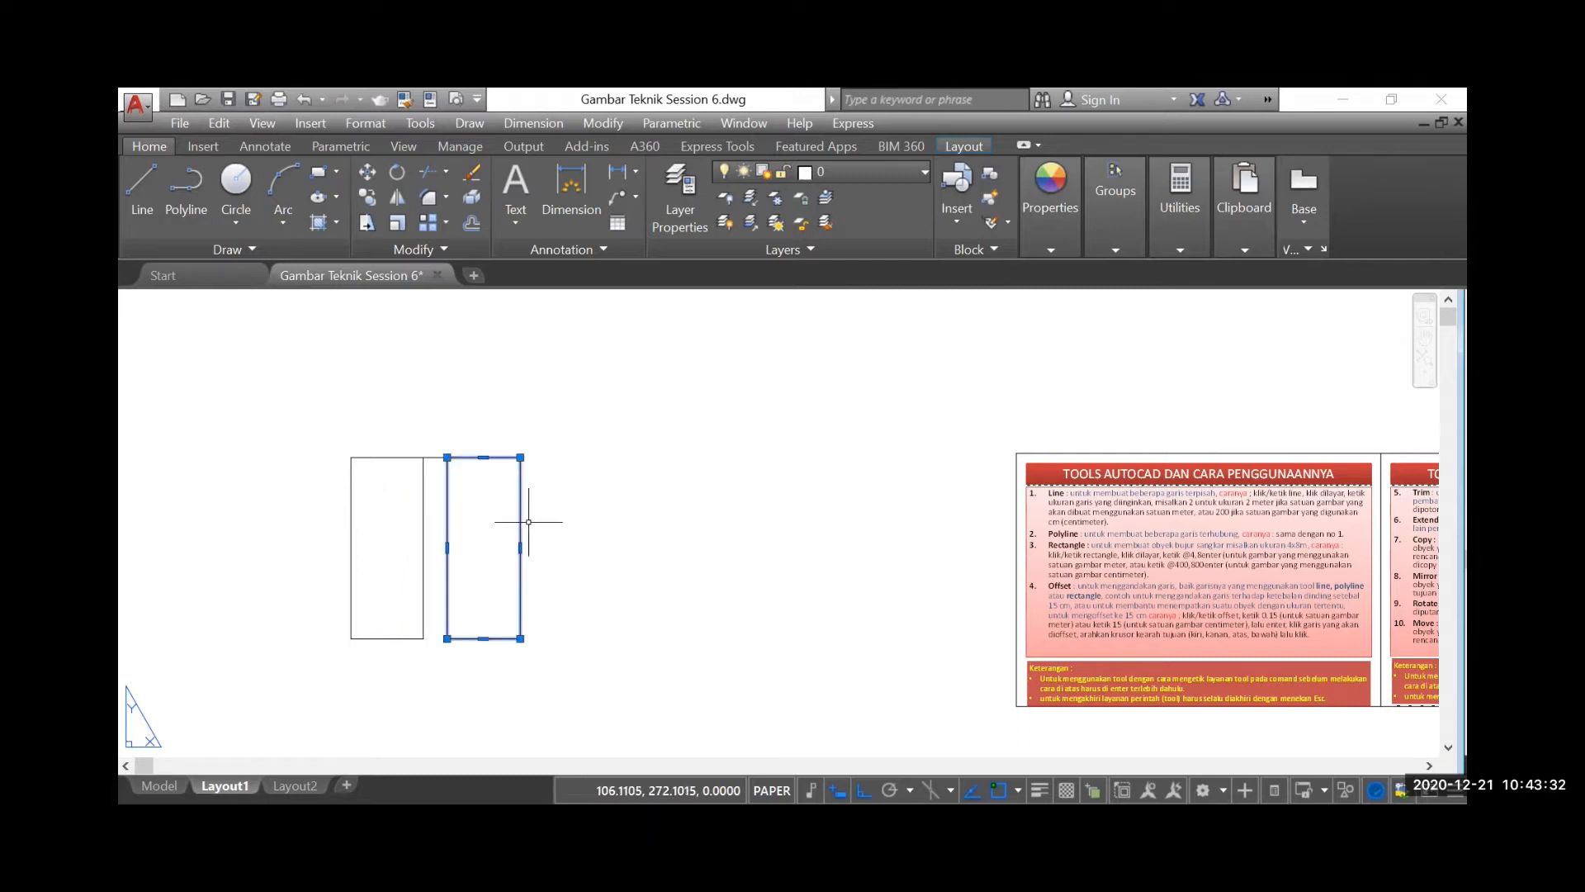
{"action": "key", "text": "Escape"}
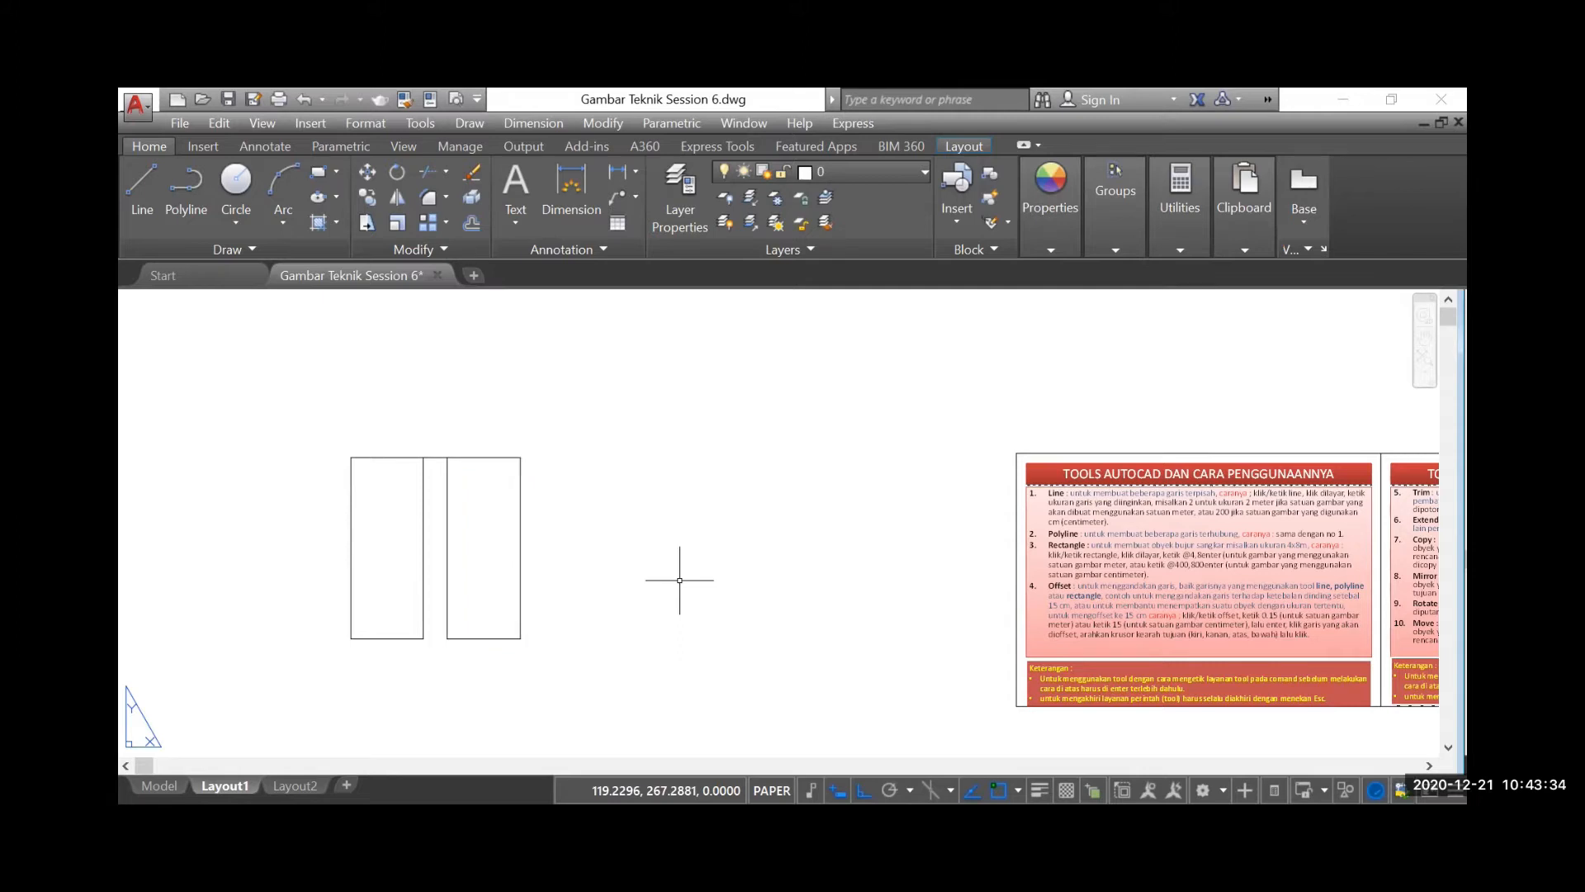
Move the spacer line from between the two rectangles to the lower-right corner of the polyline rectangle
{"action": "left_click", "coordinate": [366, 197]}
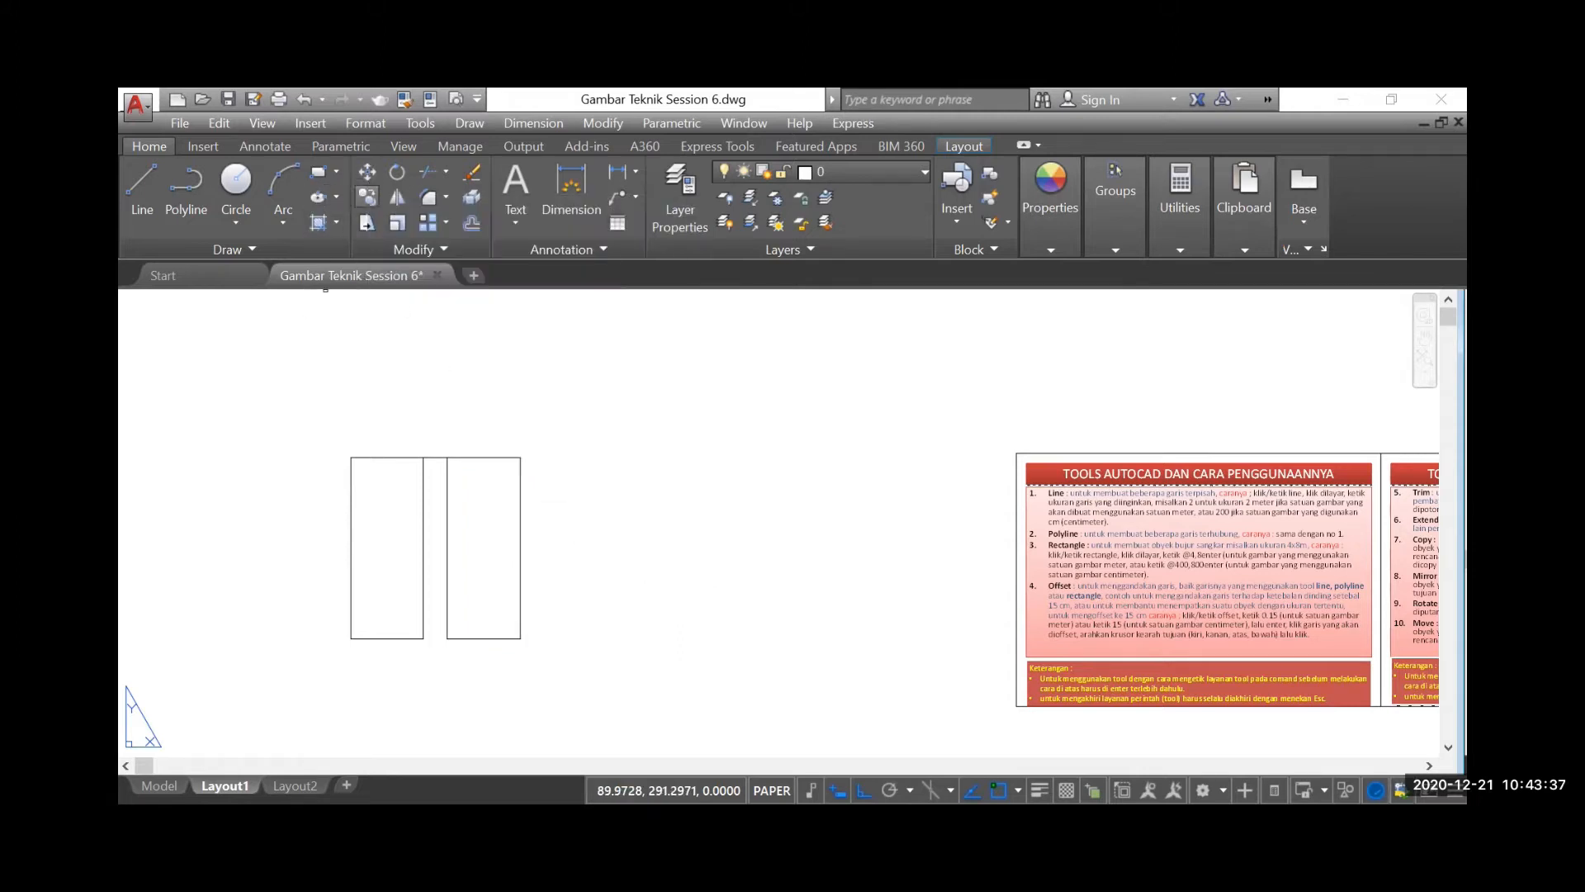
{"action": "left_click", "coordinate": [436, 456]}
{"action": "key", "text": "Return"}
{"action": "left_click", "coordinate": [423, 458]}
{"action": "left_click", "coordinate": [520, 638]}
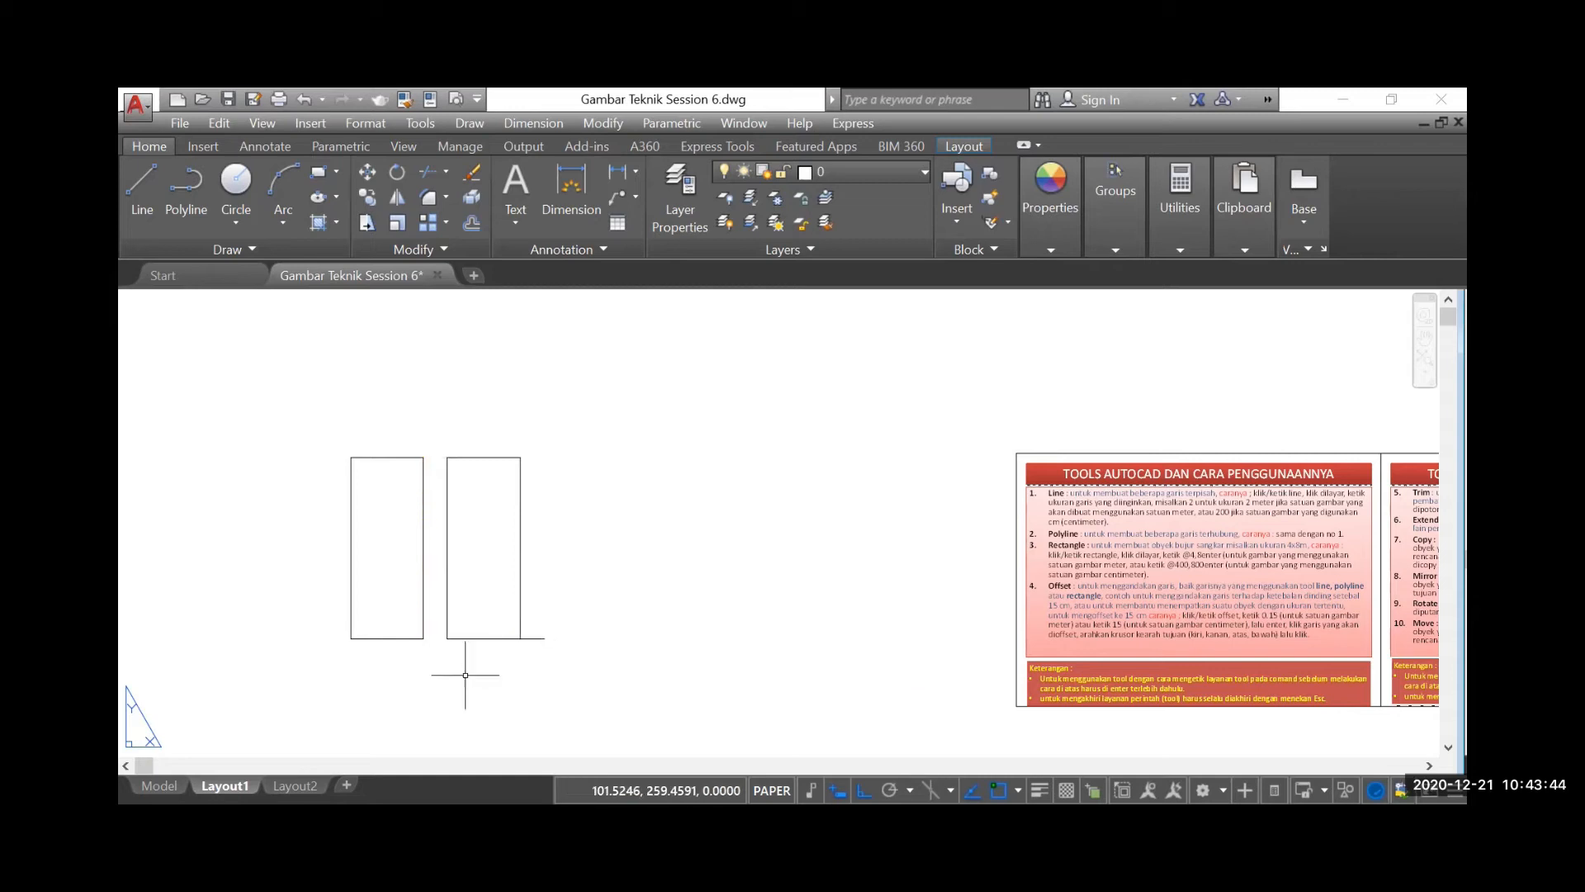
Read the Rectangle instructions on the first tools sheet
{"action": "scroll", "coordinate": [1239, 594], "scroll_direction": "up", "scroll_amount": 4}
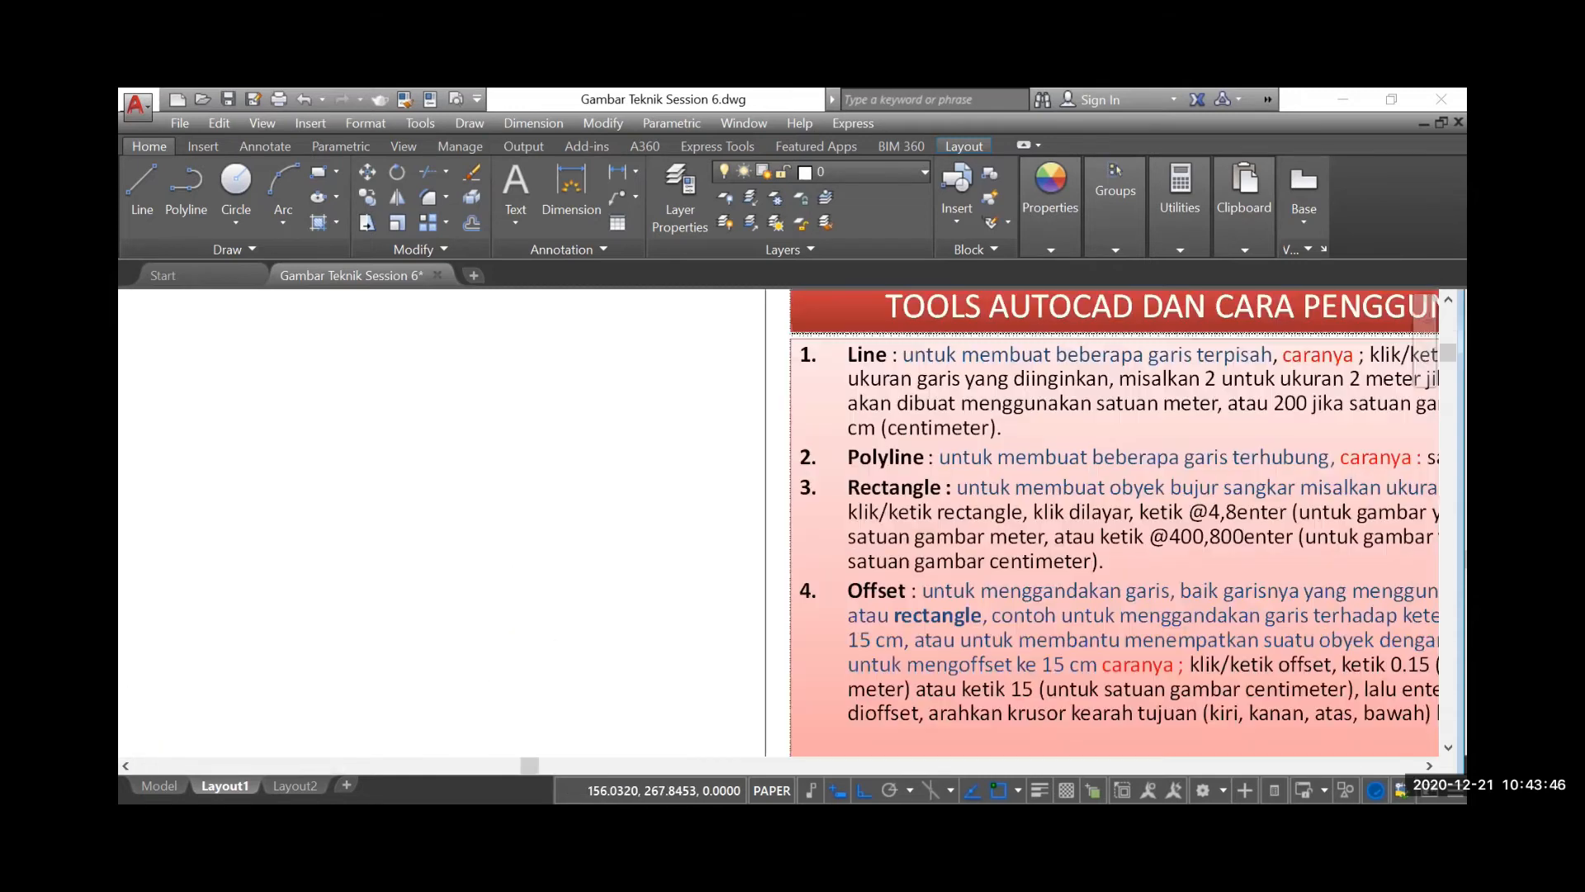
{"action": "scroll", "coordinate": [1040, 556], "scroll_direction": "up", "scroll_amount": 2}
{"action": "scroll", "coordinate": [755, 511], "scroll_direction": "down", "scroll_amount": 2}
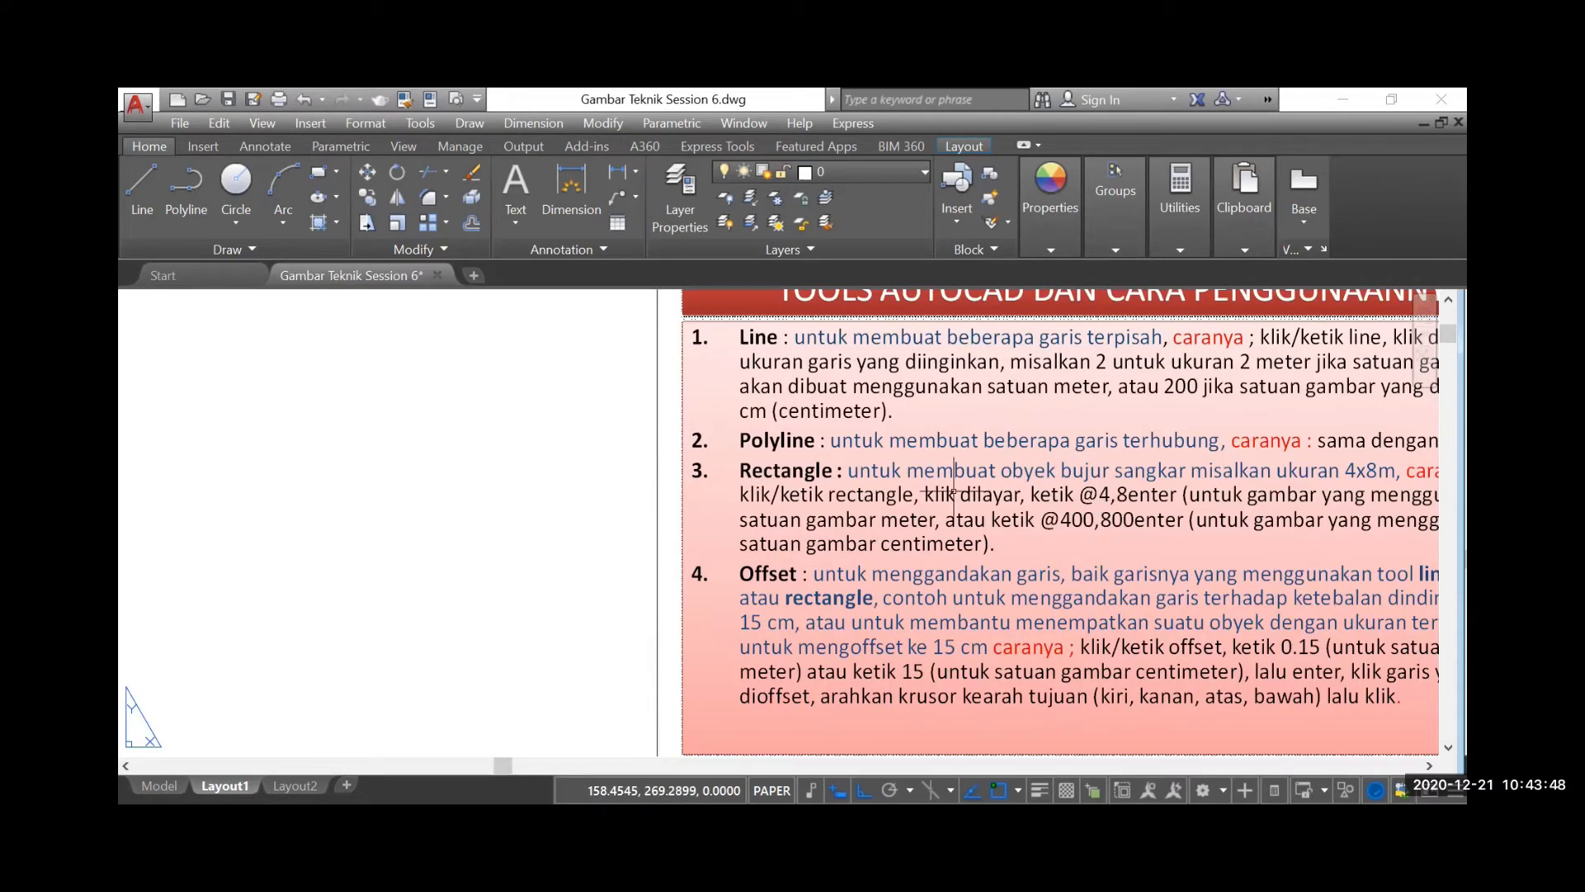
Draw a 6 by 15 unit rectangle with the Rectangle tool, starting at the spacer line's free end with the relative corner @6,15
{"action": "scroll", "coordinate": [955, 490], "scroll_direction": "down", "scroll_amount": 3}
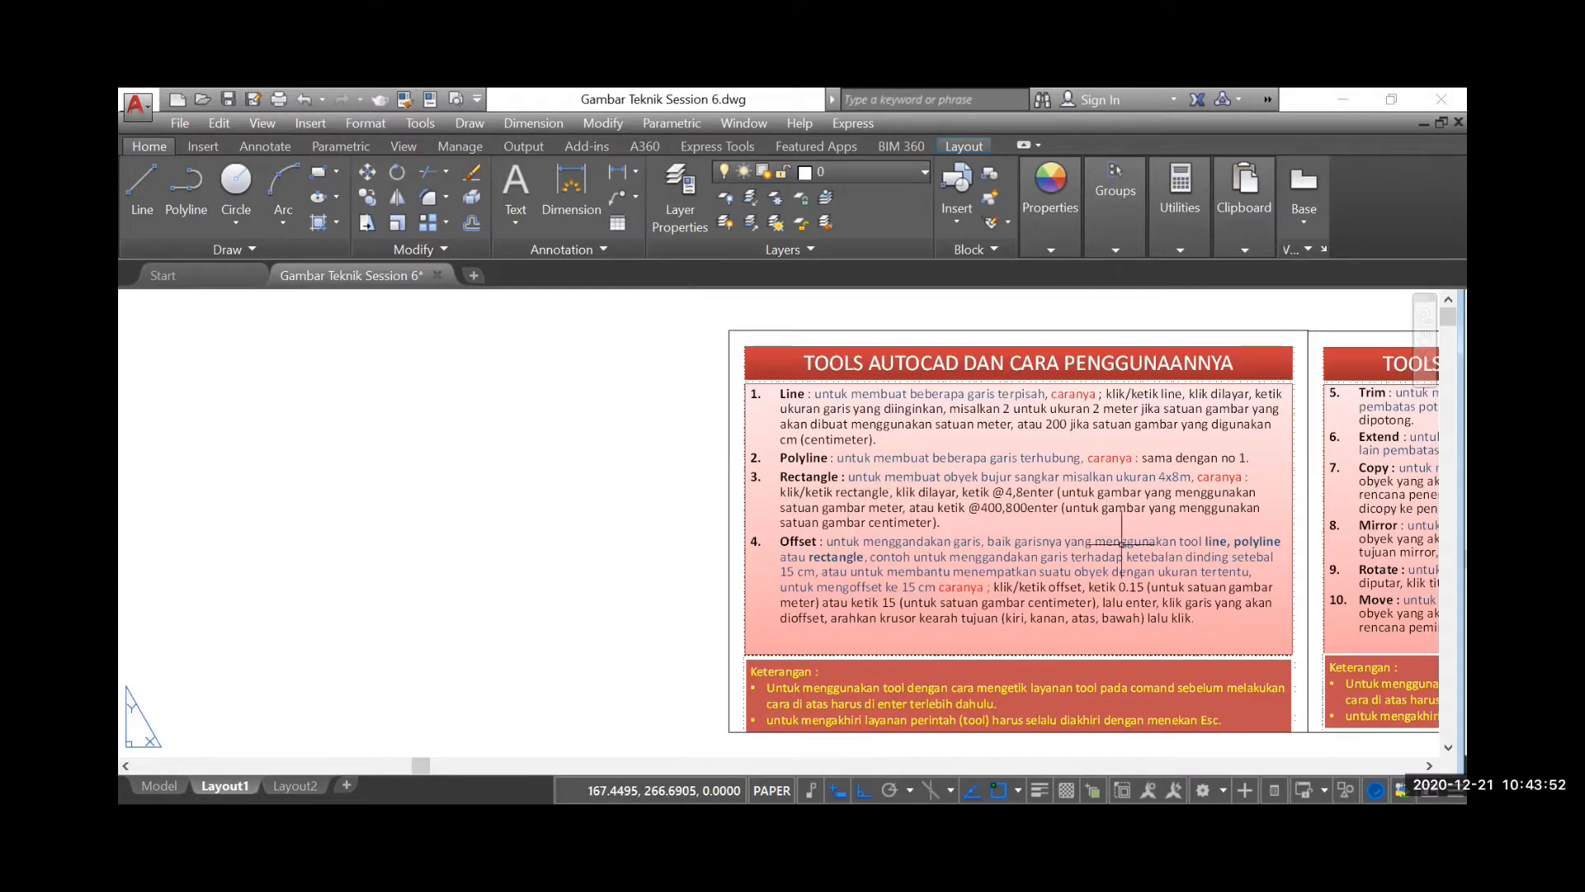
{"action": "scroll", "coordinate": [1123, 541], "scroll_direction": "down", "scroll_amount": 2}
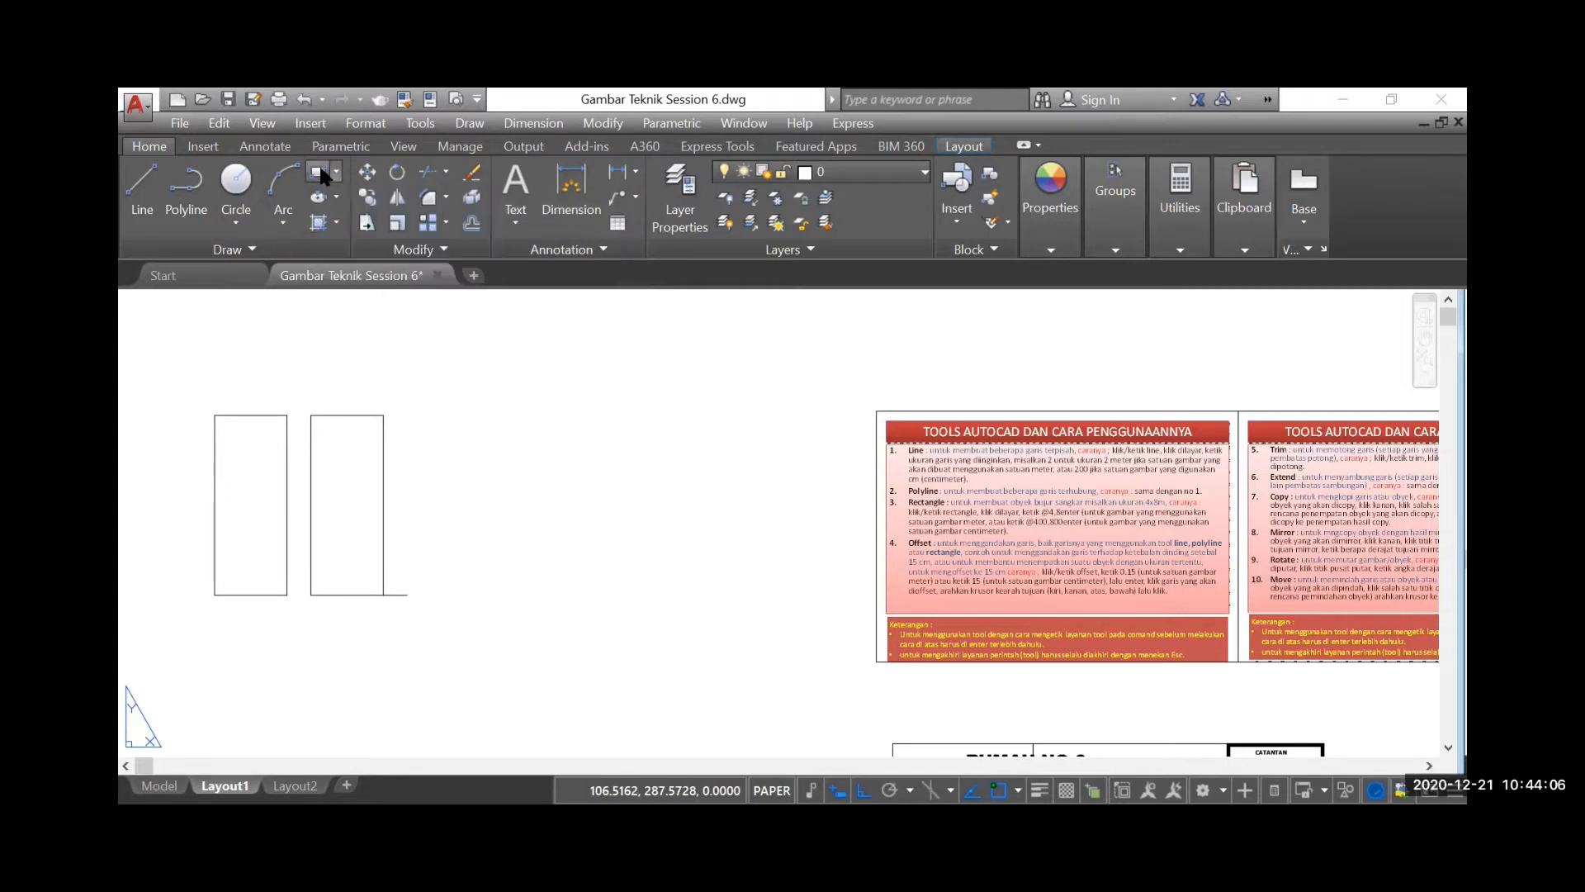
{"action": "left_click", "coordinate": [407, 594]}
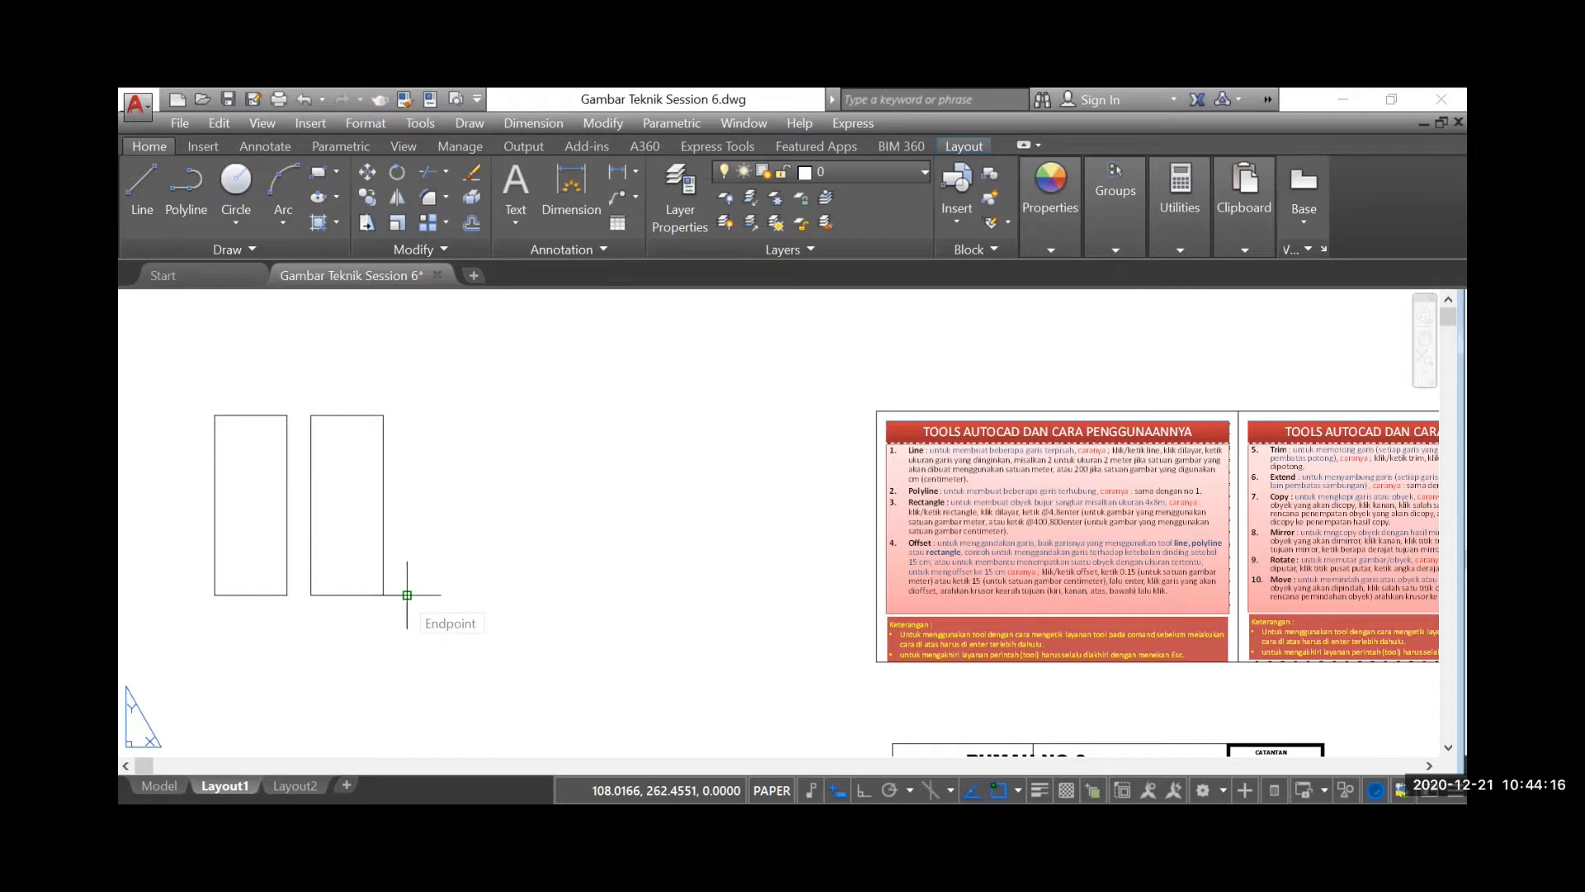
{"action": "type", "text": "@6"}
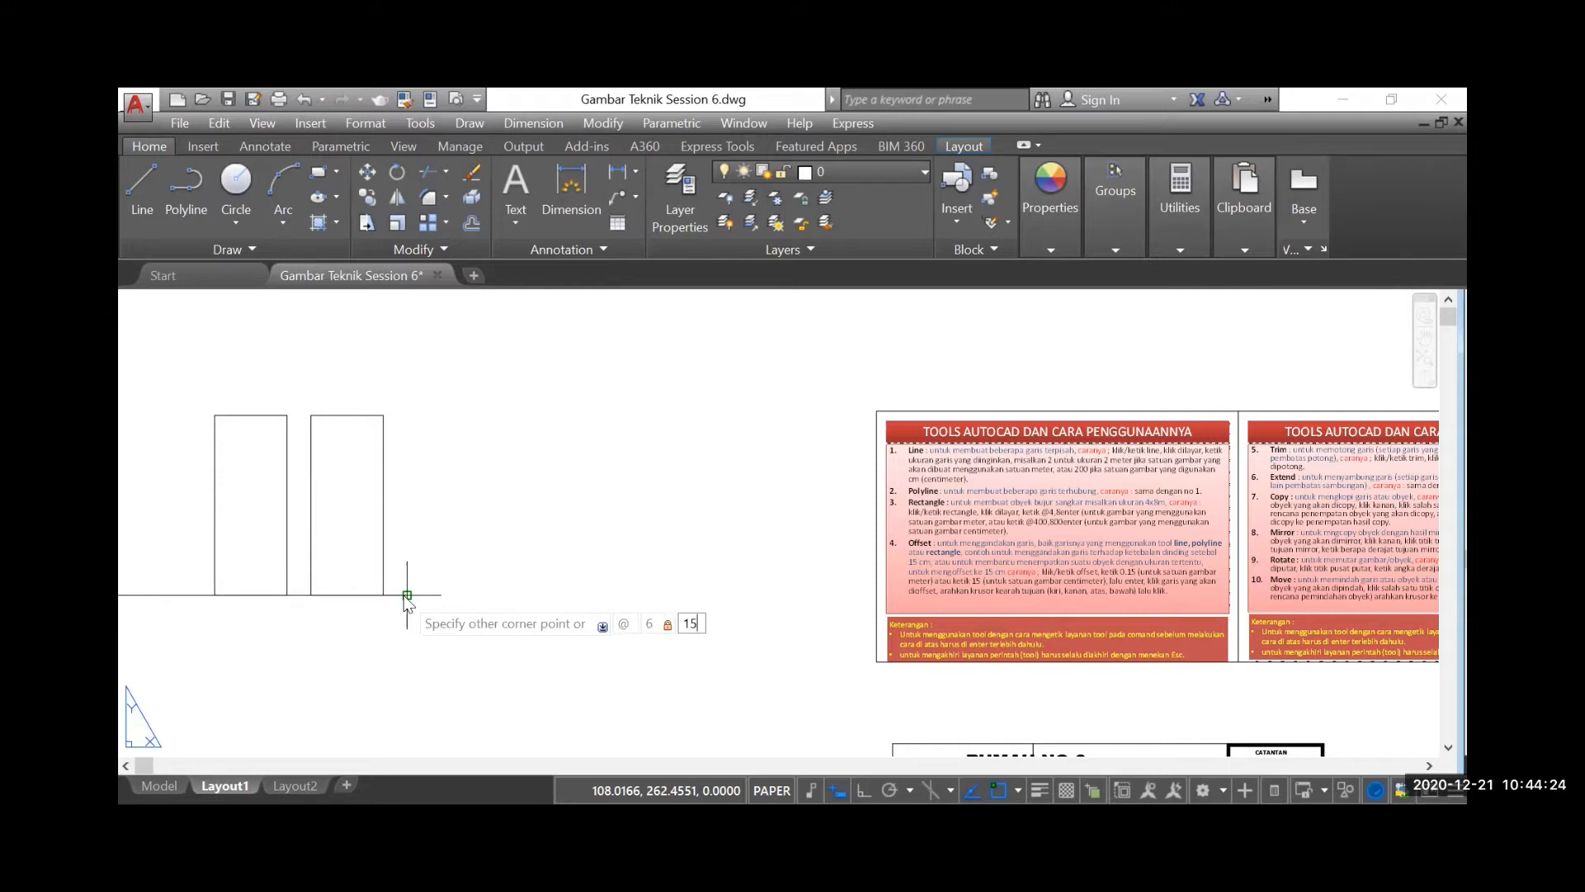
{"action": "key", "text": "Return"}
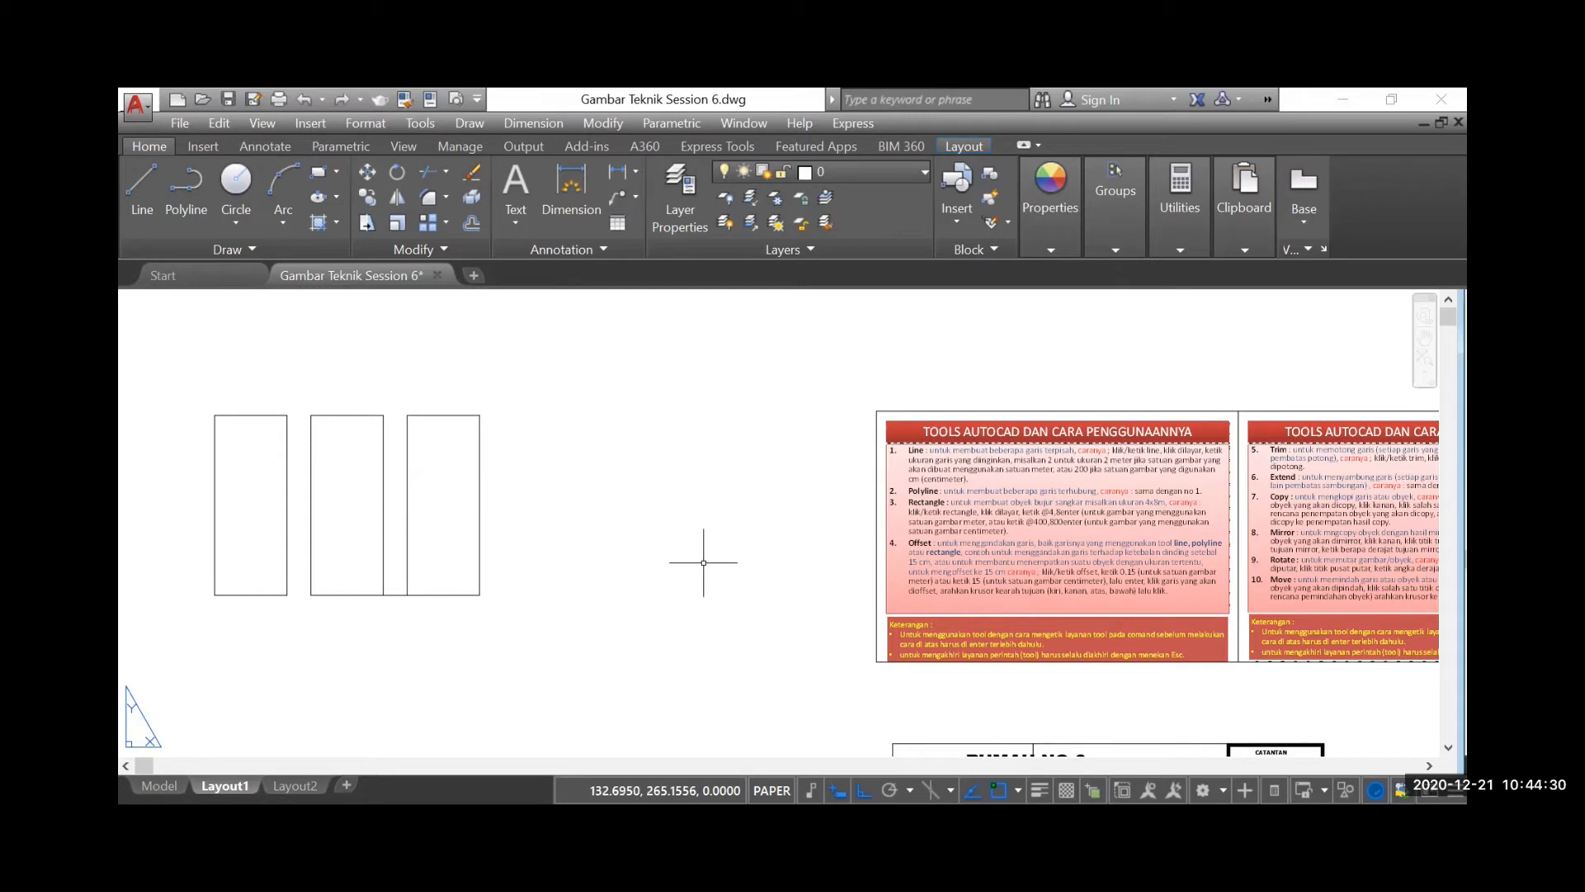
Examine the rooms, walls and dimensions of the house floor plan beside the plain elevations
{"action": "scroll", "coordinate": [669, 475], "scroll_direction": "down", "scroll_amount": 2}
{"action": "scroll", "coordinate": [688, 453], "scroll_direction": "down", "scroll_amount": 2}
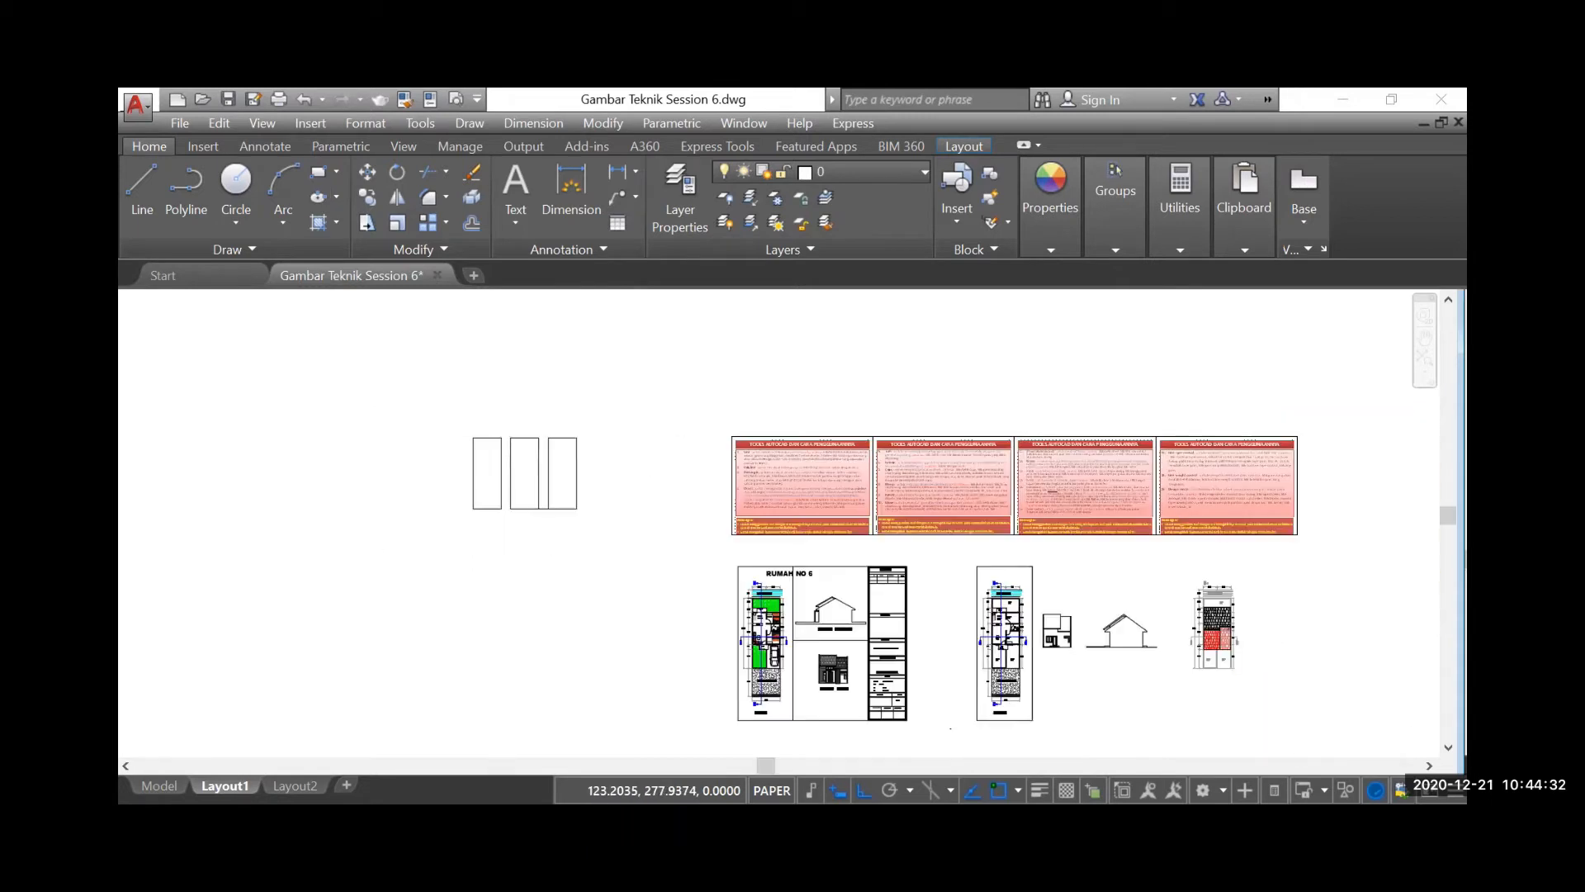
{"action": "scroll", "coordinate": [856, 569], "scroll_direction": "up", "scroll_amount": 5}
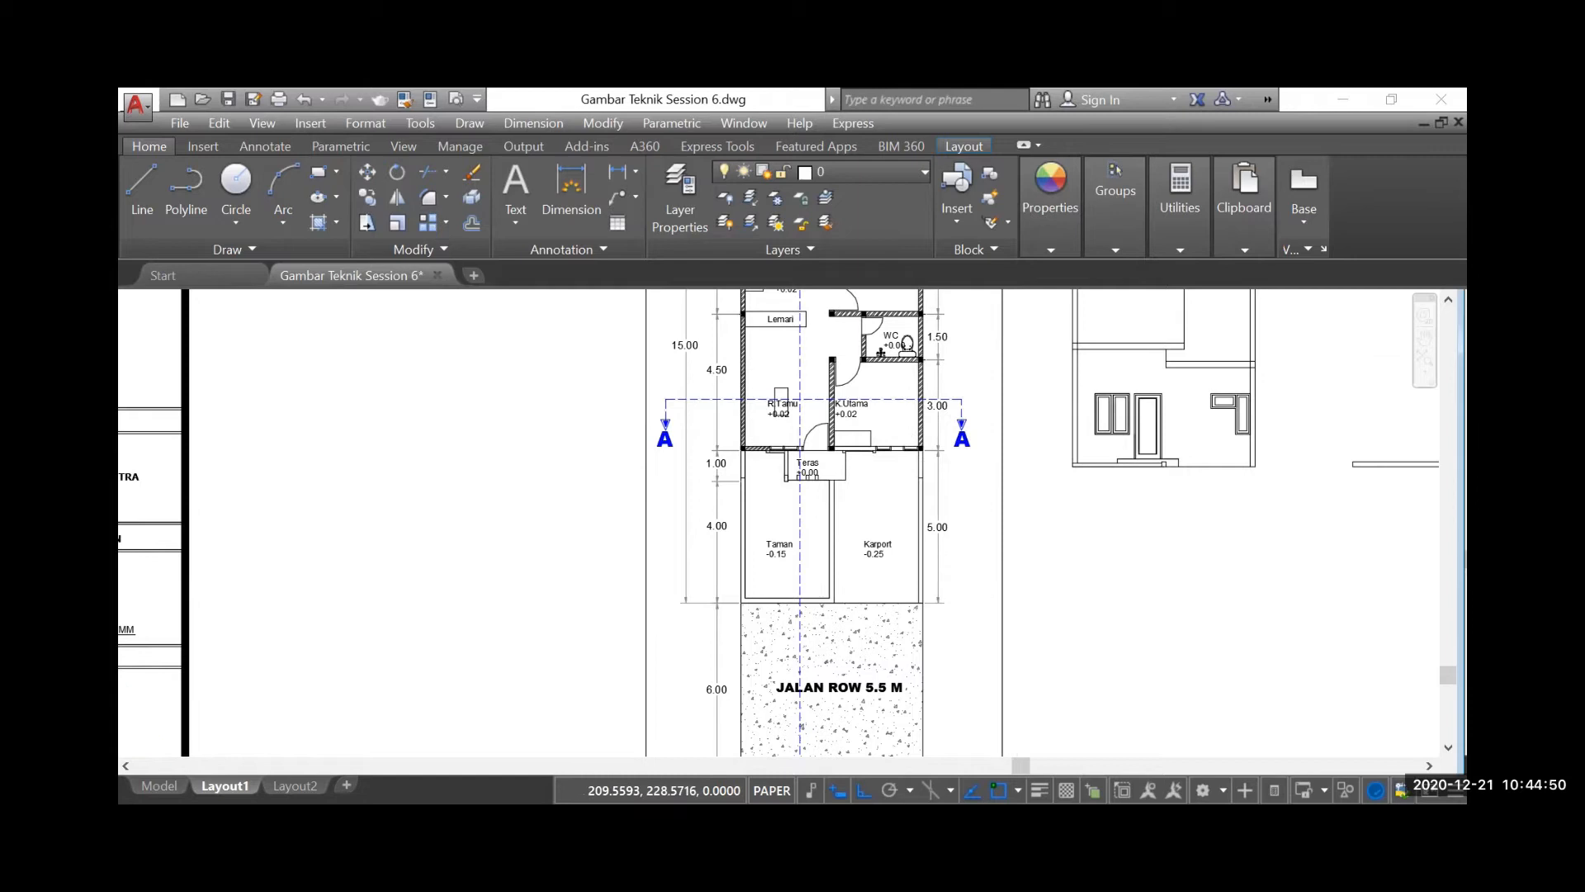
{"action": "scroll", "coordinate": [962, 604], "scroll_direction": "down", "scroll_amount": 2}
{"action": "scroll", "coordinate": [977, 611], "scroll_direction": "down", "scroll_amount": 4}
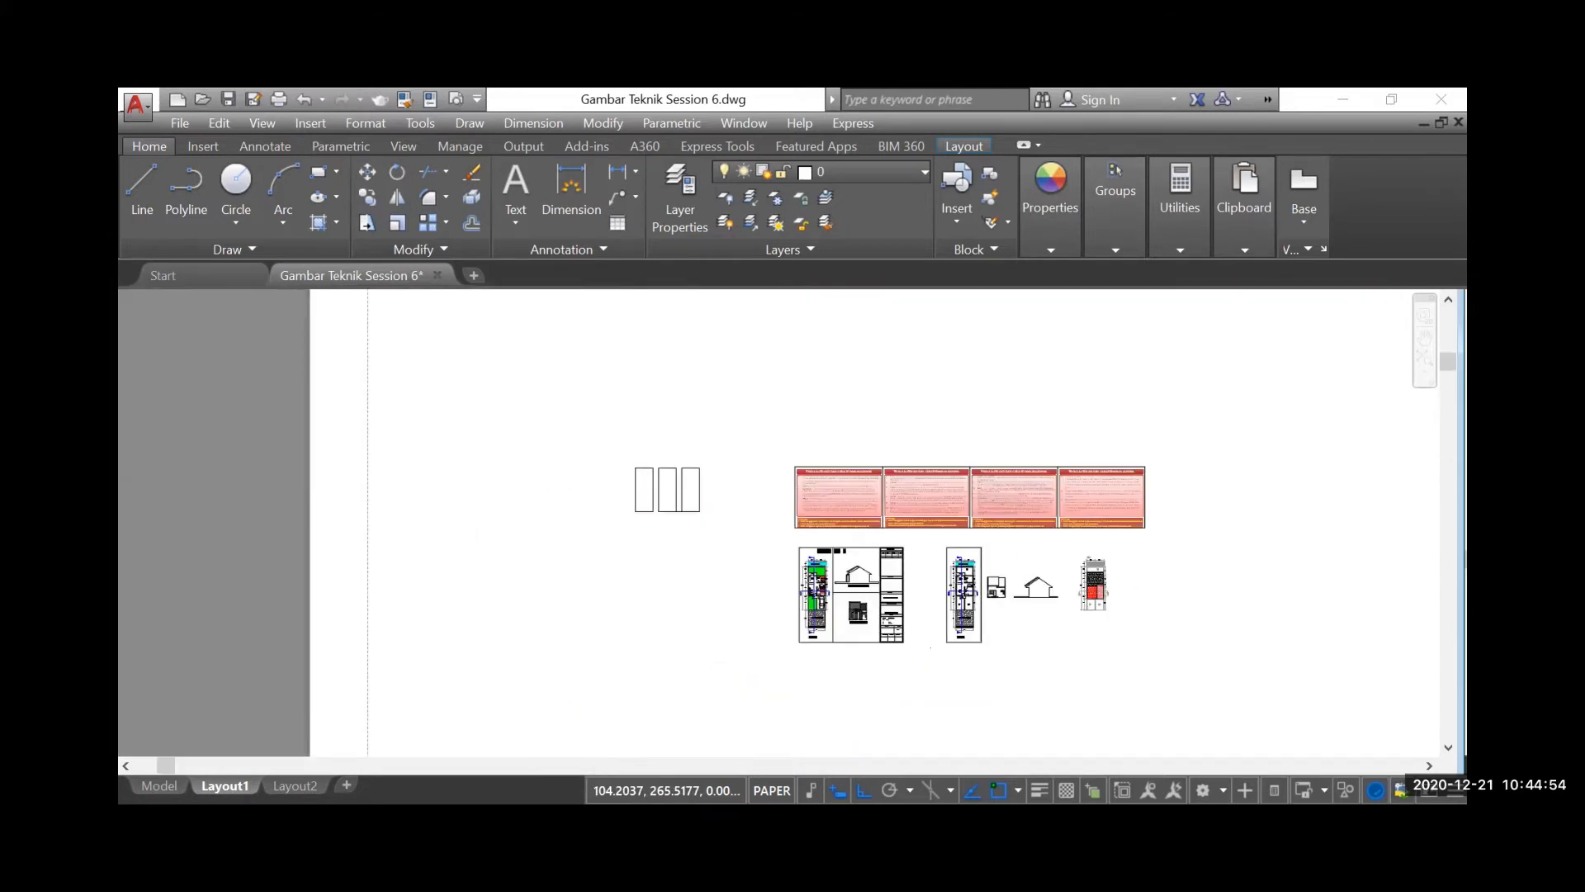
Offset all four sides of the line rectangle inward by 0.15, one segment at a time
{"action": "scroll", "coordinate": [670, 499], "scroll_direction": "up", "scroll_amount": 3}
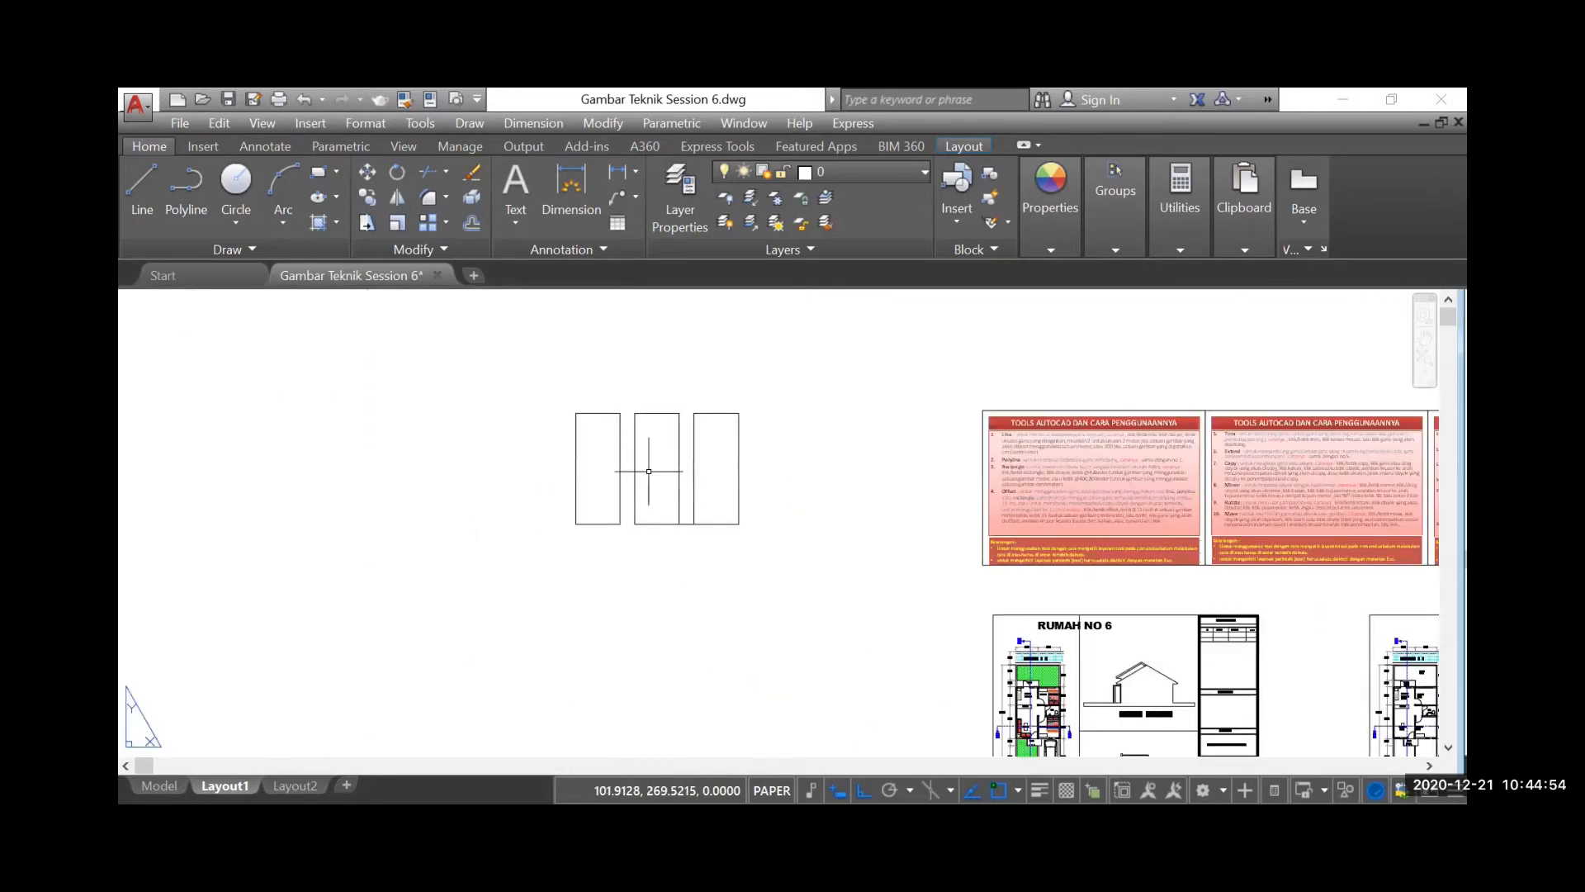
{"action": "left_click", "coordinate": [469, 224]}
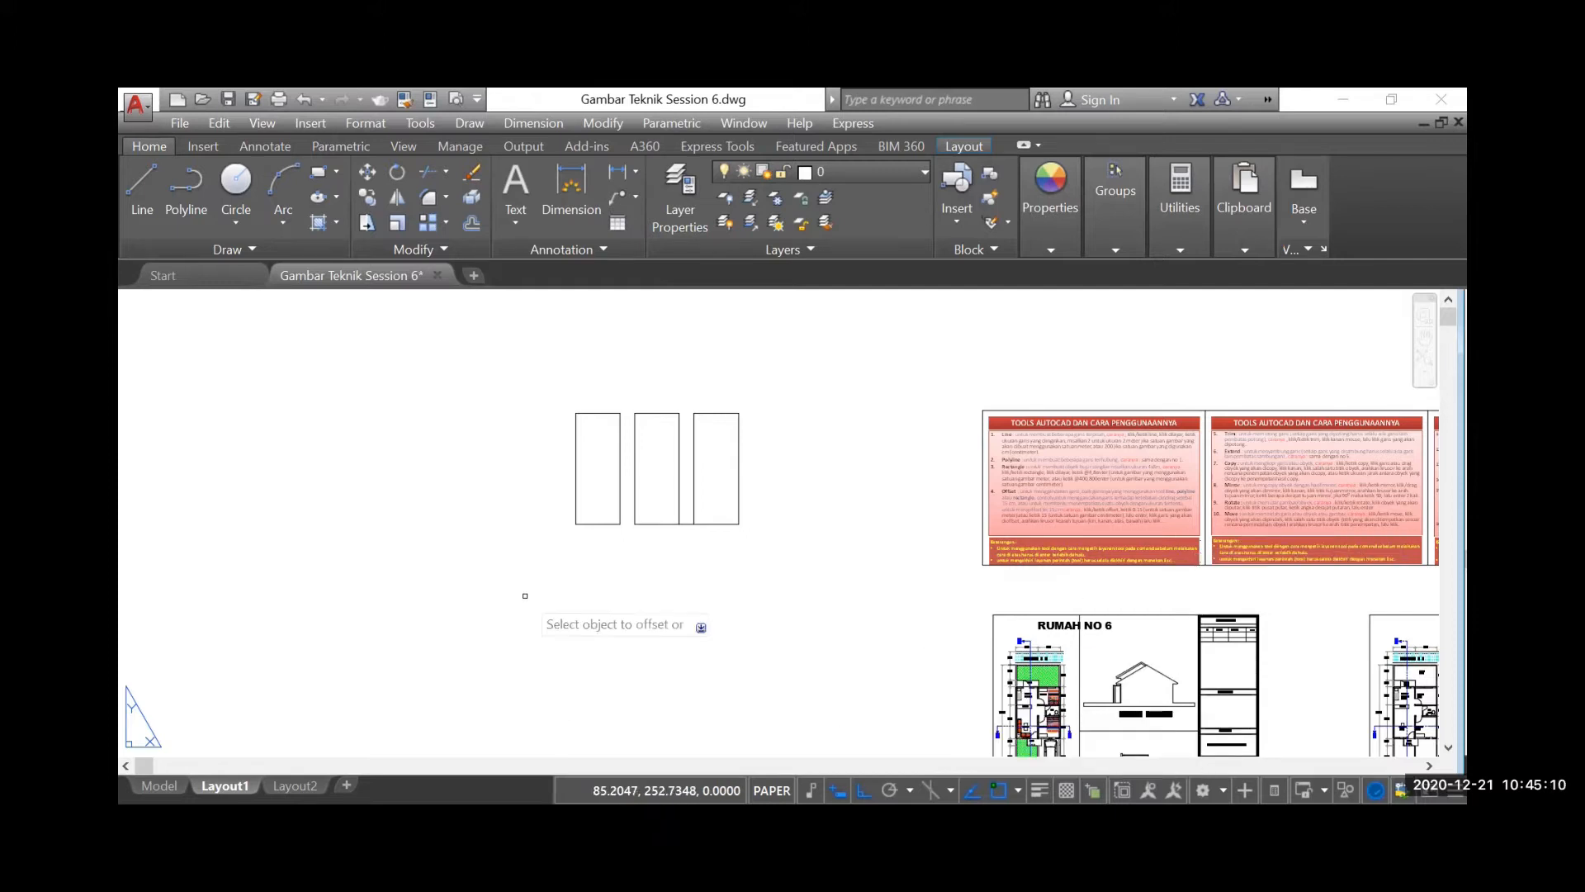
{"action": "scroll", "coordinate": [573, 460], "scroll_direction": "up", "scroll_amount": 2}
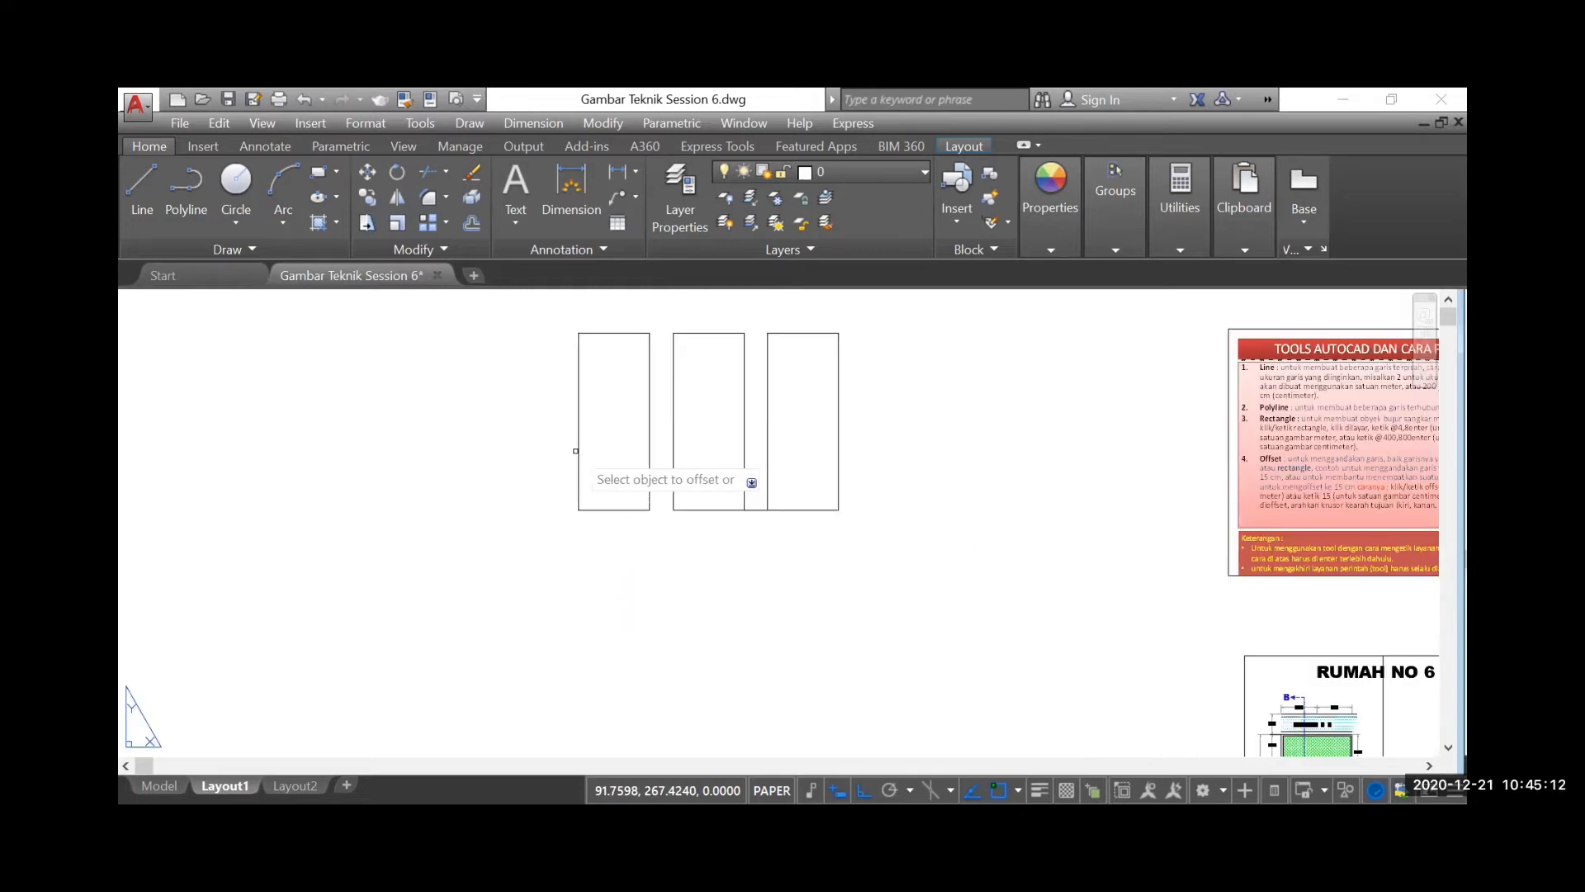
{"action": "left_click", "coordinate": [577, 450]}
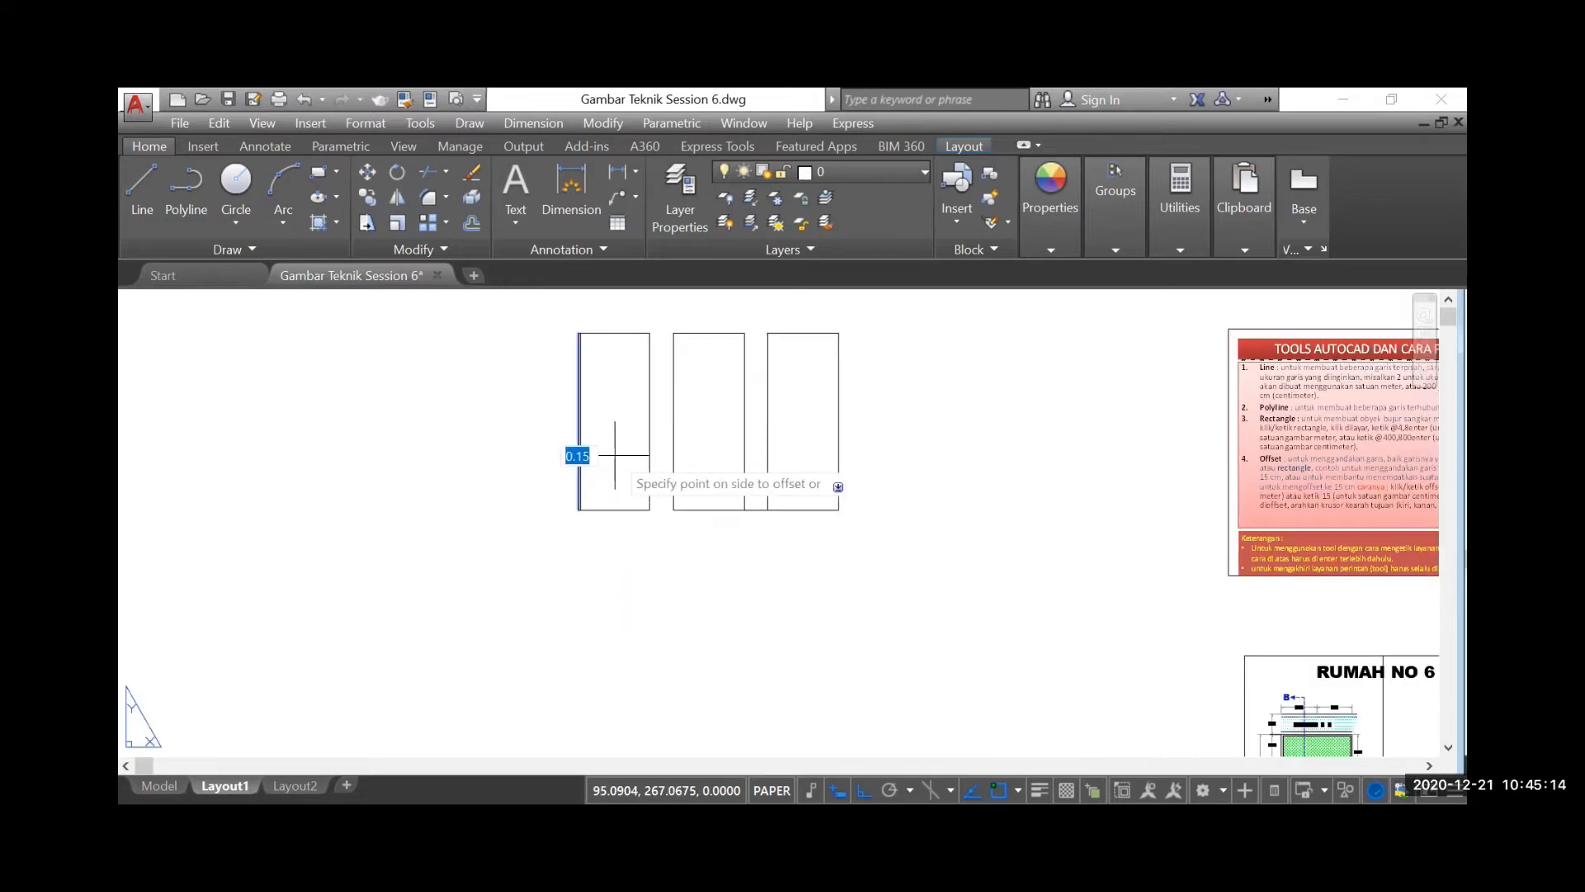
{"action": "left_click", "coordinate": [615, 455]}
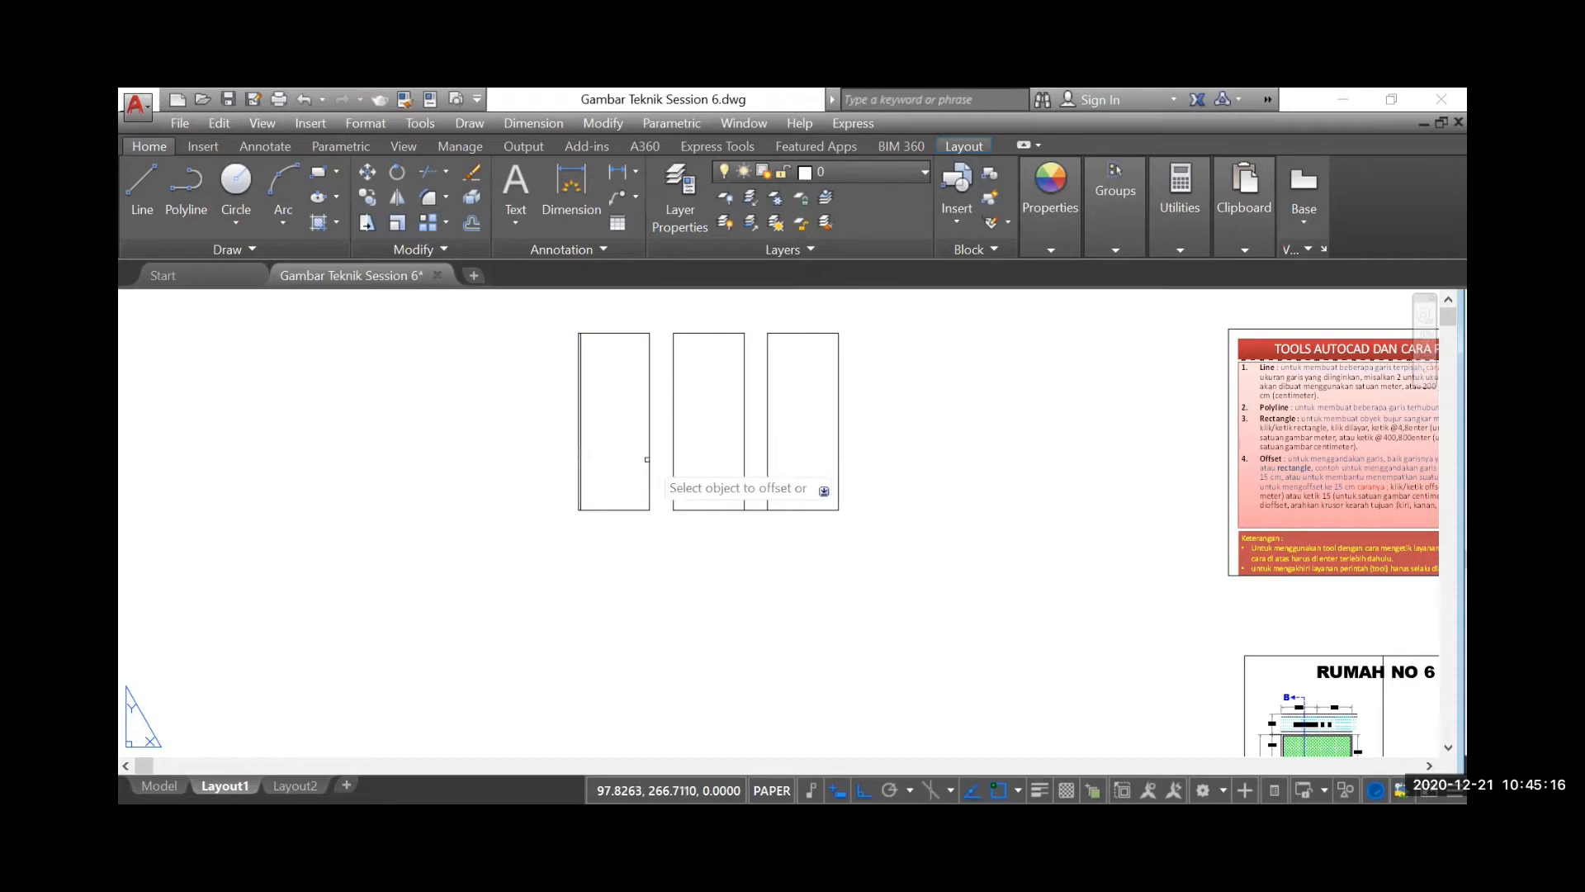
{"action": "left_click", "coordinate": [648, 467]}
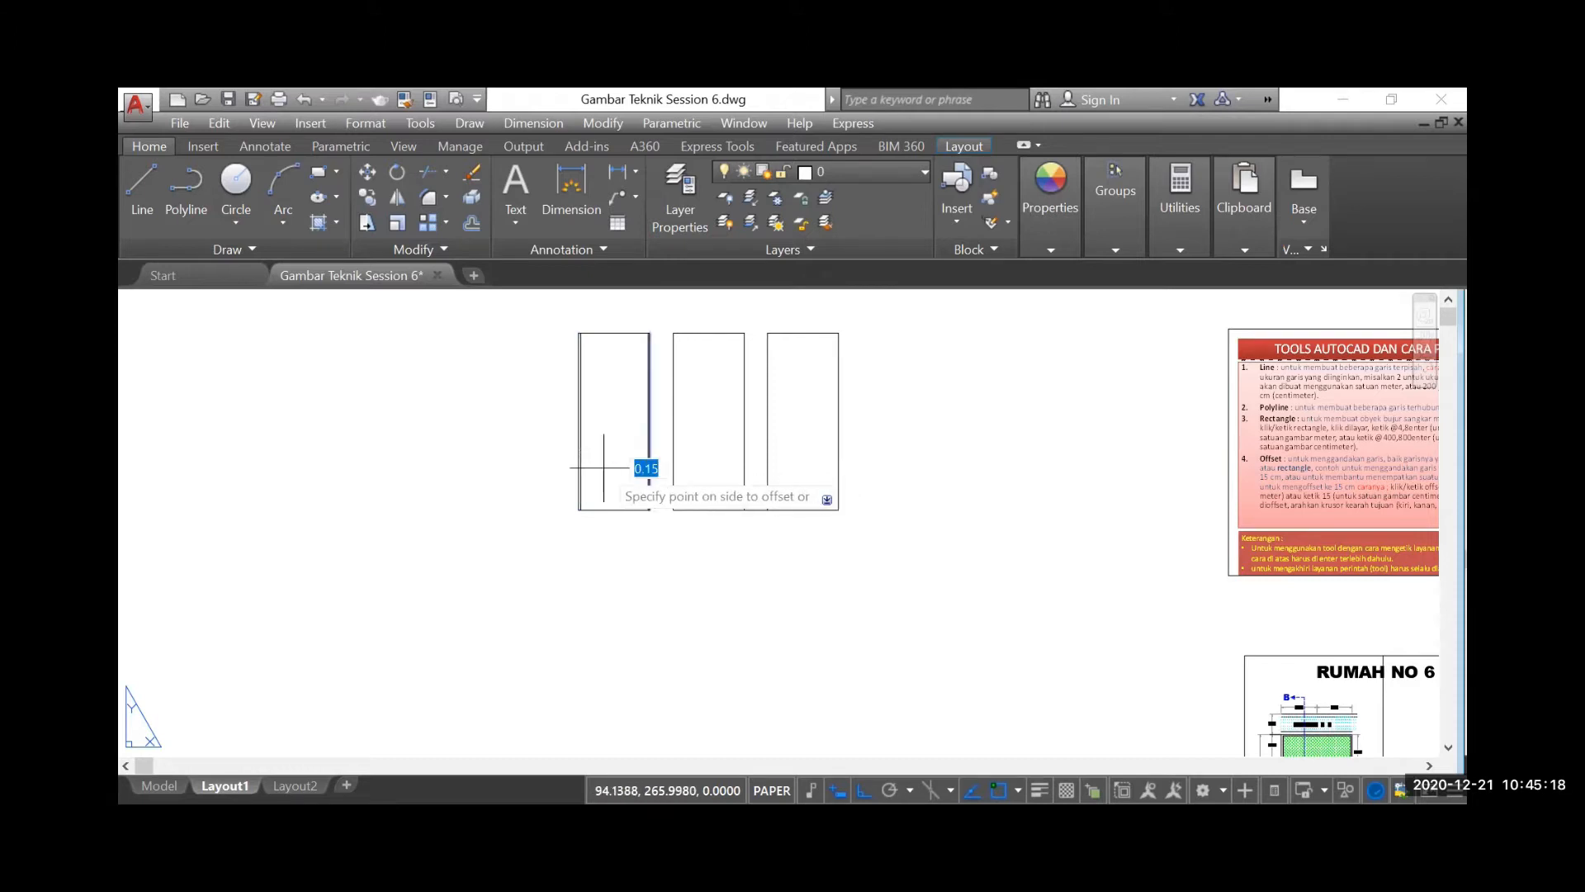
{"action": "left_click", "coordinate": [604, 467]}
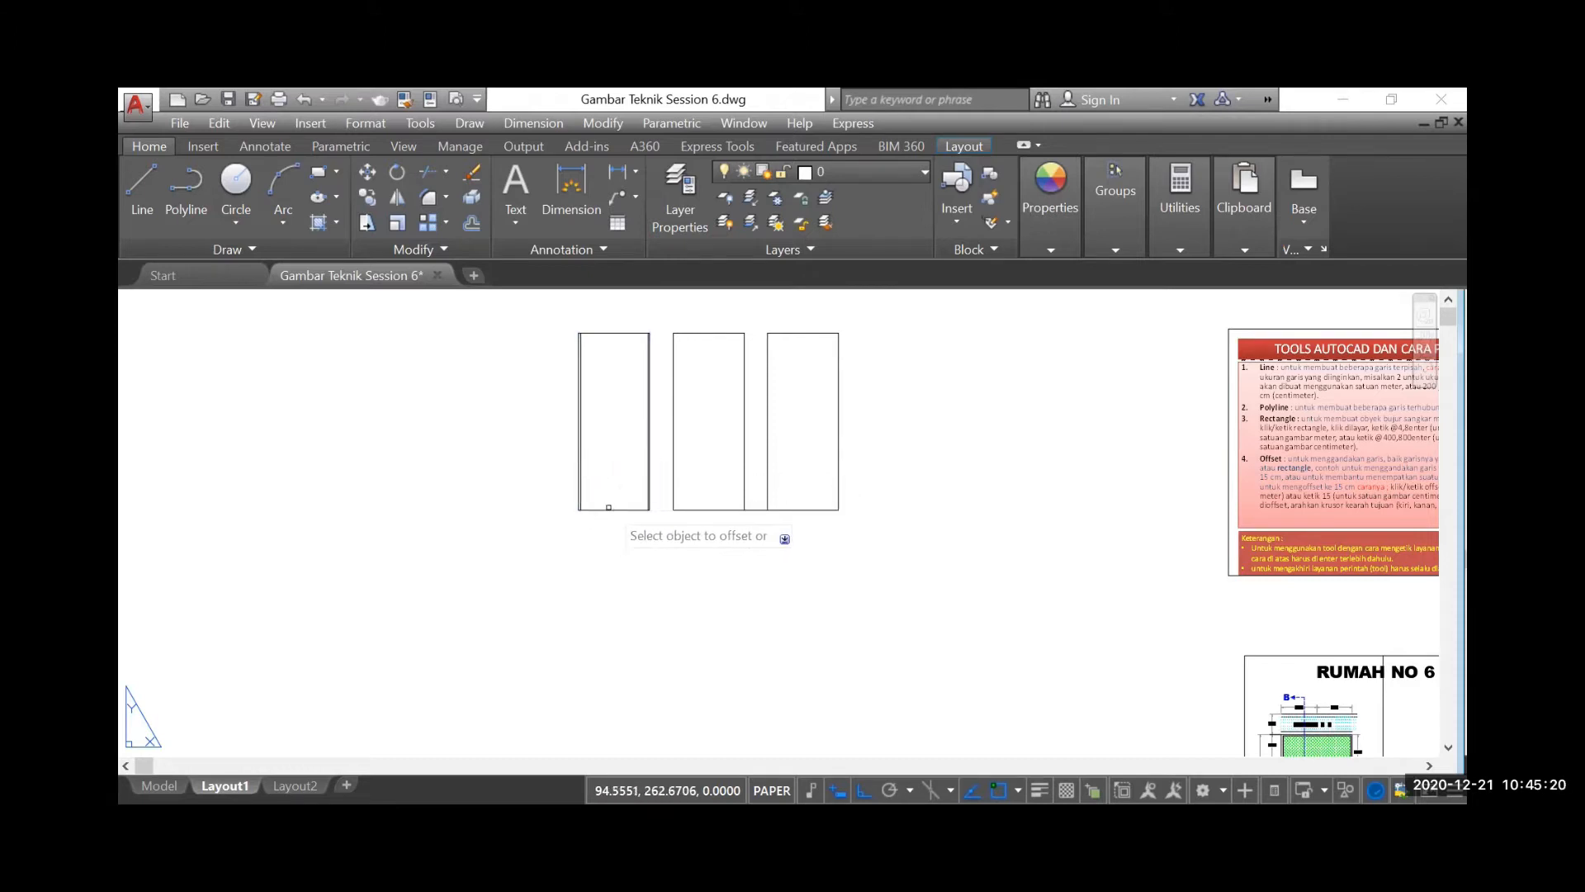
{"action": "left_click", "coordinate": [609, 510]}
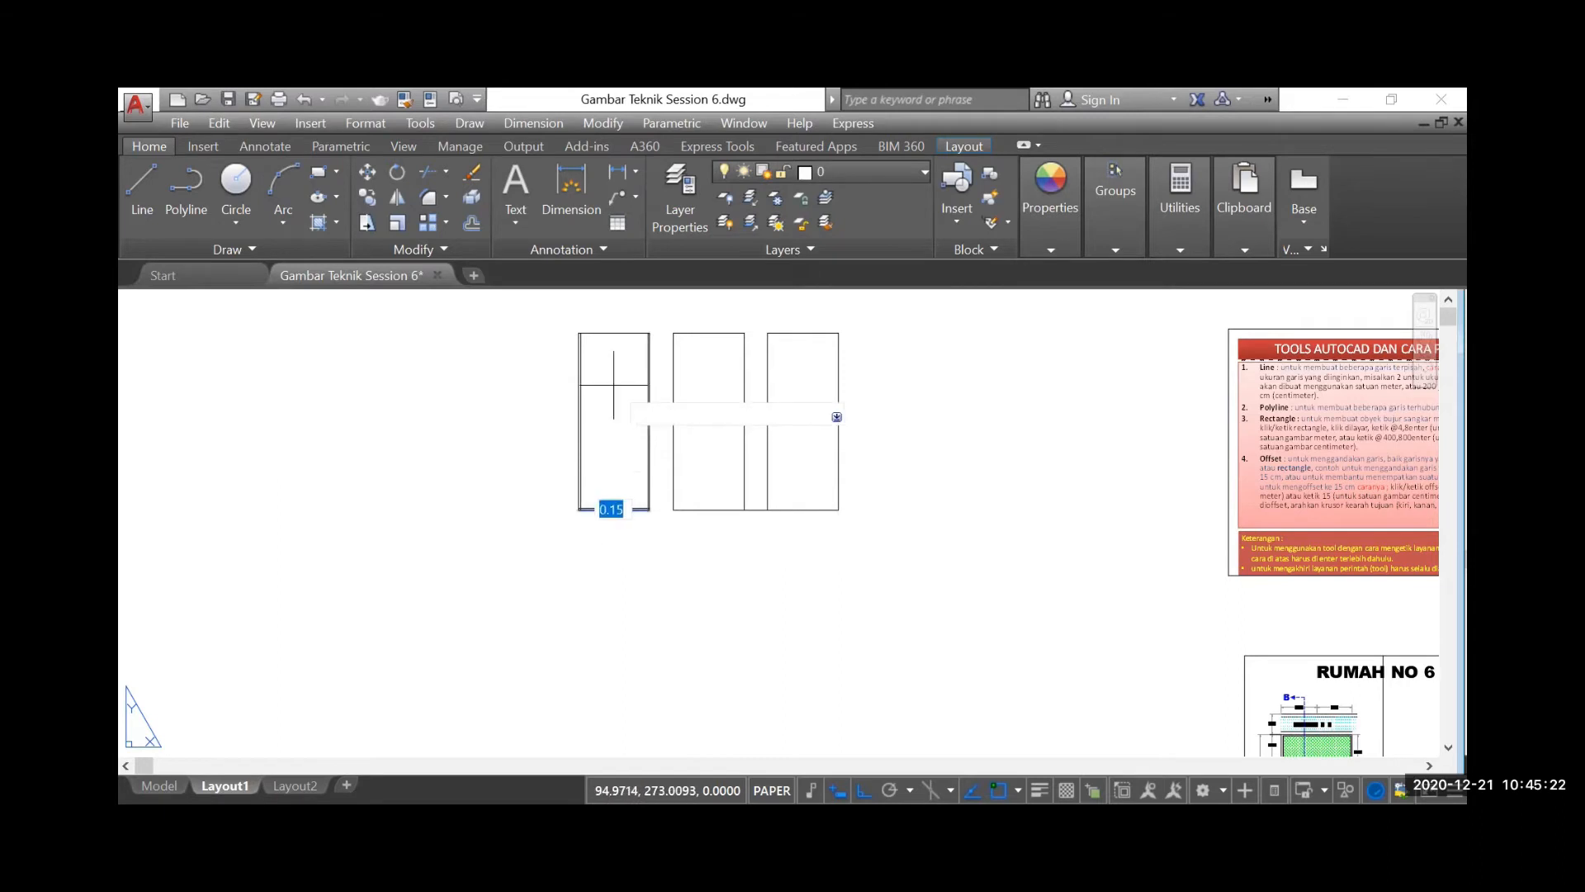
{"action": "left_click", "coordinate": [613, 381]}
{"action": "left_click", "coordinate": [612, 334]}
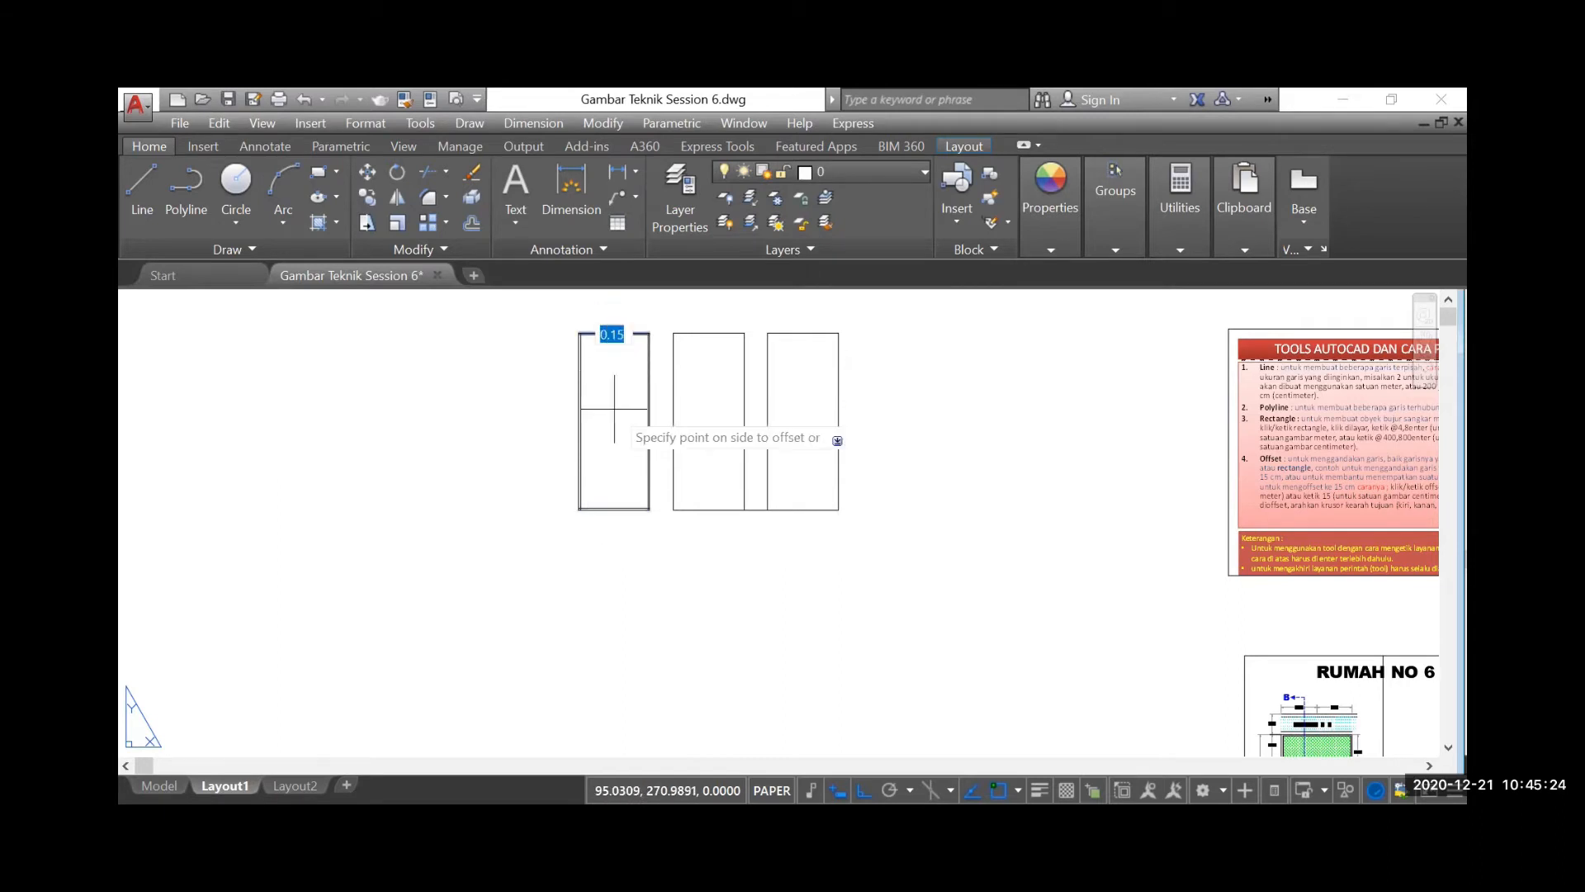
{"action": "left_click", "coordinate": [612, 412]}
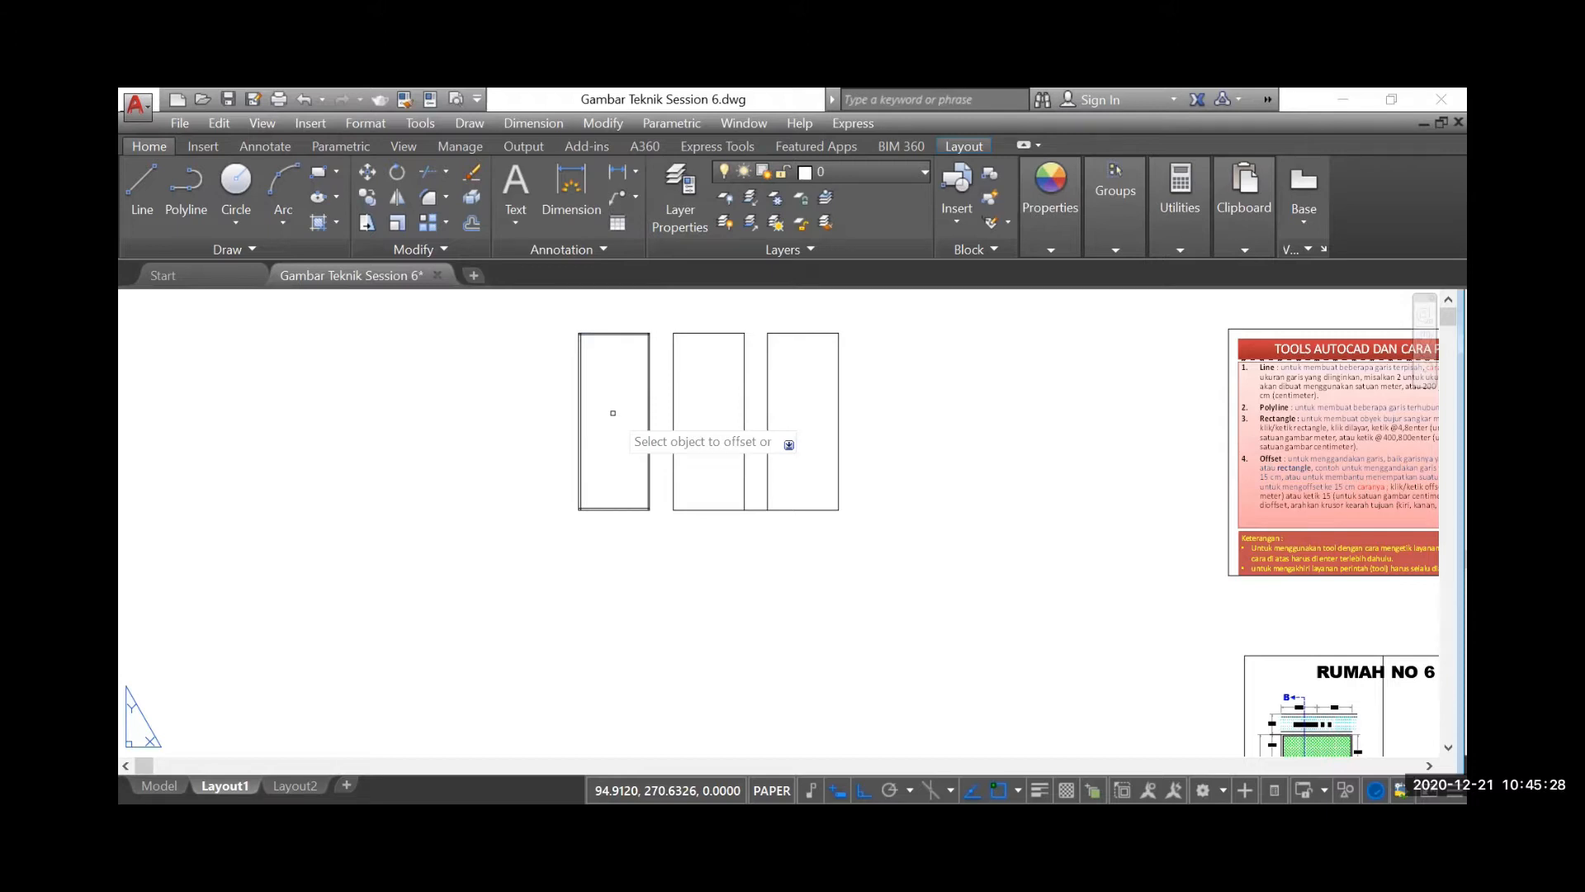
Offset the polyline rectangle and the Rectangle-tool rectangle inward by 0.15, each as one whole outline
{"action": "left_click", "coordinate": [707, 333]}
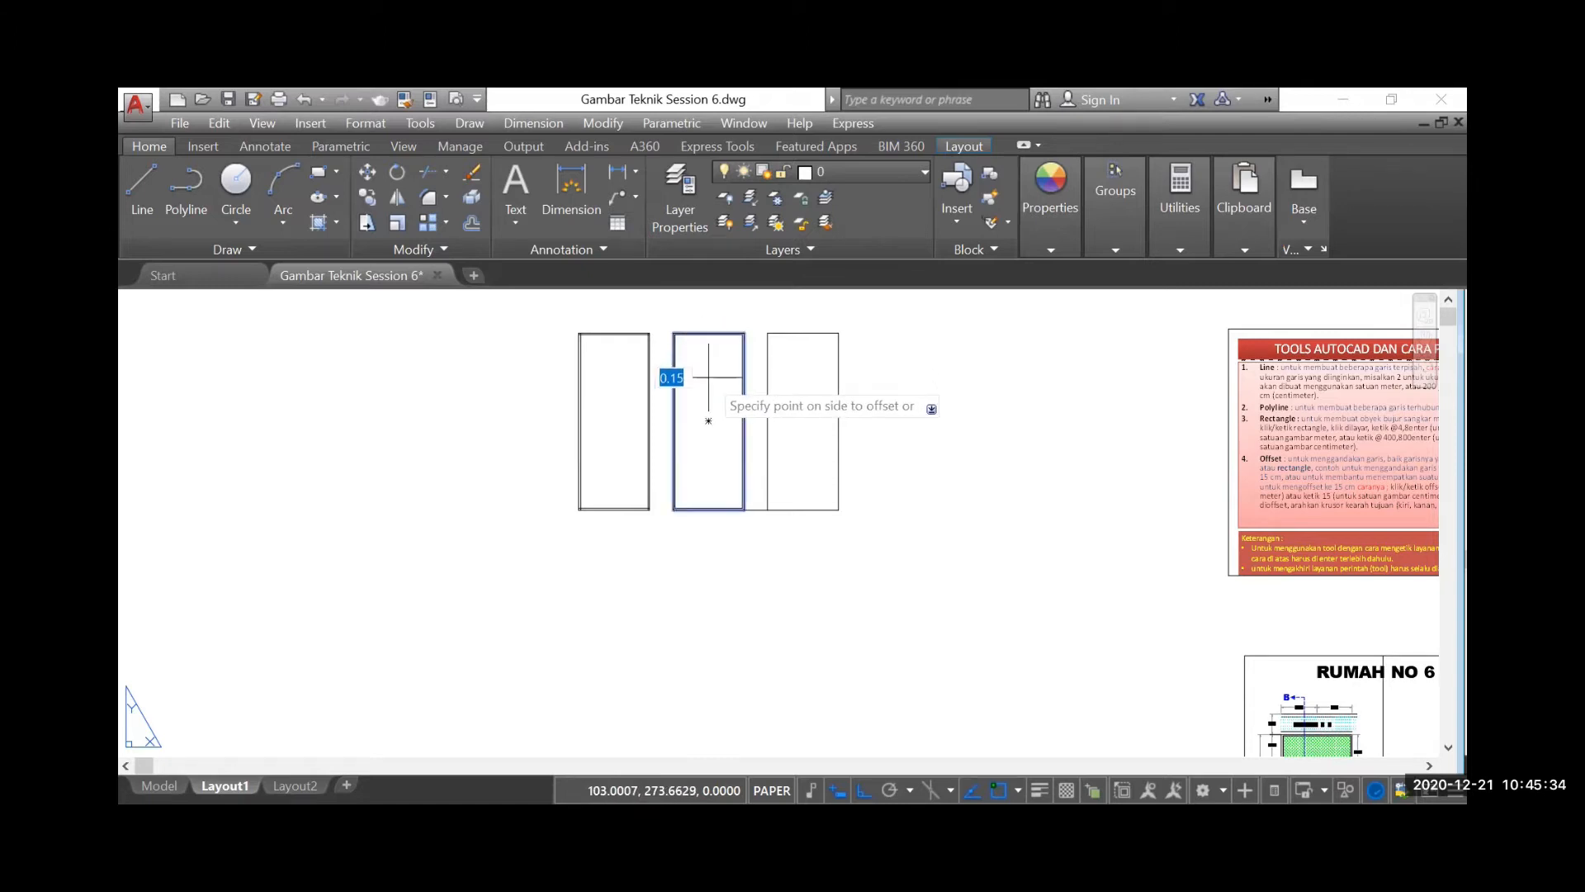
{"action": "left_click", "coordinate": [708, 379]}
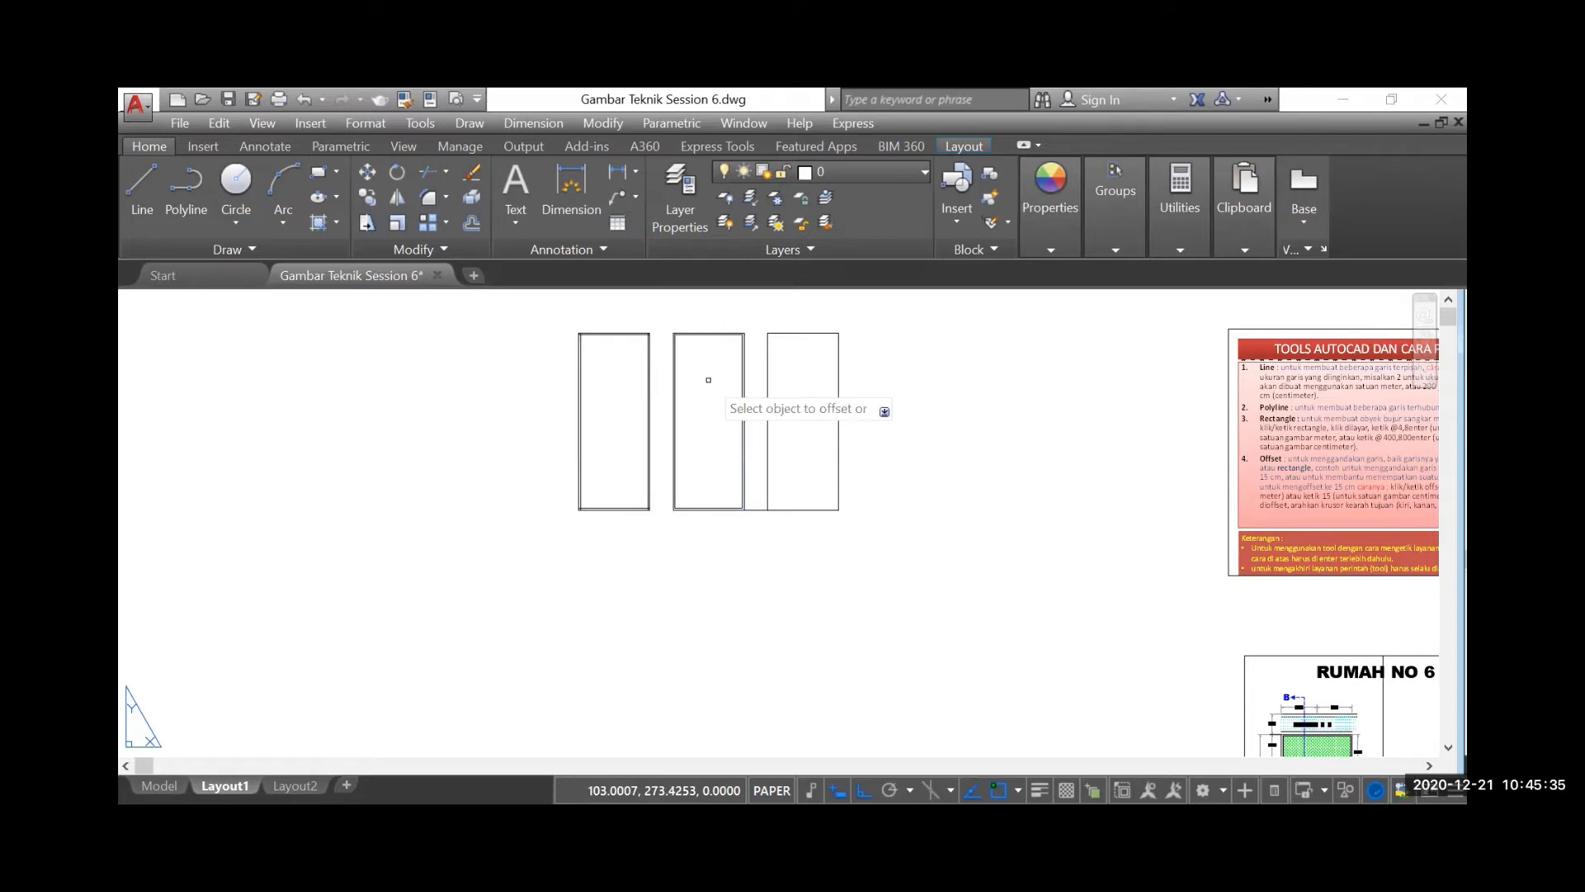
{"action": "left_click", "coordinate": [795, 334]}
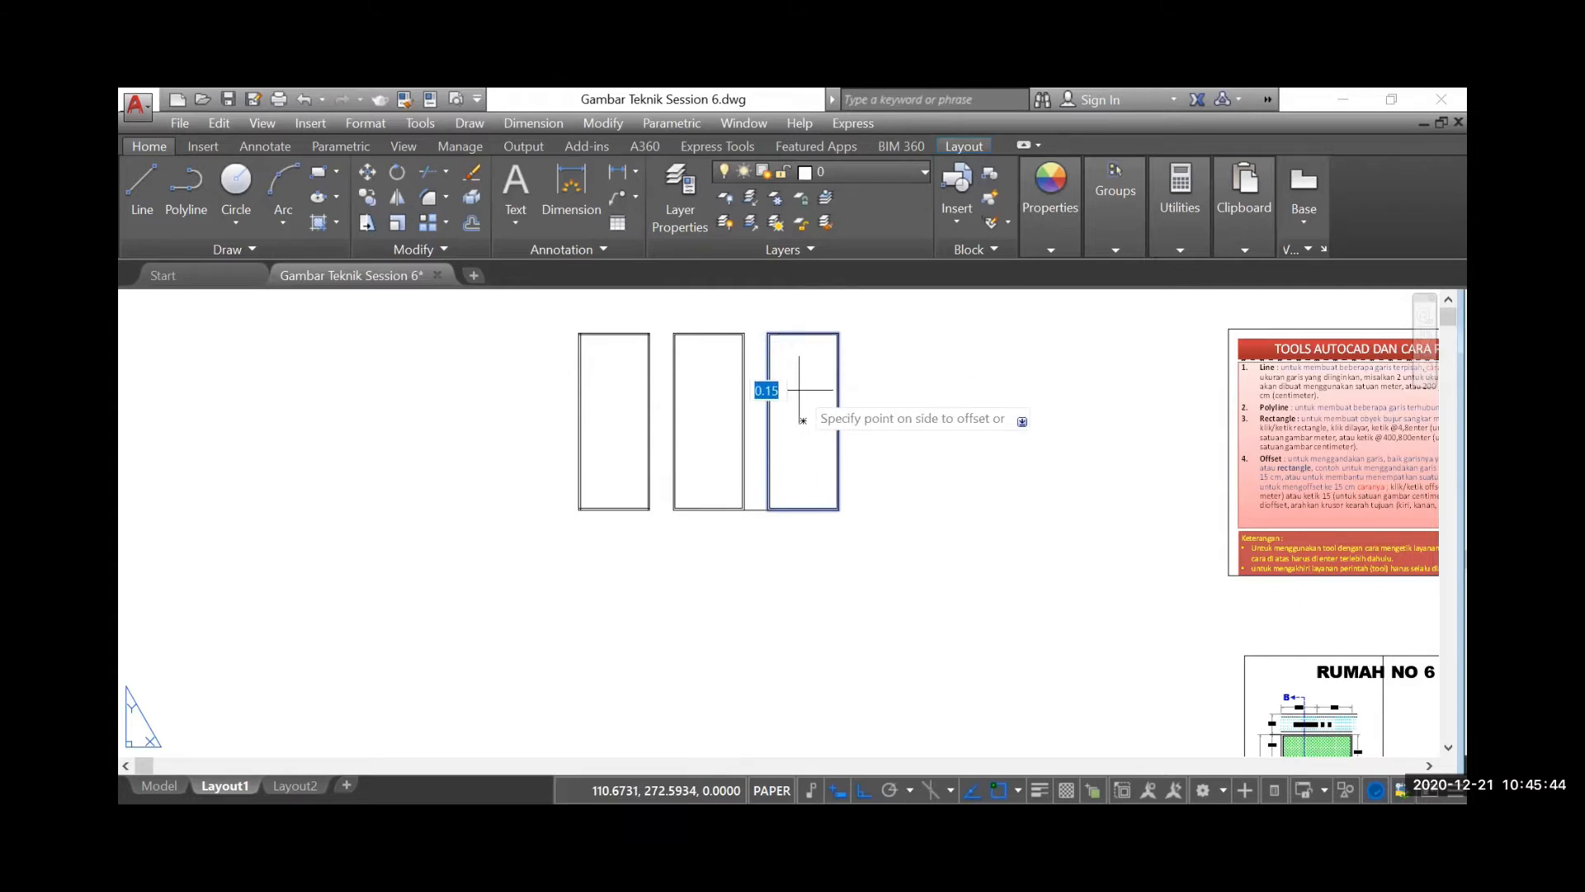
{"action": "left_click", "coordinate": [799, 390]}
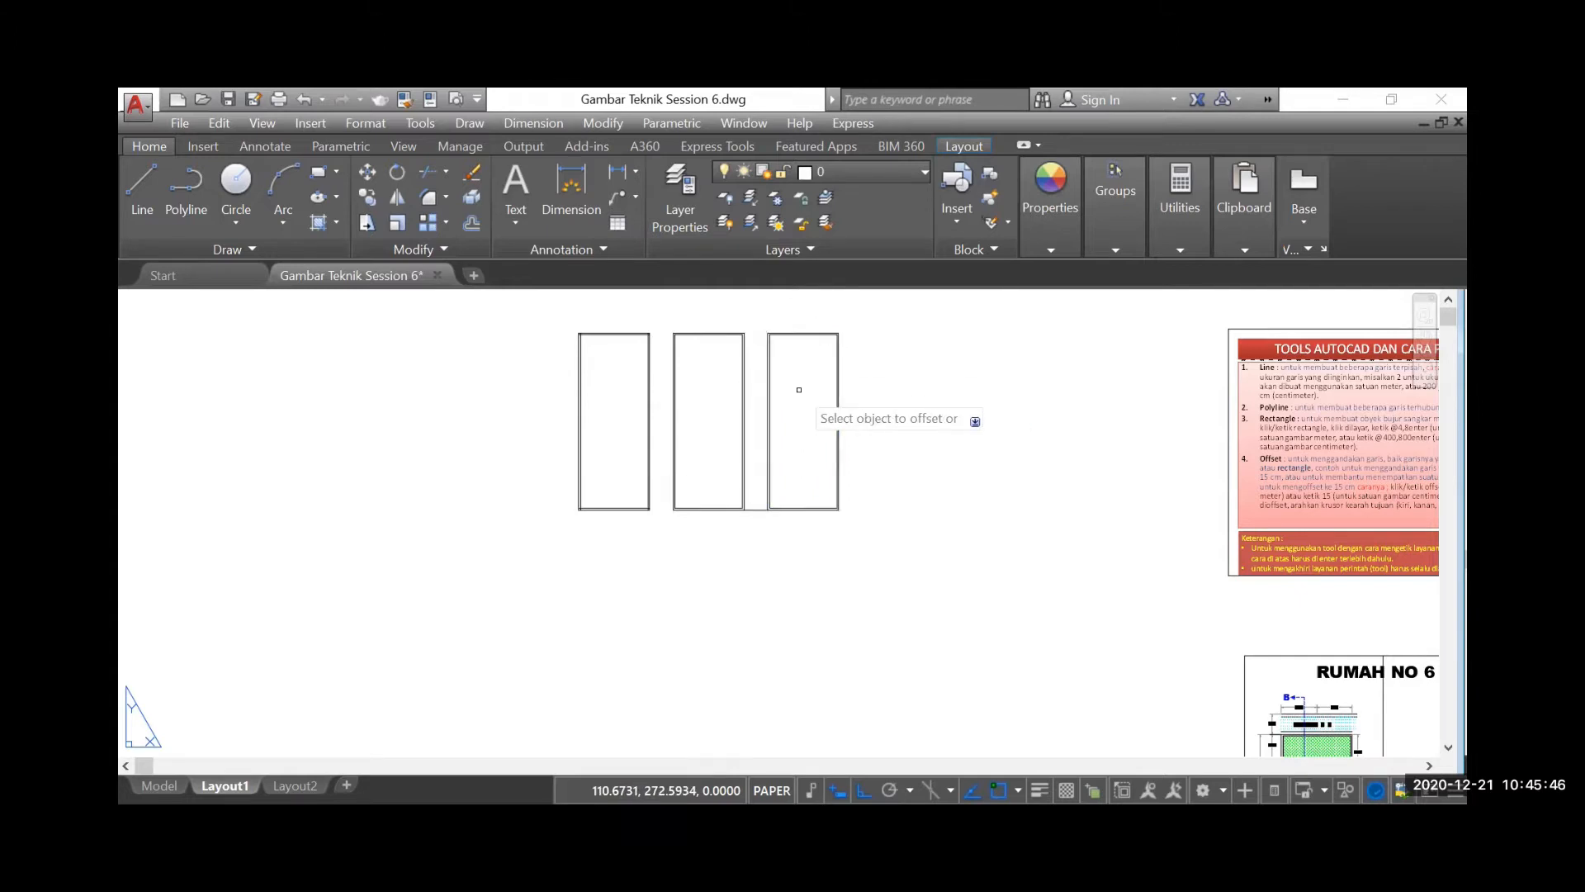
{"action": "key", "text": "Return"}
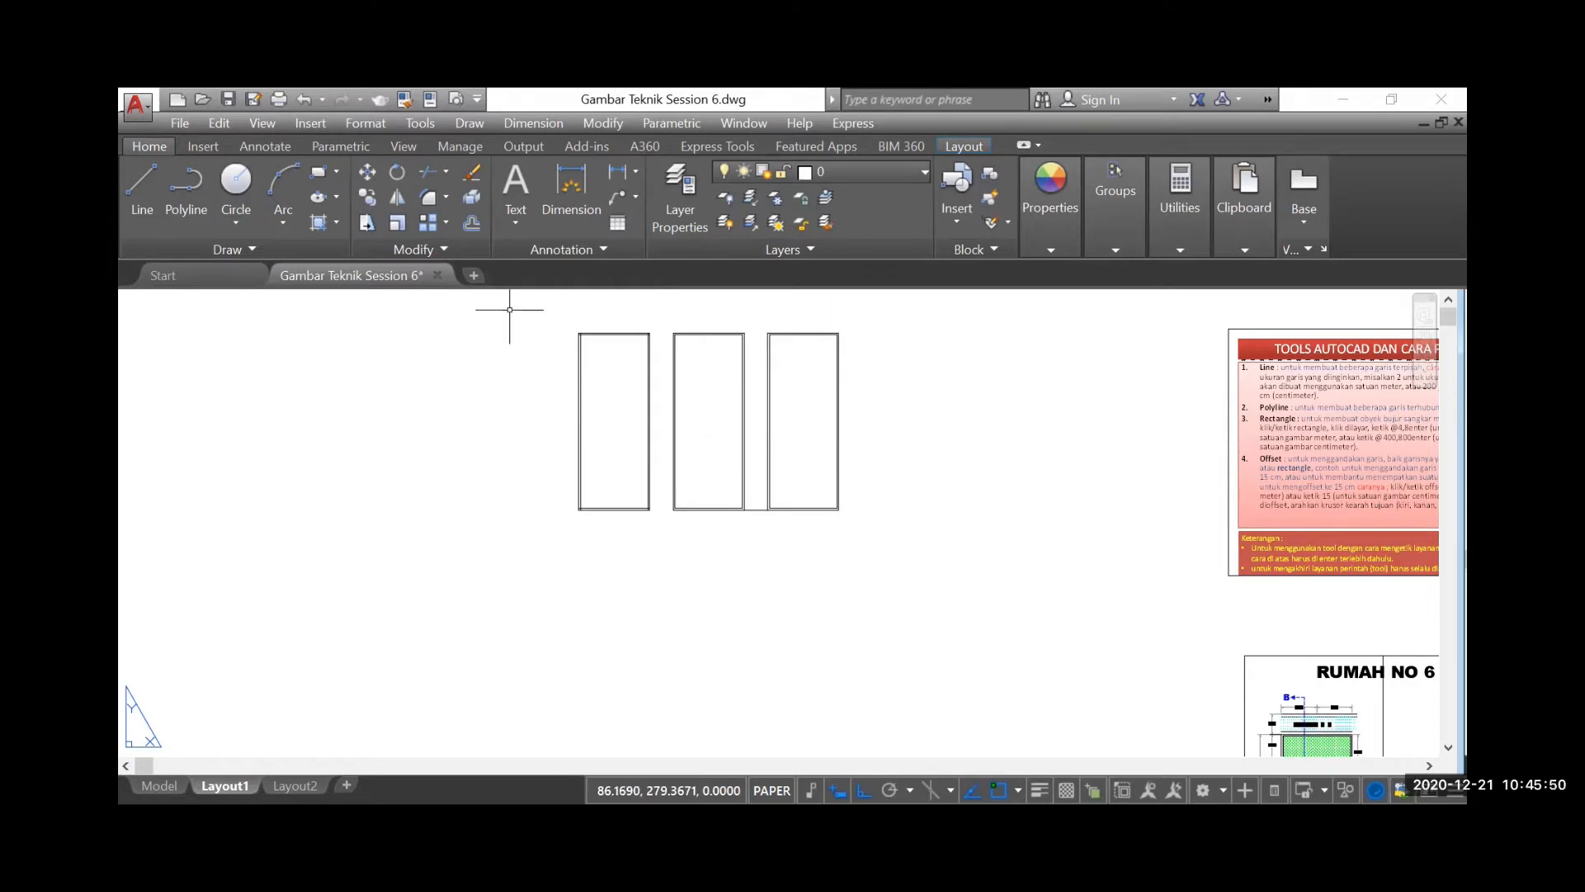
Compare the upper corners of the offset line rectangle with those of the offset polyline and Rectangle-tool outlines
{"action": "scroll", "coordinate": [677, 363], "scroll_direction": "up", "scroll_amount": 2}
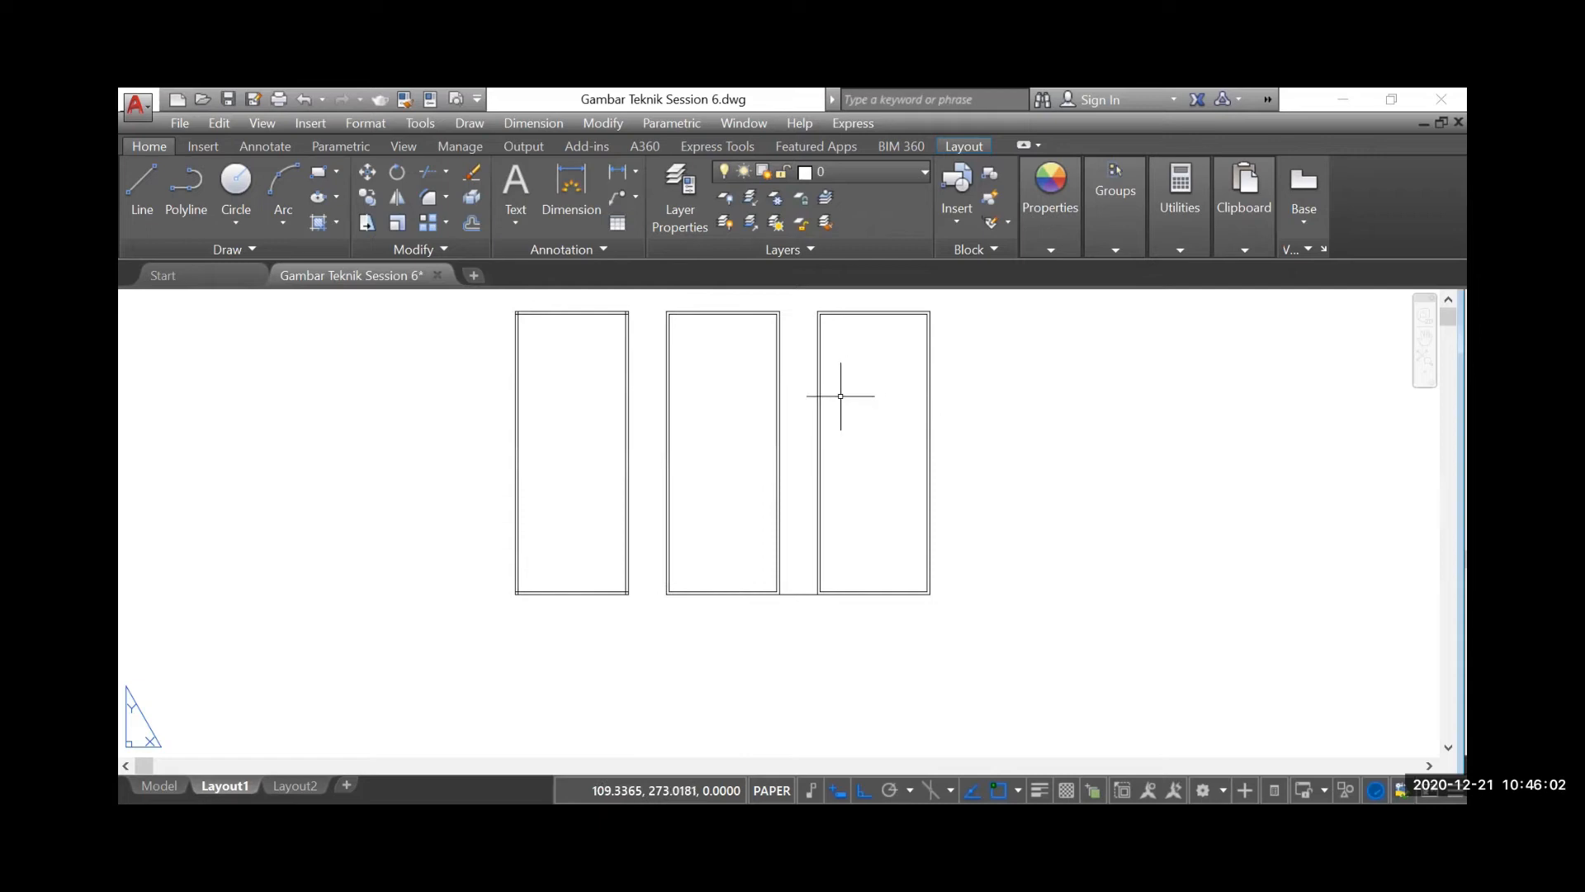
{"action": "scroll", "coordinate": [525, 333], "scroll_direction": "up", "scroll_amount": 5}
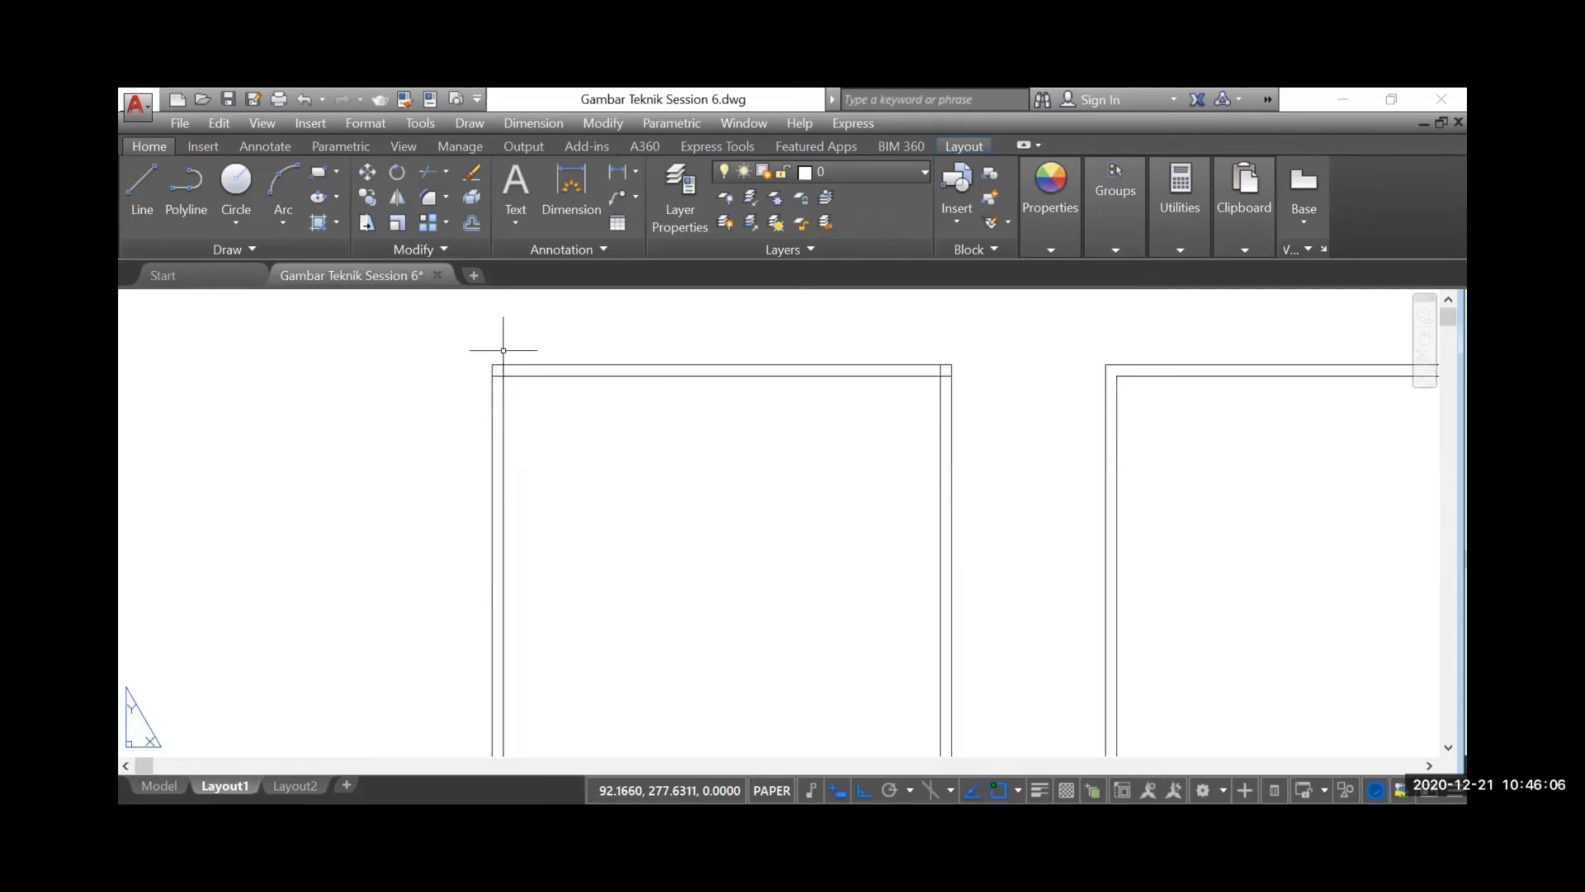
{"action": "scroll", "coordinate": [496, 376], "scroll_direction": "up", "scroll_amount": 3}
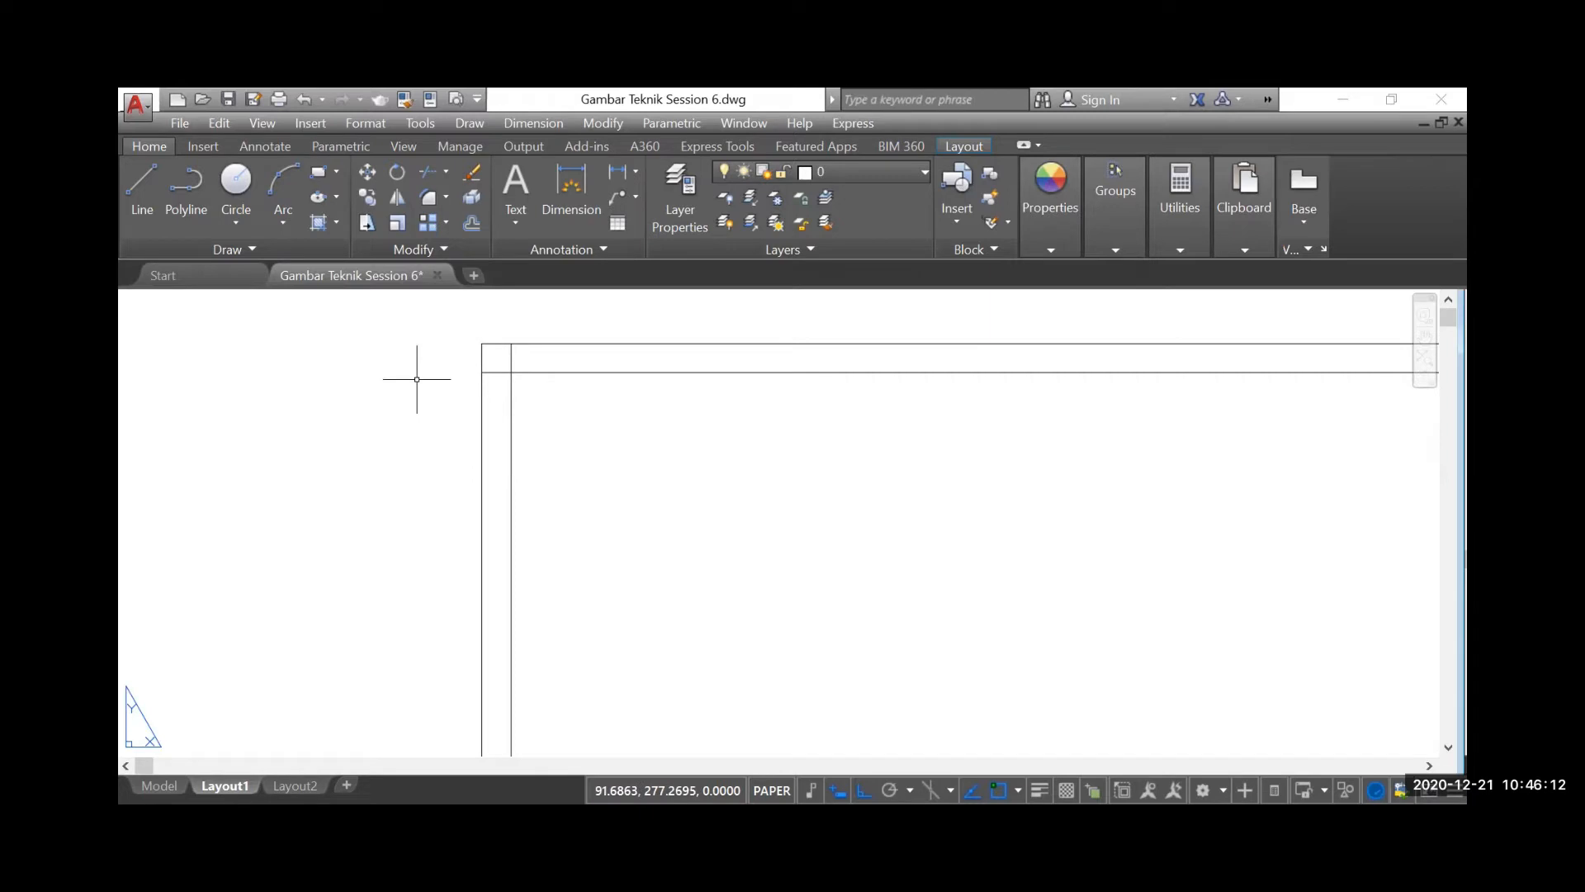
{"action": "scroll", "coordinate": [416, 376], "scroll_direction": "down", "scroll_amount": 4}
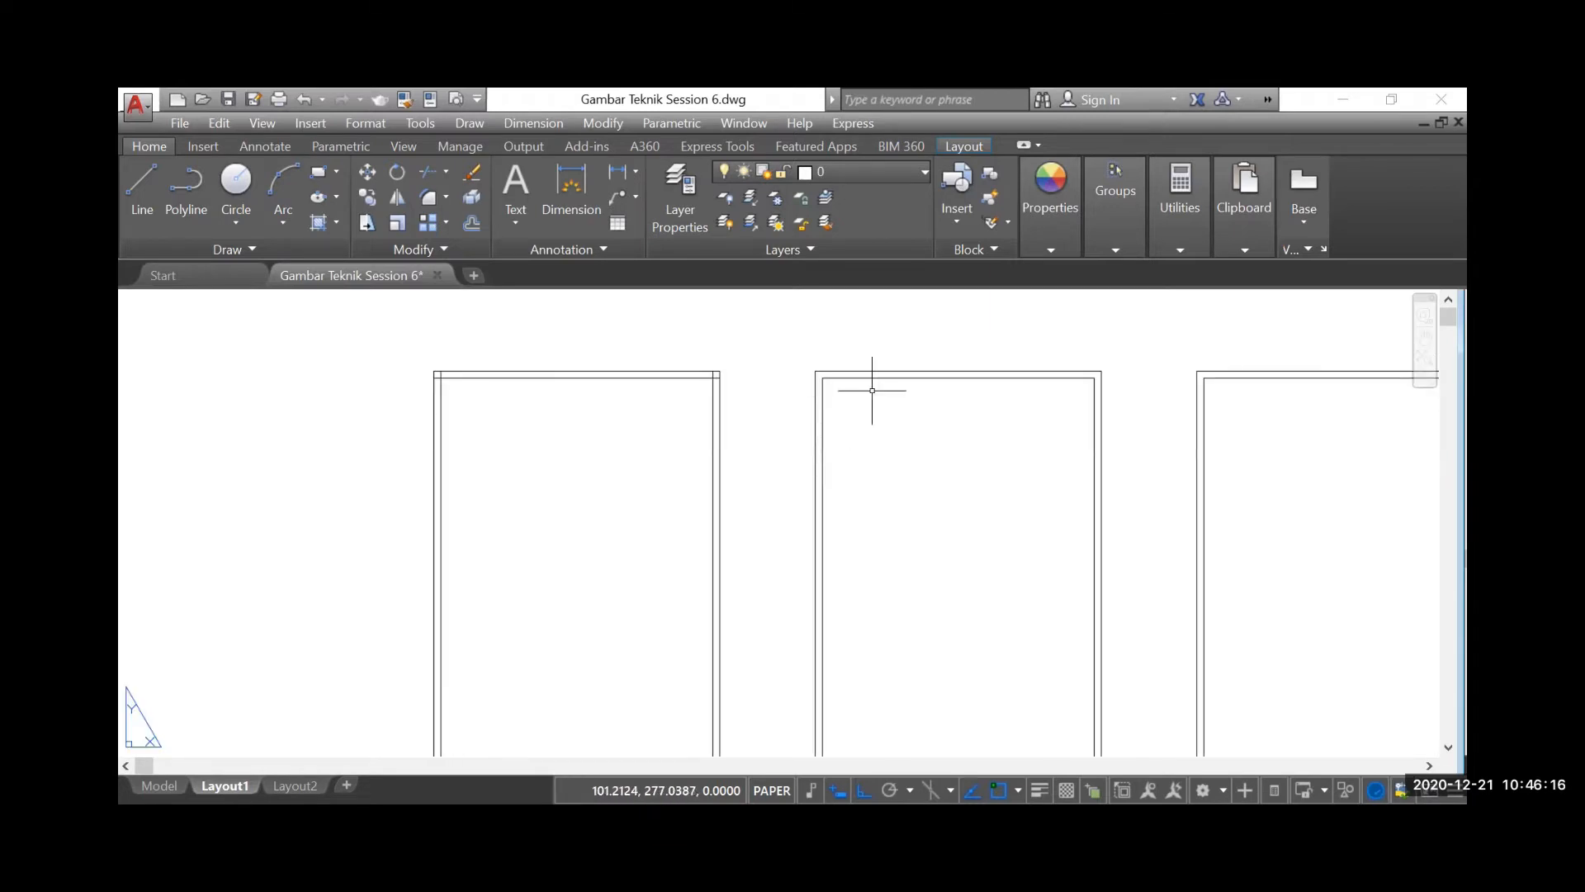
{"action": "scroll", "coordinate": [812, 361], "scroll_direction": "up", "scroll_amount": 2}
{"action": "scroll", "coordinate": [820, 368], "scroll_direction": "up", "scroll_amount": 2}
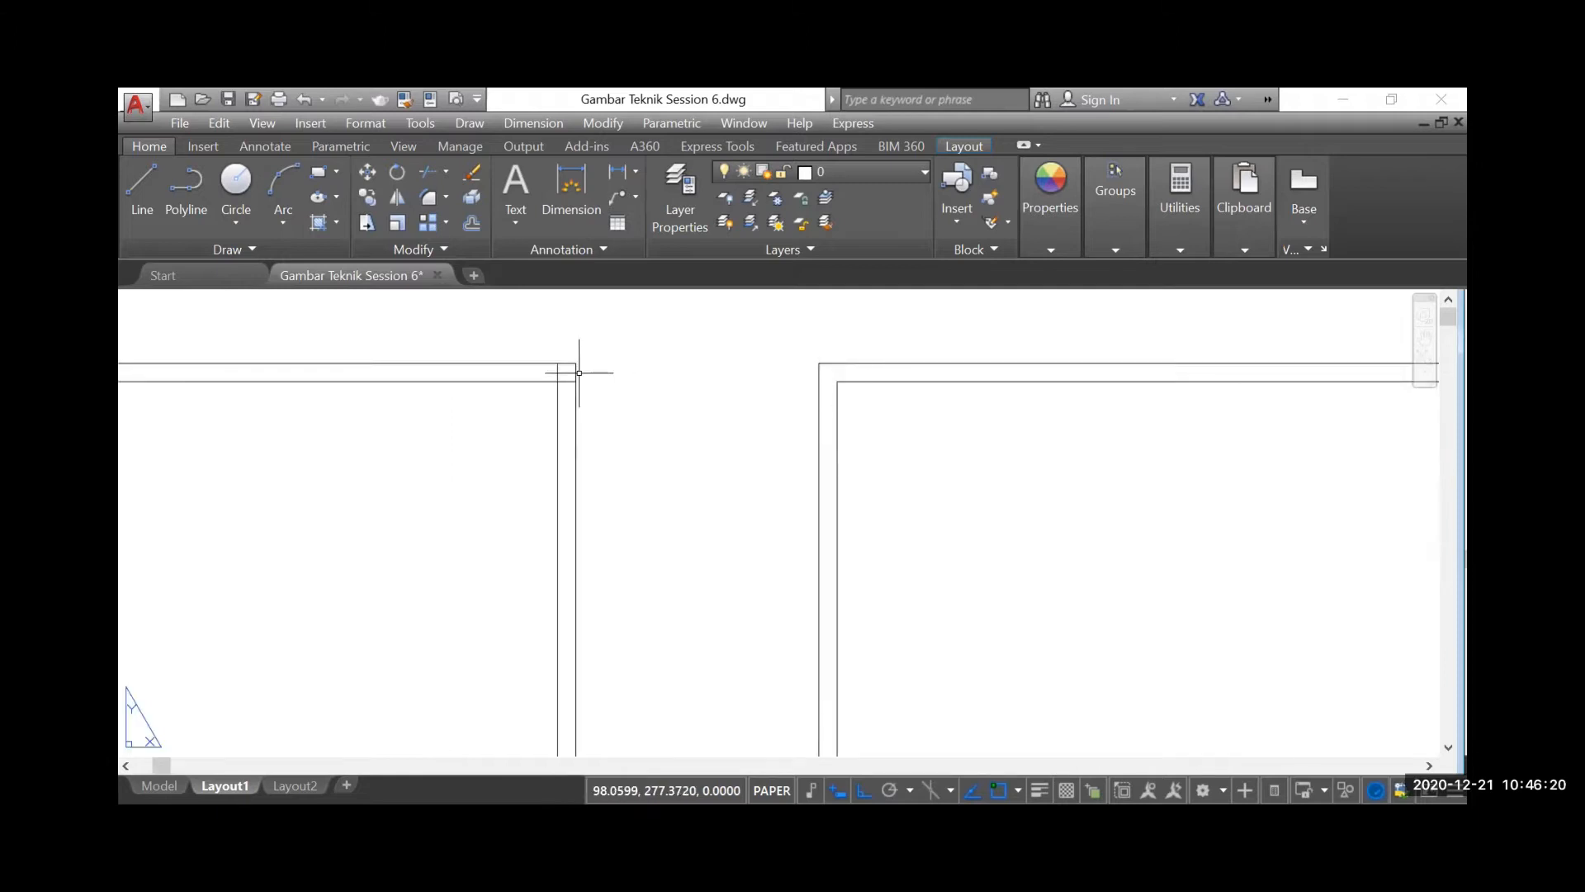
{"action": "scroll", "coordinate": [743, 390], "scroll_direction": "down", "scroll_amount": 4}
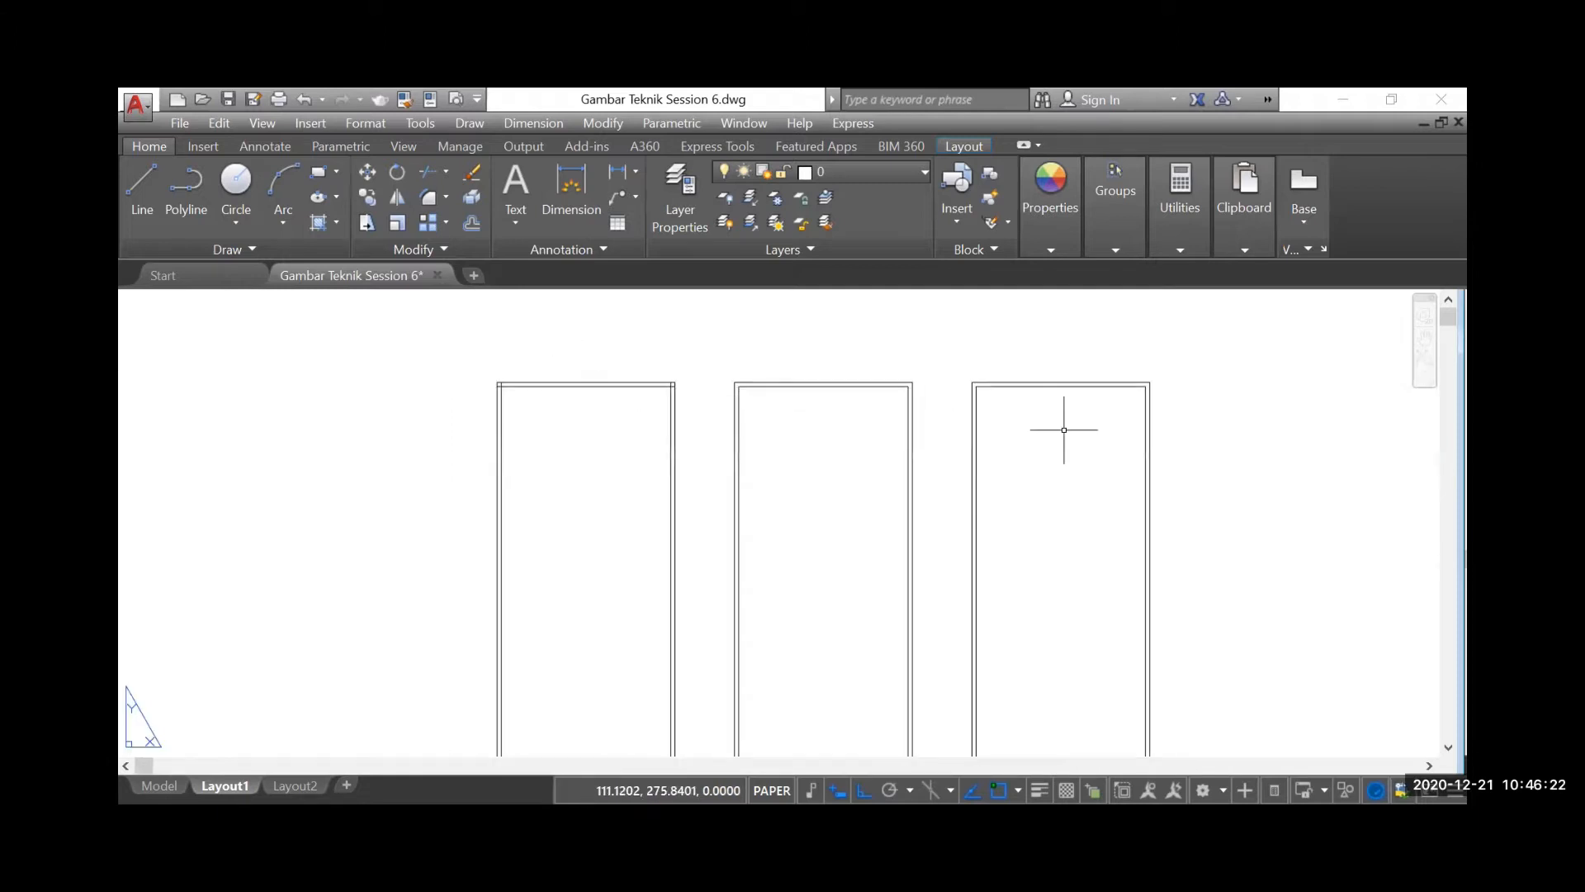
{"action": "scroll", "coordinate": [856, 371], "scroll_direction": "down", "scroll_amount": 2}
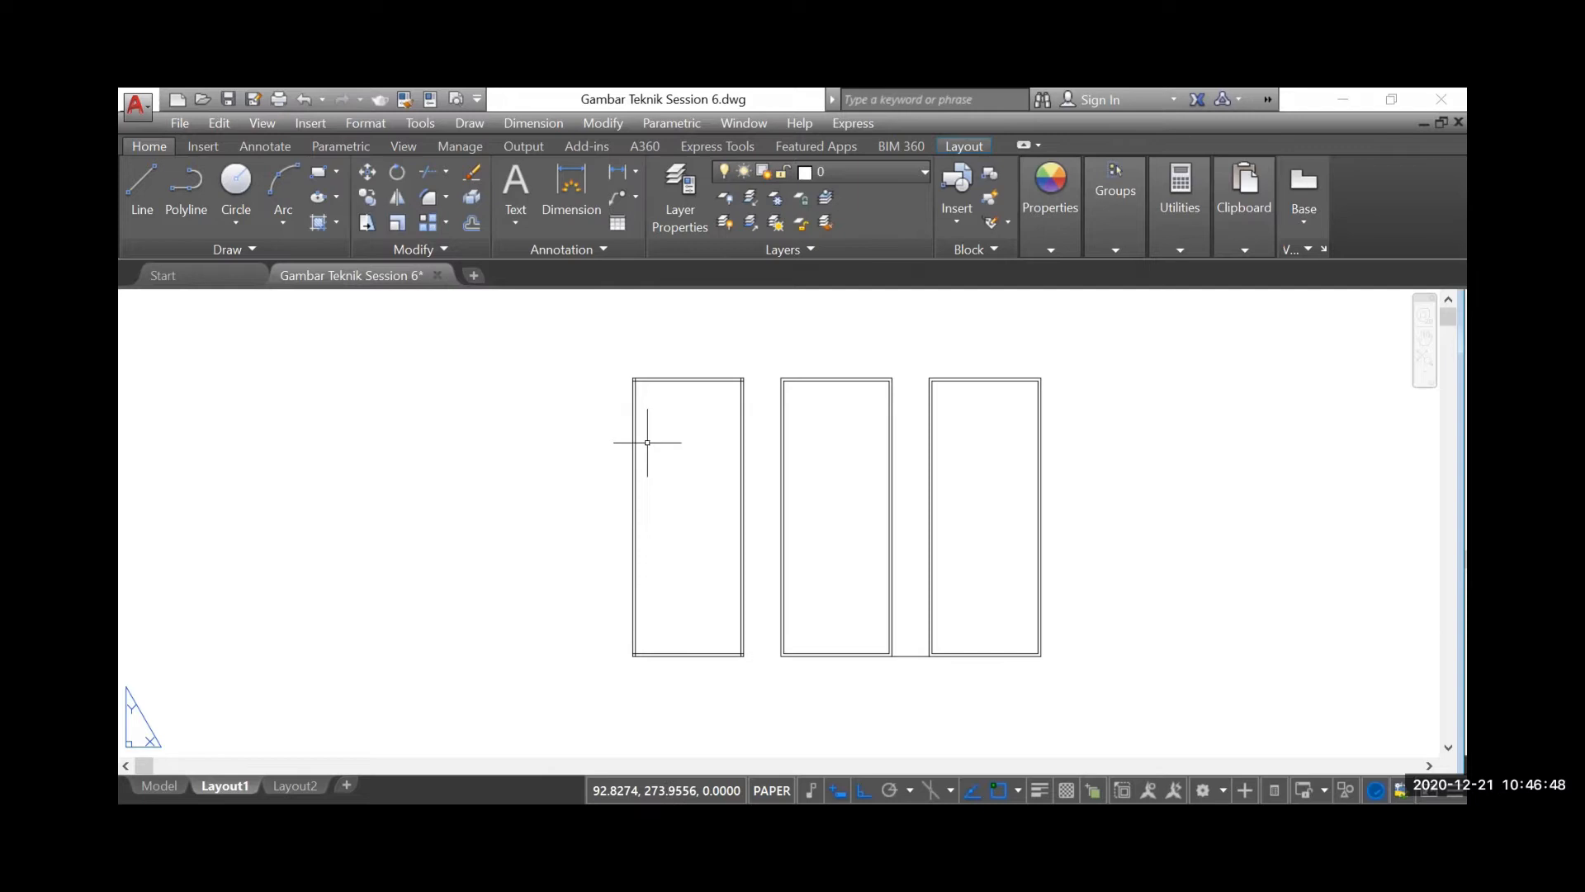
Review the wall layout in the house floor plan and return to the three offset rectangles
{"action": "scroll", "coordinate": [648, 443], "scroll_direction": "down", "scroll_amount": 5}
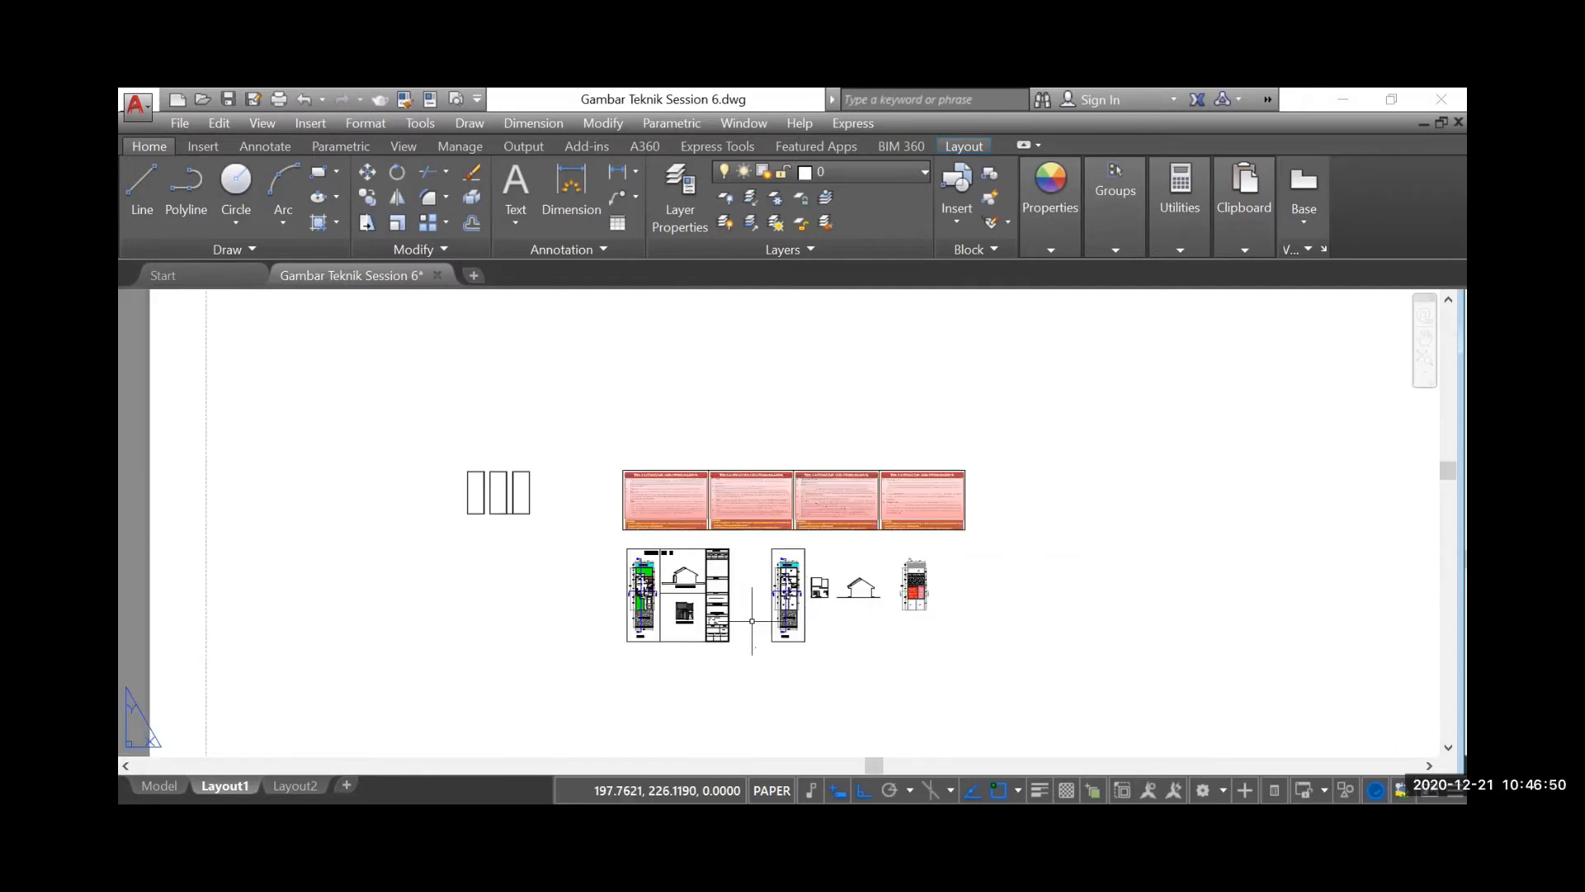
{"action": "scroll", "coordinate": [767, 611], "scroll_direction": "up", "scroll_amount": 5}
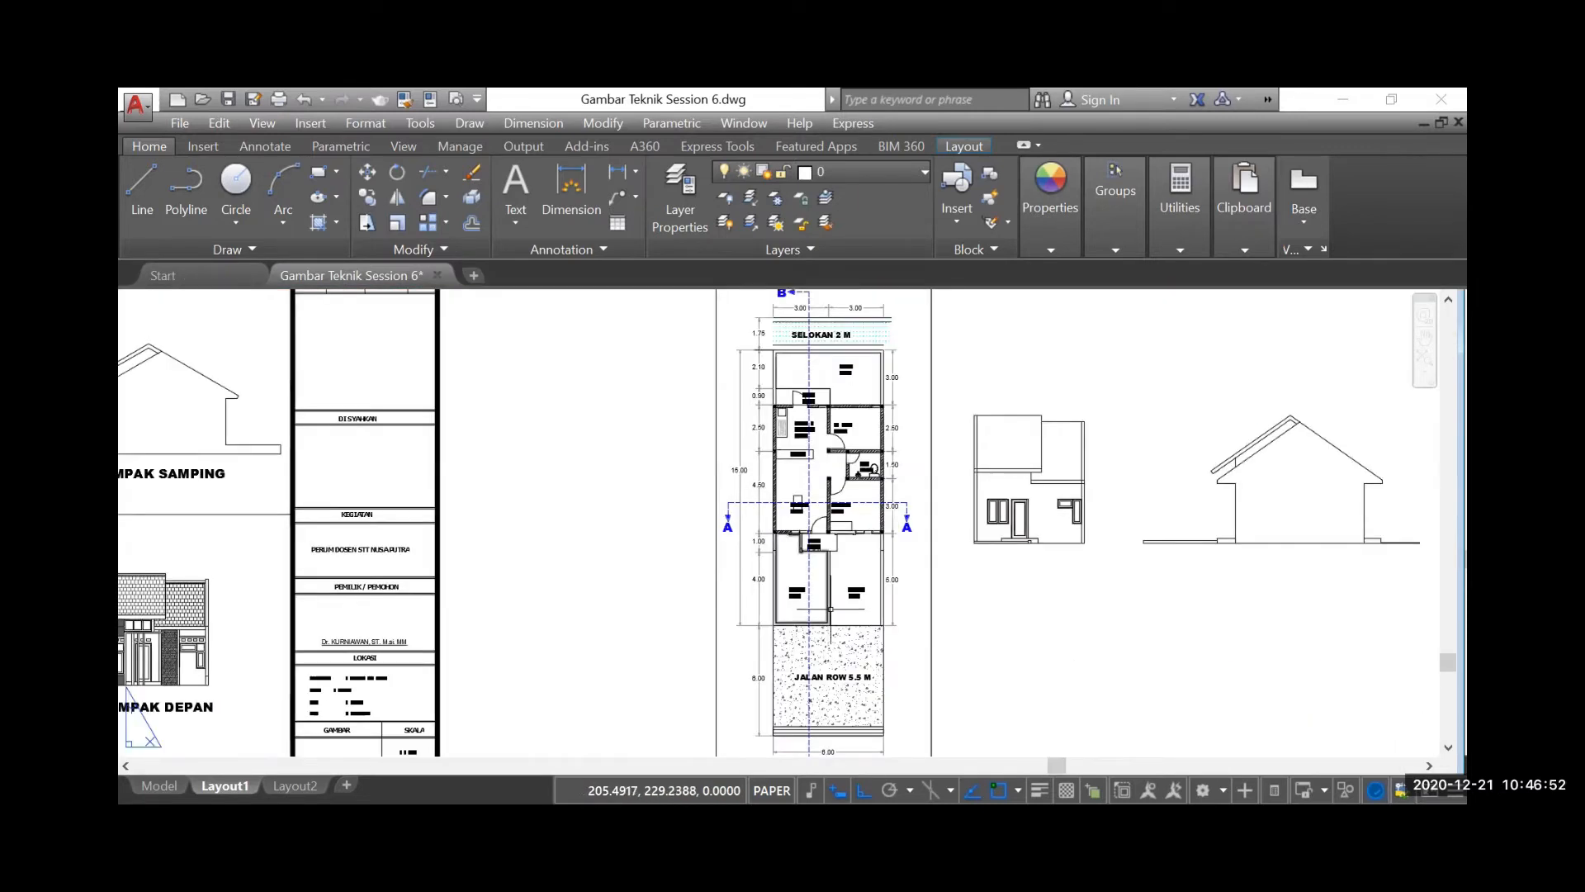
{"action": "scroll", "coordinate": [861, 515], "scroll_direction": "up", "scroll_amount": 2}
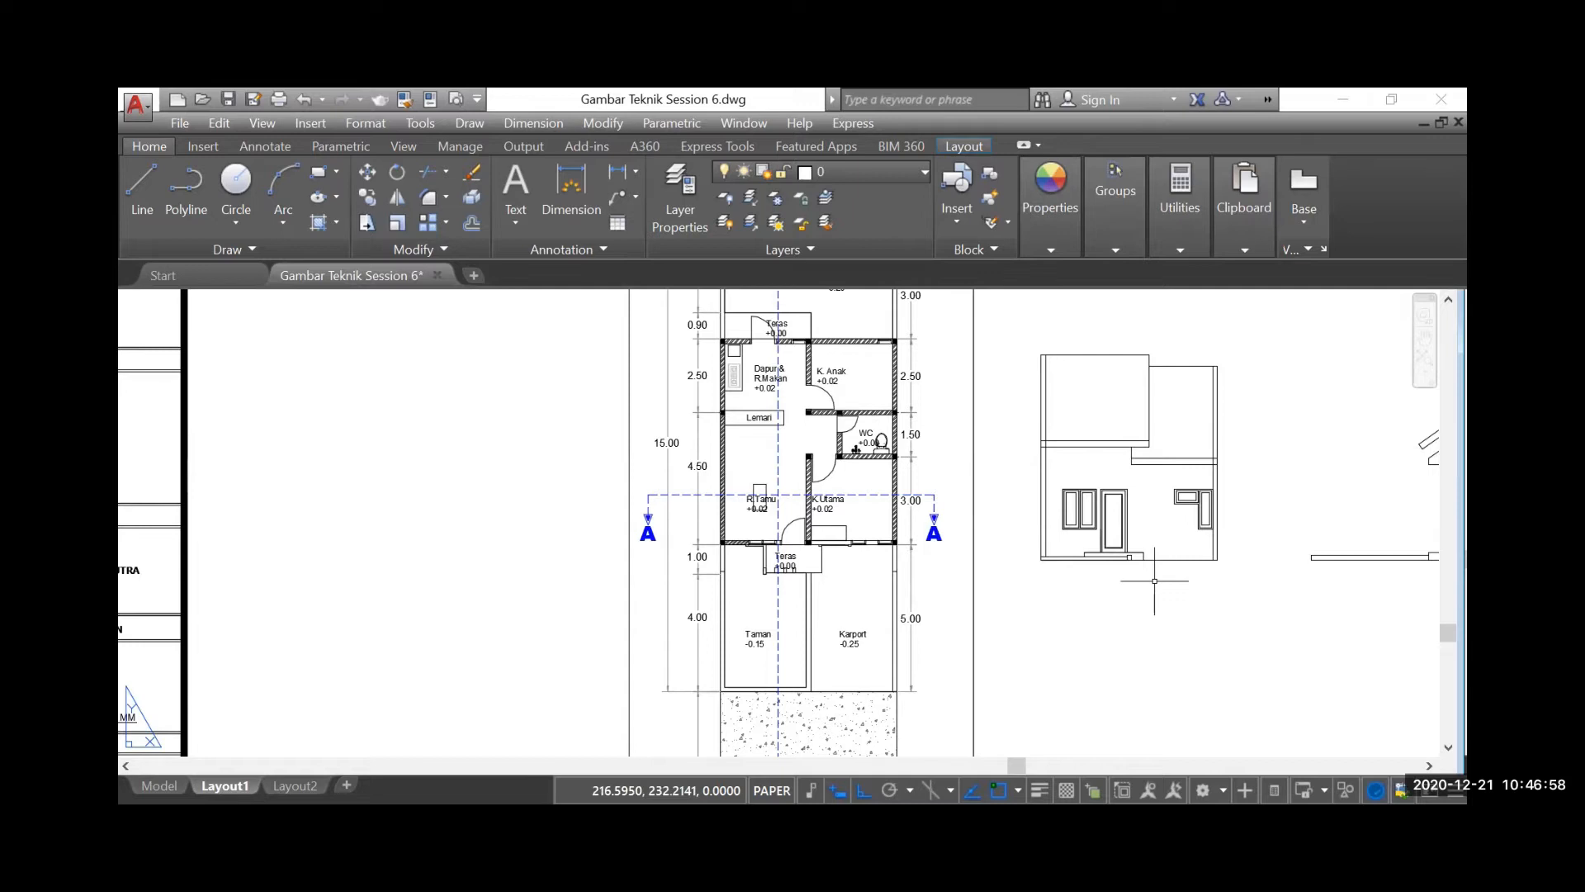
{"action": "scroll", "coordinate": [1197, 611], "scroll_direction": "down", "scroll_amount": 4}
{"action": "scroll", "coordinate": [1023, 644], "scroll_direction": "down", "scroll_amount": 4}
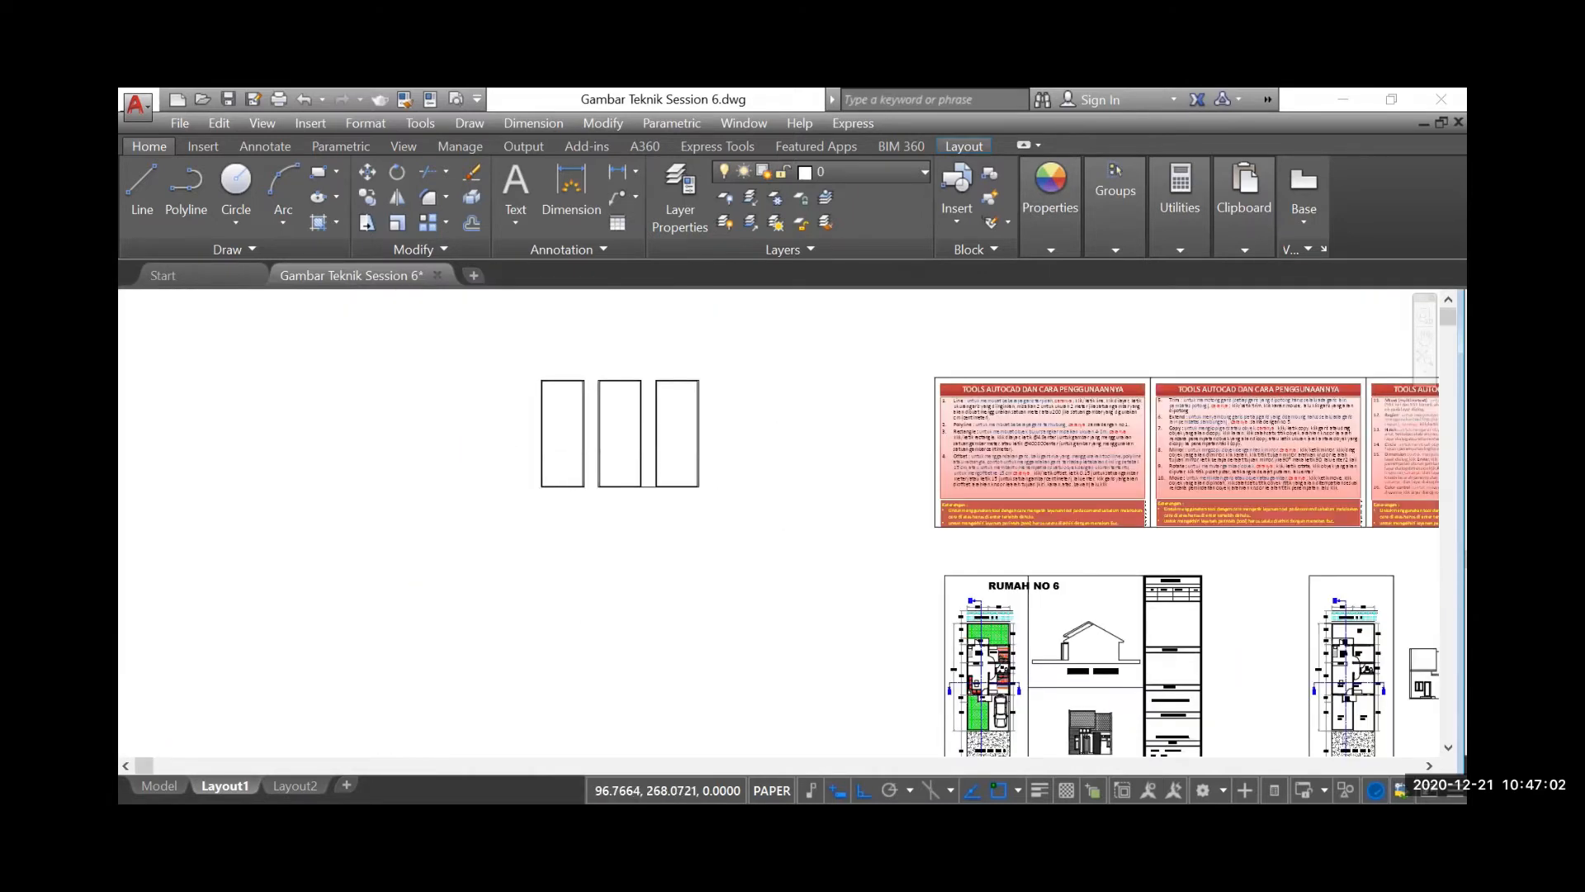
{"action": "scroll", "coordinate": [537, 462], "scroll_direction": "up", "scroll_amount": 4}
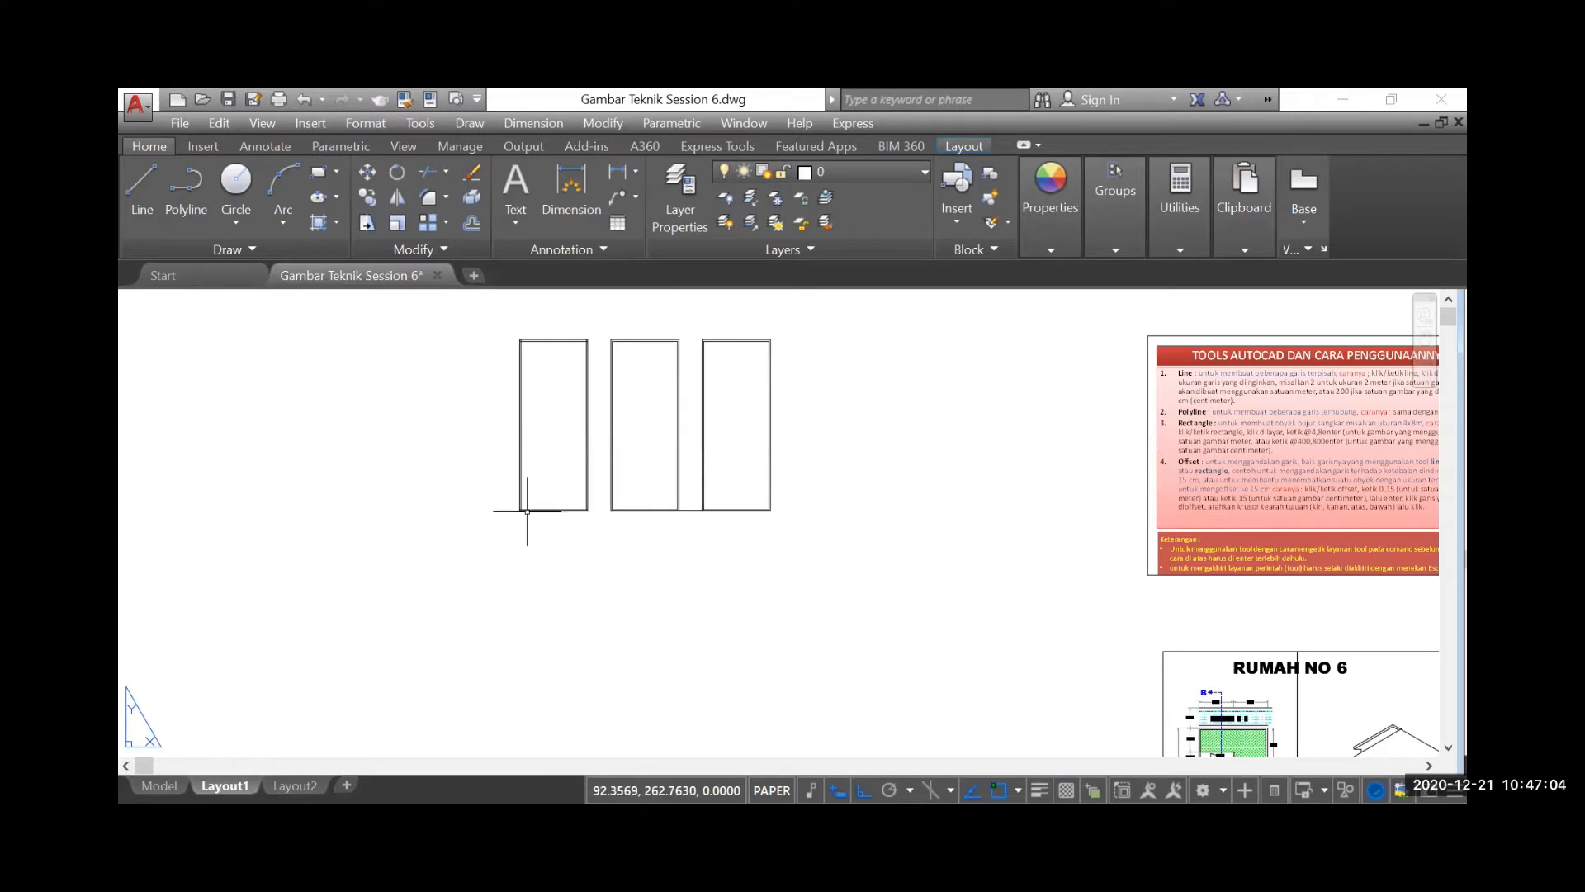
Offset the outer bottom line of the line rectangle upward by 5 to add a horizontal partition line
{"action": "scroll", "coordinate": [532, 517], "scroll_direction": "up", "scroll_amount": 2}
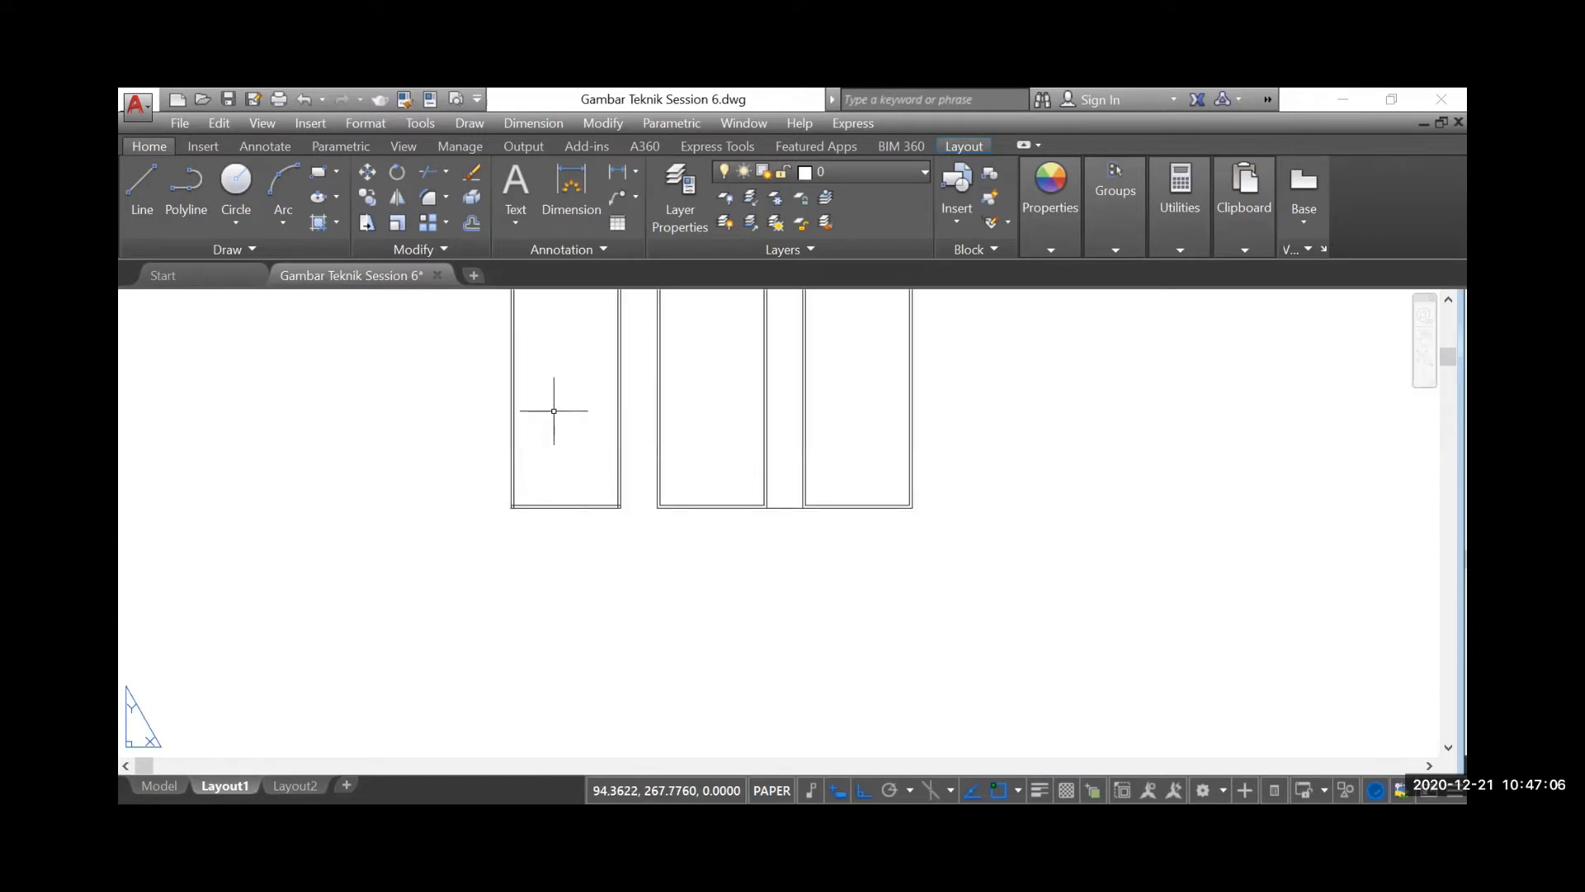
{"action": "left_click", "coordinate": [472, 221]}
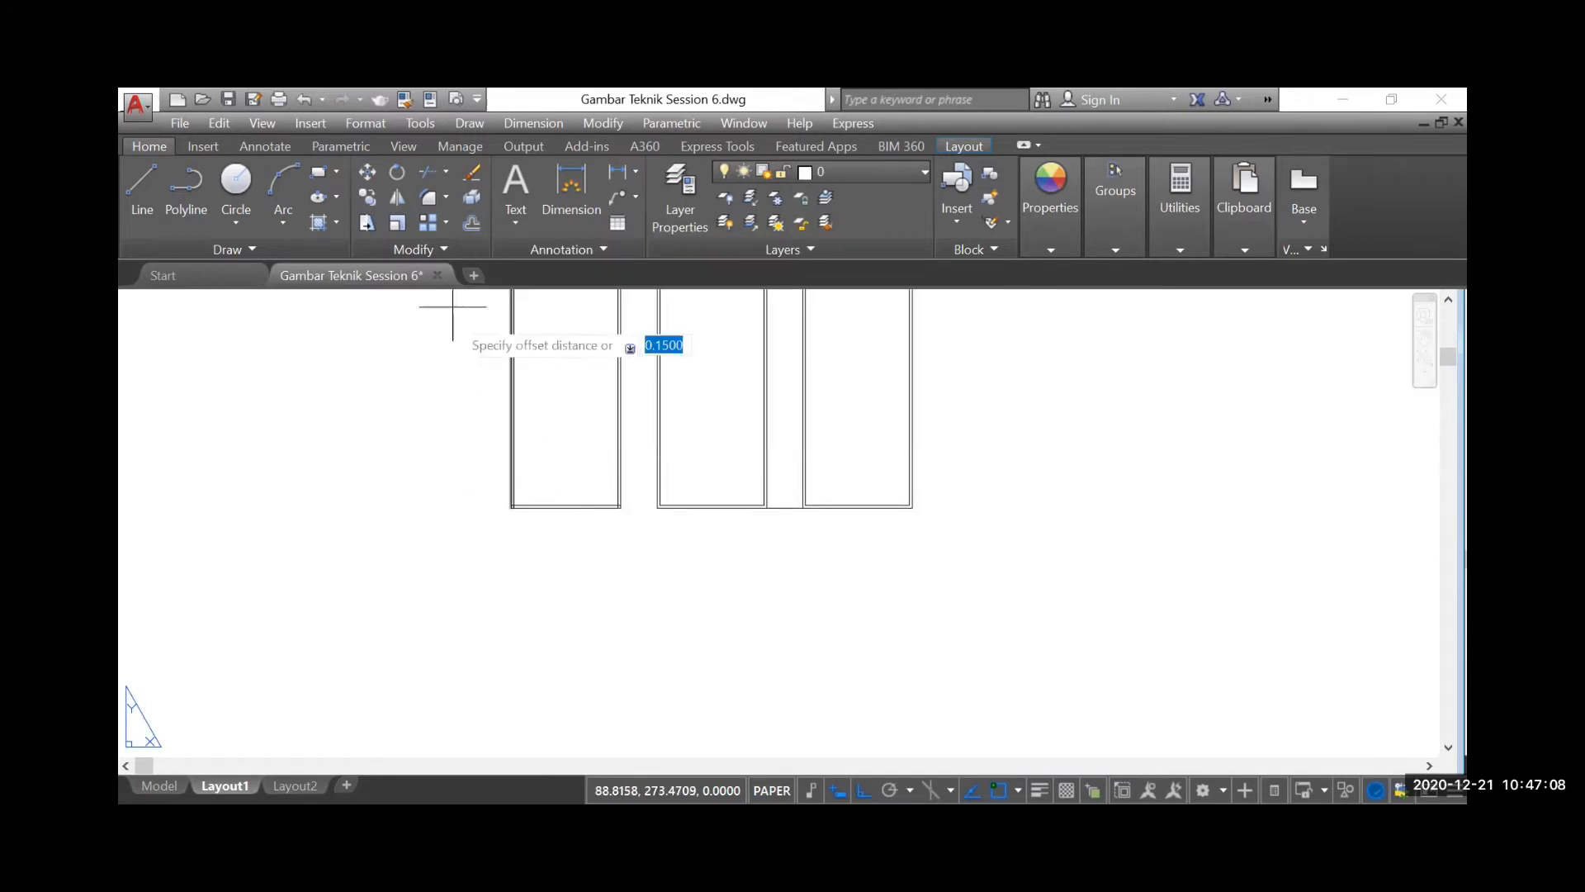
{"action": "type", "text": "5"}
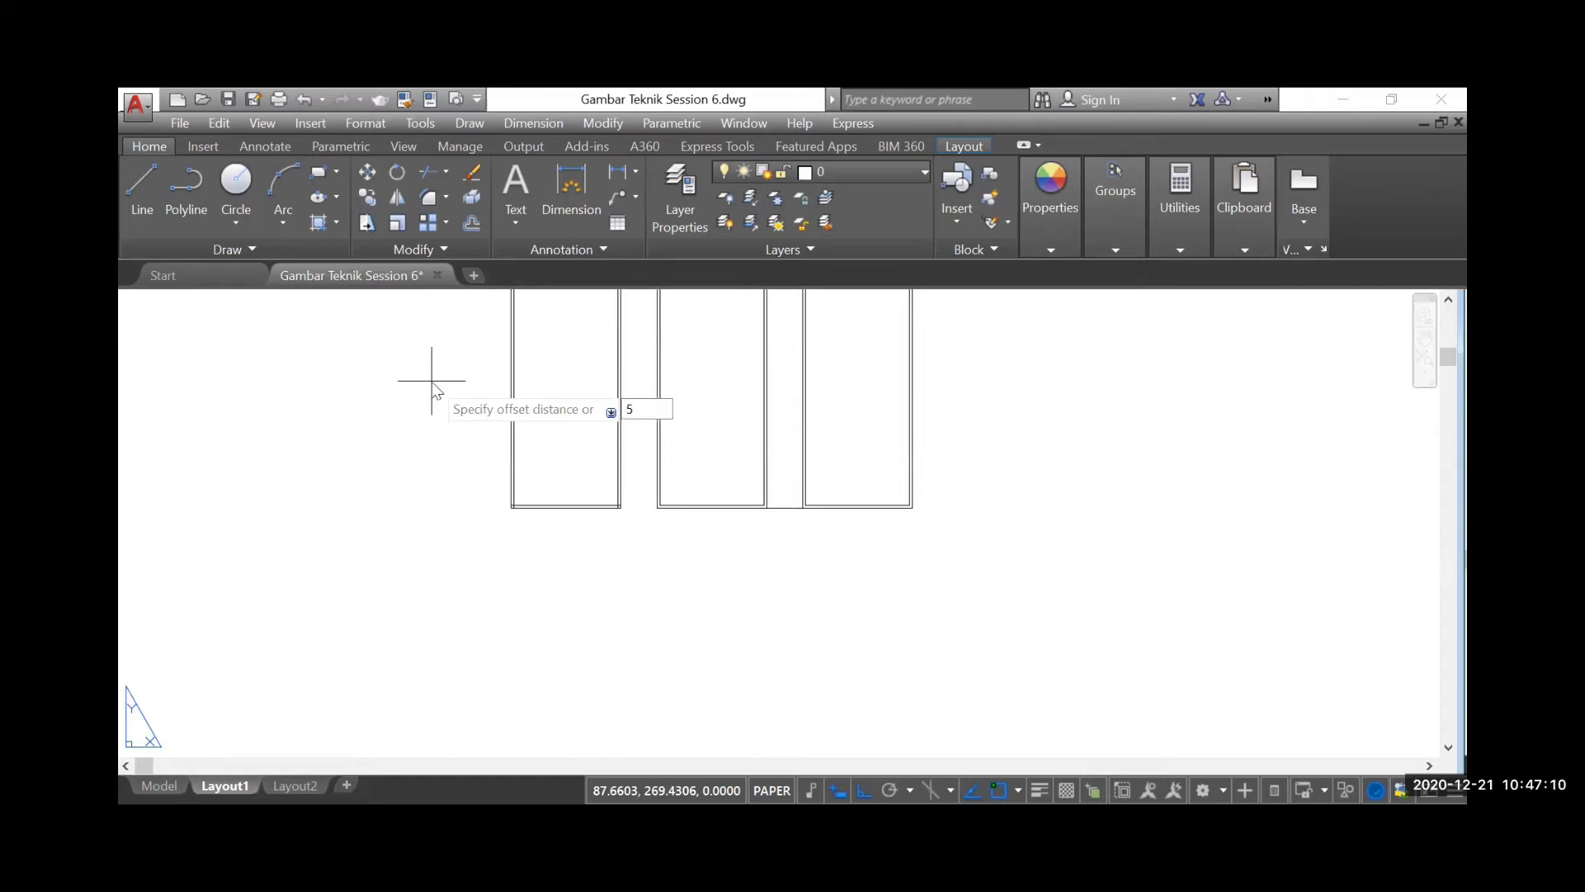
{"action": "key", "text": "Return"}
{"action": "scroll", "coordinate": [551, 523], "scroll_direction": "up", "scroll_amount": 2}
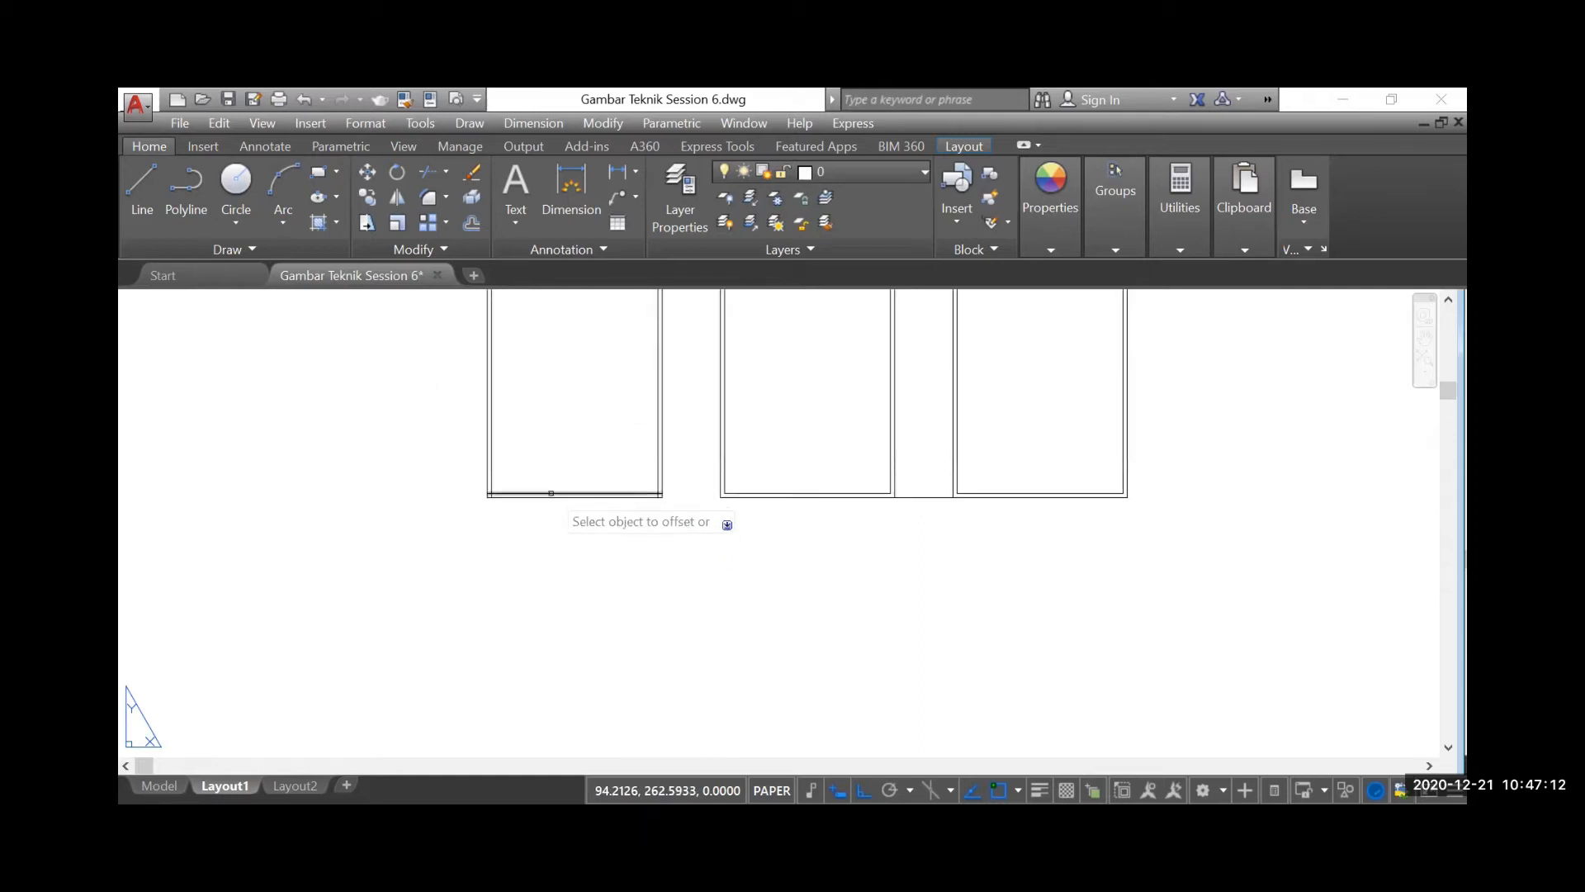
{"action": "left_click", "coordinate": [556, 497]}
{"action": "scroll", "coordinate": [543, 601], "scroll_direction": "down", "scroll_amount": 4}
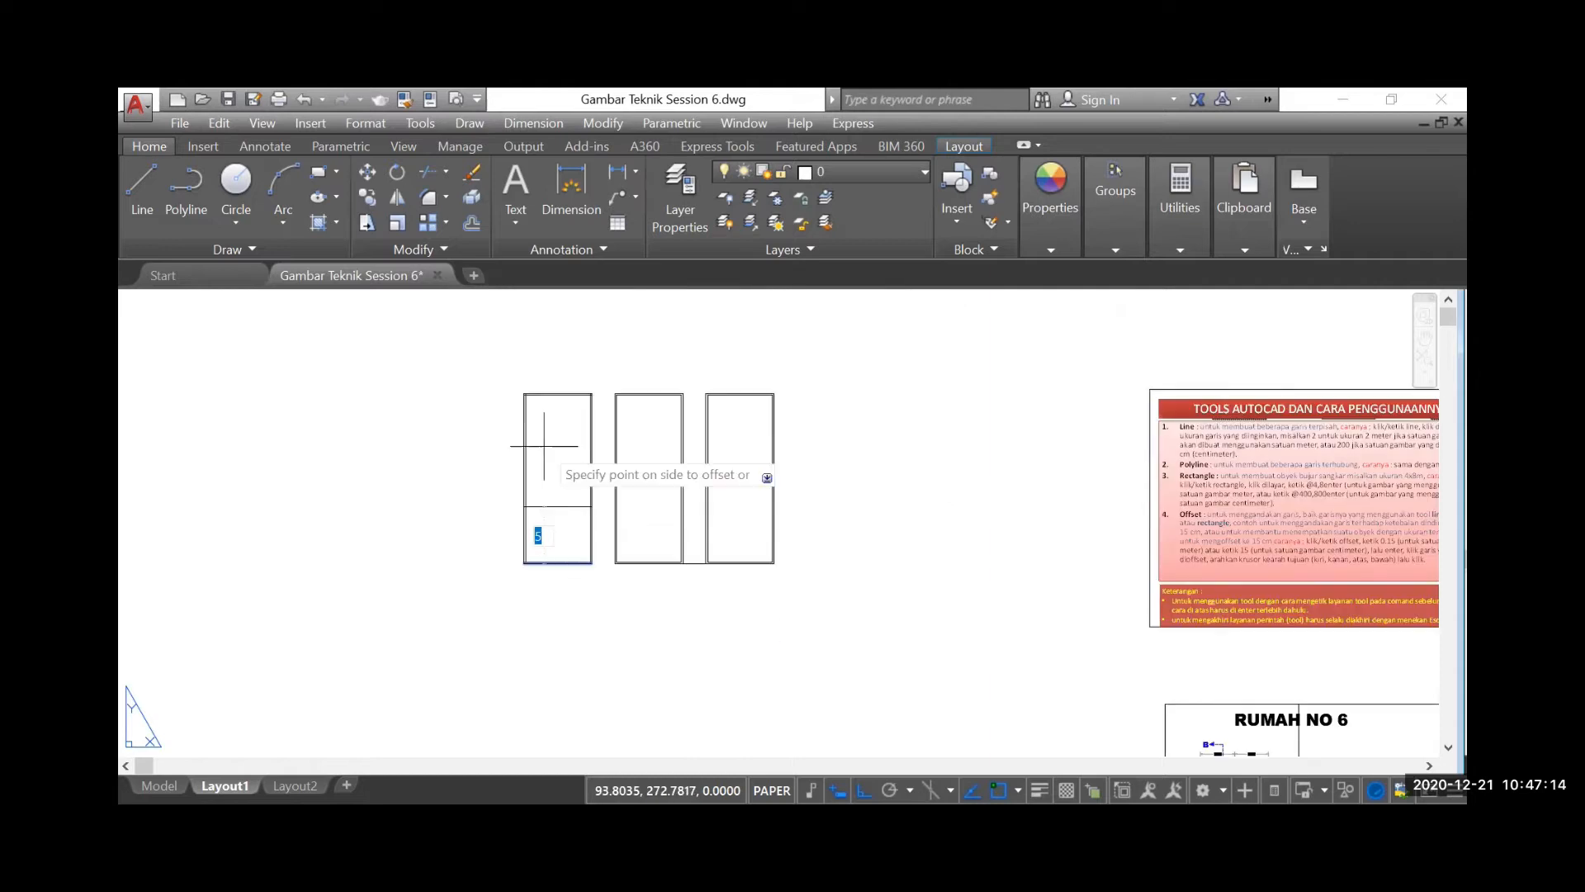
{"action": "left_click", "coordinate": [544, 477]}
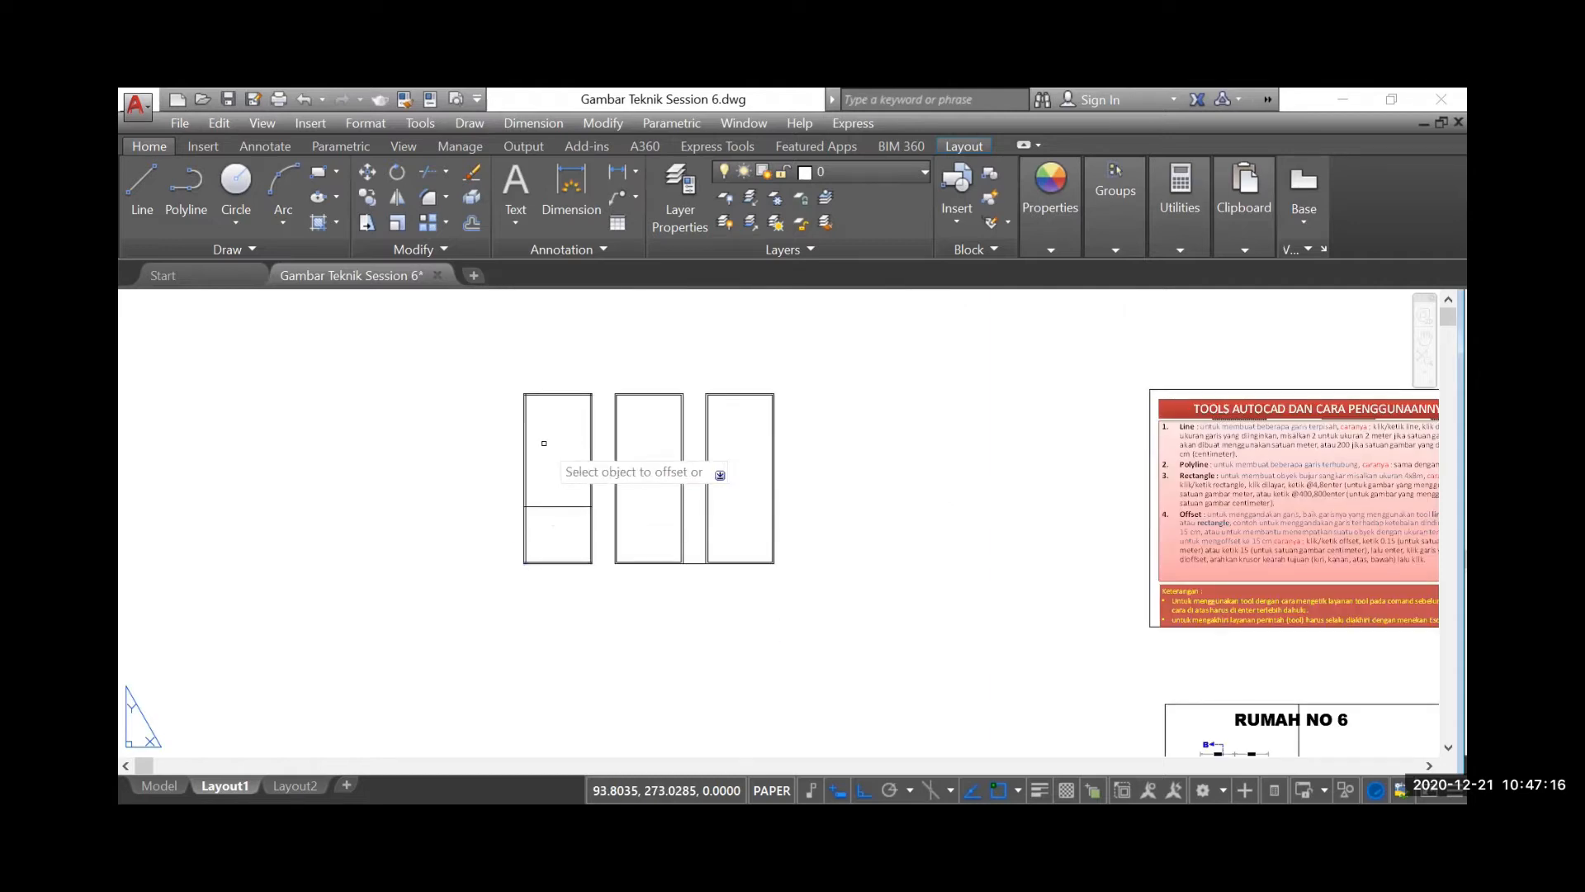
Try to offset the outlines of the polyline rectangle and the Rectangle-tool rectangle inward by 5
{"action": "scroll", "coordinate": [642, 561], "scroll_direction": "up", "scroll_amount": 2}
{"action": "scroll", "coordinate": [642, 564], "scroll_direction": "up", "scroll_amount": 2}
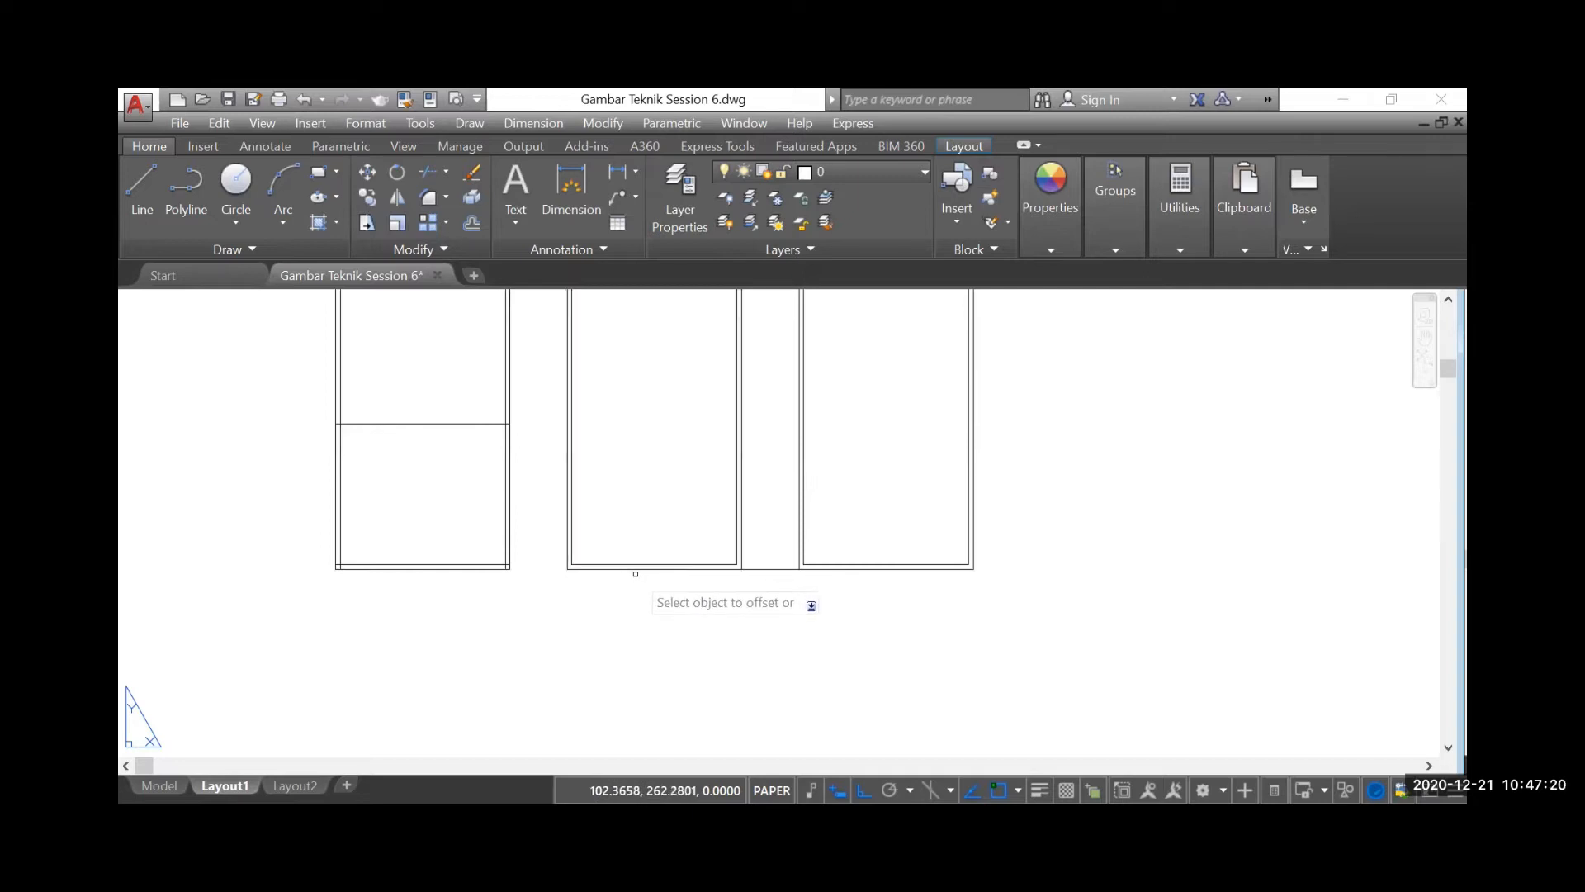
{"action": "left_click", "coordinate": [643, 568]}
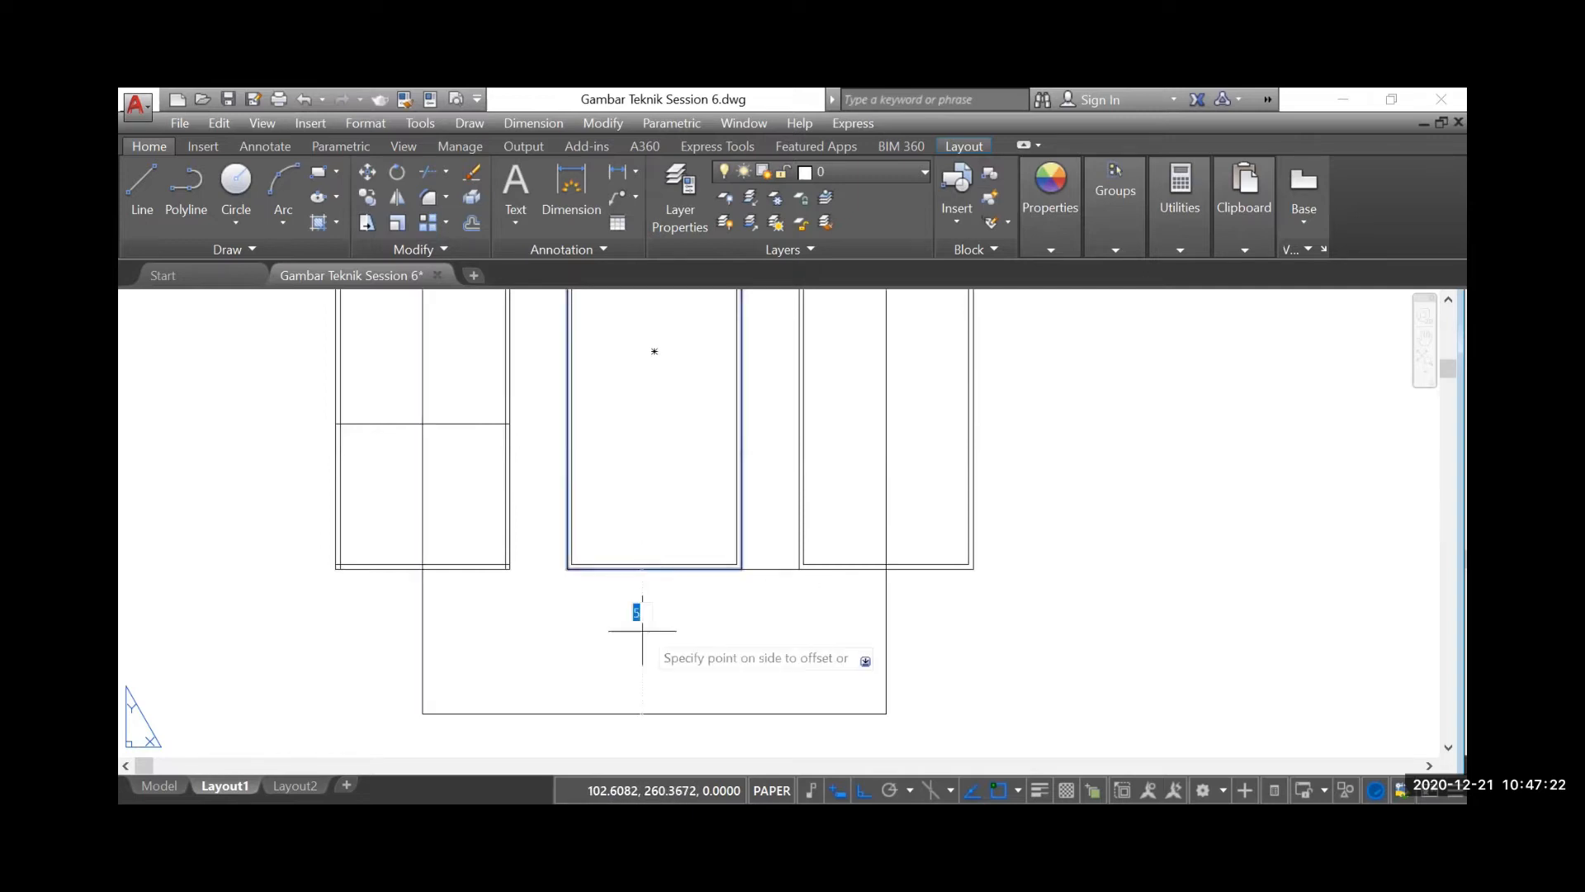
{"action": "scroll", "coordinate": [643, 633], "scroll_direction": "down", "scroll_amount": 2}
{"action": "left_click", "coordinate": [652, 474]}
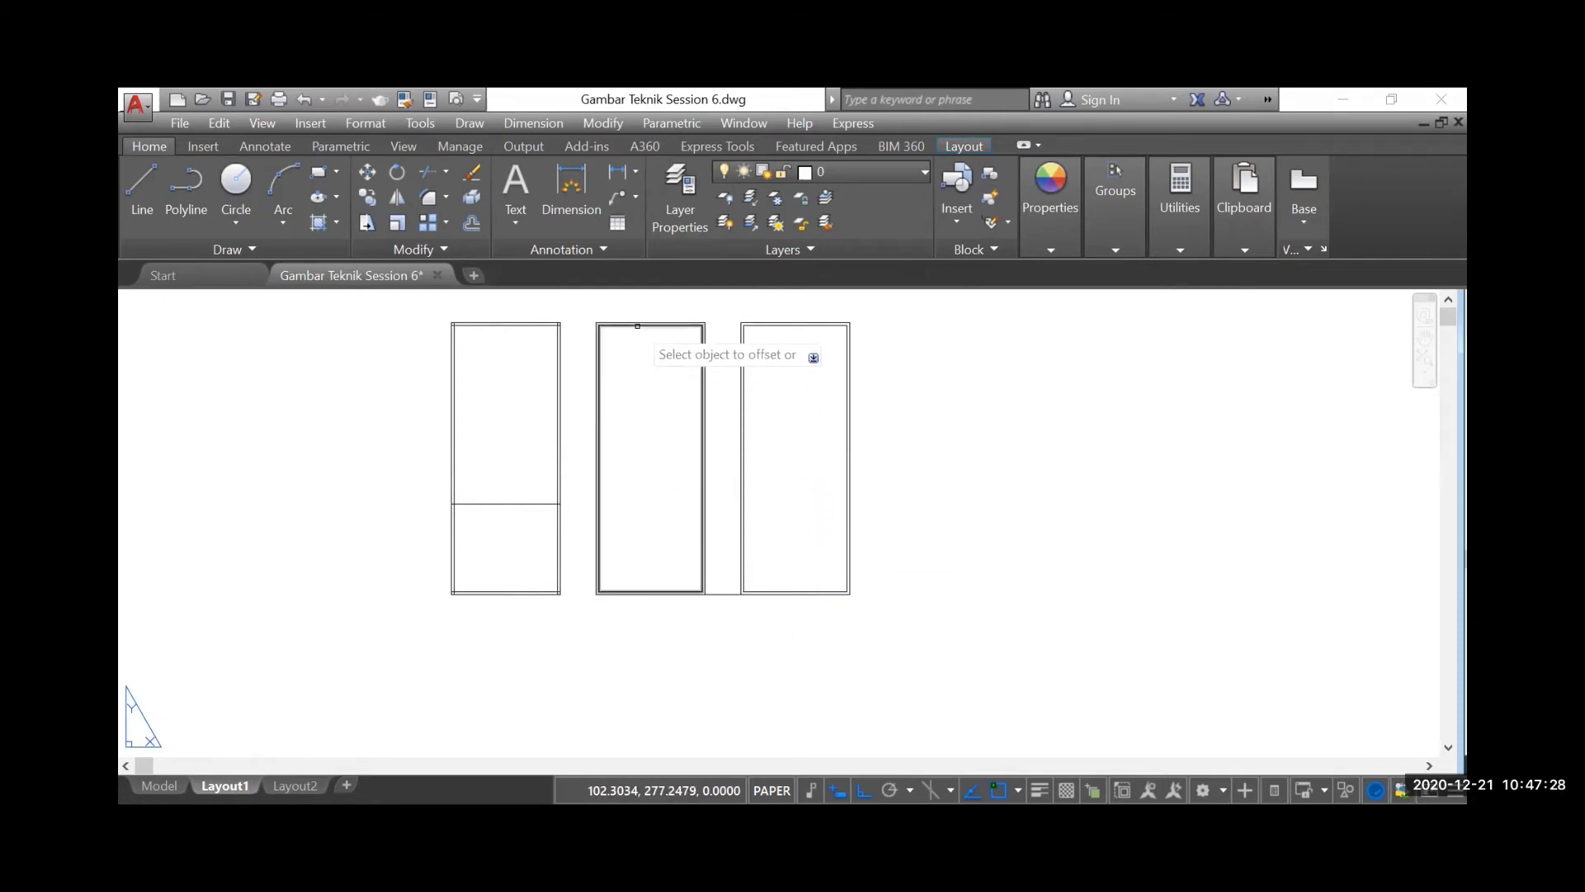
{"action": "left_click", "coordinate": [767, 594]}
{"action": "left_click", "coordinate": [793, 499]}
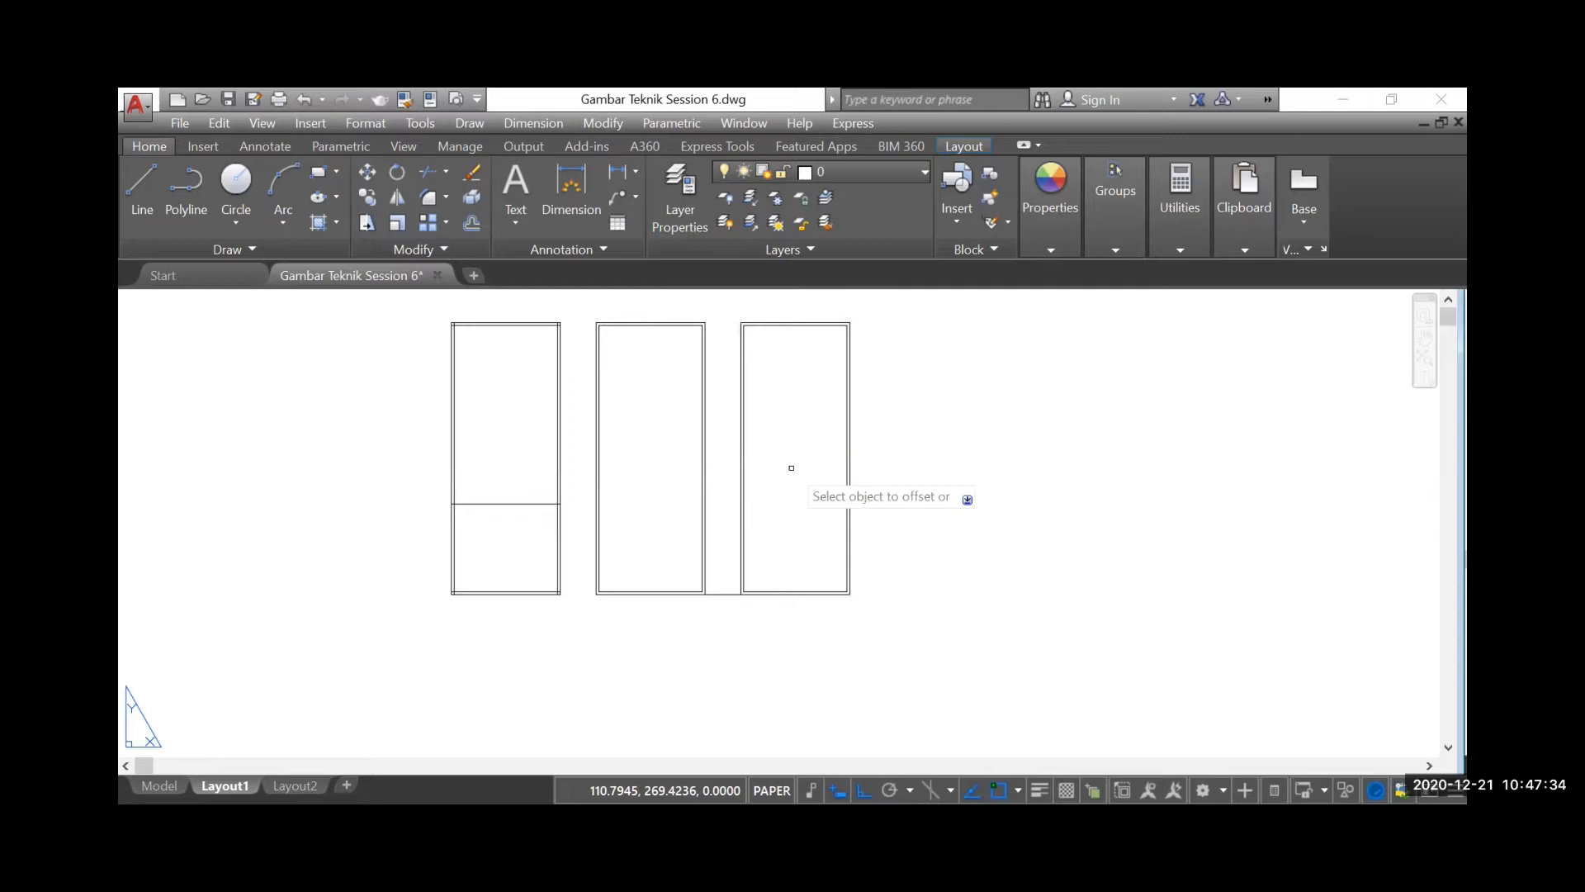
{"action": "key", "text": "Escape"}
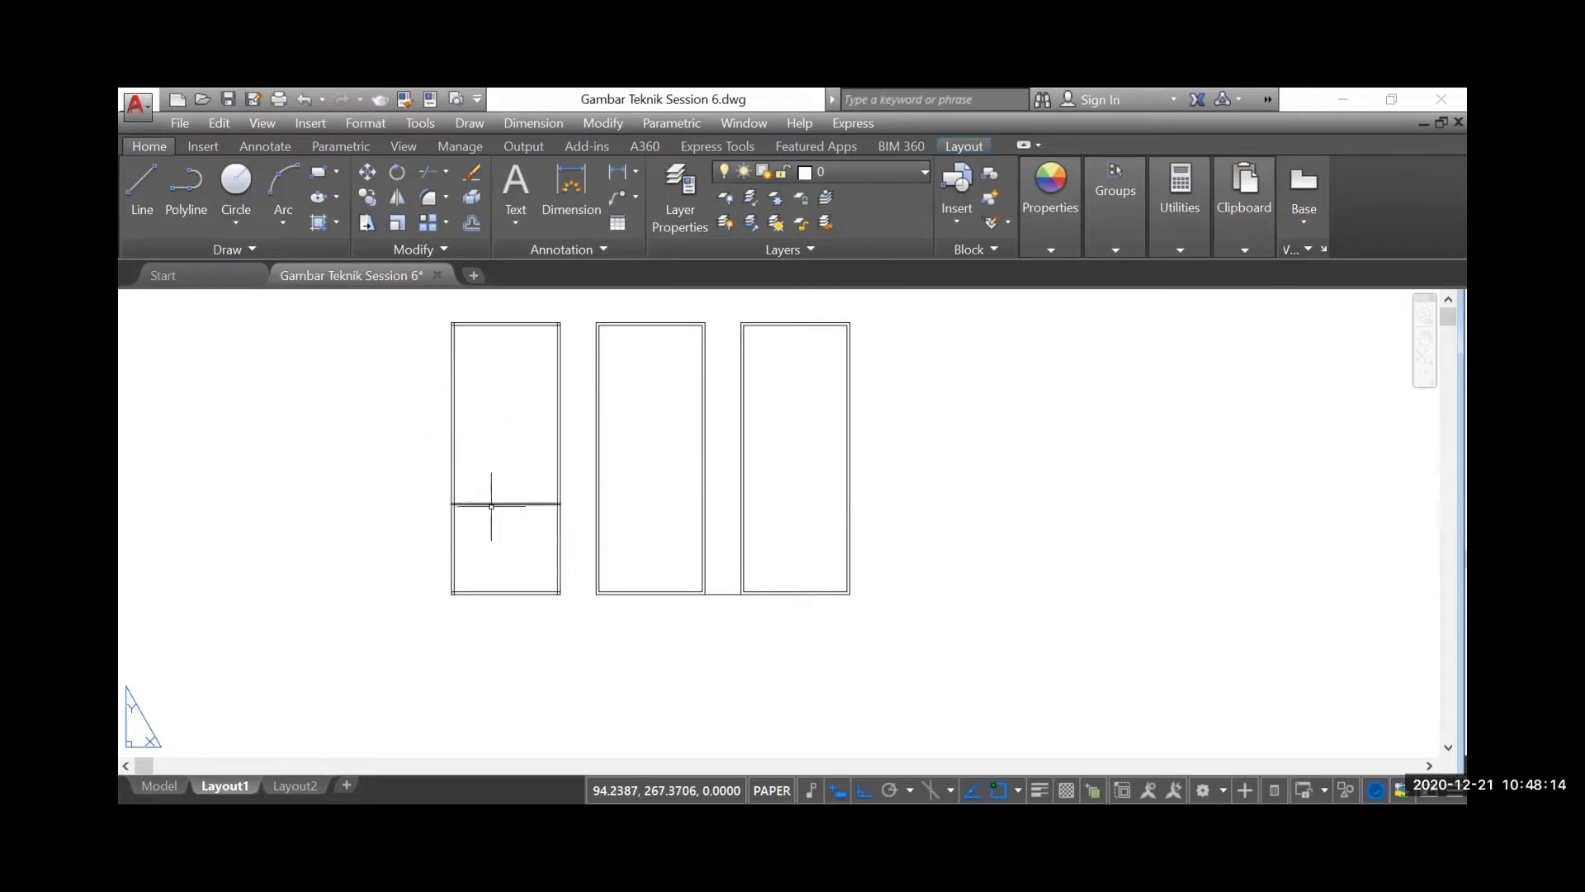
Examine the room dimensions and wall positions in the house floor plan
{"action": "scroll", "coordinate": [321, 455], "scroll_direction": "down", "scroll_amount": 4}
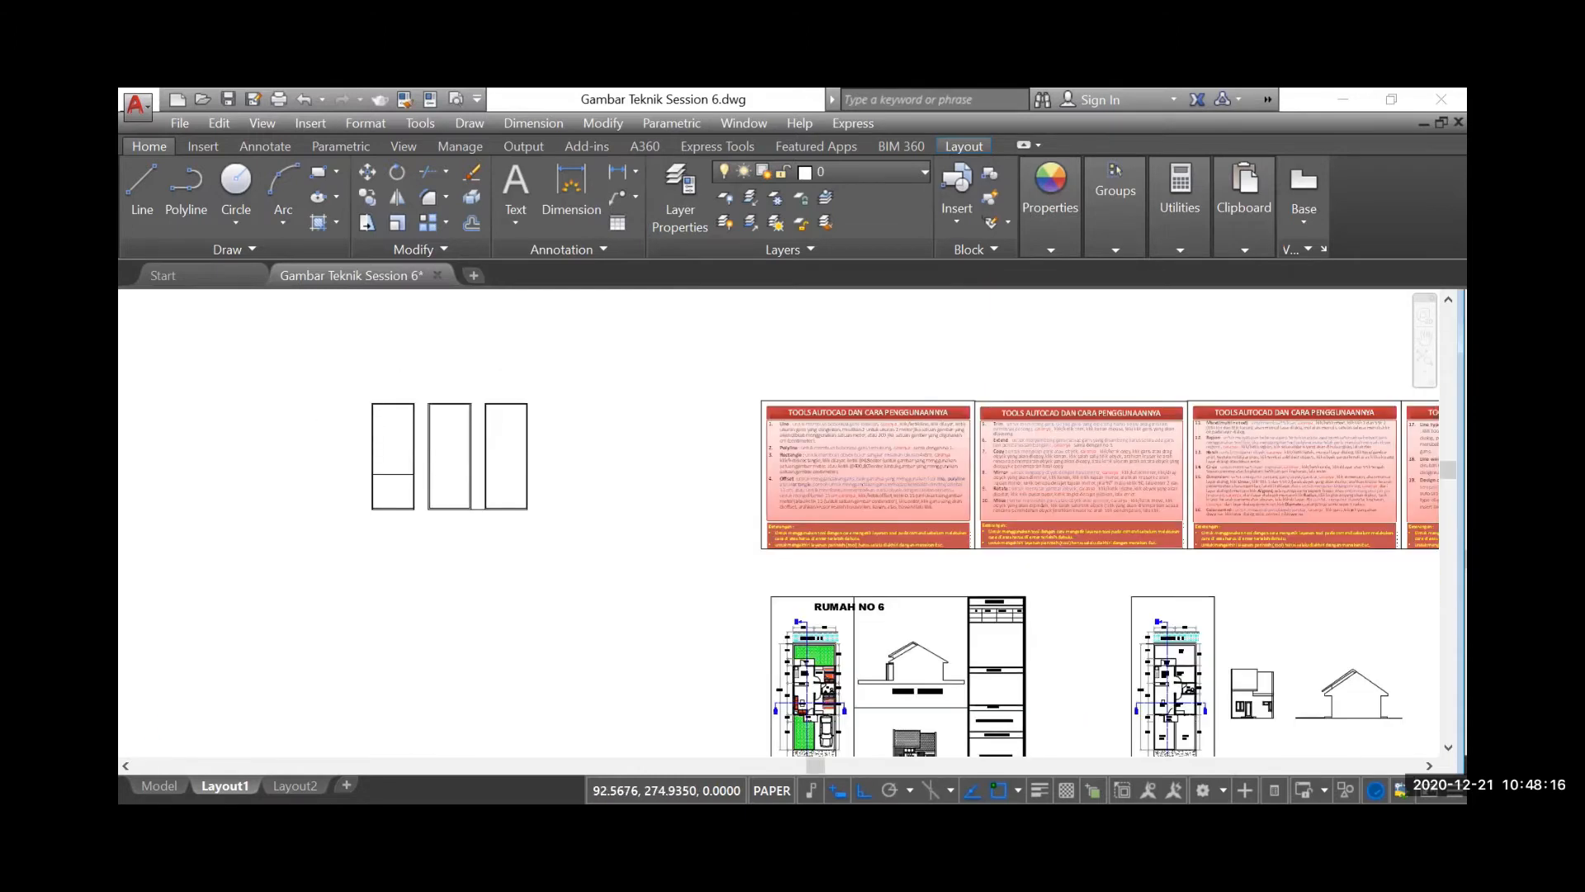
{"action": "scroll", "coordinate": [375, 413], "scroll_direction": "down", "scroll_amount": 2}
{"action": "scroll", "coordinate": [885, 607], "scroll_direction": "up", "scroll_amount": 2}
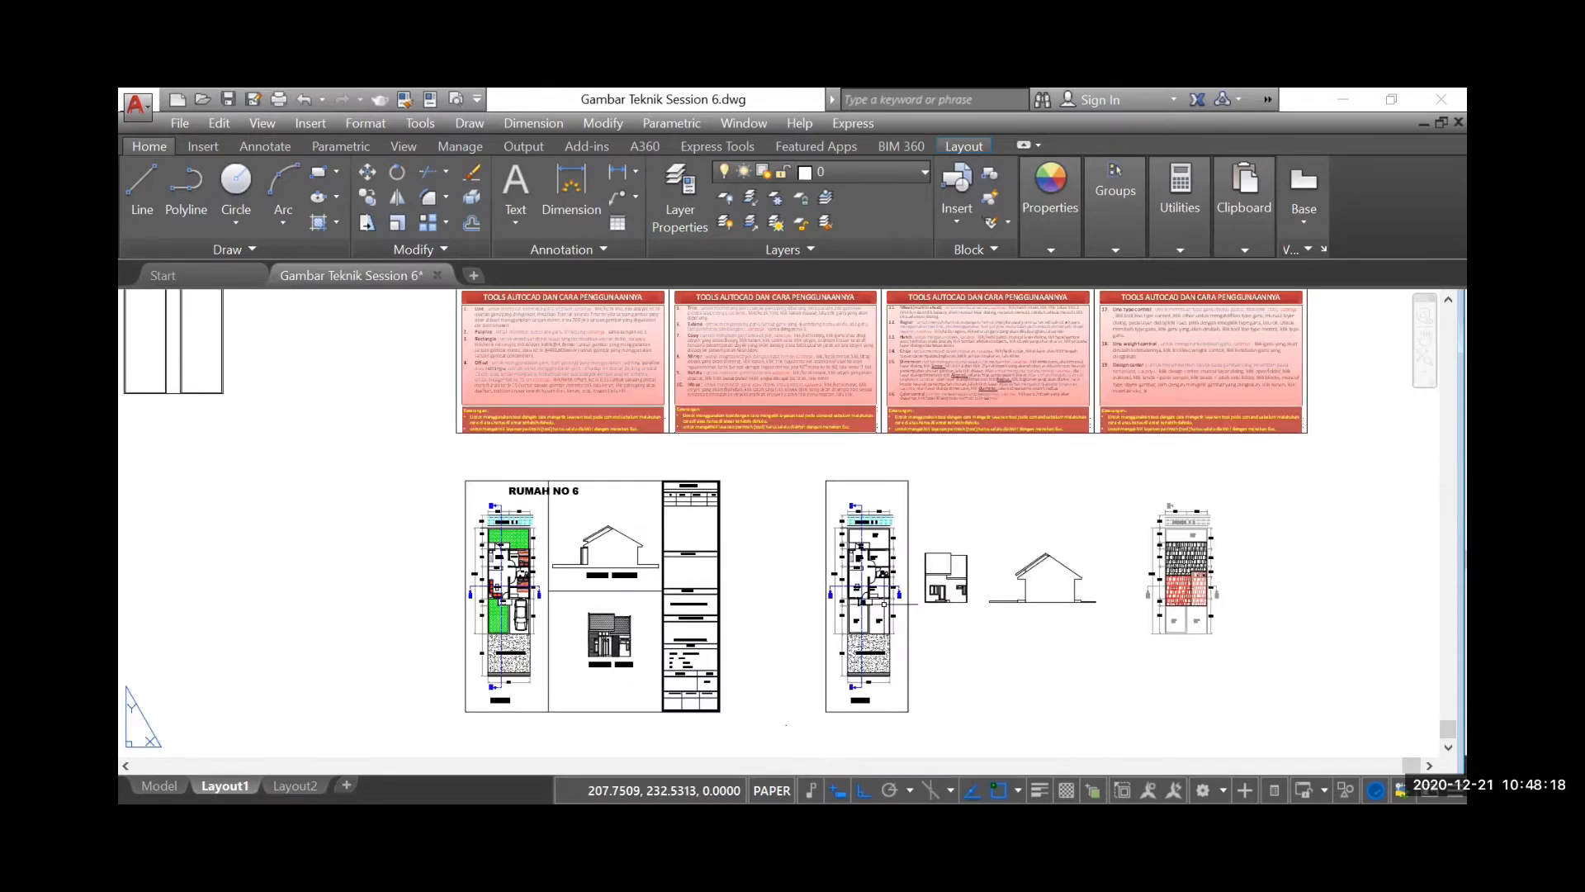
{"action": "scroll", "coordinate": [884, 604], "scroll_direction": "up", "scroll_amount": 5}
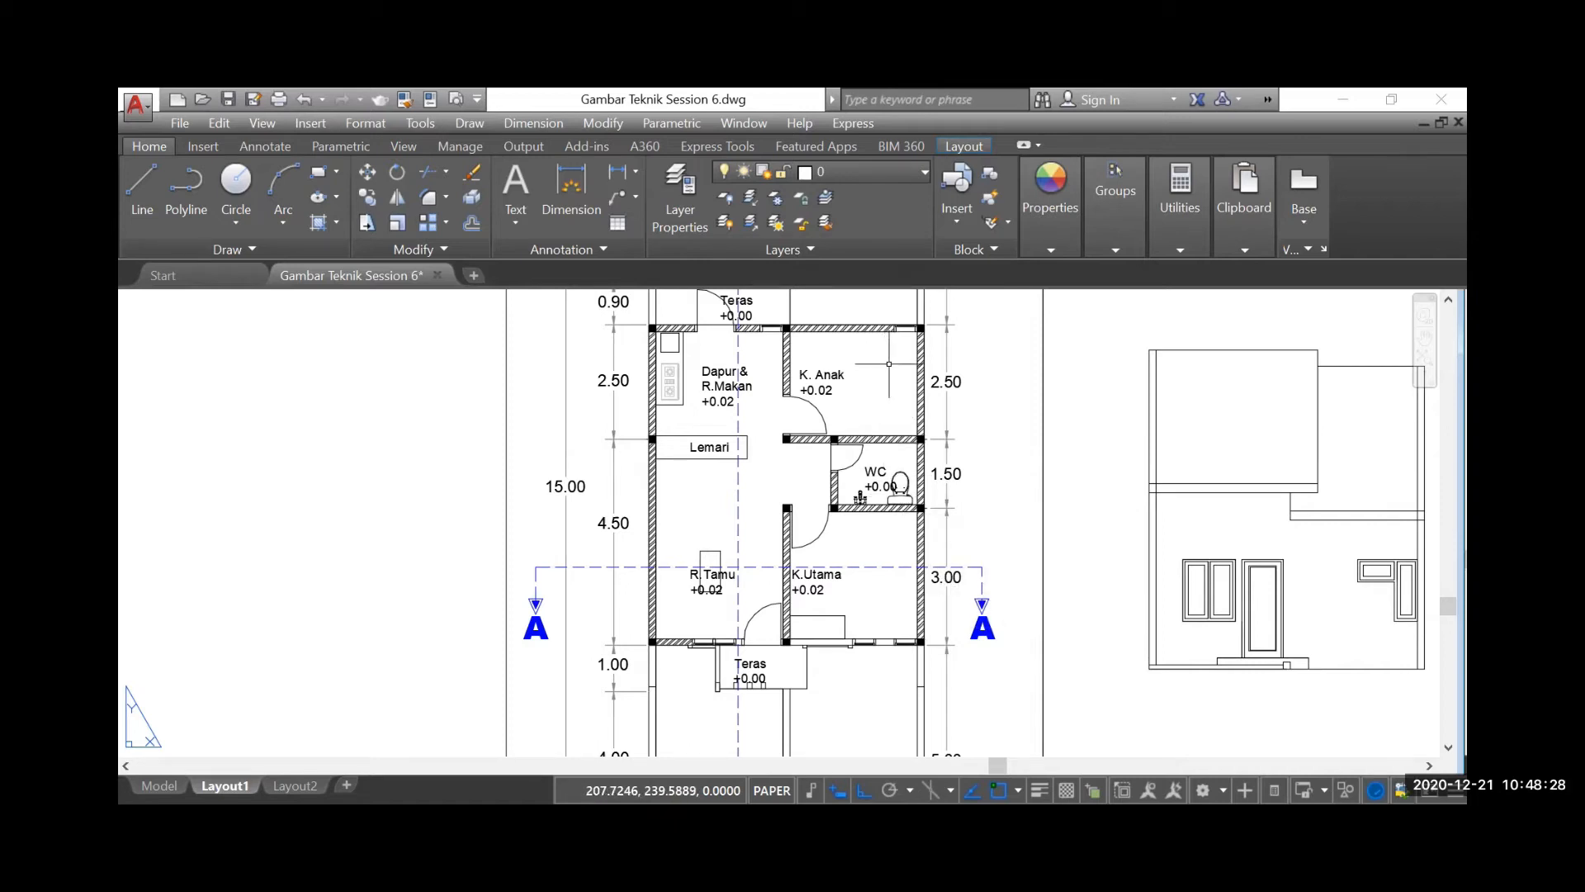
{"action": "scroll", "coordinate": [888, 363], "scroll_direction": "down", "scroll_amount": 2}
{"action": "scroll", "coordinate": [826, 462], "scroll_direction": "down", "scroll_amount": 2}
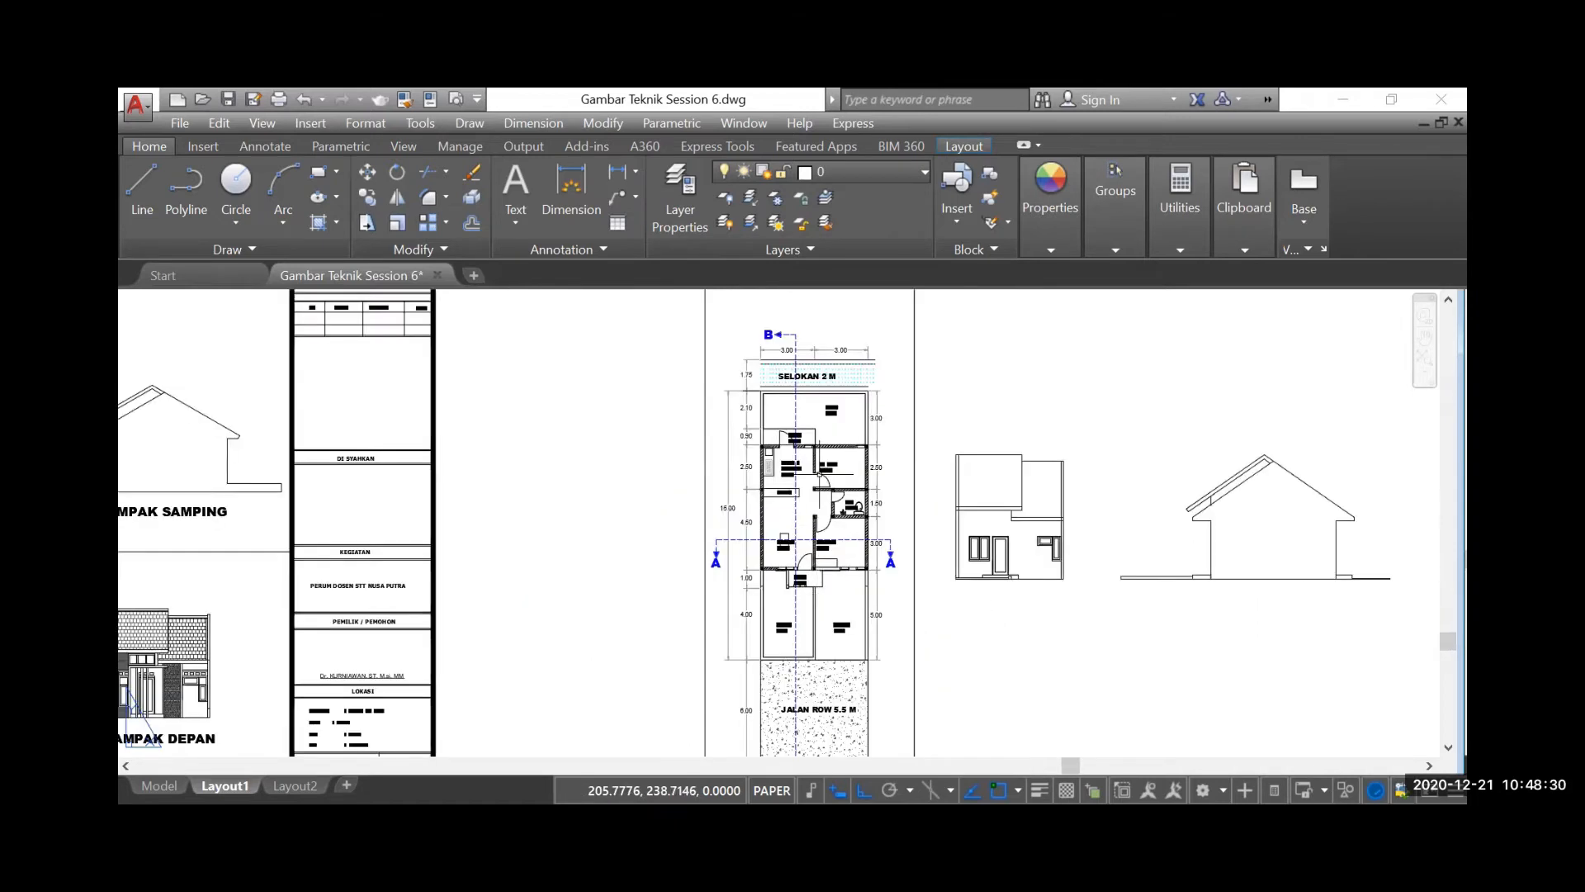
{"action": "scroll", "coordinate": [820, 443], "scroll_direction": "up", "scroll_amount": 2}
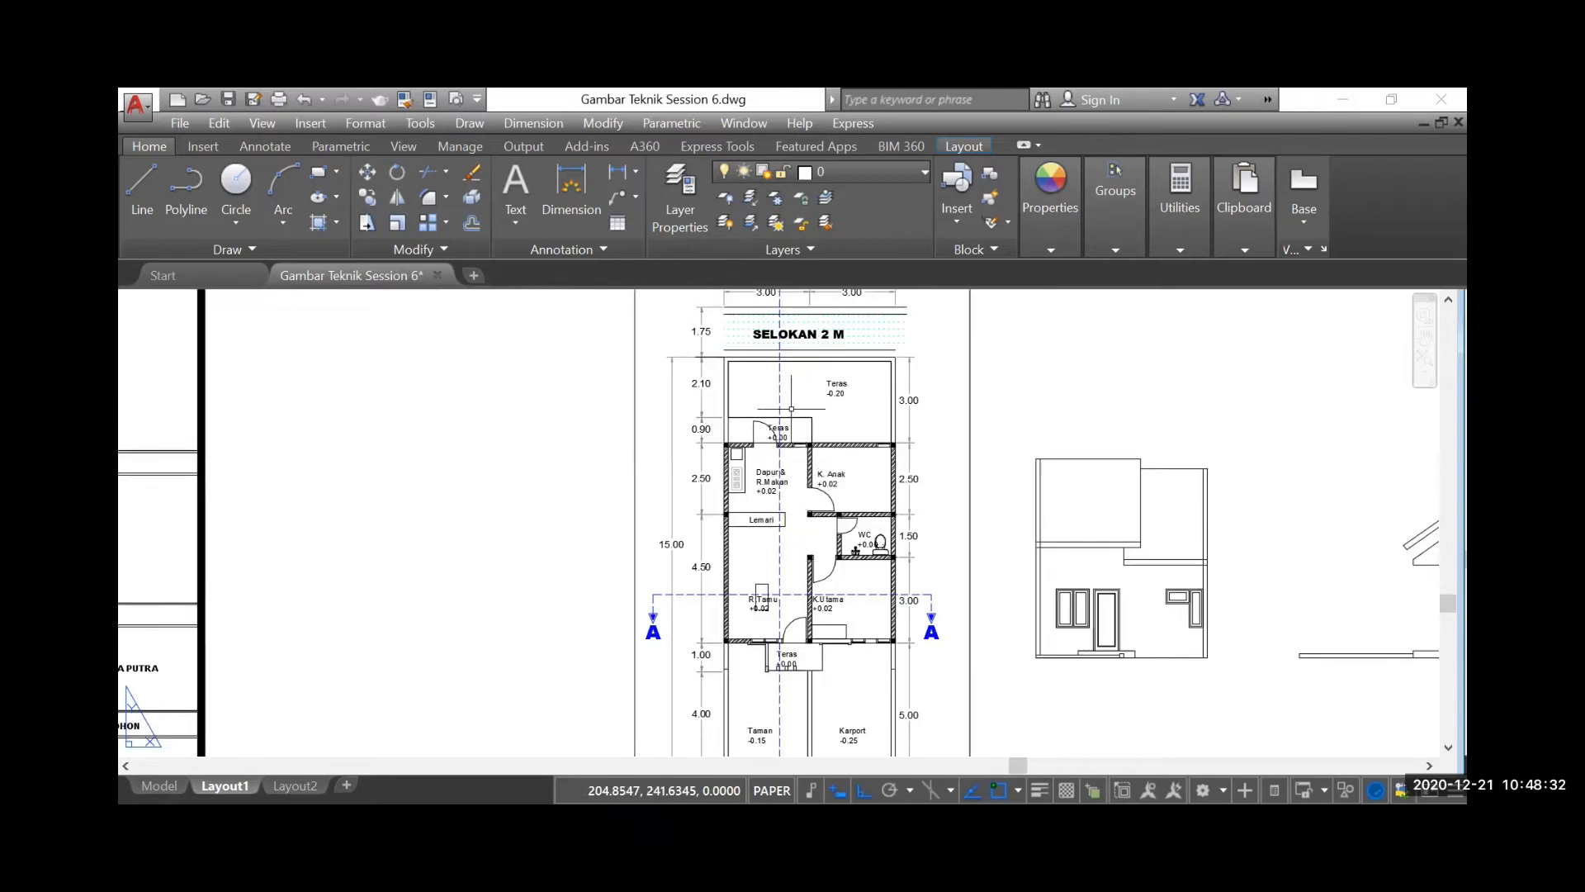
{"action": "scroll", "coordinate": [802, 450], "scroll_direction": "down", "scroll_amount": 2}
{"action": "scroll", "coordinate": [797, 384], "scroll_direction": "up", "scroll_amount": 2}
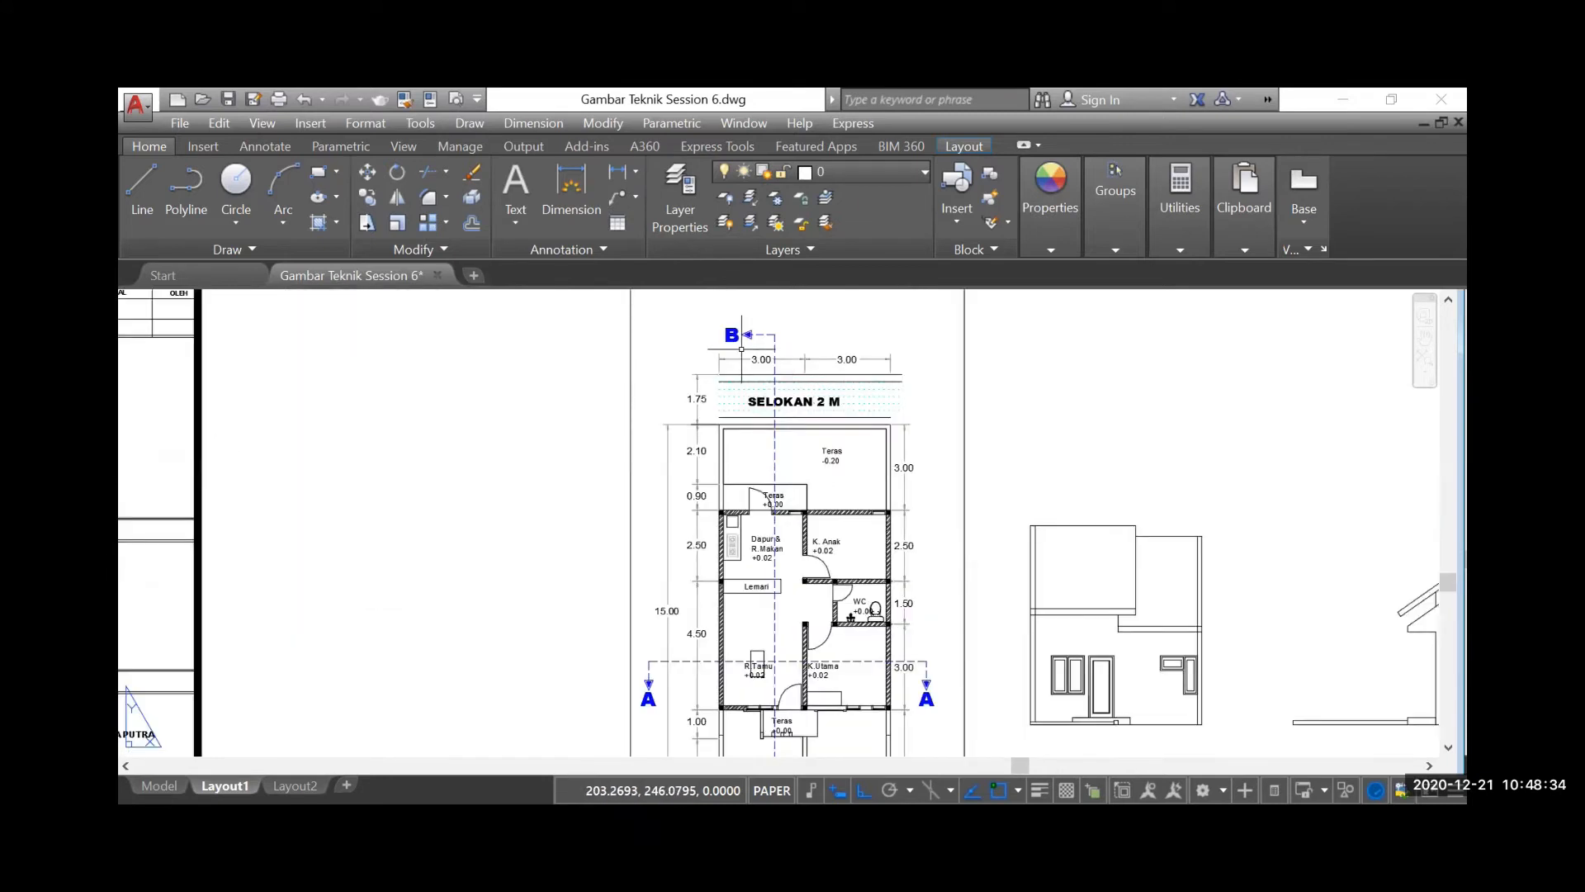
{"action": "scroll", "coordinate": [962, 414], "scroll_direction": "down", "scroll_amount": 3}
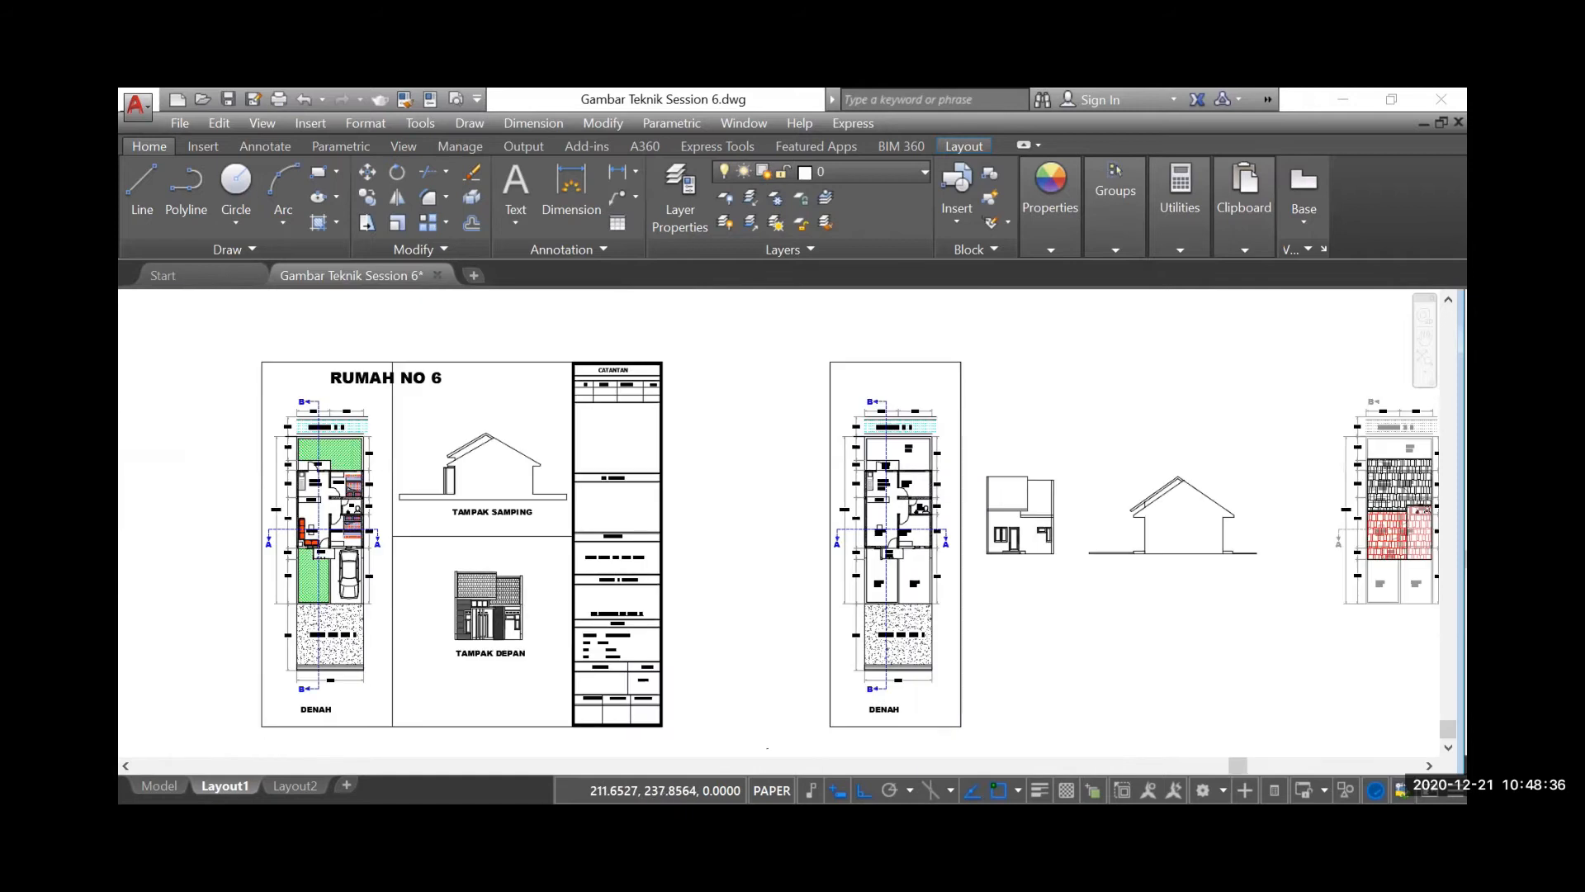
{"action": "scroll", "coordinate": [965, 568], "scroll_direction": "down", "scroll_amount": 5}
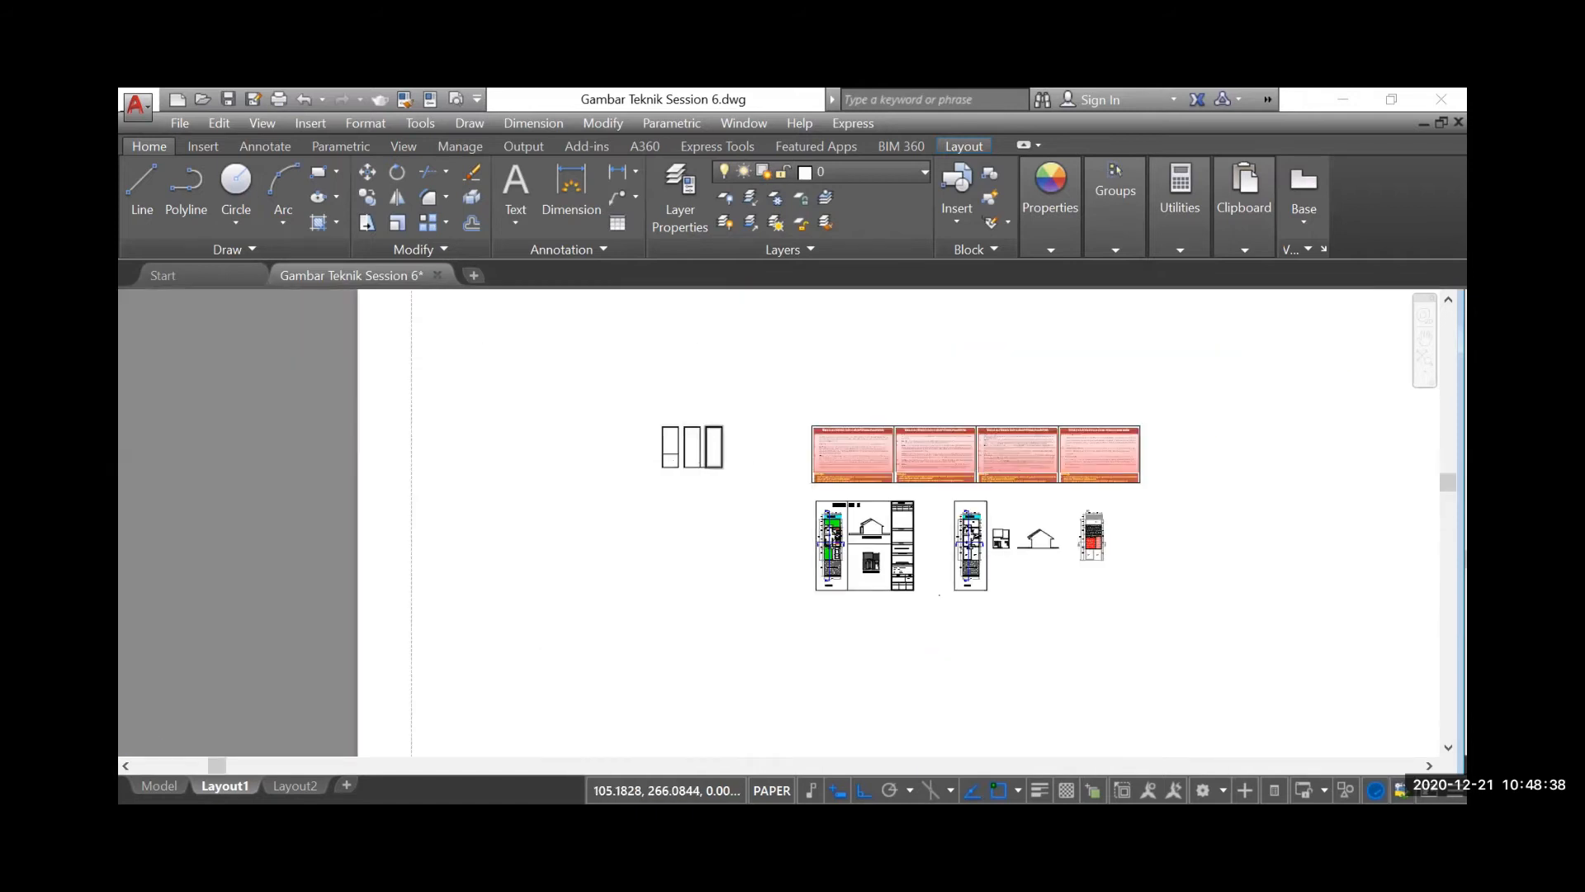
Offset the outer right line of the line rectangle inward by 3 to add a vertical partition line
{"action": "scroll", "coordinate": [698, 455], "scroll_direction": "up", "scroll_amount": 6}
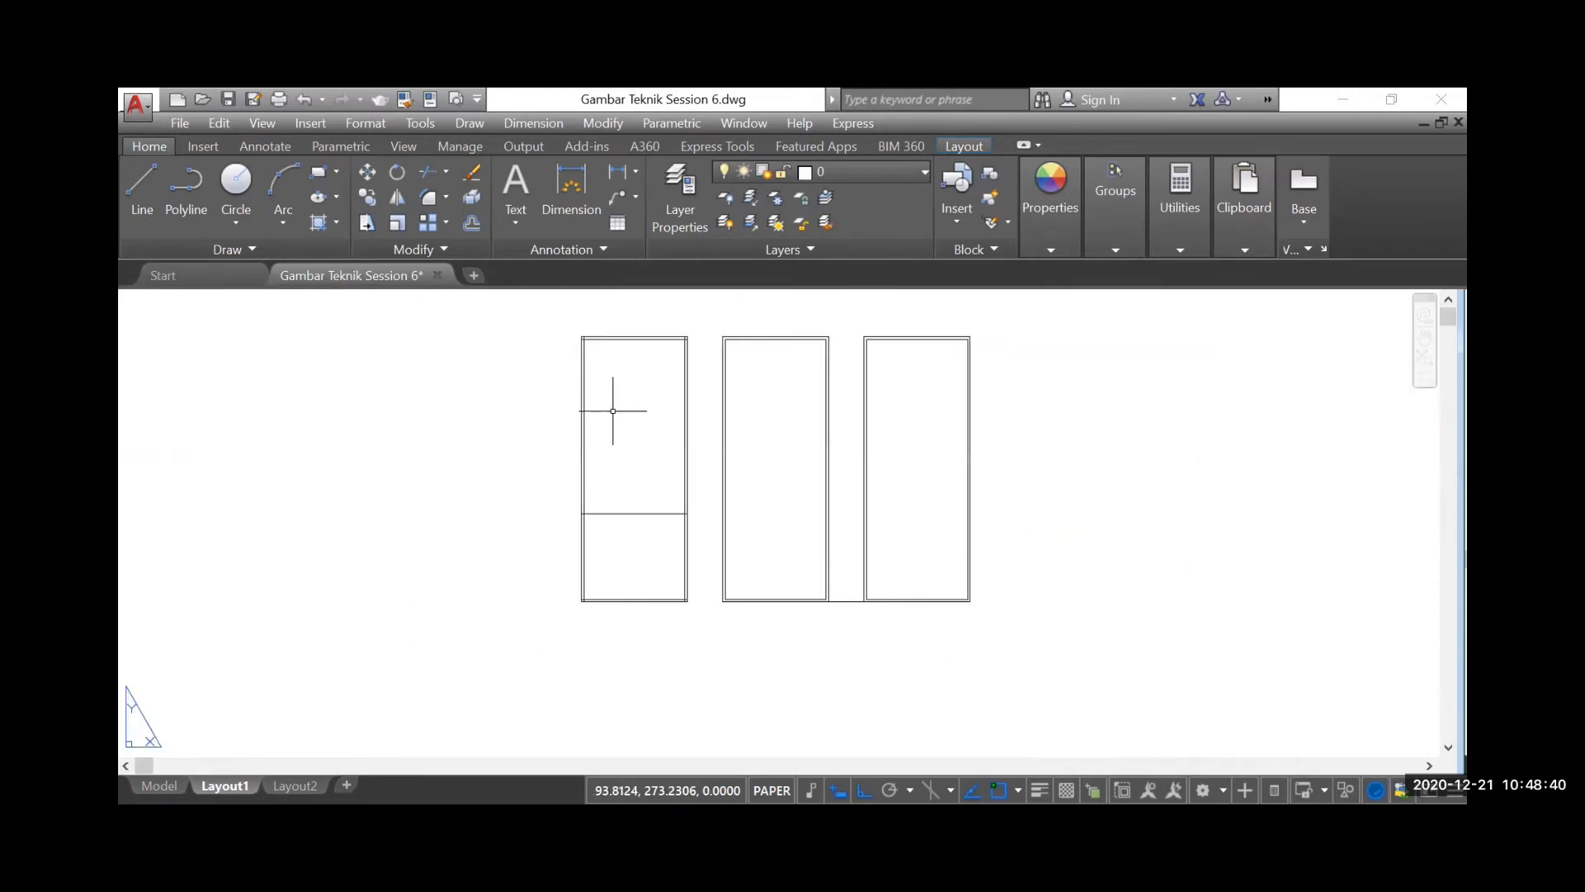
{"action": "left_click", "coordinate": [469, 223]}
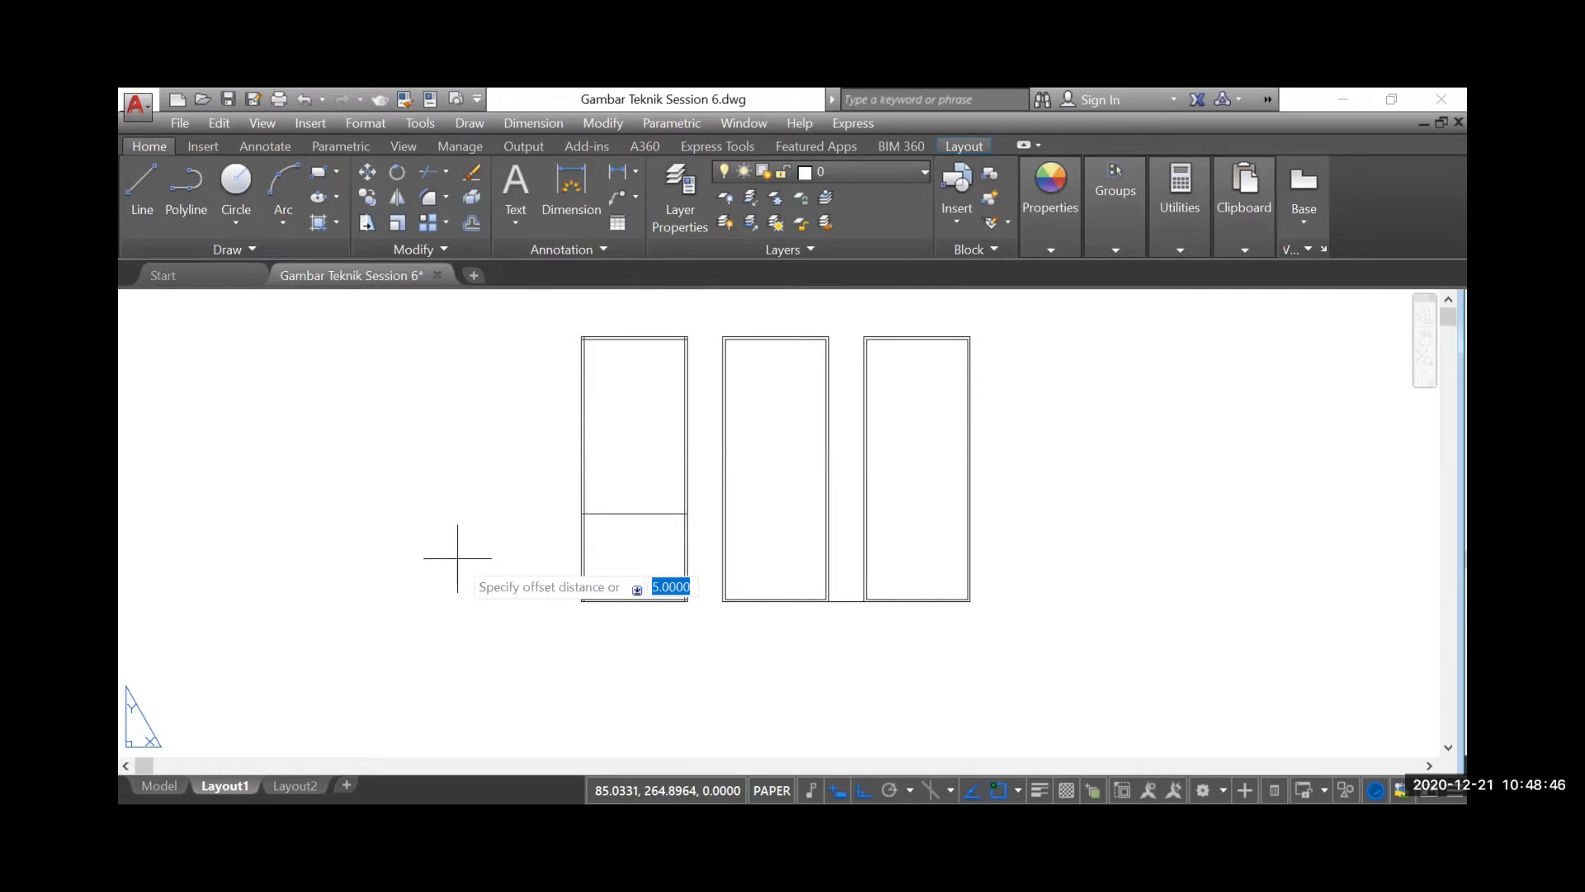
{"action": "type", "text": "3"}
{"action": "key", "text": "Return"}
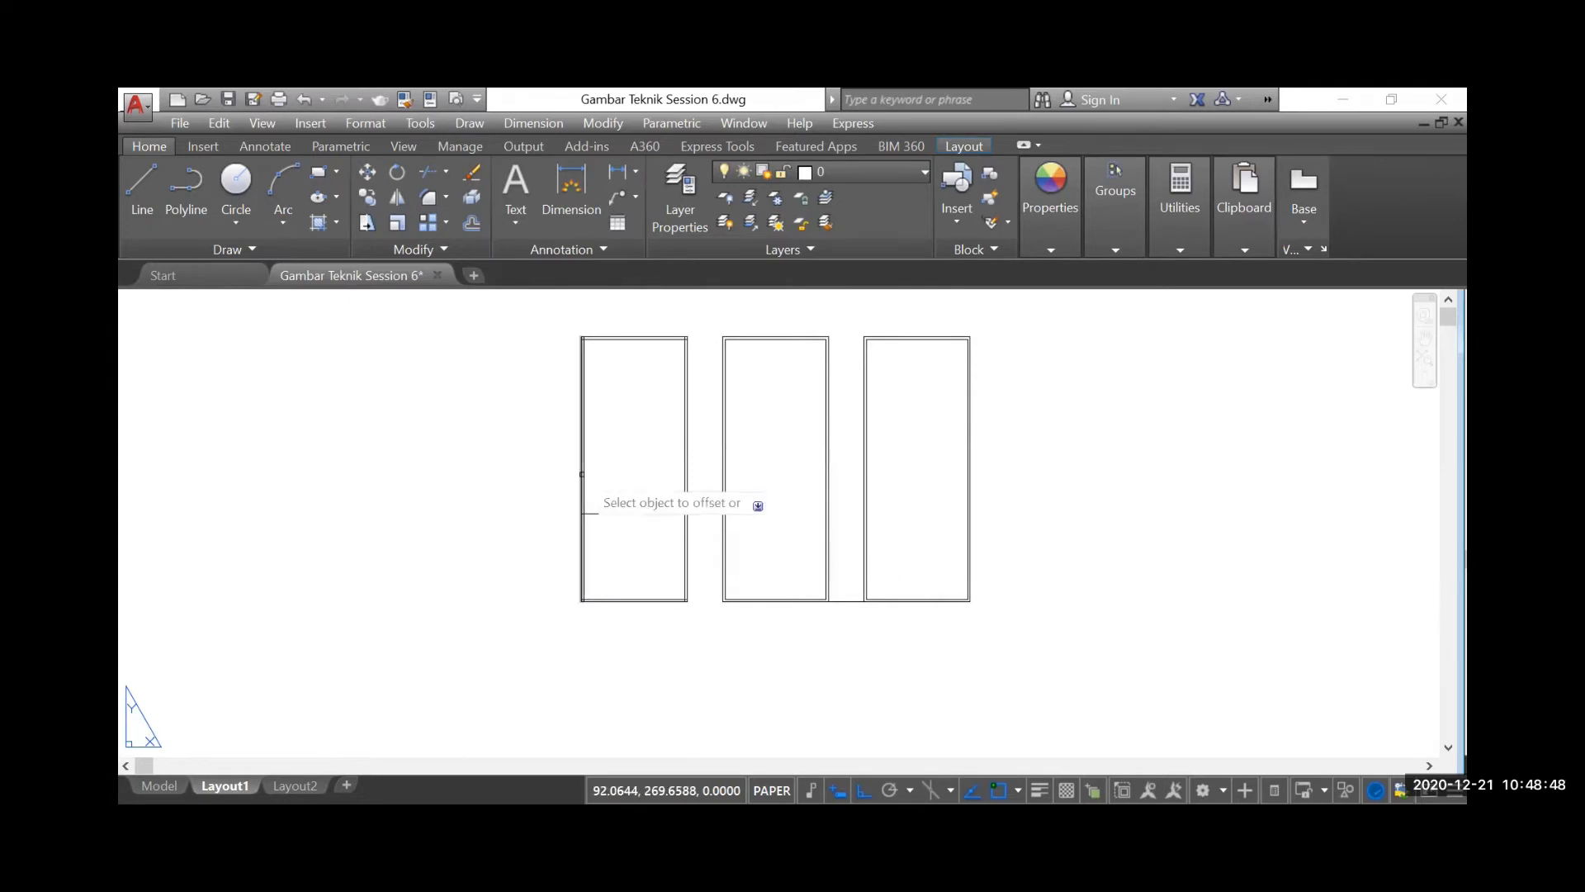
{"action": "scroll", "coordinate": [711, 470], "scroll_direction": "up", "scroll_amount": 2}
{"action": "left_click", "coordinate": [670, 485]}
{"action": "left_click", "coordinate": [548, 487]}
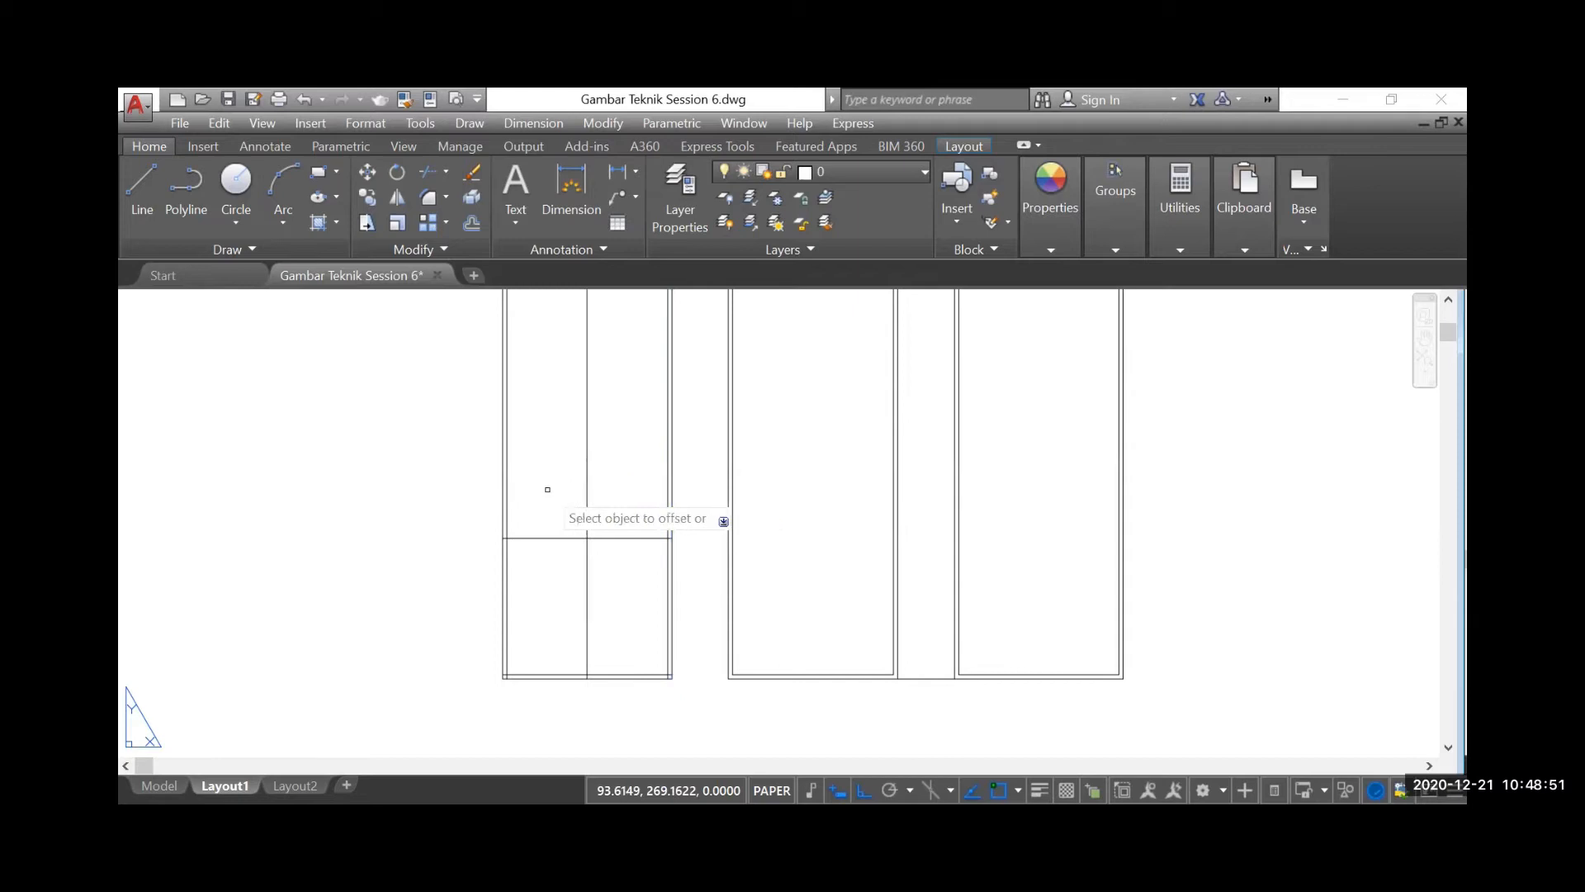
Offset the horizontal partition line in the line rectangle upward by 3
{"action": "left_click", "coordinate": [625, 538]}
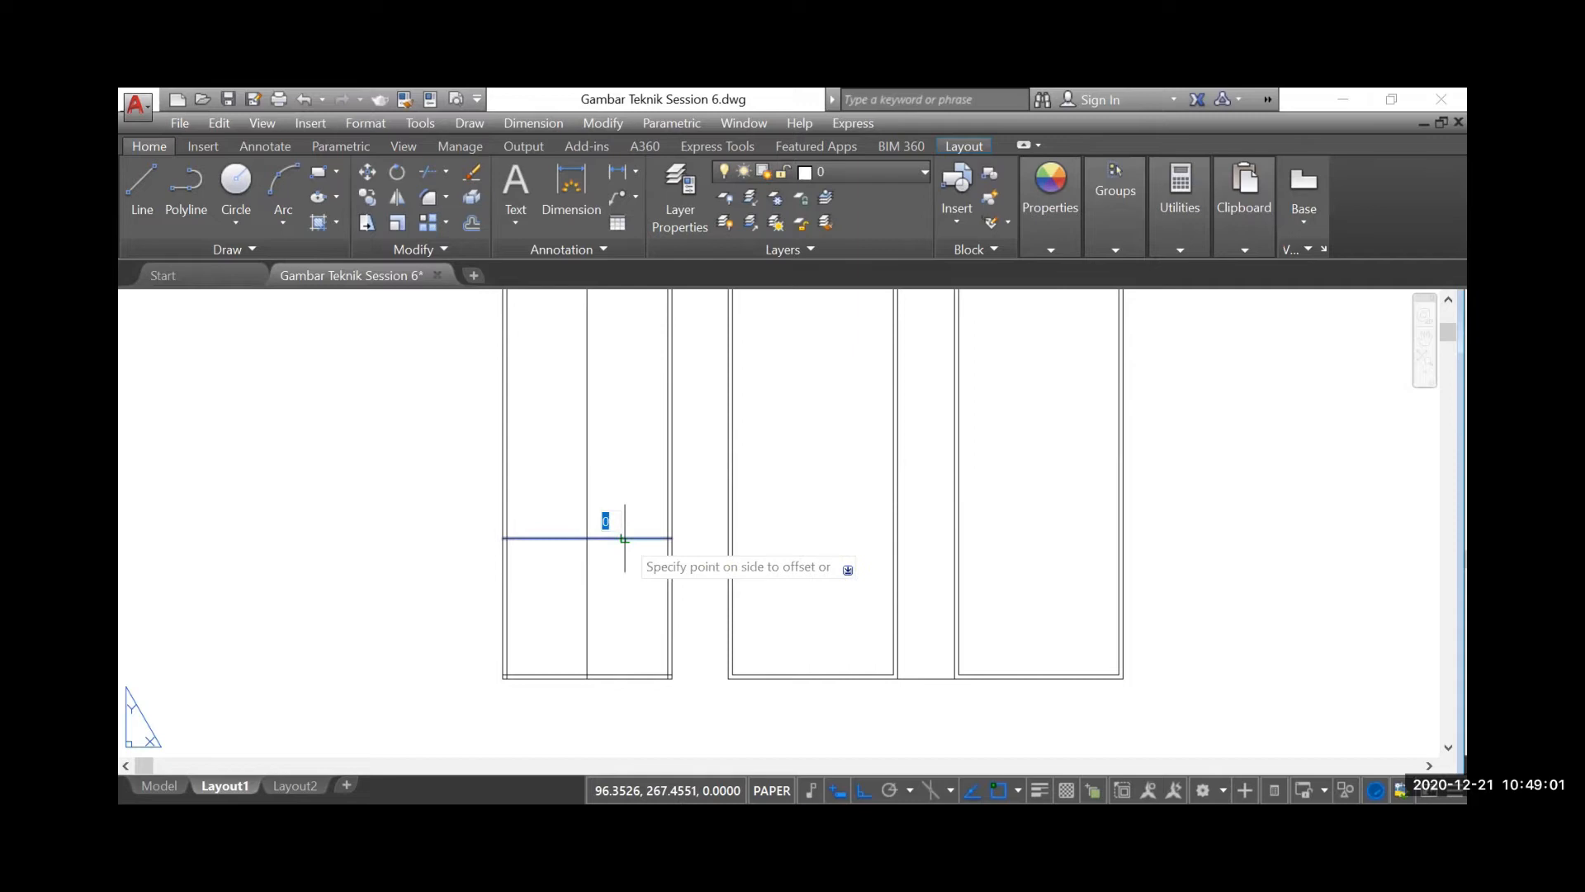
{"action": "left_click", "coordinate": [644, 393]}
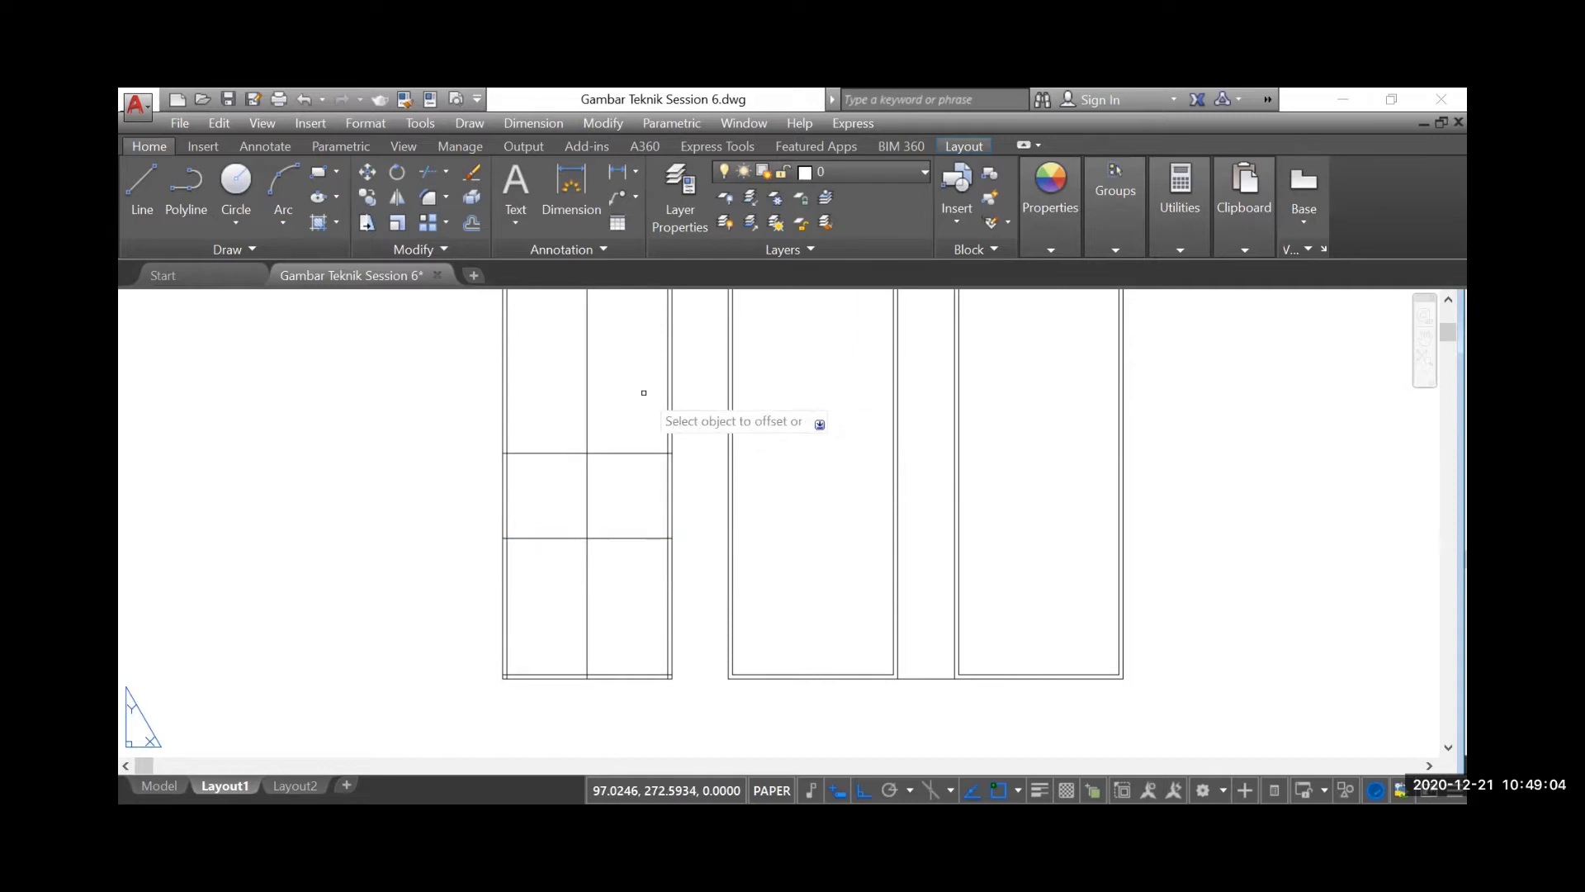
{"action": "key", "text": "Escape"}
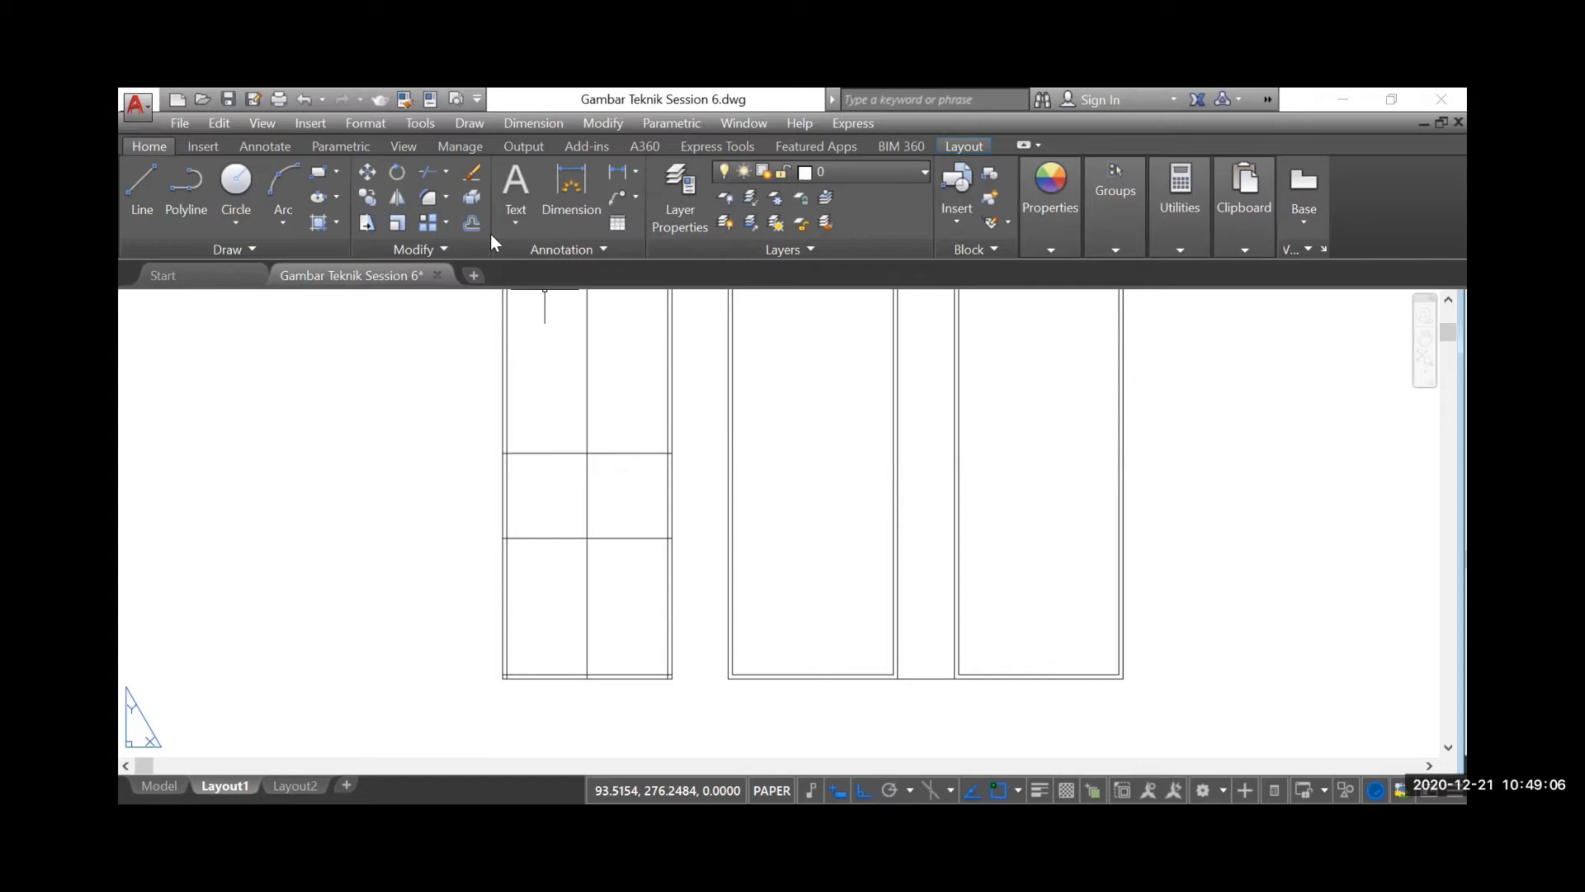
Offset the uppermost horizontal partition line in the line rectangle upward by 1.5
{"action": "left_click", "coordinate": [470, 222]}
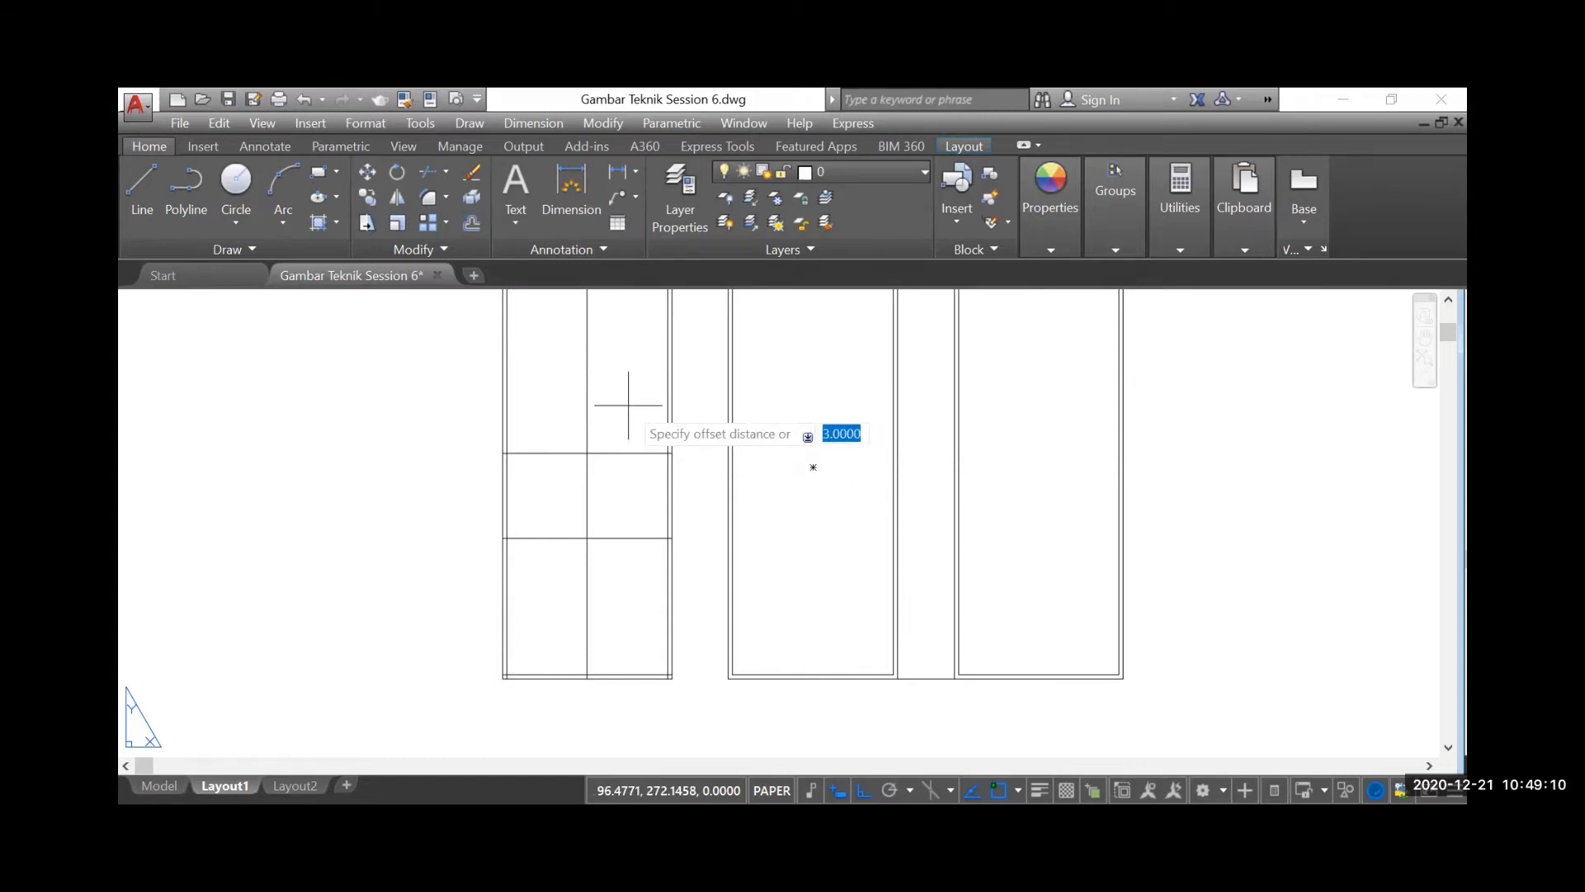
{"action": "type", "text": "1.5"}
{"action": "key", "text": "Return"}
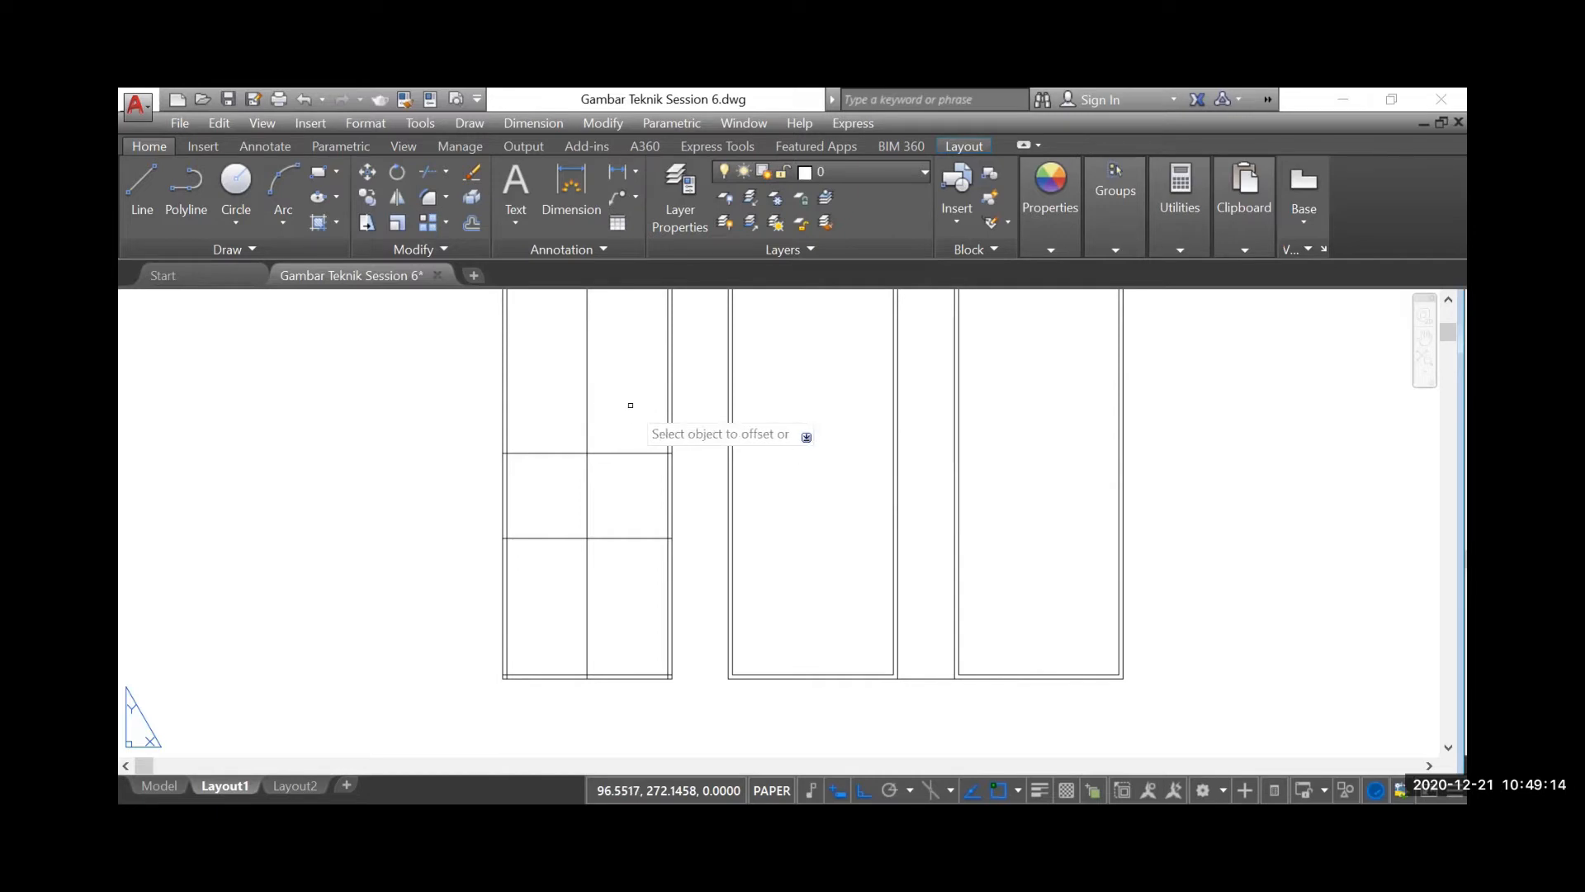
{"action": "left_click", "coordinate": [632, 453]}
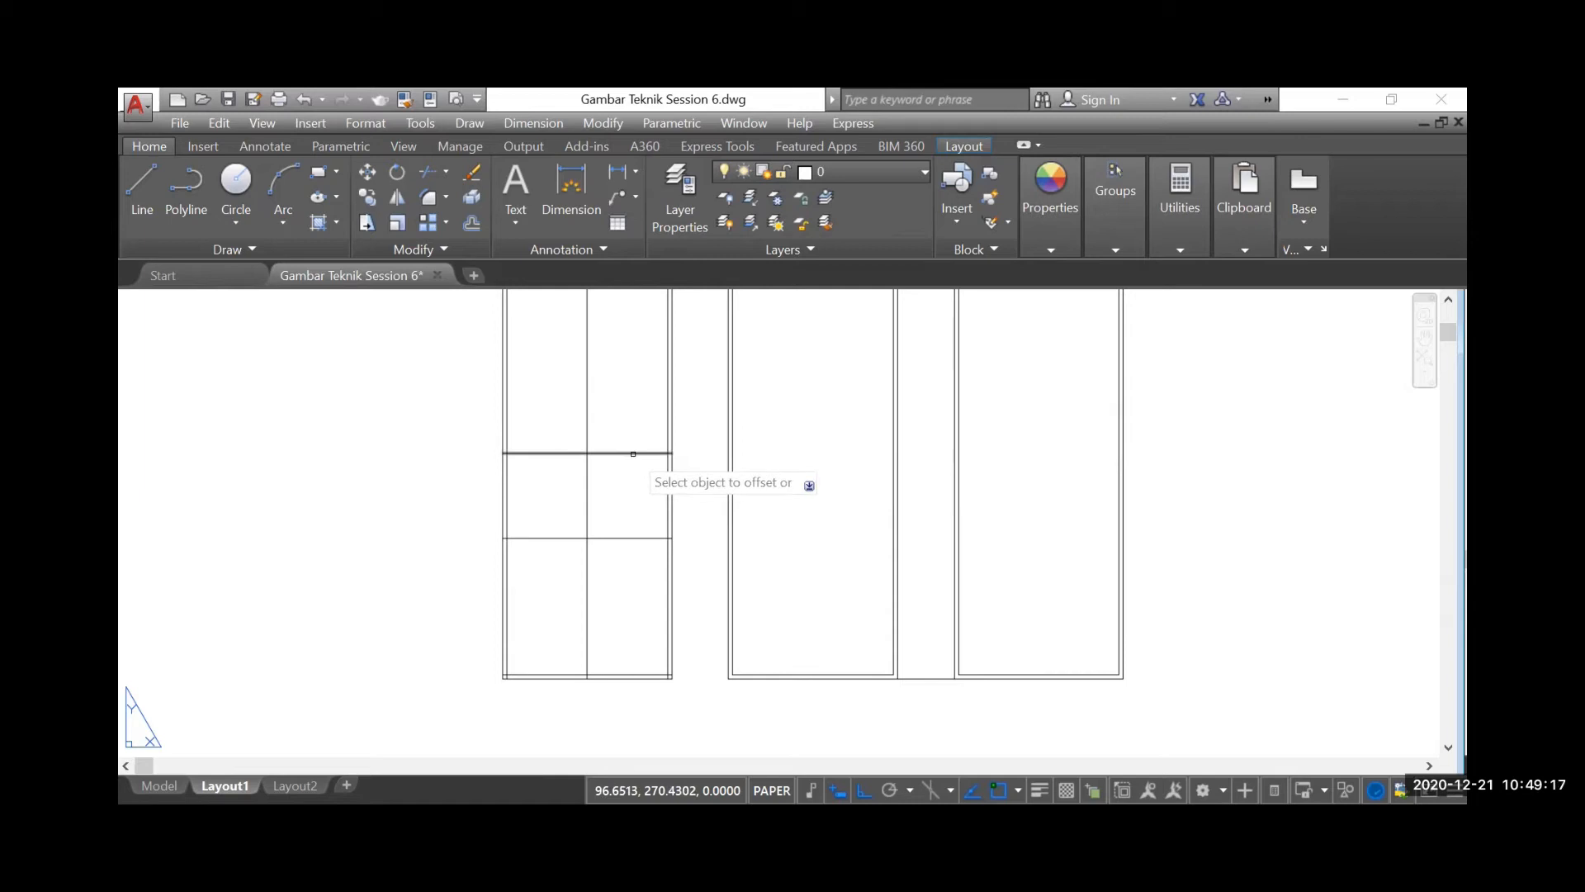
{"action": "left_click", "coordinate": [632, 386]}
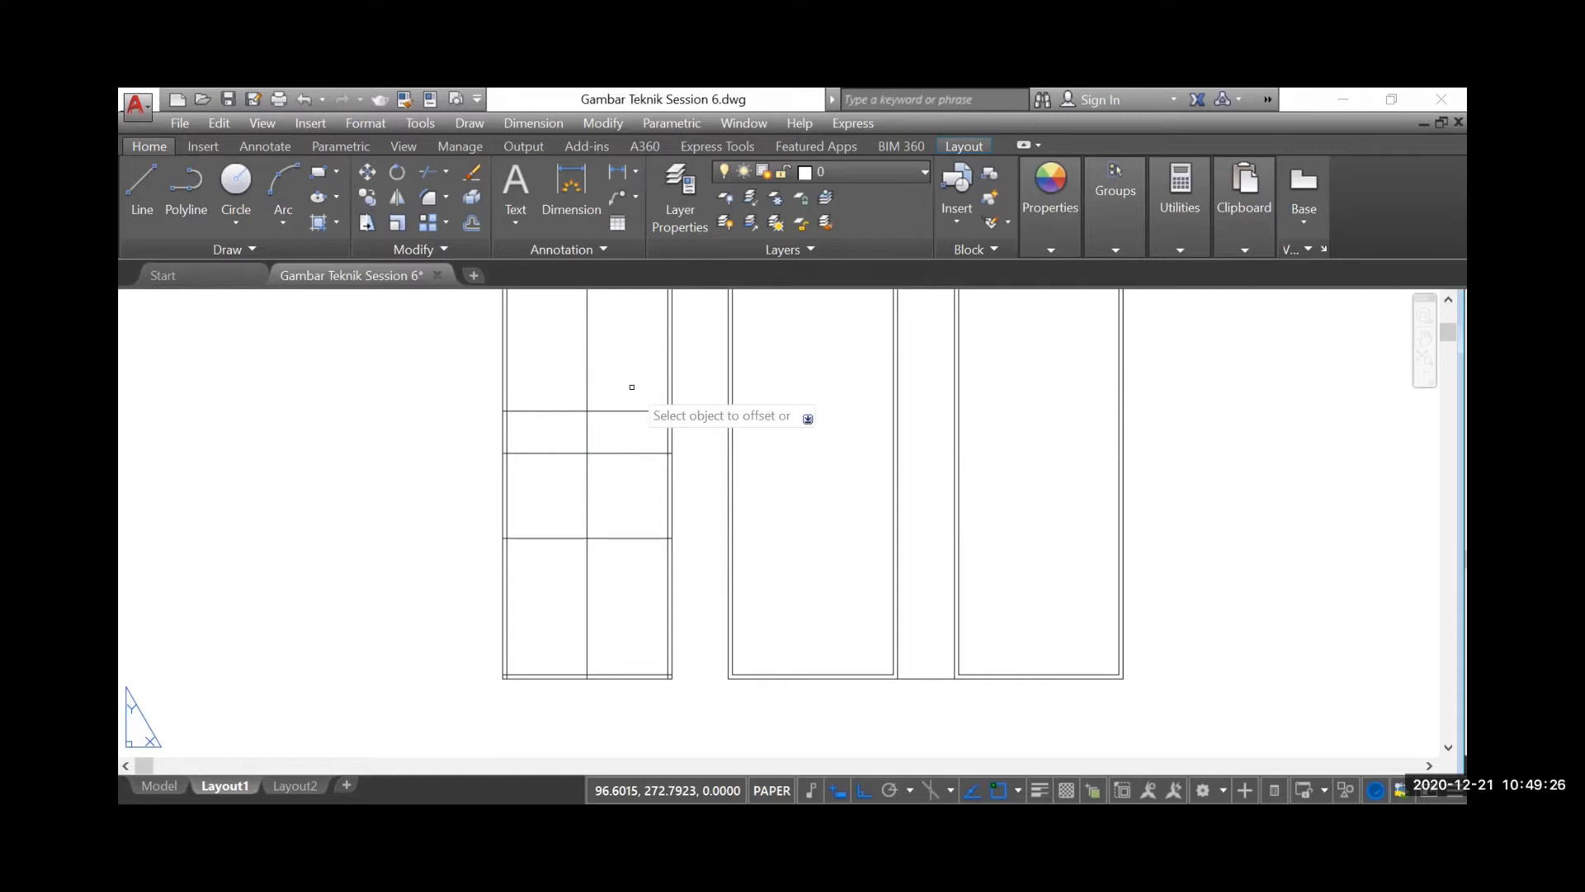
{"action": "key", "text": "Return"}
{"action": "key", "text": "Return"}
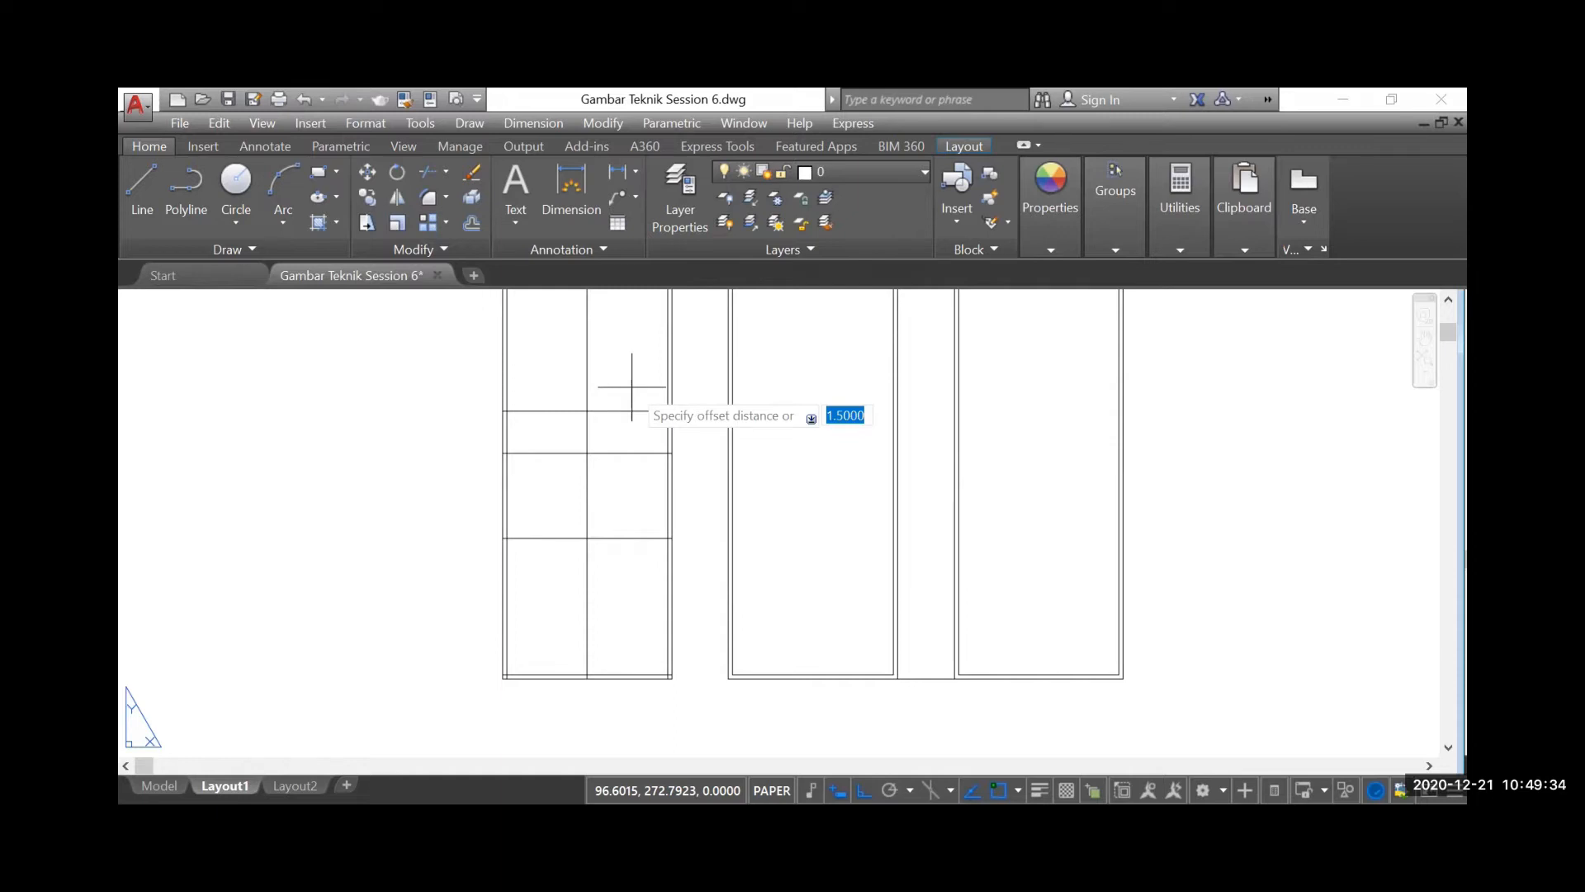
Offset the topmost horizontal partition line in the line rectangle upward by 2.5
{"action": "type", "text": "2.5"}
{"action": "key", "text": "Return"}
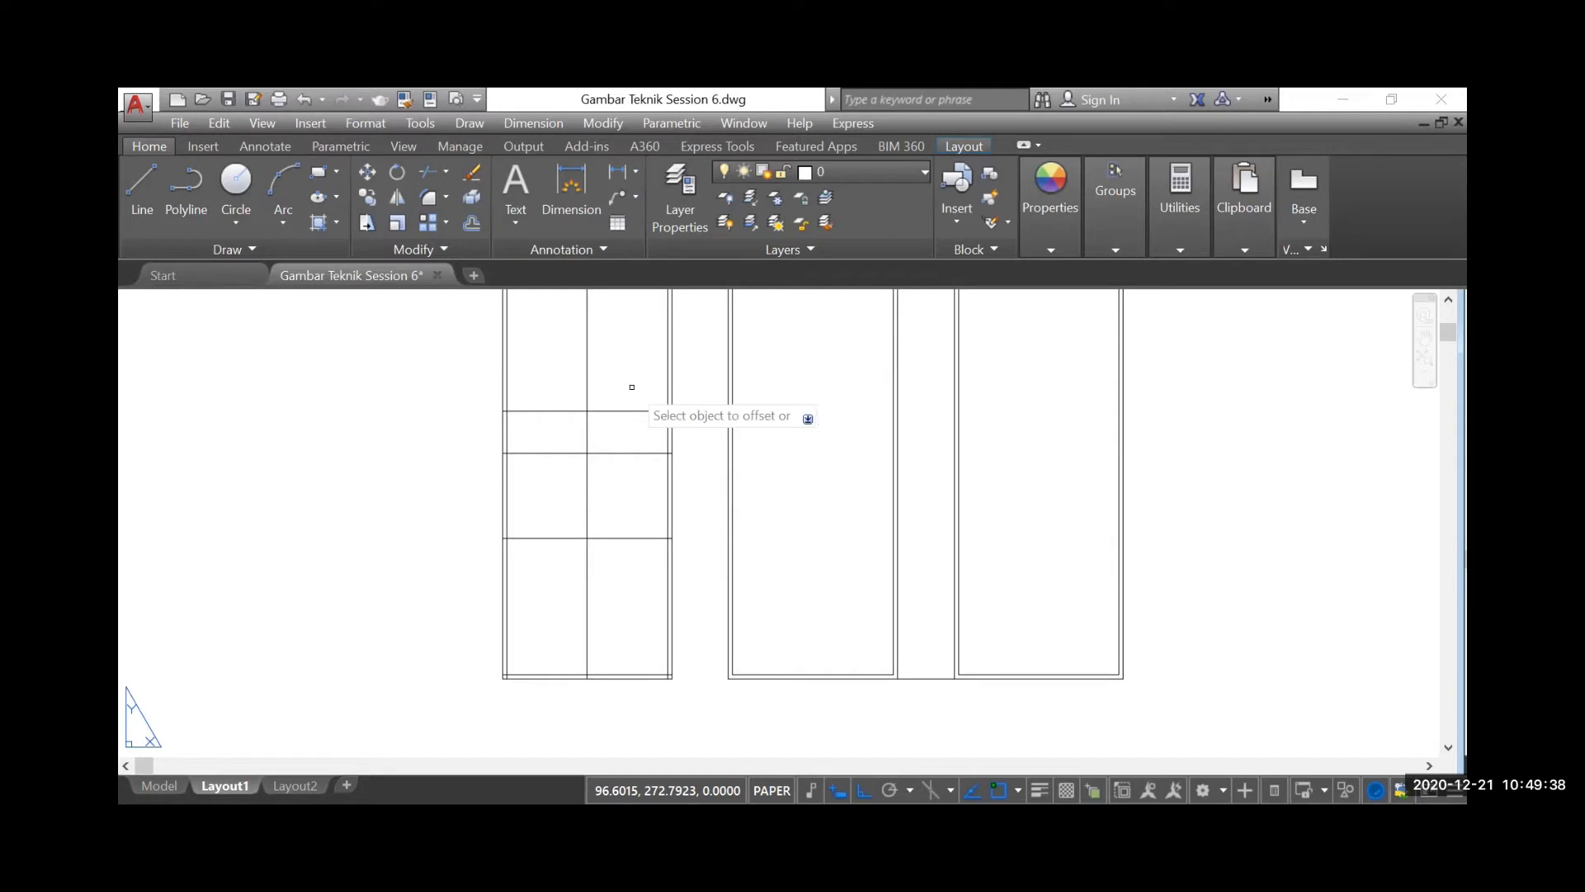
{"action": "left_click", "coordinate": [630, 411]}
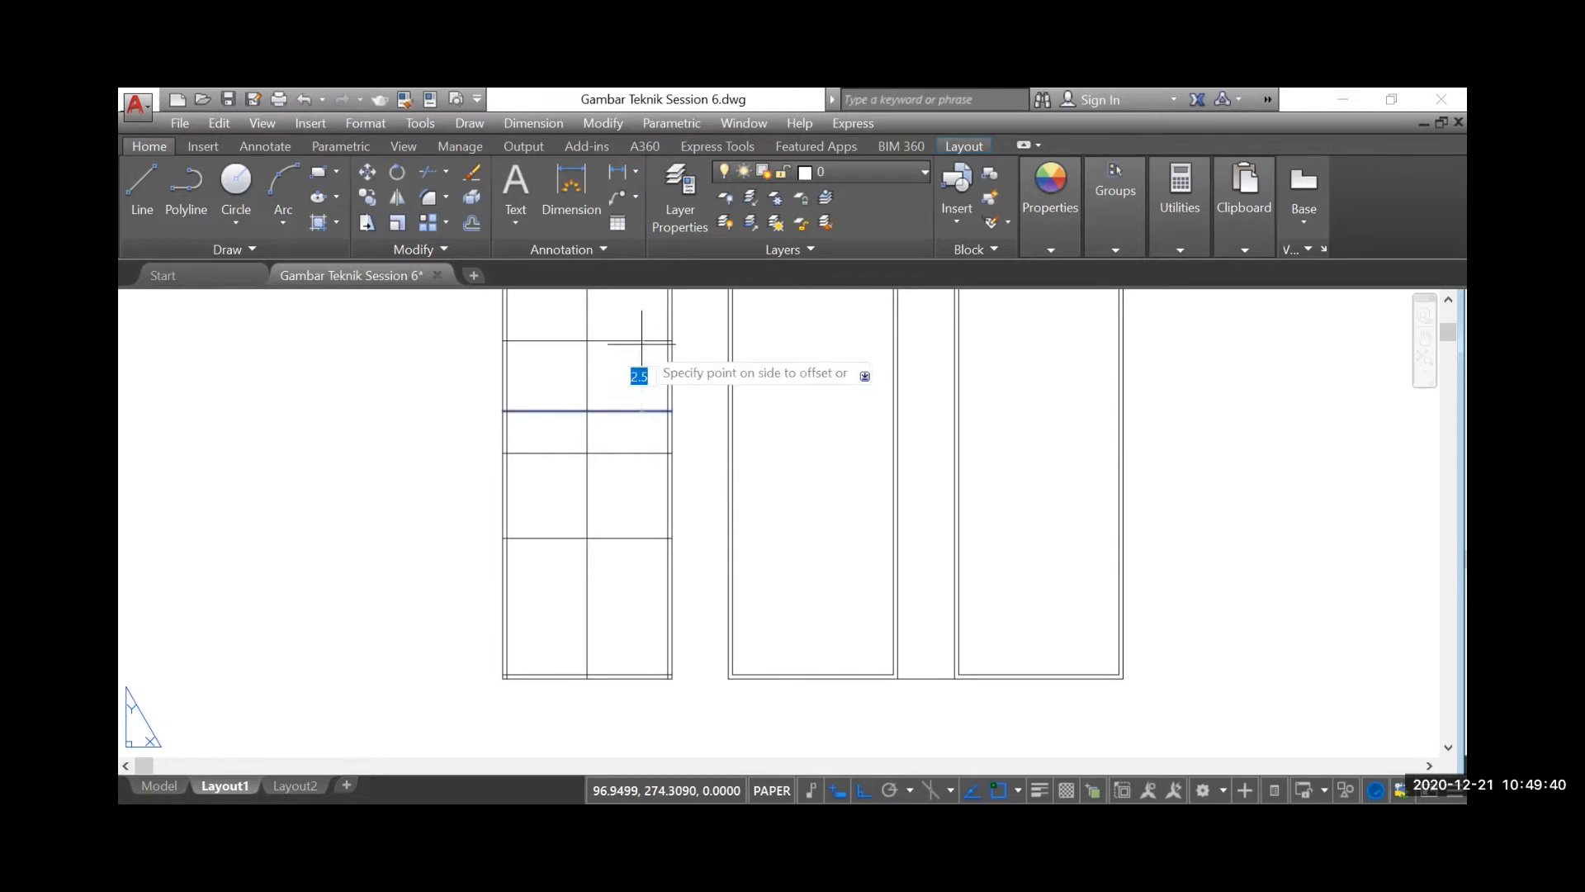
{"action": "left_click", "coordinate": [634, 312]}
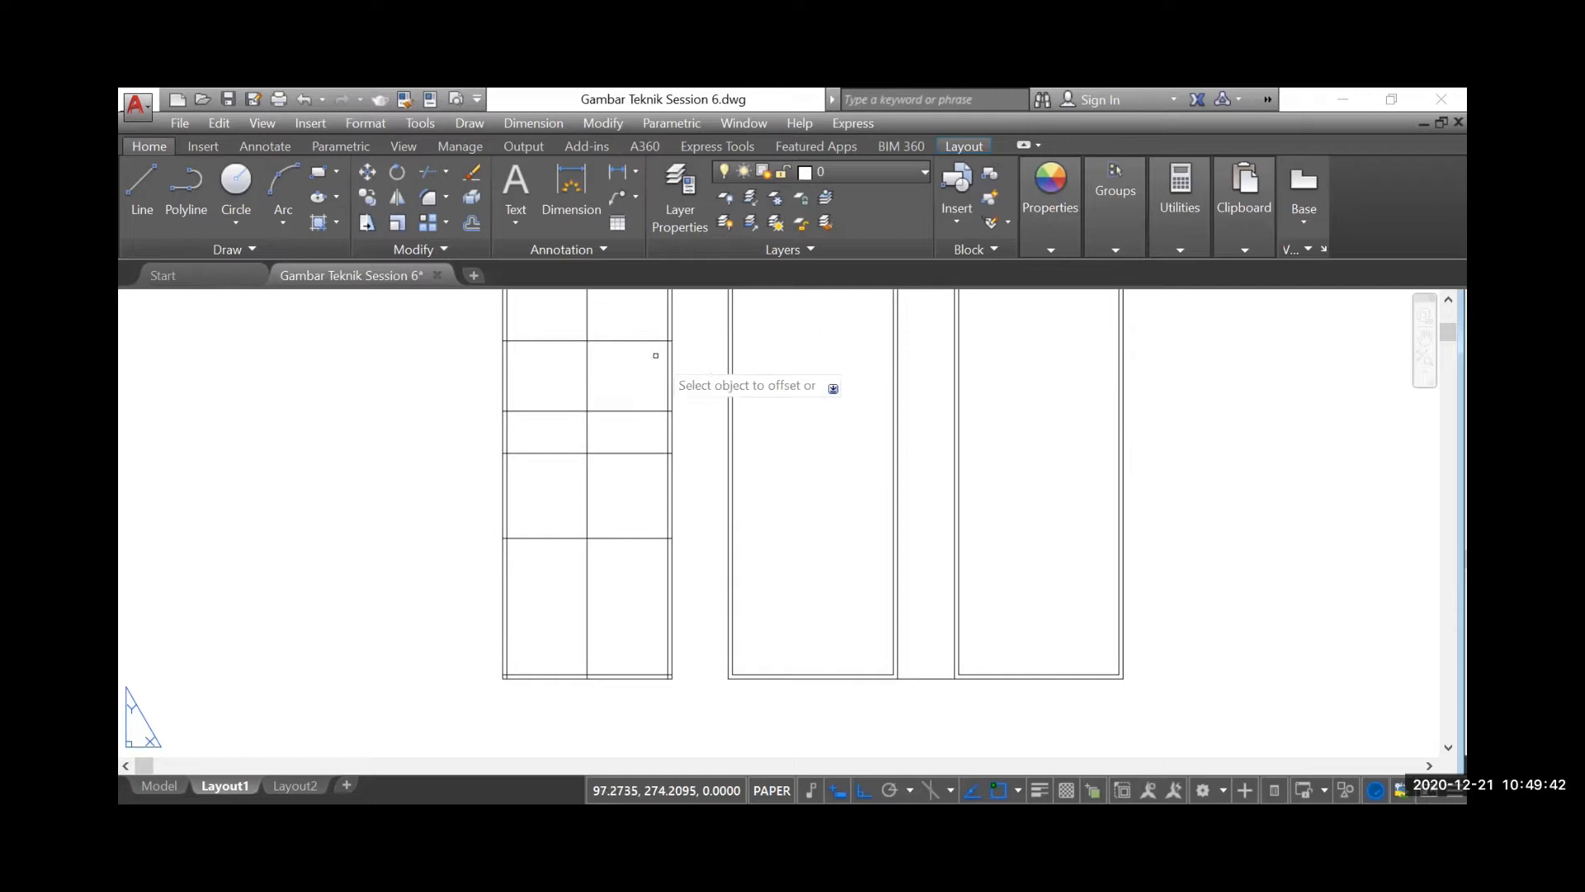
{"action": "key", "text": "Escape"}
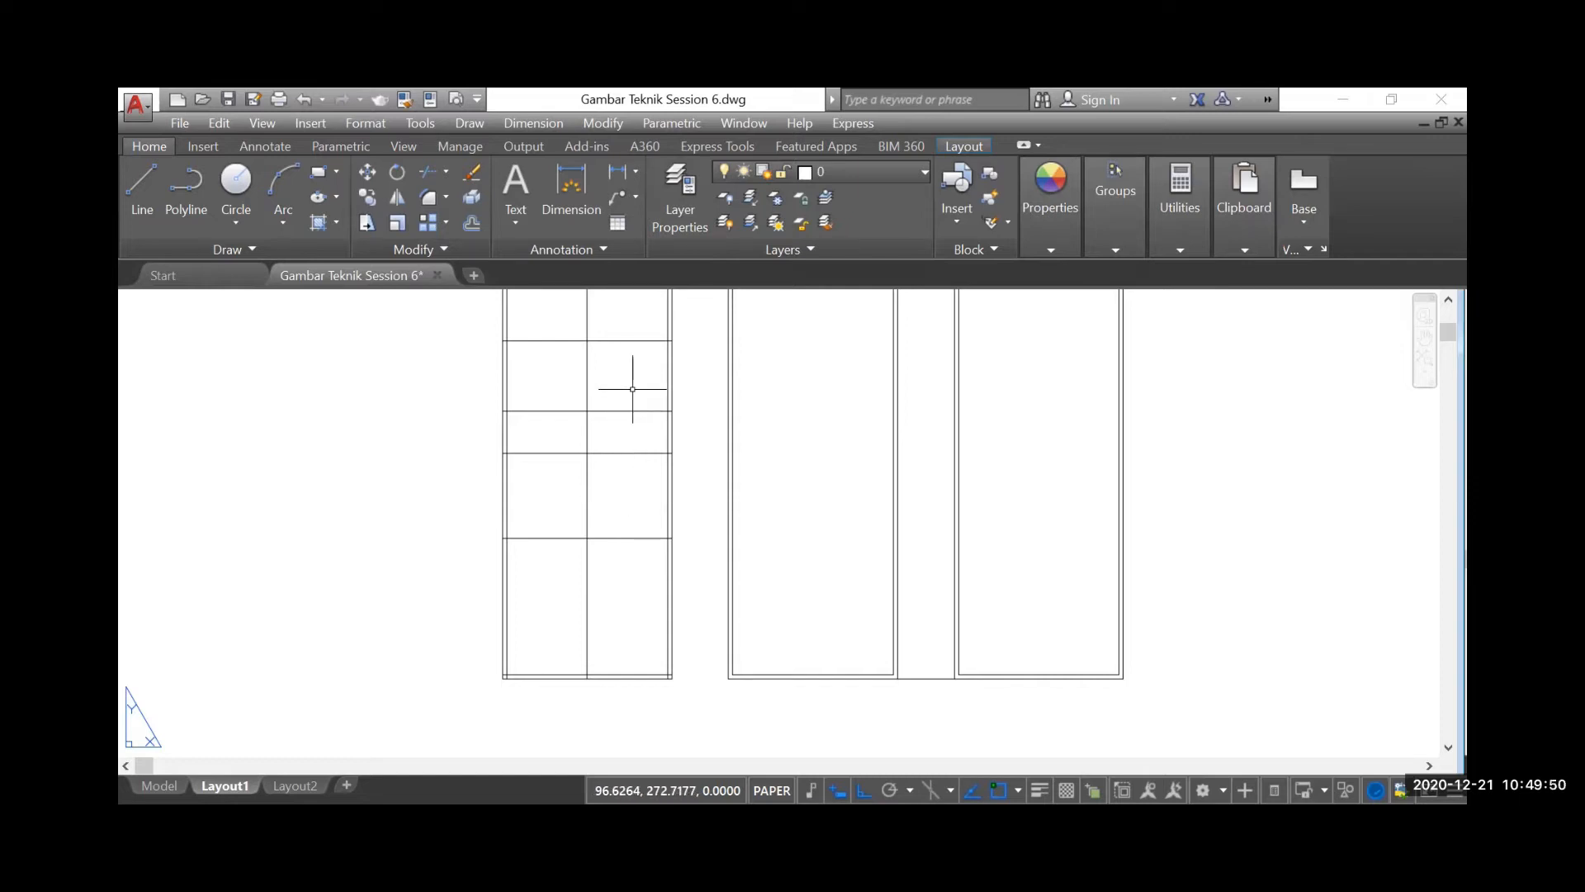
Examine the dimensions and wall layout around the WC and K. Utama in the house floor plan
{"action": "scroll", "coordinate": [407, 443], "scroll_direction": "down", "scroll_amount": 6}
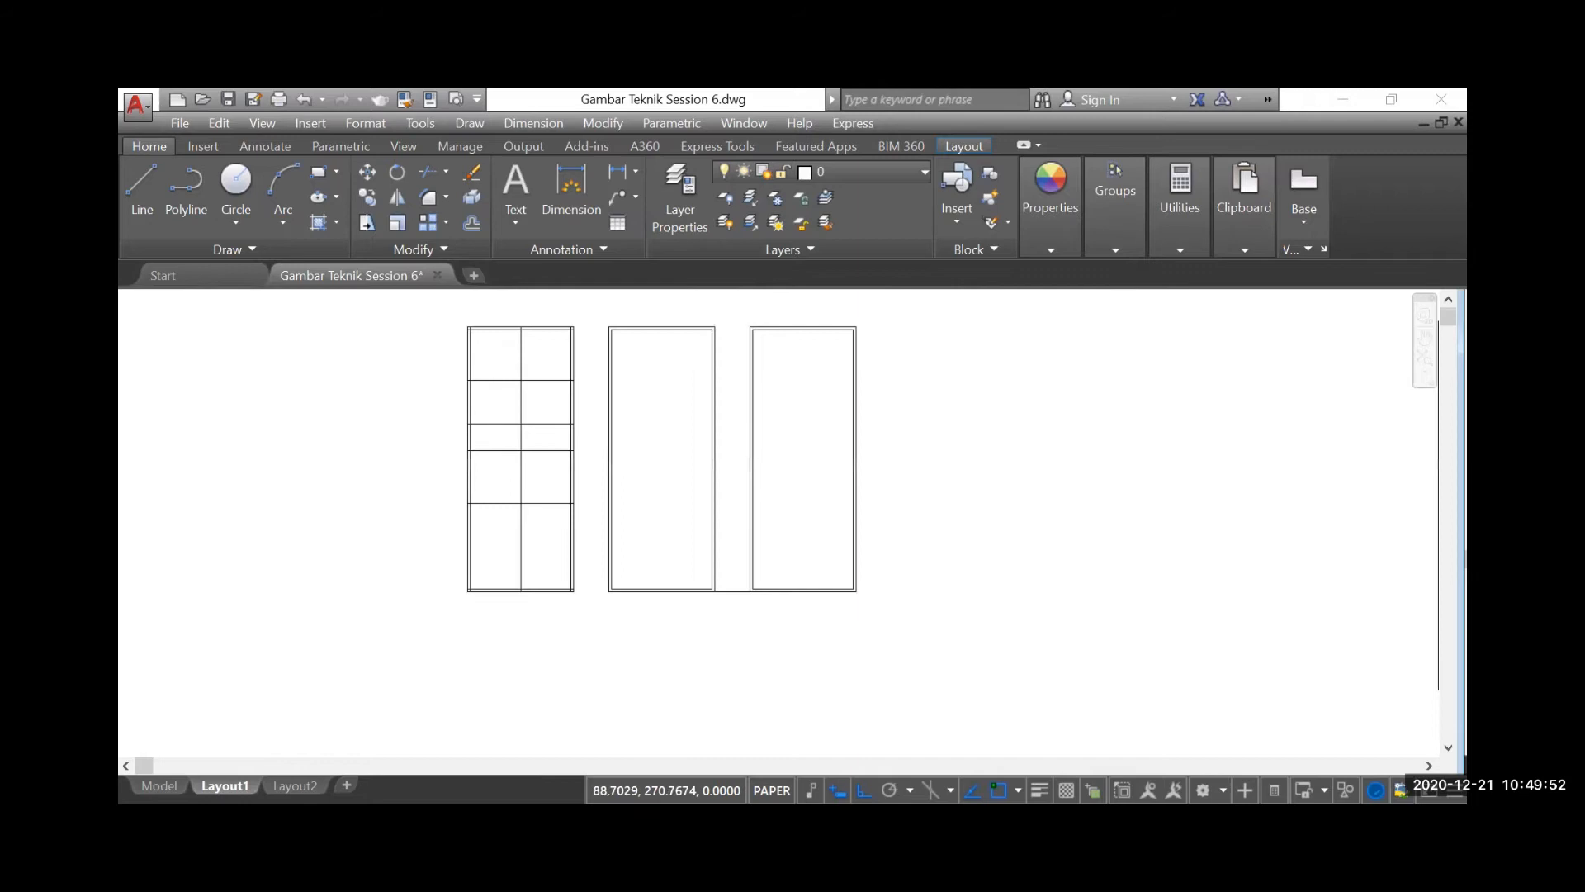
{"action": "scroll", "coordinate": [442, 464], "scroll_direction": "down", "scroll_amount": 4}
{"action": "scroll", "coordinate": [931, 611], "scroll_direction": "up", "scroll_amount": 8}
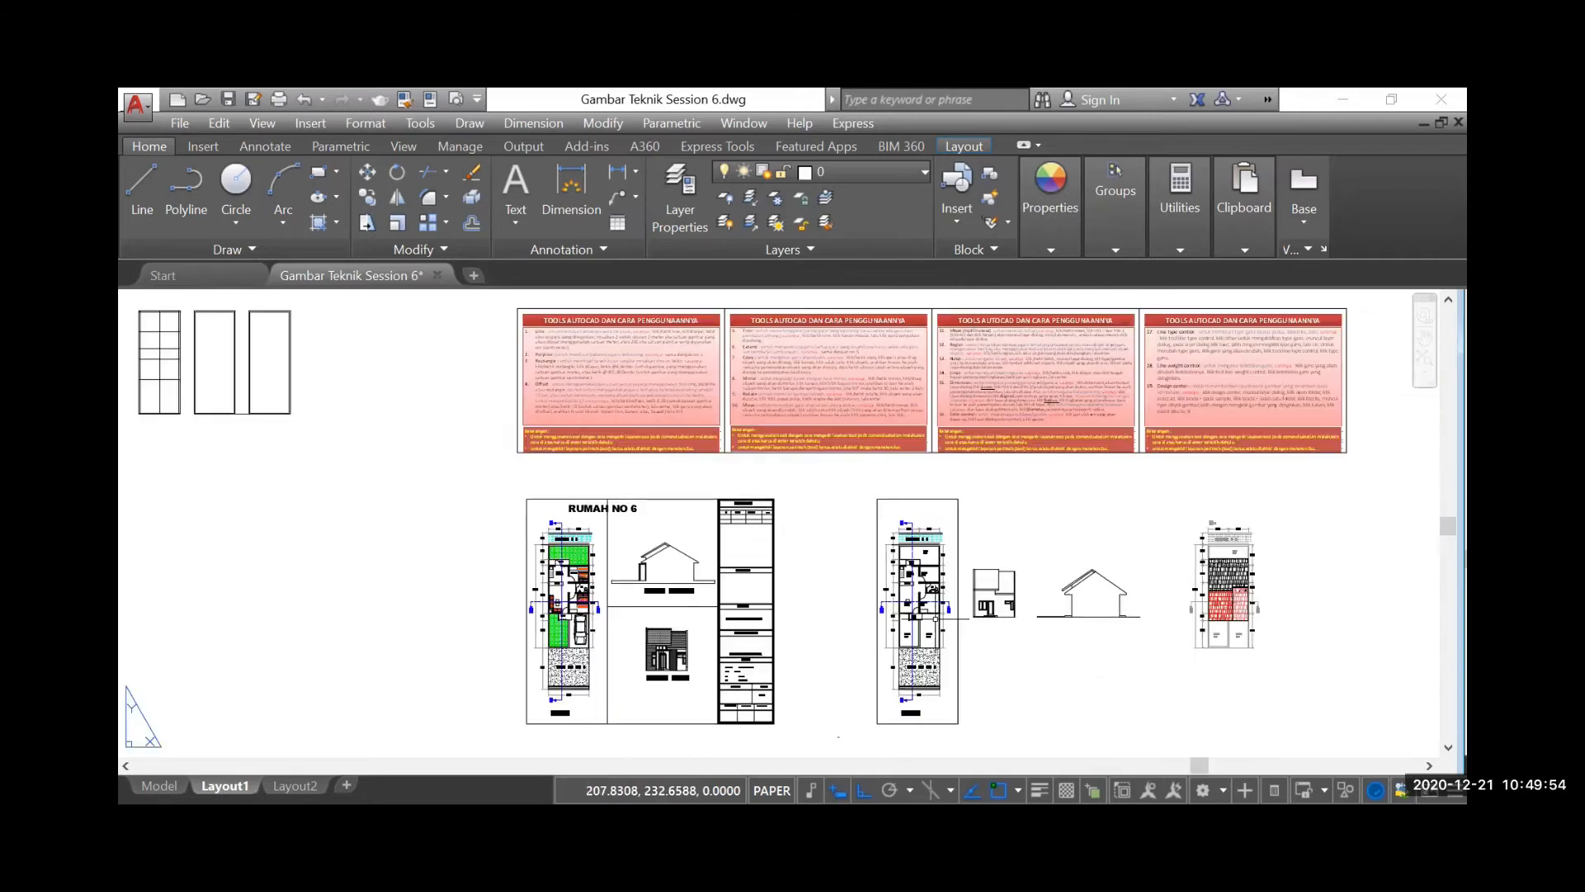
{"action": "scroll", "coordinate": [940, 607], "scroll_direction": "up", "scroll_amount": 4}
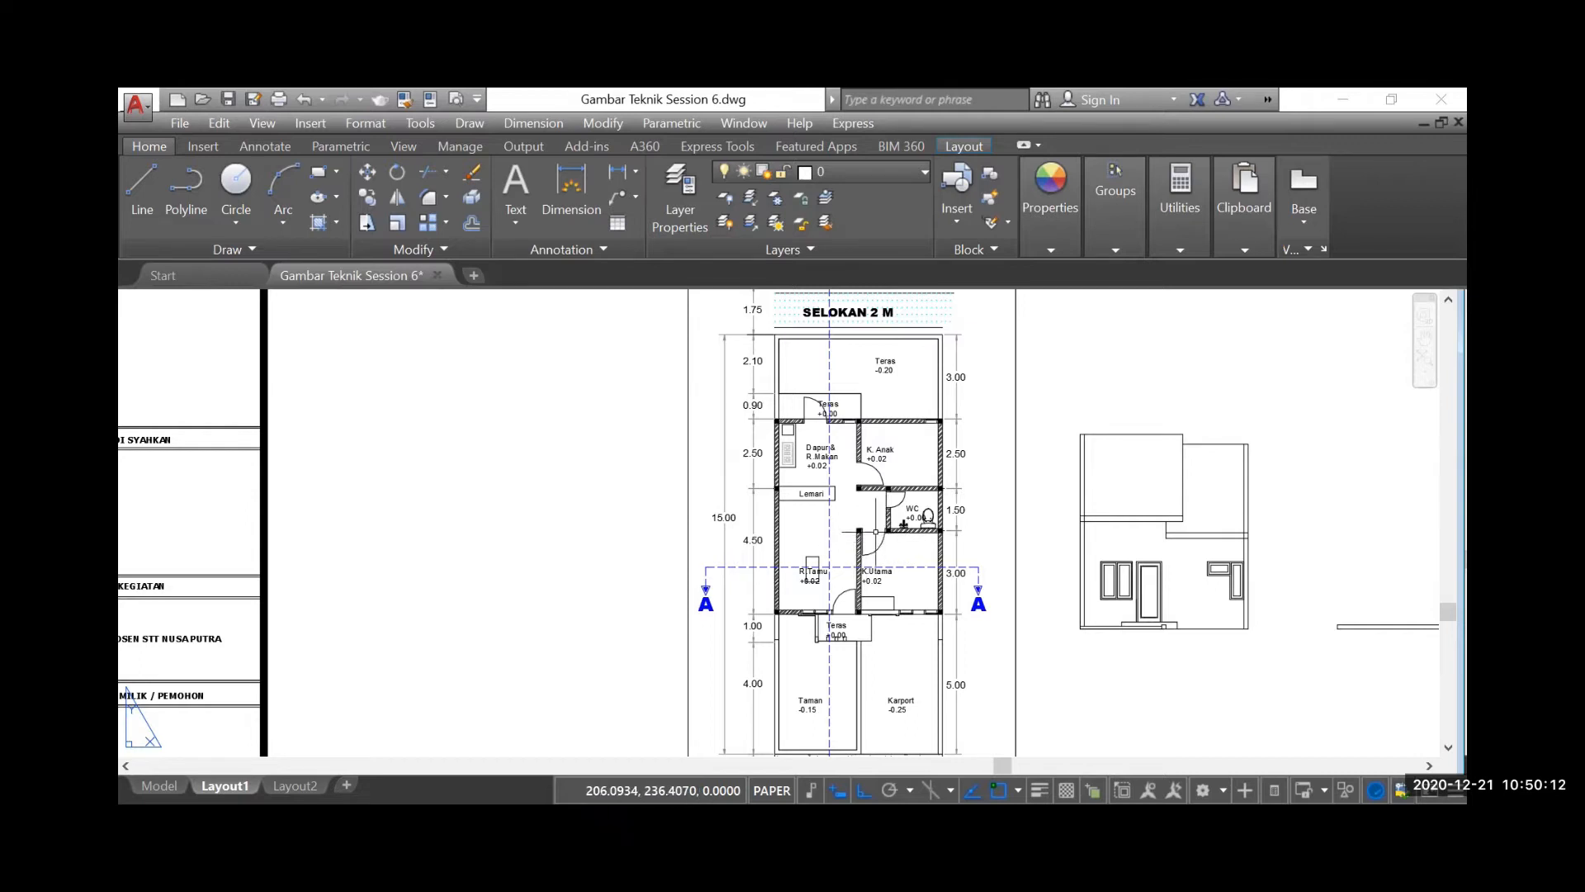
{"action": "scroll", "coordinate": [867, 531], "scroll_direction": "up", "scroll_amount": 4}
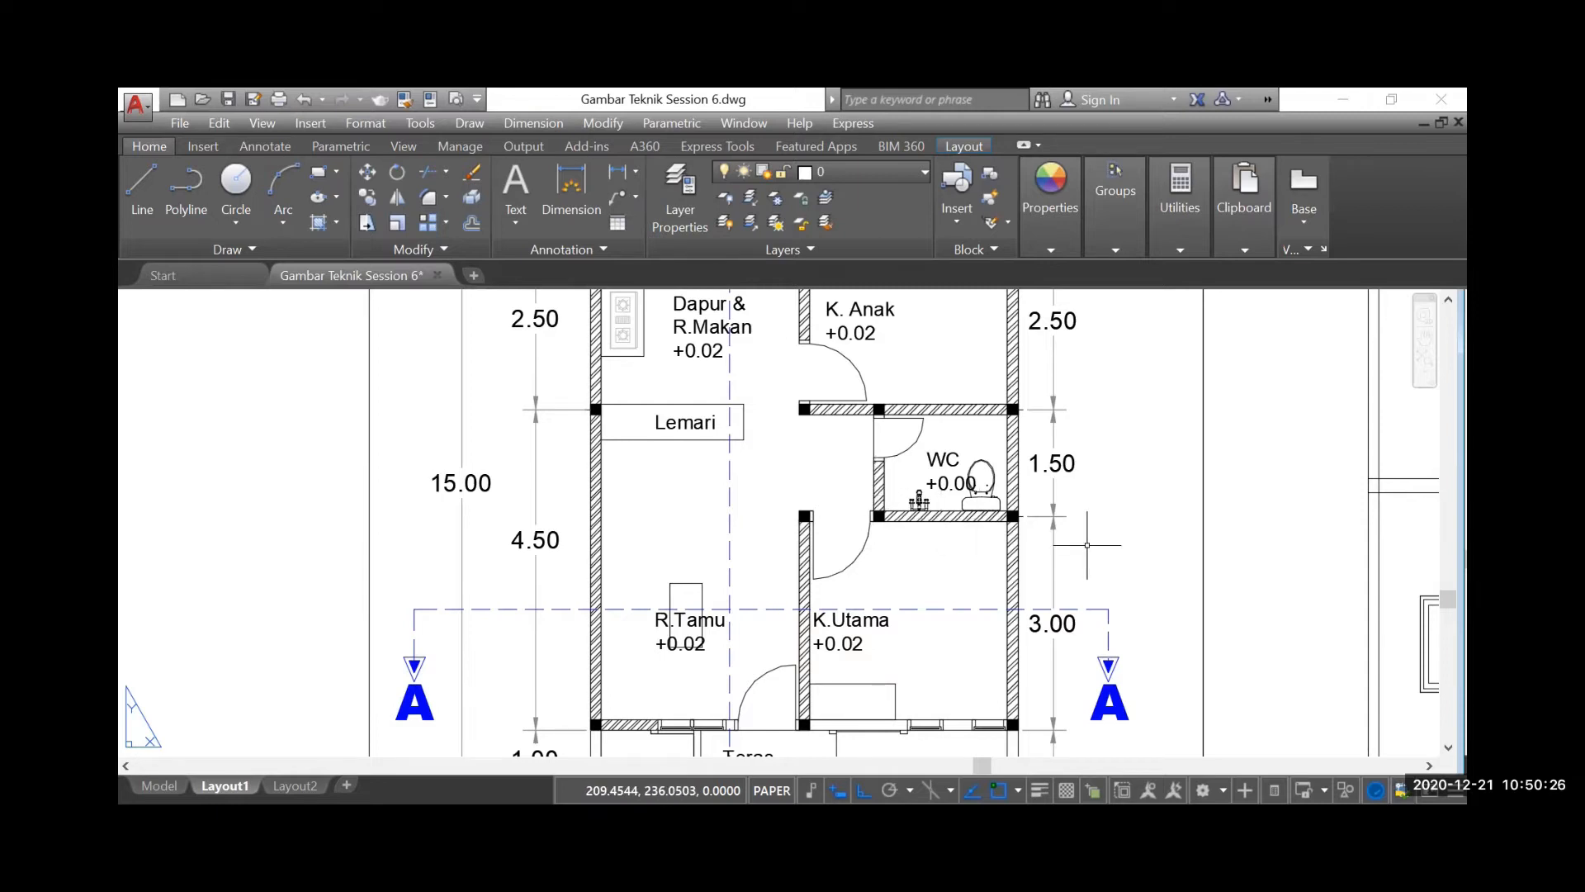
{"action": "scroll", "coordinate": [1073, 538], "scroll_direction": "down", "scroll_amount": 5}
{"action": "scroll", "coordinate": [1048, 578], "scroll_direction": "down", "scroll_amount": 3}
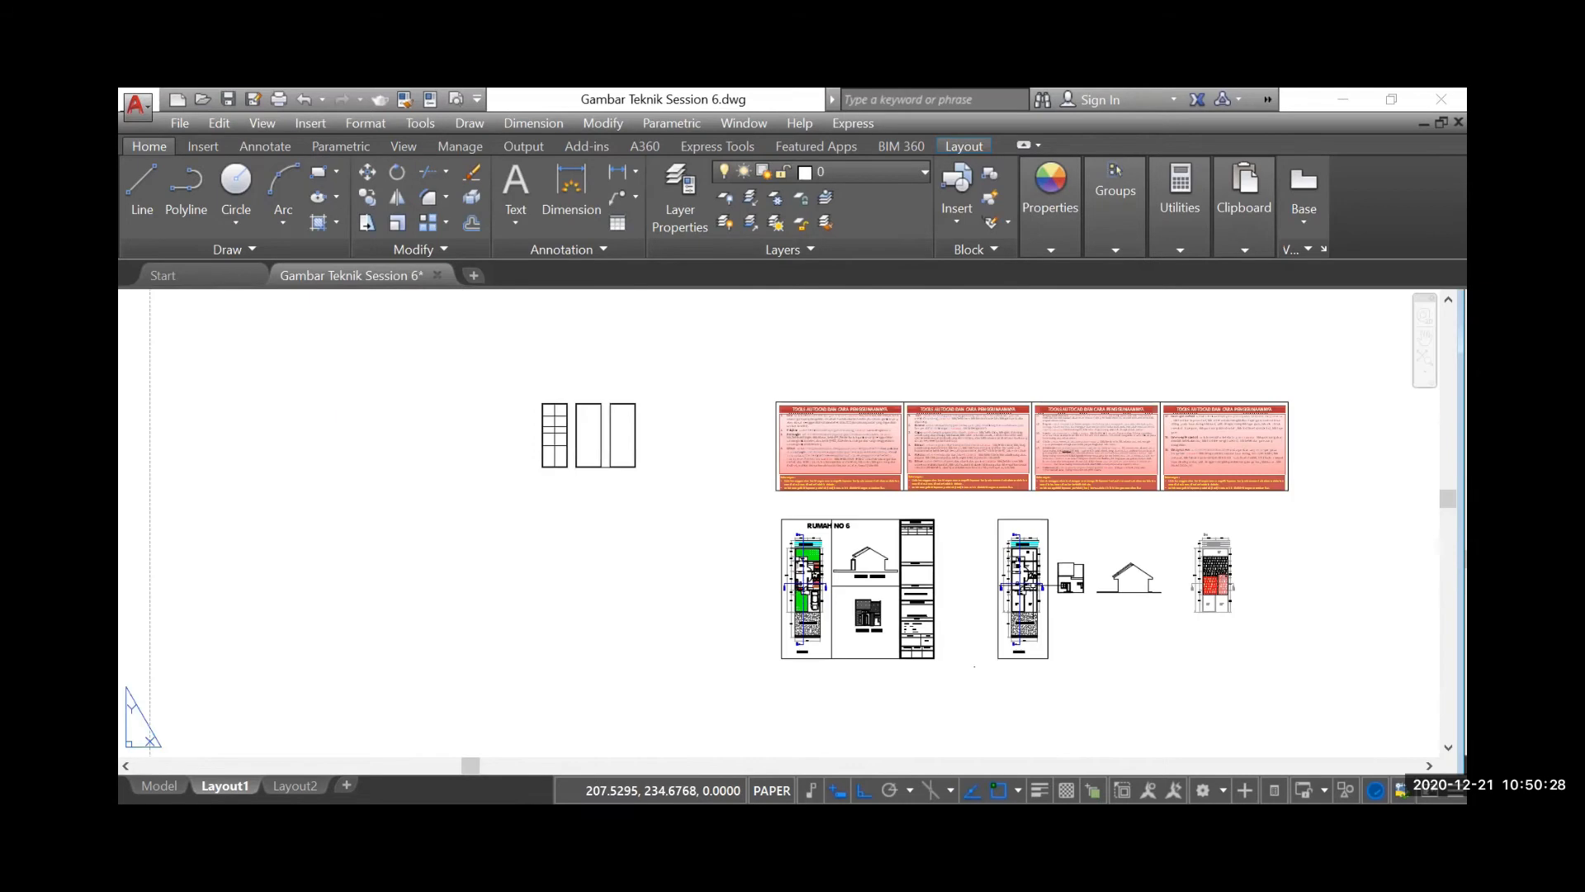
{"action": "scroll", "coordinate": [552, 439], "scroll_direction": "up", "scroll_amount": 6}
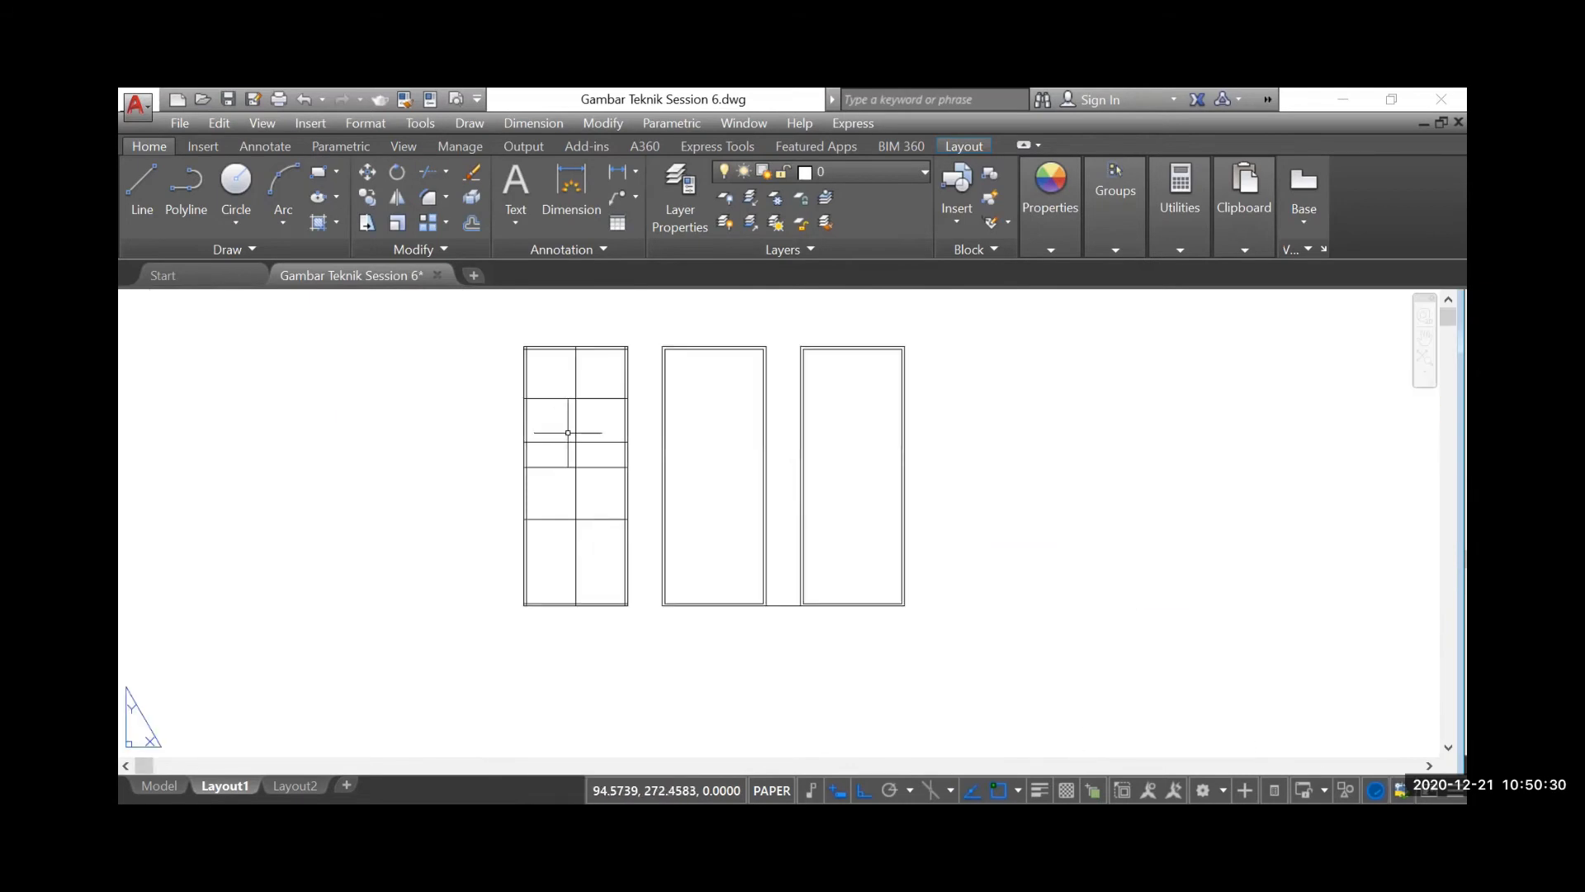
Offset the central vertical partition line of the line rectangle 1.05 to the right
{"action": "left_click", "coordinate": [472, 223]}
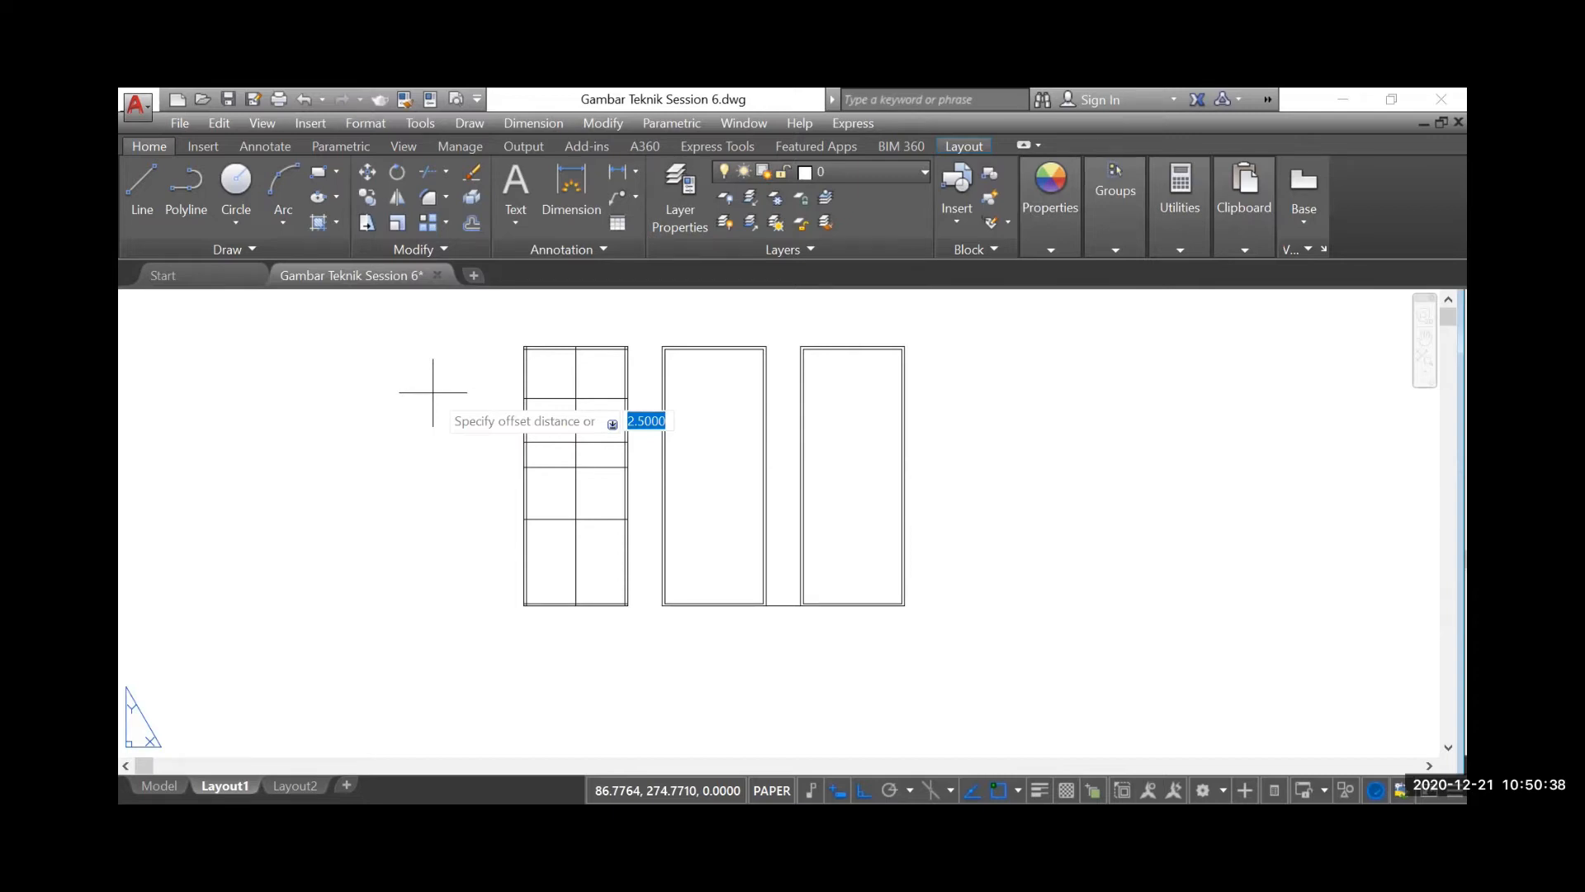
{"action": "type", "text": "1.05"}
{"action": "key", "text": "Return"}
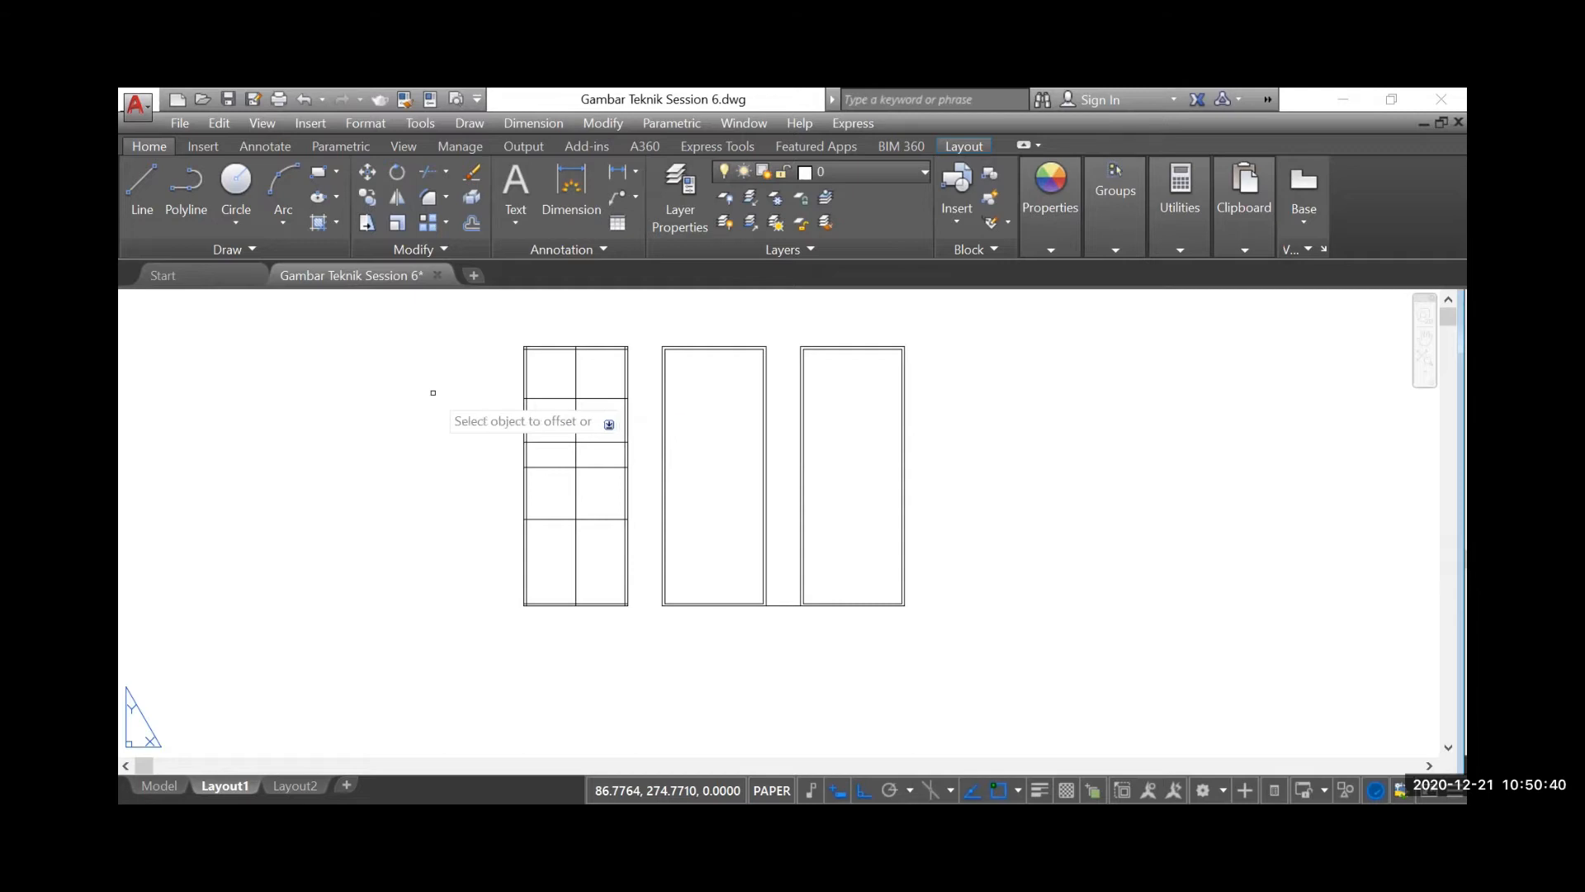
{"action": "left_click", "coordinate": [576, 507]}
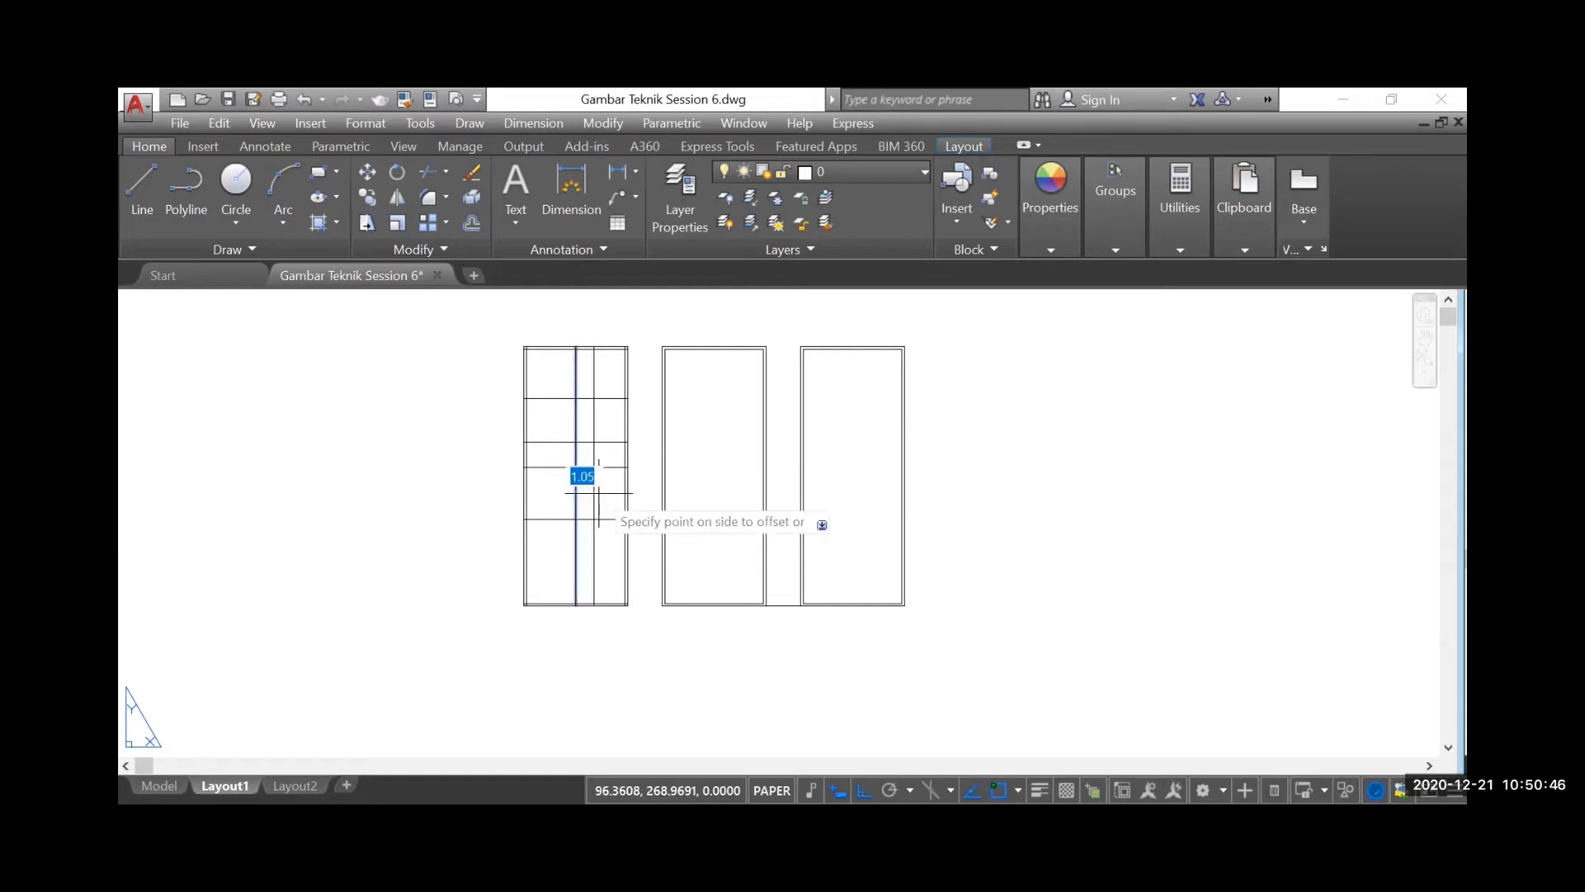
{"action": "left_click", "coordinate": [609, 481]}
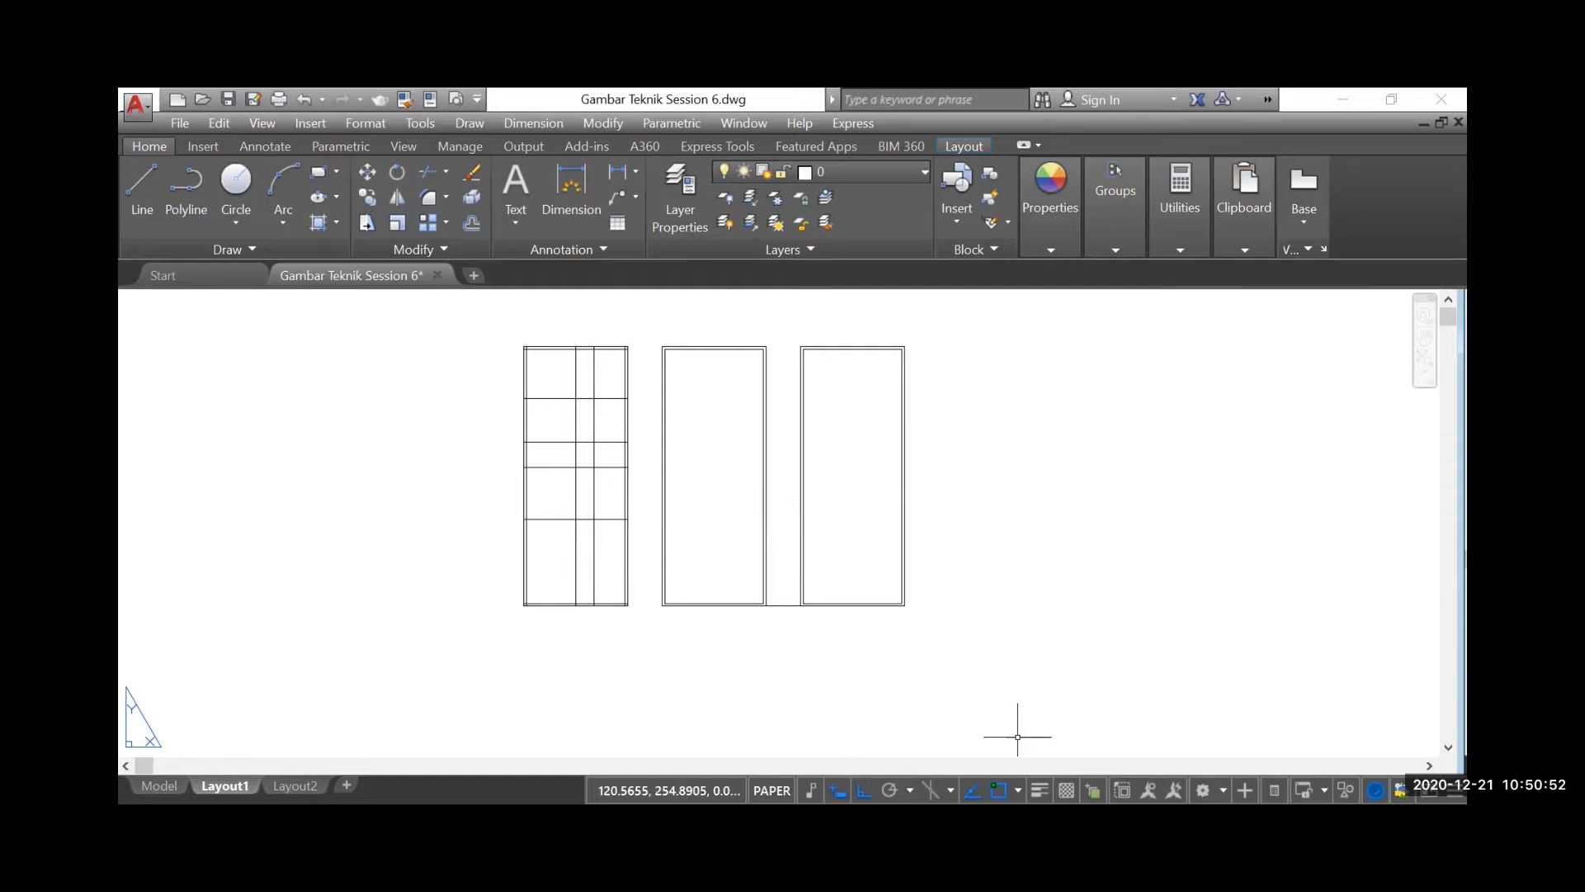
Read the usage notes for the Trim tool on the tool instruction sheets
{"action": "scroll", "coordinate": [702, 553], "scroll_direction": "down", "scroll_amount": 4}
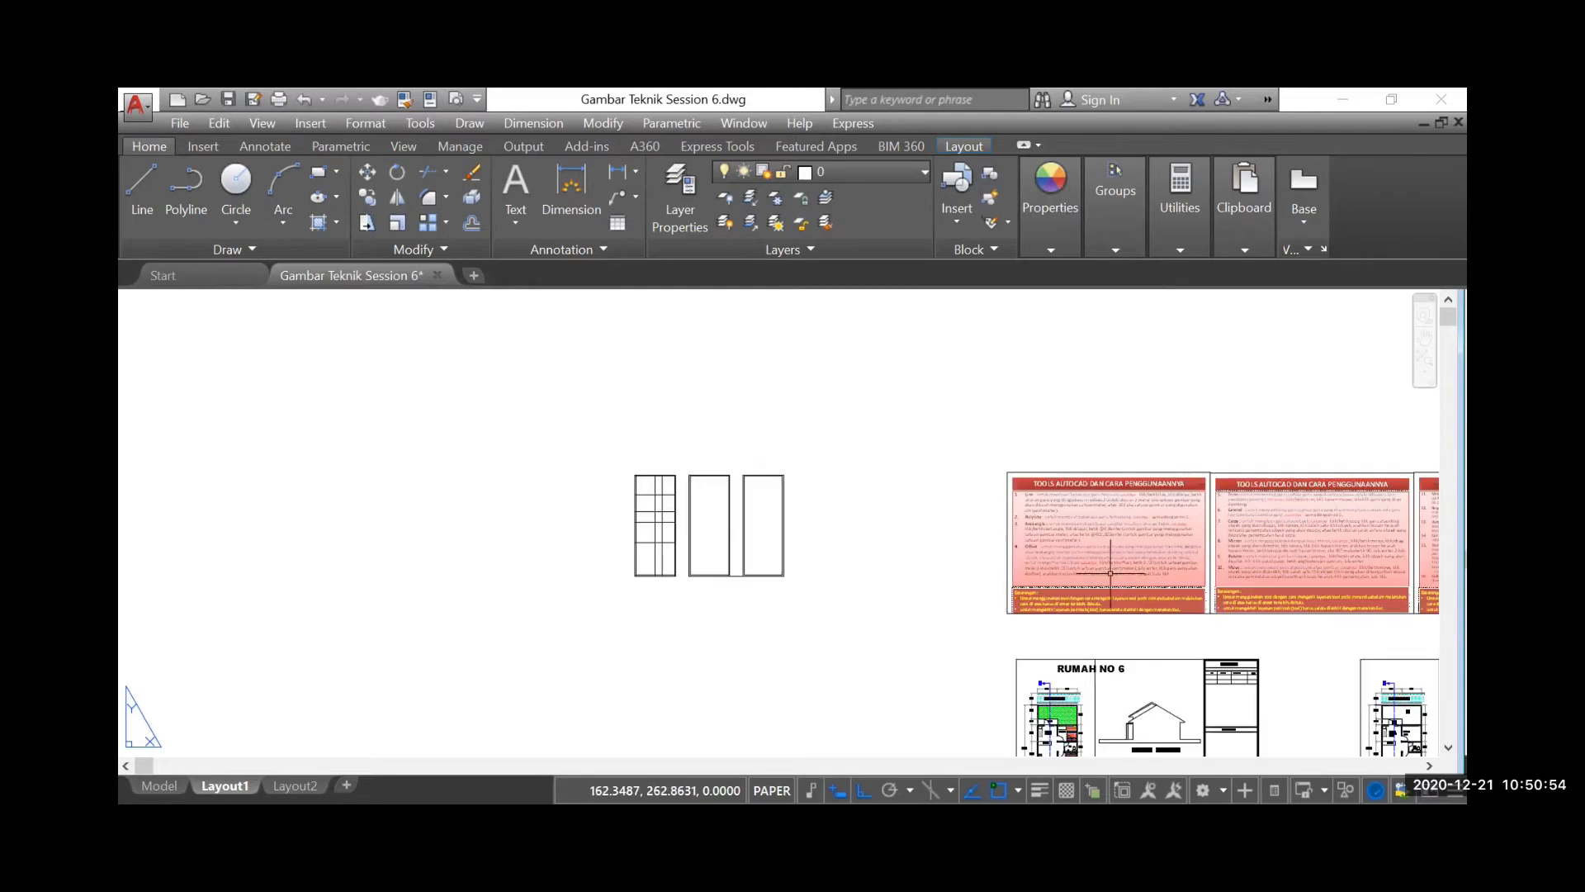
{"action": "scroll", "coordinate": [946, 589], "scroll_direction": "up", "scroll_amount": 8}
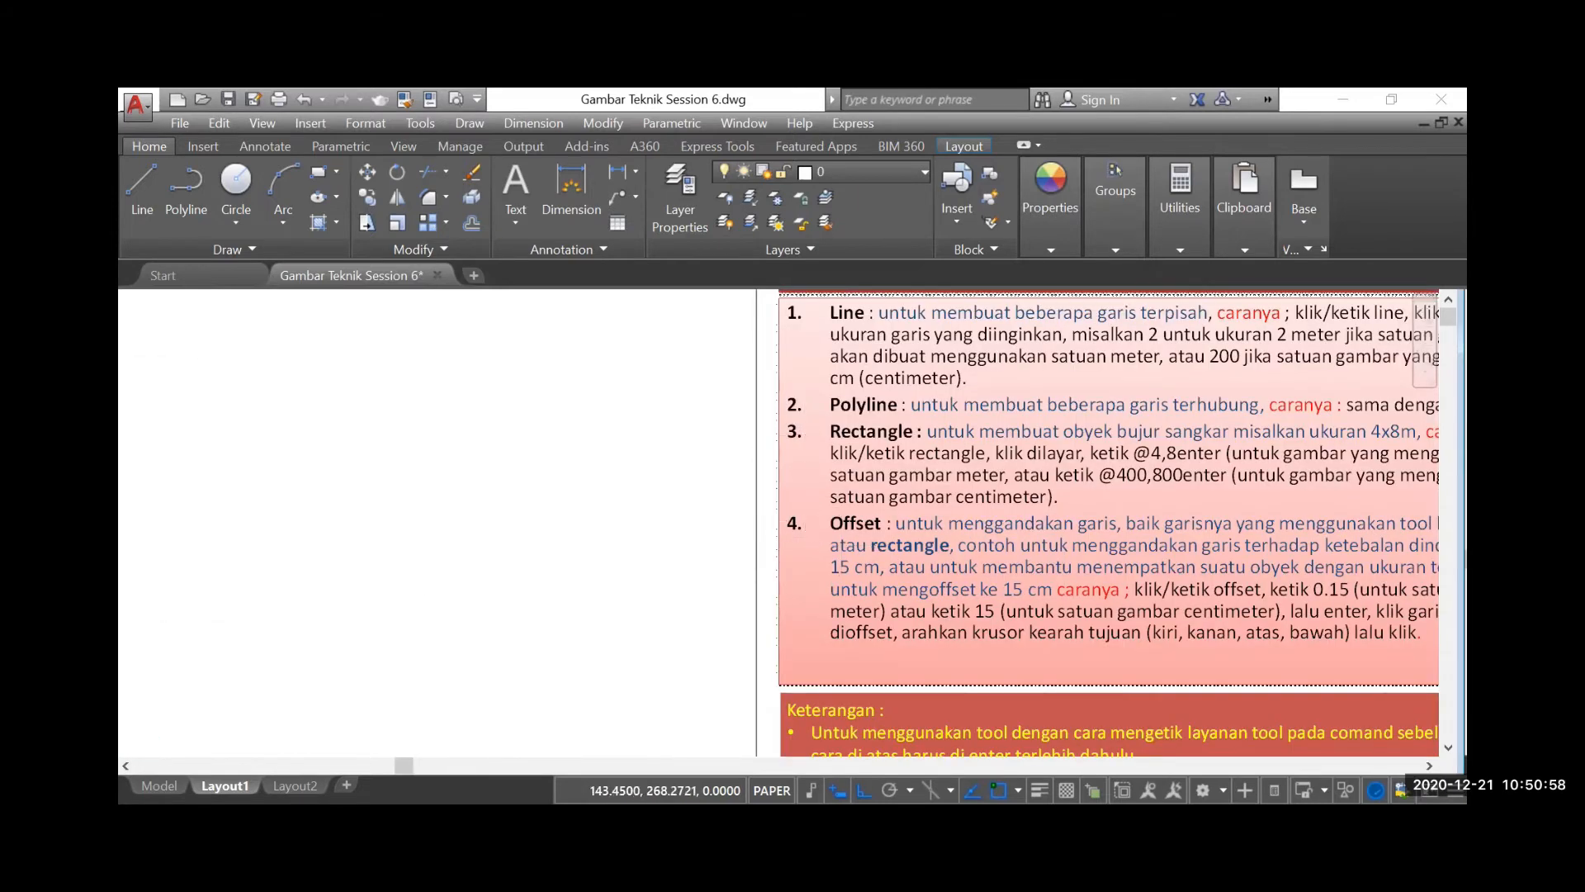
{"action": "scroll", "coordinate": [815, 507], "scroll_direction": "down", "scroll_amount": 3}
{"action": "scroll", "coordinate": [1177, 426], "scroll_direction": "up", "scroll_amount": 4}
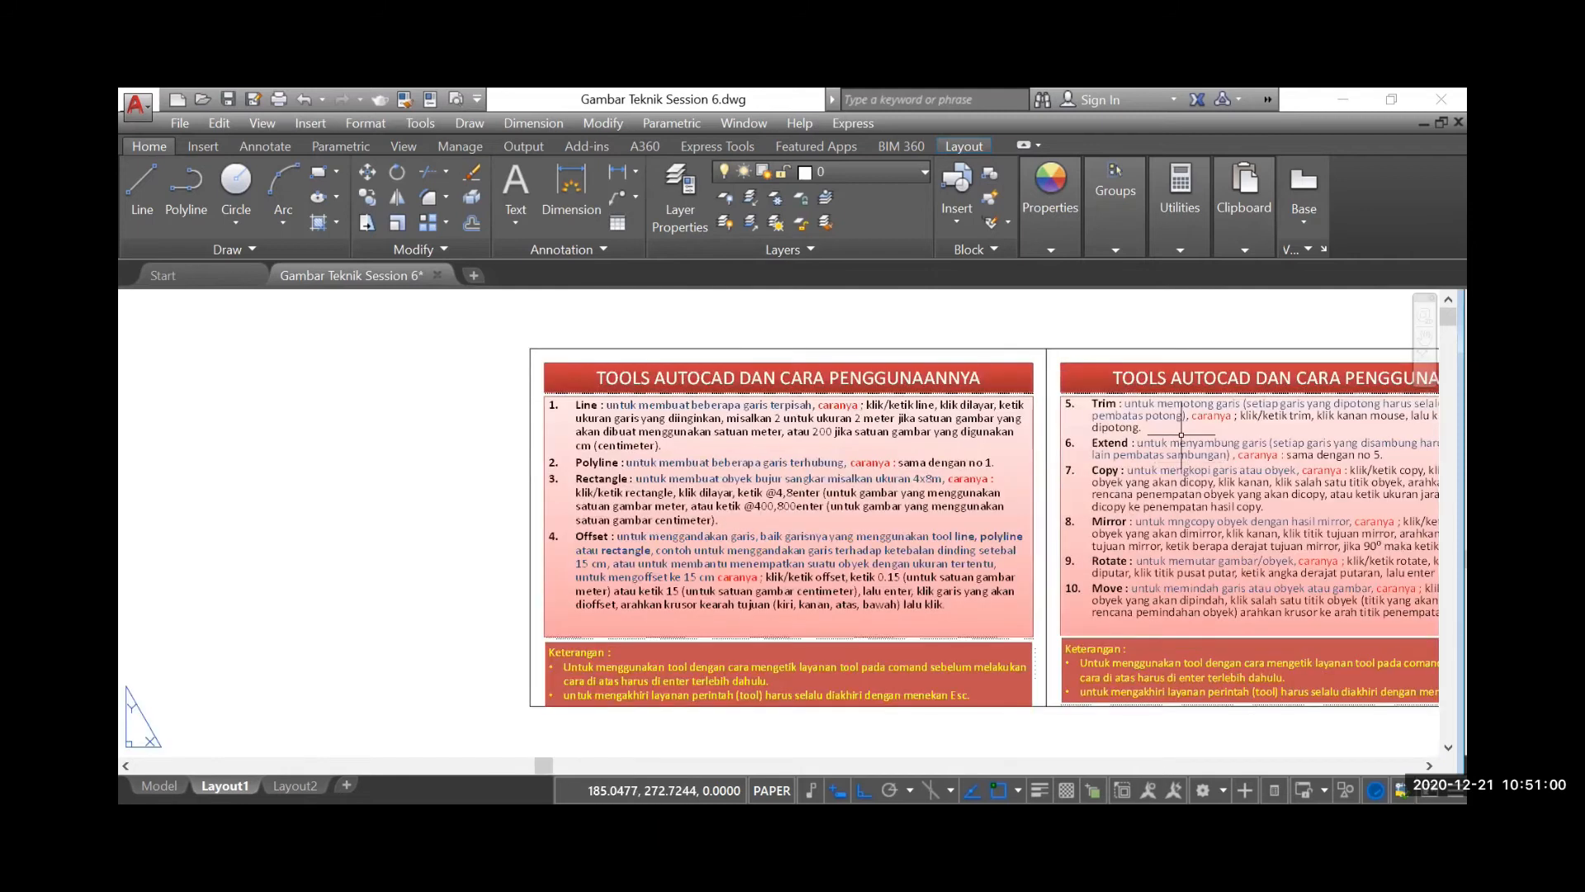
{"action": "scroll", "coordinate": [1201, 439], "scroll_direction": "down", "scroll_amount": 6}
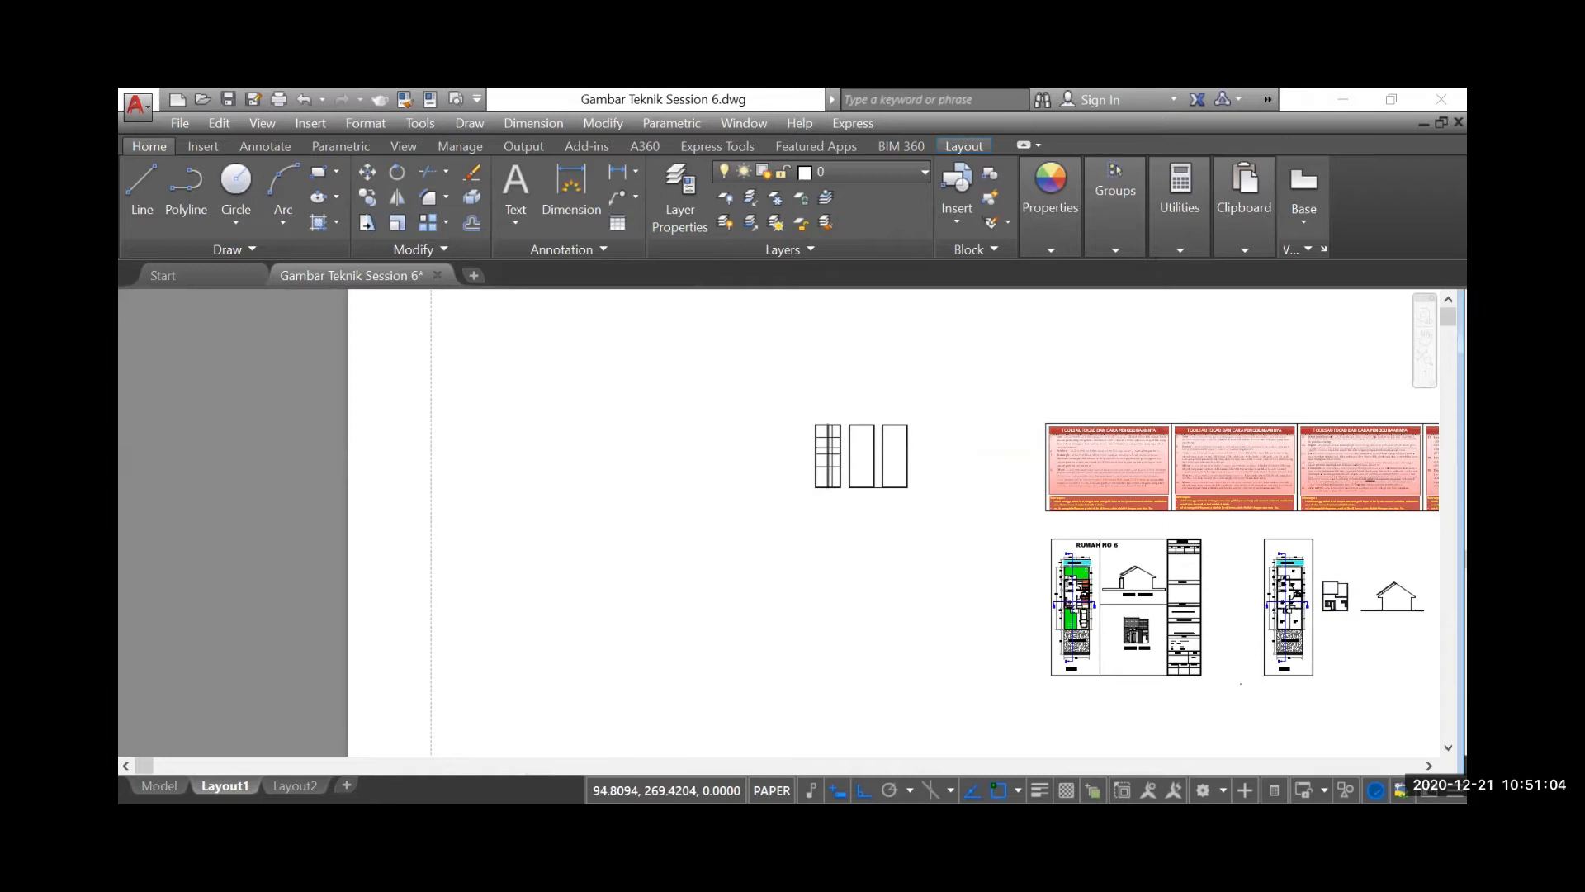
{"action": "scroll", "coordinate": [832, 452], "scroll_direction": "up", "scroll_amount": 6}
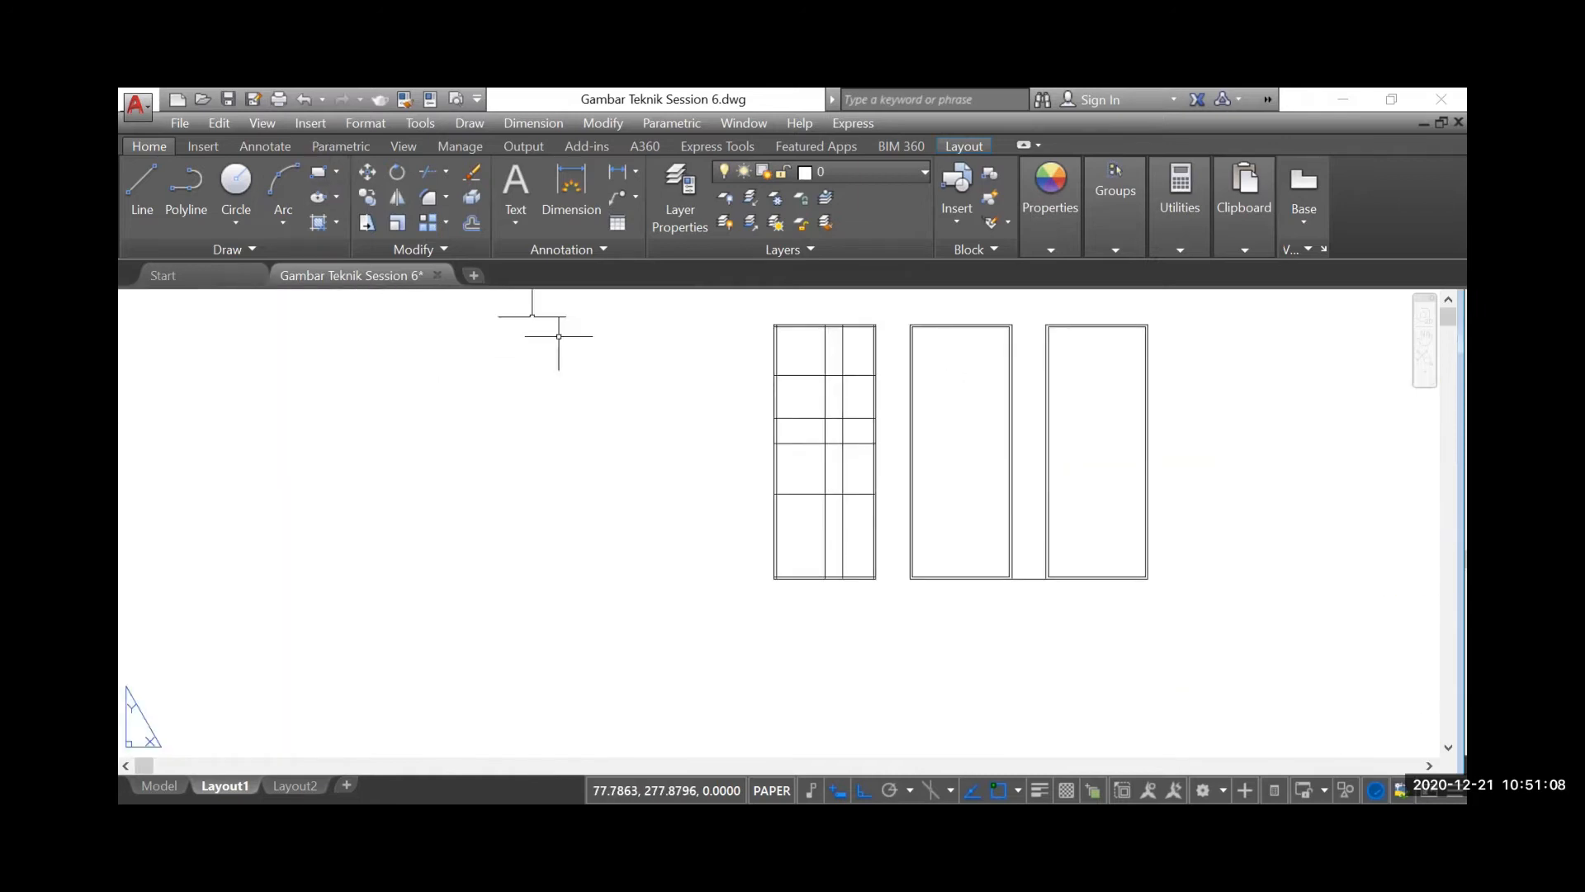
Trim the 1.05 offset vertical line out of the rows directly above and below the narrow WC row
{"action": "left_click", "coordinate": [430, 170]}
{"action": "key", "text": "Return"}
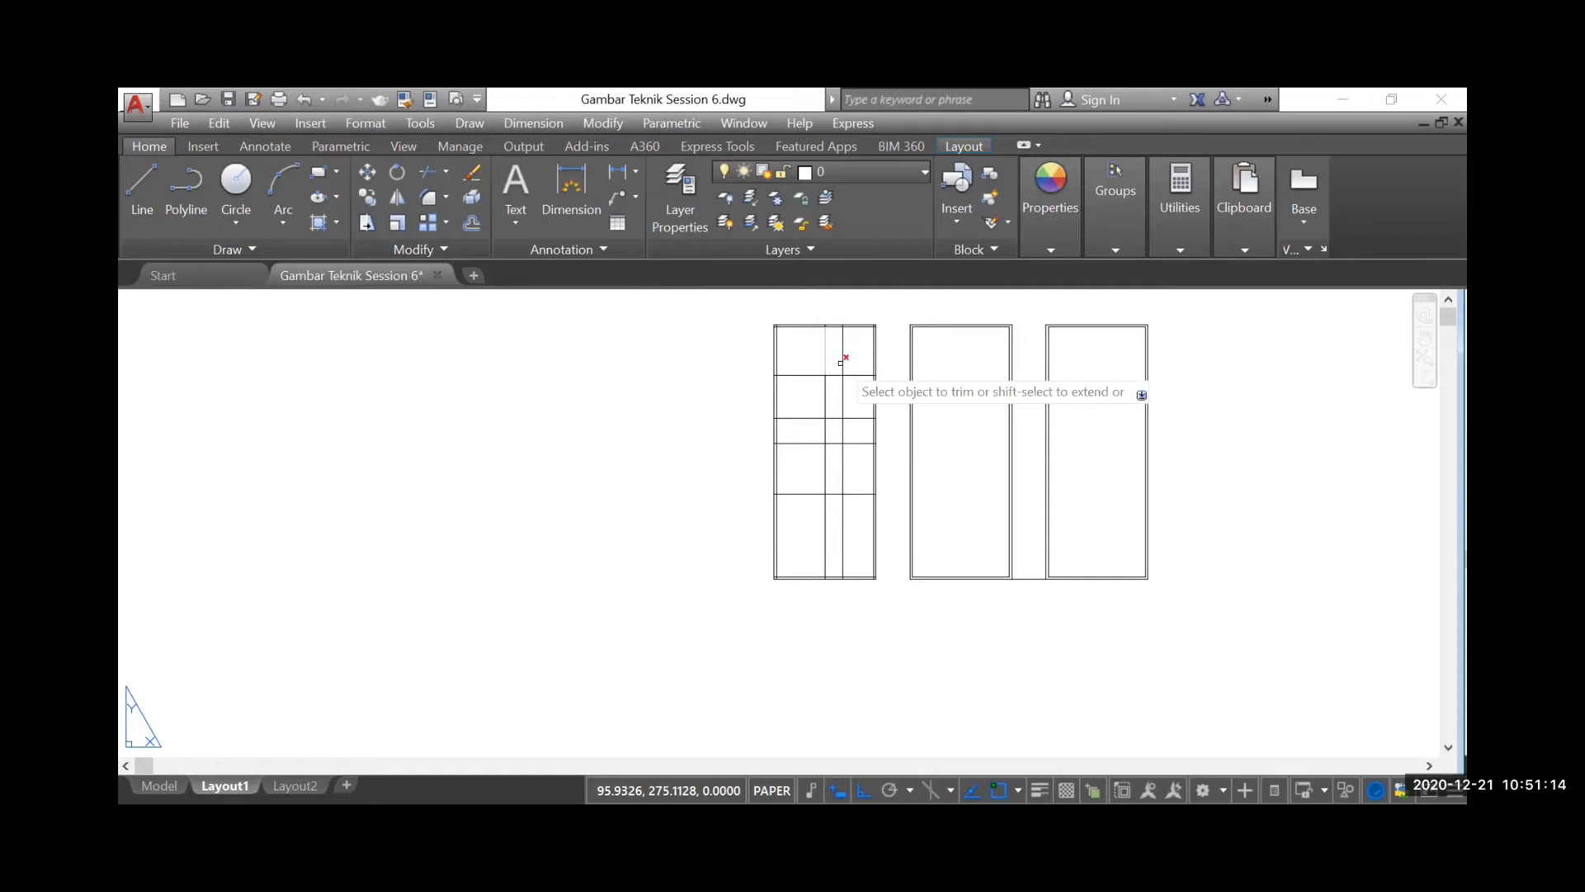
{"action": "scroll", "coordinate": [877, 364], "scroll_direction": "up", "scroll_amount": 3}
{"action": "scroll", "coordinate": [817, 371], "scroll_direction": "down", "scroll_amount": 3}
{"action": "scroll", "coordinate": [808, 375], "scroll_direction": "up", "scroll_amount": 3}
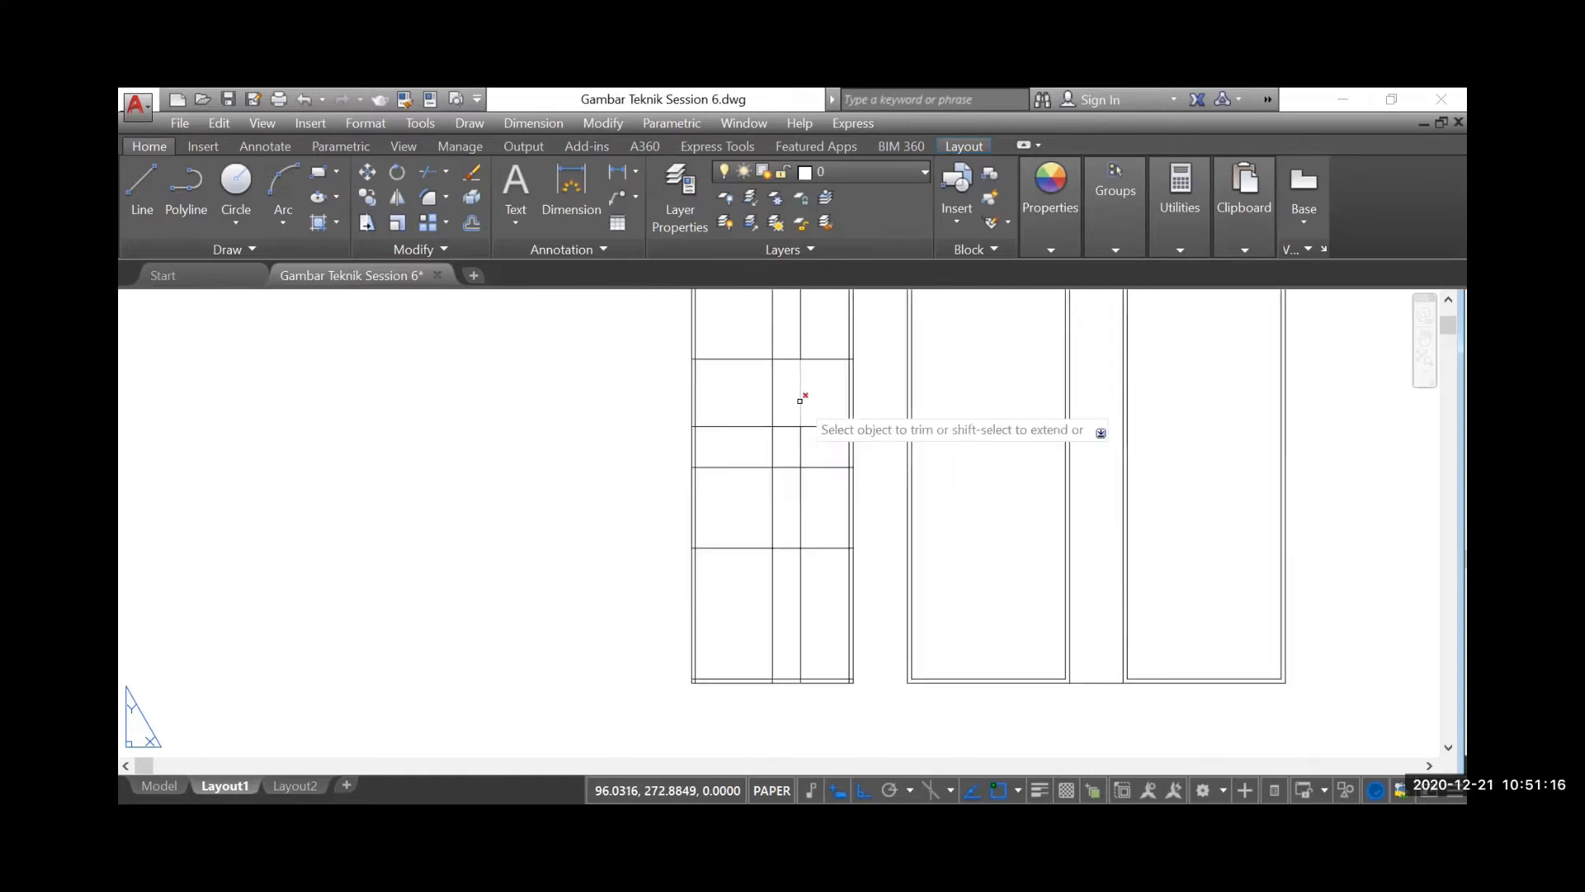
{"action": "left_click", "coordinate": [801, 407]}
{"action": "left_click", "coordinate": [795, 409]}
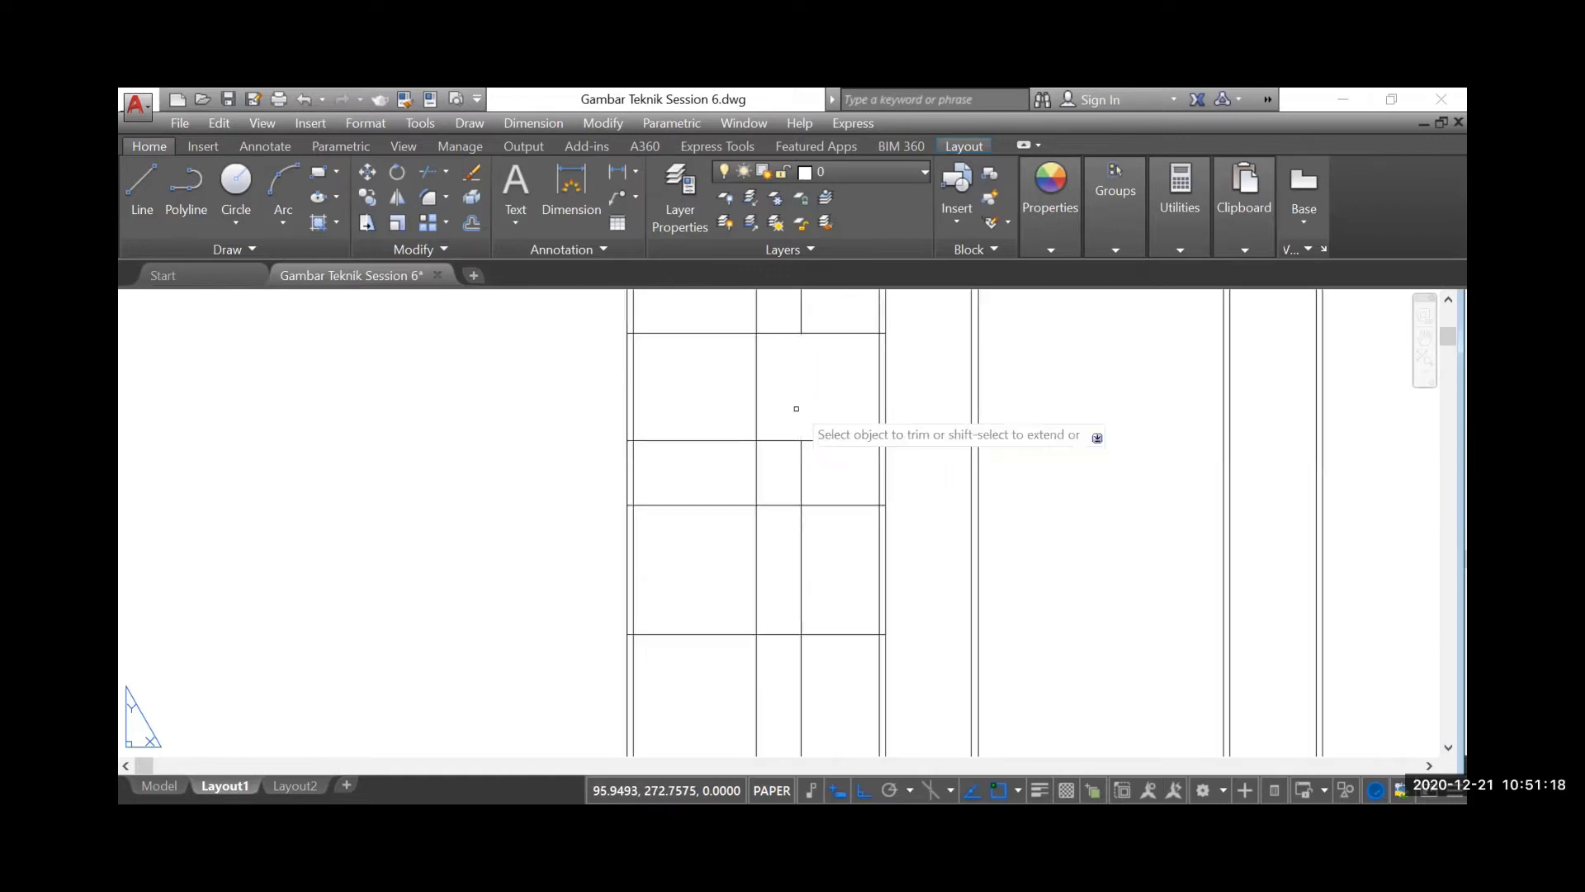
{"action": "left_click", "coordinate": [815, 537]}
{"action": "left_click", "coordinate": [783, 551]}
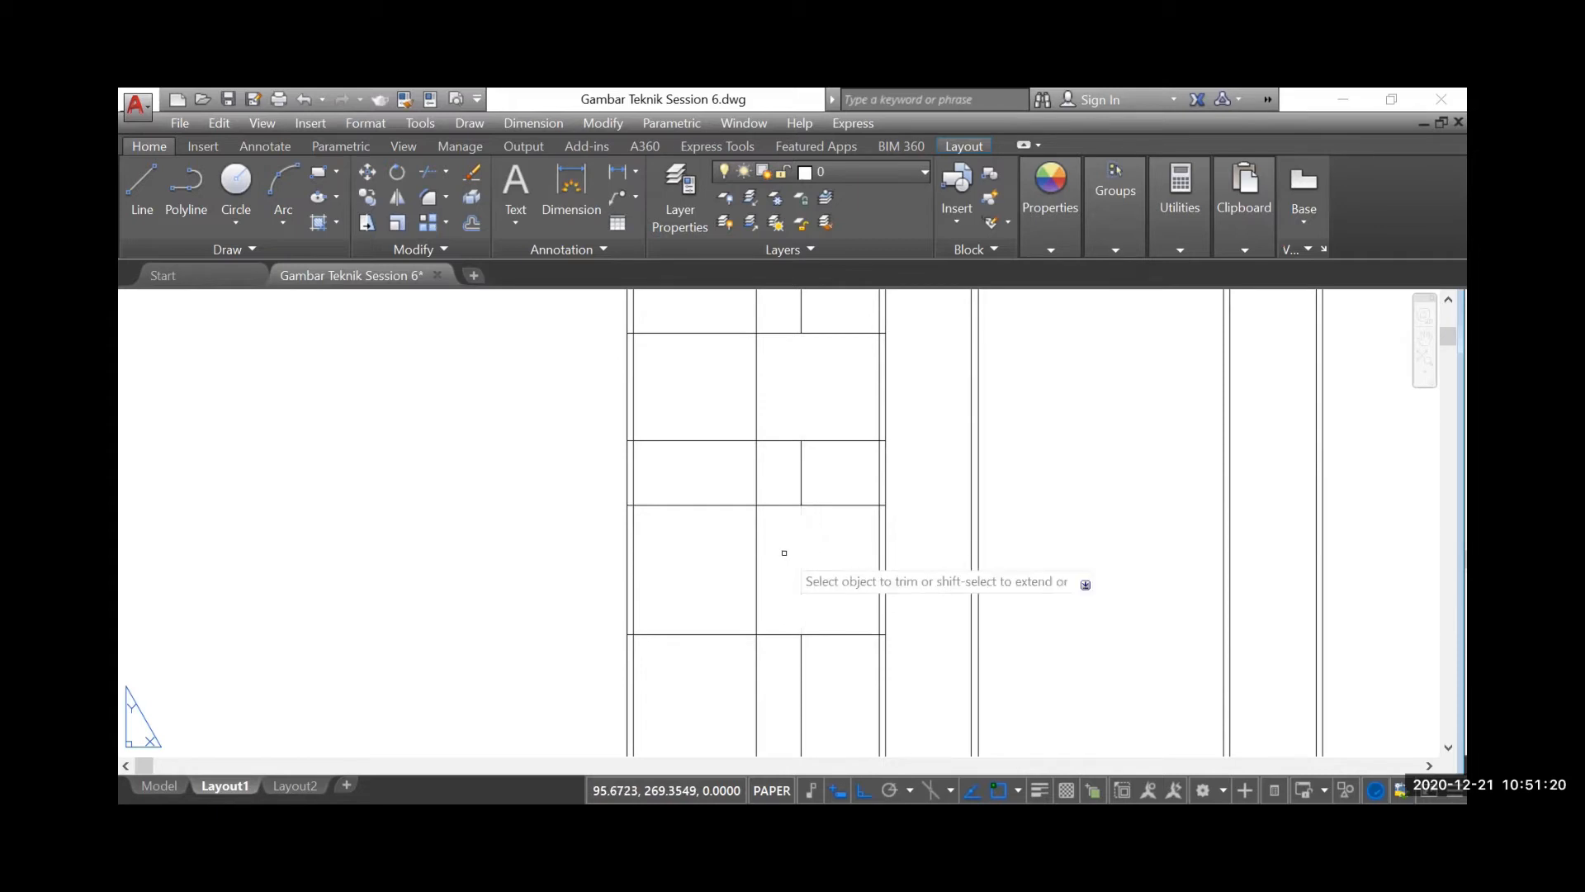
Trim the central partition out of the WC row and remove the left halves of the row's two horizontal lines
{"action": "left_click", "coordinate": [774, 470]}
{"action": "left_click", "coordinate": [726, 465]}
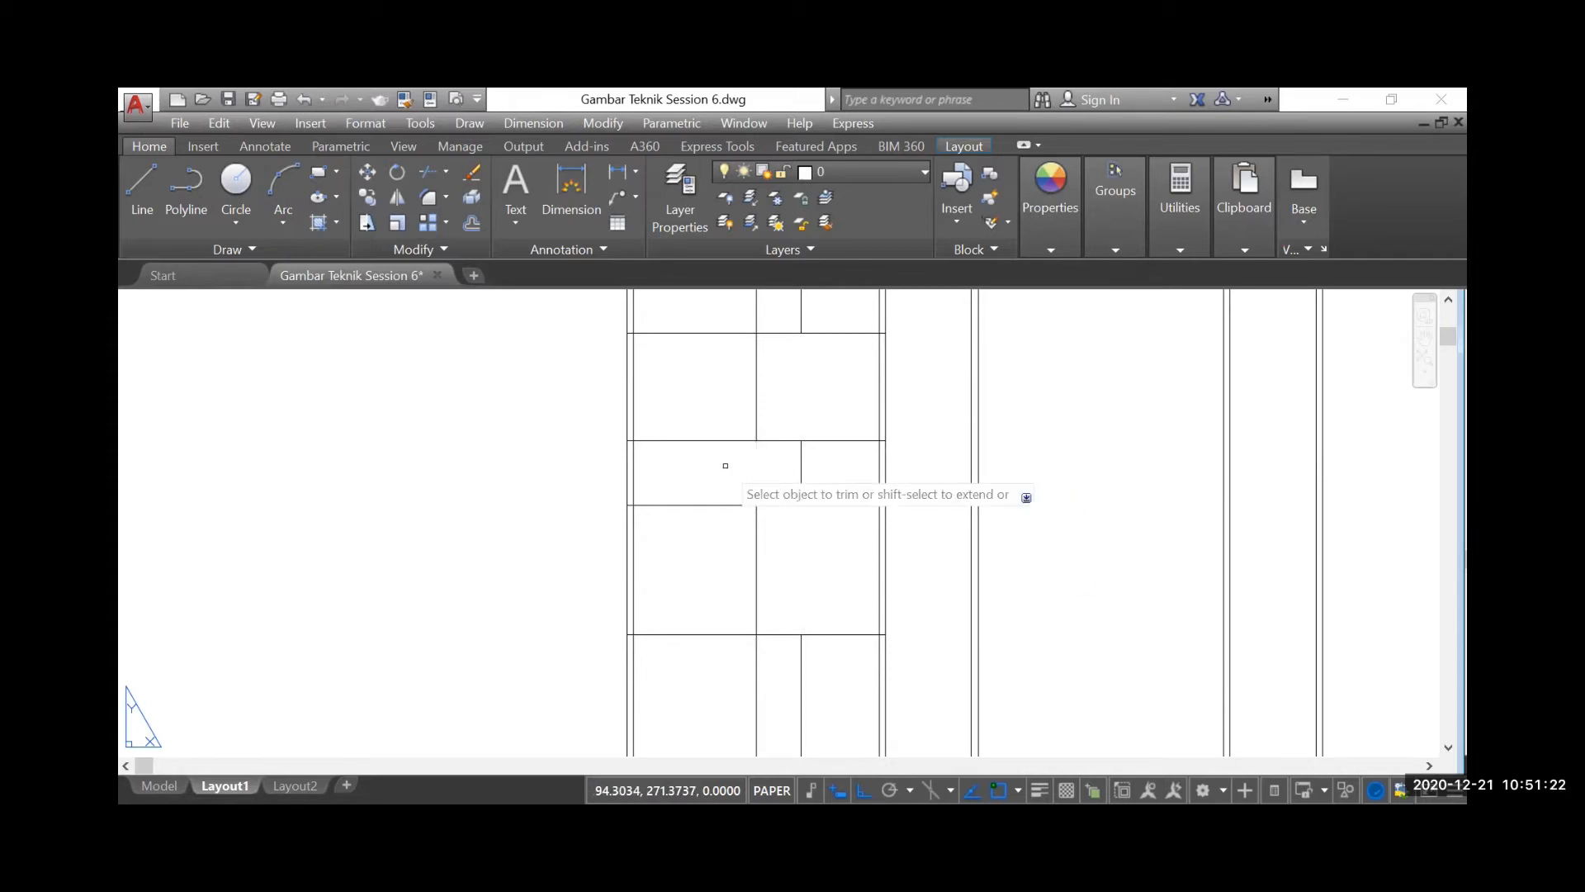
{"action": "left_click", "coordinate": [715, 398]}
{"action": "left_click", "coordinate": [716, 419]}
{"action": "left_click", "coordinate": [716, 532]}
{"action": "left_click", "coordinate": [705, 489]}
Trim the central vertical partition line out of the topmost row of the line rectangle
{"action": "scroll", "coordinate": [749, 529], "scroll_direction": "down", "scroll_amount": 2}
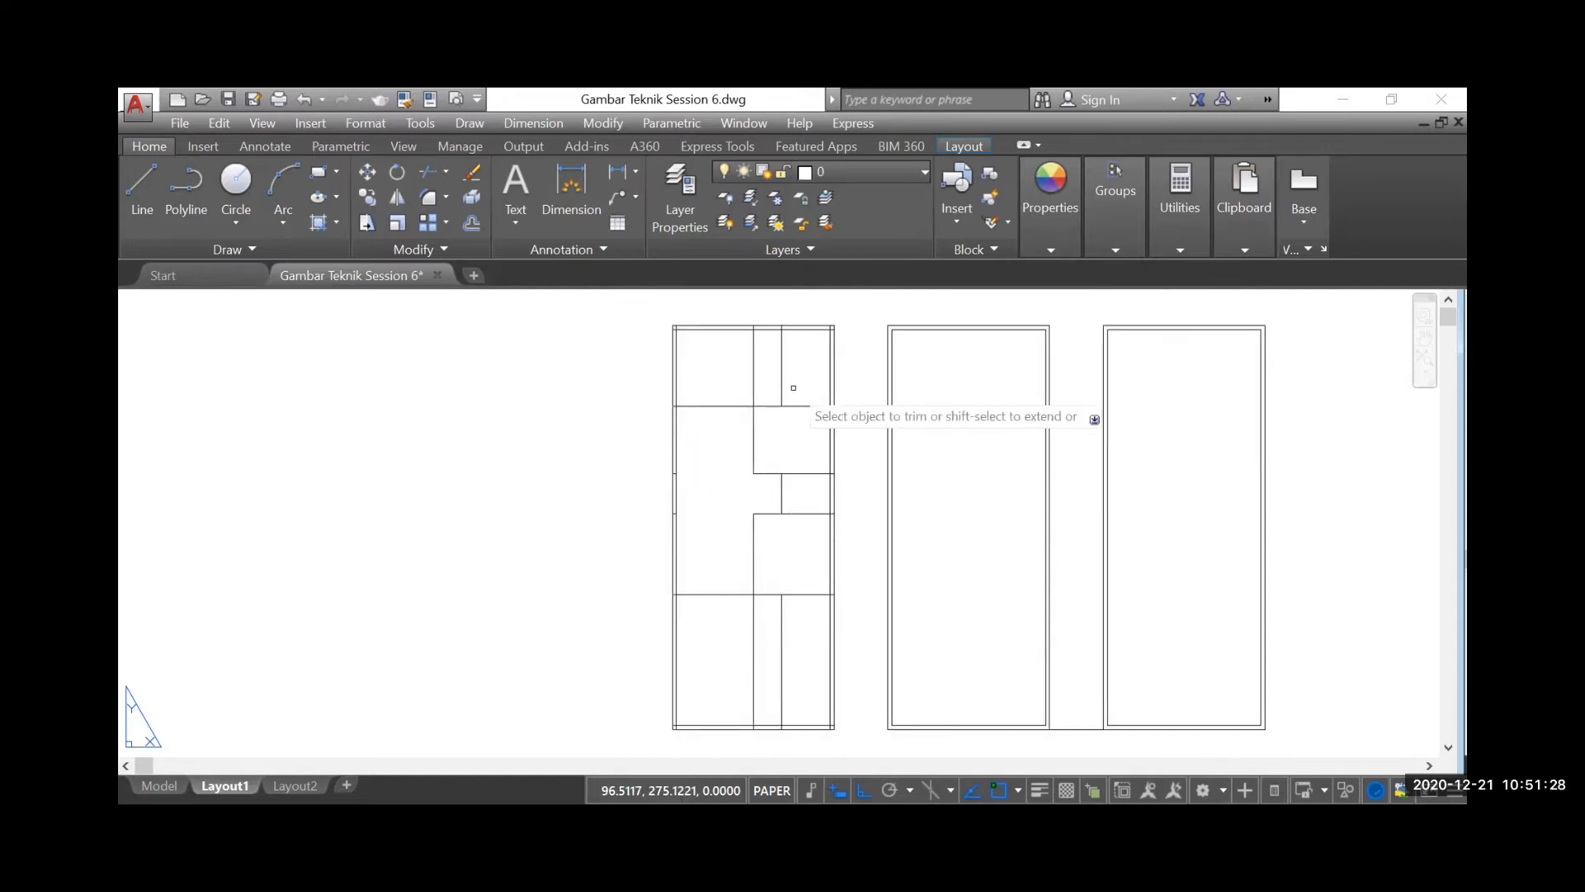
{"action": "scroll", "coordinate": [767, 363], "scroll_direction": "up", "scroll_amount": 2}
{"action": "key", "text": "Escape"}
{"action": "scroll", "coordinate": [817, 415], "scroll_direction": "down", "scroll_amount": 2}
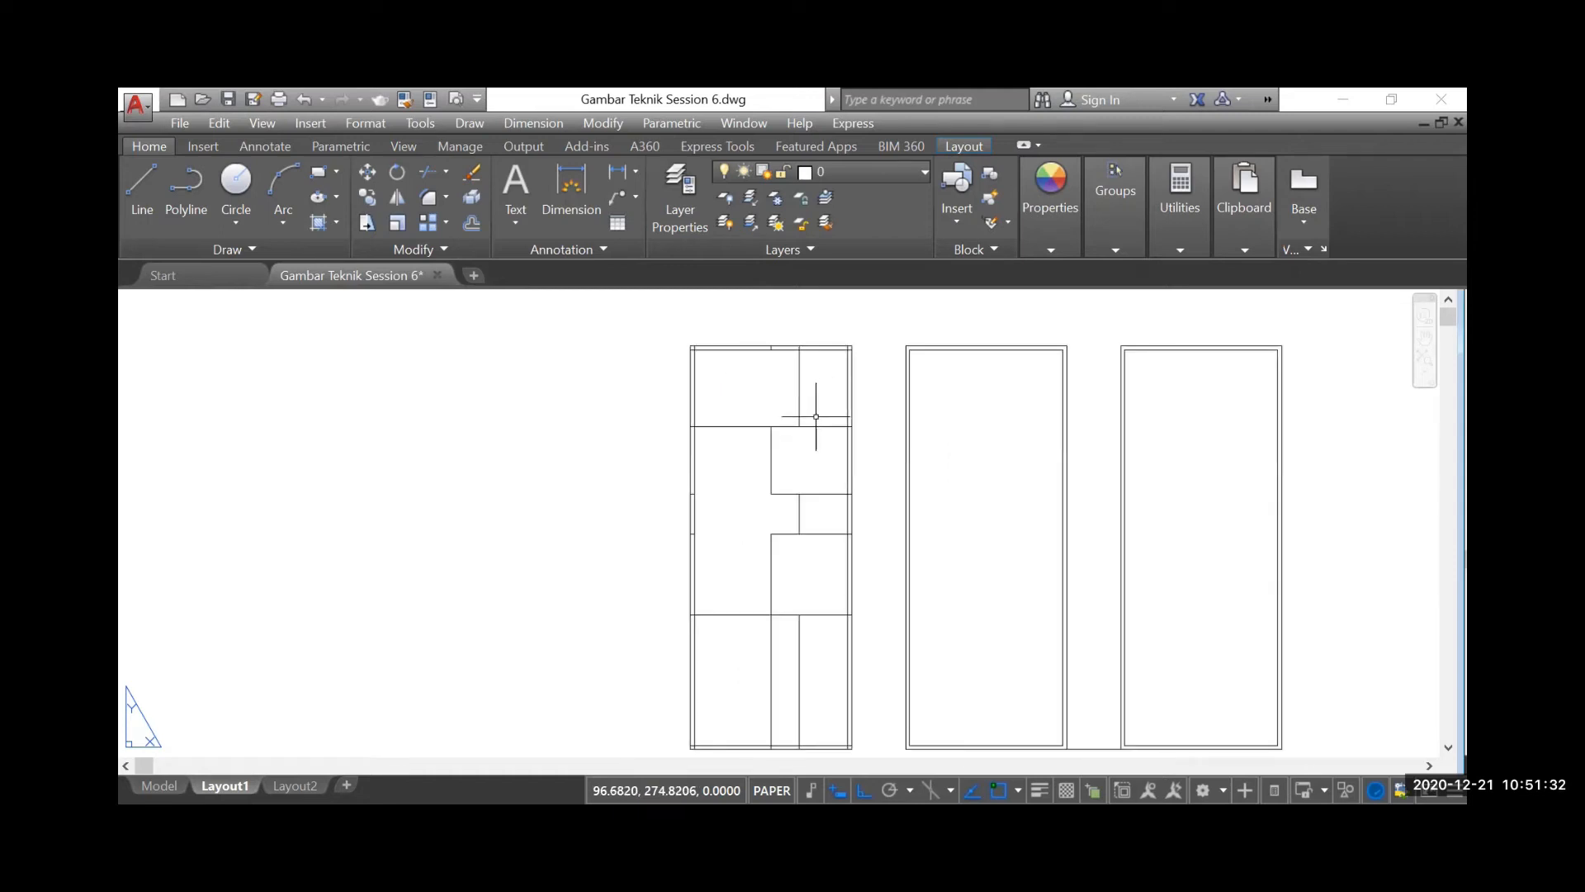
Delete the two short horizontal remnants between the left wall lines beside the WC row
{"action": "scroll", "coordinate": [683, 548], "scroll_direction": "up", "scroll_amount": 2}
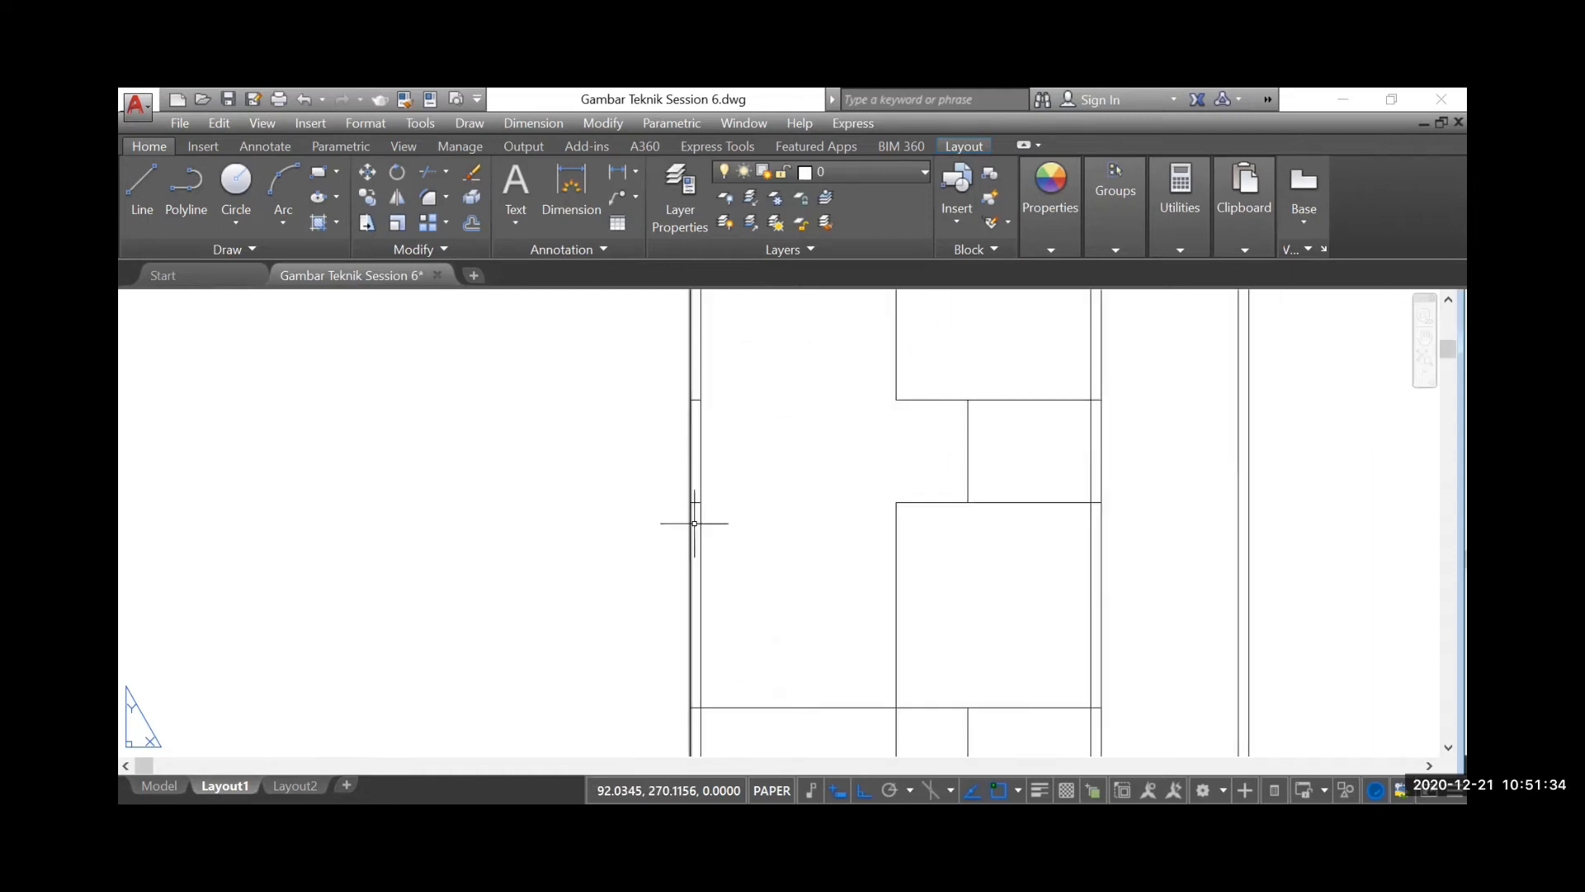
{"action": "left_click", "coordinate": [641, 379]}
{"action": "left_click", "coordinate": [730, 544]}
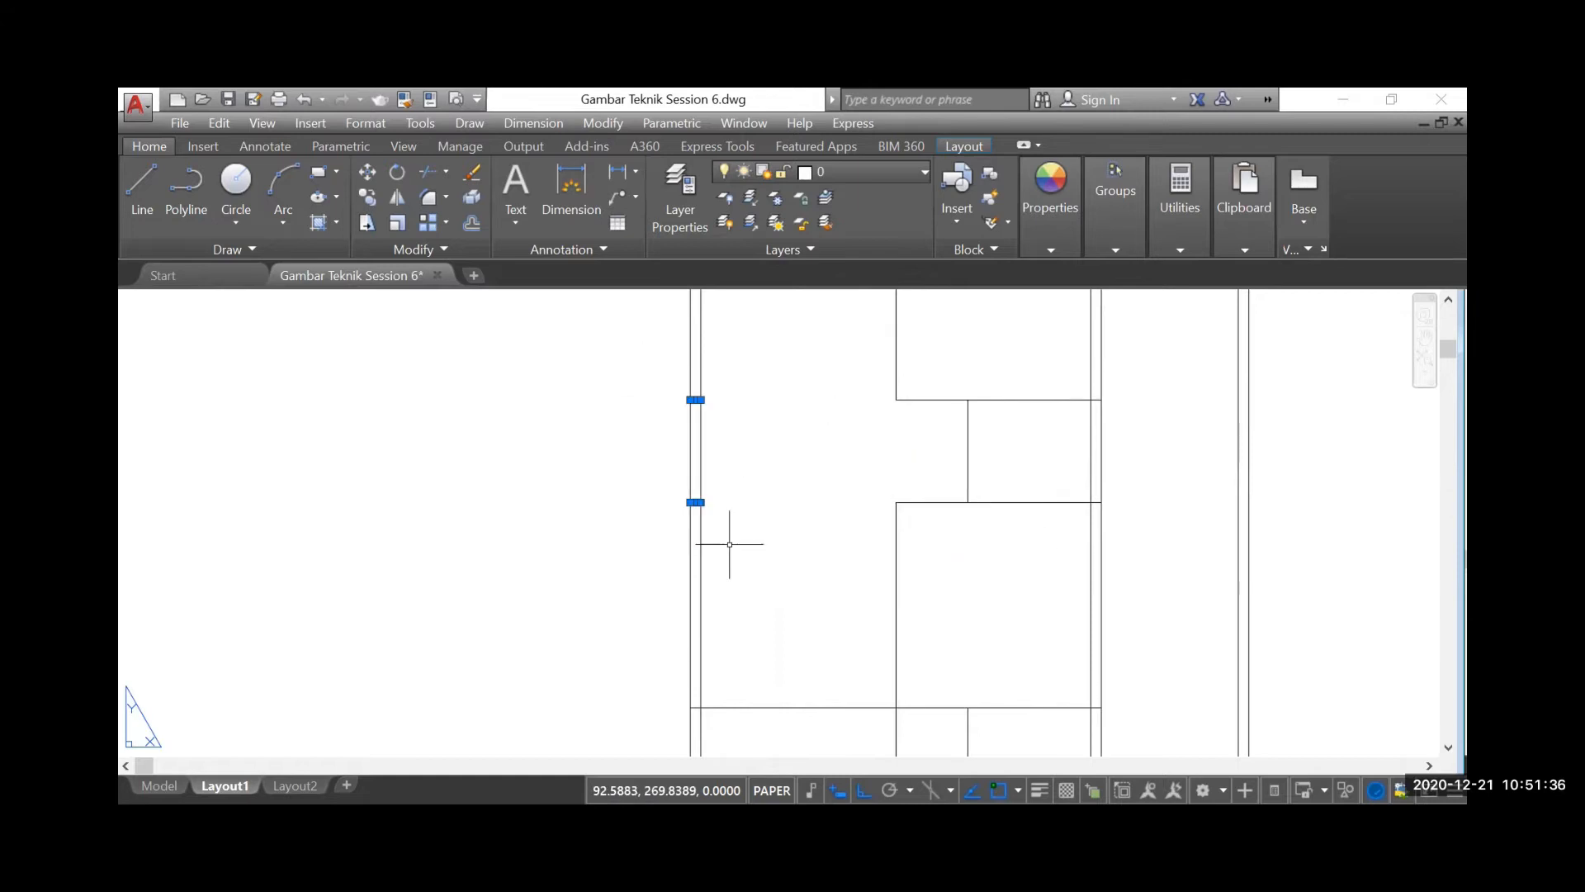
{"action": "scroll", "coordinate": [760, 577], "scroll_direction": "down", "scroll_amount": 3}
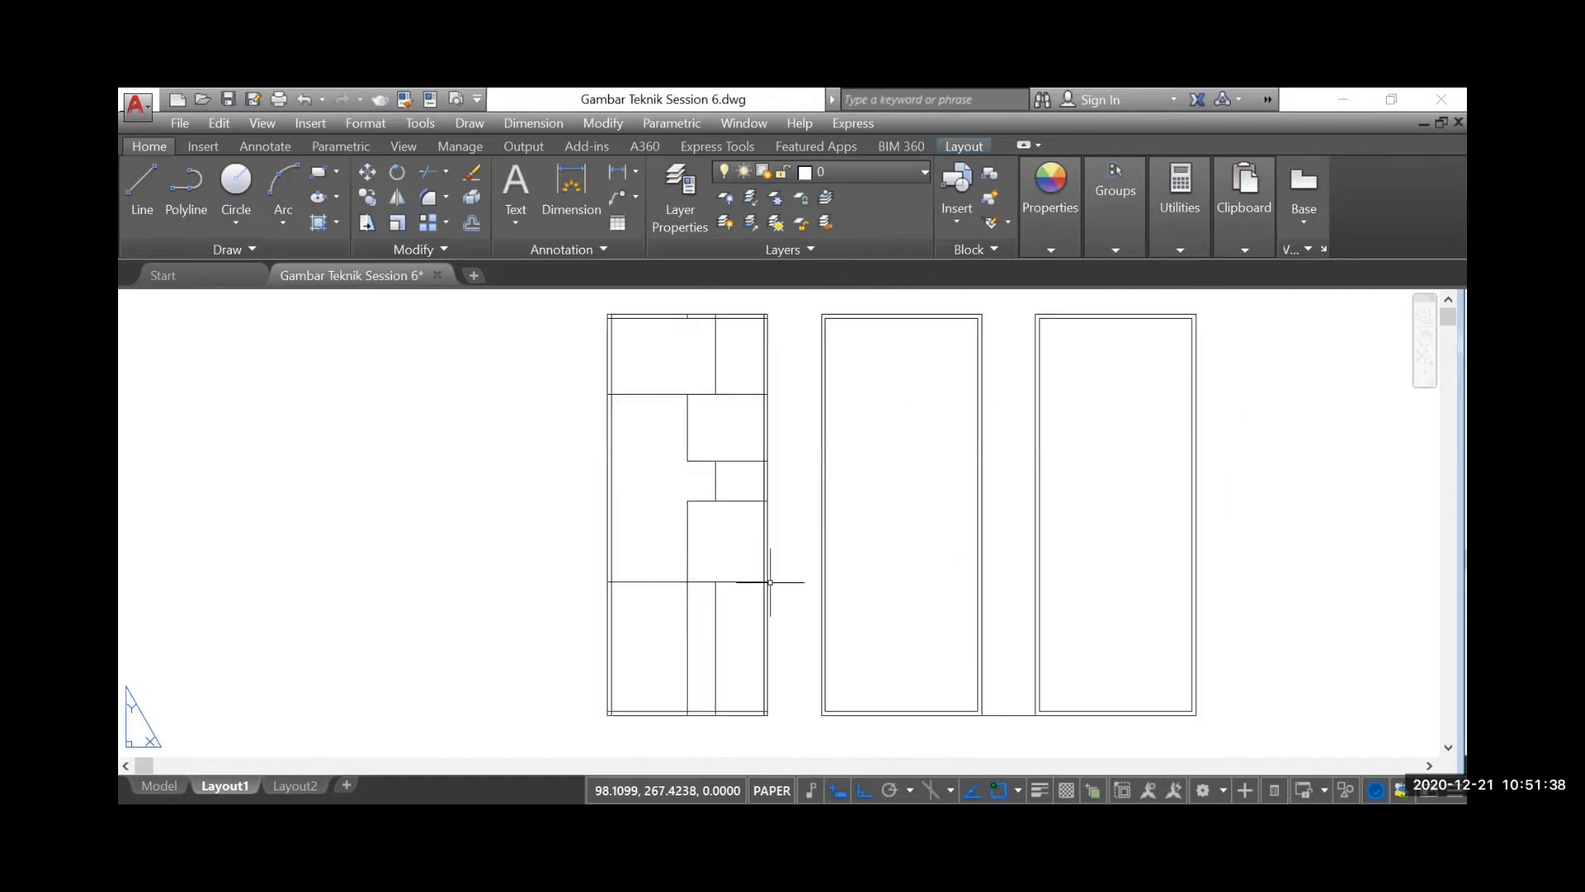
Delete the remaining pieces of the 1.05 offset vertical line in the bottom and top rows
{"action": "scroll", "coordinate": [744, 634], "scroll_direction": "up", "scroll_amount": 3}
{"action": "left_click", "coordinate": [731, 617]}
{"action": "left_click", "coordinate": [658, 568]}
{"action": "key", "text": "Delete"}
{"action": "scroll", "coordinate": [704, 713], "scroll_direction": "down", "scroll_amount": 3}
{"action": "scroll", "coordinate": [707, 579], "scroll_direction": "up", "scroll_amount": 4}
{"action": "left_click", "coordinate": [709, 394]}
{"action": "left_click", "coordinate": [662, 393]}
{"action": "key", "text": "Delete"}
Delete the short remnant of the central partition between the two top wall lines
{"action": "scroll", "coordinate": [627, 317], "scroll_direction": "up", "scroll_amount": 3}
{"action": "left_click", "coordinate": [625, 318]}
{"action": "left_click", "coordinate": [804, 448]}
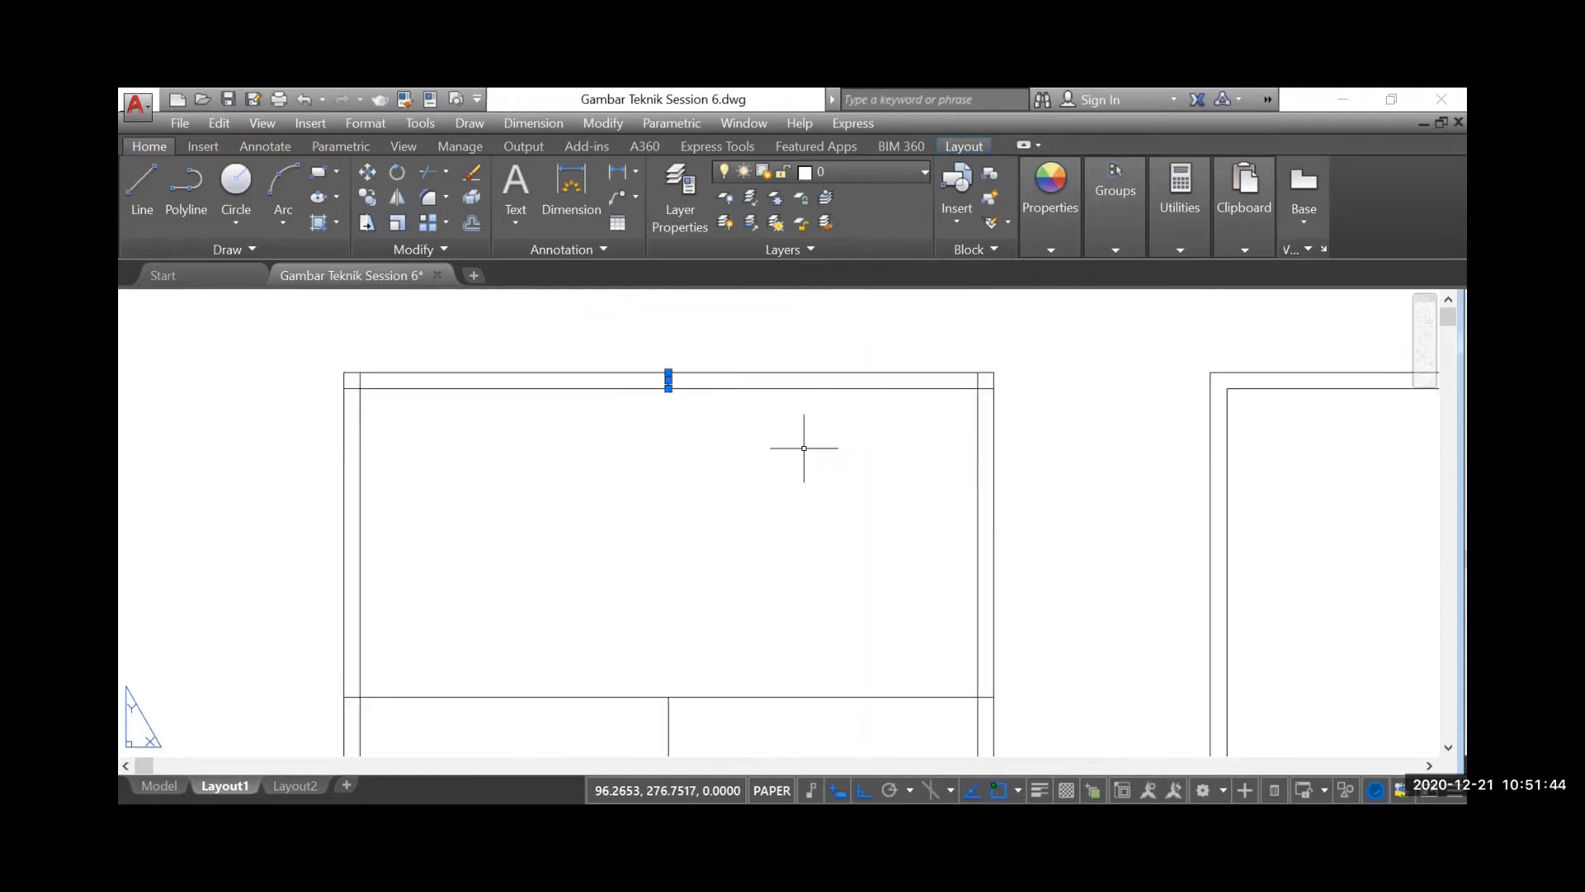
{"action": "scroll", "coordinate": [805, 417], "scroll_direction": "down", "scroll_amount": 6}
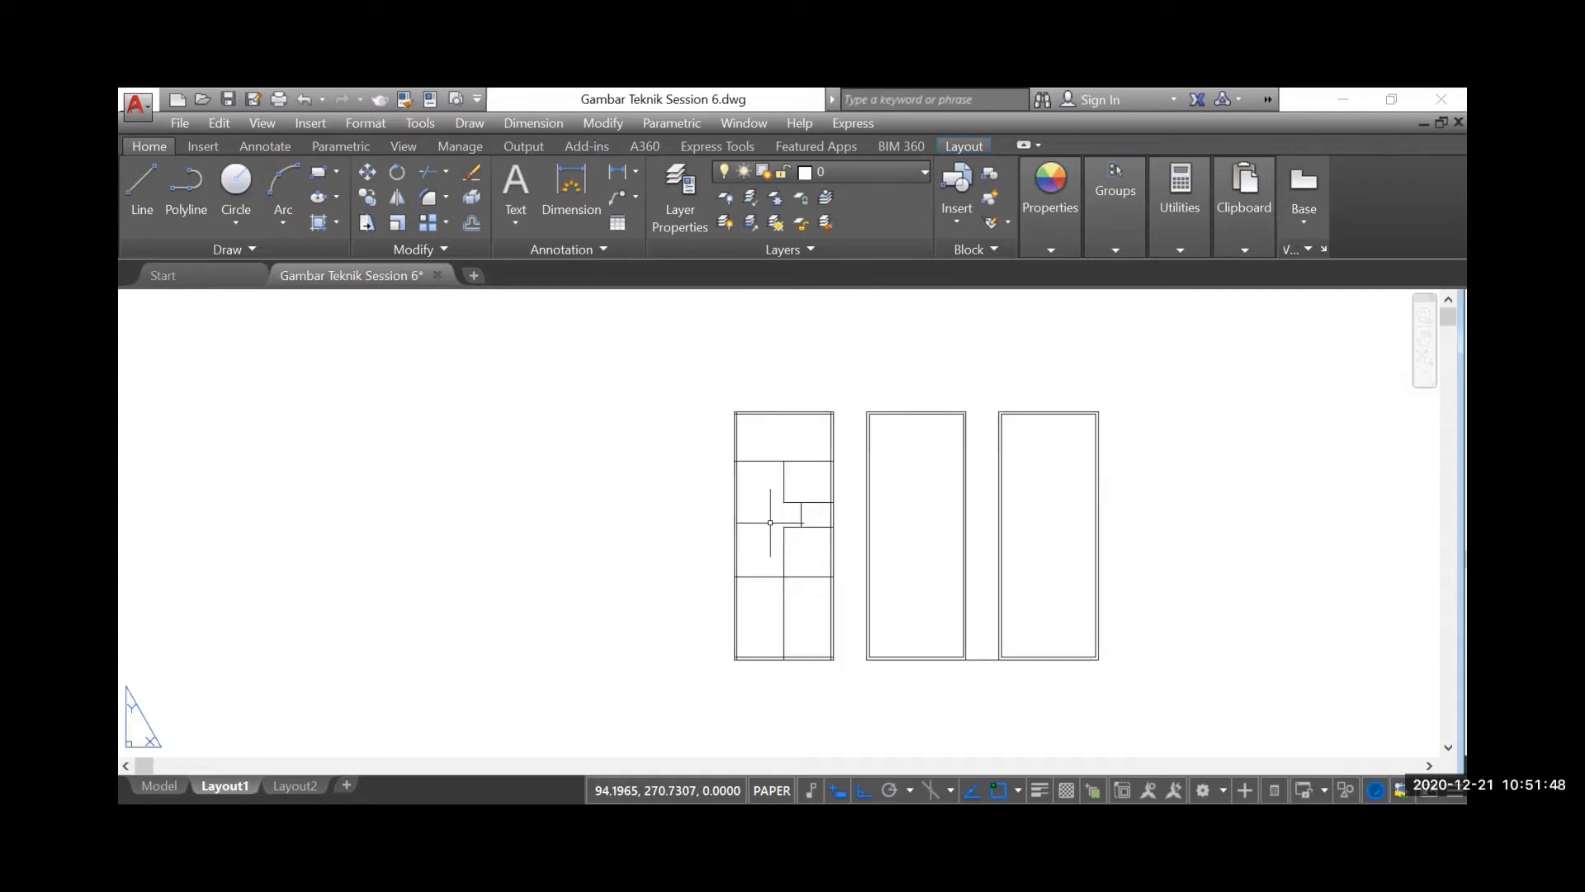
Compare the trimmed partition layout with the house floor plan, including the Taman and Karport areas
{"action": "scroll", "coordinate": [716, 488], "scroll_direction": "down", "scroll_amount": 8}
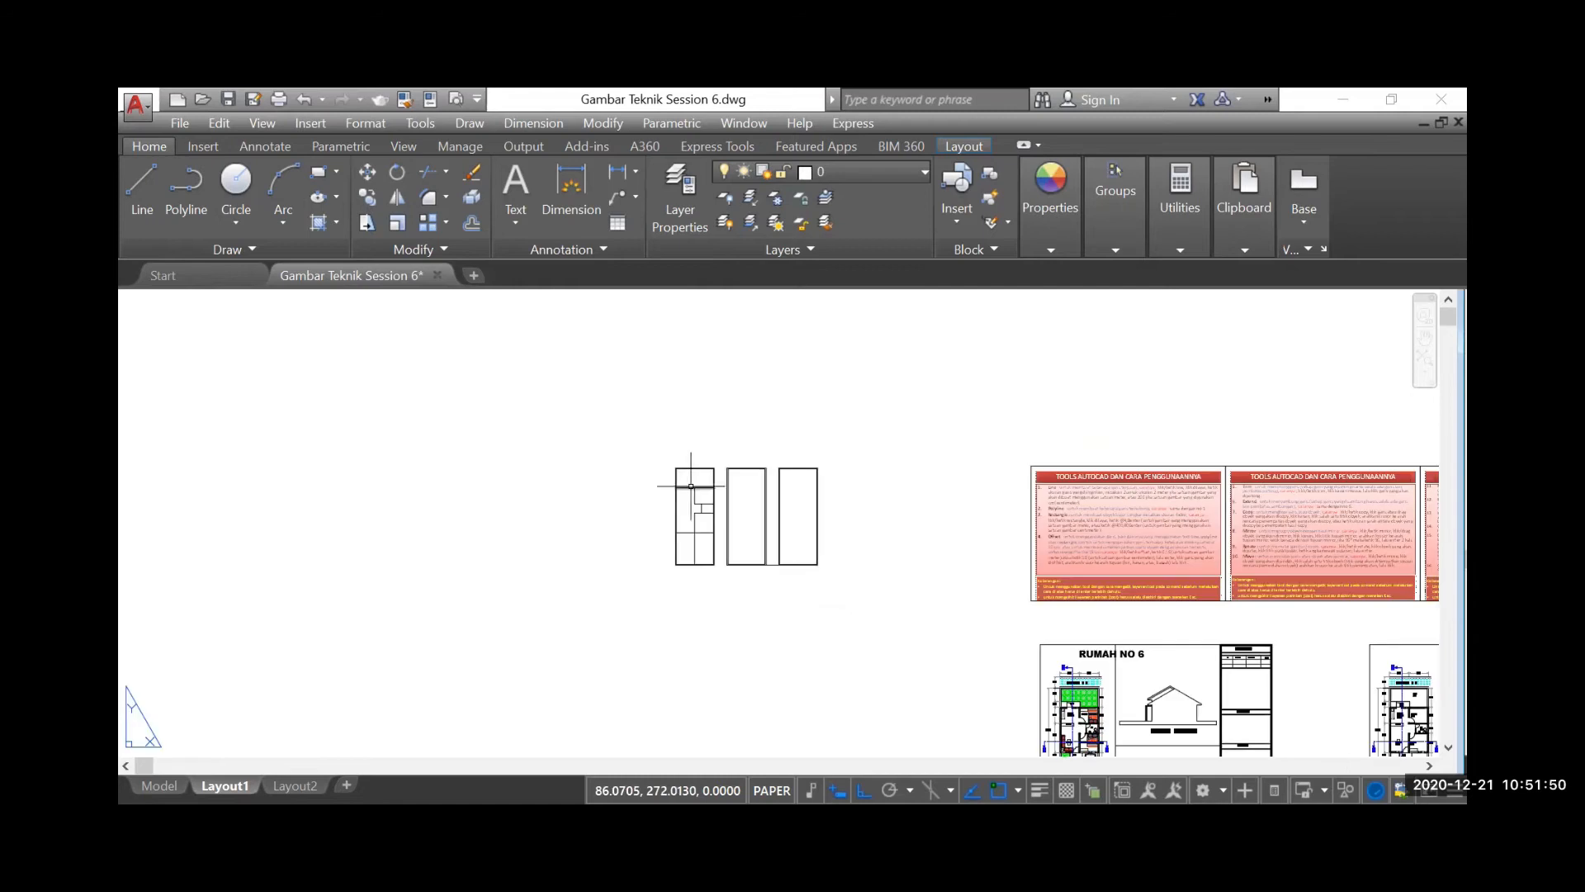
{"action": "scroll", "coordinate": [1025, 596], "scroll_direction": "up", "scroll_amount": 6}
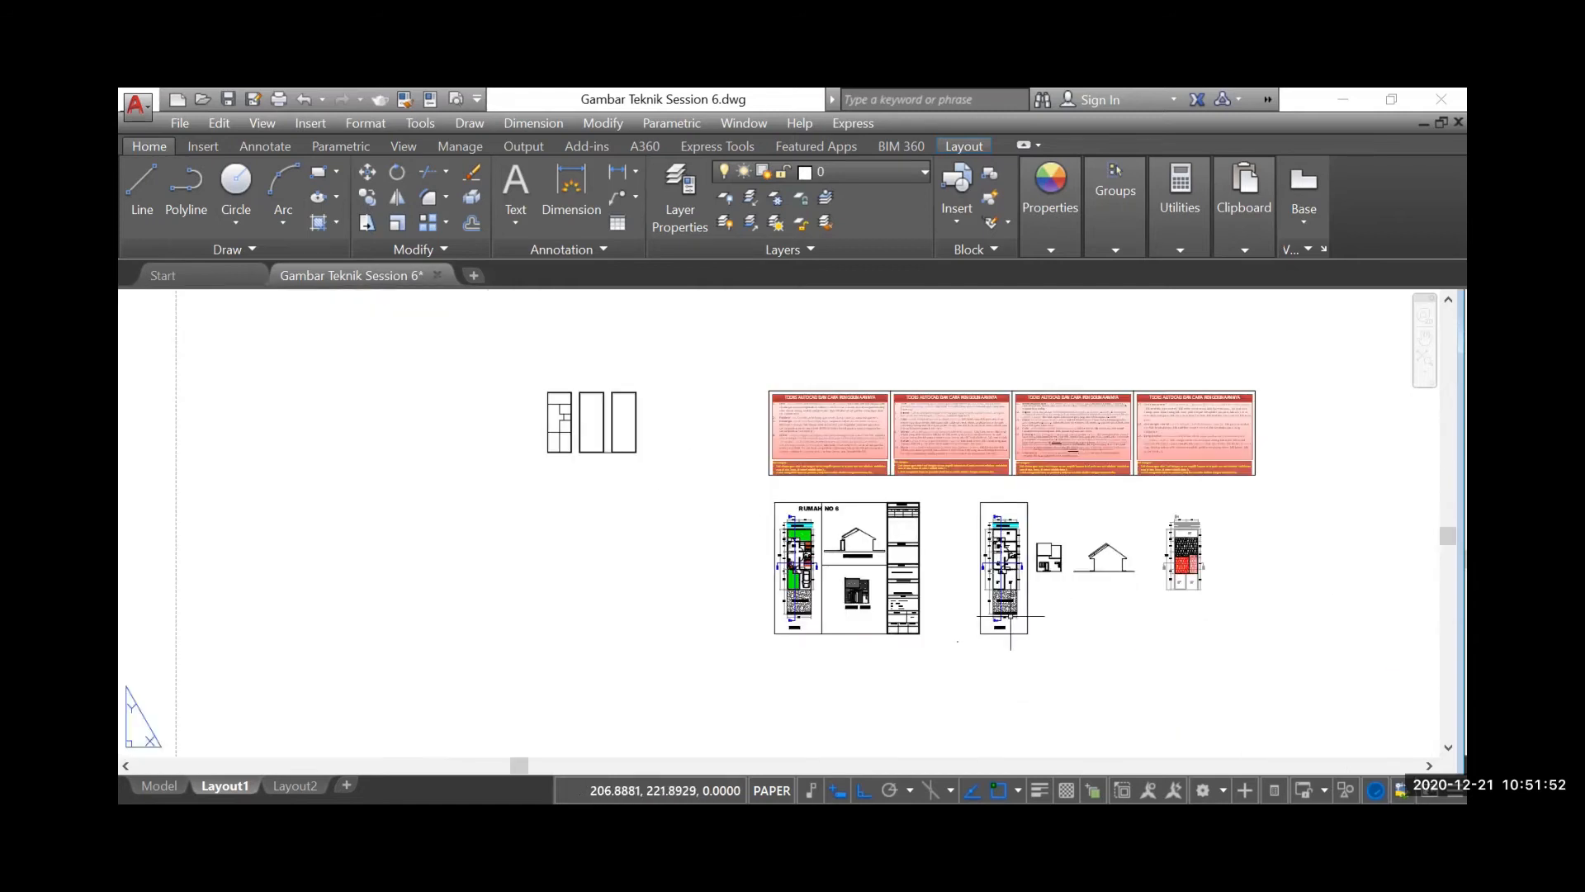
{"action": "scroll", "coordinate": [996, 542], "scroll_direction": "up", "scroll_amount": 2}
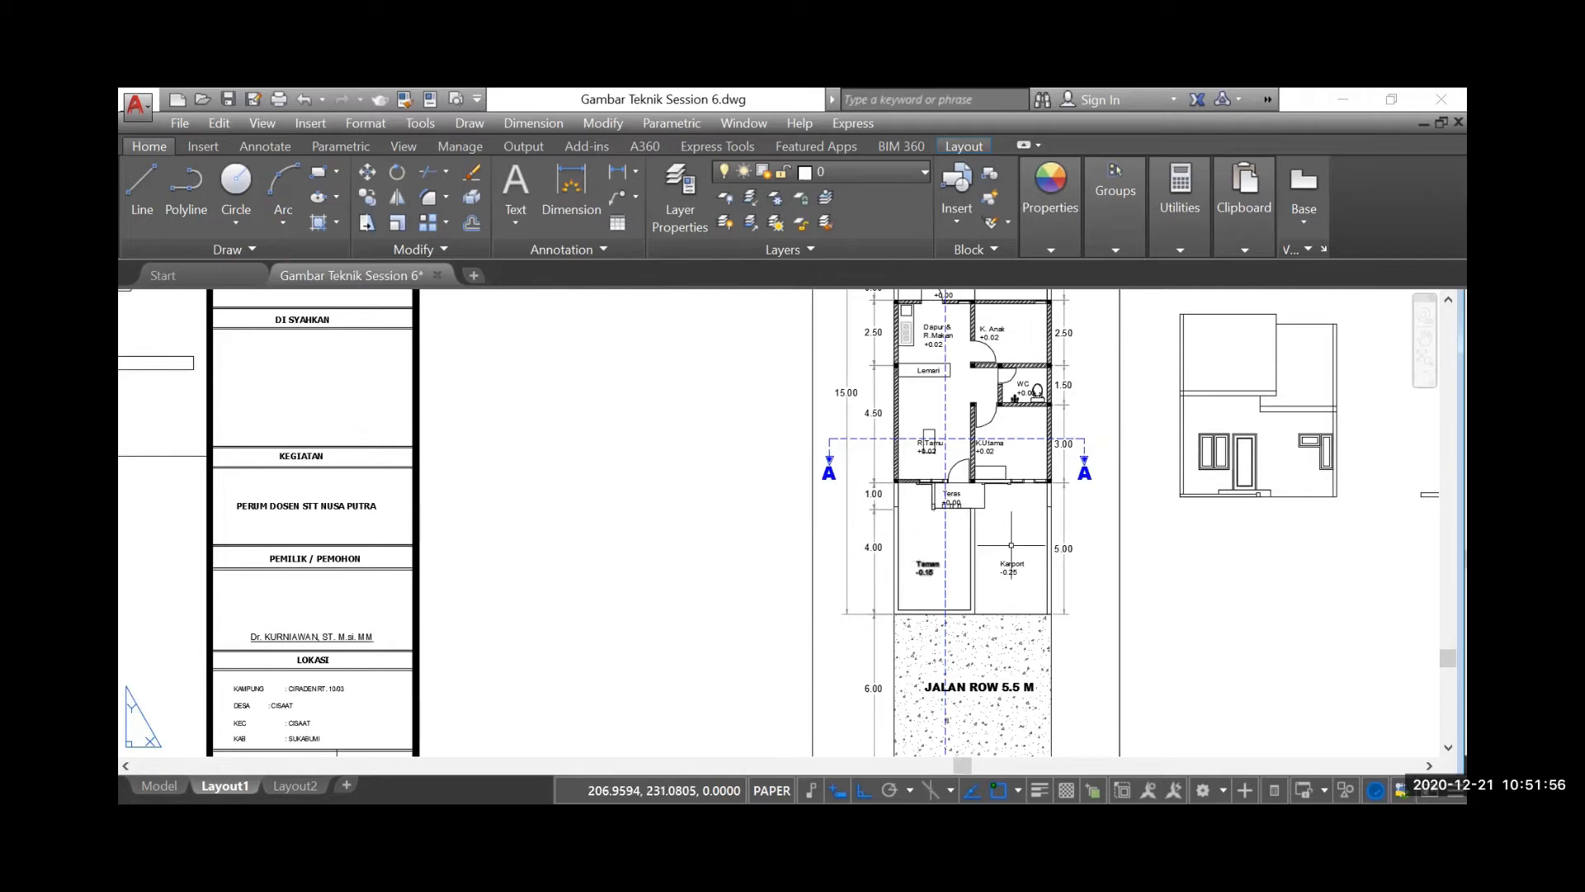
{"action": "scroll", "coordinate": [1140, 562], "scroll_direction": "down", "scroll_amount": 6}
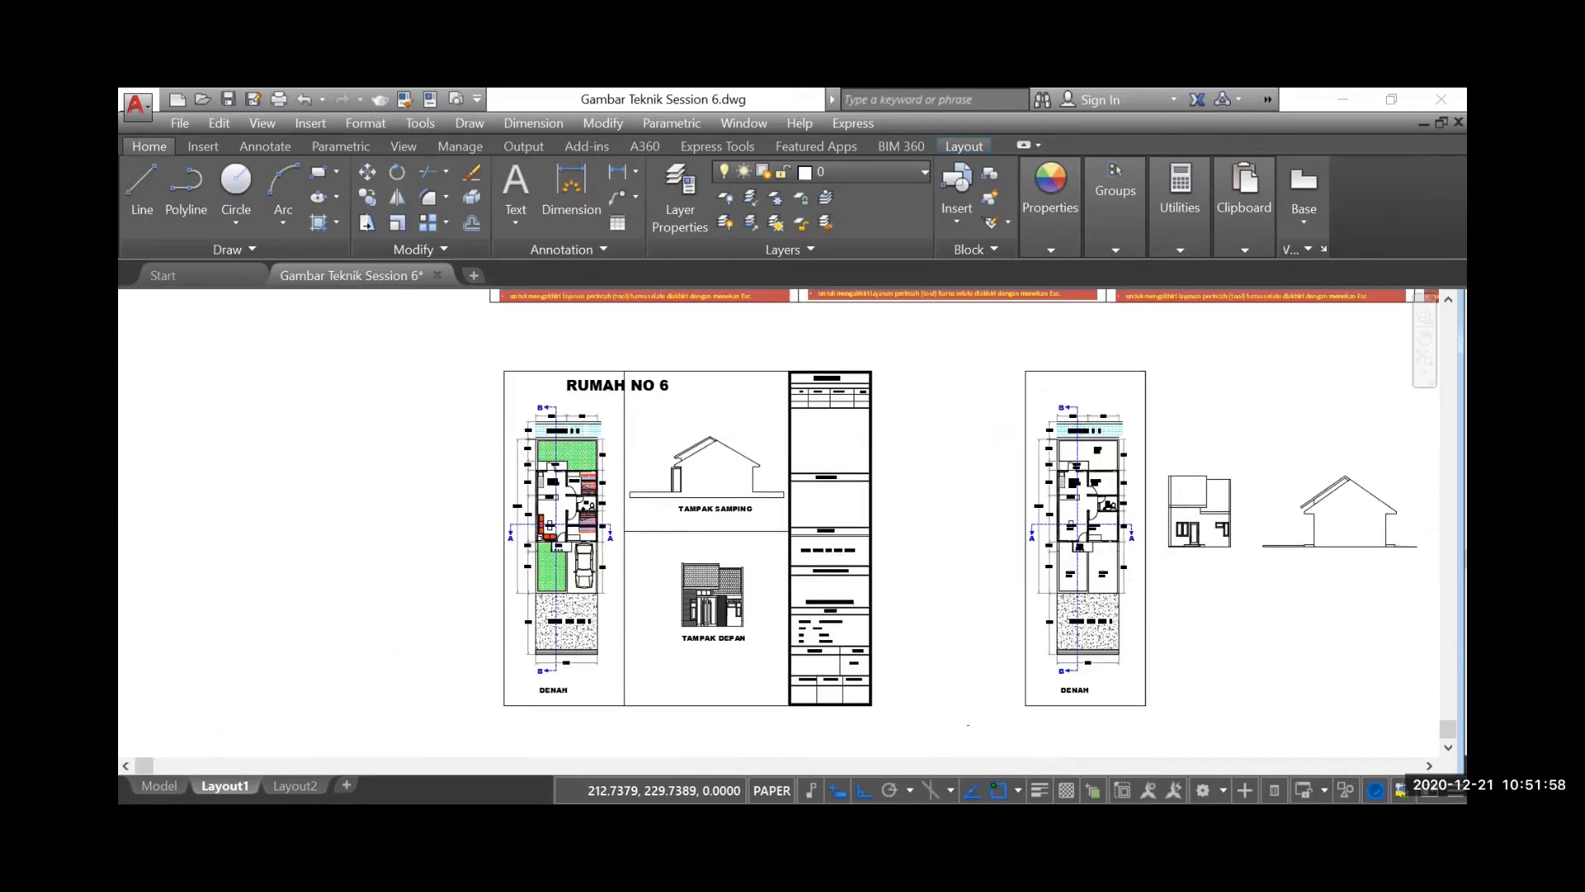
{"action": "scroll", "coordinate": [673, 444], "scroll_direction": "up", "scroll_amount": 5}
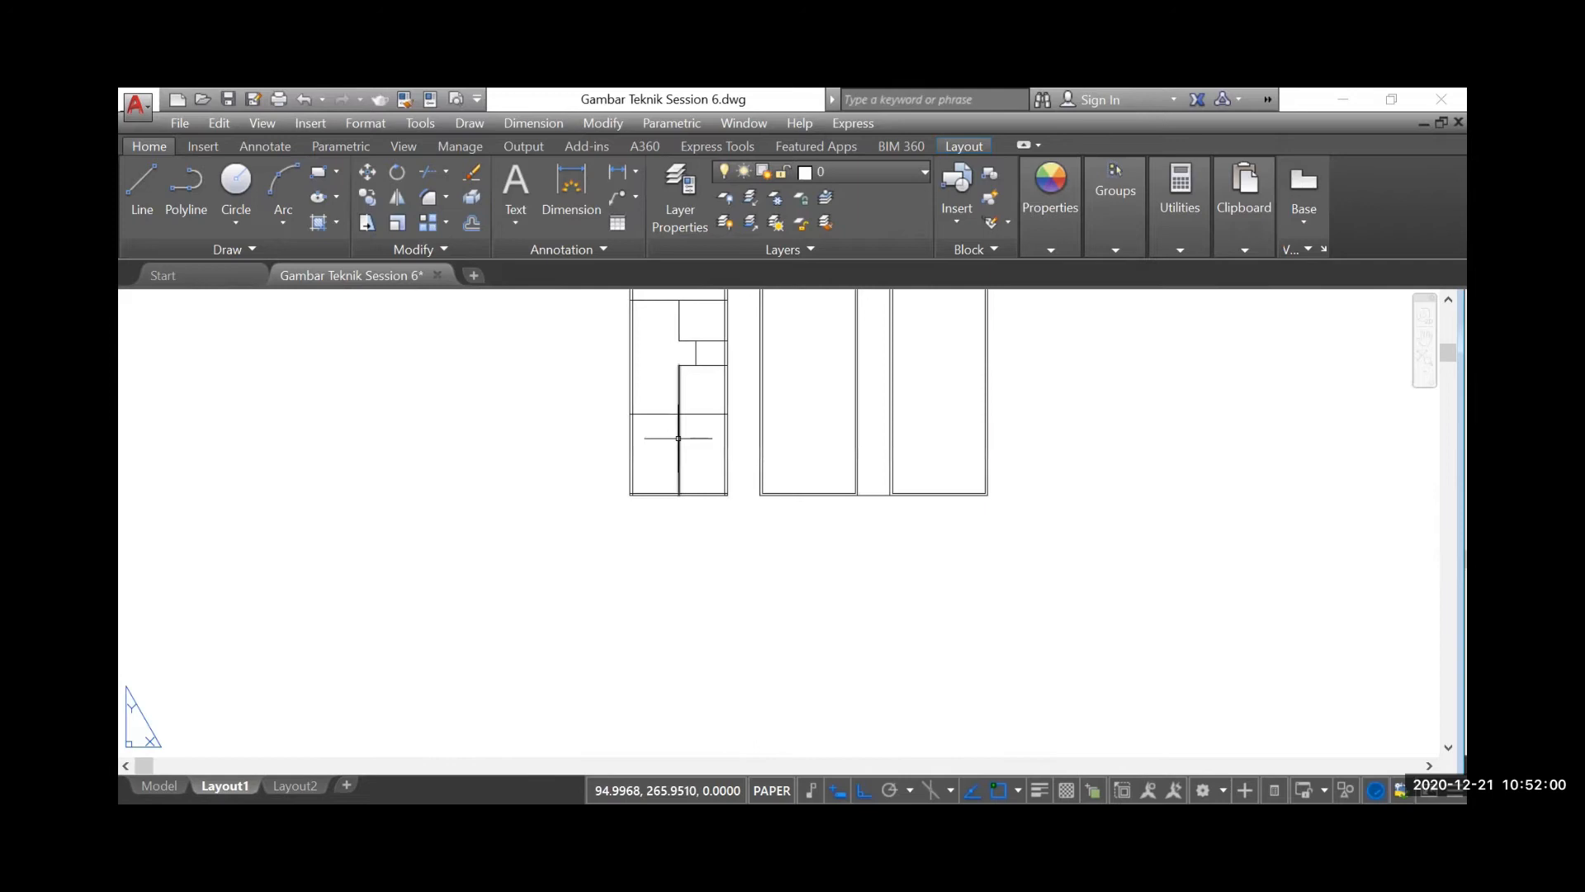
{"action": "scroll", "coordinate": [693, 413], "scroll_direction": "down", "scroll_amount": 2}
{"action": "scroll", "coordinate": [694, 340], "scroll_direction": "up", "scroll_amount": 2}
{"action": "scroll", "coordinate": [693, 340], "scroll_direction": "up", "scroll_amount": 1}
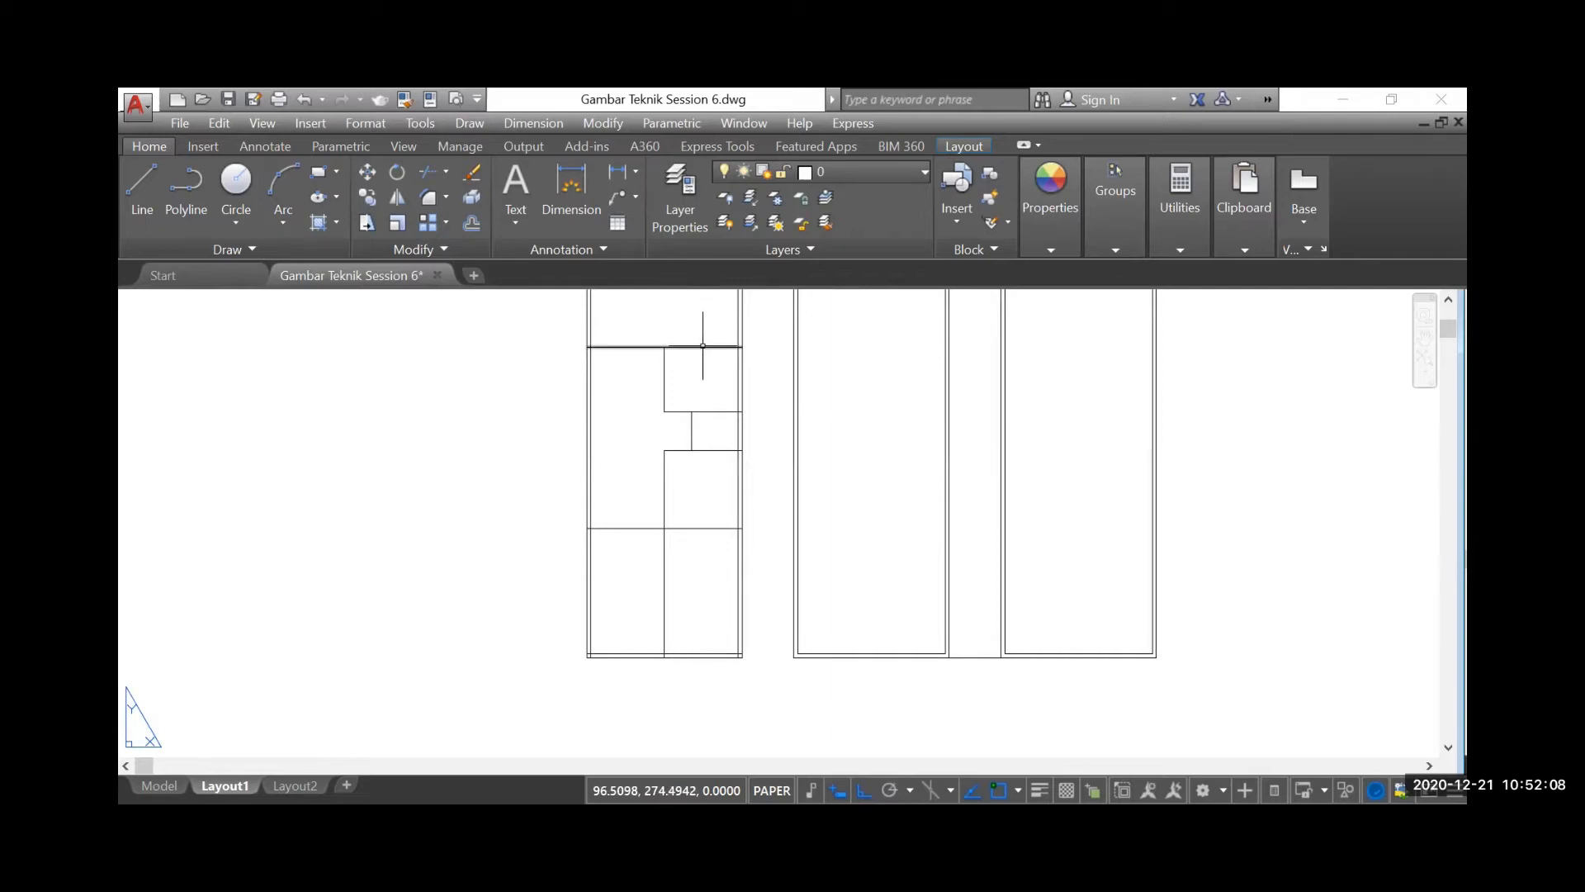
Offset the upper horizontal partition line downward and the upper vertical partition line to the right, both by 0.15
{"action": "left_click", "coordinate": [471, 223]}
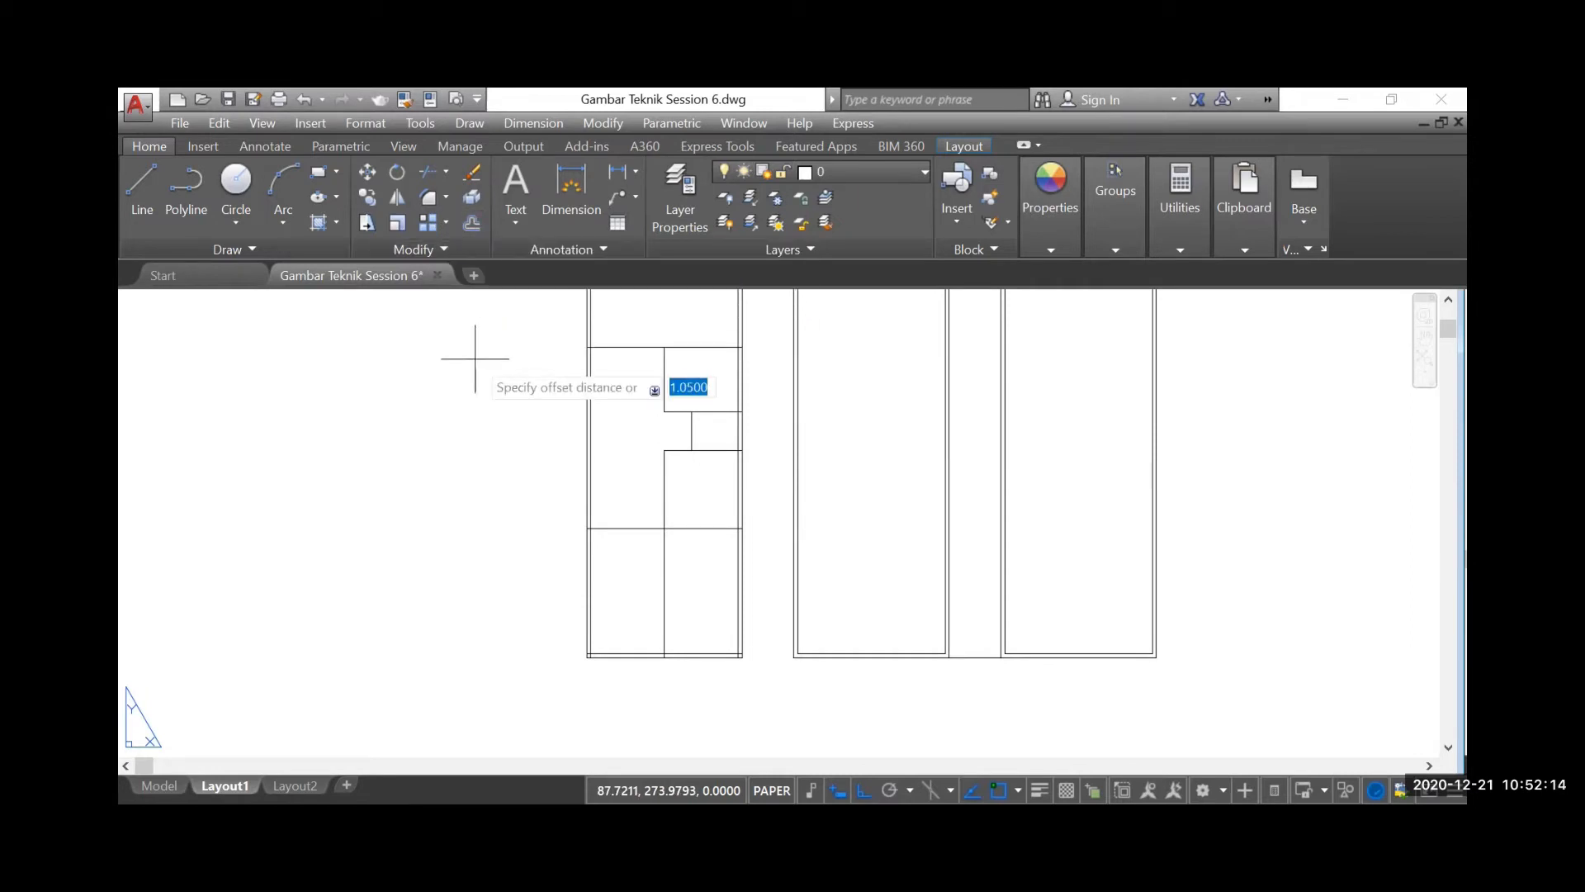
{"action": "type", "text": "0.15"}
{"action": "key", "text": "Return"}
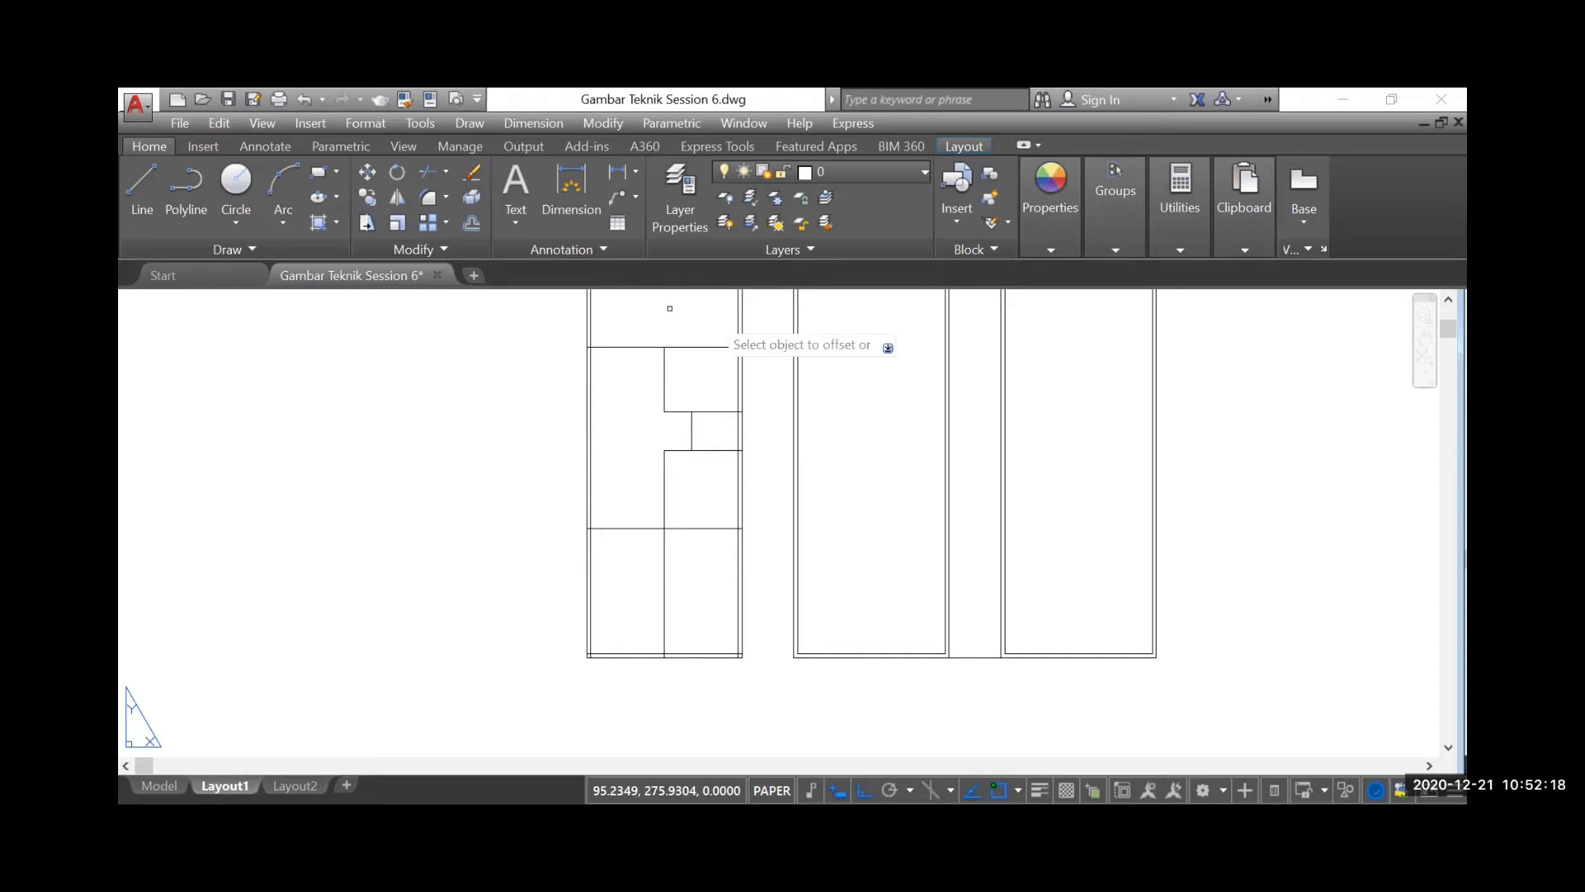
{"action": "scroll", "coordinate": [529, 330], "scroll_direction": "up", "scroll_amount": 2}
{"action": "left_click", "coordinate": [761, 359]}
{"action": "left_click", "coordinate": [763, 386]}
{"action": "left_click", "coordinate": [741, 415]}
{"action": "left_click", "coordinate": [776, 414]}
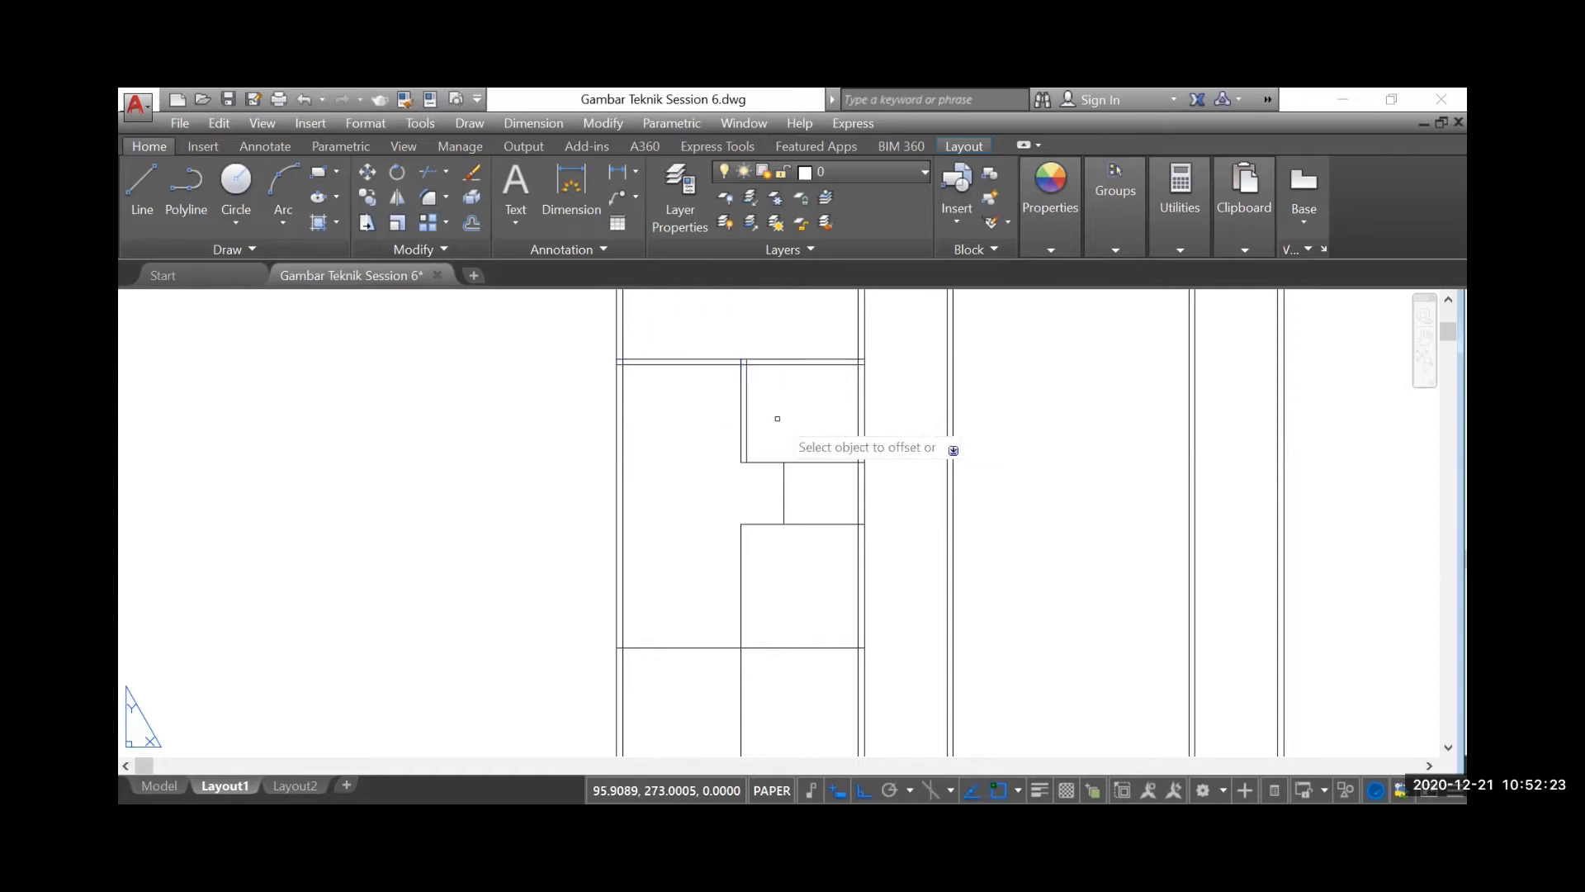
Offset the two horizontal lines above and below the WC row downward by the same 0.15 wall thickness
{"action": "left_click", "coordinate": [802, 462]}
{"action": "left_click", "coordinate": [807, 500]}
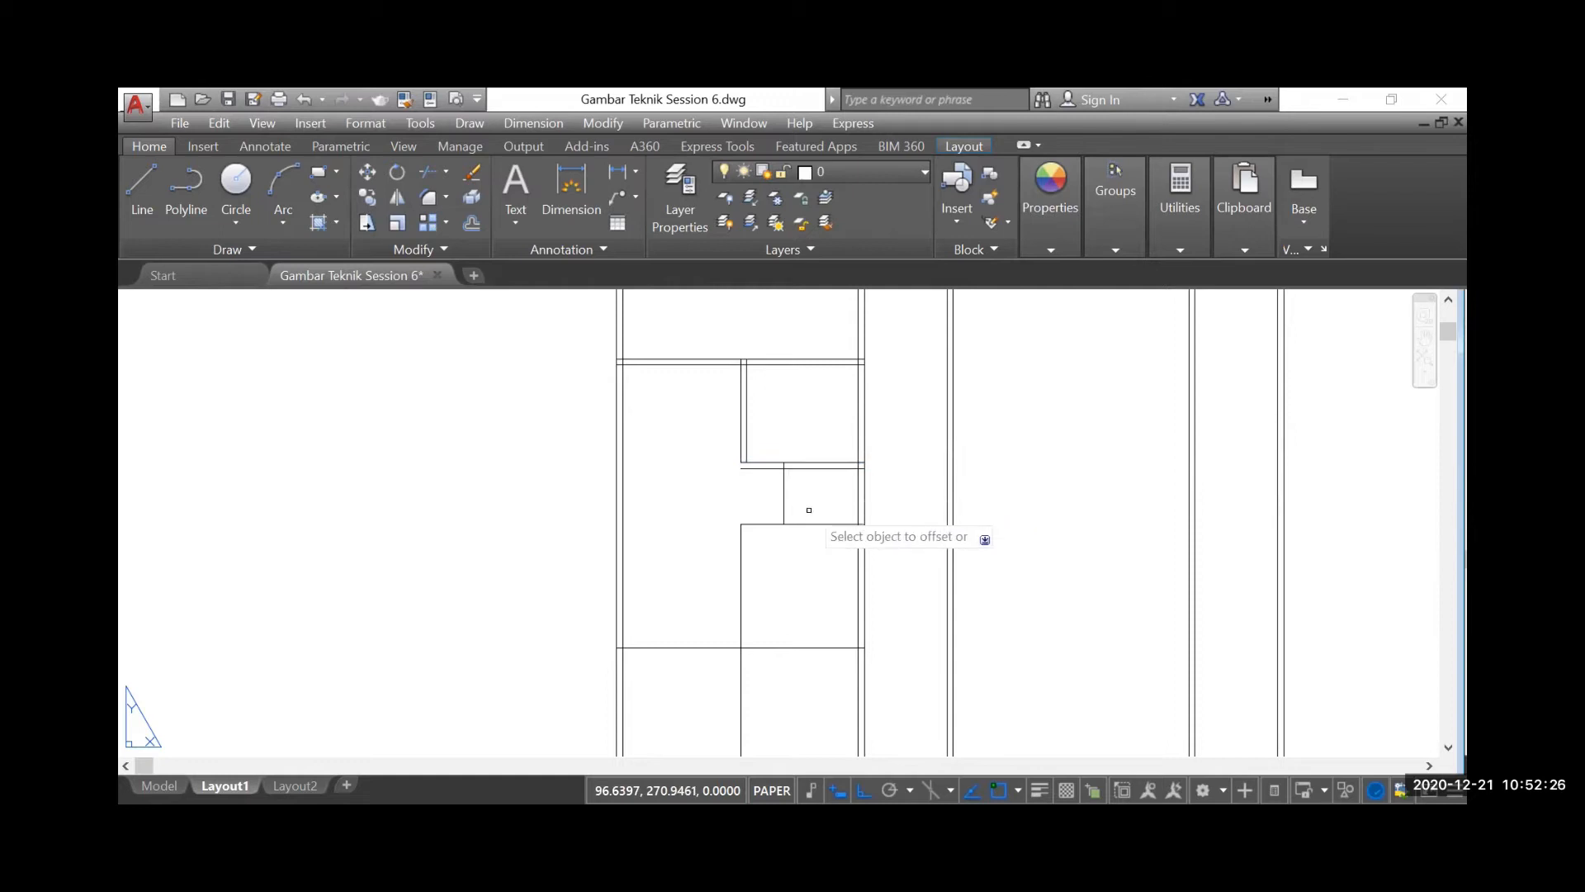
{"action": "left_click", "coordinate": [810, 523]}
{"action": "left_click", "coordinate": [797, 553]}
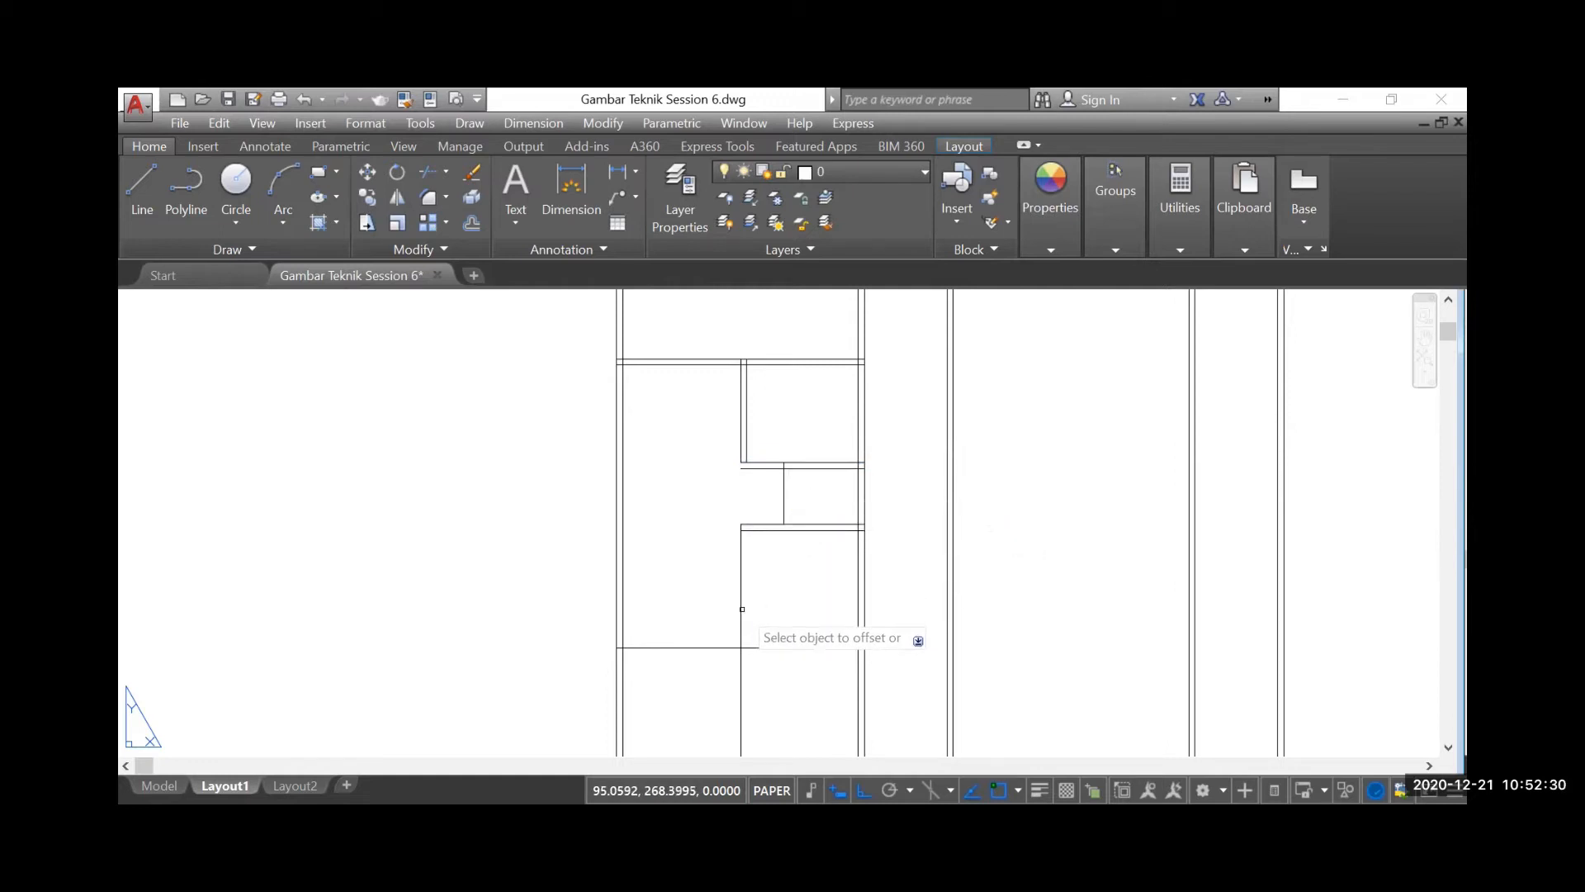
Offset the lower vertical partition and the short WC partition to the right, and the lower horizontal partition upward, each by 0.15
{"action": "left_click", "coordinate": [743, 602]}
{"action": "left_click", "coordinate": [816, 634]}
{"action": "left_click", "coordinate": [807, 646]}
{"action": "left_click", "coordinate": [804, 594]}
{"action": "left_click", "coordinate": [782, 492]}
{"action": "left_click", "coordinate": [799, 497]}
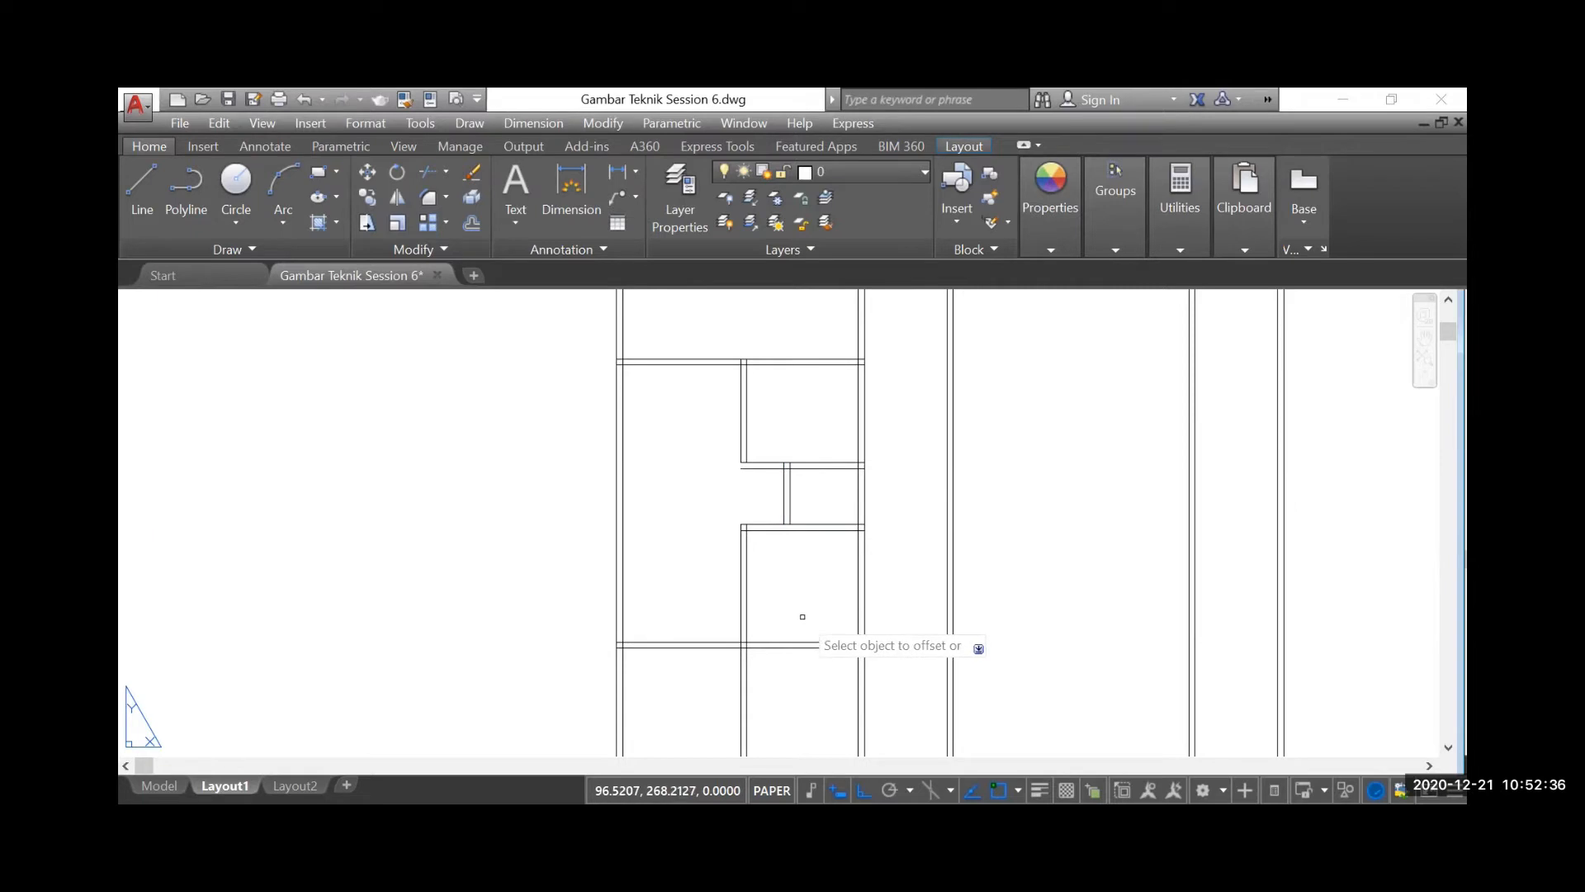
{"action": "scroll", "coordinate": [728, 531], "scroll_direction": "down", "scroll_amount": 1}
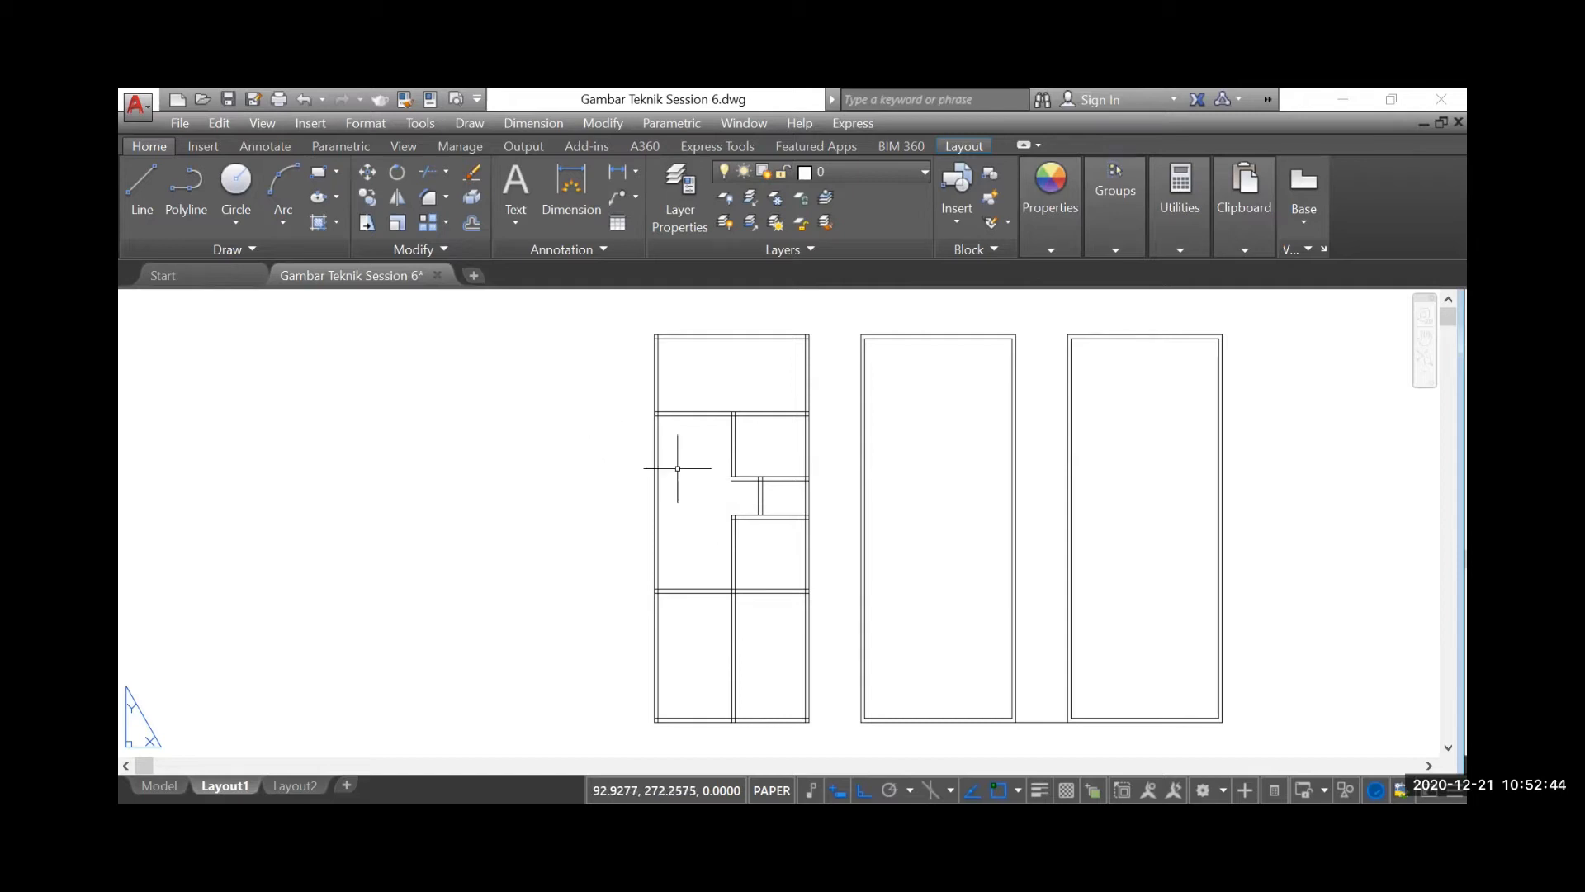
Extend the upper vertical partition's two lines down to the lower line of the wall above the WC row
{"action": "scroll", "coordinate": [557, 493], "scroll_direction": "down", "scroll_amount": 5}
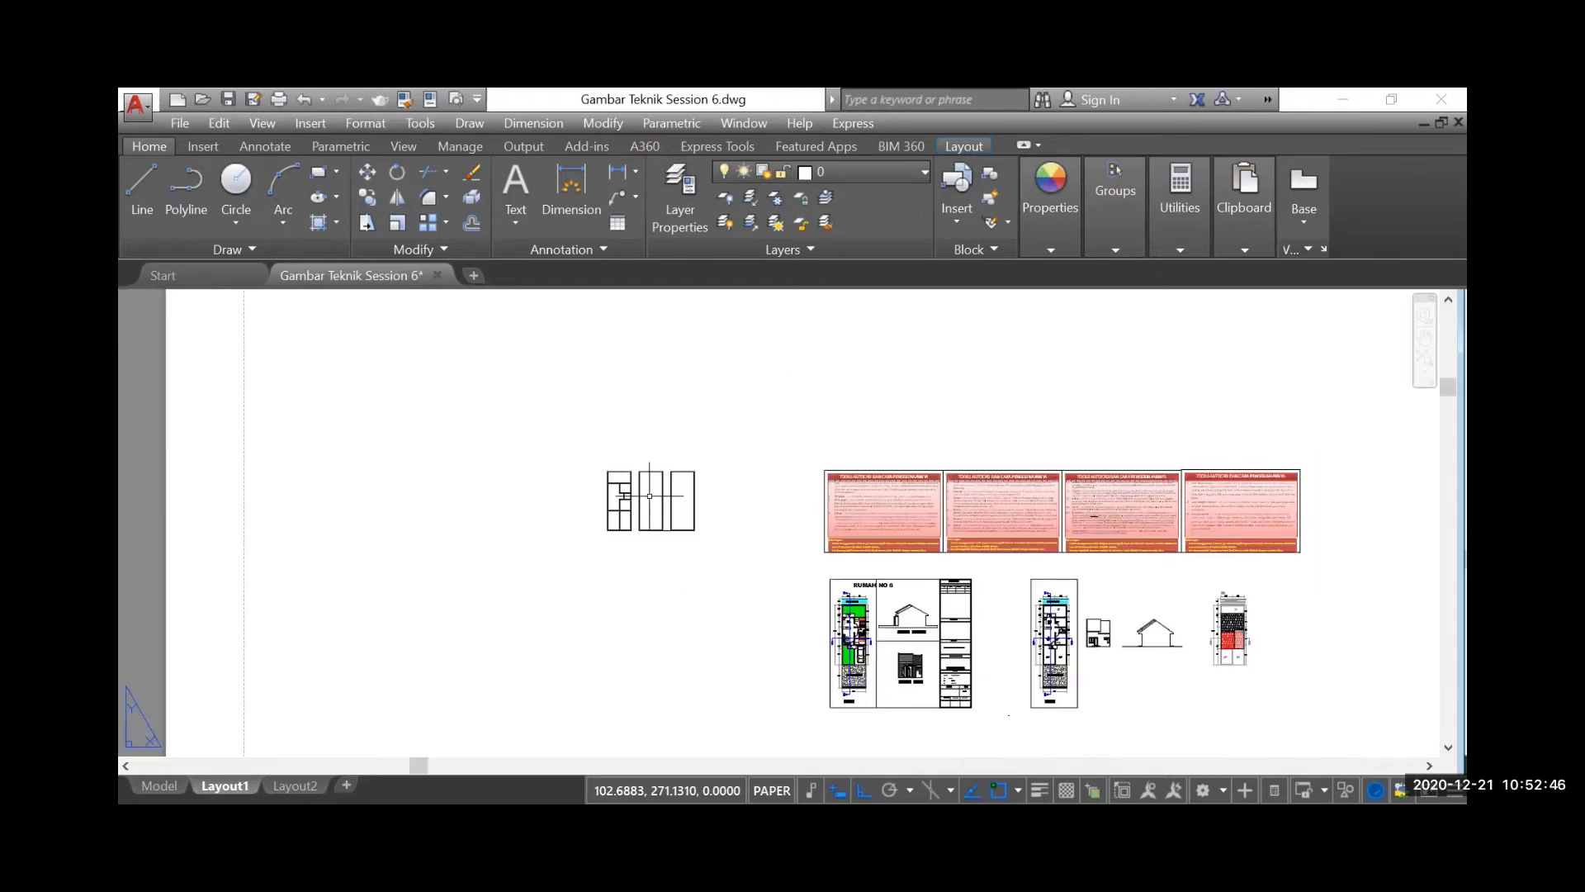
{"action": "scroll", "coordinate": [1015, 545], "scroll_direction": "up", "scroll_amount": 6}
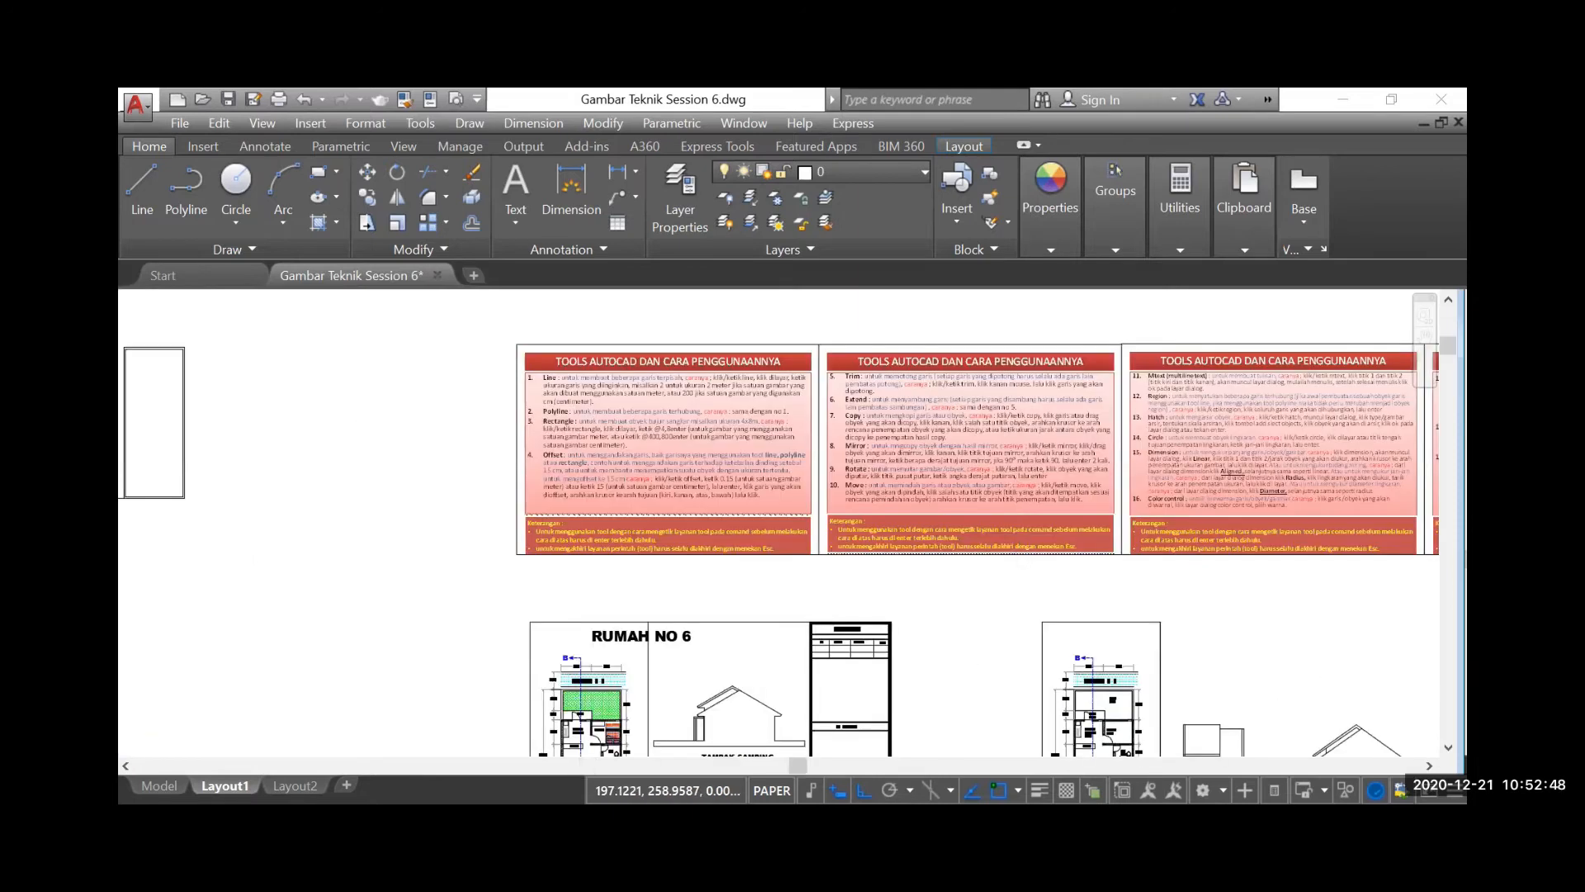
{"action": "scroll", "coordinate": [974, 429], "scroll_direction": "down", "scroll_amount": 4}
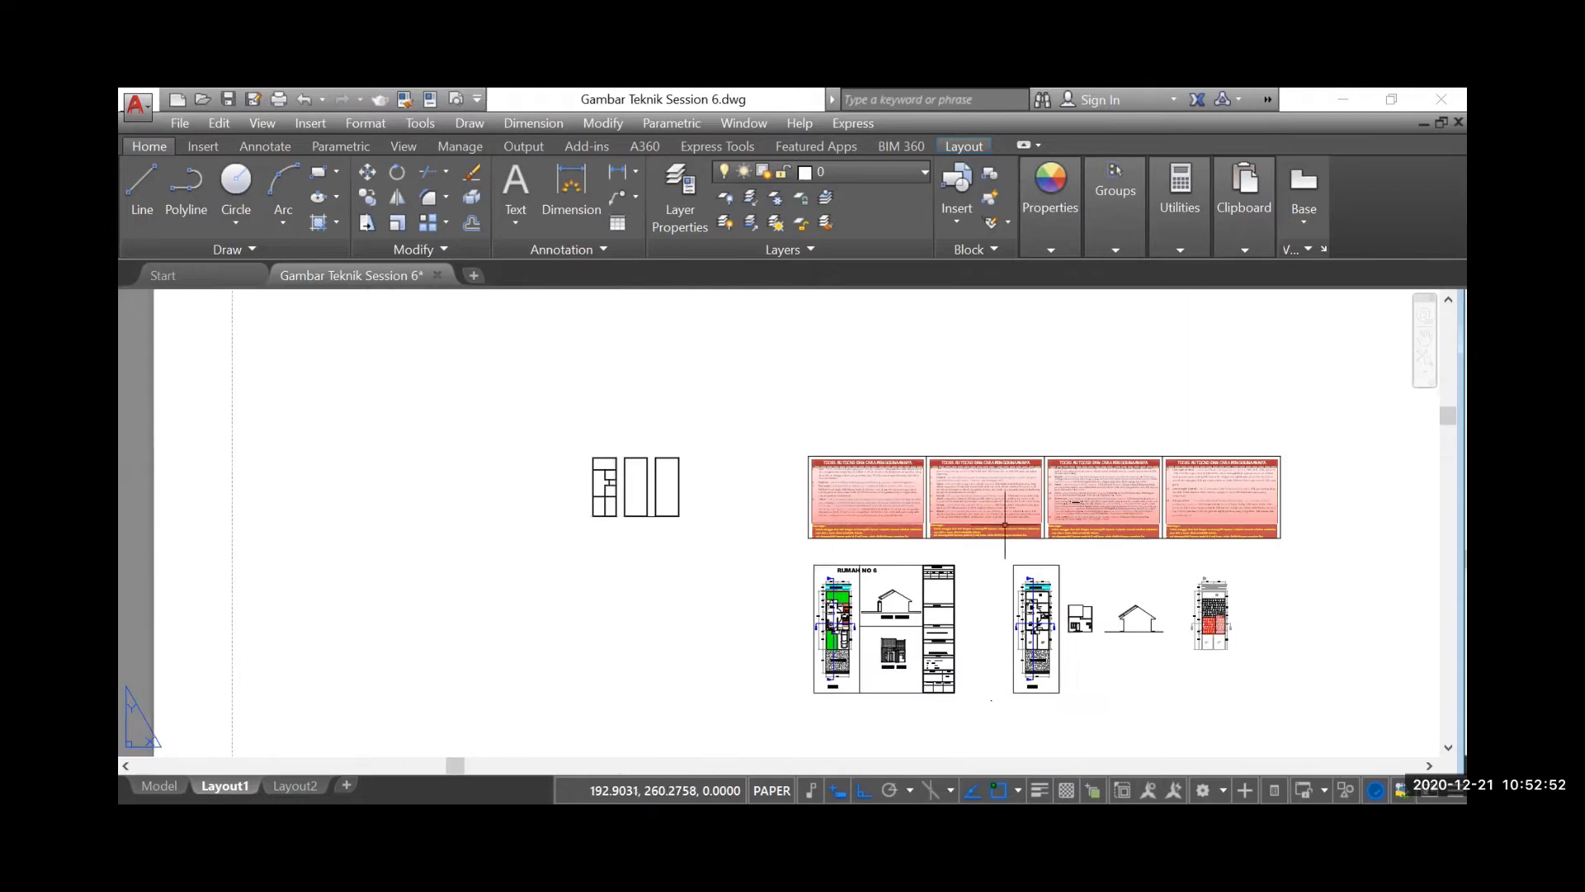
{"action": "scroll", "coordinate": [644, 491], "scroll_direction": "up", "scroll_amount": 10}
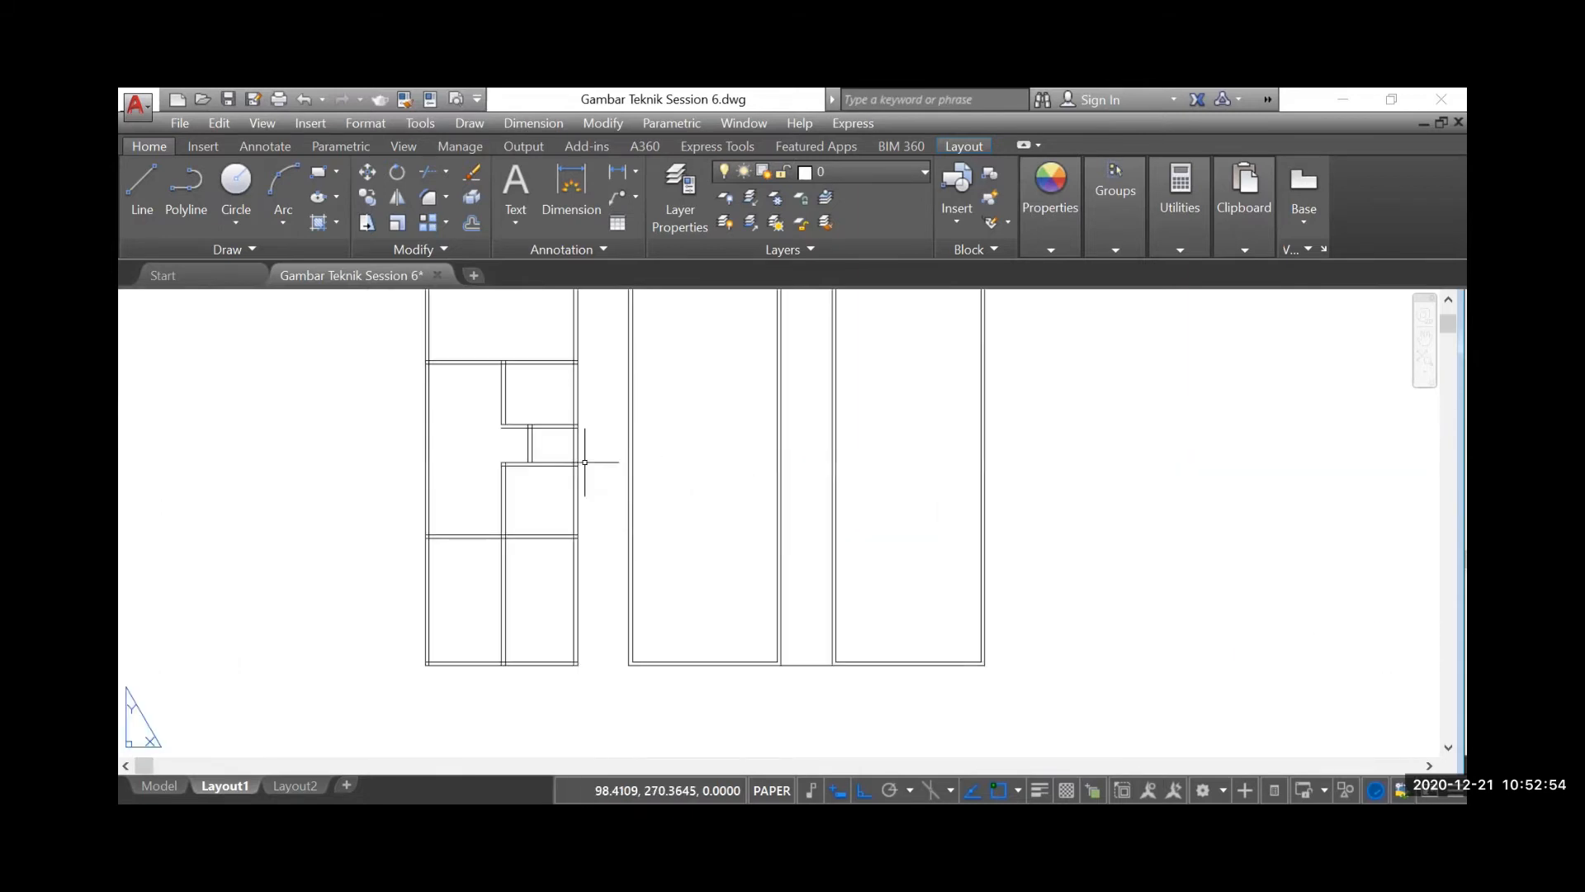
{"action": "scroll", "coordinate": [484, 367], "scroll_direction": "up", "scroll_amount": 2}
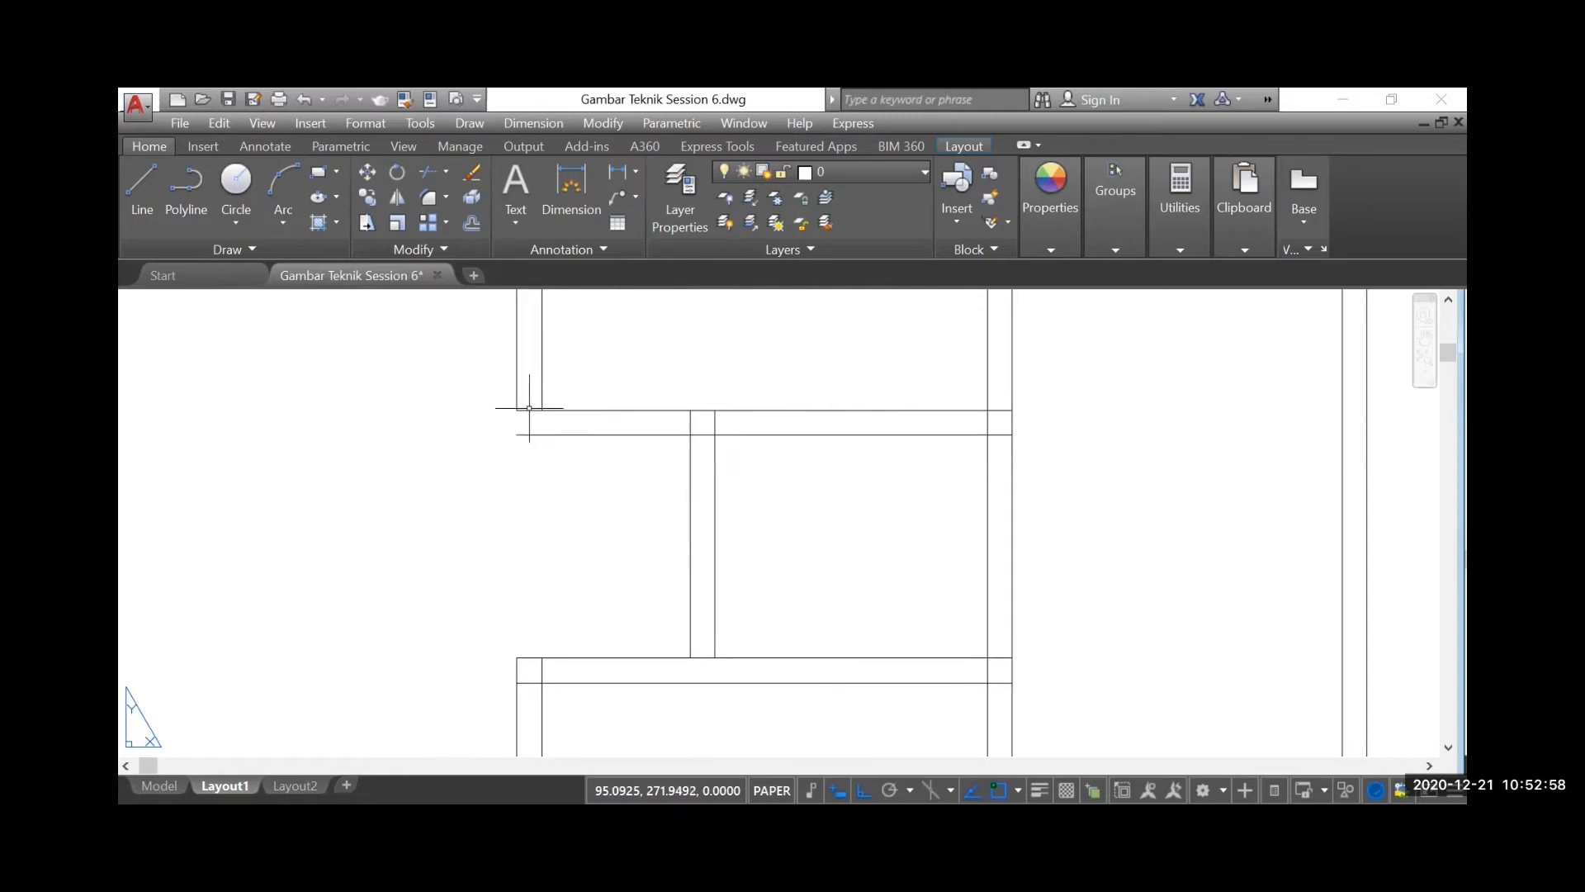
{"action": "left_click", "coordinate": [446, 172]}
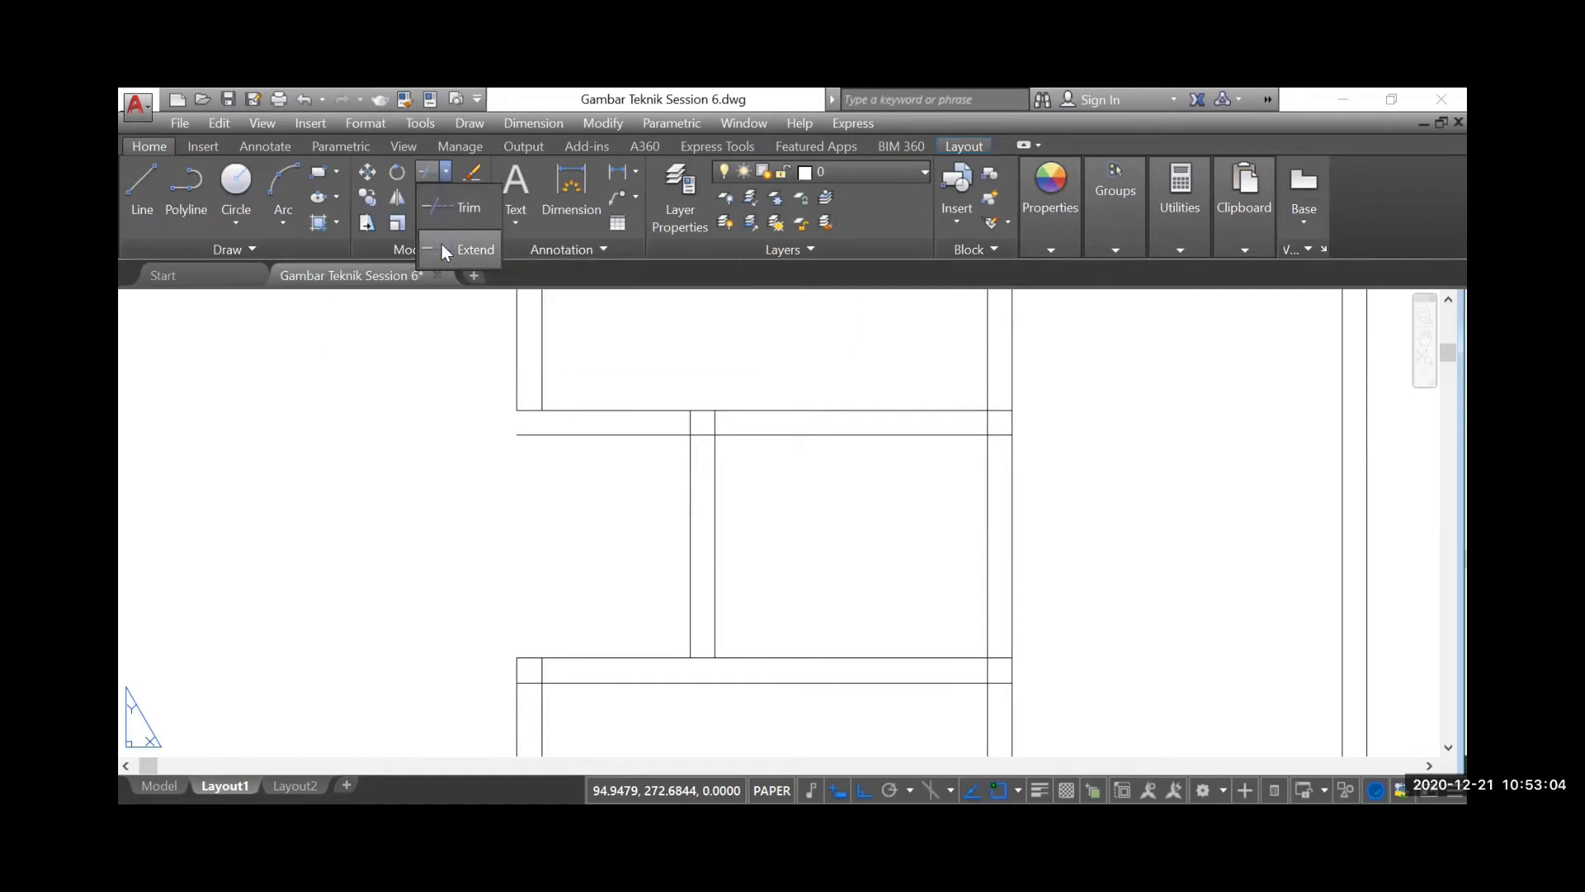
{"action": "left_click", "coordinate": [463, 250]}
{"action": "key", "text": "Return"}
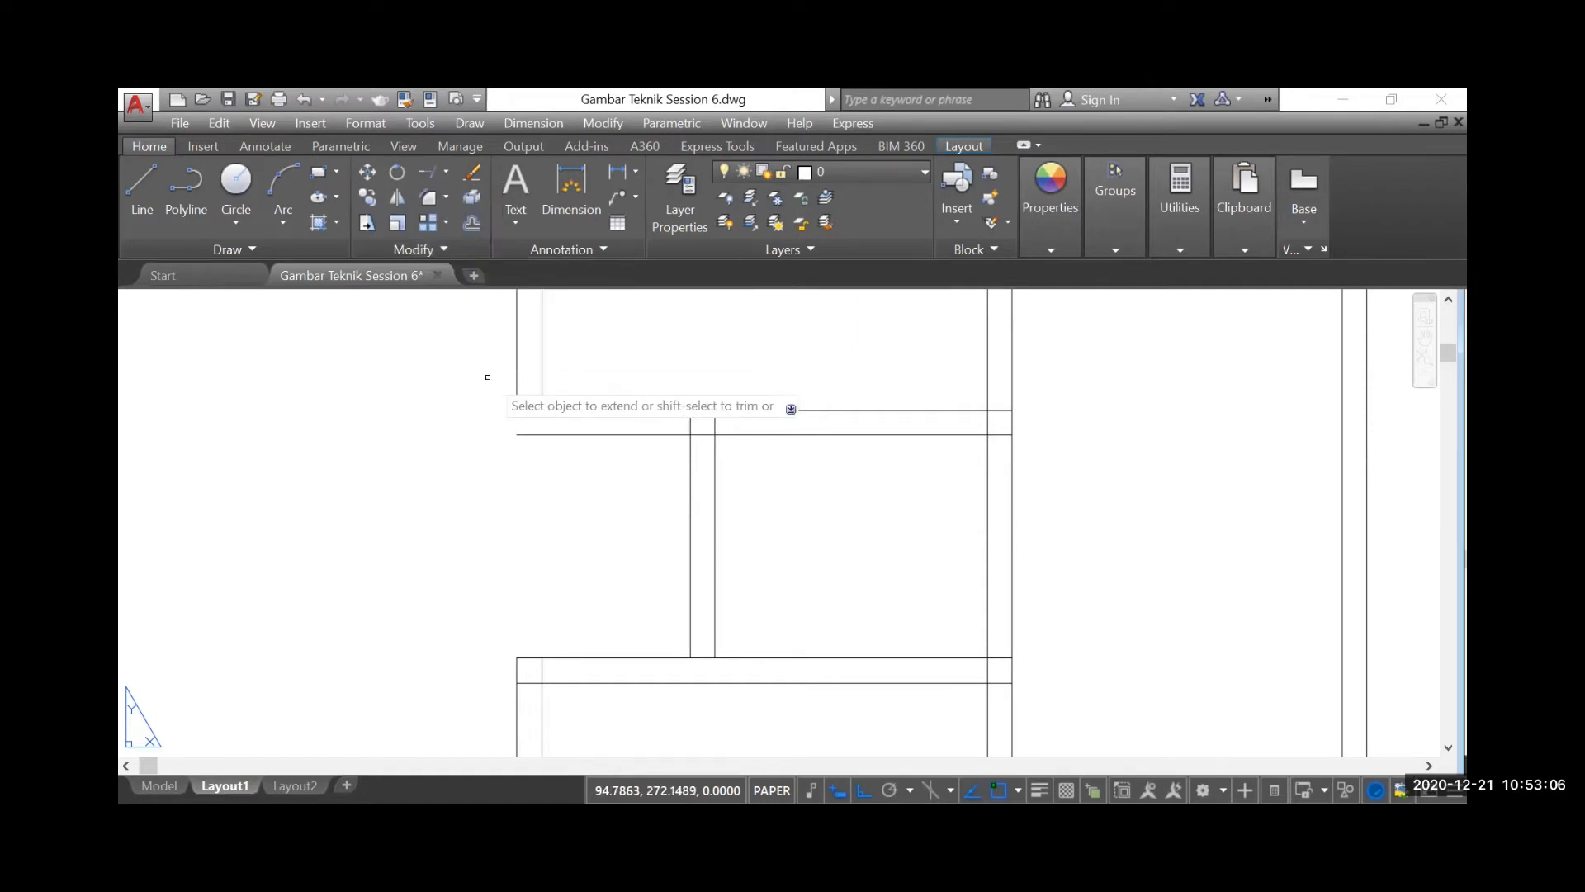
{"action": "left_click", "coordinate": [585, 376]}
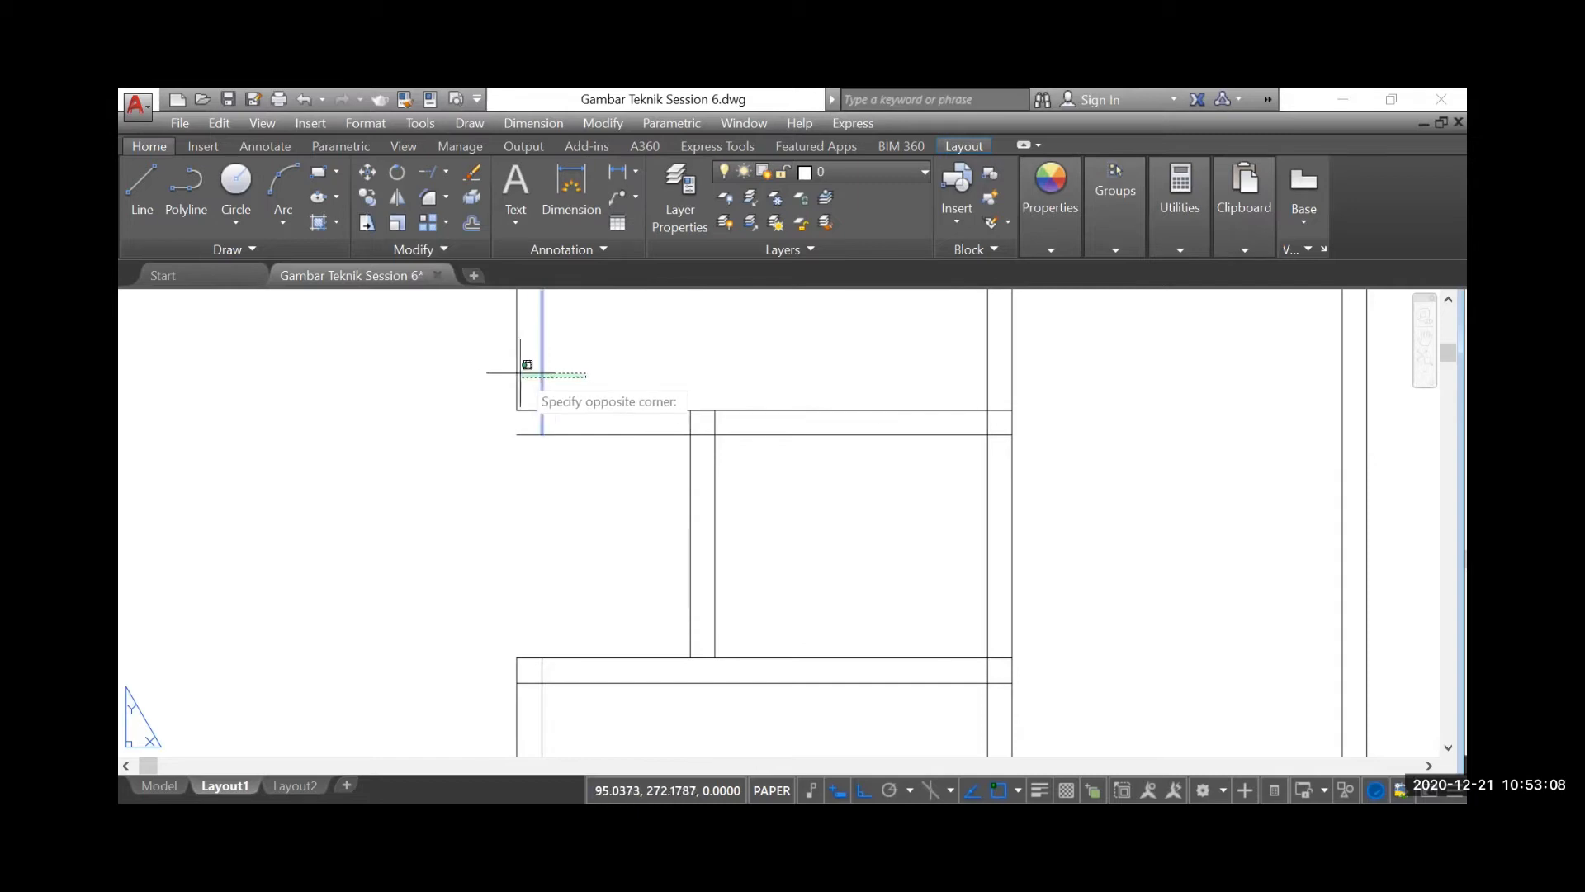
{"action": "left_click", "coordinate": [515, 364]}
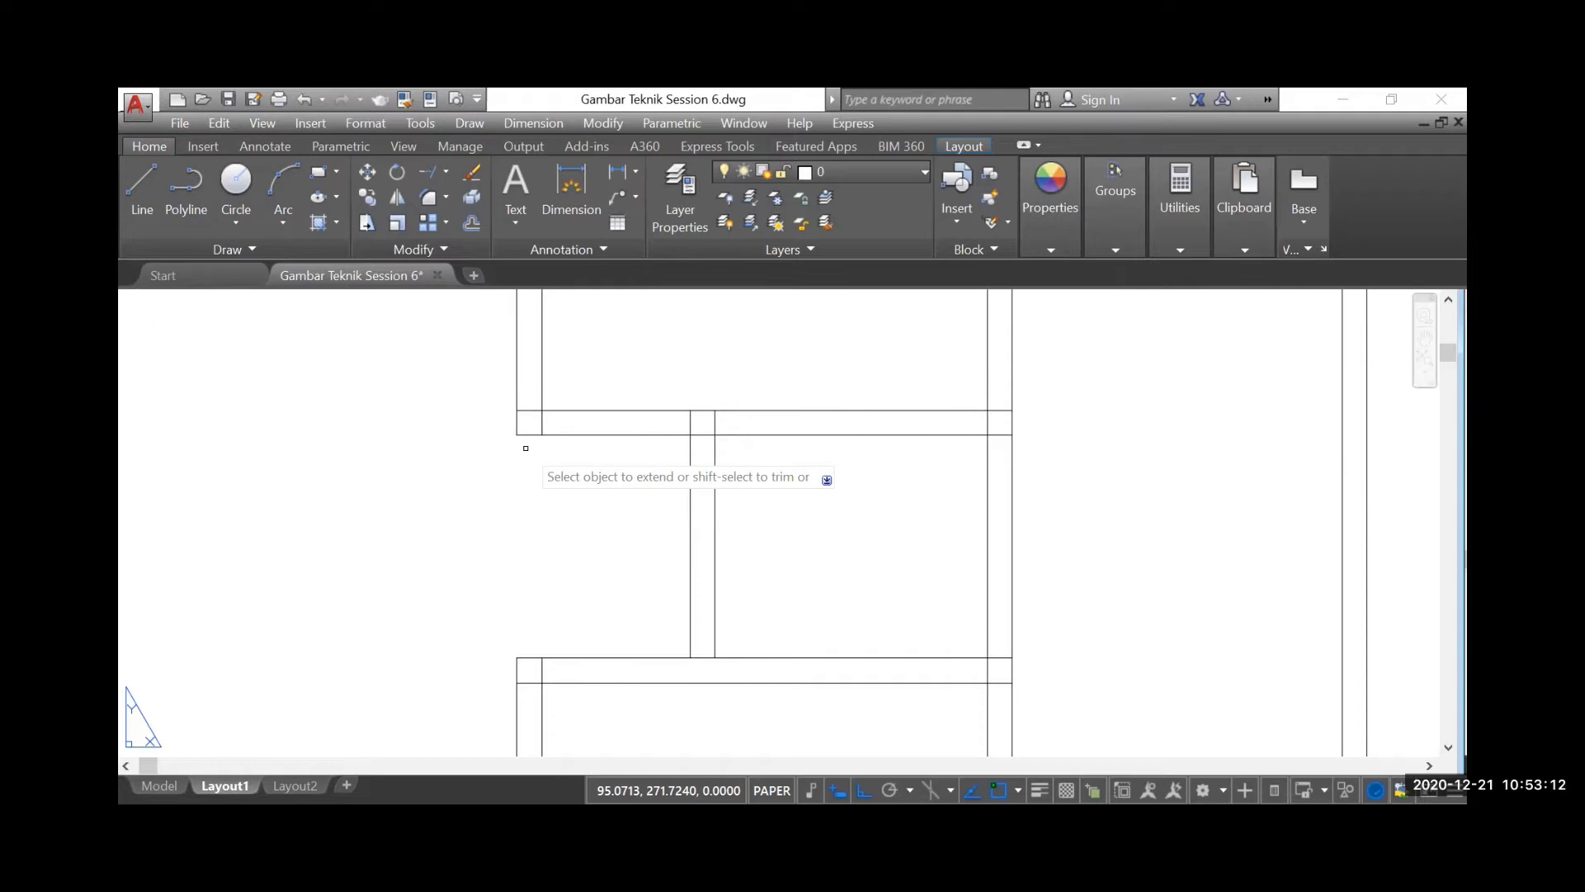
Extend the short WC partition's two vertical lines down to the lower line of the wall below the WC row
{"action": "scroll", "coordinate": [526, 448], "scroll_direction": "down", "scroll_amount": 3}
{"action": "scroll", "coordinate": [501, 428], "scroll_direction": "up", "scroll_amount": 2}
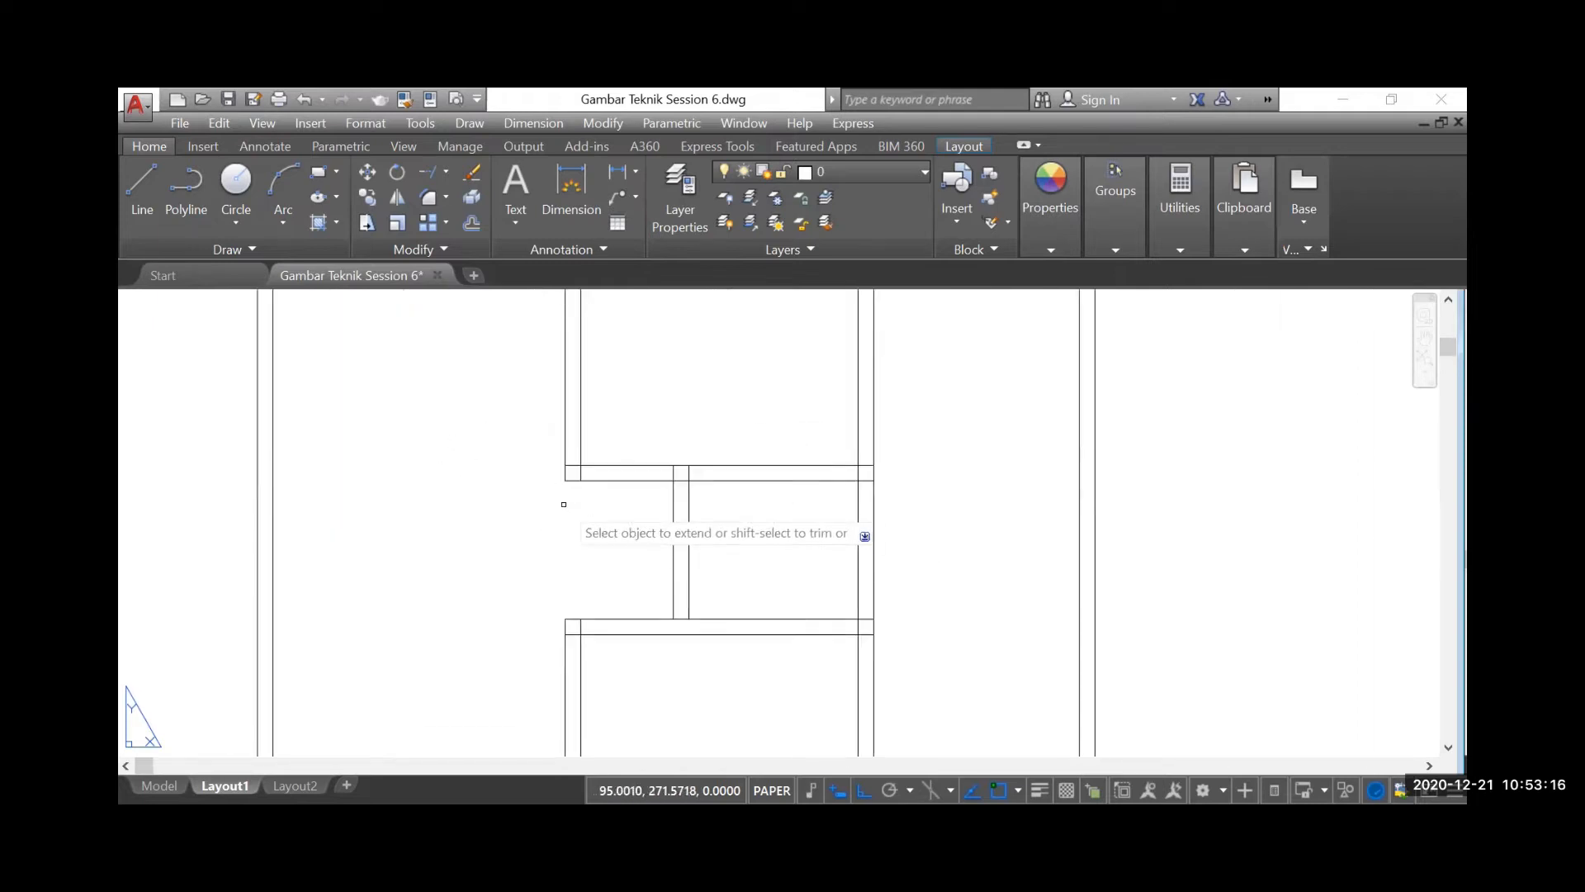
{"action": "scroll", "coordinate": [569, 497], "scroll_direction": "down", "scroll_amount": 2}
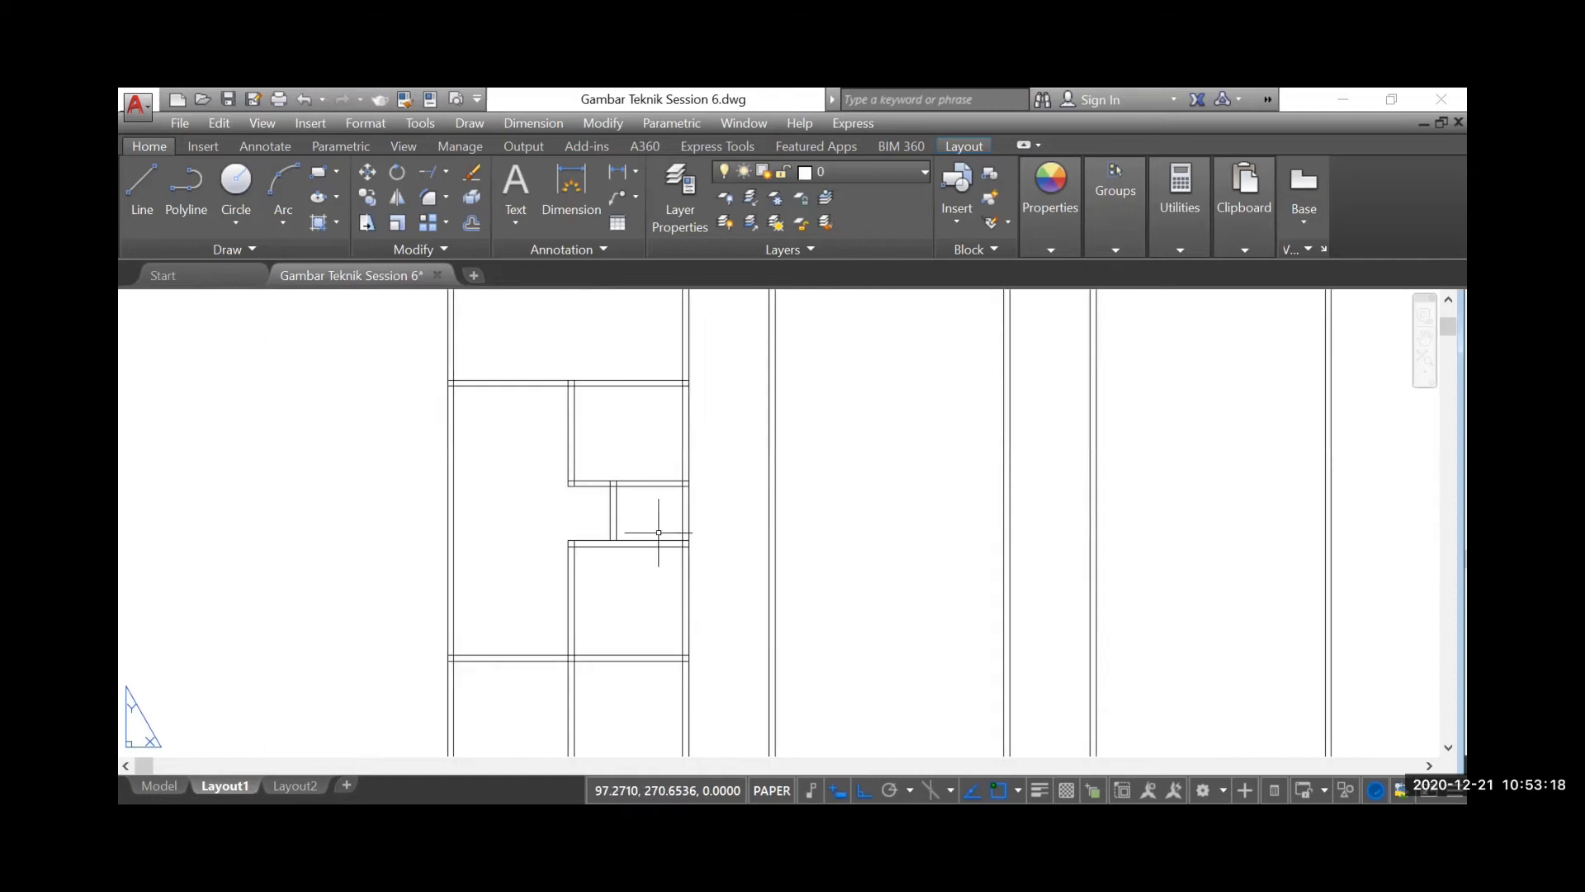
{"action": "scroll", "coordinate": [586, 509], "scroll_direction": "up", "scroll_amount": 2}
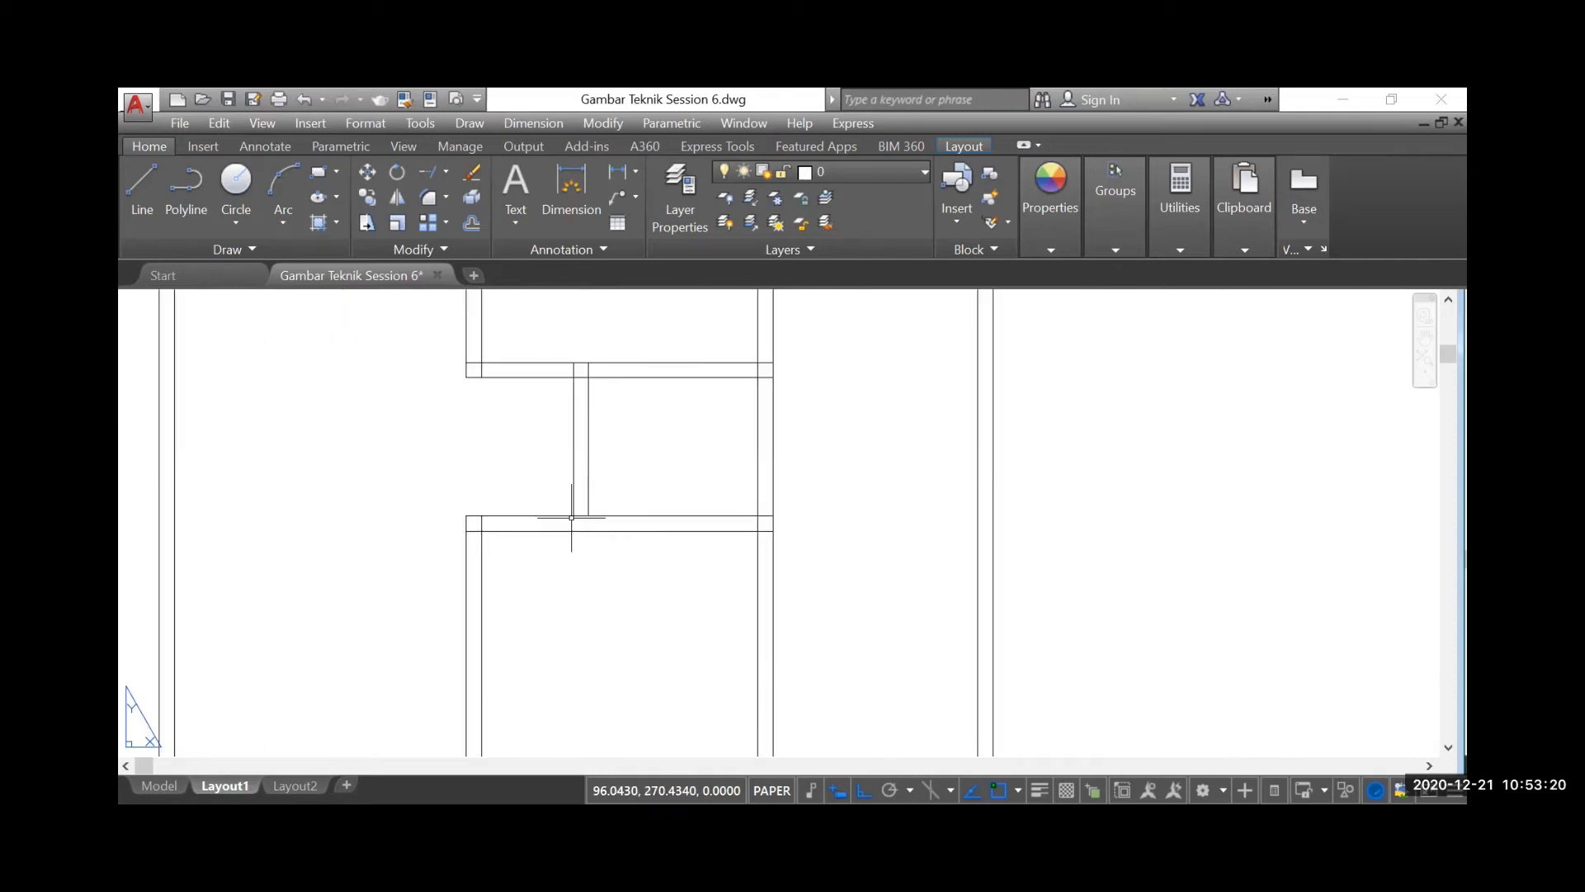
{"action": "left_click", "coordinate": [429, 170]}
{"action": "key", "text": "Return"}
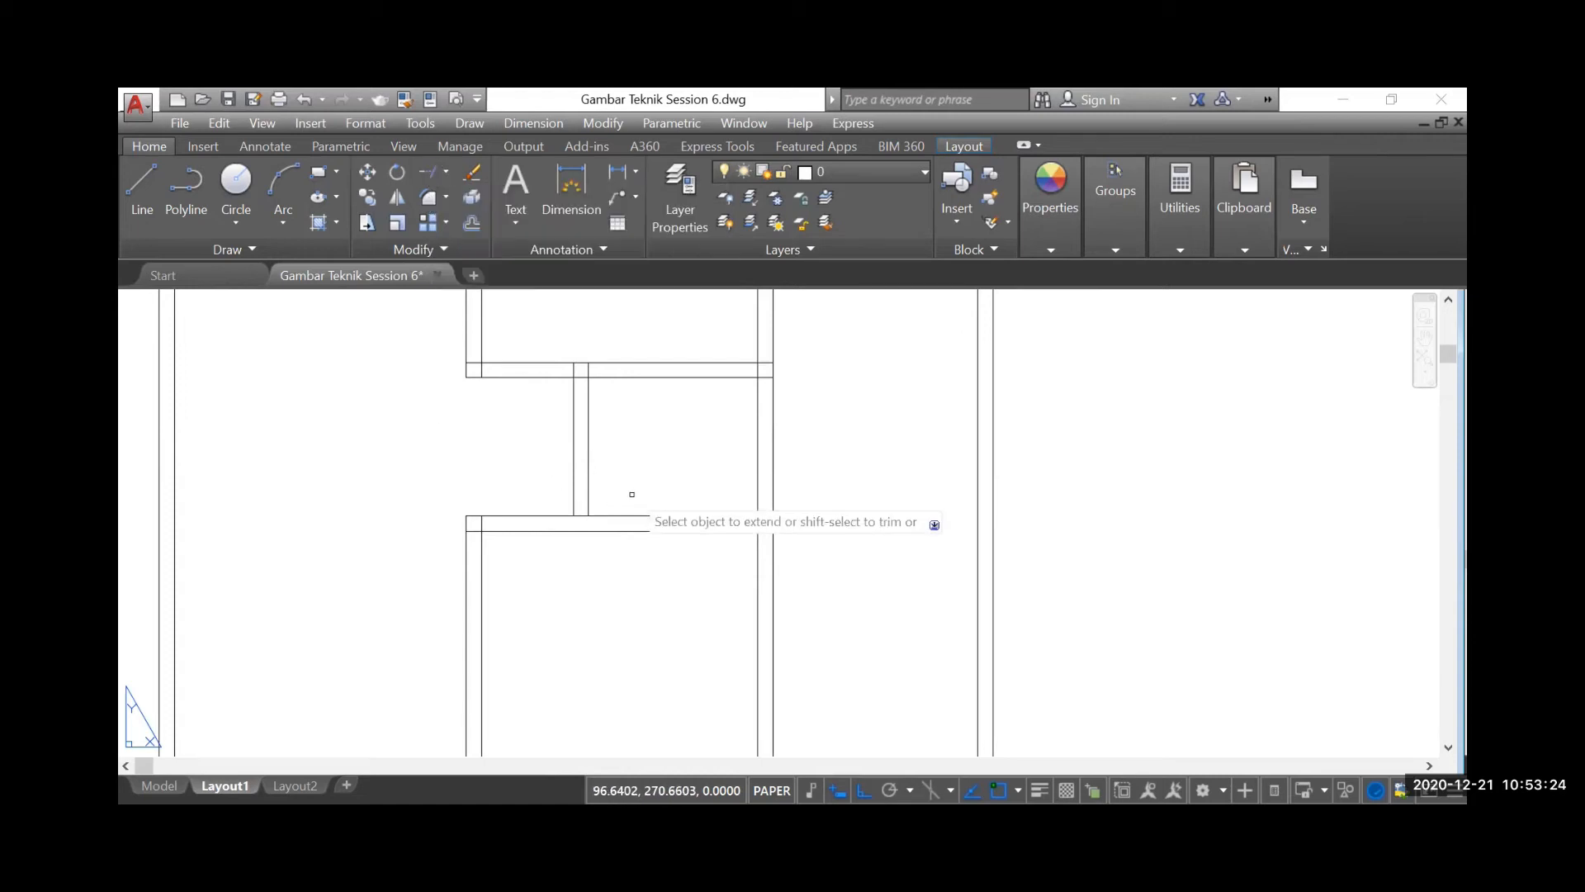
{"action": "left_click", "coordinate": [612, 490]}
{"action": "left_click", "coordinate": [567, 496]}
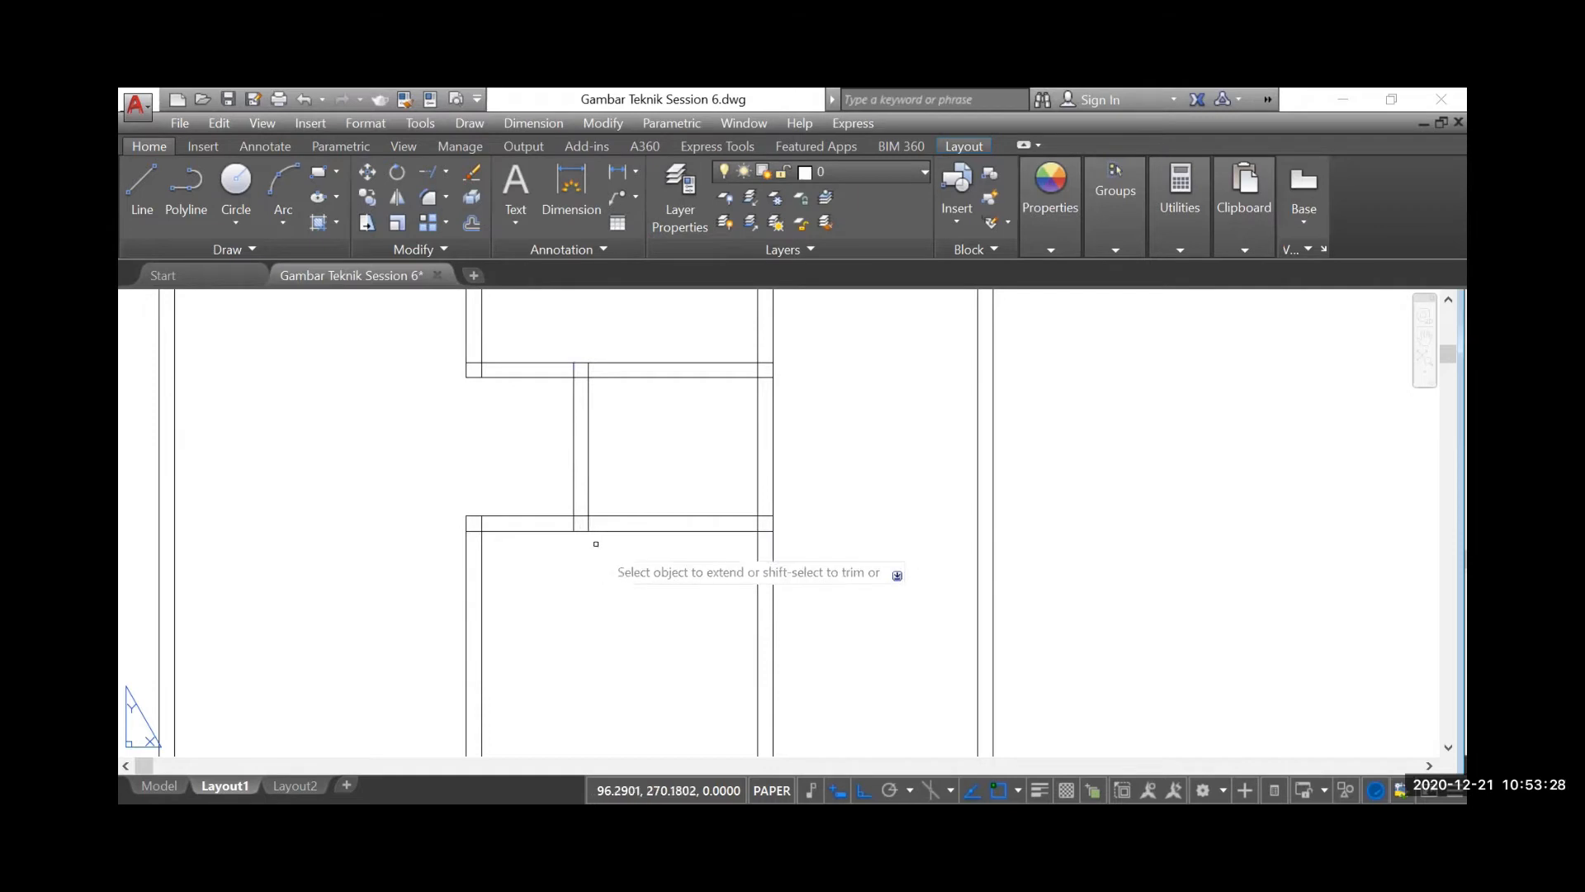
{"action": "key", "text": "Escape"}
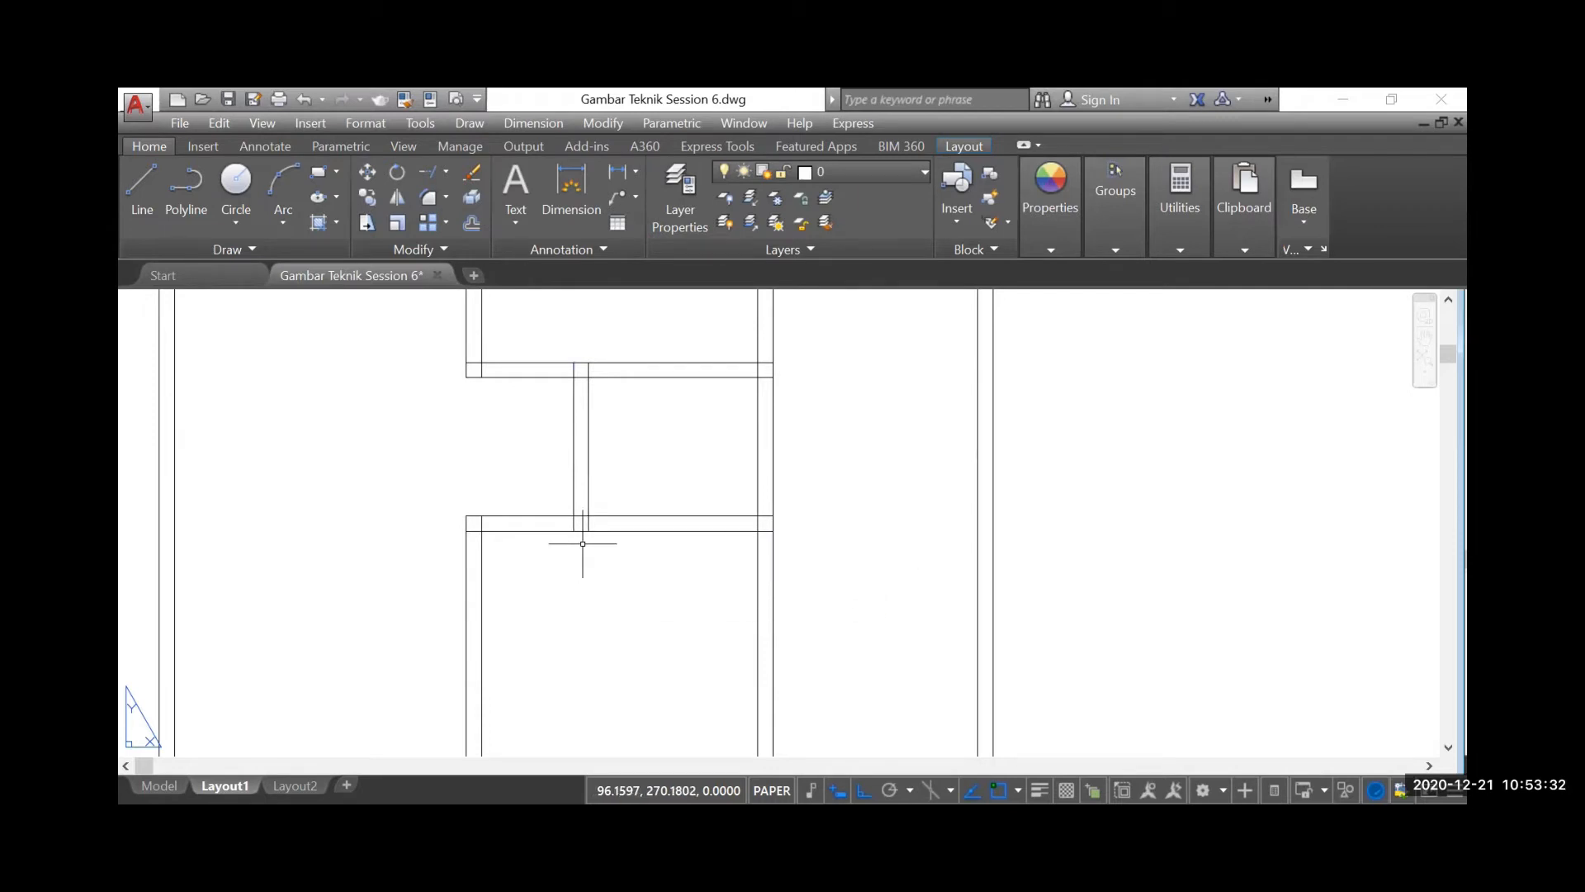
Inspect the junction of the extended WC partition with the wall below it, and review the written instructions for the AutoCAD tools
{"action": "scroll", "coordinate": [582, 543], "scroll_direction": "up", "scroll_amount": 2}
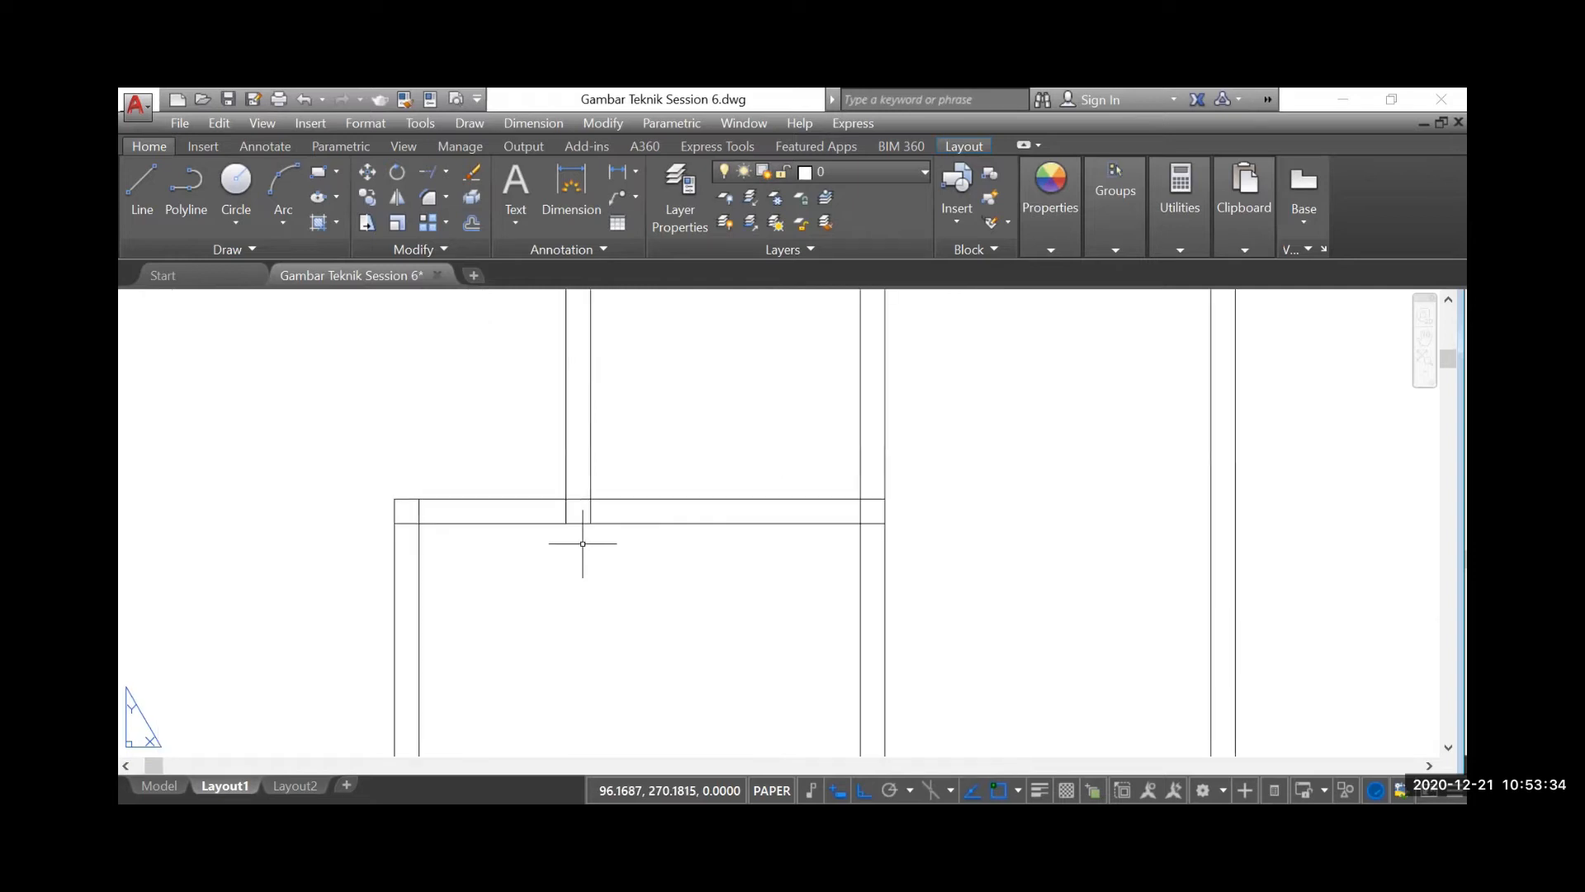
{"action": "left_click", "coordinate": [631, 523]}
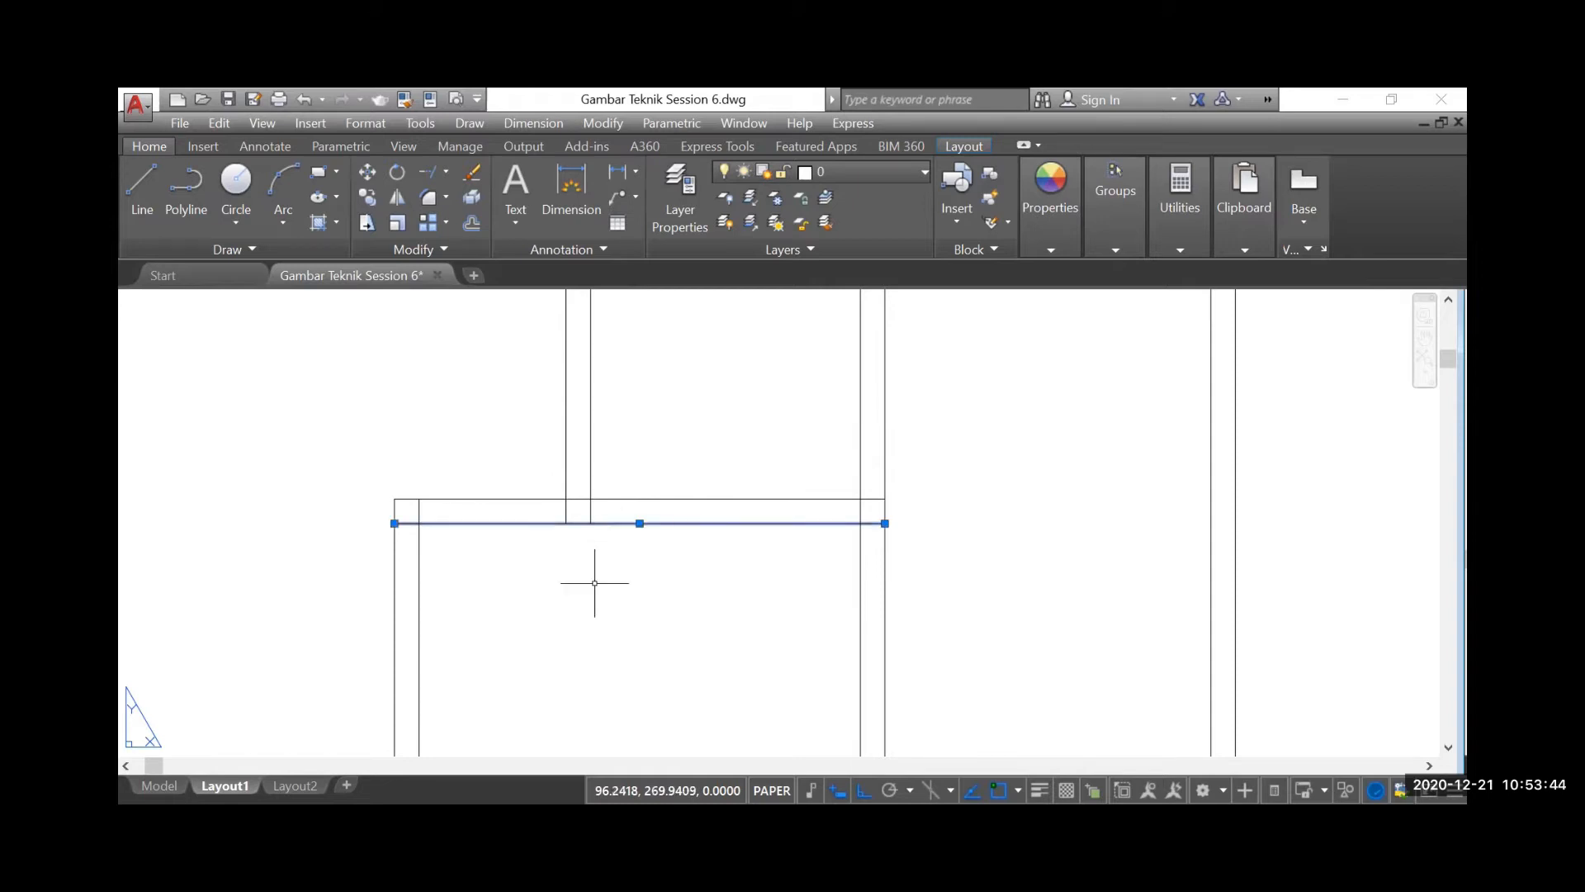
{"action": "key", "text": "Escape"}
{"action": "scroll", "coordinate": [594, 583], "scroll_direction": "down", "scroll_amount": 3}
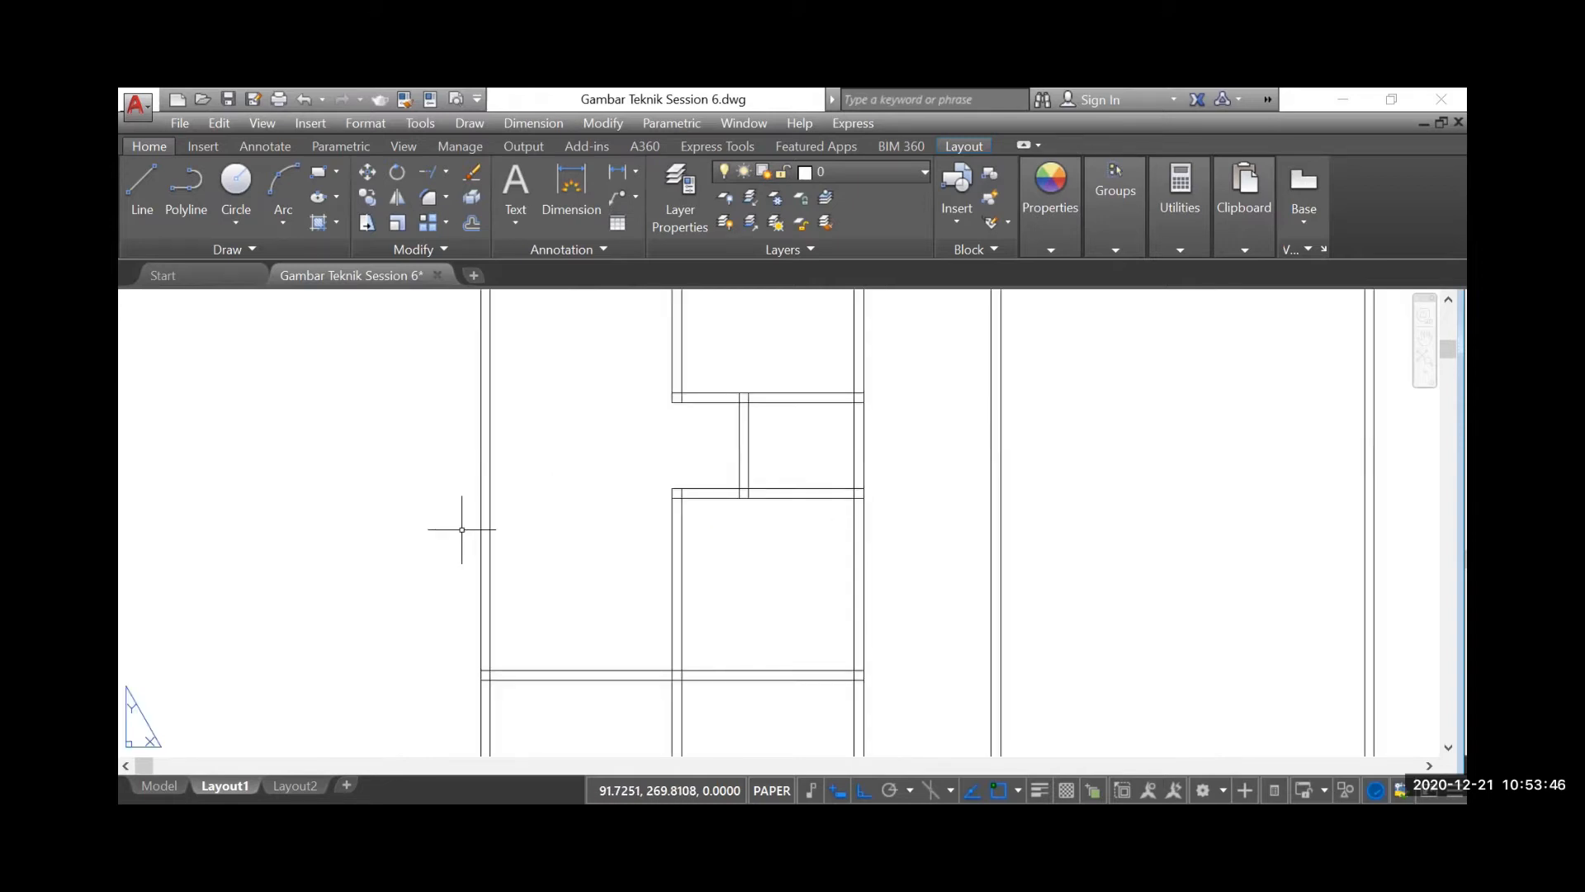
{"action": "scroll", "coordinate": [466, 520], "scroll_direction": "down", "scroll_amount": 5}
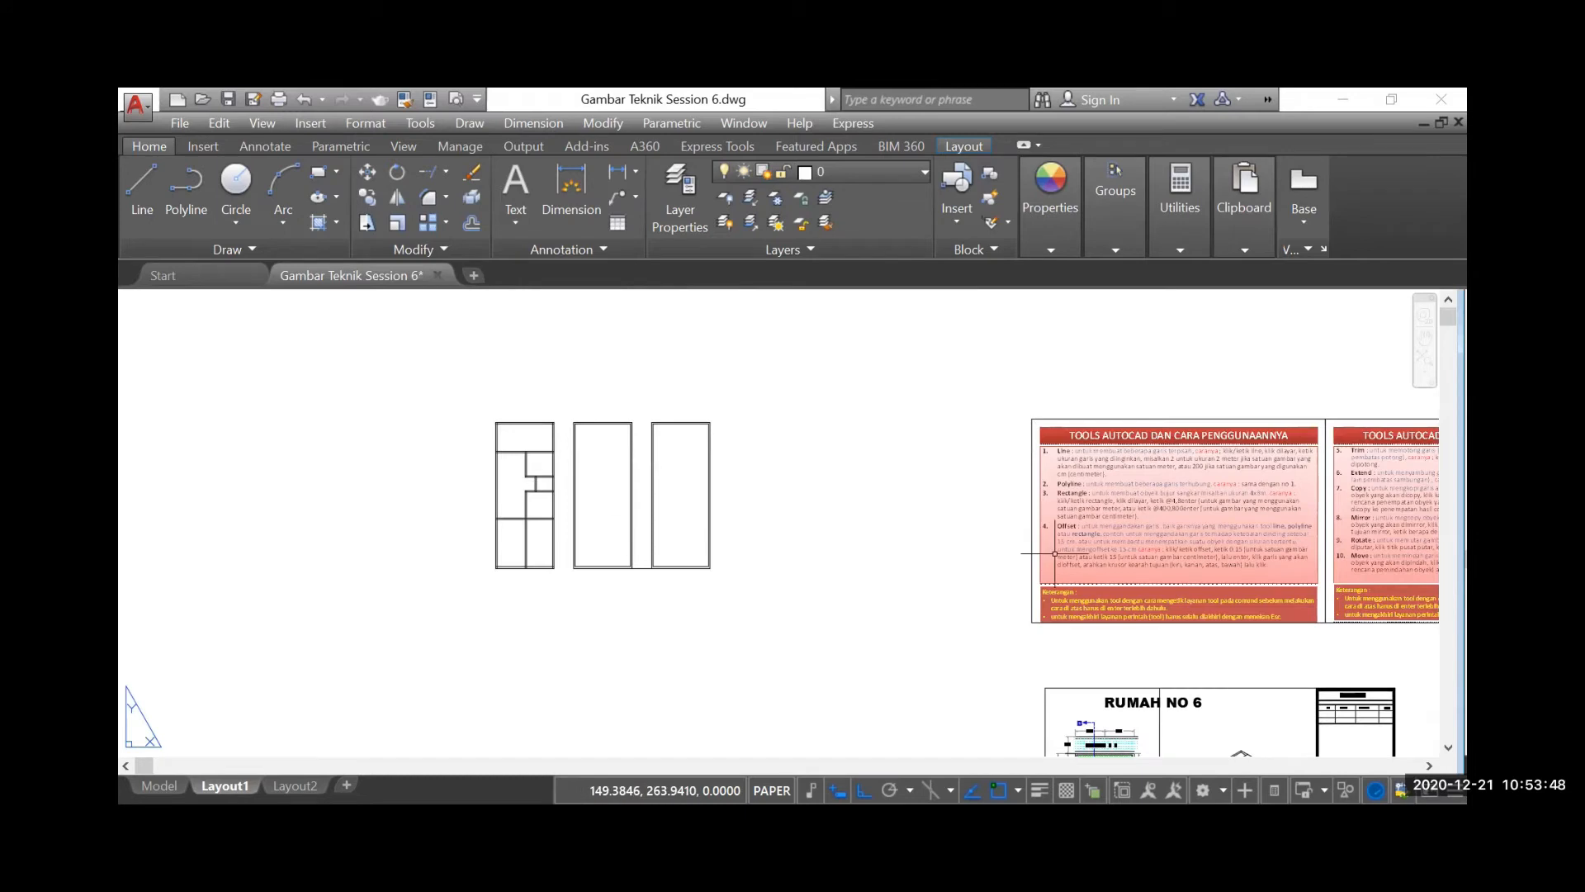
{"action": "scroll", "coordinate": [978, 528], "scroll_direction": "down", "scroll_amount": 2}
{"action": "scroll", "coordinate": [1243, 526], "scroll_direction": "up", "scroll_amount": 4}
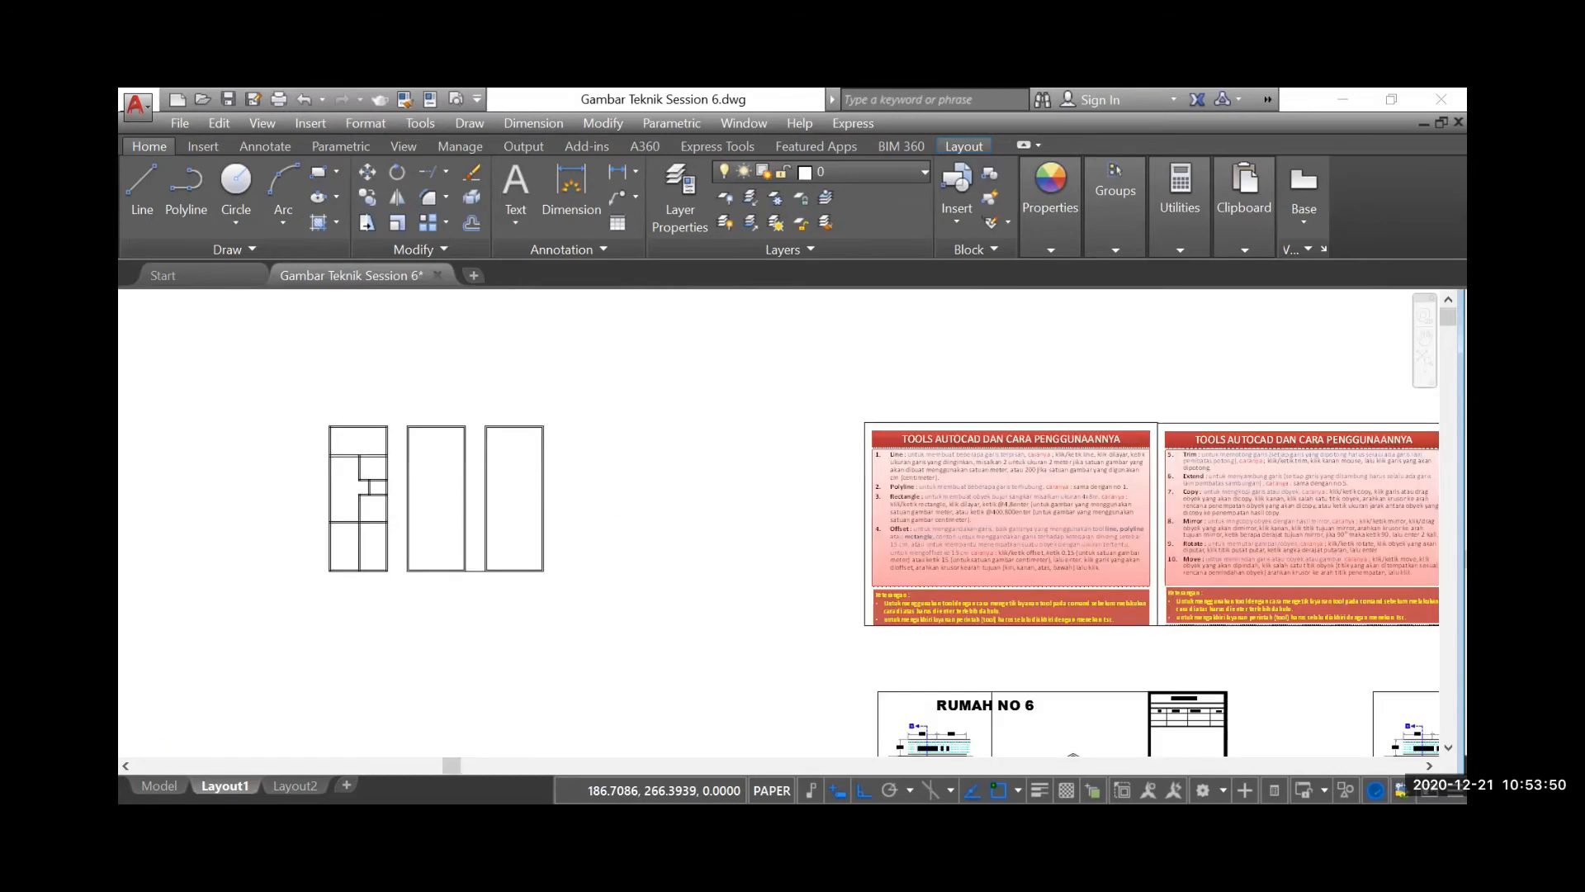
{"action": "scroll", "coordinate": [1251, 532], "scroll_direction": "up", "scroll_amount": 2}
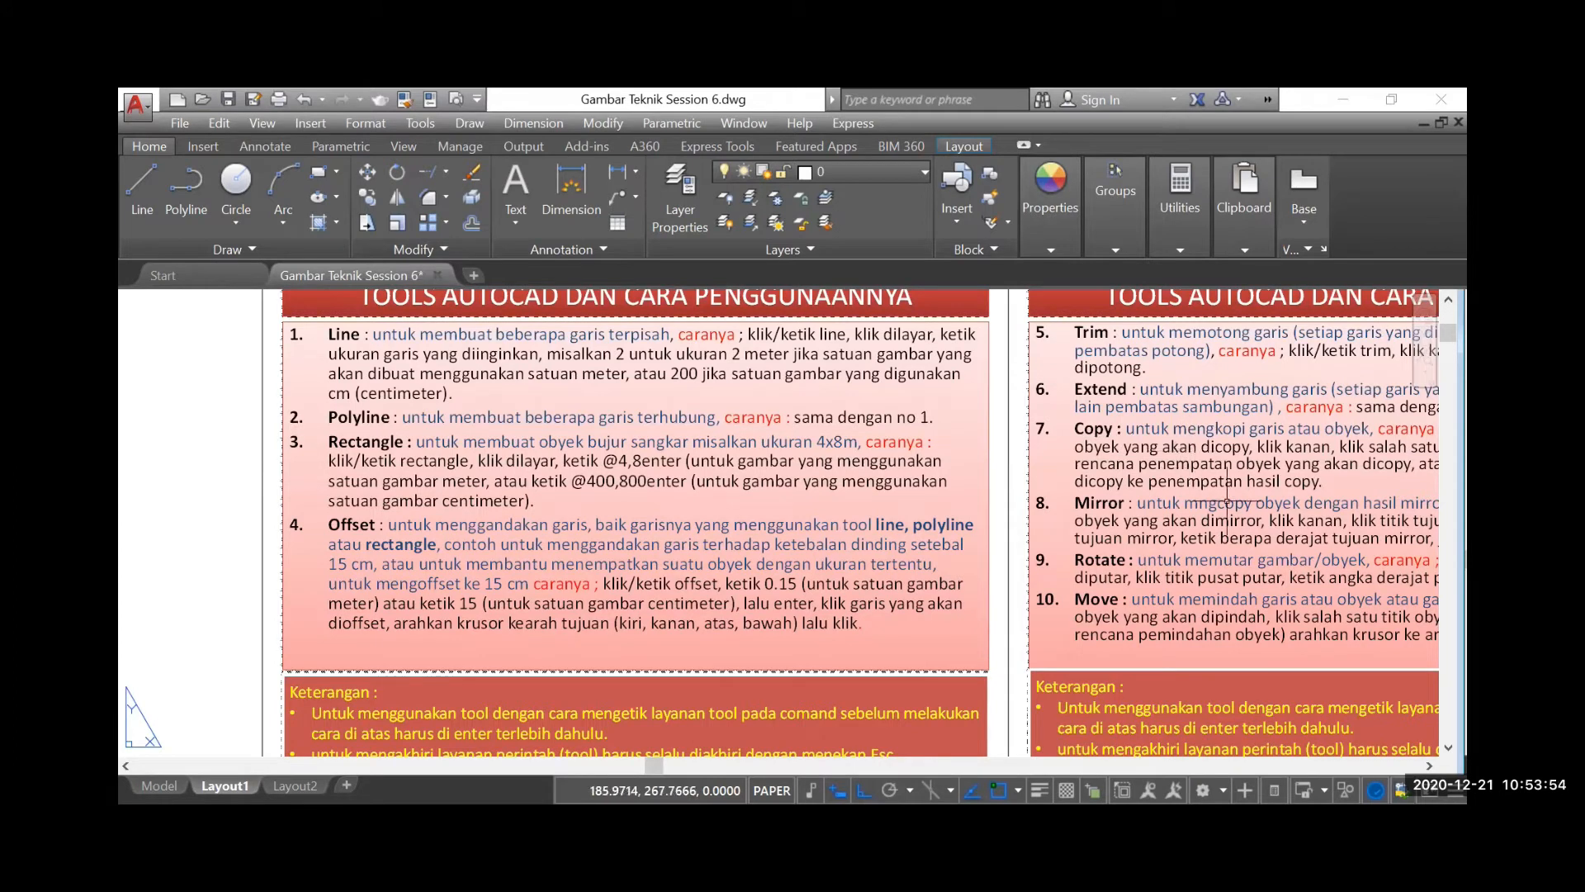
{"action": "scroll", "coordinate": [1228, 489], "scroll_direction": "down", "scroll_amount": 6}
{"action": "scroll", "coordinate": [652, 503], "scroll_direction": "up", "scroll_amount": 3}
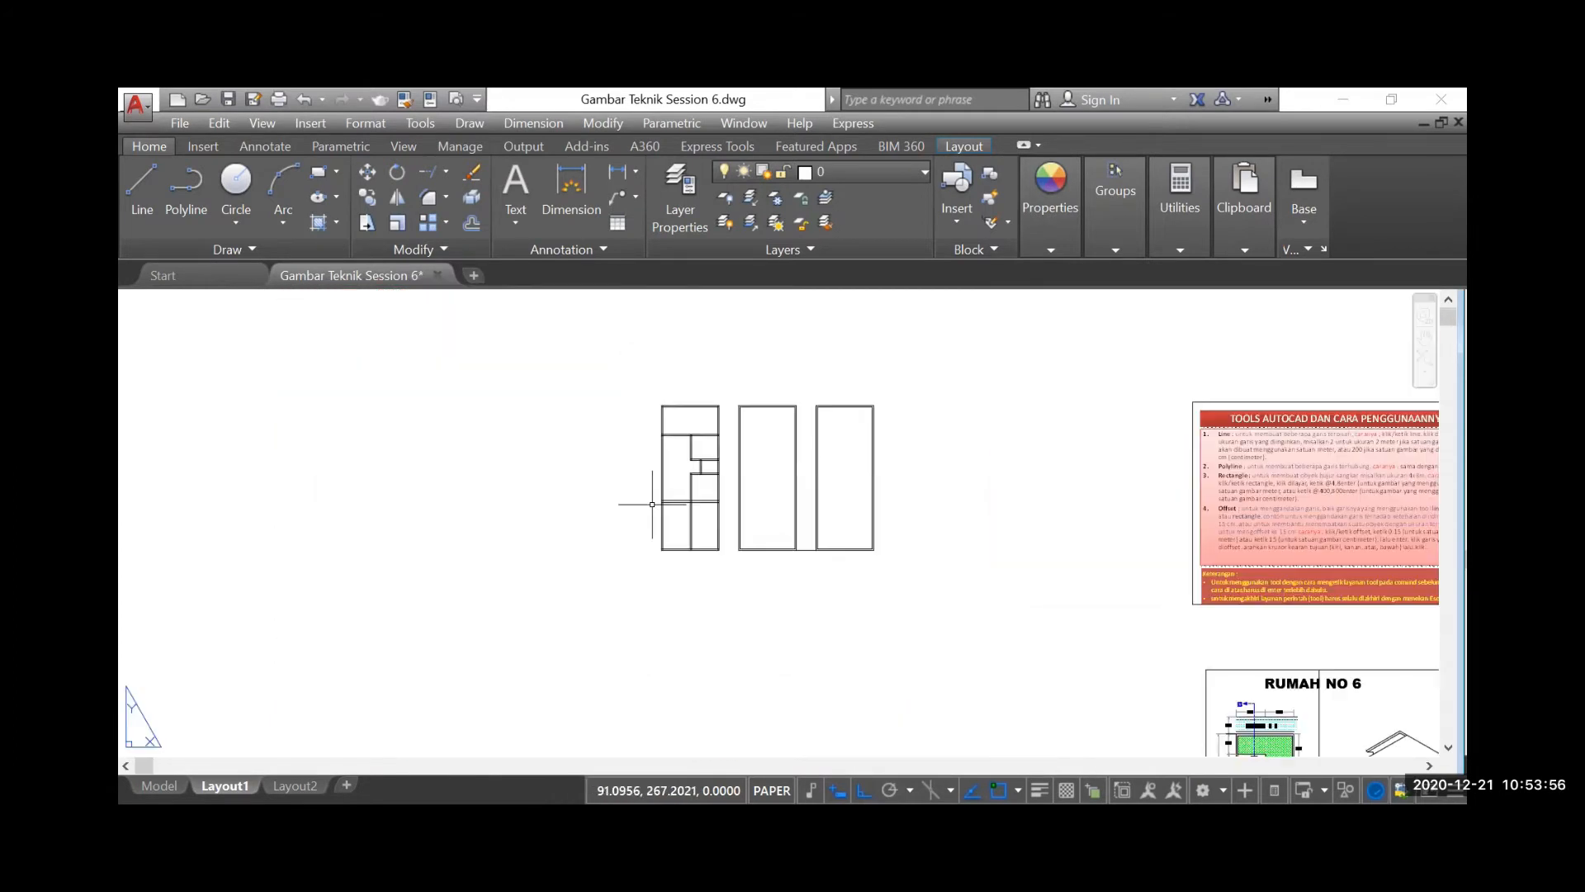
Copy the whole partitioned floor plan 8 units to the left, using its lower right corner as base point
{"action": "scroll", "coordinate": [670, 443], "scroll_direction": "up", "scroll_amount": 2}
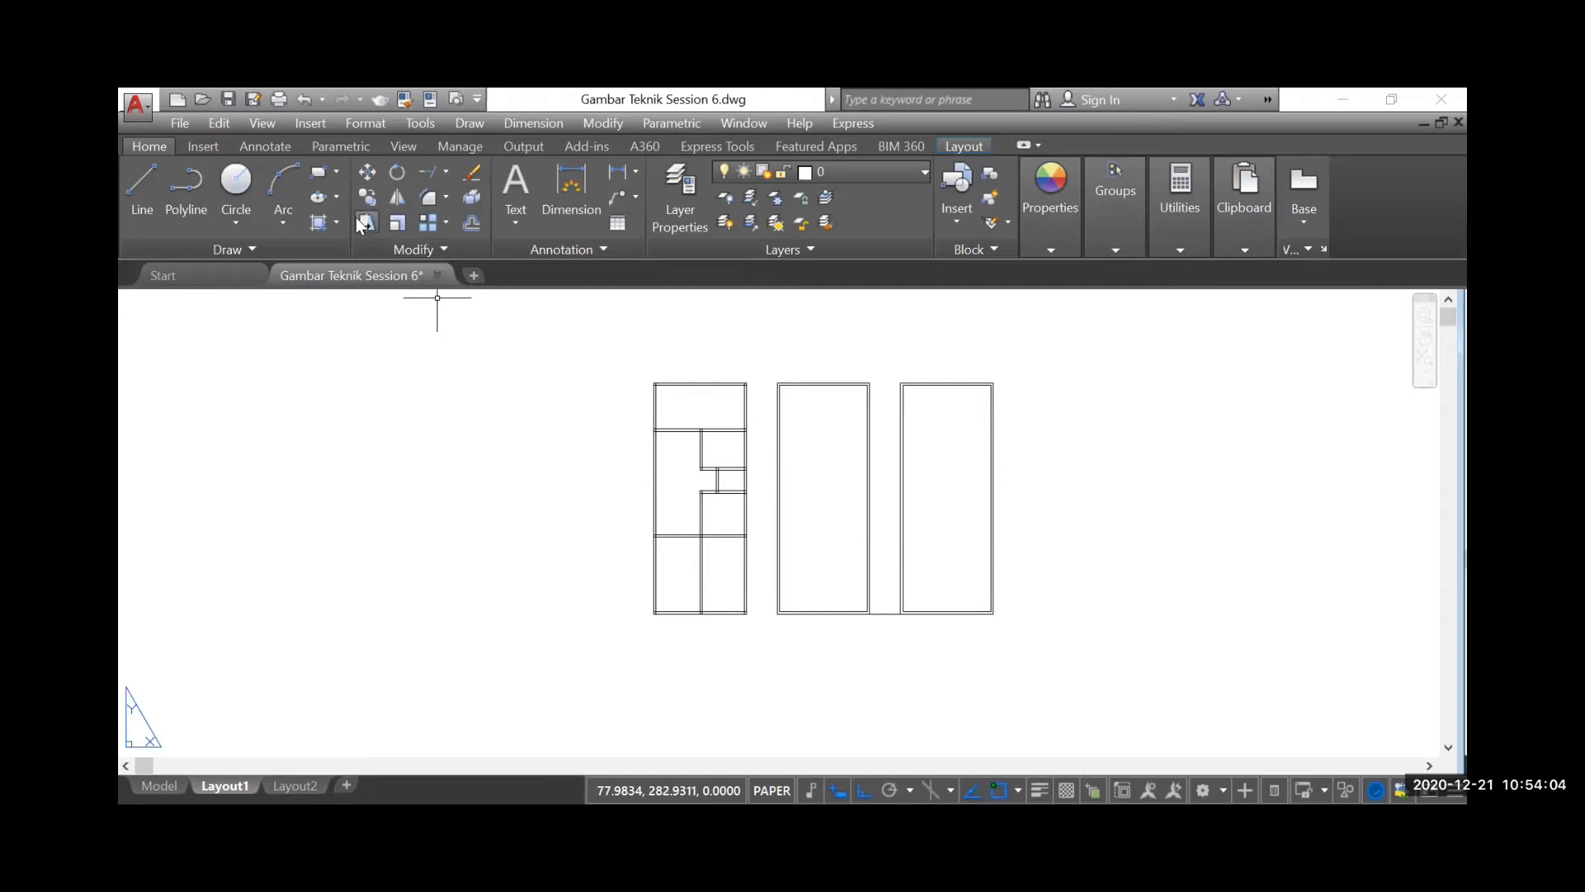
{"action": "left_click", "coordinate": [365, 196]}
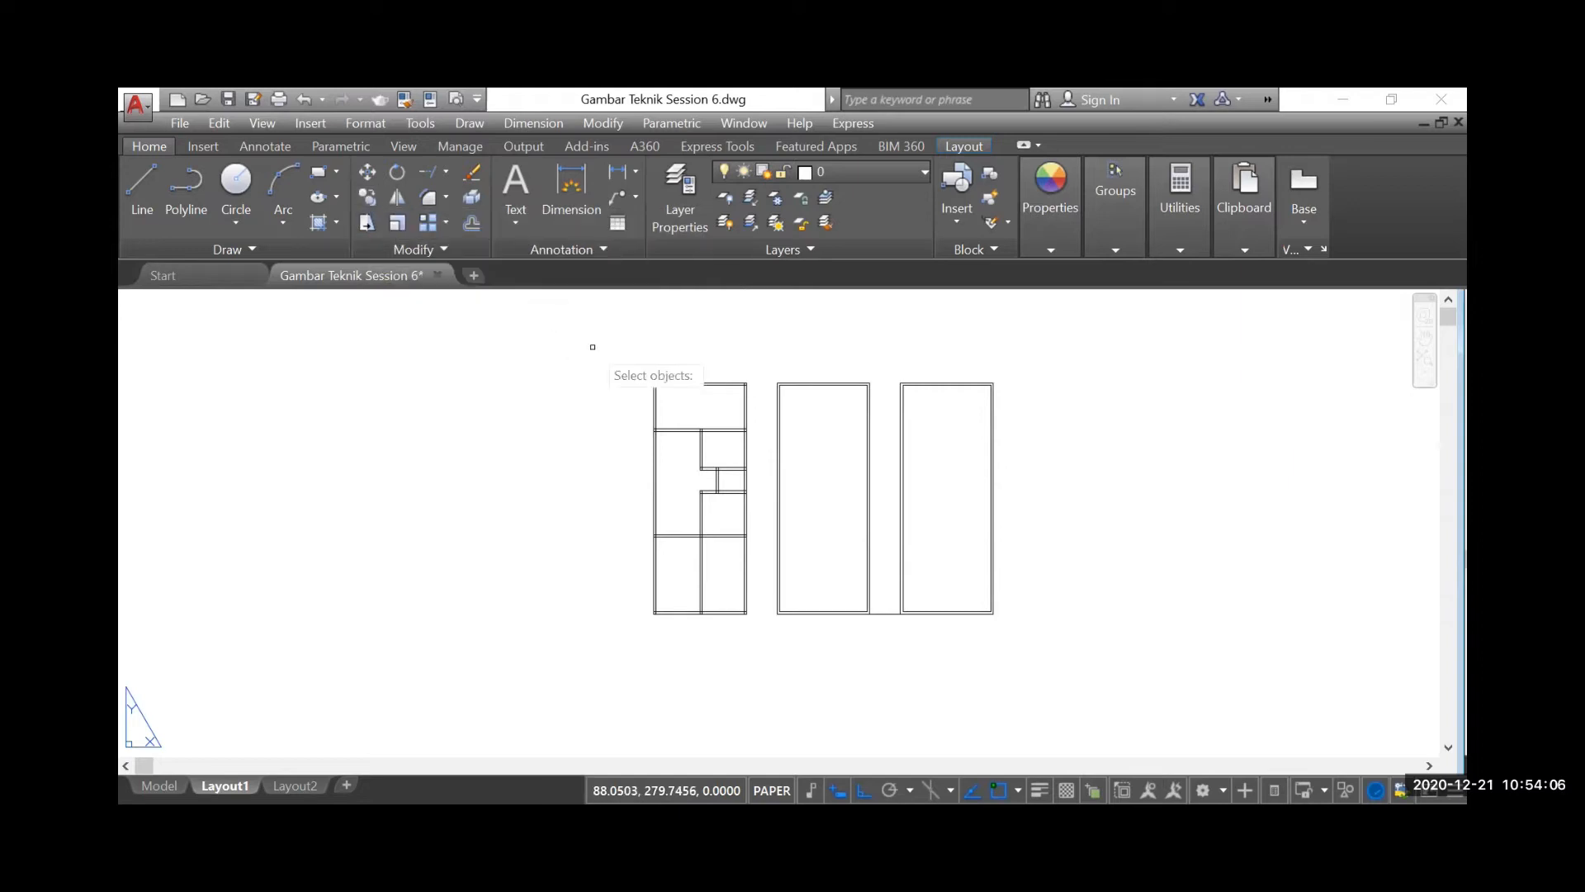
{"action": "left_click", "coordinate": [634, 374]}
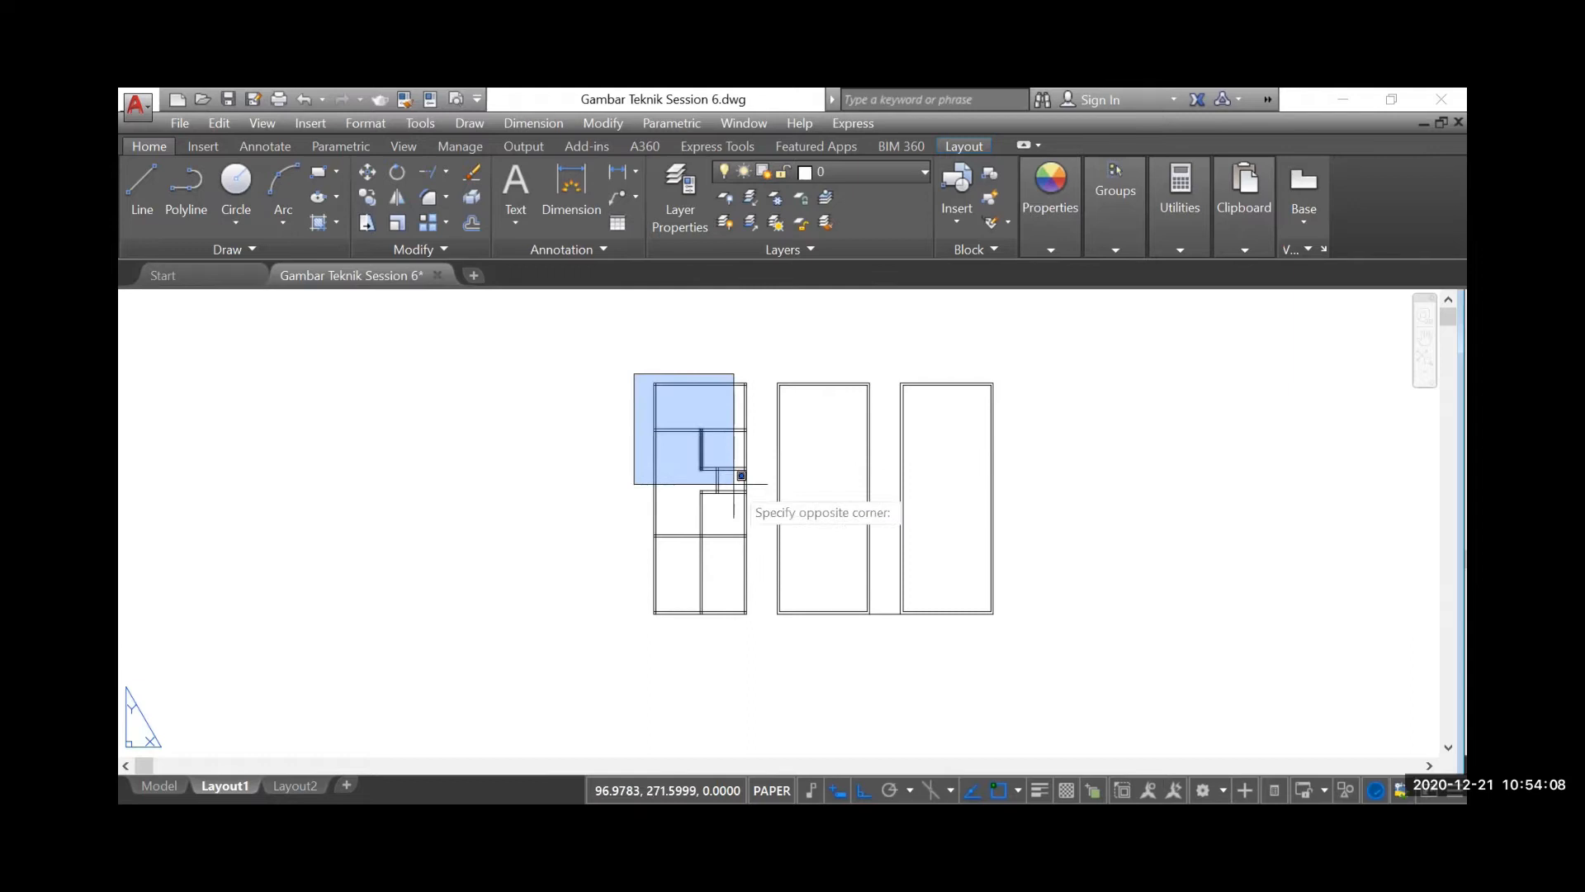
{"action": "left_click", "coordinate": [757, 644]}
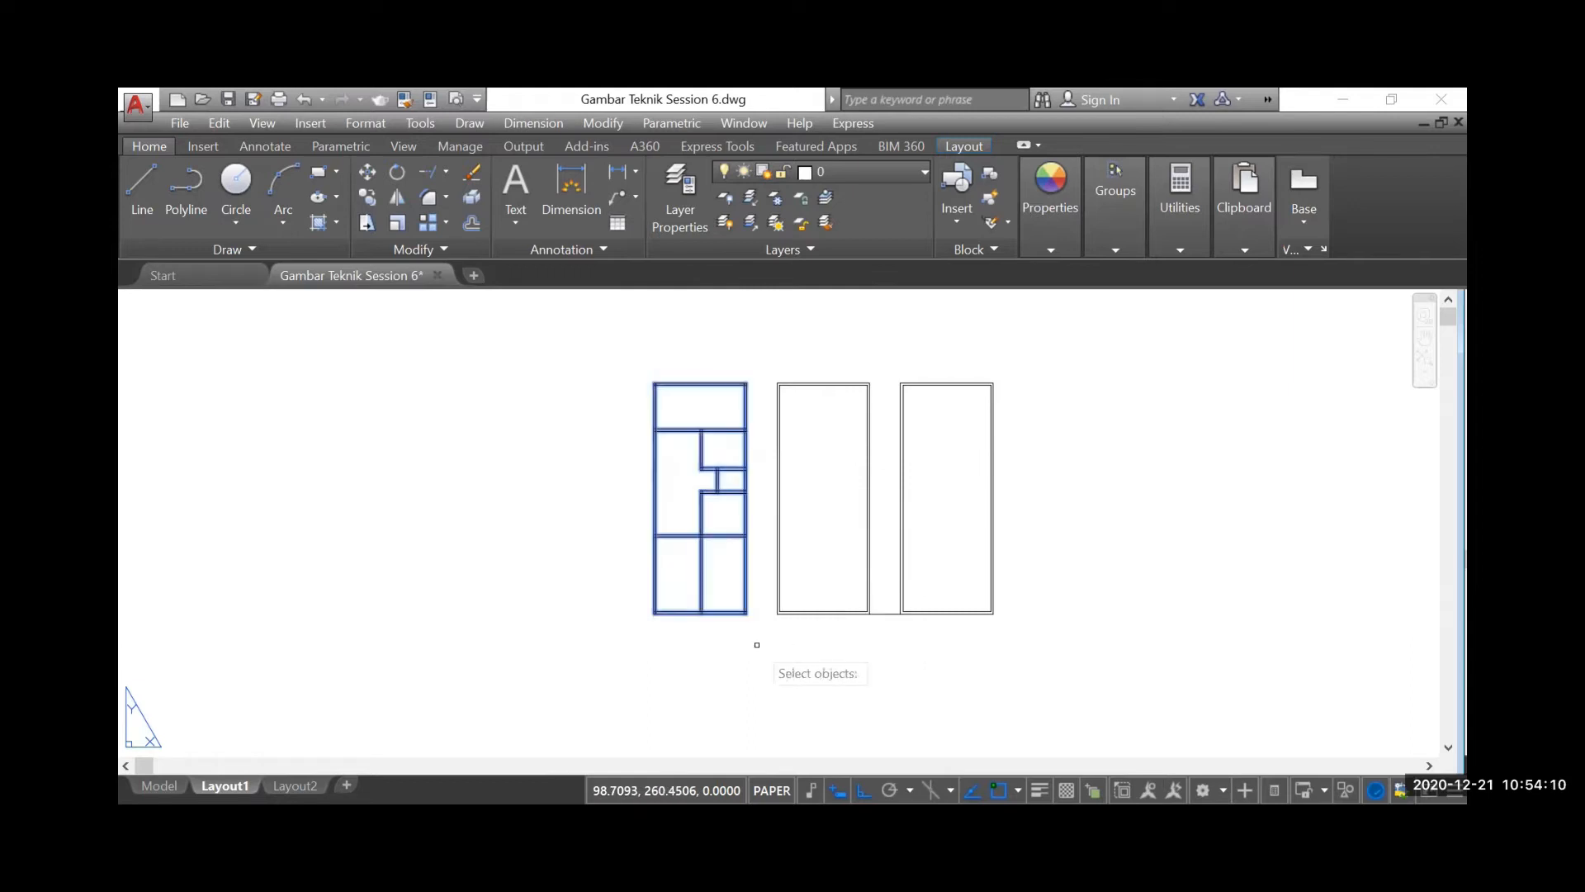
{"action": "key", "text": "Return"}
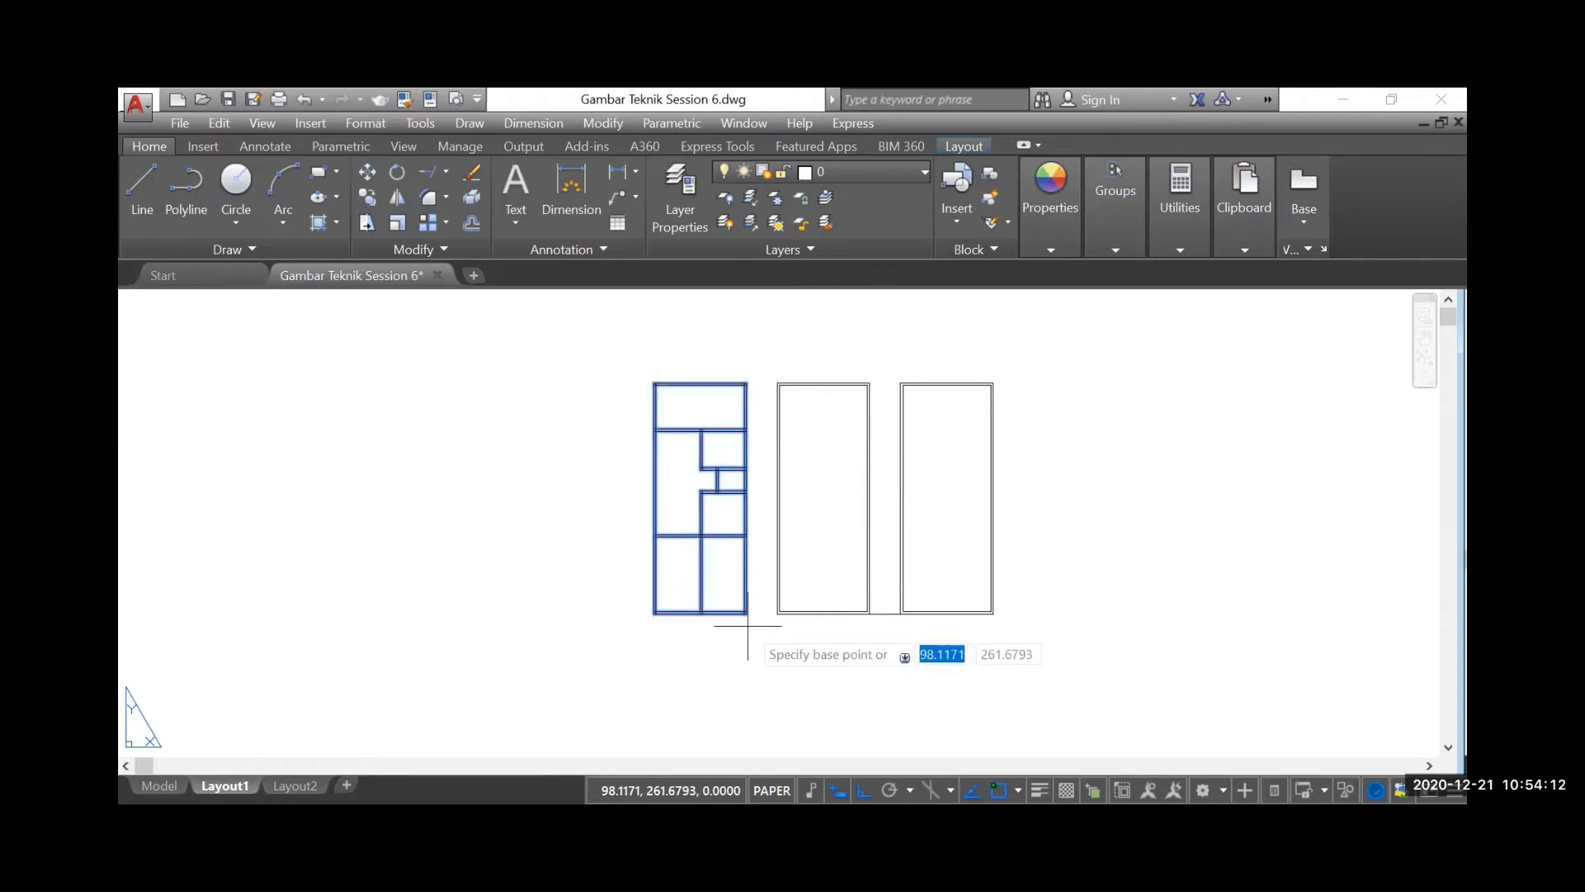
{"action": "scroll", "coordinate": [748, 626], "scroll_direction": "up", "scroll_amount": 3}
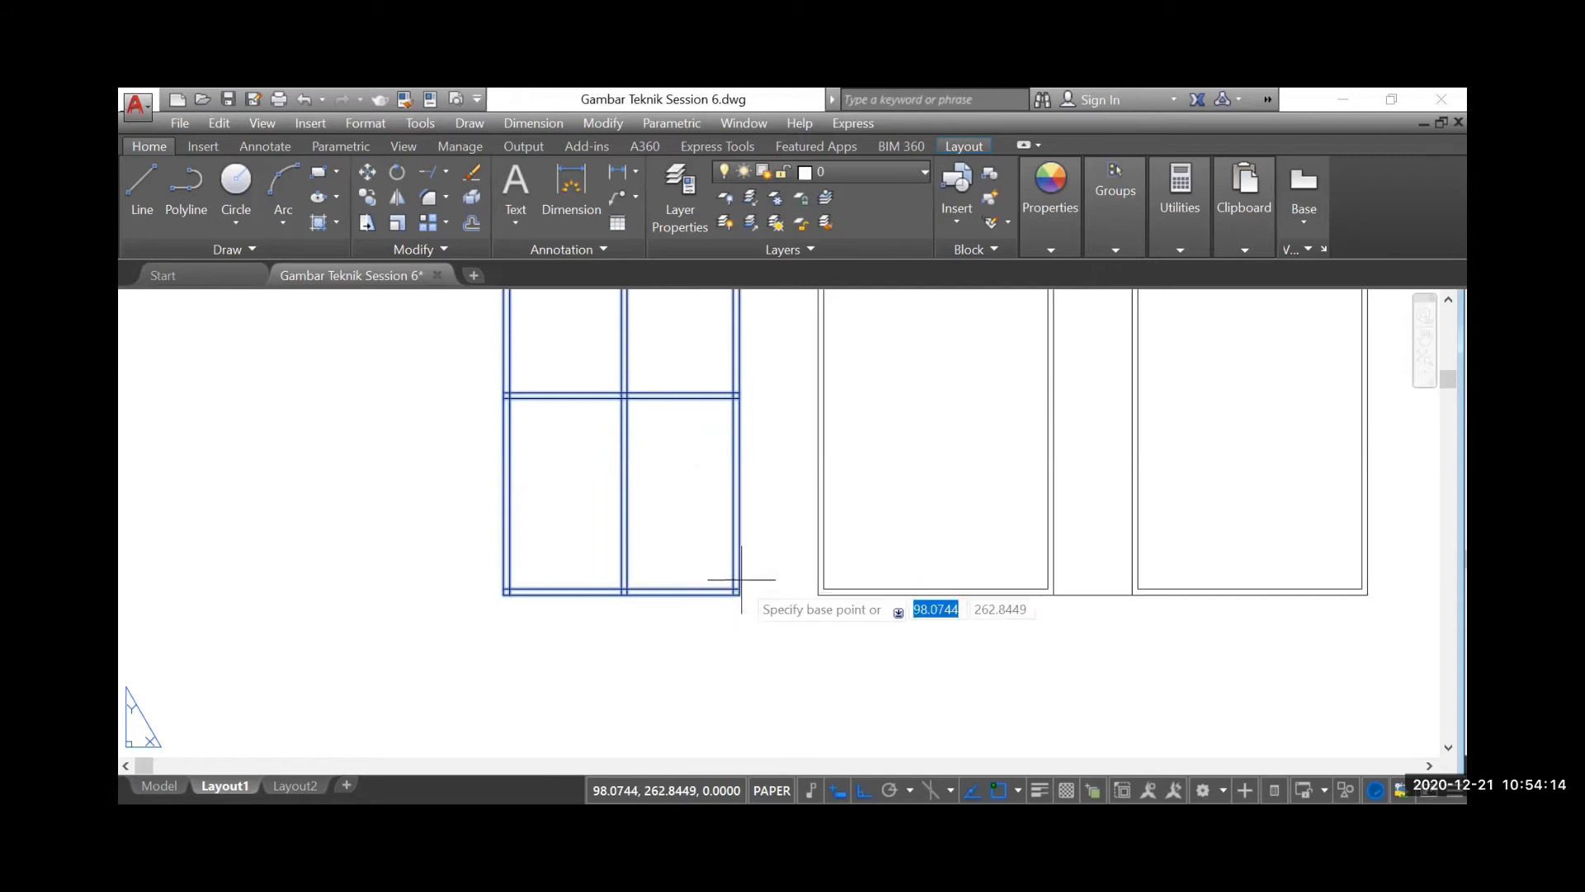
{"action": "left_click", "coordinate": [738, 592]}
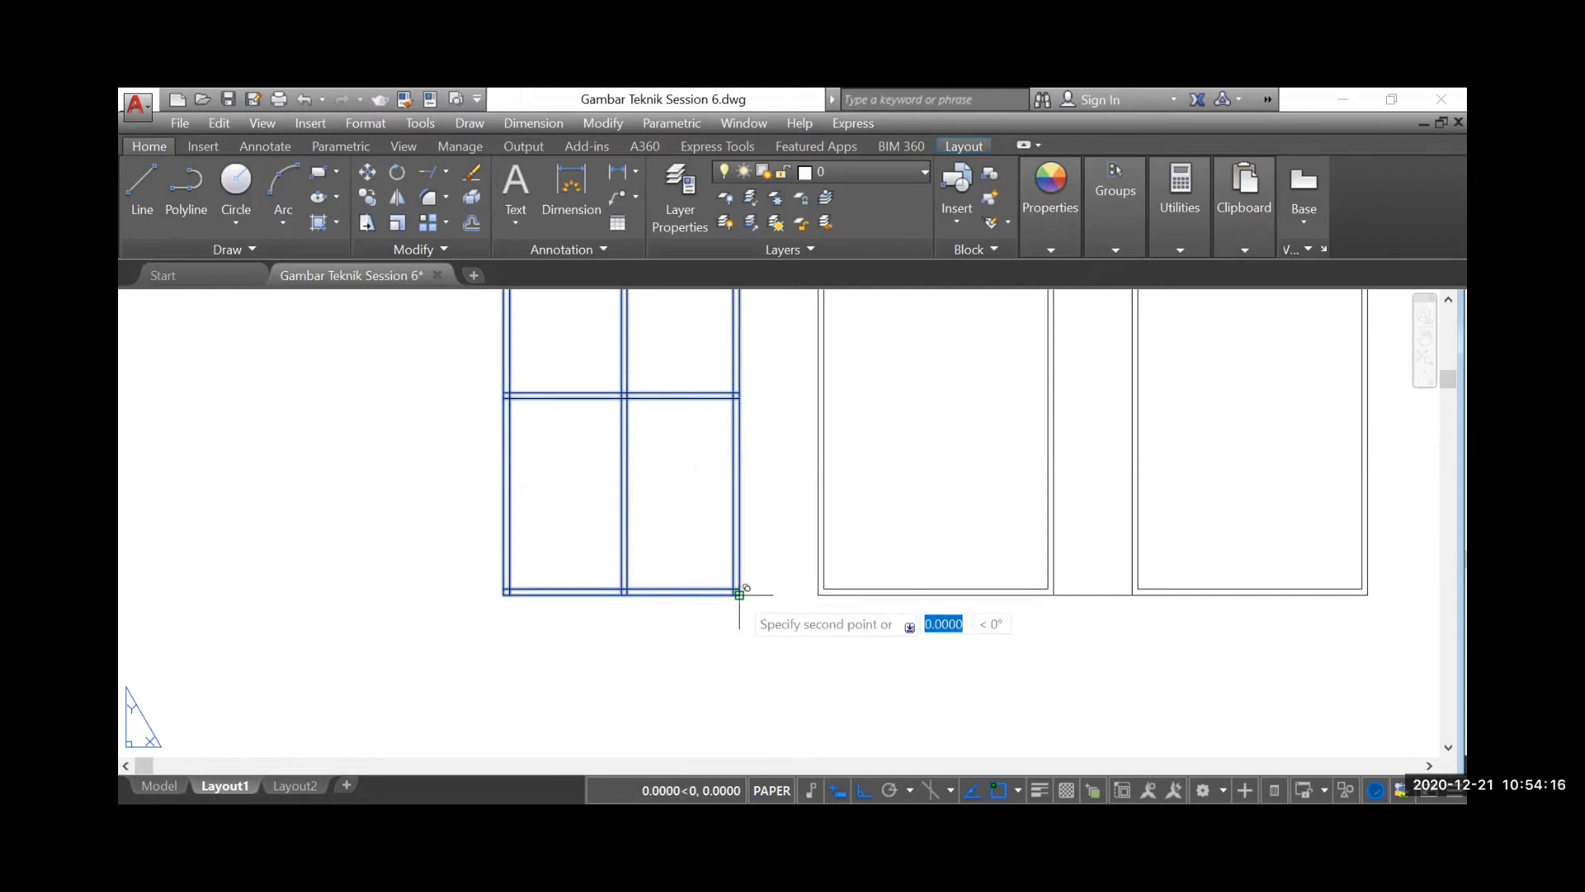
{"action": "scroll", "coordinate": [739, 592], "scroll_direction": "down", "scroll_amount": 3}
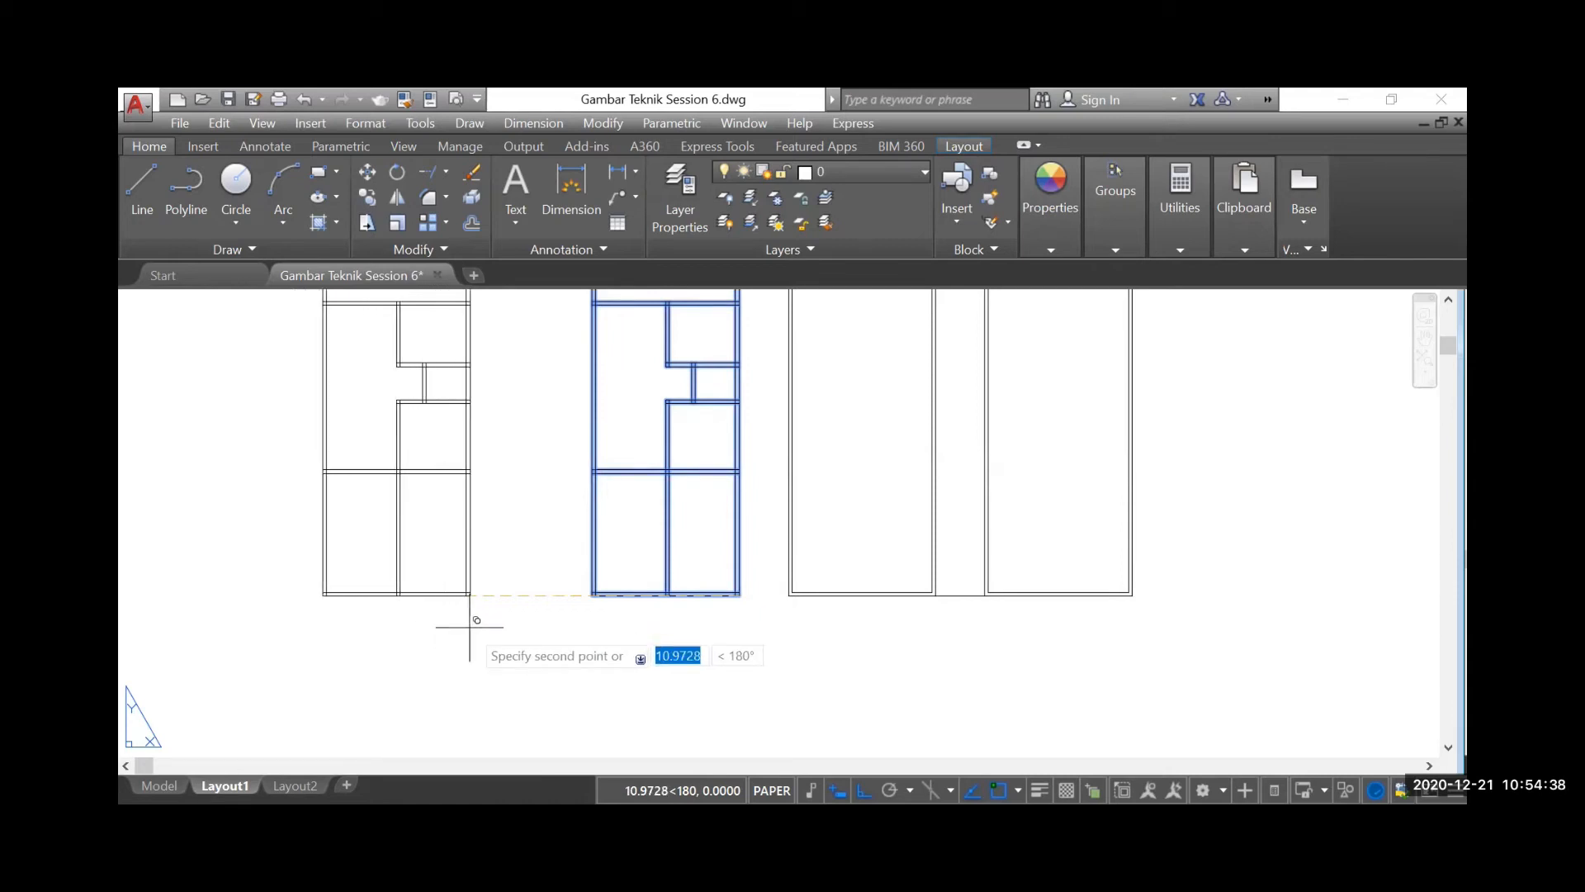
{"action": "type", "text": "8"}
{"action": "key", "text": "Return"}
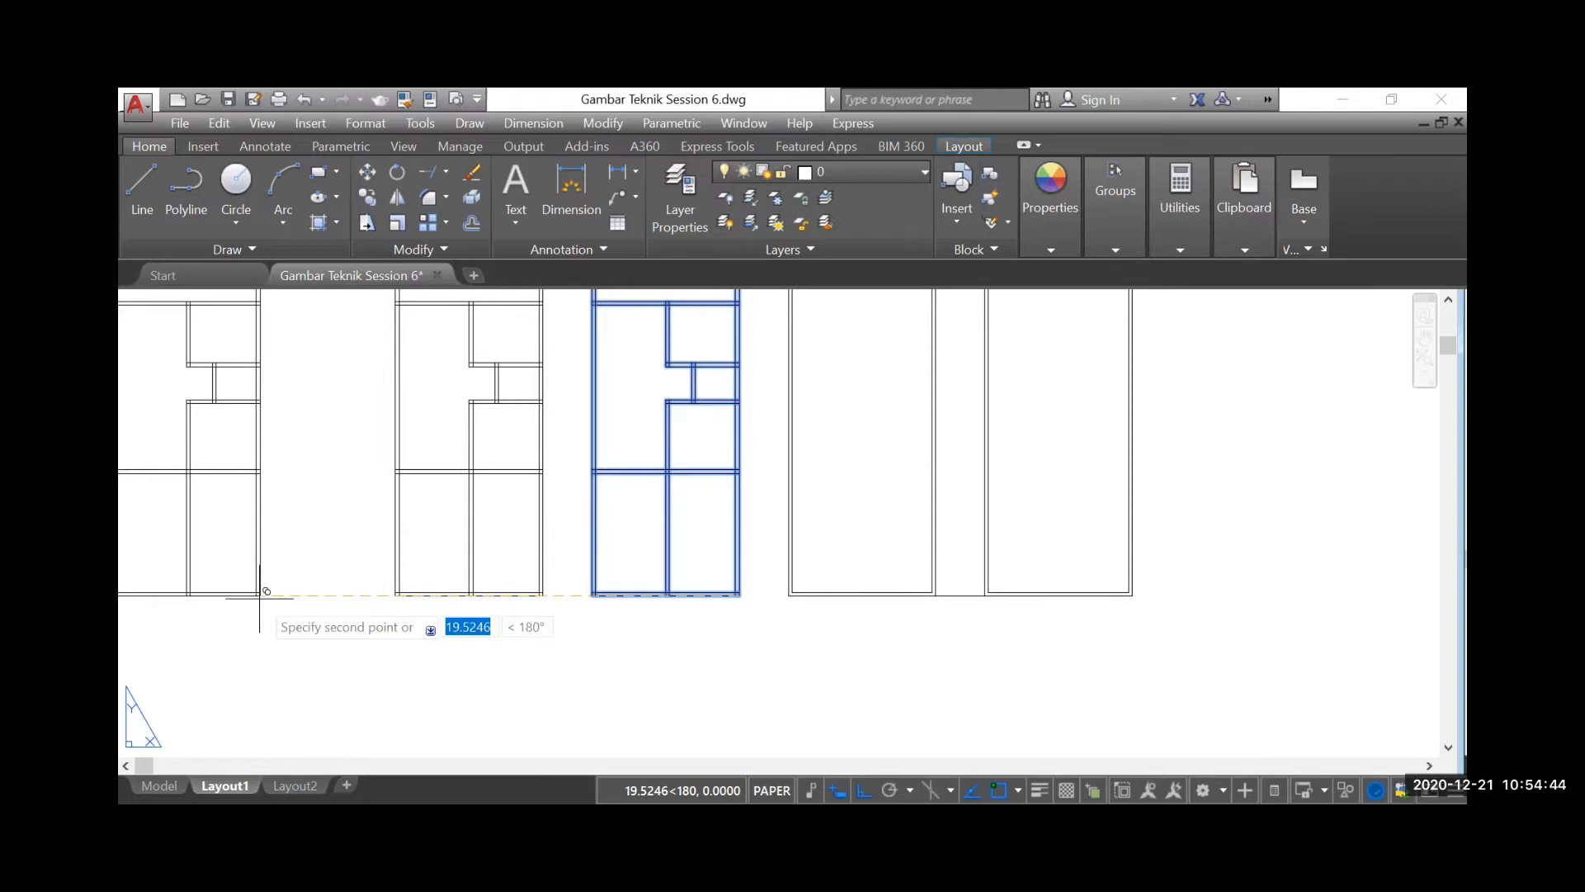
{"action": "key", "text": "Escape"}
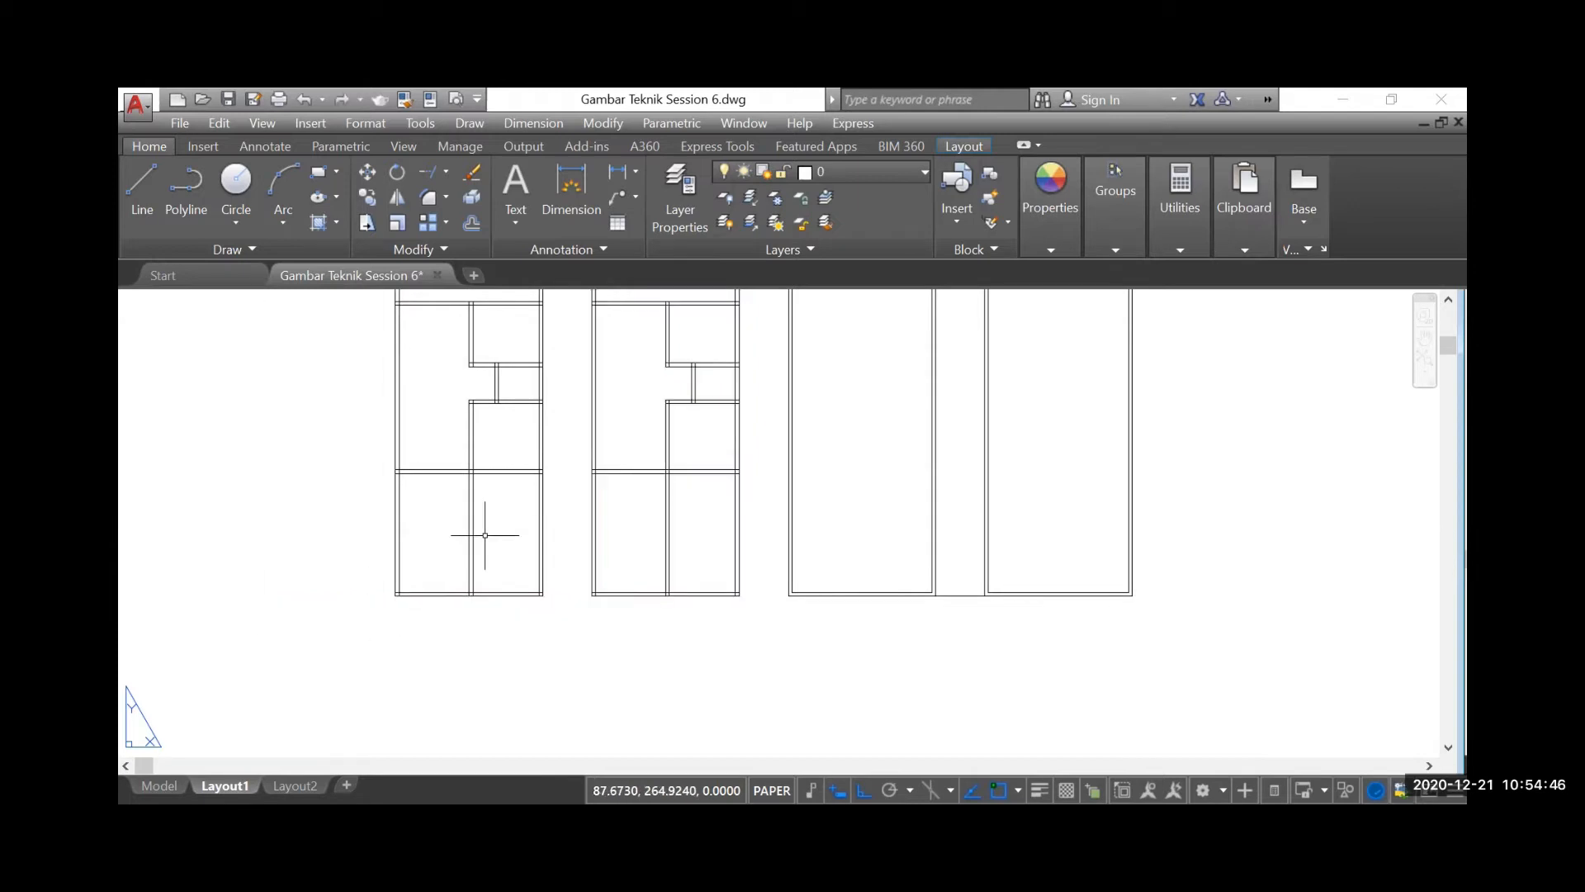
Review the written instructions for the Mirror tool and examine the two partitioned floor plans
{"action": "scroll", "coordinate": [468, 536], "scroll_direction": "down", "scroll_amount": 6}
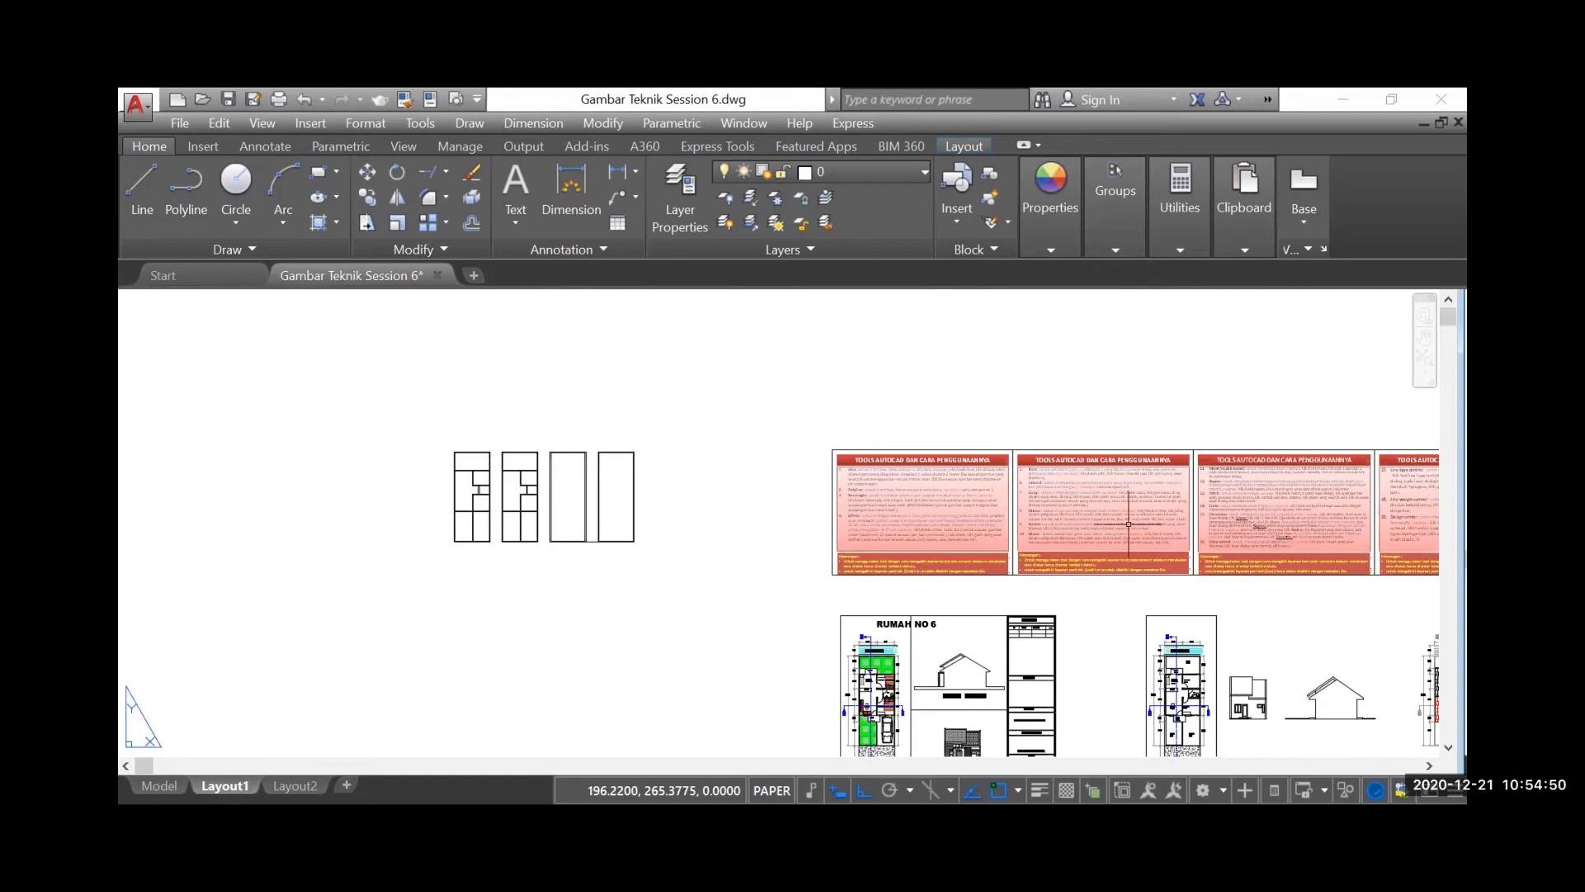
{"action": "scroll", "coordinate": [1114, 522], "scroll_direction": "up", "scroll_amount": 6}
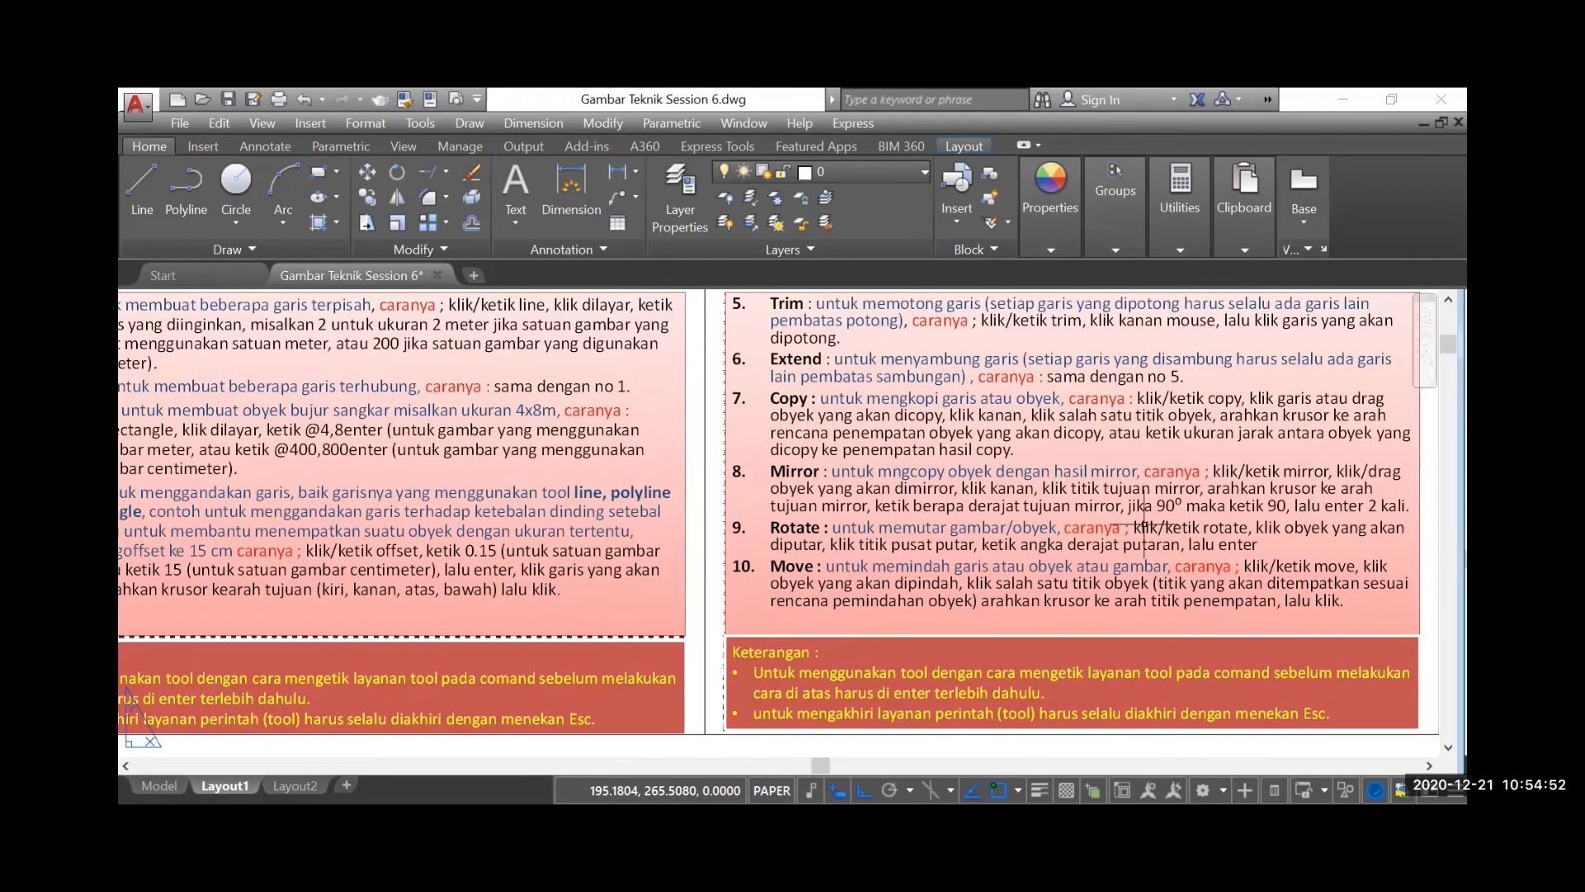
{"action": "scroll", "coordinate": [1147, 521], "scroll_direction": "down", "scroll_amount": 6}
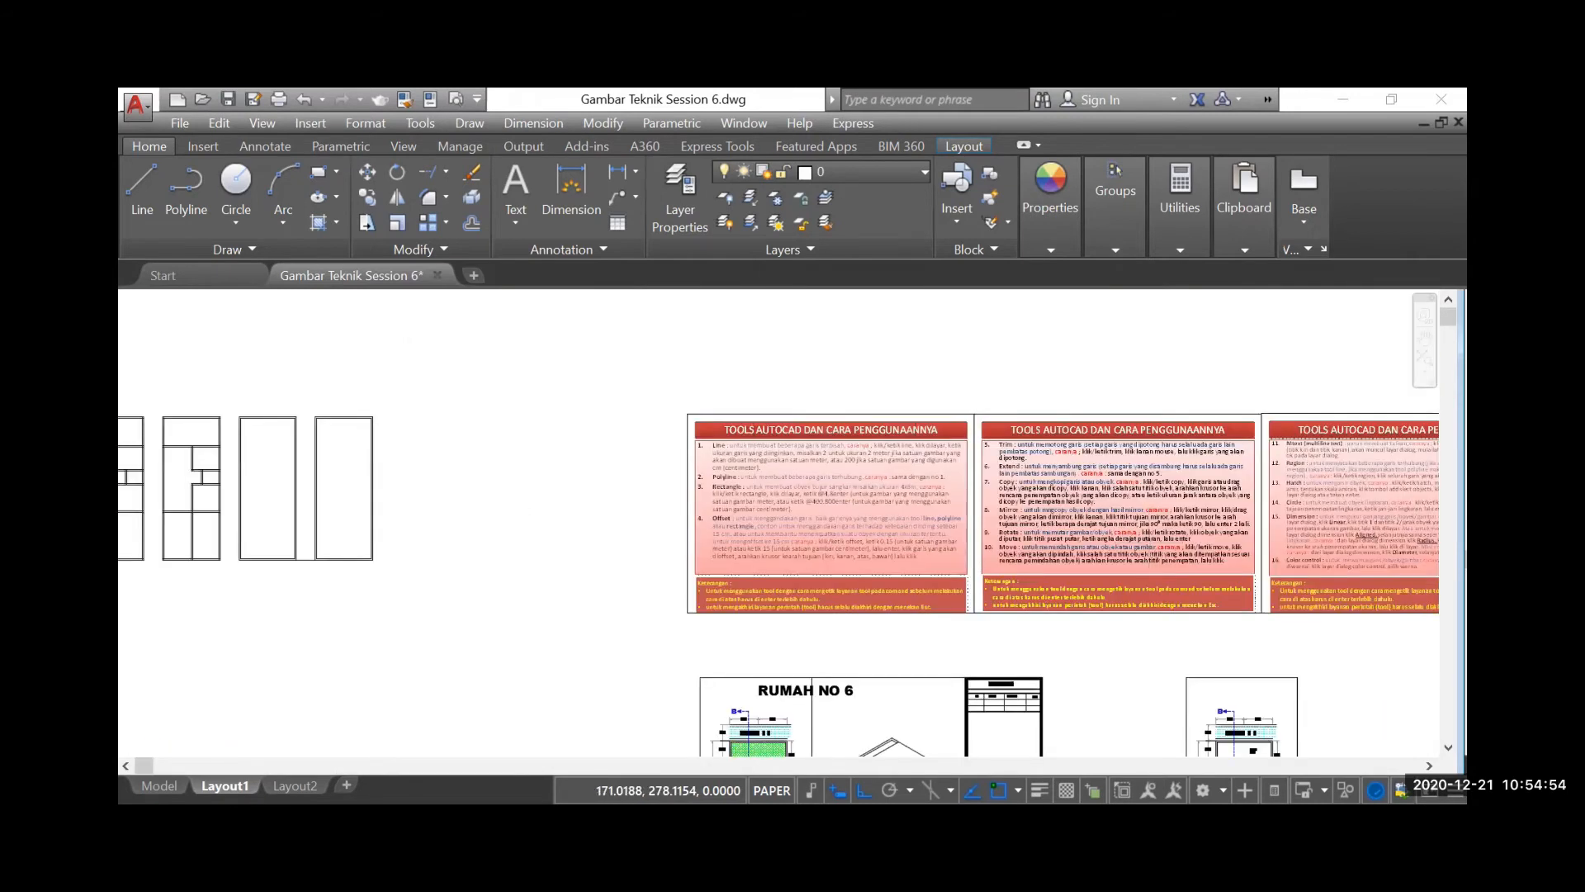
{"action": "scroll", "coordinate": [949, 413], "scroll_direction": "down", "scroll_amount": 2}
{"action": "scroll", "coordinate": [445, 485], "scroll_direction": "up", "scroll_amount": 2}
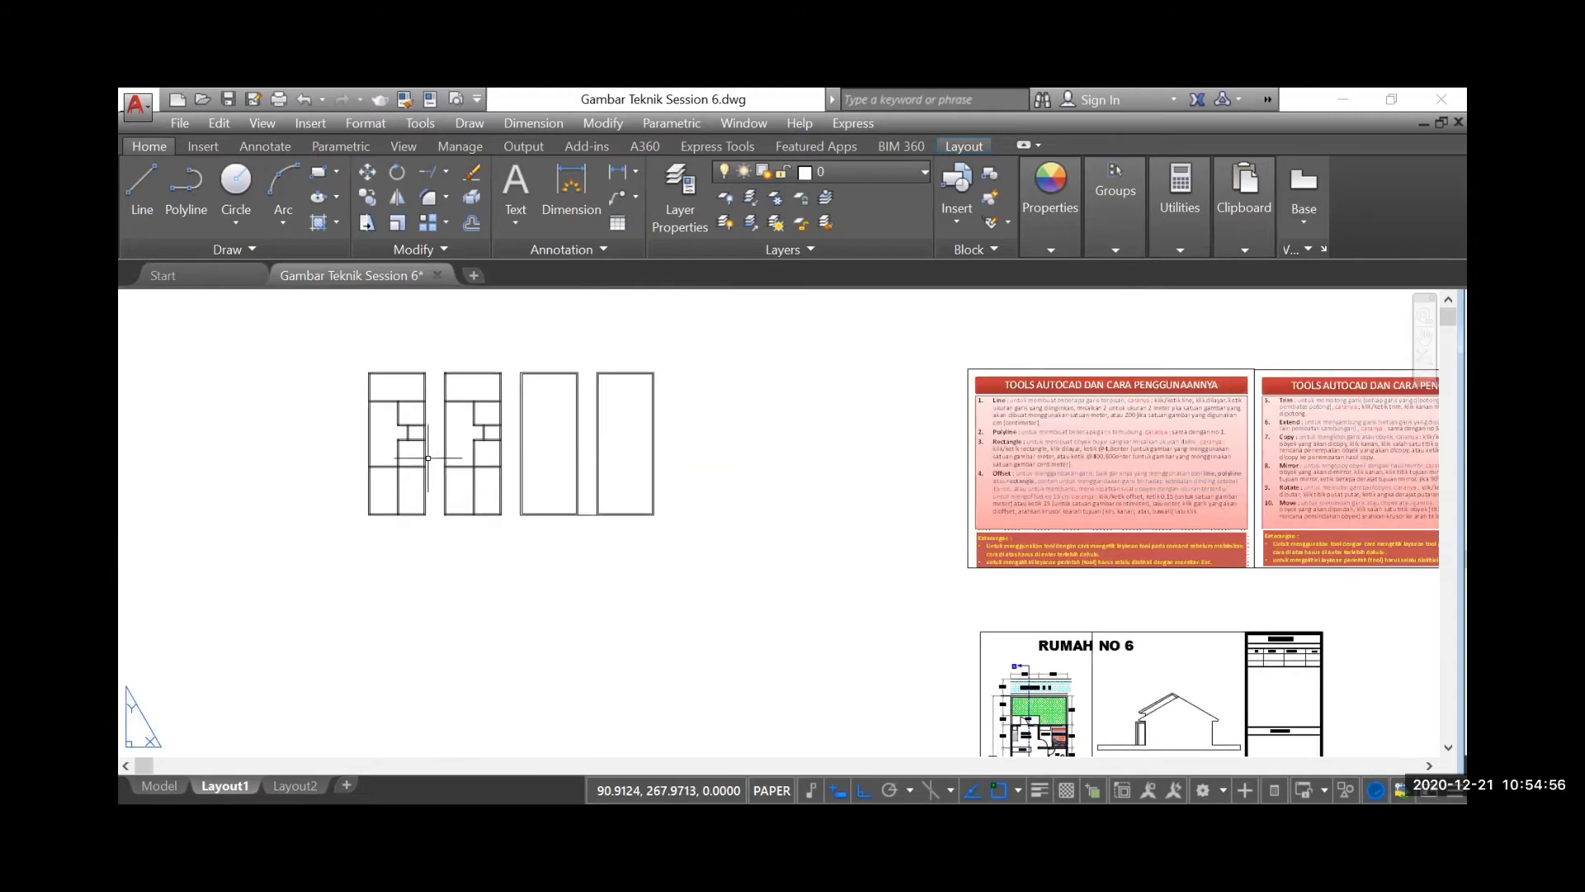
{"action": "scroll", "coordinate": [424, 424], "scroll_direction": "up", "scroll_amount": 2}
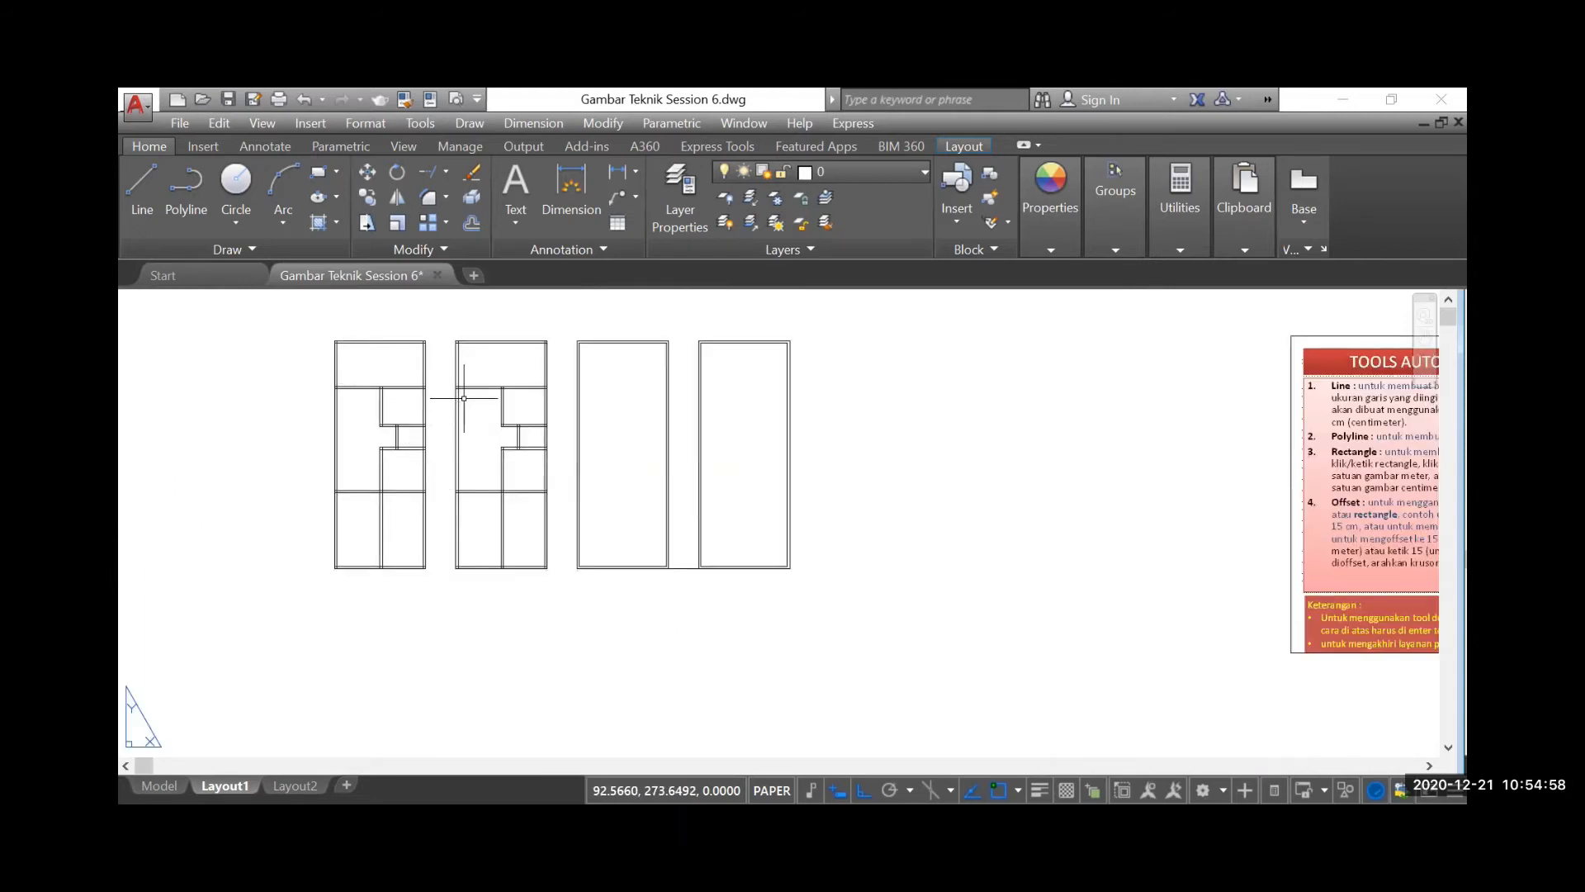
{"action": "scroll", "coordinate": [464, 398], "scroll_direction": "down", "scroll_amount": 2}
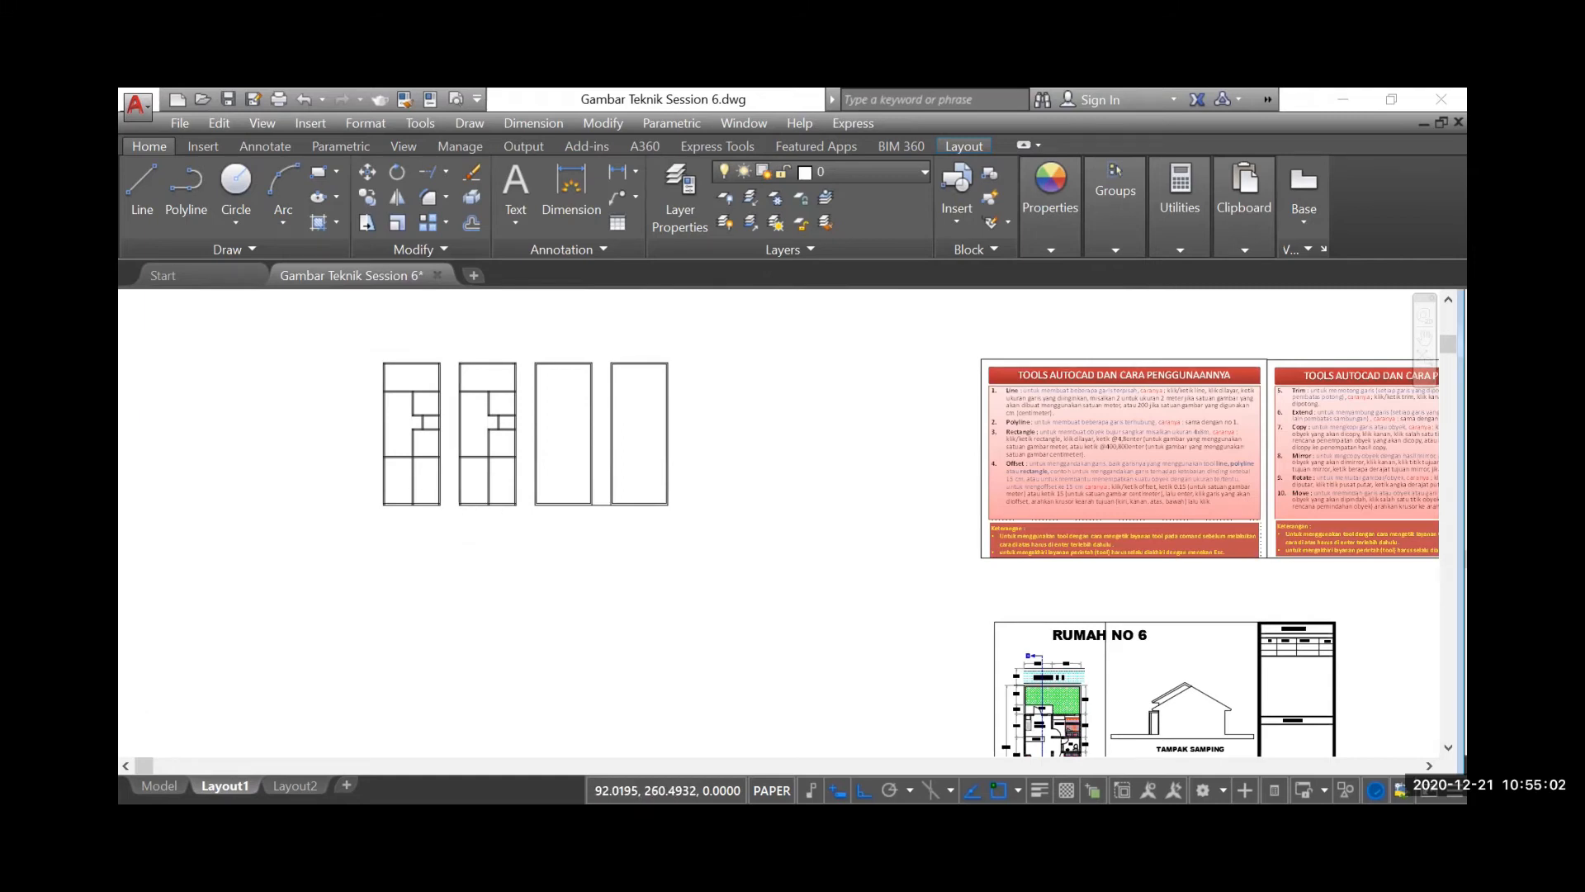
{"action": "scroll", "coordinate": [459, 524], "scroll_direction": "up", "scroll_amount": 2}
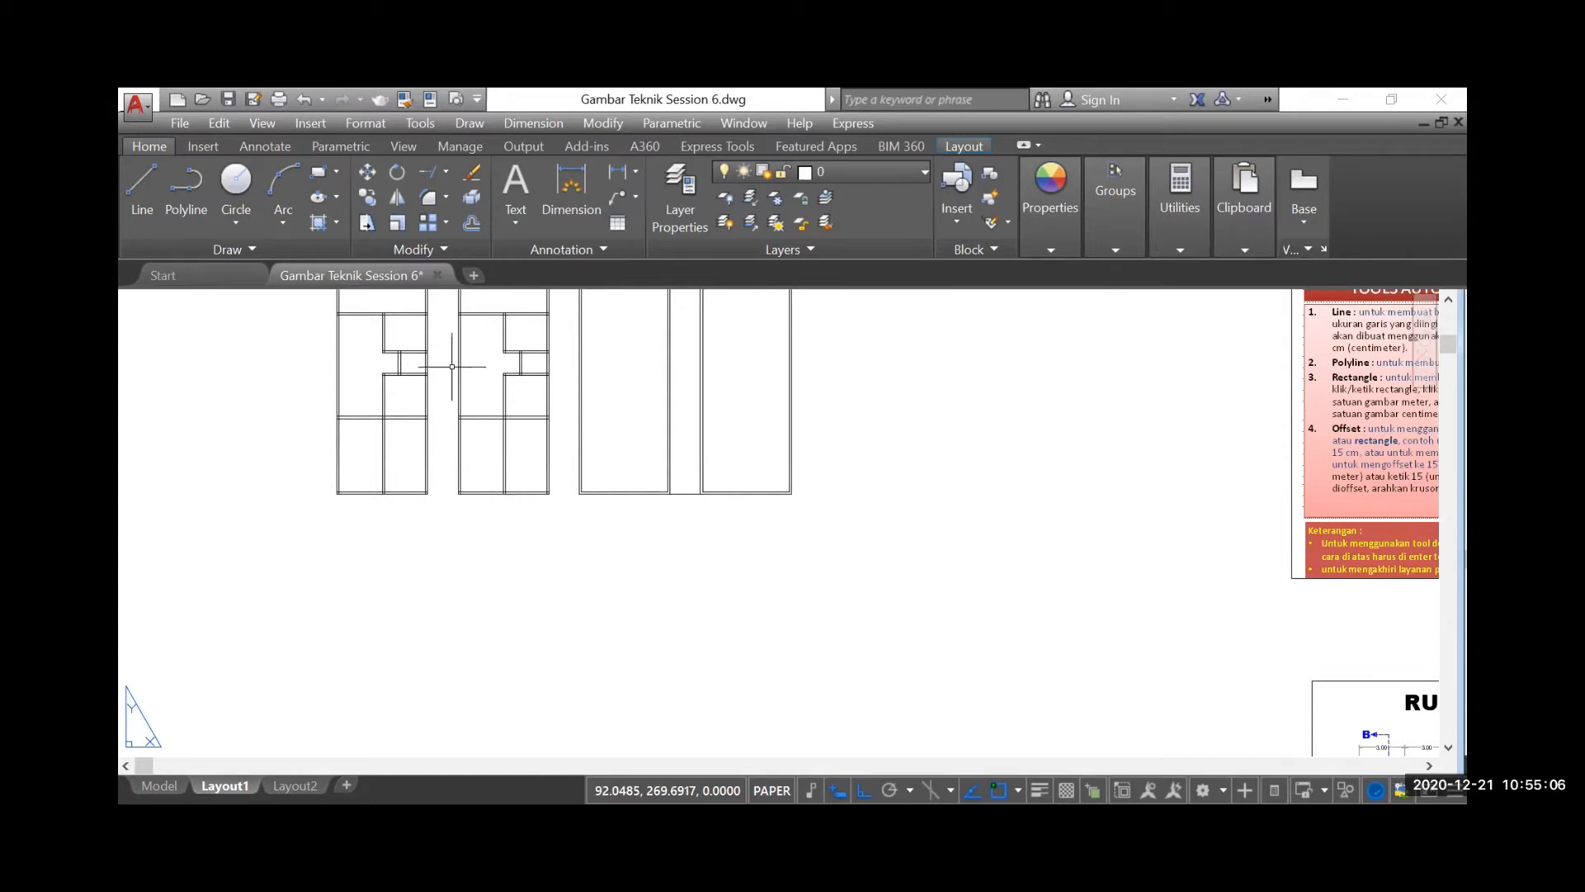
Offset the bottom outer line of the second floor plan from the left downward by 6
{"action": "left_click", "coordinate": [472, 222]}
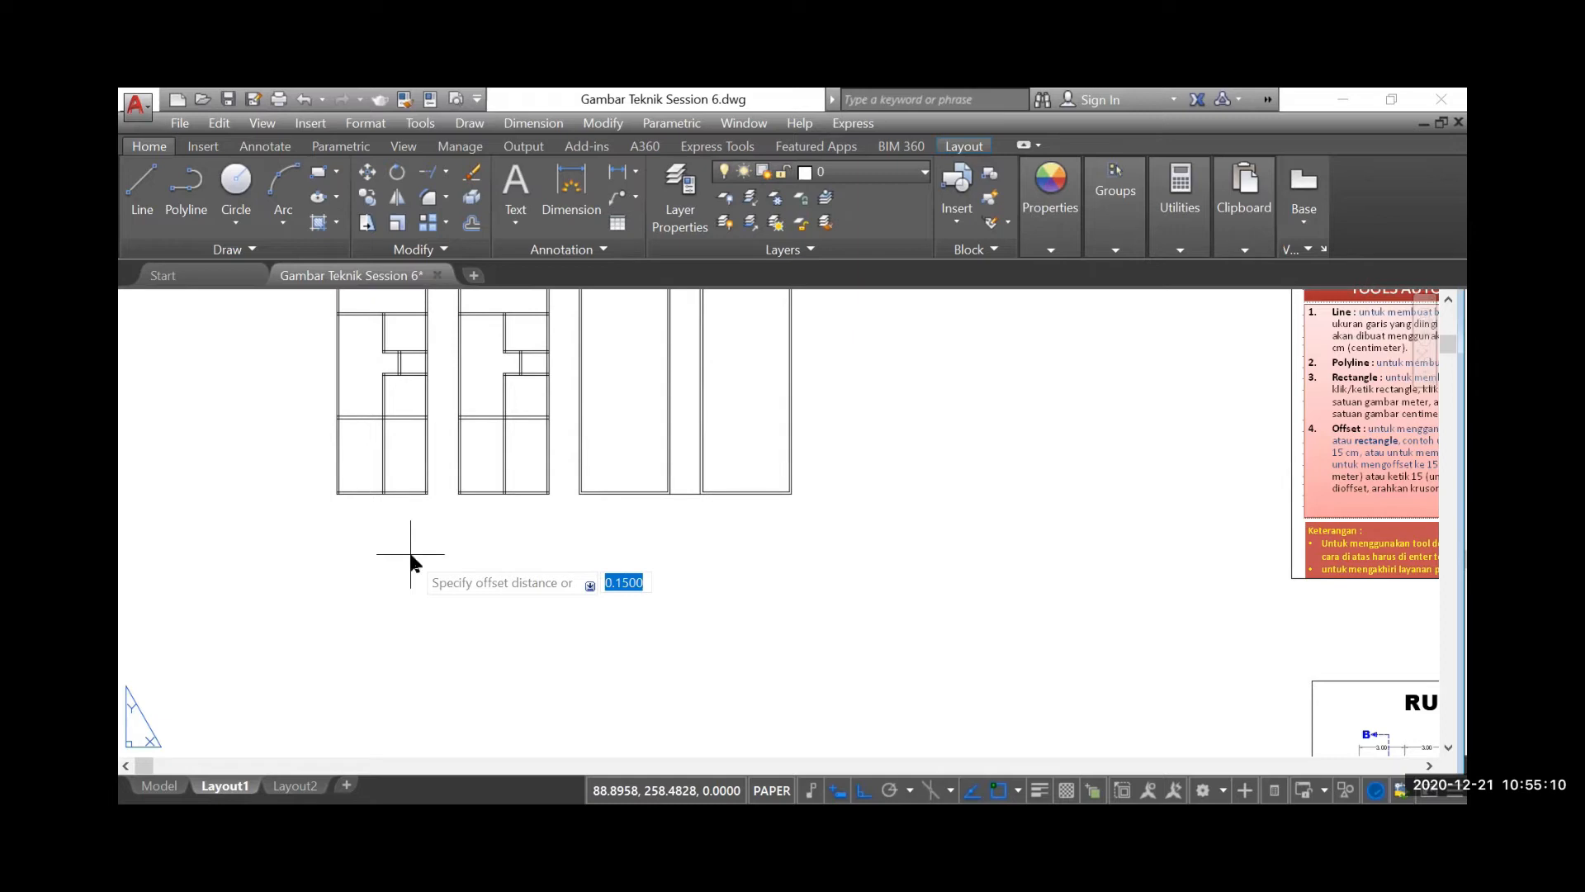
{"action": "key", "text": "Return"}
{"action": "scroll", "coordinate": [411, 554], "scroll_direction": "up", "scroll_amount": 3}
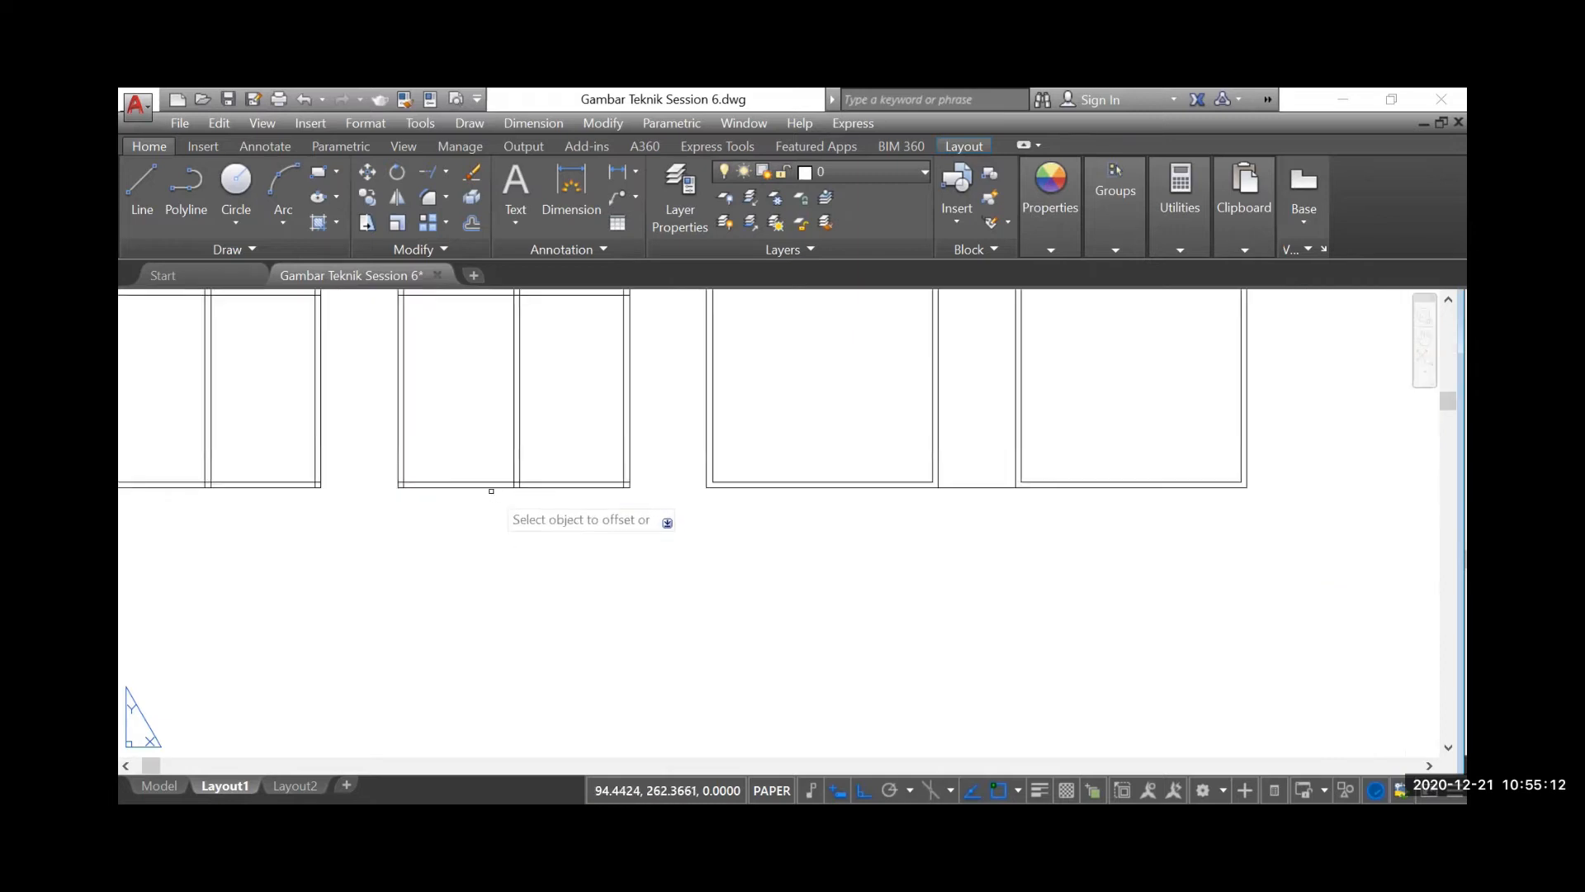
{"action": "left_click", "coordinate": [472, 483]}
{"action": "scroll", "coordinate": [472, 472], "scroll_direction": "down", "scroll_amount": 4}
{"action": "left_click", "coordinate": [466, 588]}
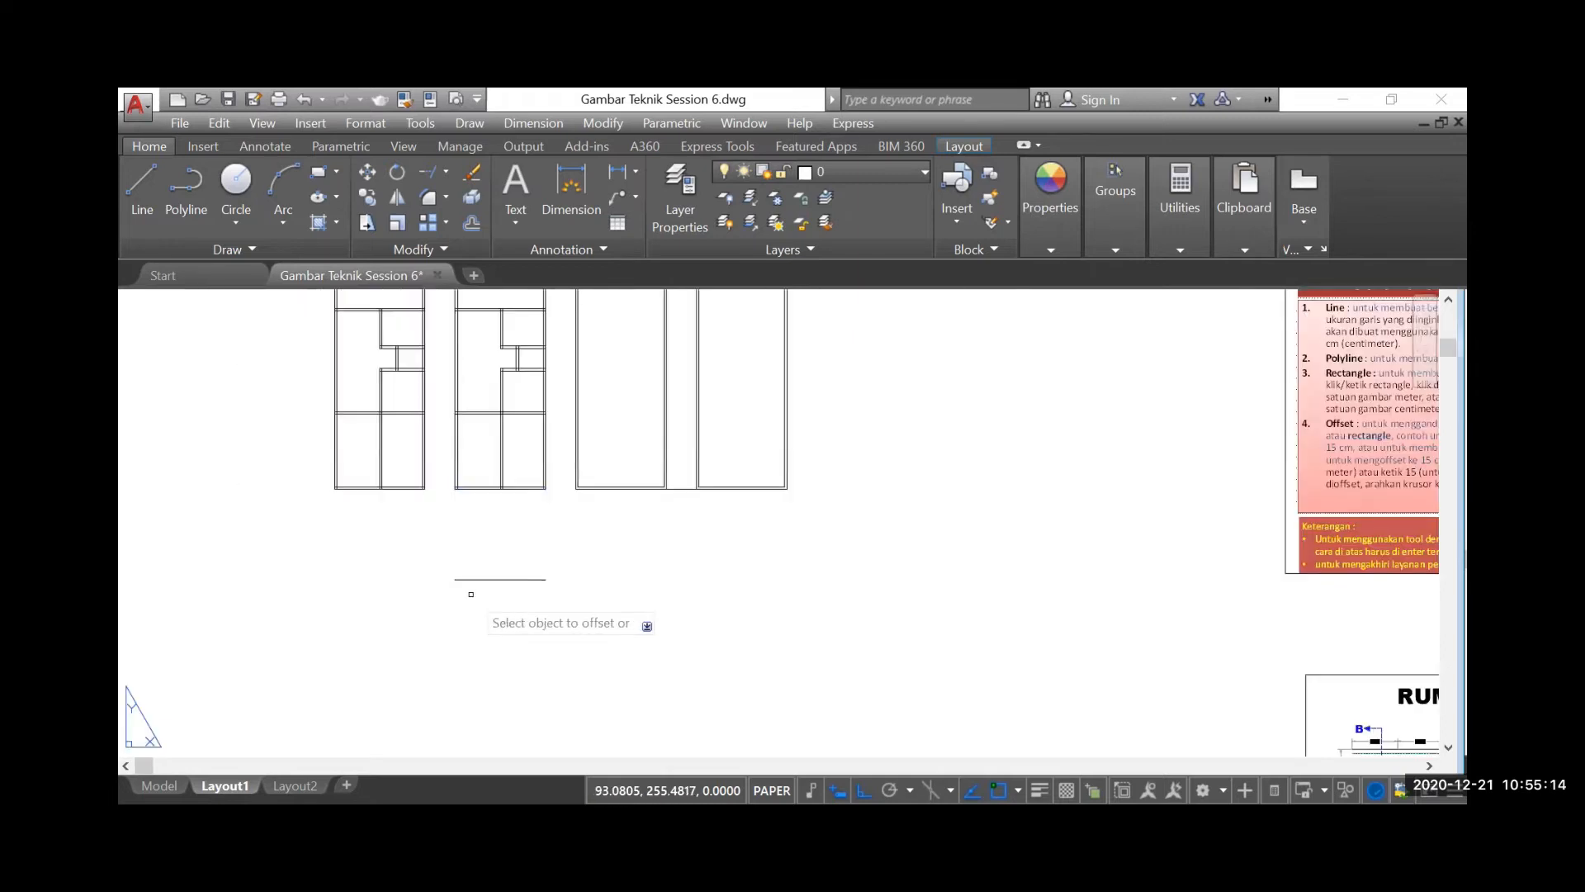
{"action": "scroll", "coordinate": [487, 540], "scroll_direction": "up", "scroll_amount": 2}
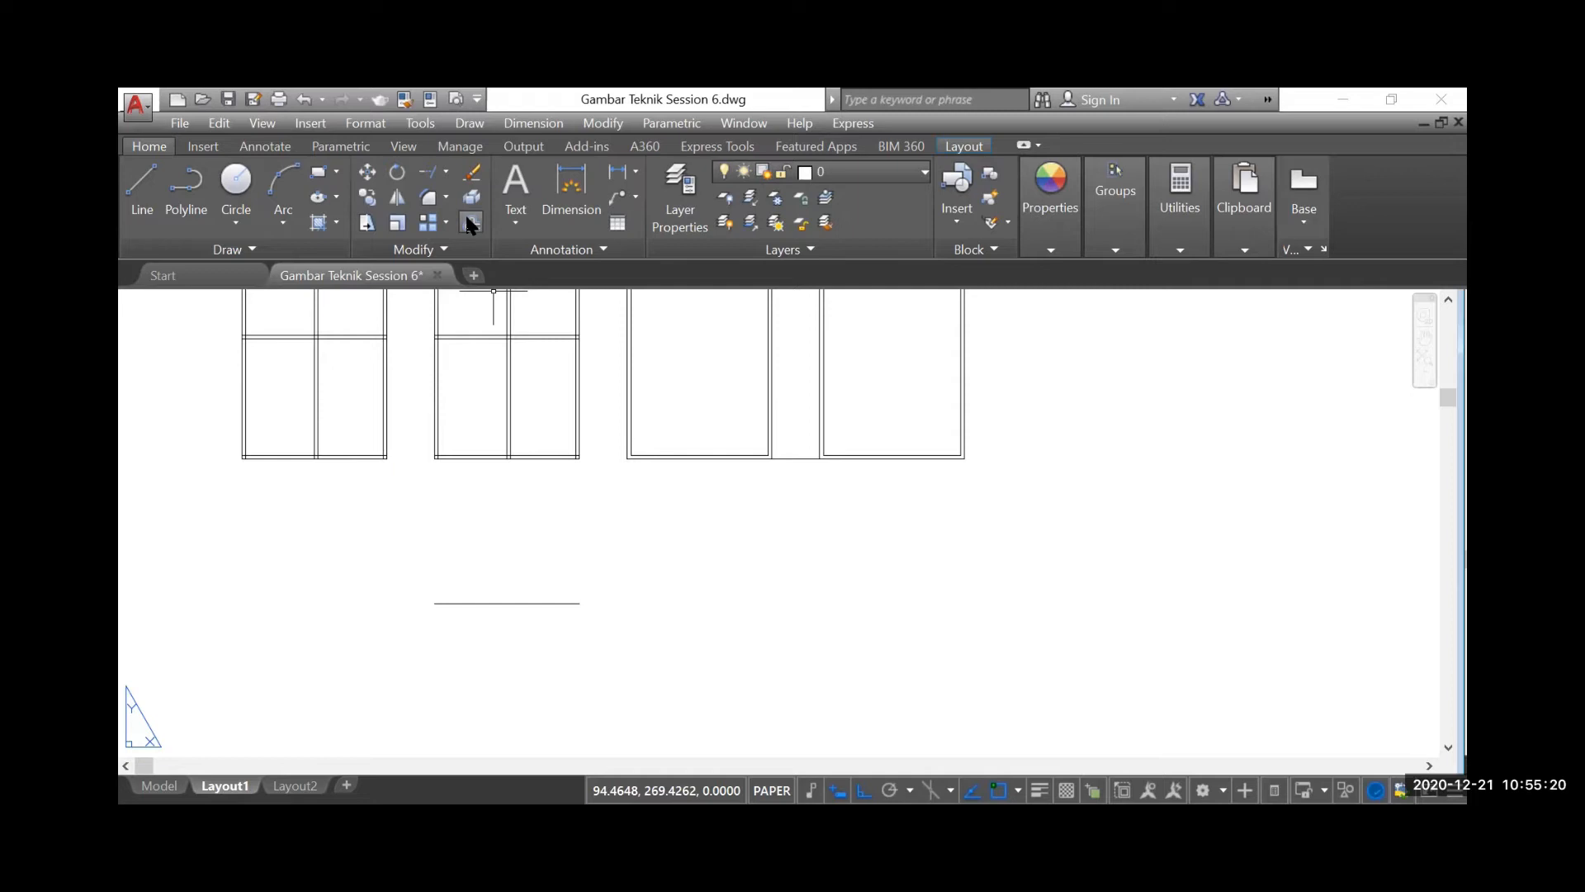
{"action": "scroll", "coordinate": [553, 528], "scroll_direction": "down", "scroll_amount": 2}
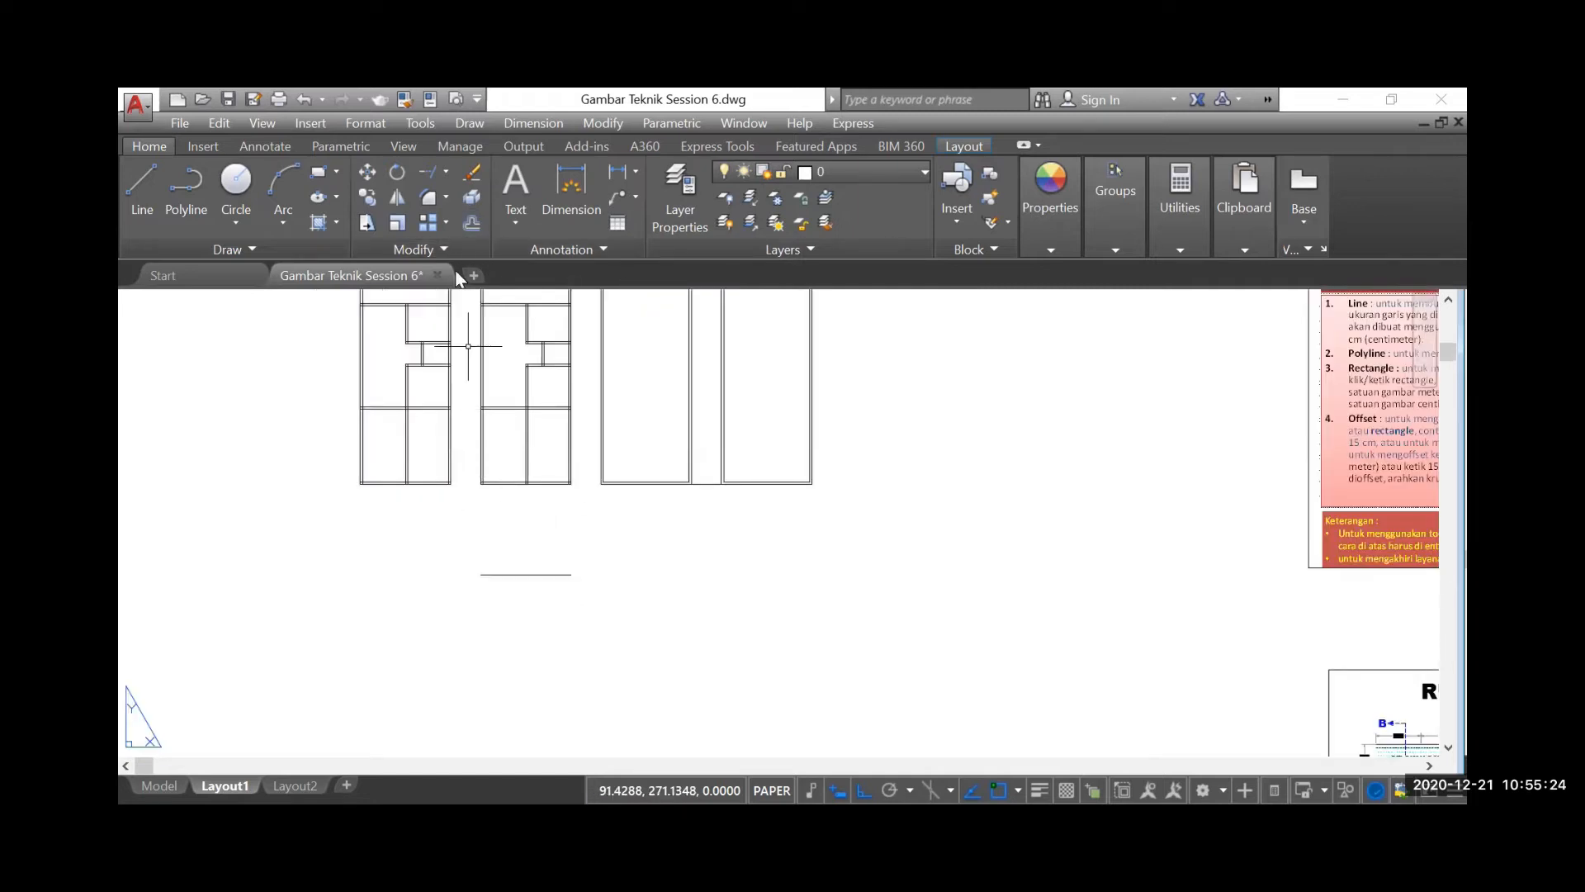
Offset the same bottom outer line downward by 3 as a guide for the mirror axis
{"action": "left_click", "coordinate": [471, 222]}
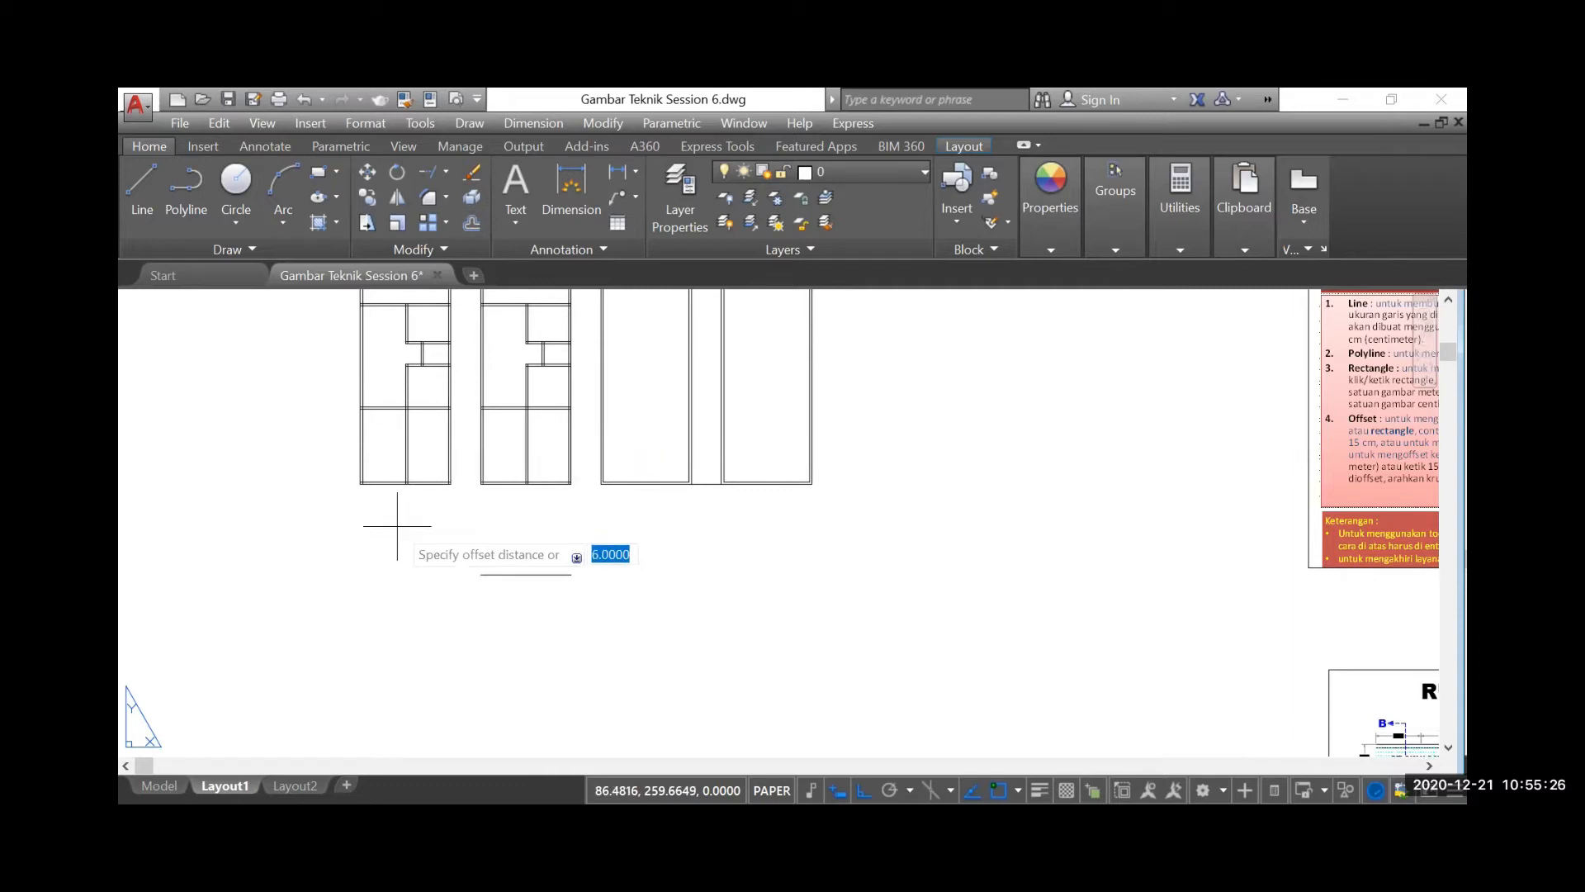
{"action": "type", "text": "3"}
{"action": "key", "text": "Return"}
{"action": "scroll", "coordinate": [469, 496], "scroll_direction": "up", "scroll_amount": 4}
{"action": "left_click", "coordinate": [531, 469]}
{"action": "left_click", "coordinate": [531, 562]}
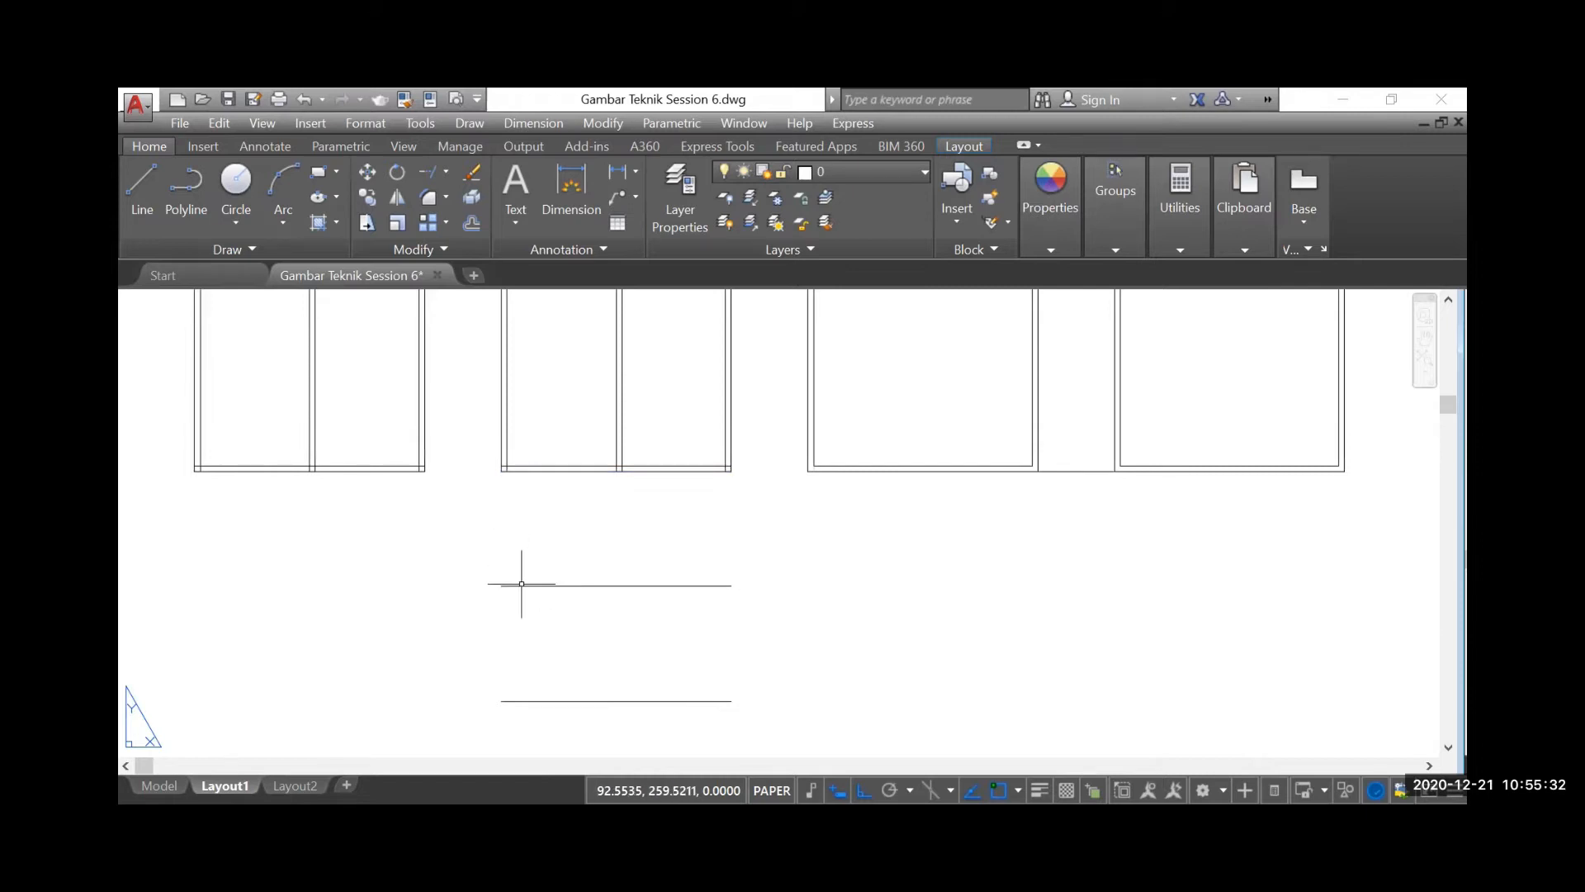
{"action": "left_click", "coordinate": [521, 585]}
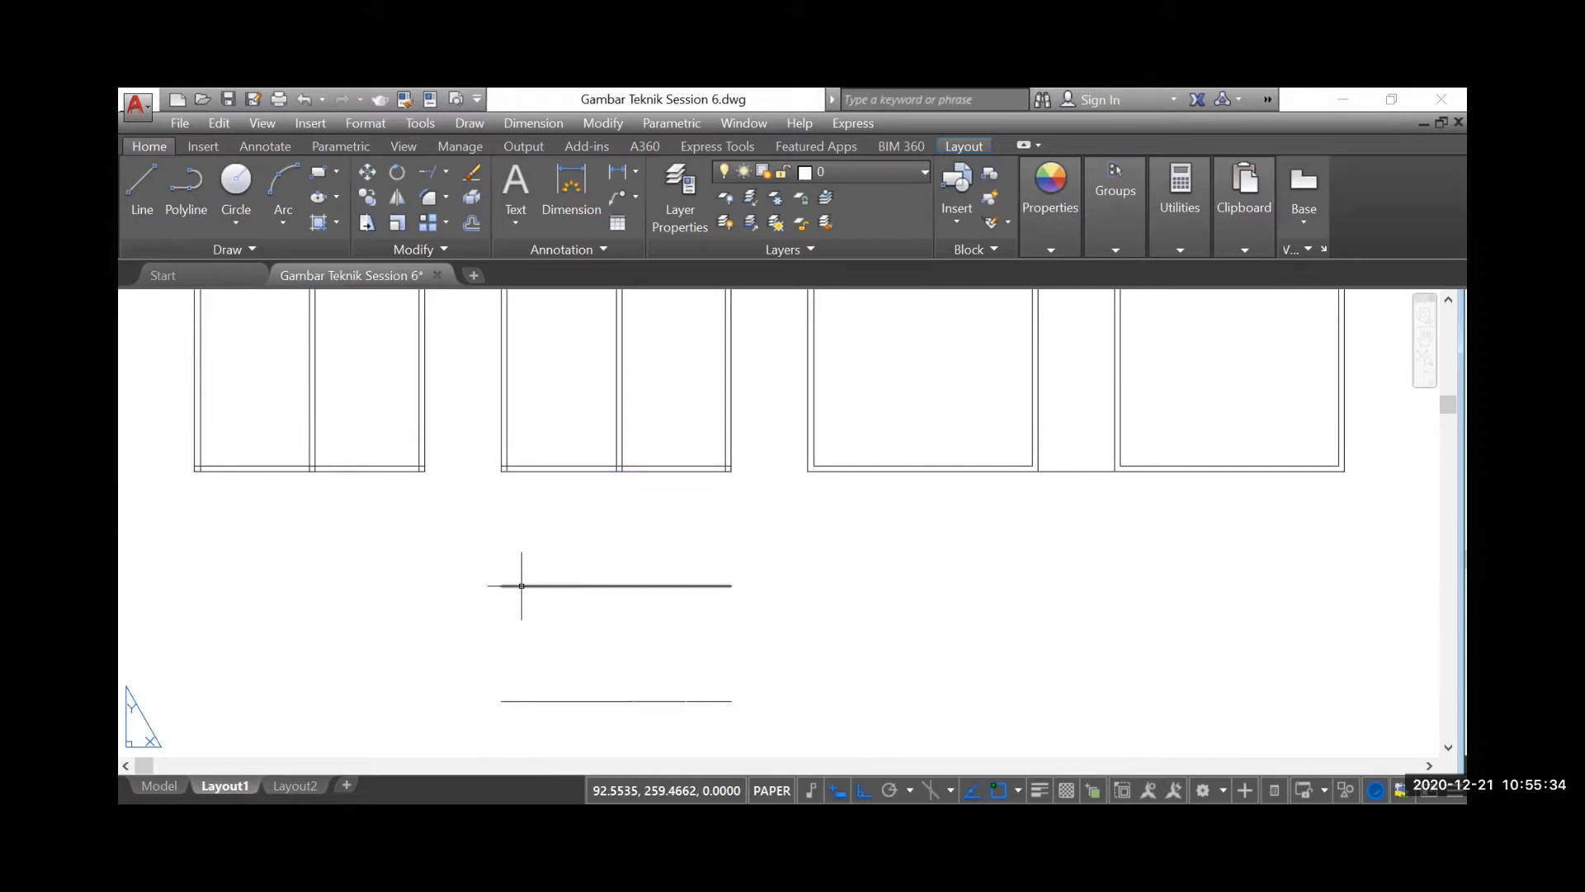
{"action": "scroll", "coordinate": [552, 549], "scroll_direction": "down", "scroll_amount": 5}
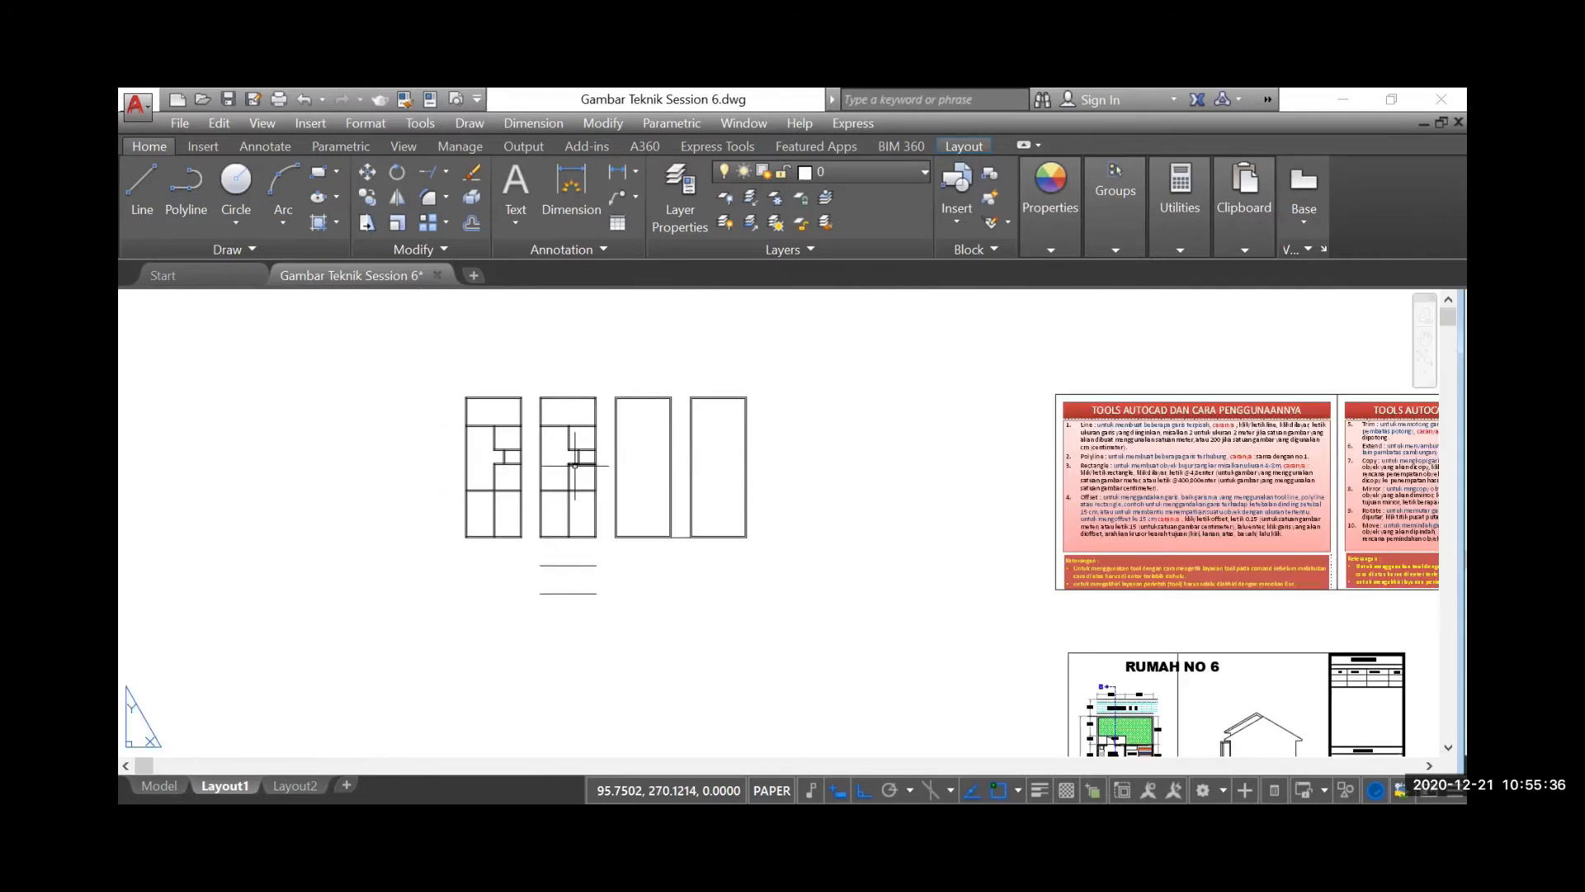
Mirror the second floor plan downward about a horizontal axis from the 3-unit guide line's right end, entering 90 and keeping the original
{"action": "scroll", "coordinate": [575, 466], "scroll_direction": "up", "scroll_amount": 2}
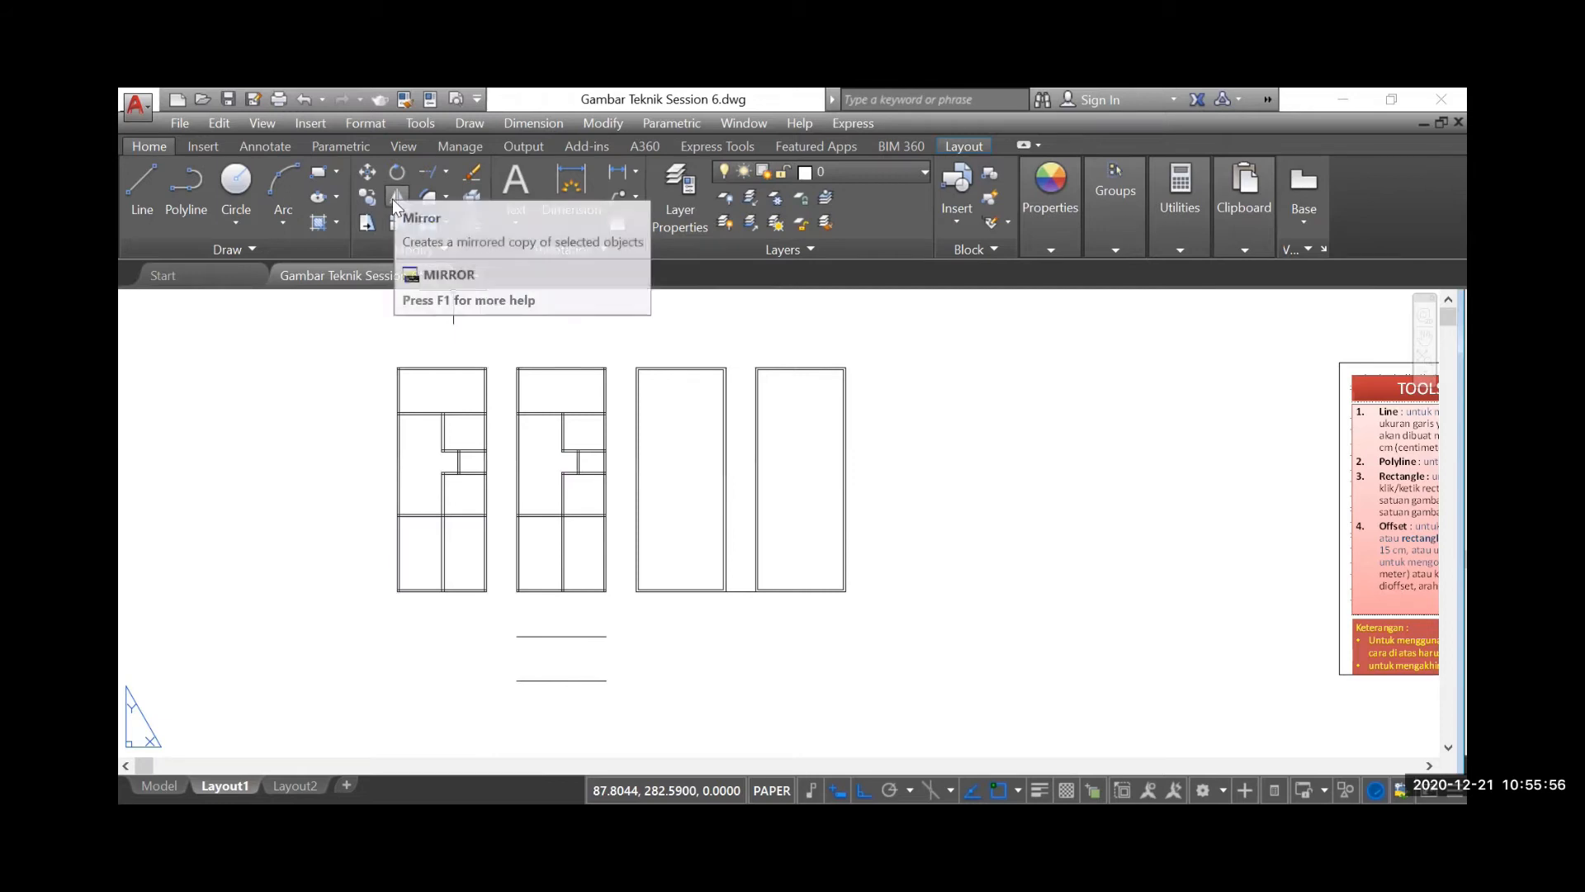
{"action": "left_click", "coordinate": [394, 200]}
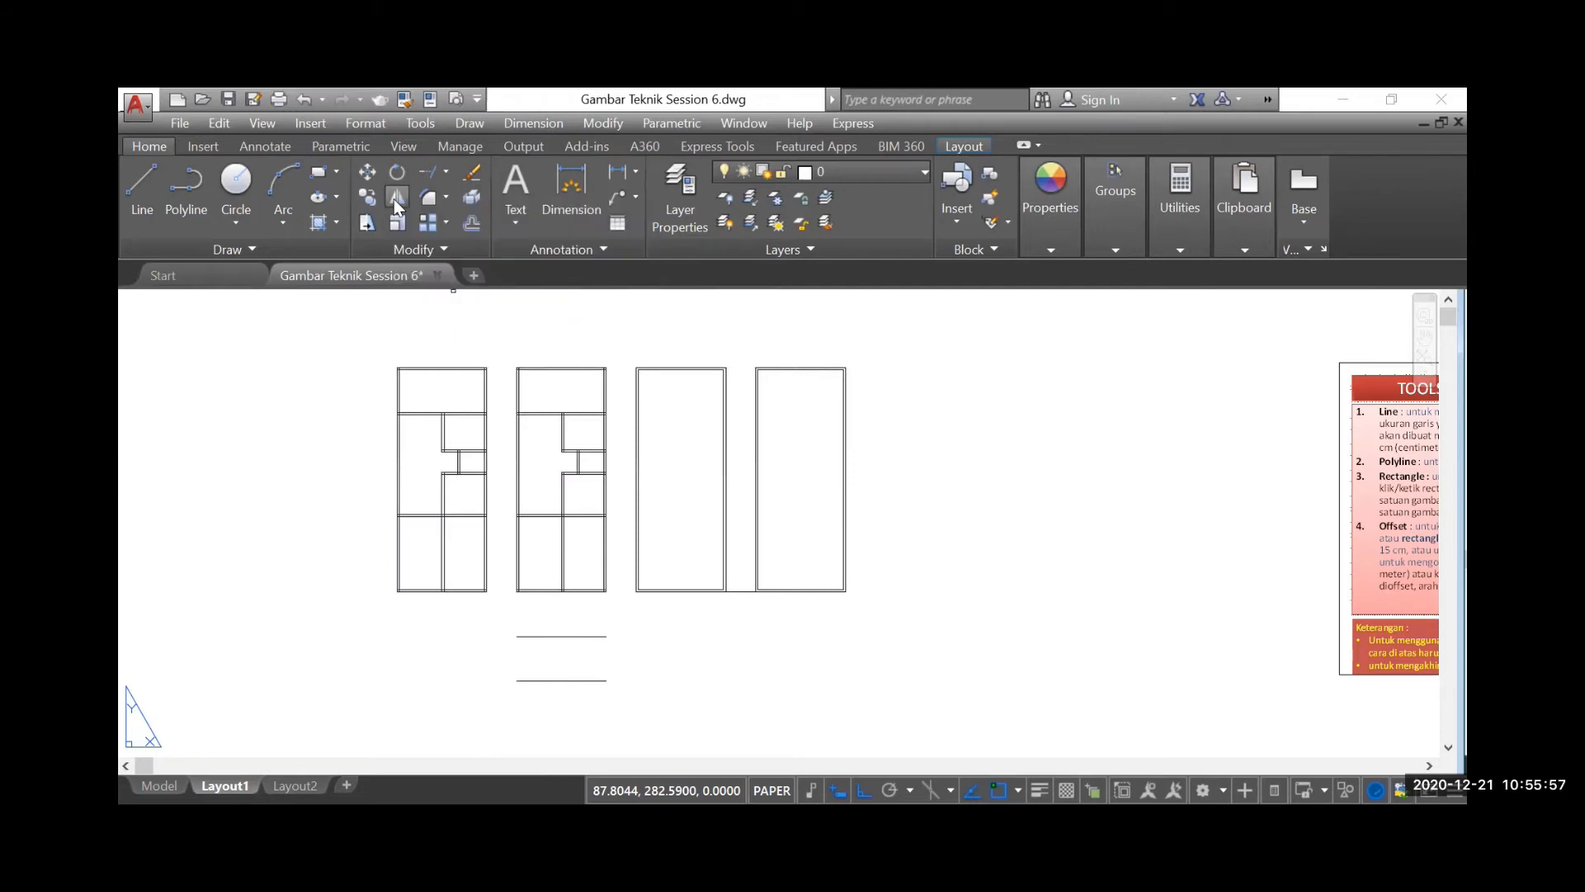
{"action": "left_click", "coordinate": [508, 342]}
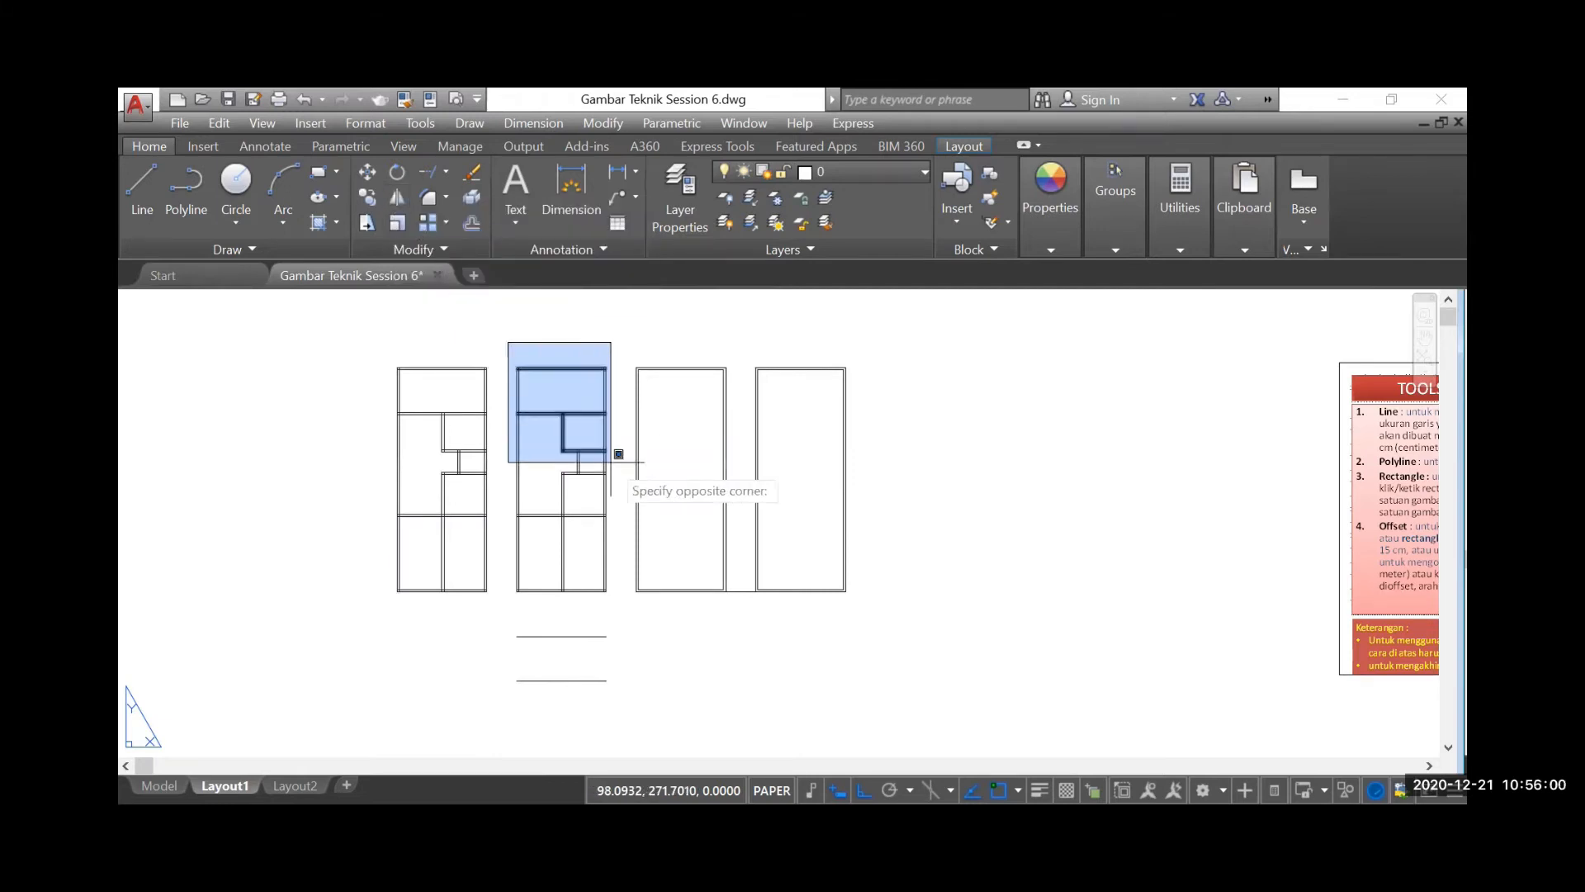
{"action": "left_click", "coordinate": [617, 601]}
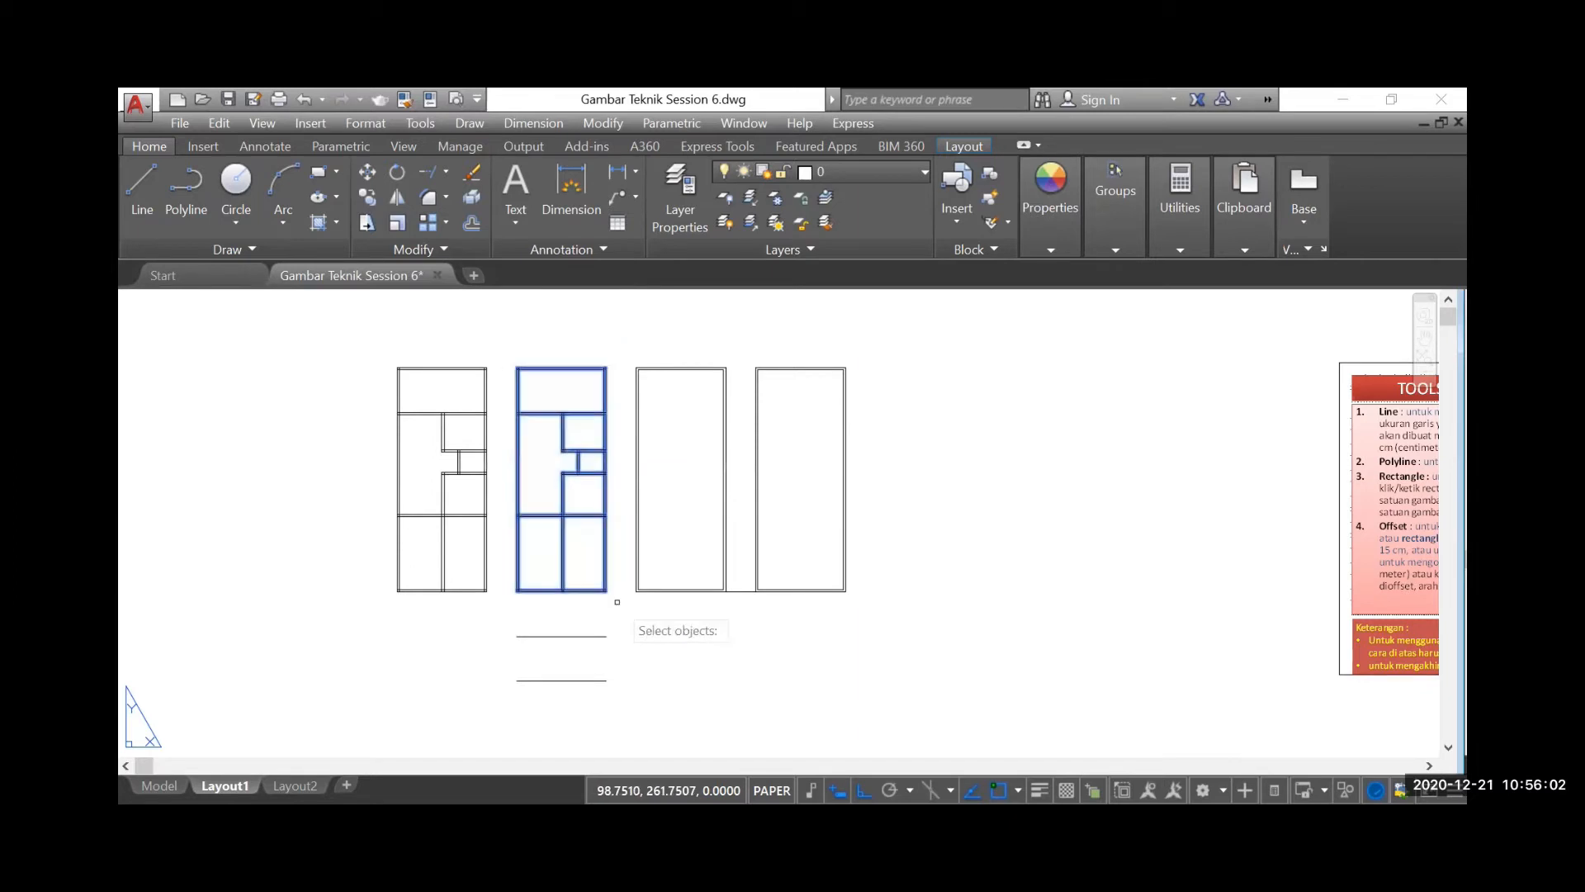
{"action": "key", "text": "Return"}
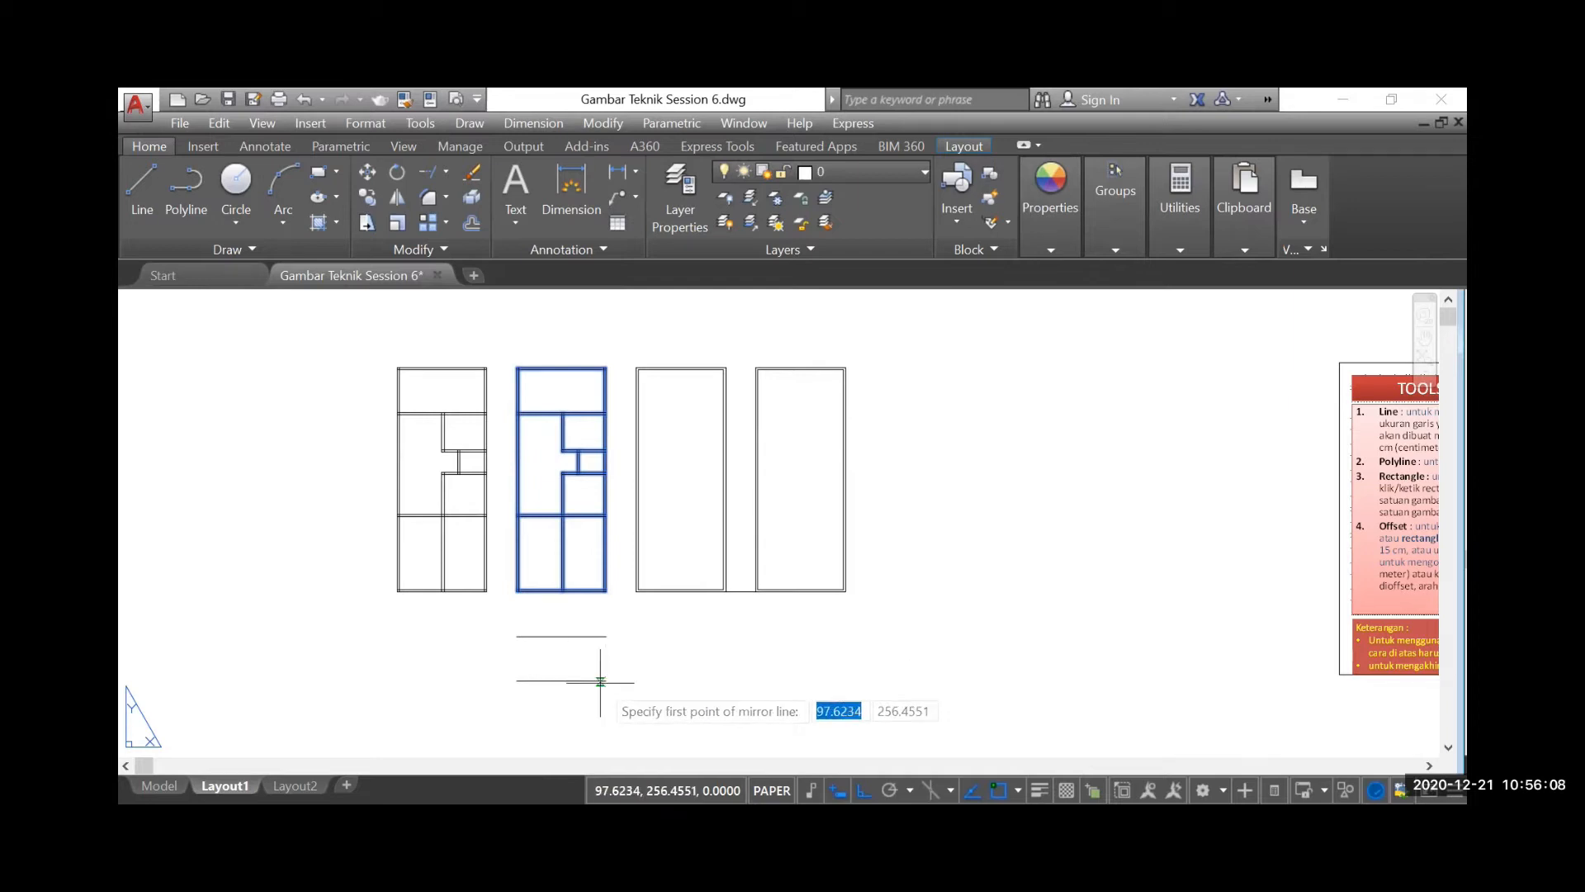
{"action": "left_click", "coordinate": [606, 636]}
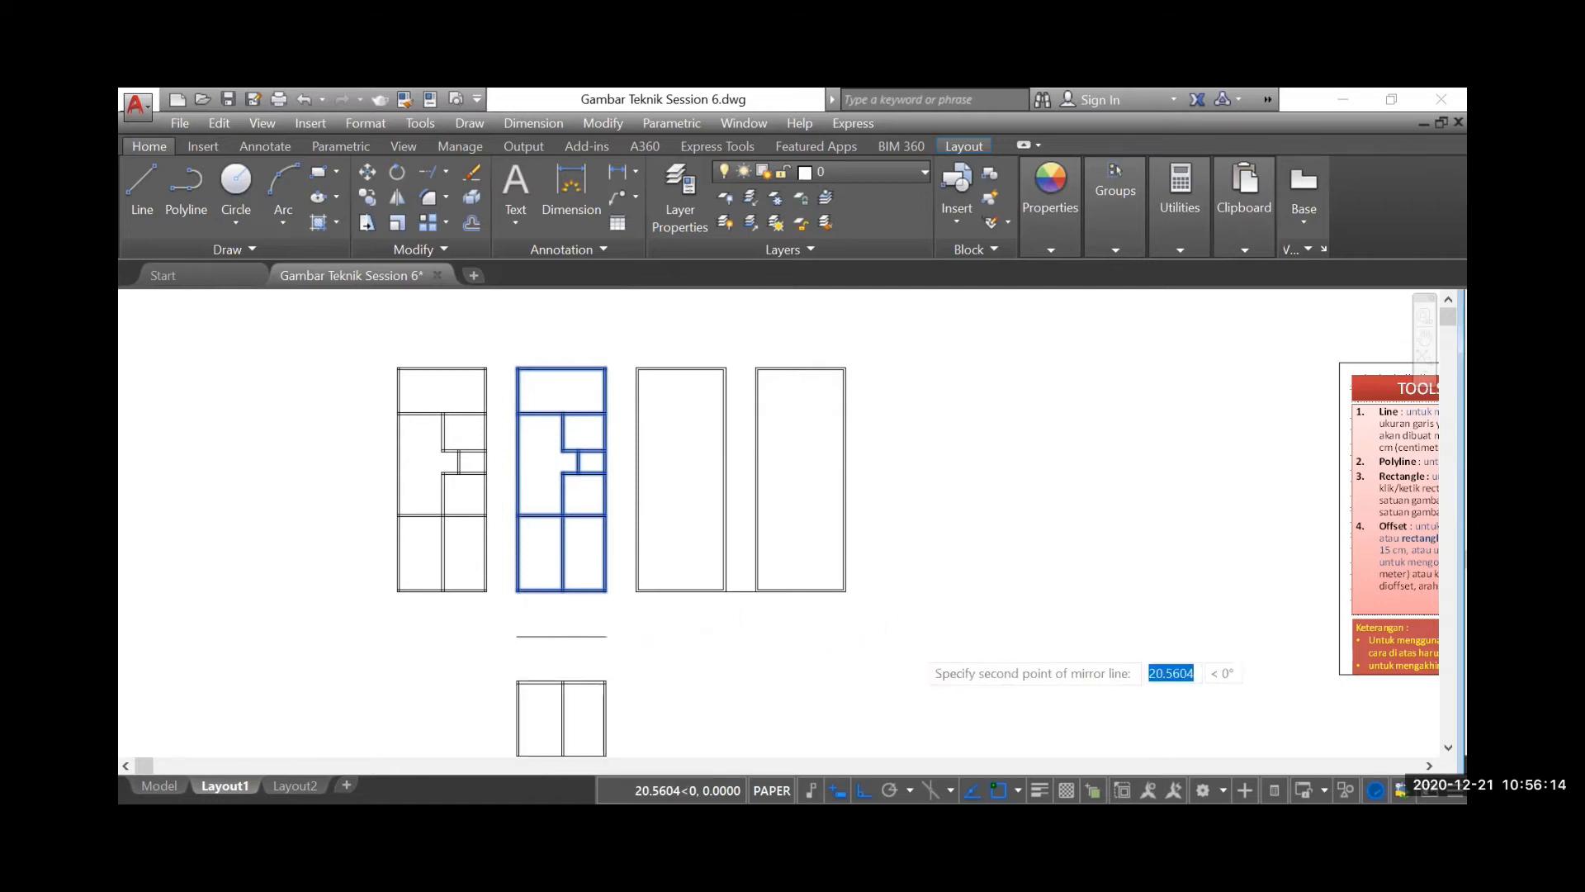
{"action": "scroll", "coordinate": [913, 643], "scroll_direction": "down", "scroll_amount": 2}
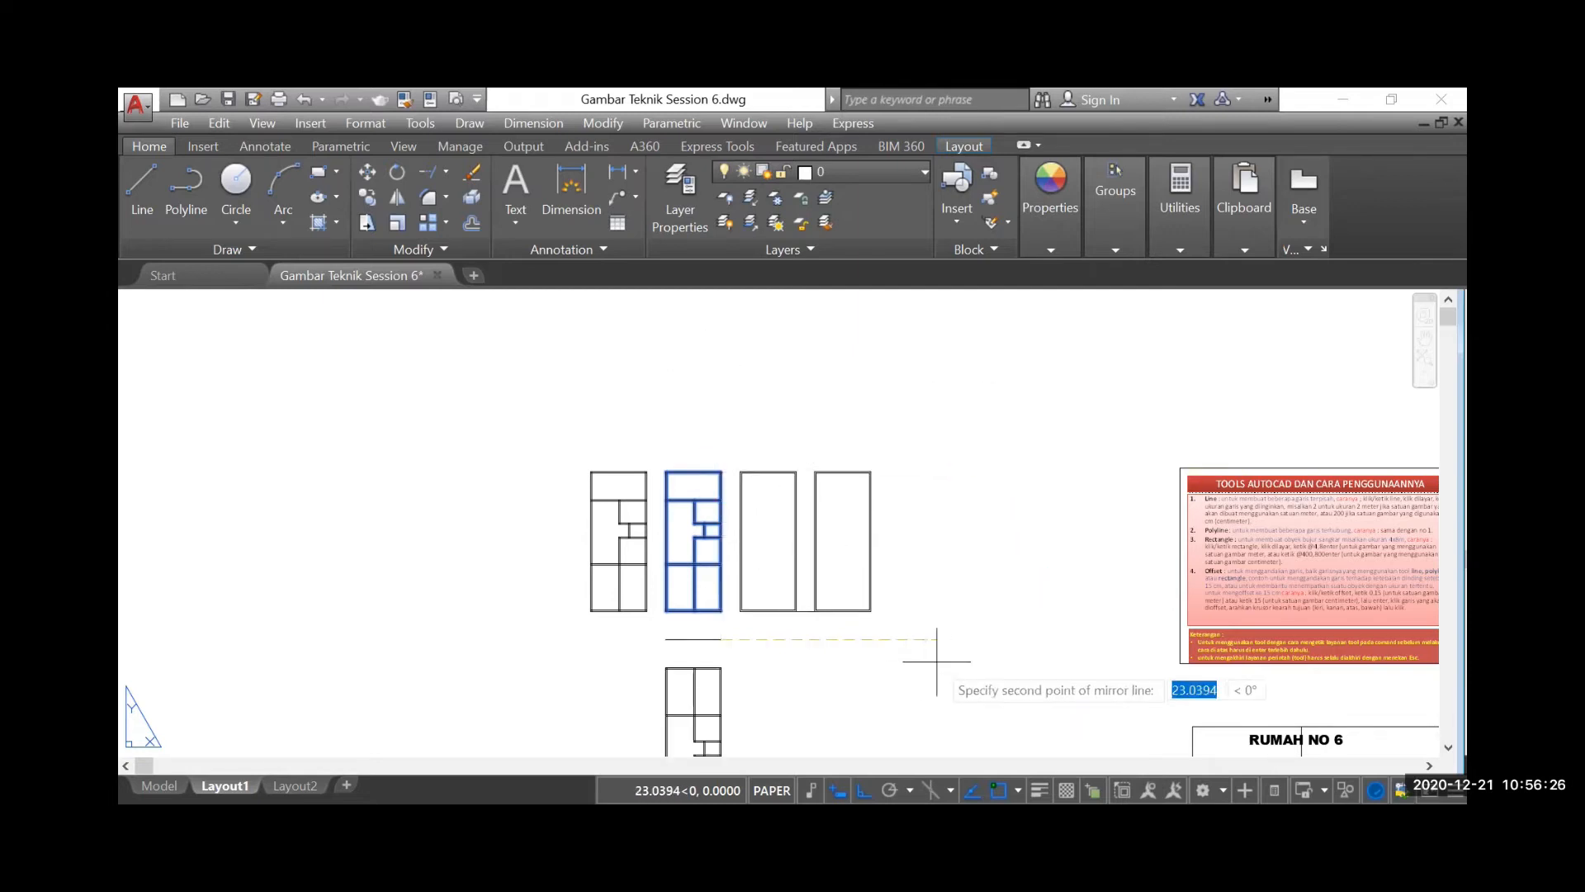
{"action": "scroll", "coordinate": [942, 651], "scroll_direction": "down", "scroll_amount": 2}
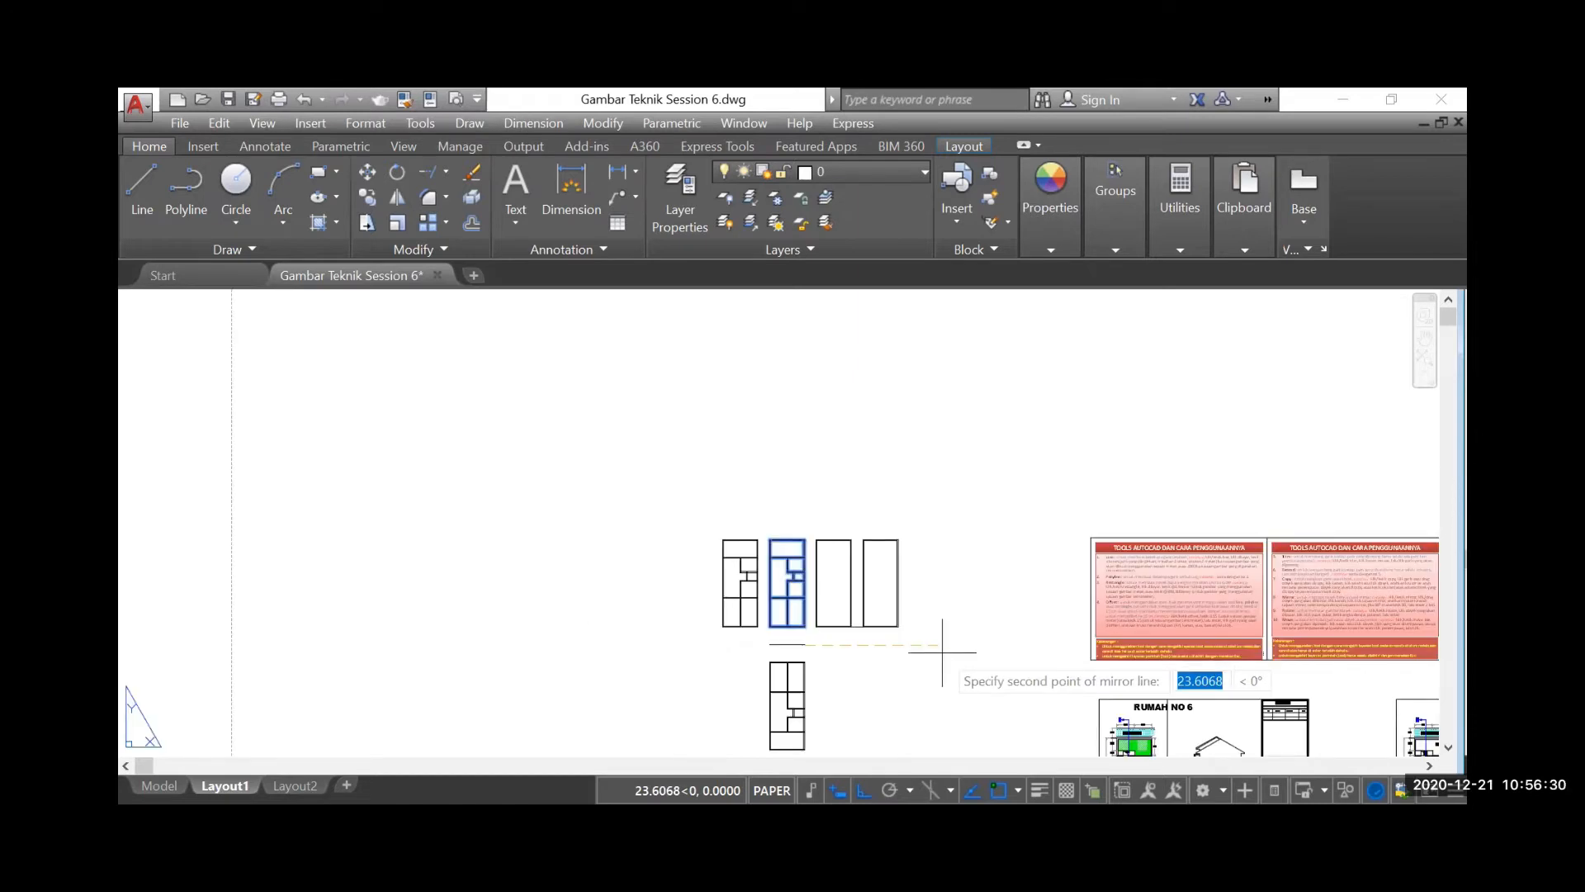
{"action": "type", "text": "90"}
{"action": "key", "text": "Return"}
{"action": "key", "text": "Return"}
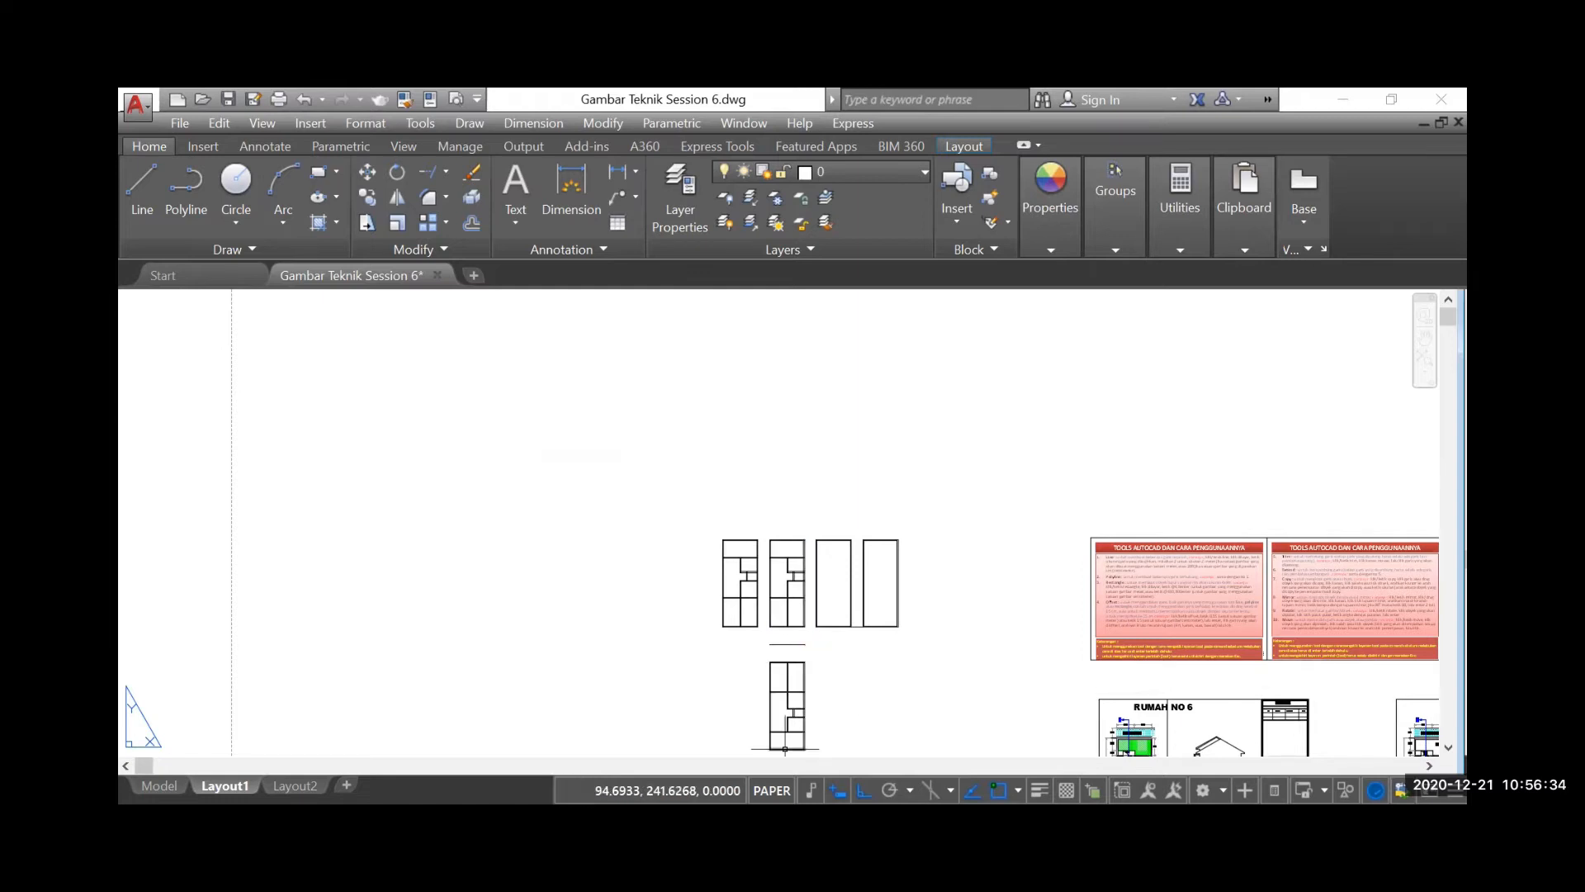
Delete the short horizontal guide line between the second floor plan and its mirrored copy
{"action": "scroll", "coordinate": [789, 743], "scroll_direction": "up", "scroll_amount": 2}
{"action": "scroll", "coordinate": [726, 615], "scroll_direction": "down", "scroll_amount": 2}
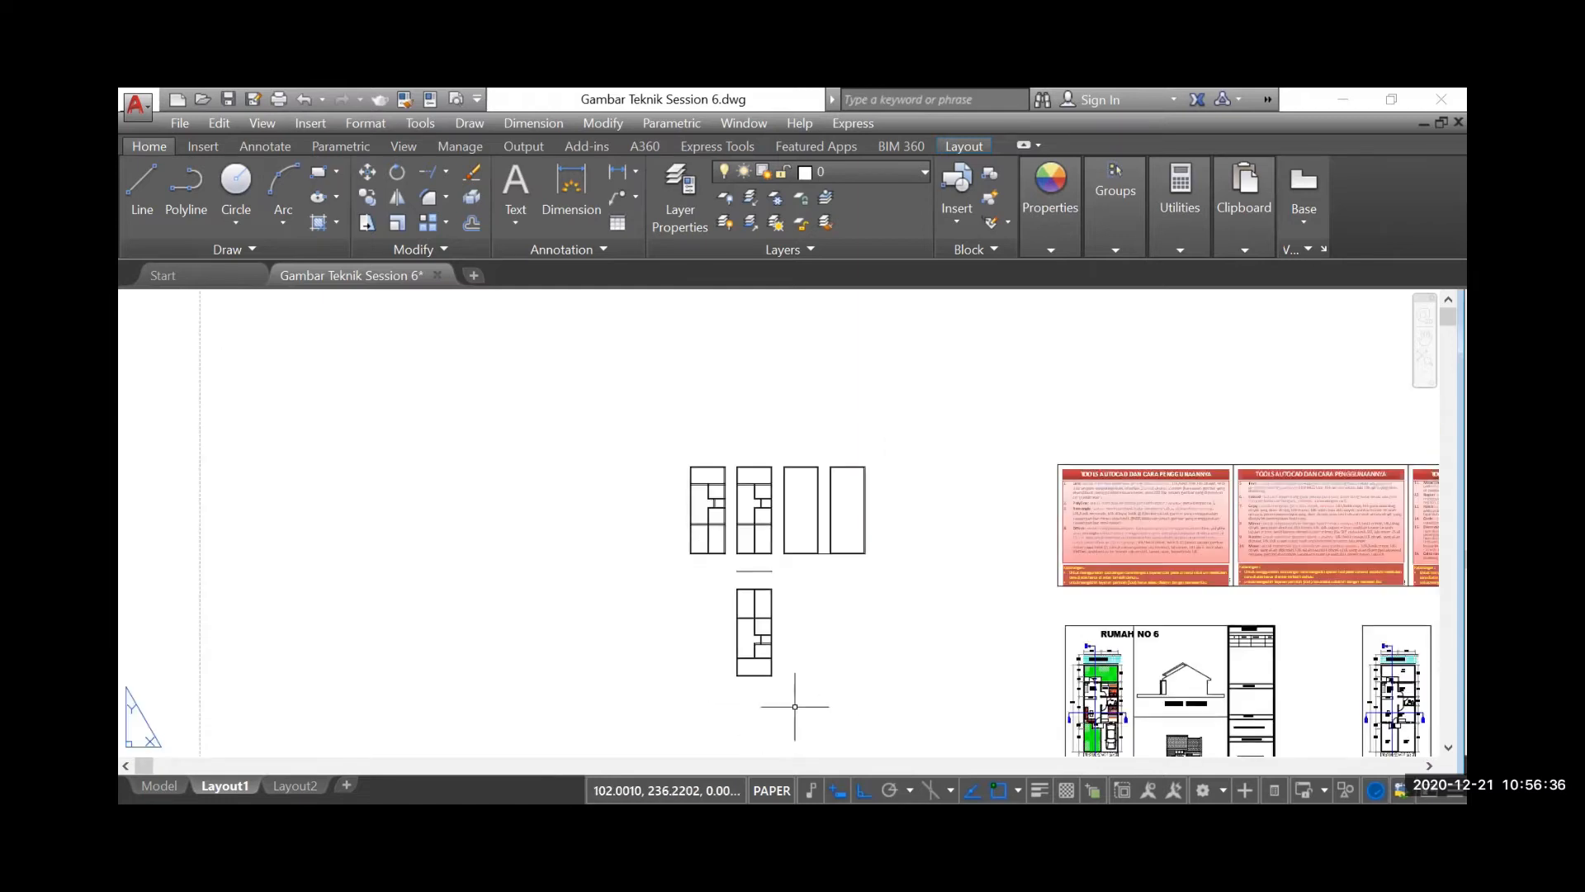
{"action": "scroll", "coordinate": [775, 674], "scroll_direction": "up", "scroll_amount": 2}
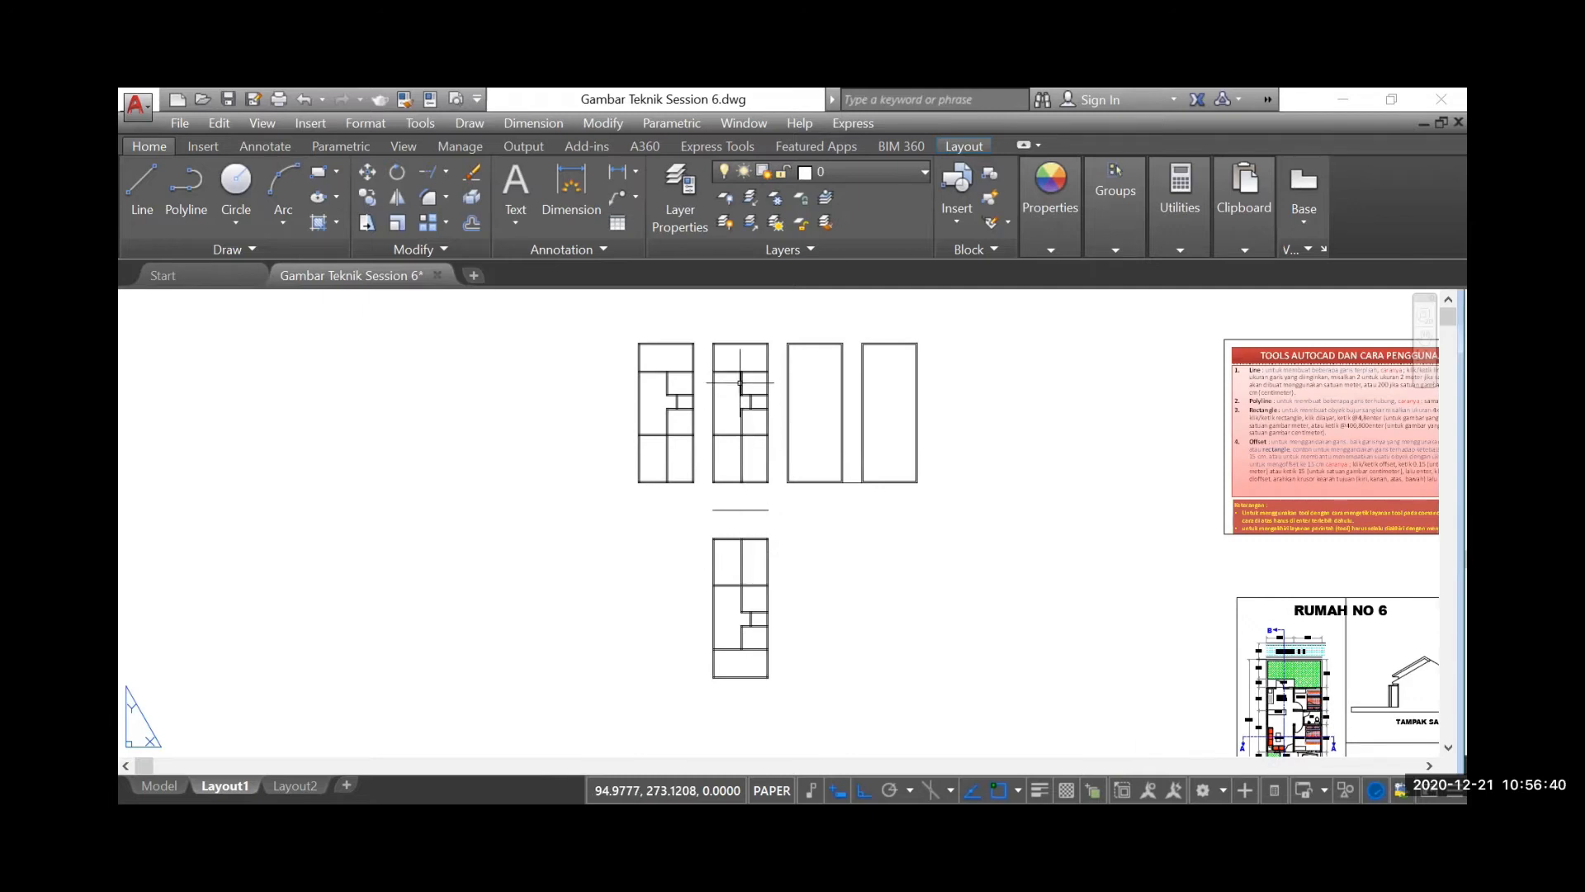
{"action": "scroll", "coordinate": [755, 516], "scroll_direction": "up", "scroll_amount": 2}
{"action": "left_click", "coordinate": [755, 507]}
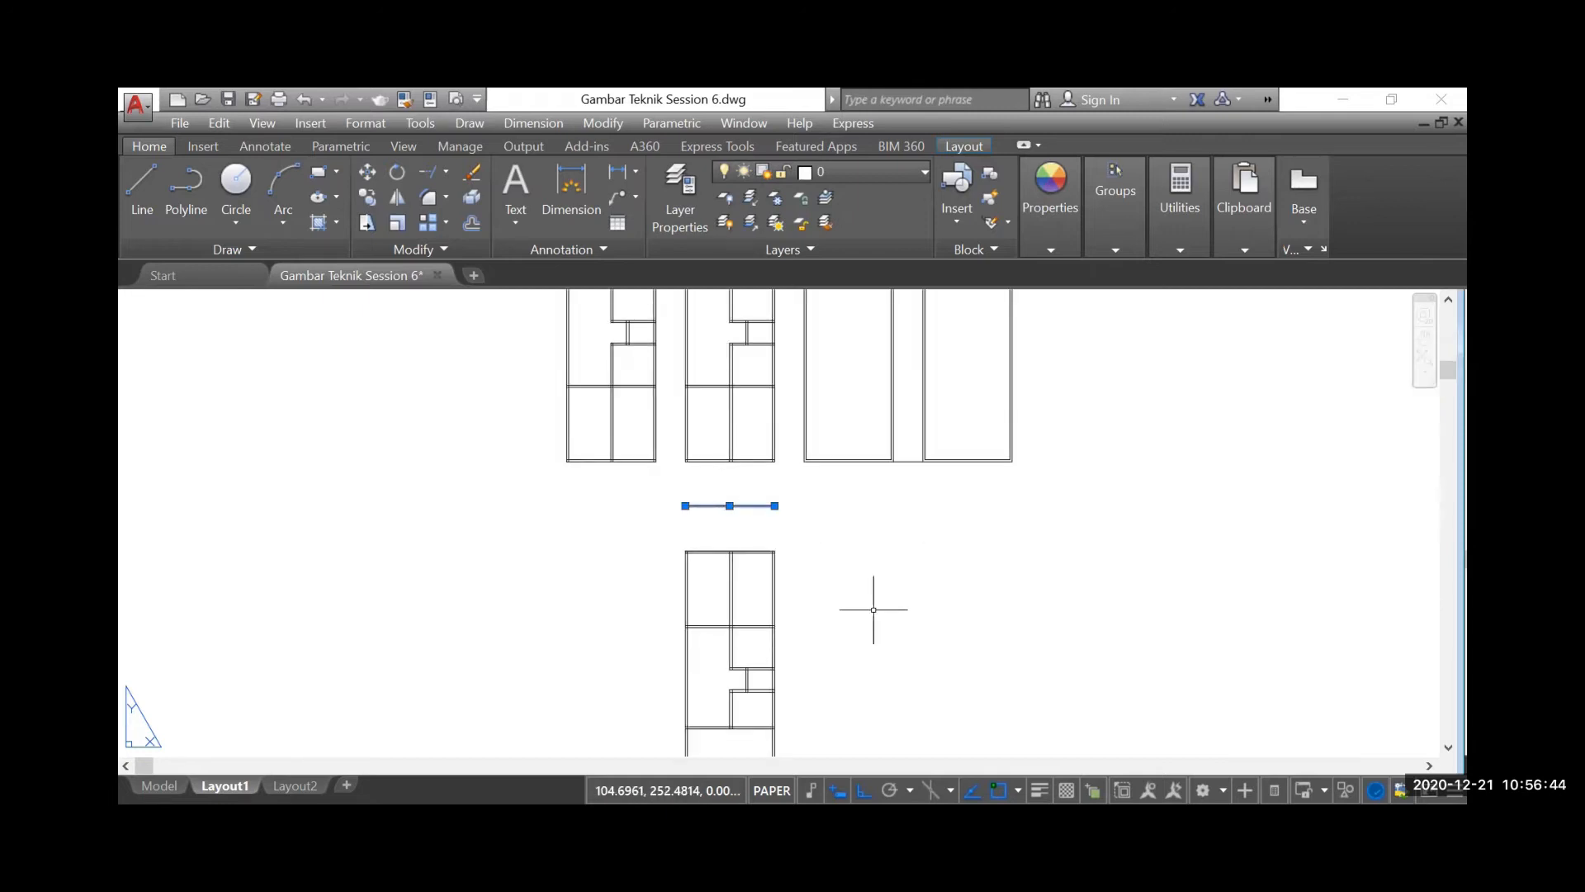
{"action": "key", "text": "Delete"}
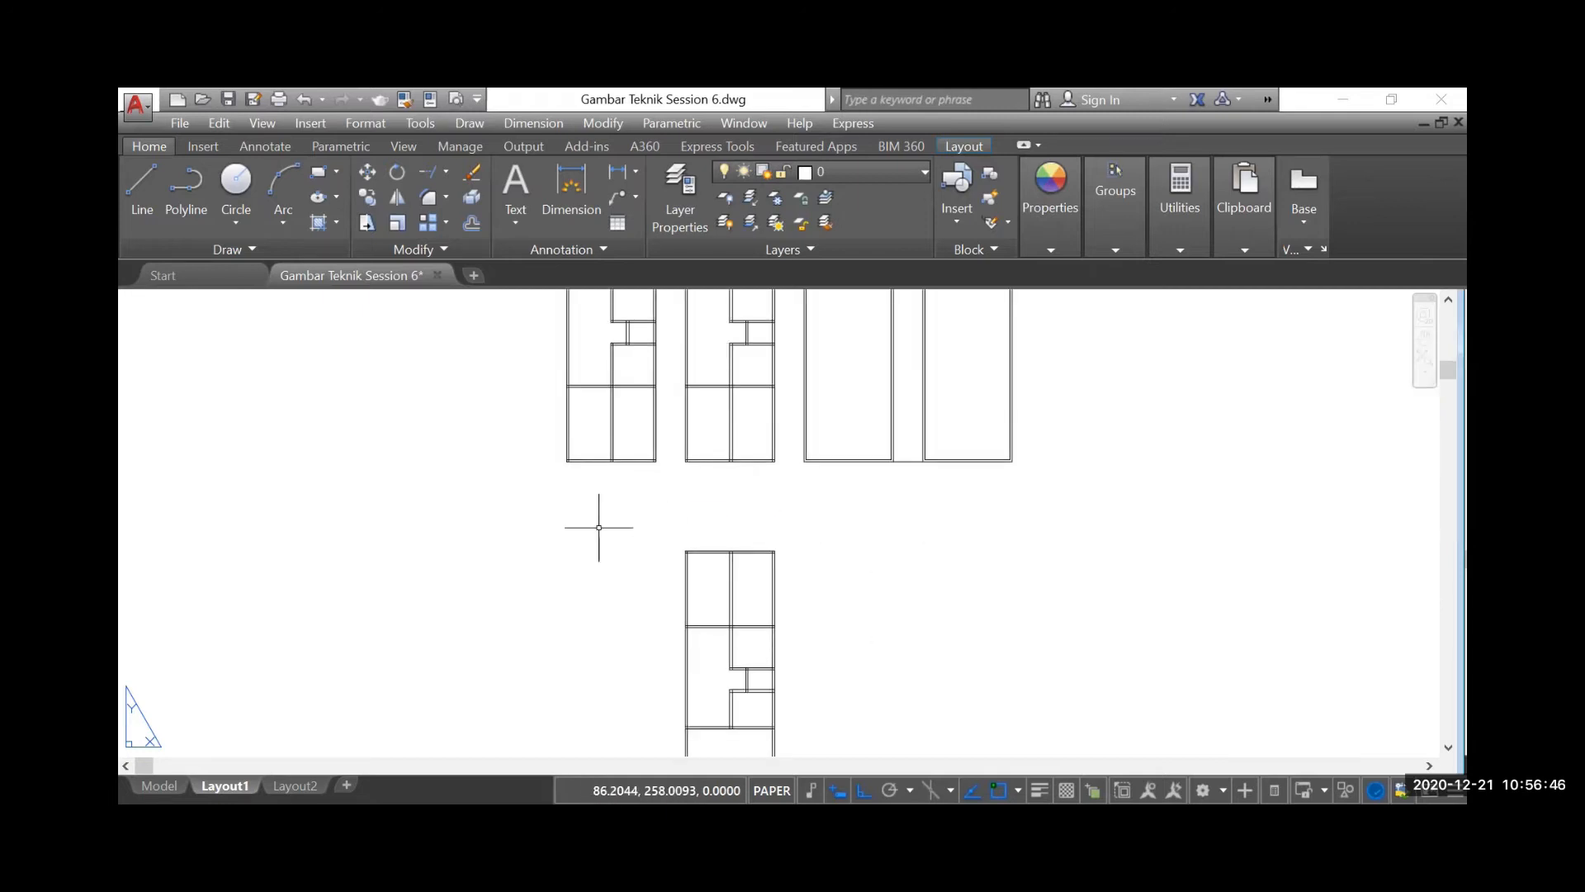
Examine the written tool instructions, including Rotate and Move, beside the floor plans
{"action": "scroll", "coordinate": [568, 527], "scroll_direction": "down", "scroll_amount": 2}
{"action": "scroll", "coordinate": [568, 527], "scroll_direction": "down", "scroll_amount": 4}
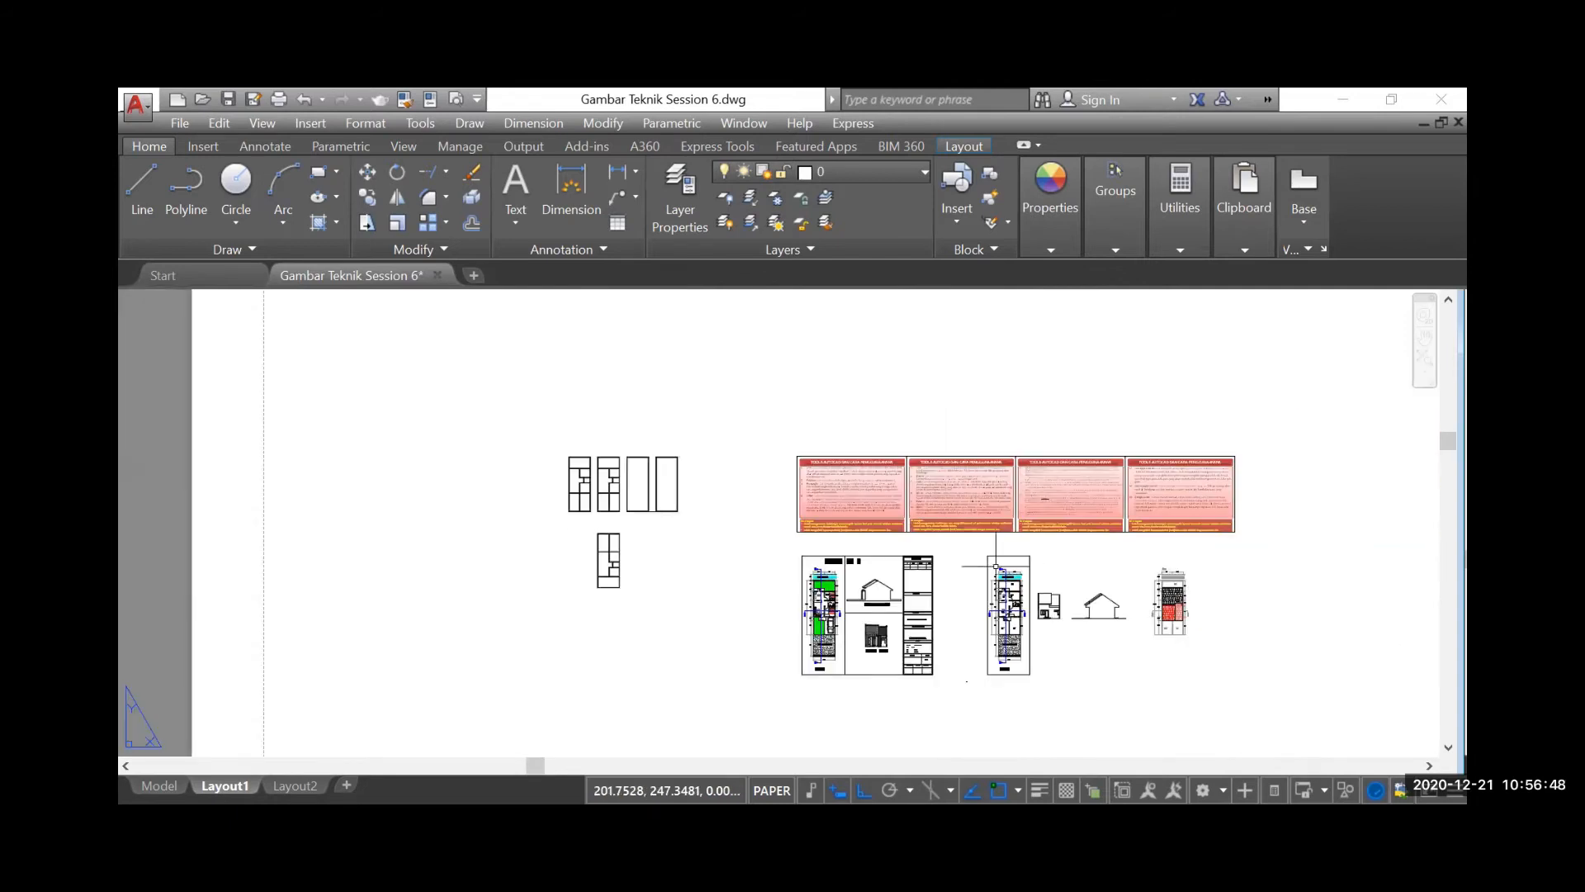
{"action": "scroll", "coordinate": [970, 545], "scroll_direction": "up", "scroll_amount": 4}
{"action": "scroll", "coordinate": [867, 451], "scroll_direction": "up", "scroll_amount": 2}
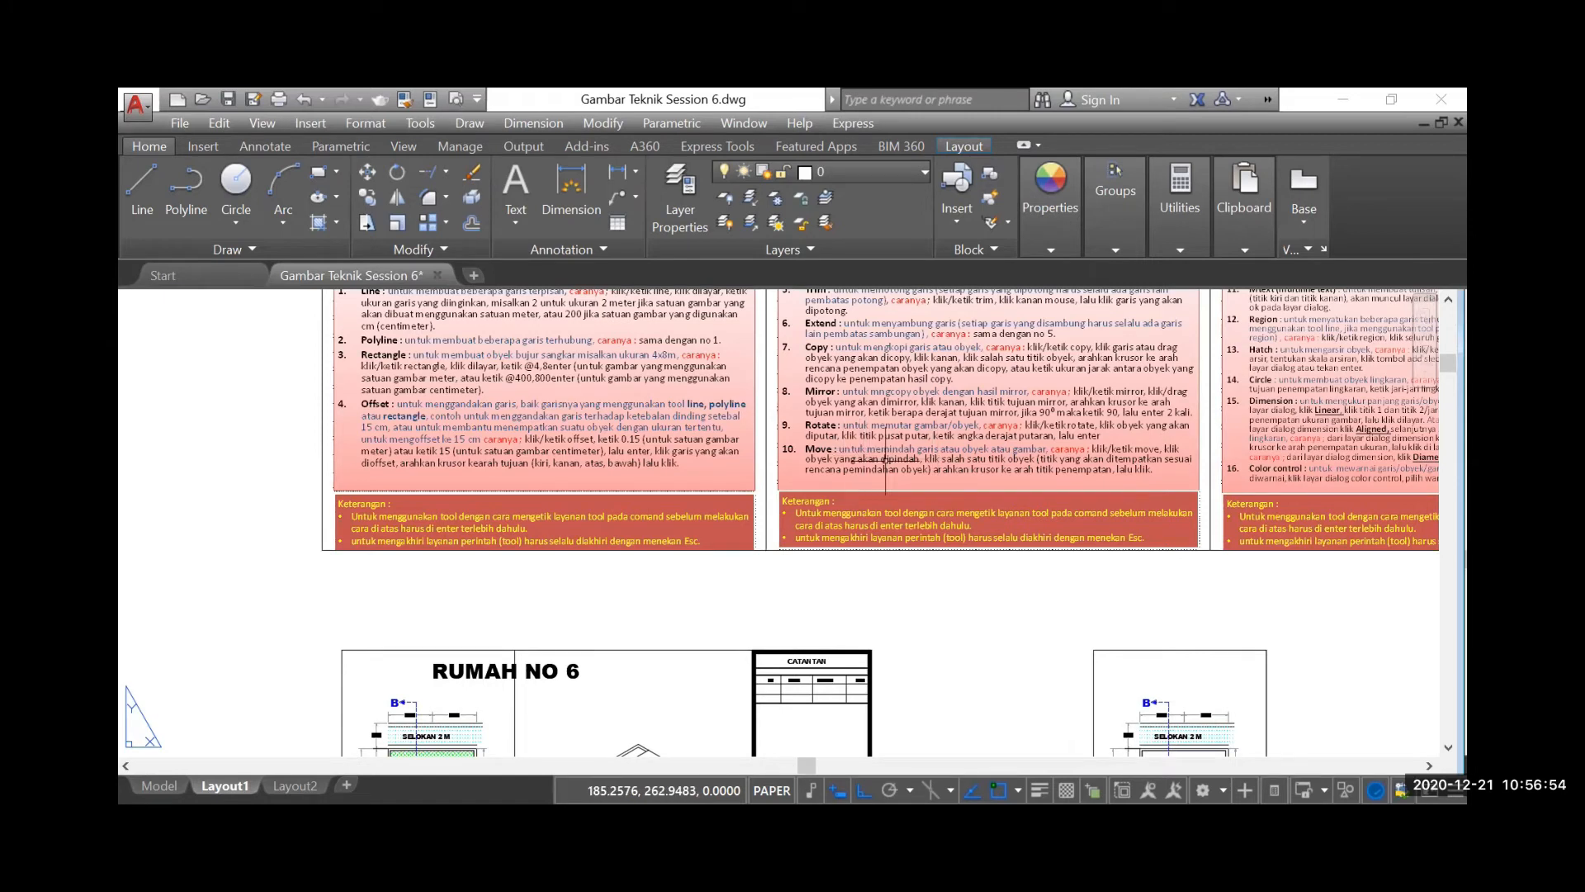
{"action": "scroll", "coordinate": [1035, 476], "scroll_direction": "down", "scroll_amount": 3}
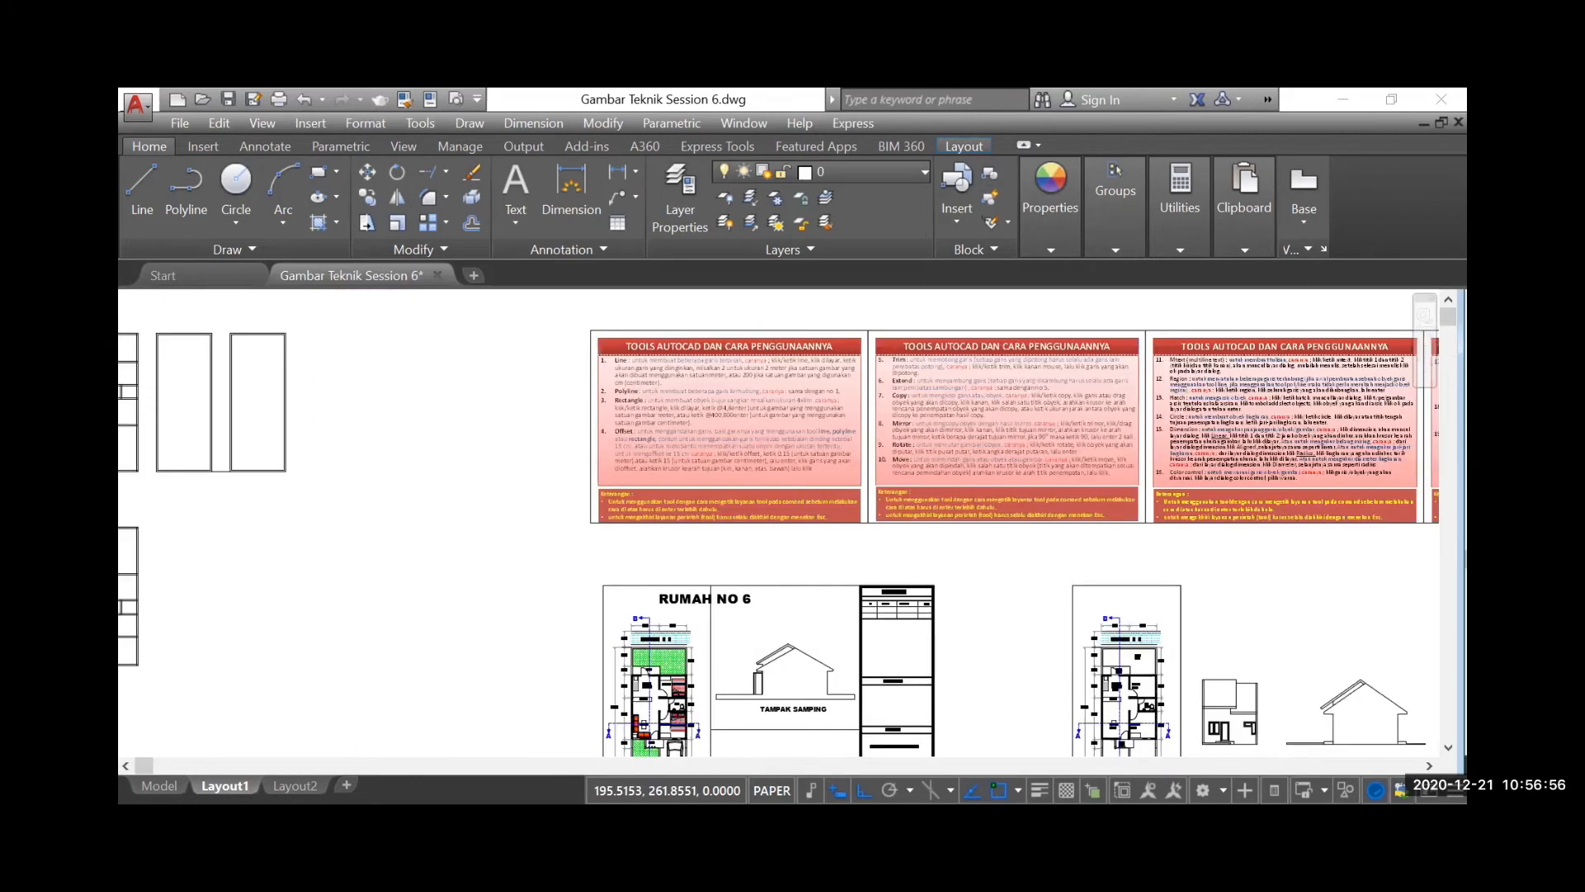
{"action": "scroll", "coordinate": [429, 552], "scroll_direction": "up", "scroll_amount": 2}
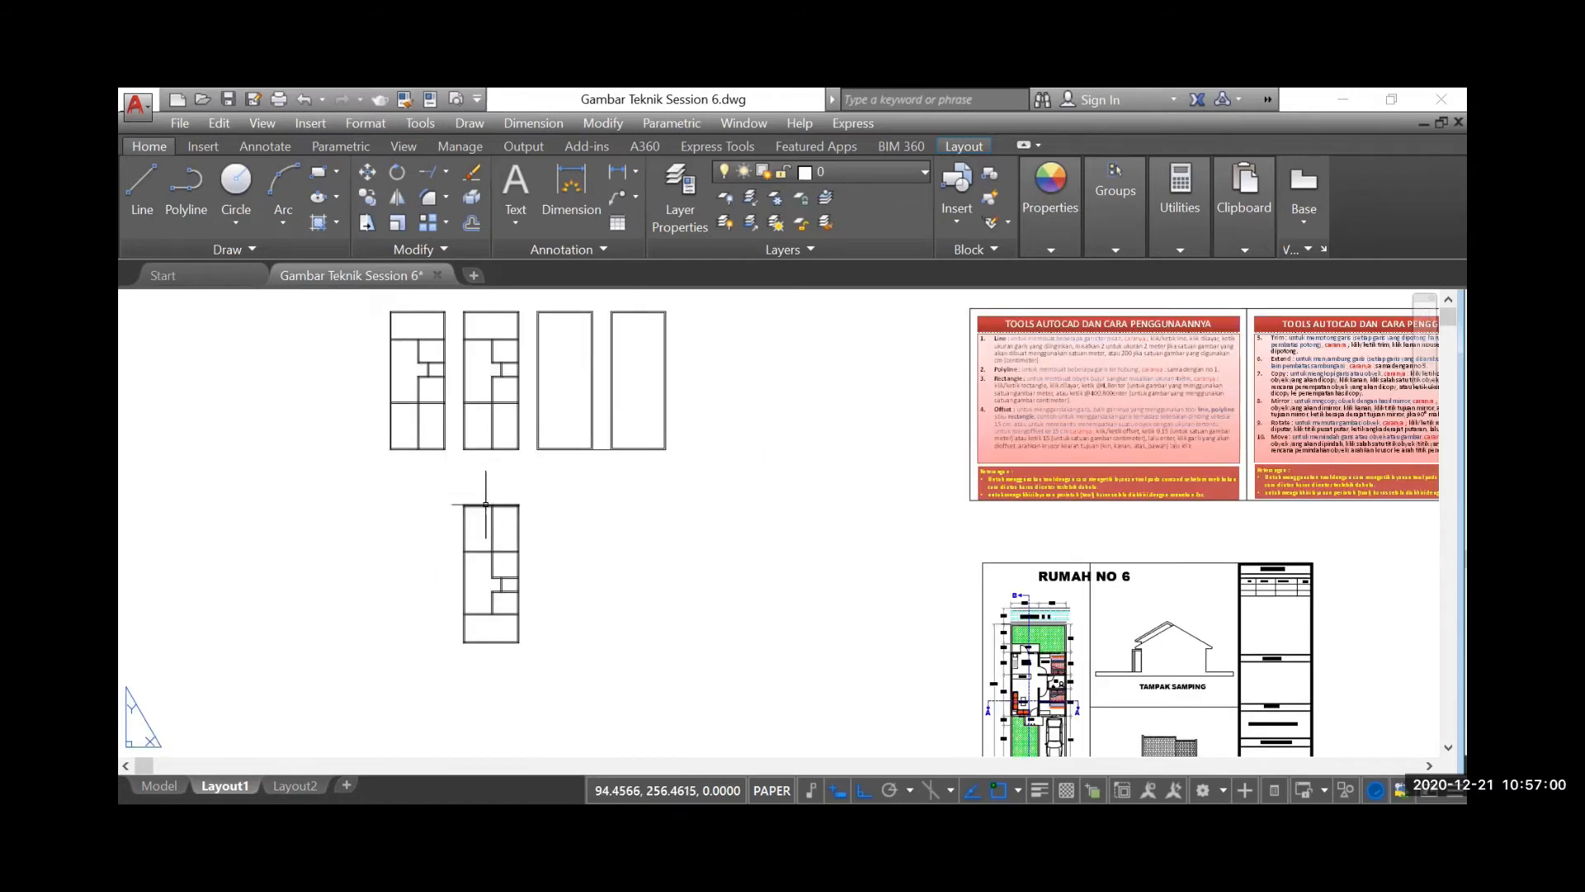
{"action": "left_click", "coordinate": [154, 194]}
{"action": "left_click", "coordinate": [464, 504]}
{"action": "key", "text": "Escape"}
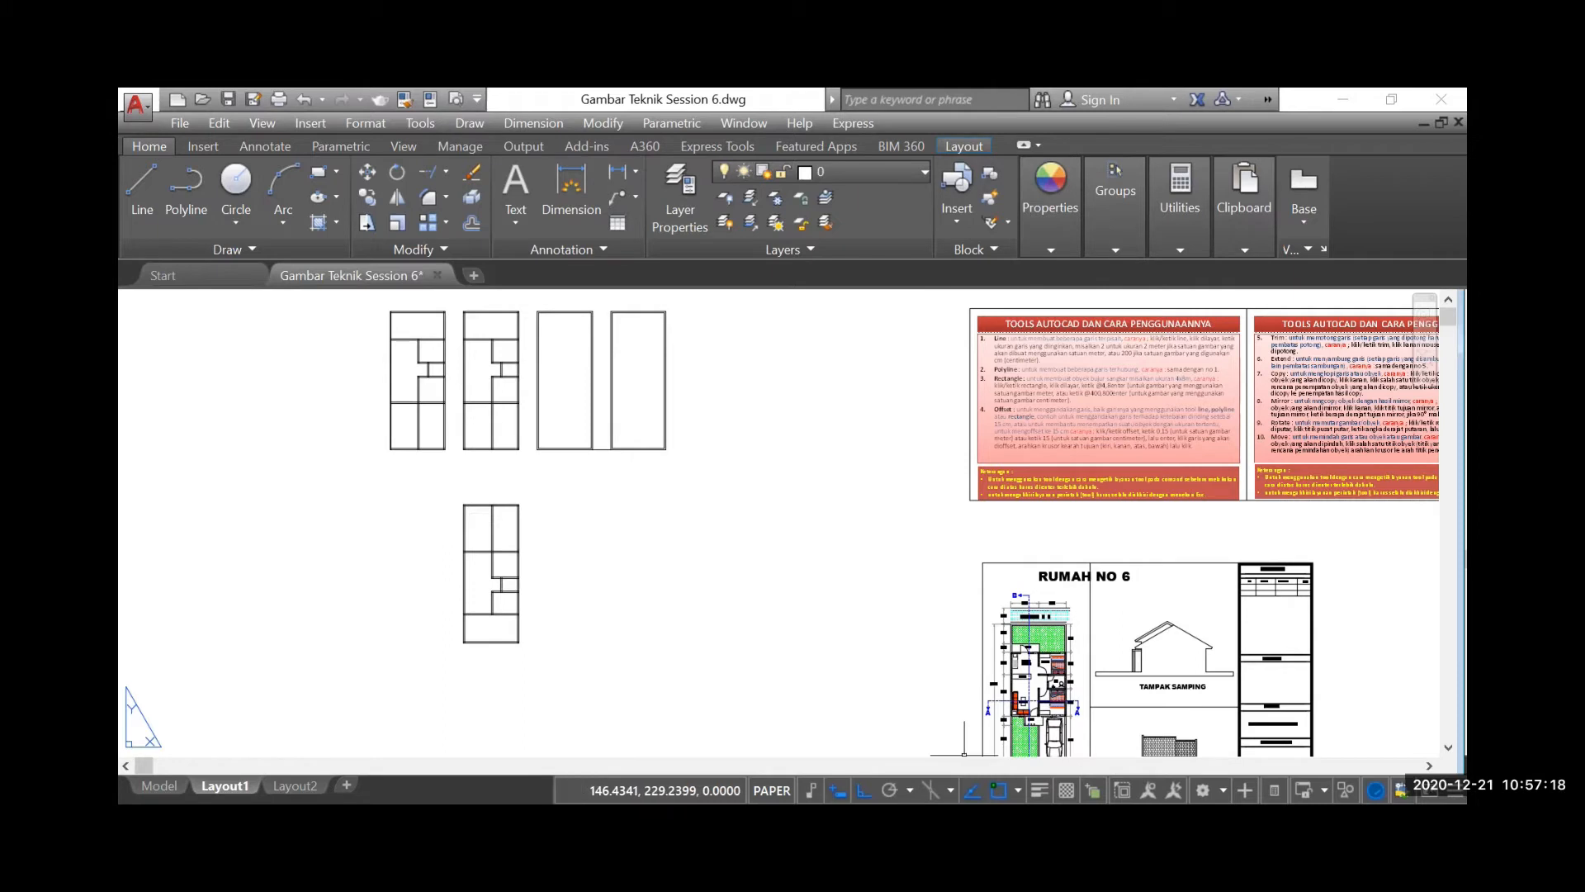
Turn on polar tracking and set its increment angle to 45
{"action": "key", "text": "F10"}
{"action": "left_click", "coordinate": [909, 790]}
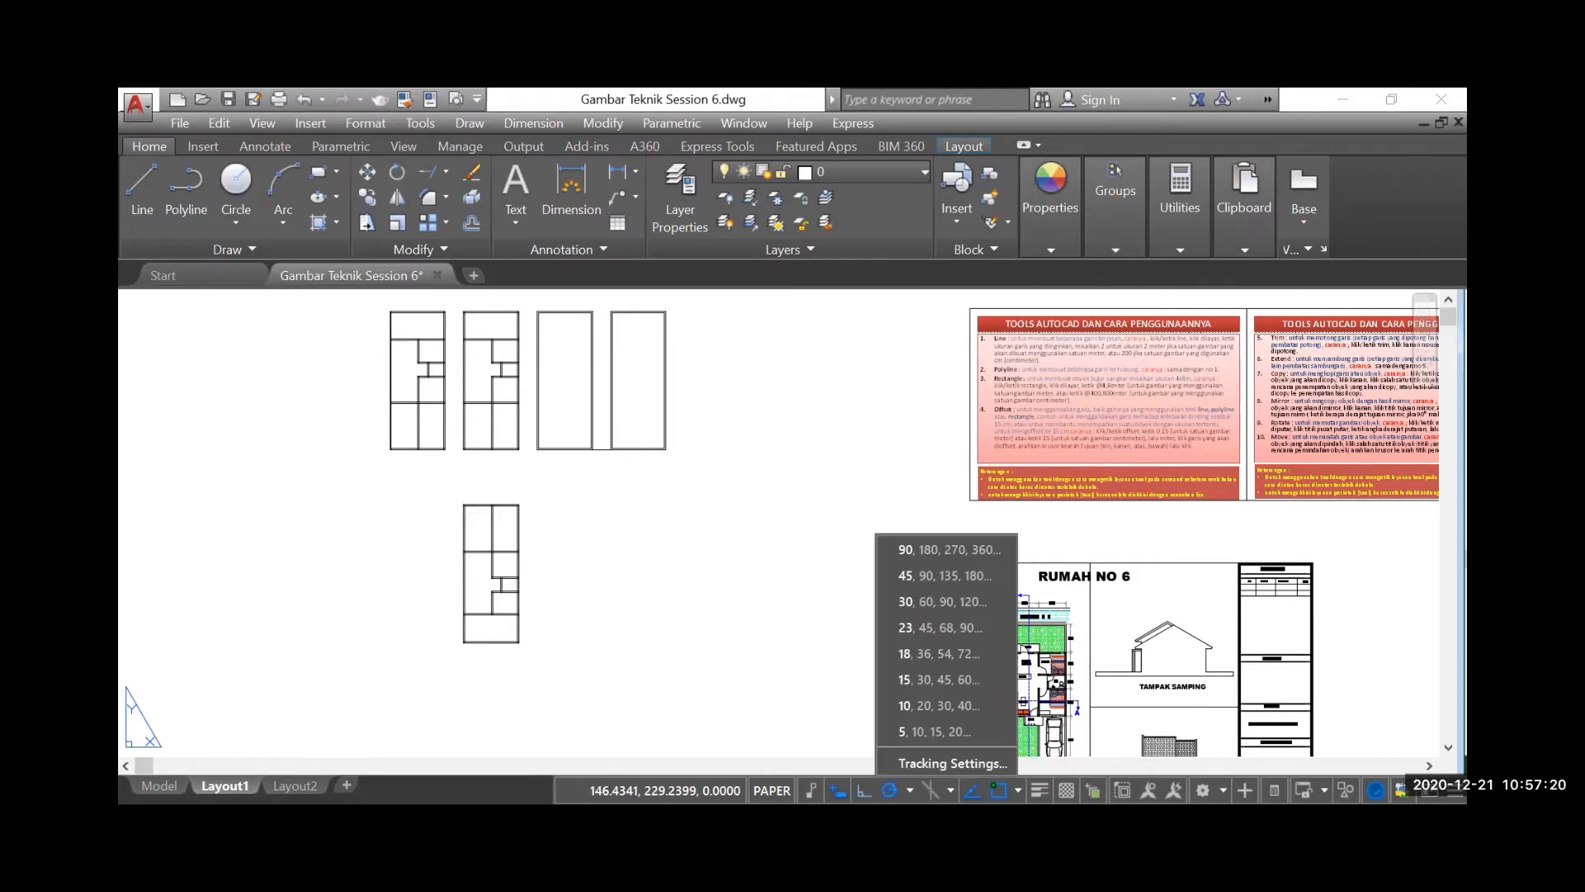
{"action": "left_click", "coordinate": [922, 765]}
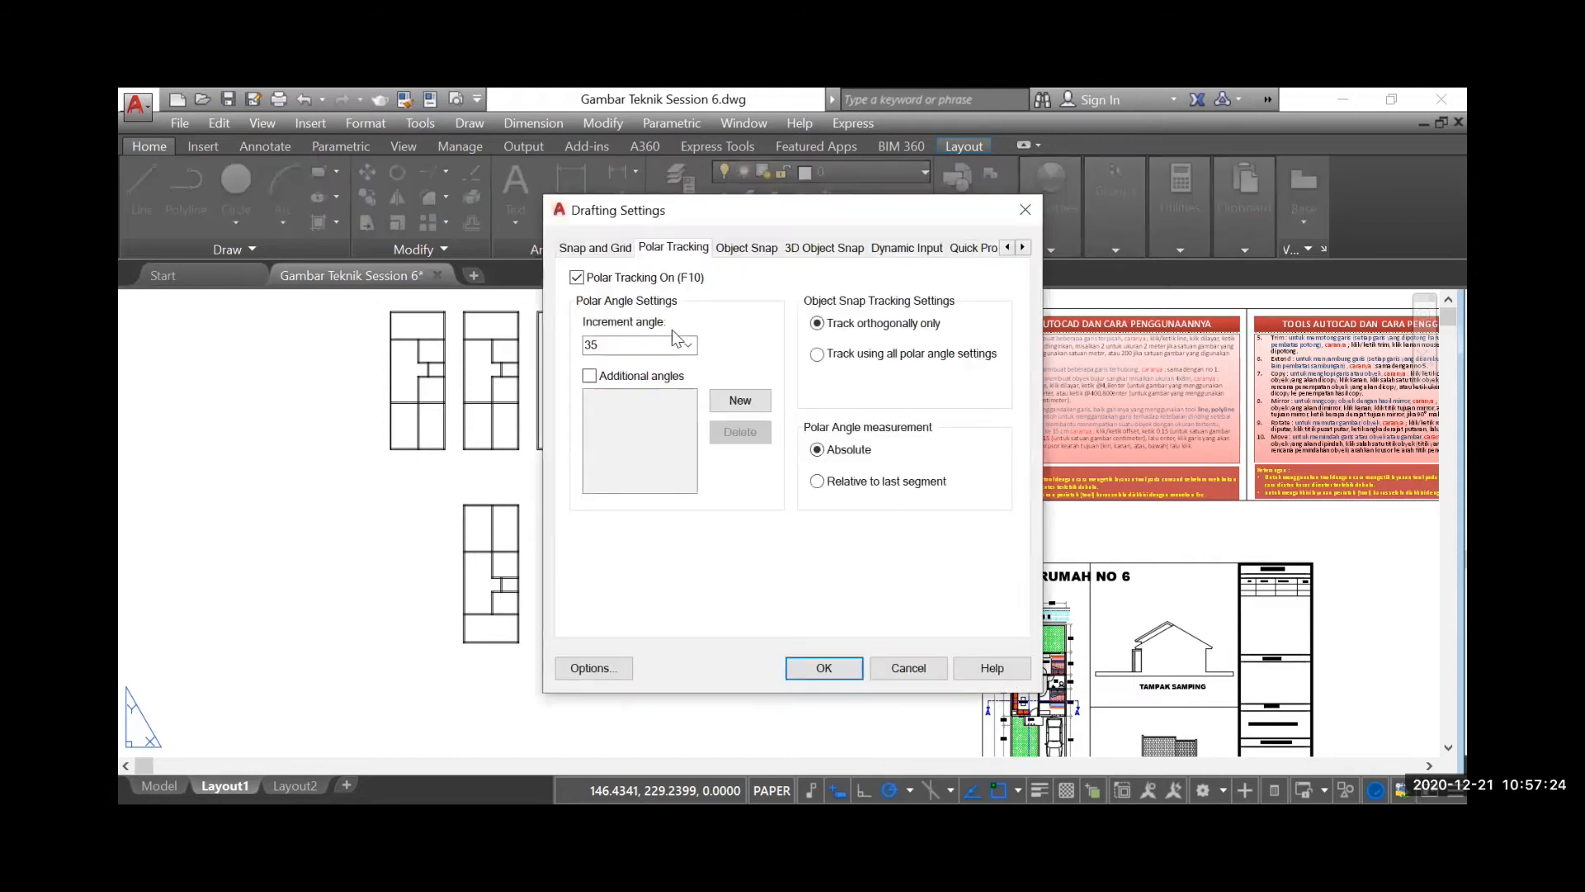
{"action": "type", "text": "45"}
{"action": "left_click", "coordinate": [821, 665]}
Draw a line about 43 long at 45° up and to the right from the mirrored plan's upper-left corner
{"action": "left_click", "coordinate": [141, 190]}
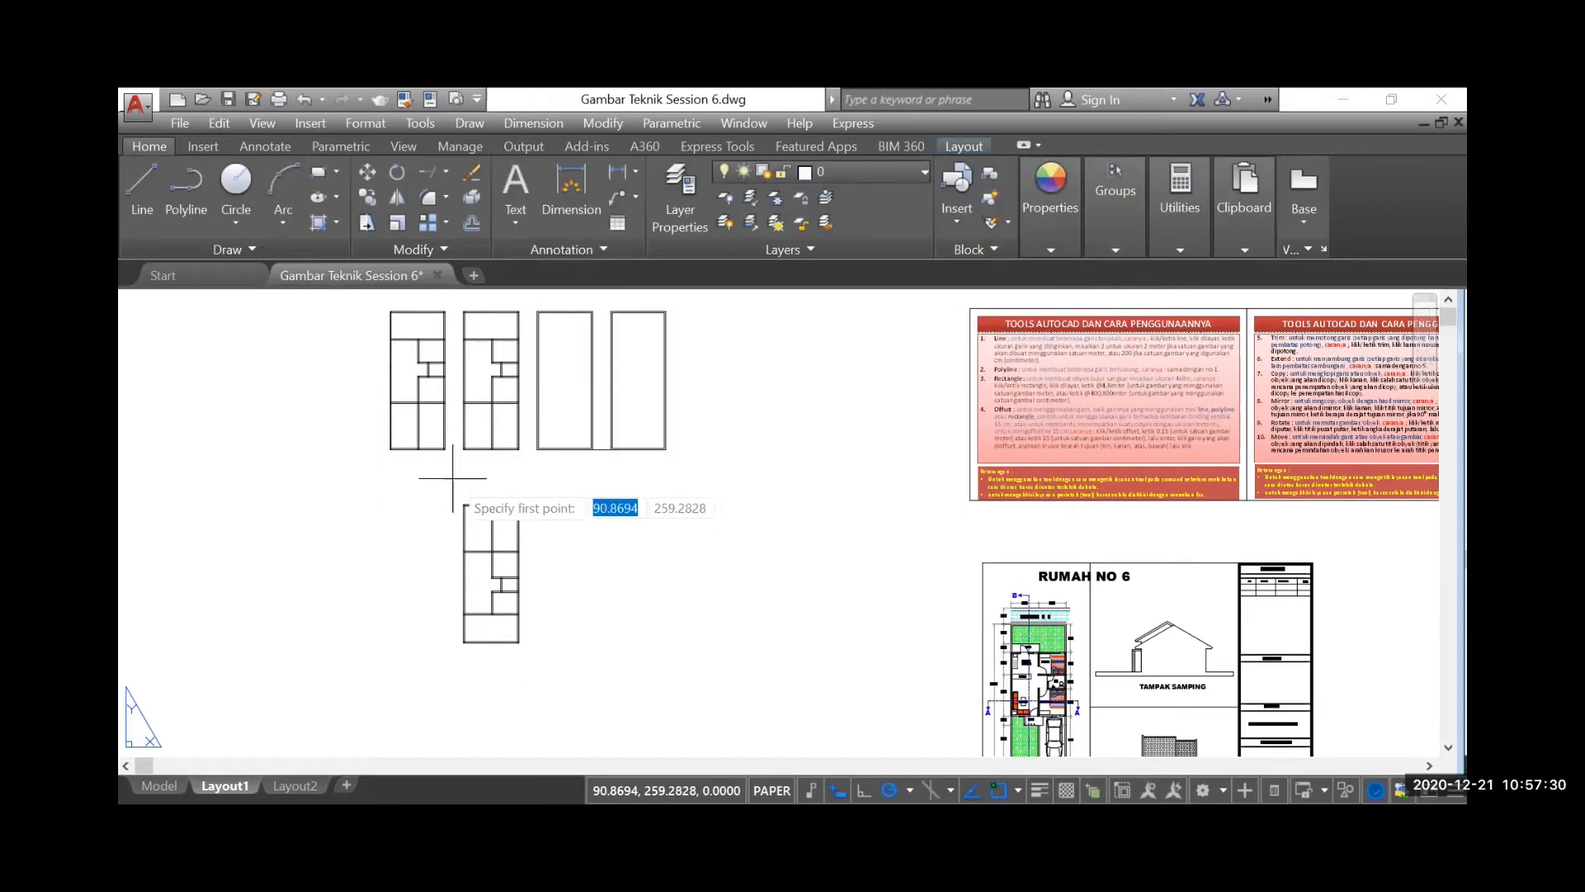
{"action": "left_click", "coordinate": [462, 505]}
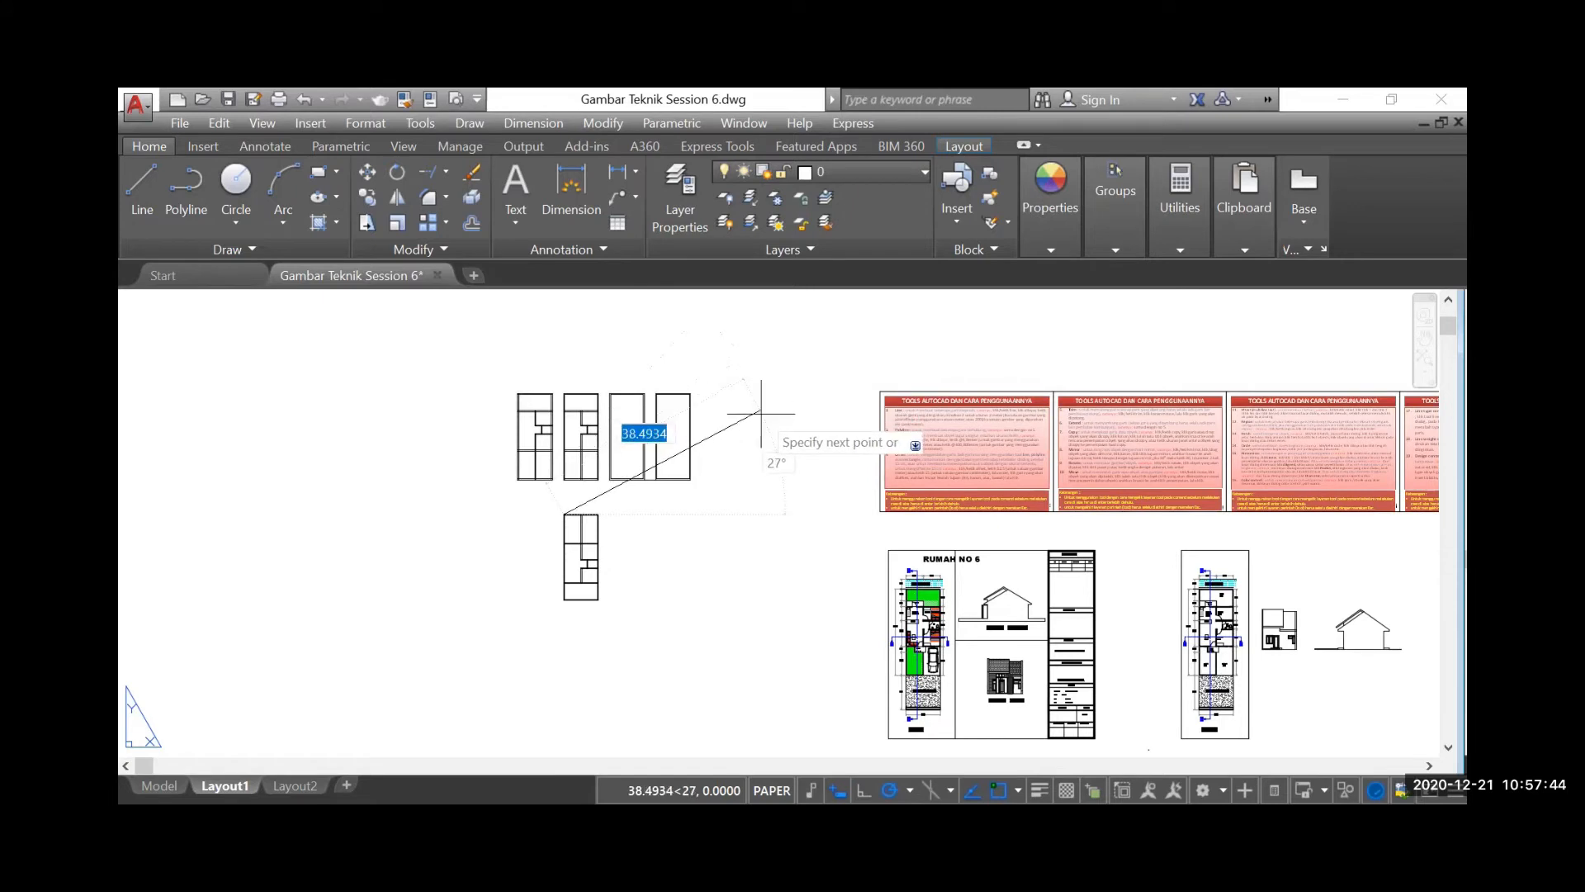
{"action": "left_click", "coordinate": [738, 338]}
{"action": "key", "text": "Escape"}
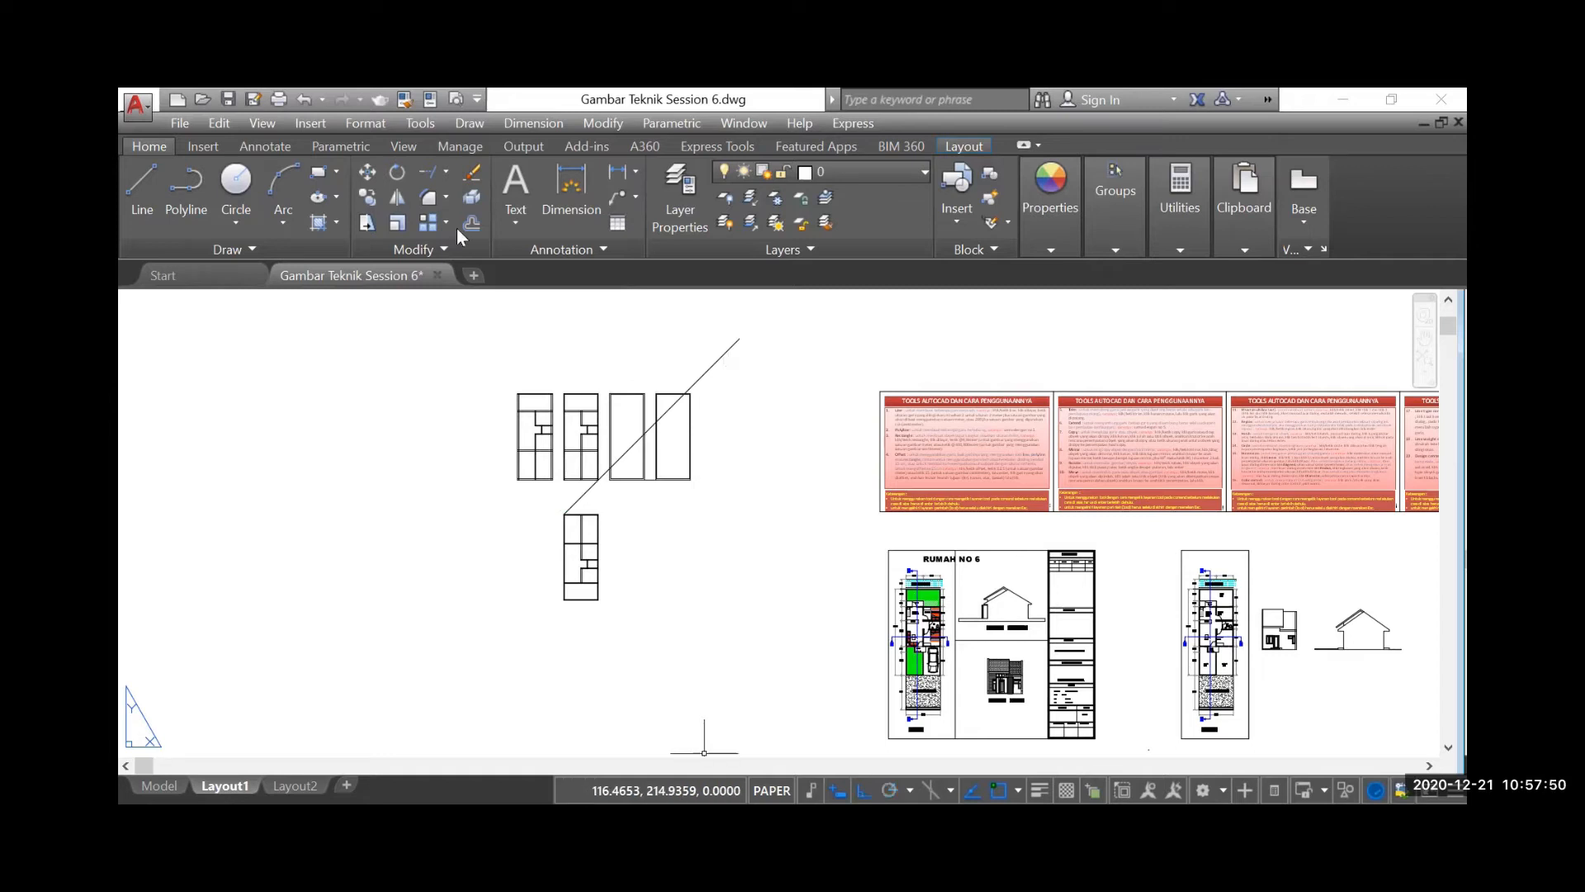
{"action": "left_click", "coordinate": [366, 170]}
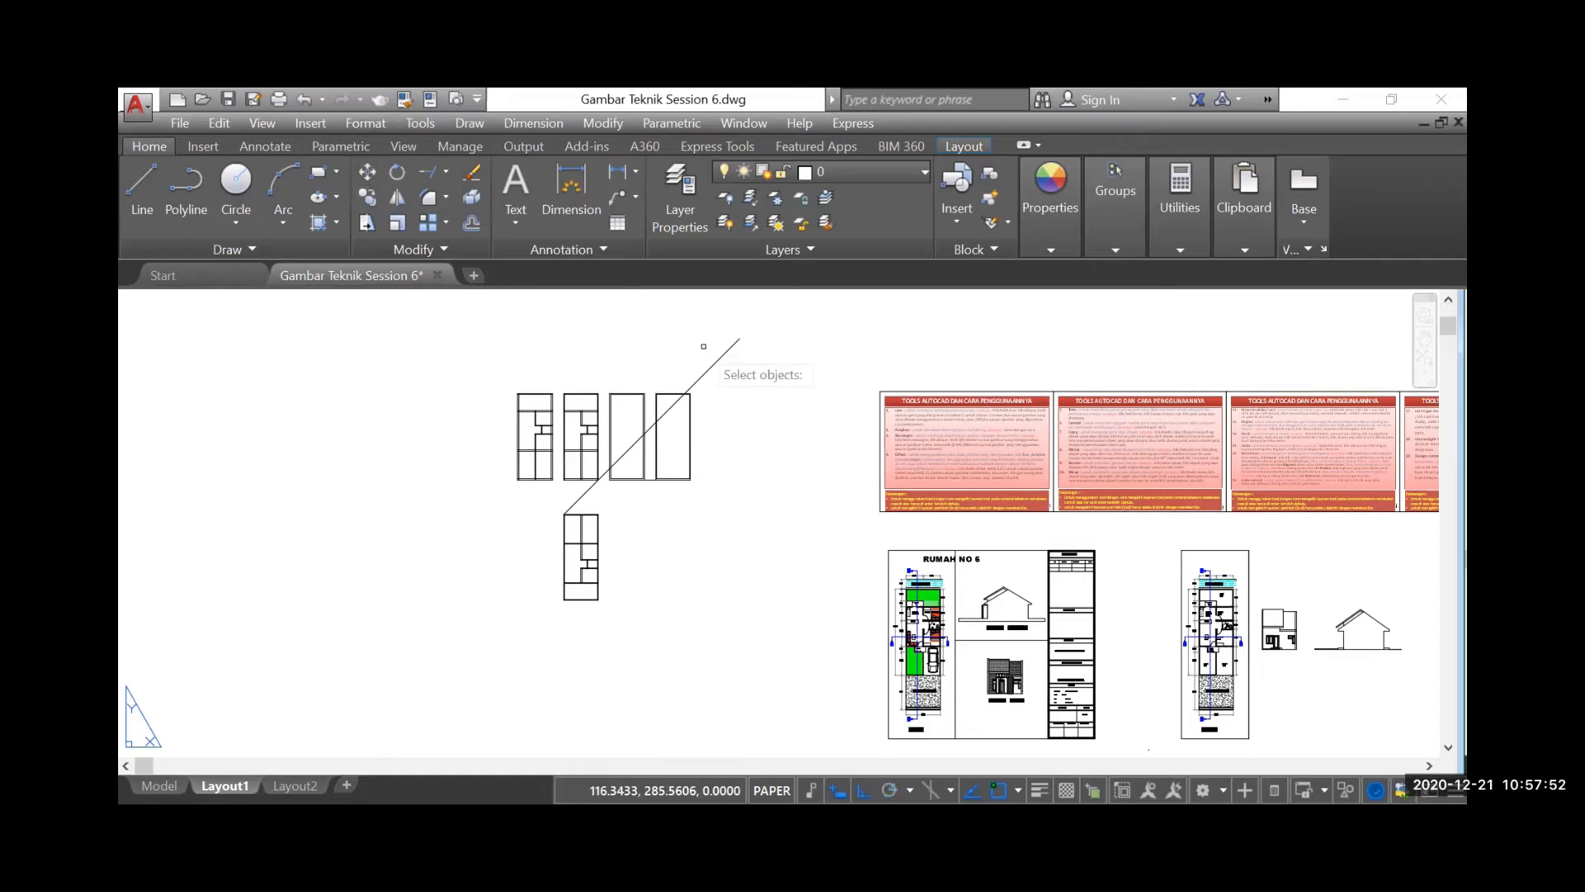
{"action": "left_click", "coordinate": [756, 355]}
{"action": "left_click", "coordinate": [726, 325]}
{"action": "key", "text": "Escape"}
Review the written instructions for the Move tool and examine the diagonal line at the mirrored plan
{"action": "scroll", "coordinate": [1123, 466], "scroll_direction": "up", "scroll_amount": 4}
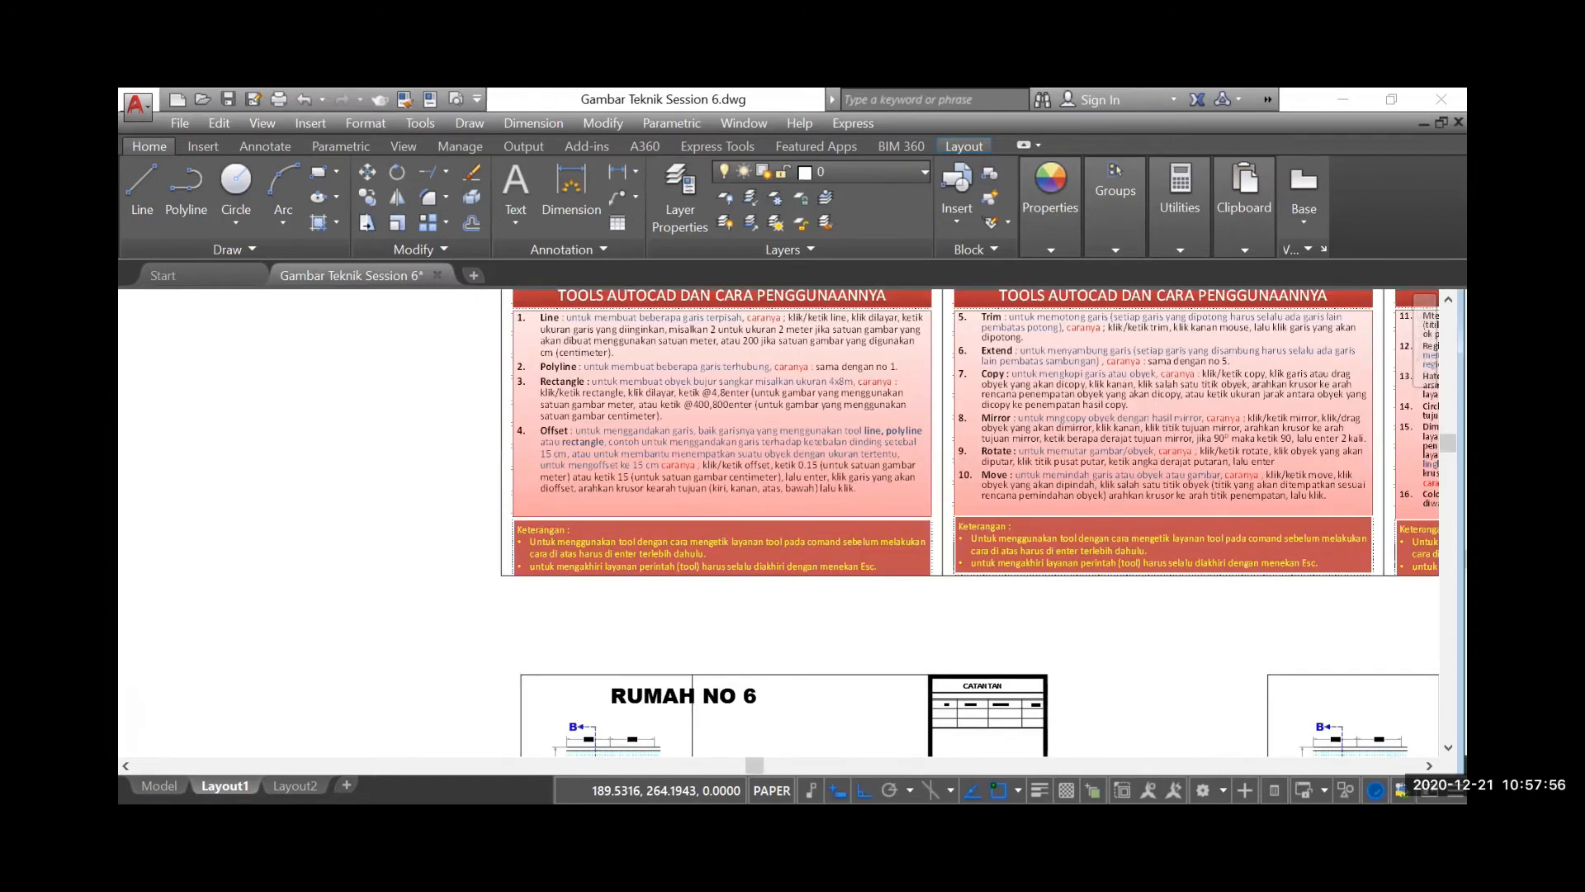
{"action": "scroll", "coordinate": [1124, 467], "scroll_direction": "up", "scroll_amount": 2}
{"action": "scroll", "coordinate": [1101, 578], "scroll_direction": "down", "scroll_amount": 4}
{"action": "scroll", "coordinate": [1100, 578], "scroll_direction": "down", "scroll_amount": 2}
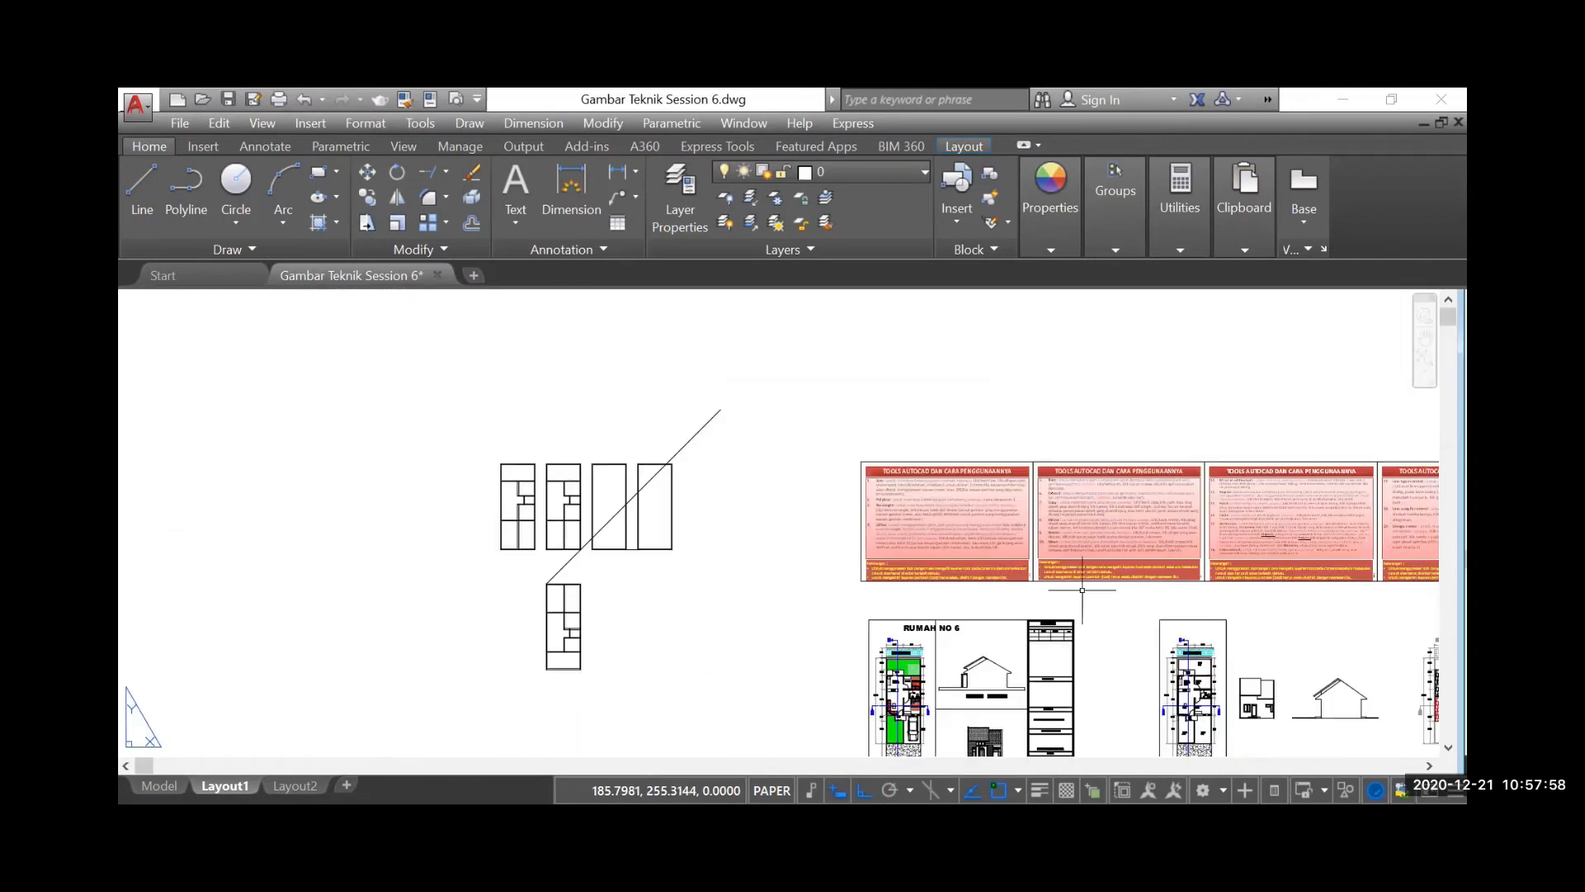
{"action": "scroll", "coordinate": [562, 566], "scroll_direction": "up", "scroll_amount": 4}
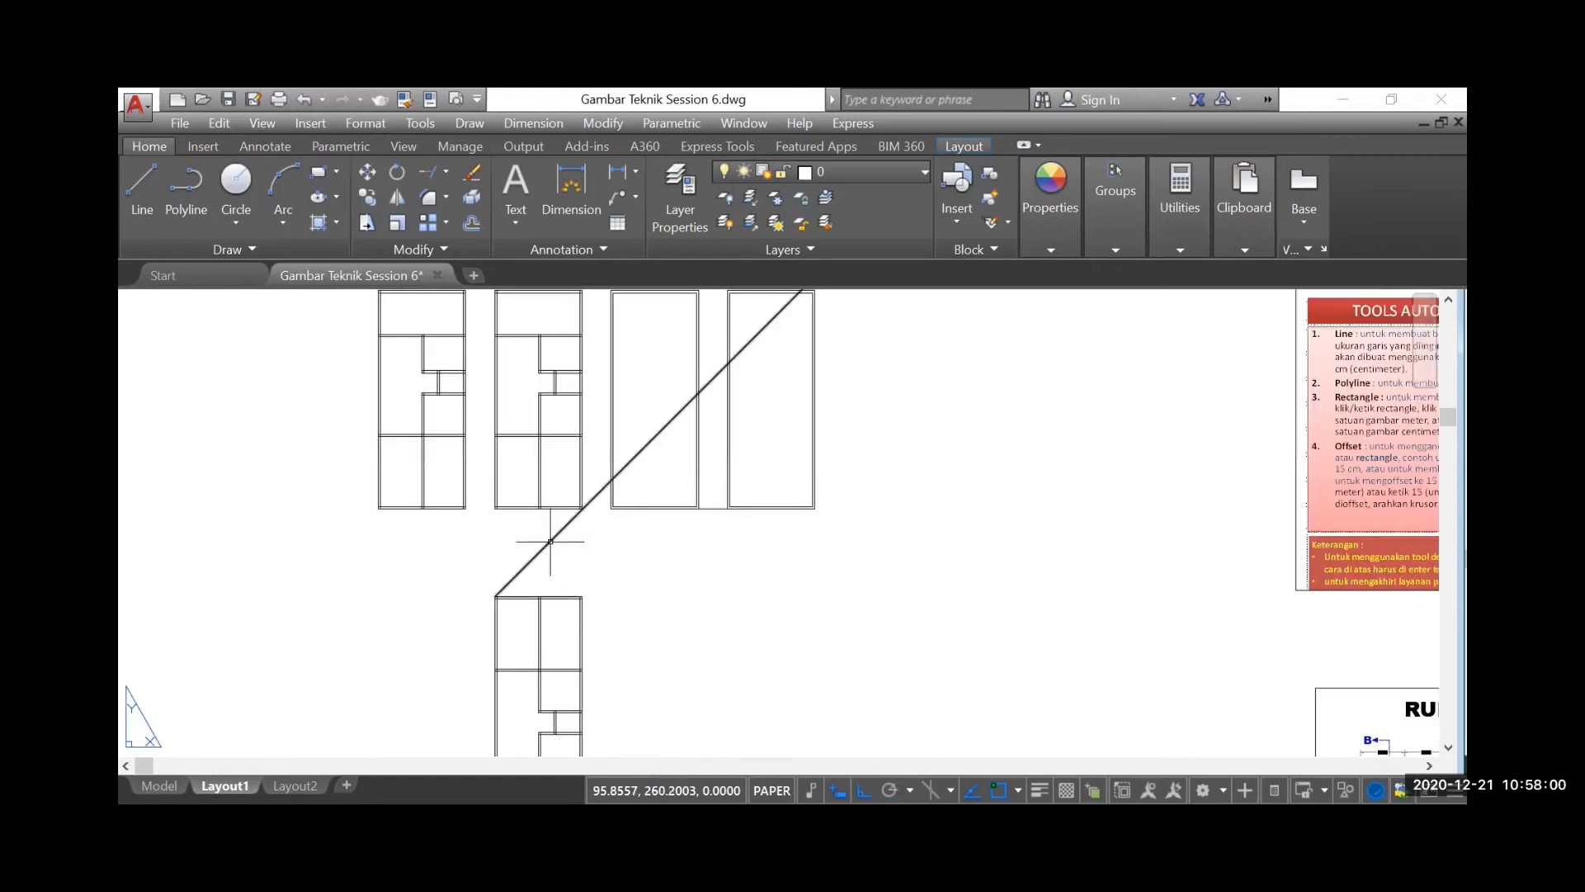
{"action": "scroll", "coordinate": [545, 545], "scroll_direction": "down", "scroll_amount": 2}
{"action": "scroll", "coordinate": [548, 537], "scroll_direction": "down", "scroll_amount": 2}
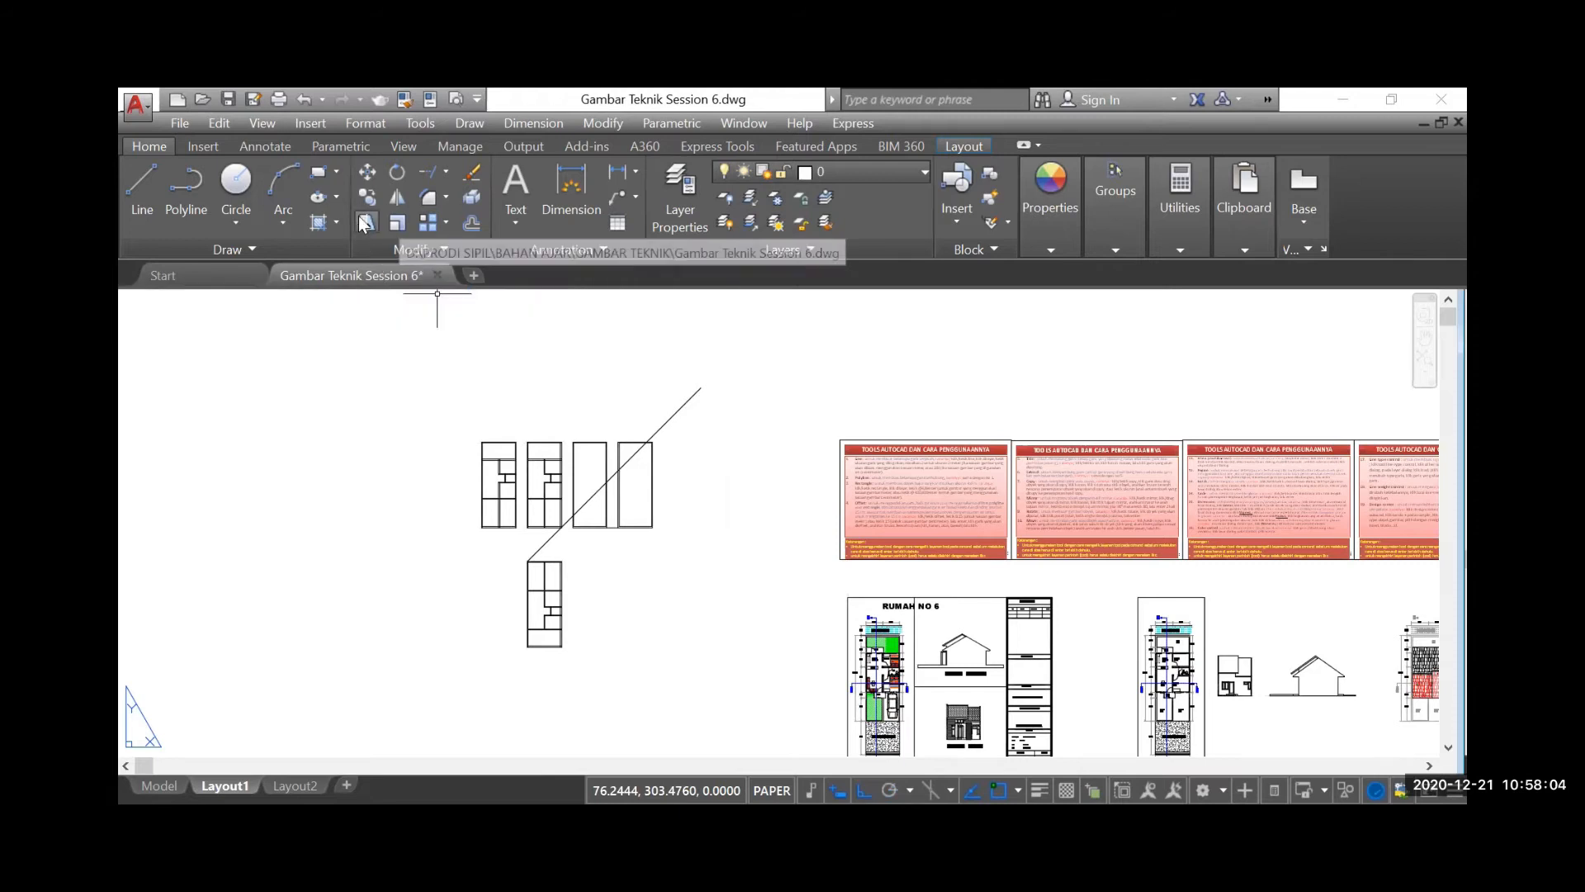
Move the diagonal line from its upper endpoint to the mirrored plan's upper-left corner
{"action": "left_click", "coordinate": [367, 169]}
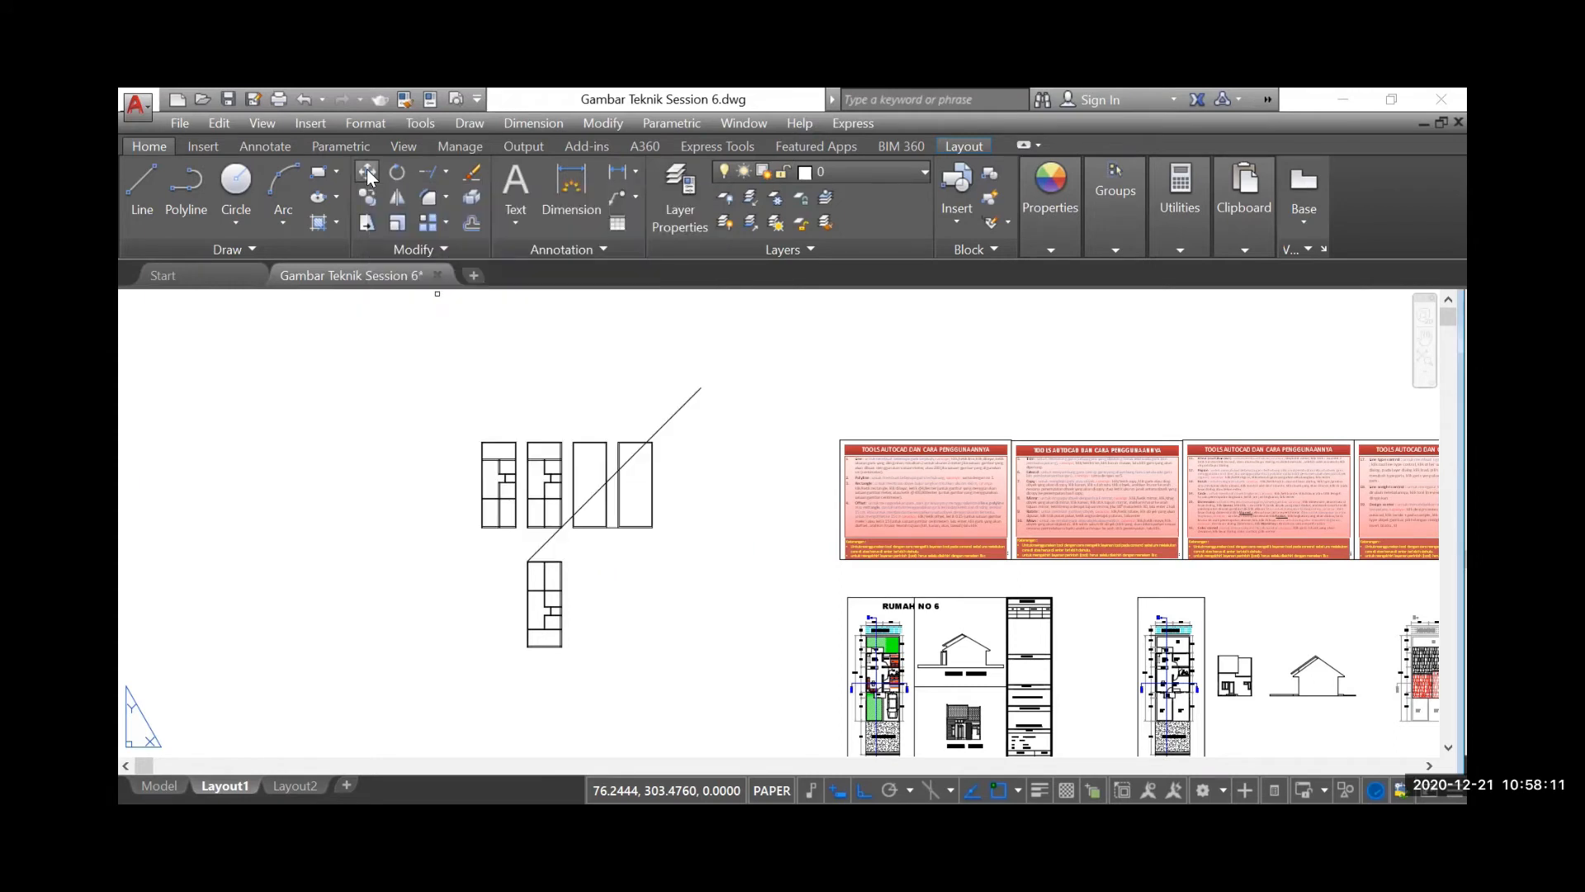
{"action": "left_click", "coordinate": [676, 409]}
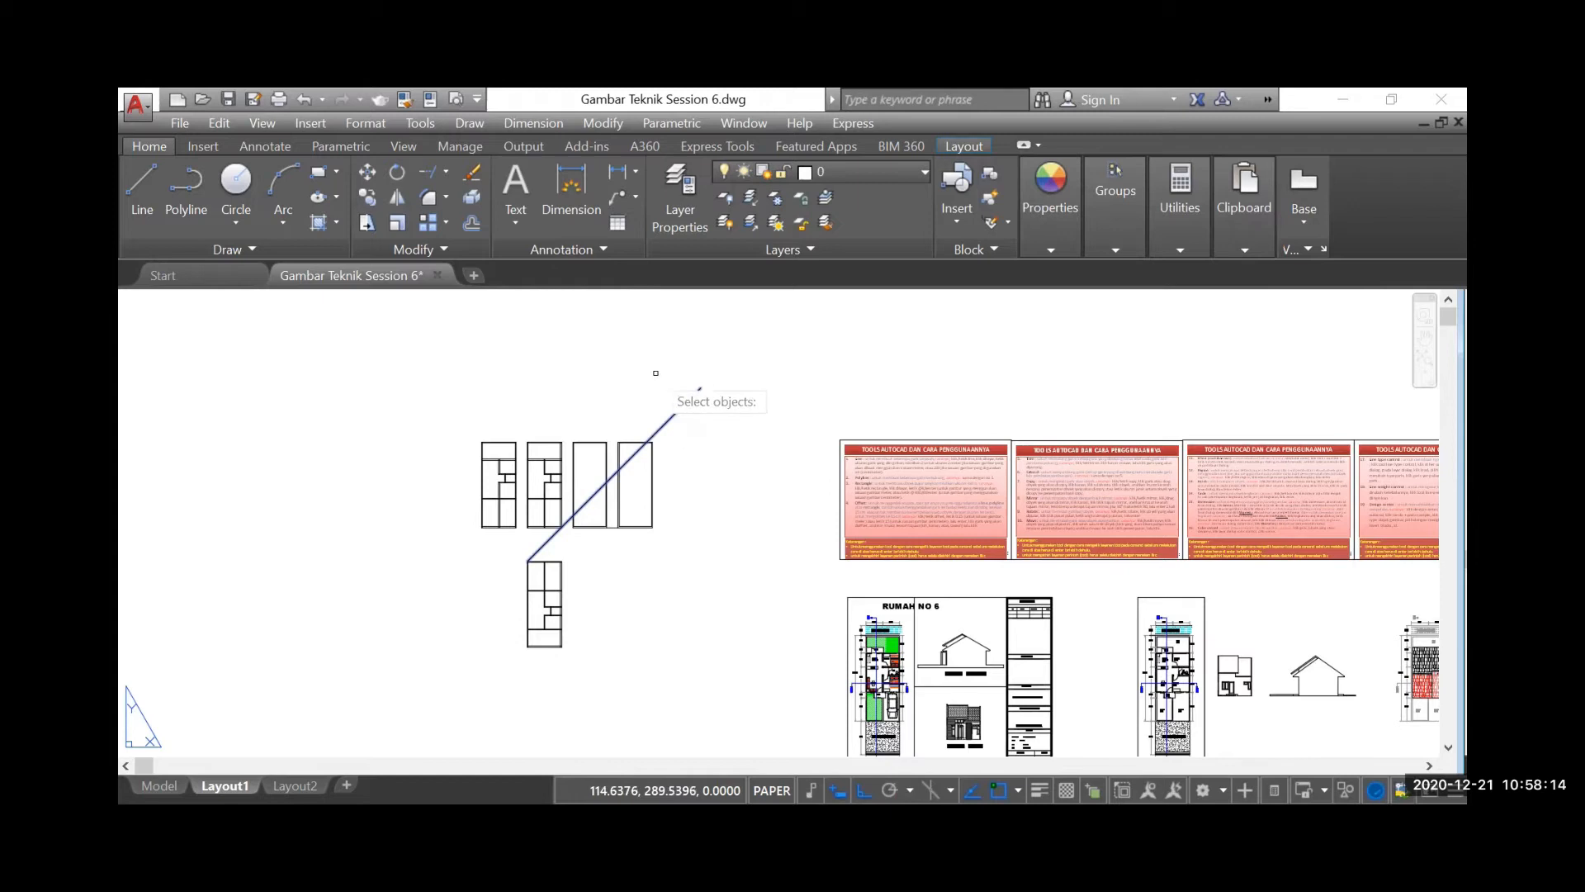
{"action": "key", "text": "Return"}
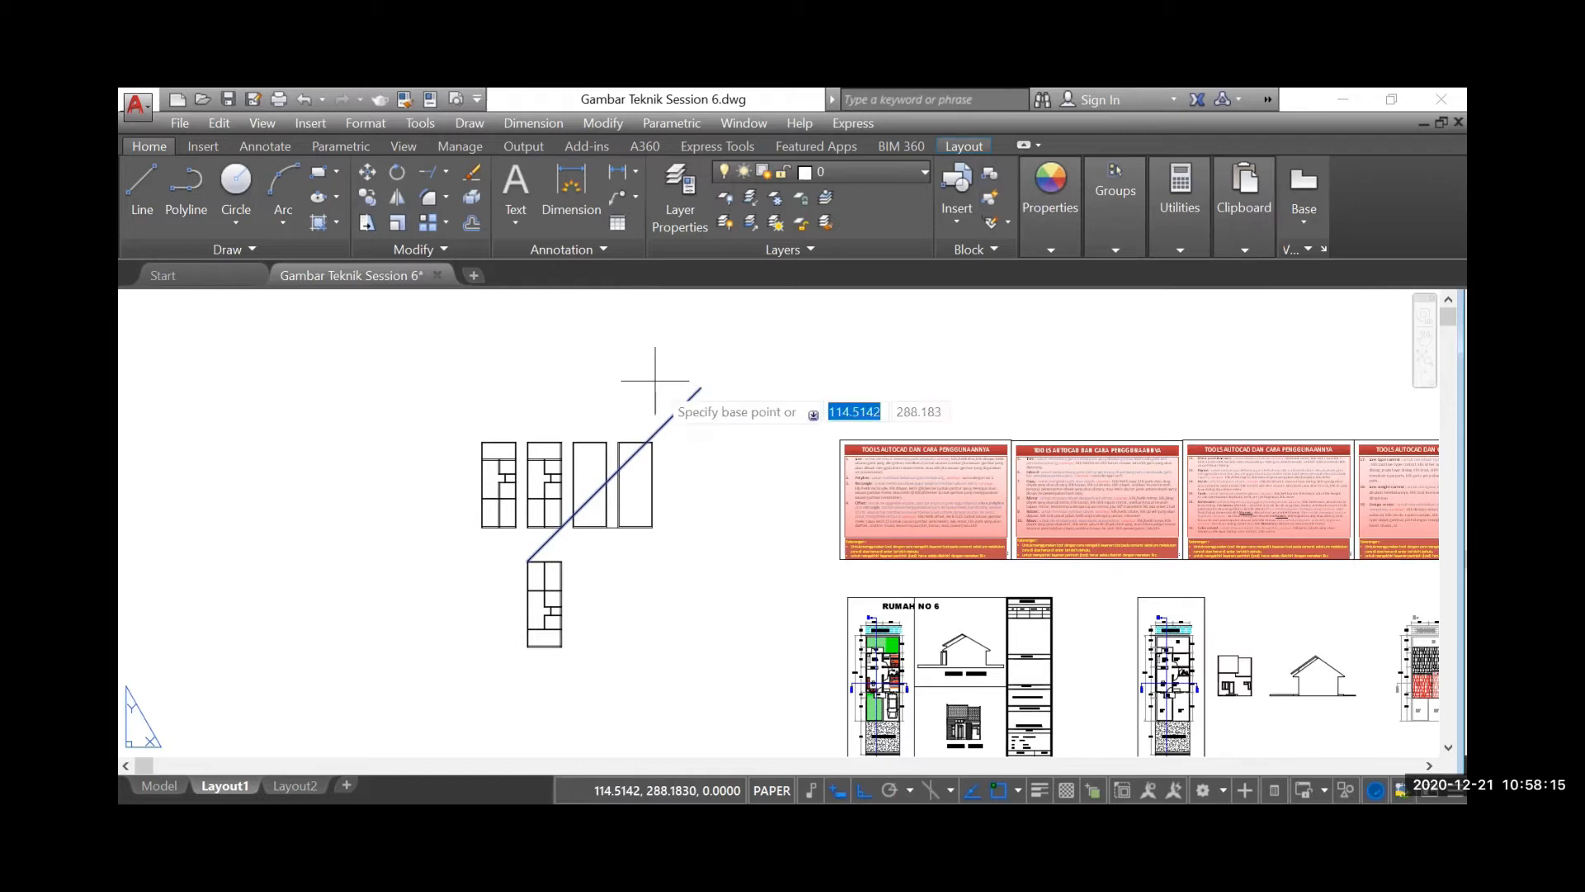
{"action": "left_click", "coordinate": [701, 387]}
{"action": "scroll", "coordinate": [530, 536], "scroll_direction": "up", "scroll_amount": 5}
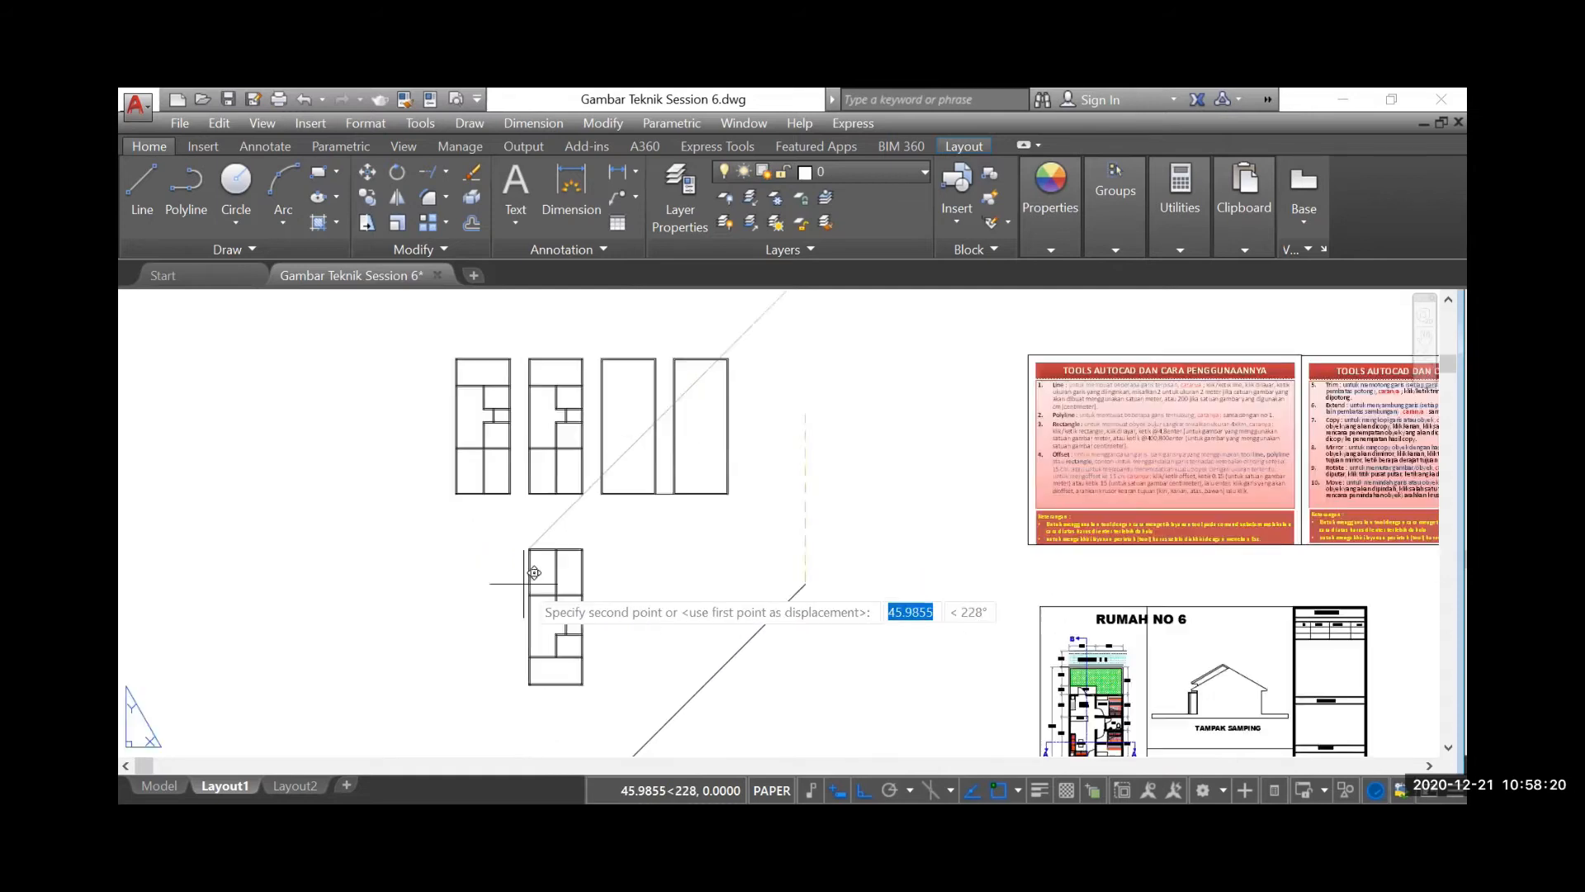
{"action": "left_click", "coordinate": [531, 496]}
{"action": "scroll", "coordinate": [779, 495], "scroll_direction": "down", "scroll_amount": 5}
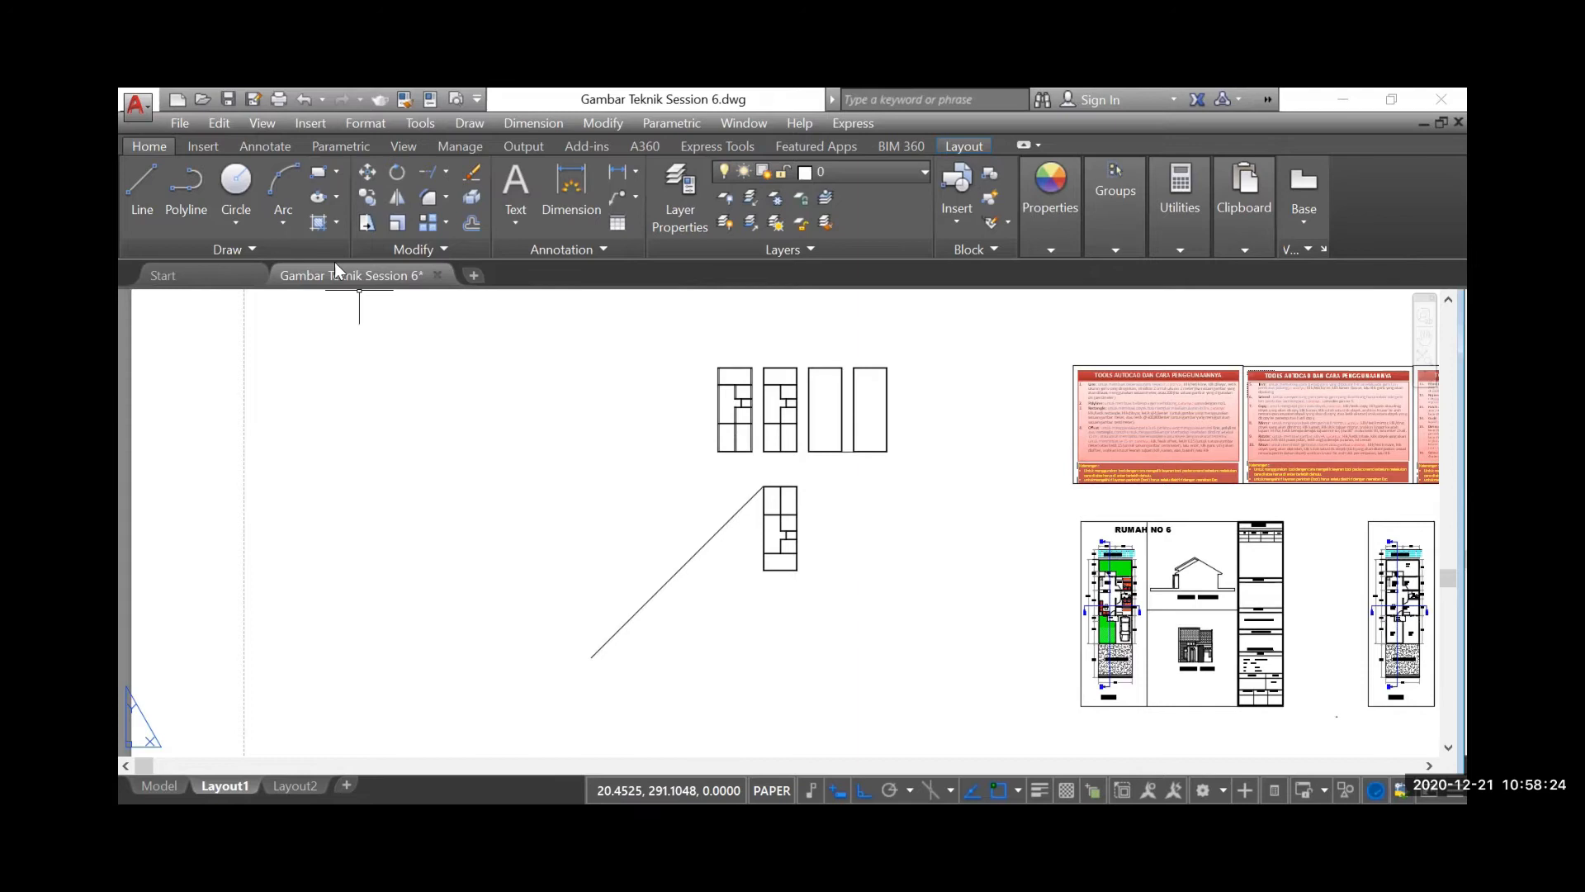
Offset the diagonal line by 6 toward its upper-left side
{"action": "left_click", "coordinate": [468, 219]}
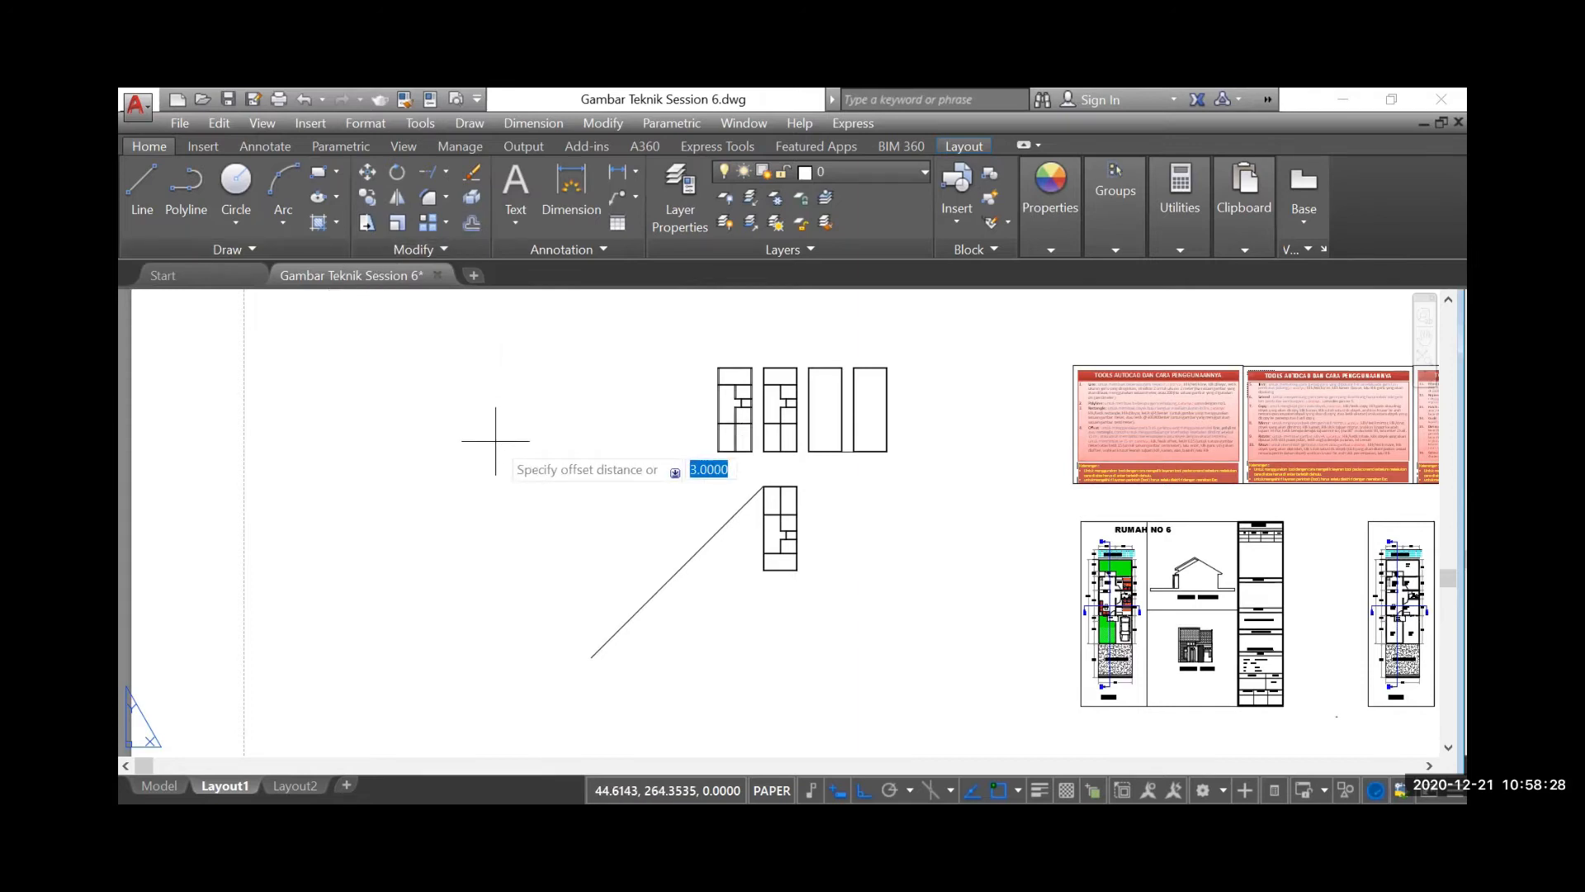
{"action": "key", "text": "Return"}
{"action": "left_click", "coordinate": [676, 572]}
{"action": "left_click", "coordinate": [510, 426]}
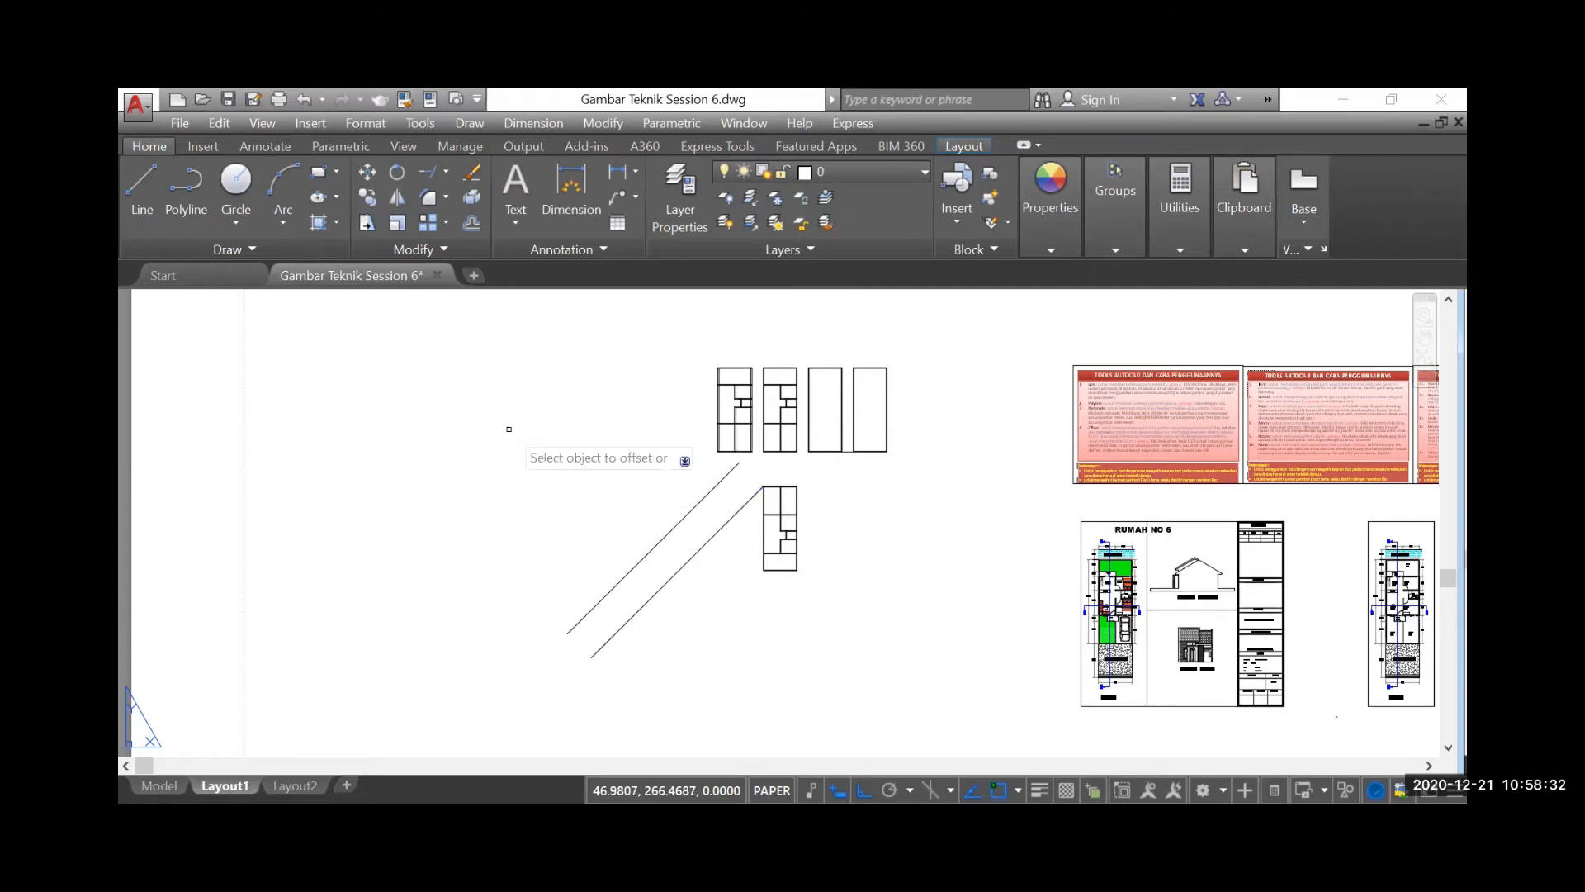
Draw a horizontal line about 47 long to the right from the mirrored plan's upper-left corner
{"action": "scroll", "coordinate": [754, 575], "scroll_direction": "up", "scroll_amount": 2}
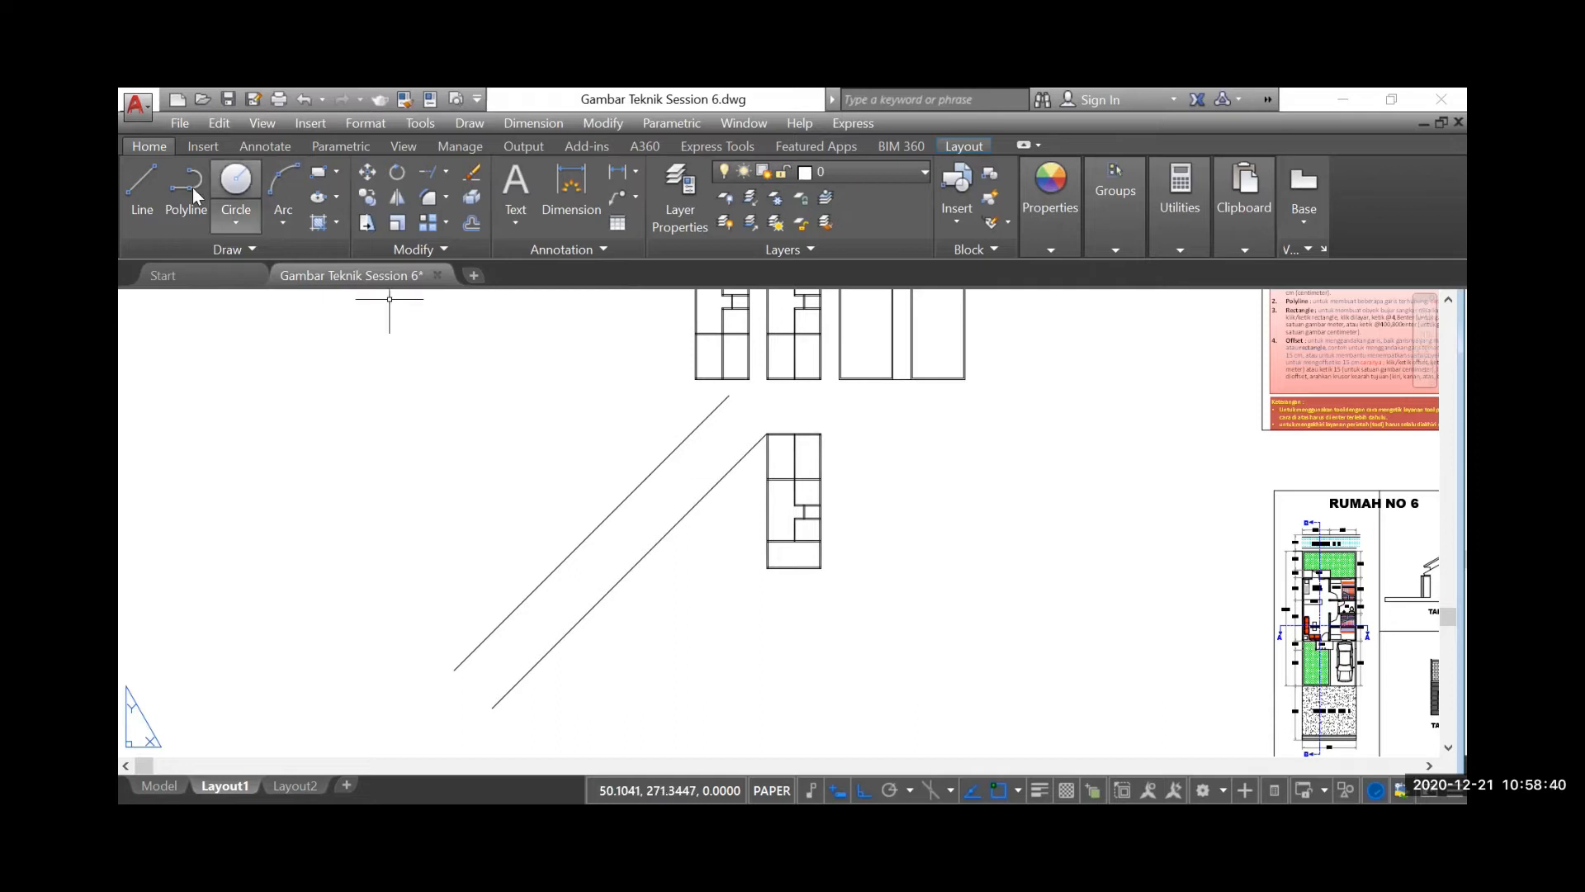
{"action": "left_click", "coordinate": [152, 171]}
{"action": "scroll", "coordinate": [764, 427], "scroll_direction": "up", "scroll_amount": 2}
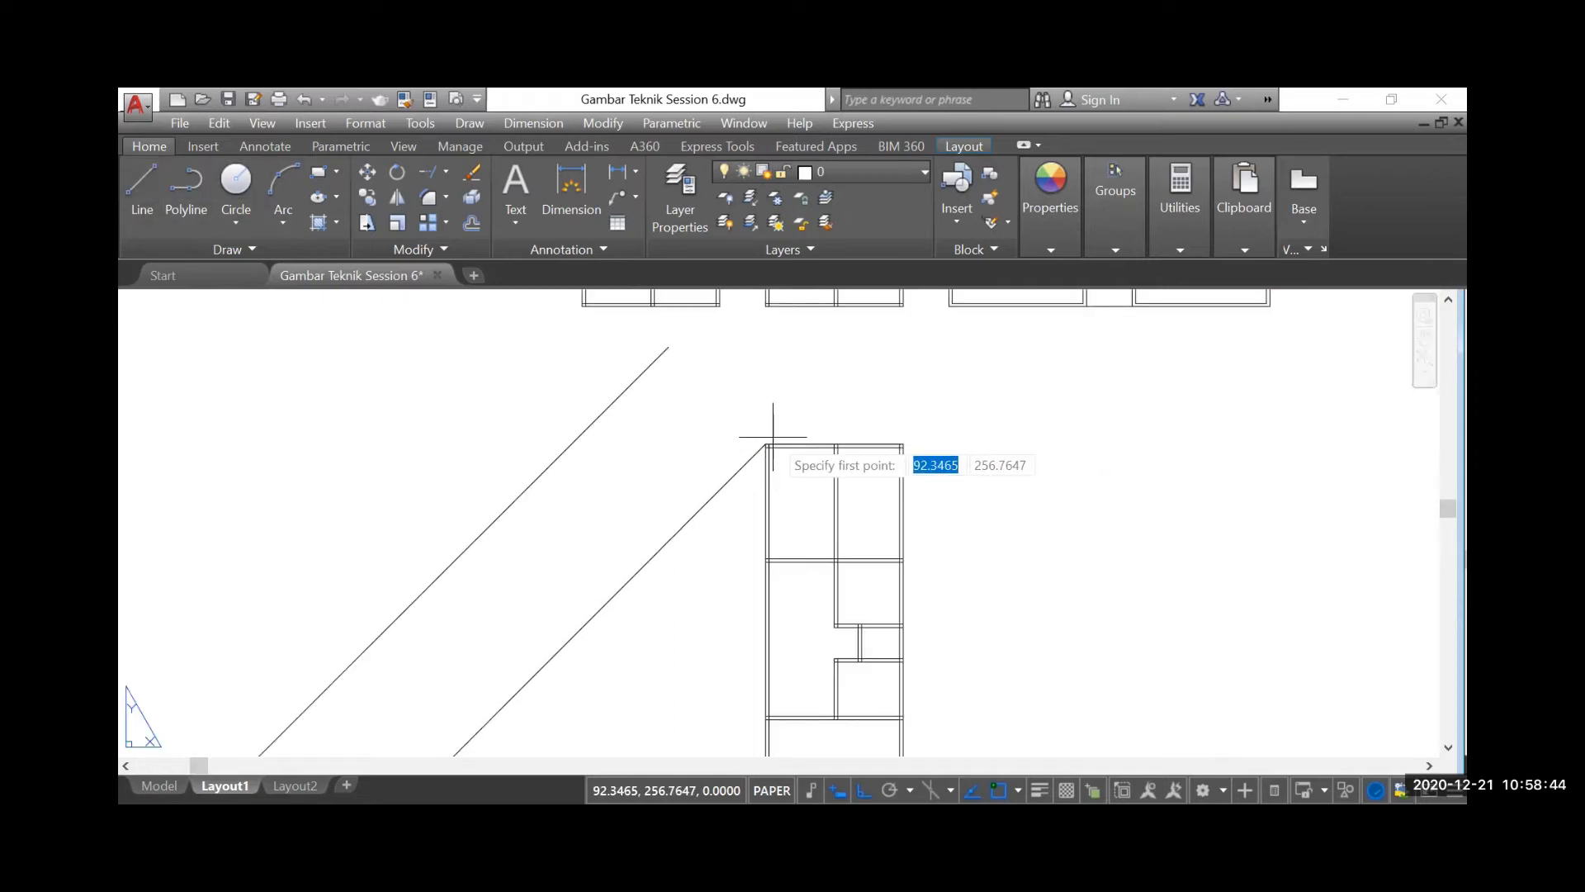
{"action": "left_click", "coordinate": [765, 444]}
{"action": "scroll", "coordinate": [765, 445], "scroll_direction": "down", "scroll_amount": 2}
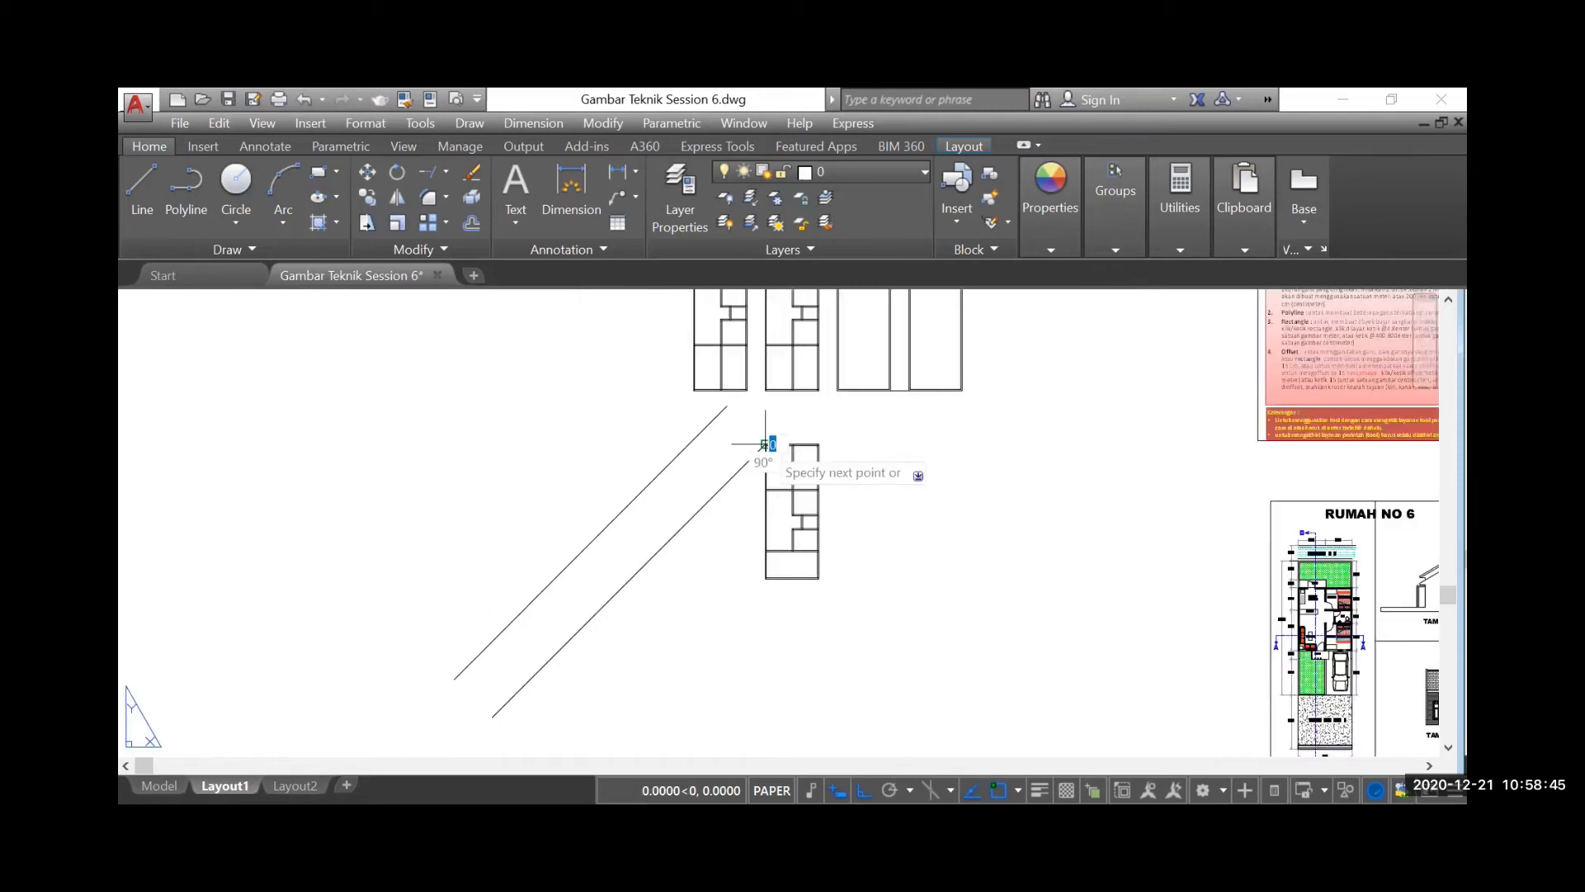
{"action": "left_click", "coordinate": [1185, 479]}
{"action": "key", "text": "Escape"}
Offset the horizontal line above the mirrored plan upward by 6
{"action": "left_click", "coordinate": [472, 222]}
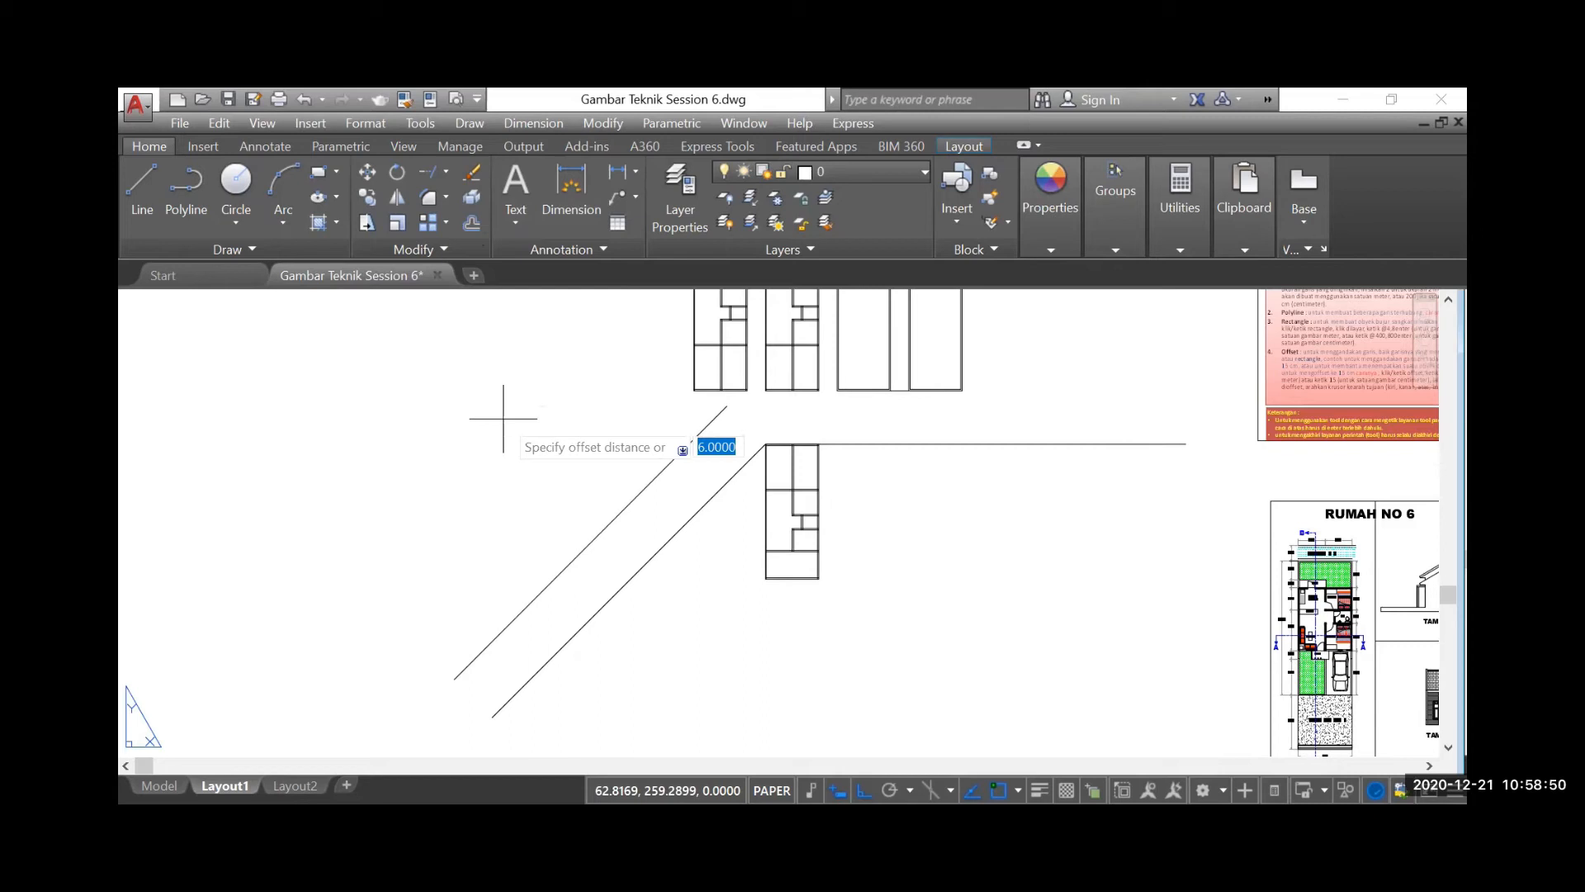
{"action": "key", "text": "Return"}
{"action": "left_click", "coordinate": [927, 444]}
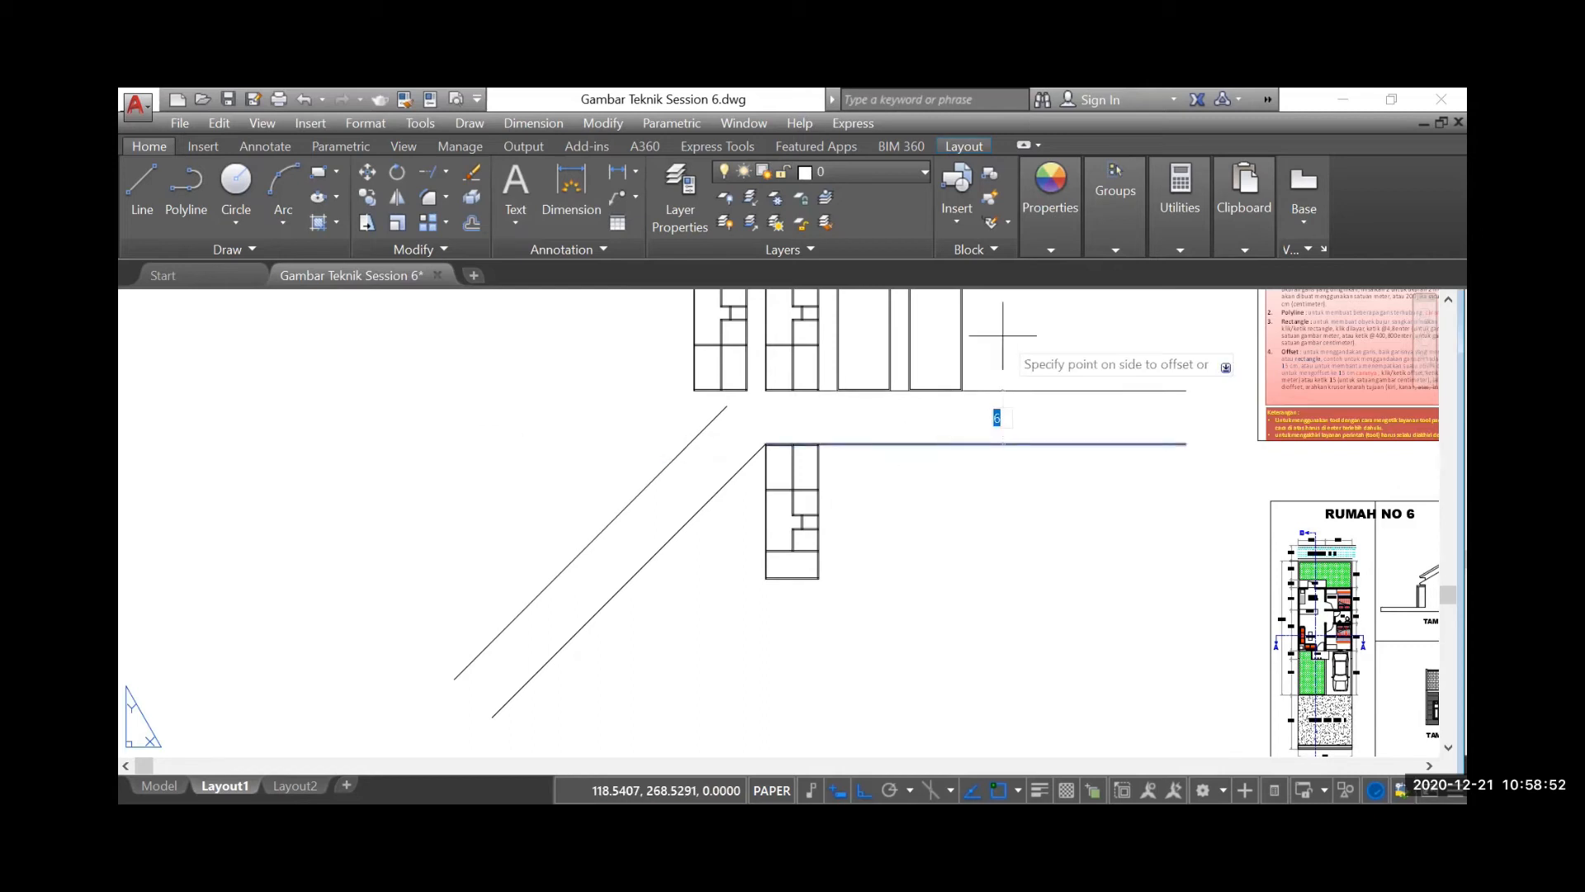
{"action": "left_click", "coordinate": [1020, 345]}
{"action": "key", "text": "Return"}
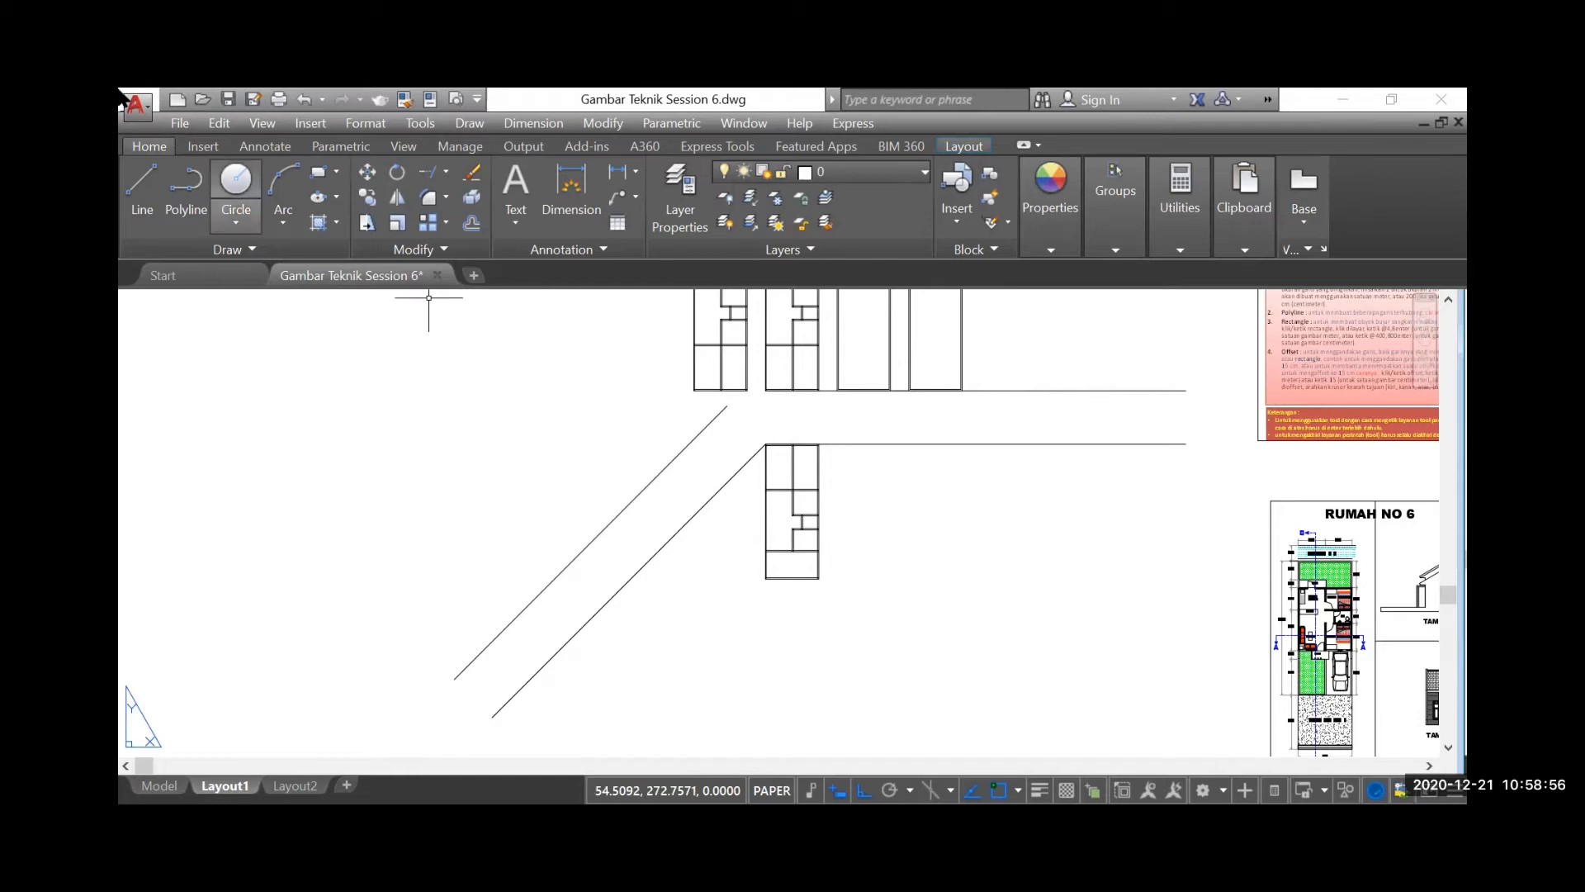
Draw a horizontal line leftward from the mirrored plan's upper-left corner, past both diagonal lines
{"action": "left_click", "coordinate": [142, 189]}
{"action": "left_click", "coordinate": [764, 443]}
{"action": "left_click", "coordinate": [251, 353]}
{"action": "key", "text": "Return"}
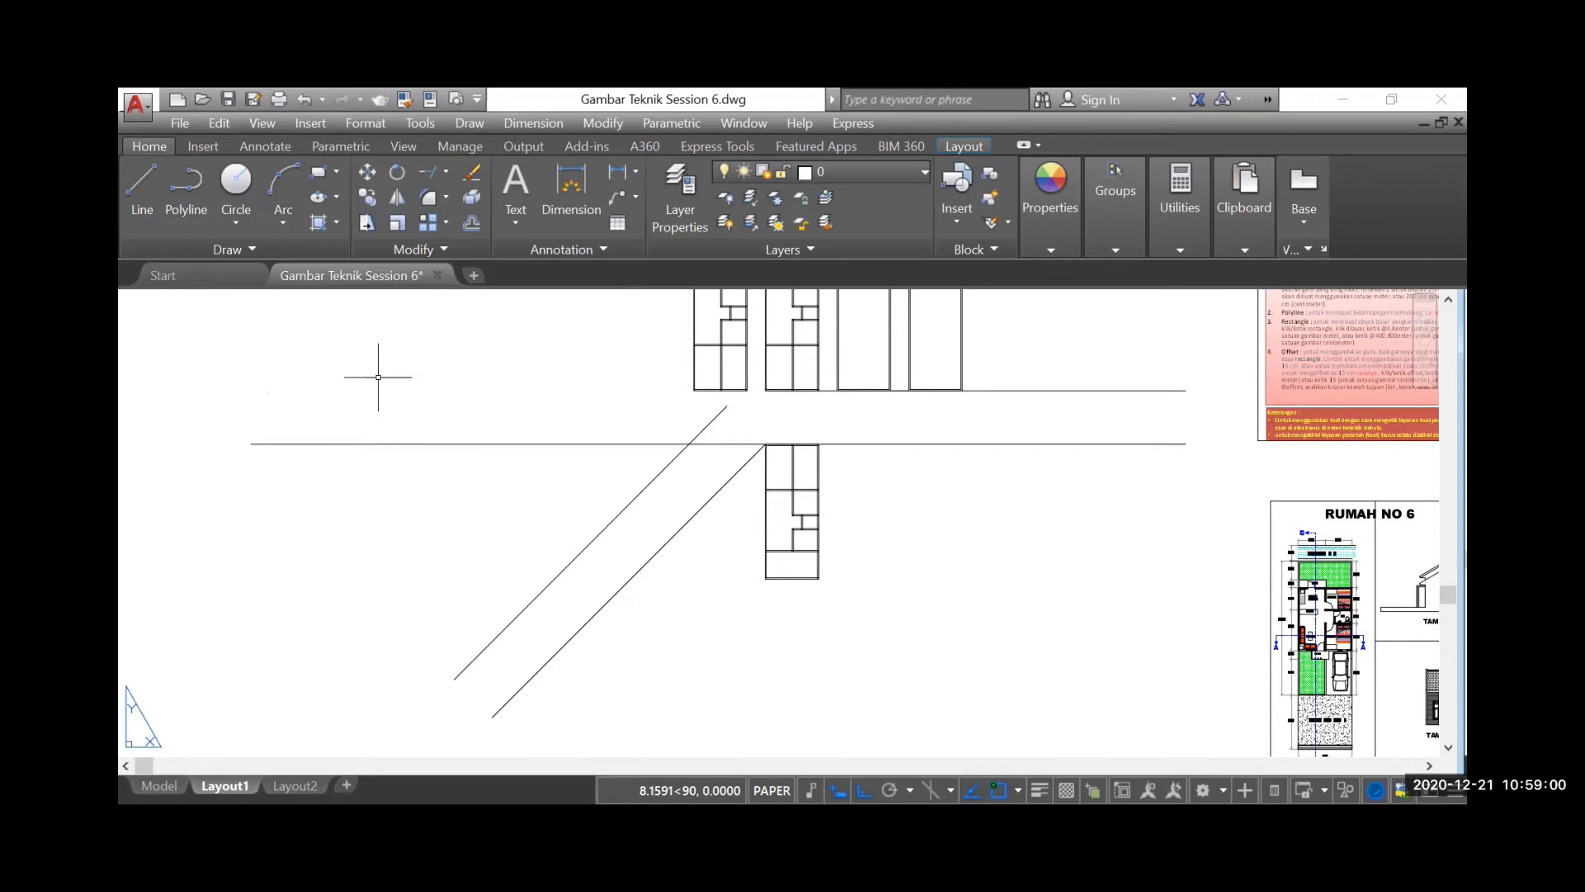
Stretch the left end of the upper horizontal line leftward beyond the first floor plan
{"action": "left_click", "coordinate": [1060, 391]}
{"action": "left_click", "coordinate": [766, 390]}
{"action": "left_click", "coordinate": [380, 370]}
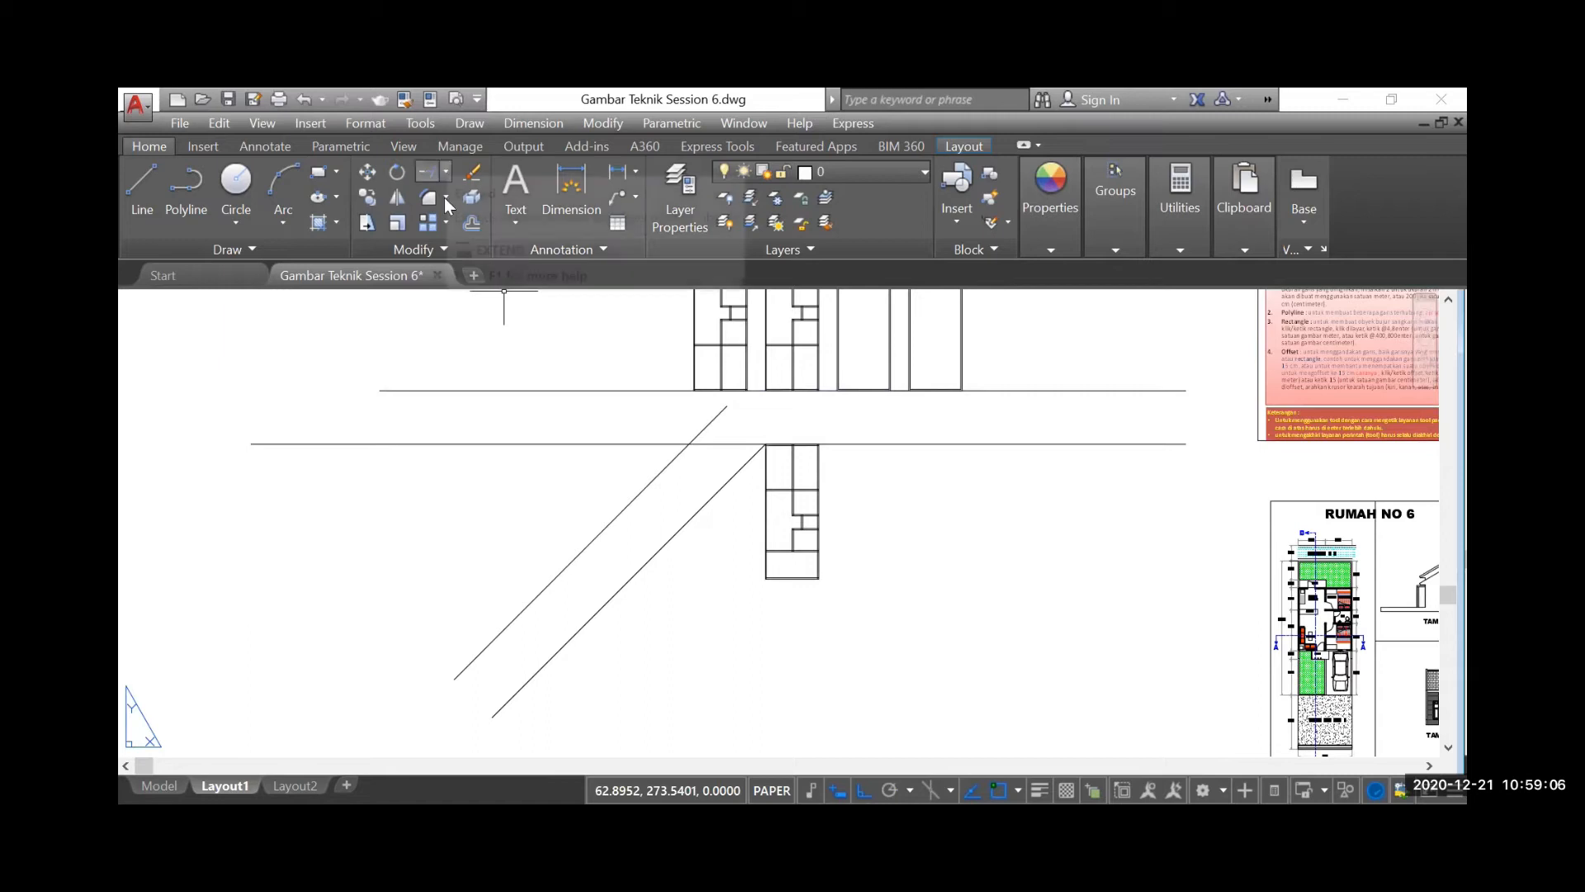
Trim the end of the upper diagonal line that extends above the lower horizontal line
{"action": "left_click", "coordinate": [445, 171]}
{"action": "left_click", "coordinate": [462, 207]}
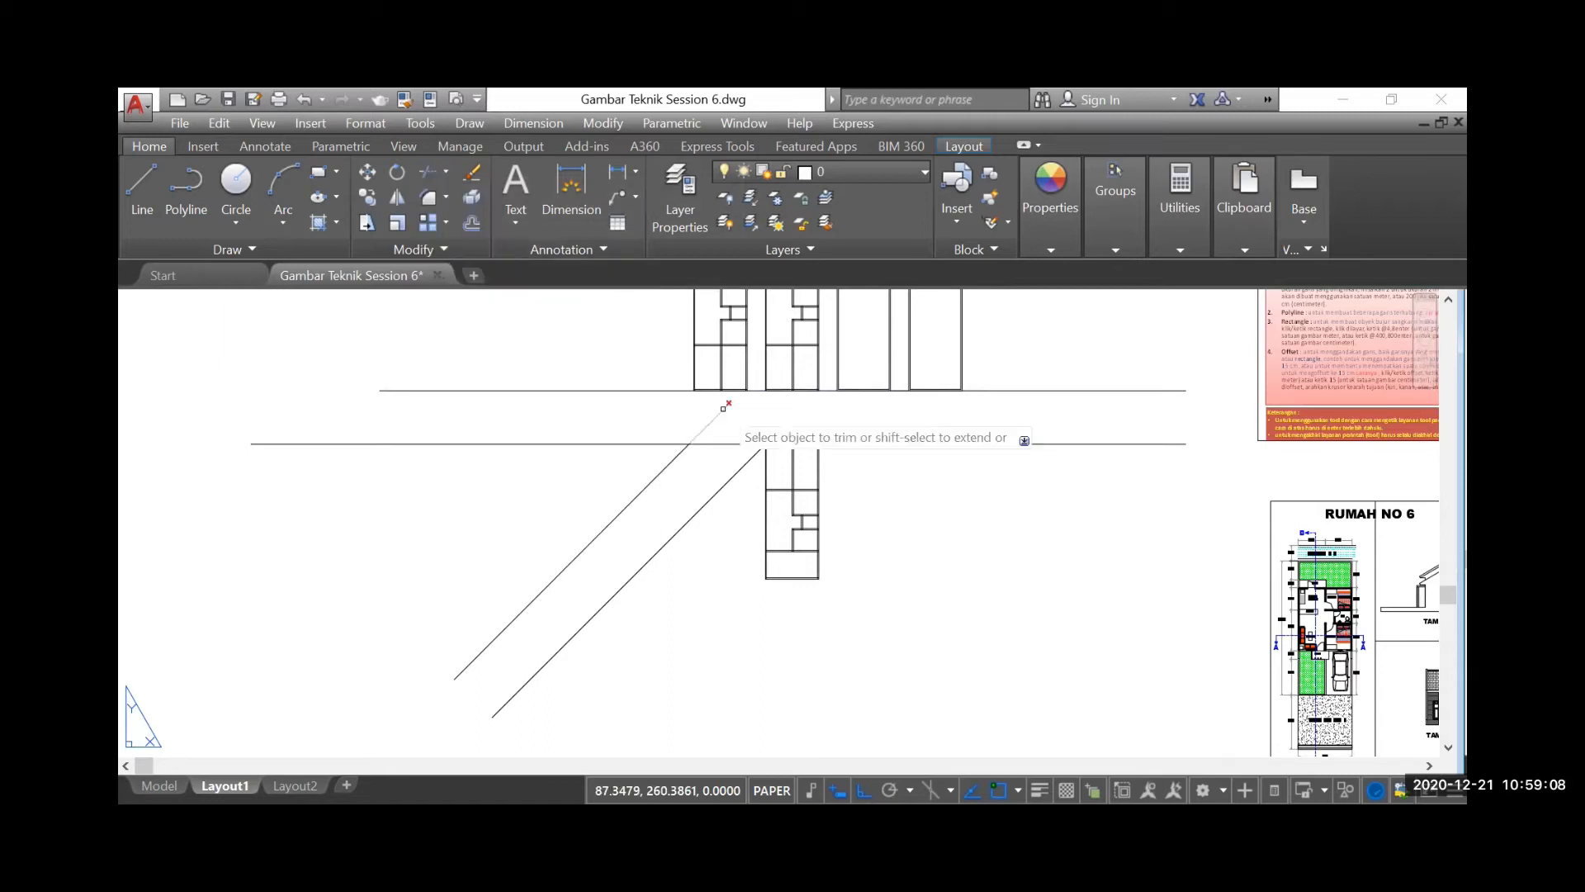
{"action": "left_click", "coordinate": [720, 421]}
{"action": "left_click", "coordinate": [689, 403]}
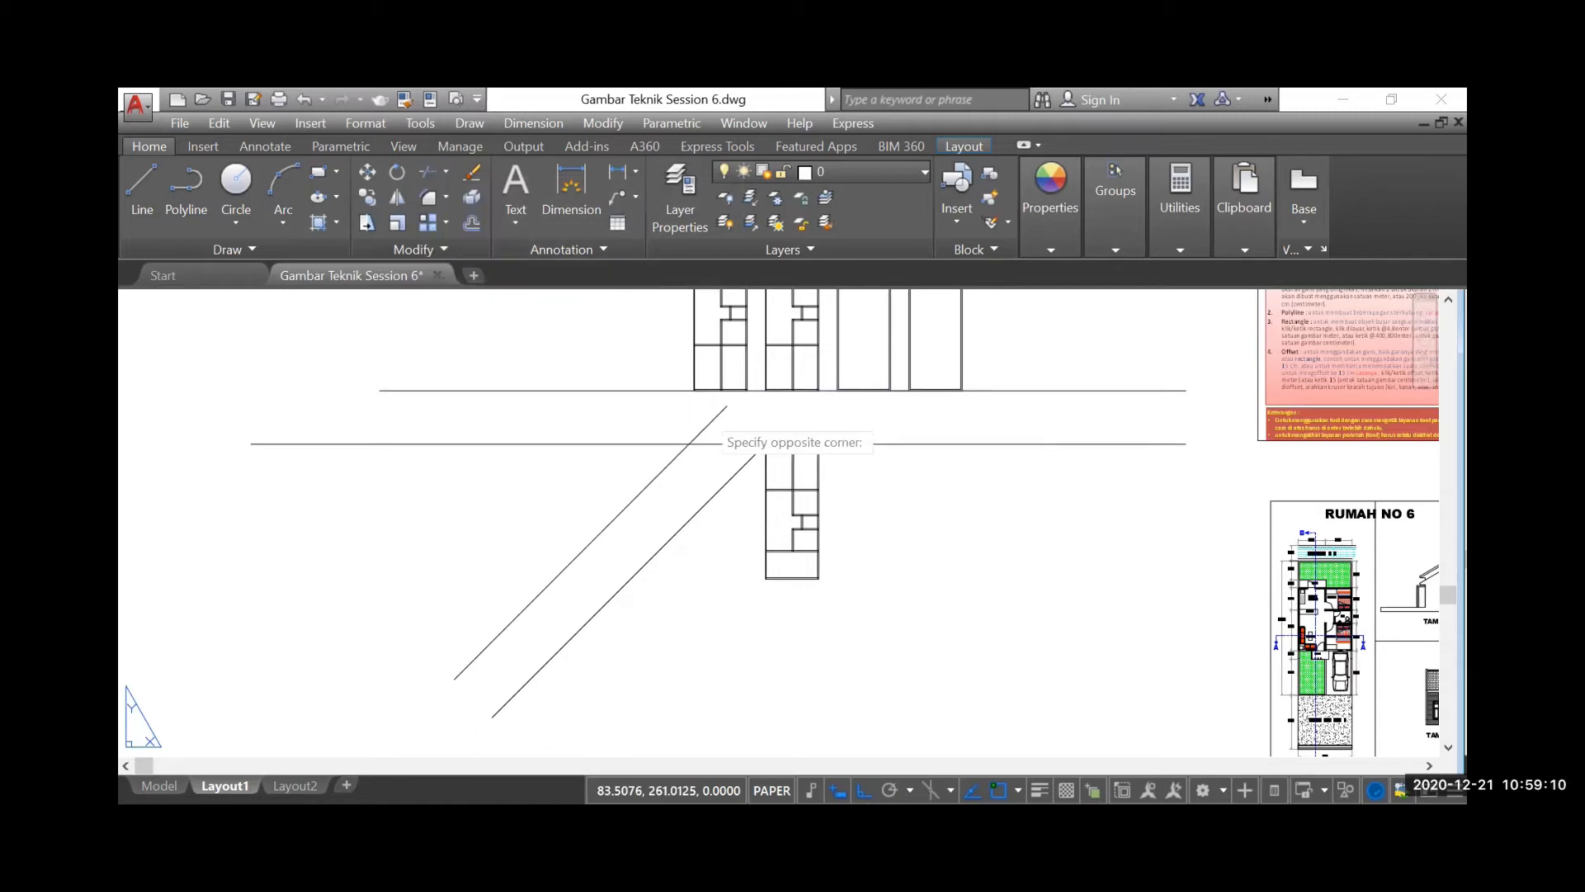
{"action": "left_click", "coordinate": [724, 444]}
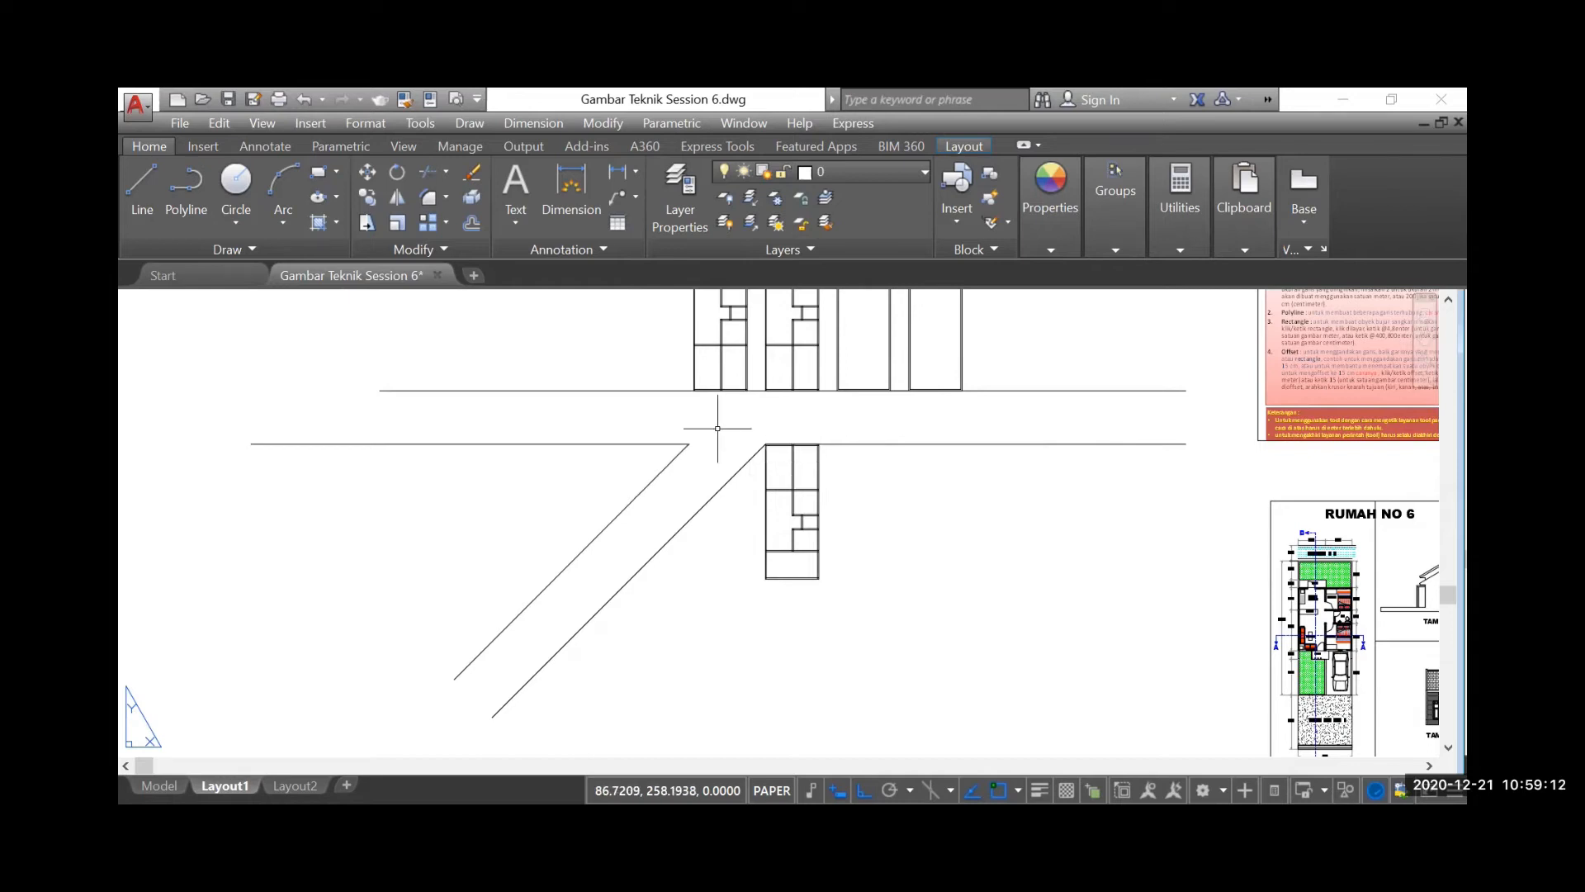
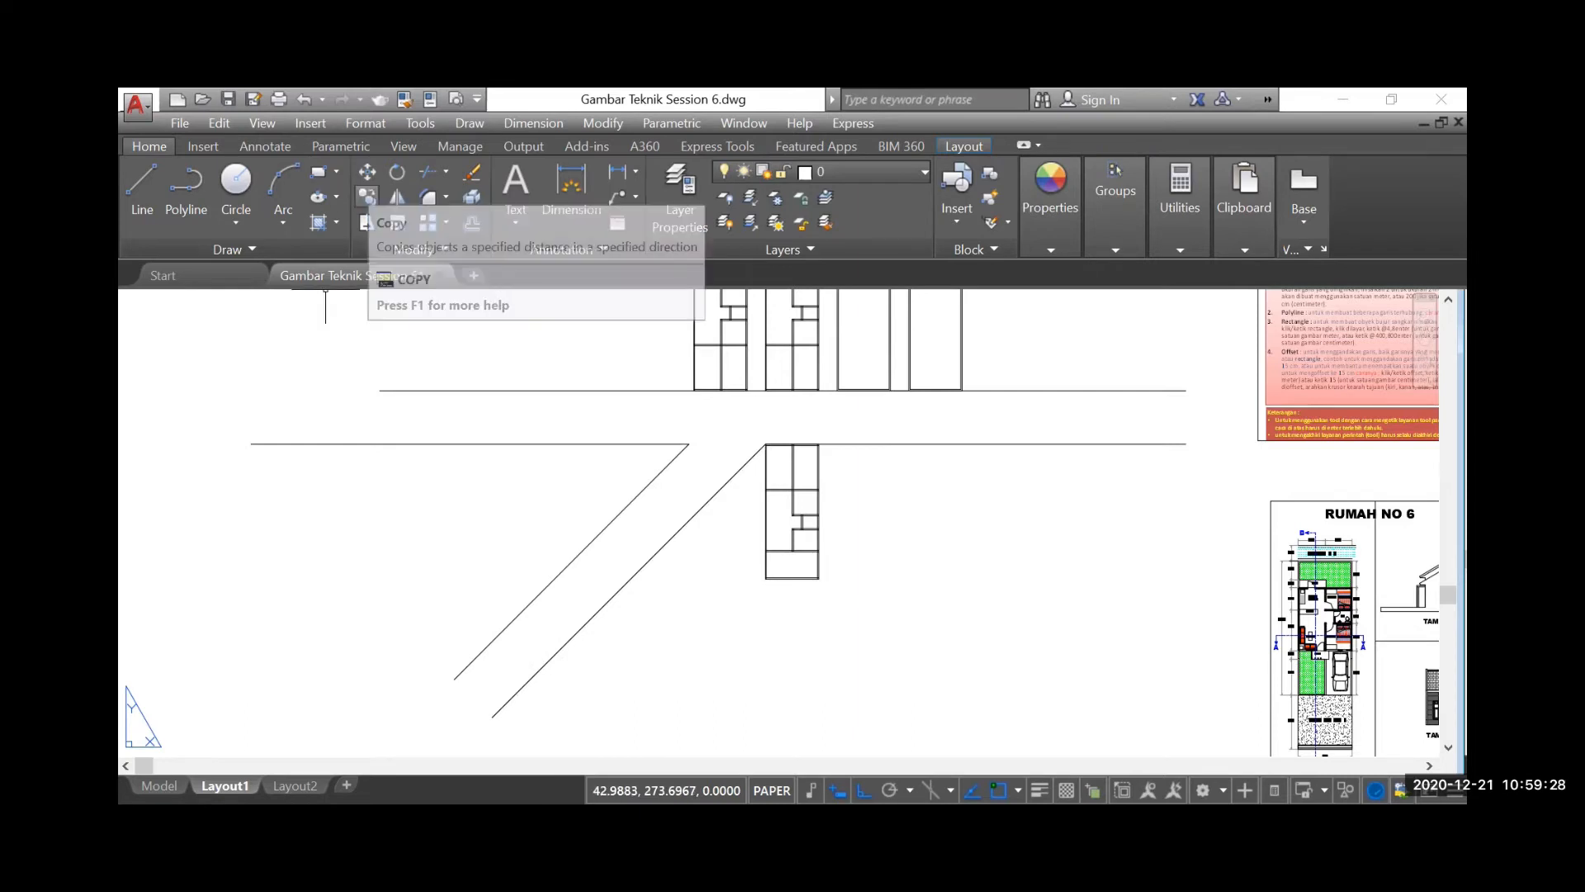
Copy the mirrored floor plan by its upper-right corner onto the lower diagonal line
{"action": "left_click", "coordinate": [367, 196]}
{"action": "left_click", "coordinate": [724, 419]}
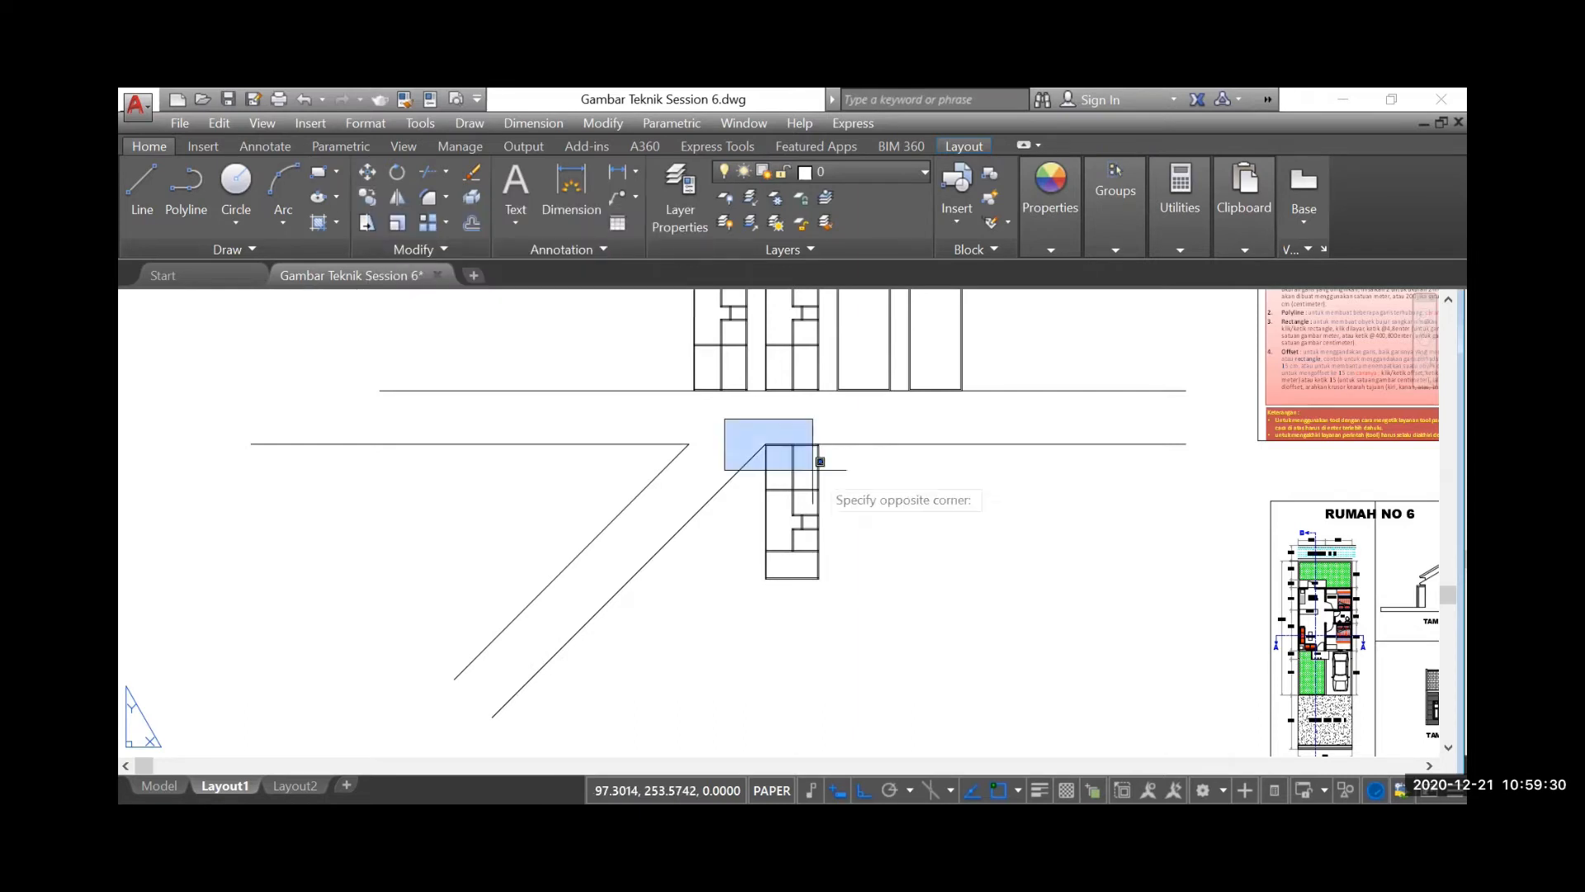
{"action": "left_click", "coordinate": [849, 627]}
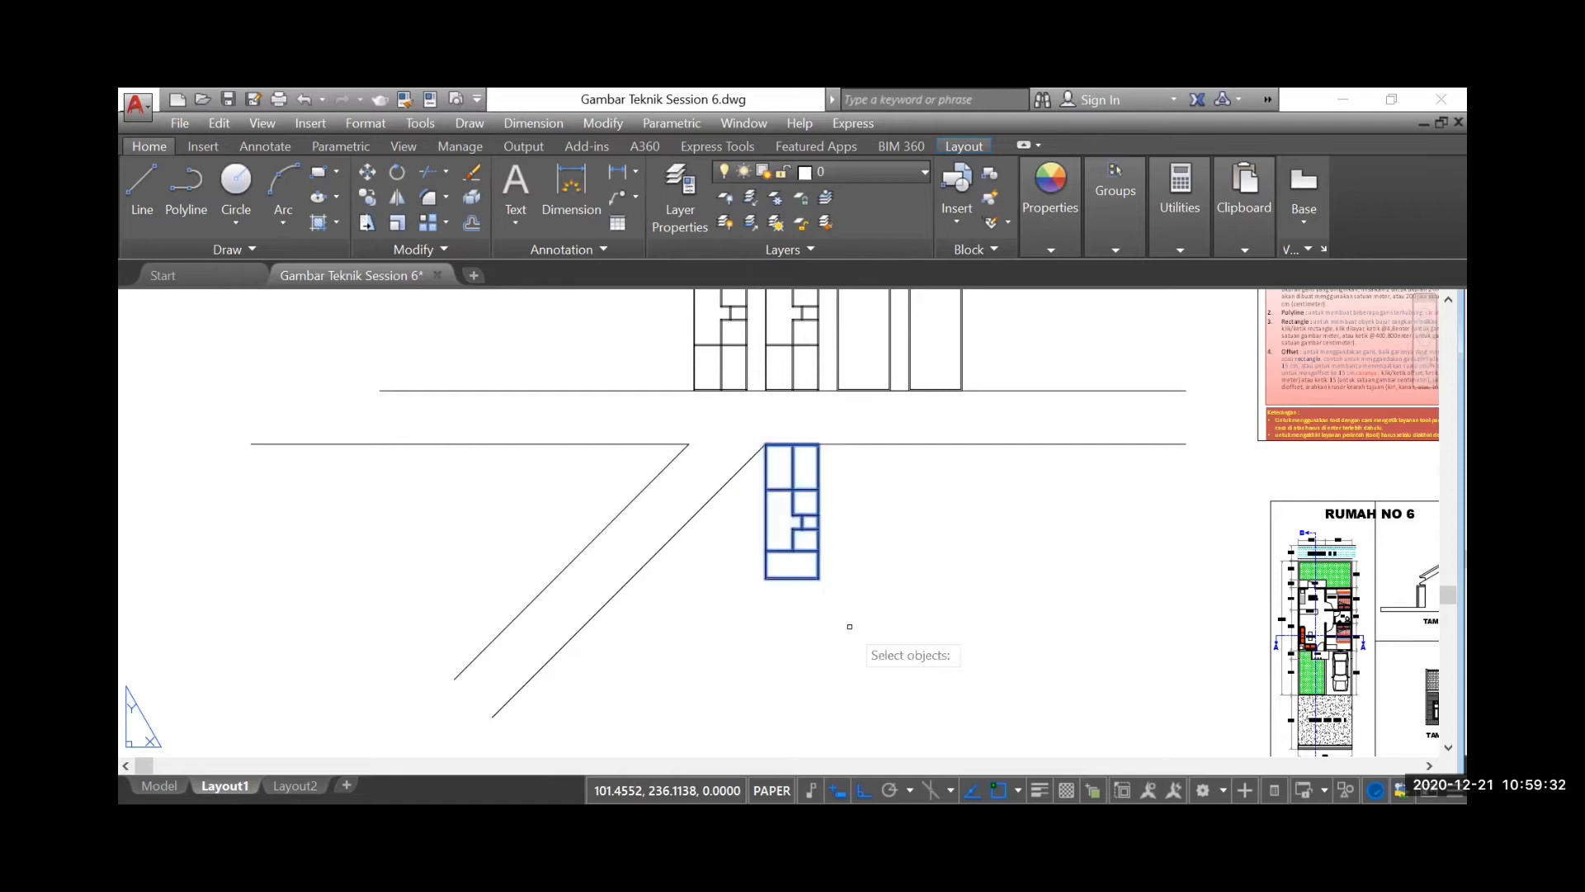
{"action": "key", "text": "Return"}
{"action": "scroll", "coordinate": [830, 450], "scroll_direction": "up", "scroll_amount": 4}
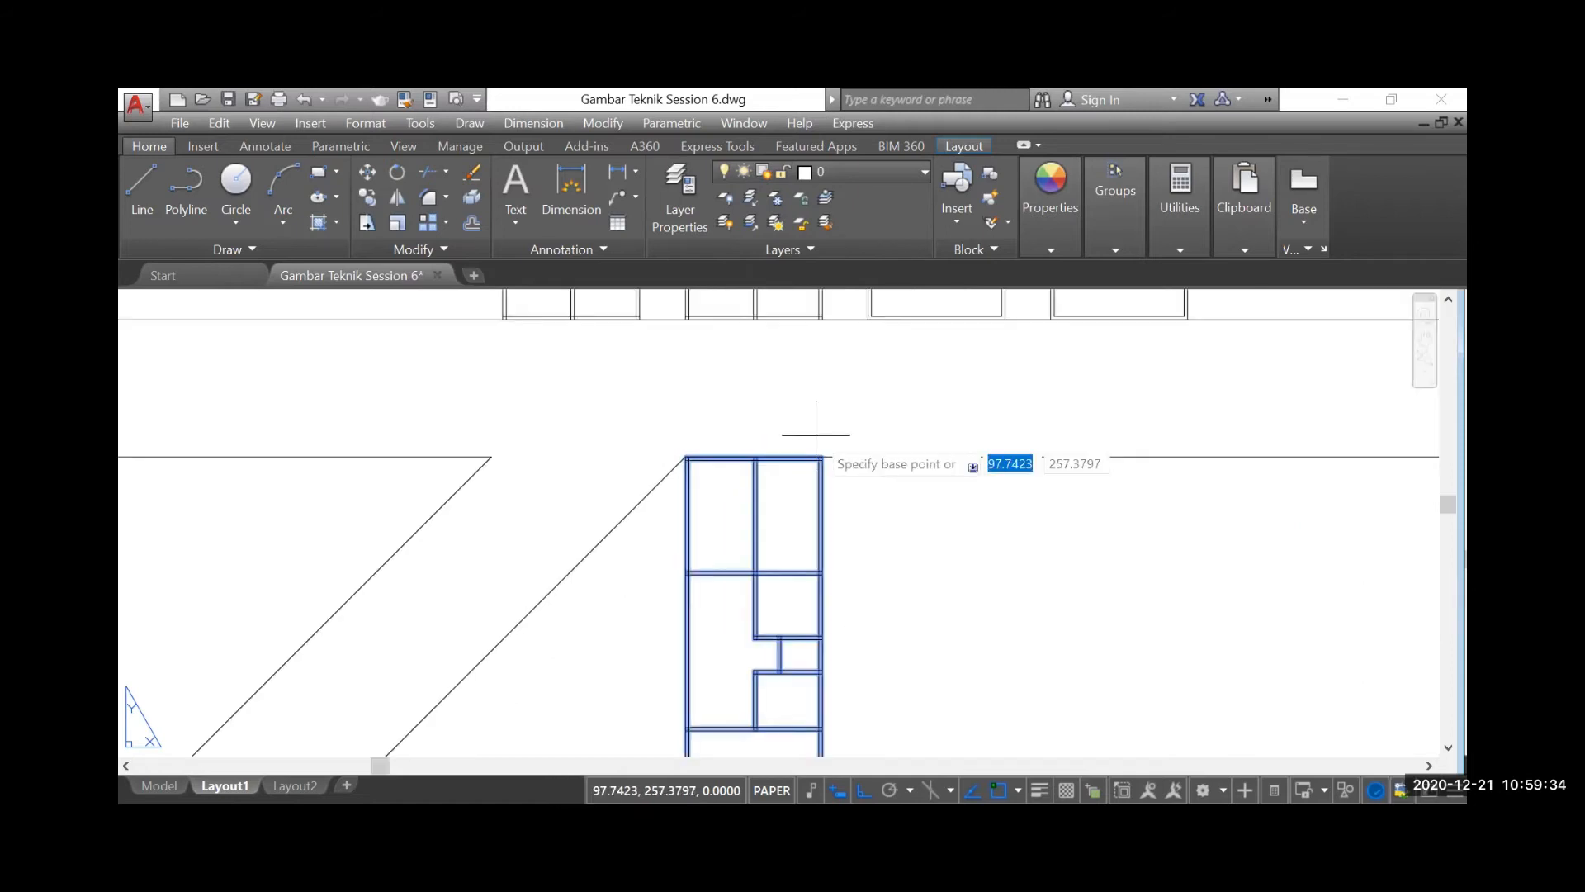
{"action": "left_click", "coordinate": [822, 456]}
{"action": "scroll", "coordinate": [776, 479], "scroll_direction": "down", "scroll_amount": 4}
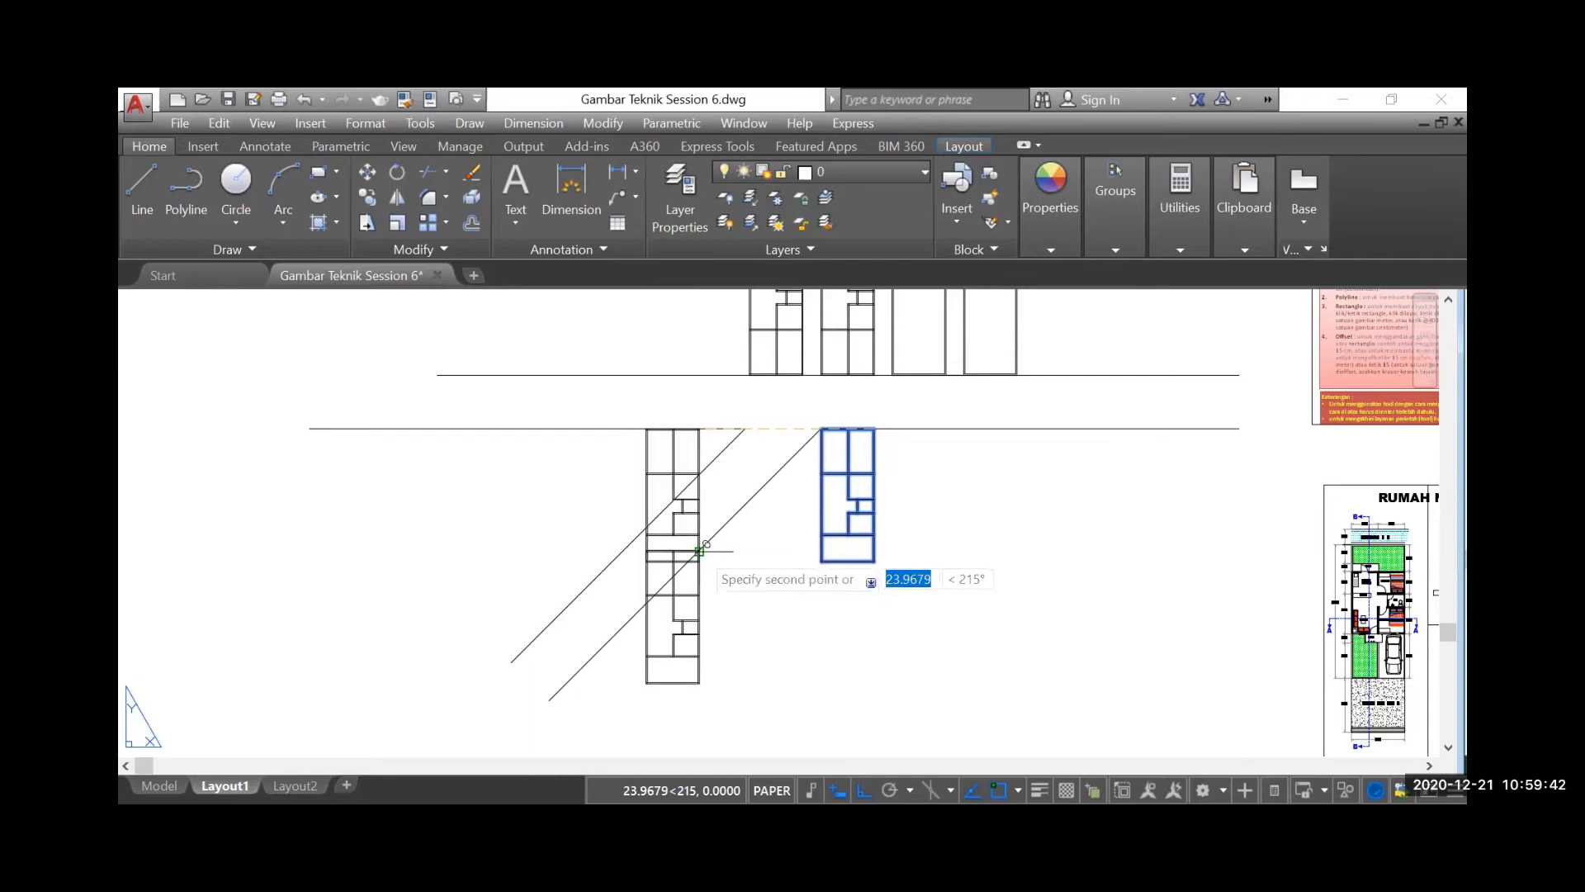
{"action": "key", "text": "Escape"}
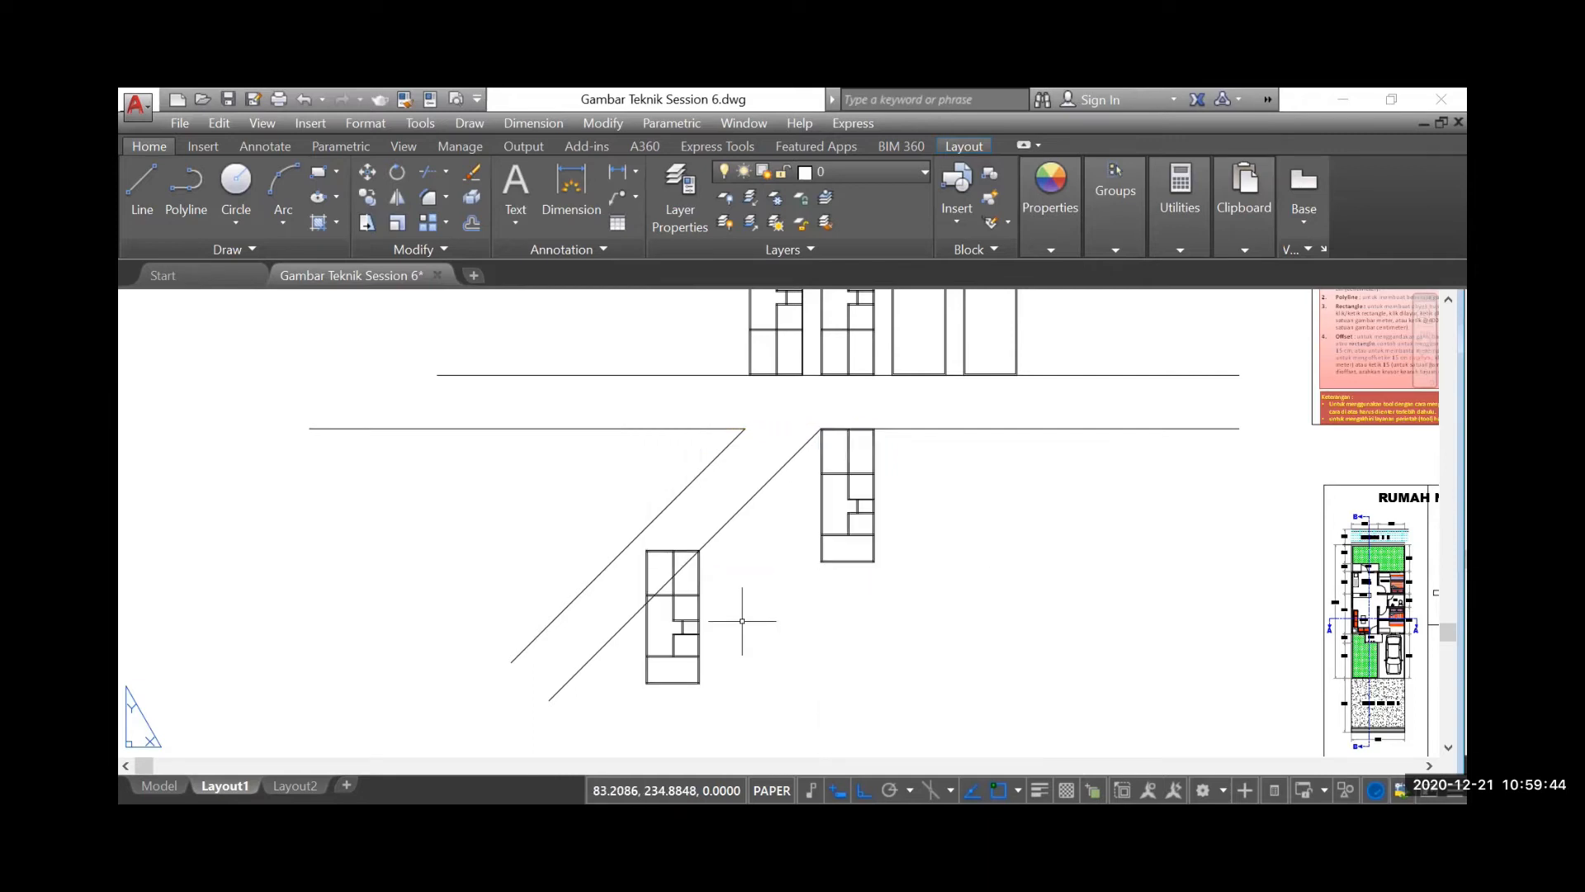
Examine the Rotate tool instructions in the red notes beside the drawing
{"action": "scroll", "coordinate": [674, 575], "scroll_direction": "up", "scroll_amount": 1}
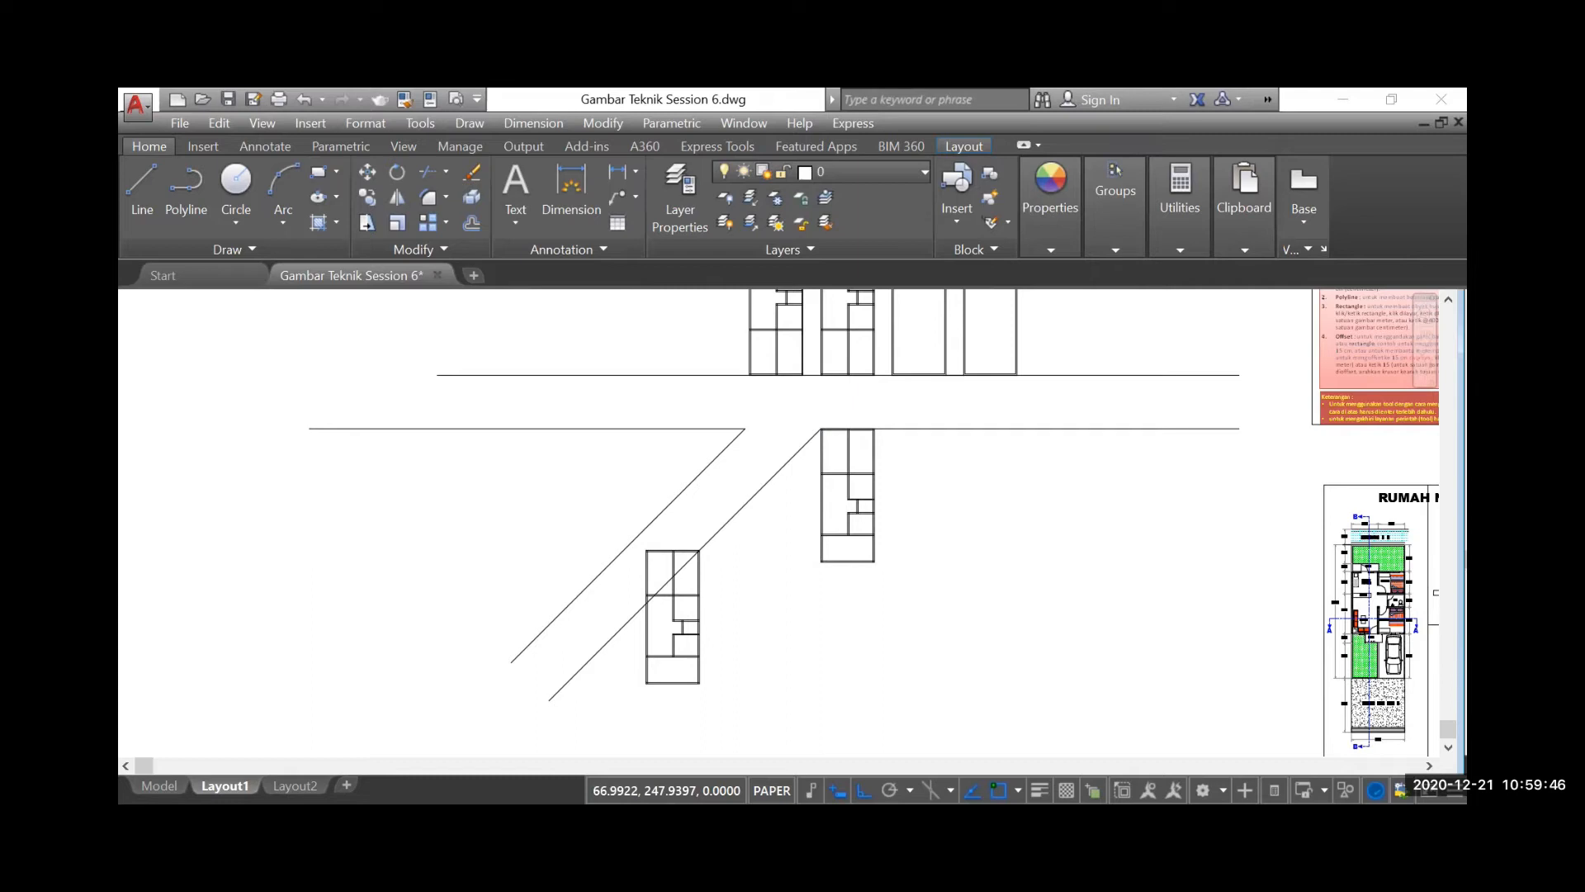
{"action": "scroll", "coordinate": [598, 503], "scroll_direction": "down", "scroll_amount": 2}
{"action": "scroll", "coordinate": [1045, 456], "scroll_direction": "up", "scroll_amount": 2}
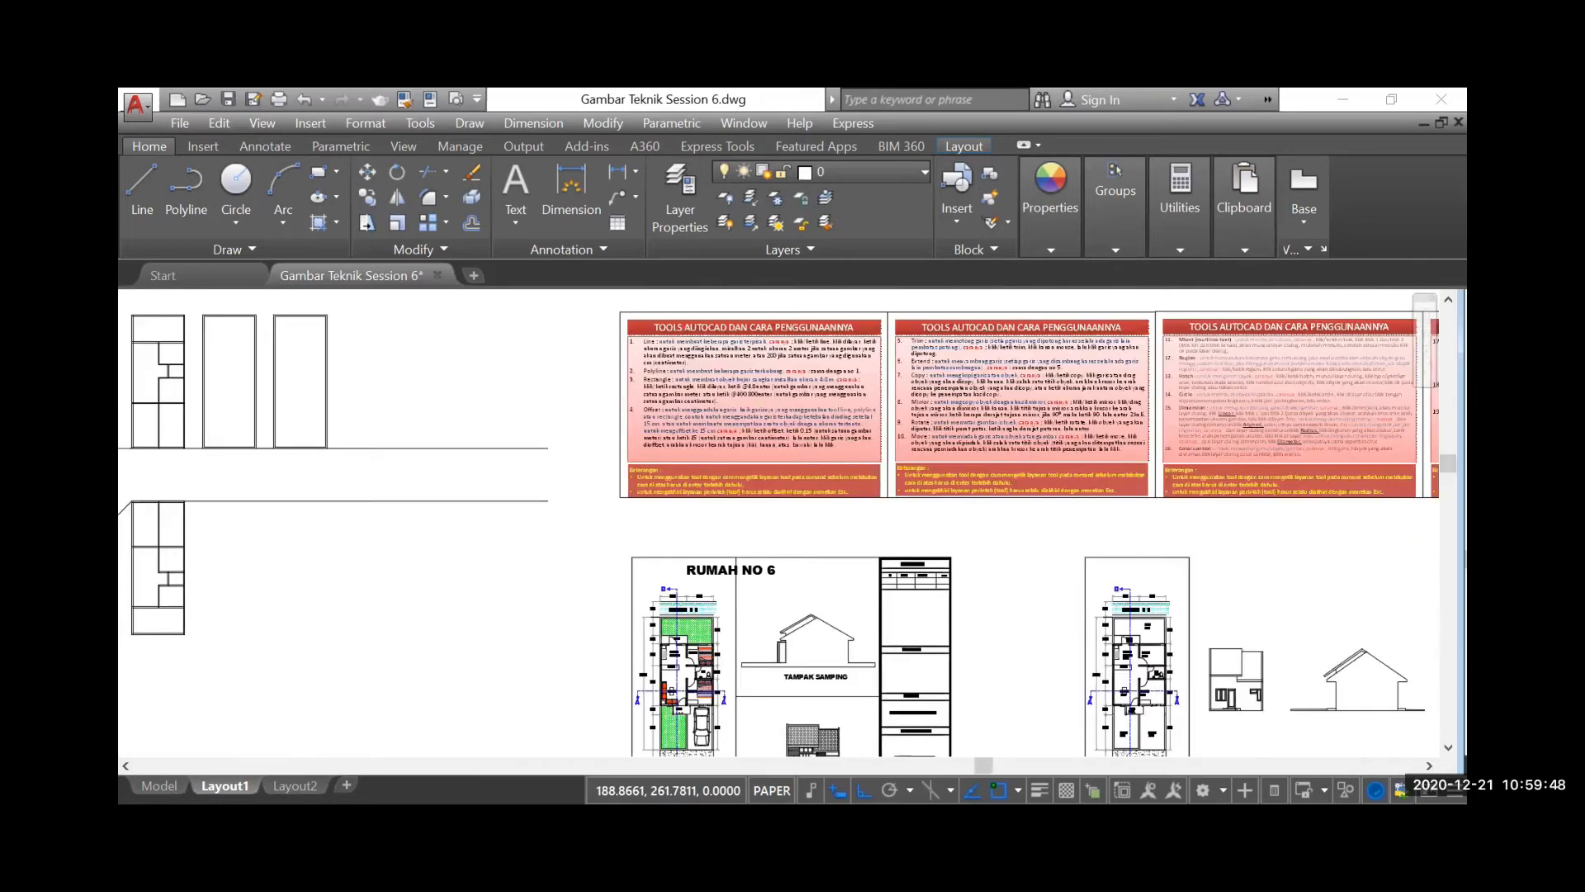
{"action": "scroll", "coordinate": [994, 455], "scroll_direction": "up", "scroll_amount": 2}
{"action": "scroll", "coordinate": [895, 434], "scroll_direction": "up", "scroll_amount": 2}
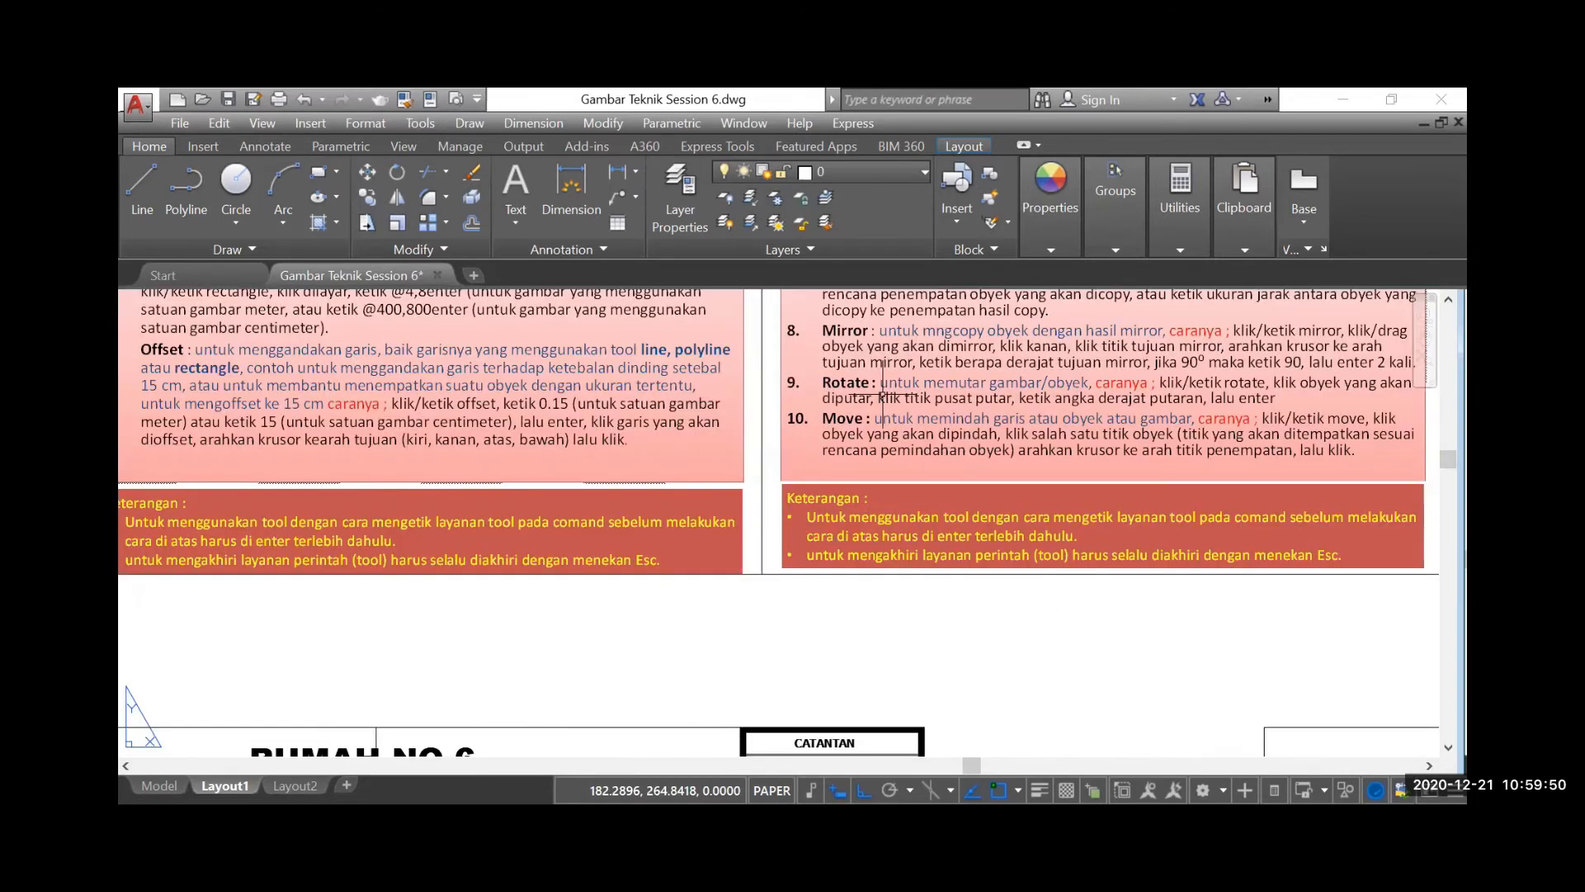
{"action": "scroll", "coordinate": [789, 505], "scroll_direction": "down", "scroll_amount": 3}
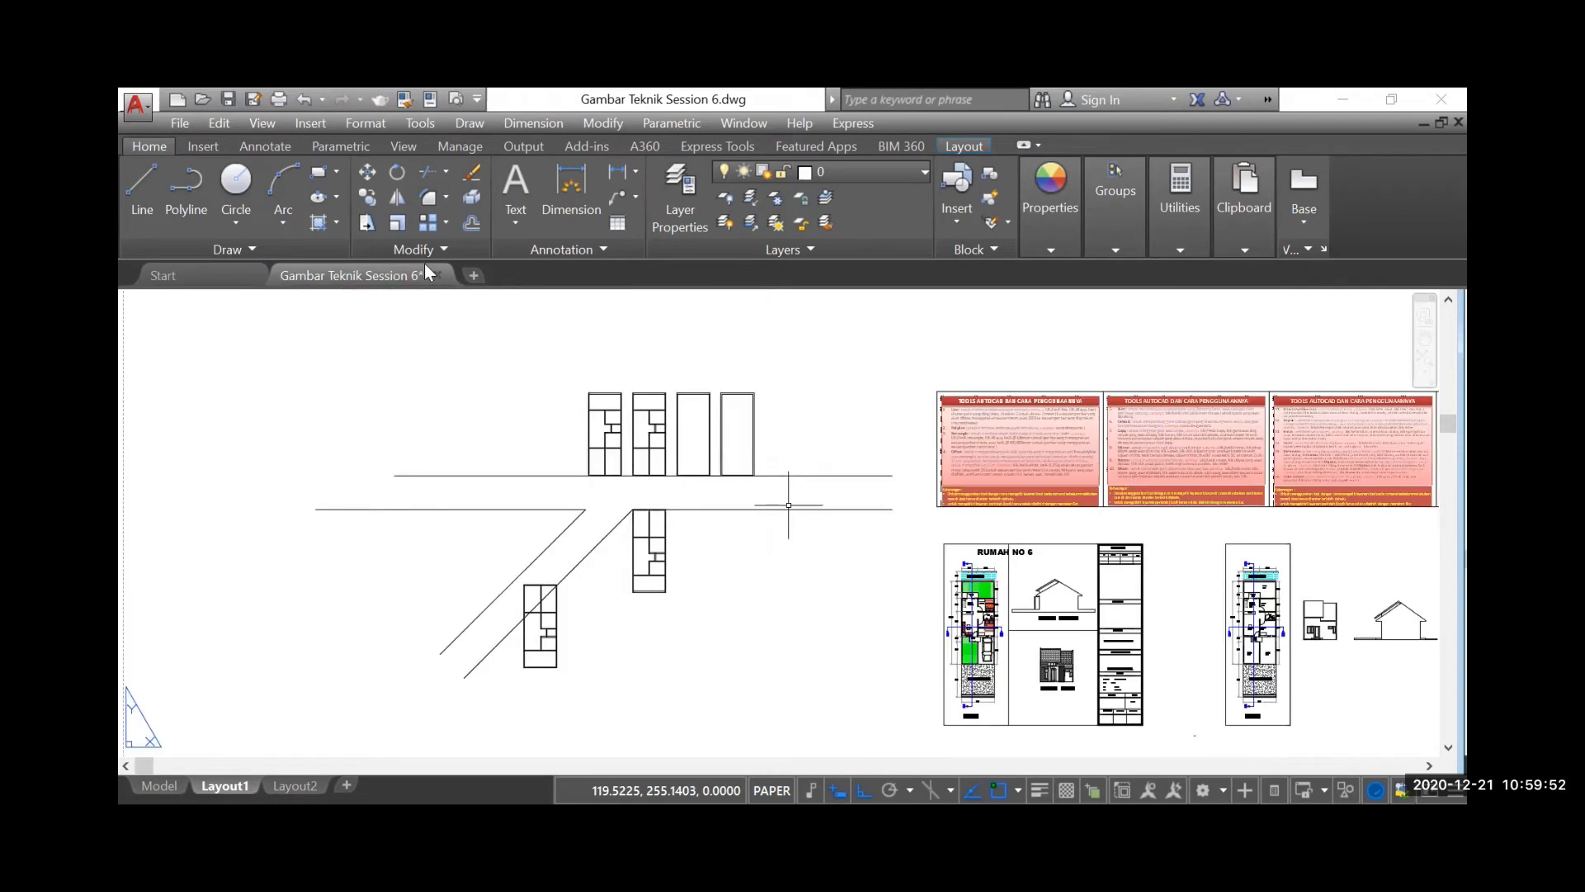
Rotate the copied floor plan by 45° about its upper-right corner on the diagonal line
{"action": "left_click", "coordinate": [398, 173]}
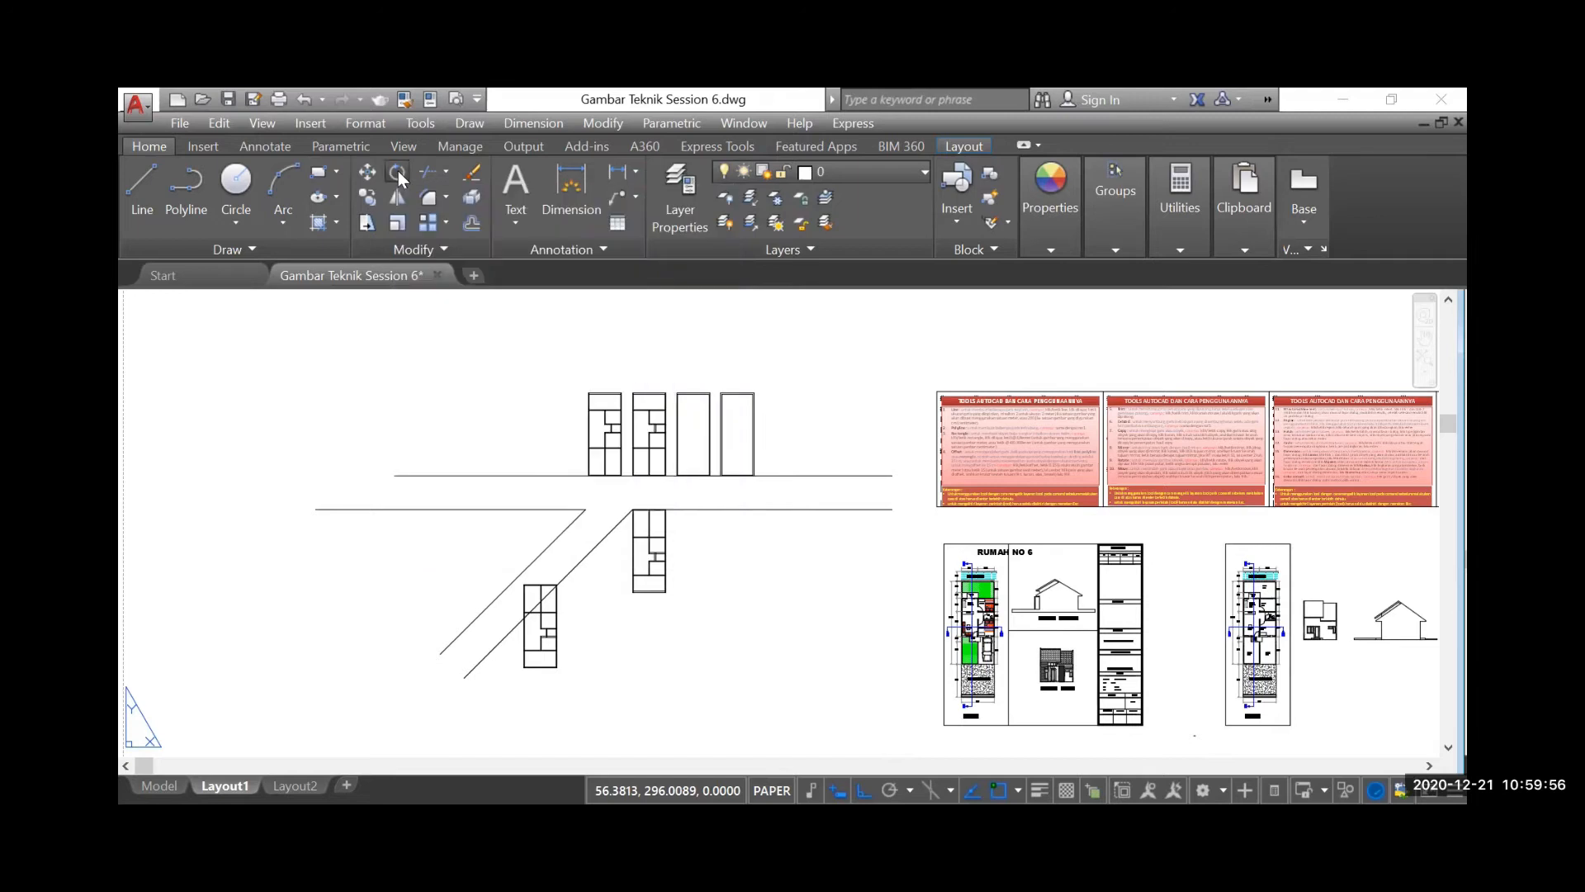
{"action": "left_click", "coordinate": [475, 546]}
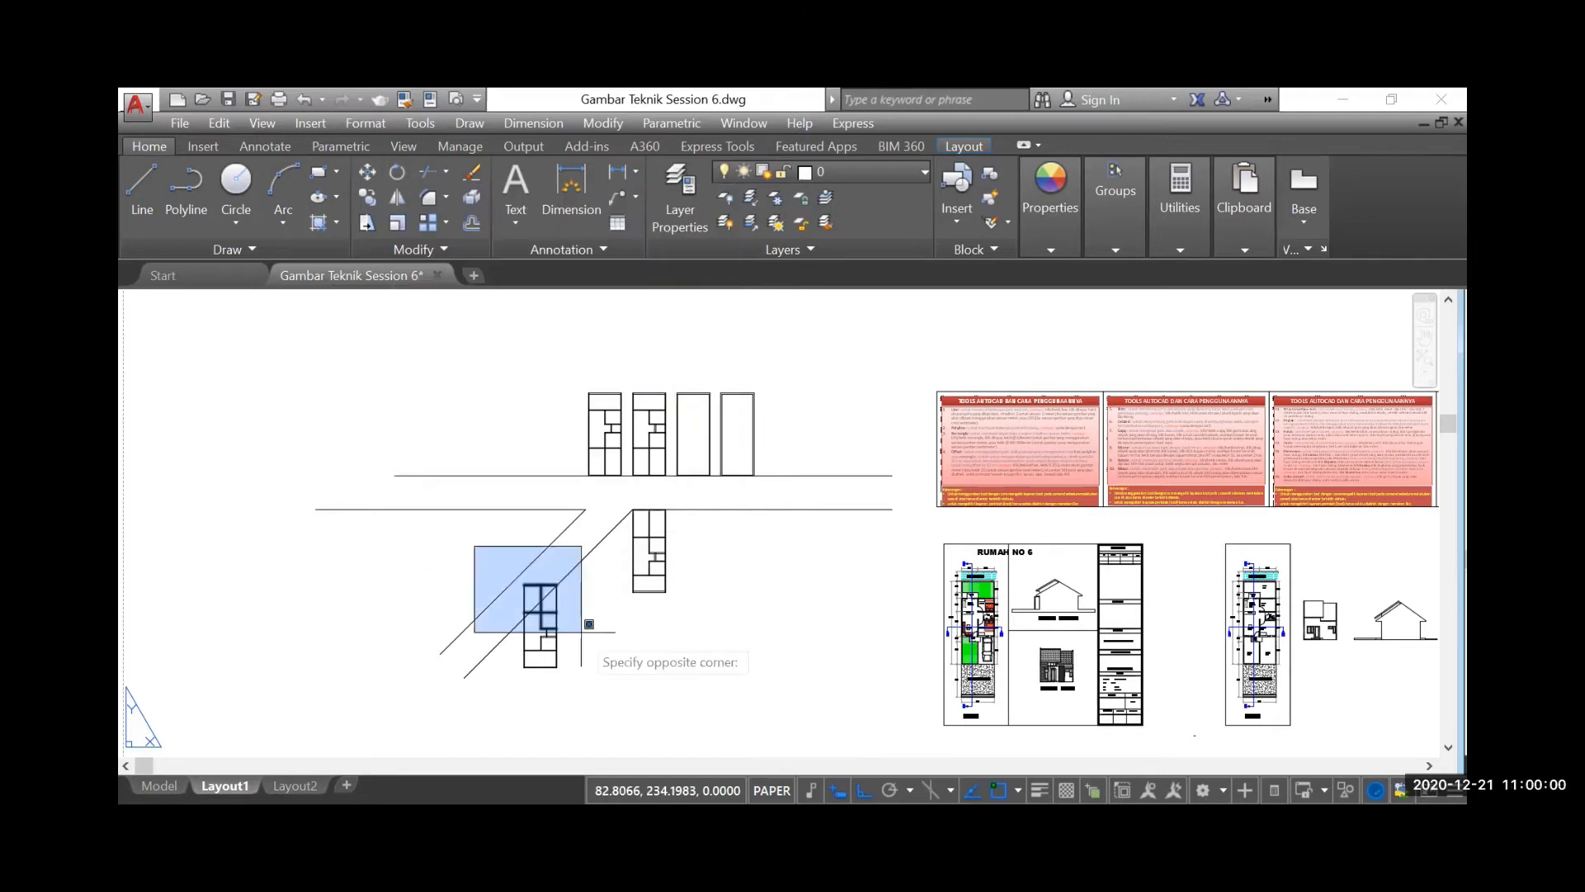
{"action": "left_click", "coordinate": [594, 689]}
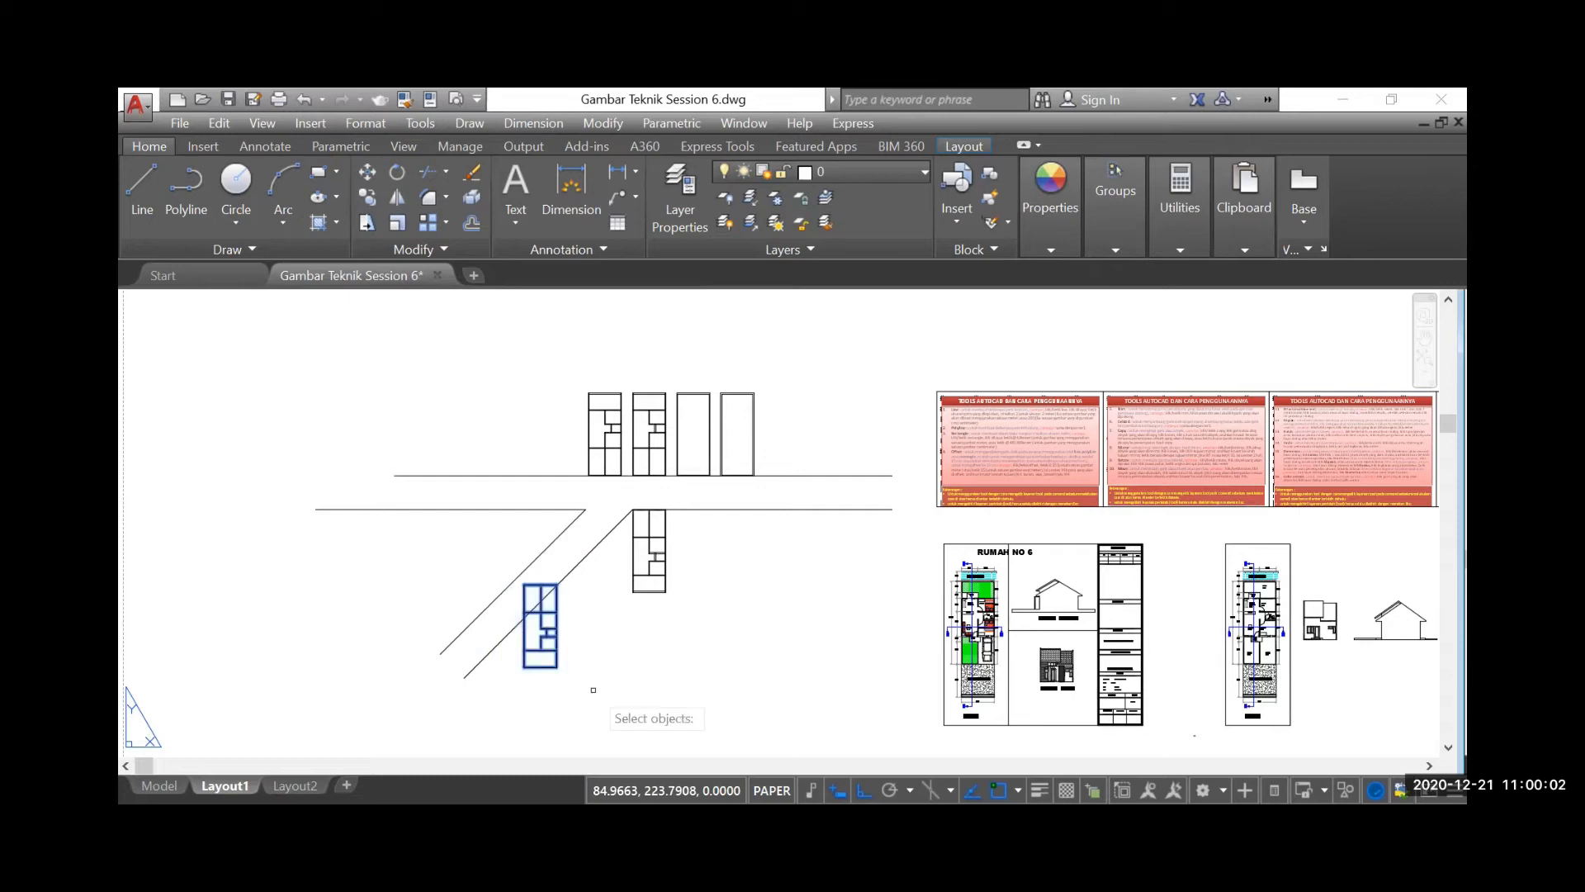
{"action": "key", "text": "Return"}
{"action": "scroll", "coordinate": [548, 566], "scroll_direction": "up", "scroll_amount": 2}
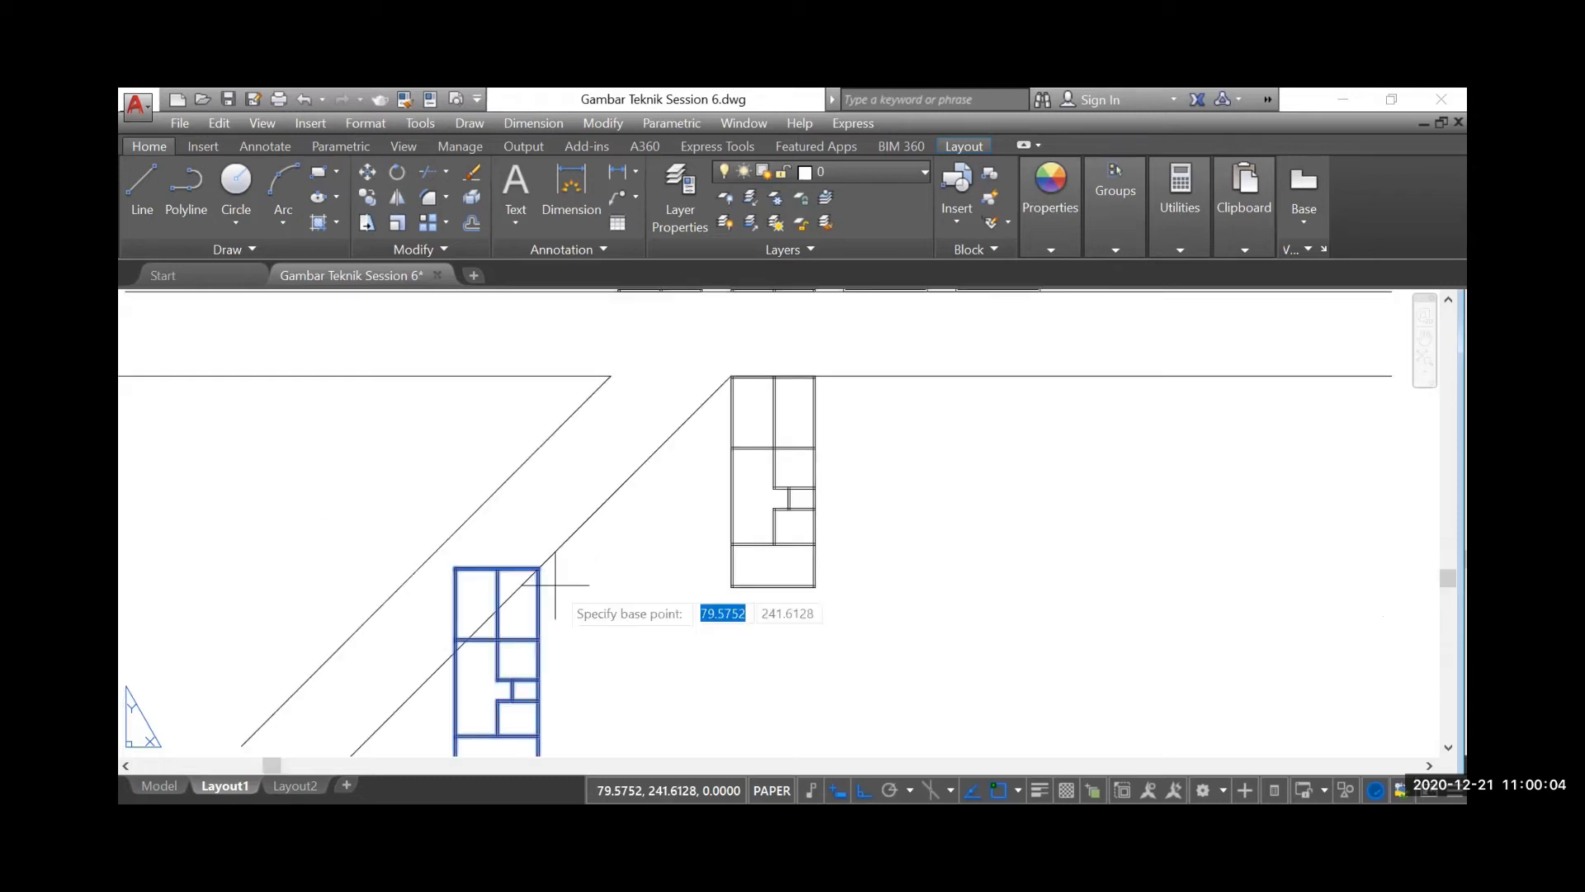
{"action": "scroll", "coordinate": [512, 538], "scroll_direction": "up", "scroll_amount": 3}
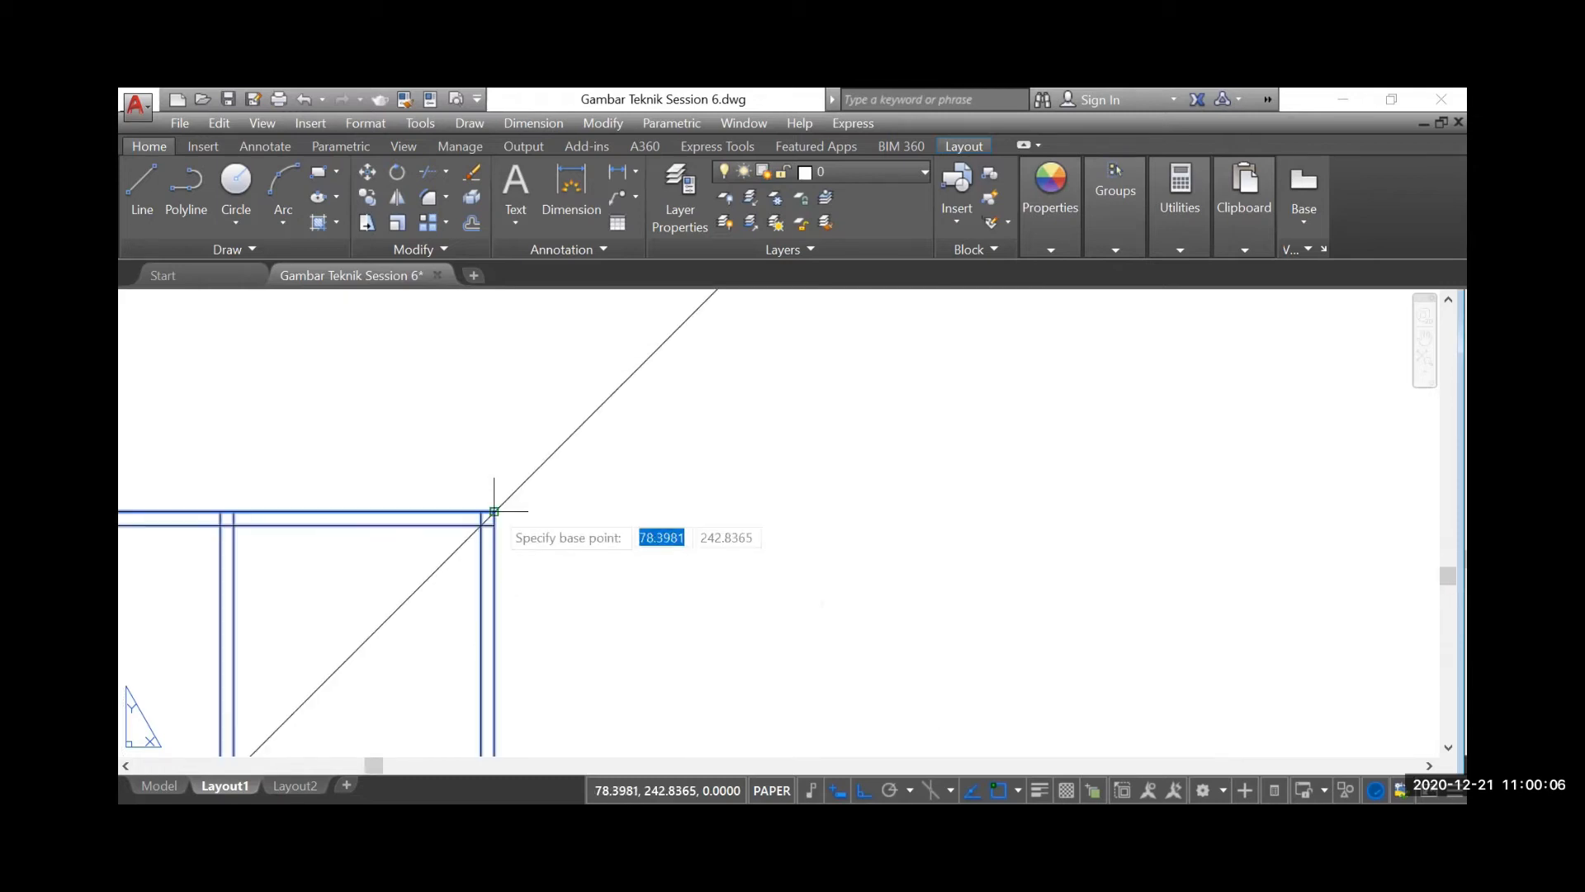
{"action": "left_click", "coordinate": [494, 511]}
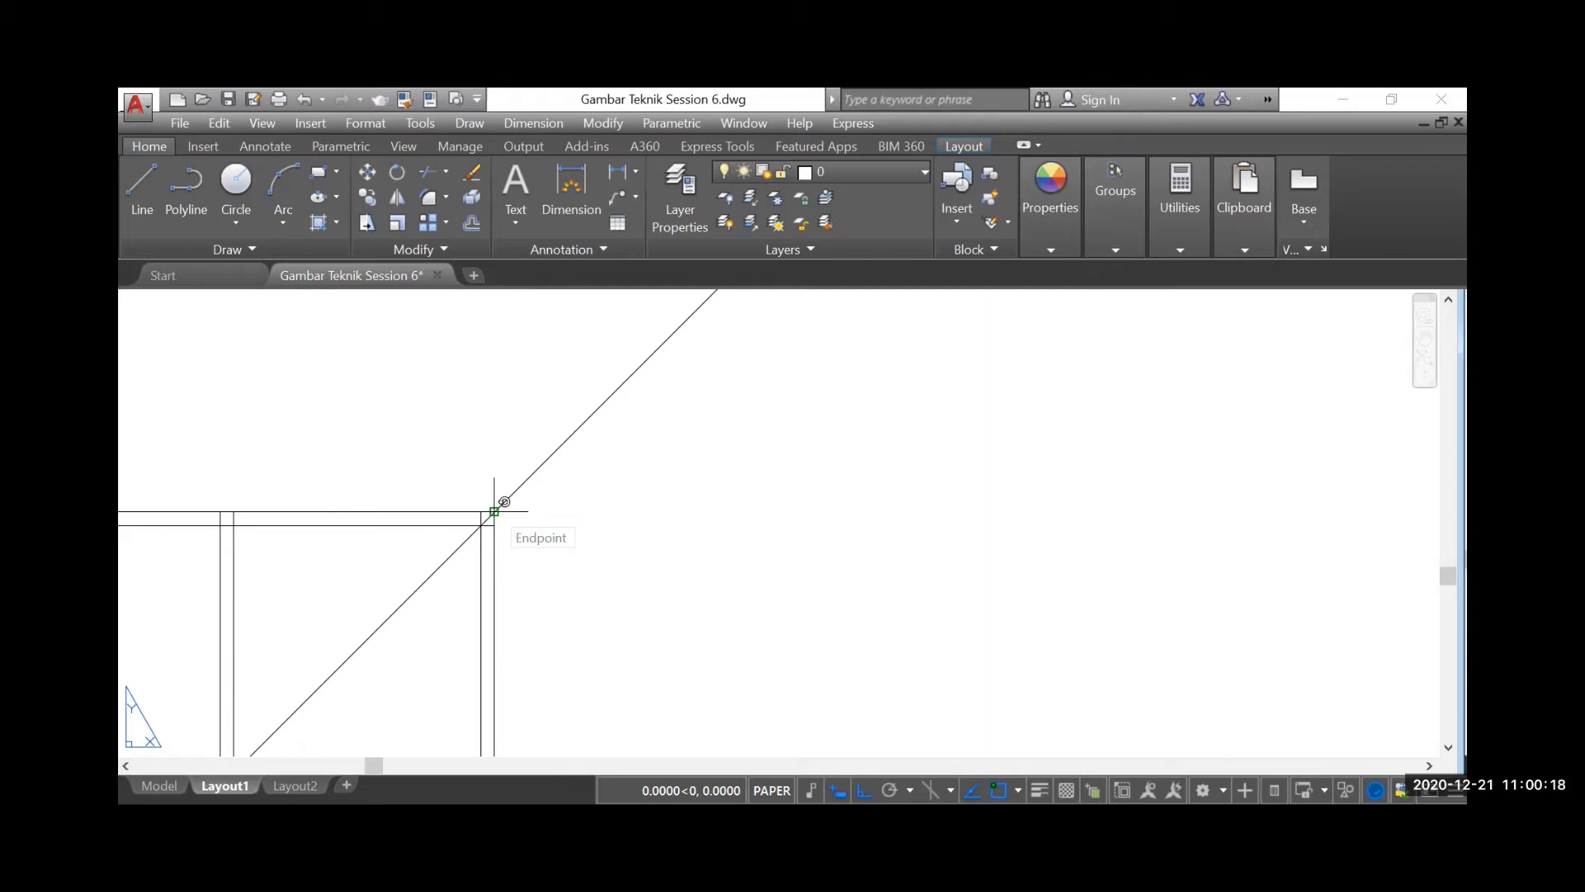
{"action": "left_click", "coordinate": [493, 511]}
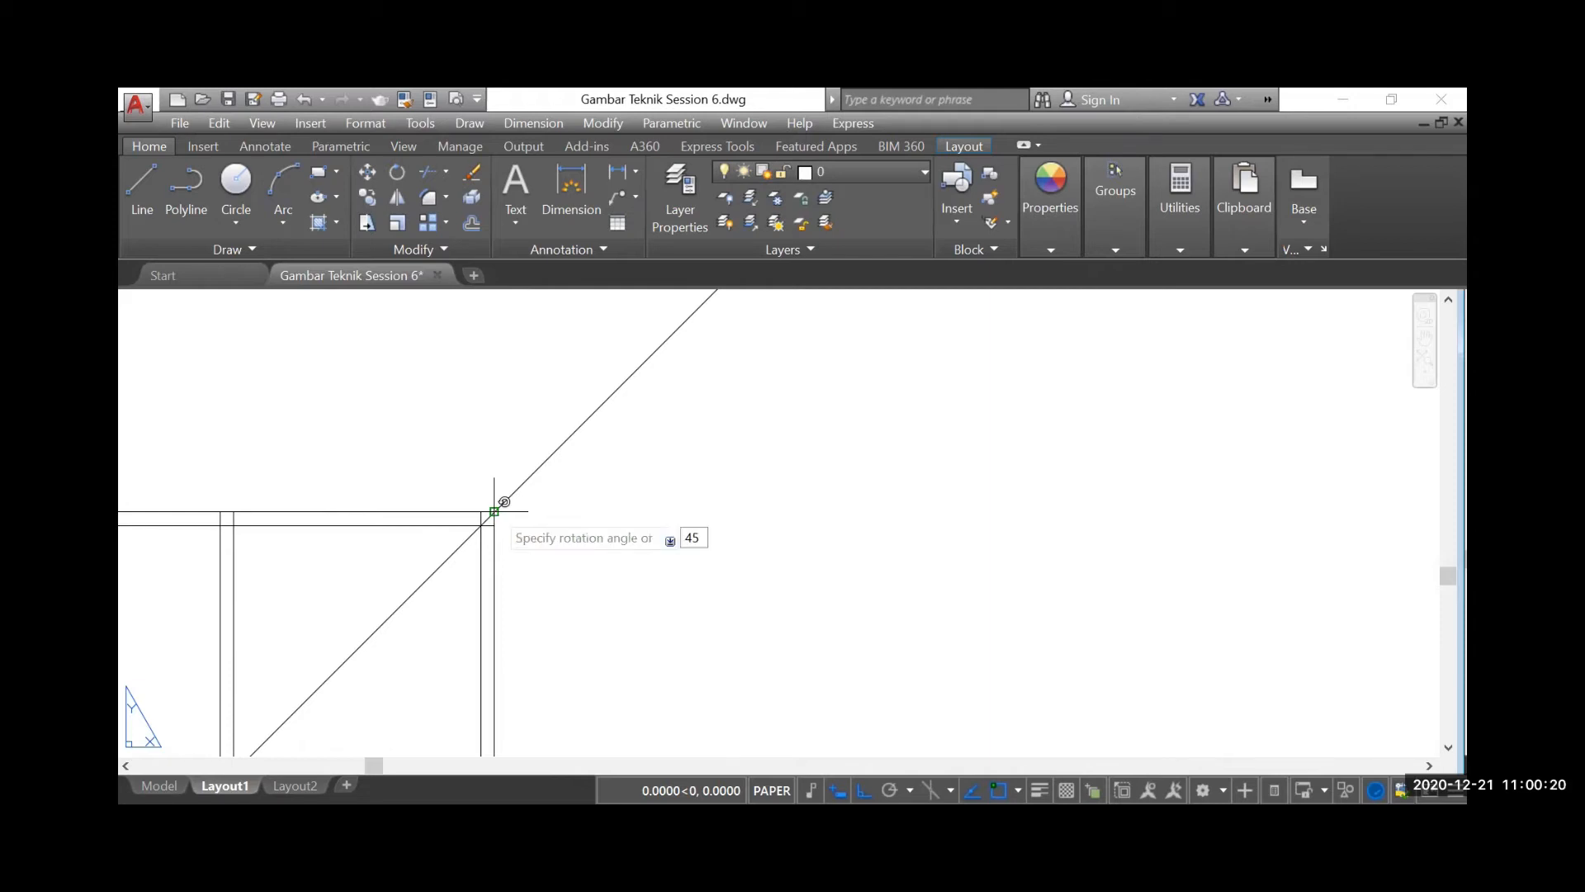
{"action": "key", "text": "Return"}
{"action": "scroll", "coordinate": [583, 488], "scroll_direction": "down", "scroll_amount": 3}
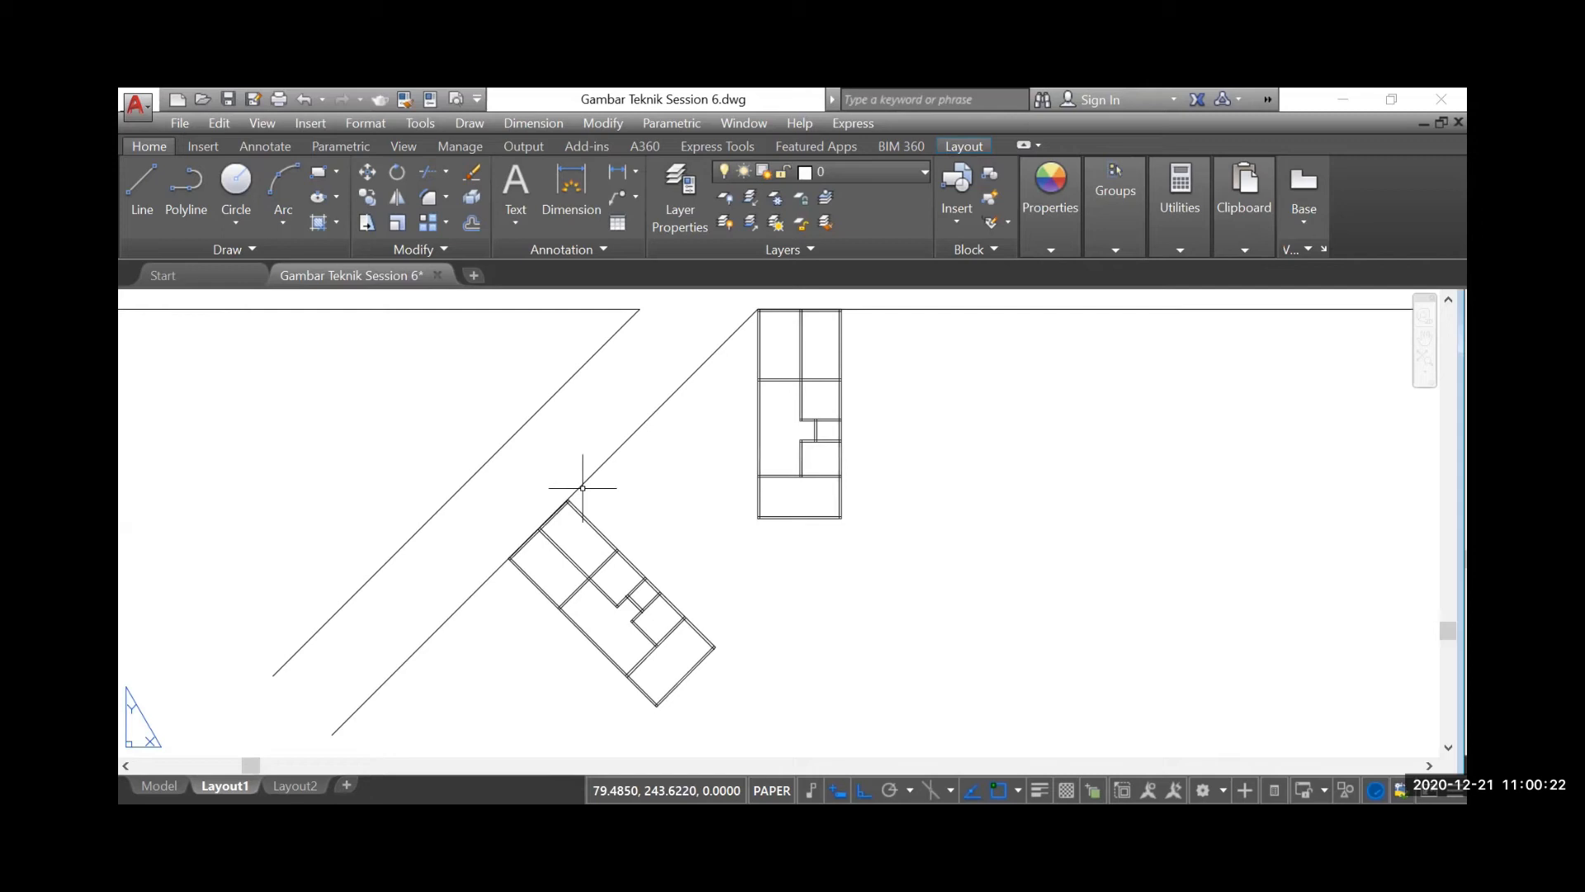
{"action": "scroll", "coordinate": [547, 572], "scroll_direction": "down", "scroll_amount": 3}
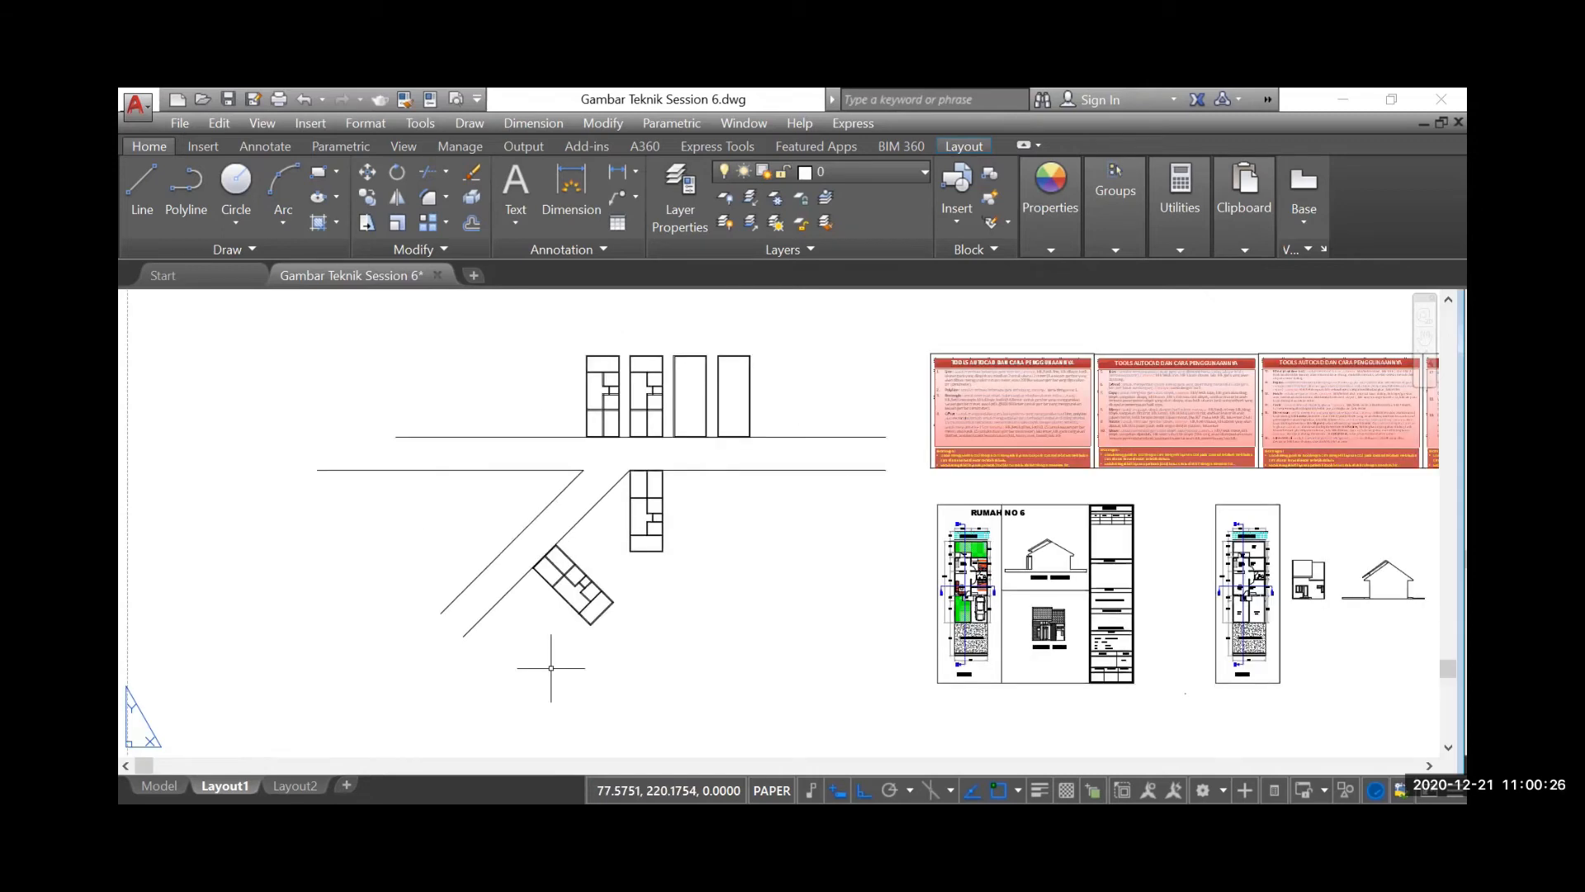
Draw a vertical line downward from the lower-left corner of the unrotated mirrored plan, ending below the rotated copy
{"action": "scroll", "coordinate": [641, 556], "scroll_direction": "up", "scroll_amount": 2}
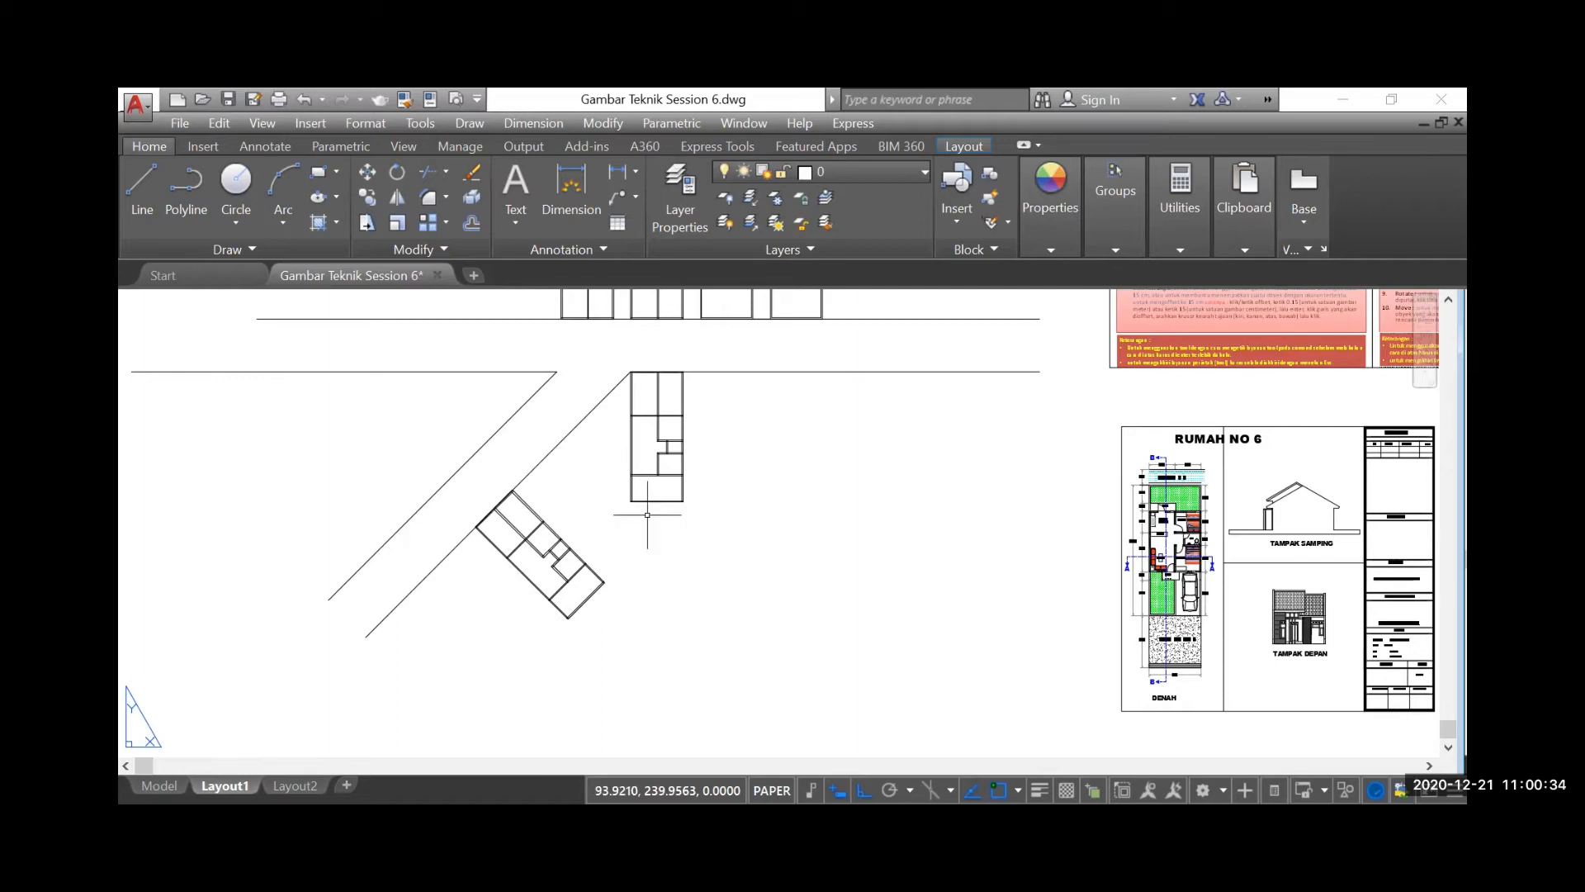
{"action": "left_click", "coordinate": [142, 186]}
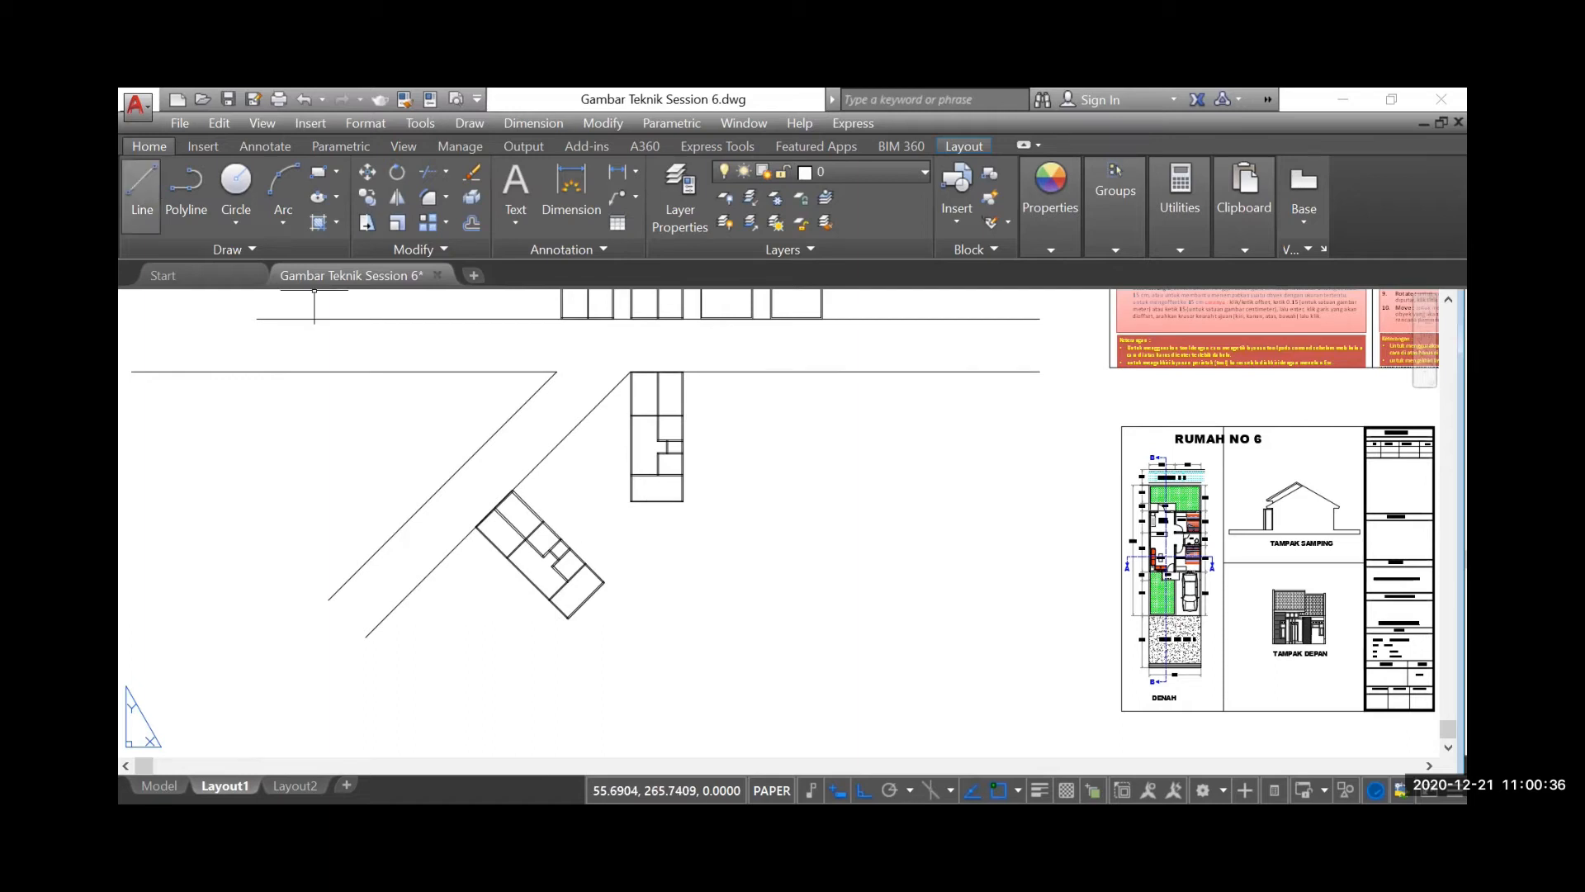
{"action": "scroll", "coordinate": [631, 512], "scroll_direction": "up", "scroll_amount": 4}
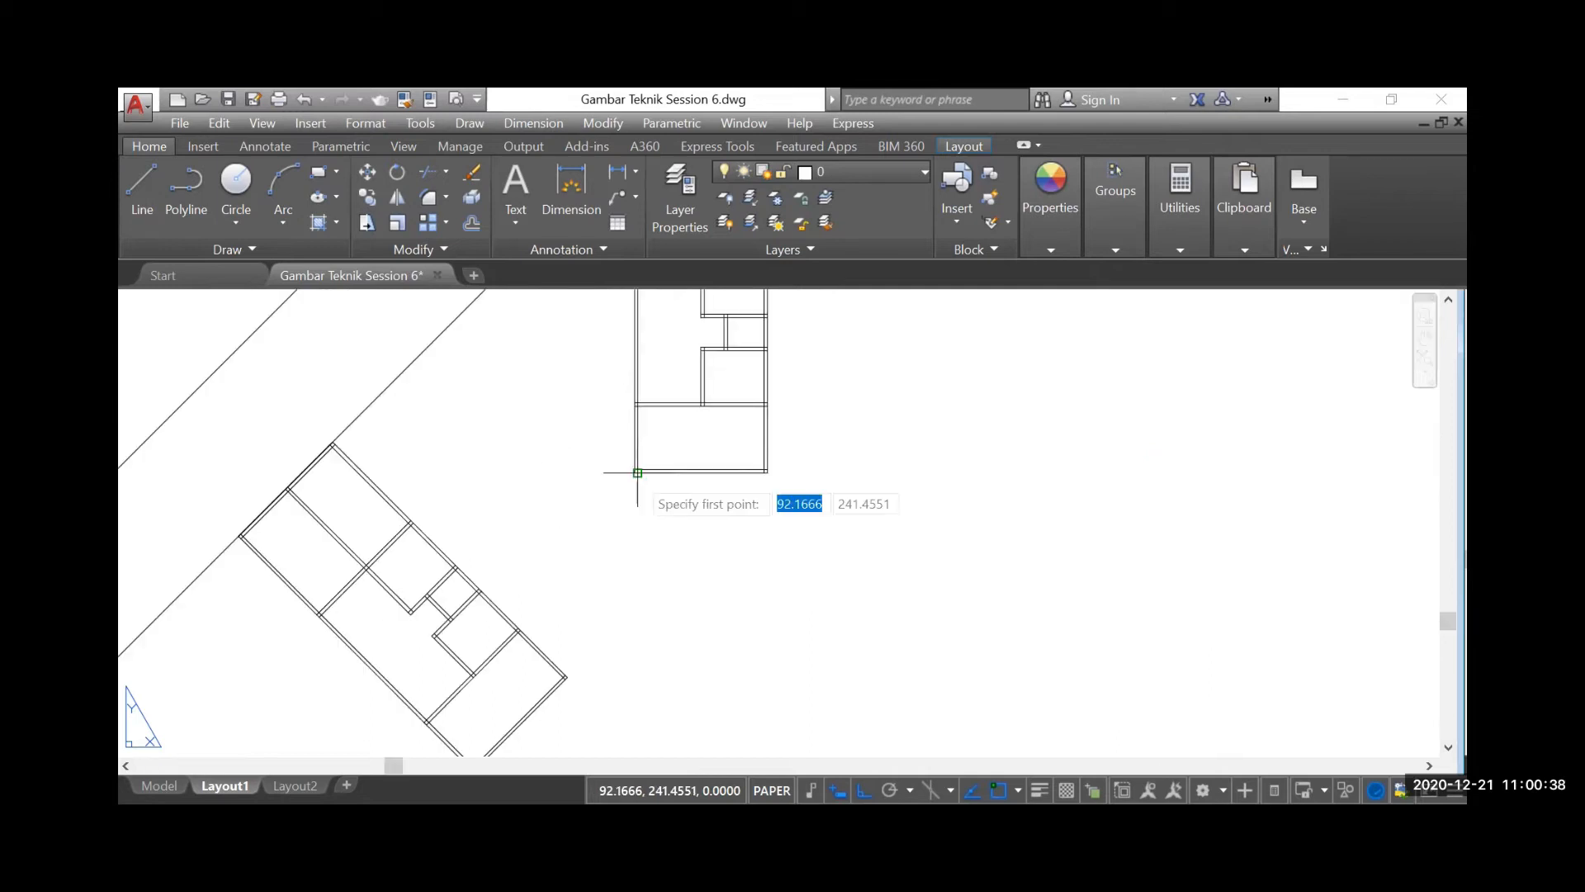
{"action": "scroll", "coordinate": [637, 472], "scroll_direction": "up", "scroll_amount": 2}
{"action": "left_click", "coordinate": [637, 467]}
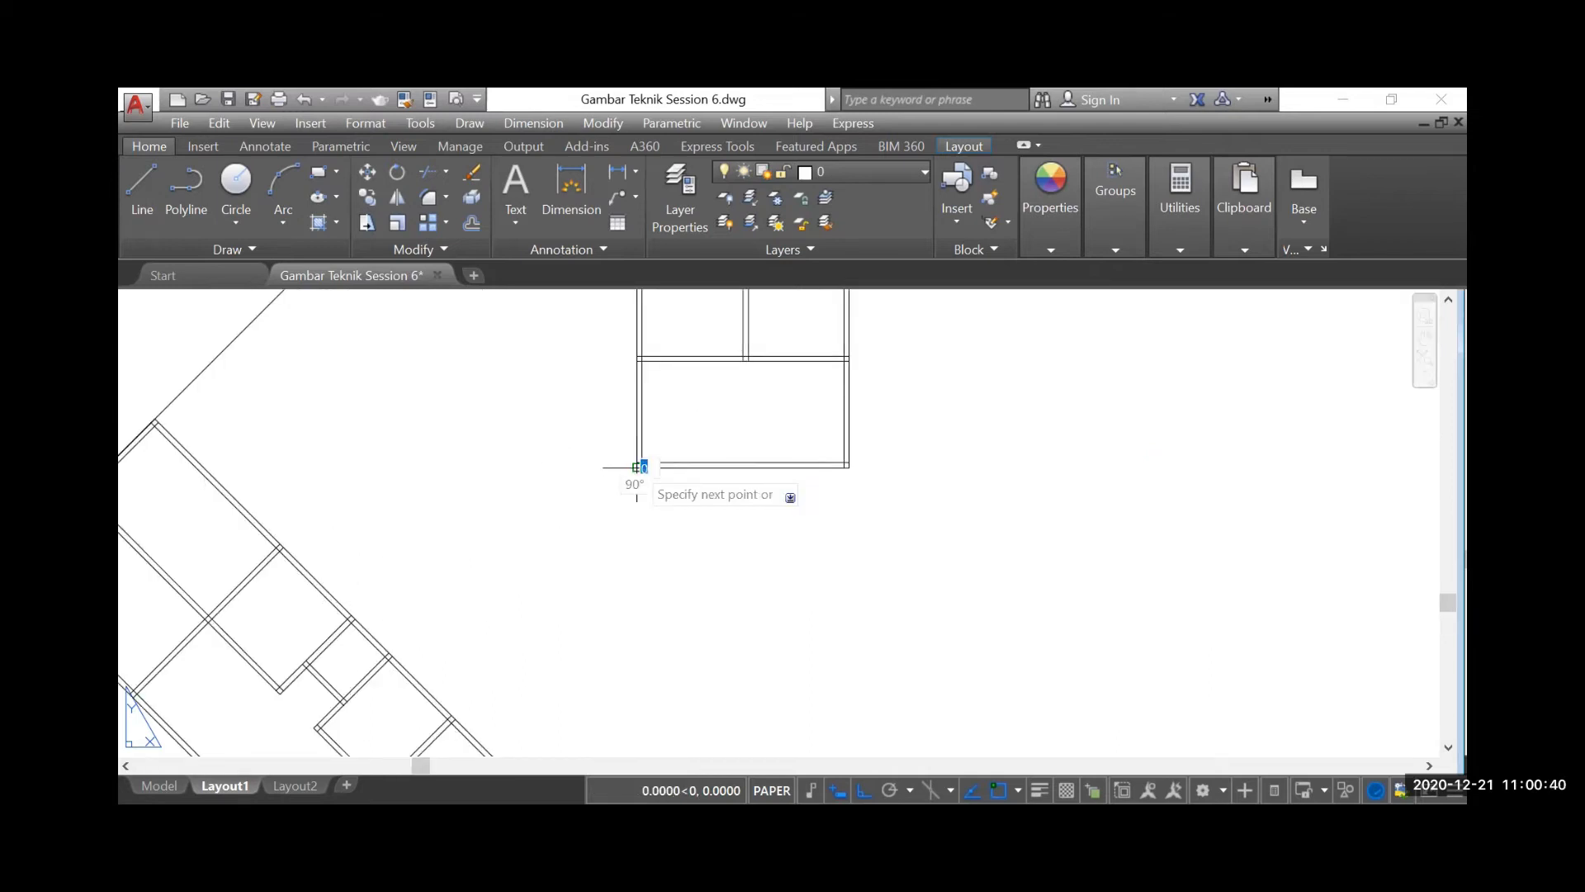
{"action": "scroll", "coordinate": [636, 467], "scroll_direction": "down", "scroll_amount": 5}
{"action": "left_click", "coordinate": [598, 683]}
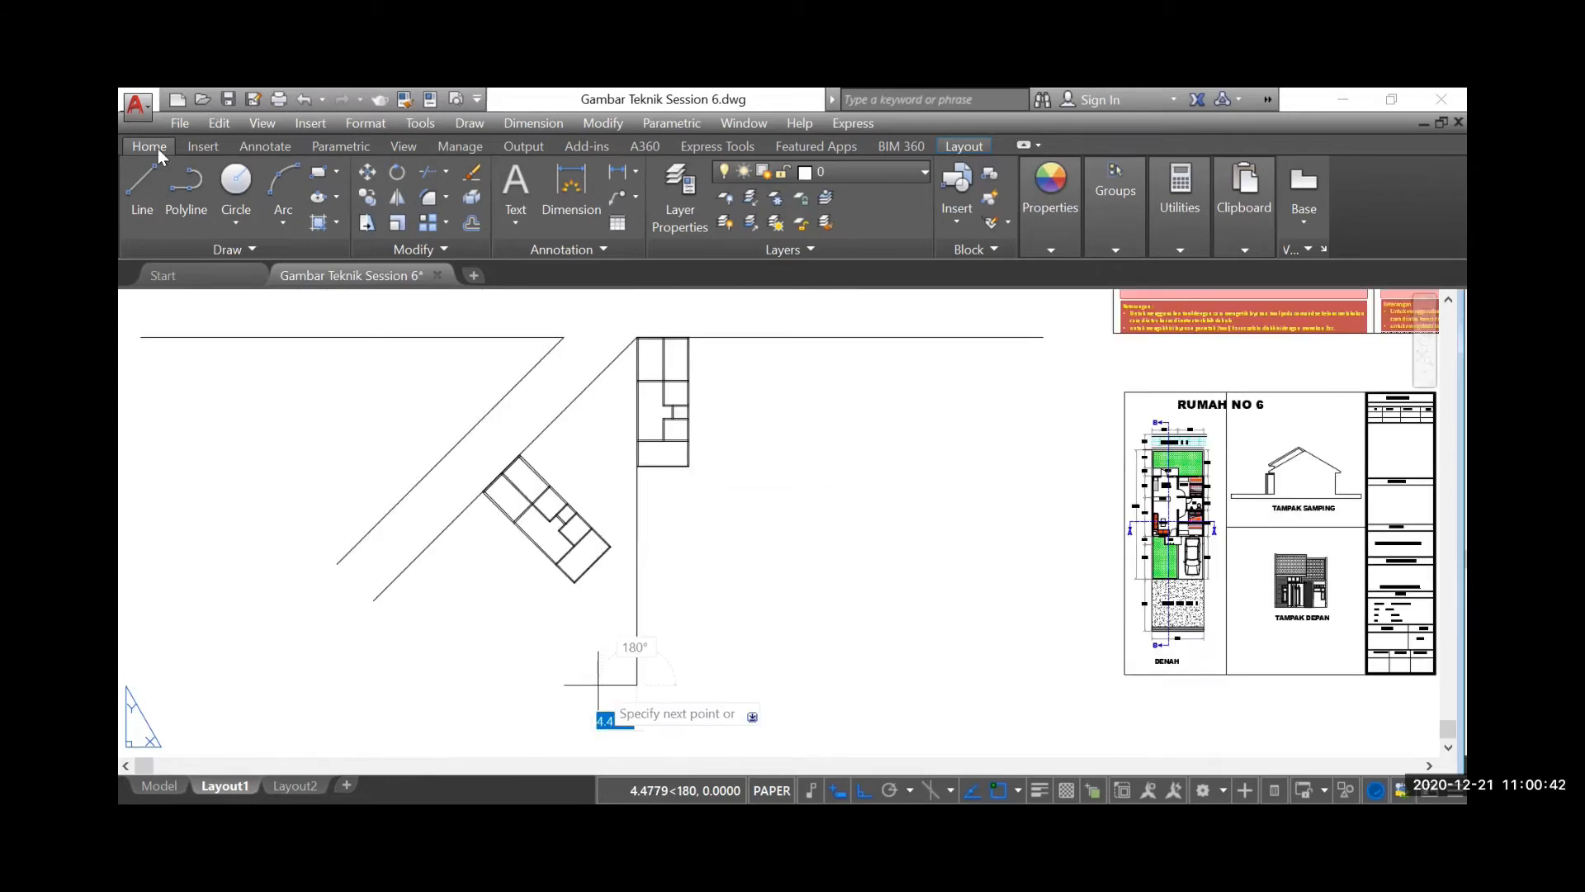
{"action": "key", "text": "Escape"}
Draw a horizontal line about 27 units long leftward from the same lower-left corner, past both diagonal lines
{"action": "scroll", "coordinate": [629, 482], "scroll_direction": "up", "scroll_amount": 4}
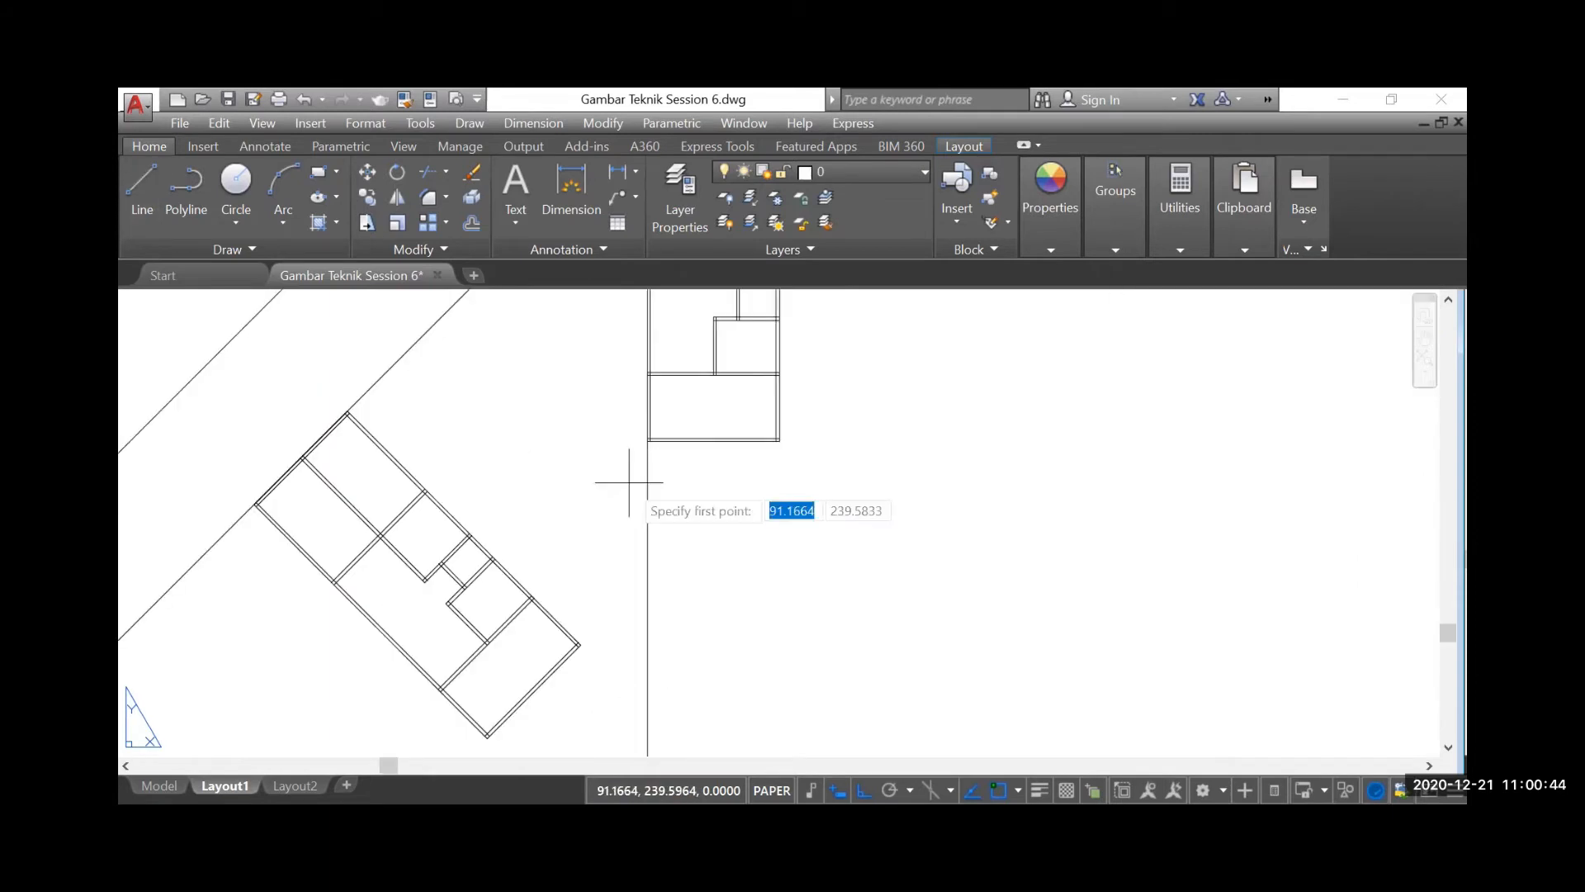
{"action": "scroll", "coordinate": [642, 442], "scroll_direction": "up", "scroll_amount": 3}
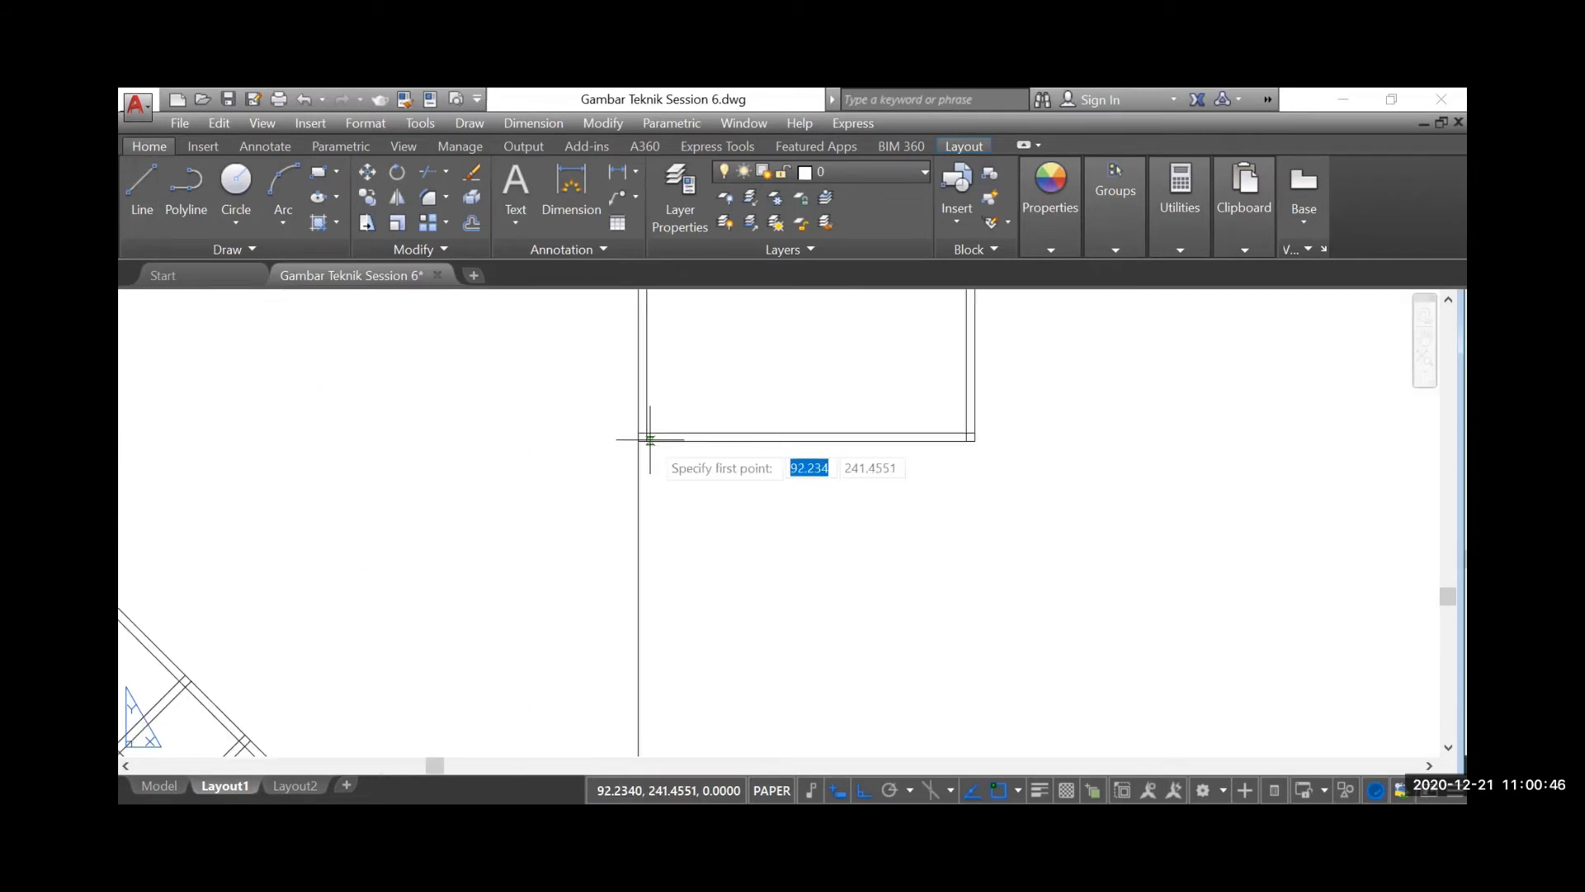
{"action": "left_click", "coordinate": [637, 436]}
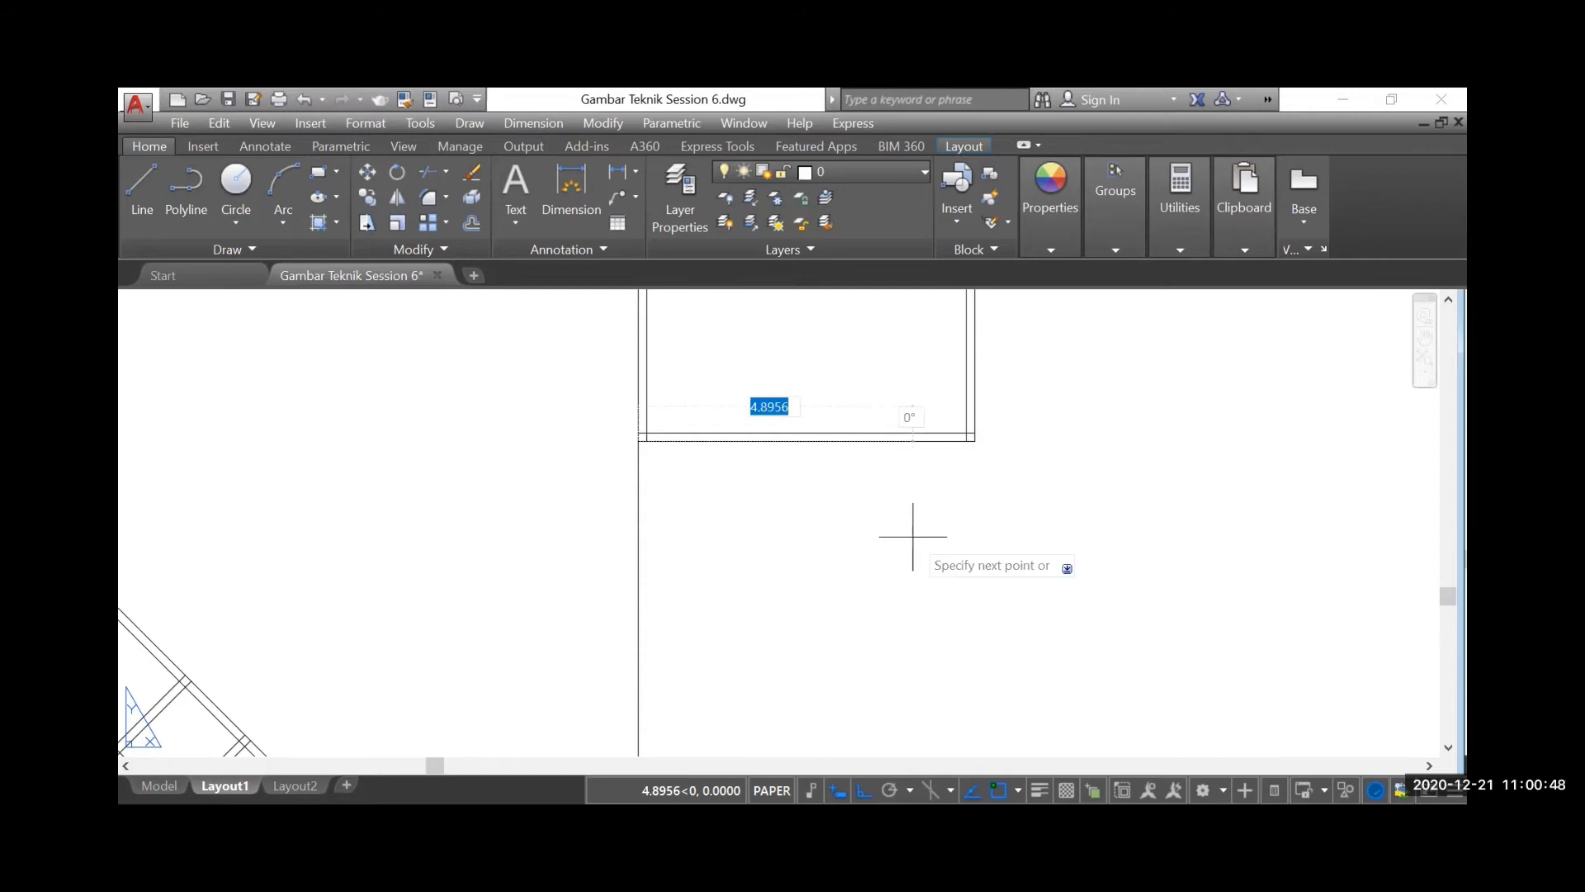
{"action": "scroll", "coordinate": [912, 535], "scroll_direction": "down", "scroll_amount": 4}
{"action": "left_click", "coordinate": [210, 416]}
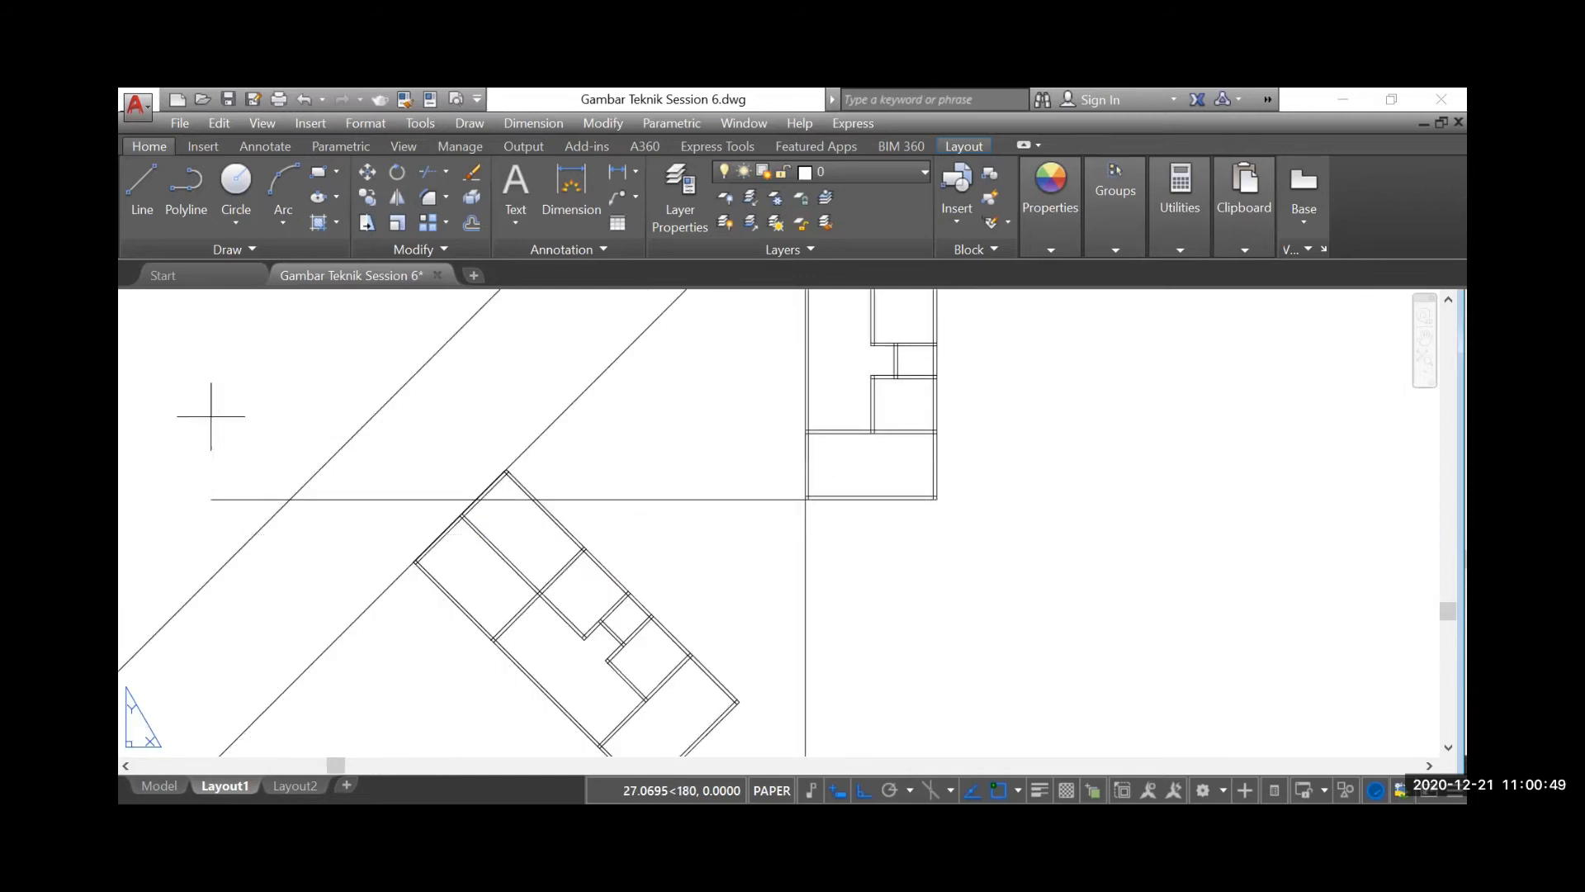
Draw a vertical line upward from the rotated plan's rightmost corner, past the new horizontal line
{"action": "left_click", "coordinate": [142, 189]}
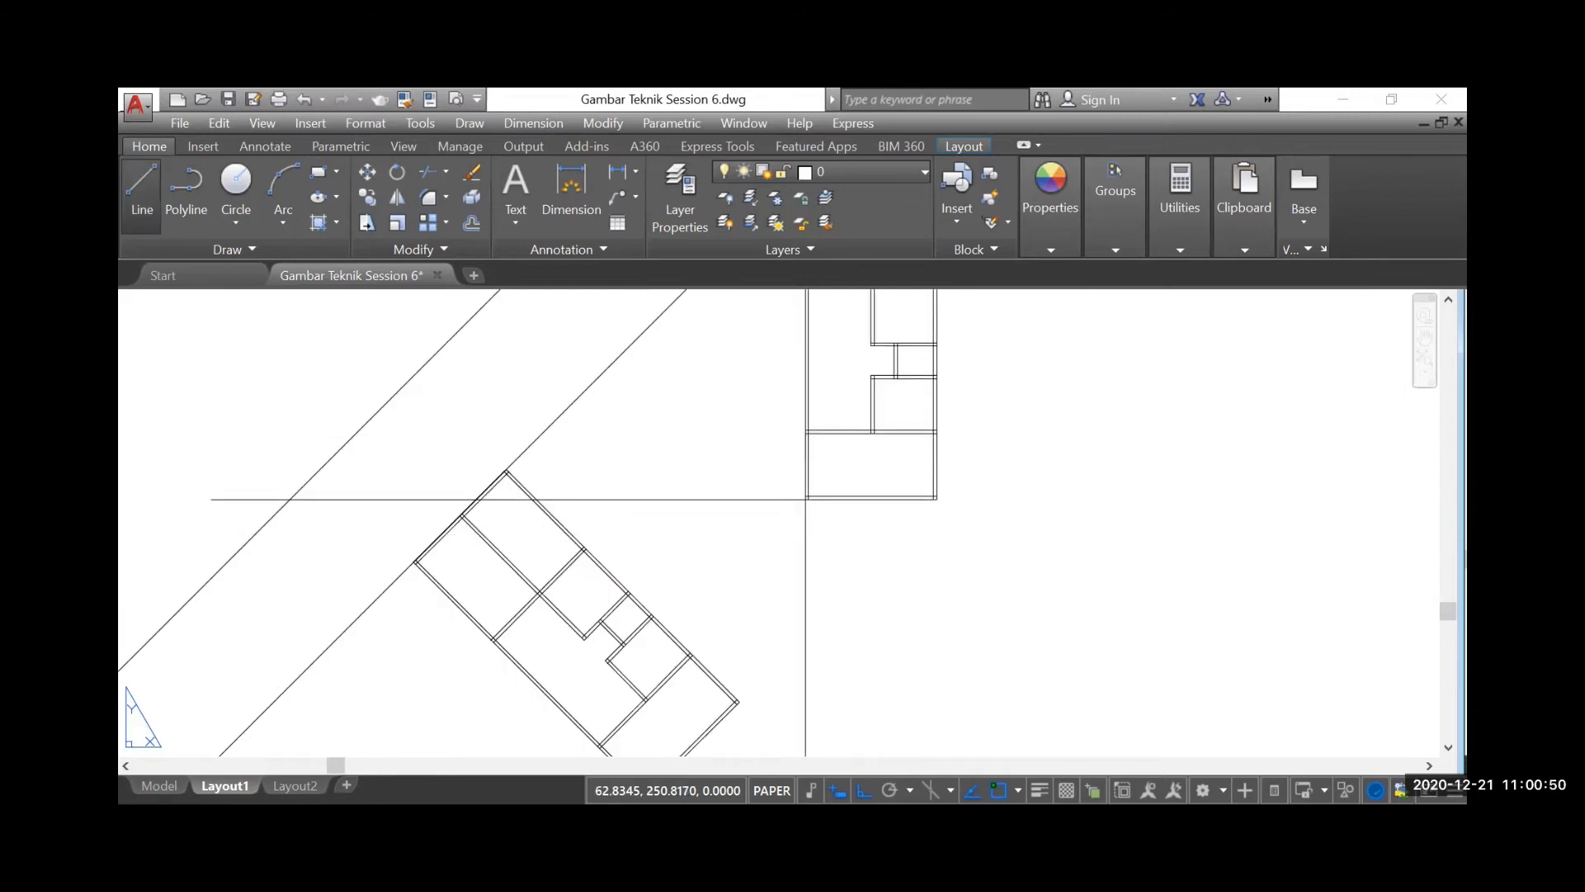
{"action": "scroll", "coordinate": [736, 700], "scroll_direction": "up", "scroll_amount": 5}
{"action": "left_click", "coordinate": [726, 705]}
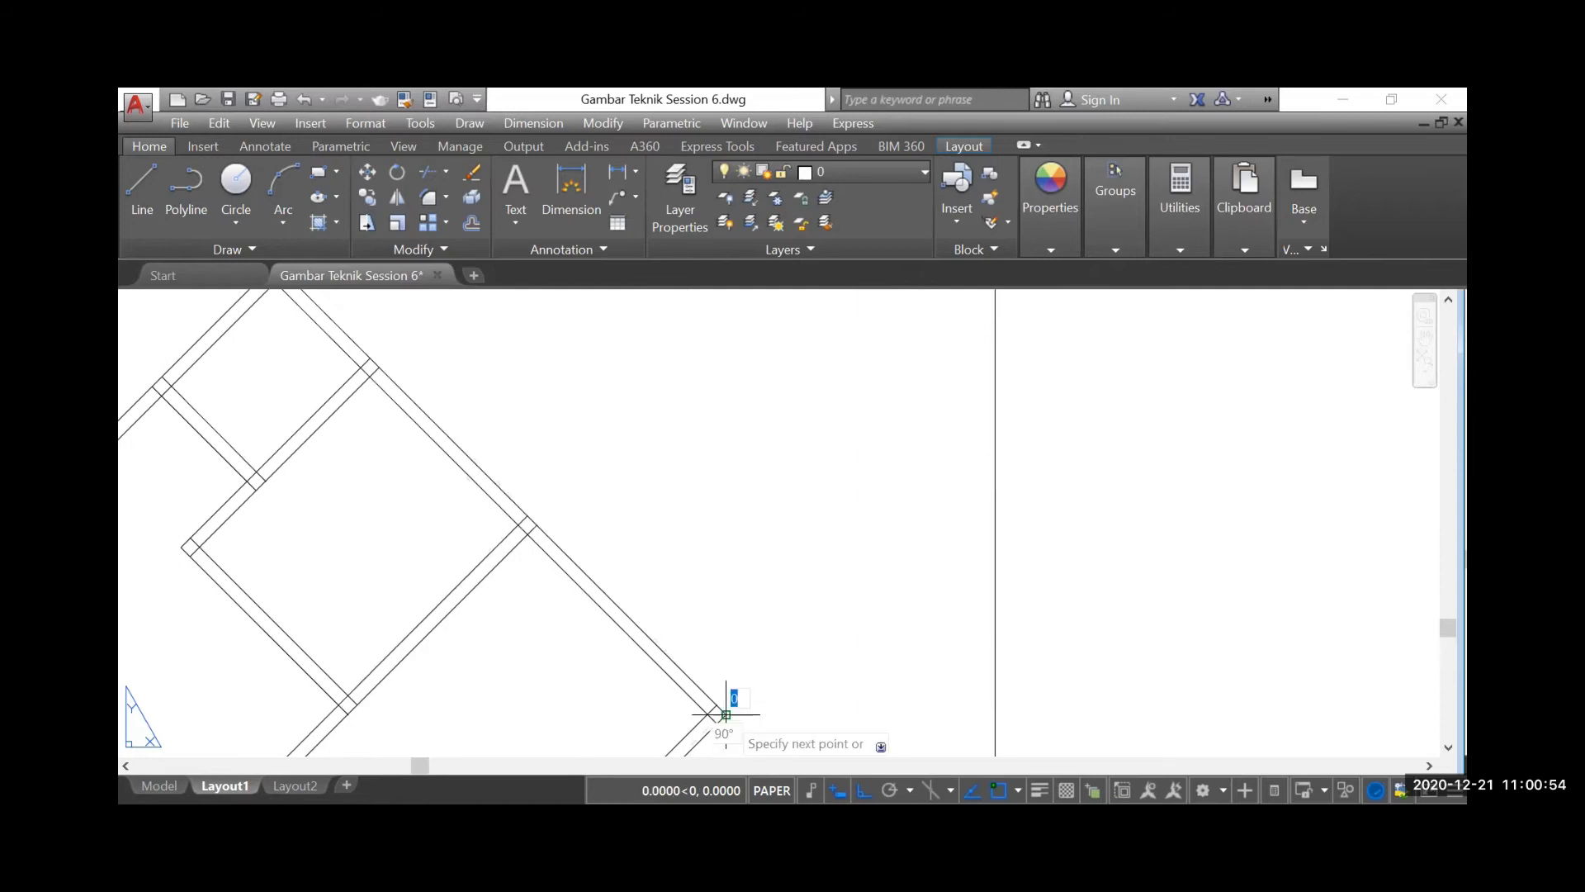
{"action": "scroll", "coordinate": [725, 704], "scroll_direction": "down", "scroll_amount": 4}
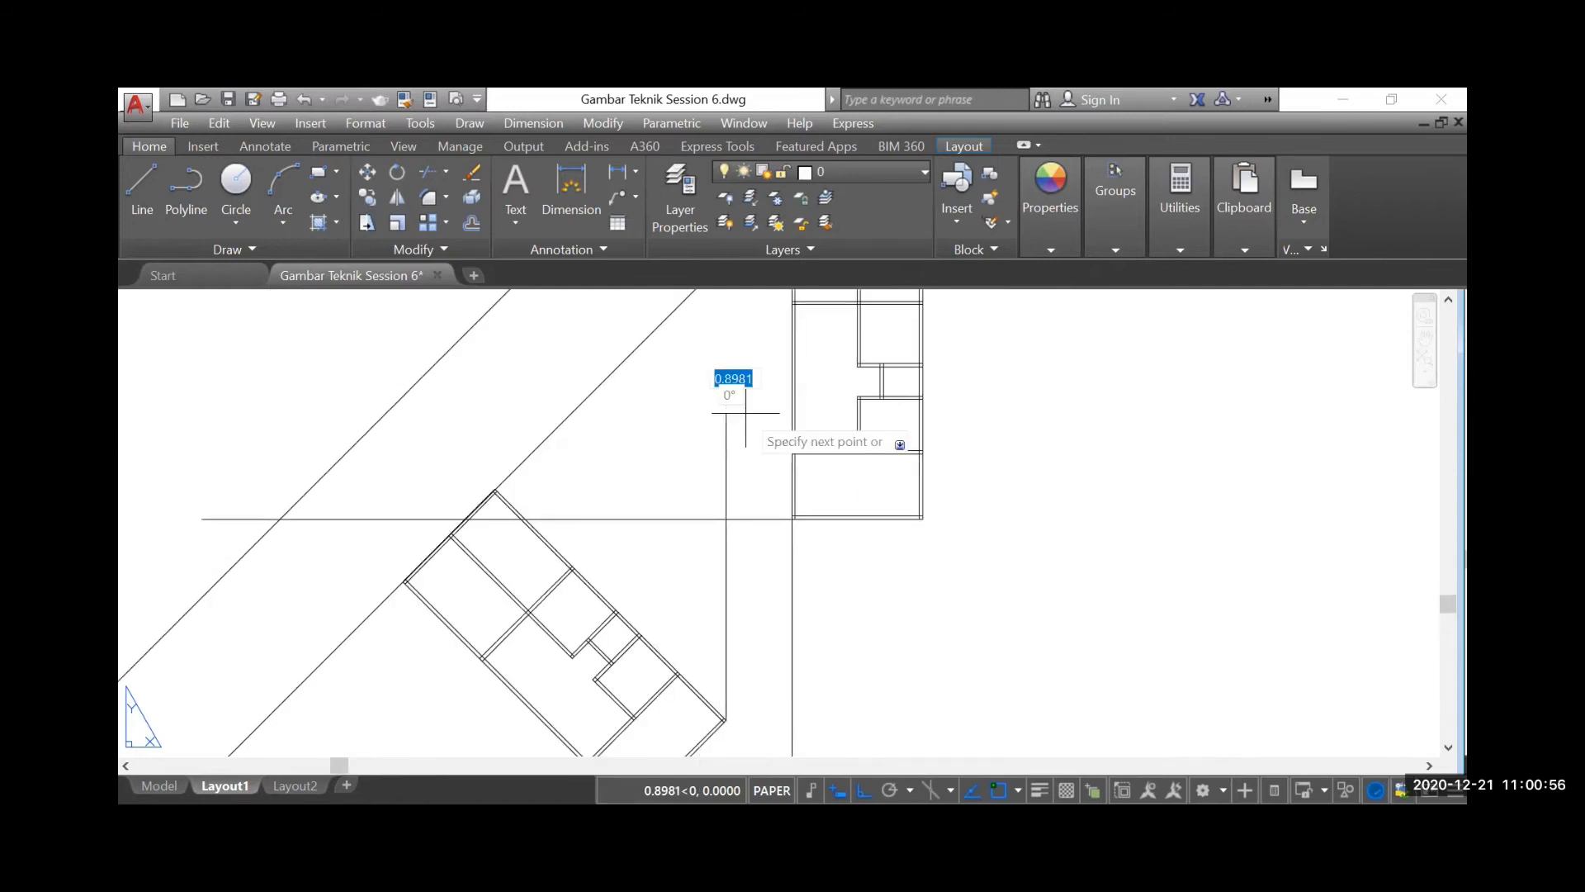
{"action": "scroll", "coordinate": [699, 373], "scroll_direction": "down", "scroll_amount": 4}
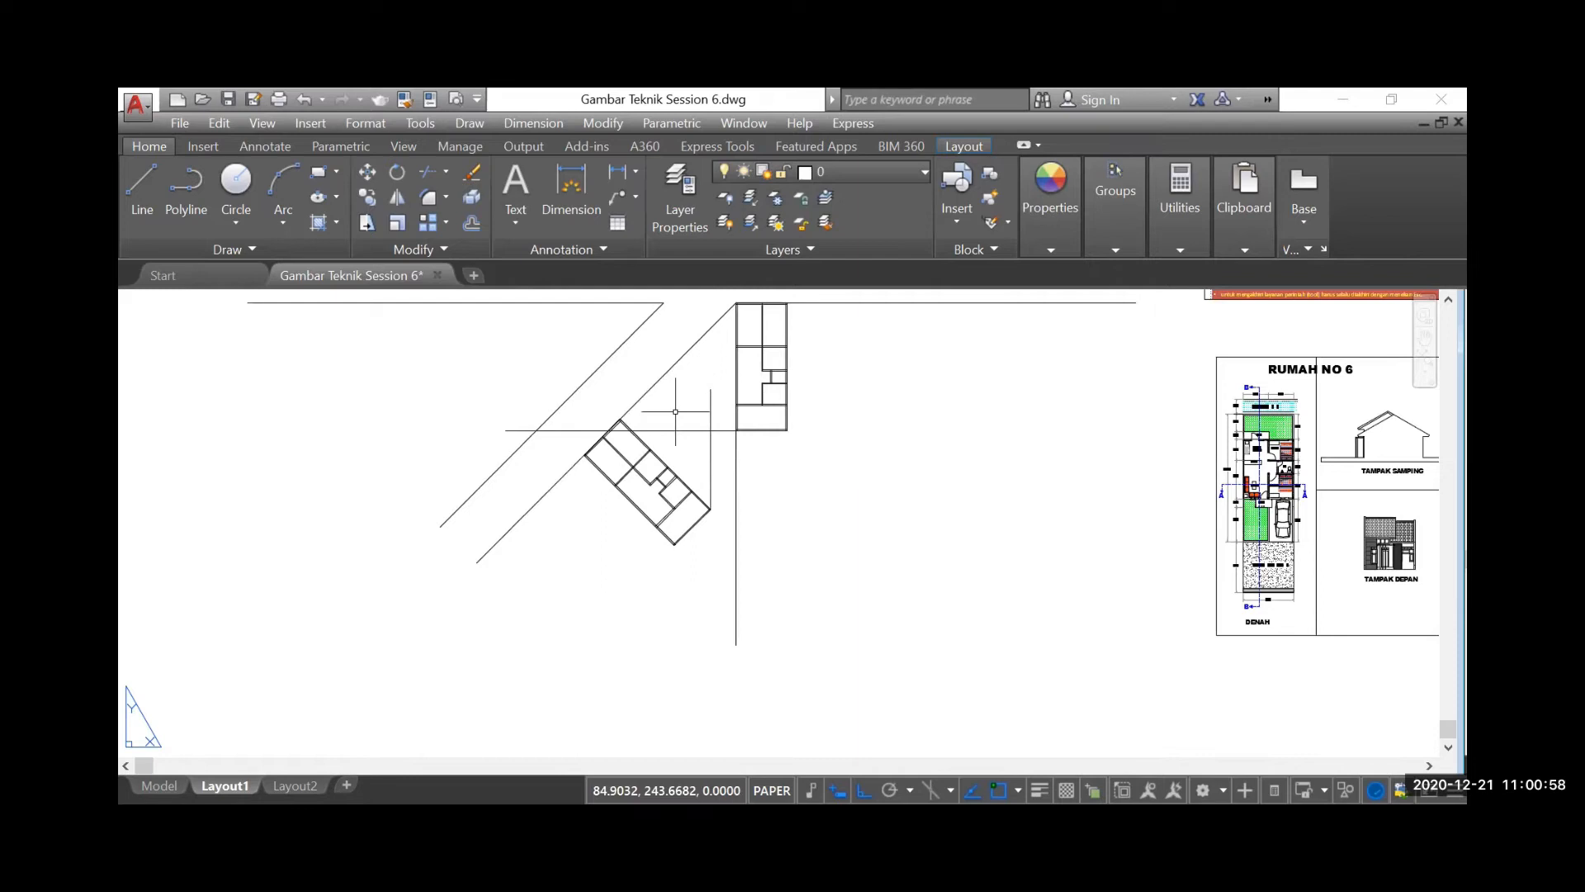
Move the rotated floor plan 6 units at 45° up the diagonal line, from its leftmost corner to its topmost corner position
{"action": "scroll", "coordinate": [675, 411], "scroll_direction": "up", "scroll_amount": 2}
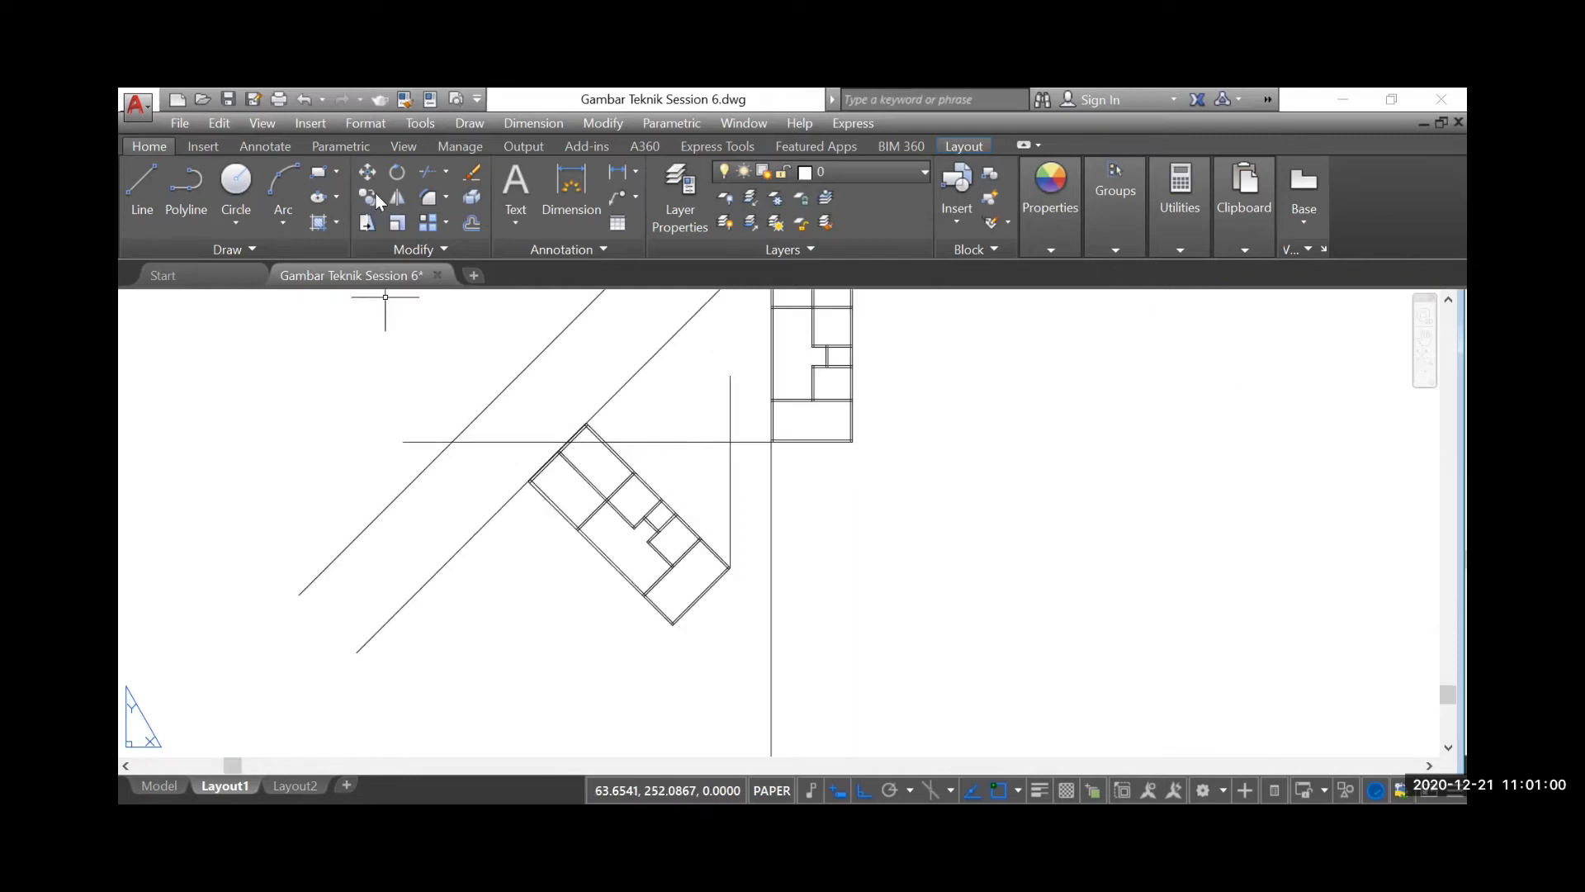
{"action": "left_click", "coordinate": [368, 172]}
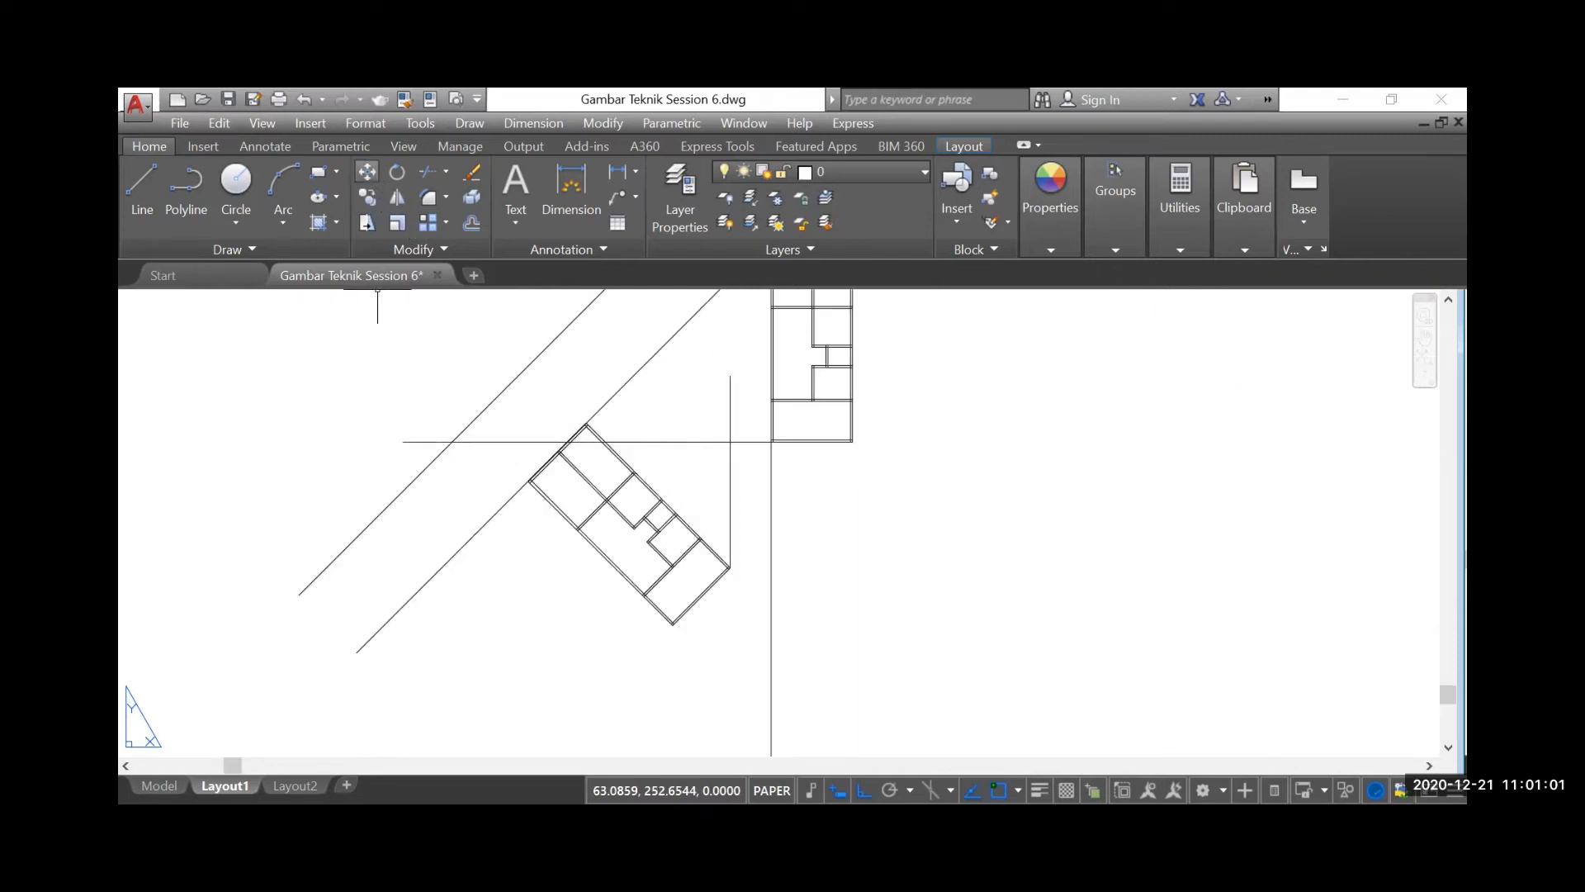
{"action": "left_click", "coordinate": [508, 403]}
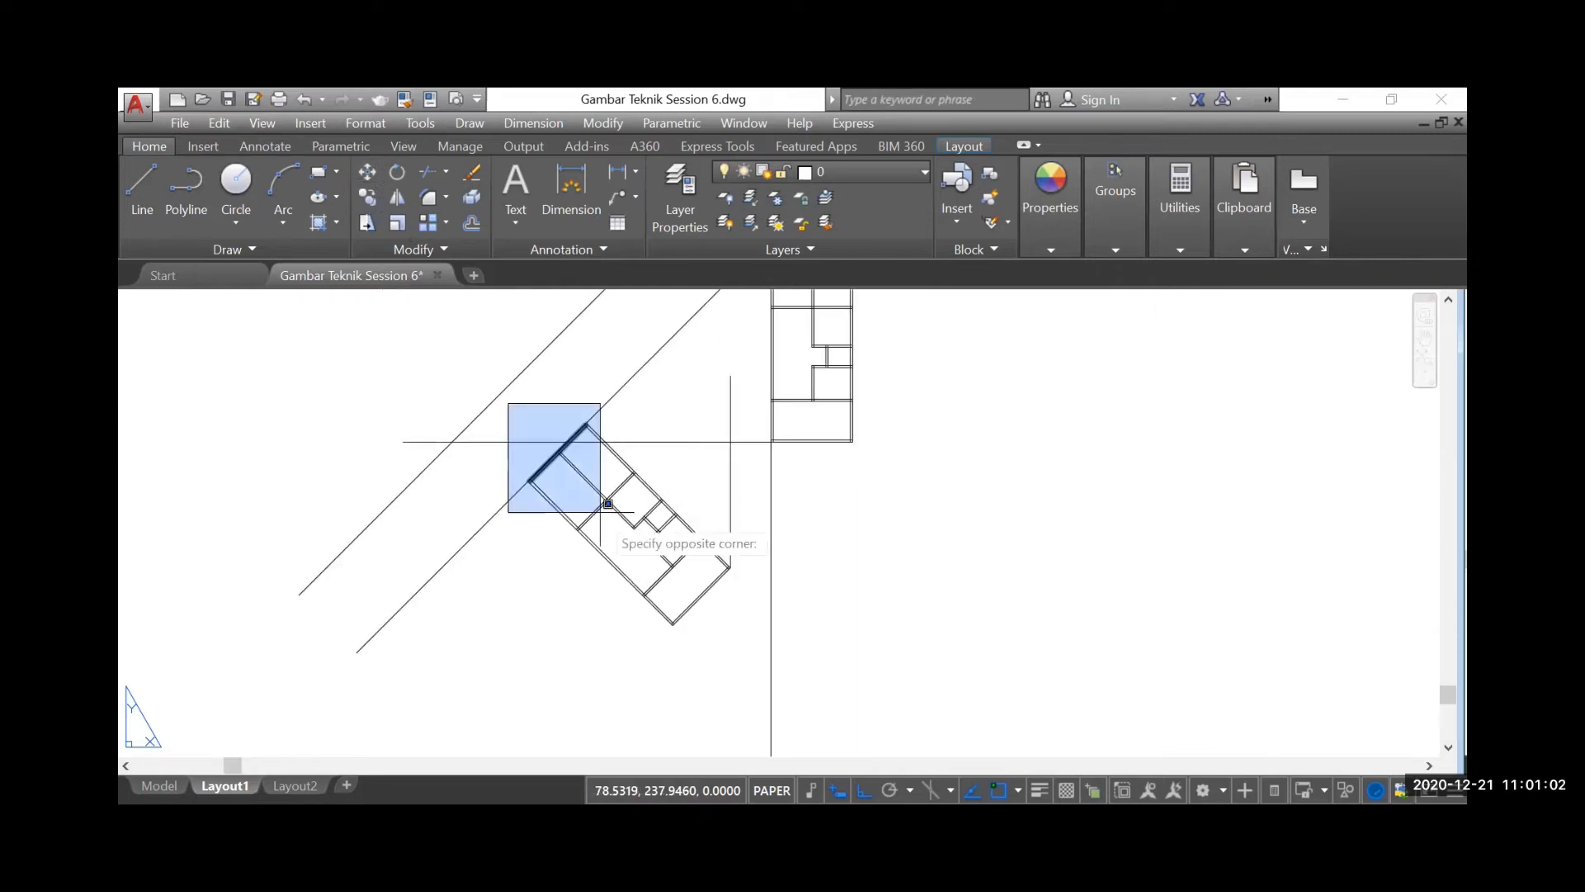
{"action": "left_click", "coordinate": [753, 647]}
{"action": "key", "text": "Return"}
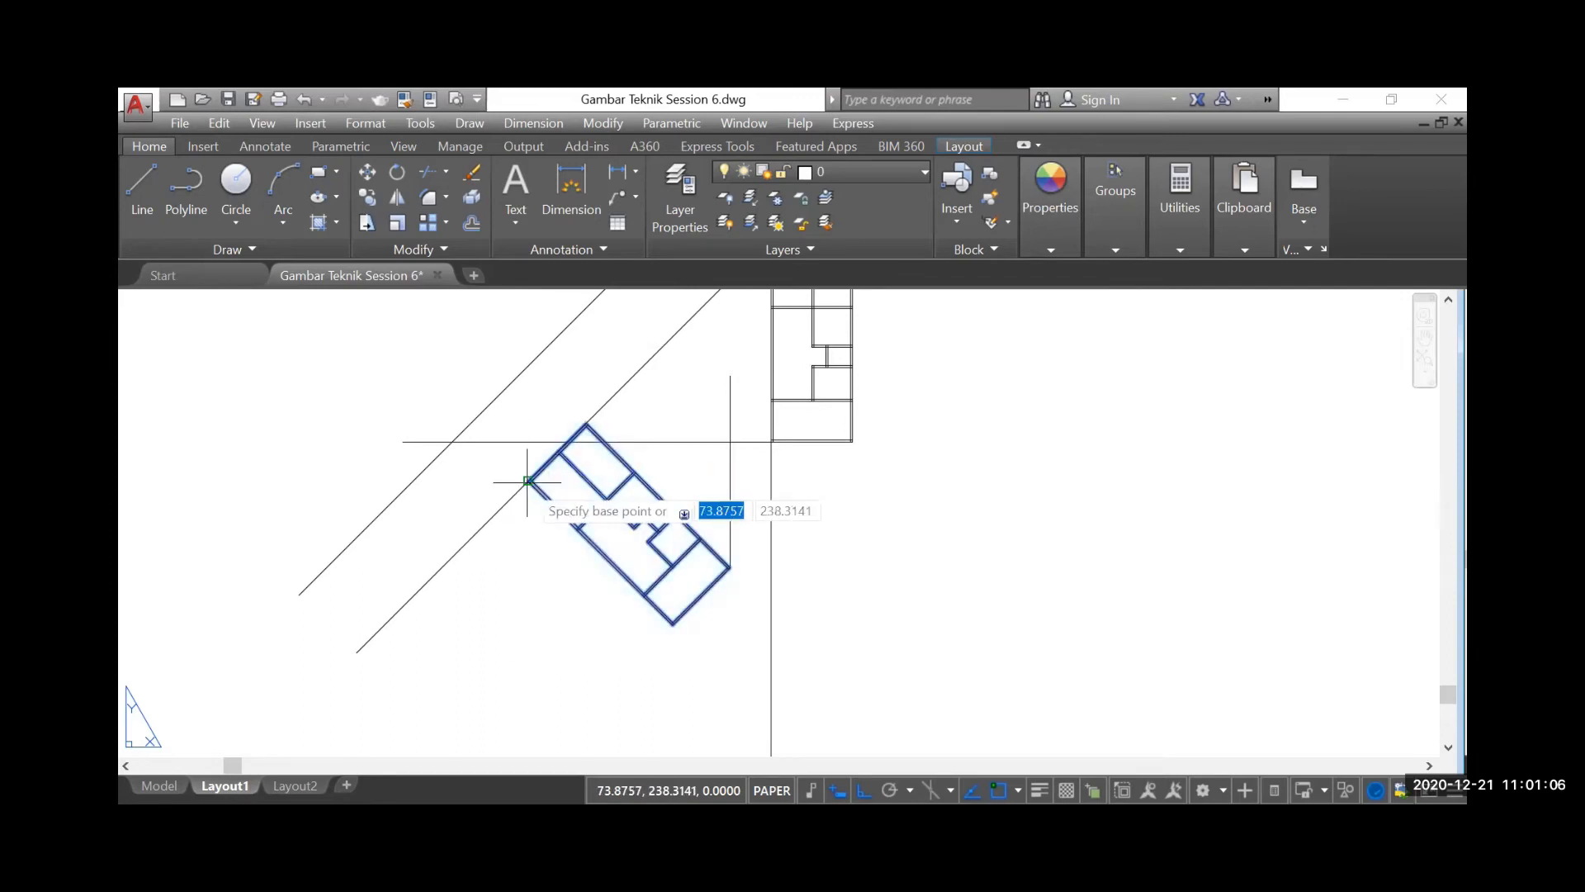
{"action": "left_click", "coordinate": [528, 481]}
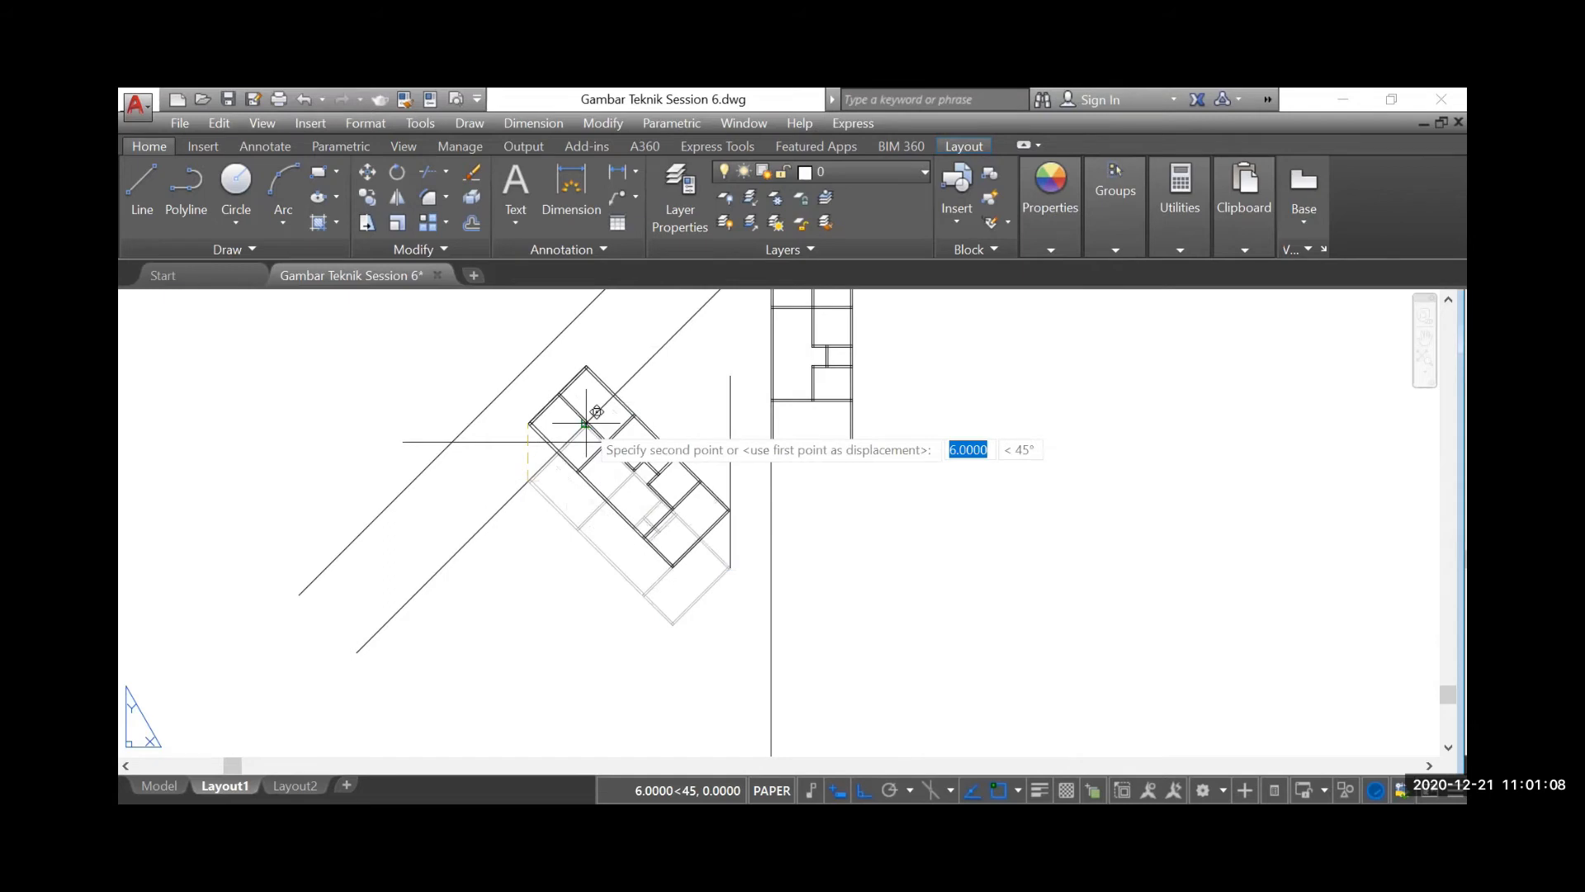
{"action": "scroll", "coordinate": [586, 423], "scroll_direction": "up", "scroll_amount": 3}
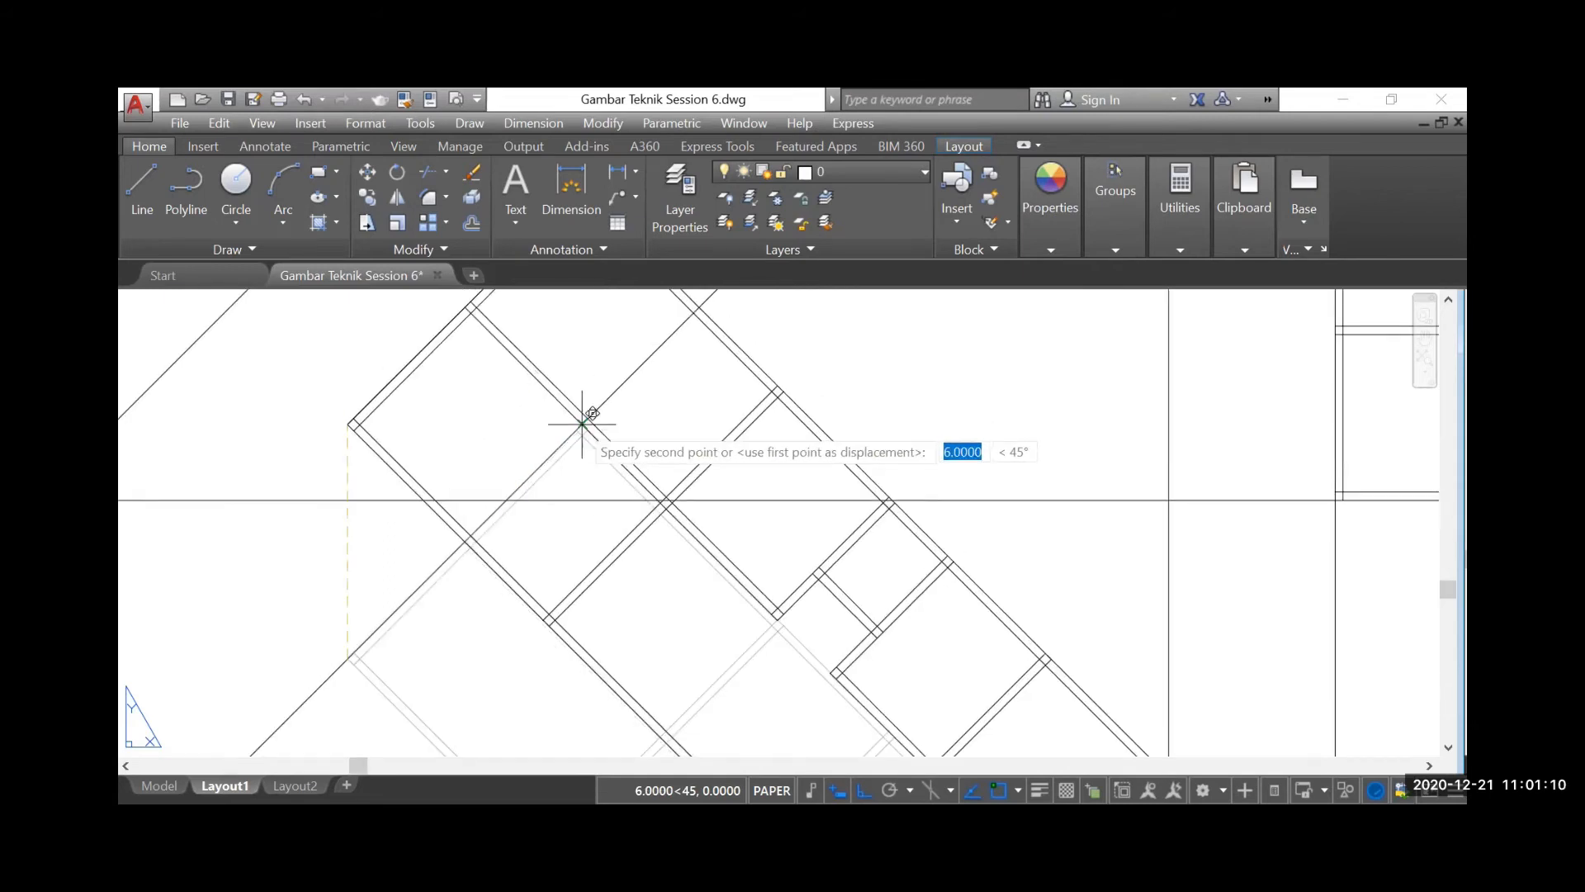
{"action": "left_click", "coordinate": [584, 417]}
{"action": "scroll", "coordinate": [559, 463], "scroll_direction": "down", "scroll_amount": 3}
{"action": "scroll", "coordinate": [559, 474], "scroll_direction": "down", "scroll_amount": 2}
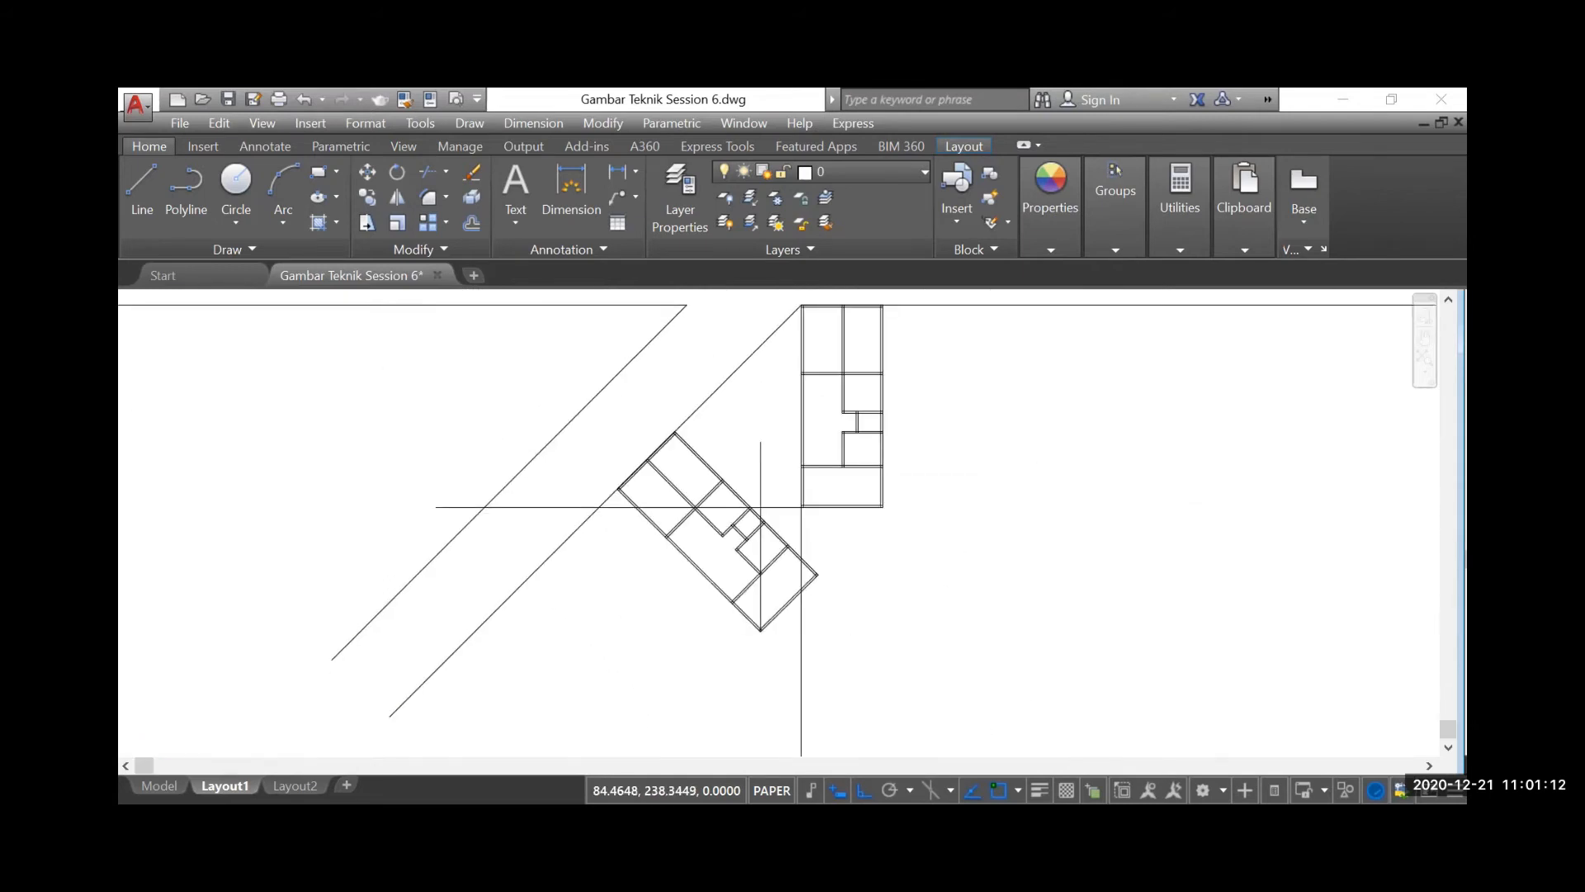
{"action": "middle_click_drag", "start_coordinate": [788, 470], "coordinate": [756, 502]}
{"action": "scroll", "coordinate": [756, 502], "scroll_direction": "up", "scroll_amount": 3}
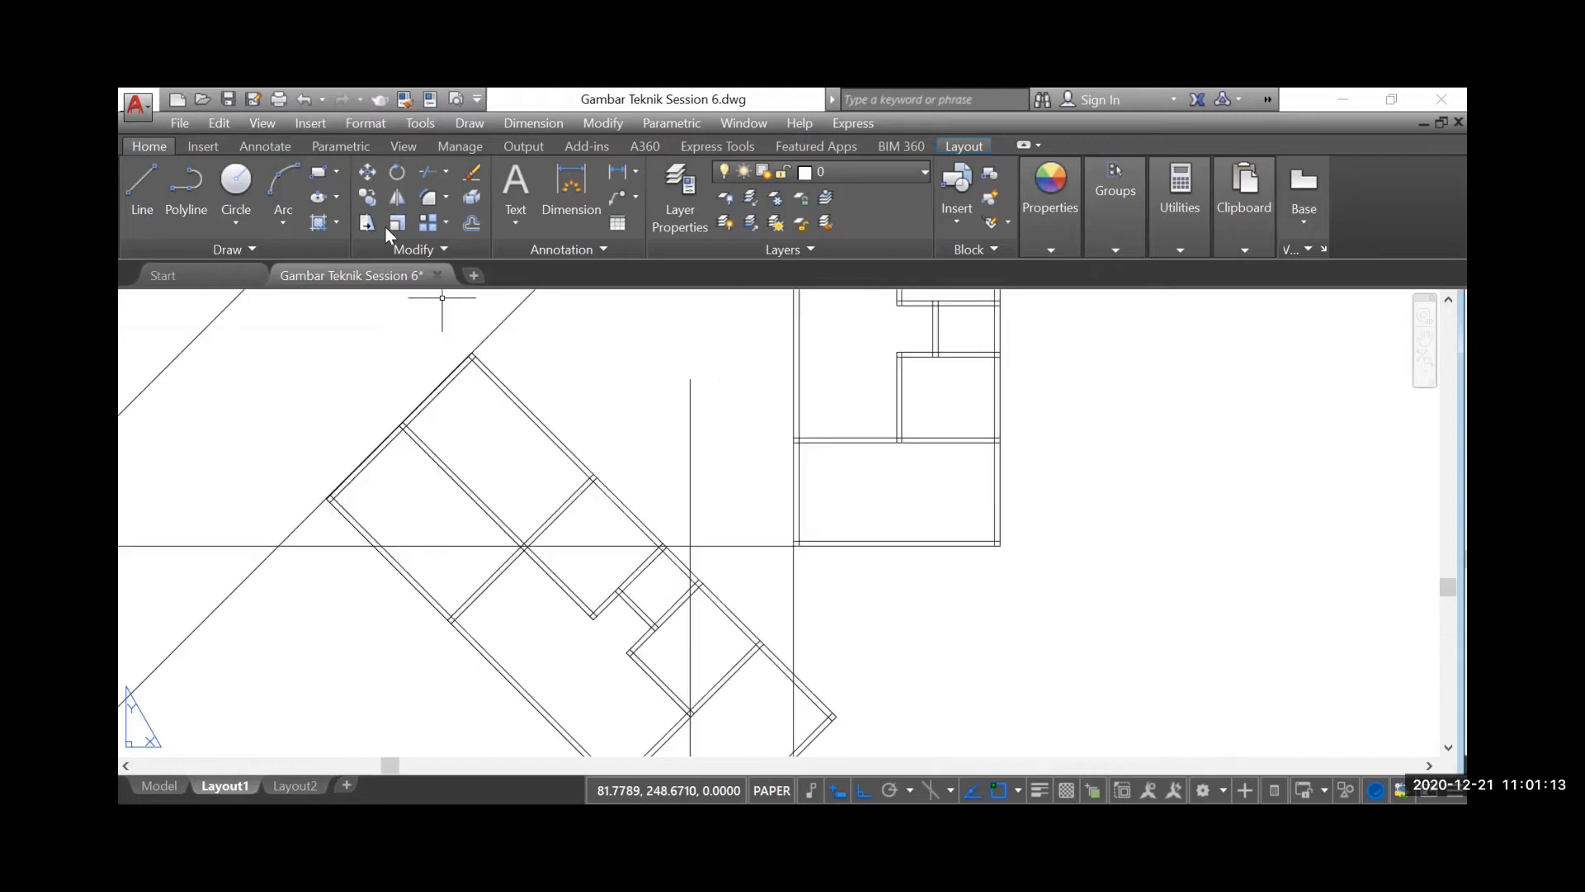
{"action": "left_click", "coordinate": [365, 170]}
{"action": "scroll", "coordinate": [568, 398], "scroll_direction": "down", "scroll_amount": 3}
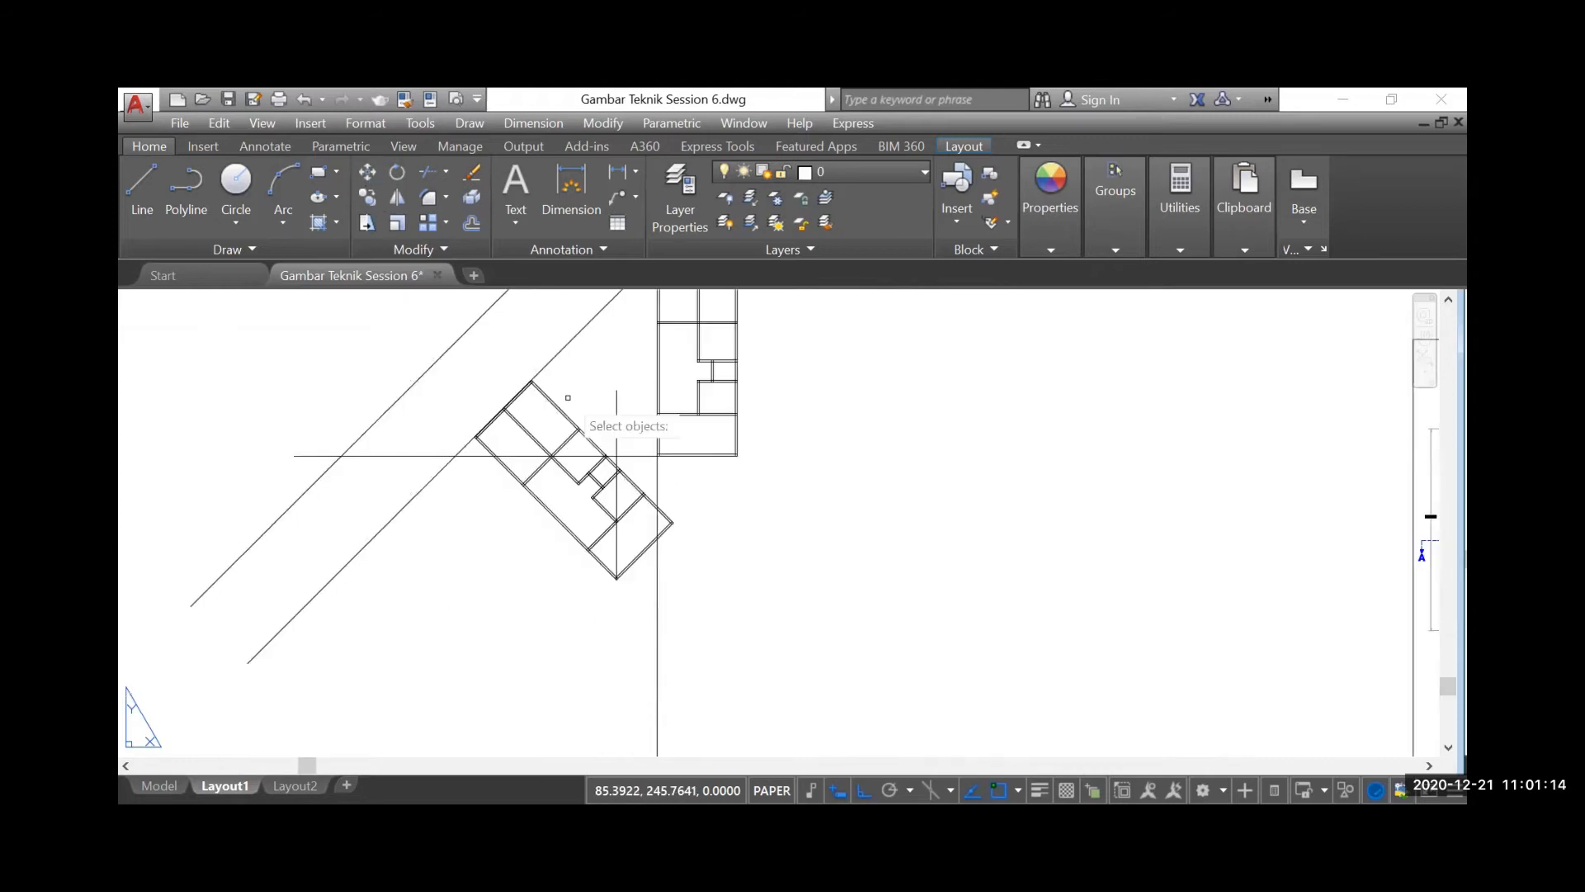
{"action": "left_click", "coordinate": [405, 322]}
{"action": "left_click", "coordinate": [703, 602]}
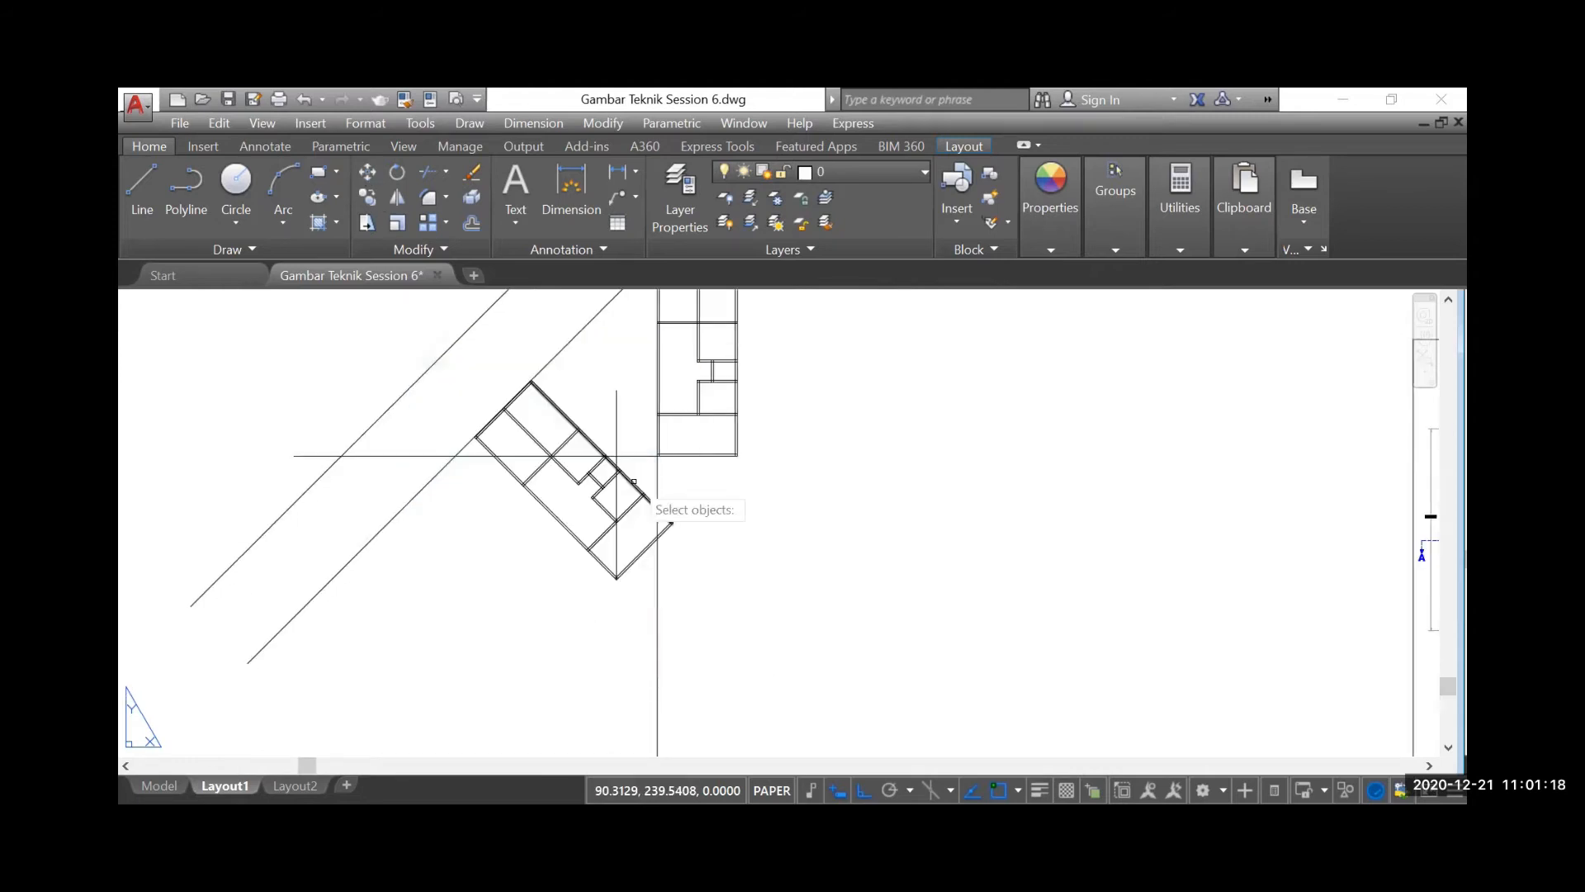
{"action": "scroll", "coordinate": [715, 480], "scroll_direction": "up", "scroll_amount": 3}
{"action": "left_click", "coordinate": [392, 195]}
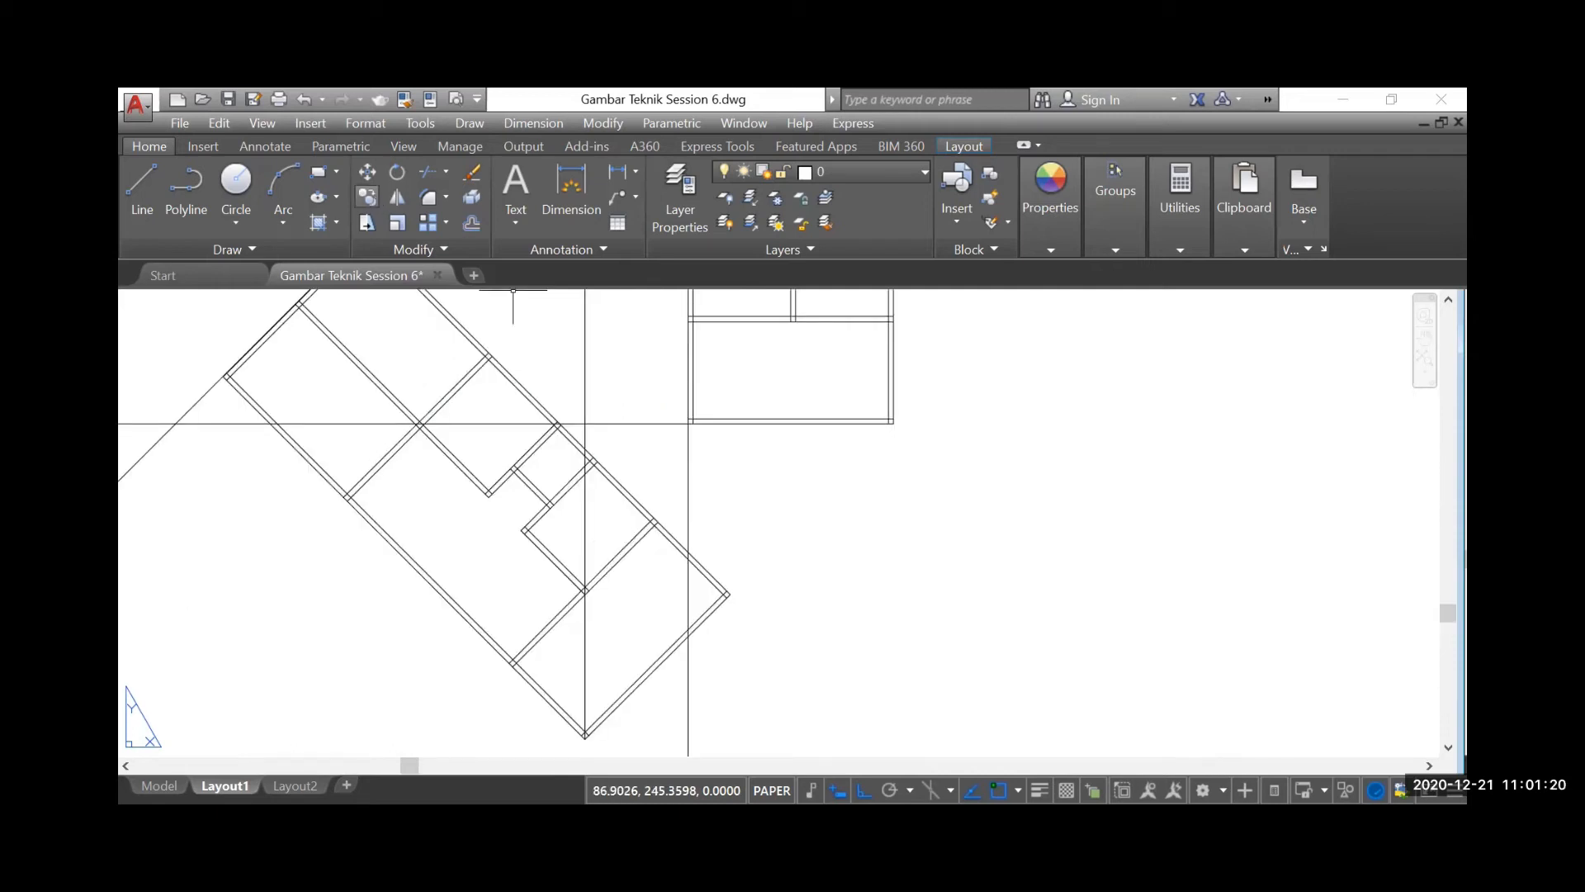
{"action": "left_click", "coordinate": [633, 500]}
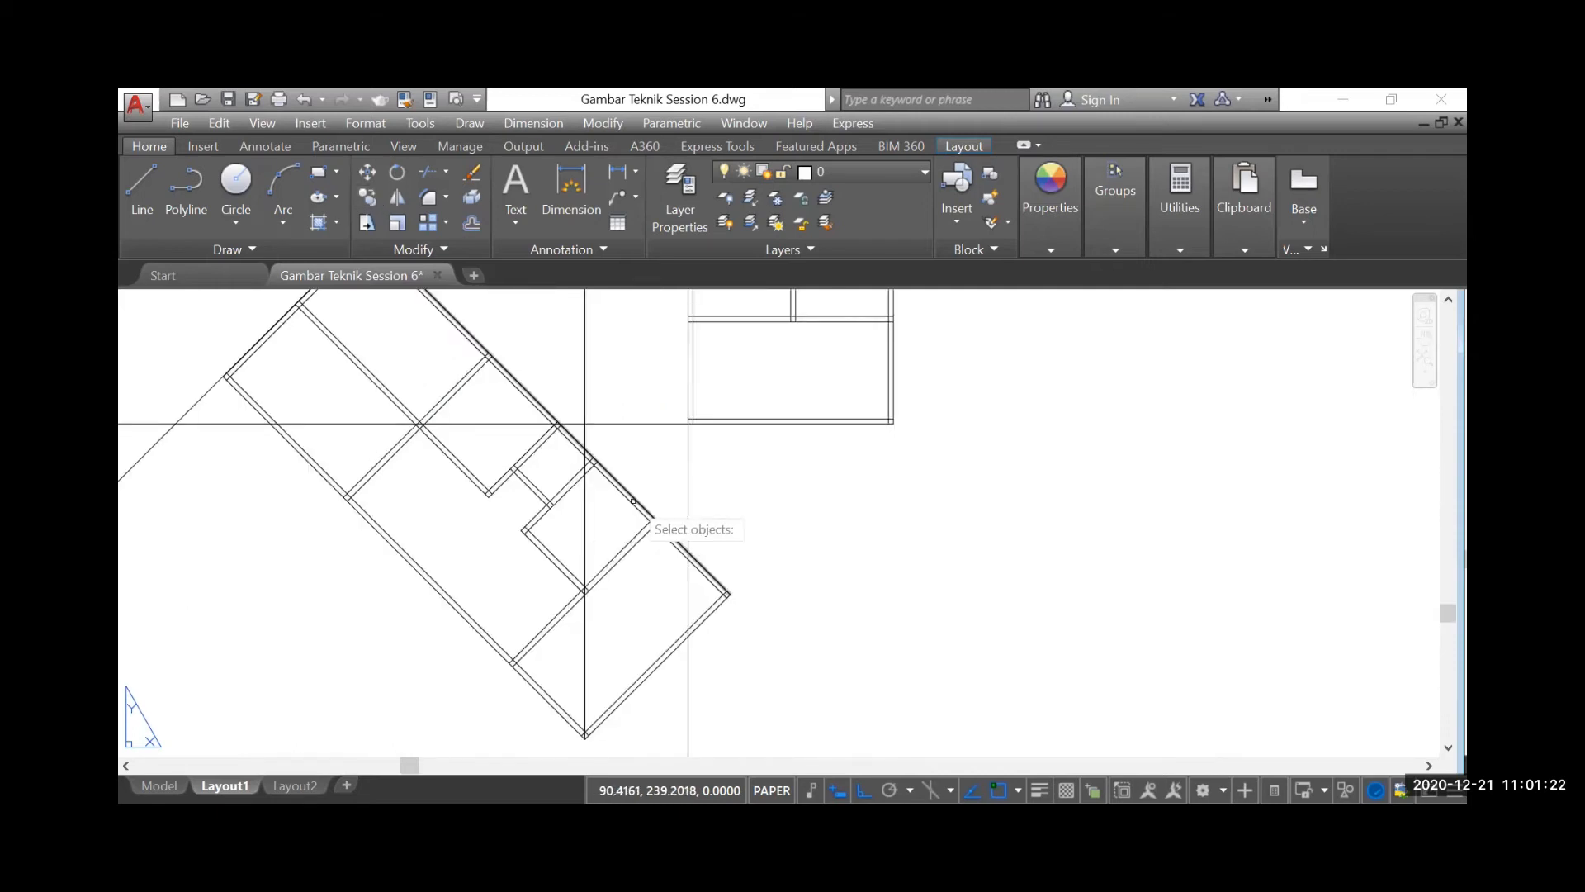
{"action": "key", "text": "Return"}
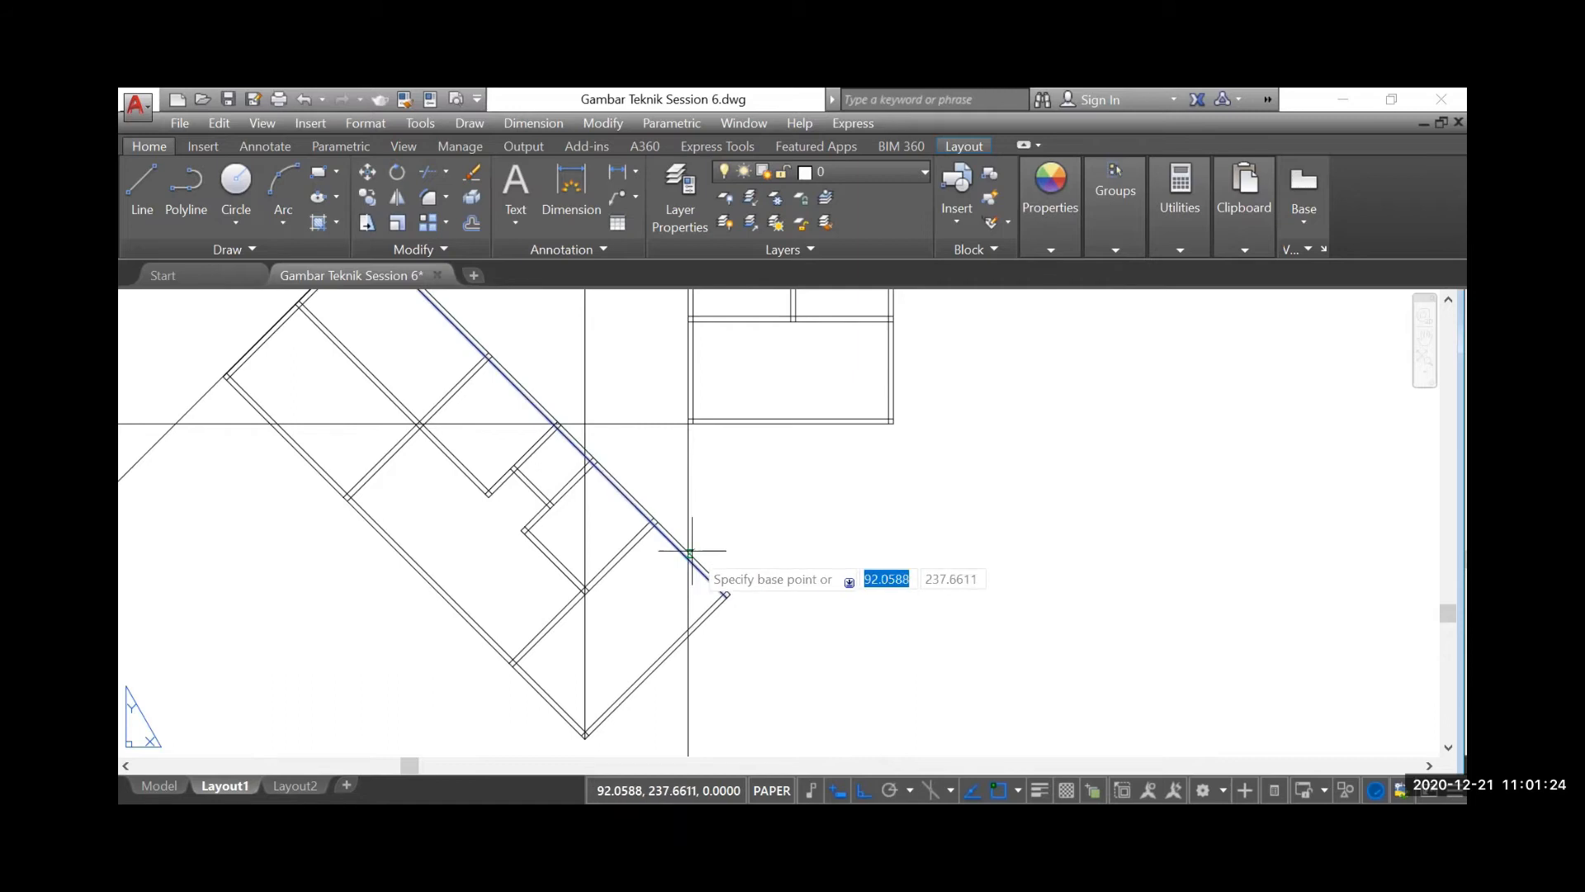
{"action": "key", "text": "Escape"}
{"action": "left_click", "coordinate": [367, 197]}
{"action": "left_click", "coordinate": [681, 546]}
{"action": "key", "text": "Return"}
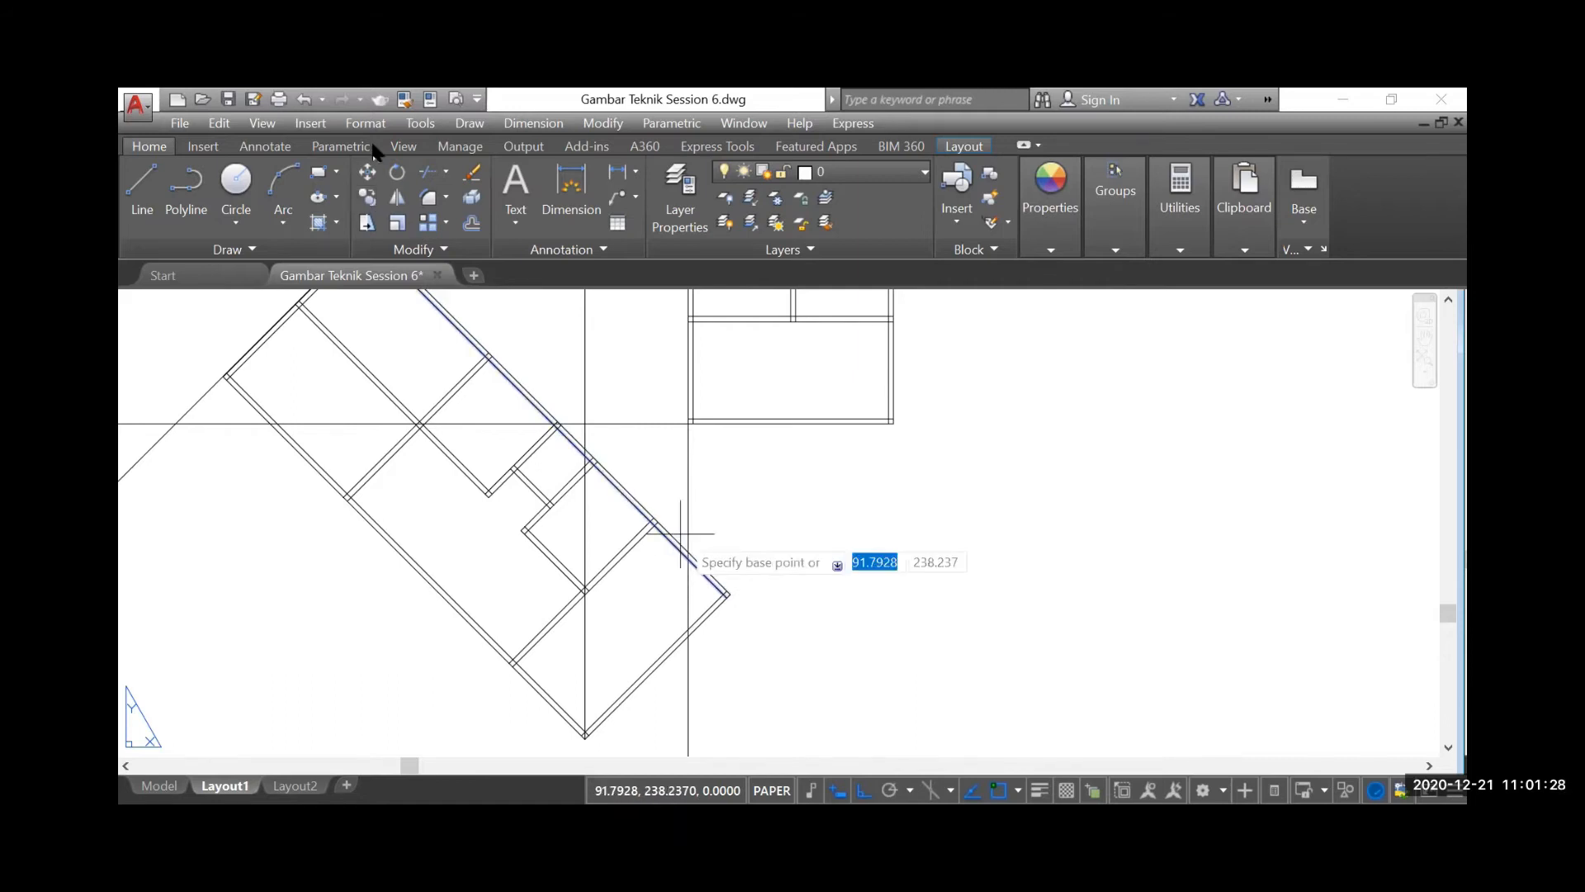
{"action": "key", "text": "Escape"}
Copy the rotated plan's upper-right outer wall line from its crossing with the vertical guide to the unrotated plan's lower-left corner
{"action": "left_click", "coordinate": [367, 197]}
{"action": "scroll", "coordinate": [672, 513], "scroll_direction": "up", "scroll_amount": 4}
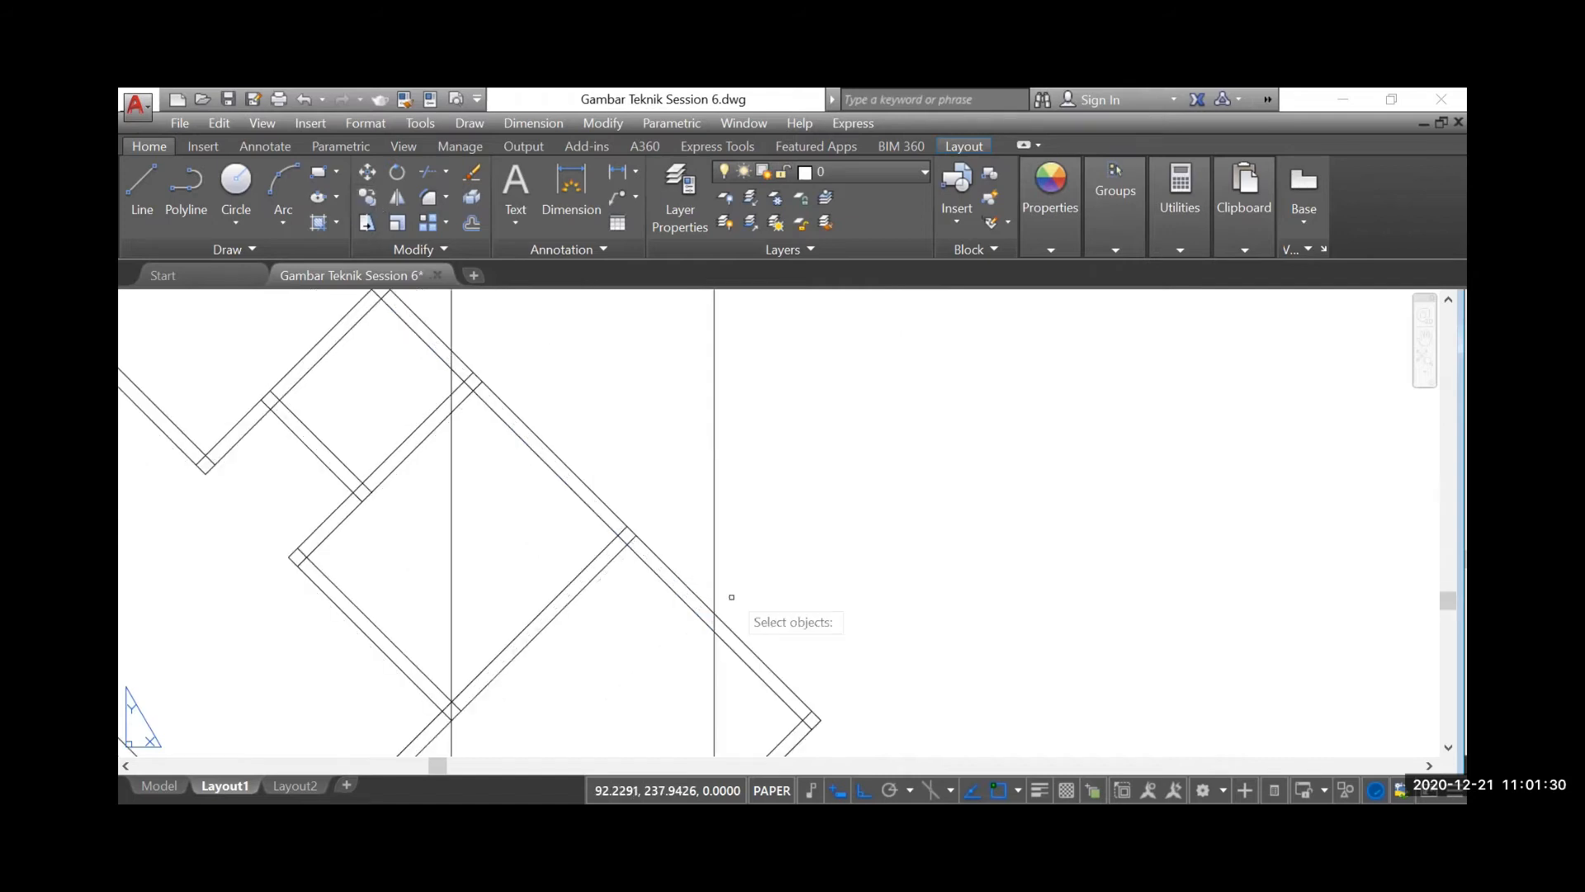
{"action": "left_click", "coordinate": [713, 613]}
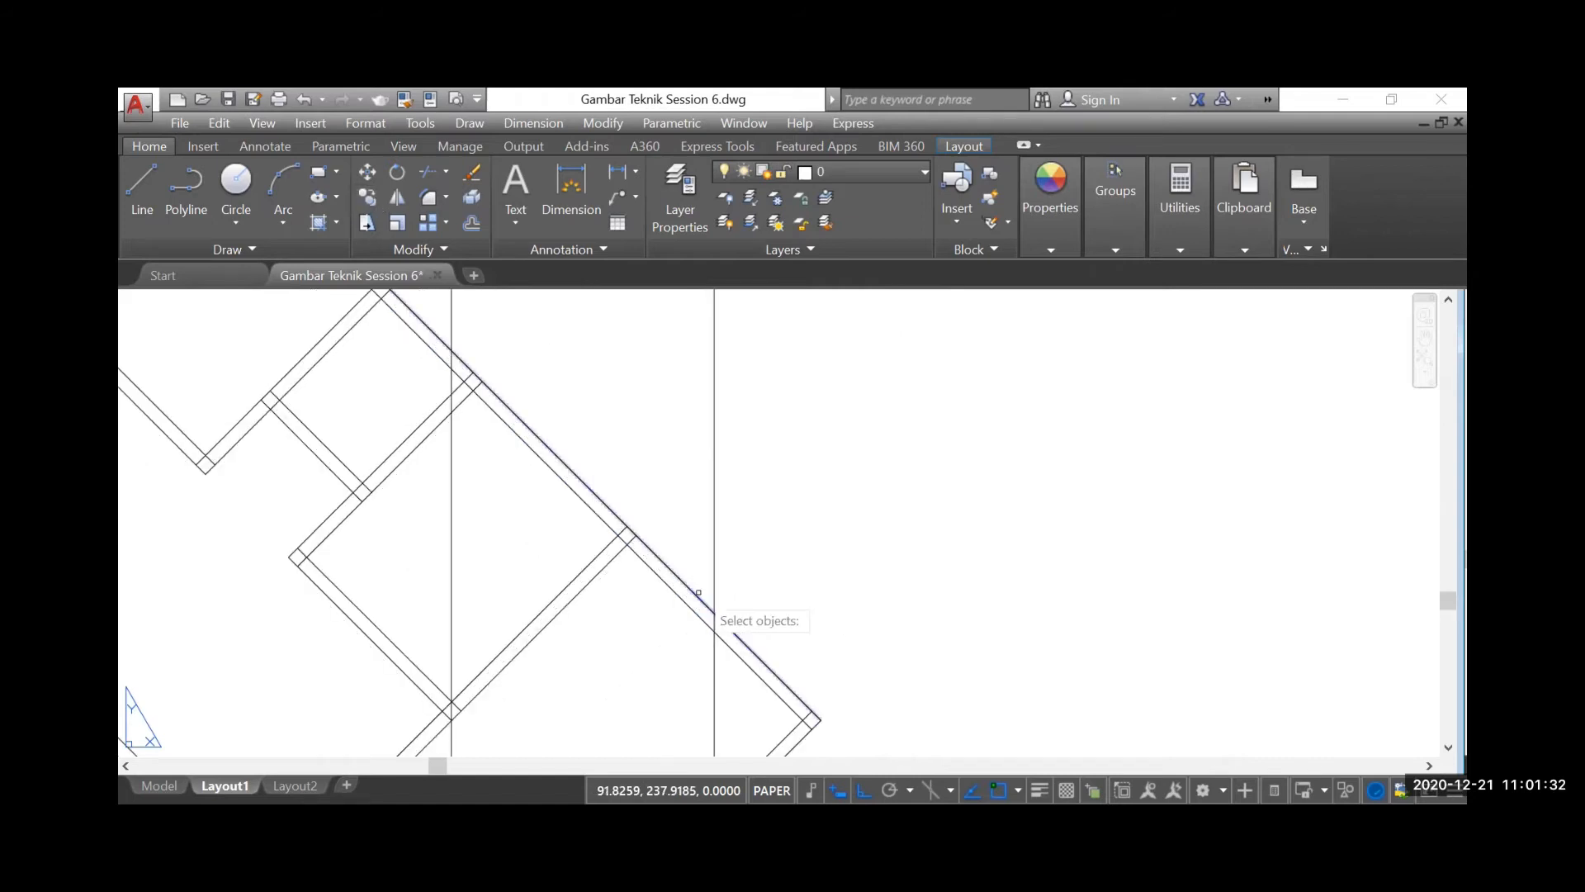
{"action": "key", "text": "Return"}
{"action": "scroll", "coordinate": [710, 578], "scroll_direction": "down", "scroll_amount": 3}
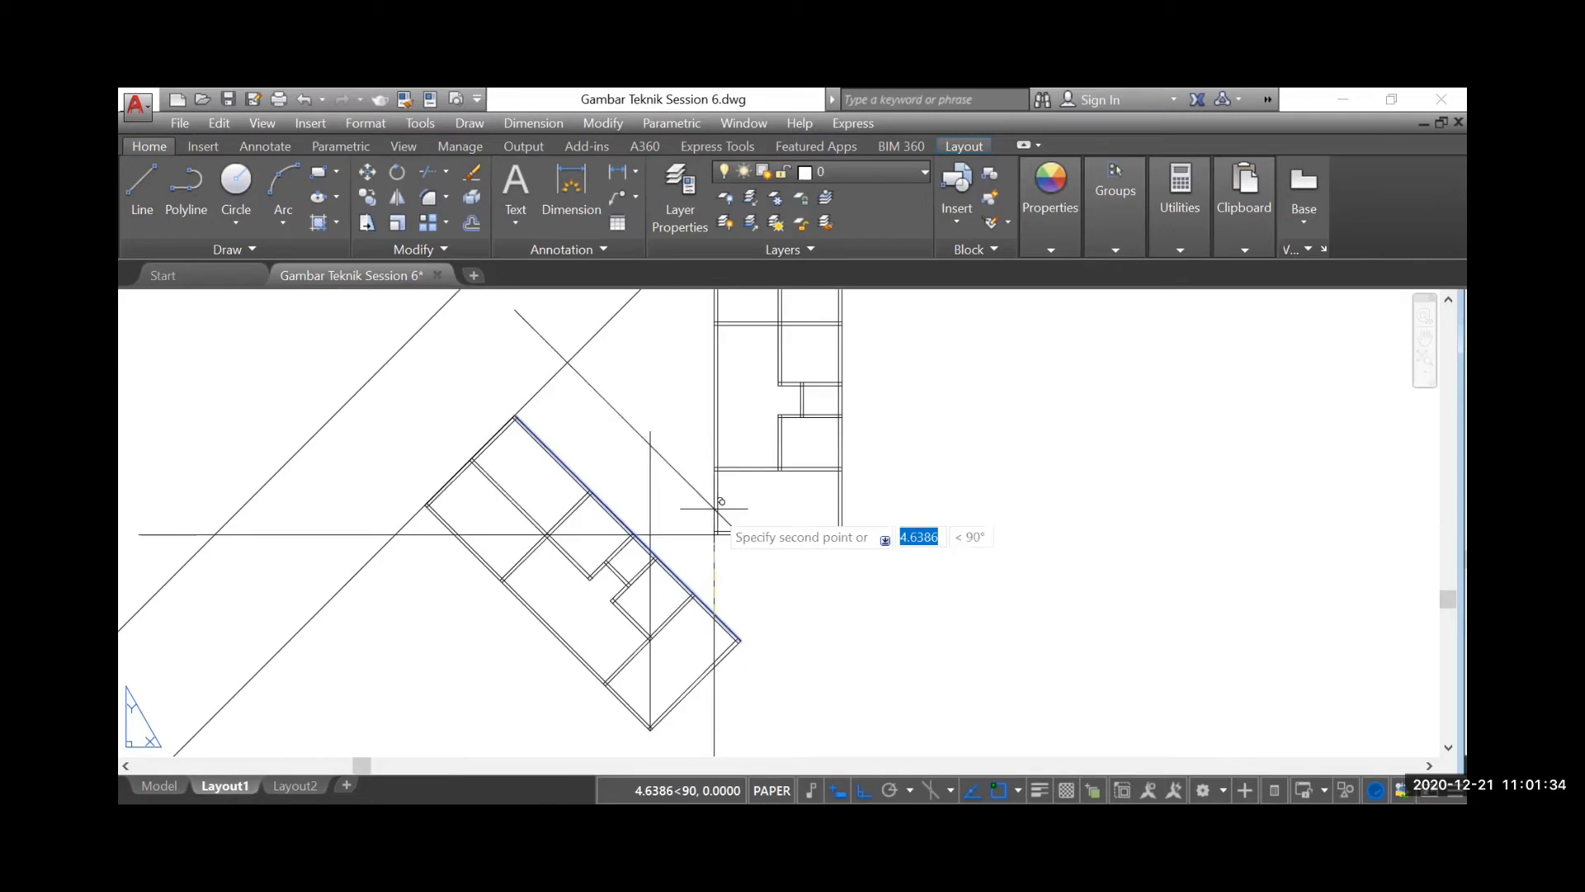
{"action": "left_click", "coordinate": [704, 499]}
{"action": "scroll", "coordinate": [709, 475], "scroll_direction": "up", "scroll_amount": 3}
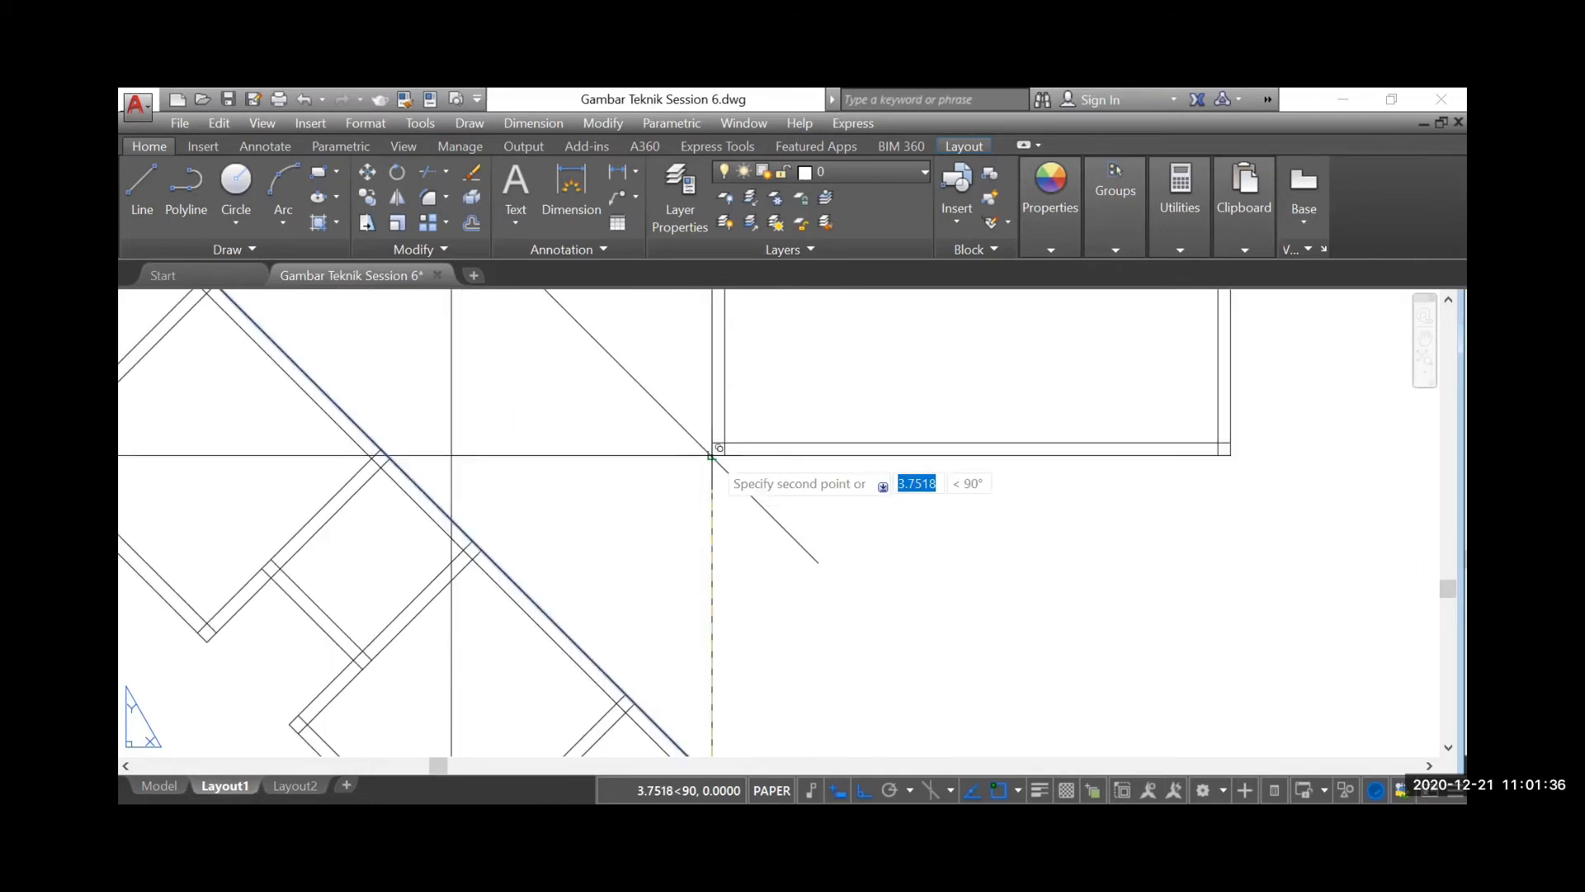
{"action": "left_click", "coordinate": [712, 455]}
{"action": "scroll", "coordinate": [821, 643], "scroll_direction": "down", "scroll_amount": 3}
{"action": "key", "text": "Escape"}
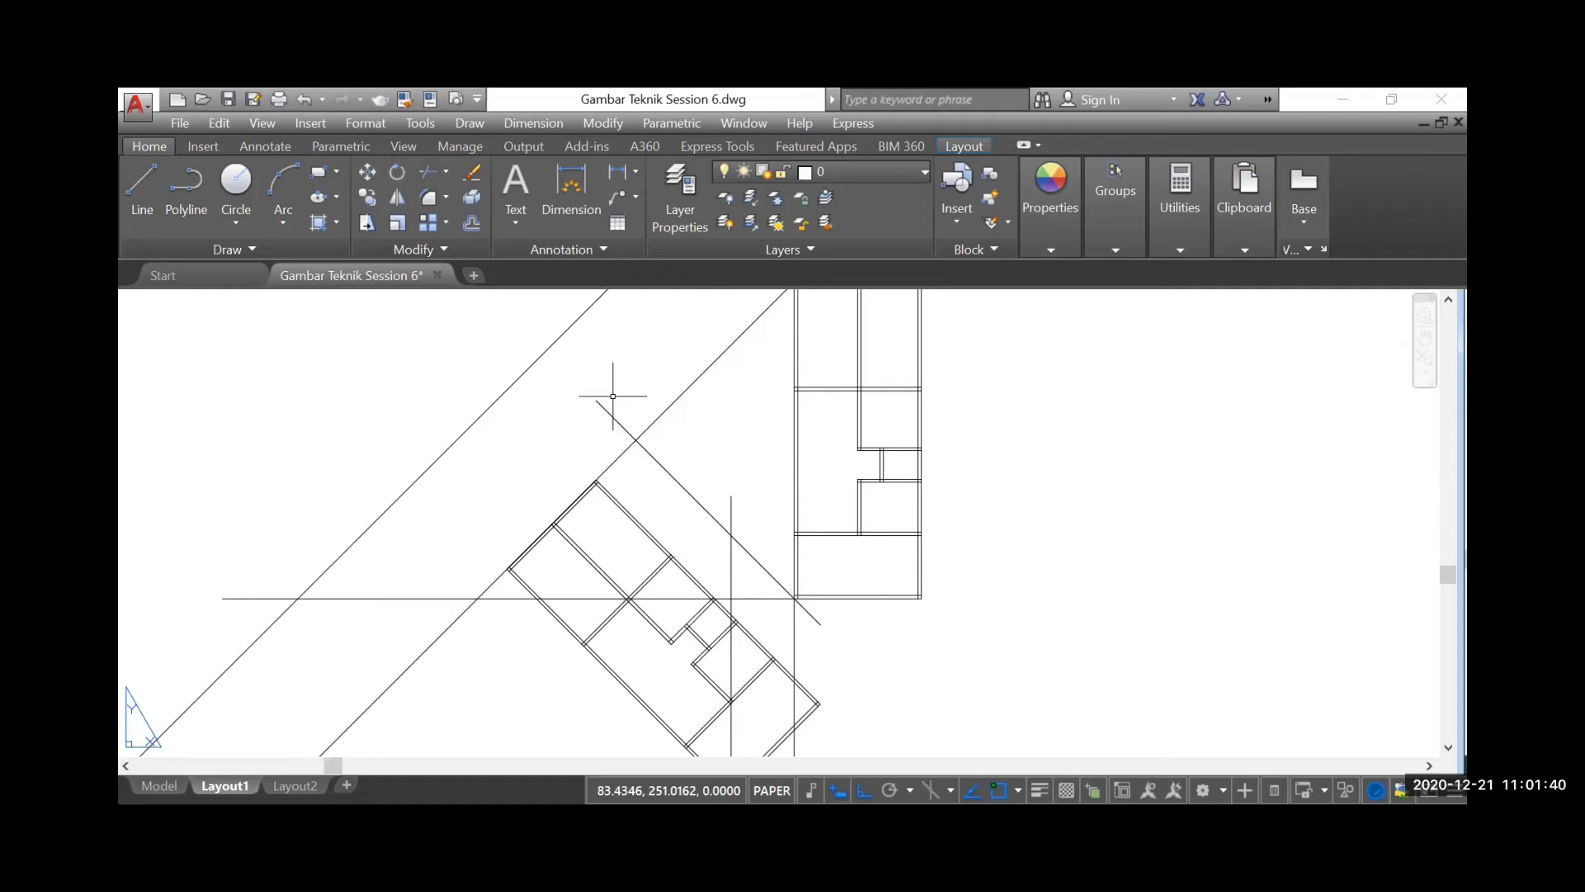
Delete the horizontal guide line and the two vertical guide lines around the rotated plan
{"action": "middle_click_drag", "start_coordinate": [742, 613], "coordinate": [707, 533]}
{"action": "scroll", "coordinate": [716, 532], "scroll_direction": "up", "scroll_amount": 5}
{"action": "left_click", "coordinate": [704, 514]}
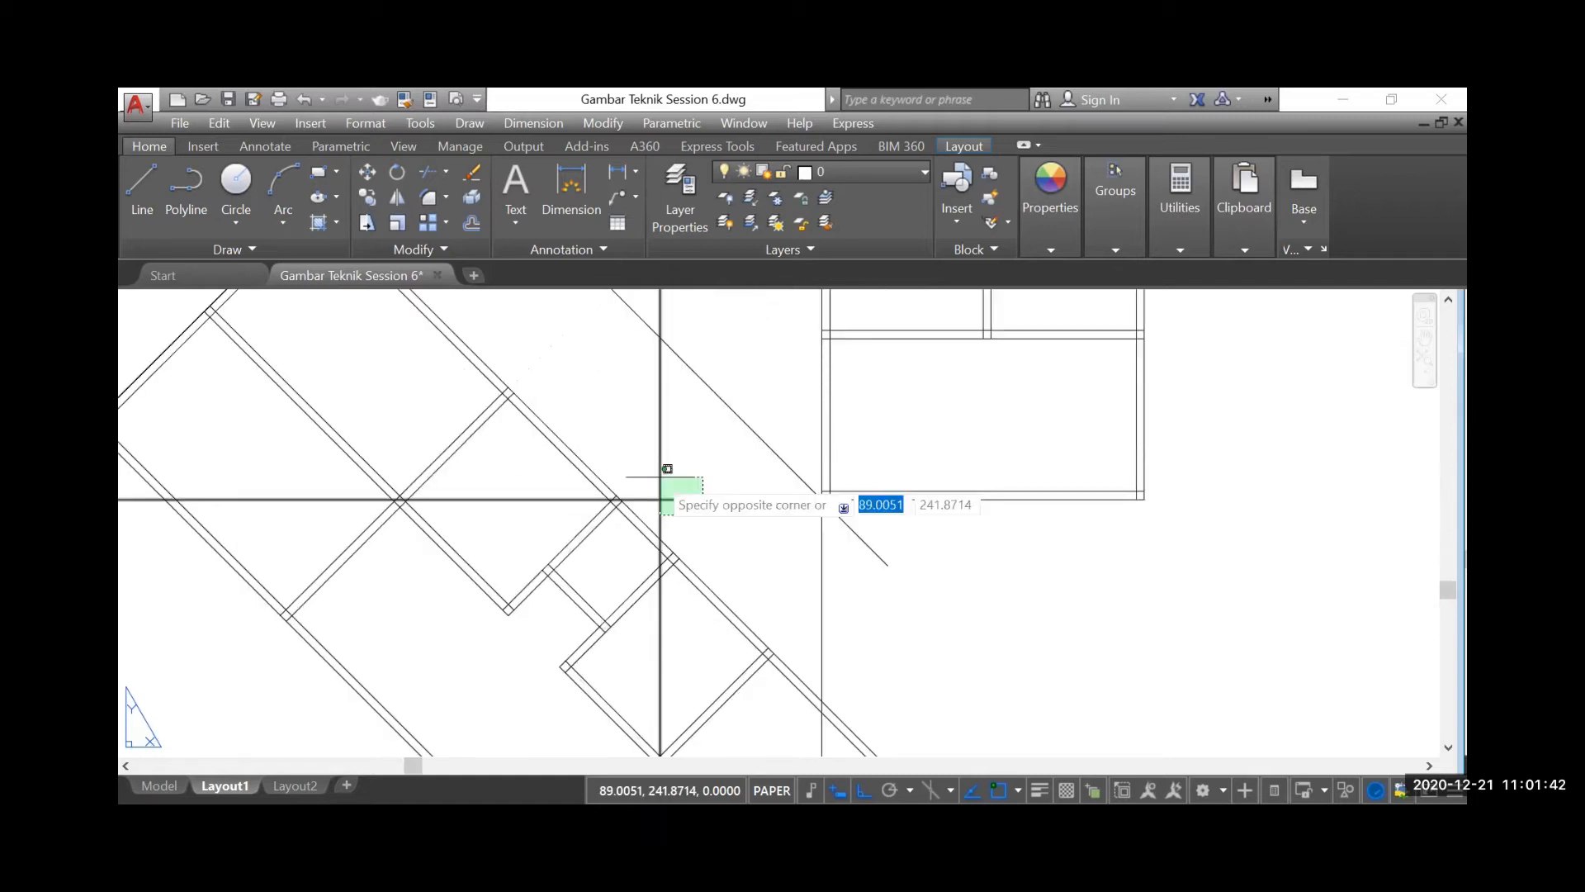
{"action": "left_click", "coordinate": [659, 474]}
{"action": "left_click", "coordinate": [821, 590]}
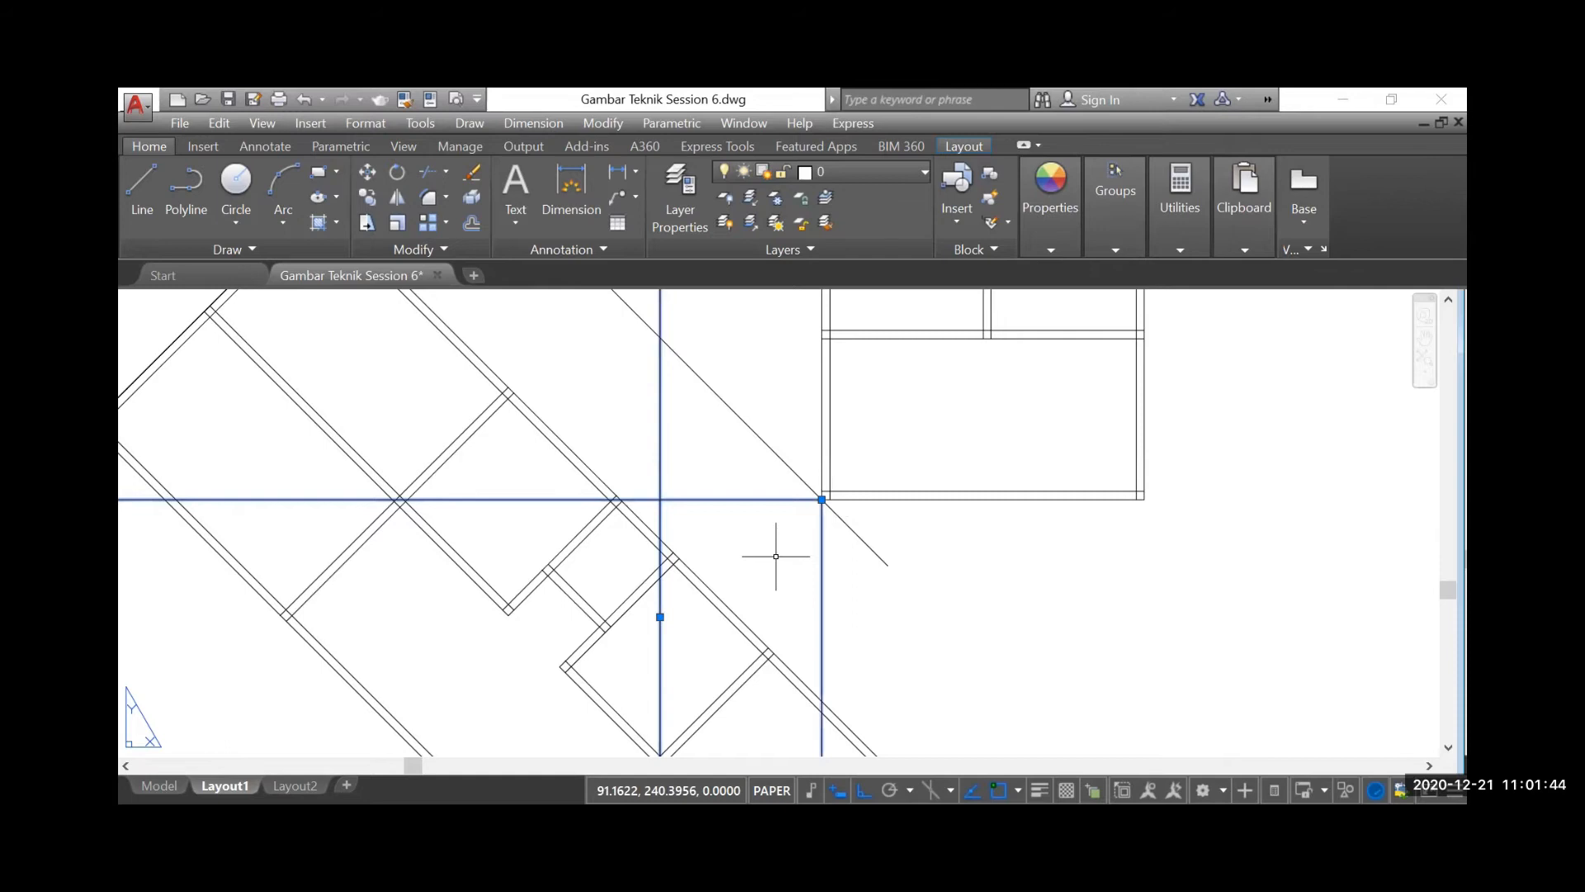
{"action": "scroll", "coordinate": [820, 607], "scroll_direction": "down", "scroll_amount": 5}
{"action": "key", "text": "Delete"}
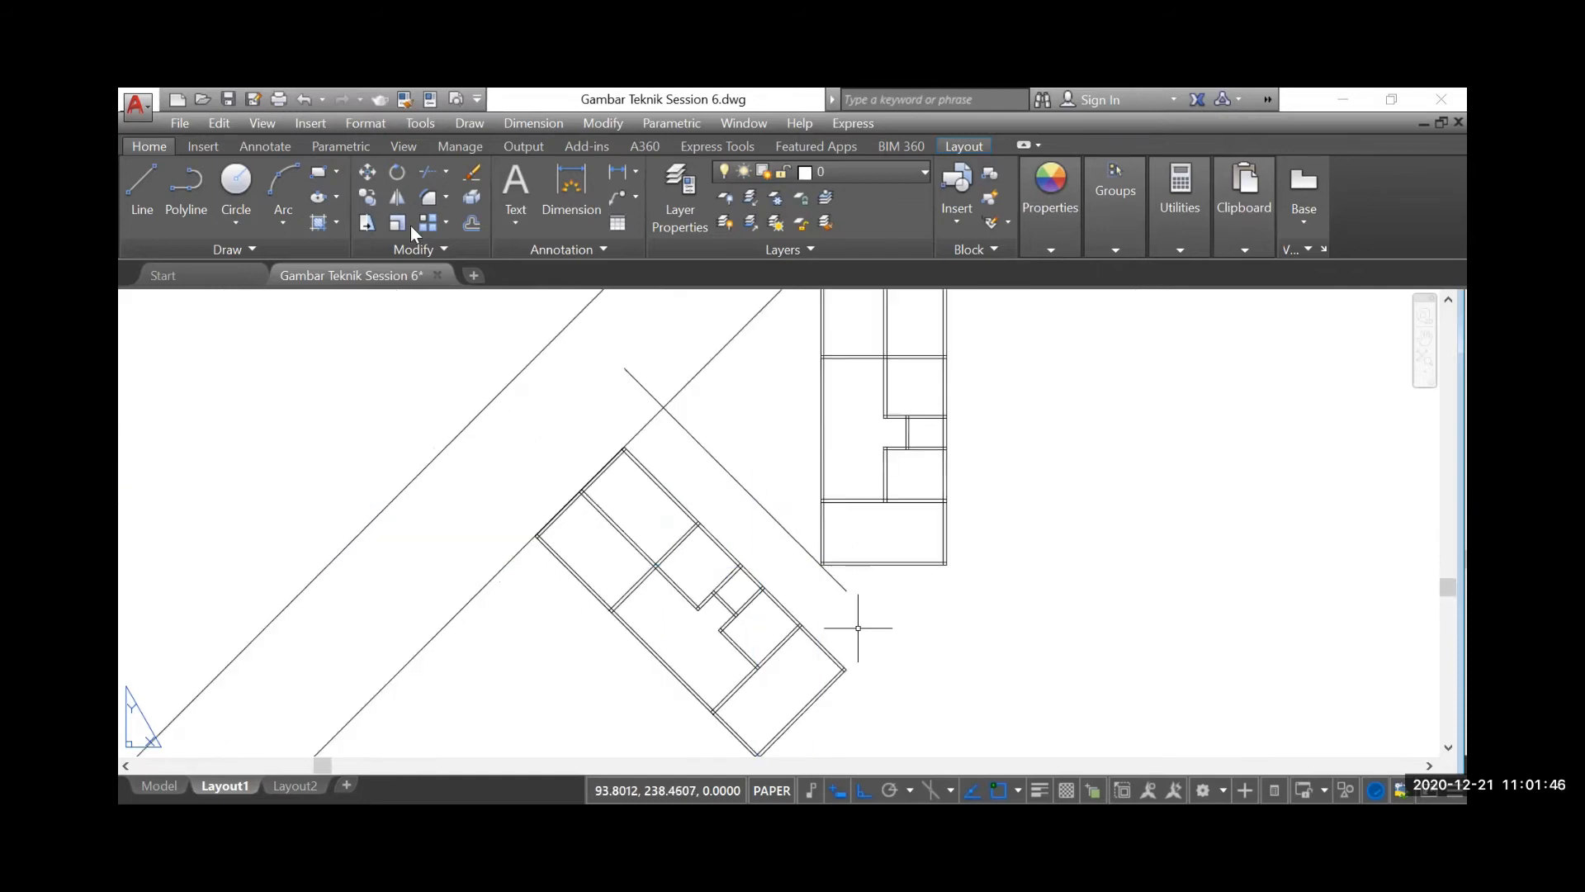
Move the whole rotated floor plan from its topmost corner to the intersection of the copied wall line and the diagonal line
{"action": "left_click", "coordinate": [368, 172]}
{"action": "left_click", "coordinate": [421, 393]}
{"action": "left_click", "coordinate": [566, 554]}
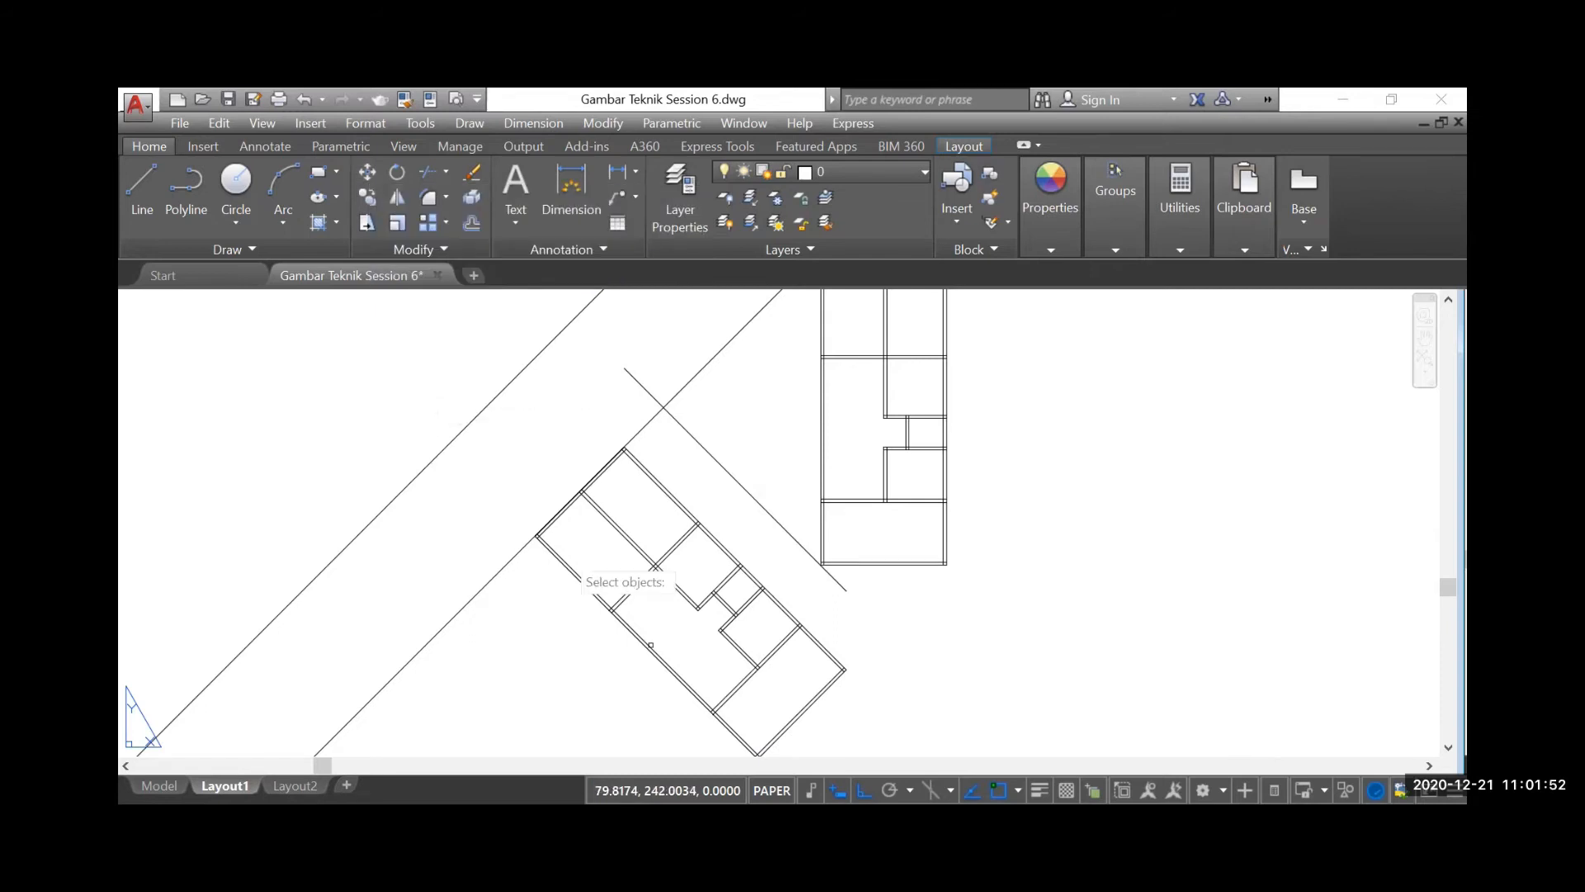
{"action": "scroll", "coordinate": [823, 491], "scroll_direction": "down", "scroll_amount": 4}
{"action": "scroll", "coordinate": [795, 612], "scroll_direction": "up", "scroll_amount": 4}
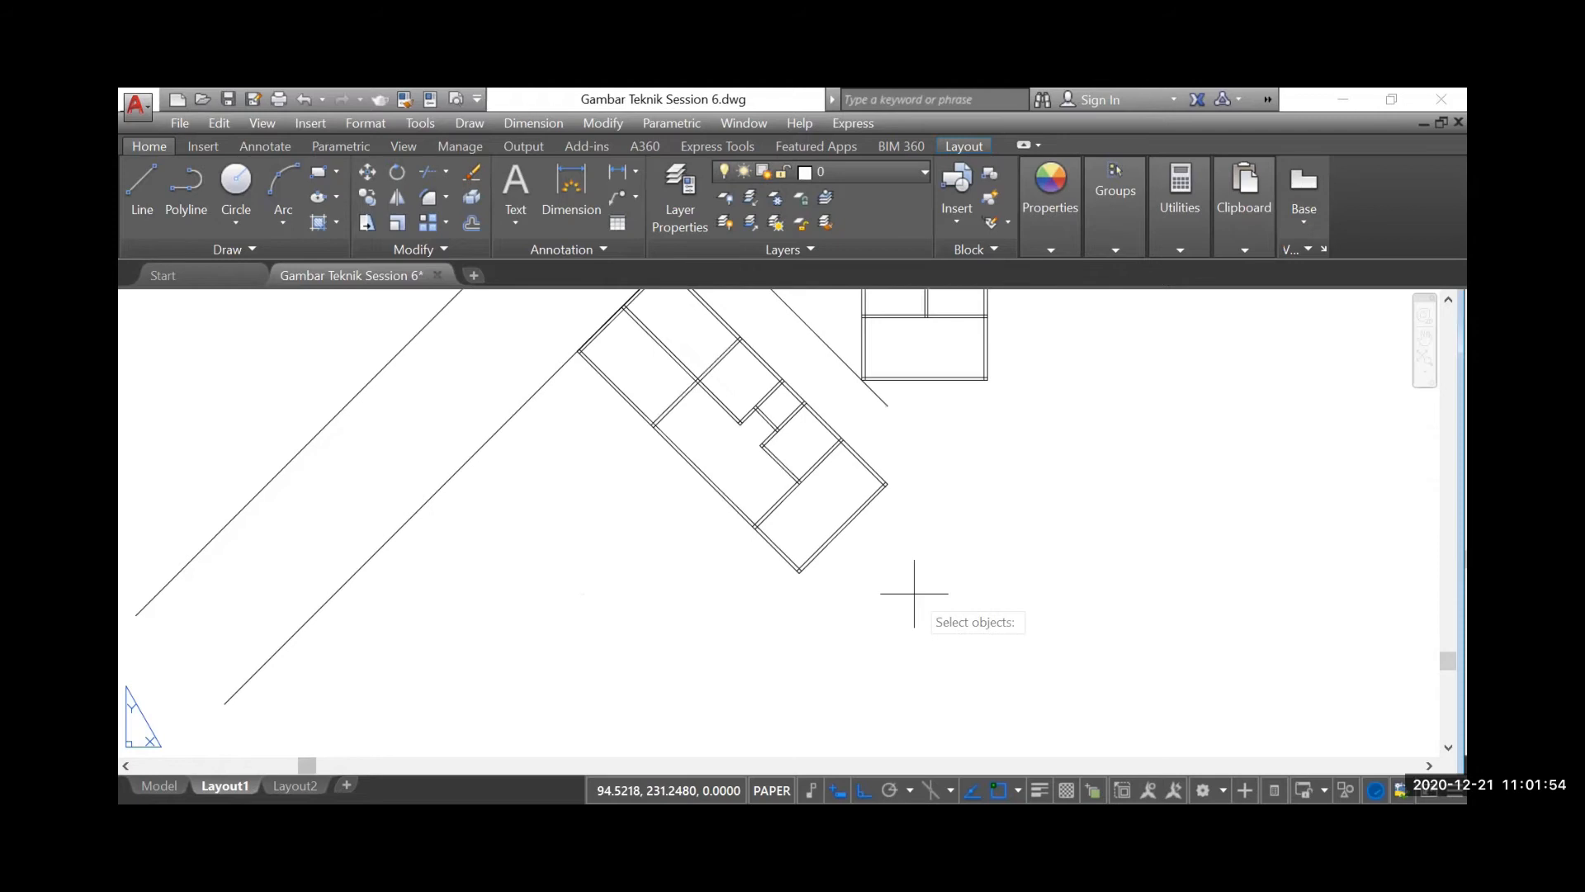
{"action": "left_click", "coordinate": [913, 593]}
{"action": "left_click", "coordinate": [683, 376]}
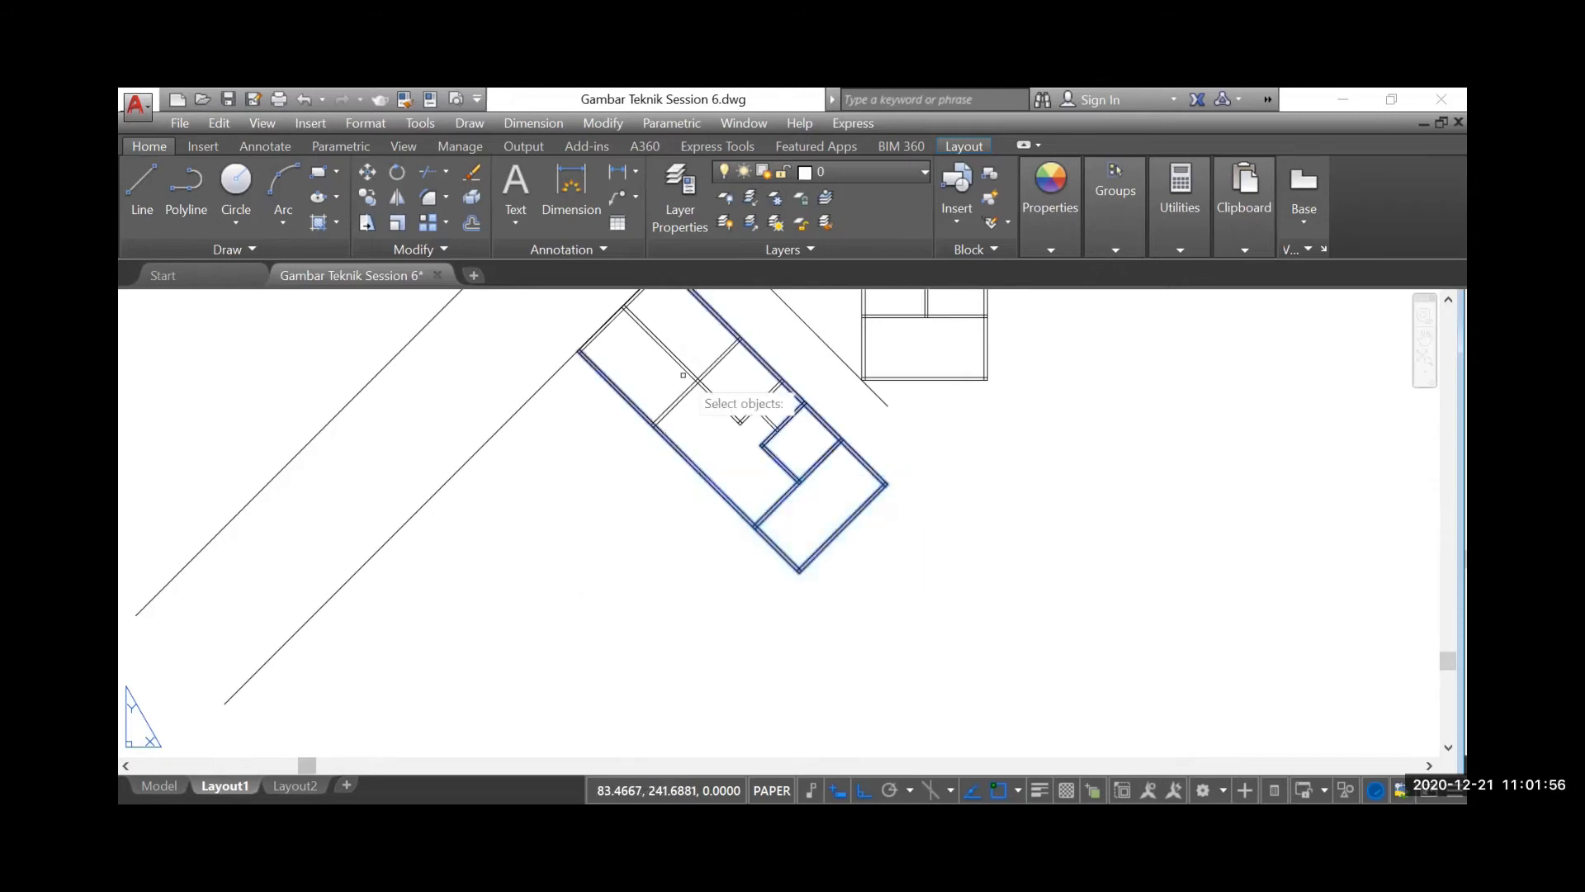
{"action": "scroll", "coordinate": [682, 375], "scroll_direction": "up", "scroll_amount": 2}
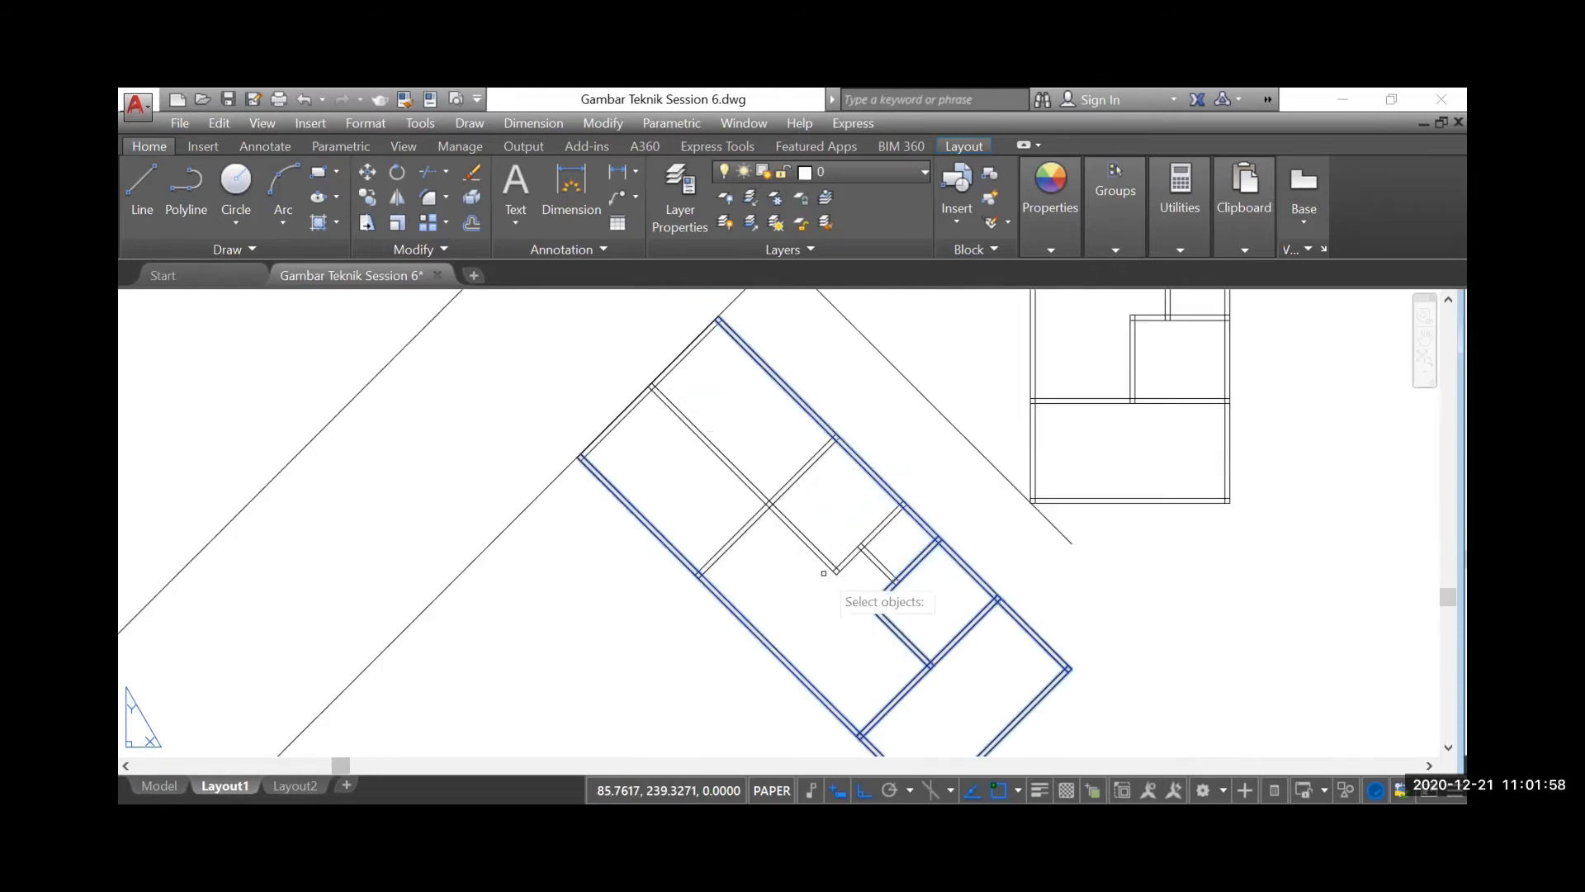
{"action": "scroll", "coordinate": [823, 573], "scroll_direction": "up", "scroll_amount": 2}
{"action": "left_click", "coordinate": [925, 558]}
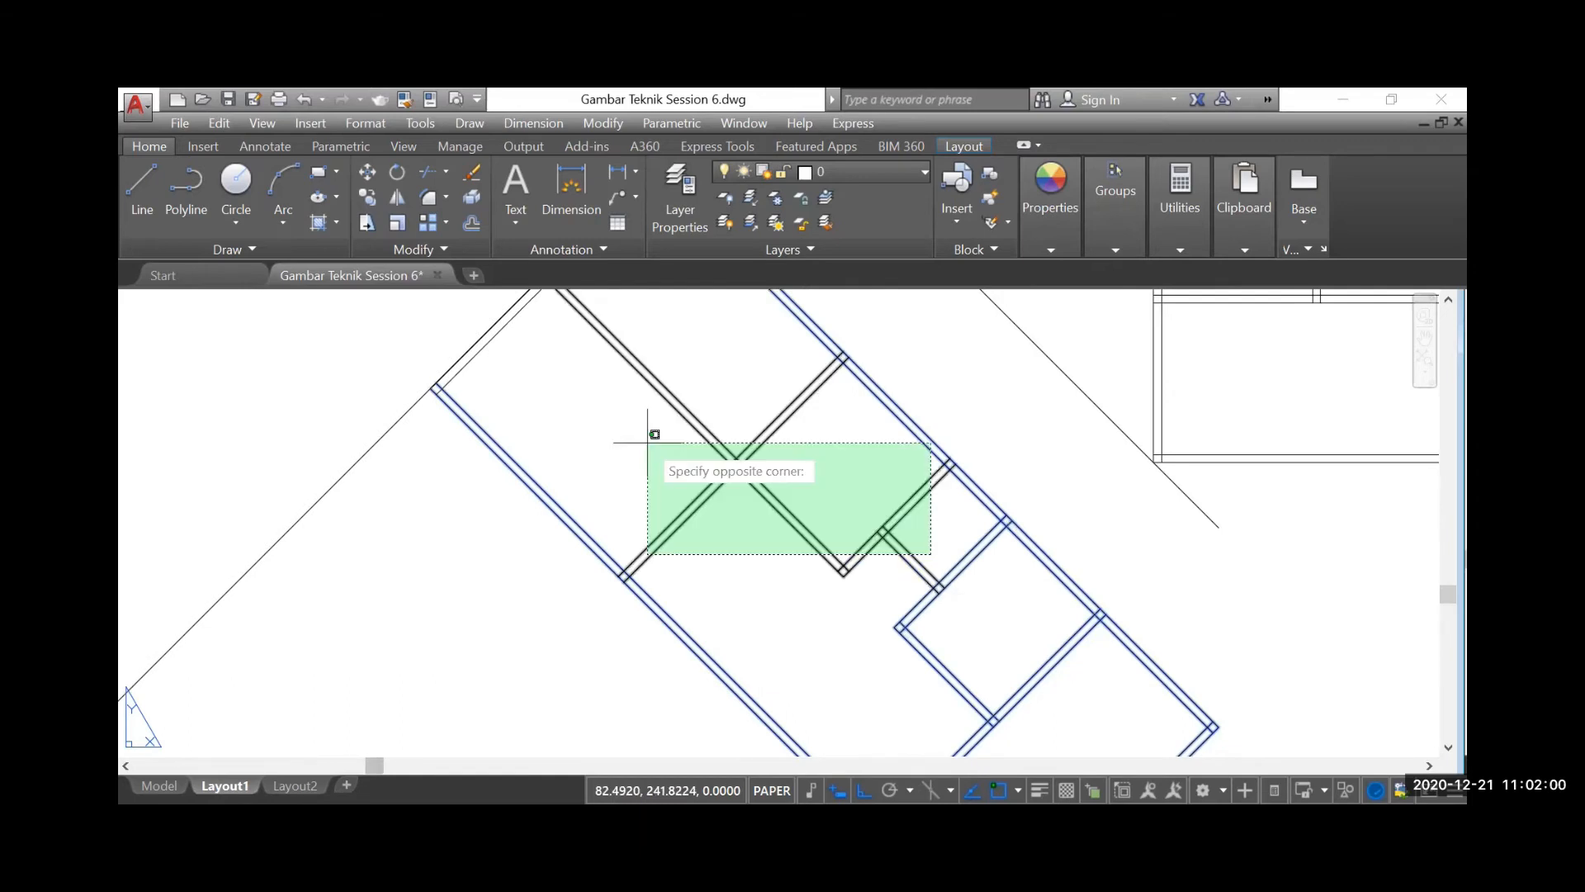
{"action": "left_click", "coordinate": [647, 431]}
{"action": "scroll", "coordinate": [775, 649], "scroll_direction": "down", "scroll_amount": 3}
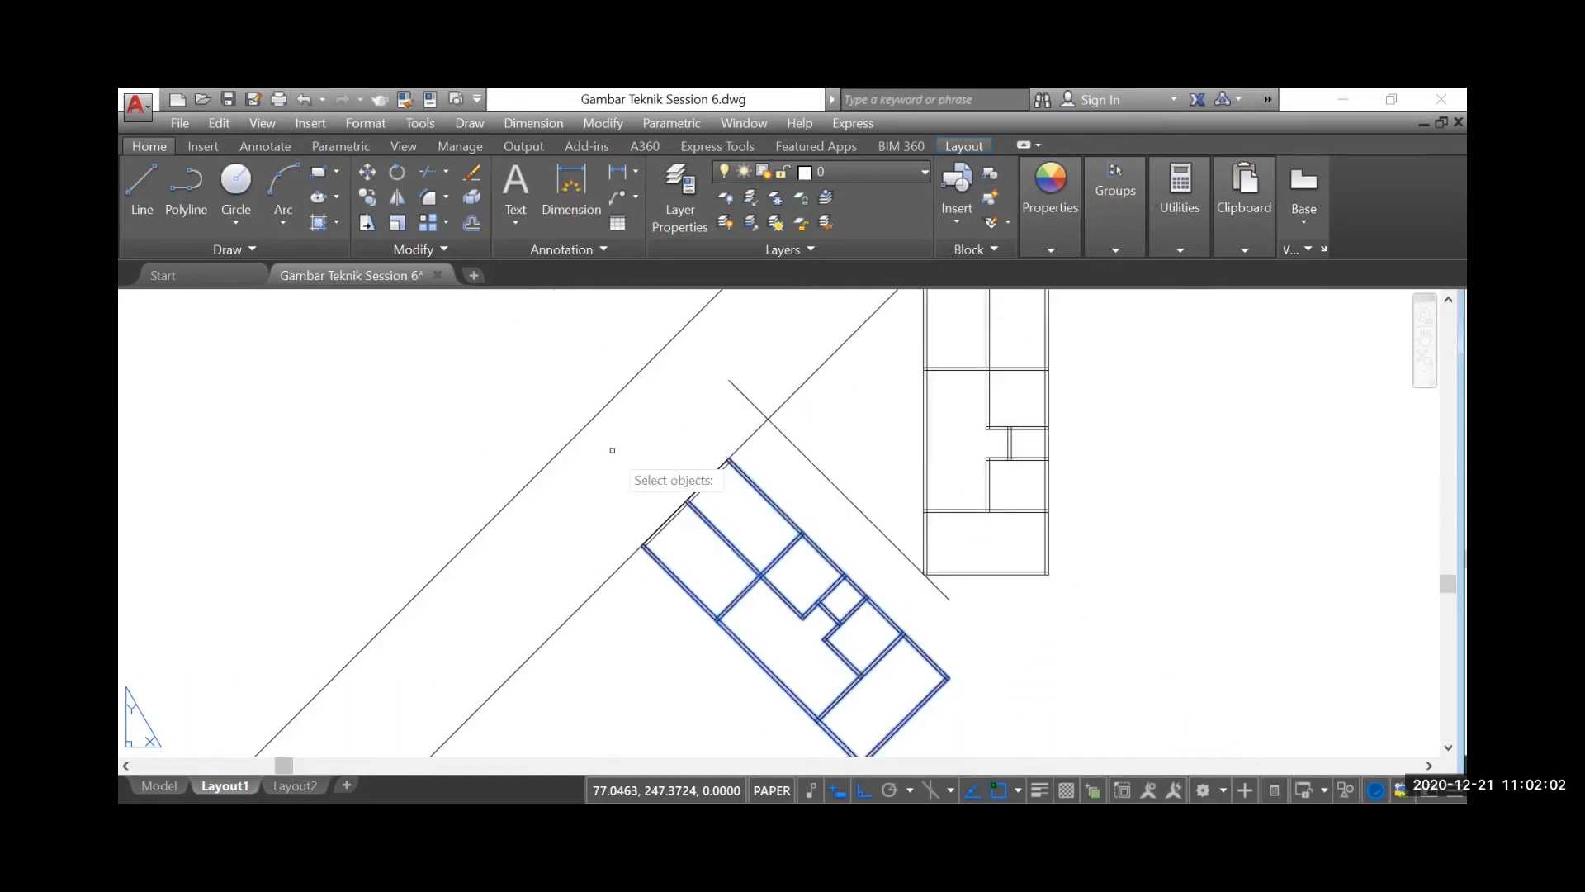
{"action": "left_click", "coordinate": [606, 439]}
{"action": "left_click", "coordinate": [773, 628]}
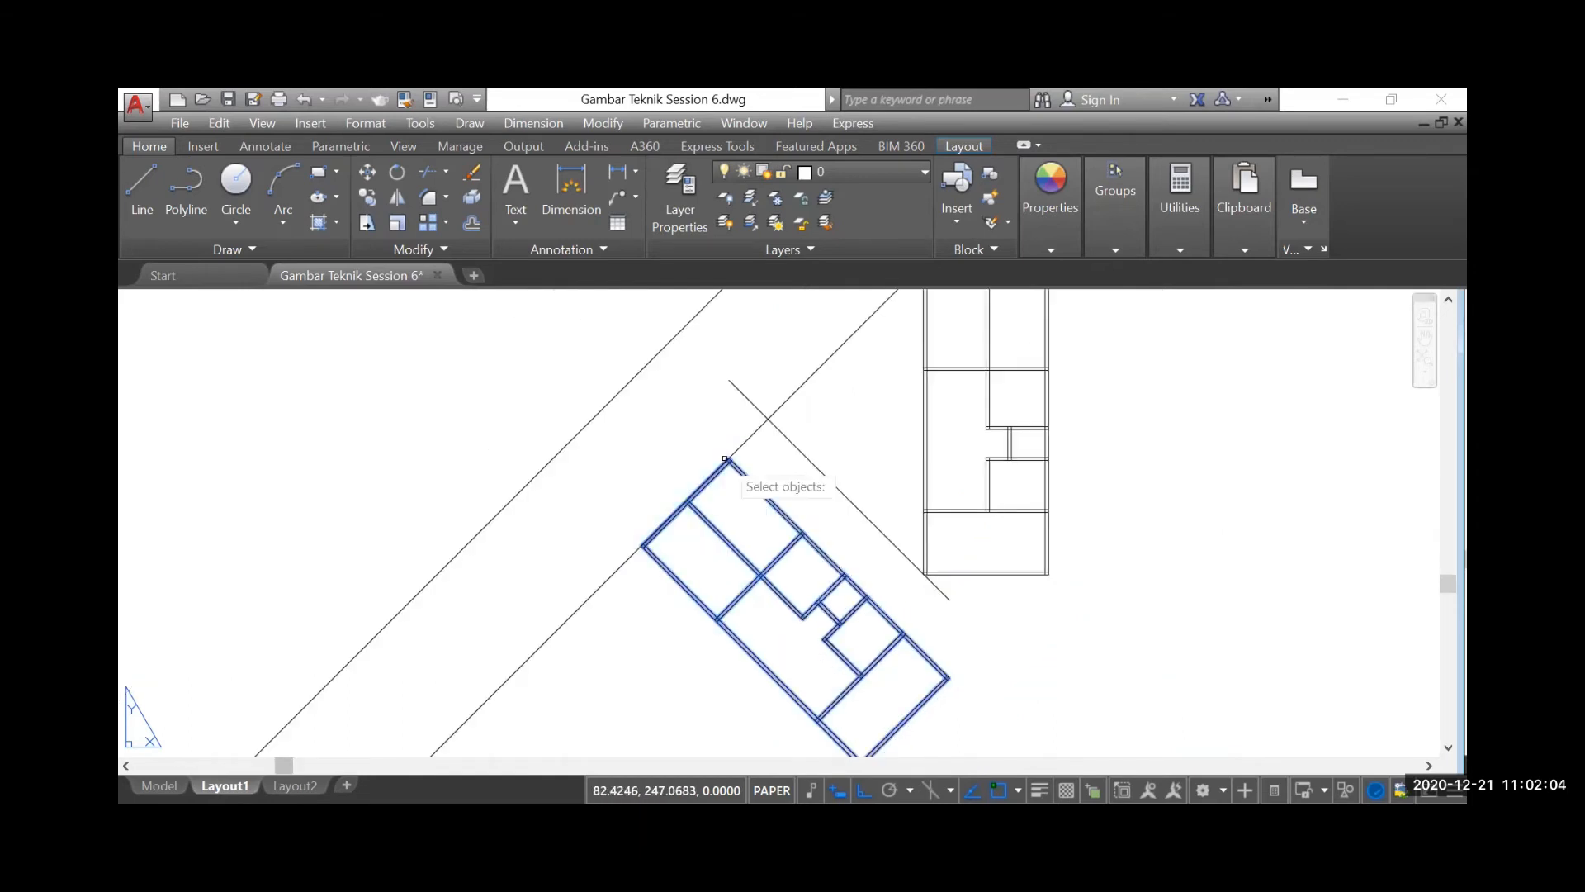
{"action": "scroll", "coordinate": [734, 425], "scroll_direction": "up", "scroll_amount": 3}
{"action": "key", "text": "Return"}
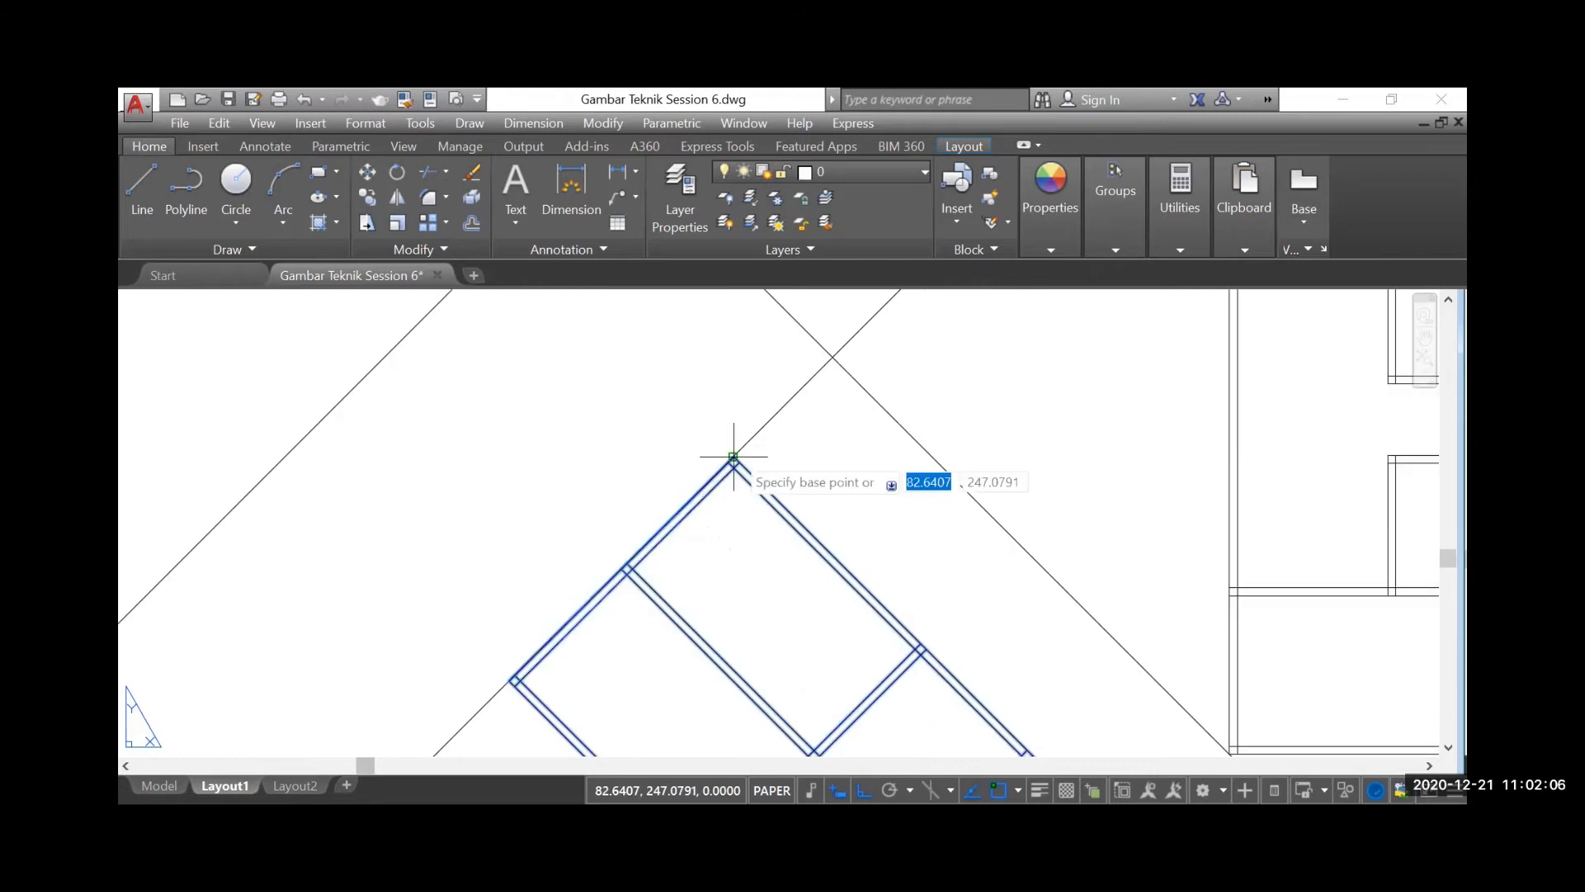
{"action": "left_click", "coordinate": [733, 456]}
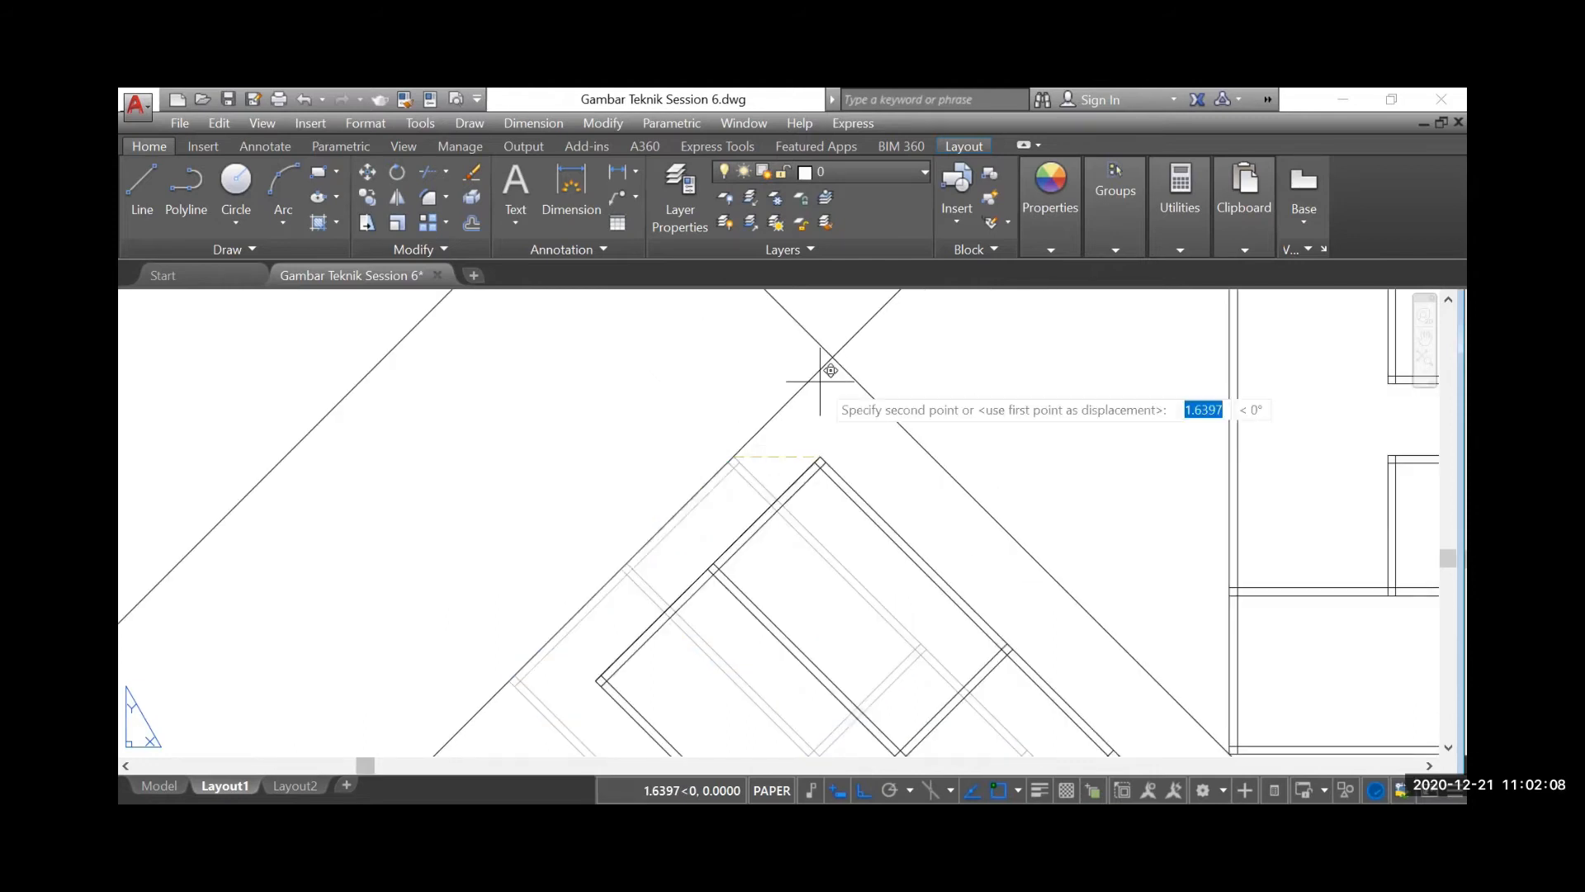
{"action": "left_click", "coordinate": [832, 357]}
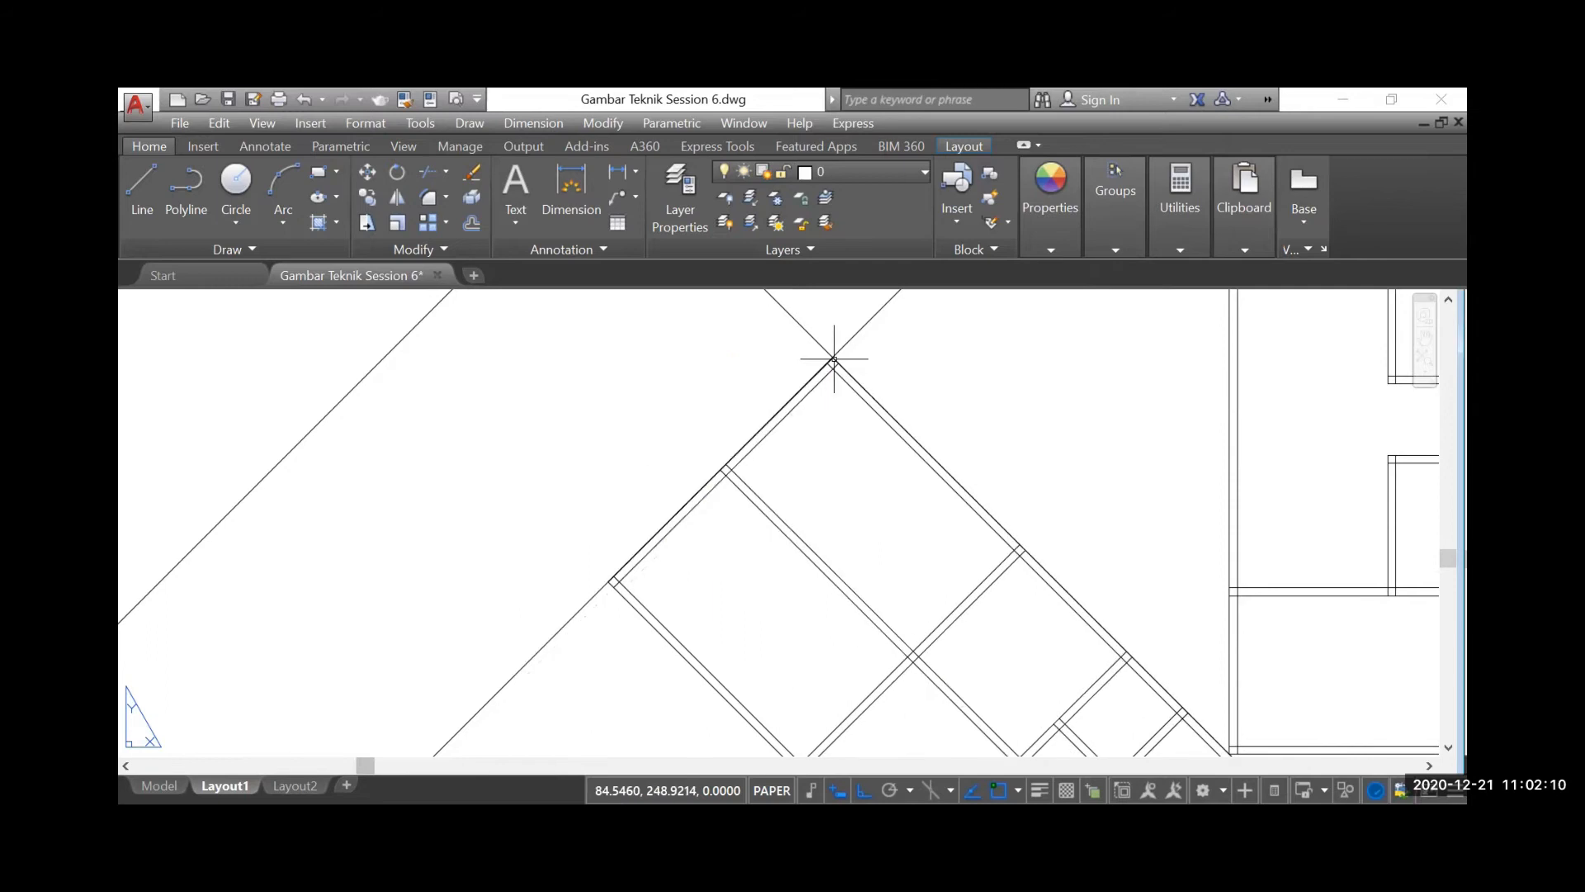
Delete the copied wall line used as a guide along the rotated plan's upper-right side
{"action": "scroll", "coordinate": [818, 472], "scroll_direction": "down", "scroll_amount": 3}
{"action": "left_click", "coordinate": [815, 474]}
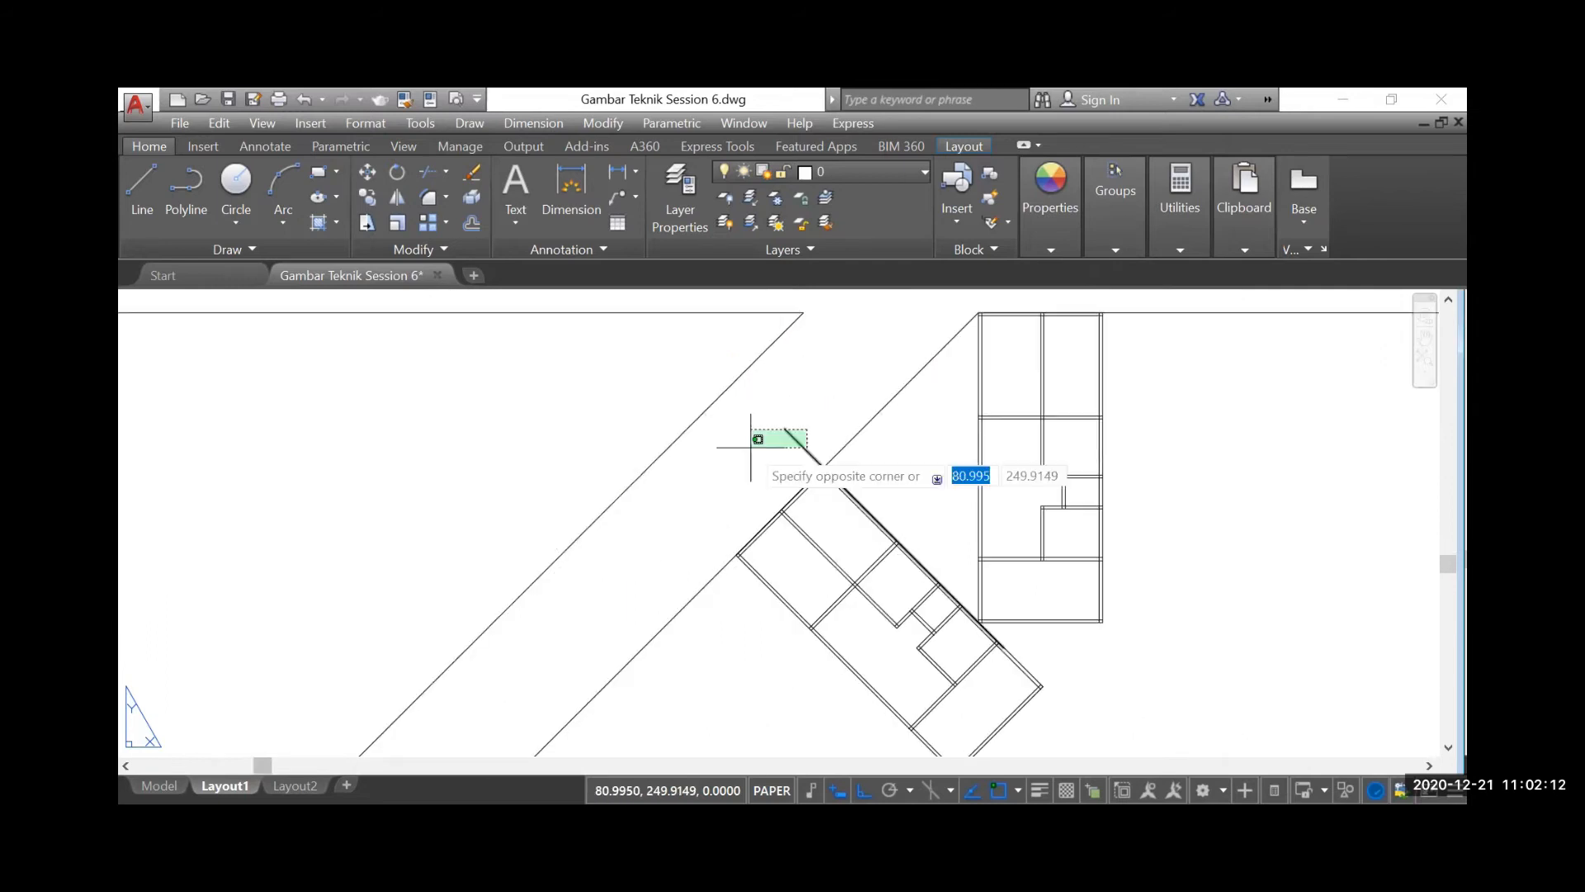
{"action": "left_click", "coordinate": [716, 414]}
{"action": "scroll", "coordinate": [690, 509], "scroll_direction": "down", "scroll_amount": 3}
{"action": "key", "text": "Escape"}
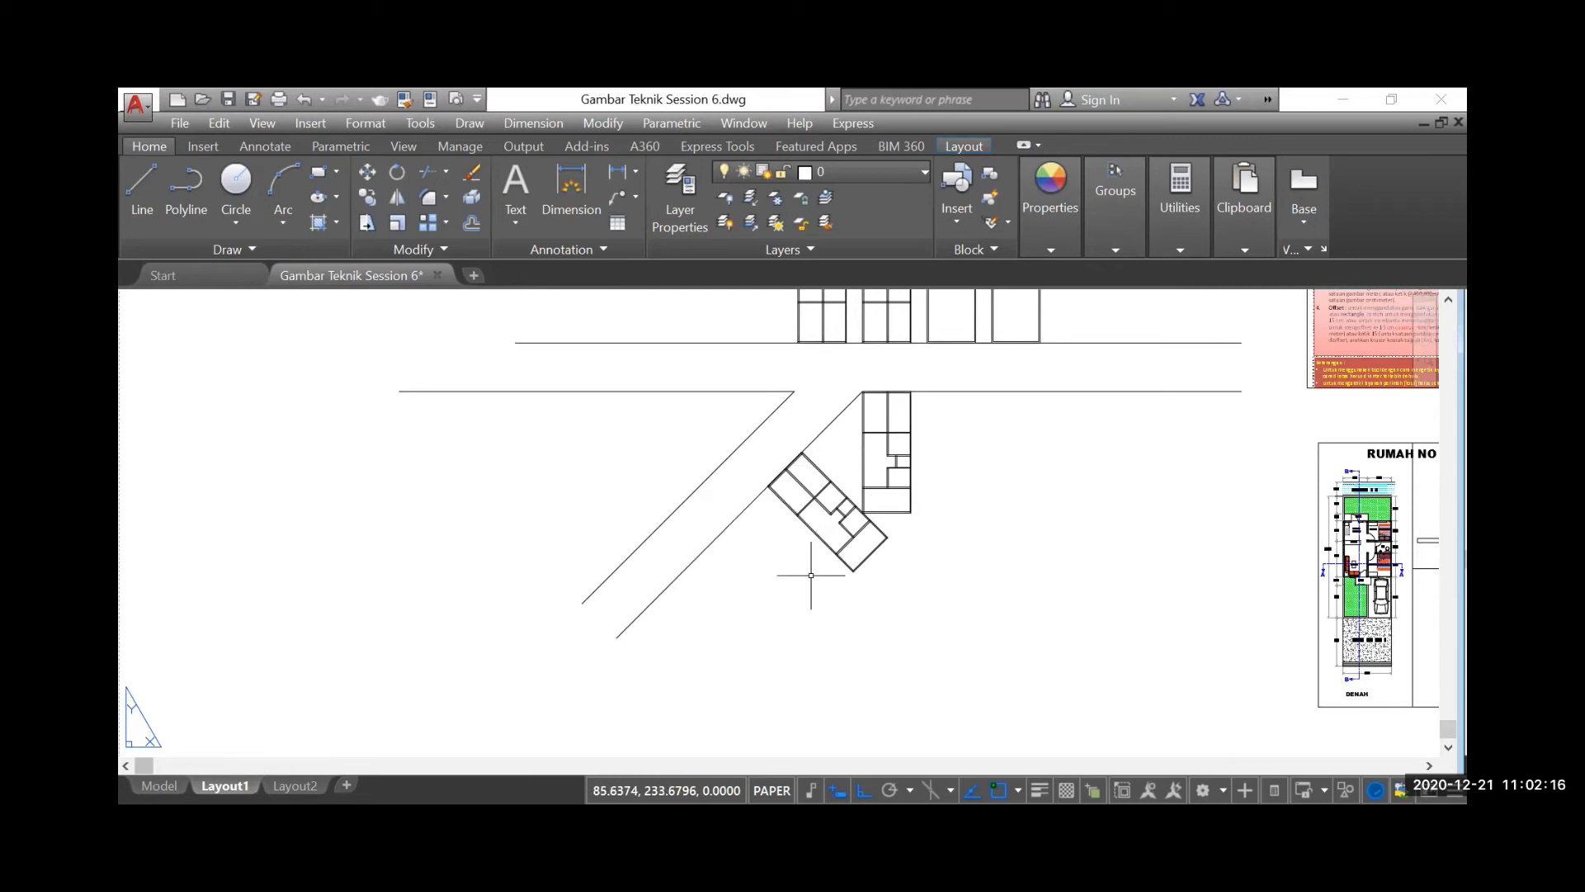
{"action": "scroll", "coordinate": [825, 477], "scroll_direction": "up", "scroll_amount": 2}
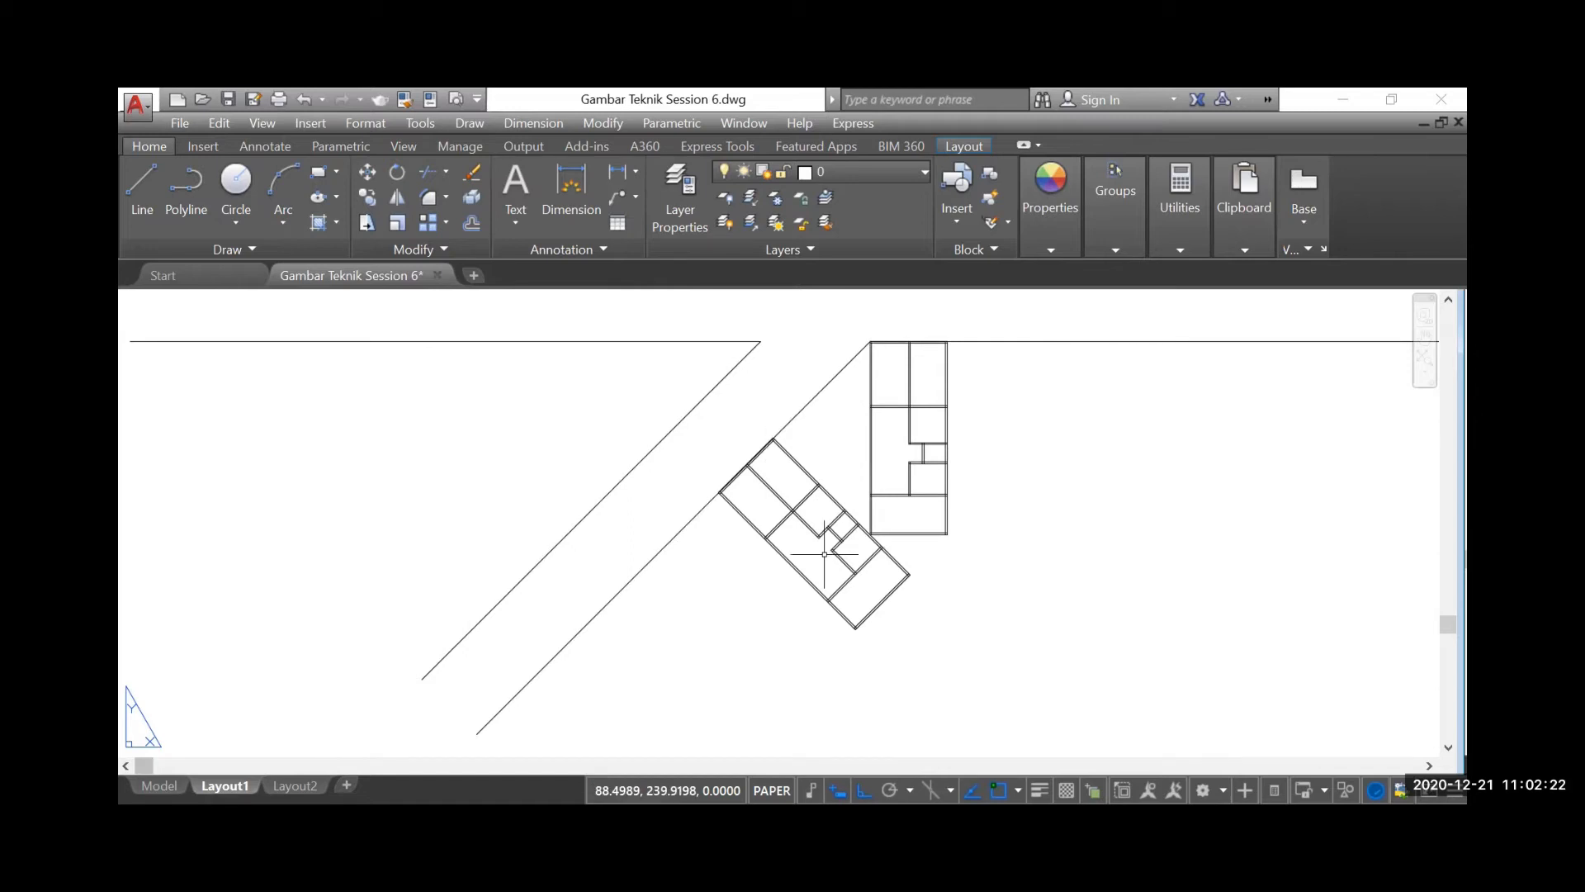
Examine the arrangement of the upright and rotated floor plans along the horizontal and diagonal lines
{"action": "scroll", "coordinate": [754, 569], "scroll_direction": "down", "scroll_amount": 2}
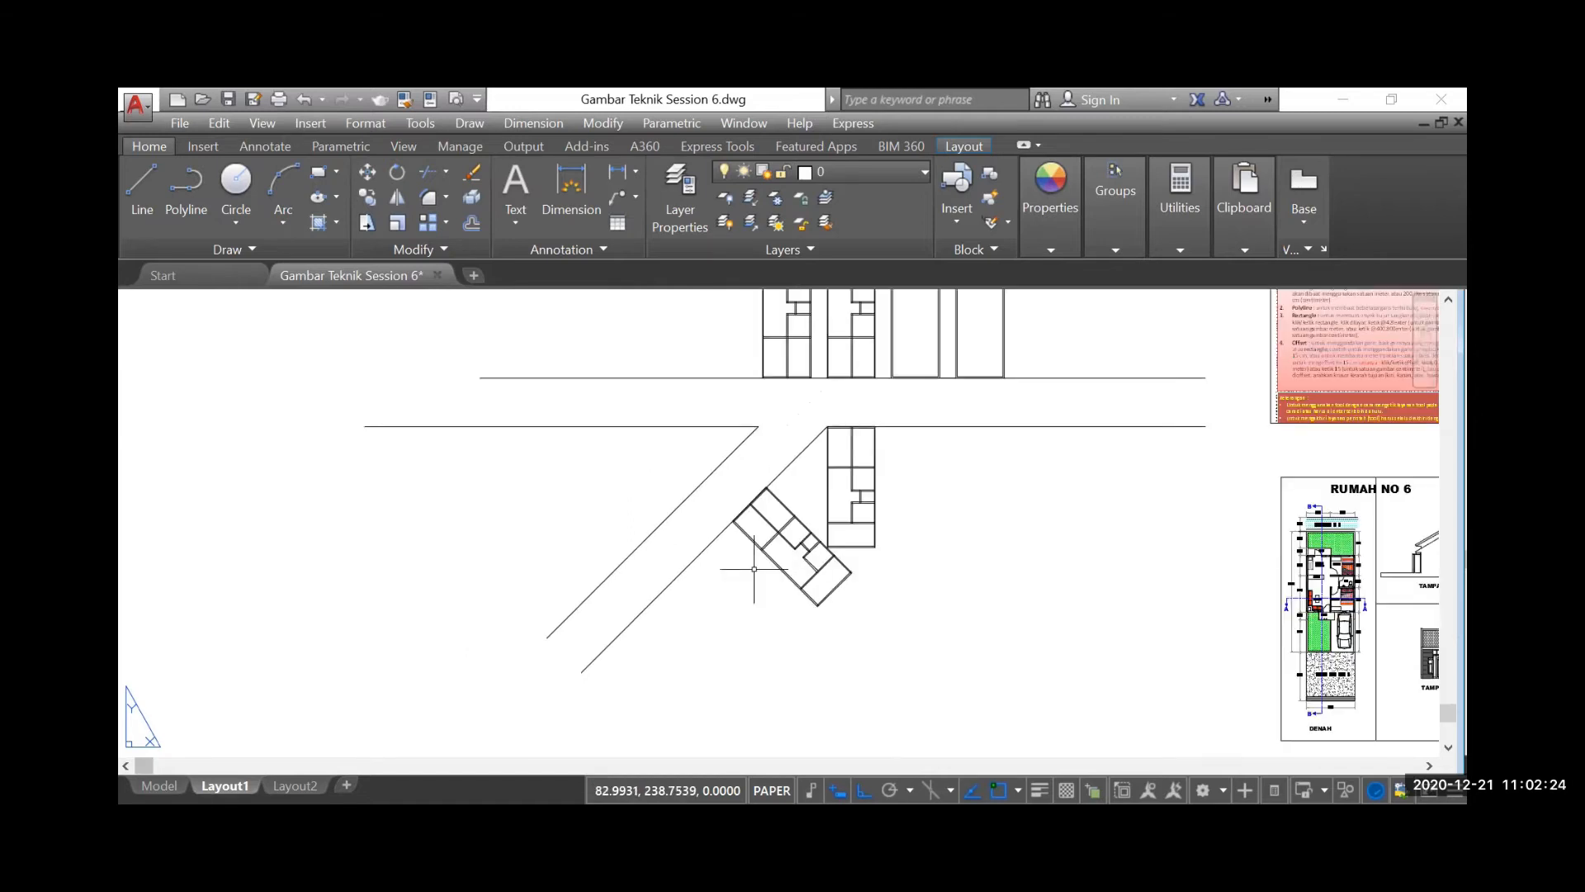
{"action": "scroll", "coordinate": [838, 500], "scroll_direction": "down", "scroll_amount": 2}
{"action": "scroll", "coordinate": [800, 532], "scroll_direction": "up", "scroll_amount": 2}
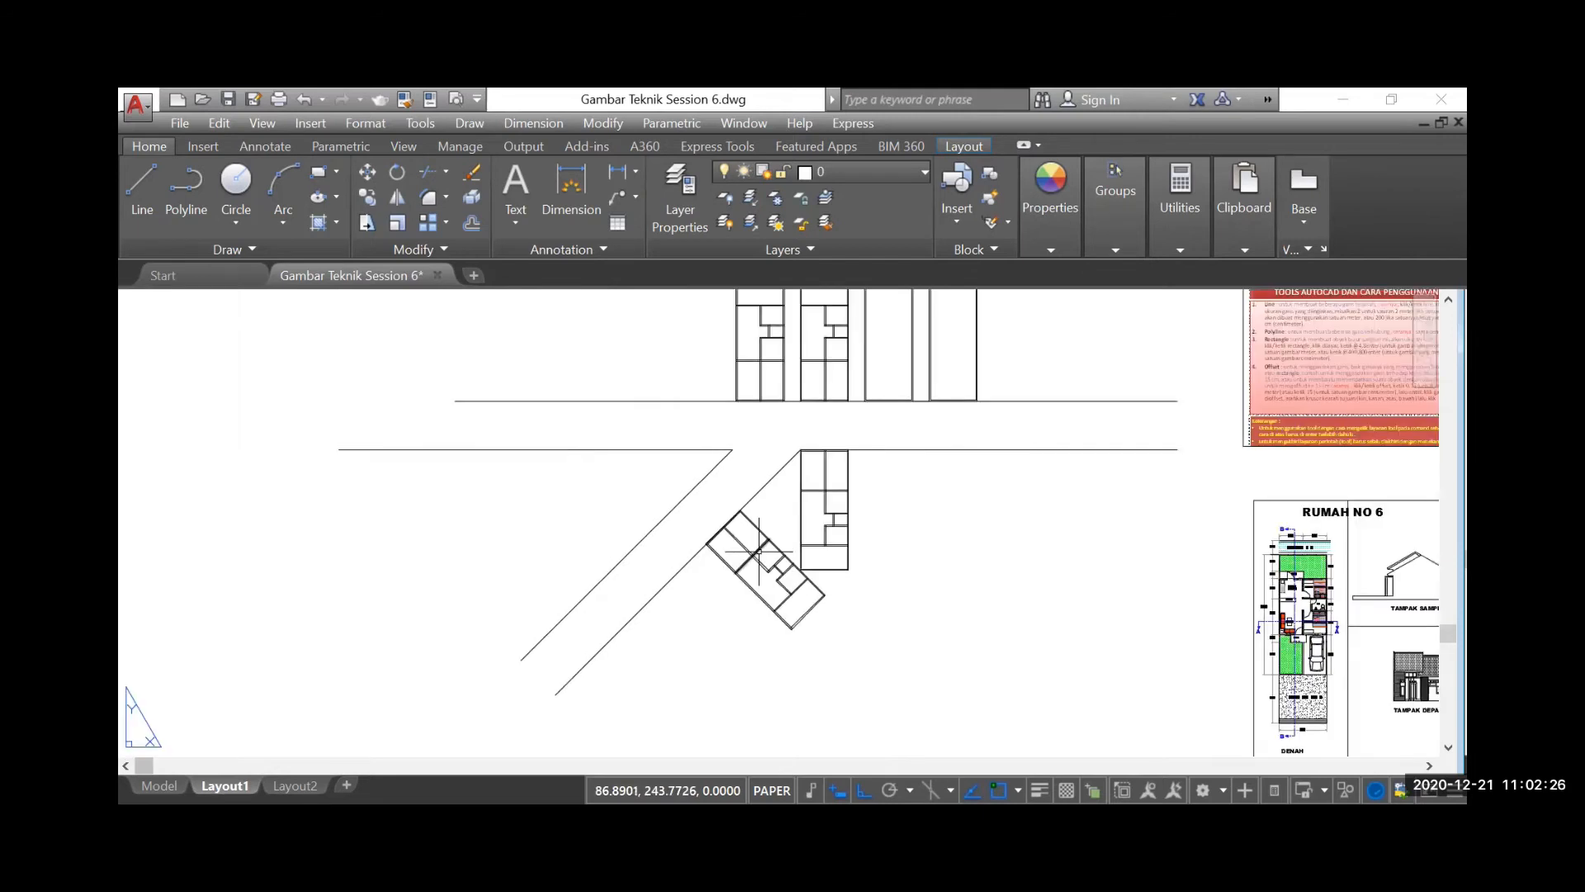
{"action": "scroll", "coordinate": [758, 551], "scroll_direction": "up", "scroll_amount": 2}
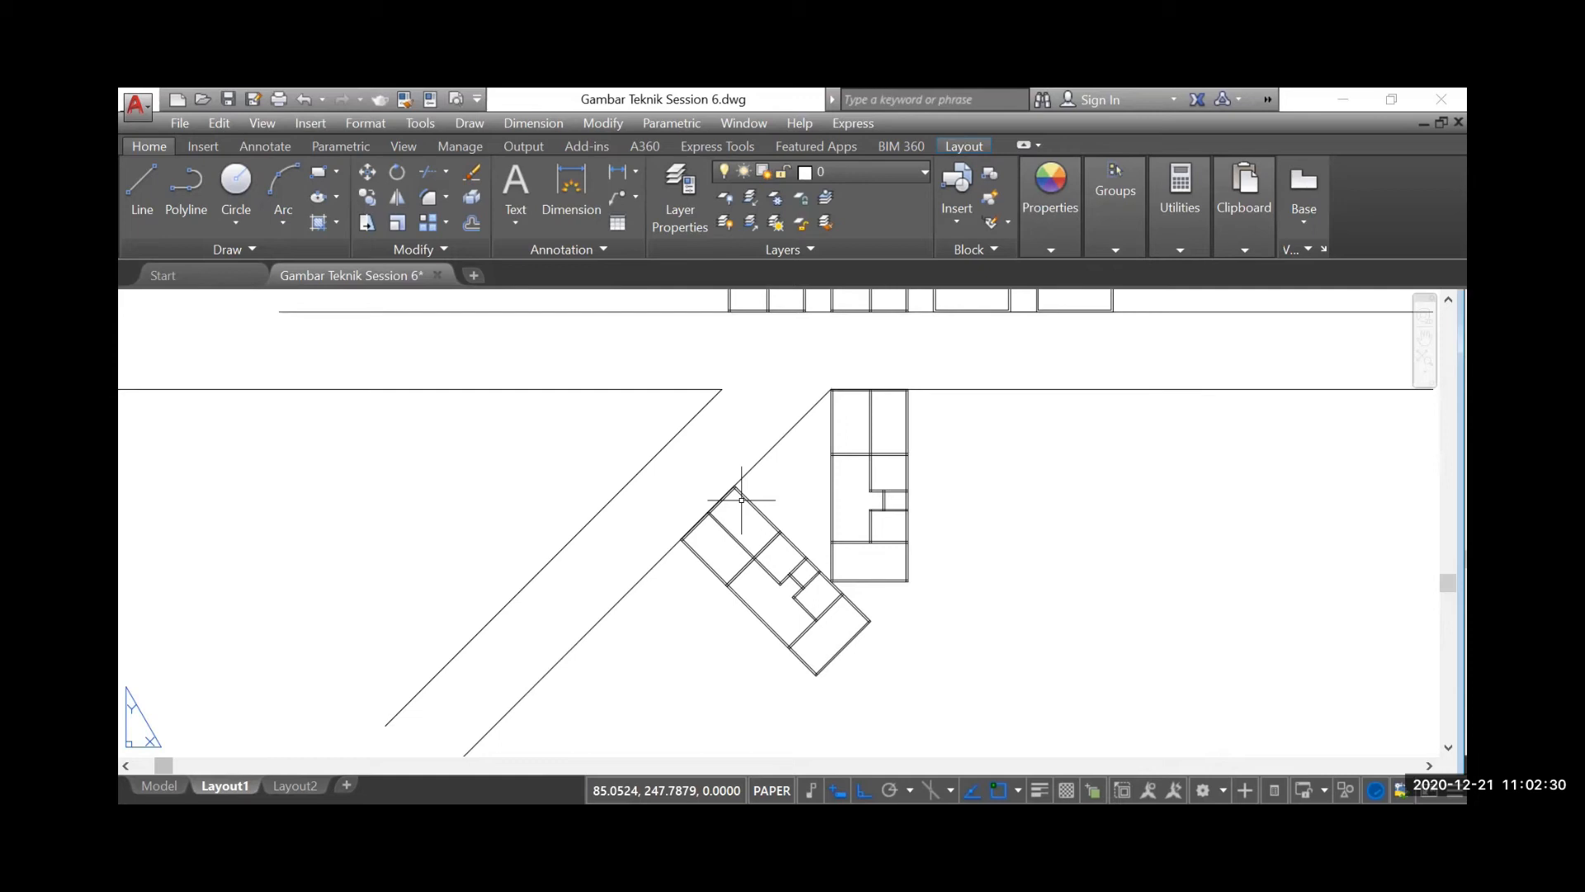
{"action": "scroll", "coordinate": [727, 530], "scroll_direction": "down", "scroll_amount": 5}
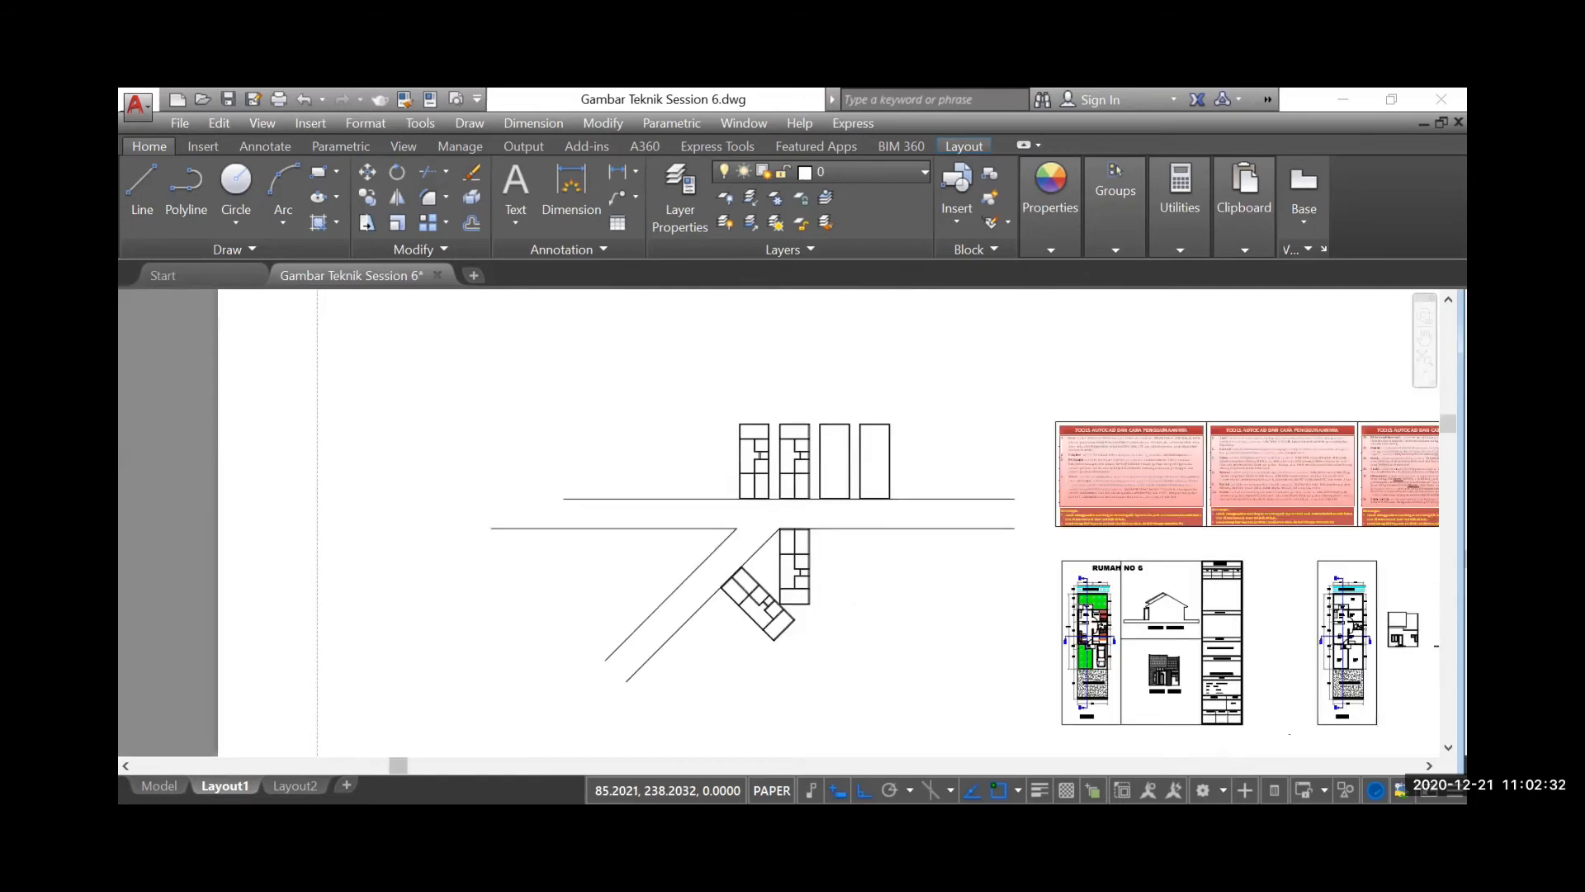
{"action": "scroll", "coordinate": [784, 541], "scroll_direction": "up", "scroll_amount": 4}
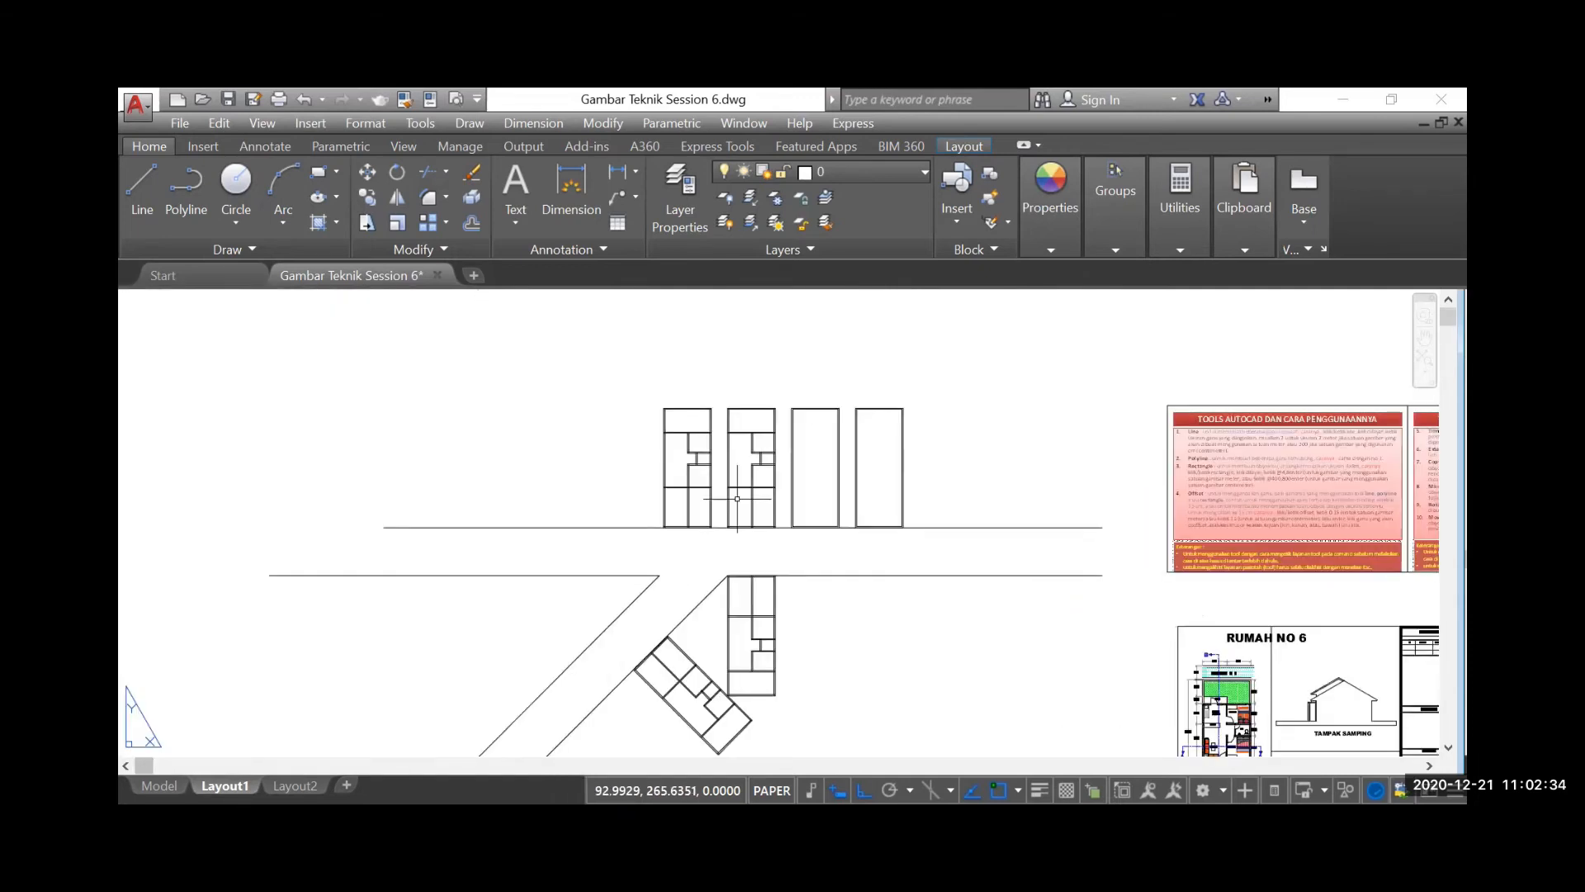
{"action": "scroll", "coordinate": [740, 491], "scroll_direction": "up", "scroll_amount": 2}
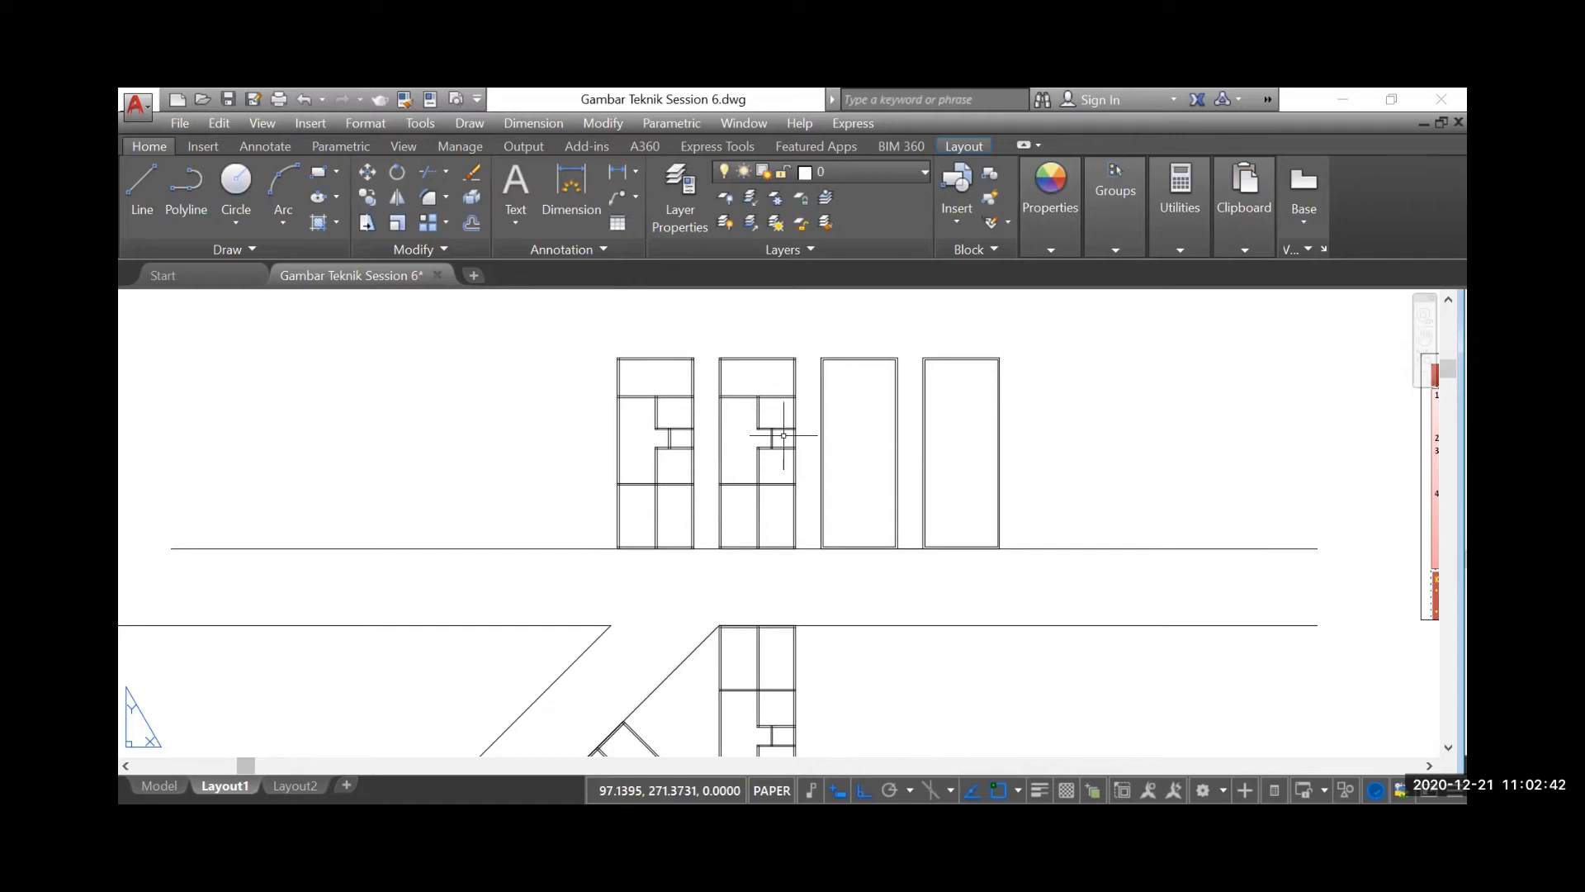
{"action": "scroll", "coordinate": [775, 461], "scroll_direction": "up", "scroll_amount": 2}
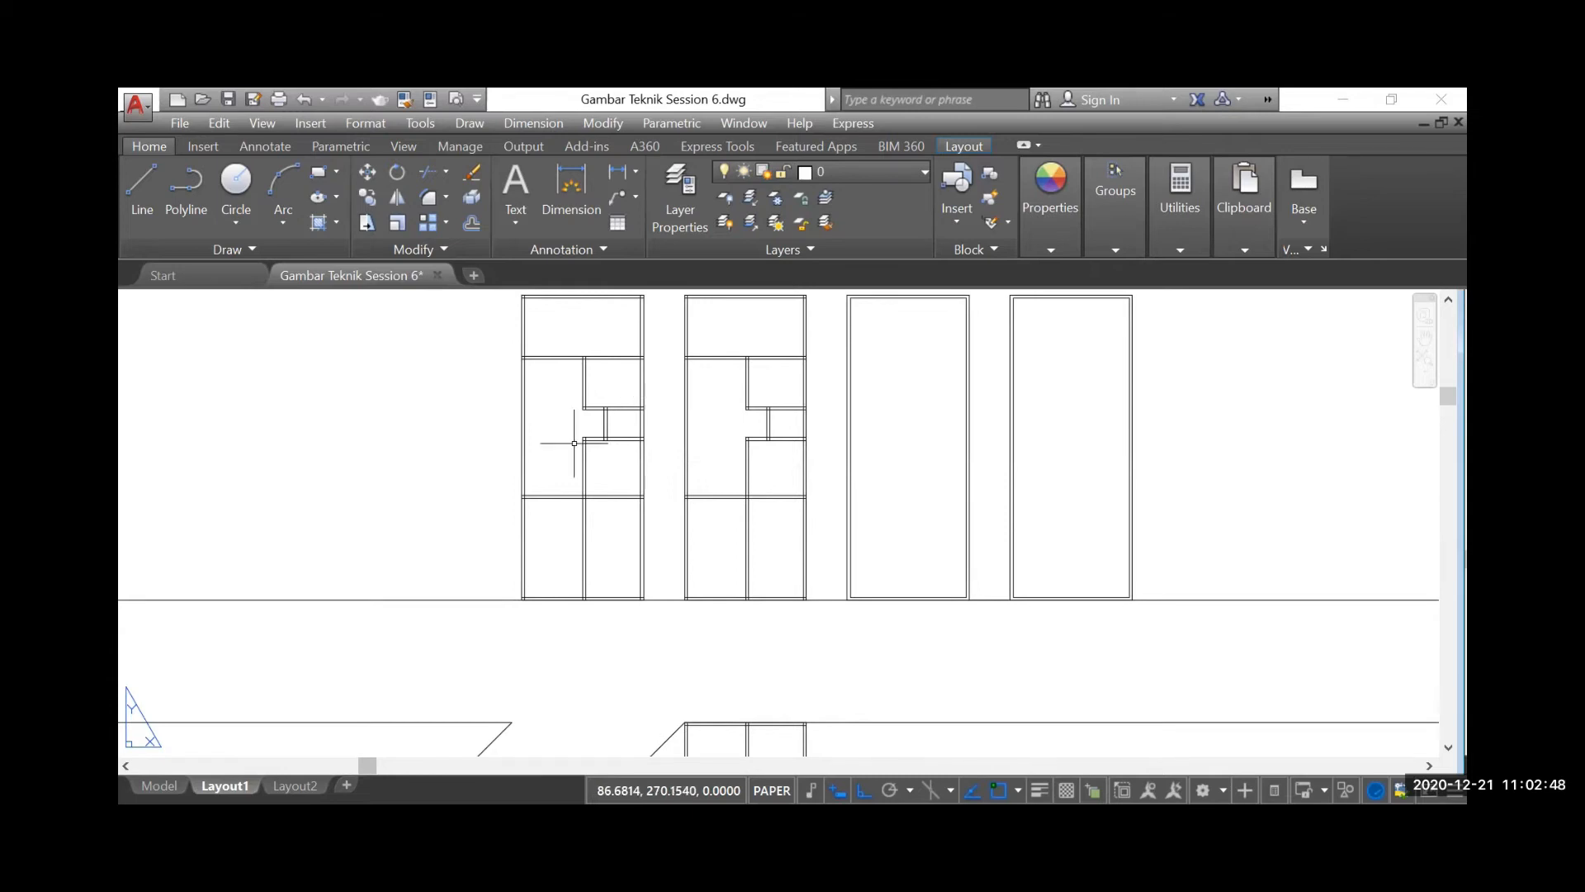
{"action": "scroll", "coordinate": [483, 483], "scroll_direction": "down", "scroll_amount": 2}
{"action": "scroll", "coordinate": [735, 487], "scroll_direction": "down", "scroll_amount": 2}
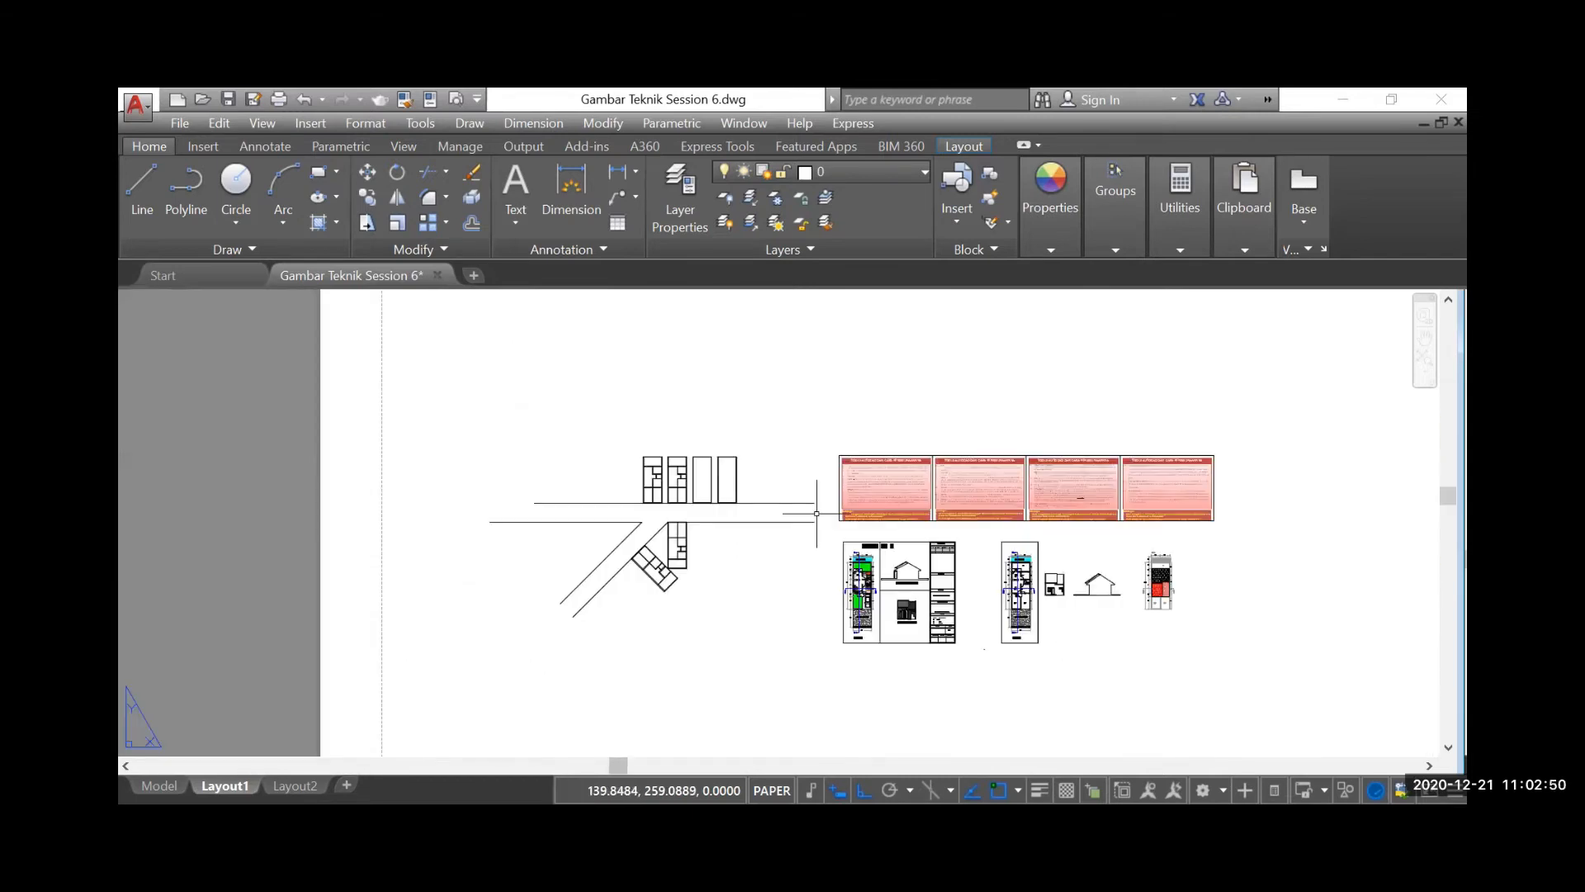
Read the tool notes from Mirror, Rotate and Move through to the Mtext and Region entries
{"action": "scroll", "coordinate": [979, 531], "scroll_direction": "up", "scroll_amount": 2}
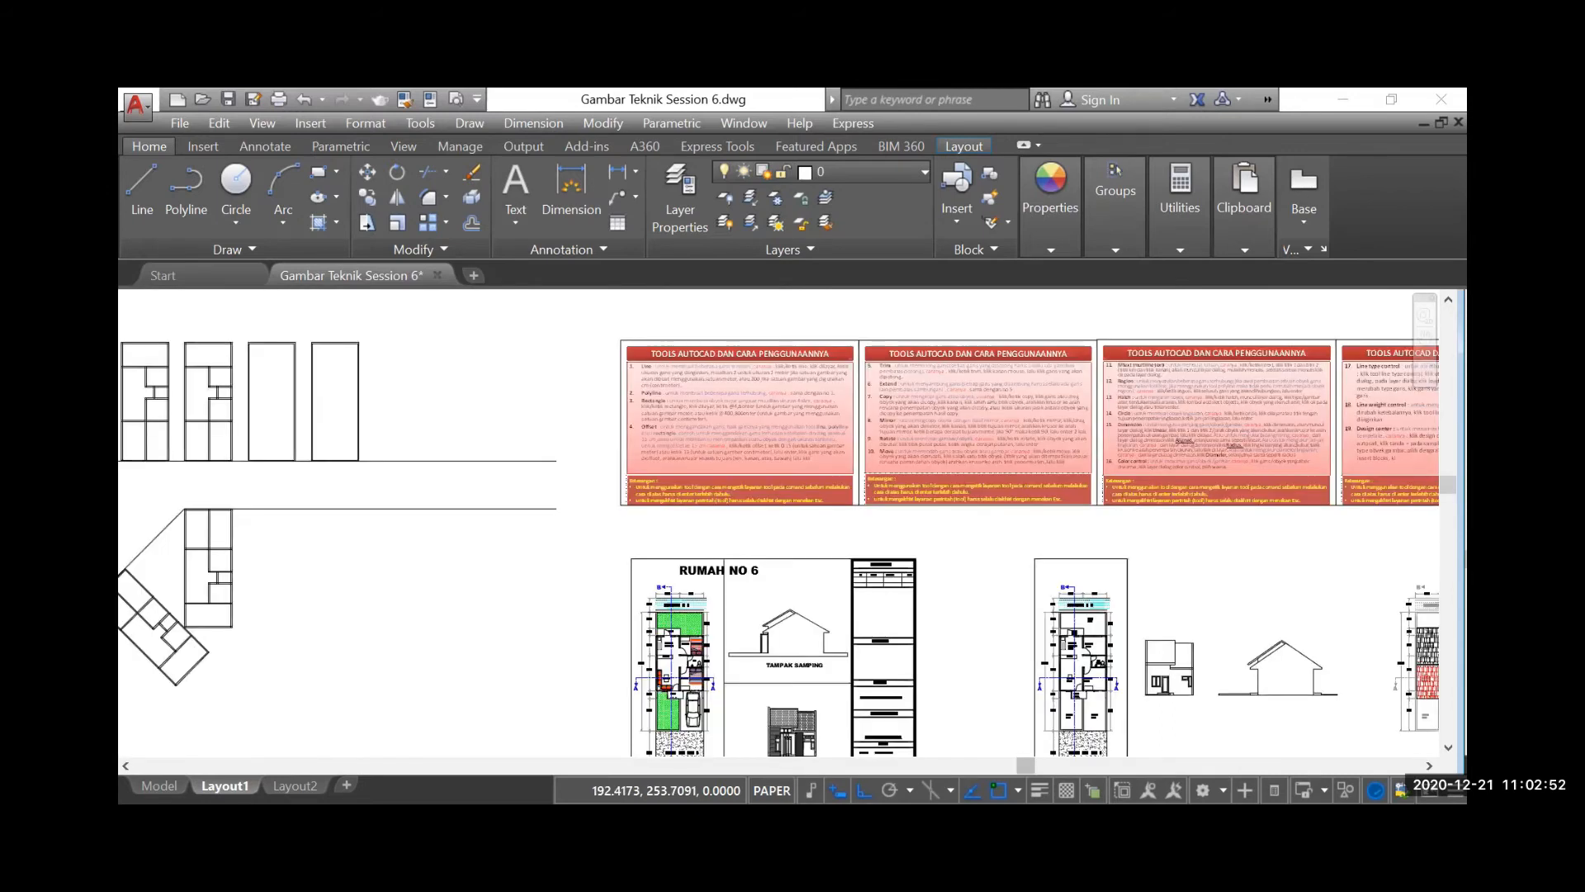
{"action": "scroll", "coordinate": [979, 531], "scroll_direction": "up", "scroll_amount": 1}
{"action": "scroll", "coordinate": [850, 528], "scroll_direction": "up", "scroll_amount": 1}
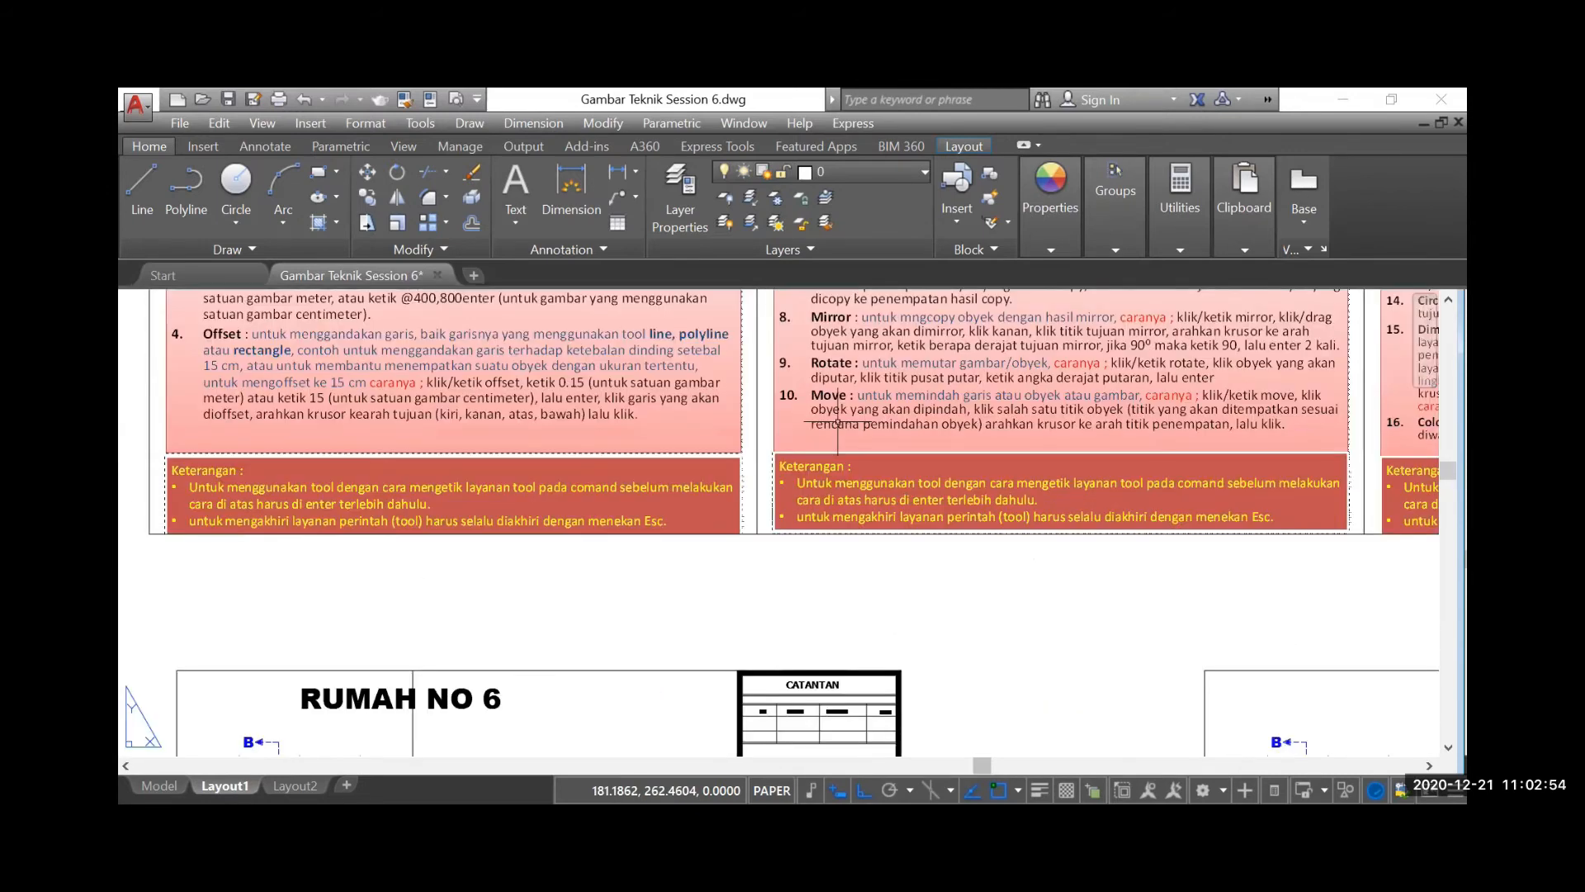
{"action": "scroll", "coordinate": [664, 582], "scroll_direction": "down", "scroll_amount": 2}
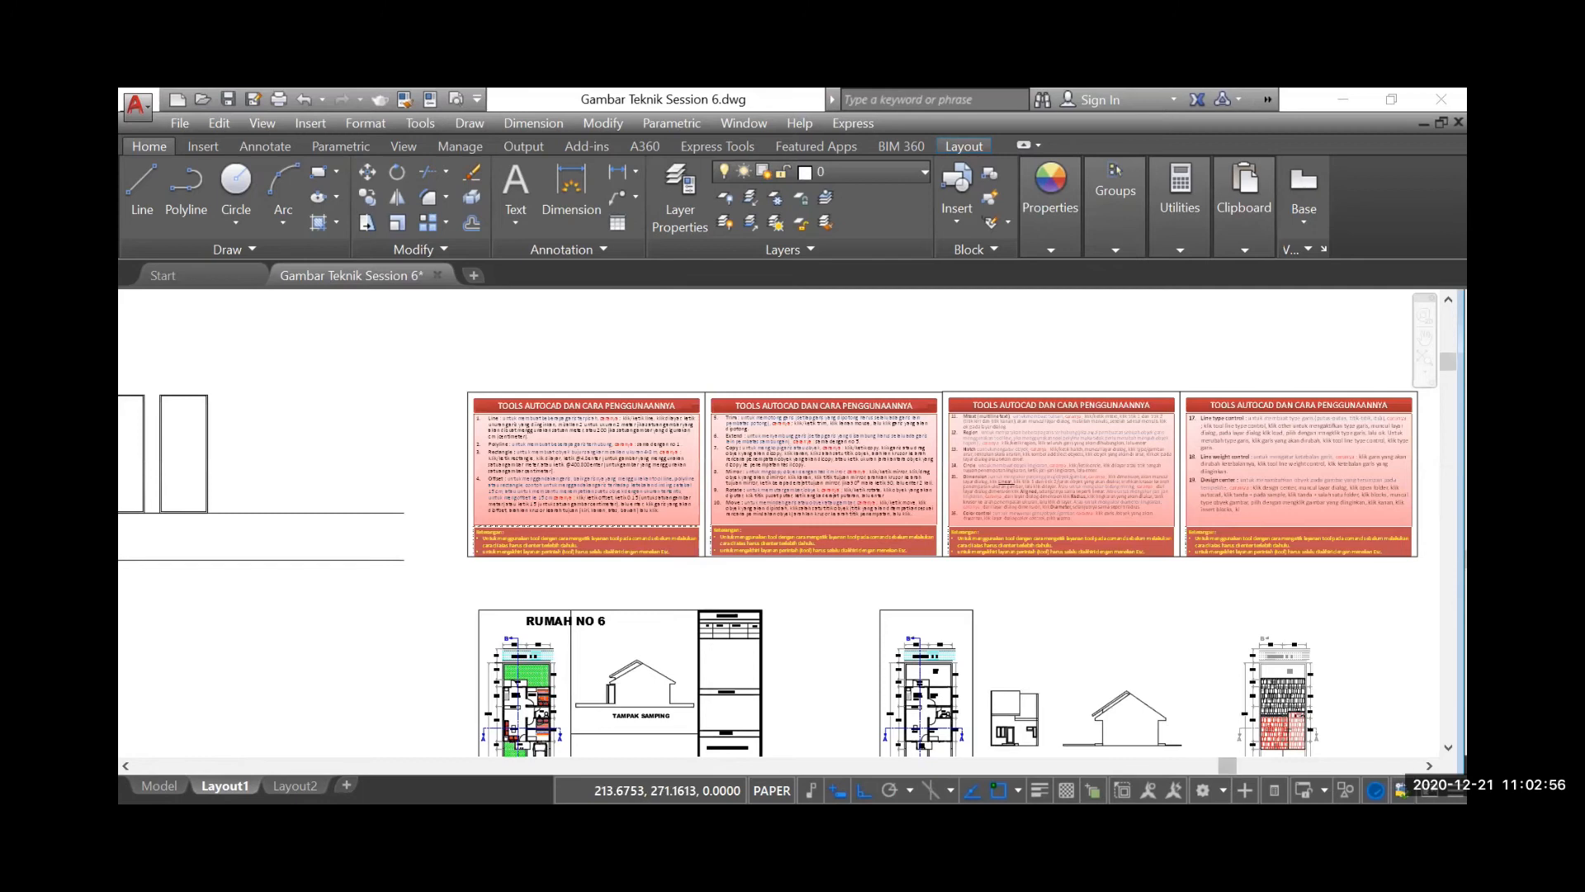
{"action": "scroll", "coordinate": [999, 445], "scroll_direction": "up", "scroll_amount": 1}
{"action": "scroll", "coordinate": [1001, 422], "scroll_direction": "up", "scroll_amount": 1}
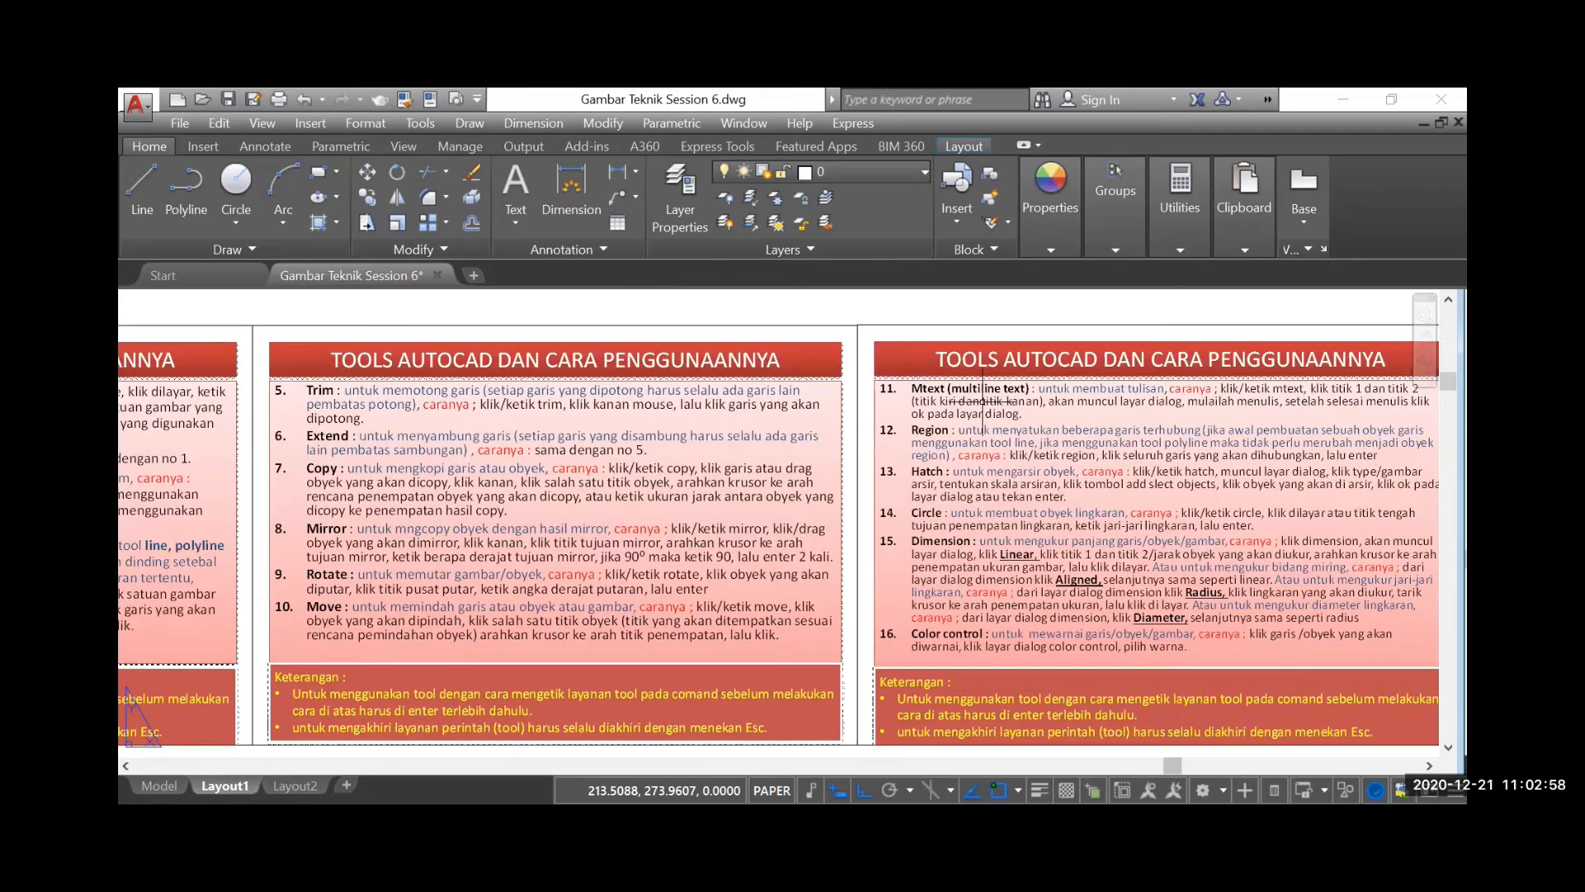
{"action": "scroll", "coordinate": [982, 402], "scroll_direction": "up", "scroll_amount": 1}
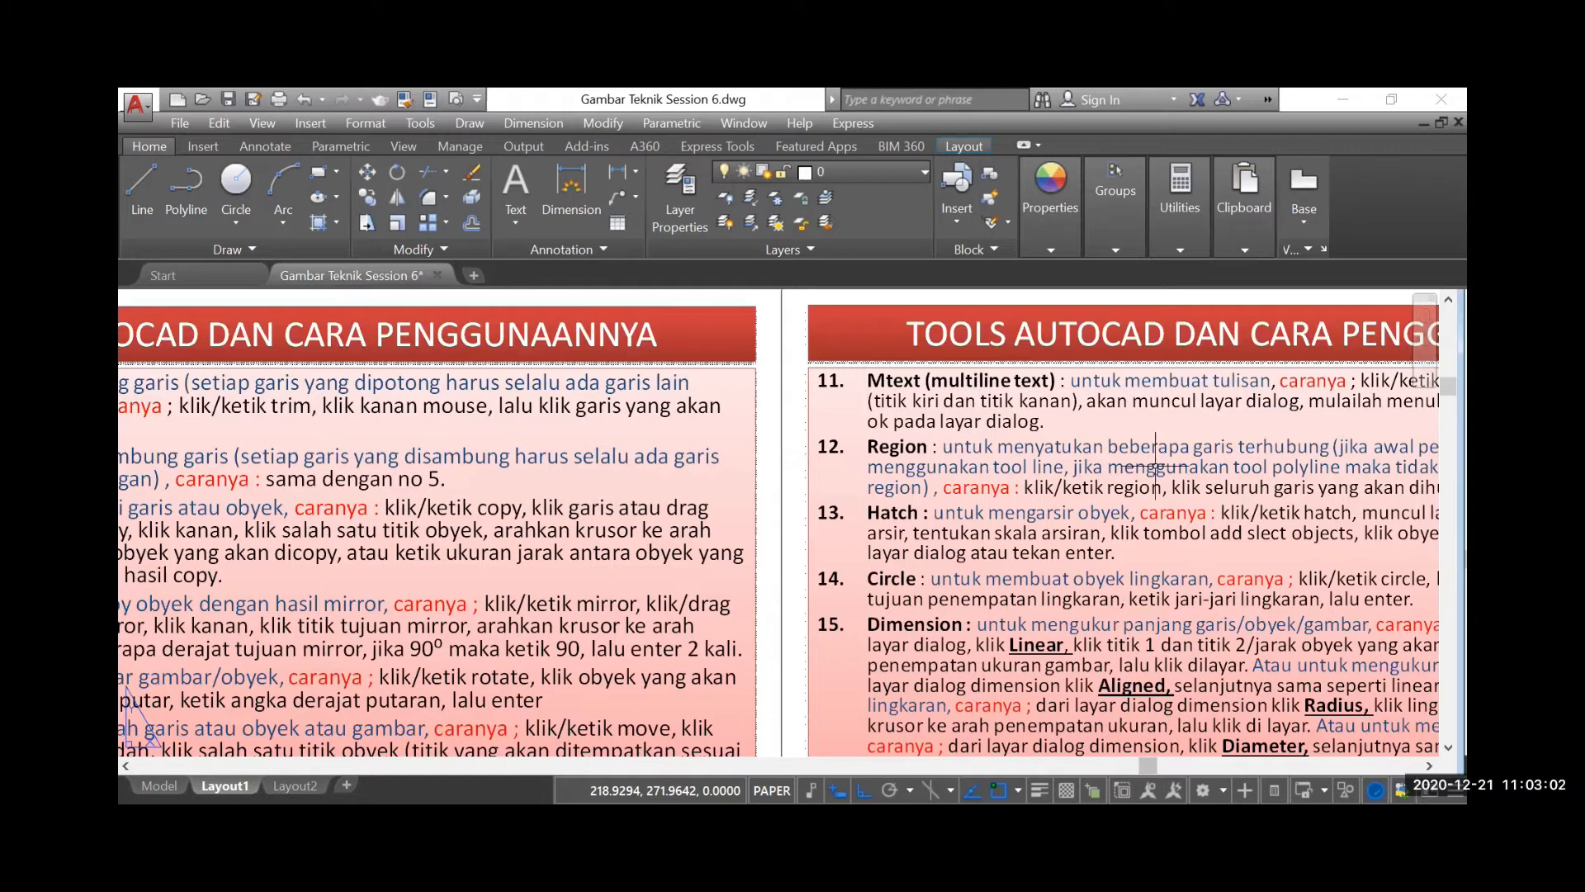
{"action": "scroll", "coordinate": [542, 575], "scroll_direction": "down", "scroll_amount": 3}
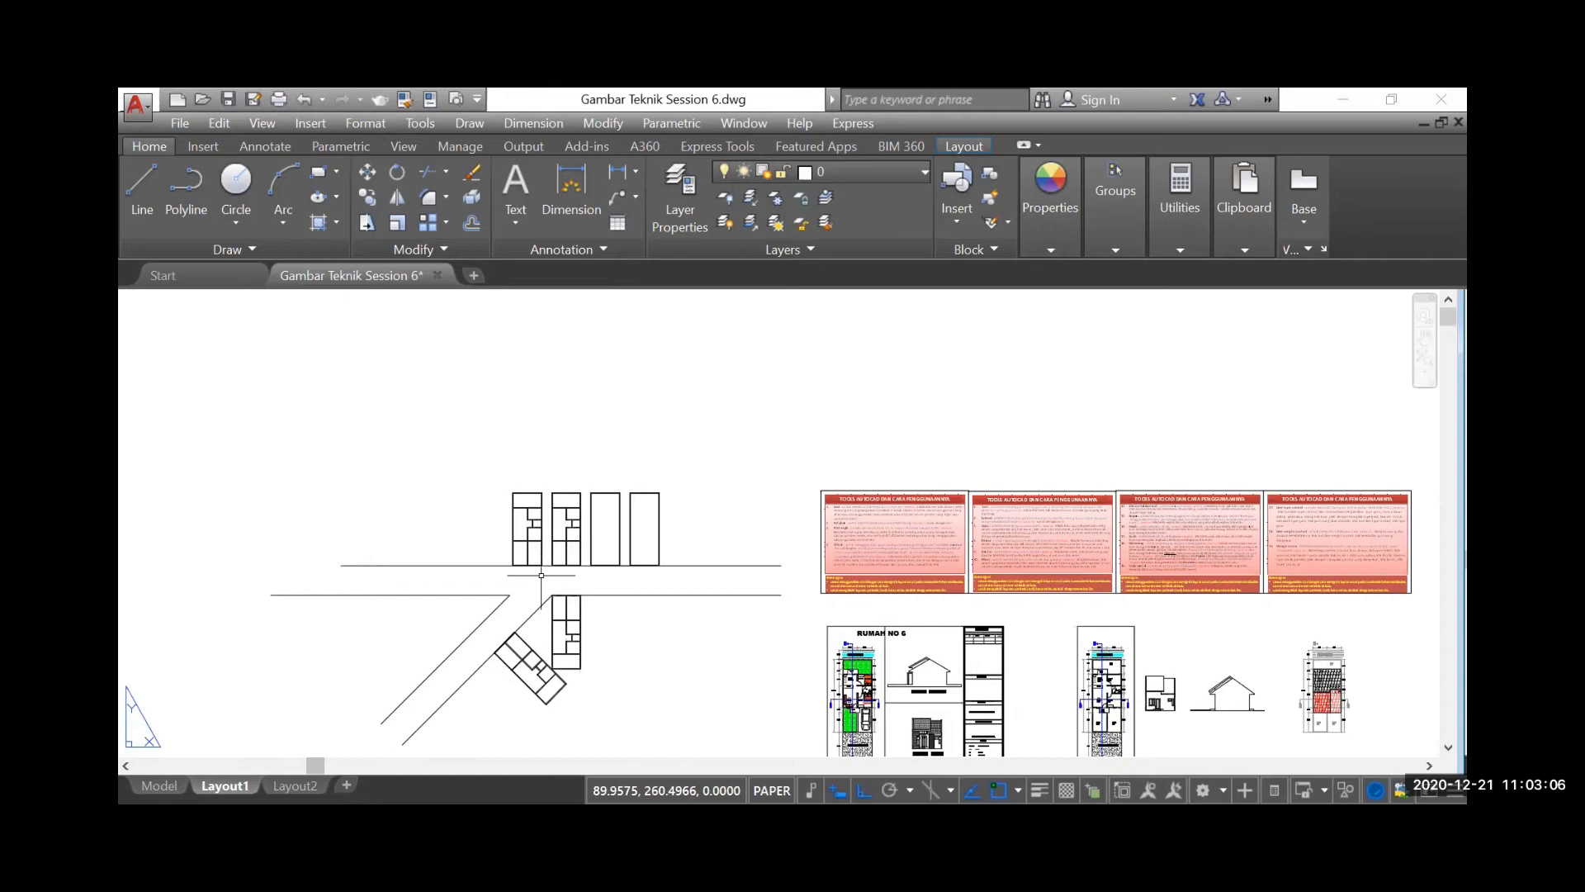
Create a multiline text box just below the second floor plan in the upper row, about as wide as the plan
{"action": "scroll", "coordinate": [541, 575], "scroll_direction": "up", "scroll_amount": 3}
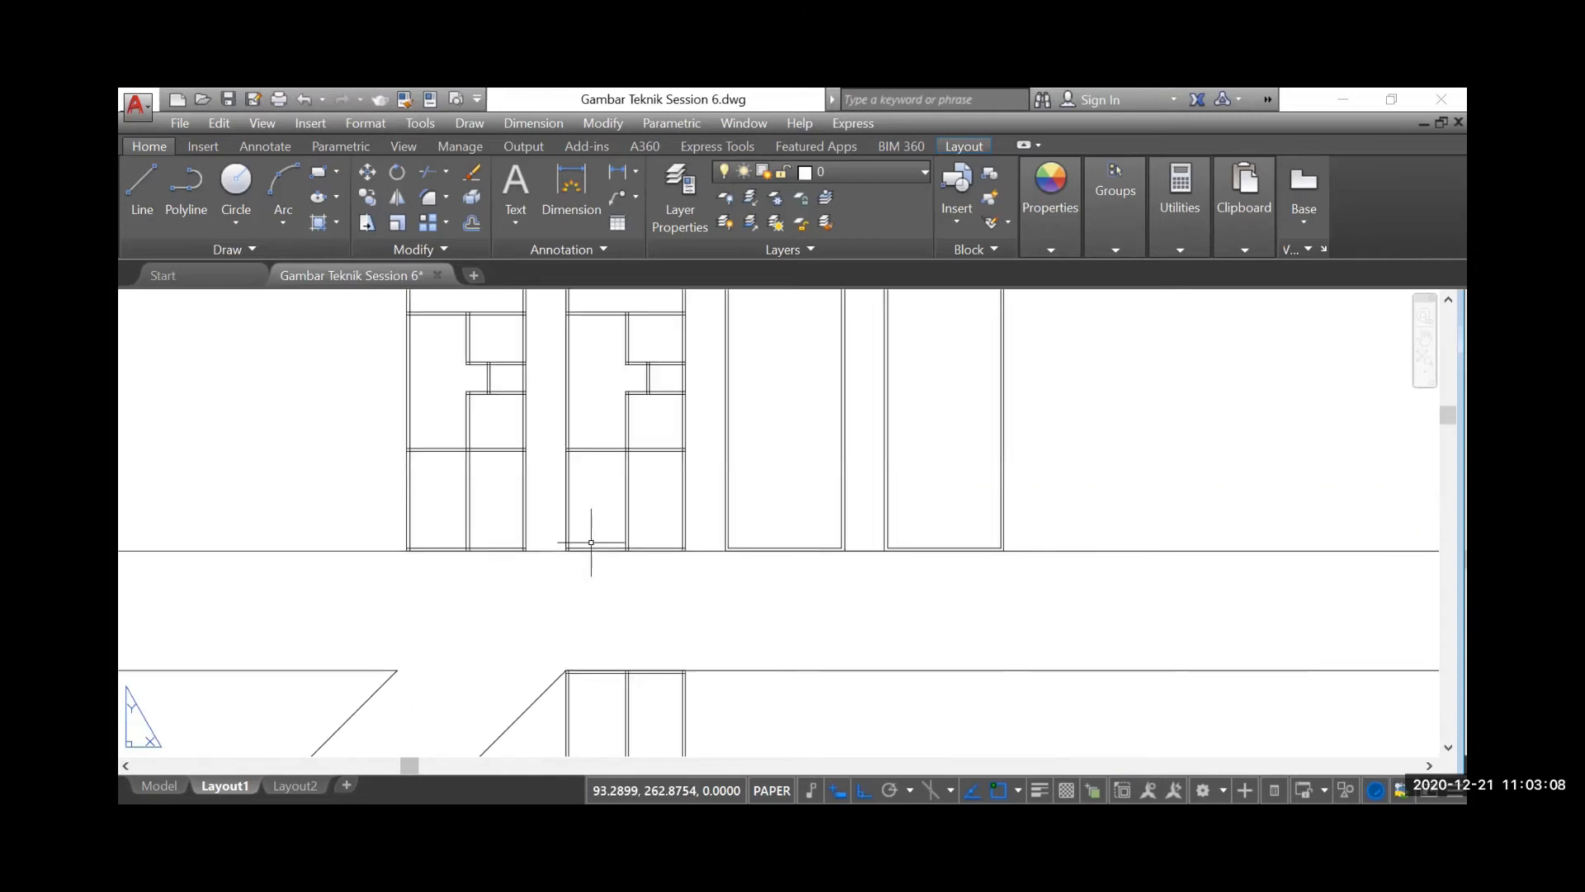
{"action": "scroll", "coordinate": [591, 542], "scroll_direction": "up", "scroll_amount": 1}
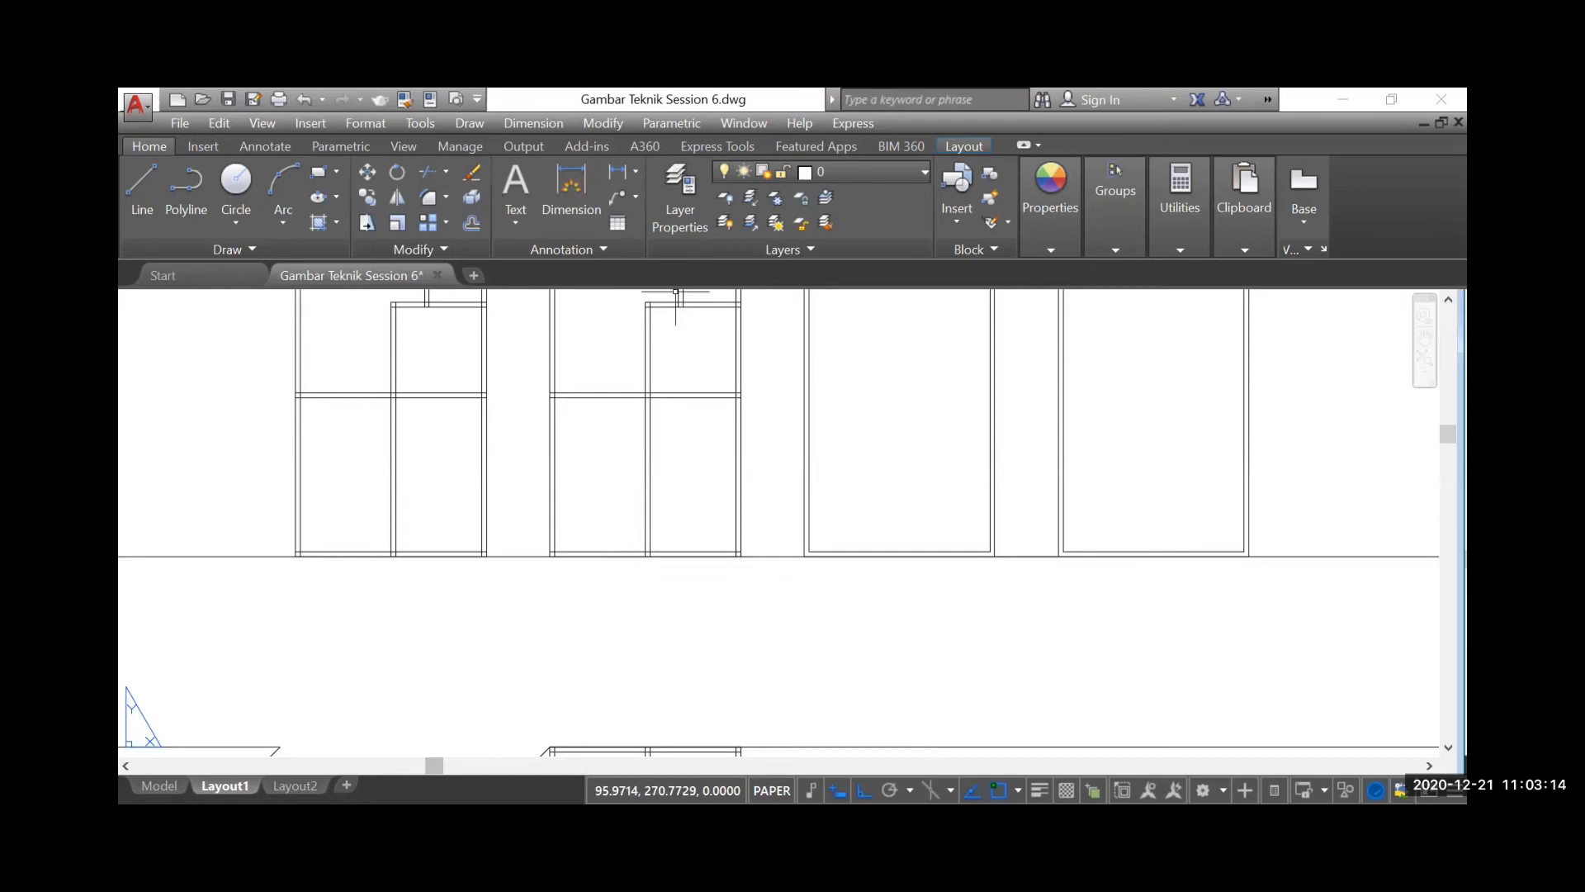
{"action": "scroll", "coordinate": [659, 603], "scroll_direction": "down", "scroll_amount": 2}
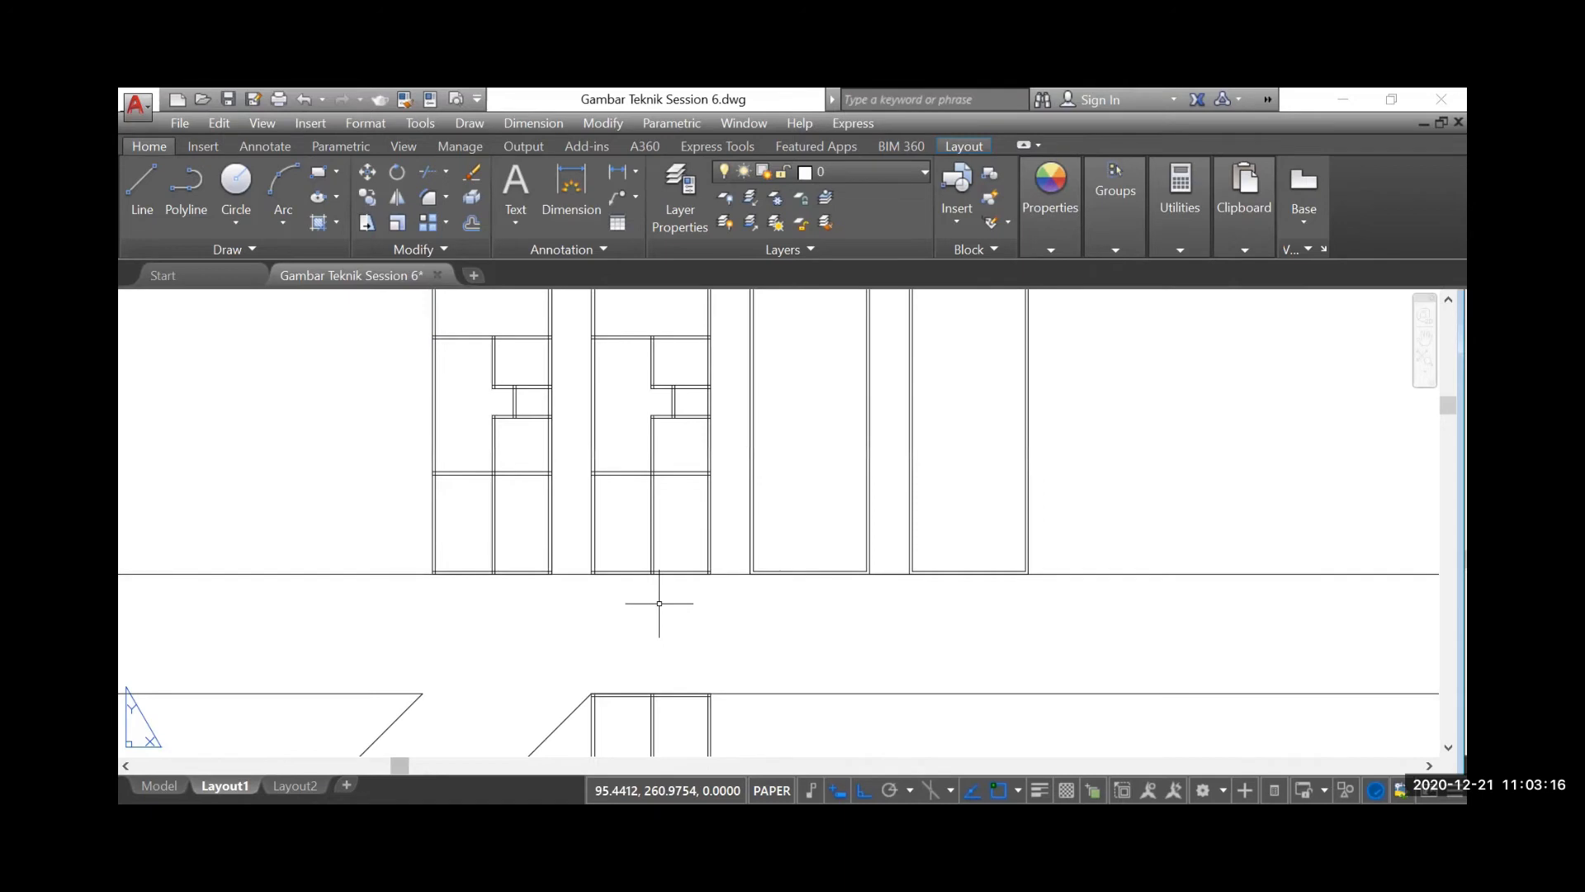
{"action": "scroll", "coordinate": [659, 603], "scroll_direction": "down", "scroll_amount": 2}
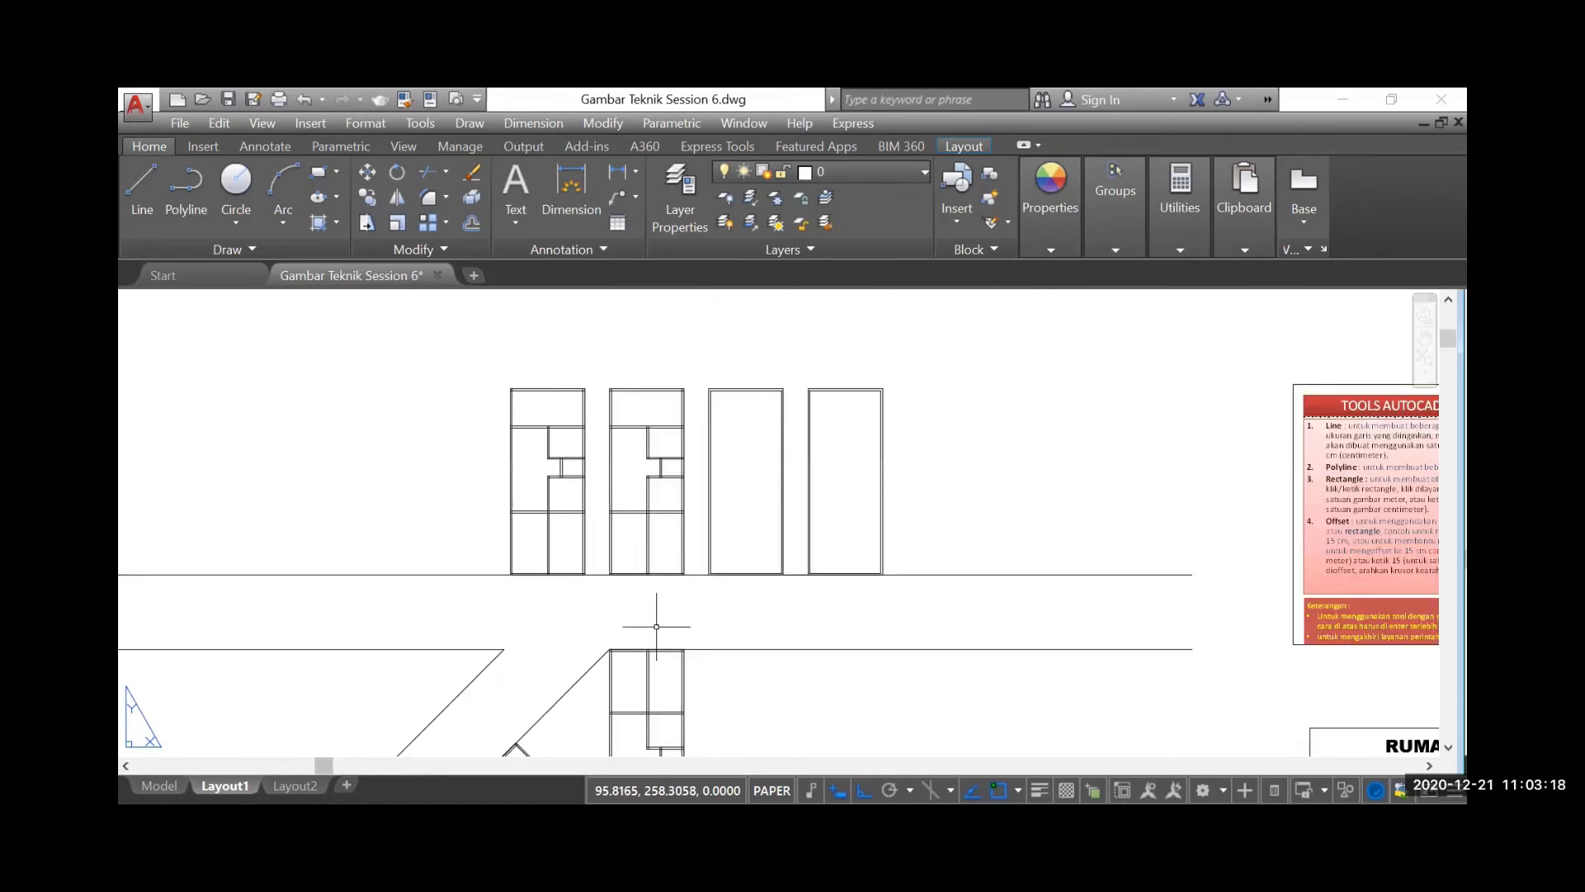
{"action": "scroll", "coordinate": [684, 523], "scroll_direction": "down", "scroll_amount": 2}
{"action": "scroll", "coordinate": [694, 525], "scroll_direction": "down", "scroll_amount": 2}
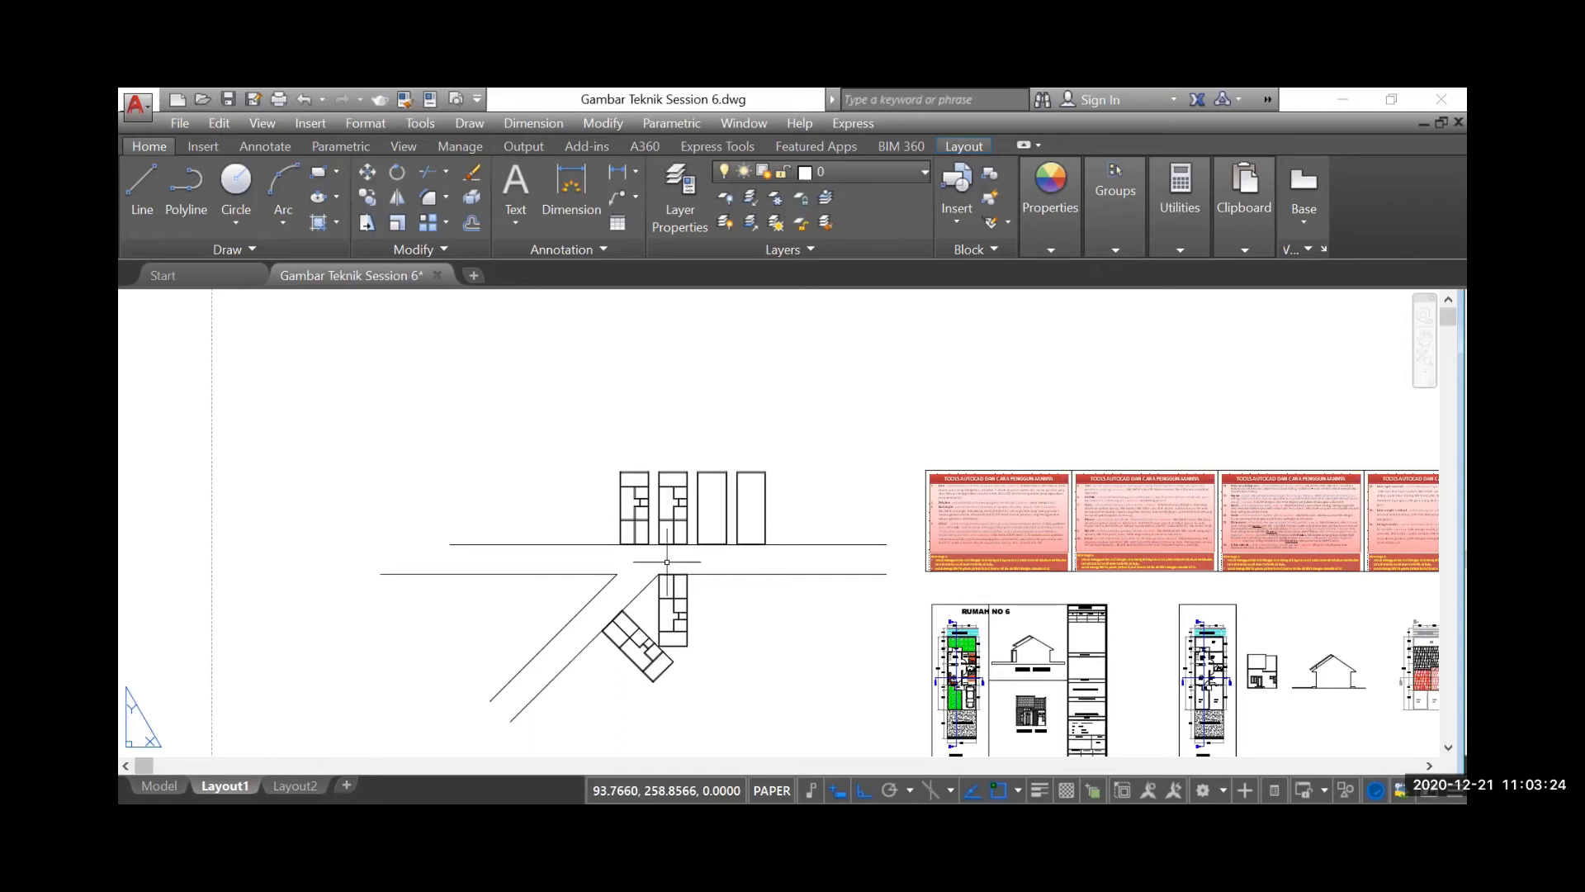
{"action": "scroll", "coordinate": [683, 538], "scroll_direction": "up", "scroll_amount": 4}
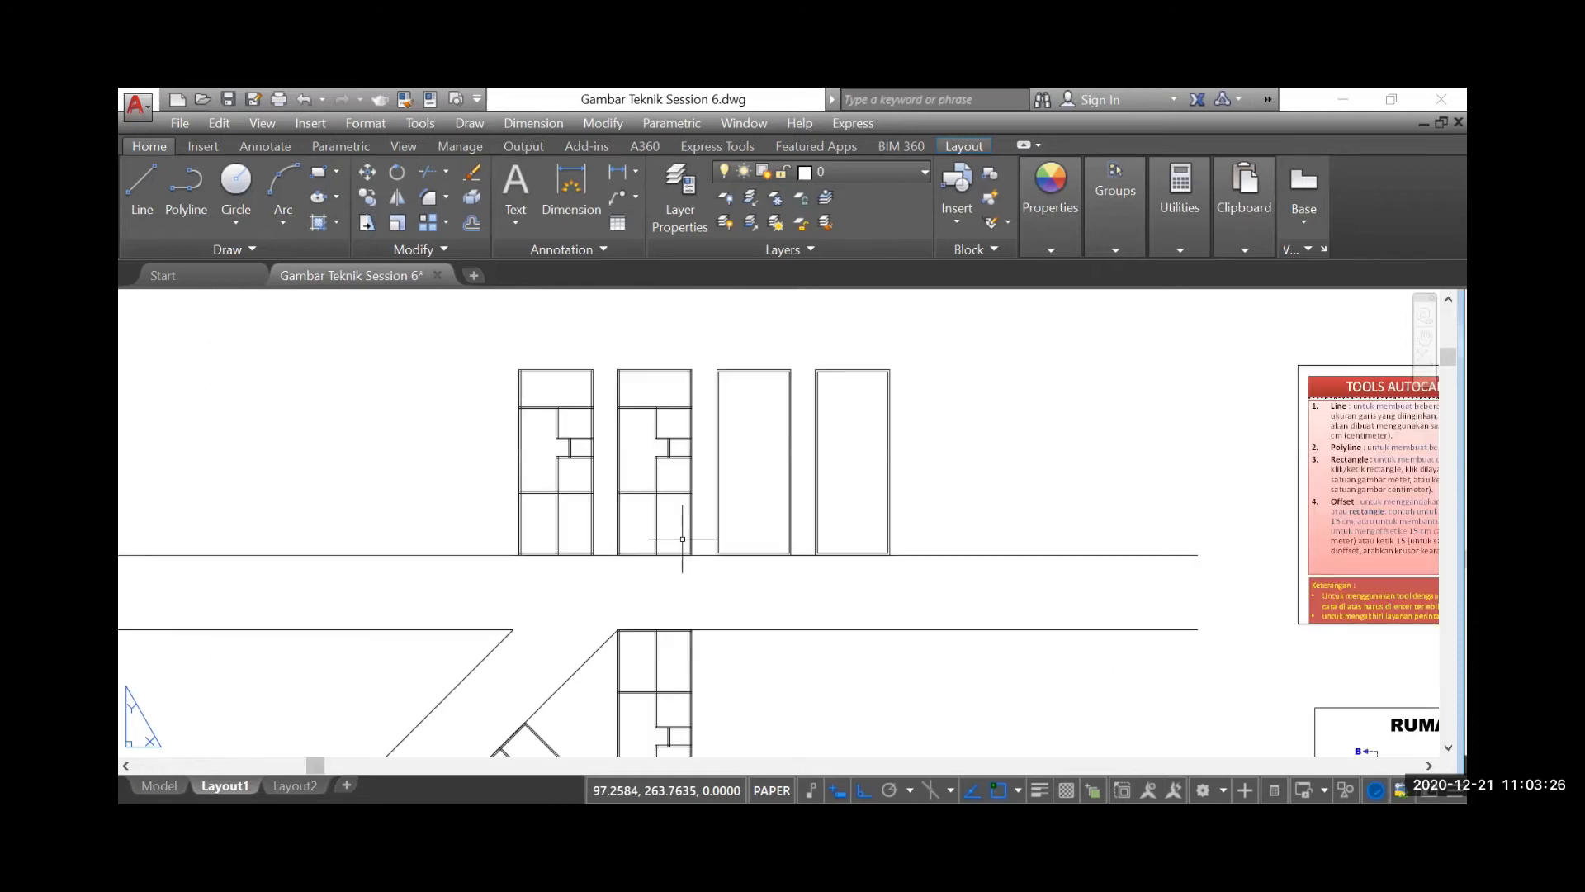
{"action": "scroll", "coordinate": [682, 539], "scroll_direction": "up", "scroll_amount": 2}
{"action": "scroll", "coordinate": [605, 531], "scroll_direction": "up", "scroll_amount": 2}
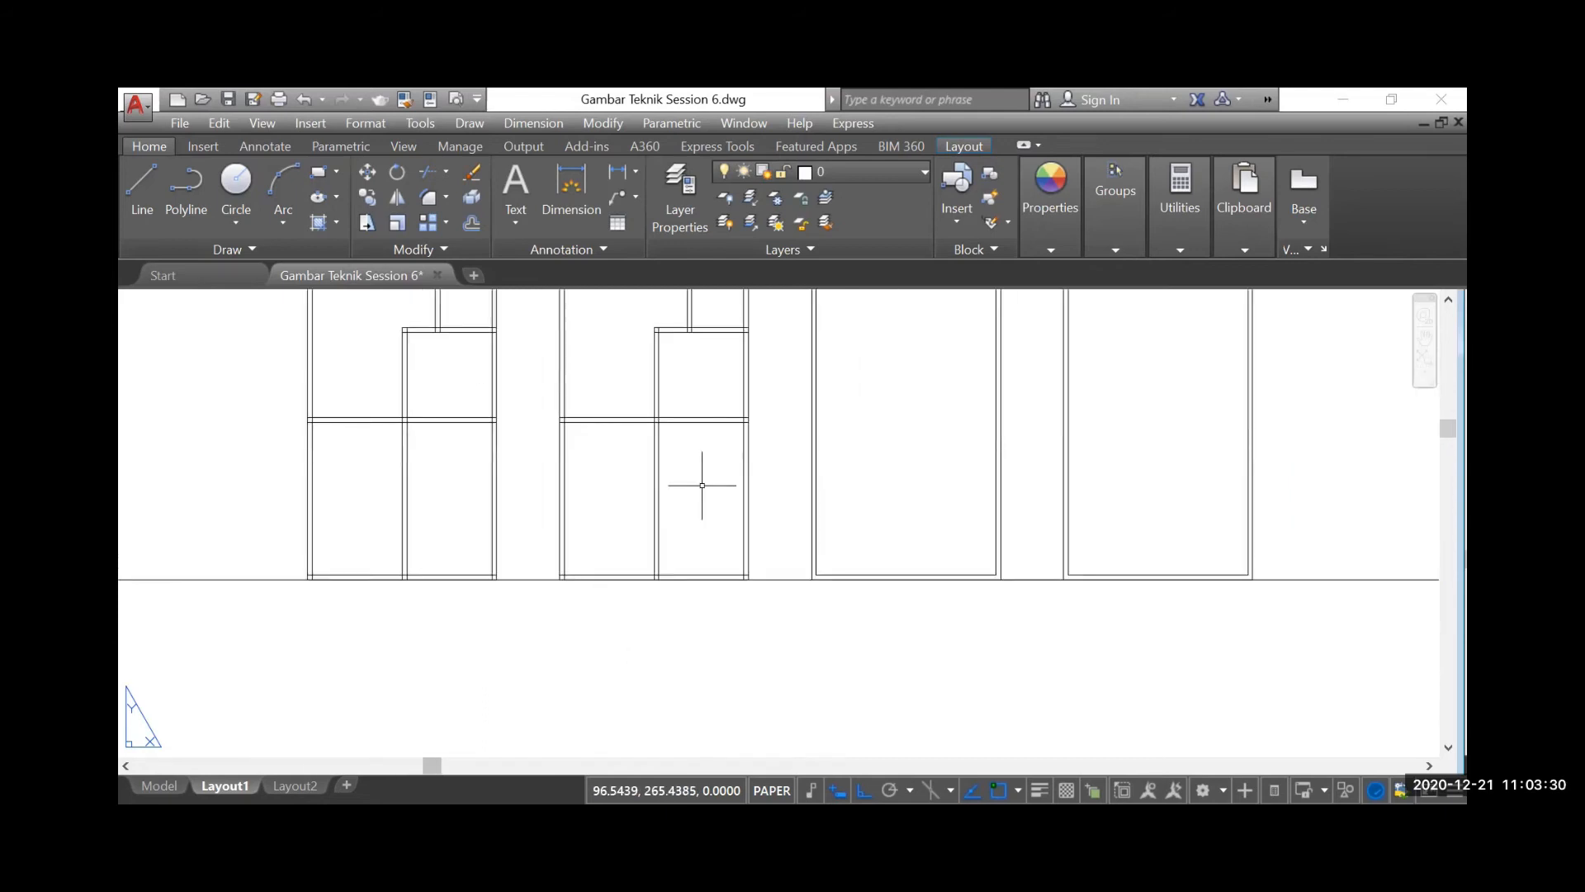
{"action": "left_click", "coordinate": [518, 180]}
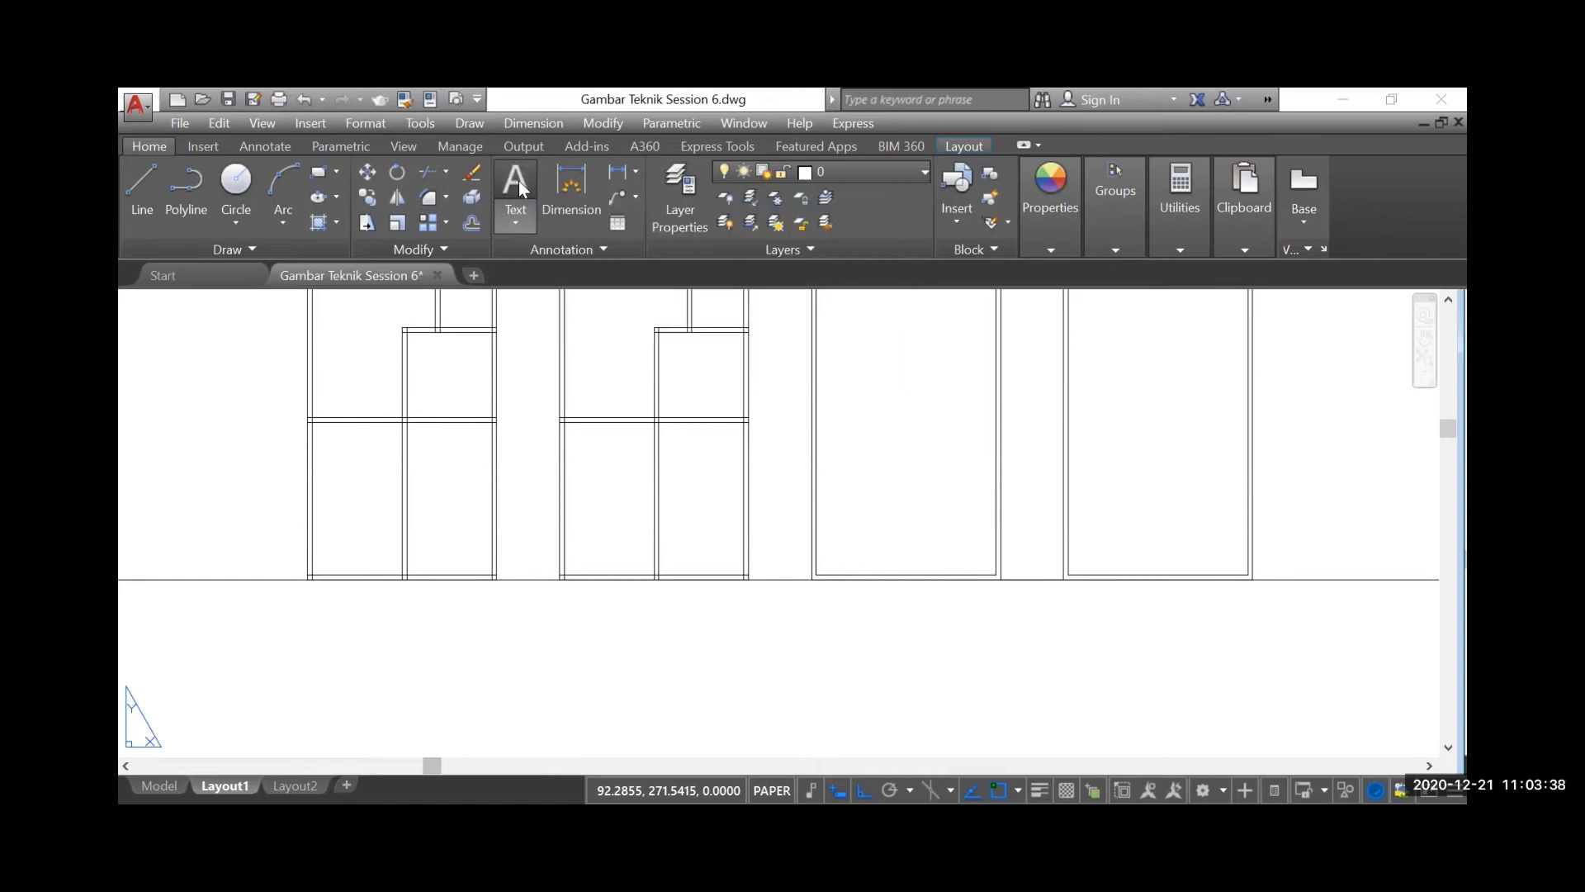
{"action": "left_click", "coordinate": [558, 602]}
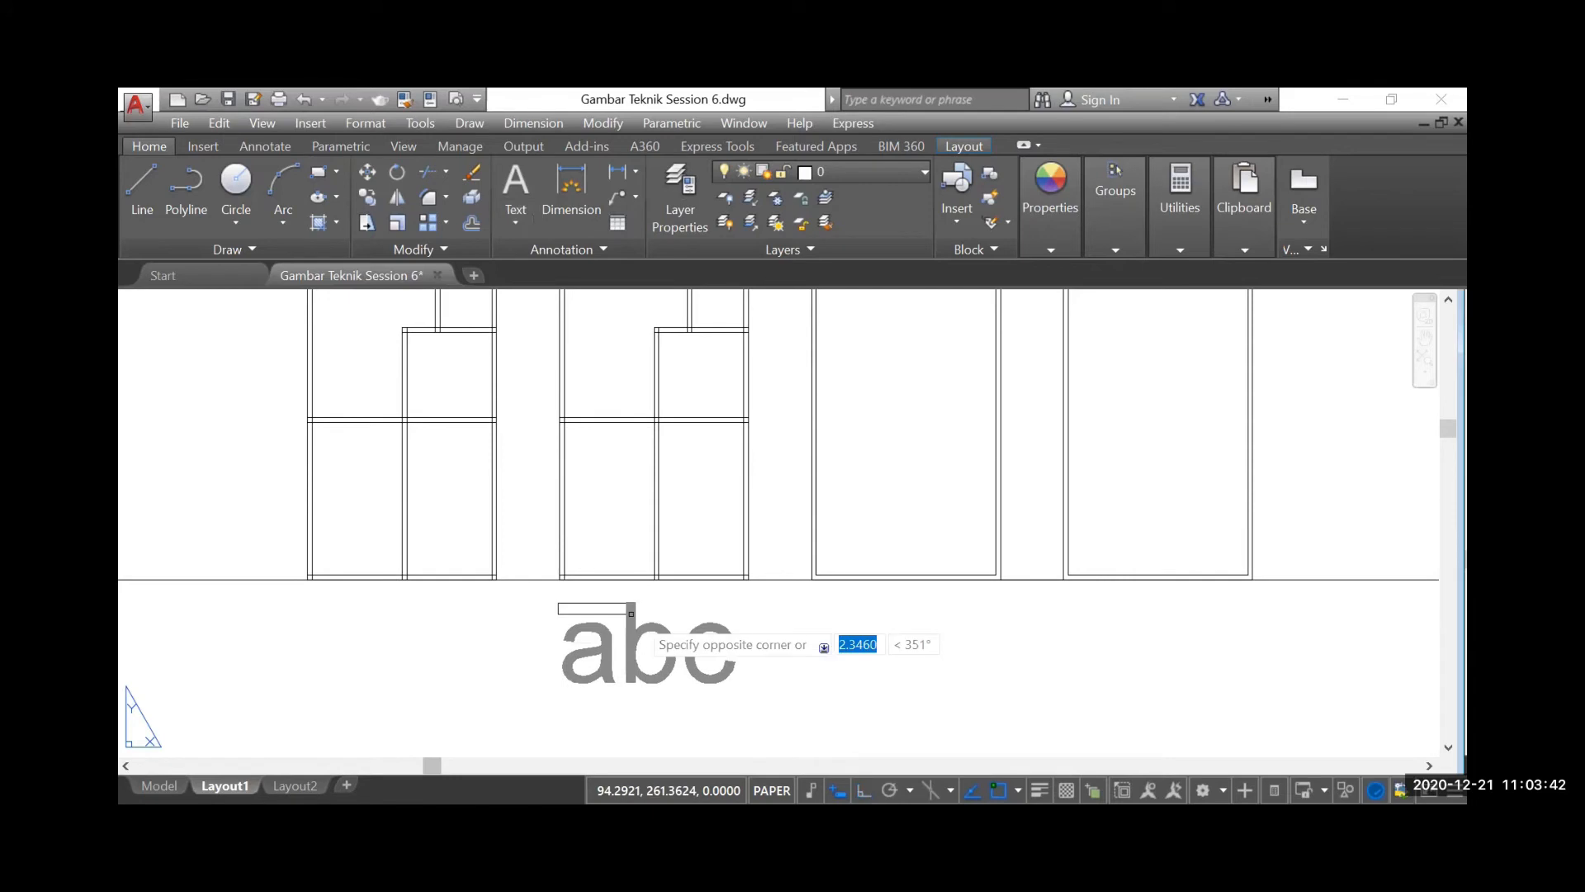
{"action": "key", "text": "Escape"}
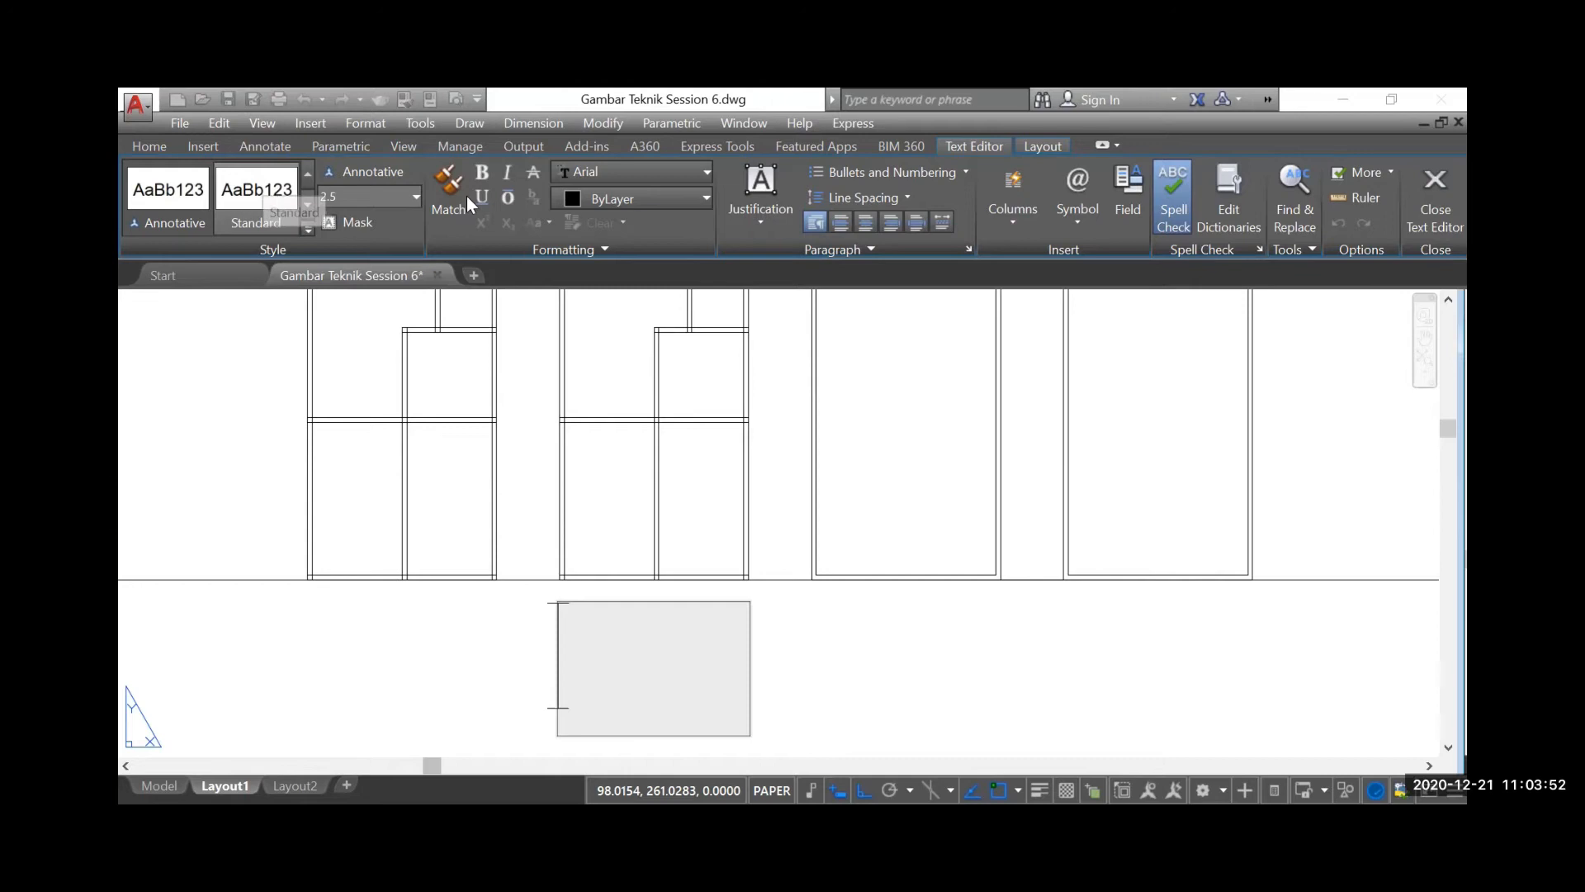
Set the text height of the new multiline text to 0.2
{"action": "left_click", "coordinate": [346, 195]}
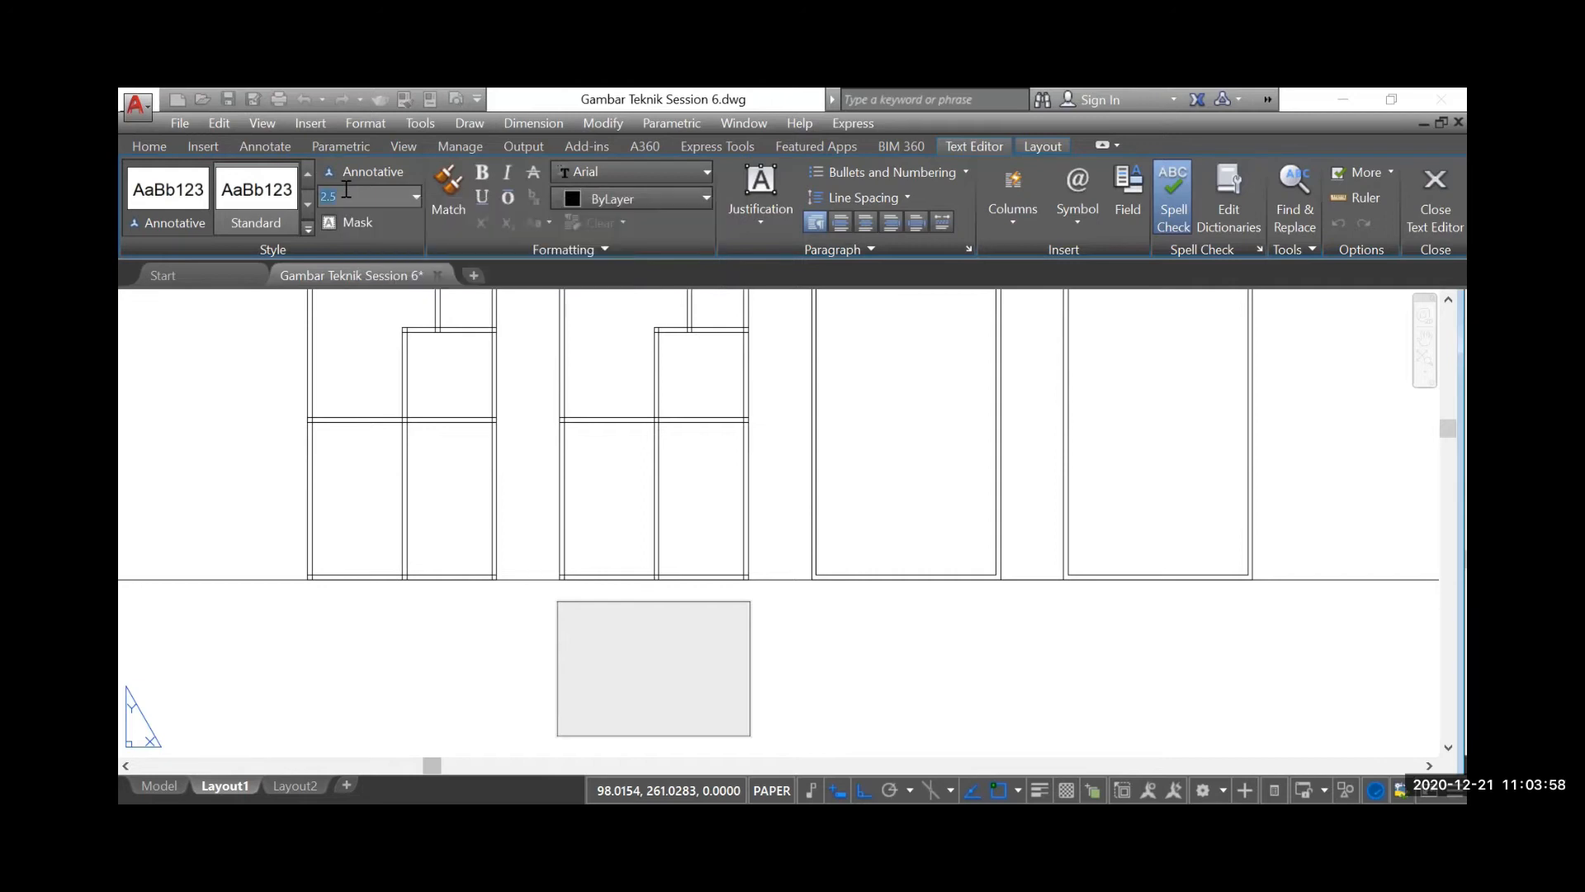
{"action": "type", "text": "0.2"}
{"action": "key", "text": "Return"}
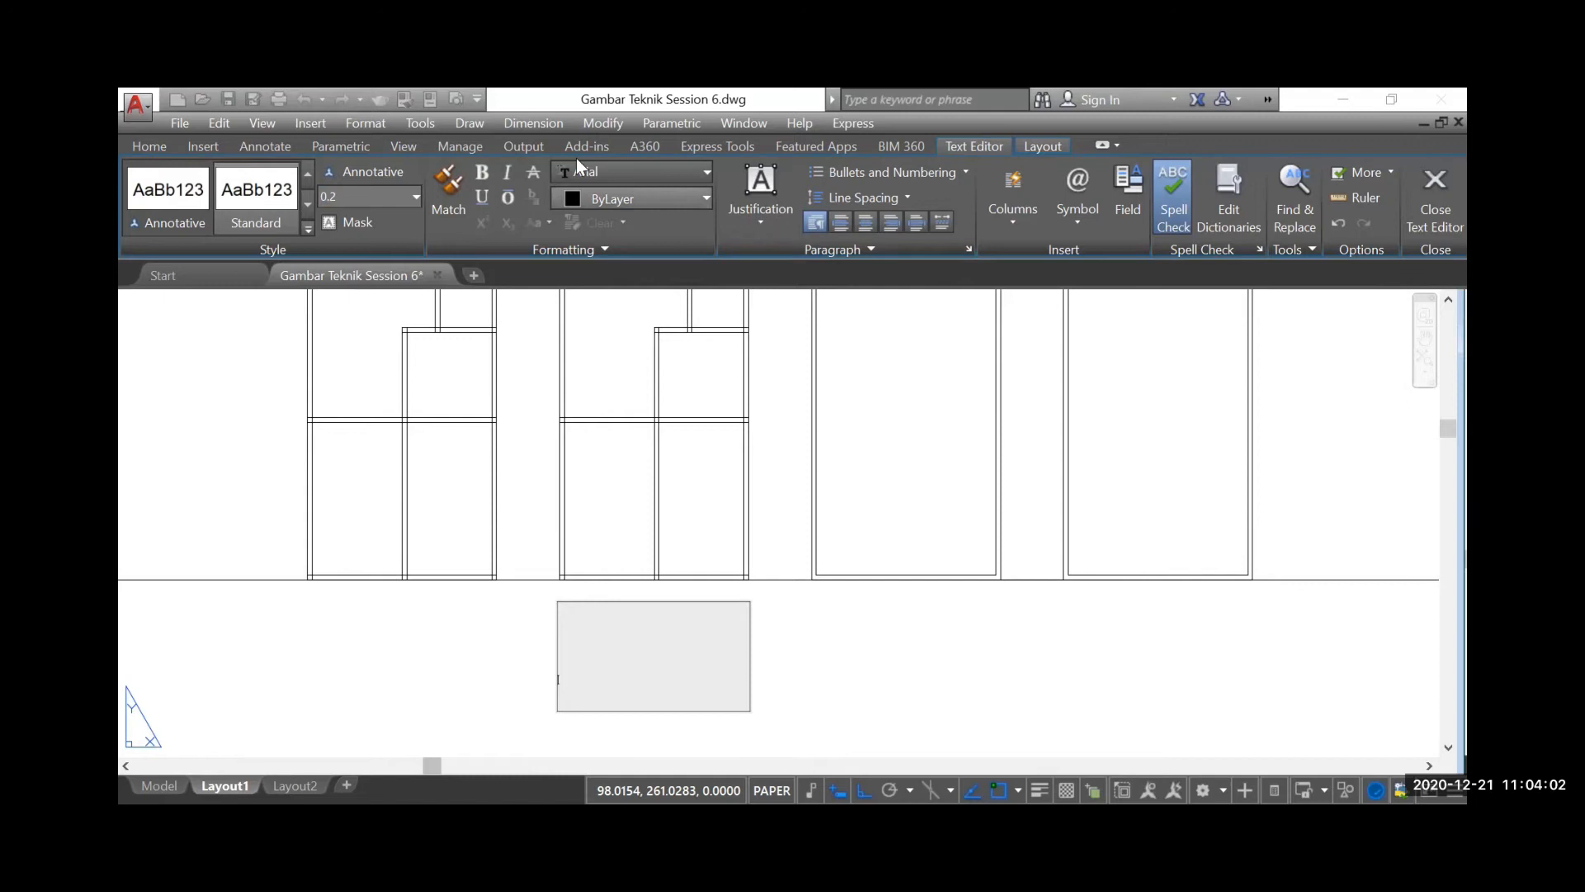
{"action": "left_click", "coordinate": [616, 176]}
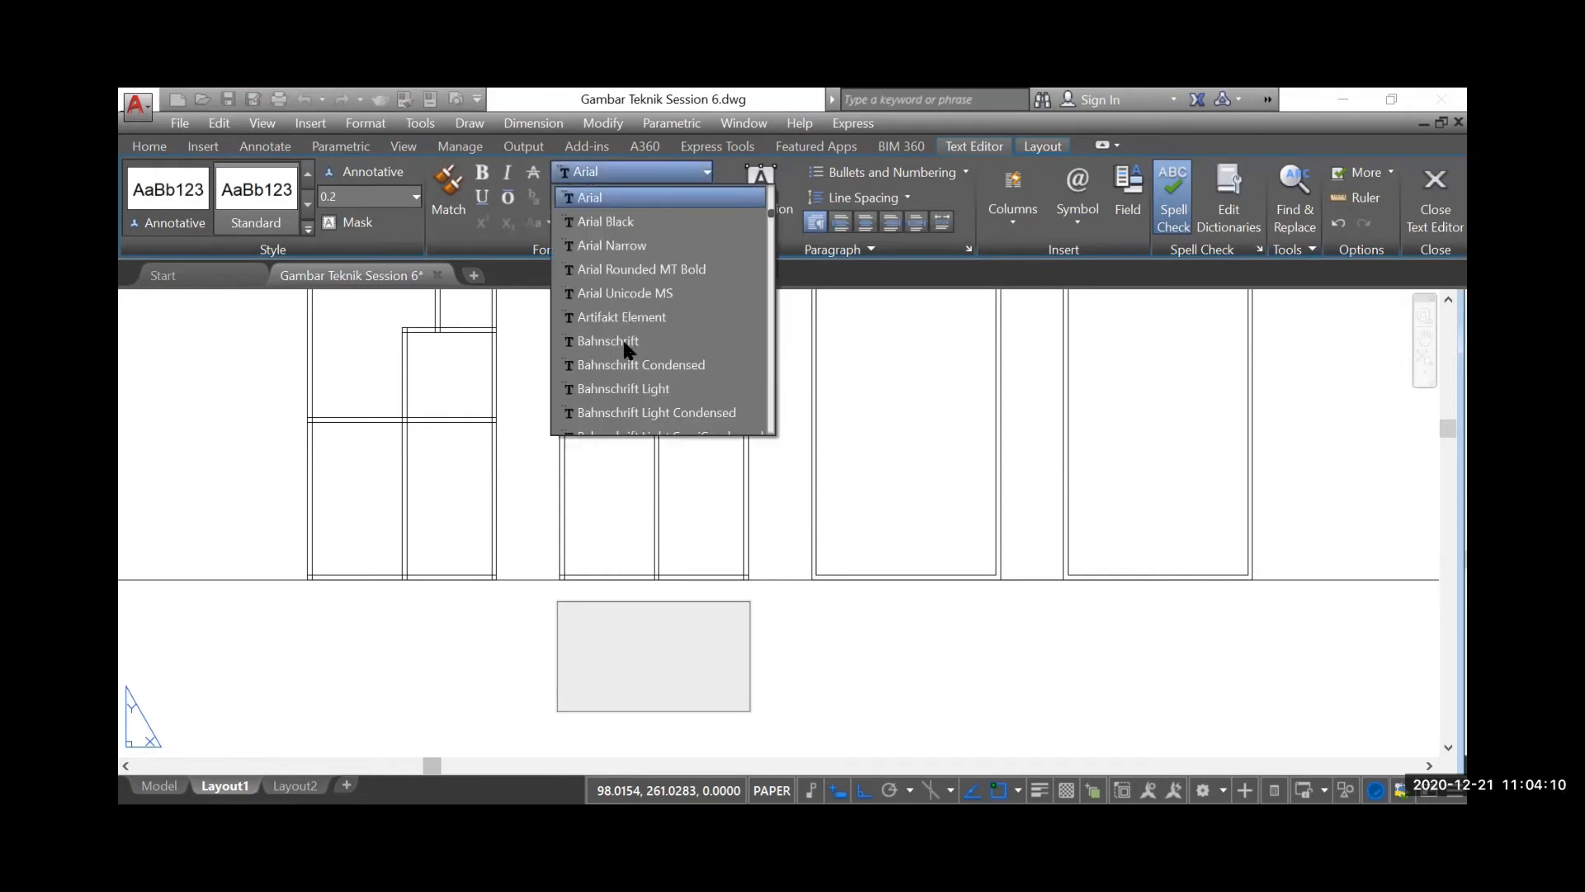
{"action": "scroll", "coordinate": [623, 350], "scroll_direction": "down", "scroll_amount": 5}
{"action": "scroll", "coordinate": [622, 360], "scroll_direction": "down", "scroll_amount": 4}
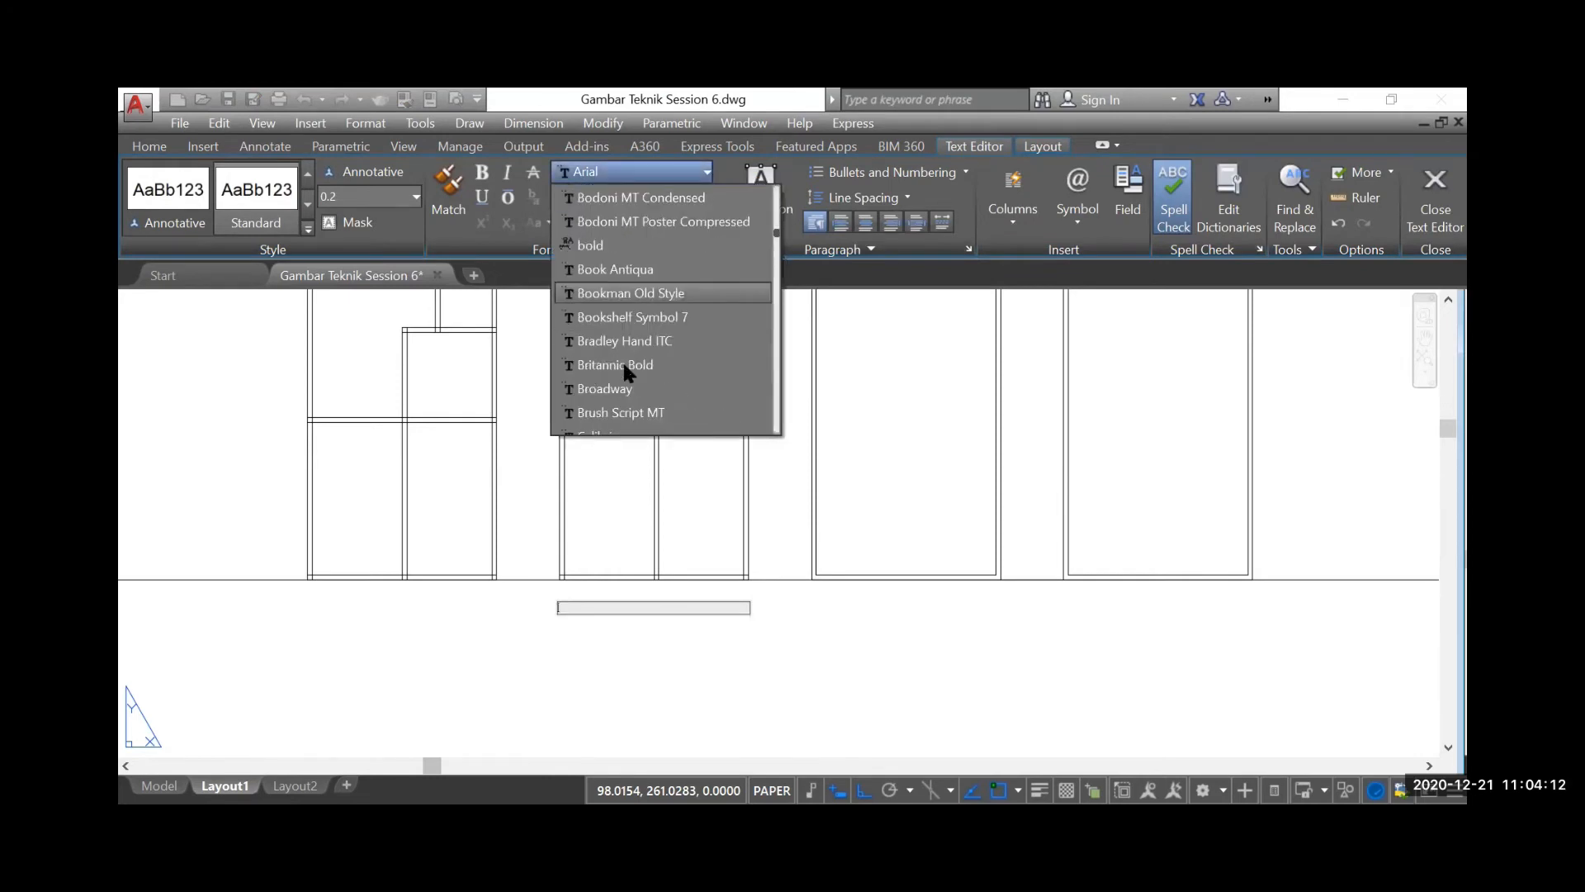
{"action": "scroll", "coordinate": [621, 350], "scroll_direction": "up", "scroll_amount": 8}
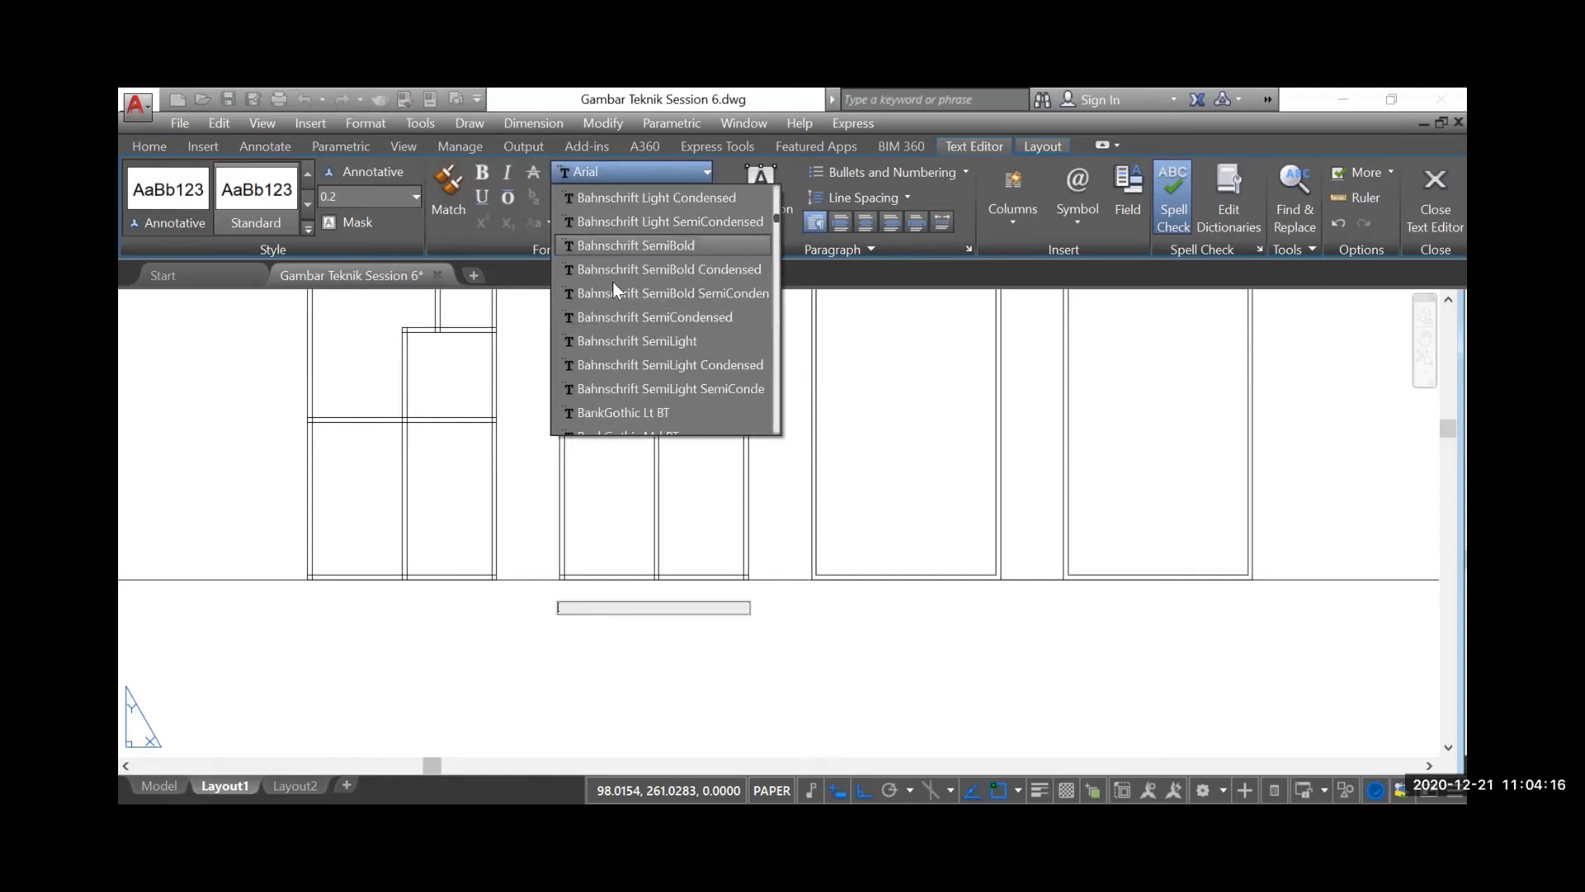
{"action": "left_click", "coordinate": [650, 487]}
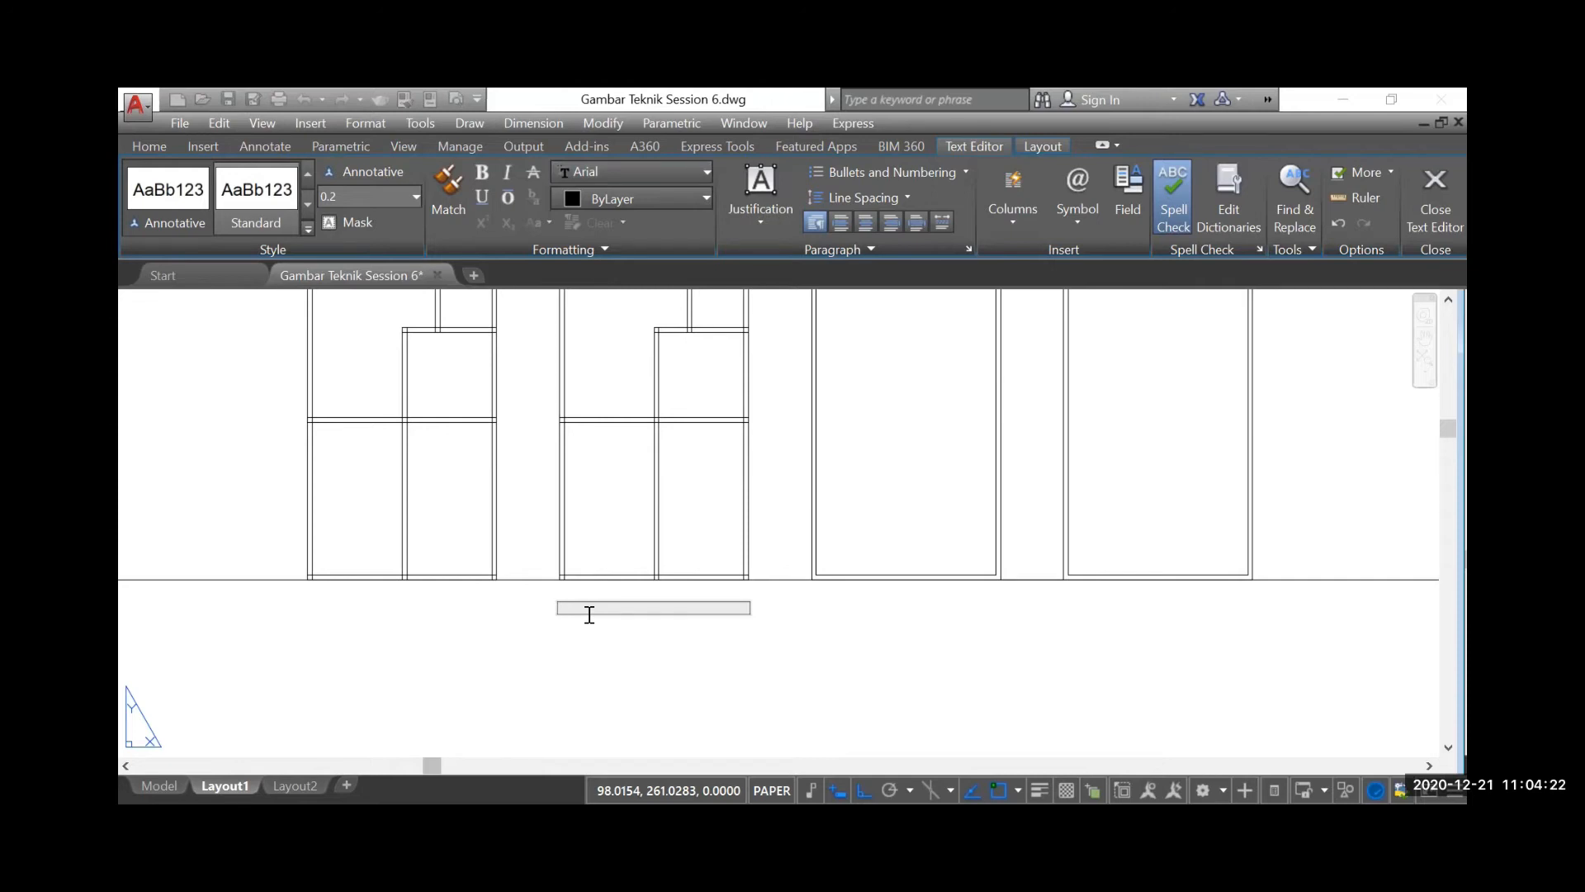
Enter the text "Gambar Denah" in the text box below the floor plan and finish the text
{"action": "type", "text": "Gambar Denah"}
{"action": "left_click", "coordinate": [584, 661]}
{"action": "scroll", "coordinate": [583, 635], "scroll_direction": "up", "scroll_amount": 2}
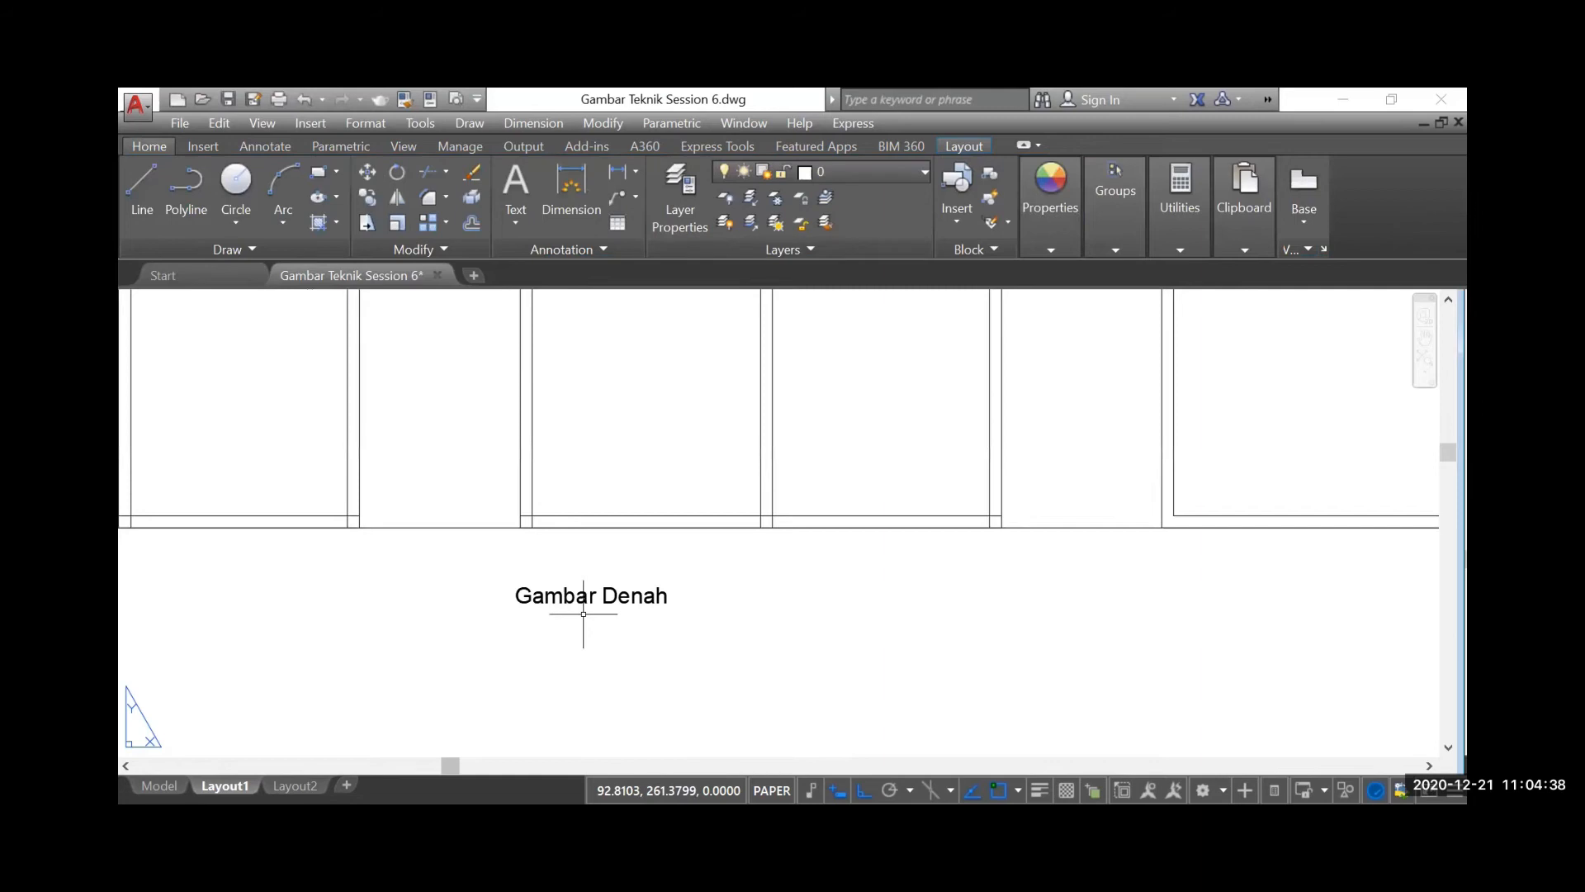
Set the height of the "Gambar Denah" text below the second floor plan to 0.4 and finish editing
{"action": "scroll", "coordinate": [623, 584], "scroll_direction": "down", "scroll_amount": 1}
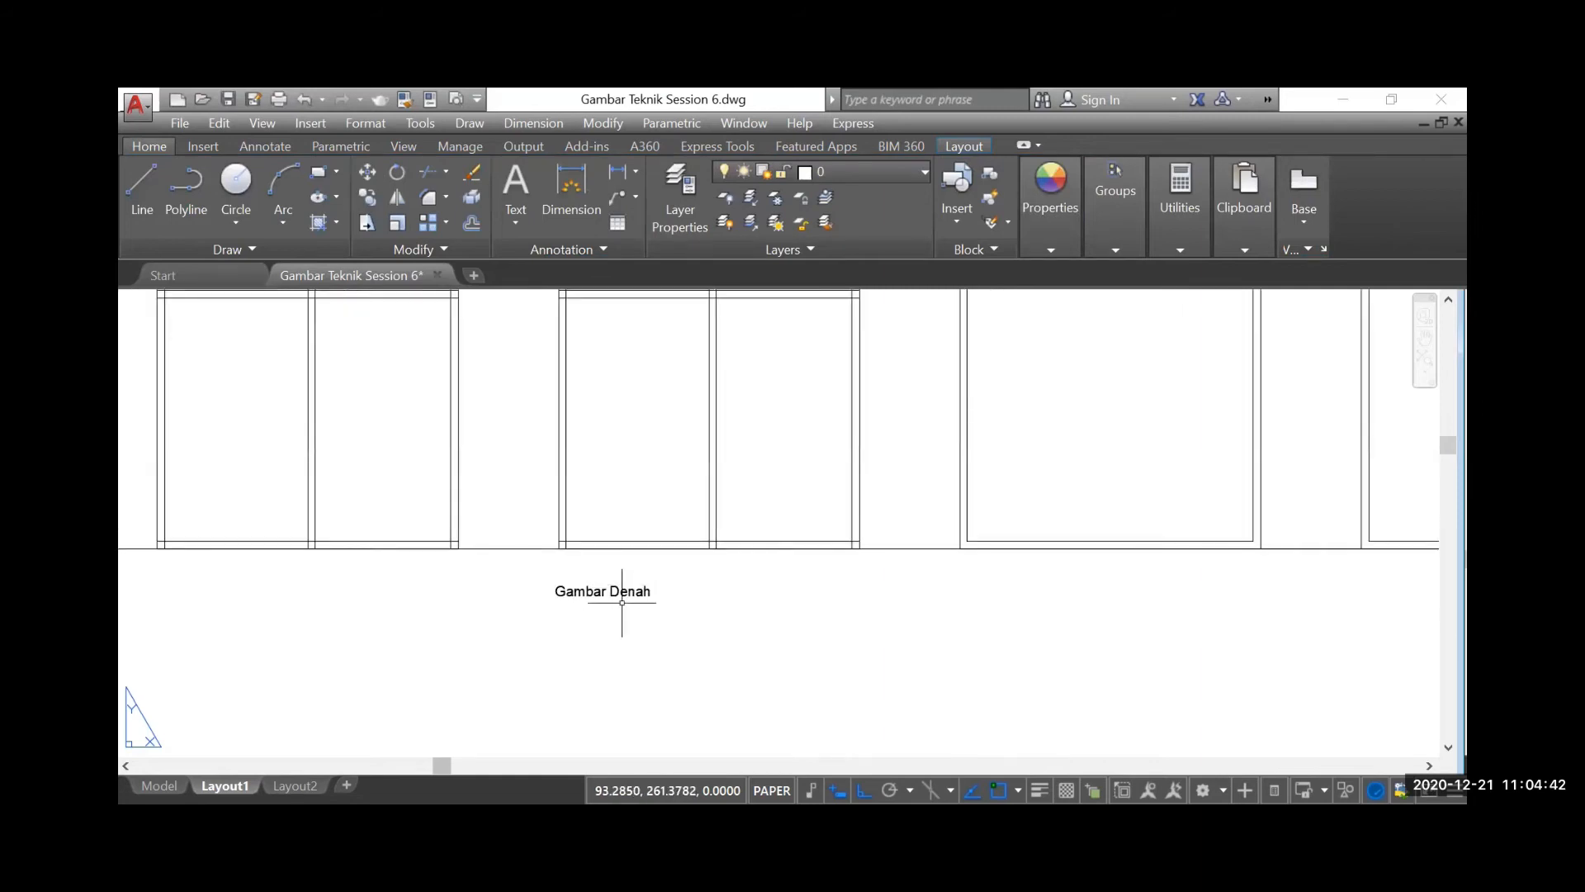
{"action": "scroll", "coordinate": [572, 605], "scroll_direction": "up", "scroll_amount": 1}
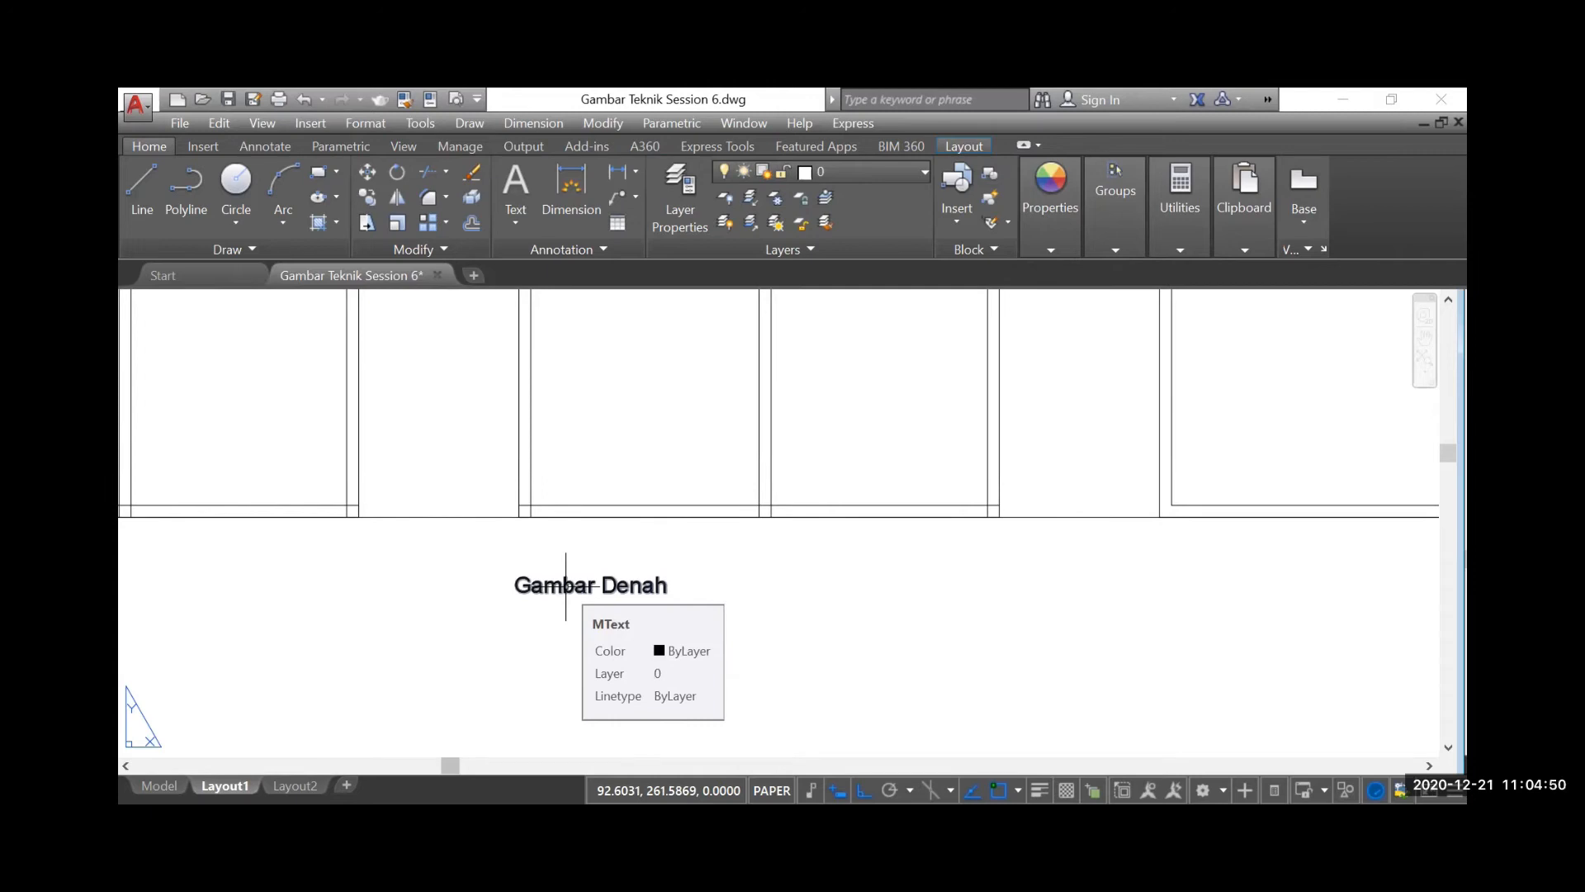
{"action": "double_click", "coordinate": [566, 587]}
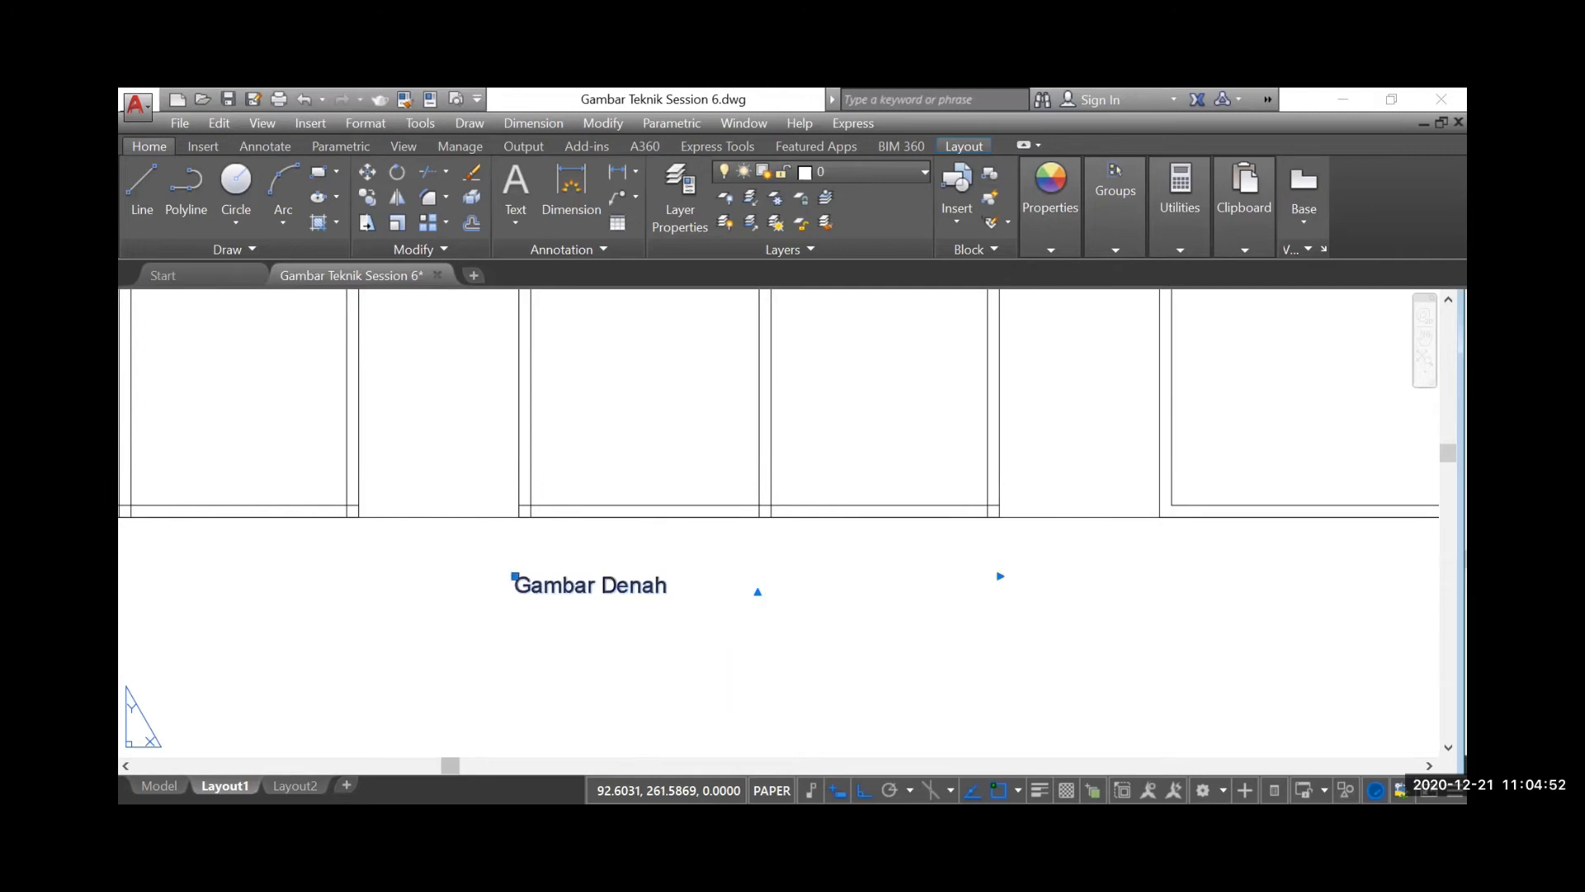
{"action": "left_click_drag", "start_coordinate": [677, 592], "coordinate": [497, 583]}
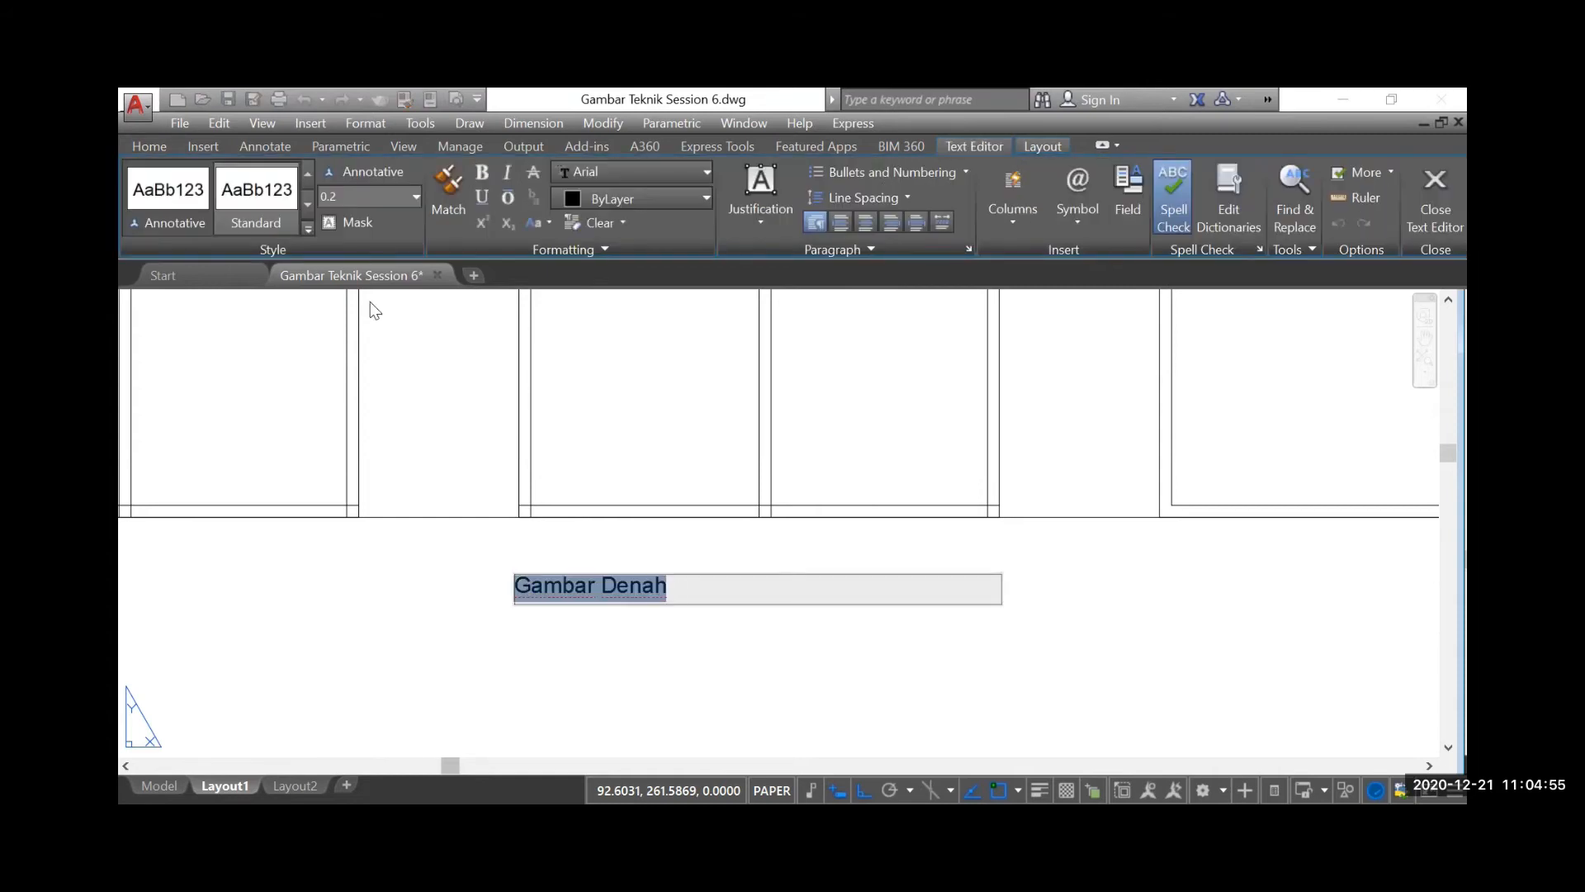
{"action": "left_click", "coordinate": [350, 197]}
{"action": "type", "text": "0.4"}
{"action": "key", "text": "Return"}
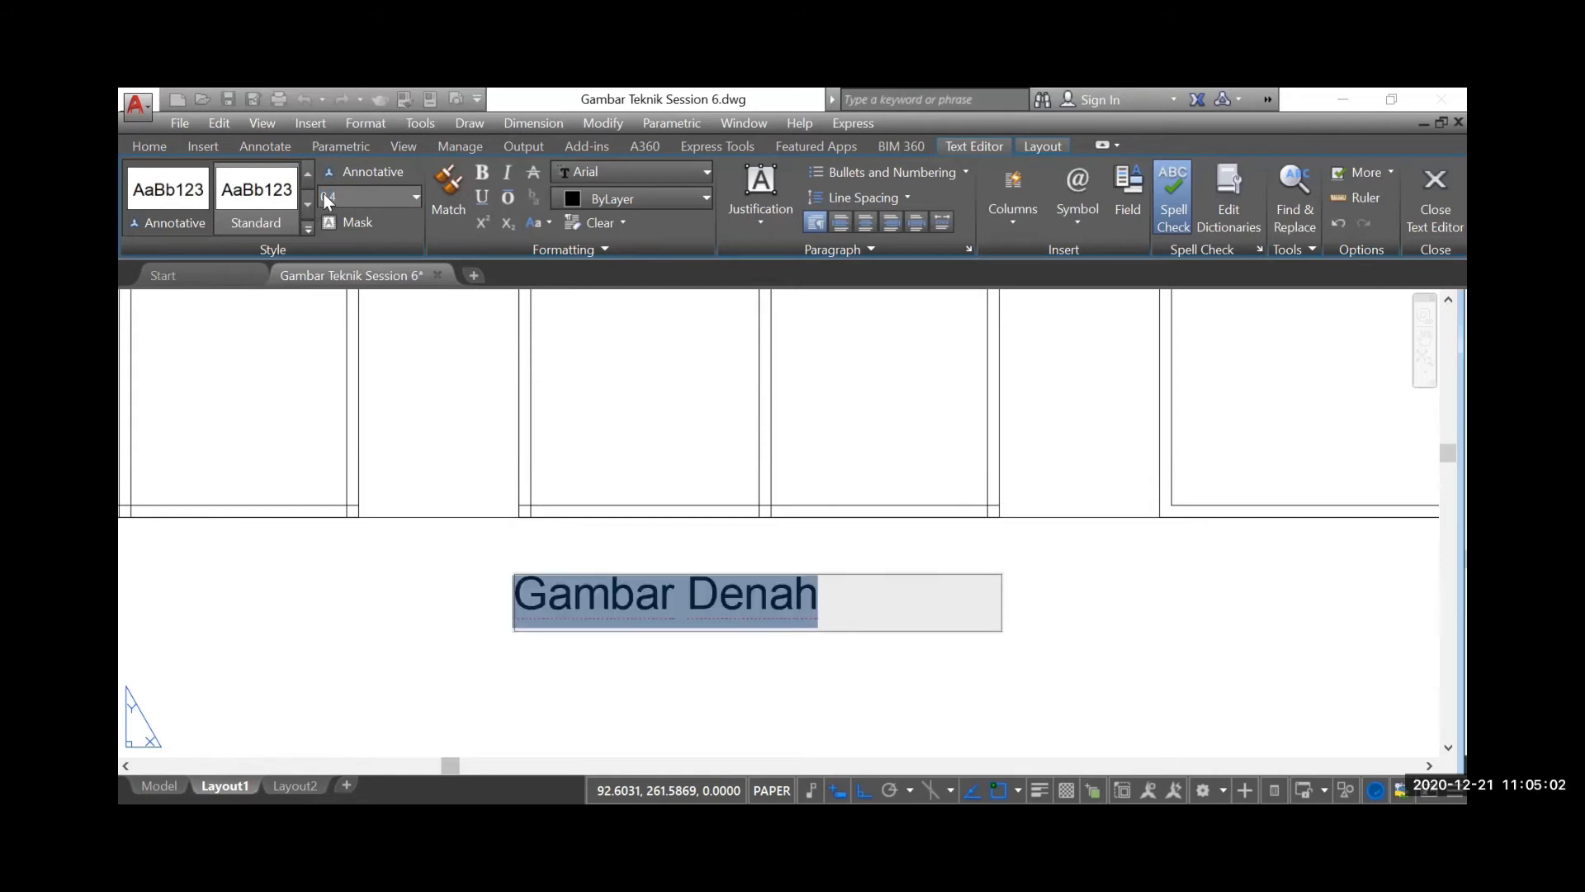
{"action": "left_click", "coordinate": [641, 201]}
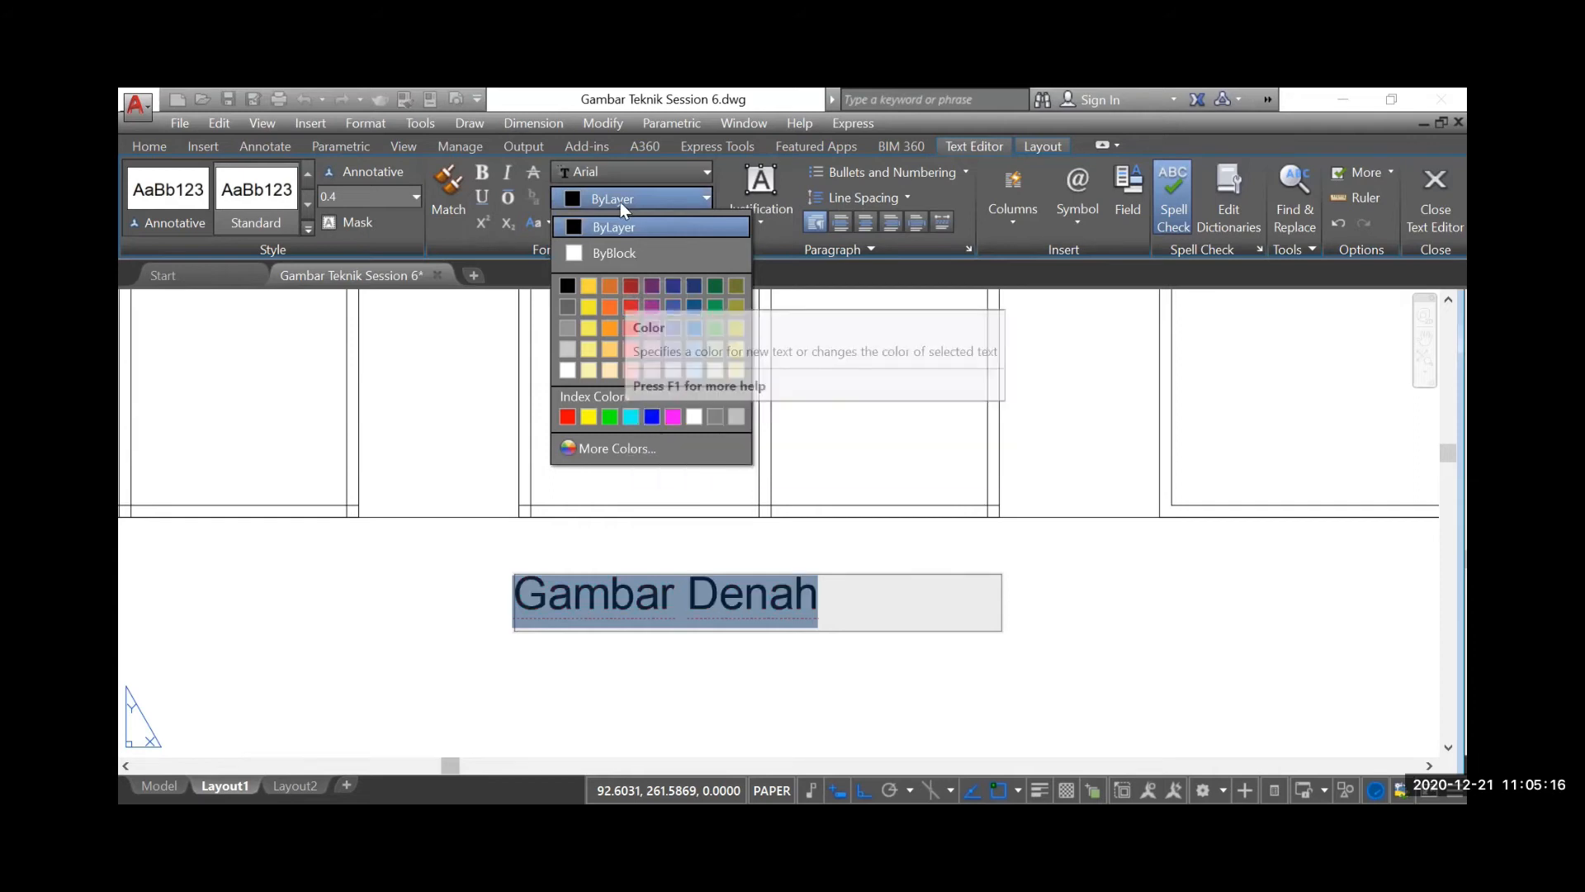
{"action": "left_click", "coordinate": [679, 671]}
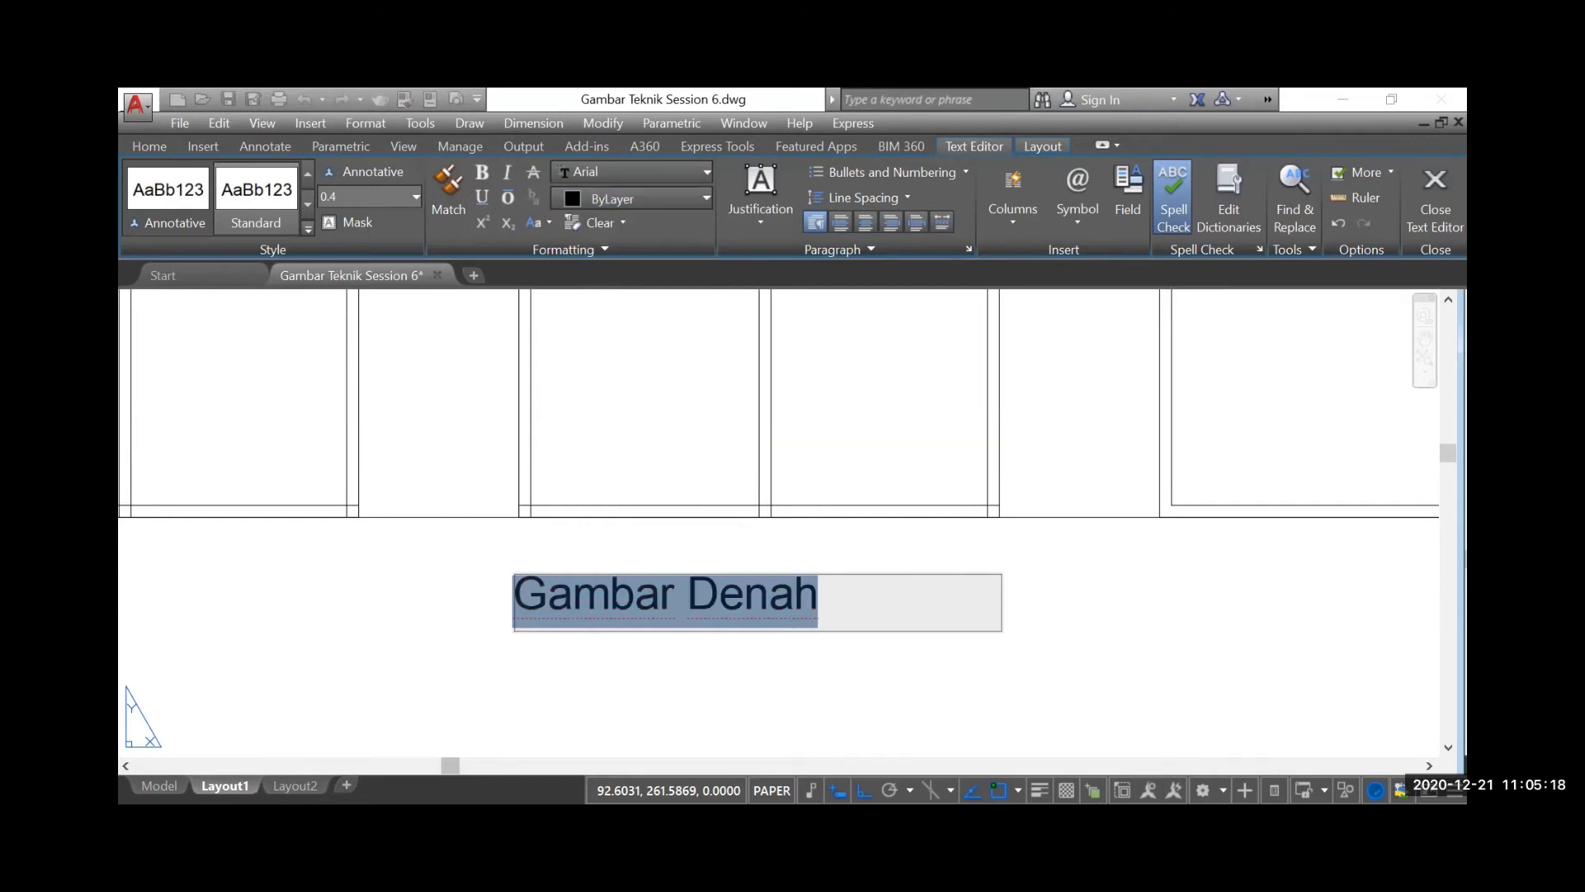
{"action": "left_click", "coordinate": [678, 670]}
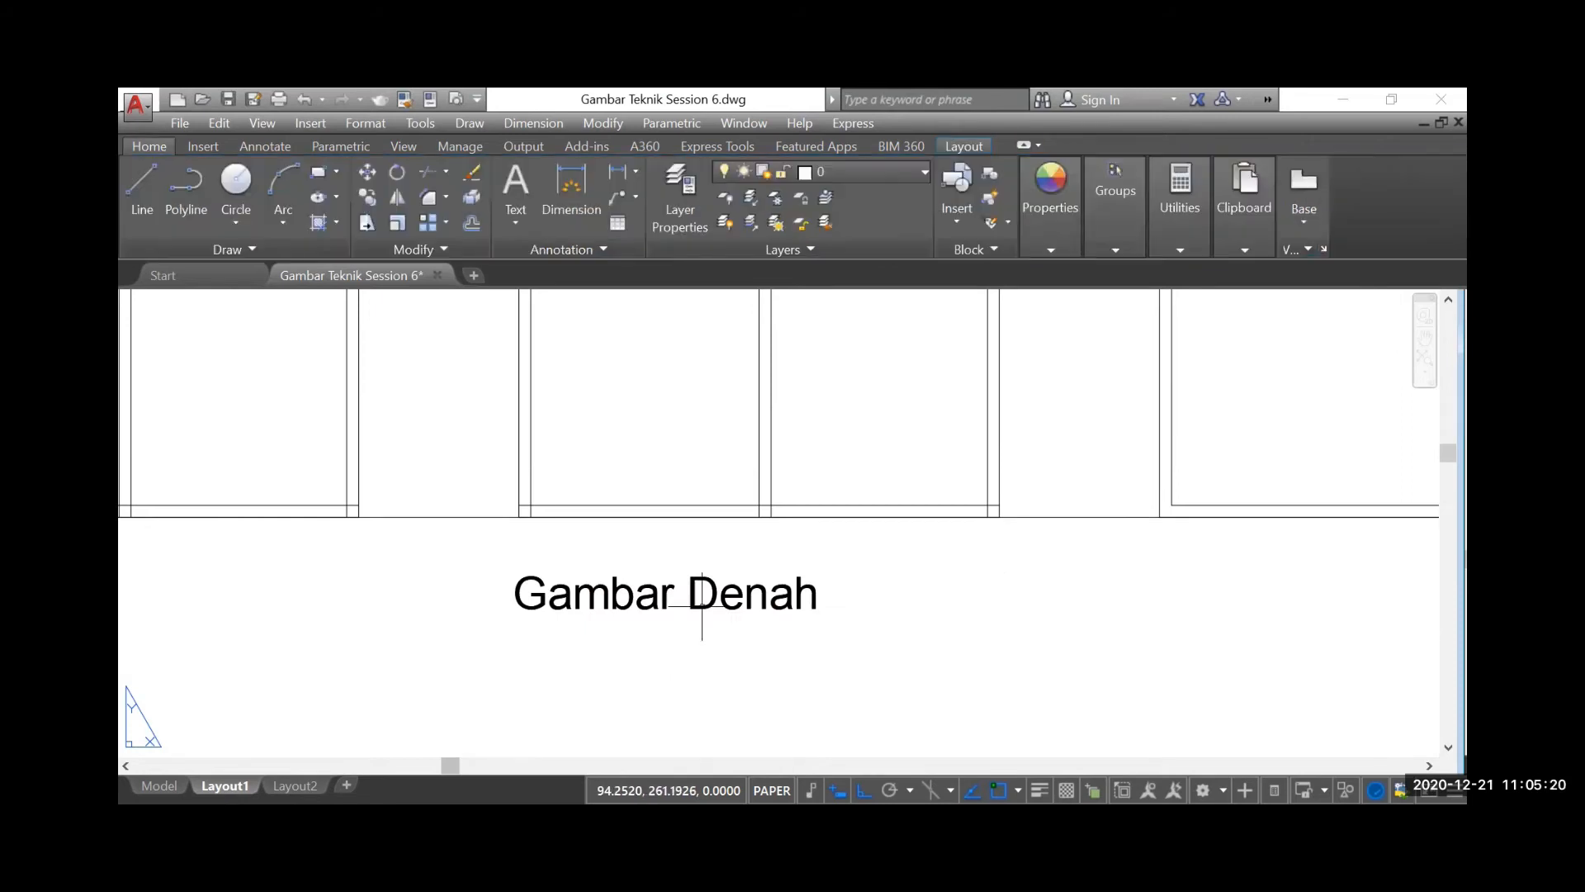
Read the Region entry in the tool notes to see how connected lines are joined
{"action": "scroll", "coordinate": [710, 563], "scroll_direction": "down", "scroll_amount": 4}
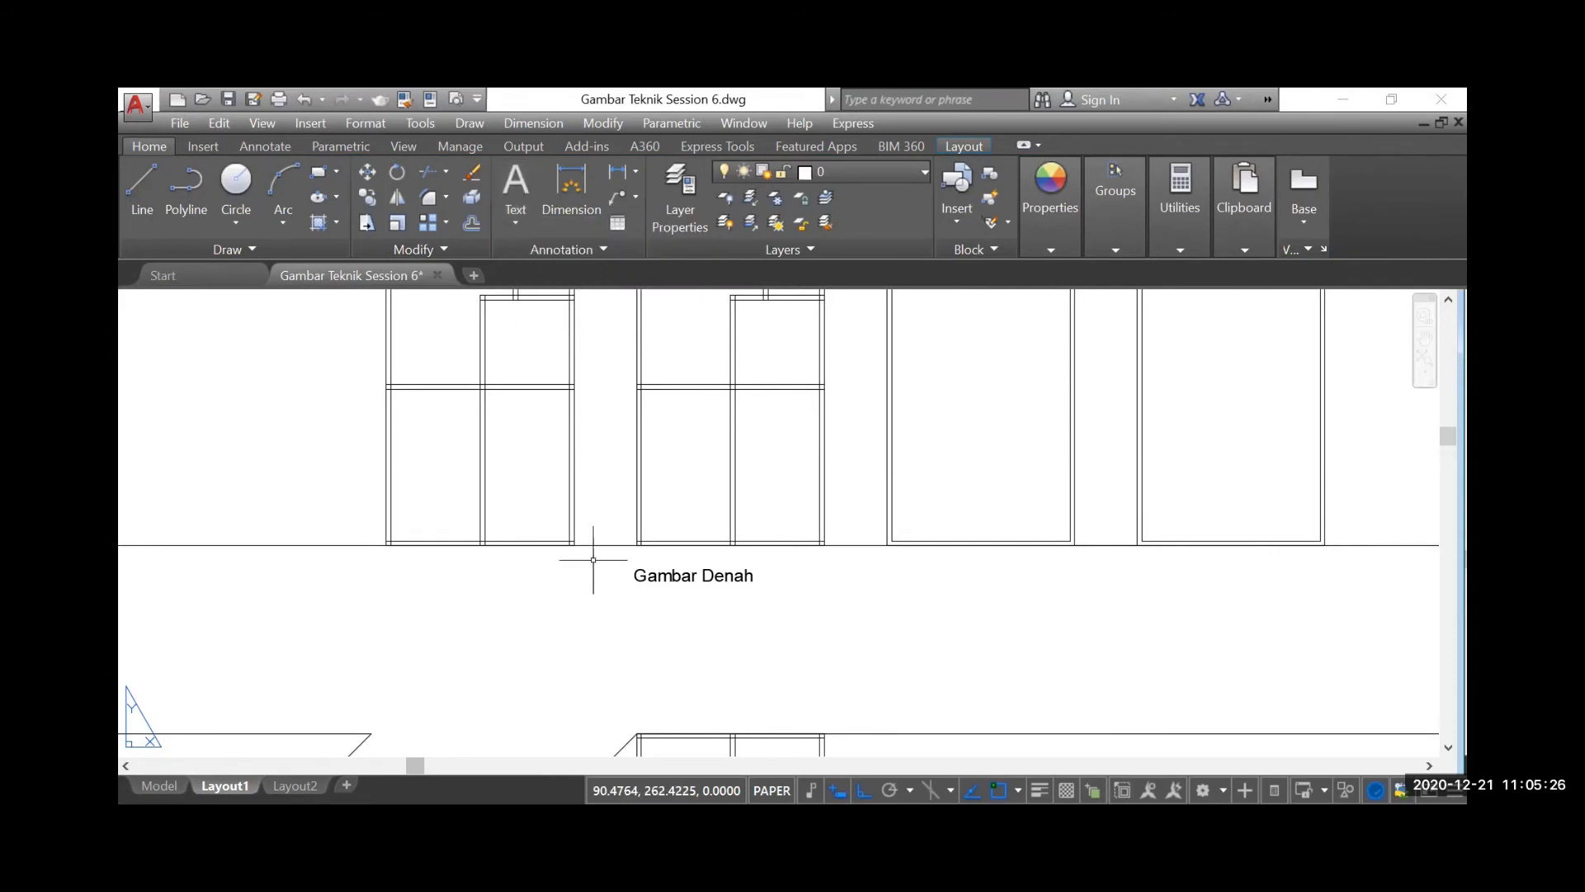
{"action": "scroll", "coordinate": [592, 559], "scroll_direction": "down", "scroll_amount": 3}
{"action": "scroll", "coordinate": [786, 549], "scroll_direction": "down", "scroll_amount": 1}
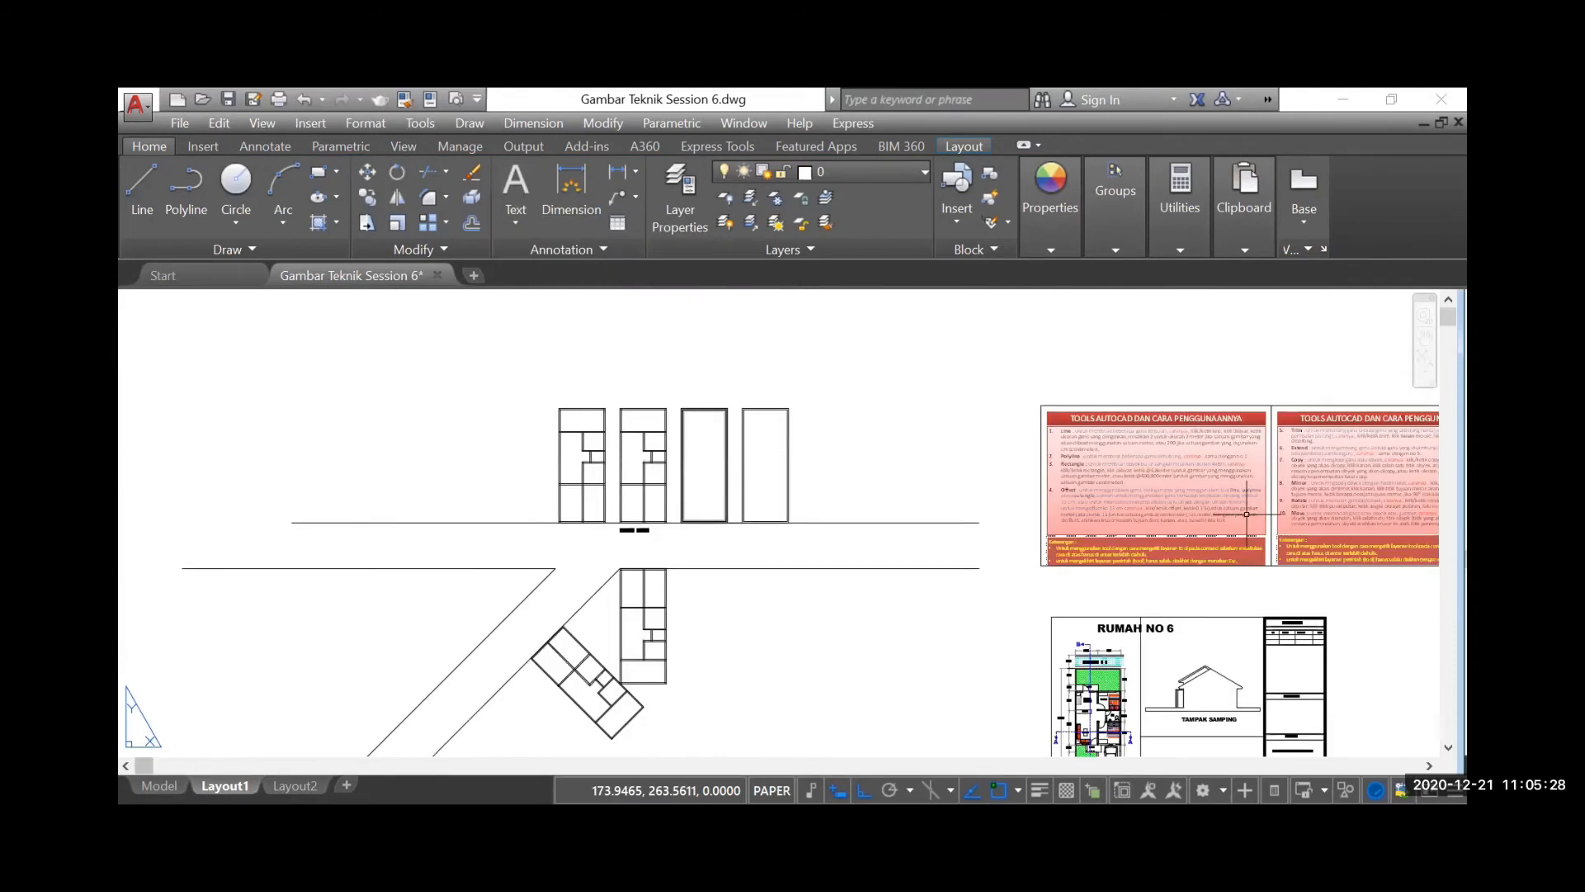
{"action": "scroll", "coordinate": [1030, 487], "scroll_direction": "down", "scroll_amount": 4}
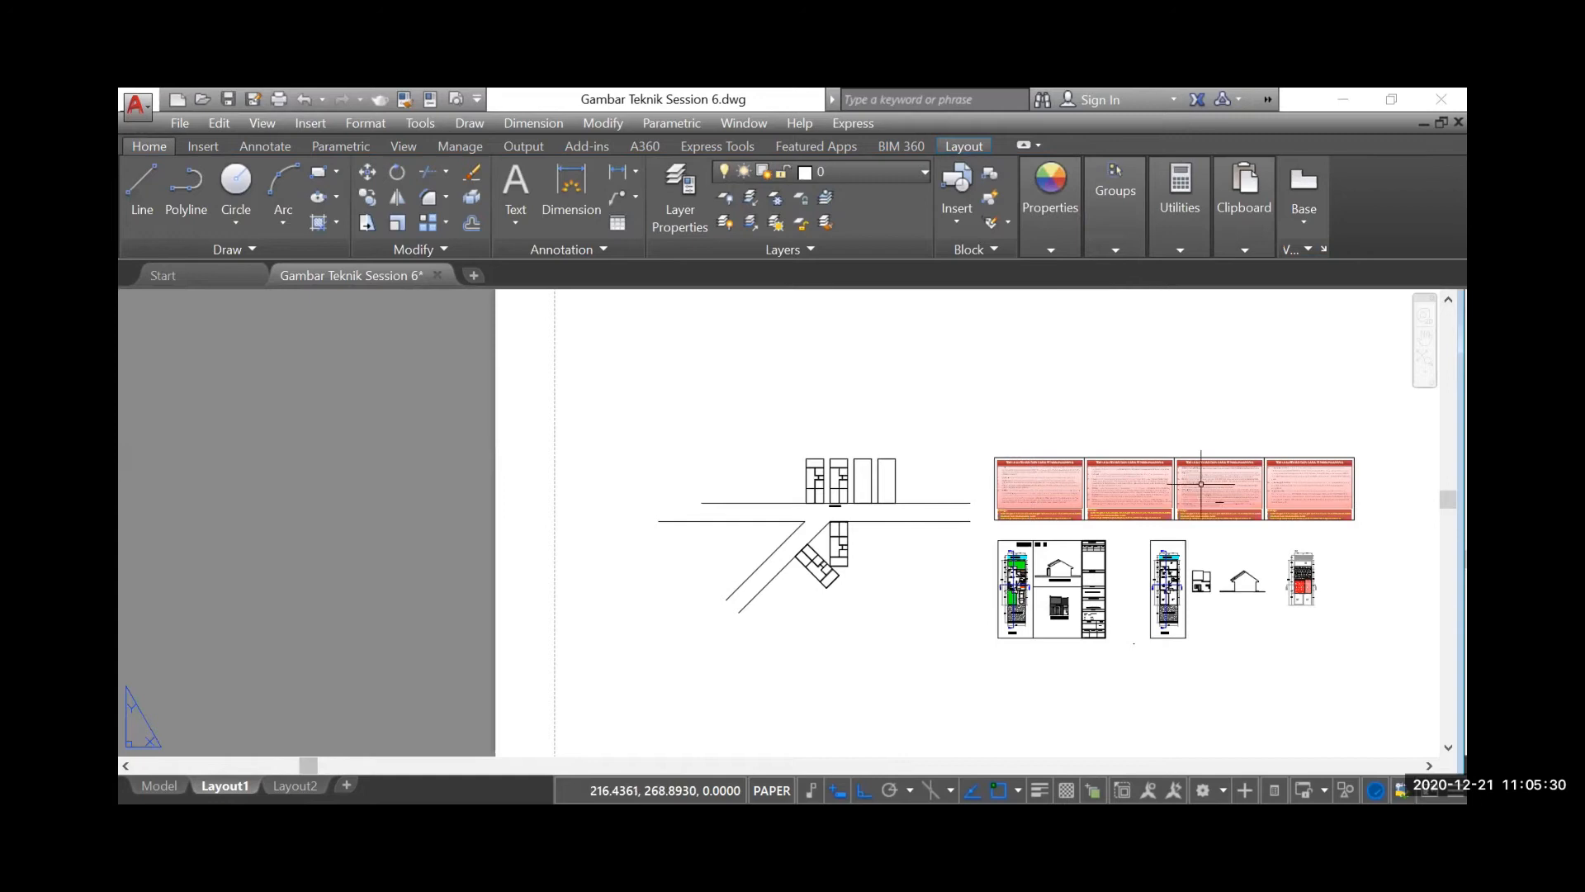
{"action": "scroll", "coordinate": [1157, 511], "scroll_direction": "up", "scroll_amount": 4}
{"action": "scroll", "coordinate": [1437, 525], "scroll_direction": "up", "scroll_amount": 2}
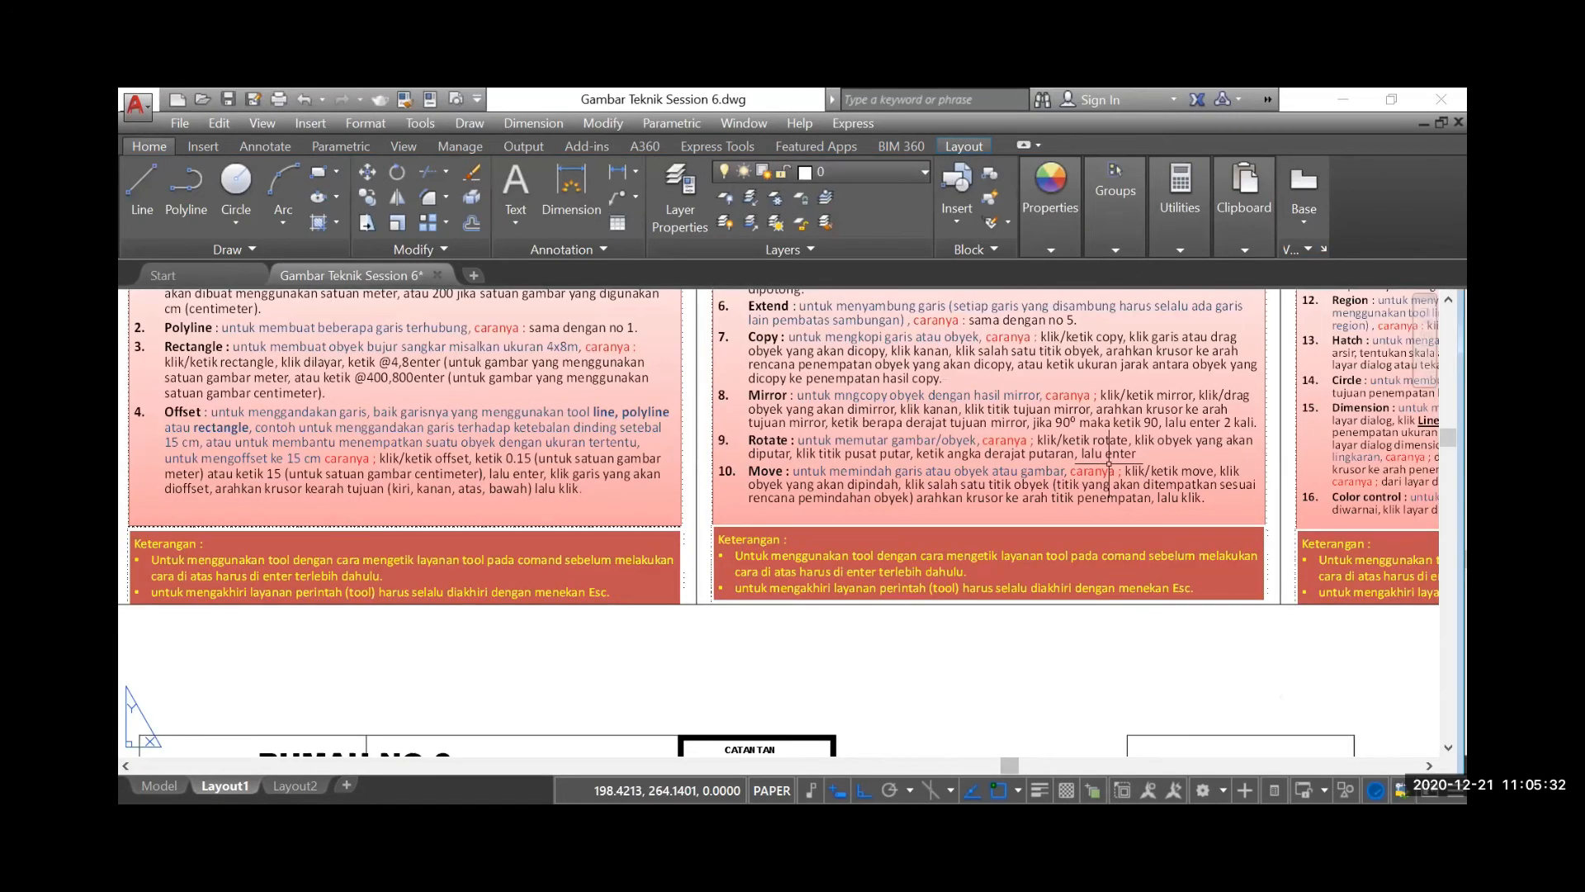
{"action": "scroll", "coordinate": [948, 368], "scroll_direction": "down", "scroll_amount": 2}
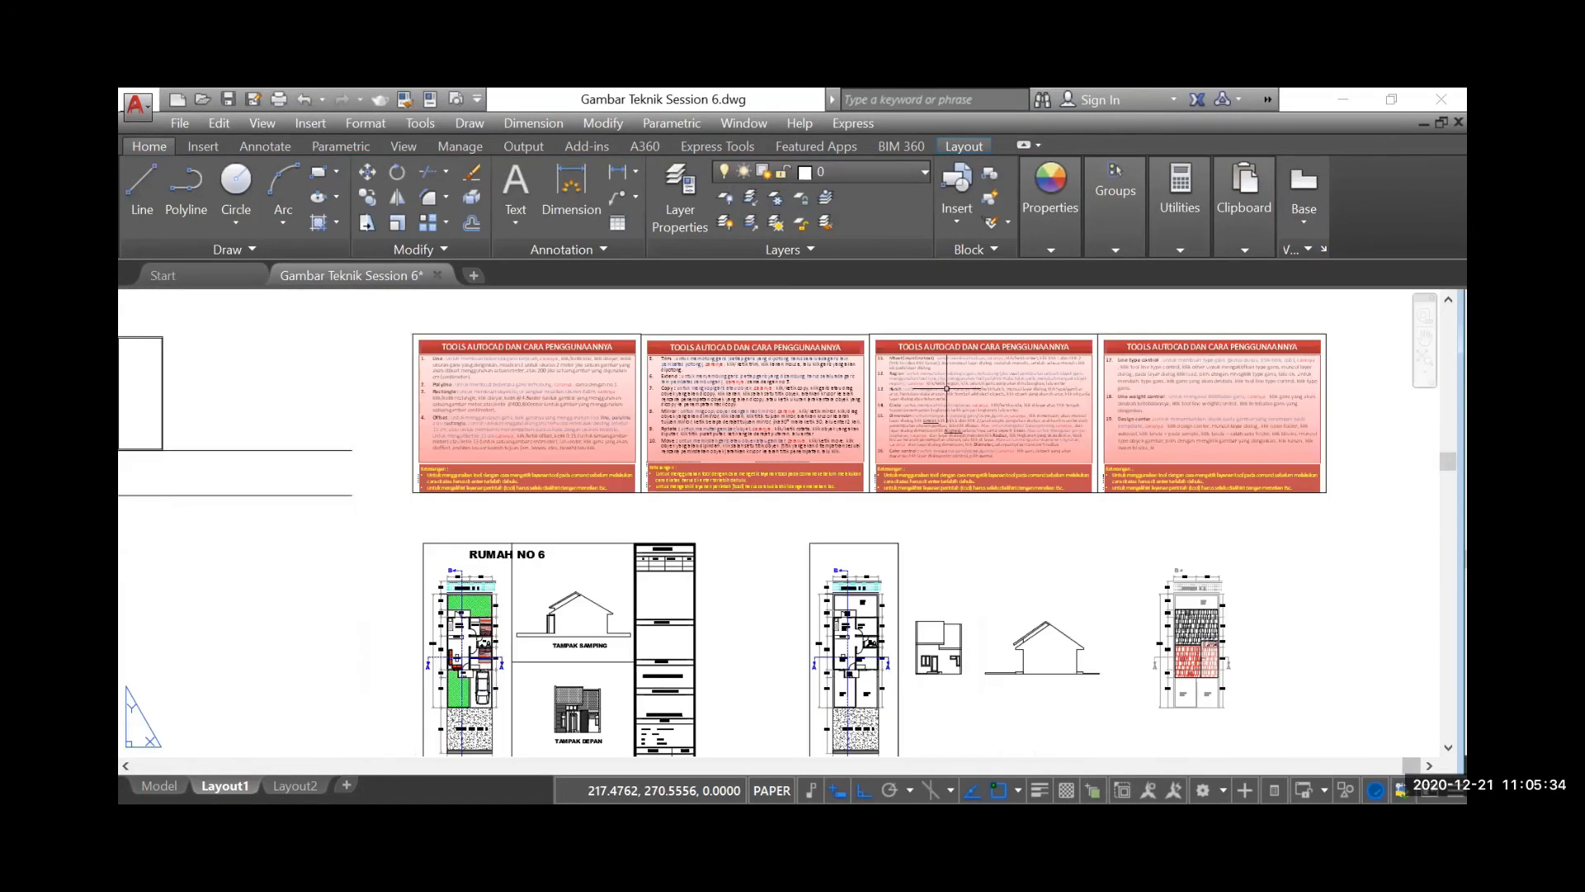
{"action": "scroll", "coordinate": [894, 361], "scroll_direction": "up", "scroll_amount": 2}
{"action": "scroll", "coordinate": [894, 361], "scroll_direction": "up", "scroll_amount": 2}
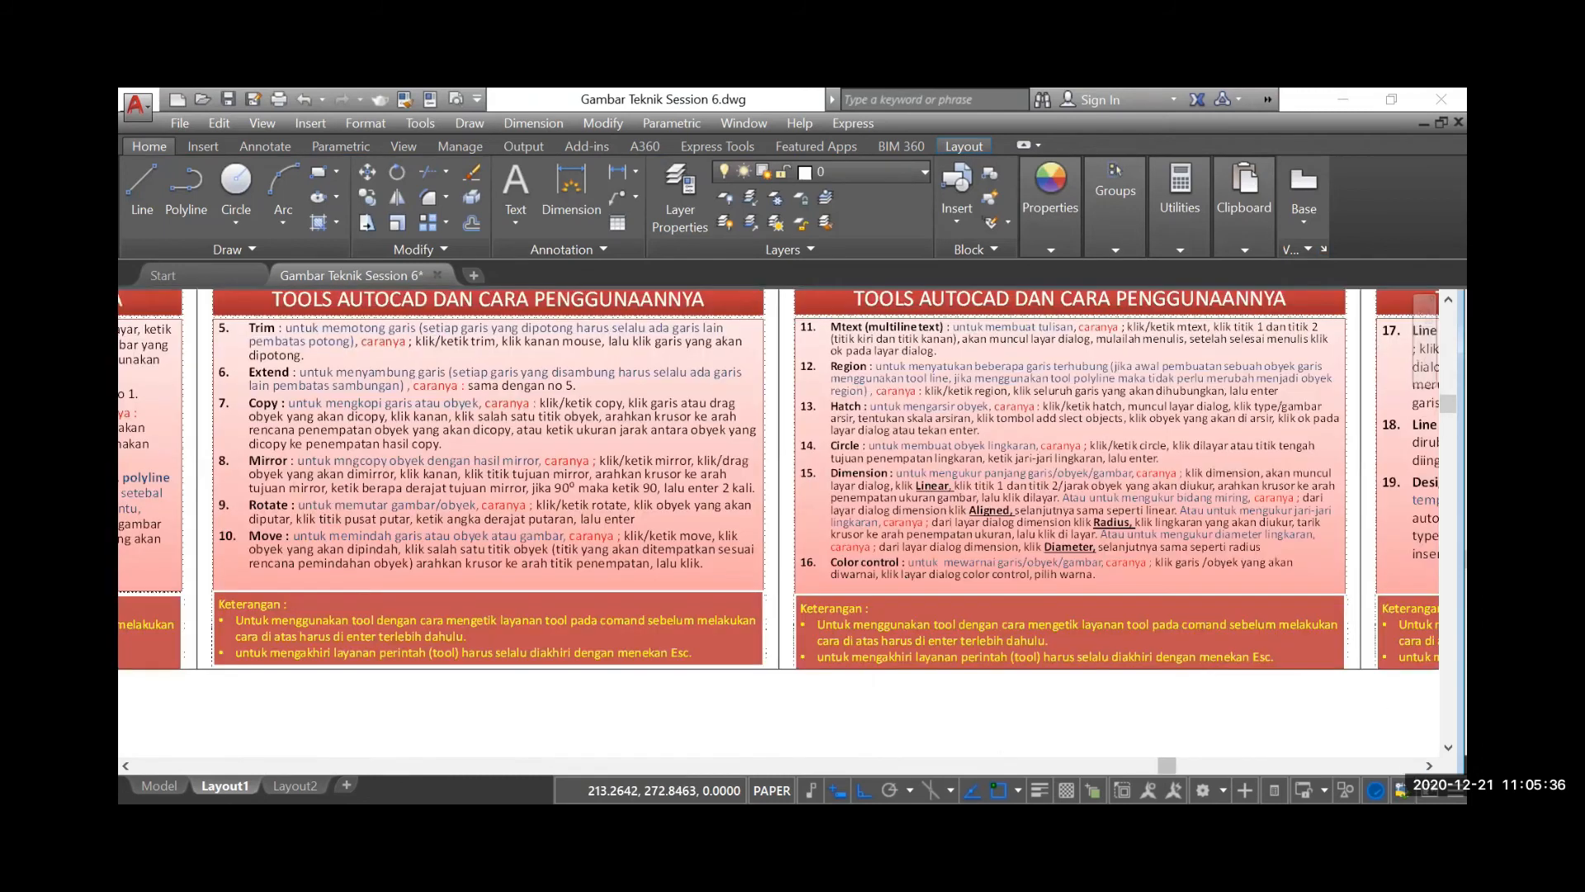
{"action": "scroll", "coordinate": [894, 361], "scroll_direction": "up", "scroll_amount": 2}
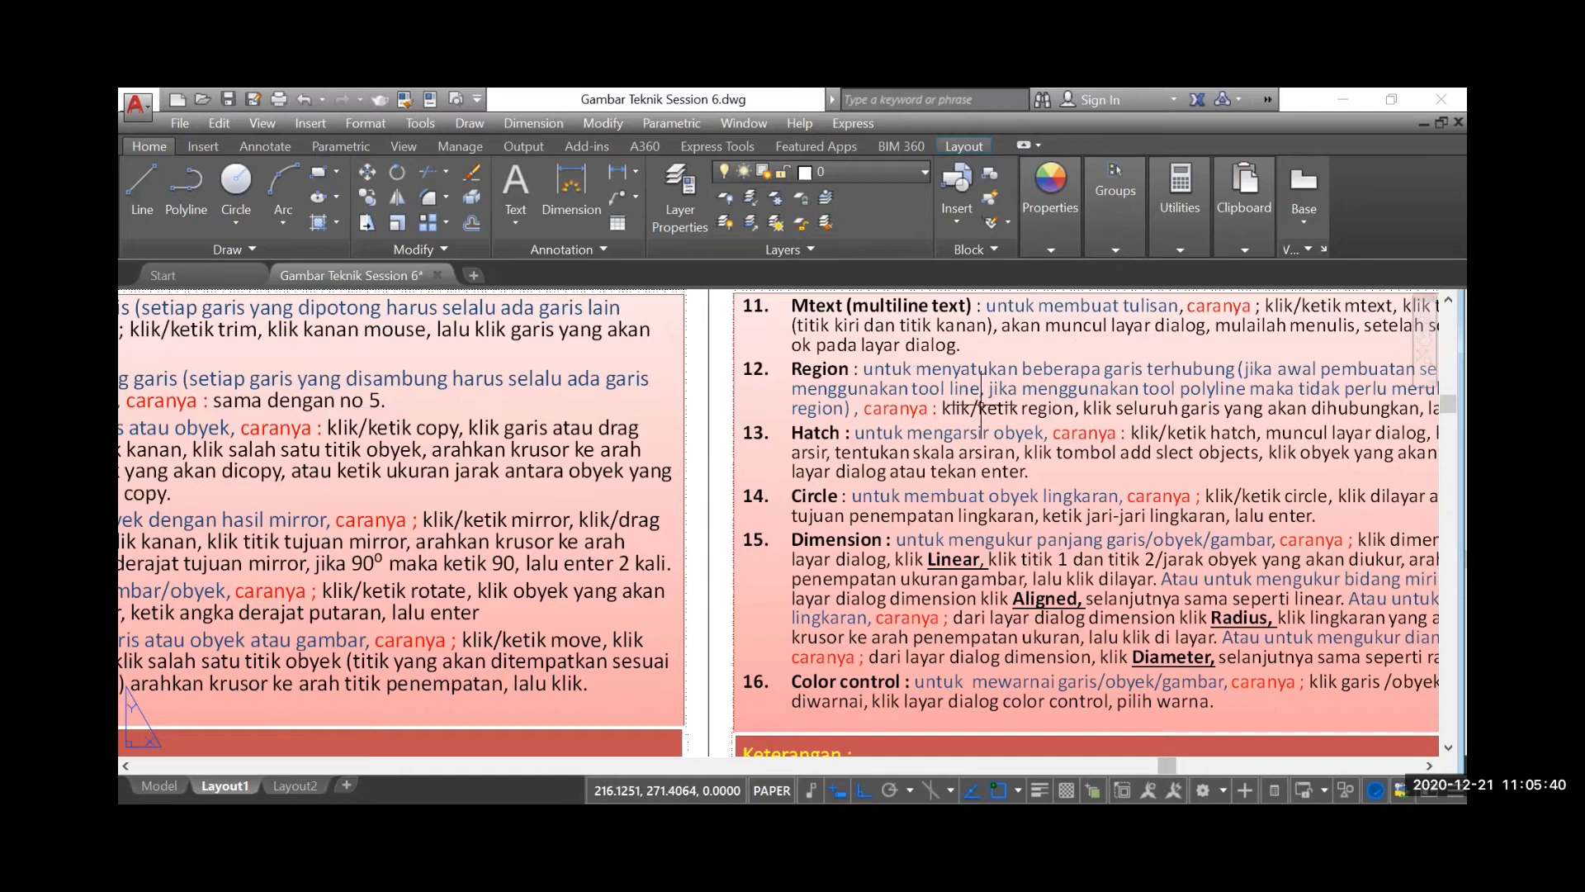
{"action": "scroll", "coordinate": [981, 406], "scroll_direction": "down", "scroll_amount": 6}
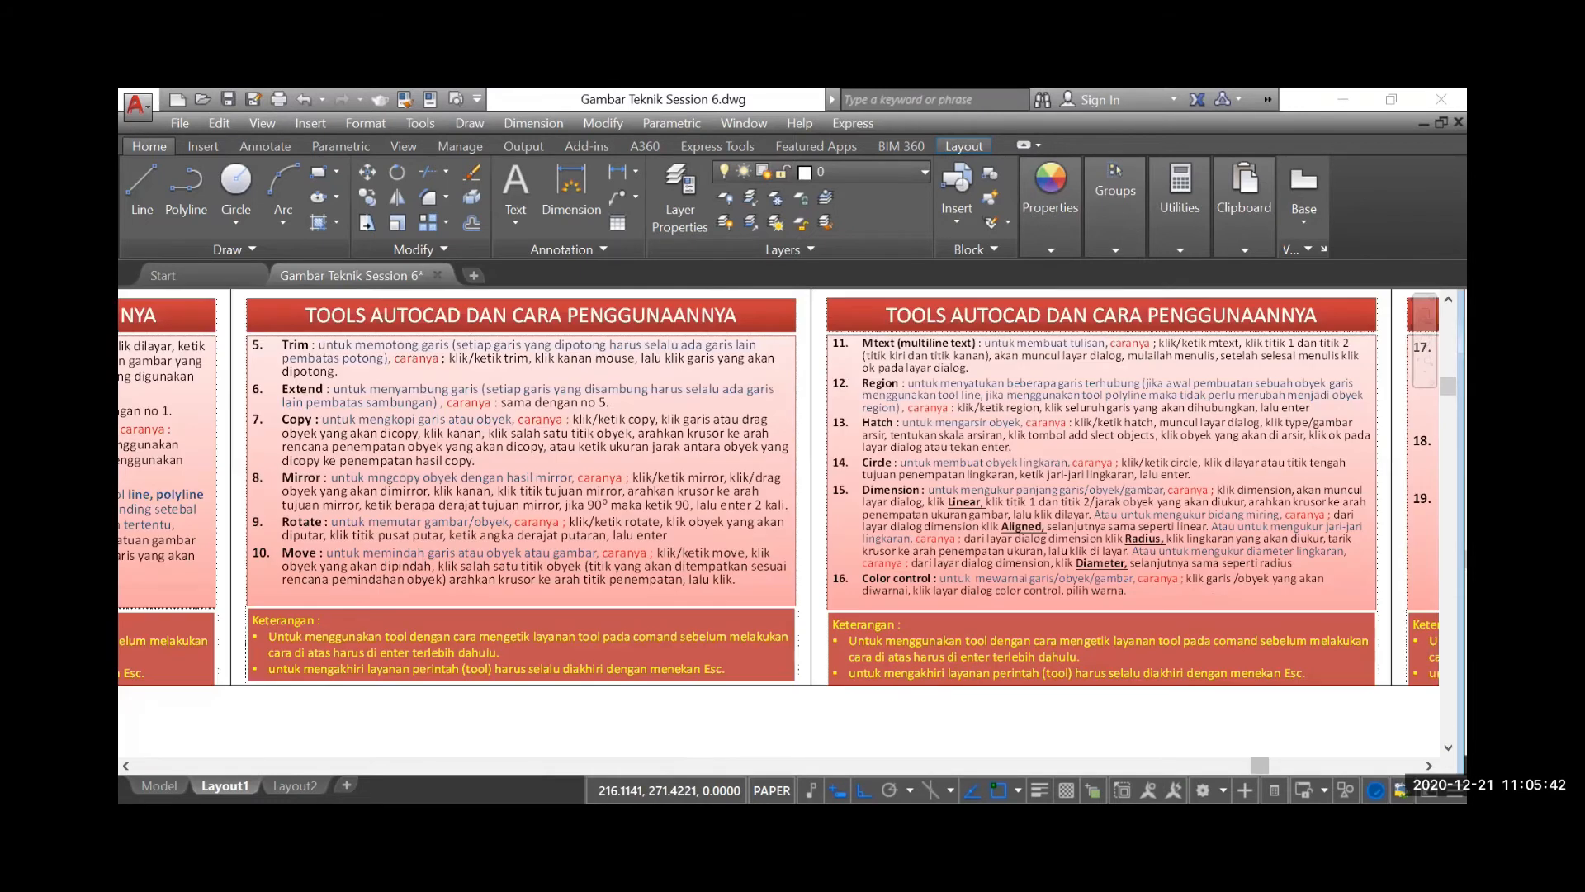
Select the top outer line of the first floor plan to check whether it is a separate line, and clear the selection
{"action": "scroll", "coordinate": [390, 356], "scroll_direction": "up", "scroll_amount": 6}
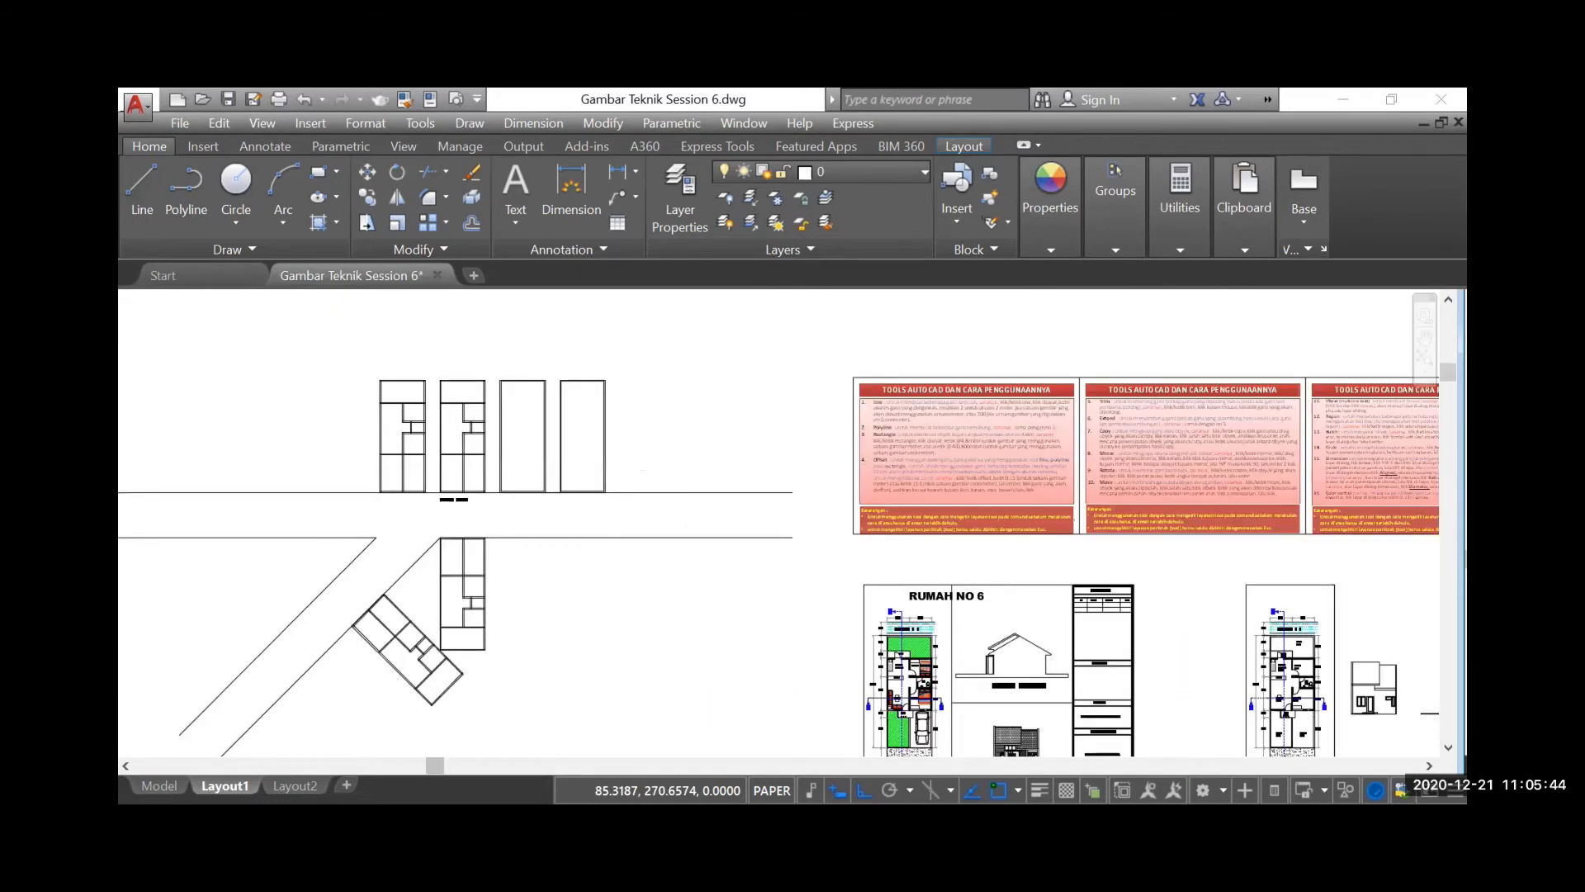
{"action": "scroll", "coordinate": [390, 356], "scroll_direction": "up", "scroll_amount": 2}
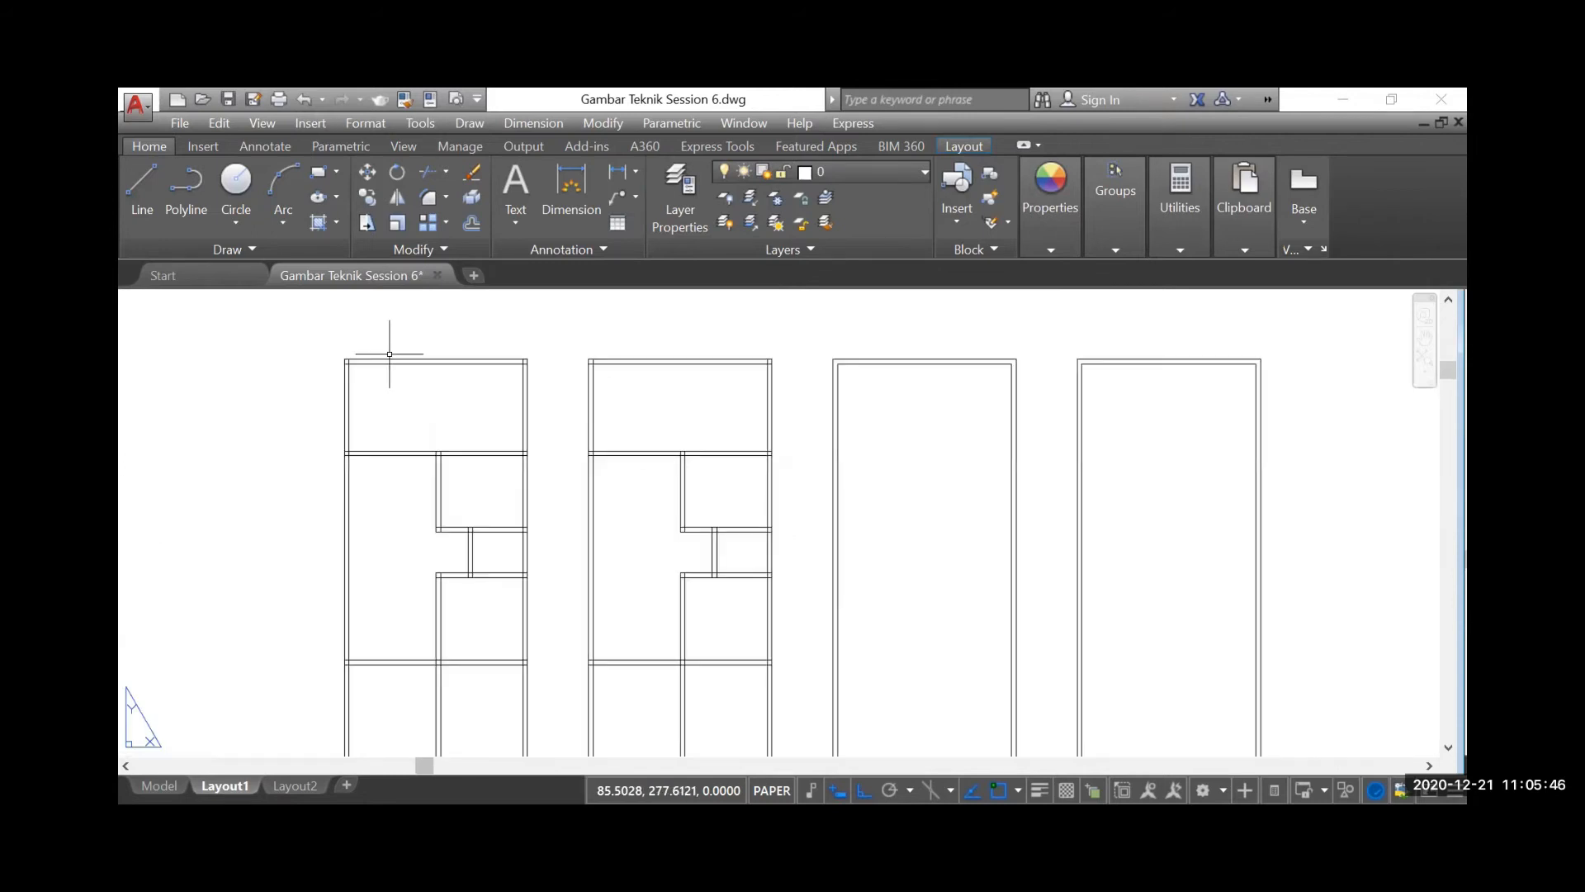
{"action": "left_click", "coordinate": [481, 359]}
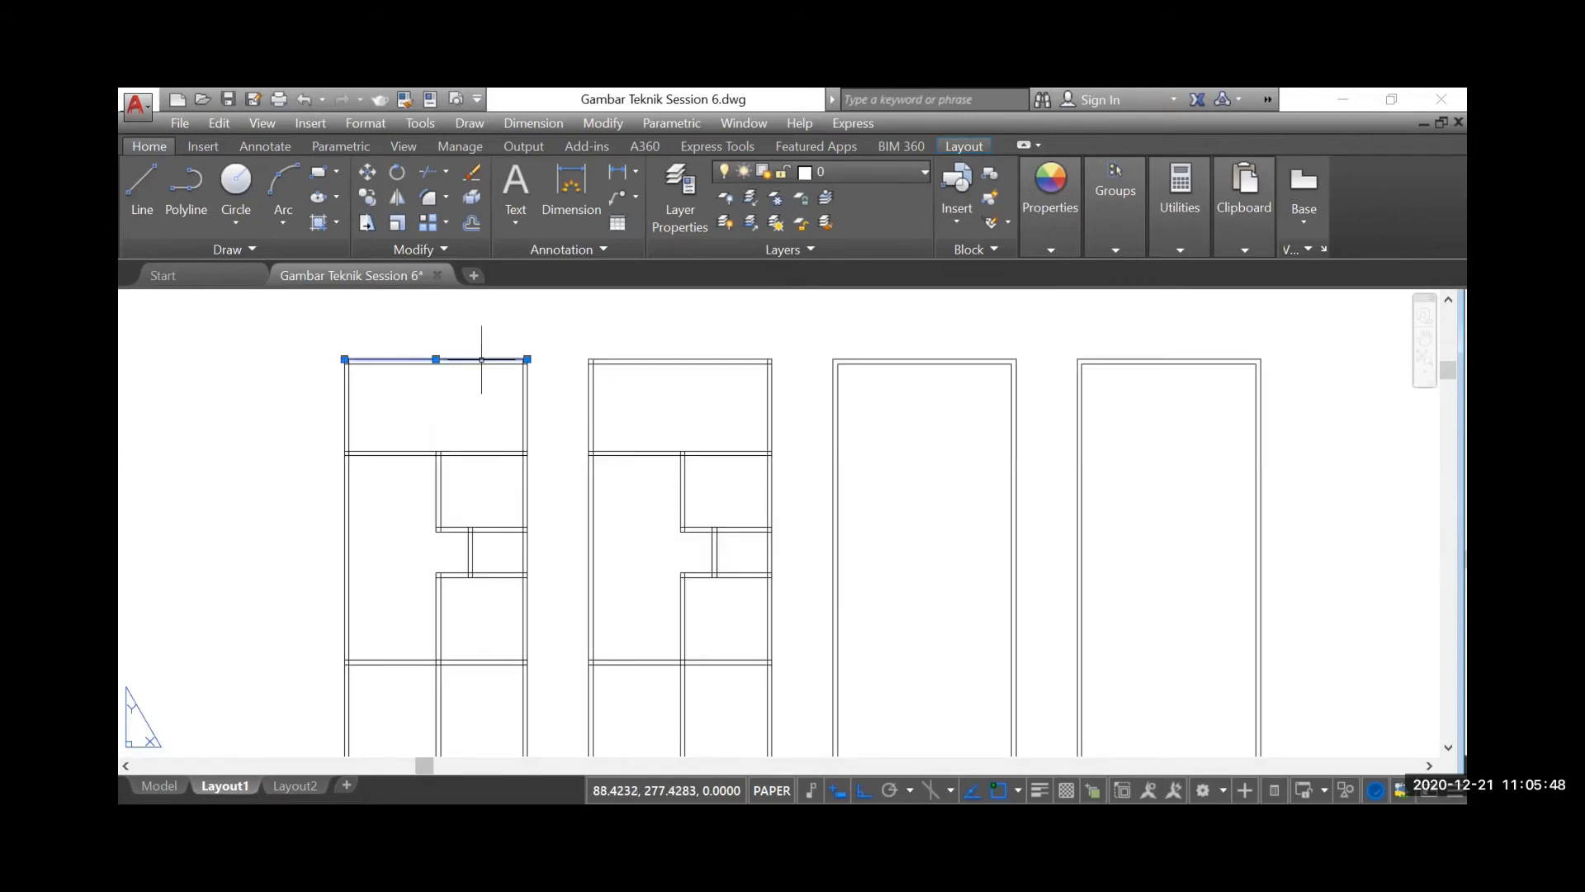
{"action": "scroll", "coordinate": [427, 311], "scroll_direction": "down", "scroll_amount": 3}
{"action": "key", "text": "Escape"}
{"action": "scroll", "coordinate": [385, 306], "scroll_direction": "up", "scroll_amount": 2}
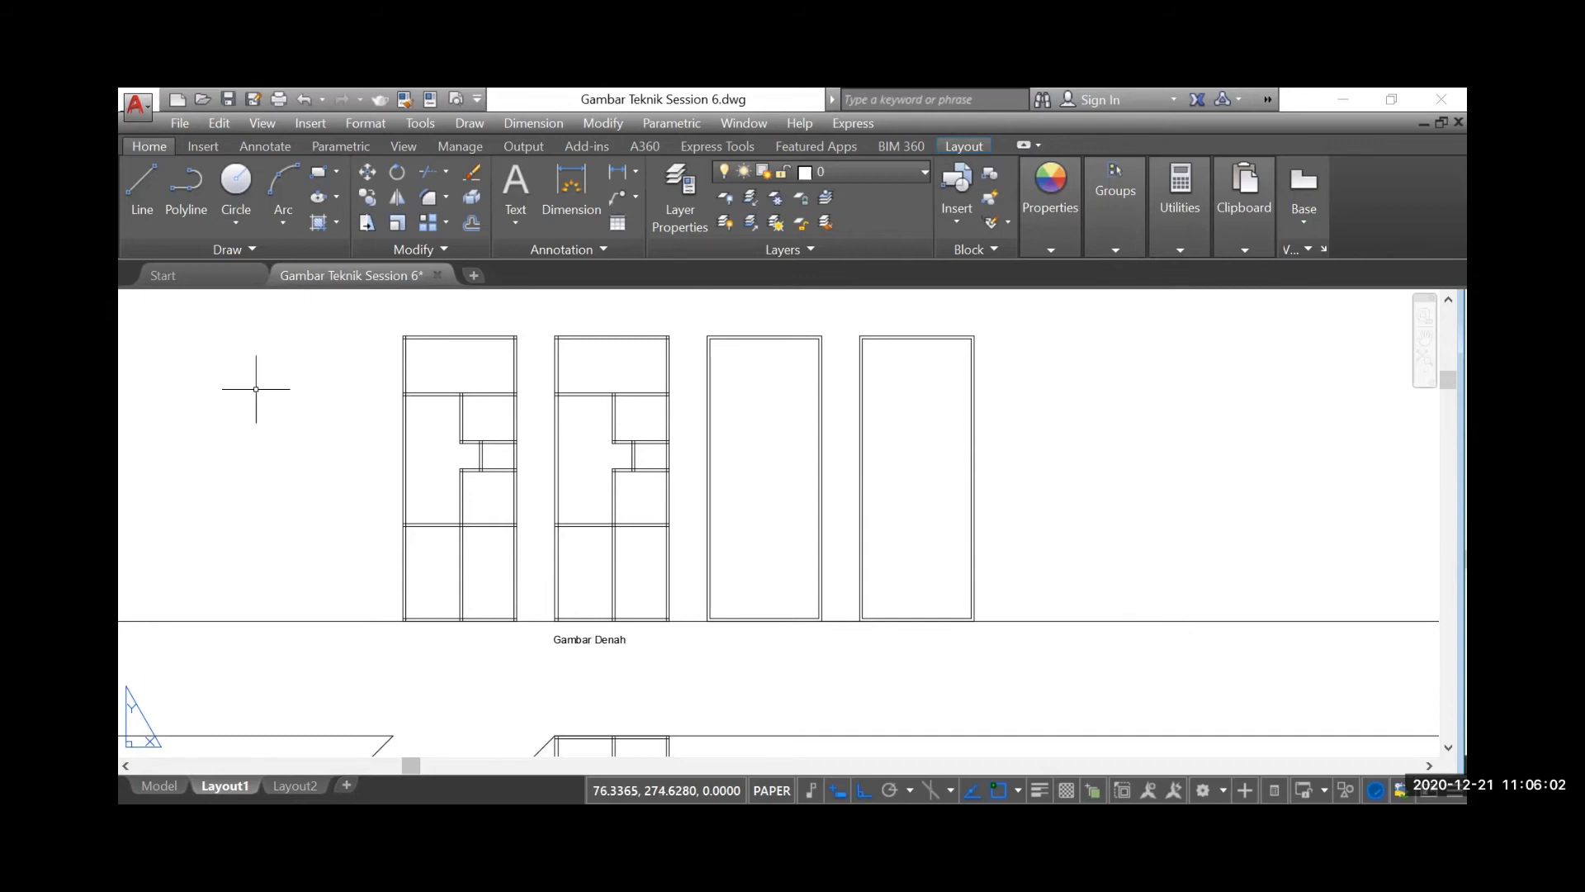
Convert the four outer lines of the first floor plan in the upper row into a region
{"action": "type", "text": "REG"}
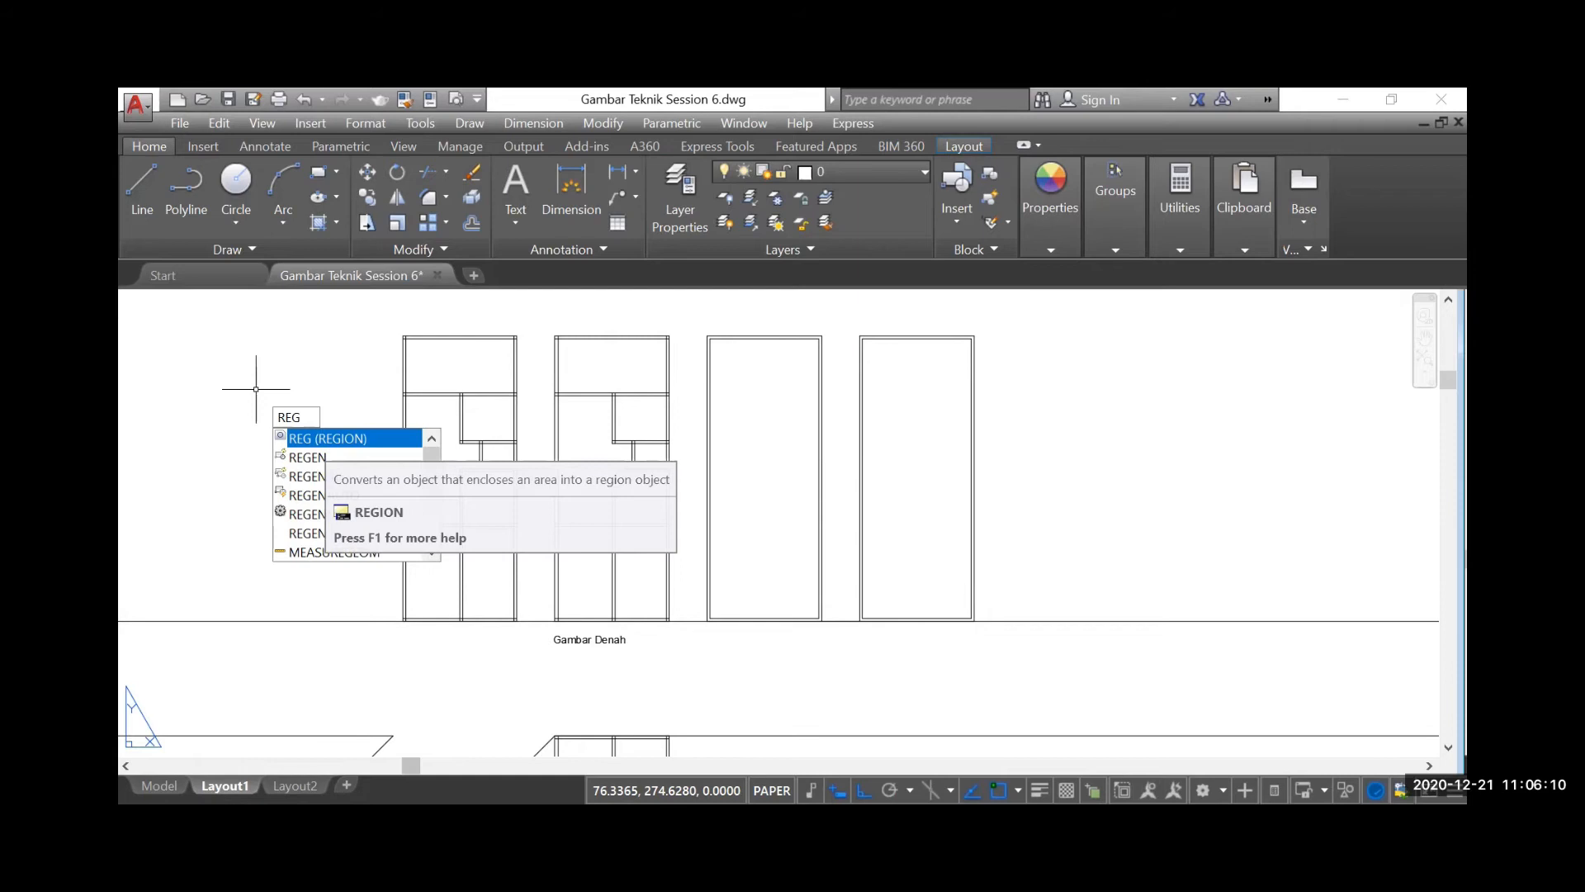
{"action": "key", "text": "Return"}
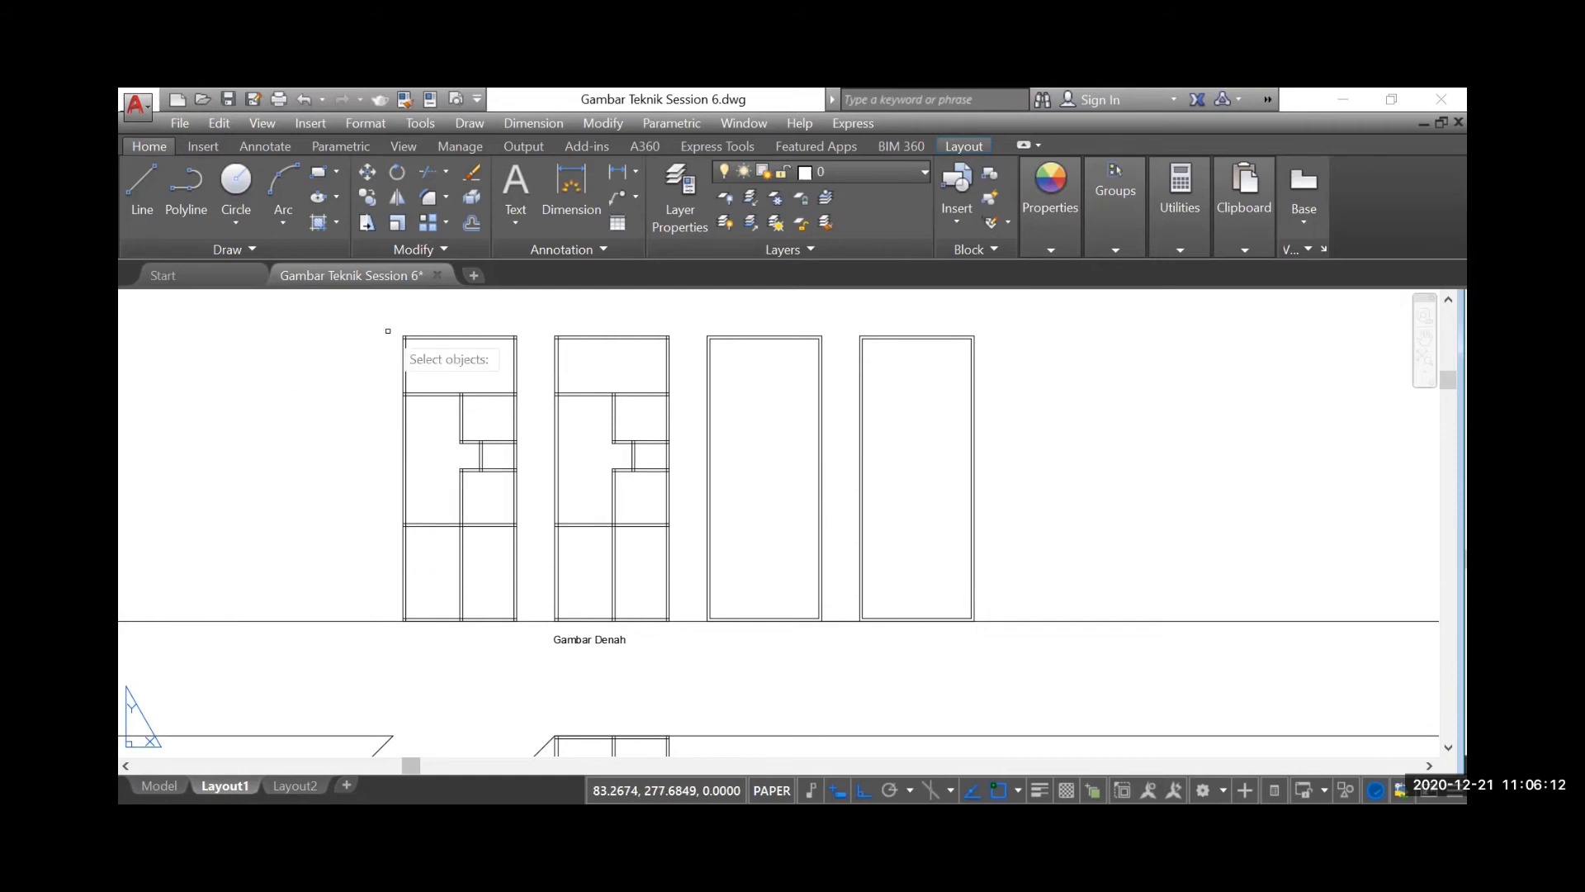
{"action": "scroll", "coordinate": [401, 363], "scroll_direction": "up", "scroll_amount": 4}
{"action": "left_click", "coordinate": [407, 370]}
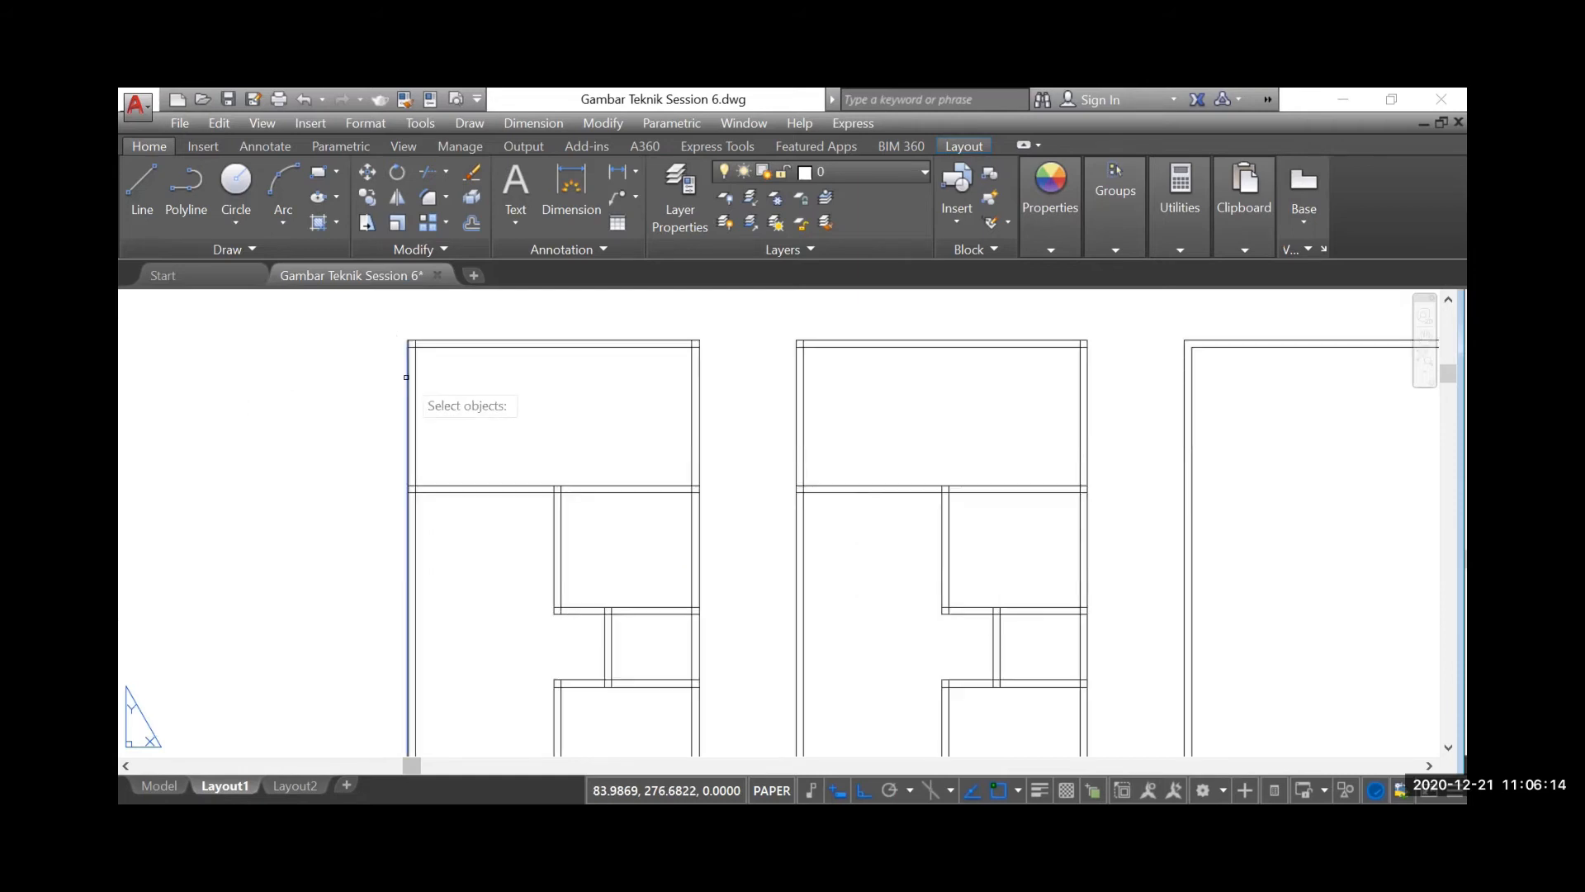
{"action": "left_click", "coordinate": [432, 339]}
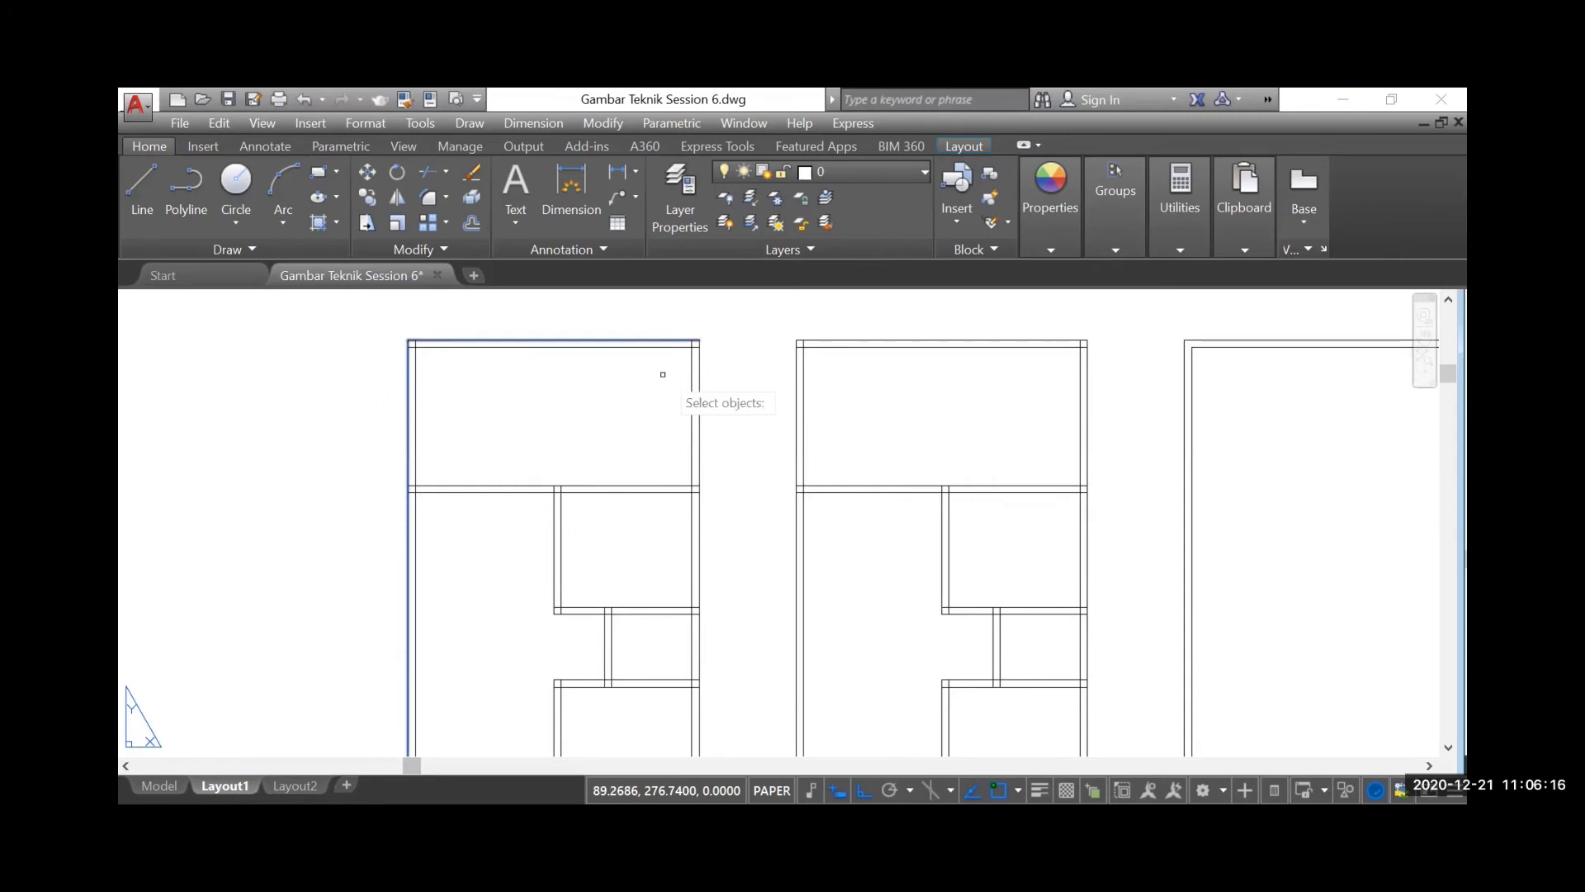
{"action": "left_click", "coordinate": [696, 366]}
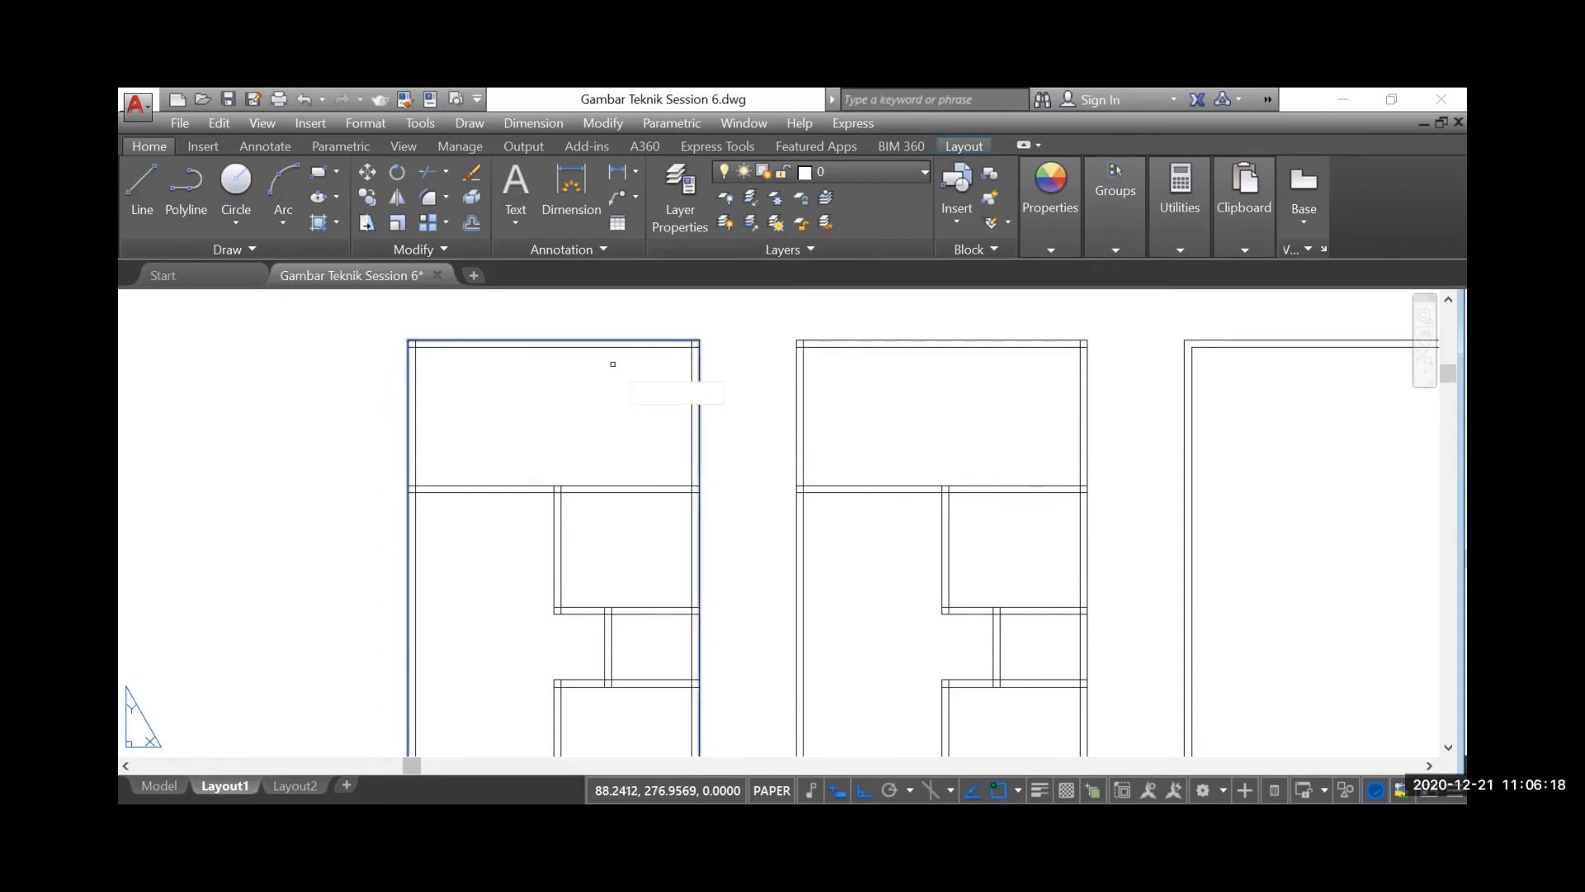
{"action": "scroll", "coordinate": [613, 363], "scroll_direction": "down", "scroll_amount": 4}
{"action": "scroll", "coordinate": [552, 634], "scroll_direction": "up", "scroll_amount": 3}
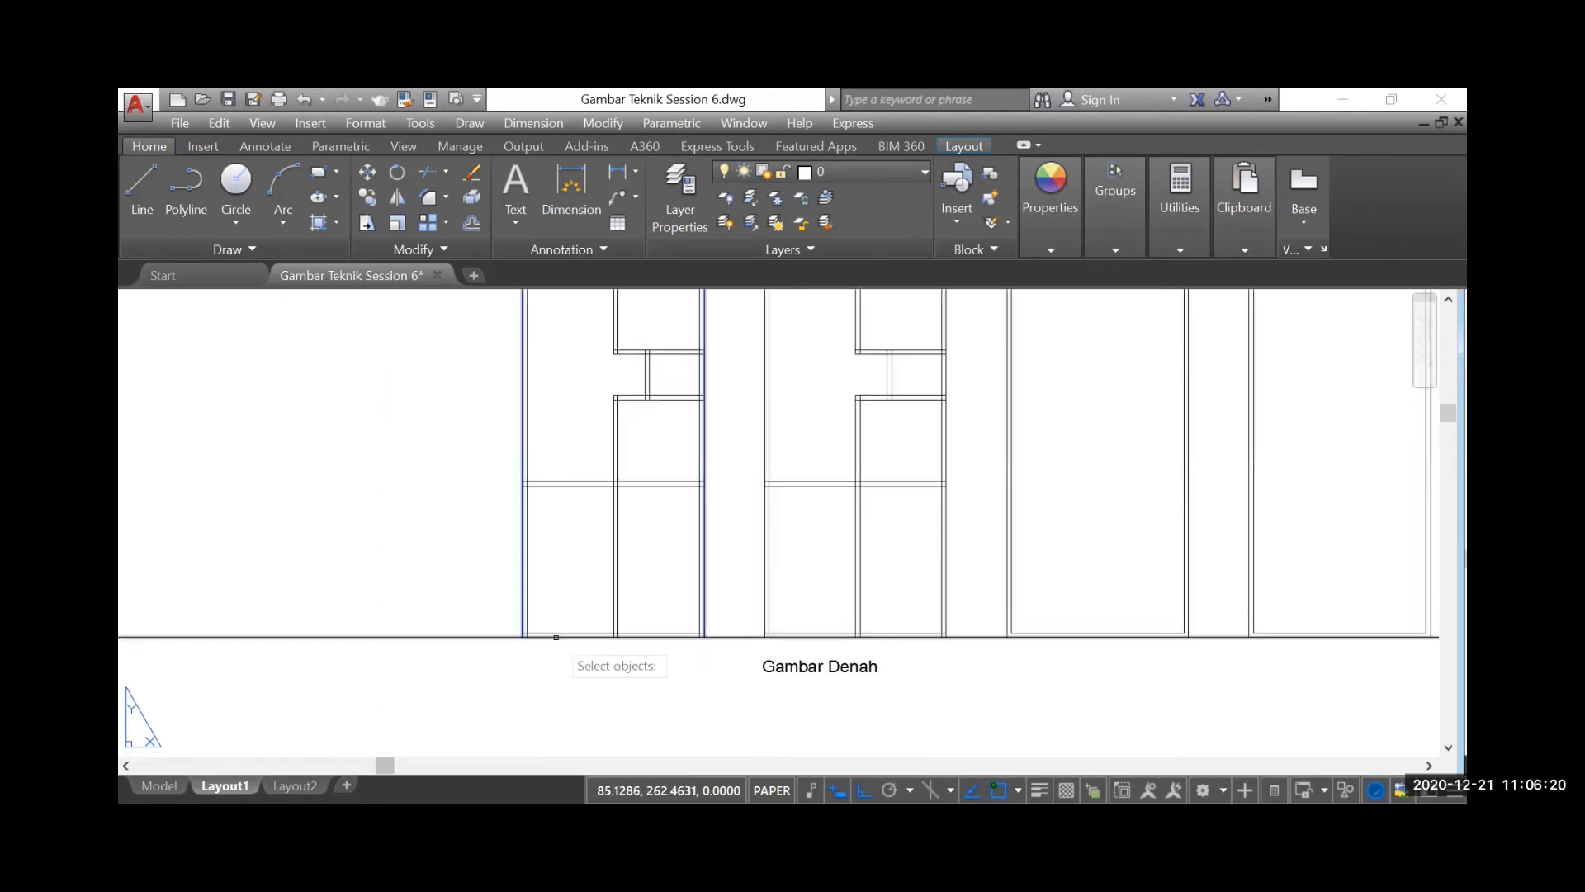
{"action": "scroll", "coordinate": [499, 637], "scroll_direction": "up", "scroll_amount": 2}
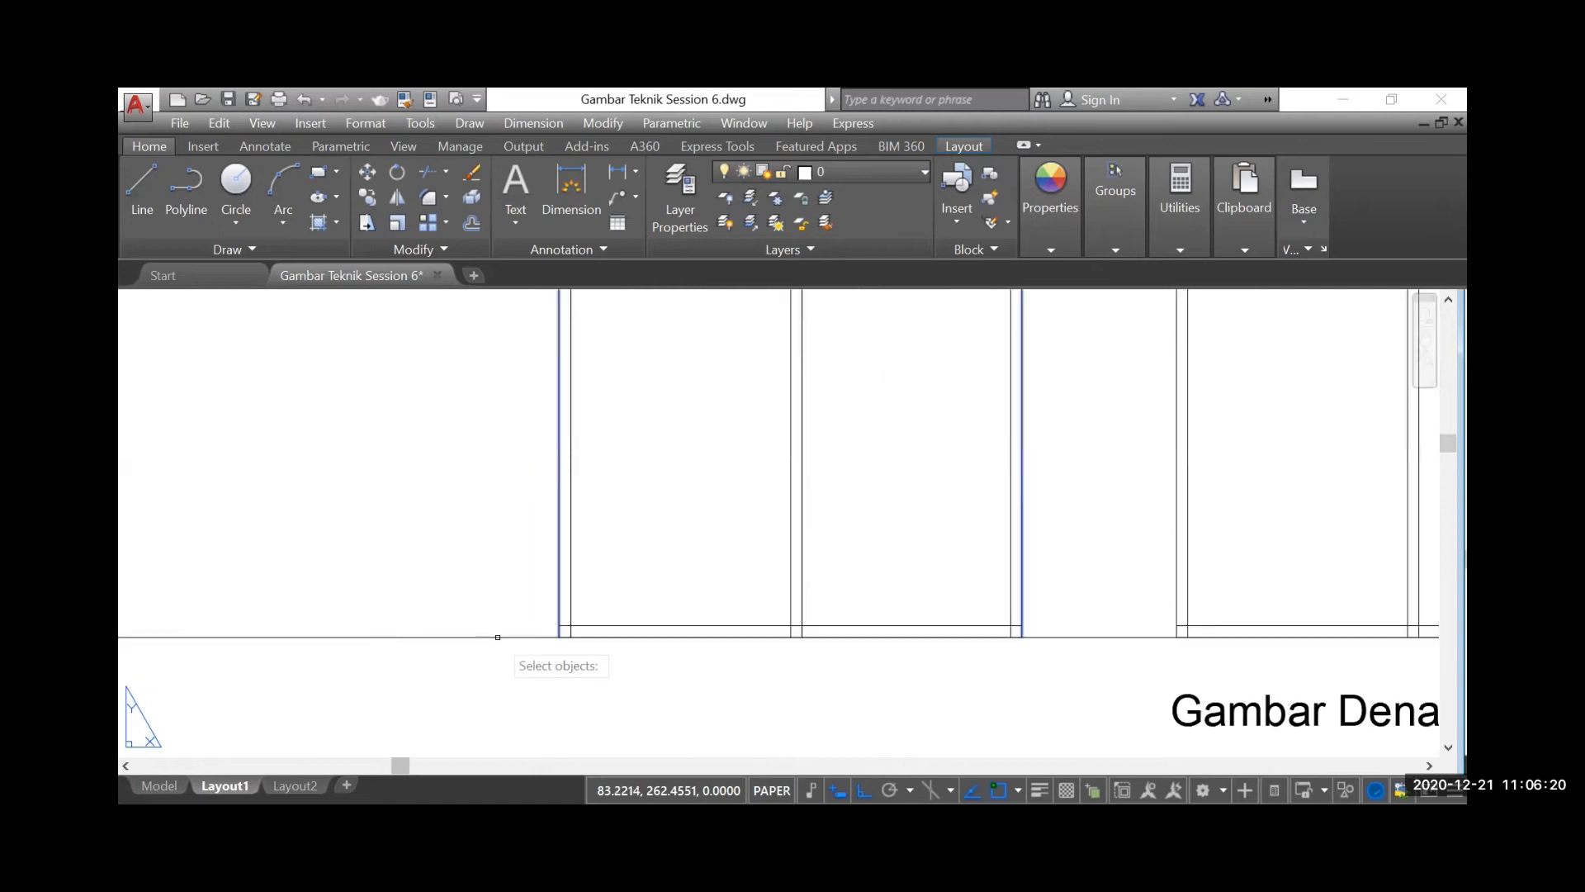
{"action": "left_click", "coordinate": [544, 628]}
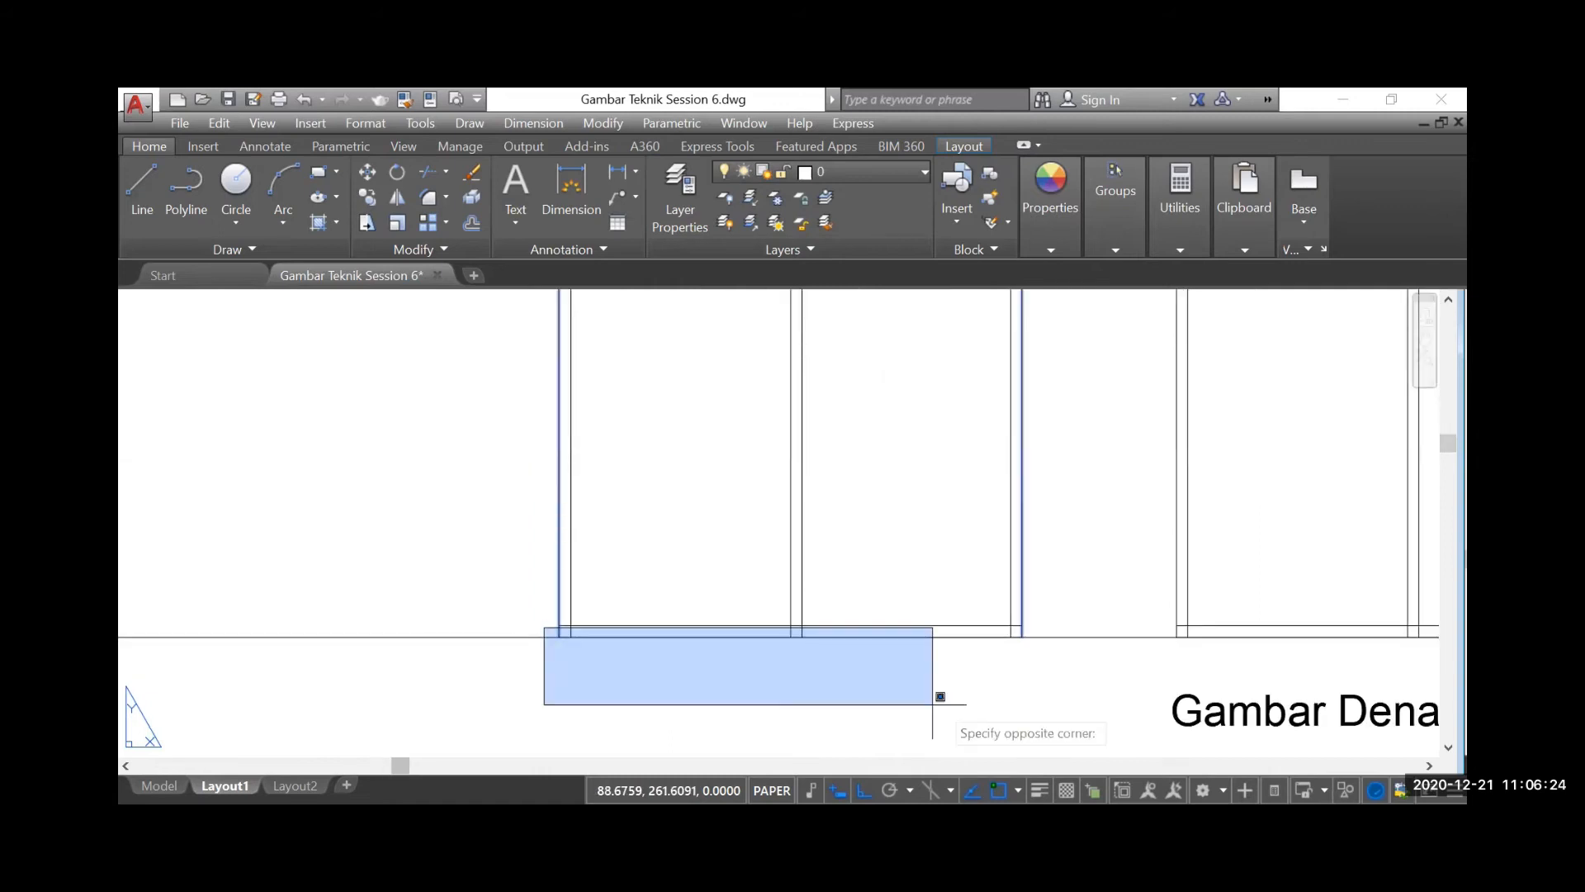
{"action": "left_click", "coordinate": [1078, 708]}
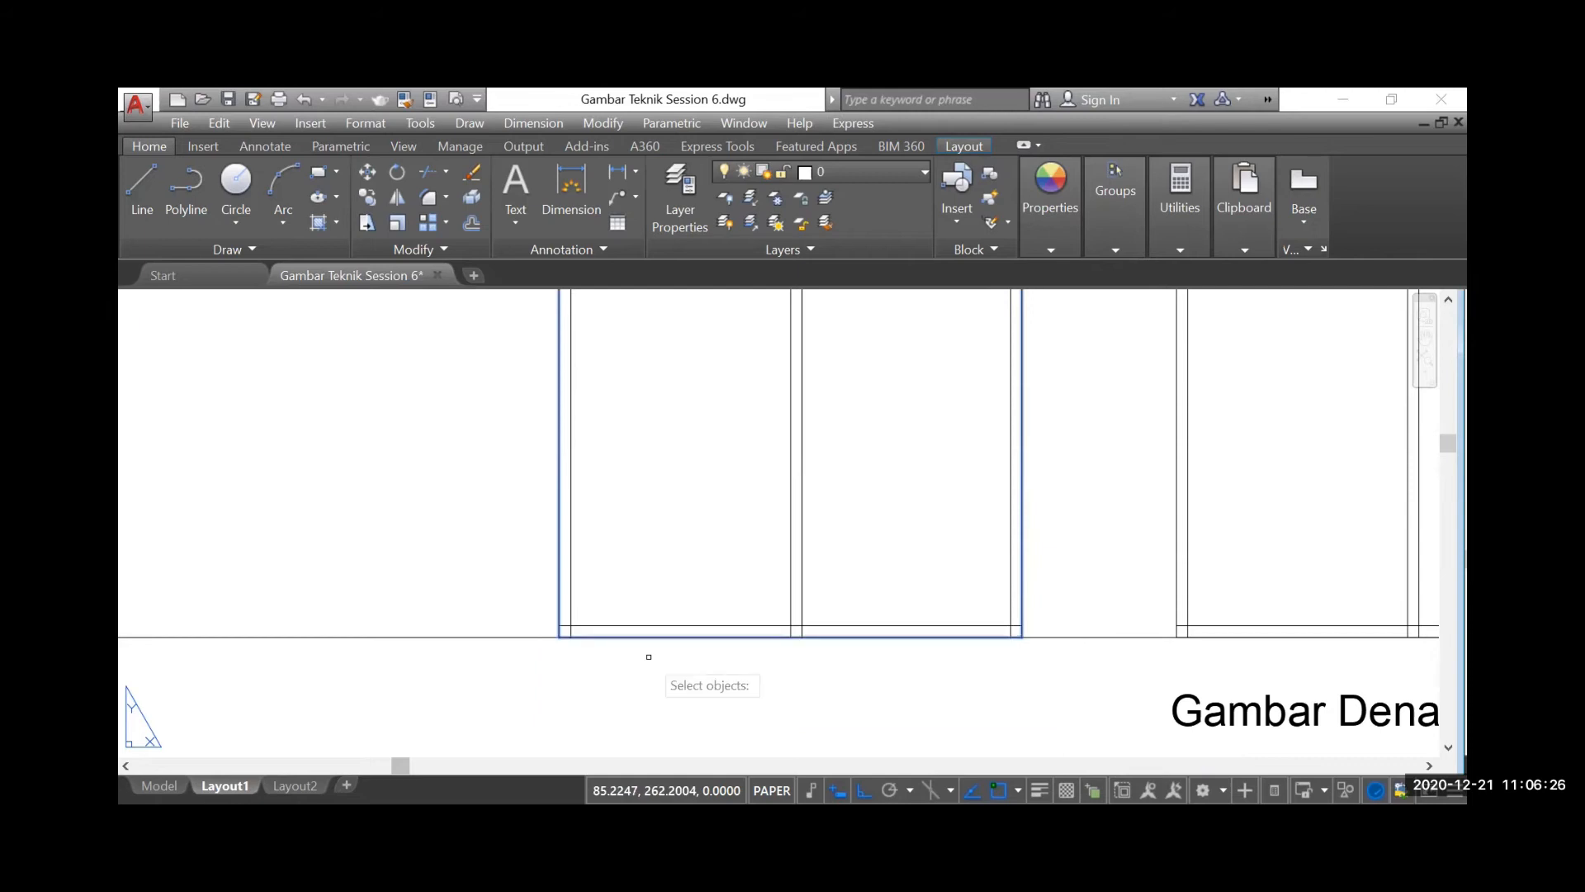
{"action": "scroll", "coordinate": [526, 666], "scroll_direction": "down", "scroll_amount": 2}
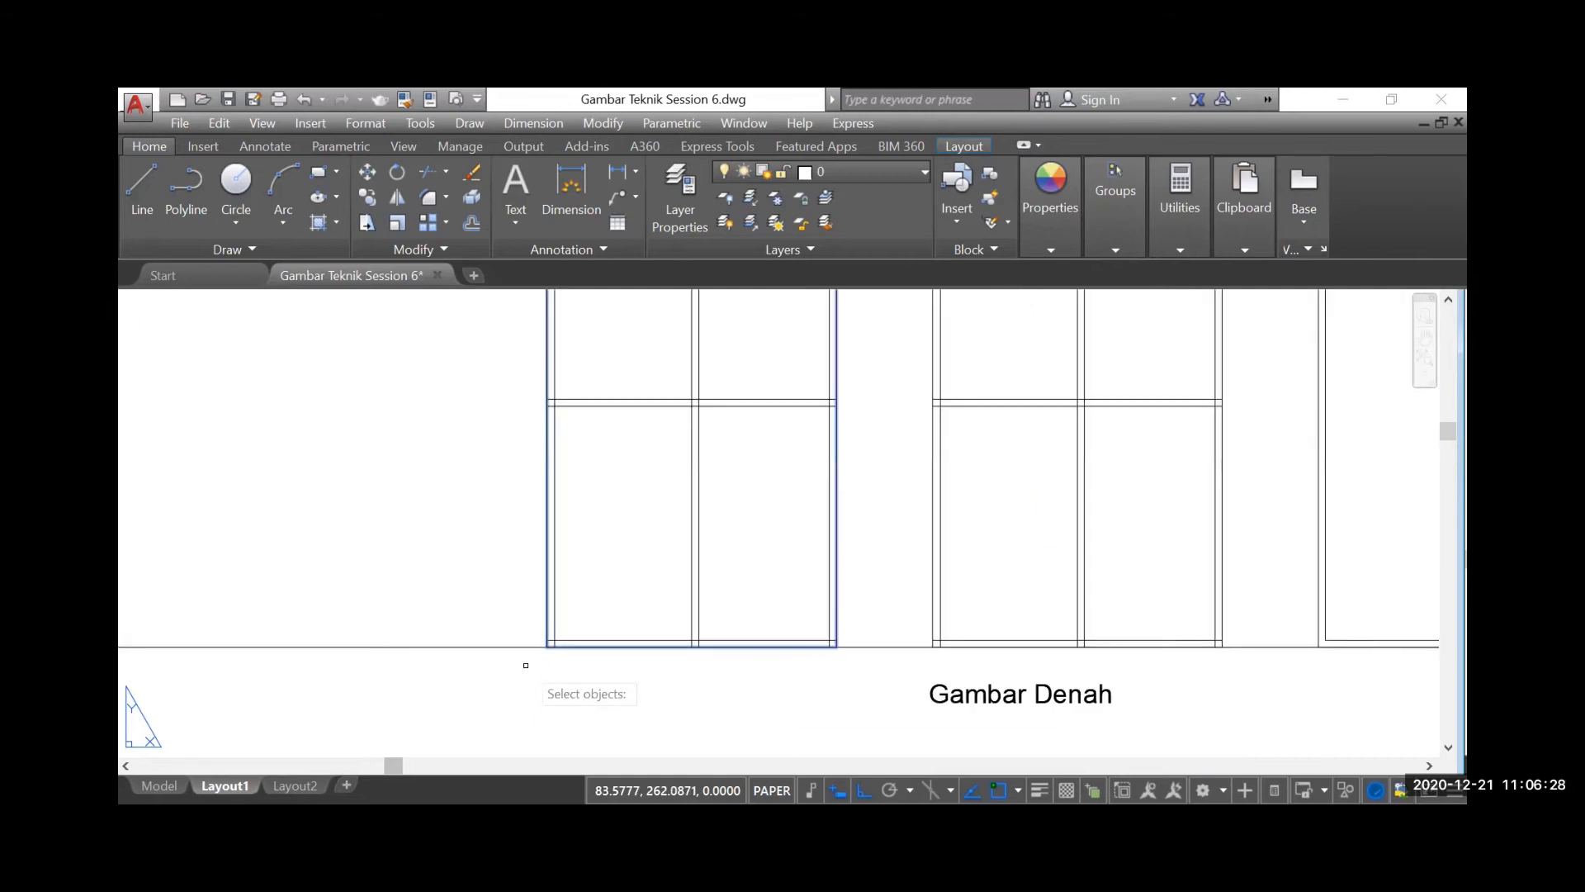
{"action": "scroll", "coordinate": [525, 665], "scroll_direction": "down", "scroll_amount": 2}
{"action": "scroll", "coordinate": [468, 560], "scroll_direction": "down", "scroll_amount": 2}
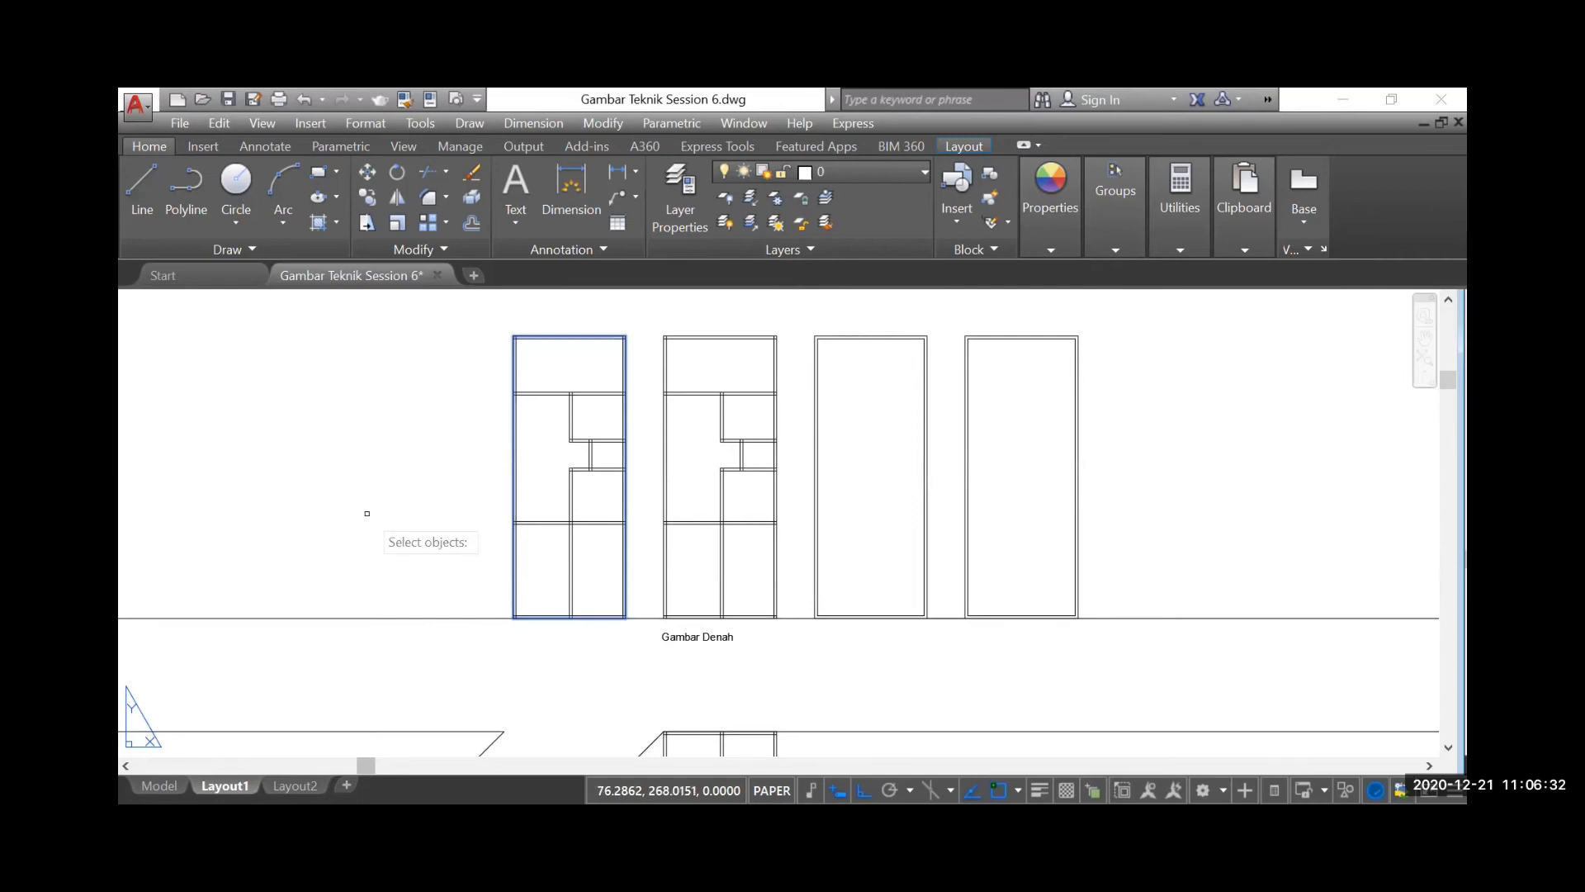
Select the outer outline of the first floor plan to check whether it is one object, and clear the selection
{"action": "scroll", "coordinate": [528, 338], "scroll_direction": "up", "scroll_amount": 2}
{"action": "left_click", "coordinate": [529, 351]}
{"action": "scroll", "coordinate": [452, 464], "scroll_direction": "down", "scroll_amount": 3}
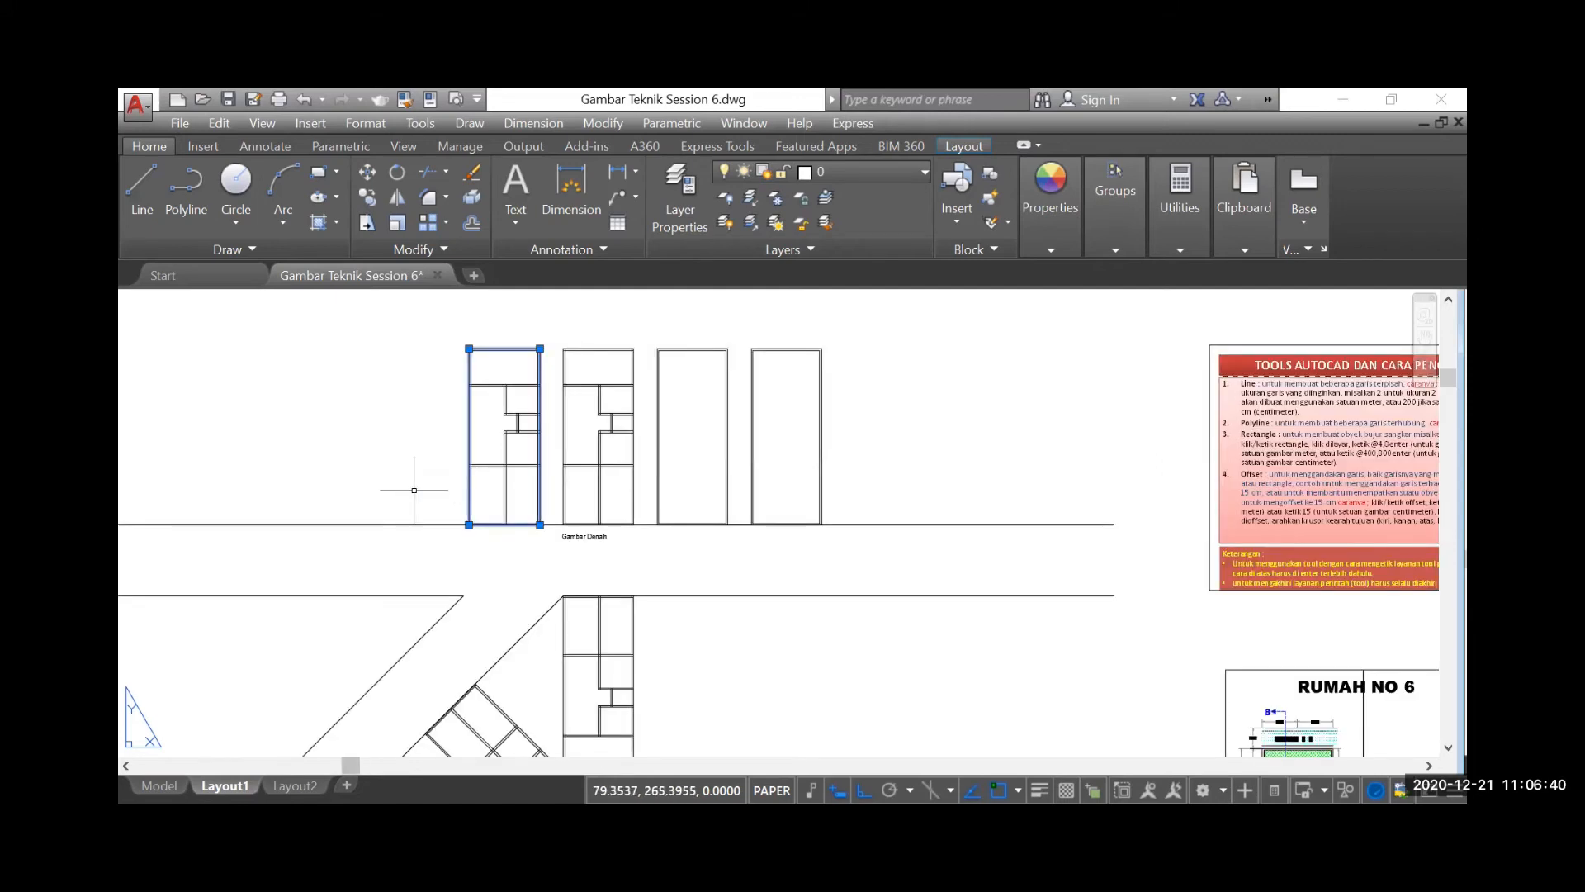
{"action": "key", "text": "Escape"}
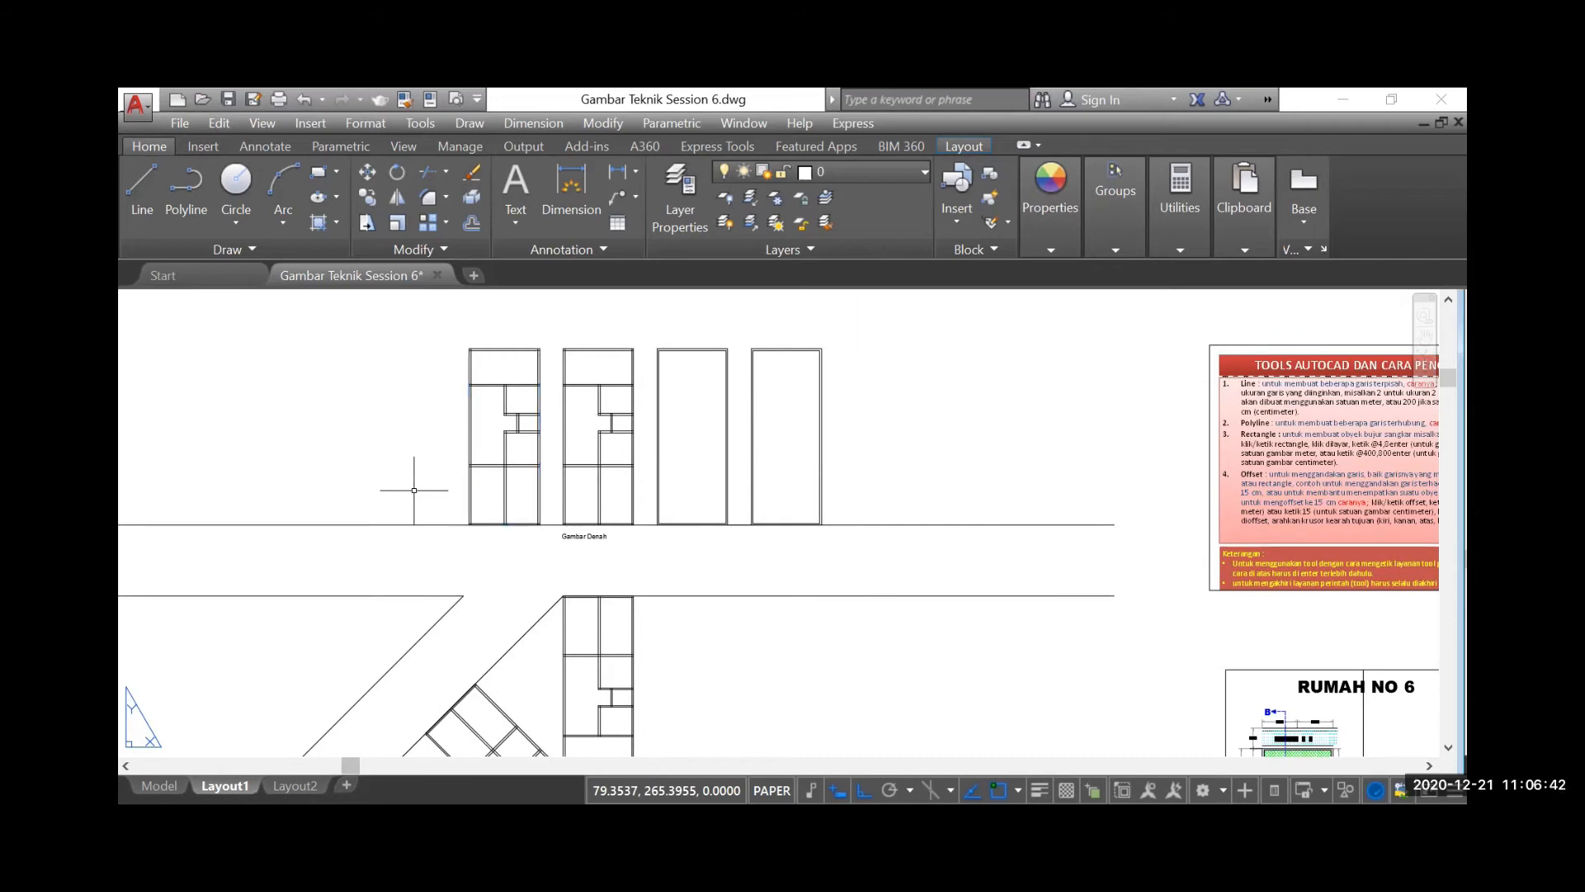
{"action": "scroll", "coordinate": [496, 336], "scroll_direction": "up", "scroll_amount": 5}
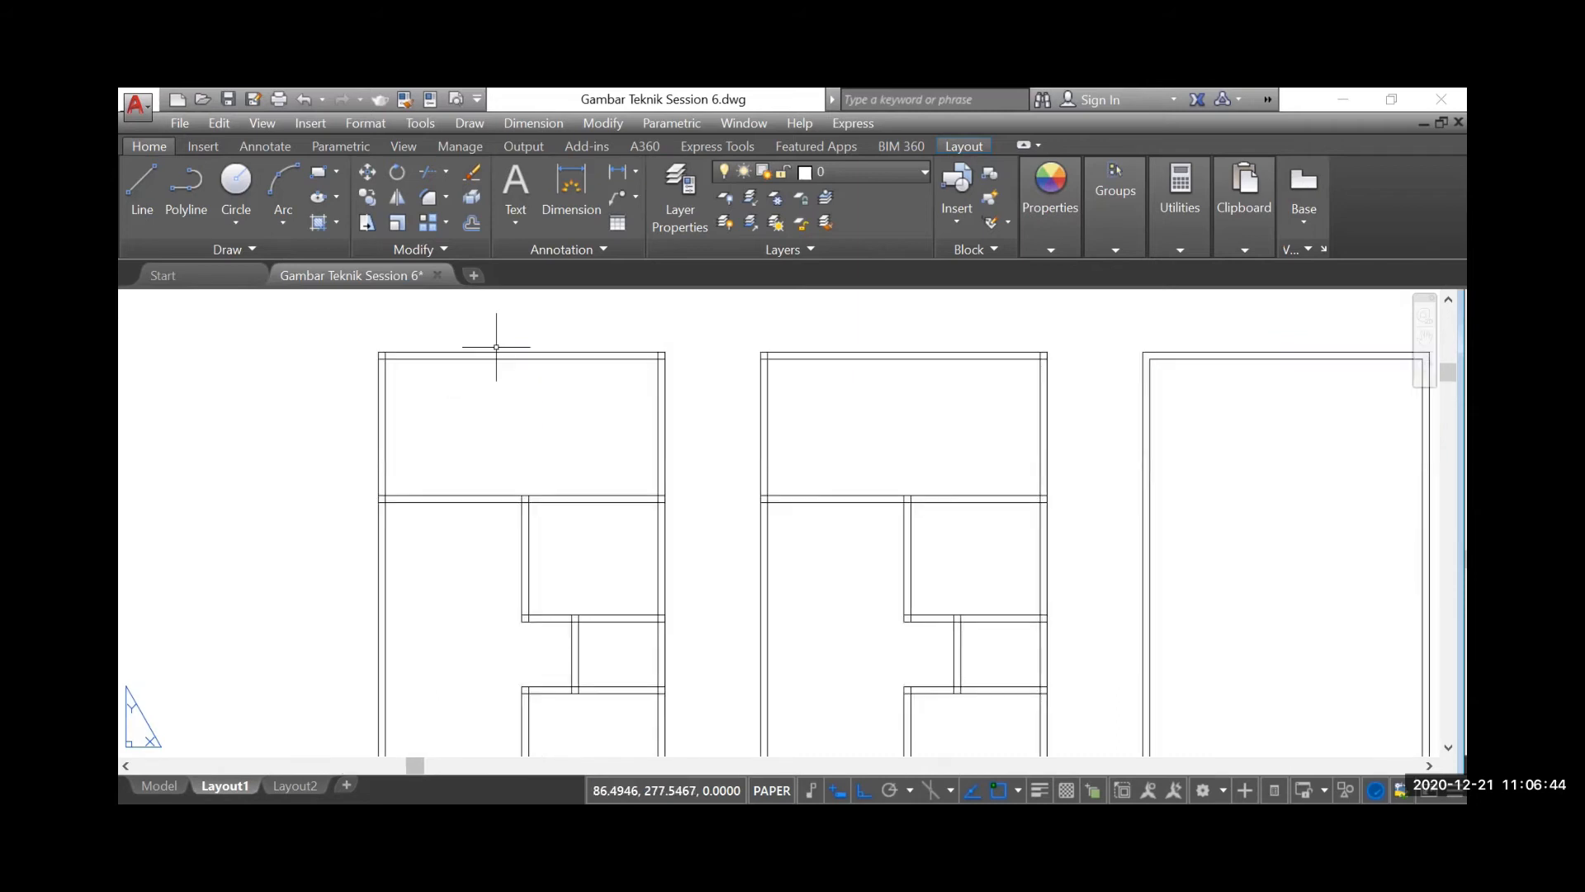
{"action": "scroll", "coordinate": [496, 335], "scroll_direction": "down", "scroll_amount": 3}
{"action": "scroll", "coordinate": [490, 413], "scroll_direction": "down", "scroll_amount": 6}
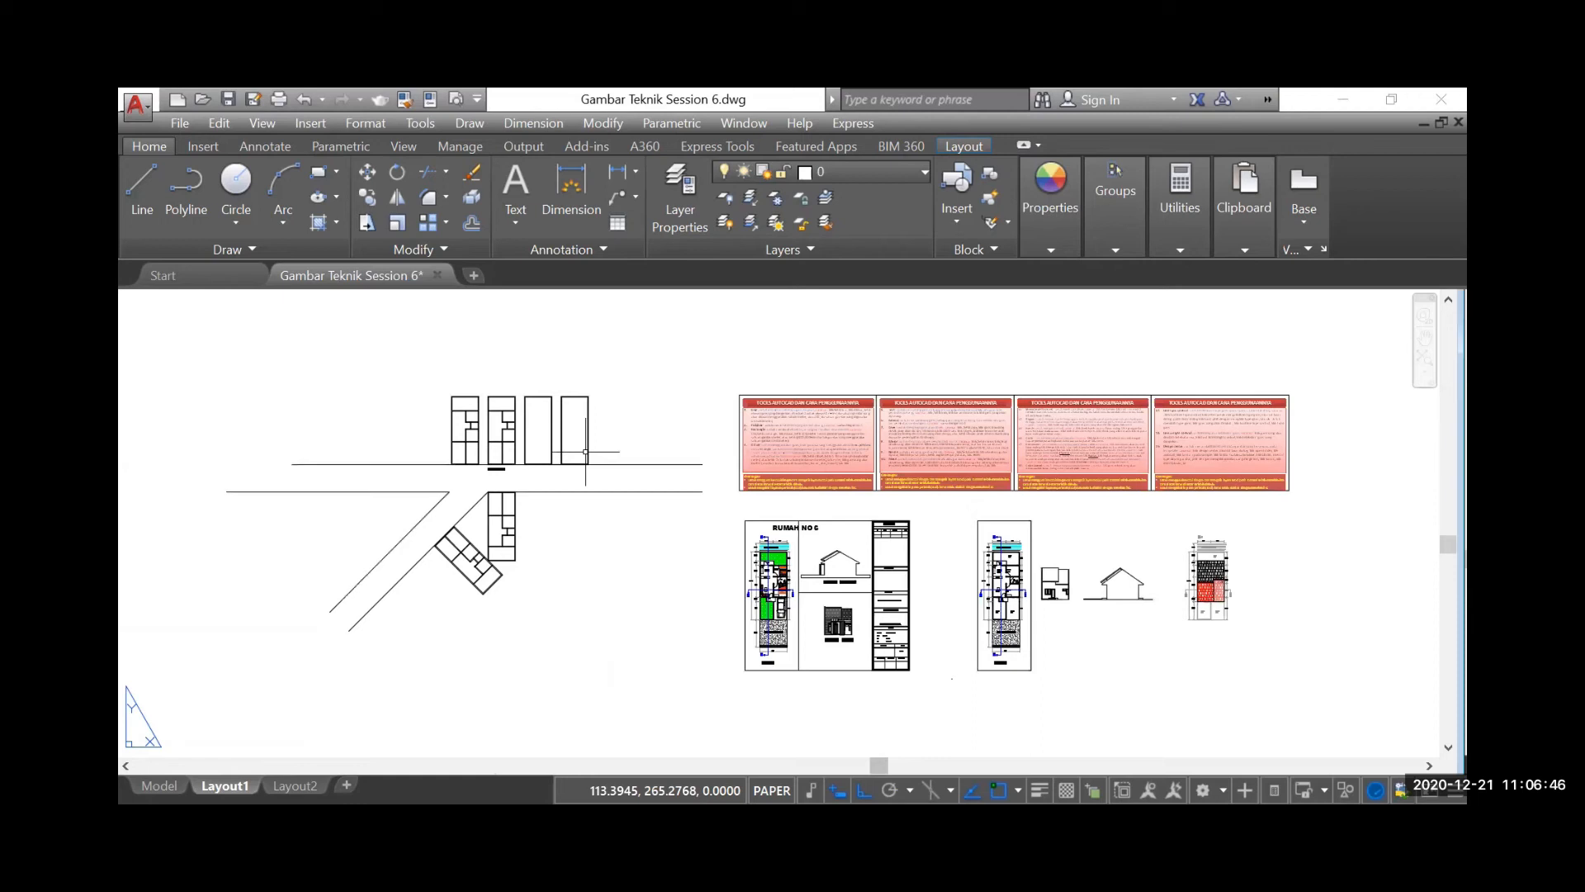
Look over the arranged floor plans and read the Hatch entry in the tool notes
{"action": "scroll", "coordinate": [479, 524], "scroll_direction": "up", "scroll_amount": 3}
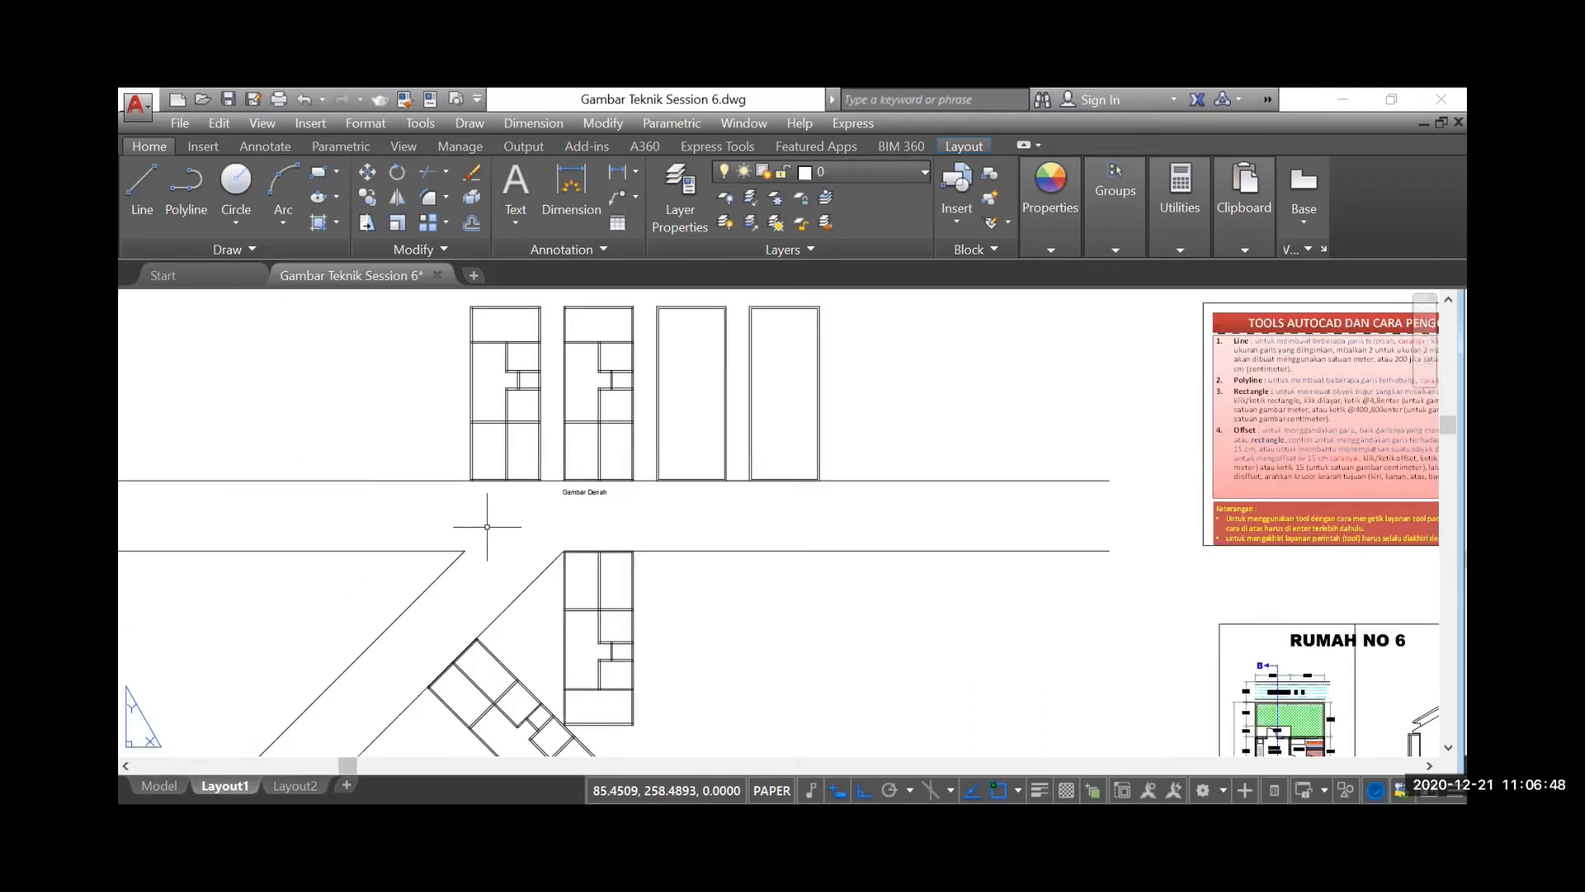
{"action": "scroll", "coordinate": [487, 525], "scroll_direction": "up", "scroll_amount": 3}
{"action": "scroll", "coordinate": [481, 463], "scroll_direction": "up", "scroll_amount": 2}
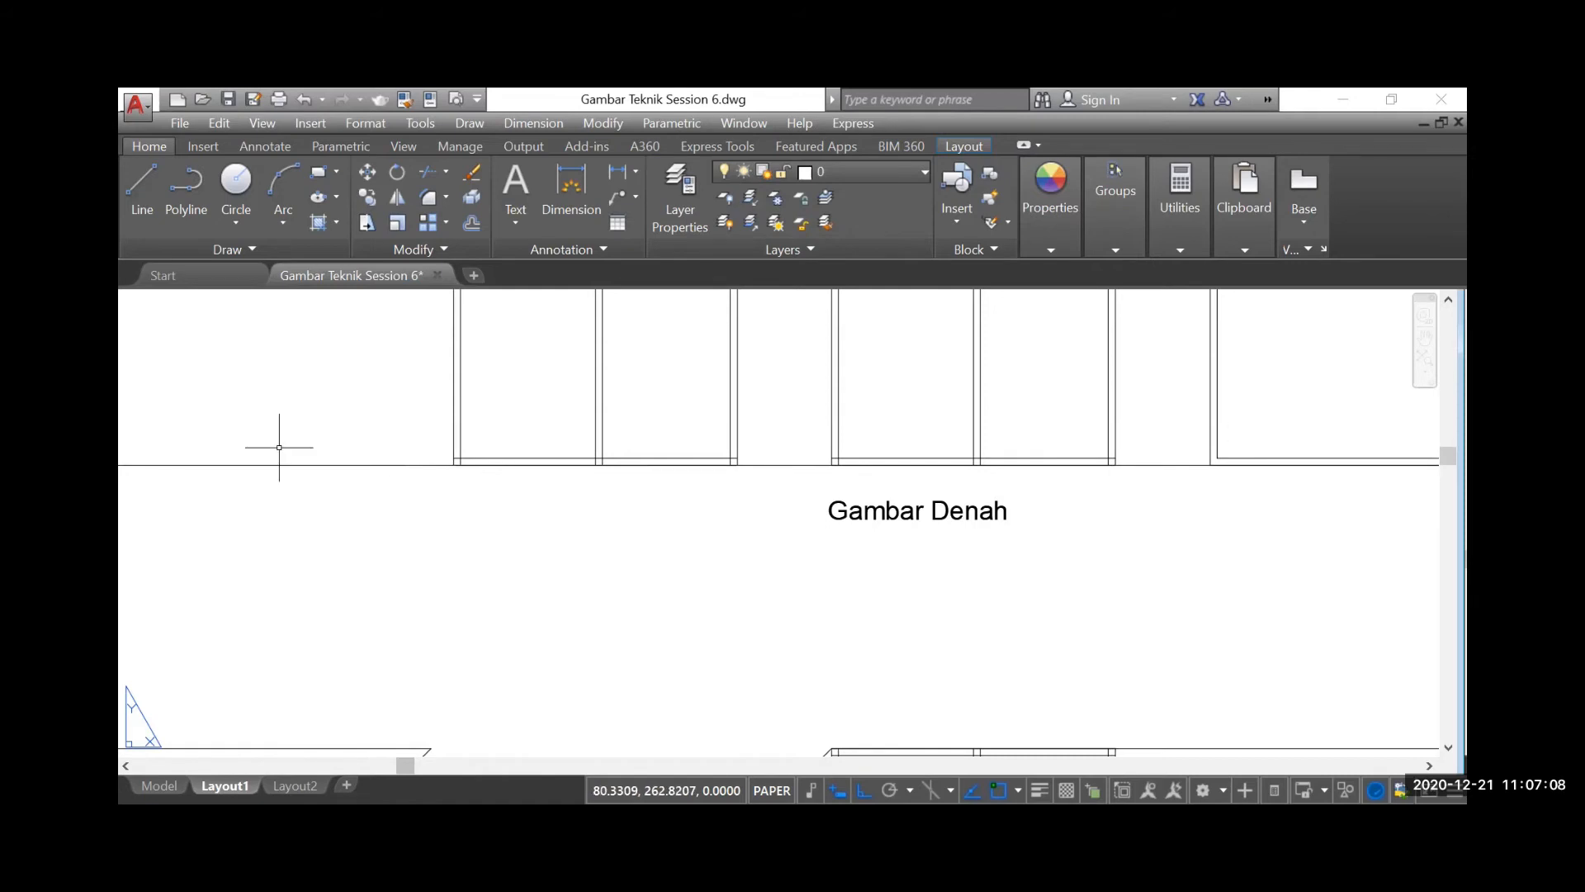
{"action": "scroll", "coordinate": [279, 446], "scroll_direction": "down", "scroll_amount": 4}
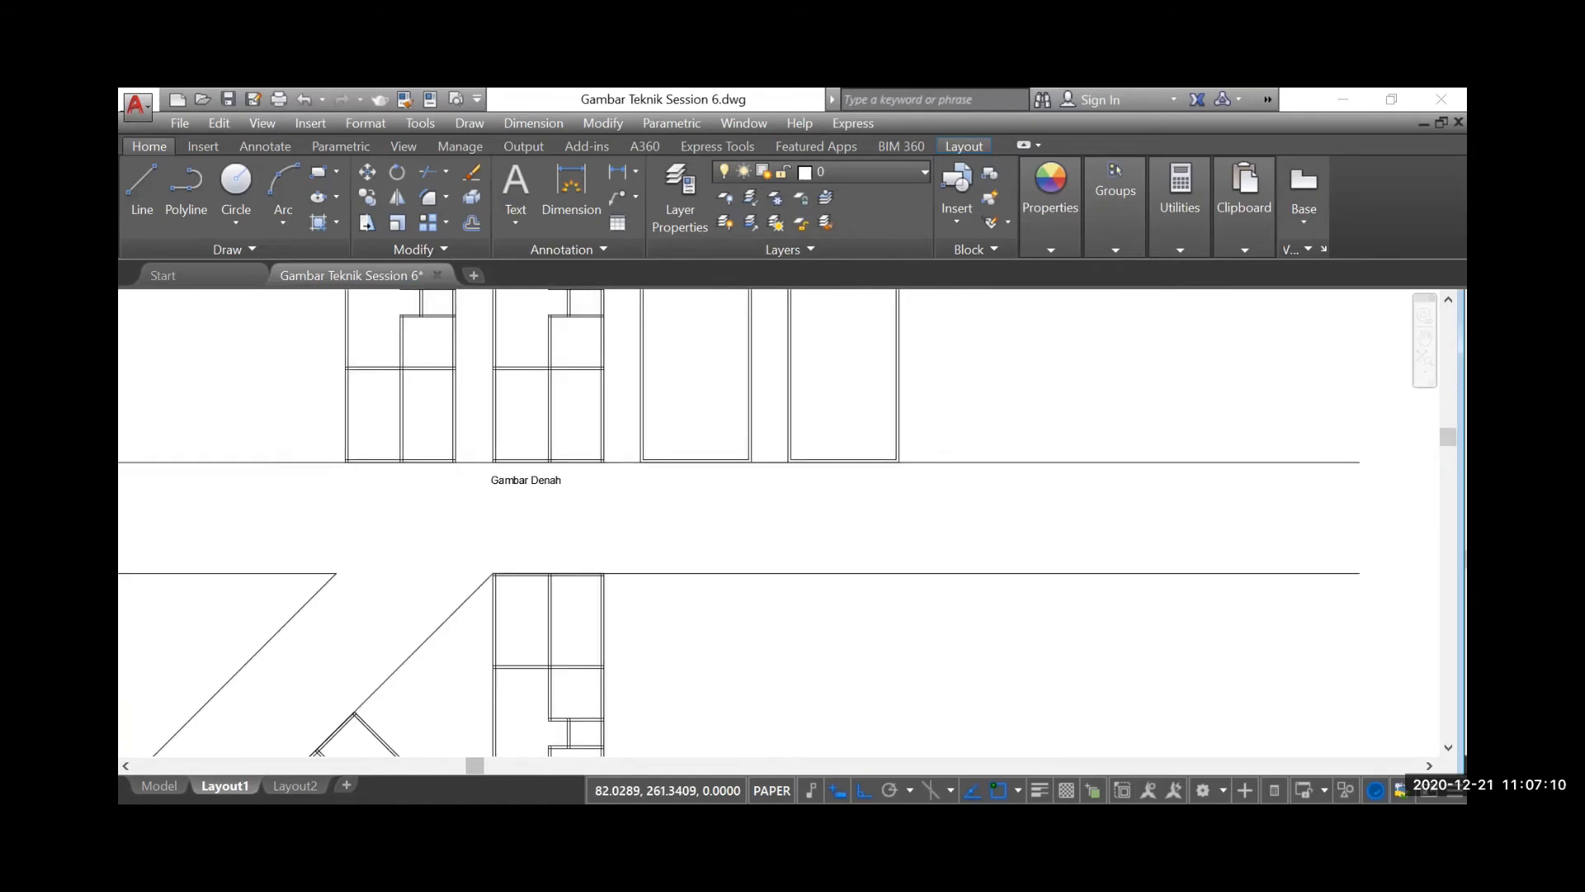
{"action": "scroll", "coordinate": [308, 477], "scroll_direction": "down", "scroll_amount": 2}
{"action": "scroll", "coordinate": [308, 482], "scroll_direction": "down", "scroll_amount": 2}
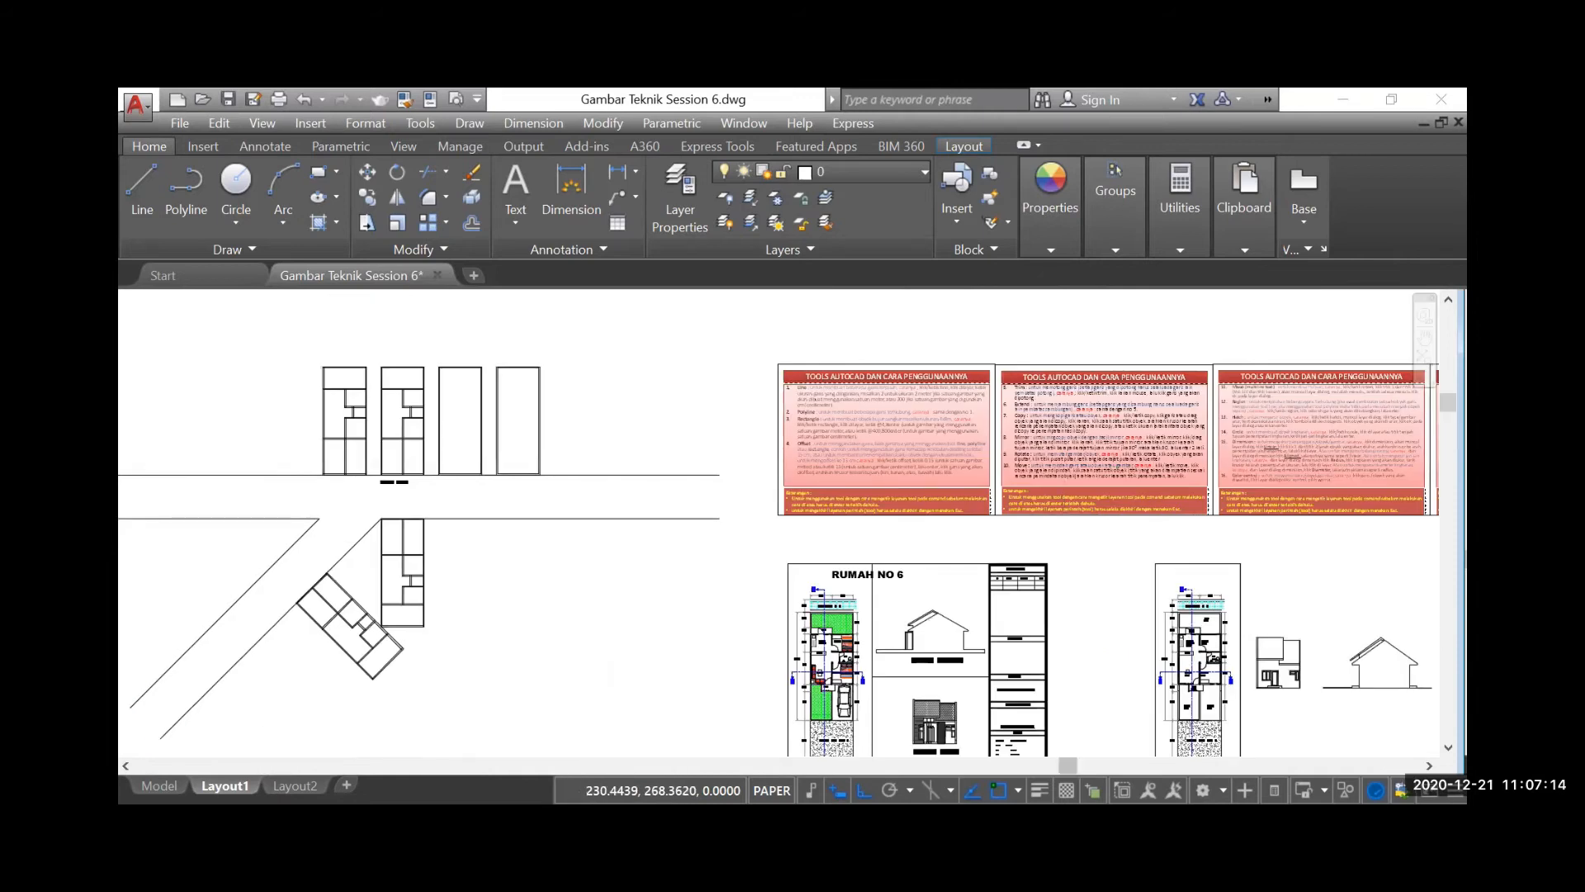
{"action": "scroll", "coordinate": [1395, 430], "scroll_direction": "up", "scroll_amount": 3}
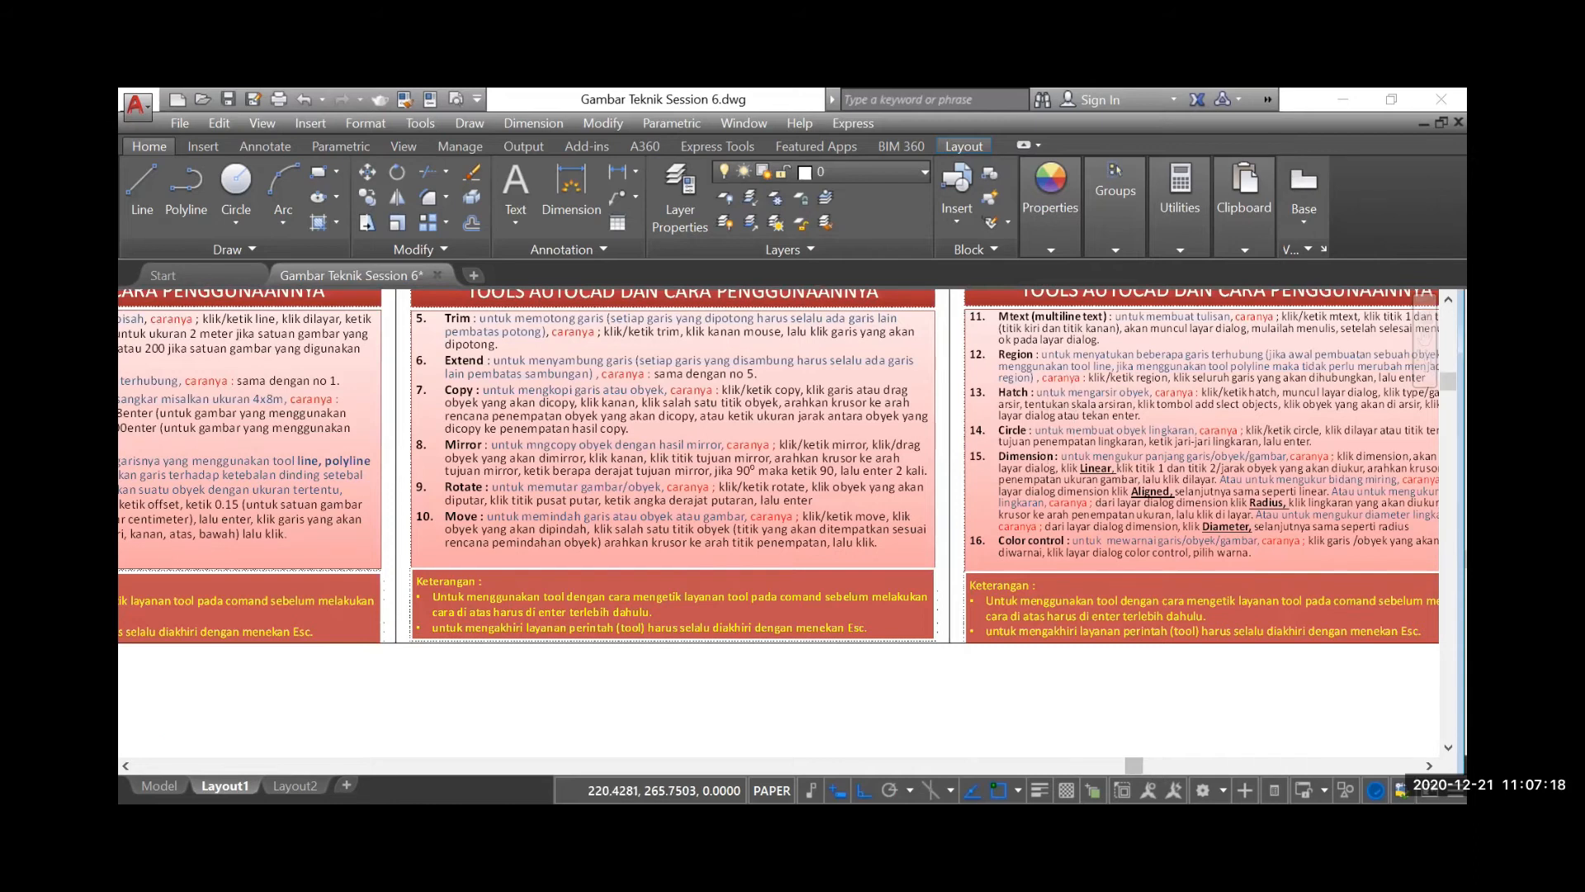
{"action": "scroll", "coordinate": [1180, 495], "scroll_direction": "down", "scroll_amount": 4}
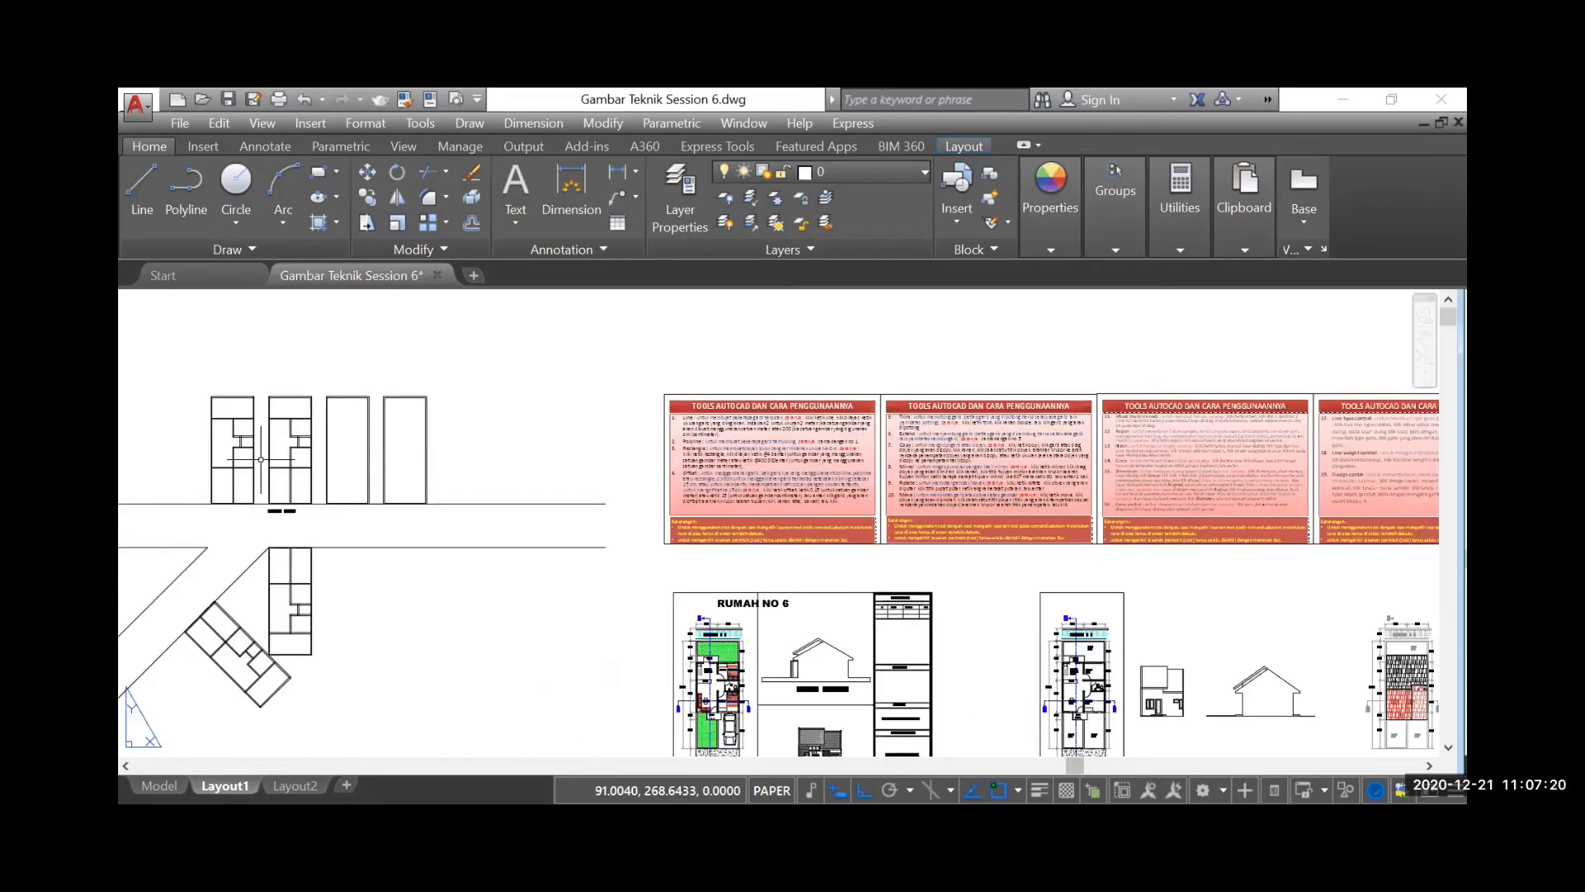
Start a hatch for the second floor plan in the upper row and choose the SOLID pattern
{"action": "scroll", "coordinate": [280, 420], "scroll_direction": "up", "scroll_amount": 6}
{"action": "scroll", "coordinate": [450, 369], "scroll_direction": "up", "scroll_amount": 3}
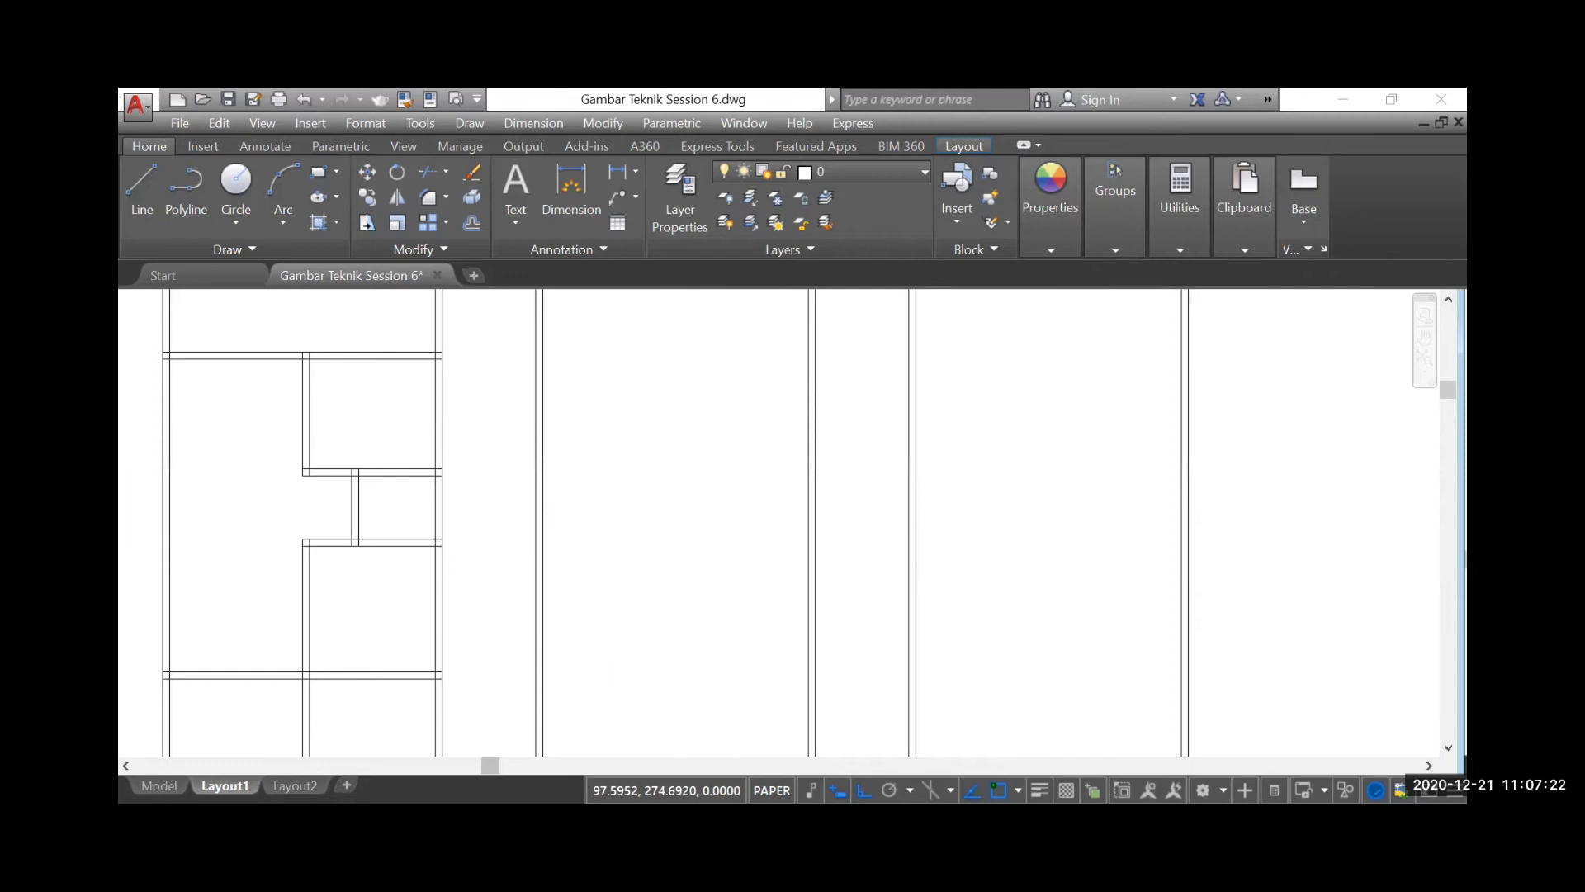
{"action": "scroll", "coordinate": [459, 369], "scroll_direction": "up", "scroll_amount": 2}
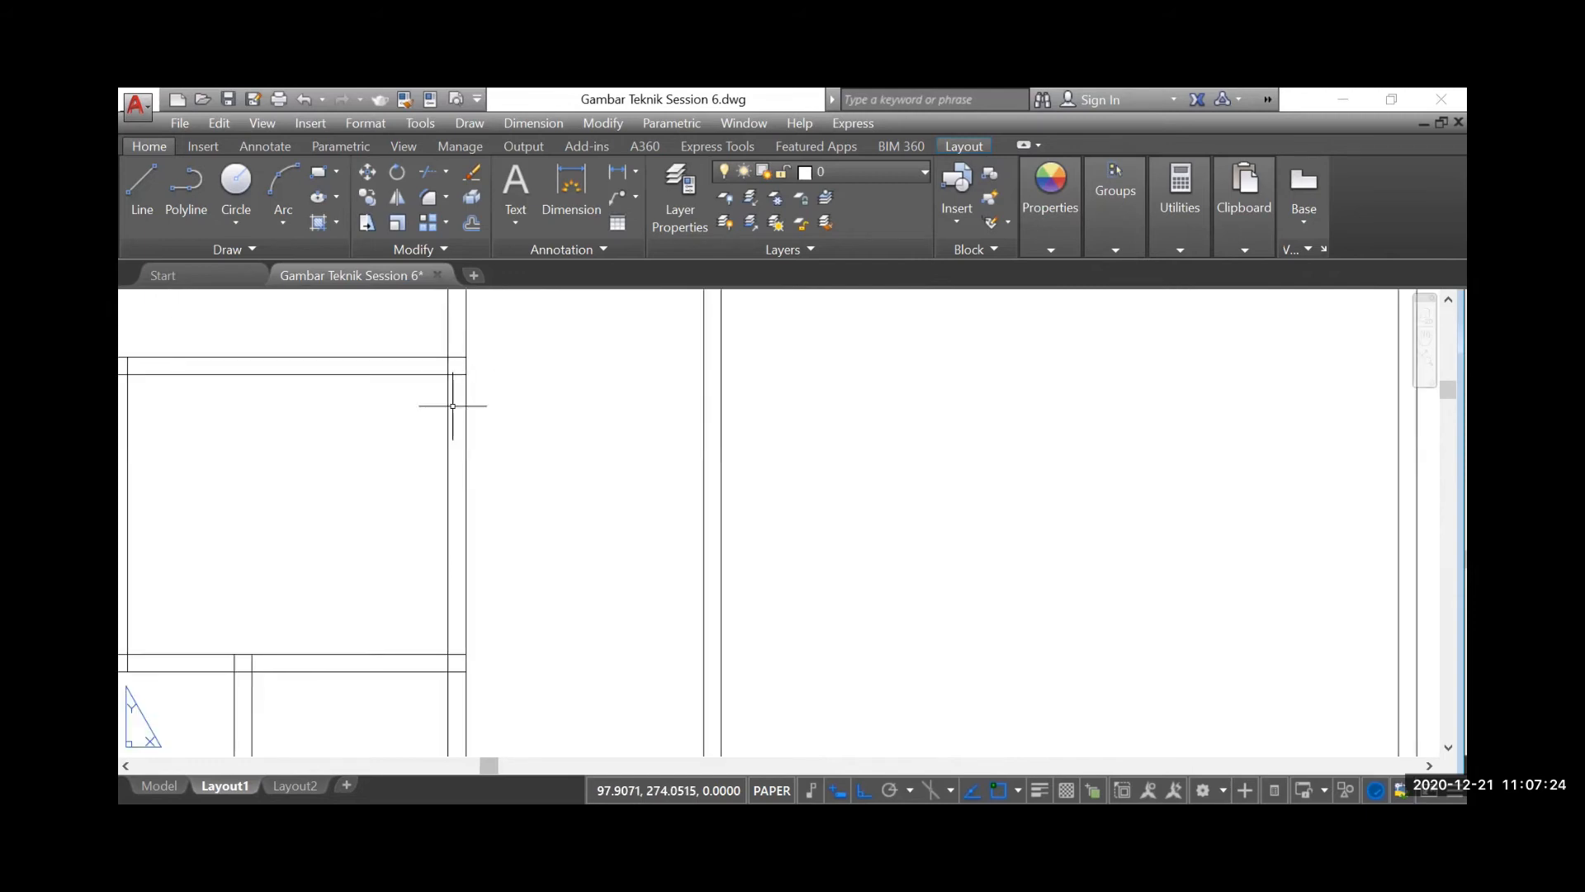
{"action": "left_click", "coordinate": [316, 223]}
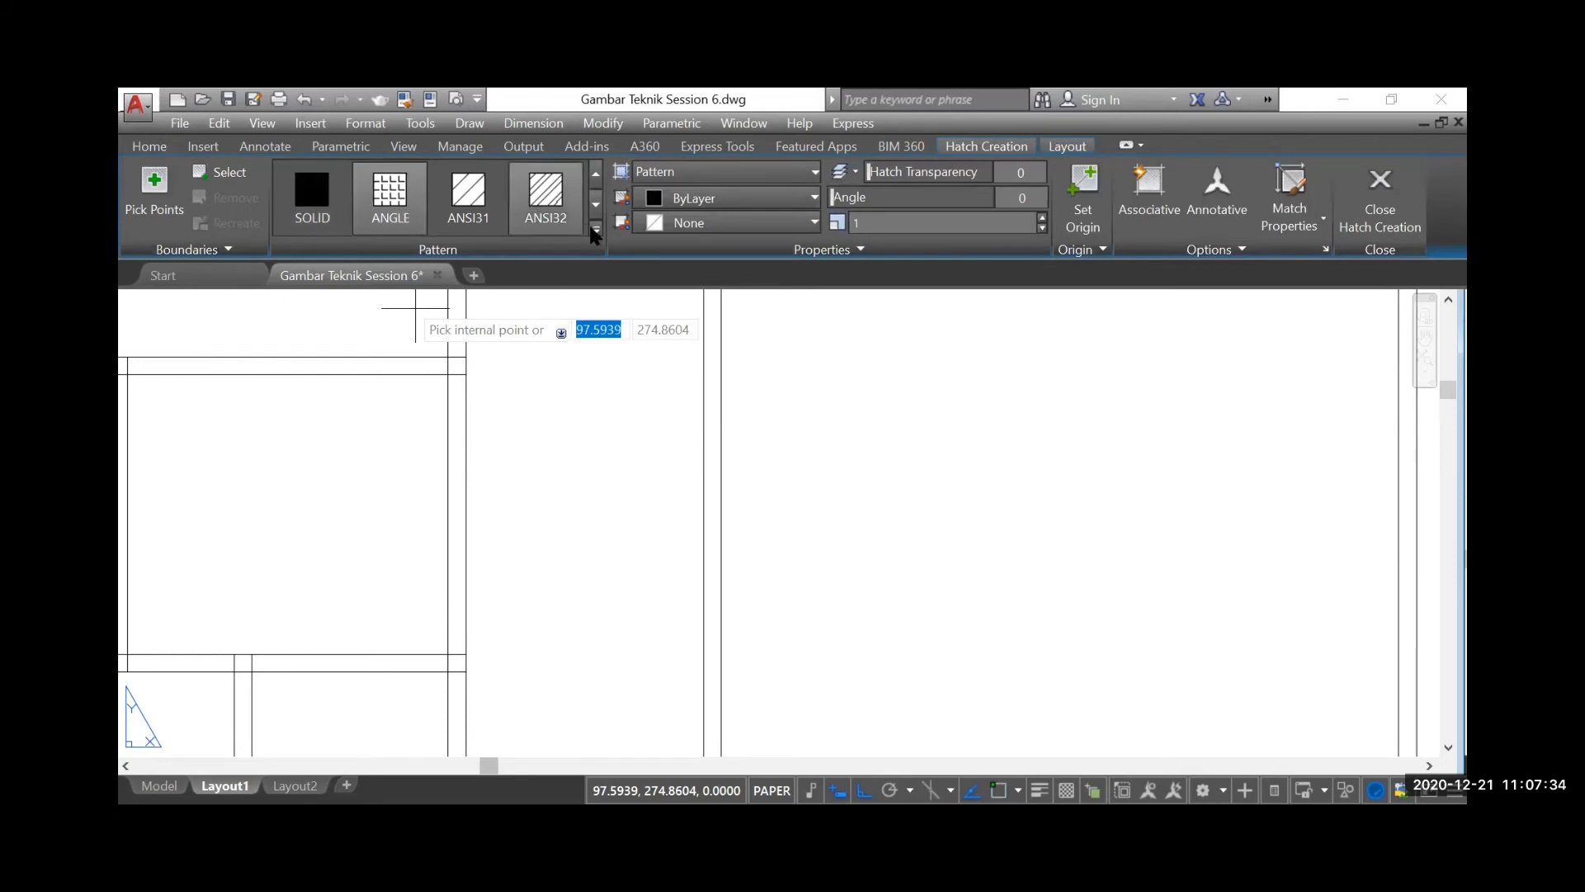
{"action": "left_click", "coordinate": [596, 228]}
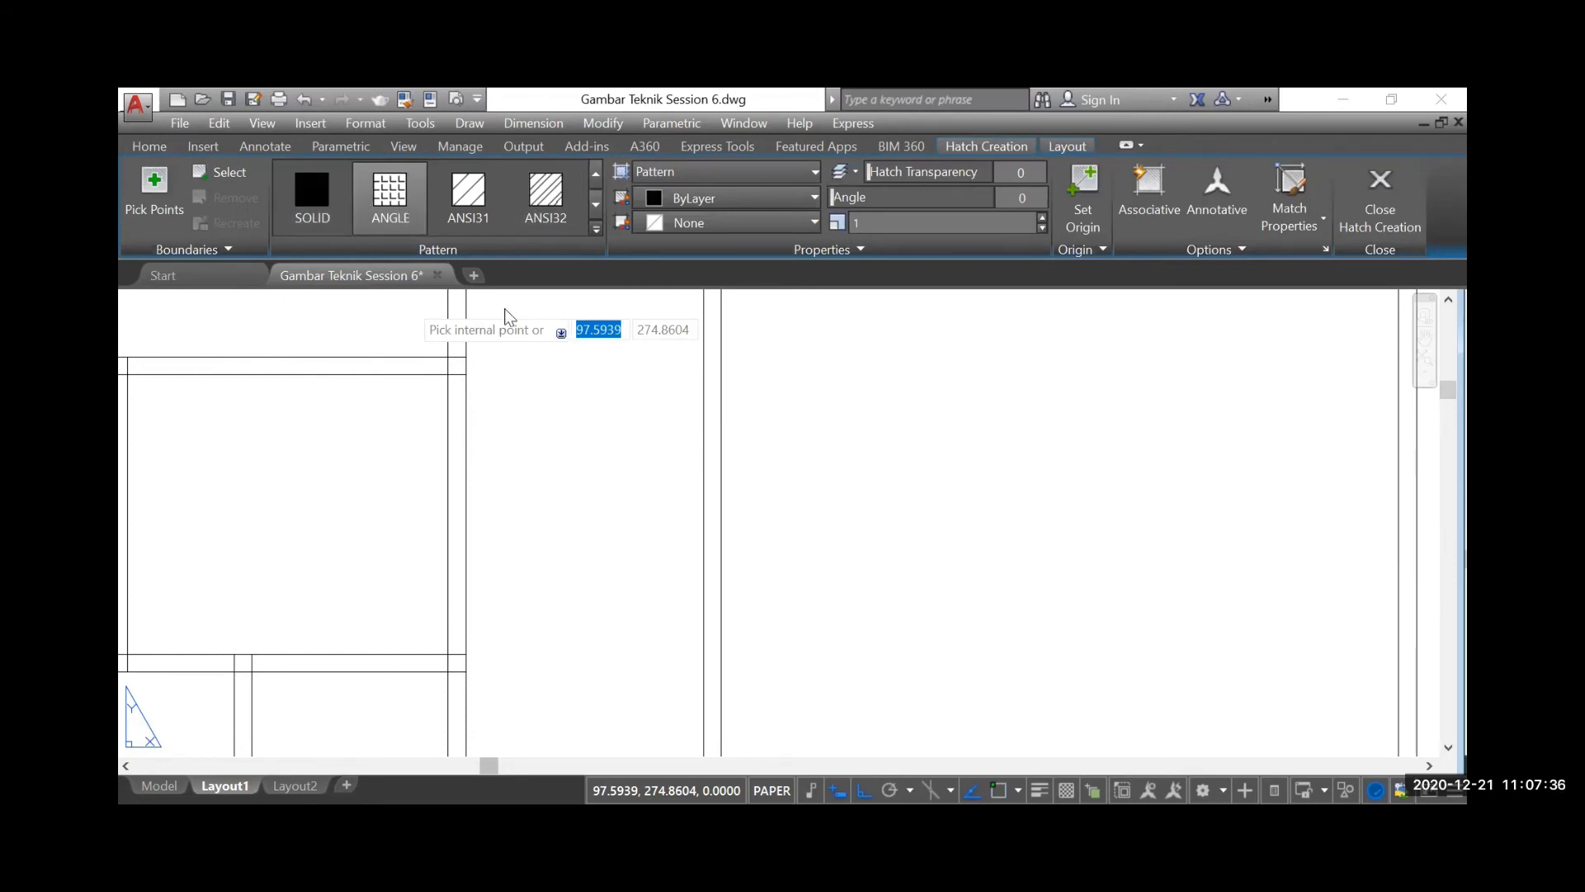
{"action": "scroll", "coordinate": [413, 326], "scroll_direction": "down", "scroll_amount": 4}
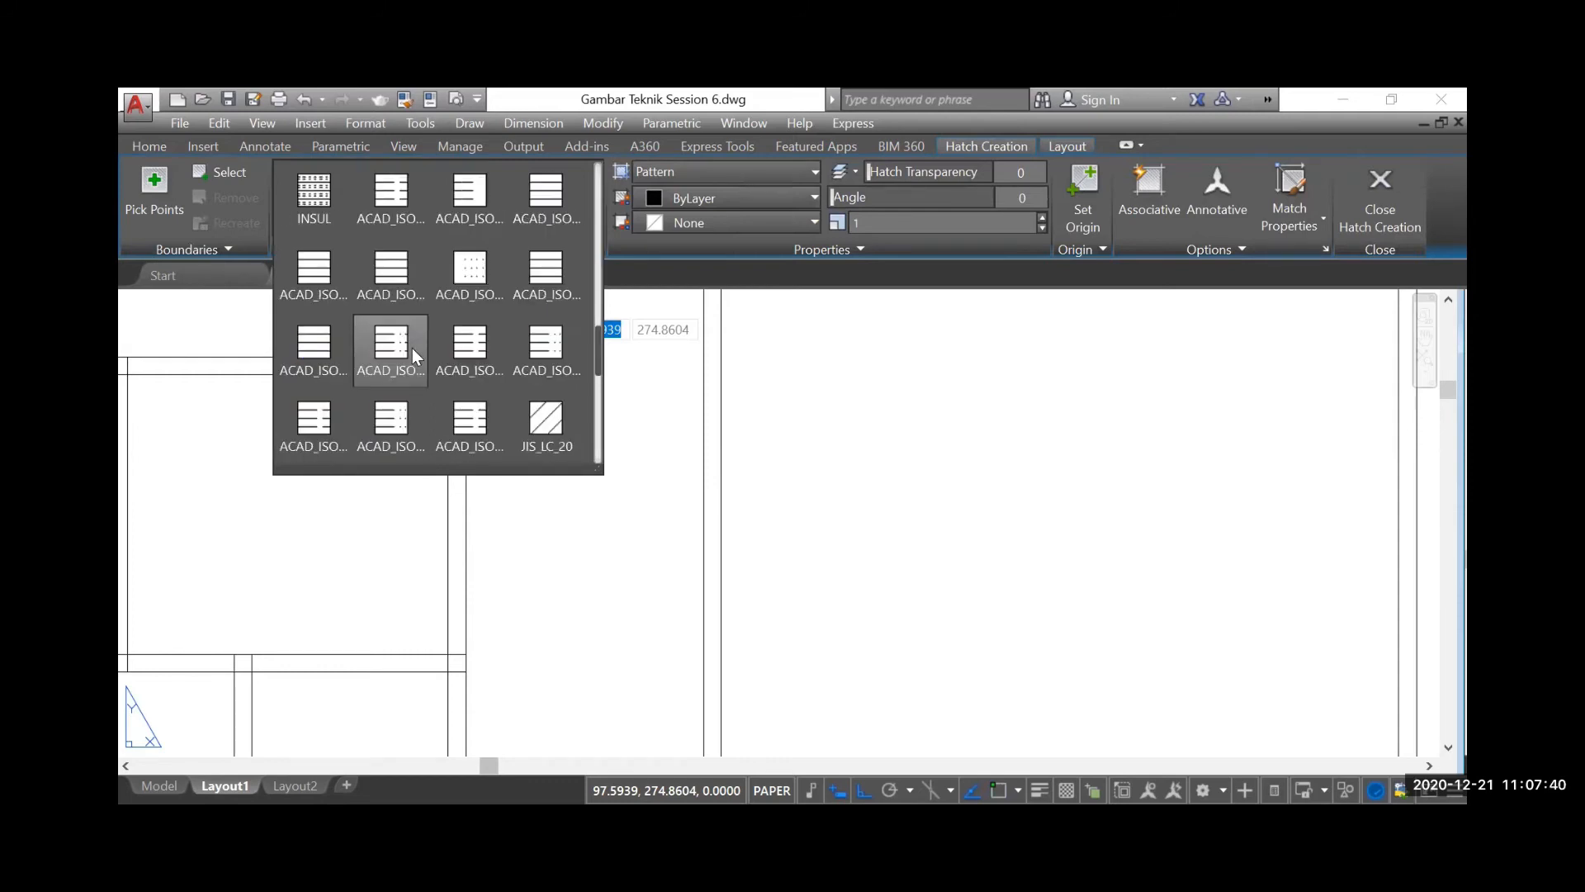
{"action": "scroll", "coordinate": [412, 349], "scroll_direction": "down", "scroll_amount": 3}
{"action": "scroll", "coordinate": [413, 348], "scroll_direction": "down", "scroll_amount": 3}
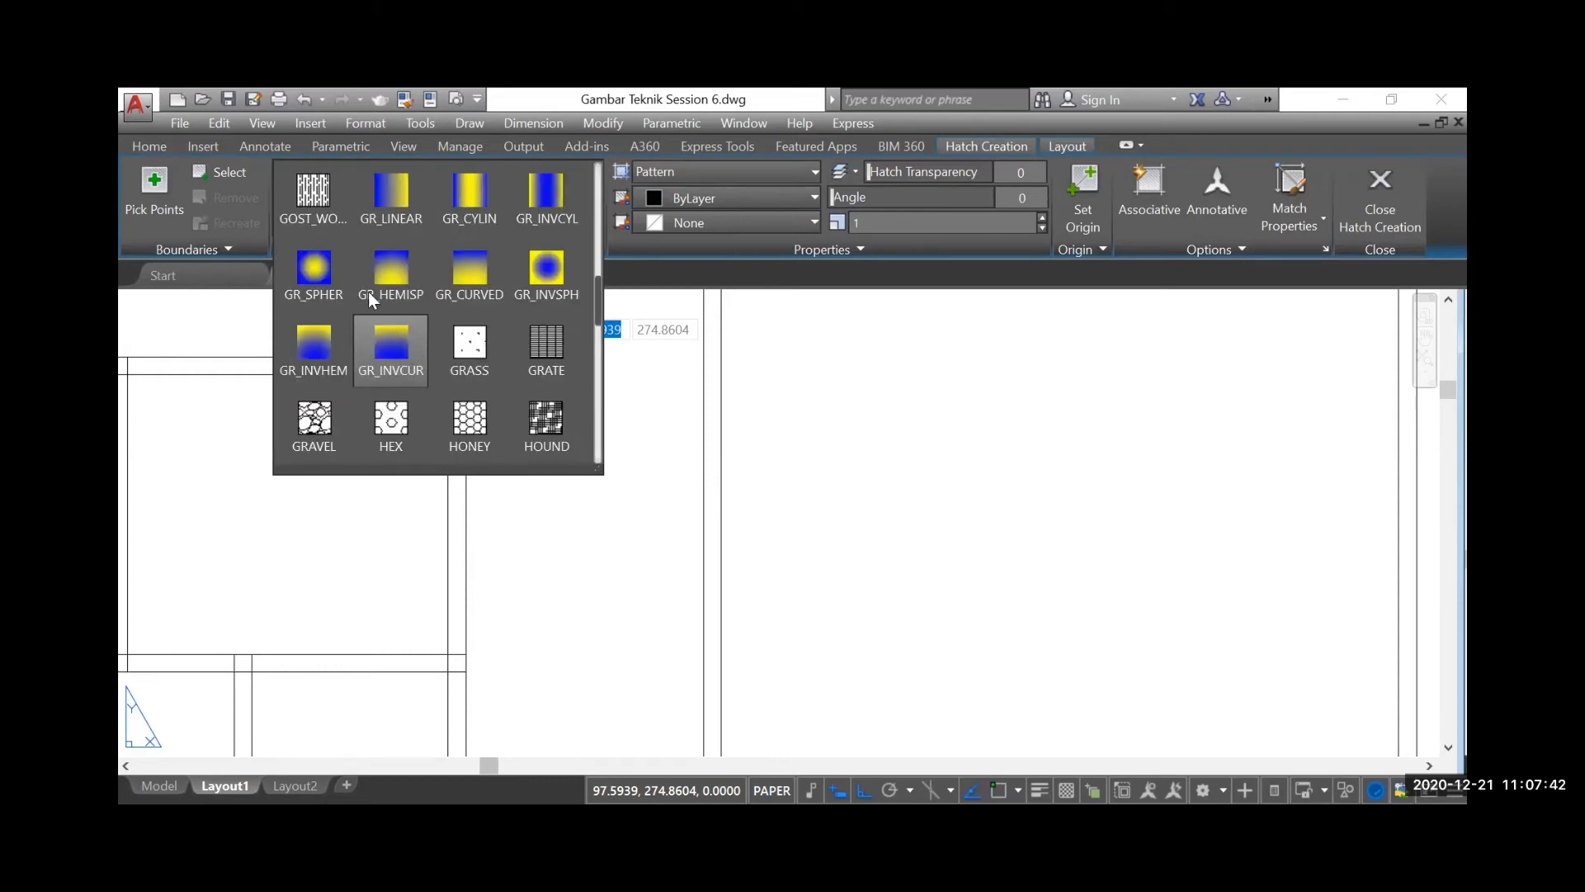
{"action": "scroll", "coordinate": [367, 289], "scroll_direction": "up", "scroll_amount": 10}
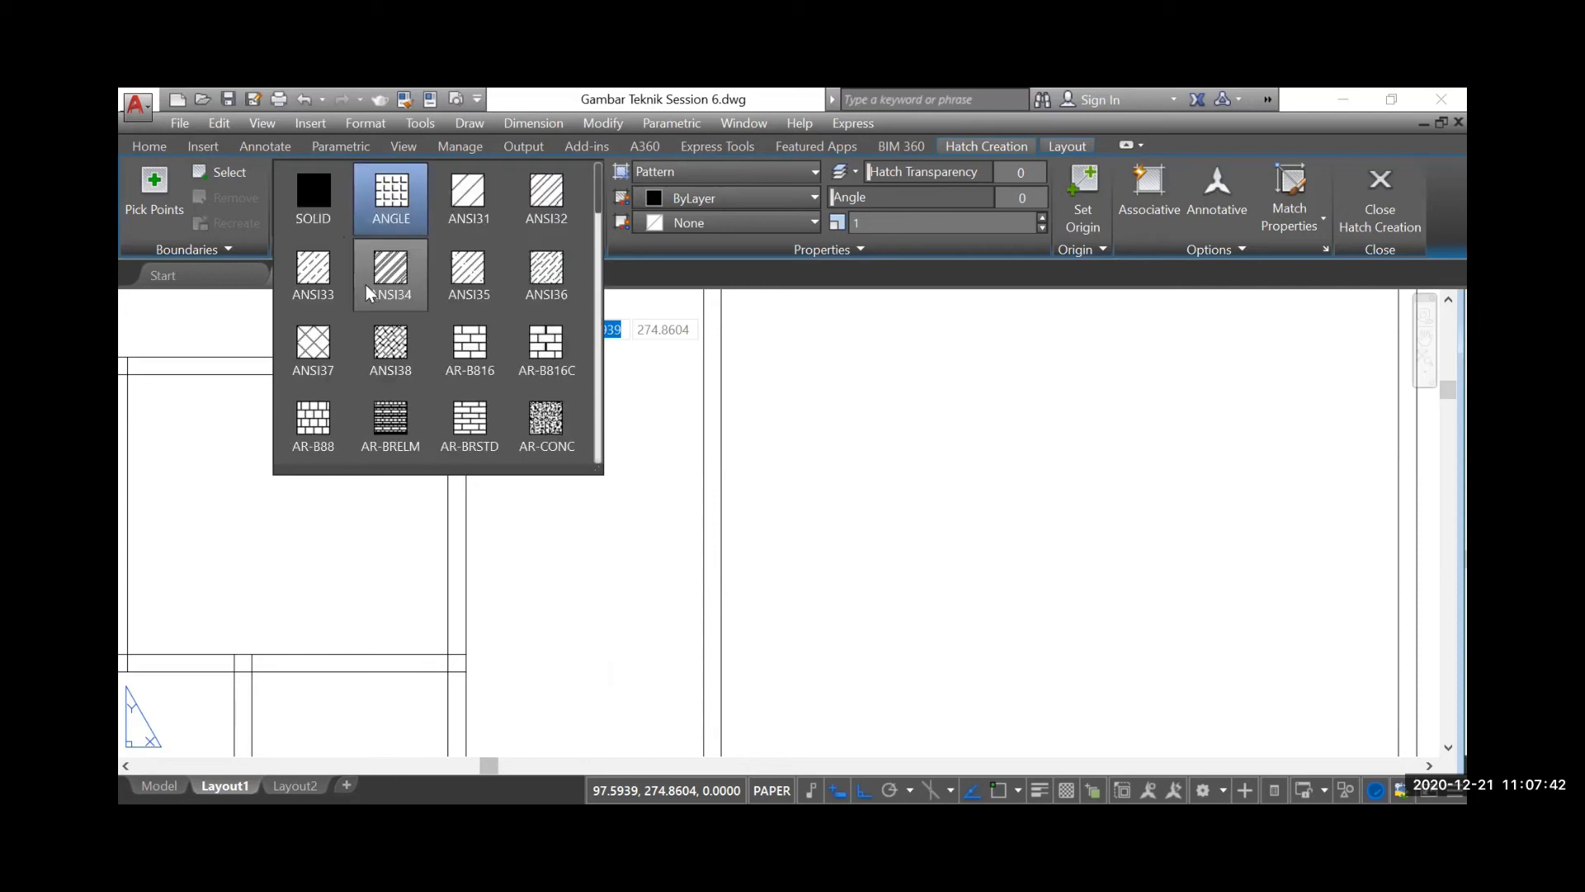
{"action": "left_click", "coordinate": [318, 191]}
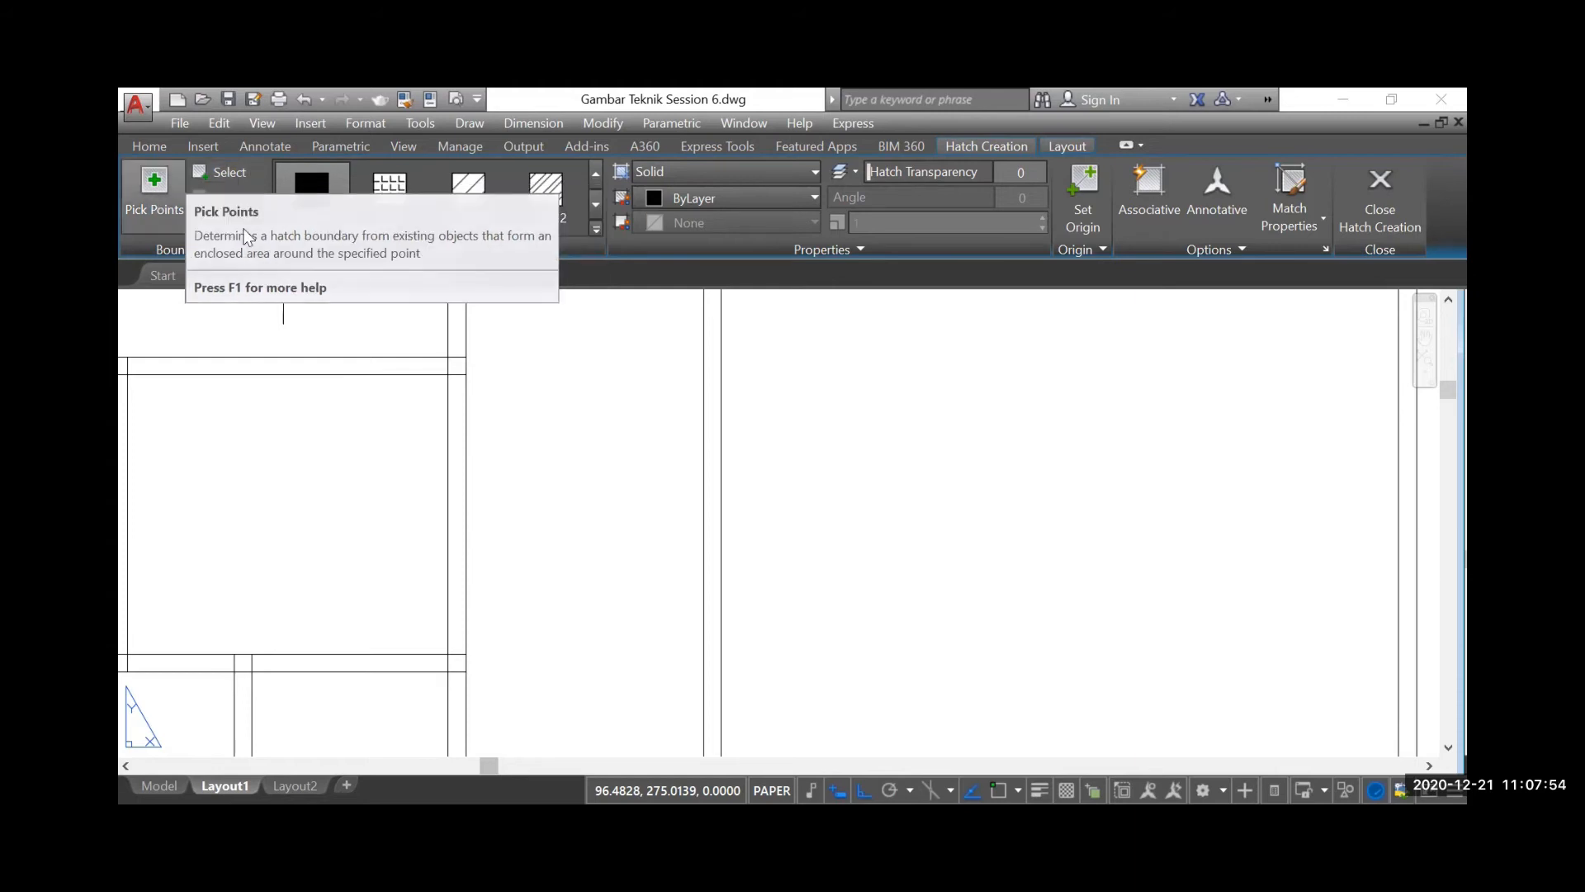
Fill the square junction of the right outer wall and the upper cross wall with the solid hatch
{"action": "left_click", "coordinate": [153, 186]}
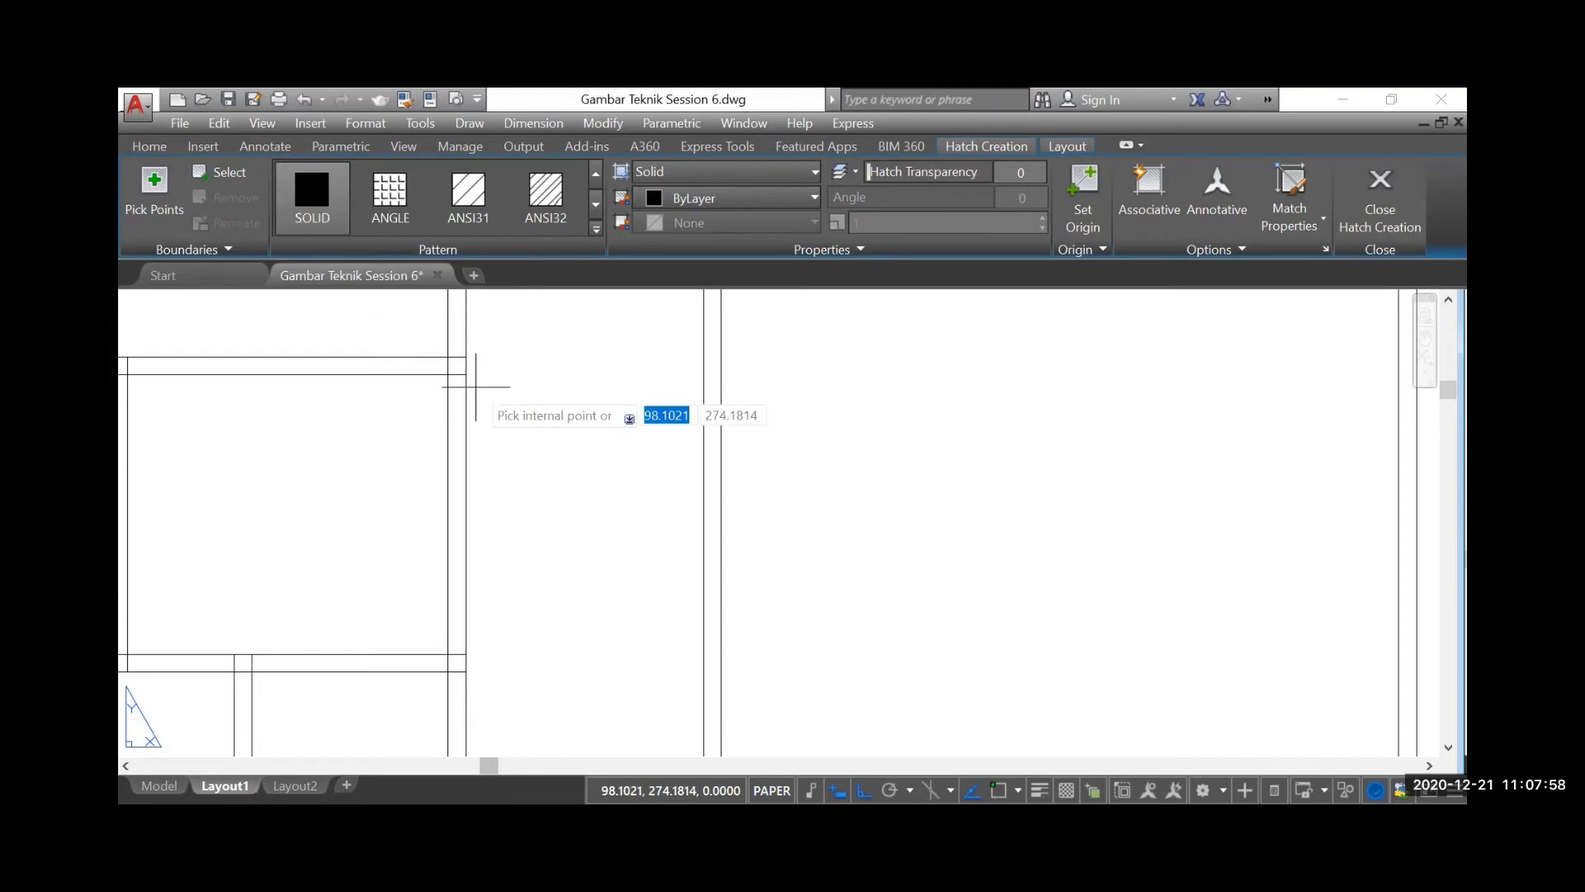
{"action": "scroll", "coordinate": [475, 385], "scroll_direction": "up", "scroll_amount": 10}
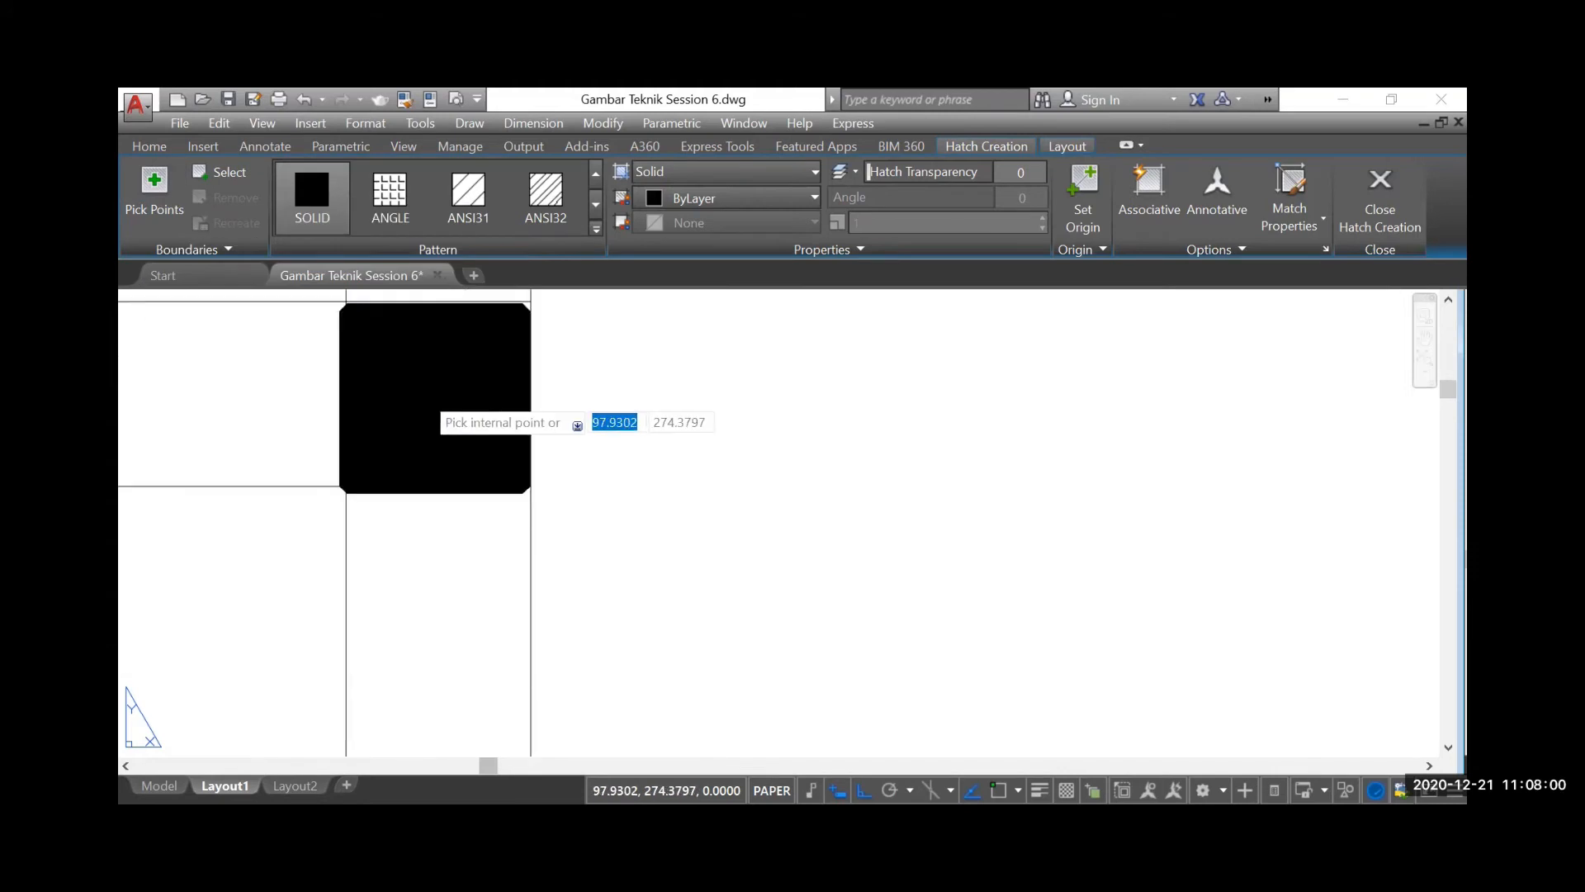
{"action": "left_click", "coordinate": [423, 391]}
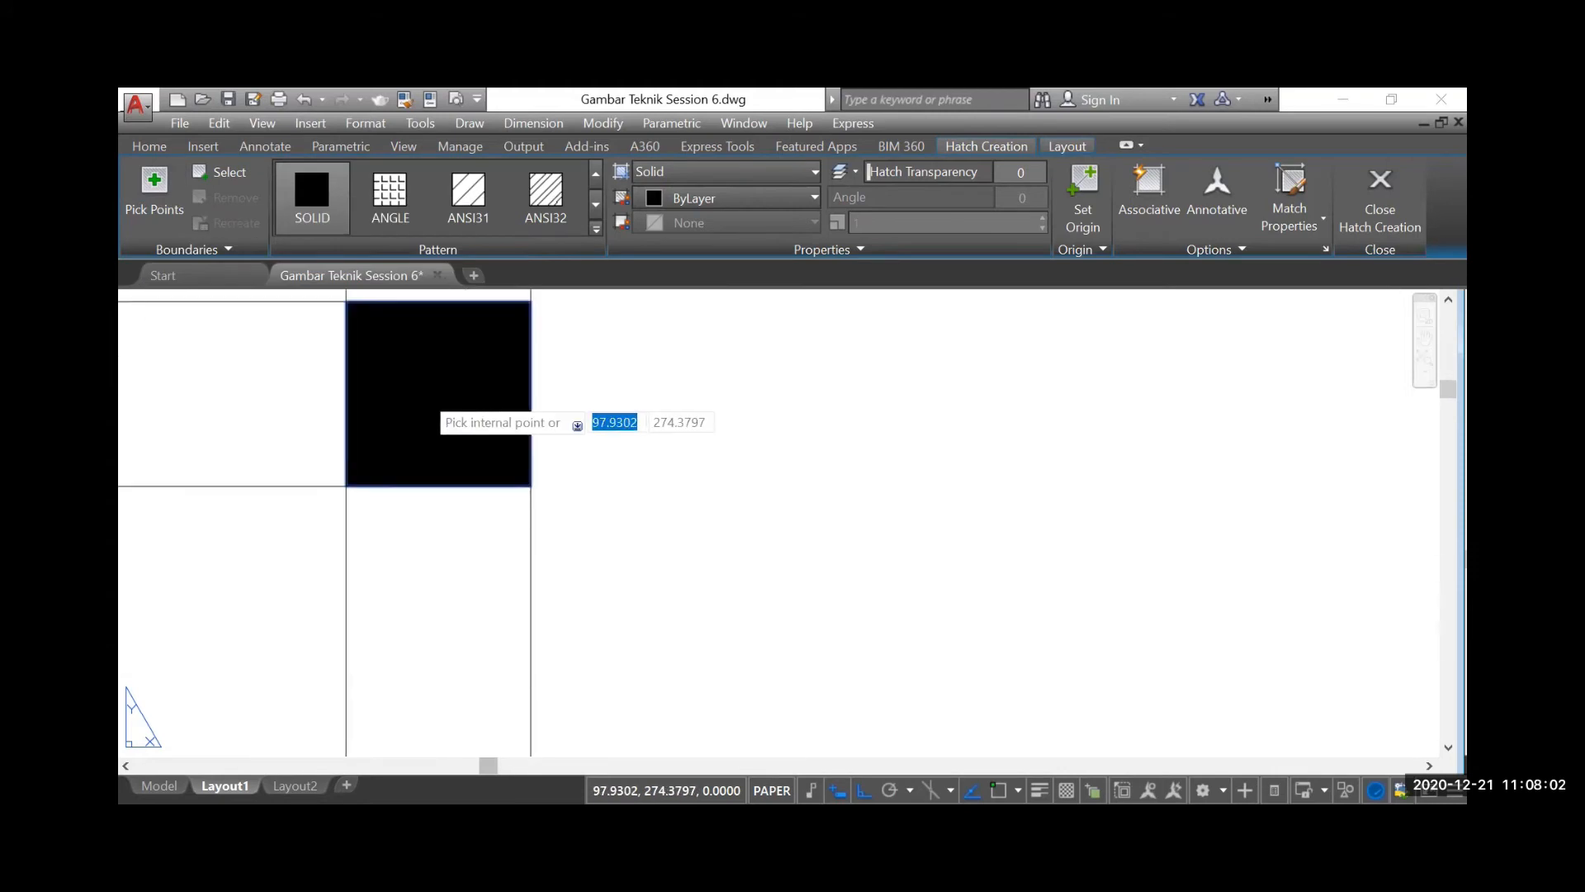
{"action": "key", "text": "Return"}
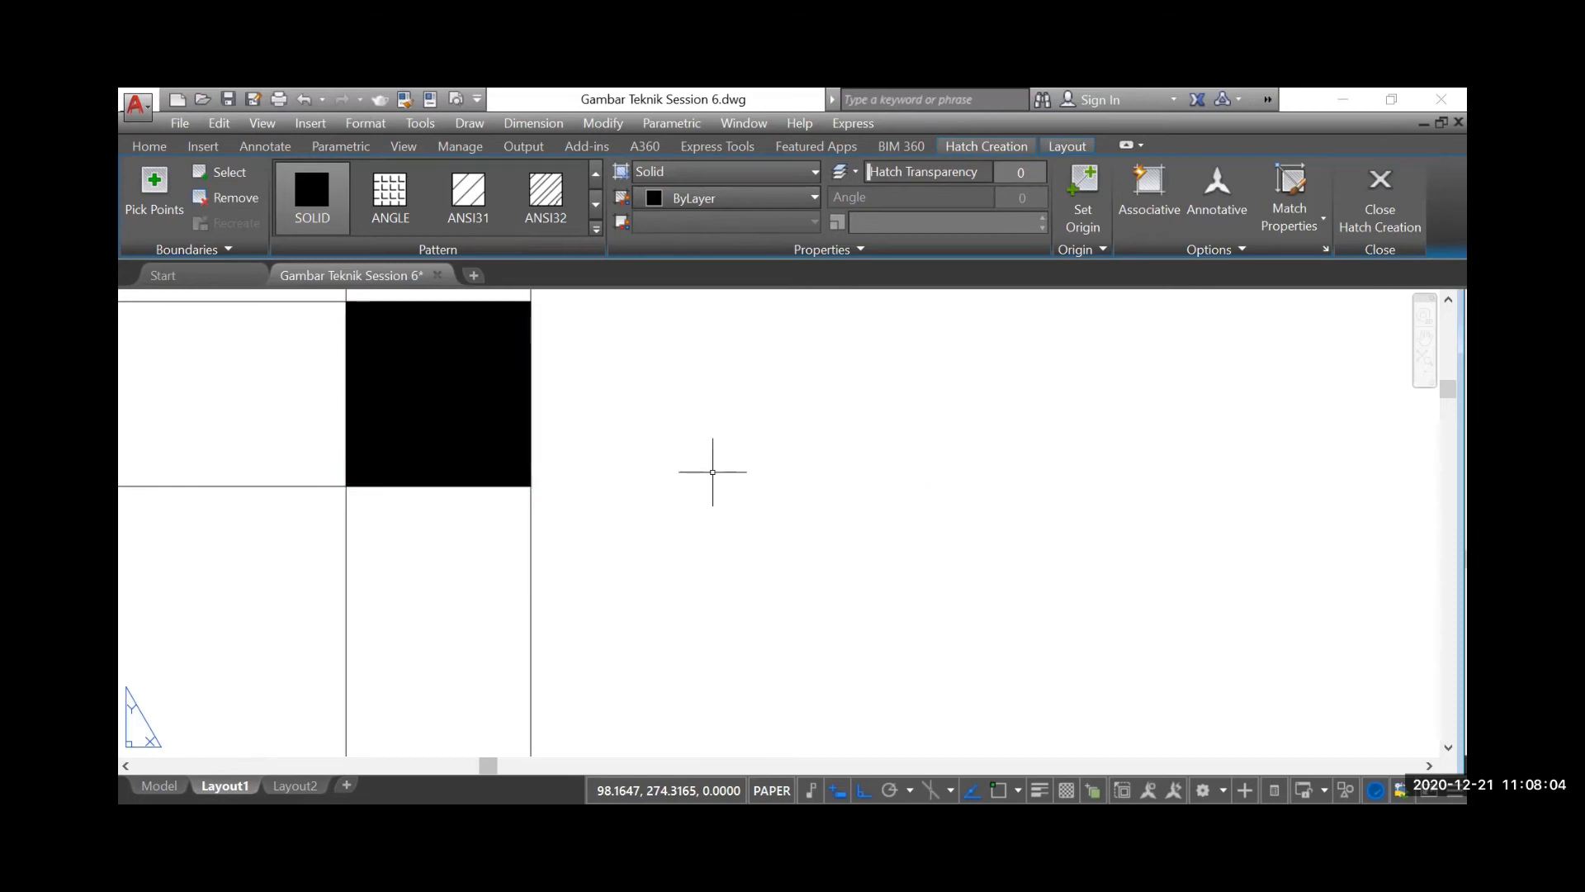
{"action": "scroll", "coordinate": [712, 472], "scroll_direction": "down", "scroll_amount": 8}
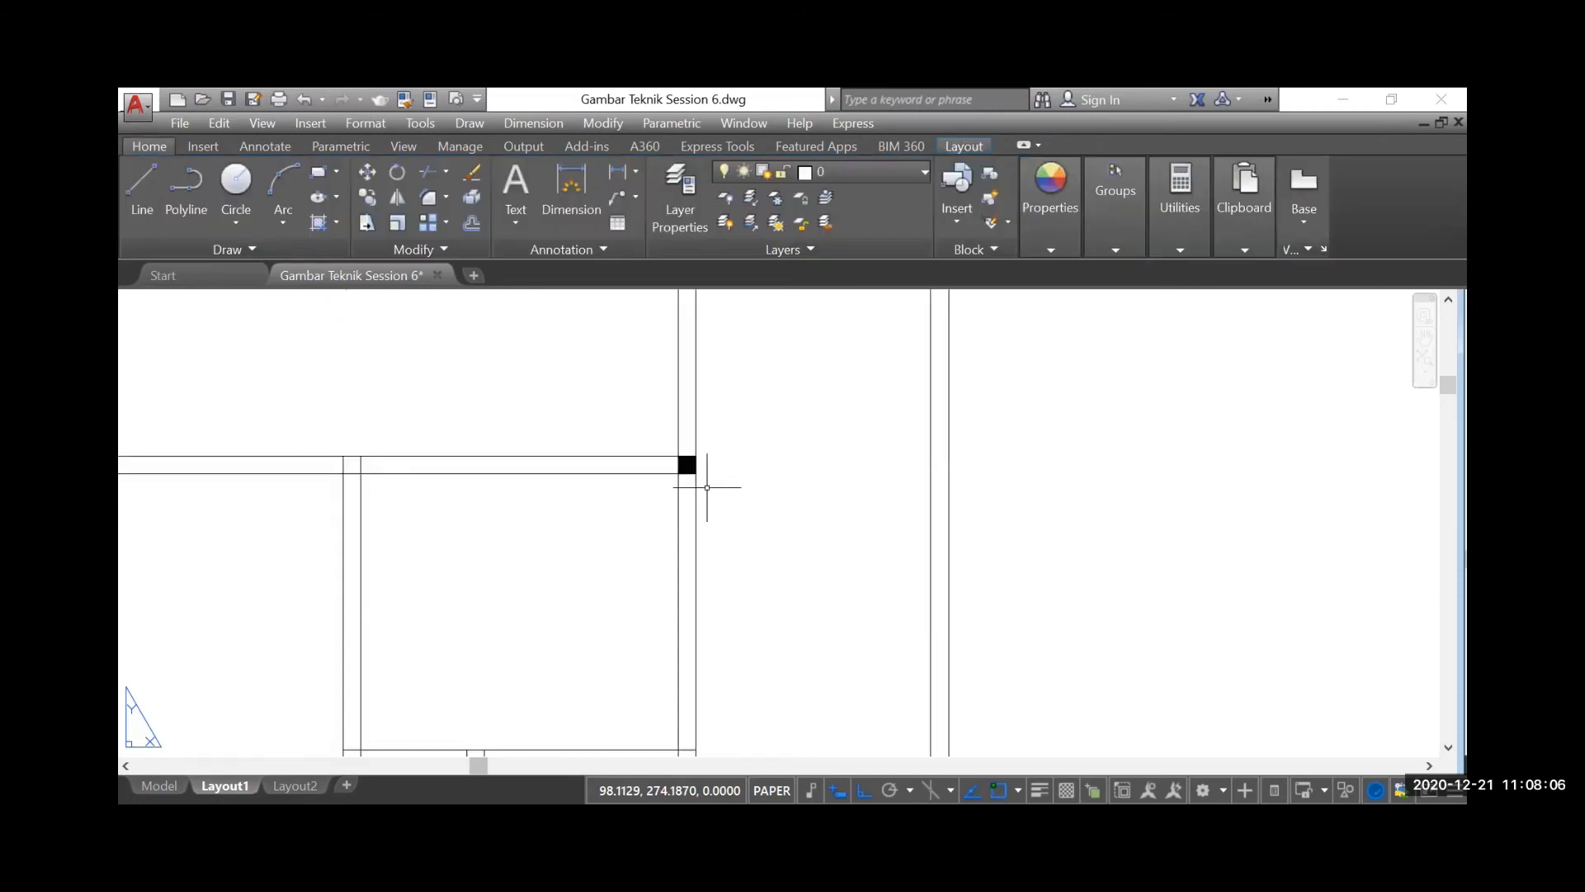
Hatch the right outer wall segment just below the solid square with pattern ANSI32 at scale 0.03
{"action": "scroll", "coordinate": [708, 487], "scroll_direction": "up", "scroll_amount": 2}
{"action": "scroll", "coordinate": [669, 555], "scroll_direction": "down", "scroll_amount": 2}
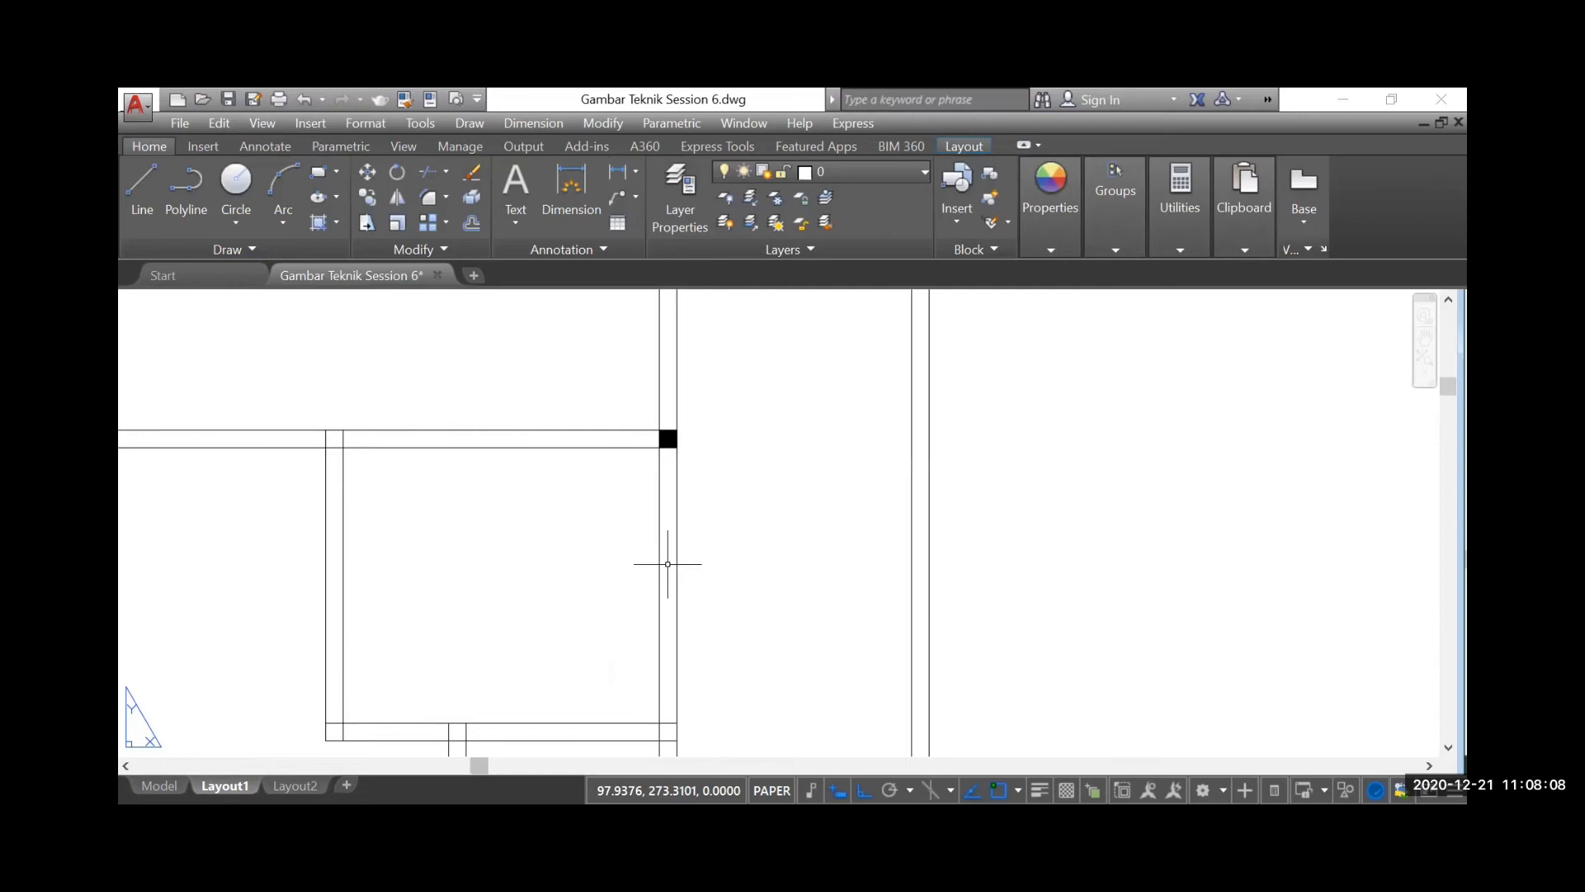
{"action": "left_click", "coordinate": [319, 223]}
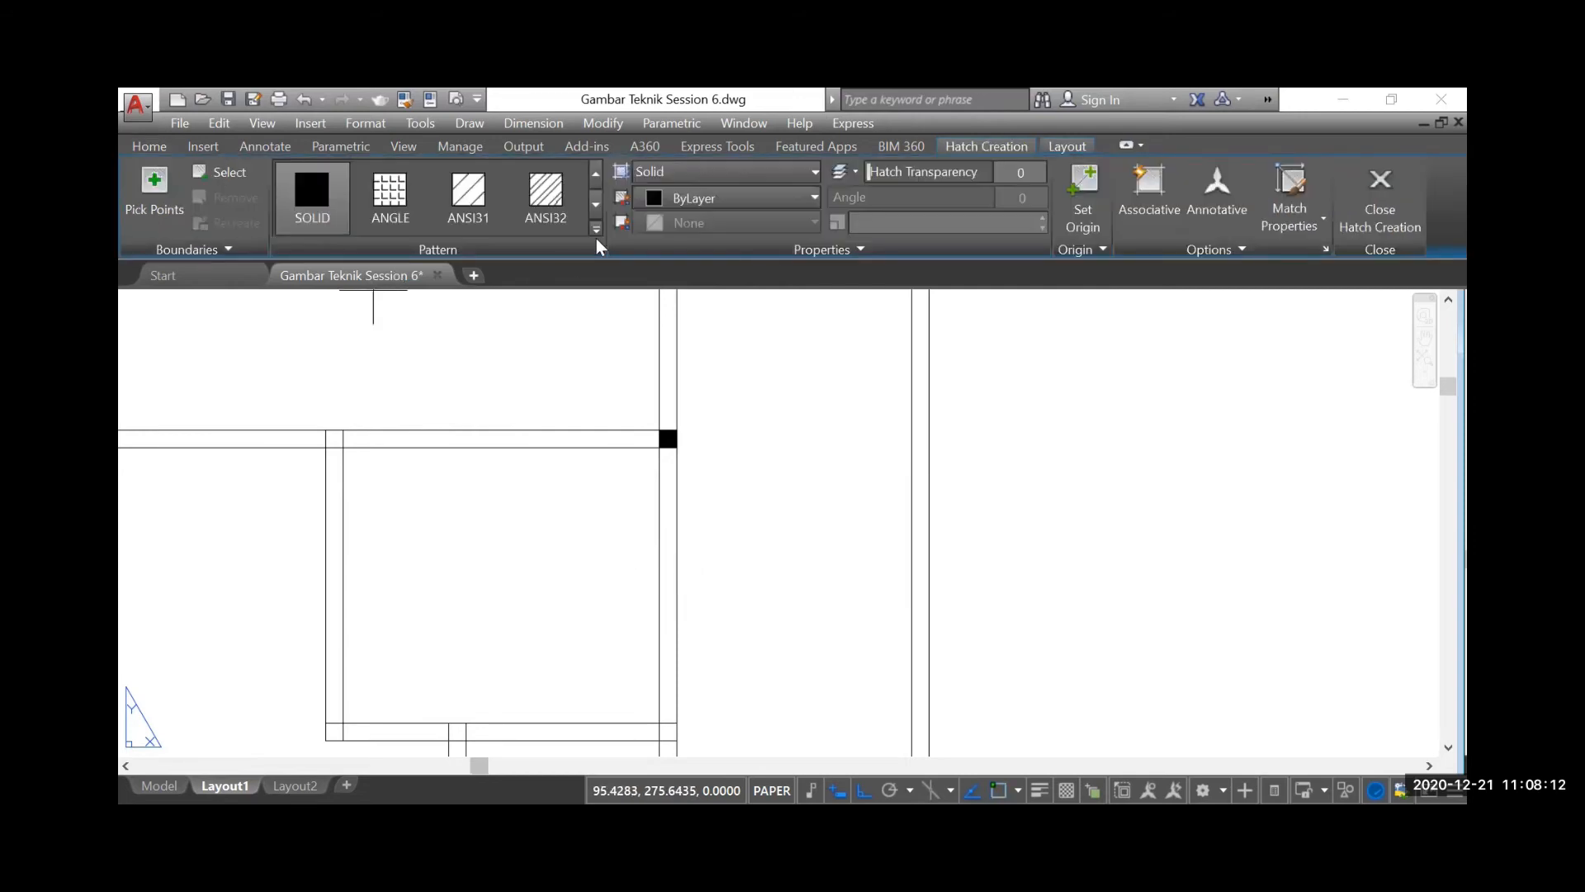
{"action": "left_click", "coordinate": [547, 193]}
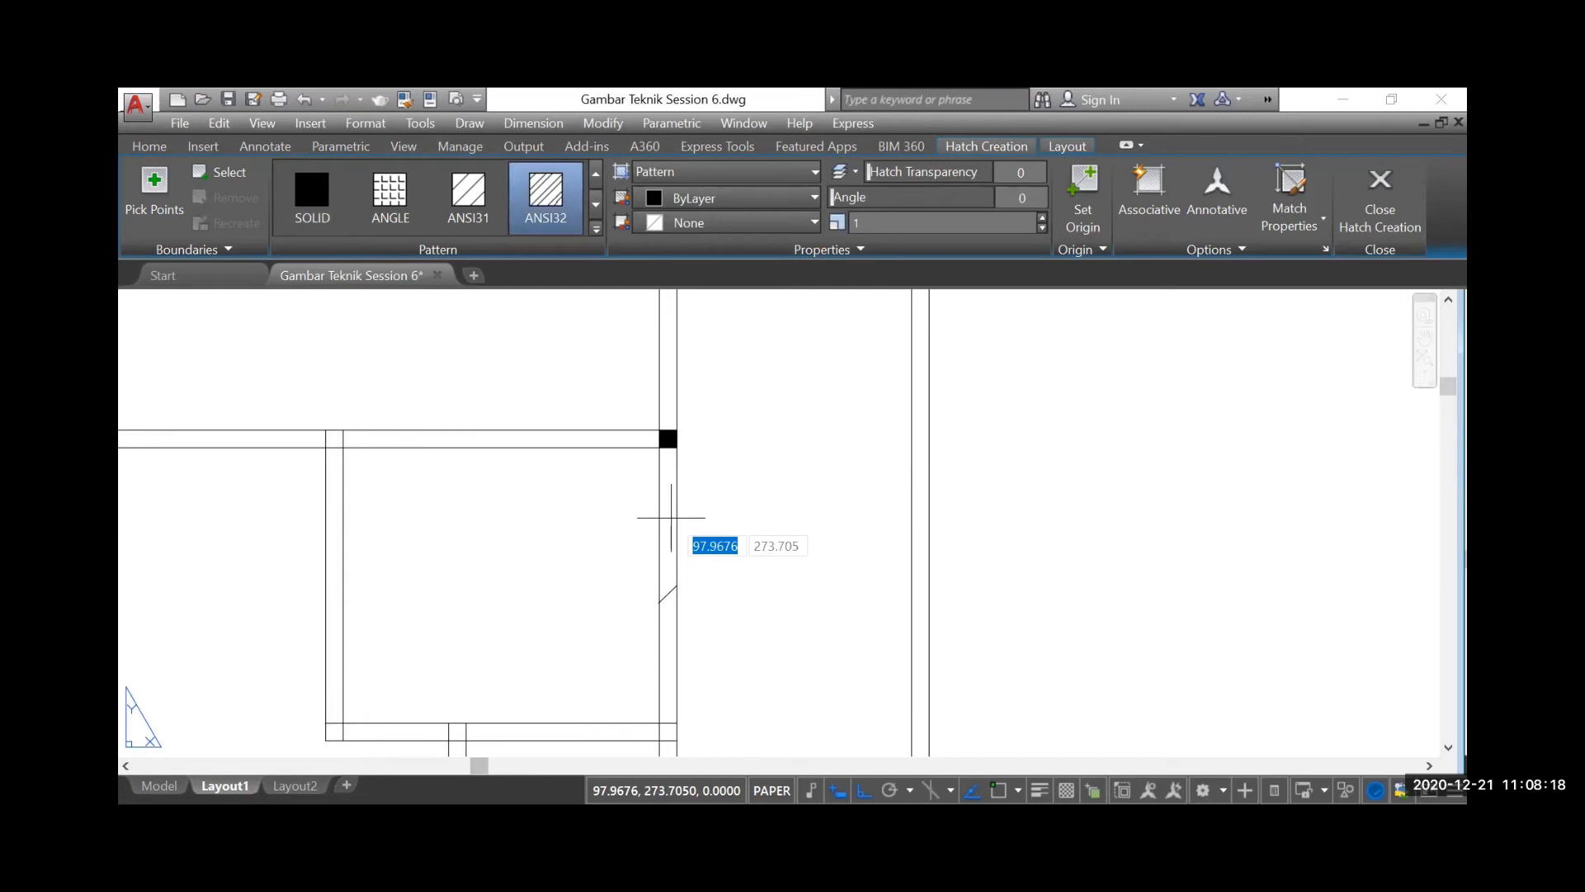
{"action": "left_click", "coordinate": [869, 223]}
{"action": "type", "text": "0.03"}
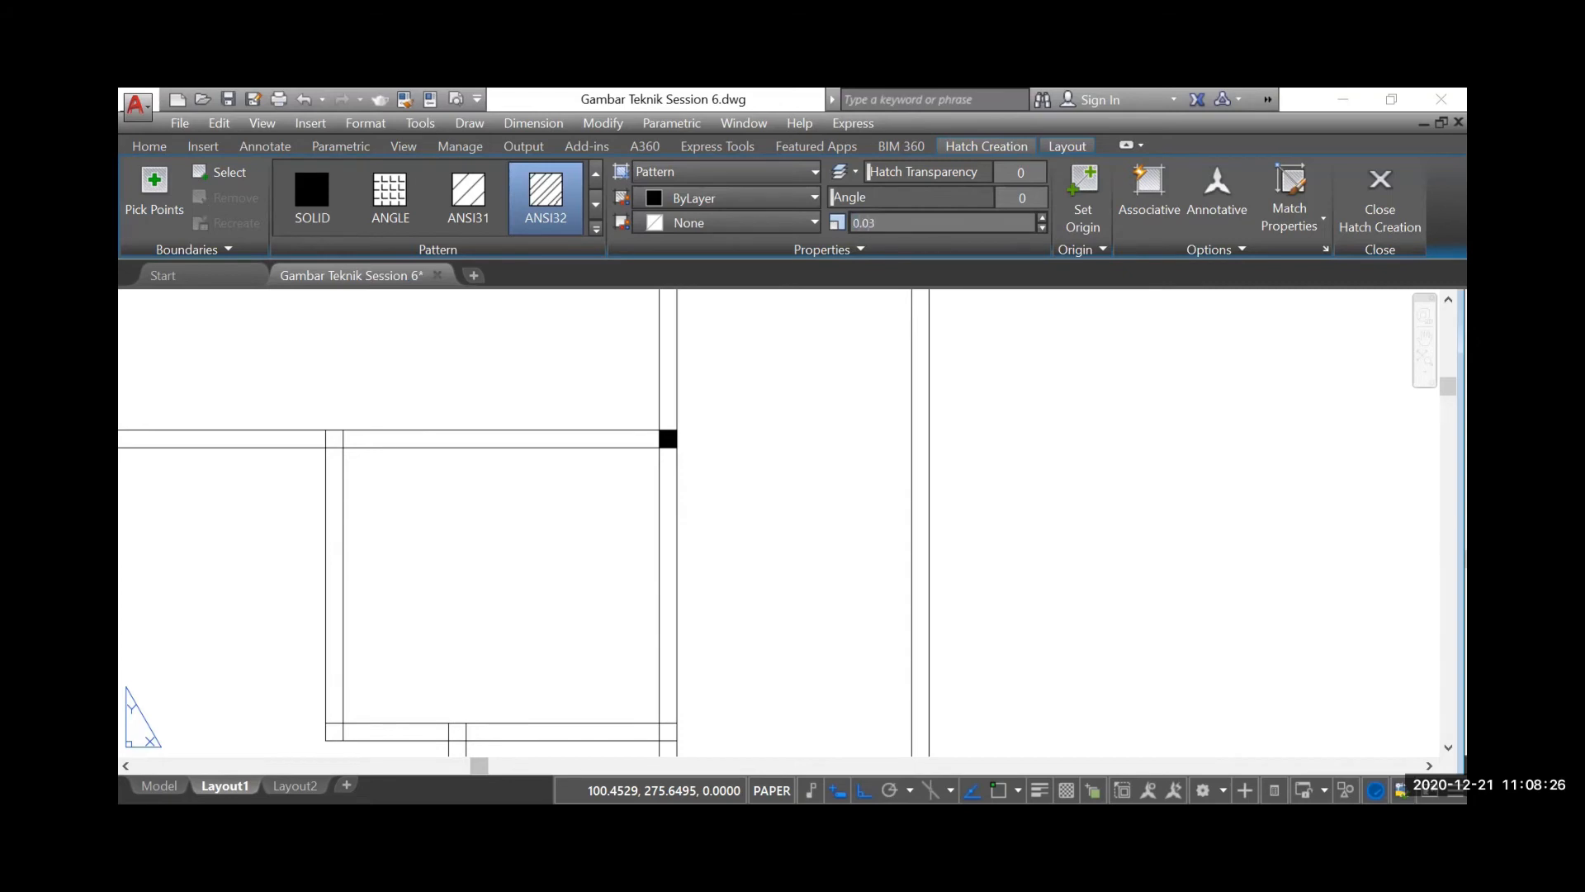
{"action": "key", "text": "Return"}
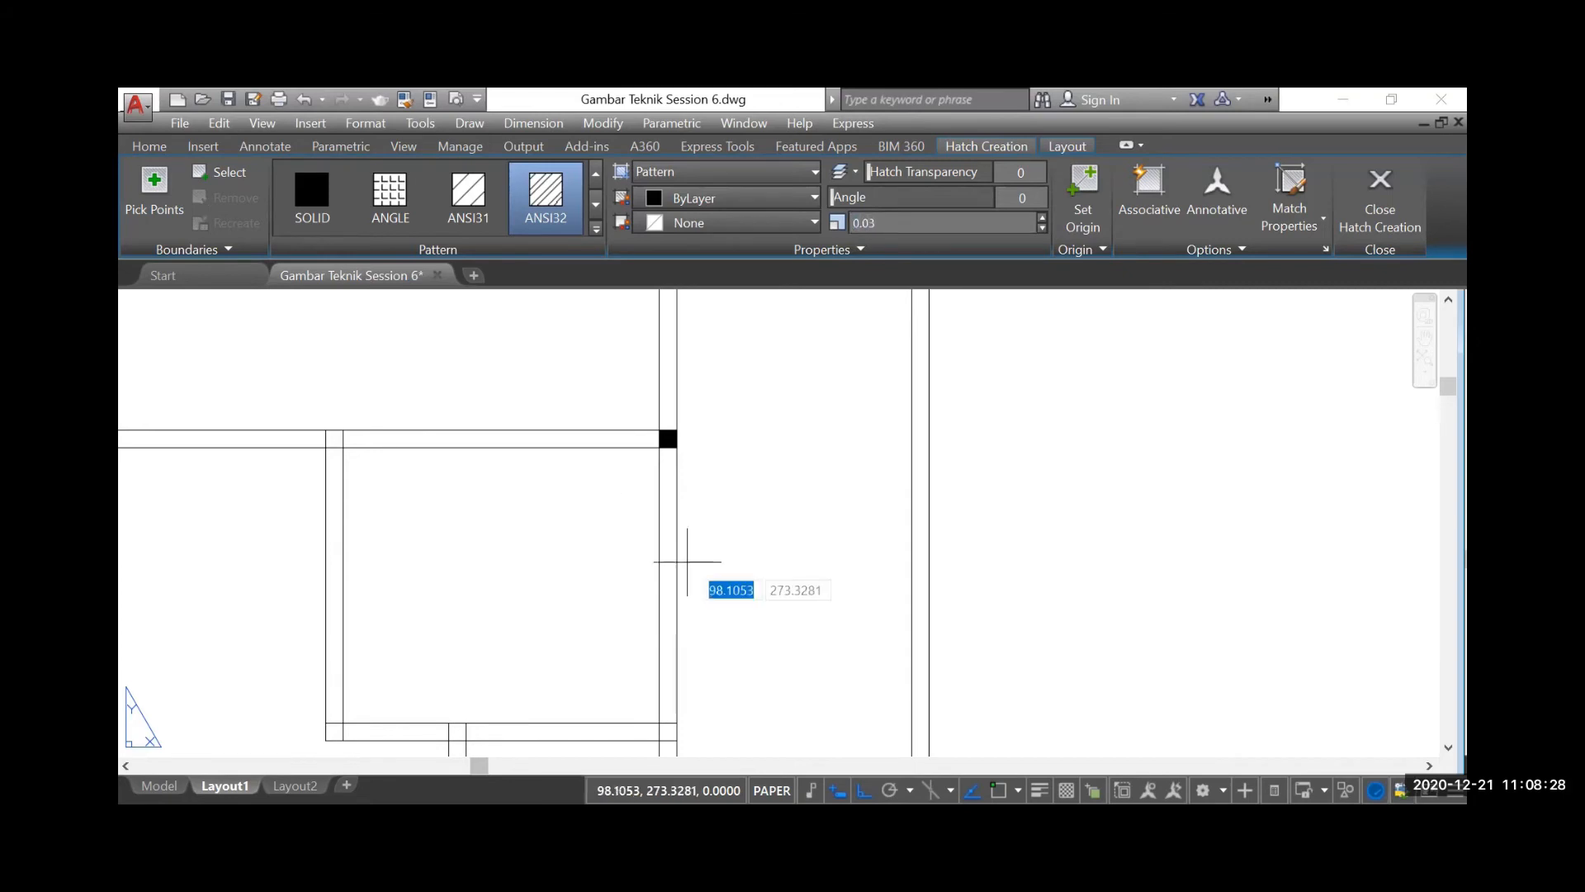
{"action": "scroll", "coordinate": [686, 507], "scroll_direction": "down", "scroll_amount": 1}
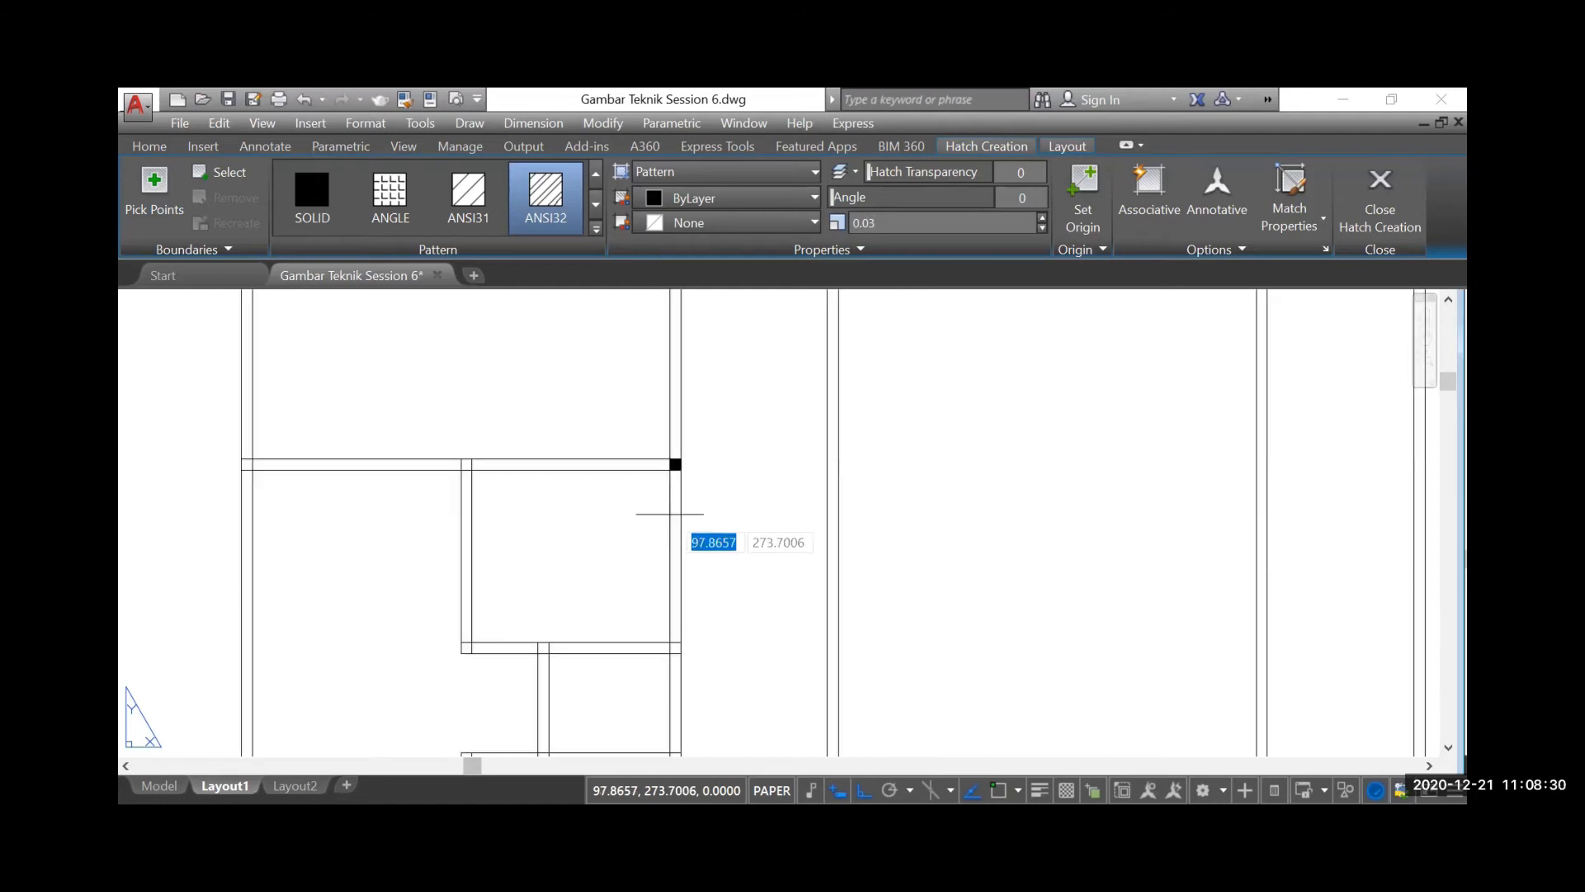
{"action": "scroll", "coordinate": [681, 531], "scroll_direction": "up", "scroll_amount": 1}
{"action": "left_click", "coordinate": [678, 533]}
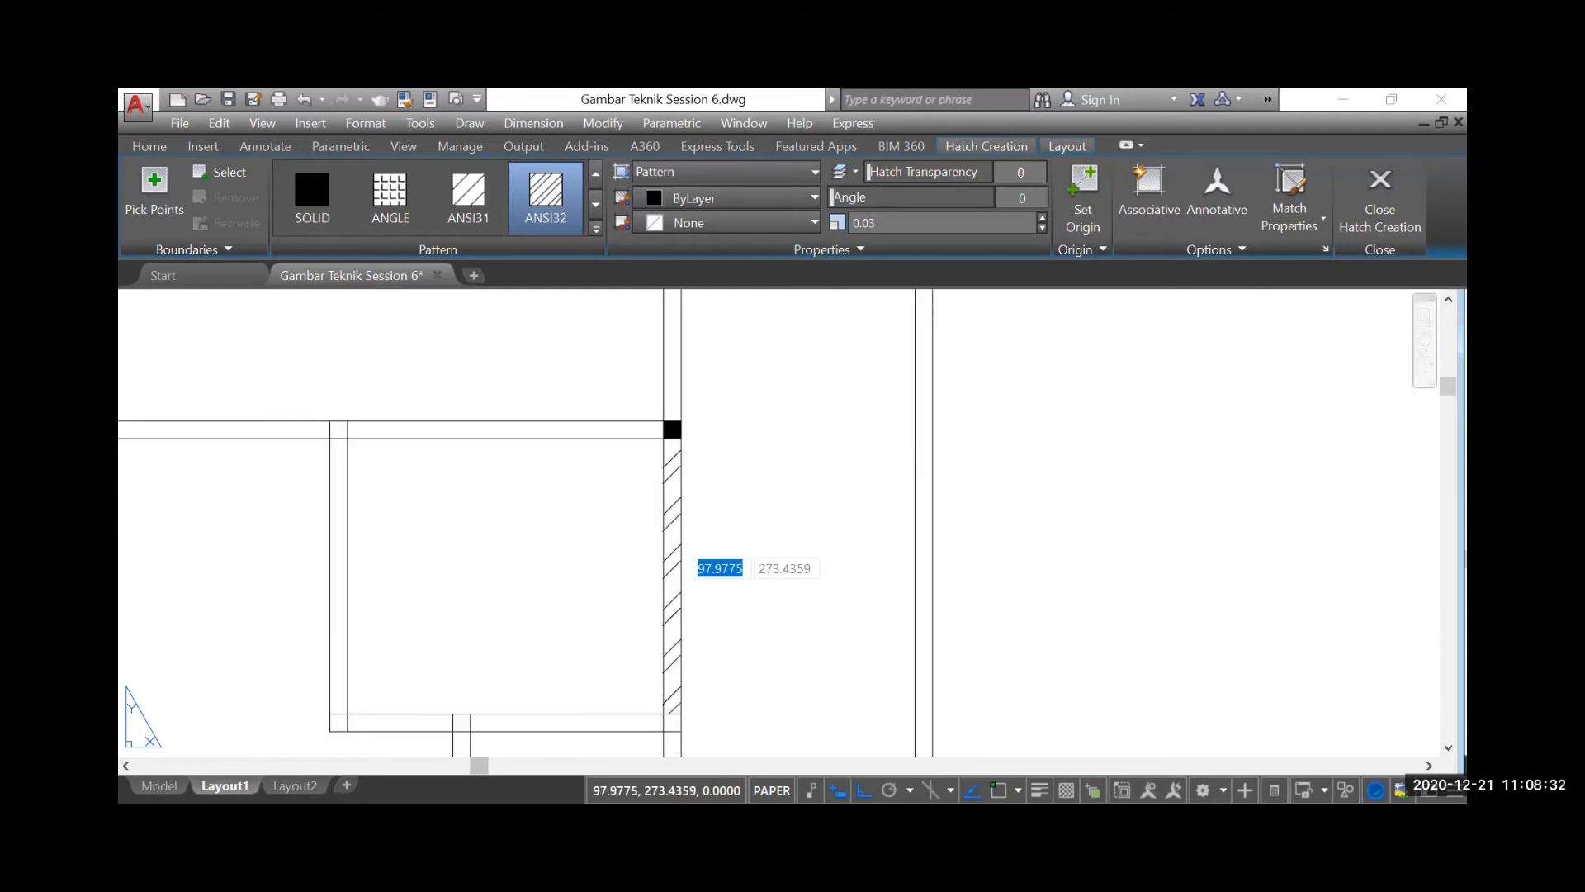
{"action": "key", "text": "Return"}
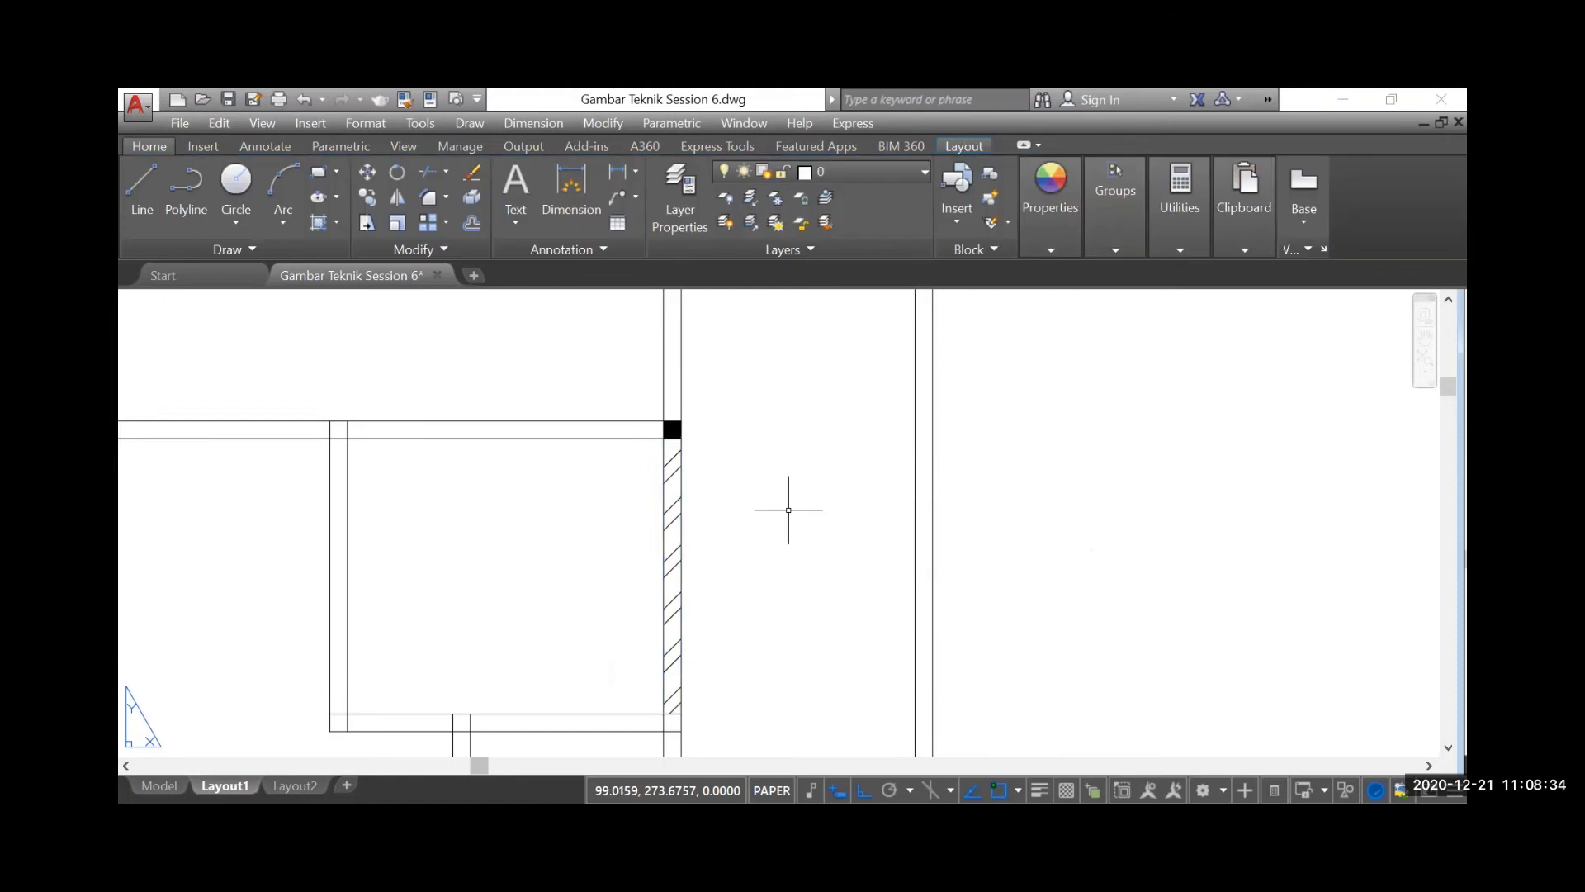
Set the pattern scale of the ANSI32 wall hatch to 0.01
{"action": "scroll", "coordinate": [676, 462], "scroll_direction": "down", "scroll_amount": 2}
{"action": "scroll", "coordinate": [675, 508], "scroll_direction": "up", "scroll_amount": 2}
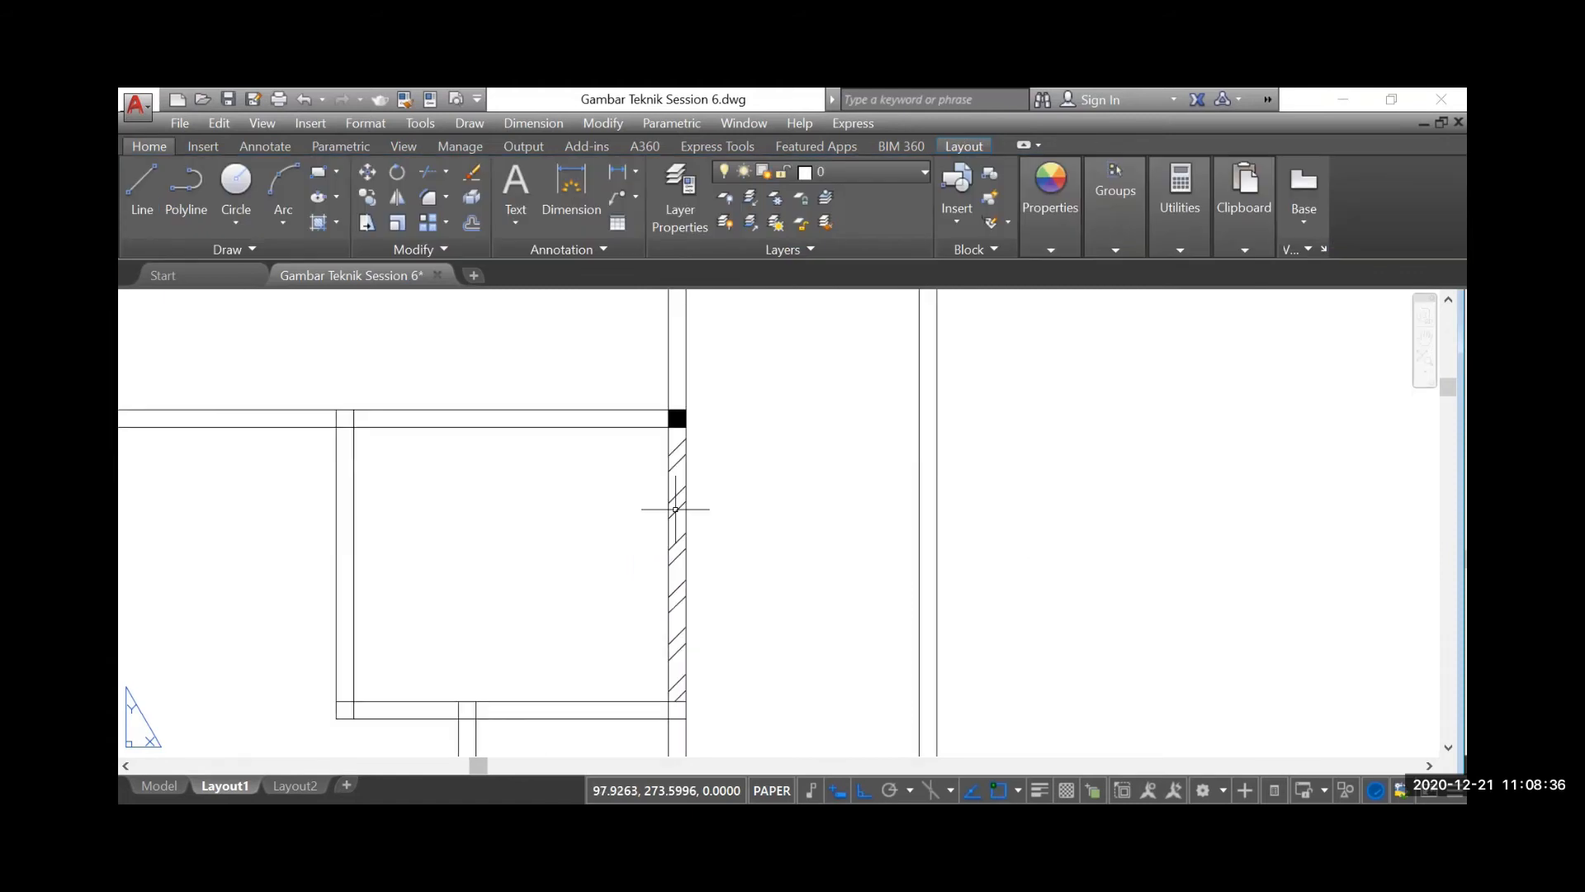
{"action": "left_click", "coordinate": [675, 496]}
{"action": "left_click", "coordinate": [904, 231]}
{"action": "type", "text": "0."}
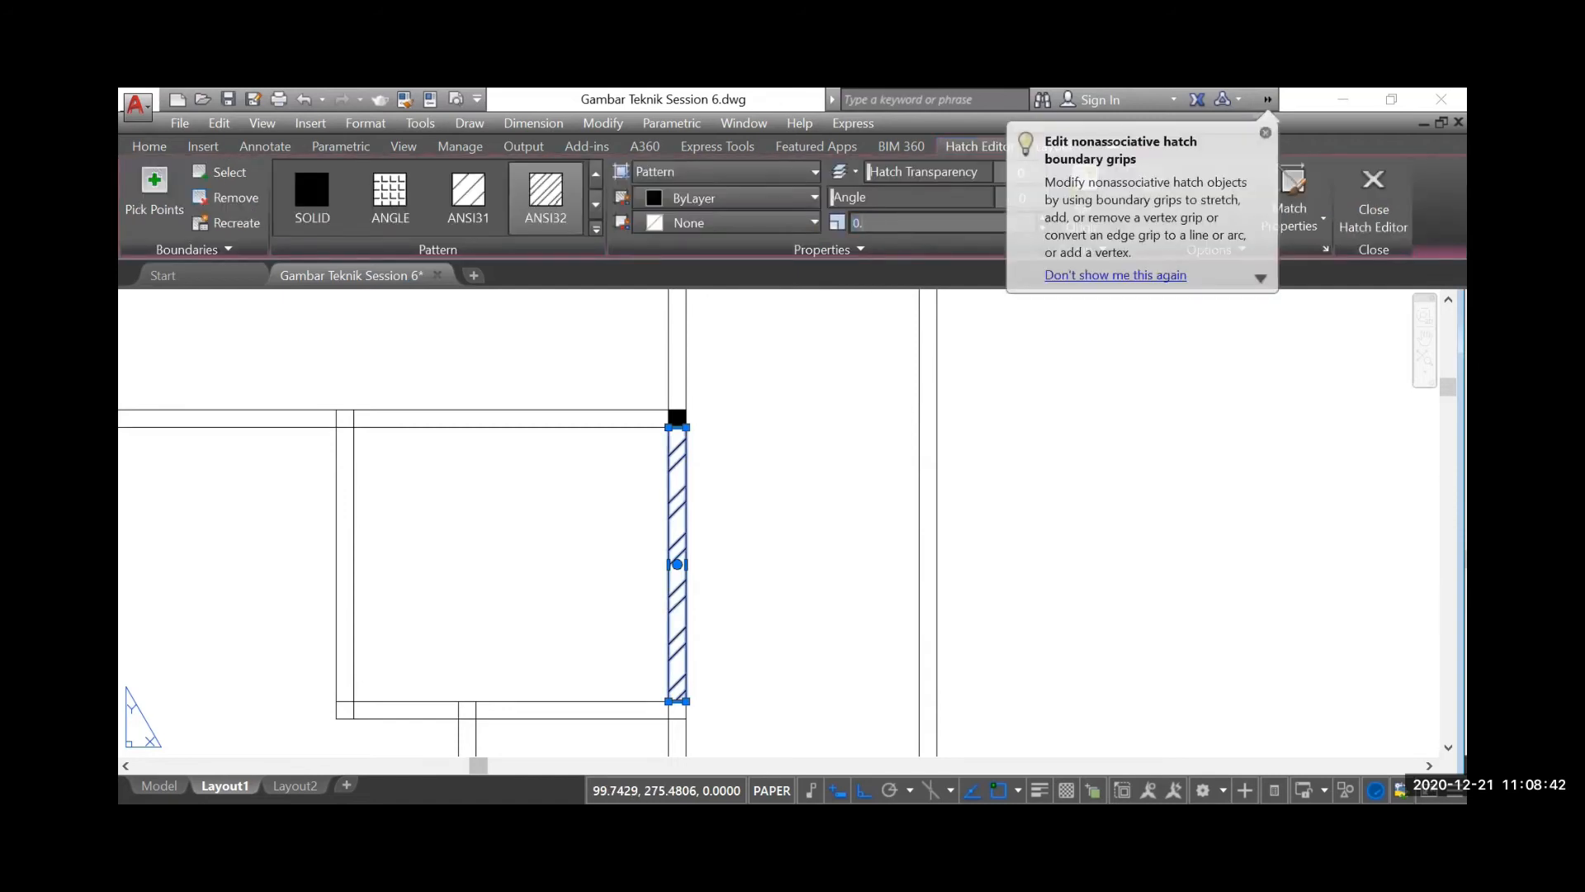
{"action": "type", "text": "01"}
{"action": "key", "text": "Return"}
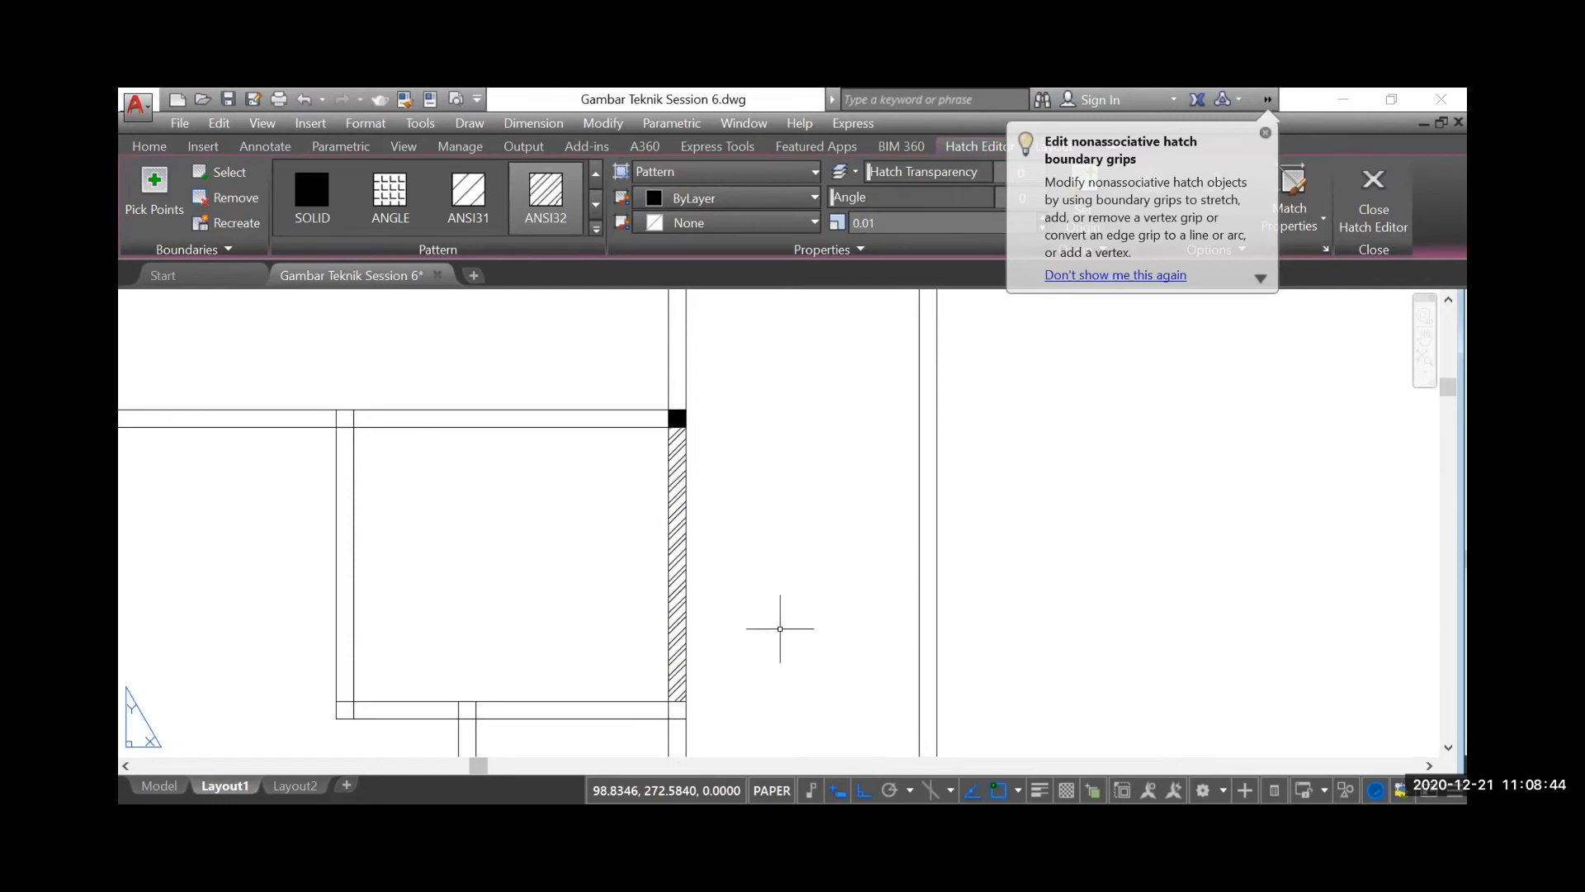
{"action": "key", "text": "Escape"}
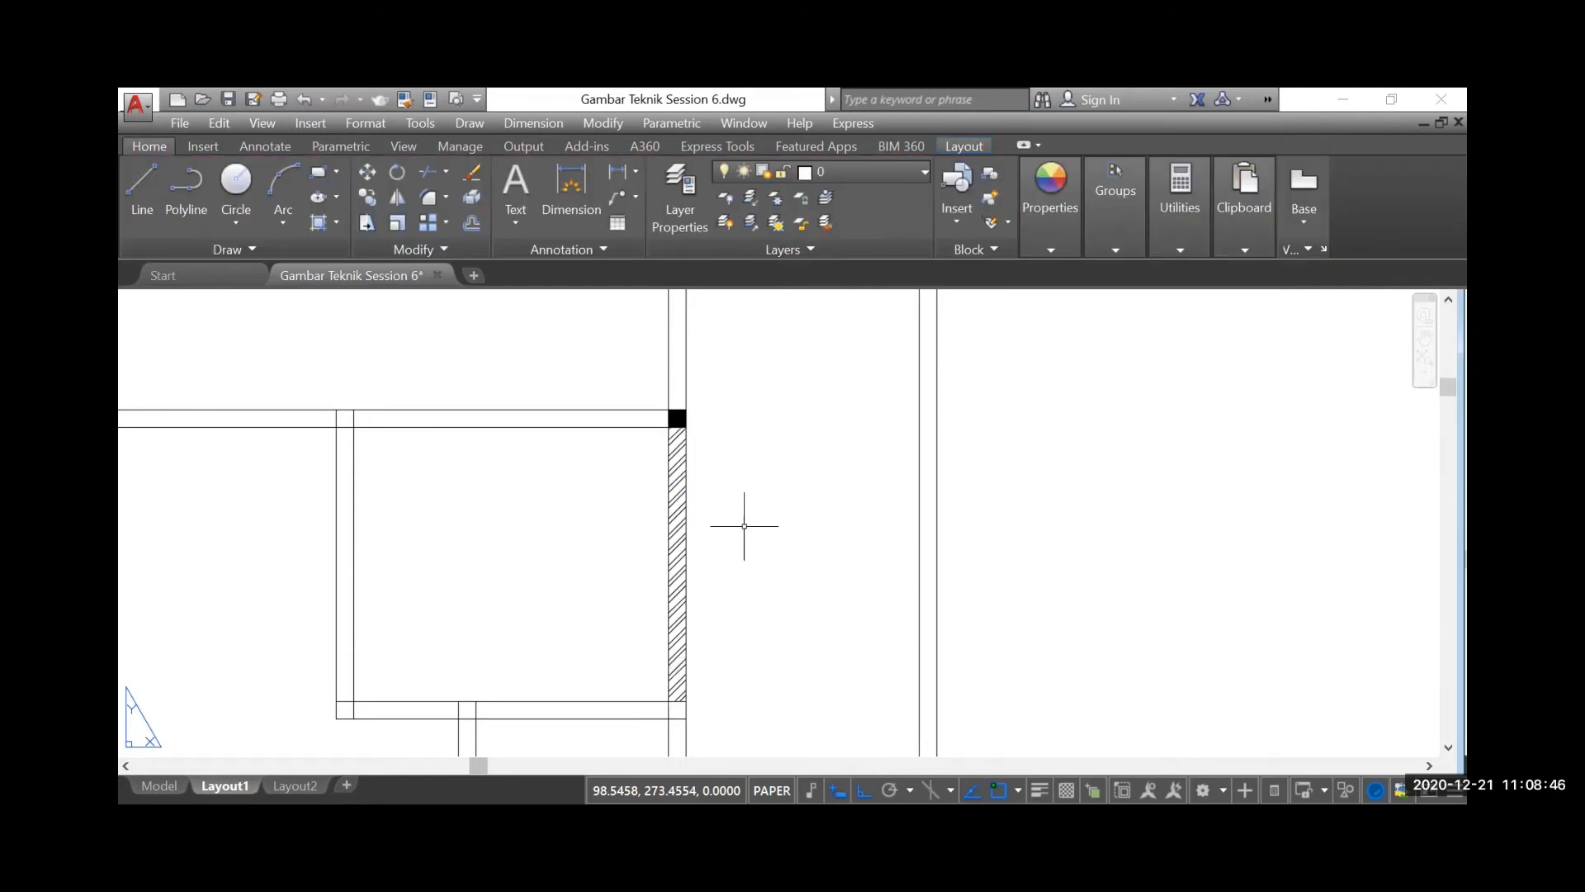
Change the colour of the ANSI32 wall hatch to red
{"action": "left_click", "coordinate": [673, 455]}
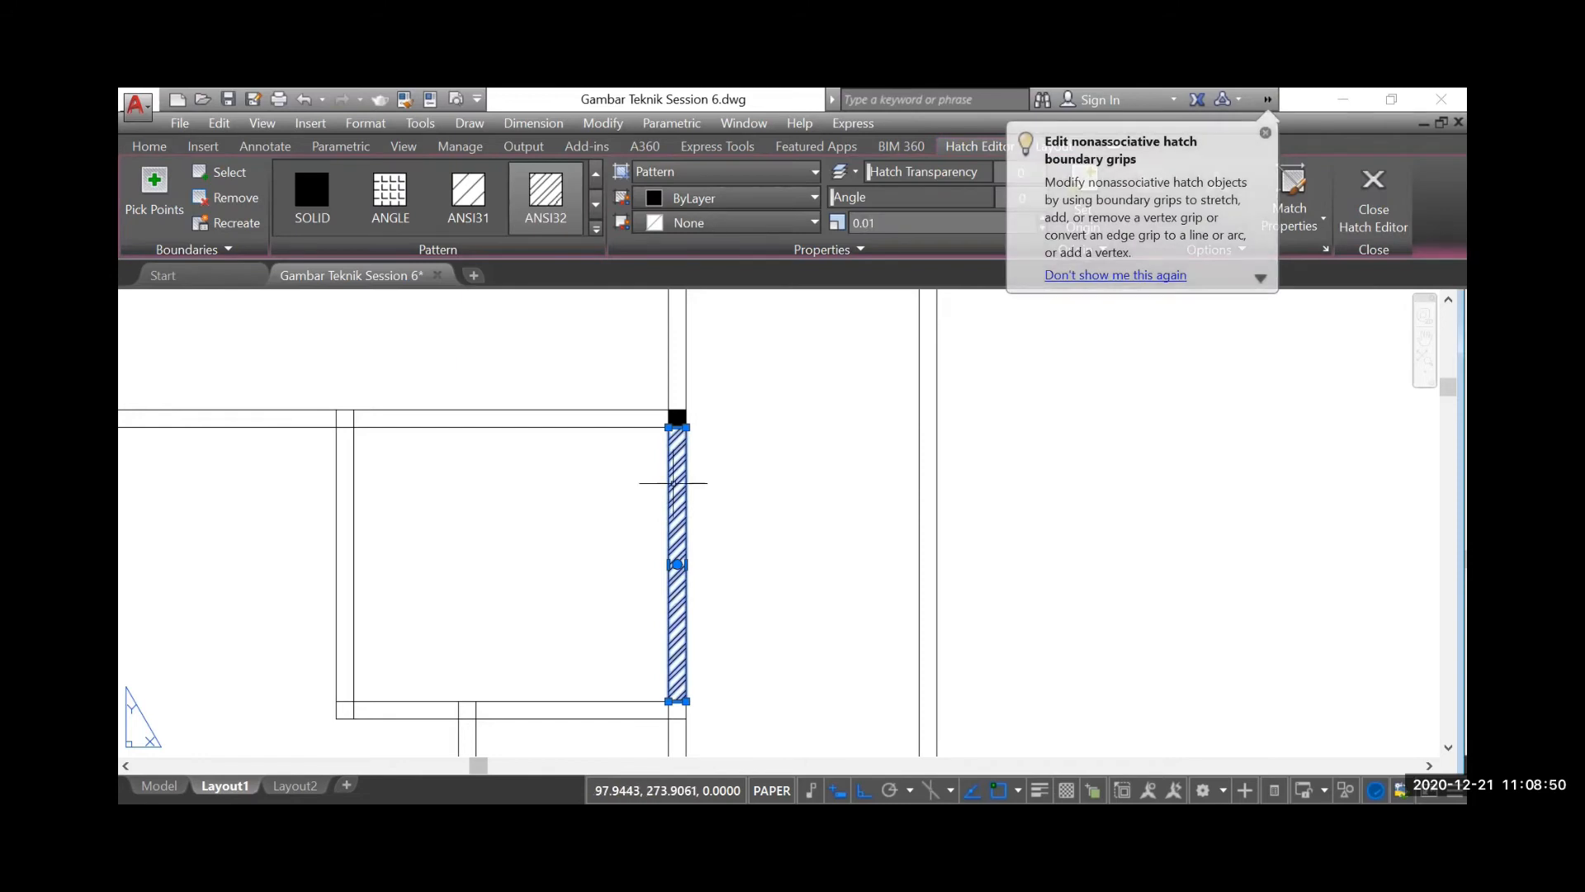
{"action": "left_click", "coordinate": [727, 198]}
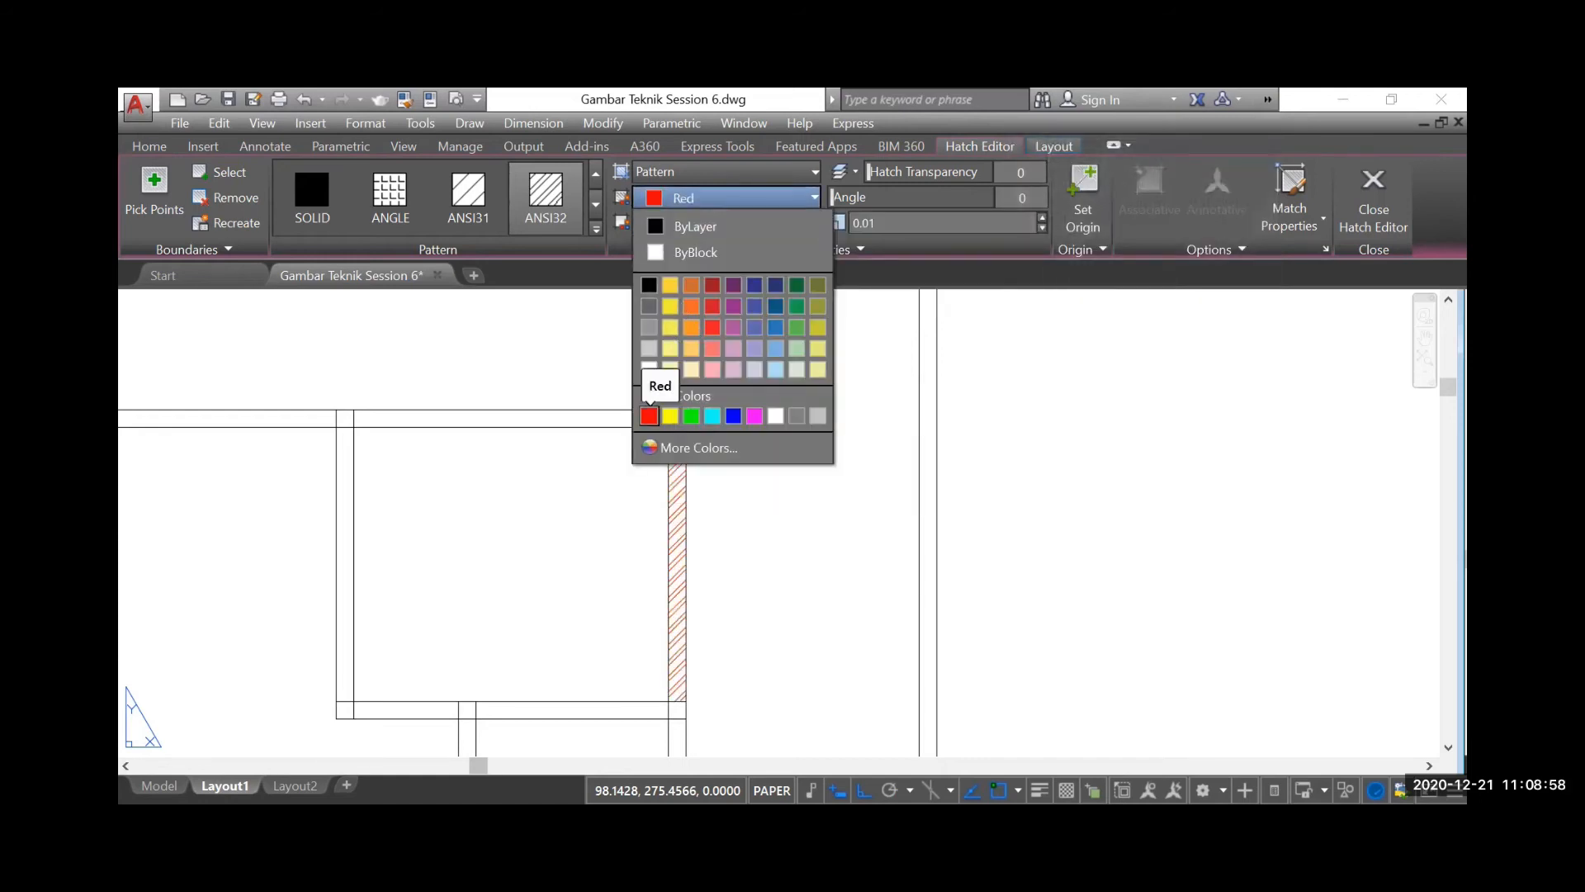
{"action": "left_click", "coordinate": [649, 415]}
{"action": "key", "text": "Escape"}
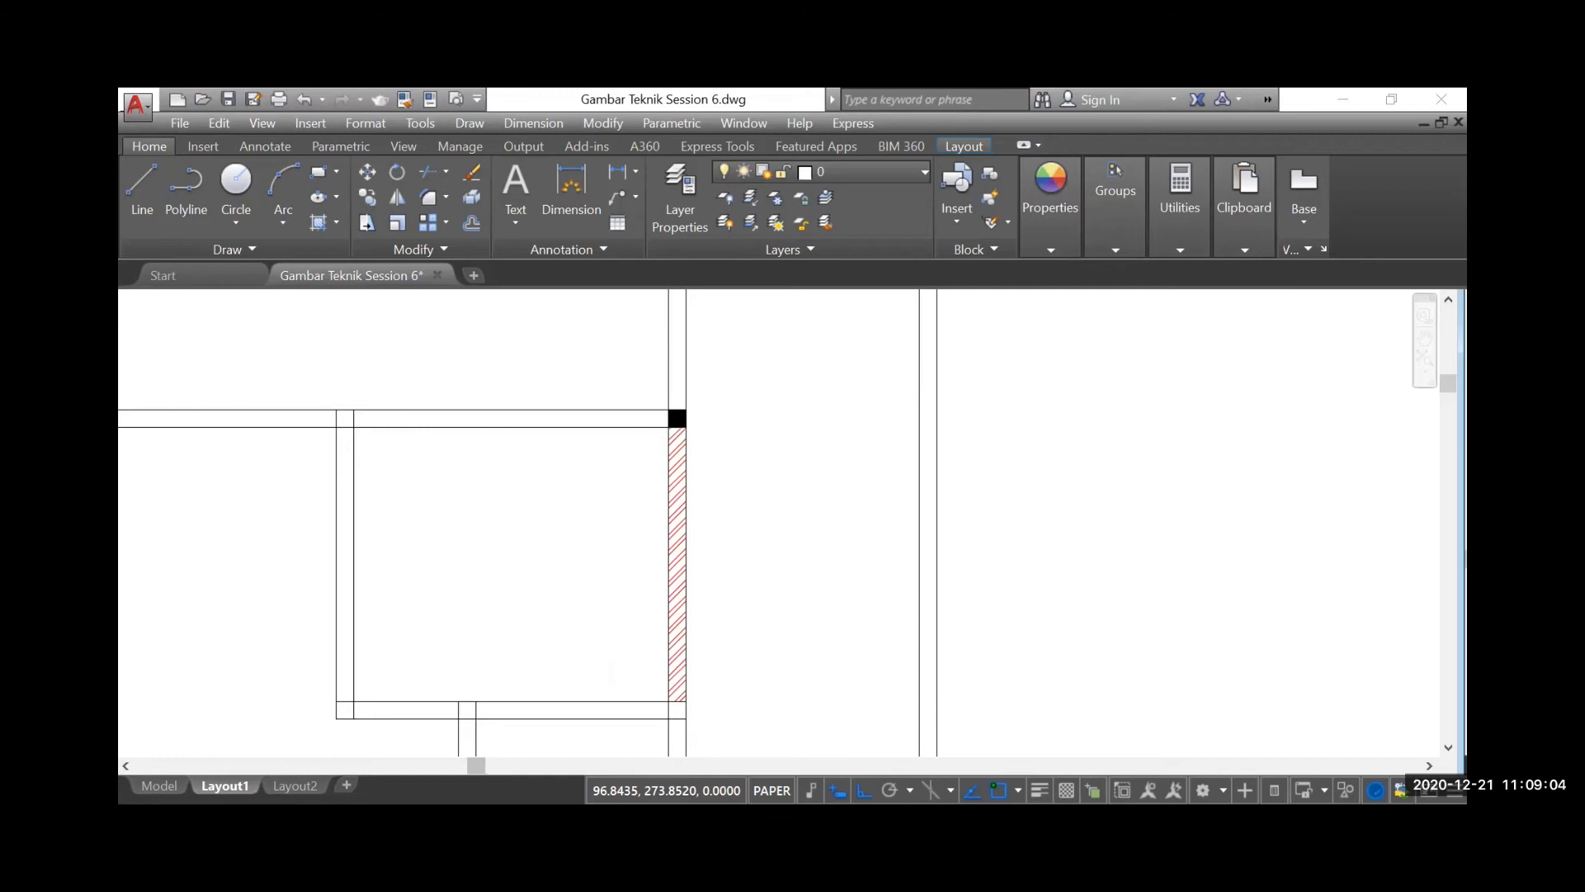
{"action": "scroll", "coordinate": [551, 484], "scroll_direction": "down", "scroll_amount": 4}
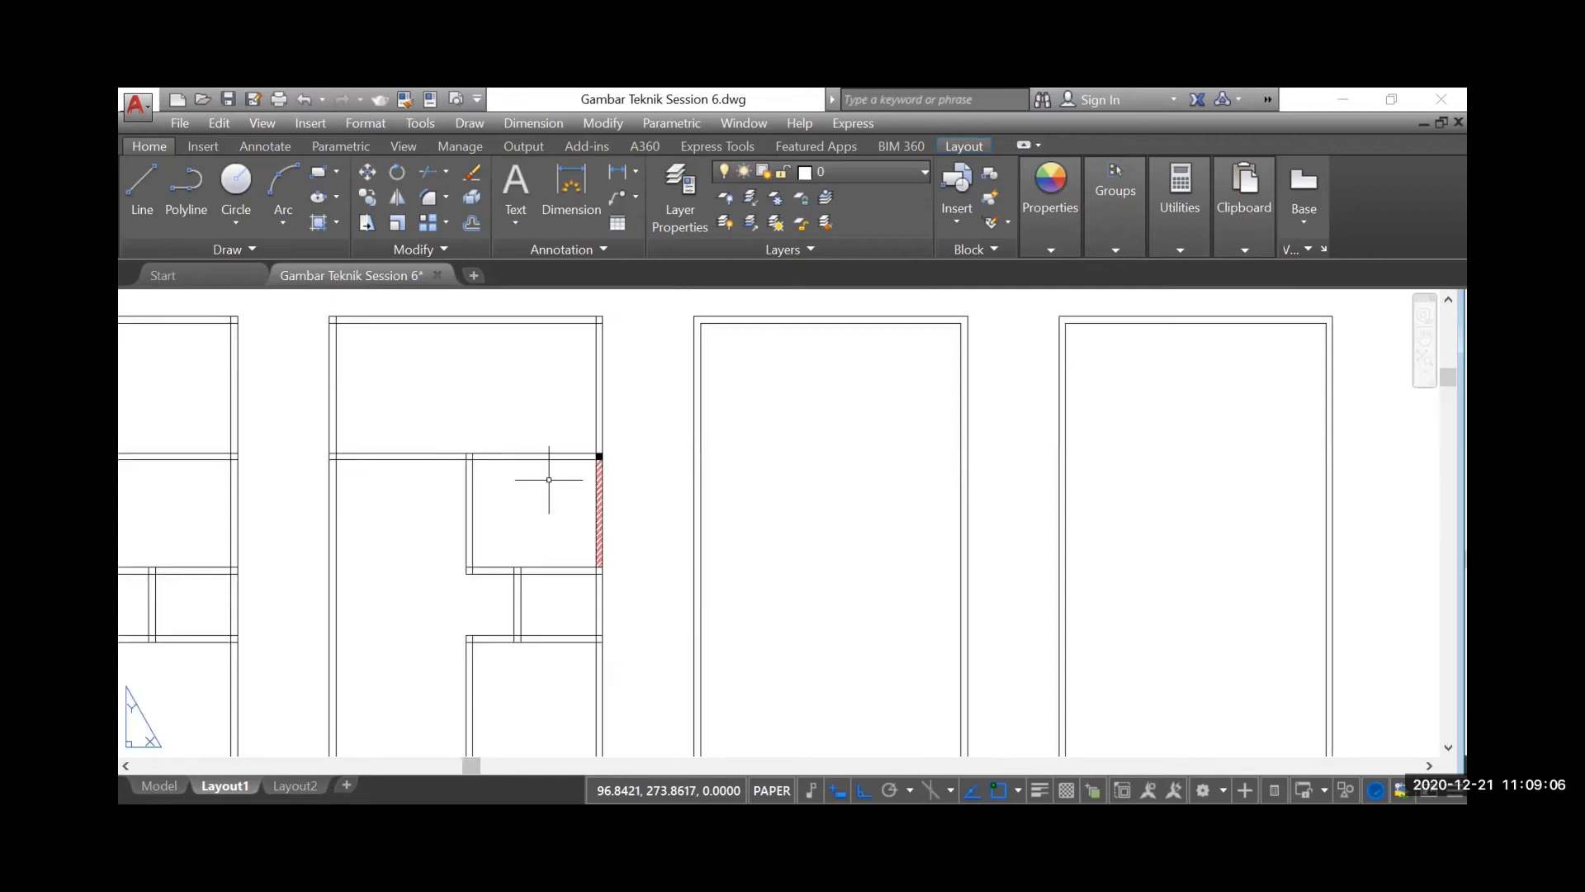
Review the AutoCAD tool notes on the instruction sheets beside the floor plans
{"action": "scroll", "coordinate": [446, 493], "scroll_direction": "down", "scroll_amount": 2}
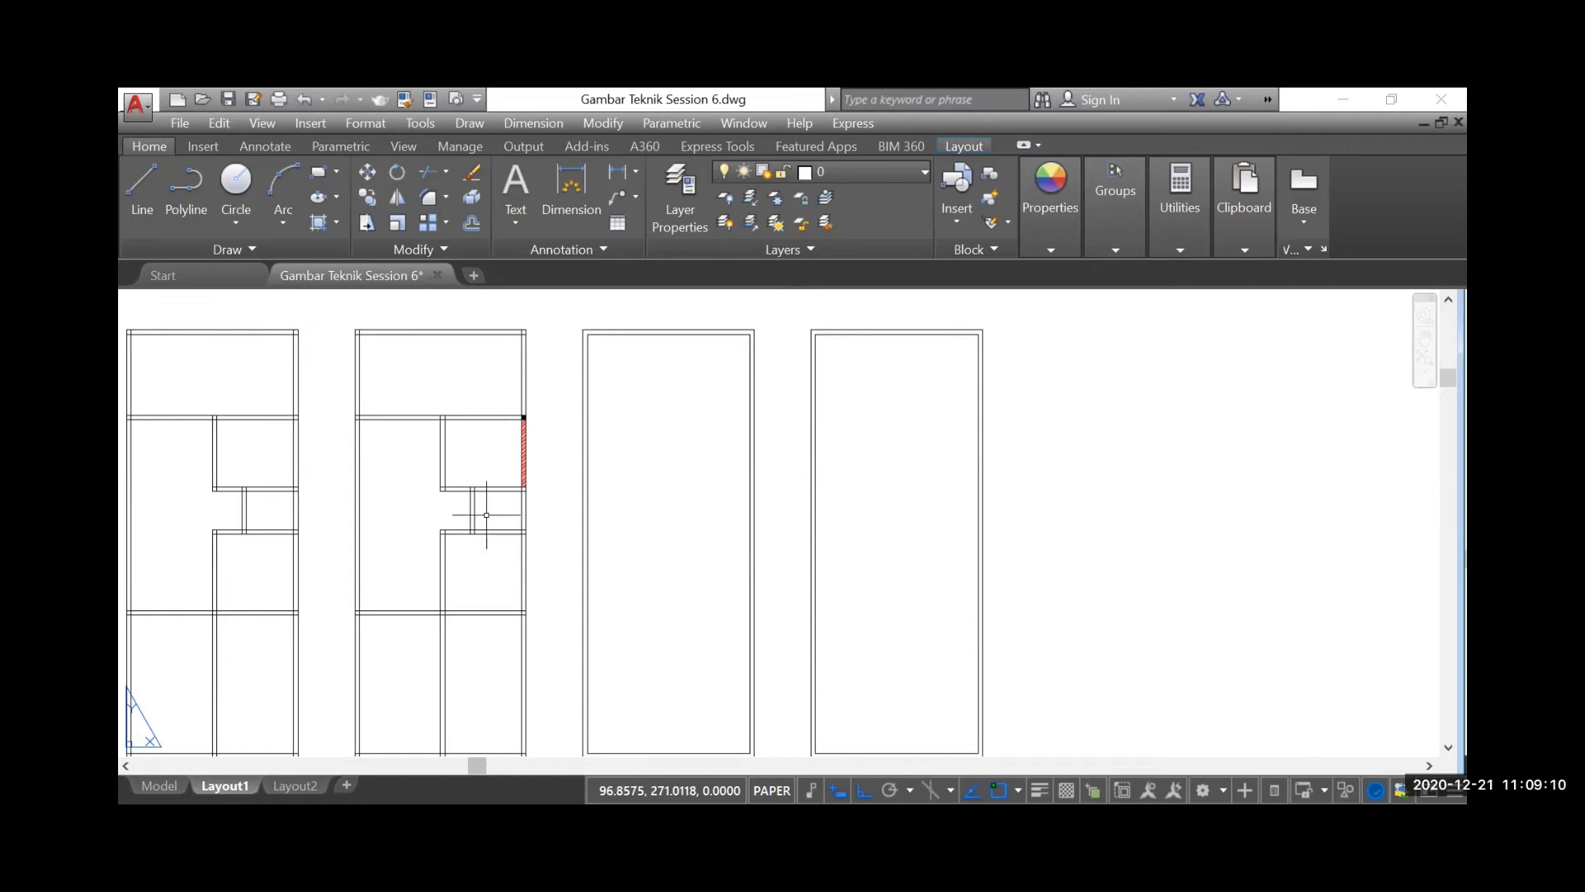
{"action": "scroll", "coordinate": [472, 515], "scroll_direction": "up", "scroll_amount": 2}
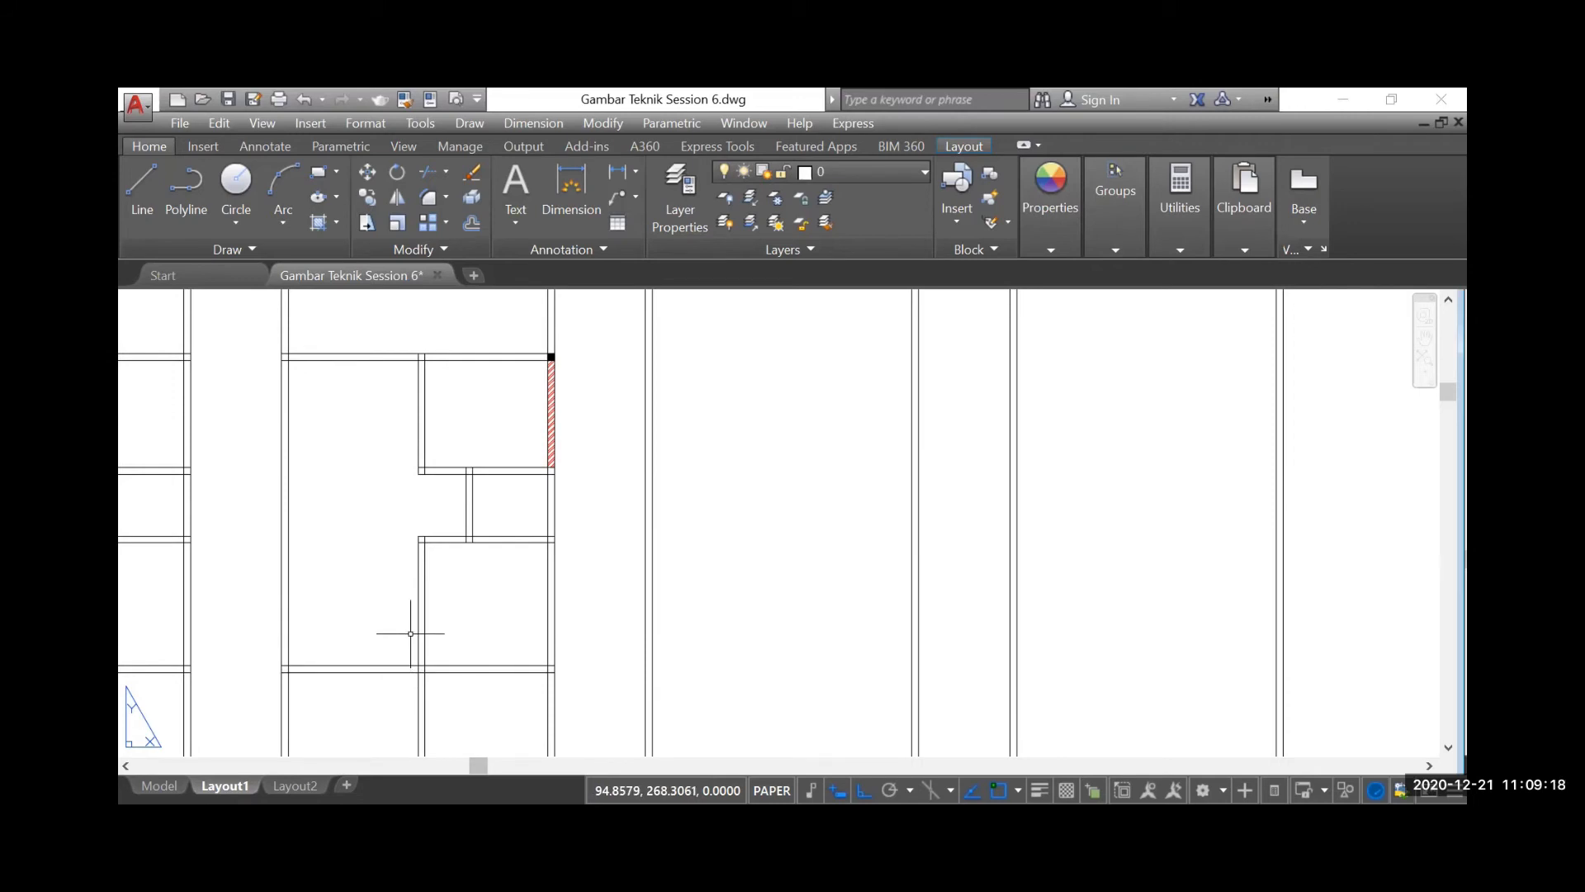
{"action": "scroll", "coordinate": [408, 591], "scroll_direction": "down", "scroll_amount": 5}
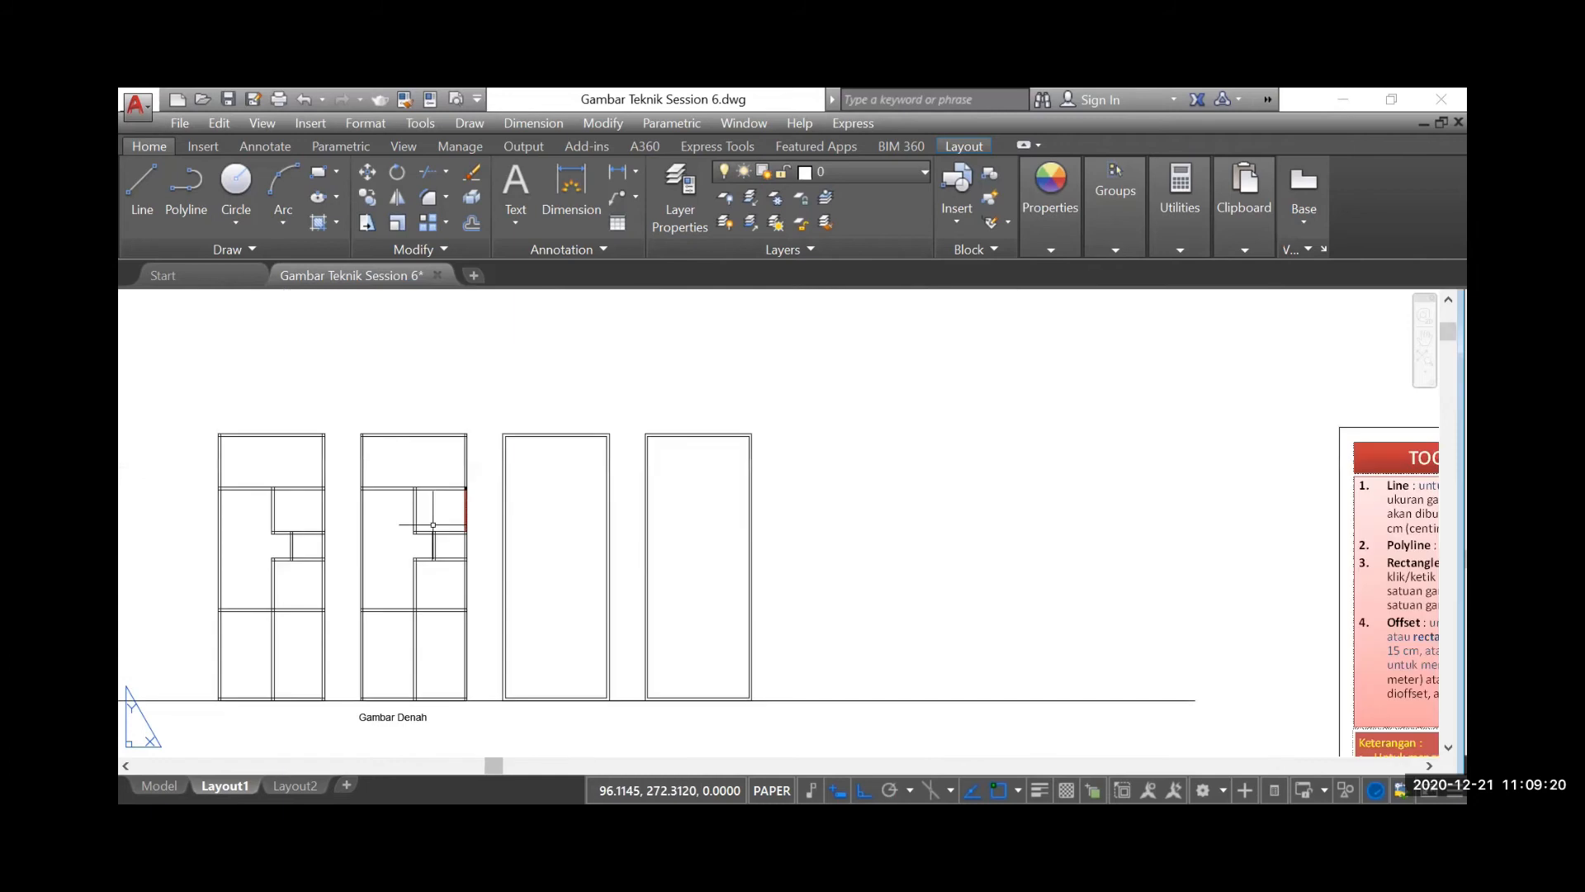
{"action": "scroll", "coordinate": [896, 533], "scroll_direction": "down", "scroll_amount": 1}
{"action": "scroll", "coordinate": [898, 531], "scroll_direction": "down", "scroll_amount": 2}
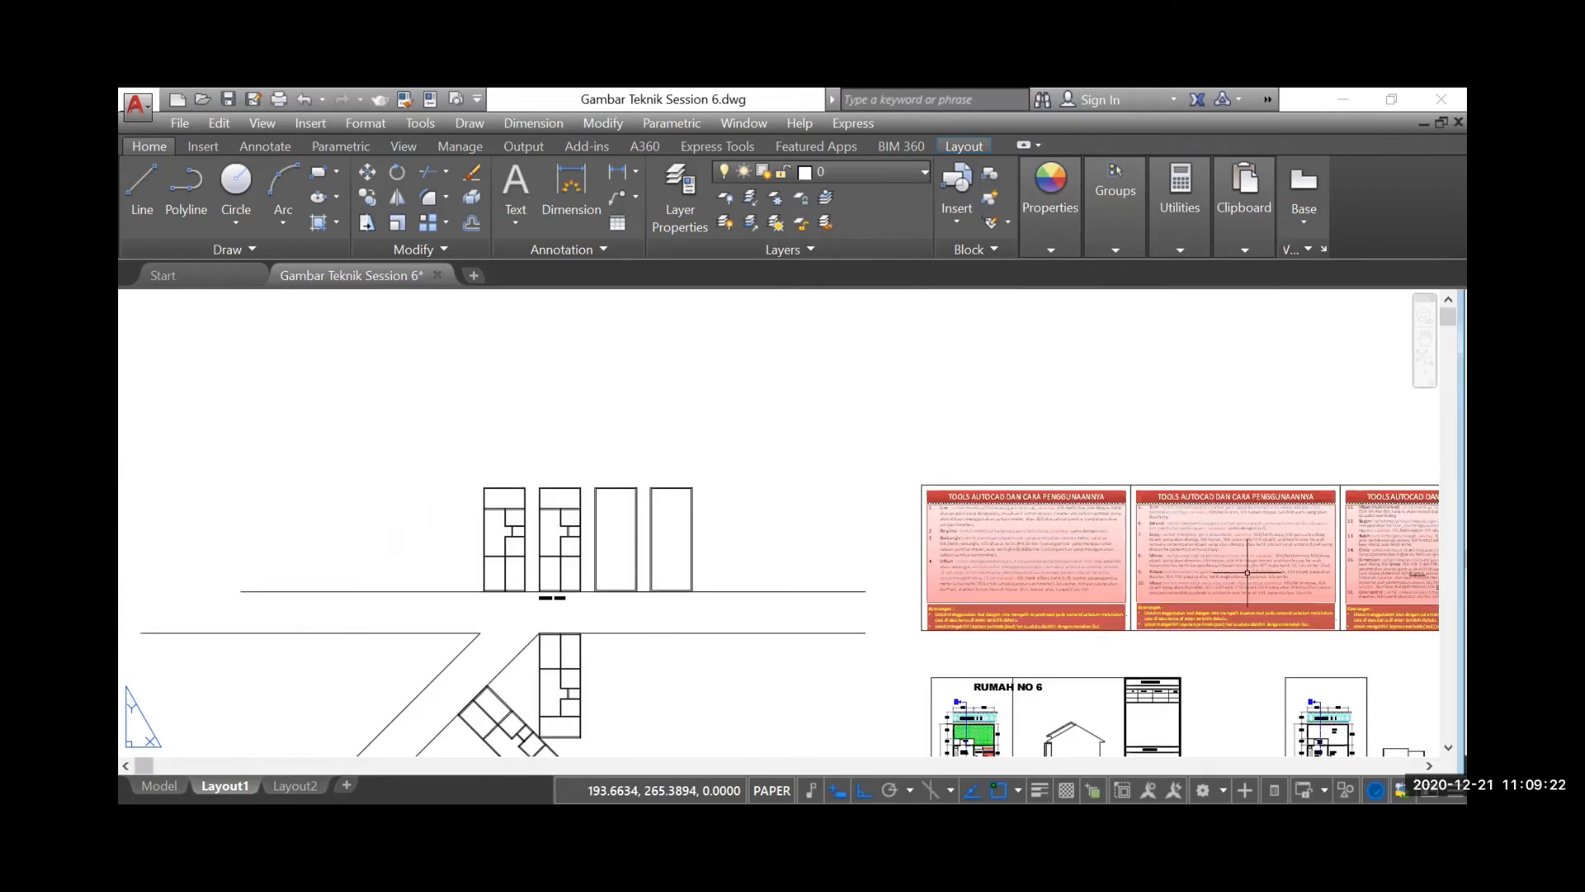
{"action": "scroll", "coordinate": [1228, 566], "scroll_direction": "up", "scroll_amount": 2}
{"action": "scroll", "coordinate": [784, 534], "scroll_direction": "down", "scroll_amount": 2}
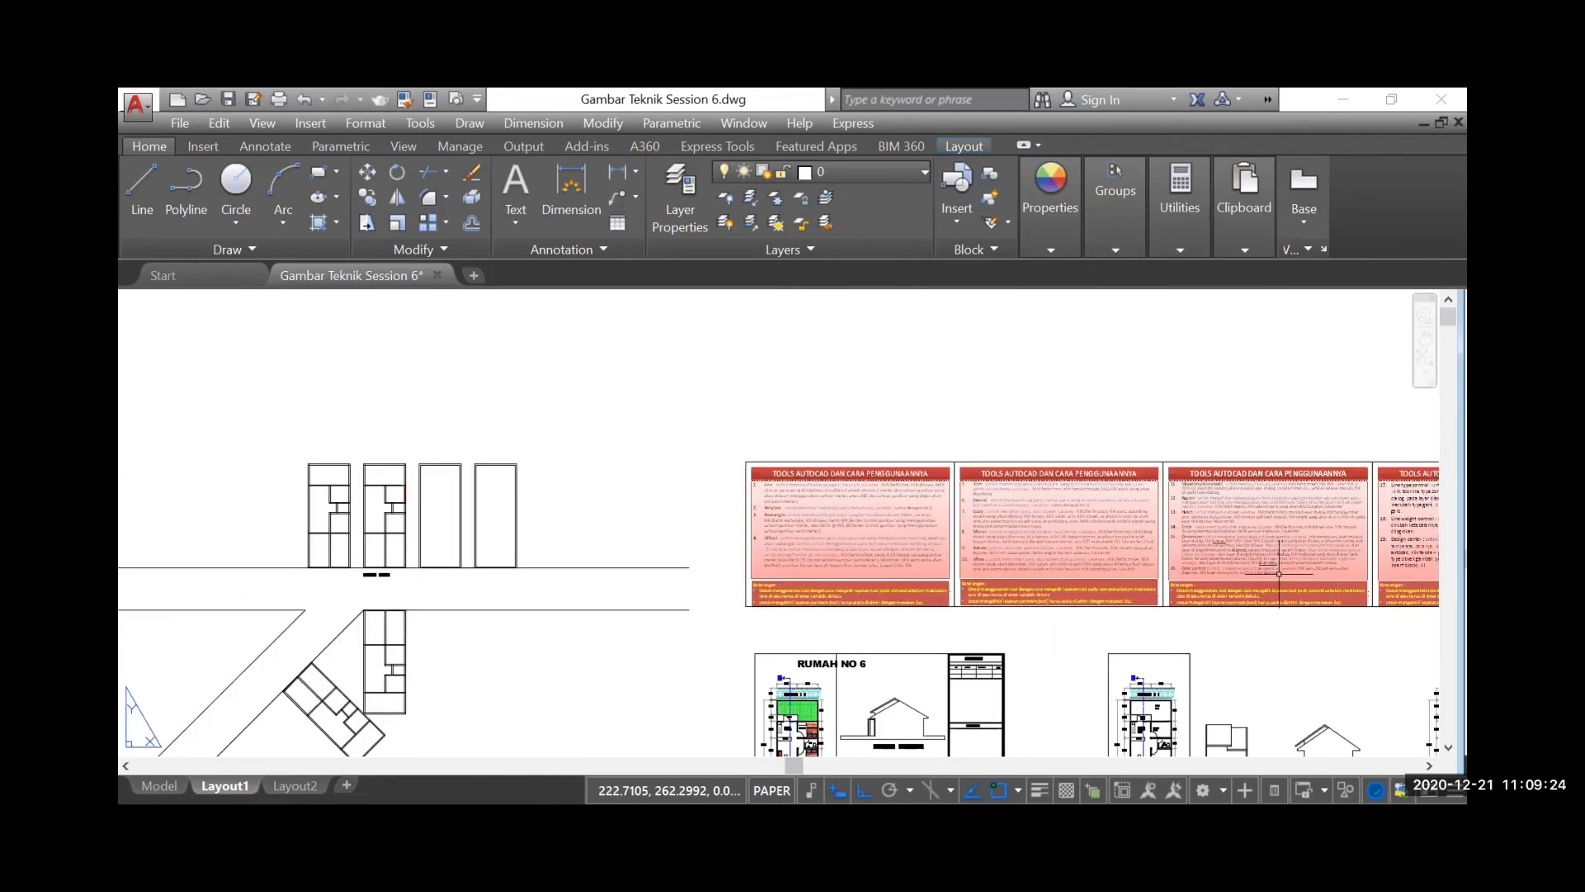
{"action": "scroll", "coordinate": [1272, 566], "scroll_direction": "up", "scroll_amount": 2}
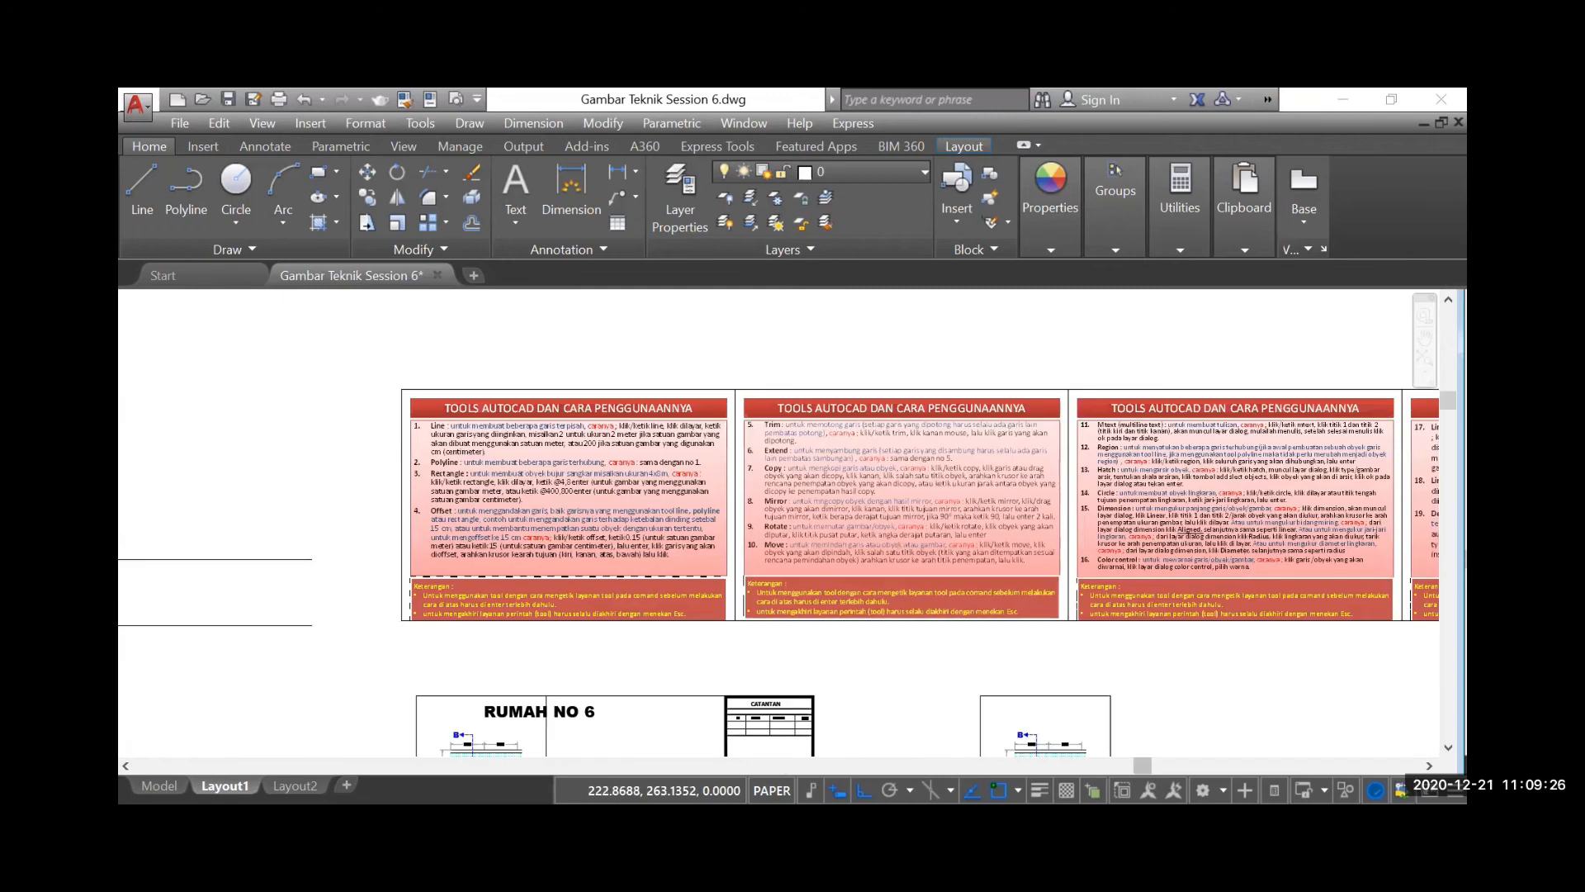
{"action": "scroll", "coordinate": [1247, 551], "scroll_direction": "up", "scroll_amount": 2}
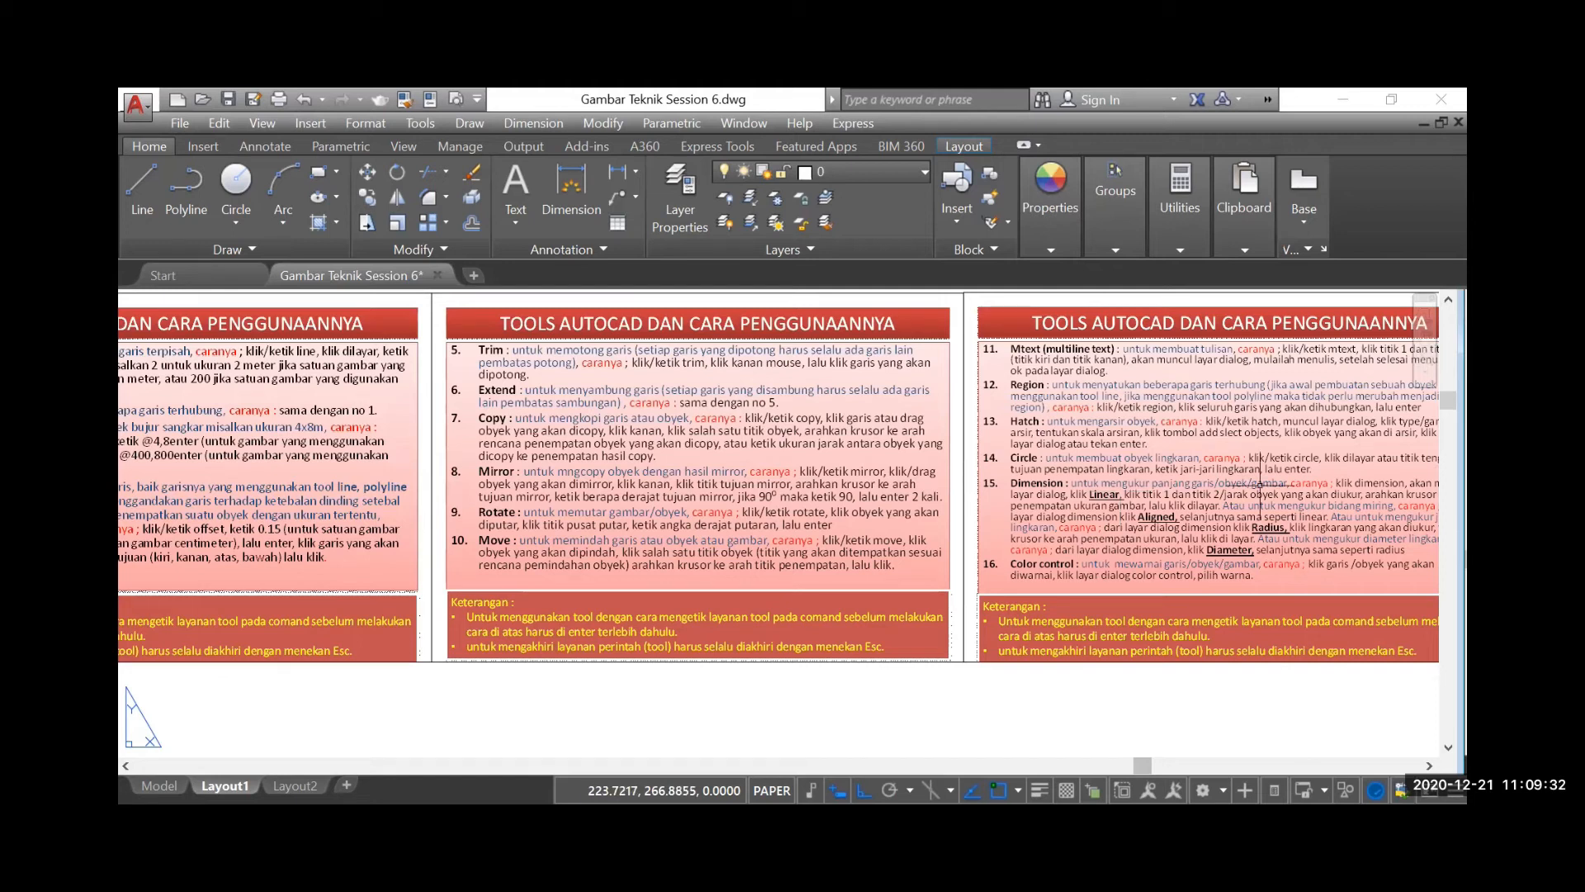
{"action": "scroll", "coordinate": [1281, 482], "scroll_direction": "down", "scroll_amount": 3}
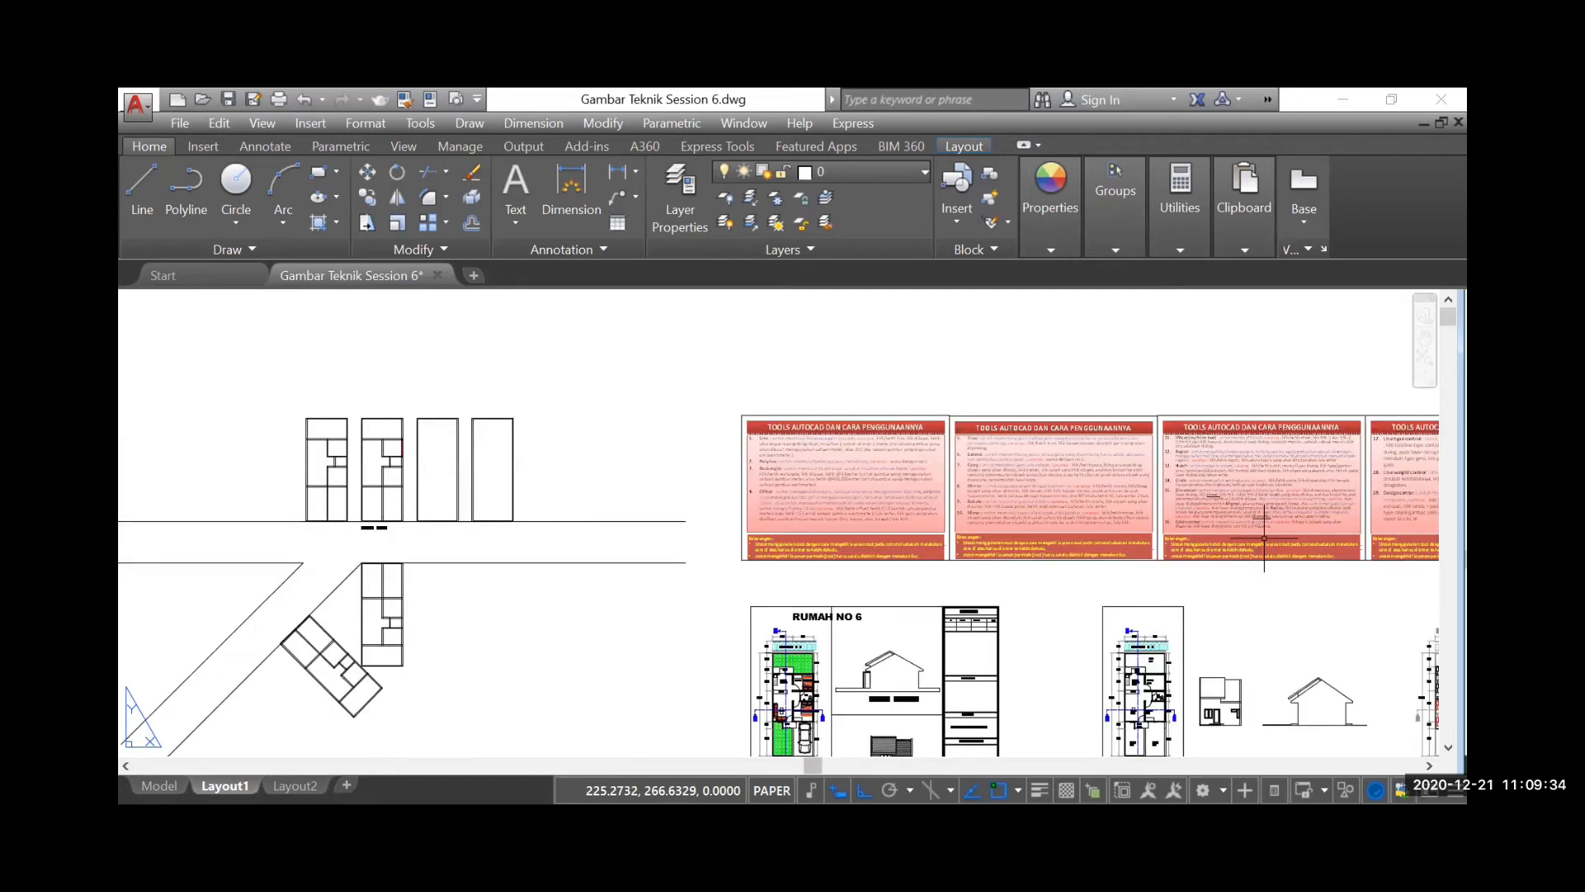
{"action": "scroll", "coordinate": [849, 513], "scroll_direction": "down", "scroll_amount": 1}
Start a polyline at the lower-left corner of the second plan's inner and lower cross wall junction, going 0.15 up and 0.03 left
{"action": "scroll", "coordinate": [684, 509], "scroll_direction": "up", "scroll_amount": 4}
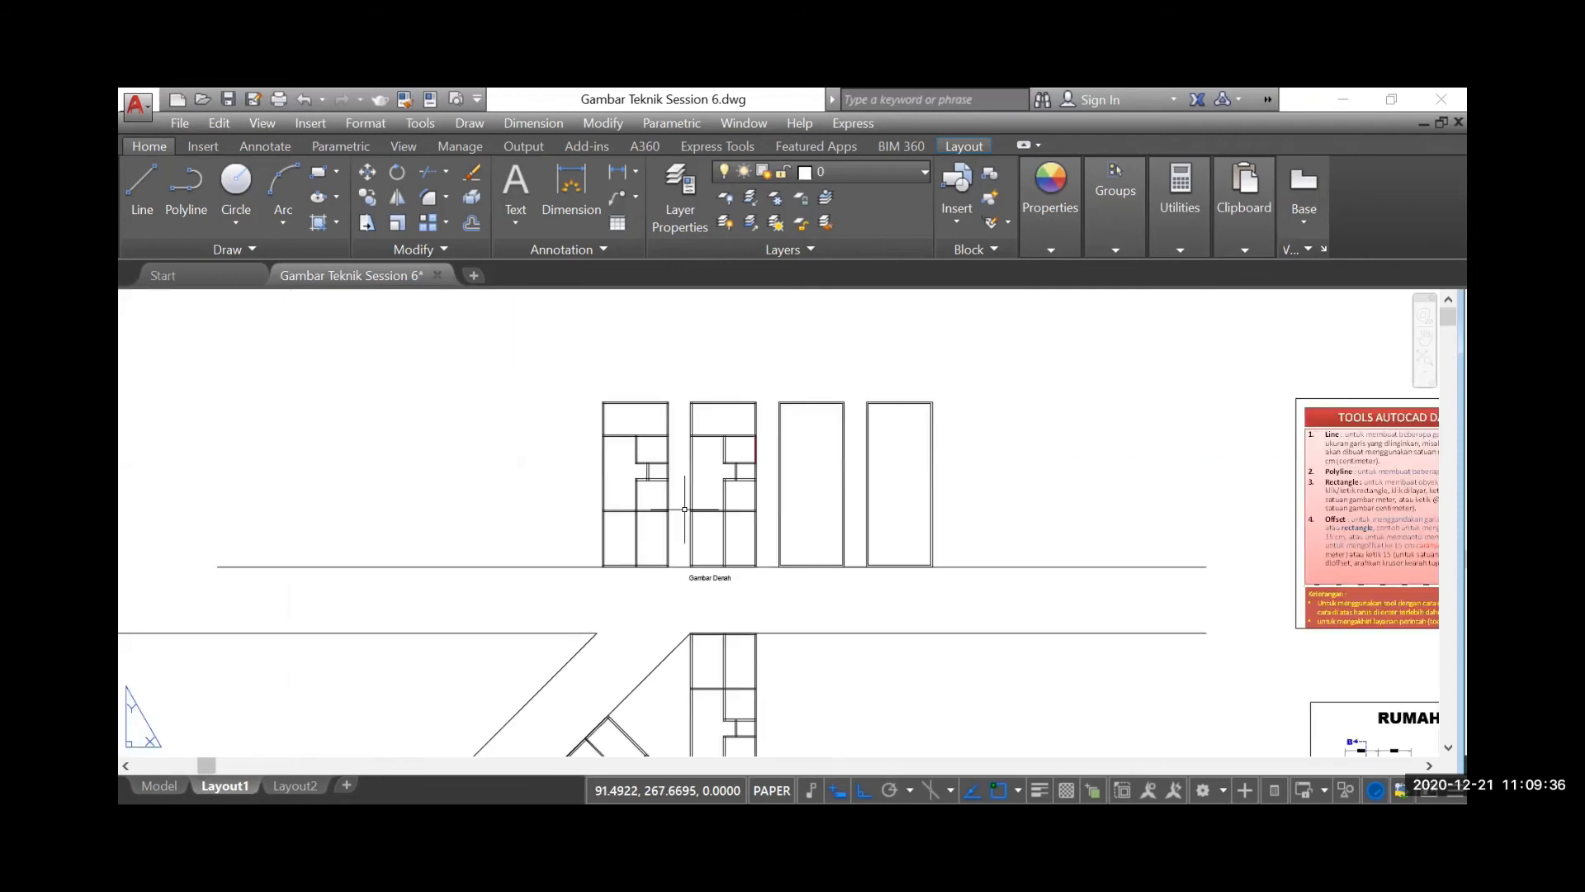
{"action": "scroll", "coordinate": [685, 510], "scroll_direction": "up", "scroll_amount": 5}
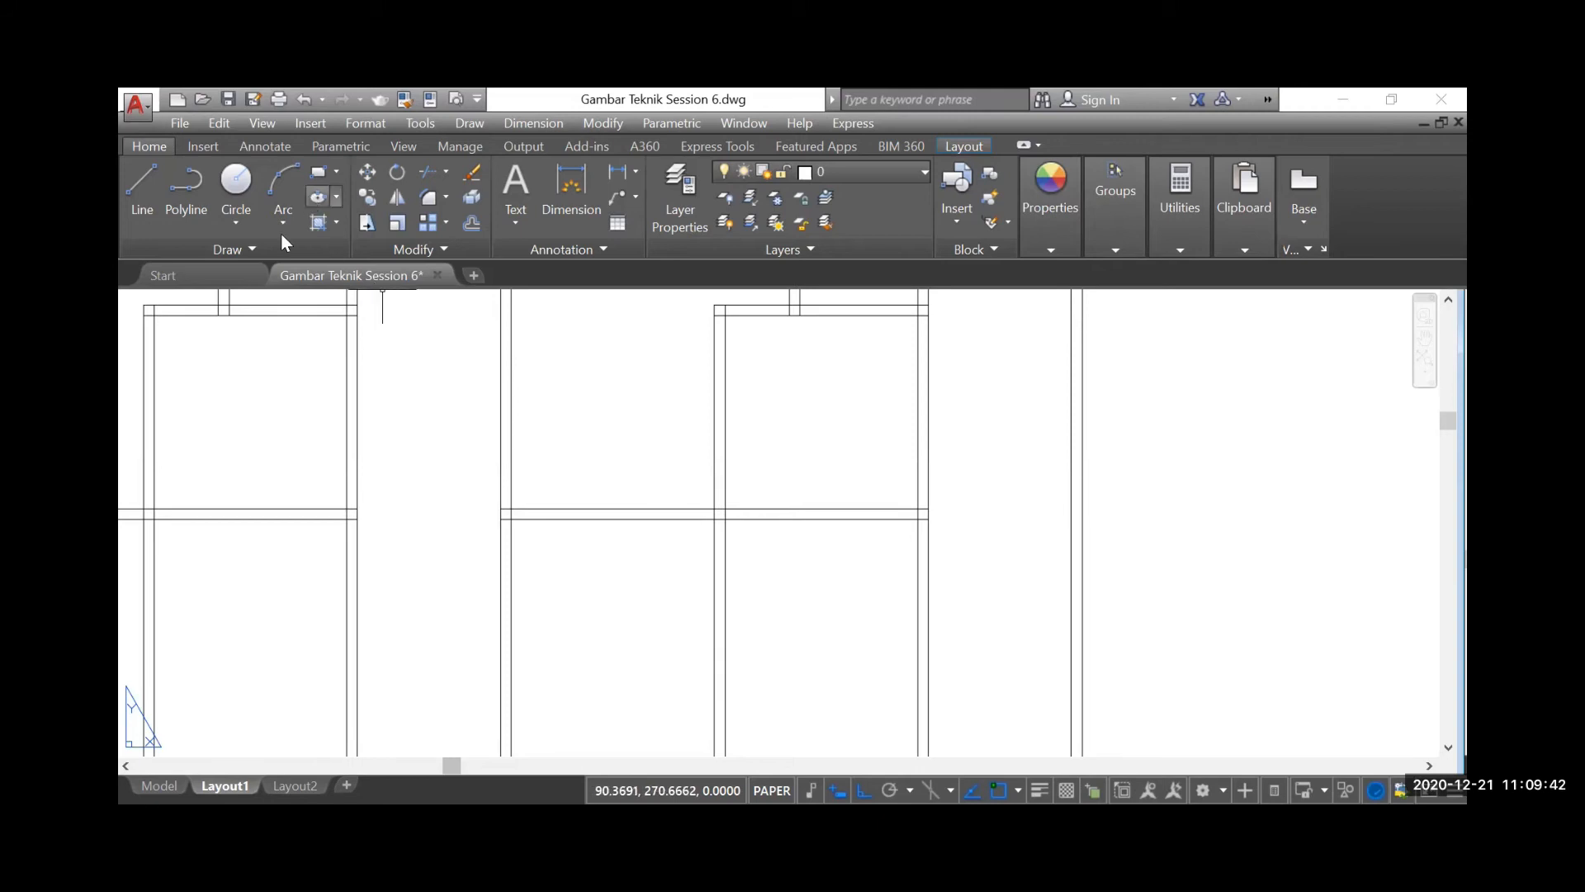
{"action": "left_click", "coordinate": [188, 186]}
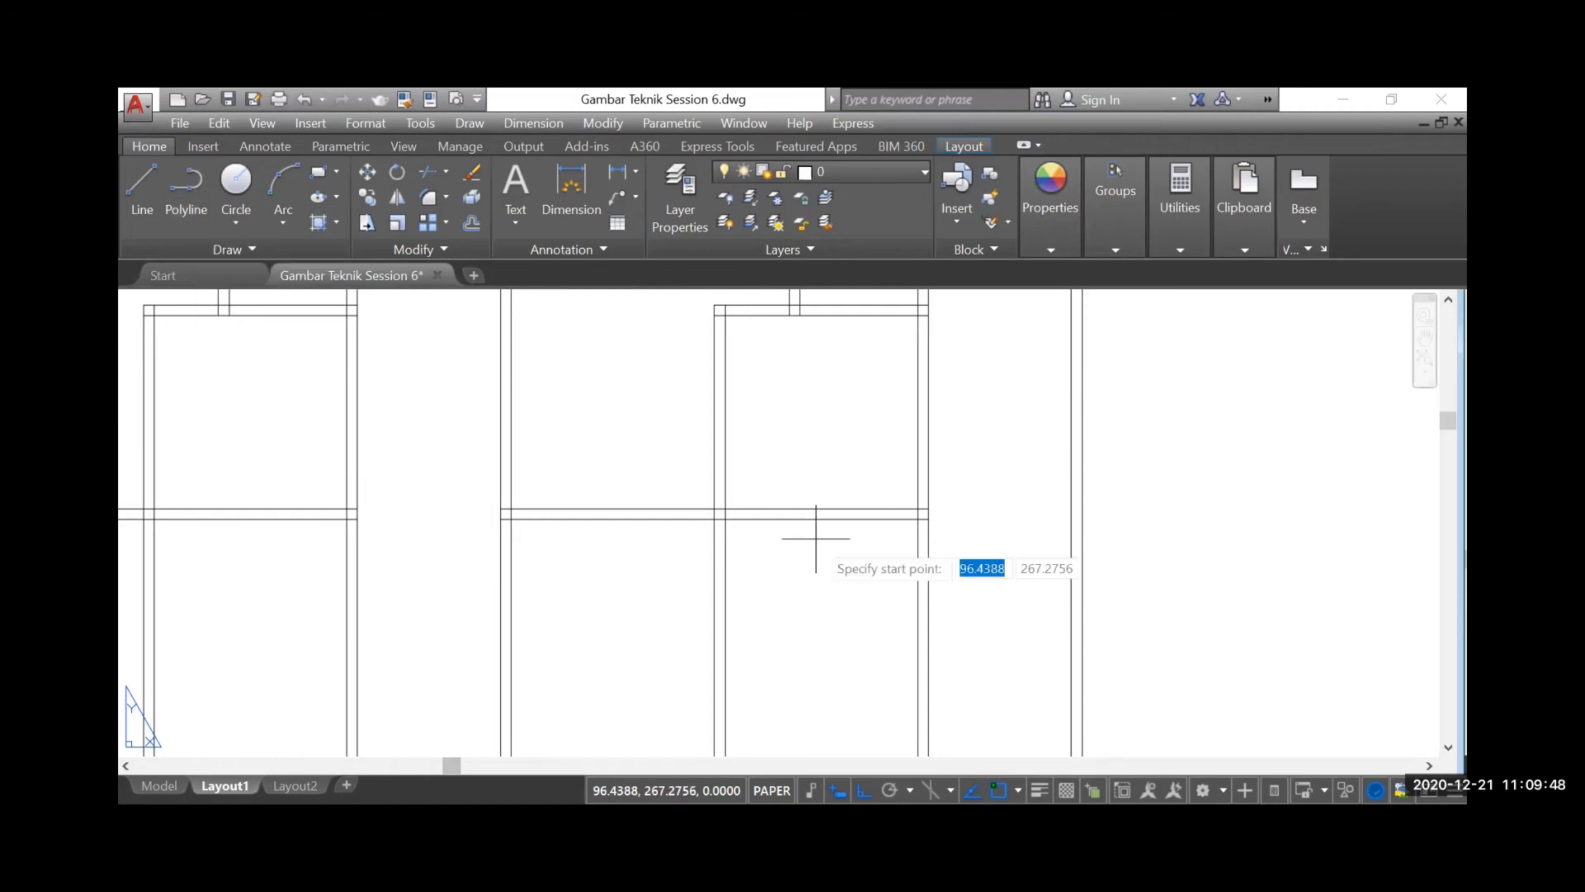
{"action": "scroll", "coordinate": [815, 538], "scroll_direction": "up", "scroll_amount": 5}
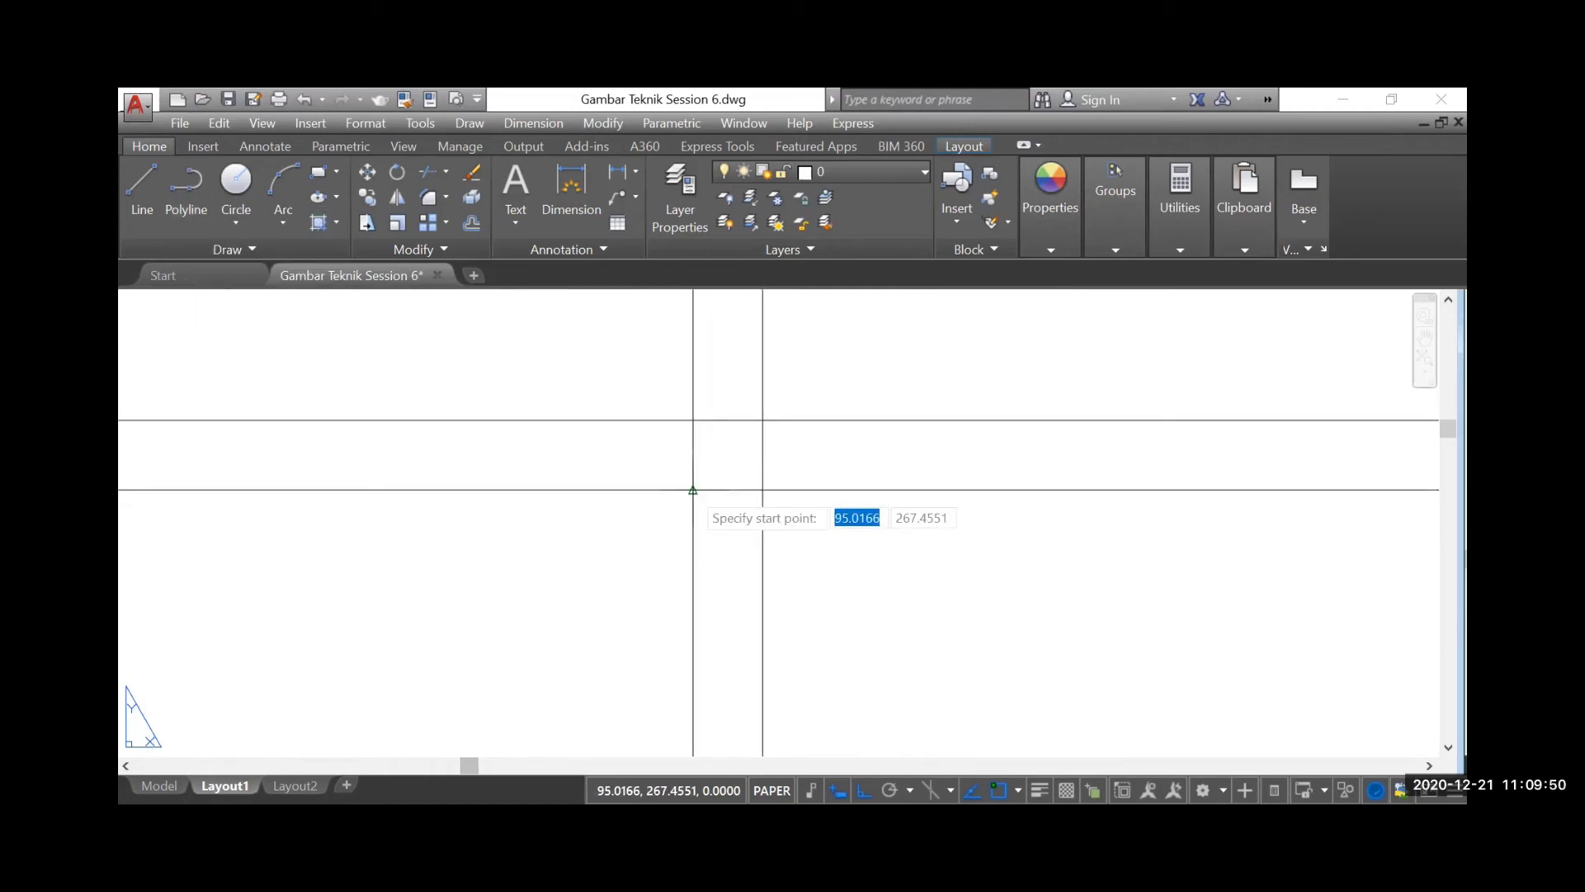
{"action": "left_click", "coordinate": [693, 490]}
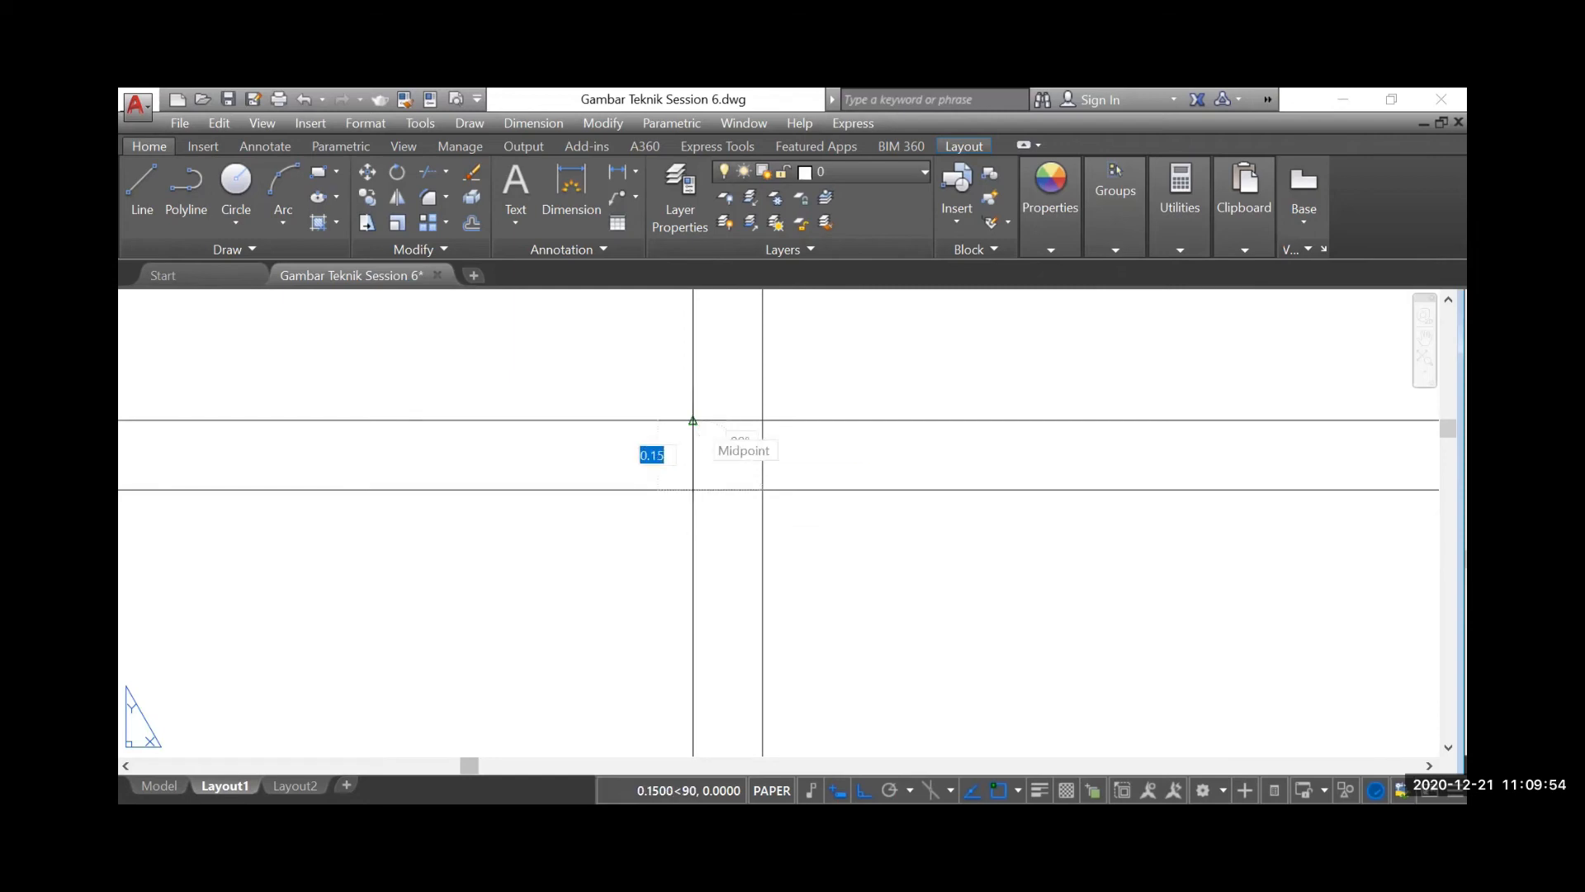
{"action": "left_click", "coordinate": [692, 420]}
{"action": "scroll", "coordinate": [635, 435], "scroll_direction": "up", "scroll_amount": 2}
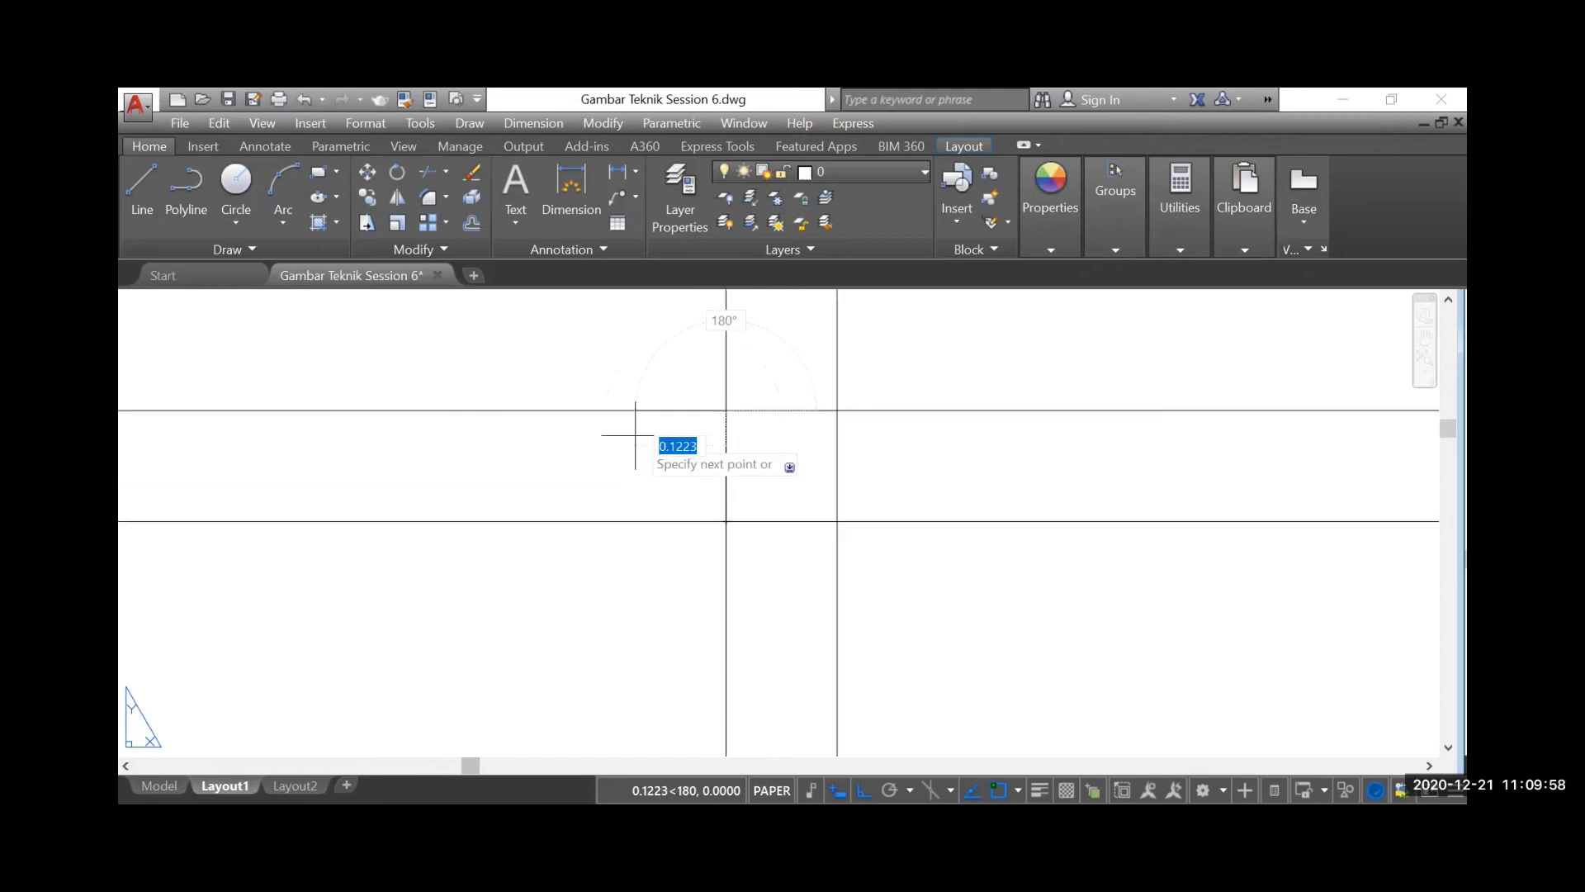
{"action": "middle_click_drag", "start_coordinate": [684, 439], "coordinate": [665, 438]}
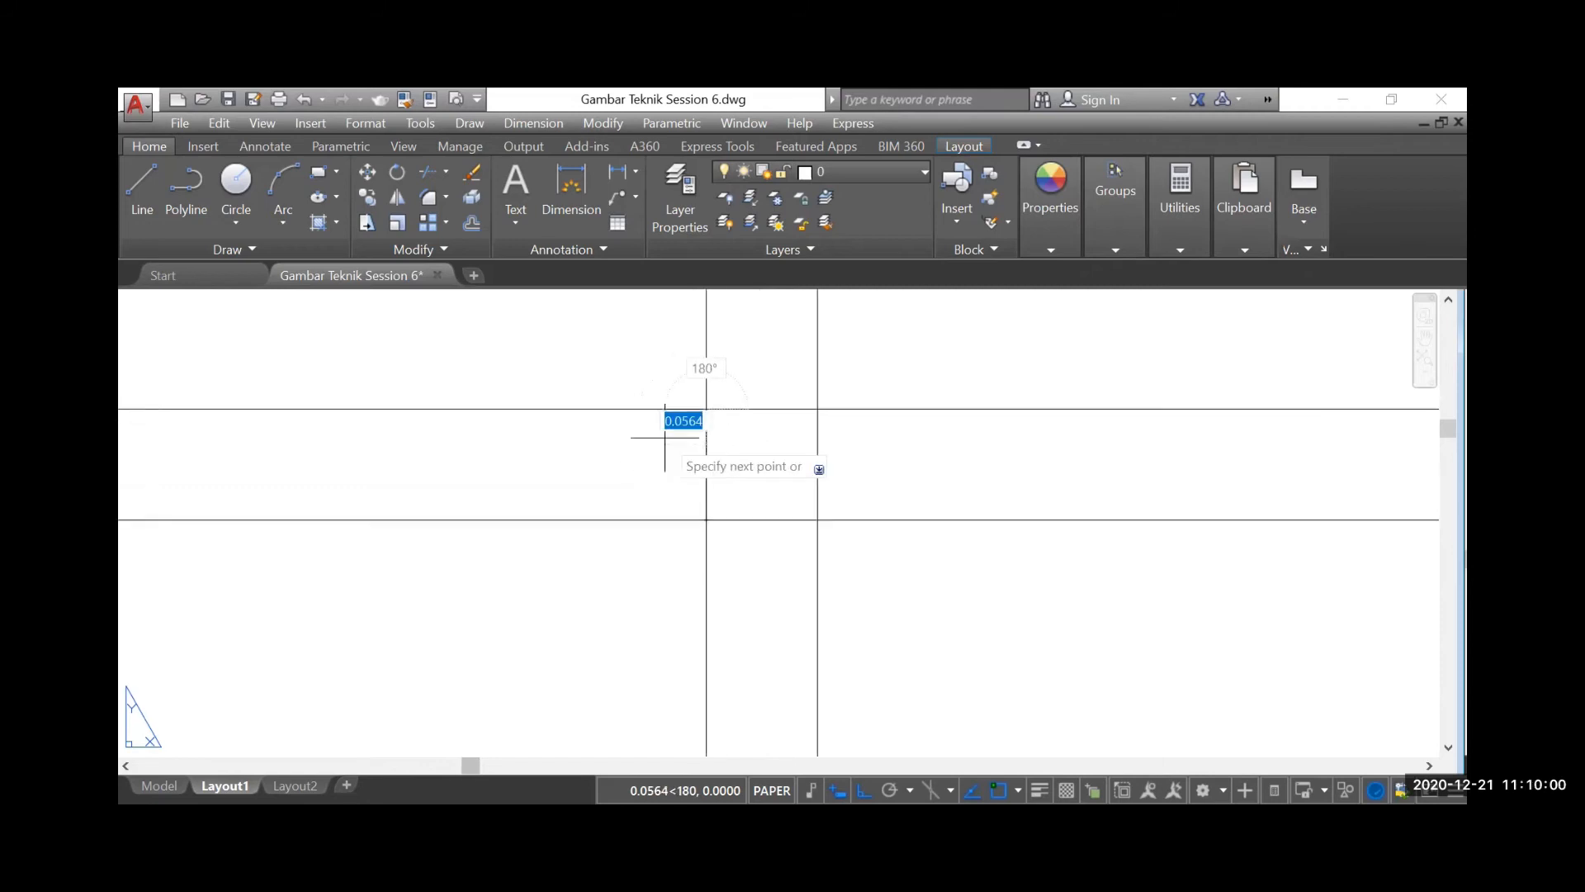
{"action": "scroll", "coordinate": [680, 407], "scroll_direction": "up", "scroll_amount": 2}
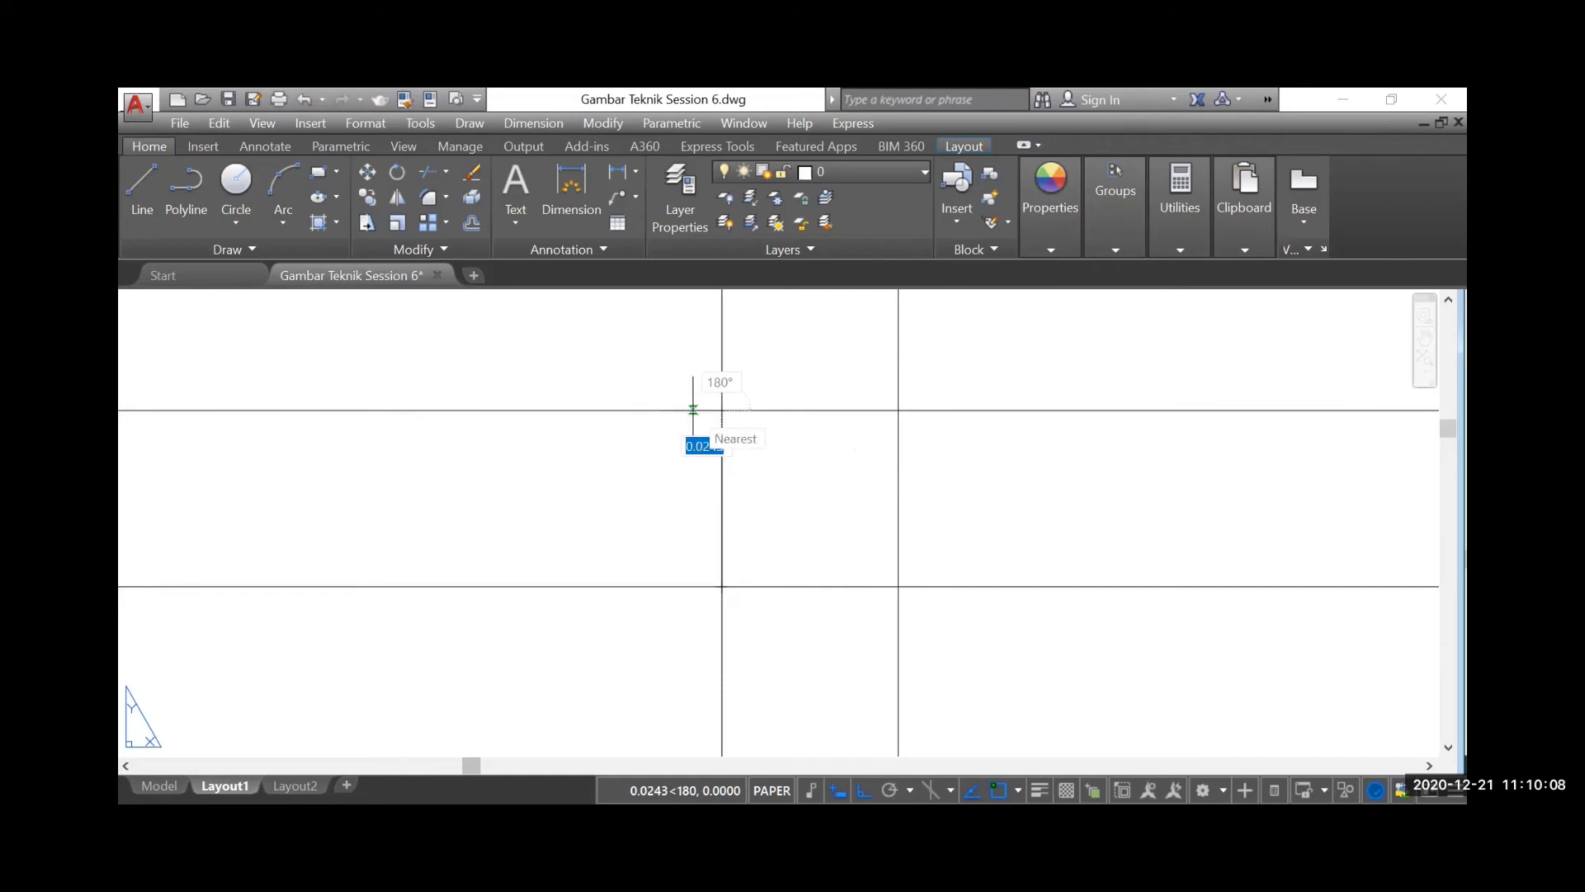
{"action": "type", "text": "0.03"}
{"action": "key", "text": "Return"}
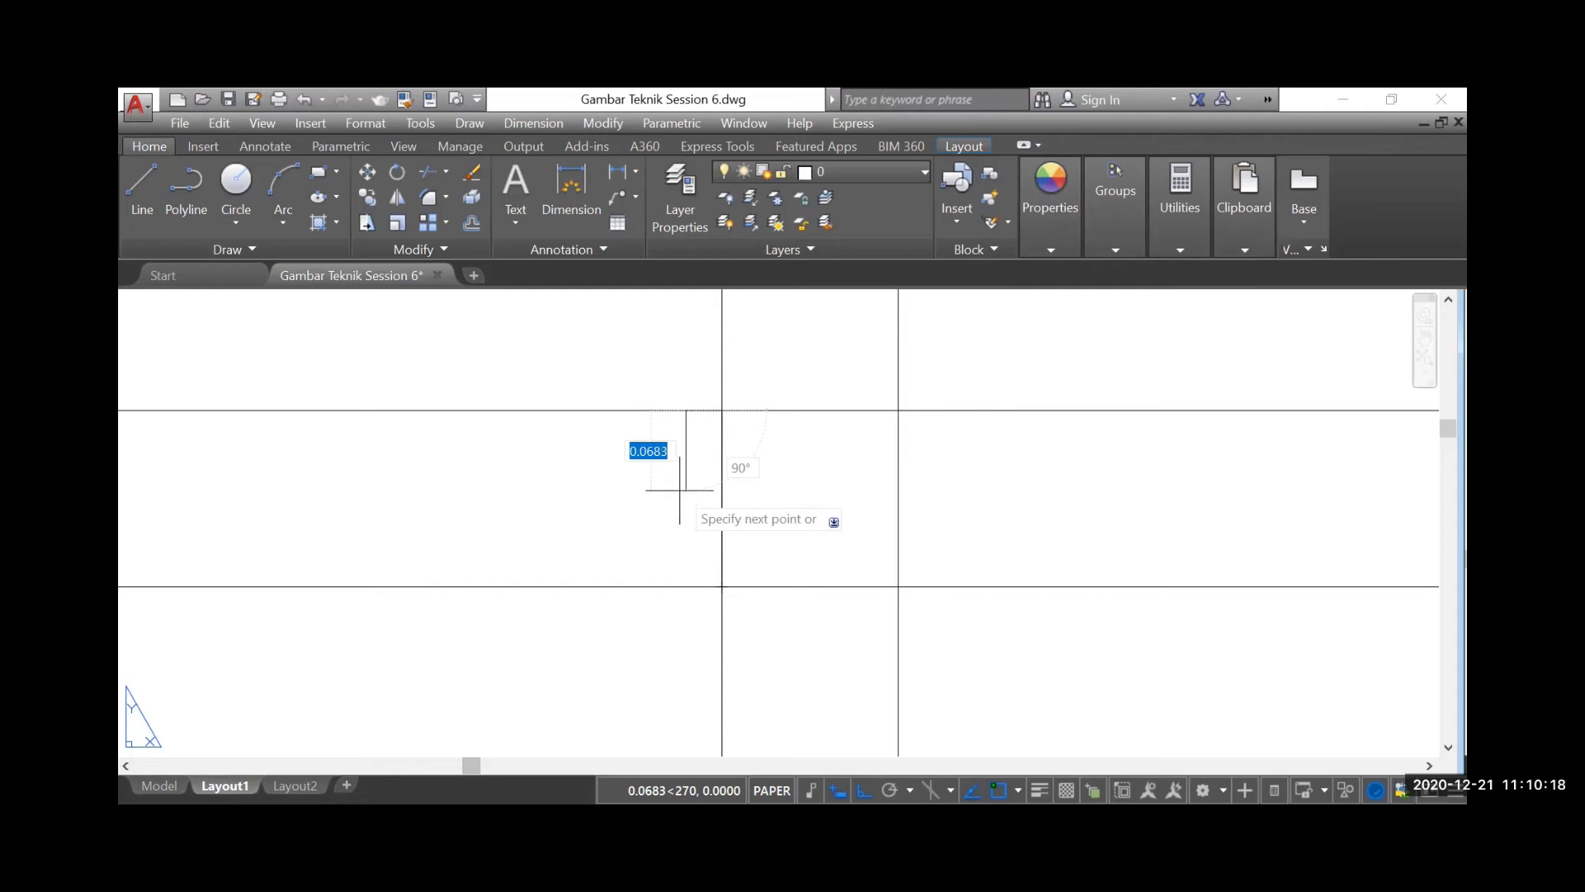
Complete the stepped frame outline with segments about 0.05 down, 0.02 left and 0.1 down, returning to the wall corner
{"action": "left_click", "coordinate": [679, 468]}
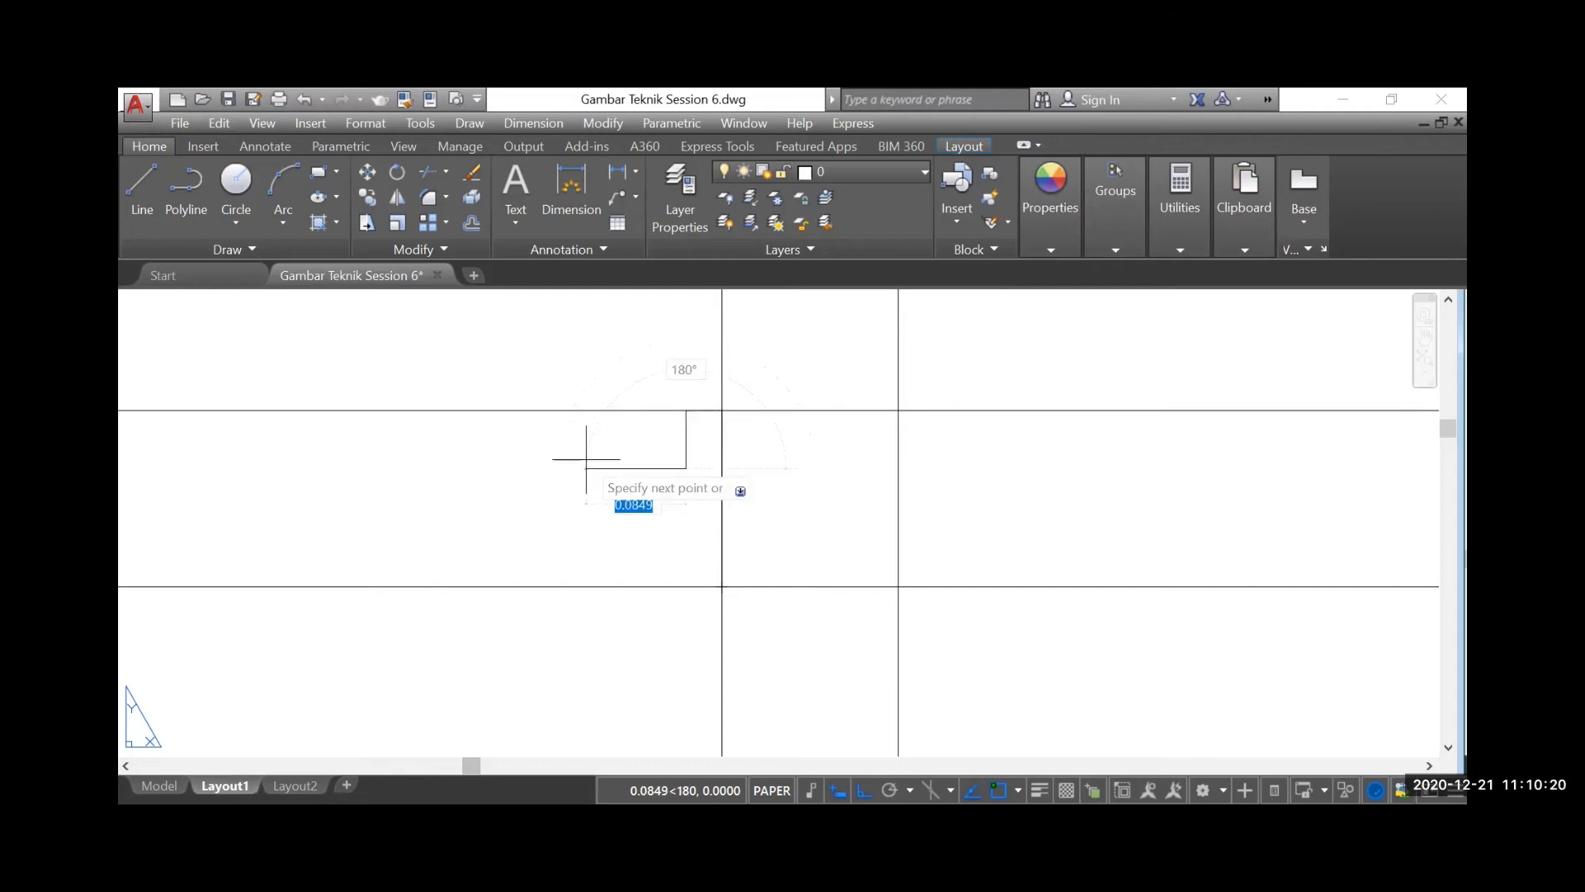
{"action": "type", "text": "0.02"}
{"action": "key", "text": "Return"}
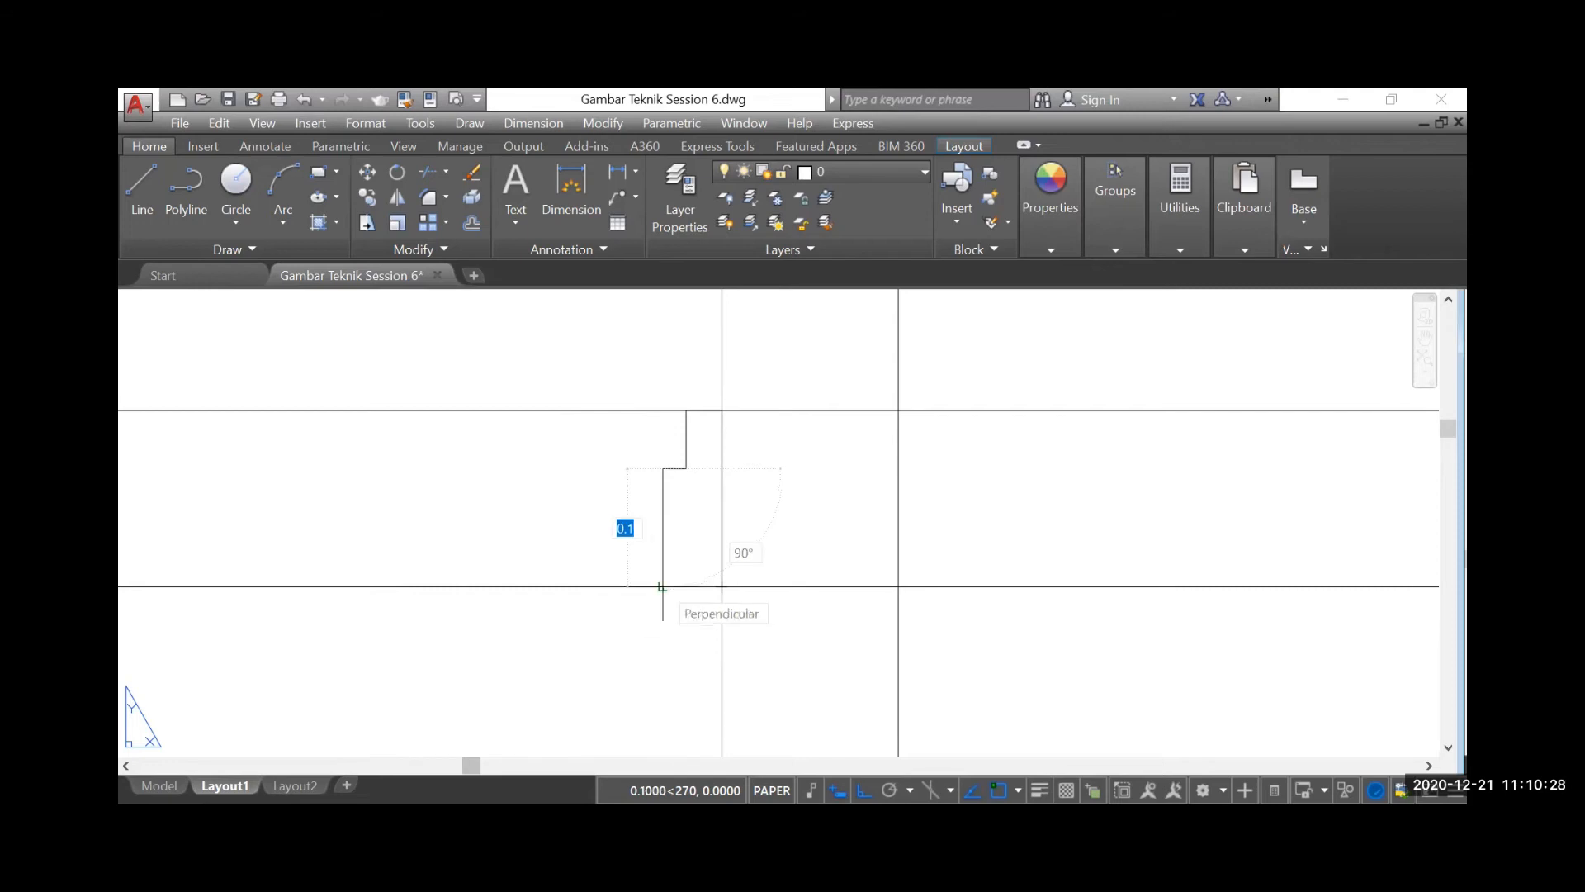
{"action": "type", "text": "0.1"}
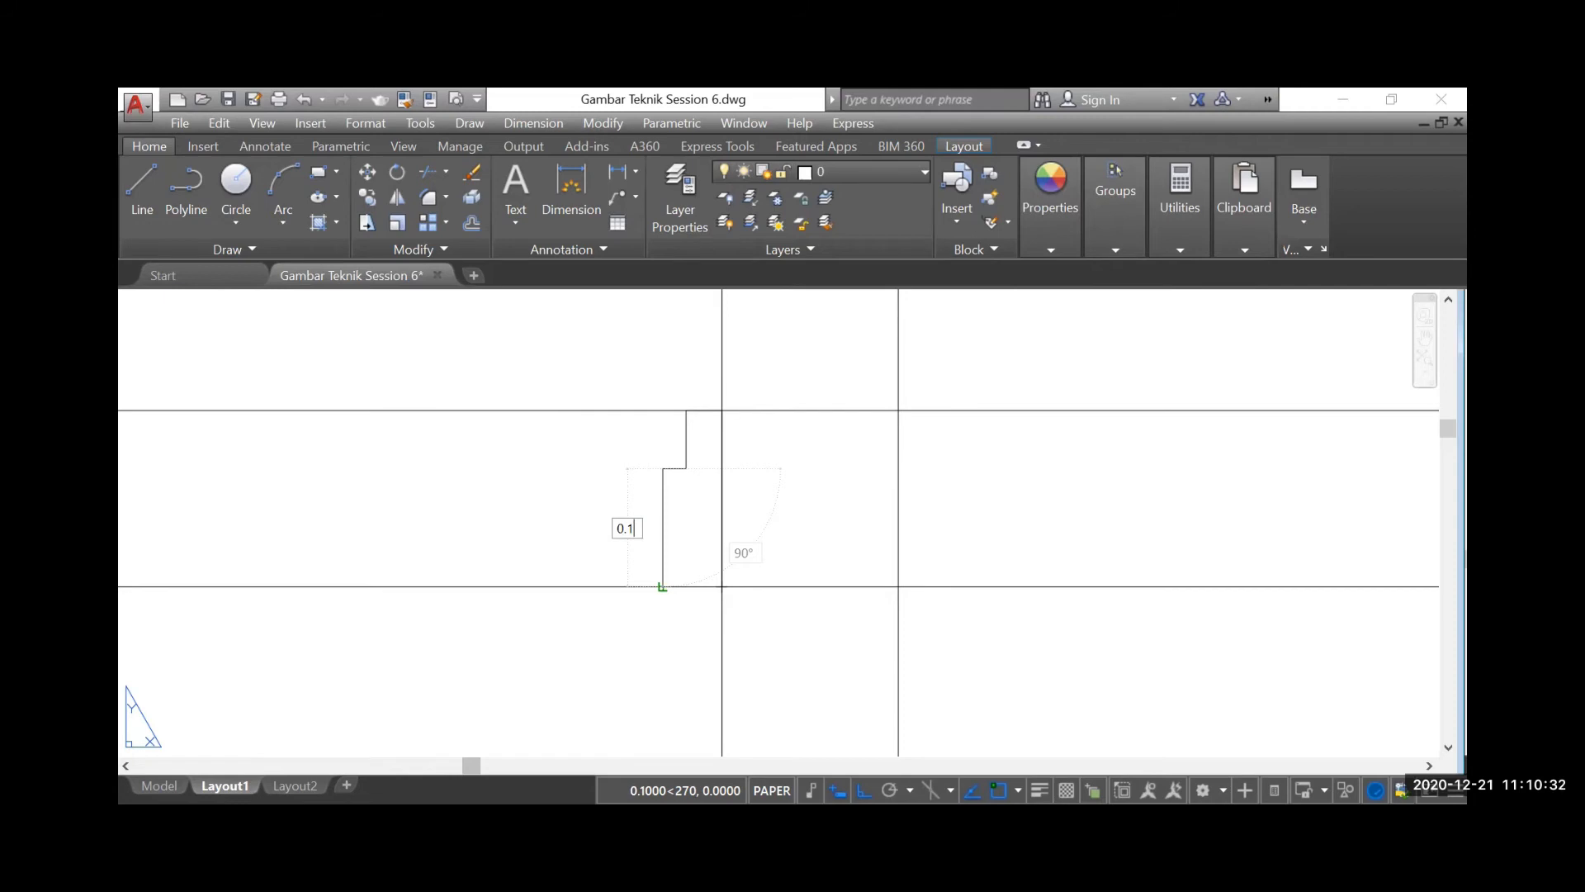
{"action": "key", "text": "Return"}
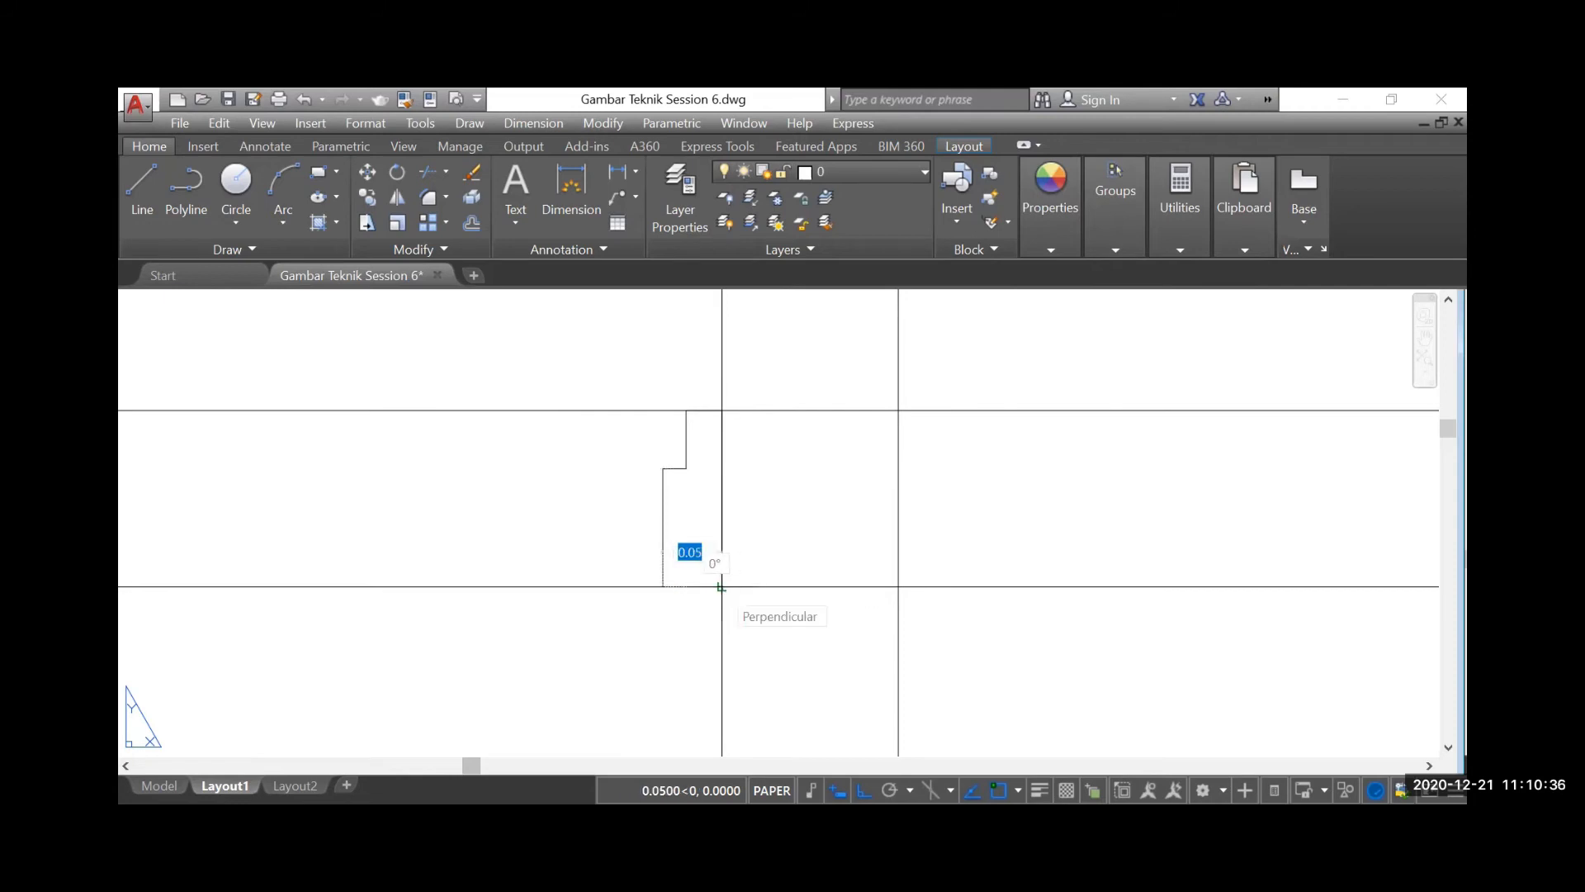
{"action": "left_click", "coordinate": [721, 586]}
{"action": "key", "text": "Return"}
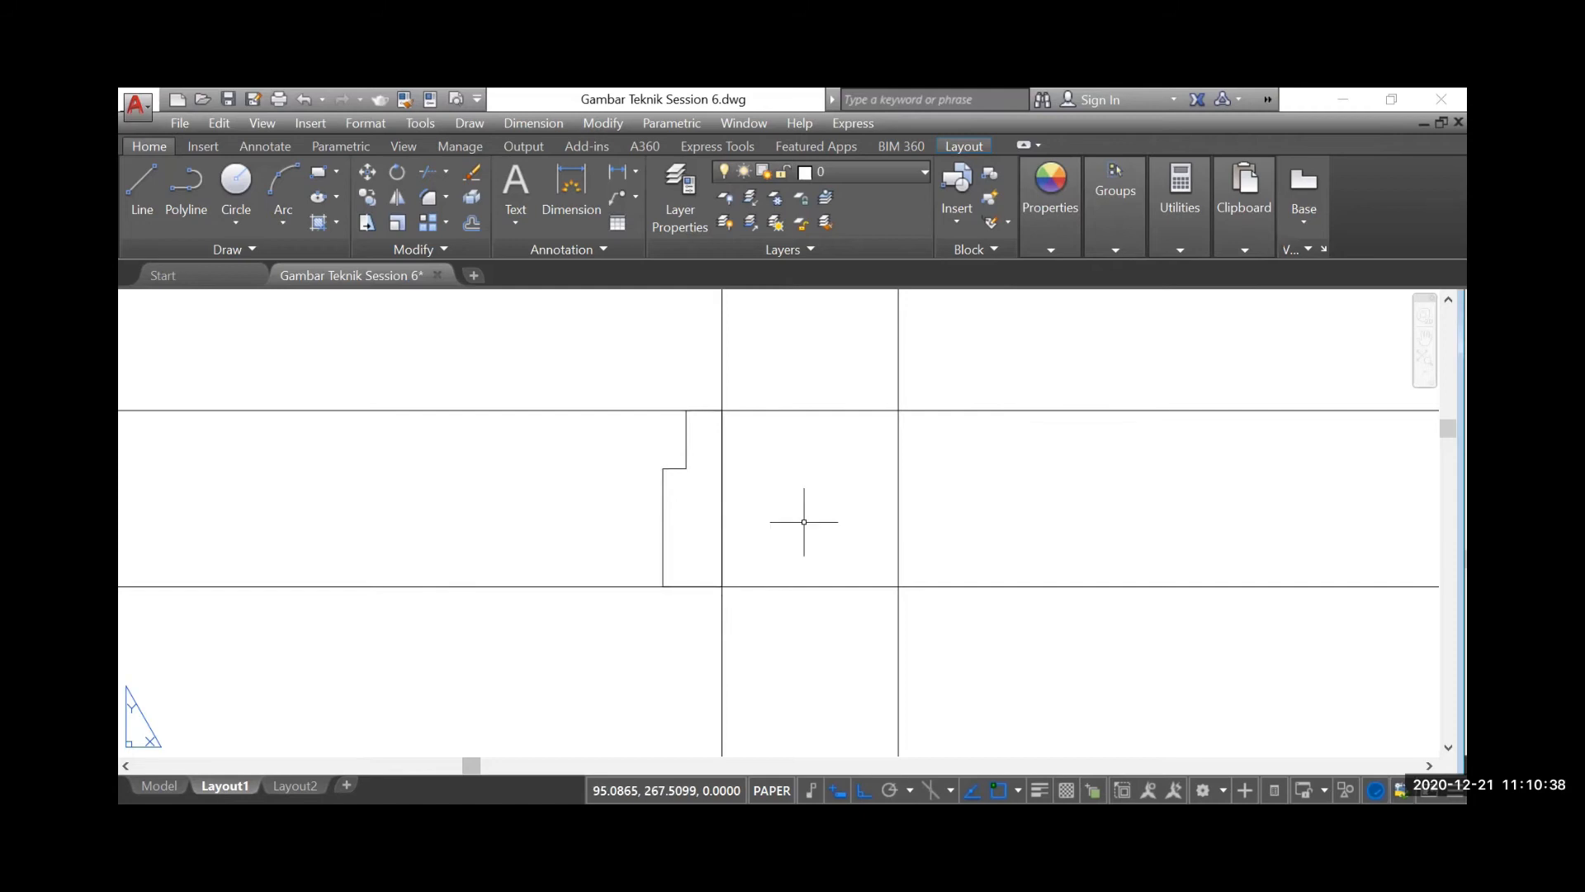
Draw a line from the frame's lower wall corner 0.45 to the left and 2 downward
{"action": "scroll", "coordinate": [920, 531], "scroll_direction": "down", "scroll_amount": 3}
{"action": "scroll", "coordinate": [880, 480], "scroll_direction": "down", "scroll_amount": 2}
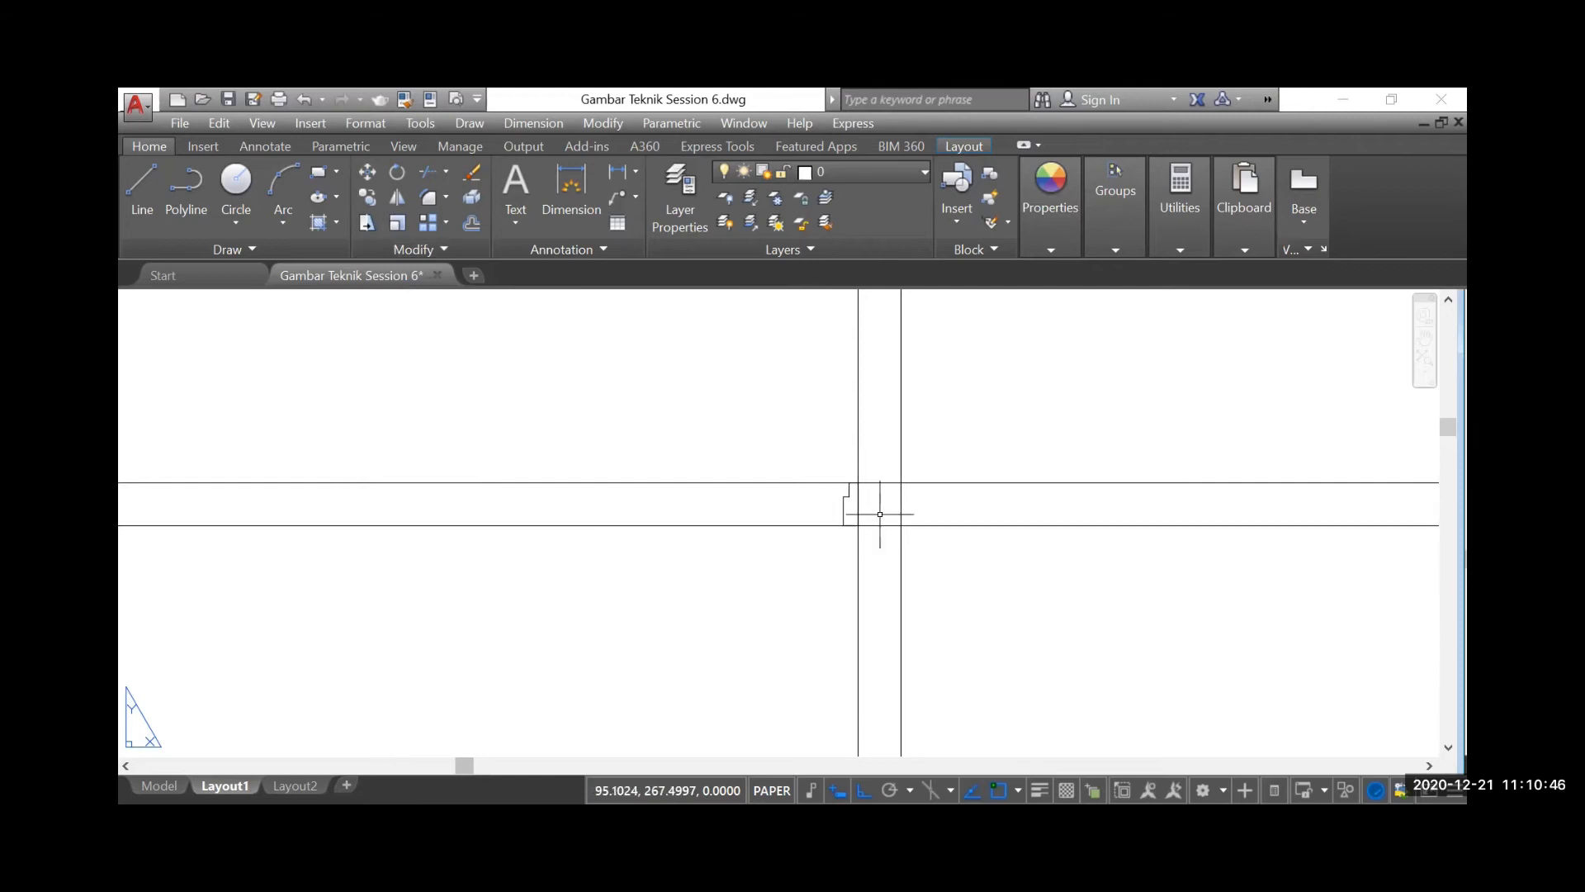
{"action": "scroll", "coordinate": [880, 514], "scroll_direction": "up", "scroll_amount": 2}
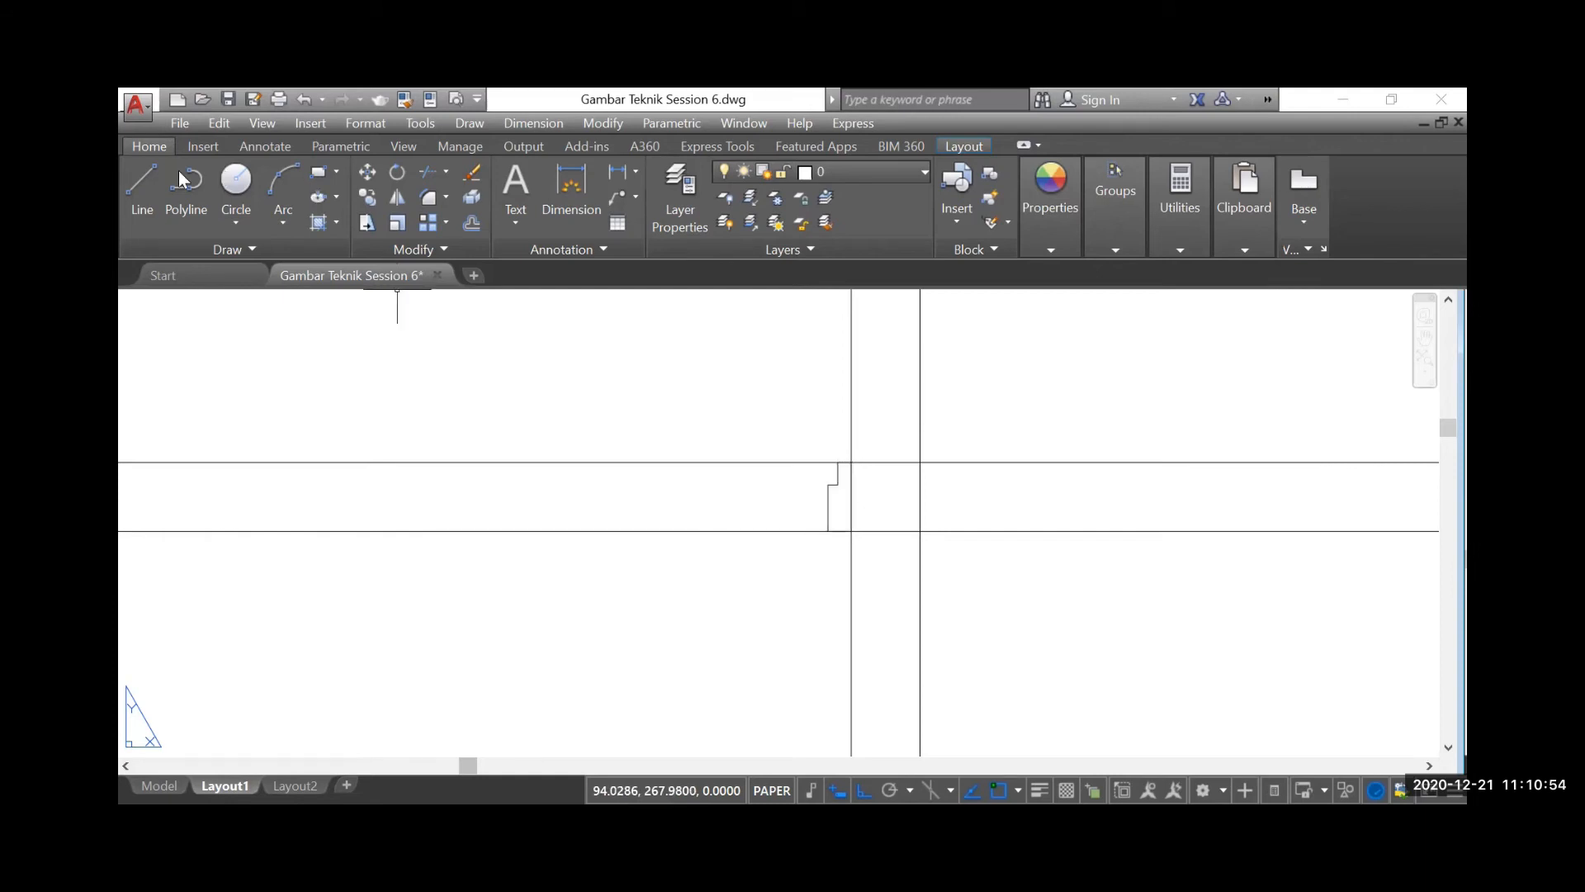
{"action": "left_click", "coordinate": [140, 190]}
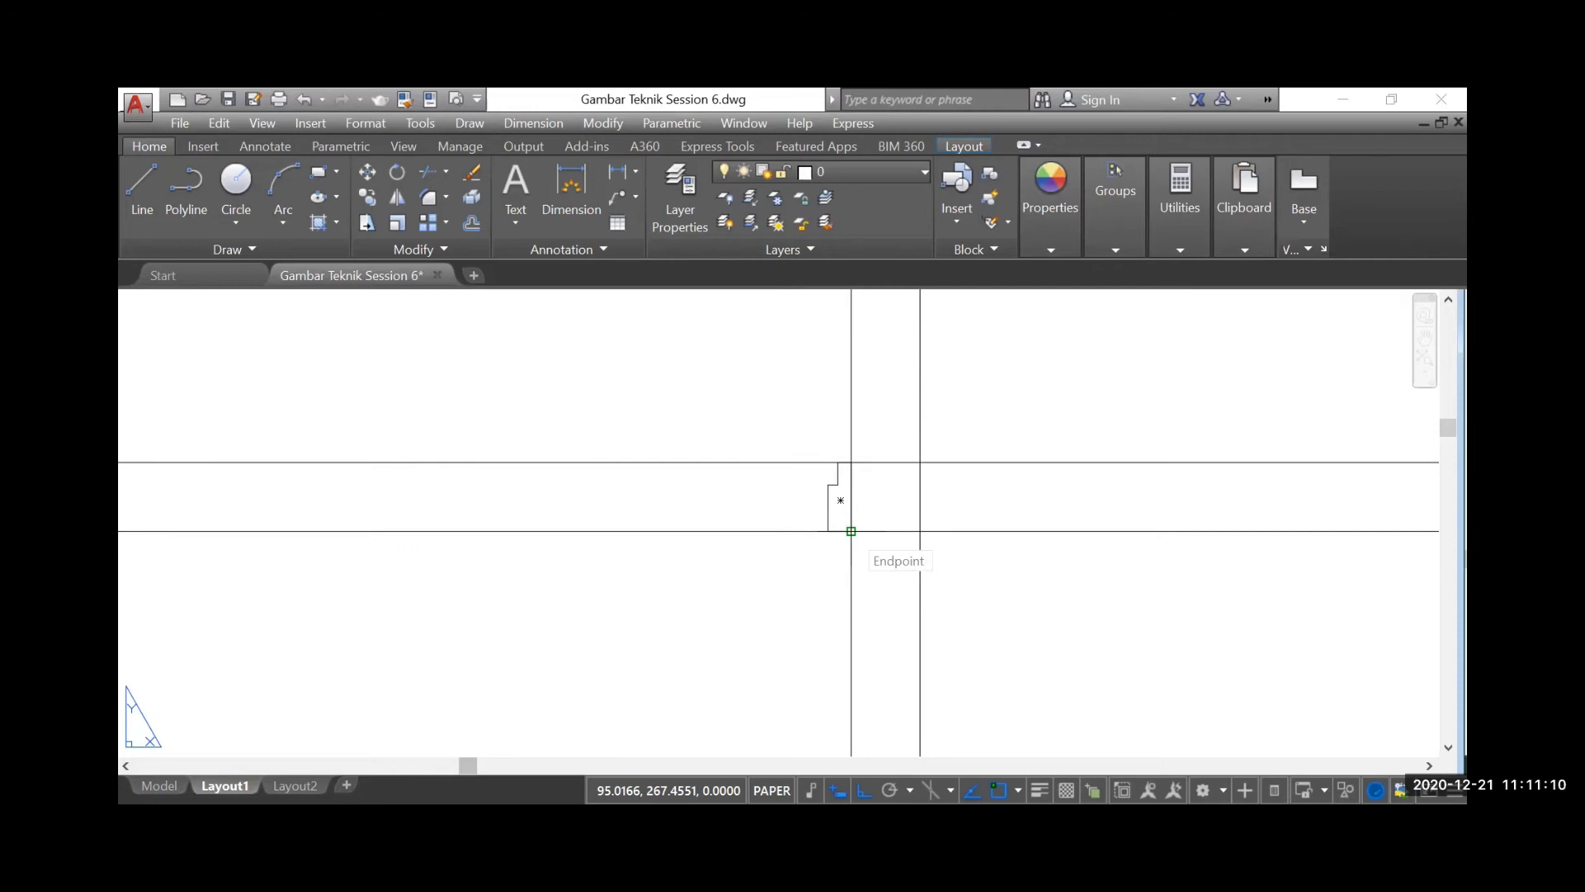
{"action": "left_click", "coordinate": [851, 531]}
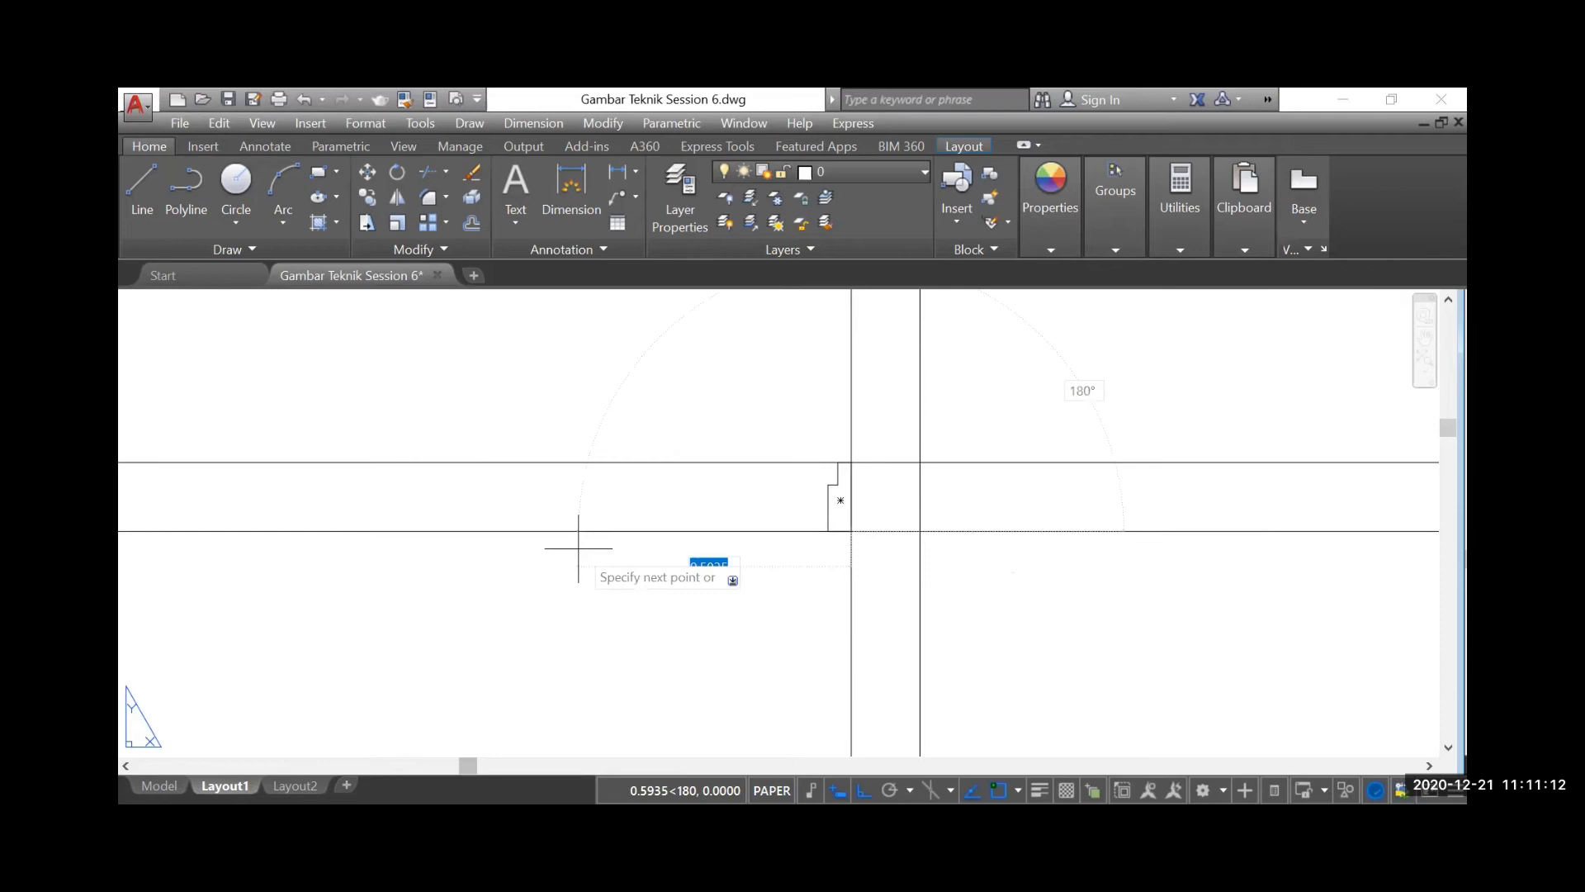
{"action": "type", "text": "0.45"}
{"action": "key", "text": "Return"}
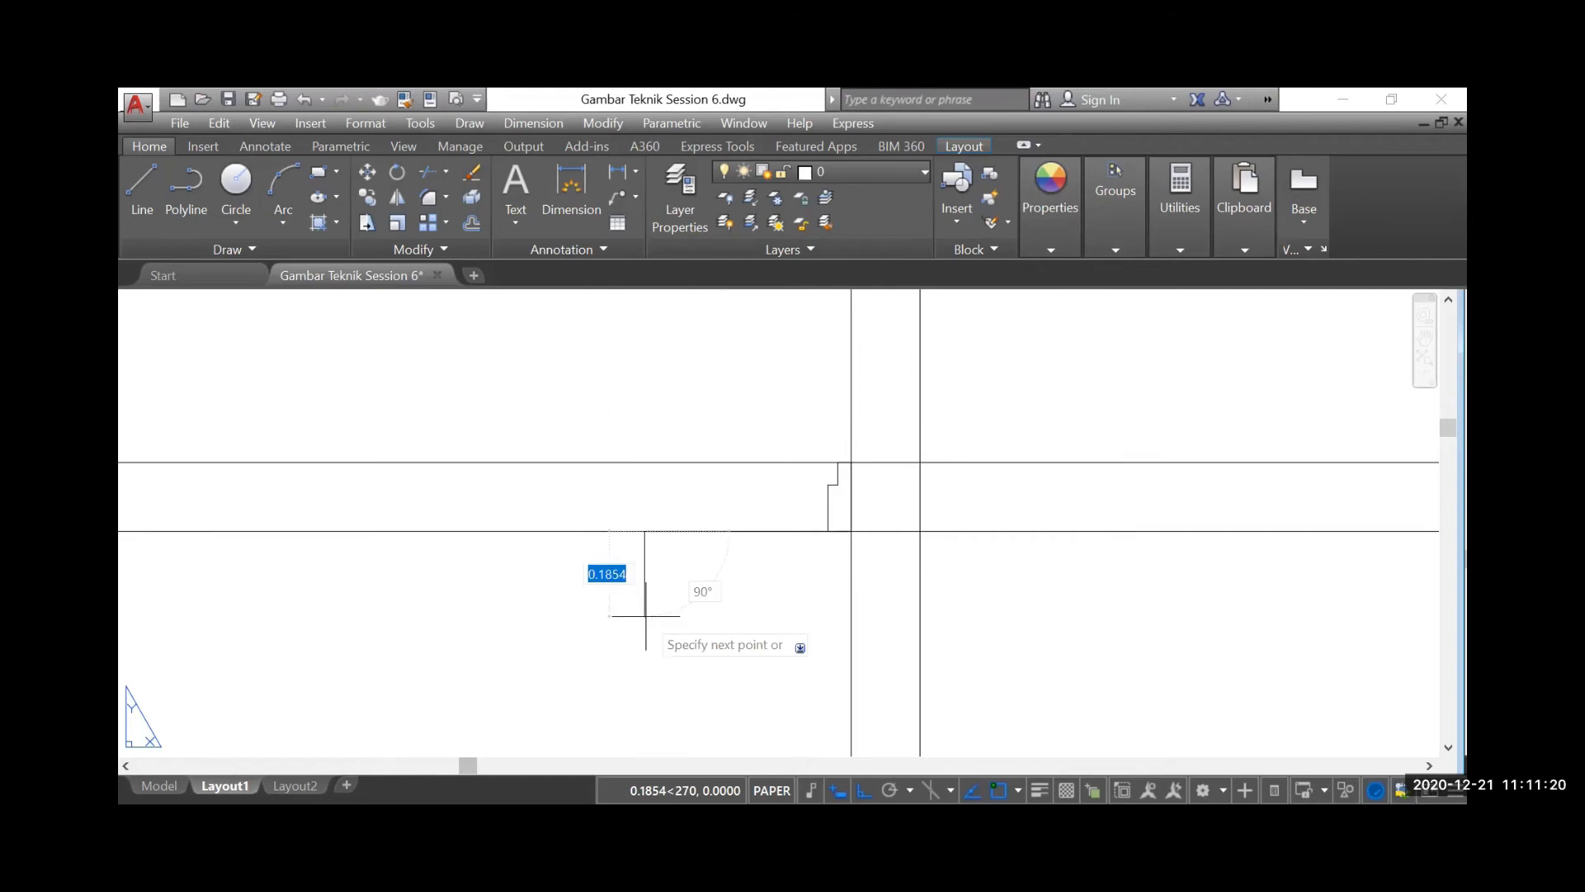
{"action": "type", "text": "2"}
{"action": "key", "text": "Return"}
{"action": "key", "text": "Escape"}
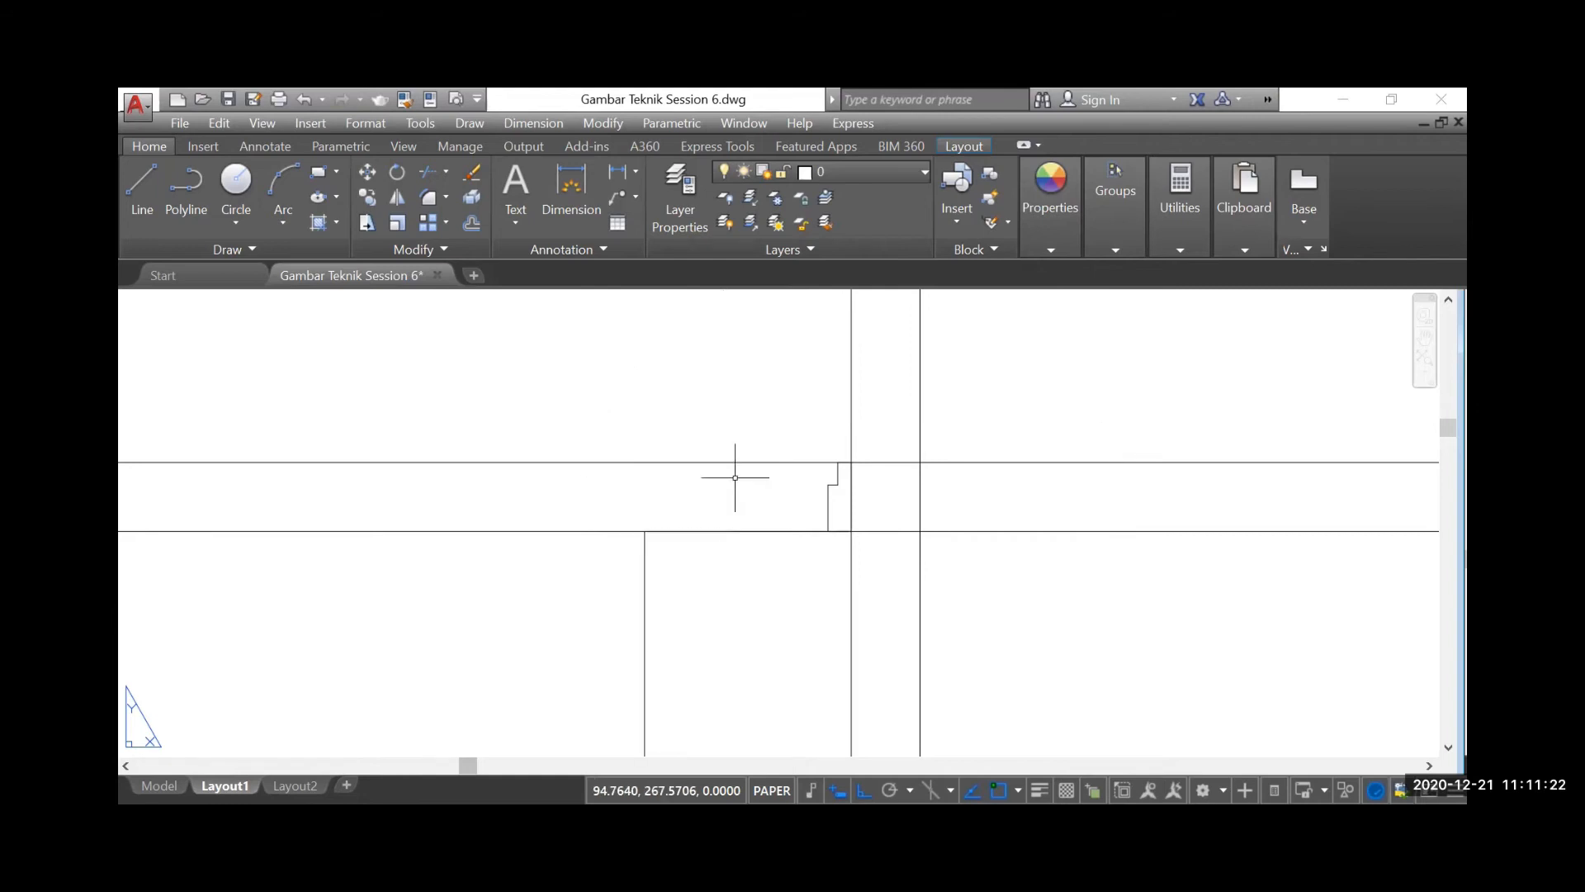
Mirror the stepped frame profile about a vertical axis through the corner of the guide lines, keeping the original
{"action": "scroll", "coordinate": [734, 477], "scroll_direction": "down", "scroll_amount": 2}
{"action": "scroll", "coordinate": [780, 496], "scroll_direction": "up", "scroll_amount": 1}
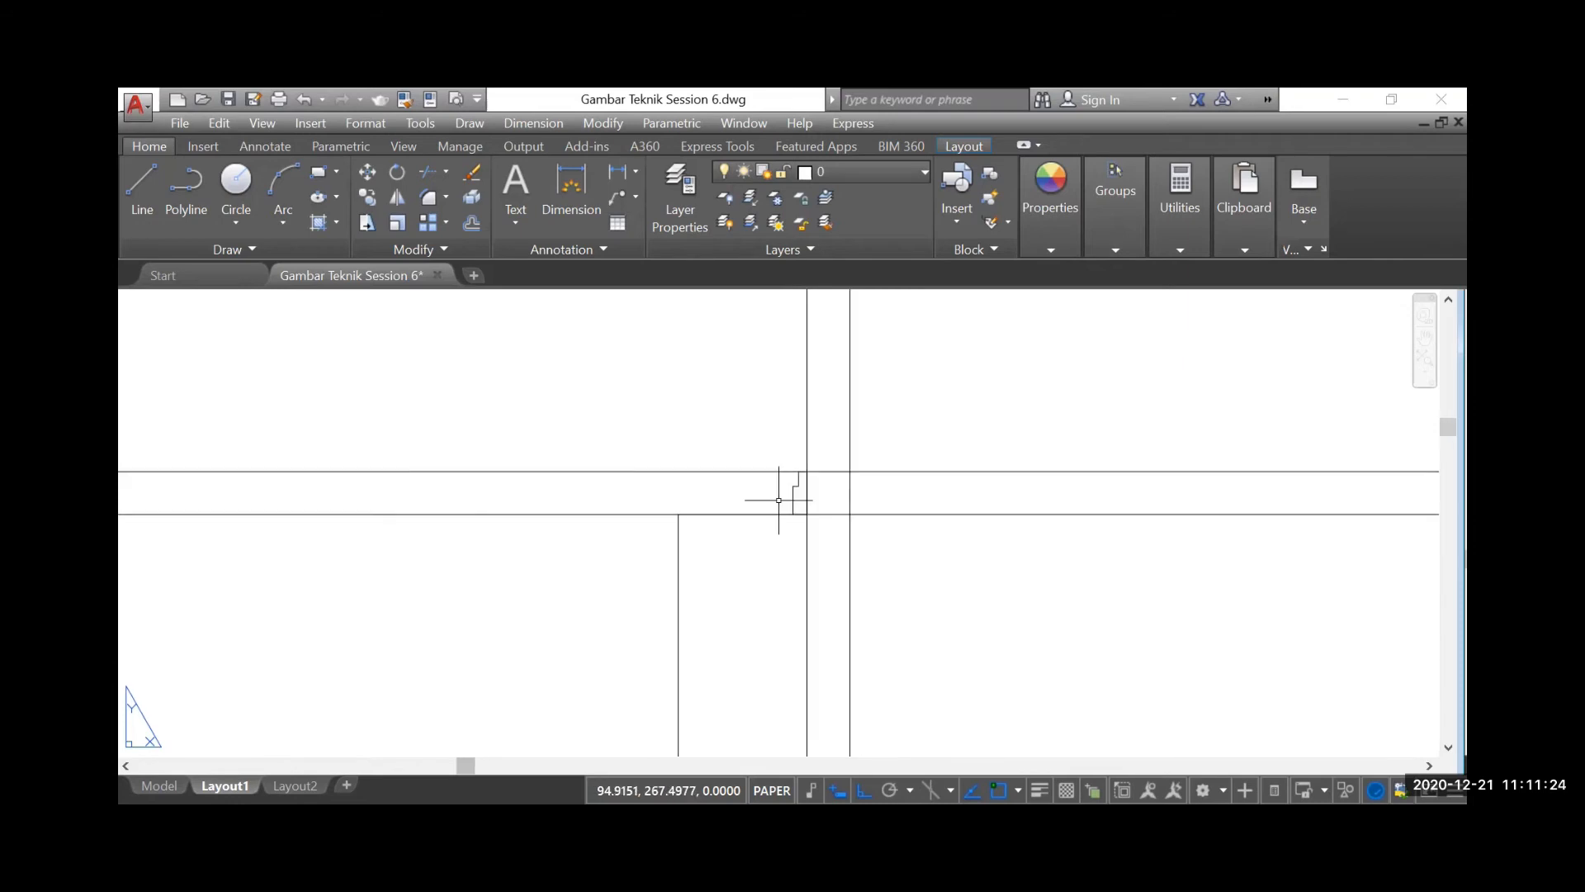
{"action": "scroll", "coordinate": [782, 495], "scroll_direction": "up", "scroll_amount": 1}
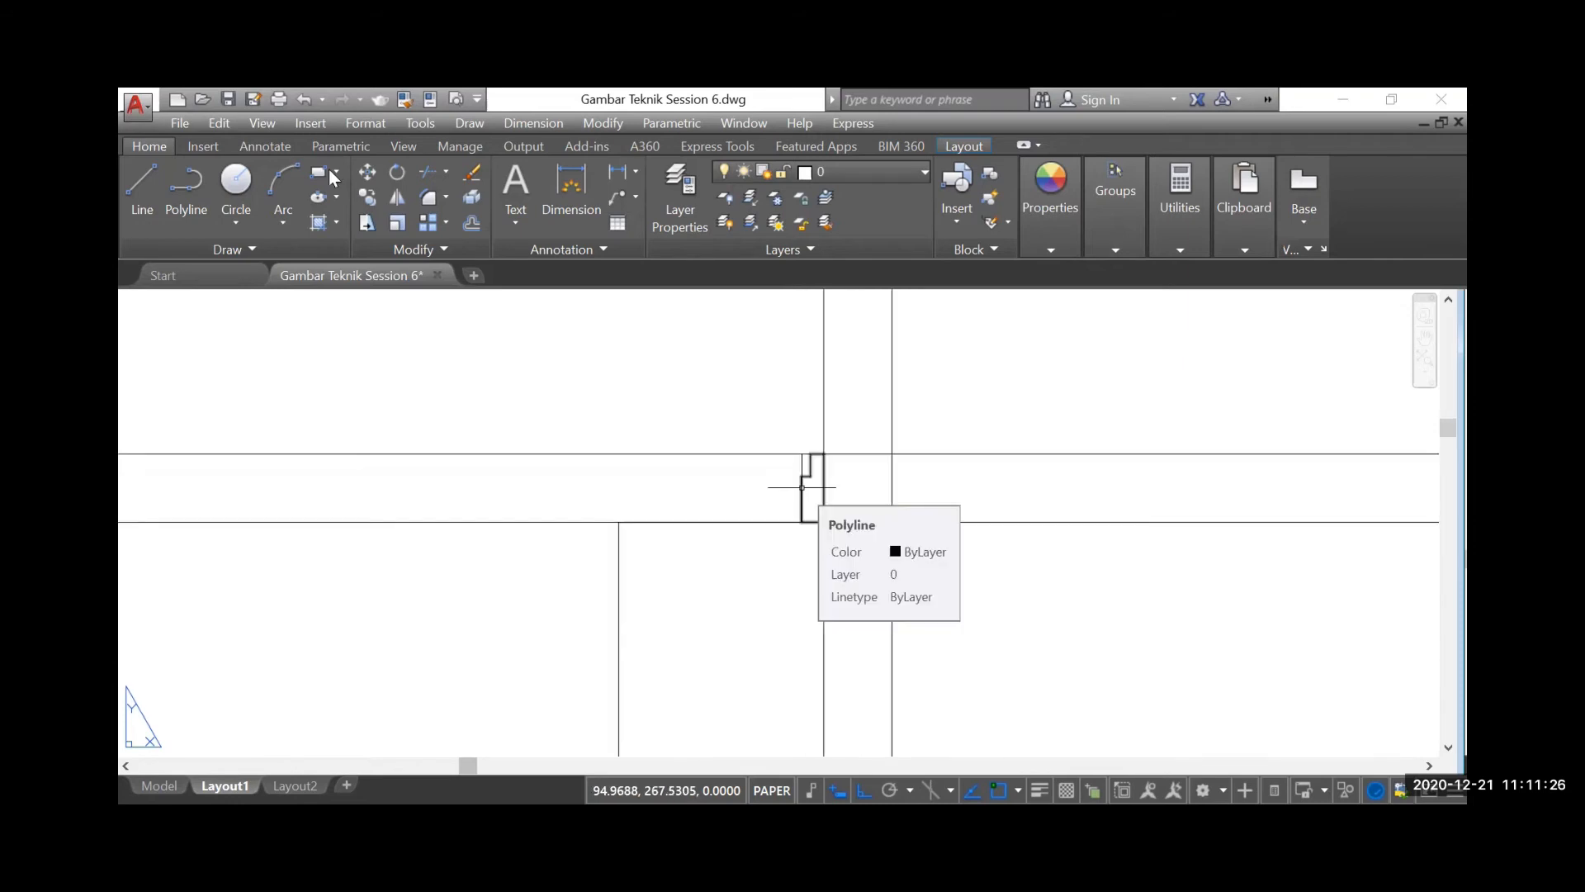
{"action": "left_click", "coordinate": [397, 196]}
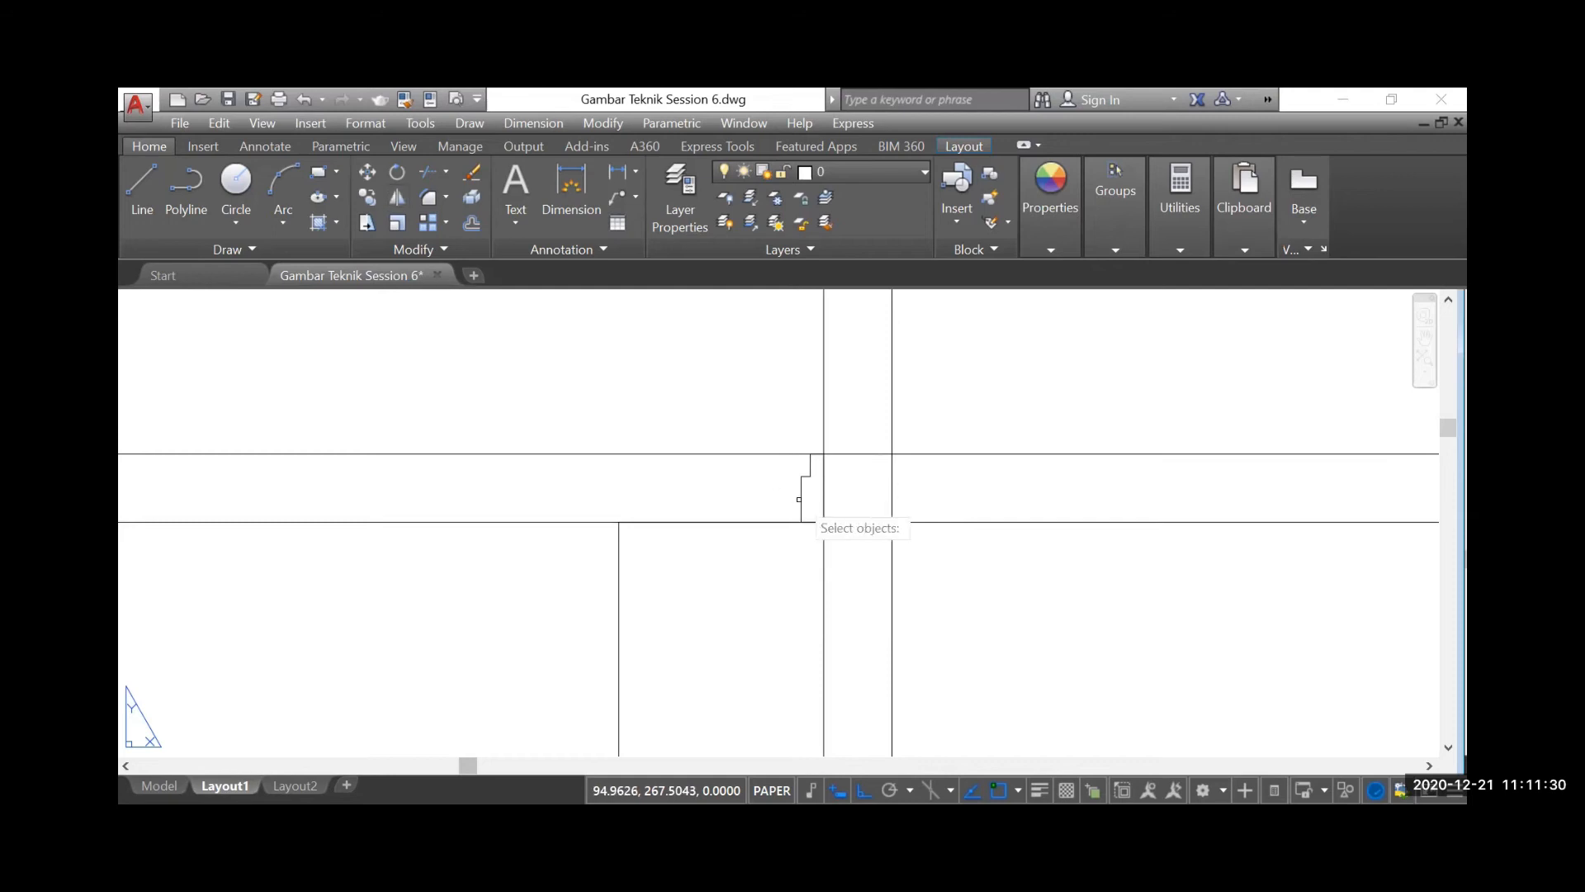
{"action": "left_click", "coordinate": [800, 502]}
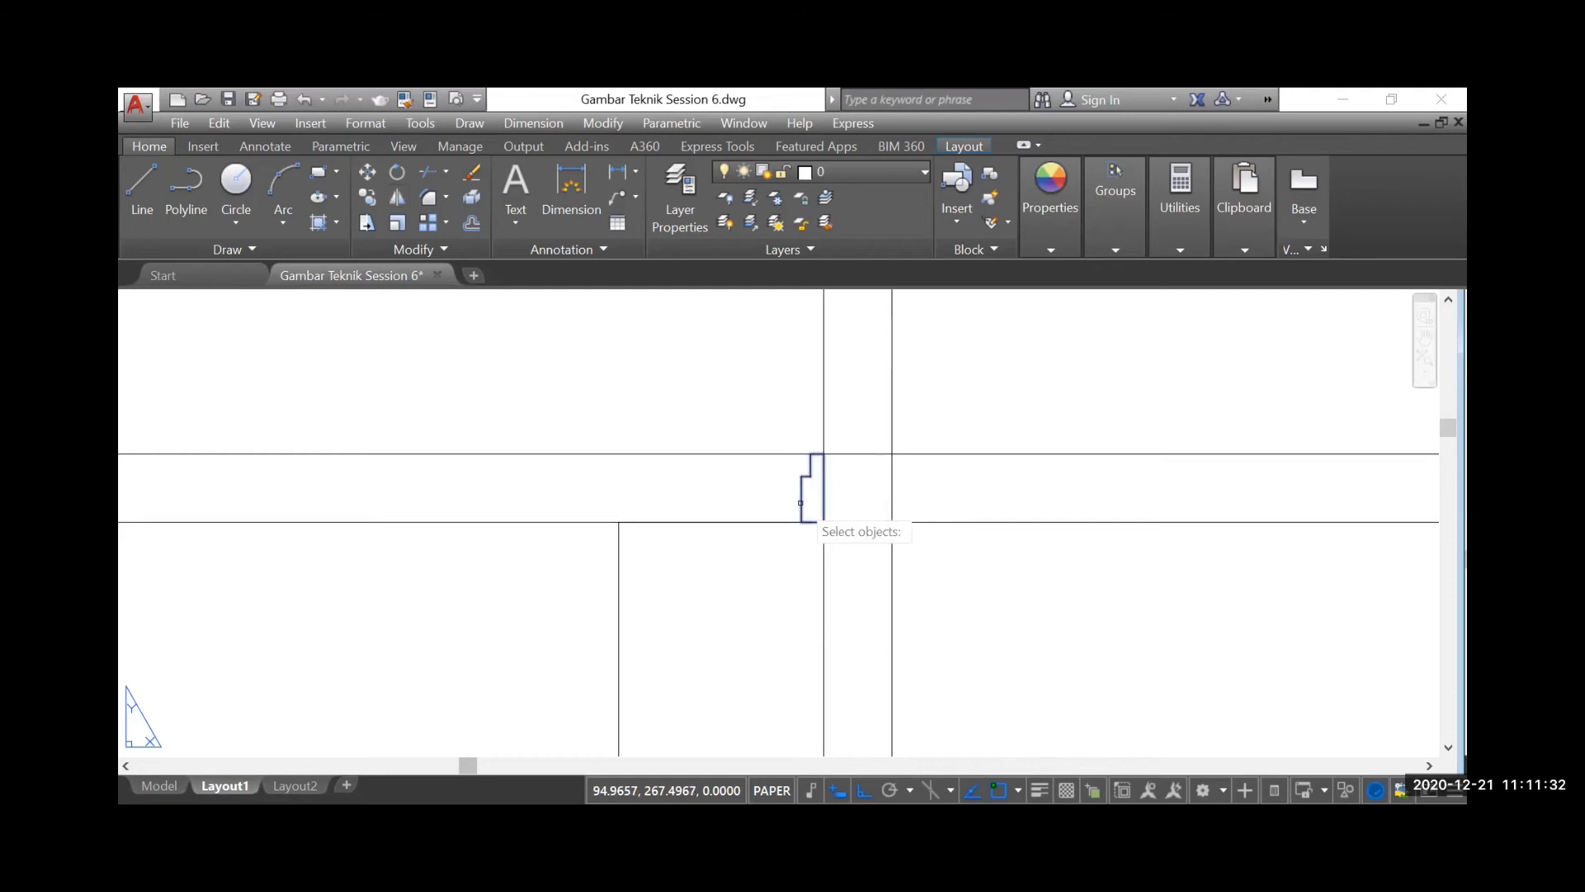
{"action": "key", "text": "Return"}
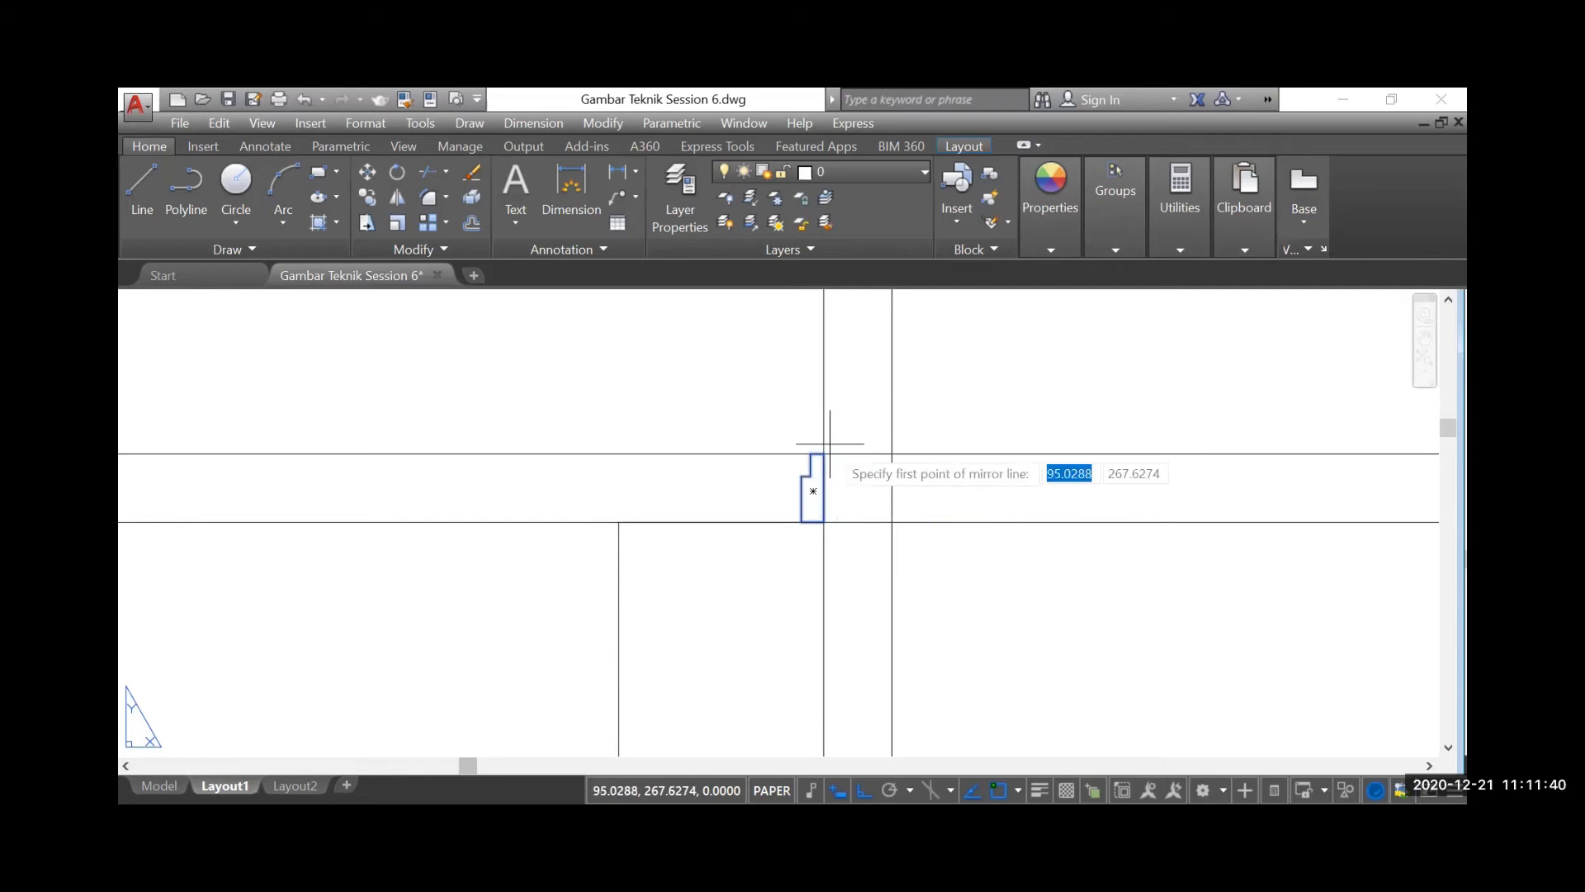
{"action": "left_click", "coordinate": [618, 522]}
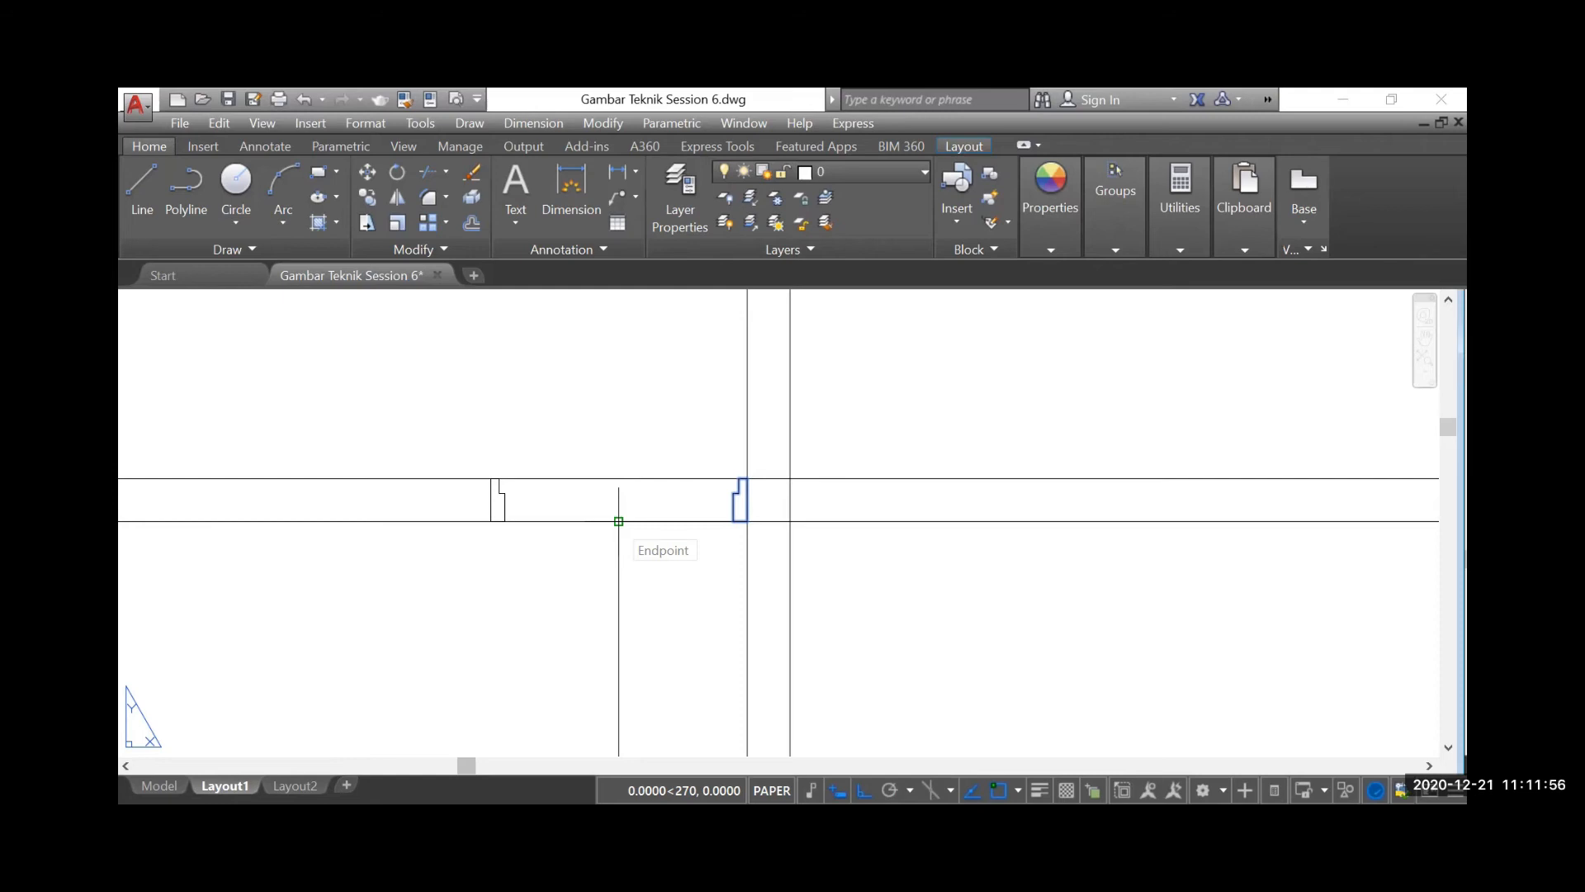
{"action": "left_click", "coordinate": [618, 521]}
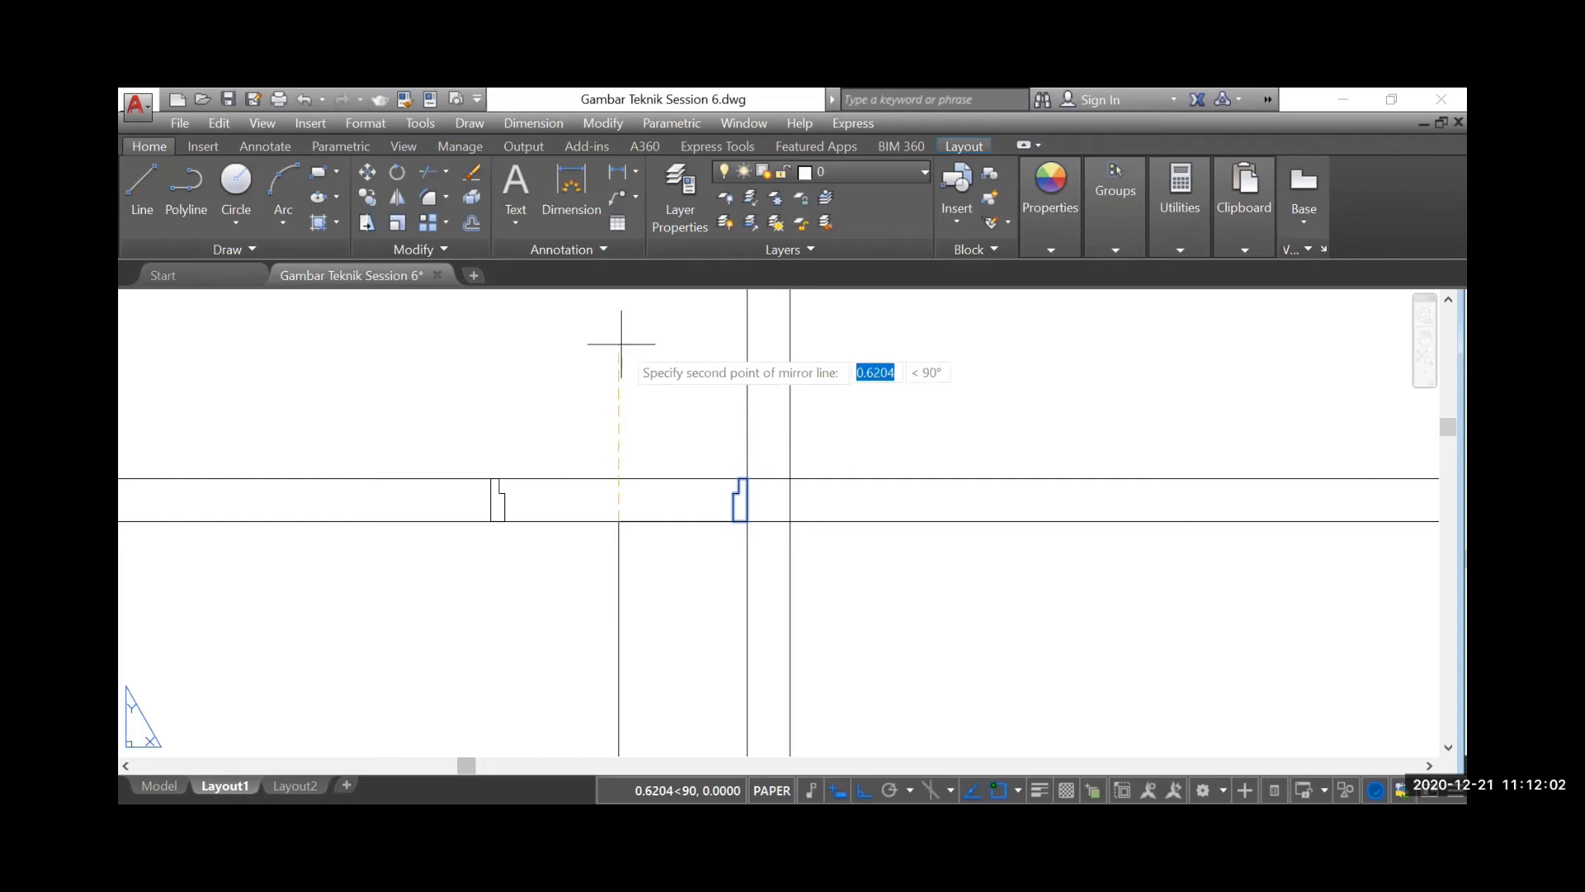
{"action": "left_click", "coordinate": [621, 343]}
{"action": "key", "text": "Return"}
{"action": "scroll", "coordinate": [498, 492], "scroll_direction": "up", "scroll_amount": 2}
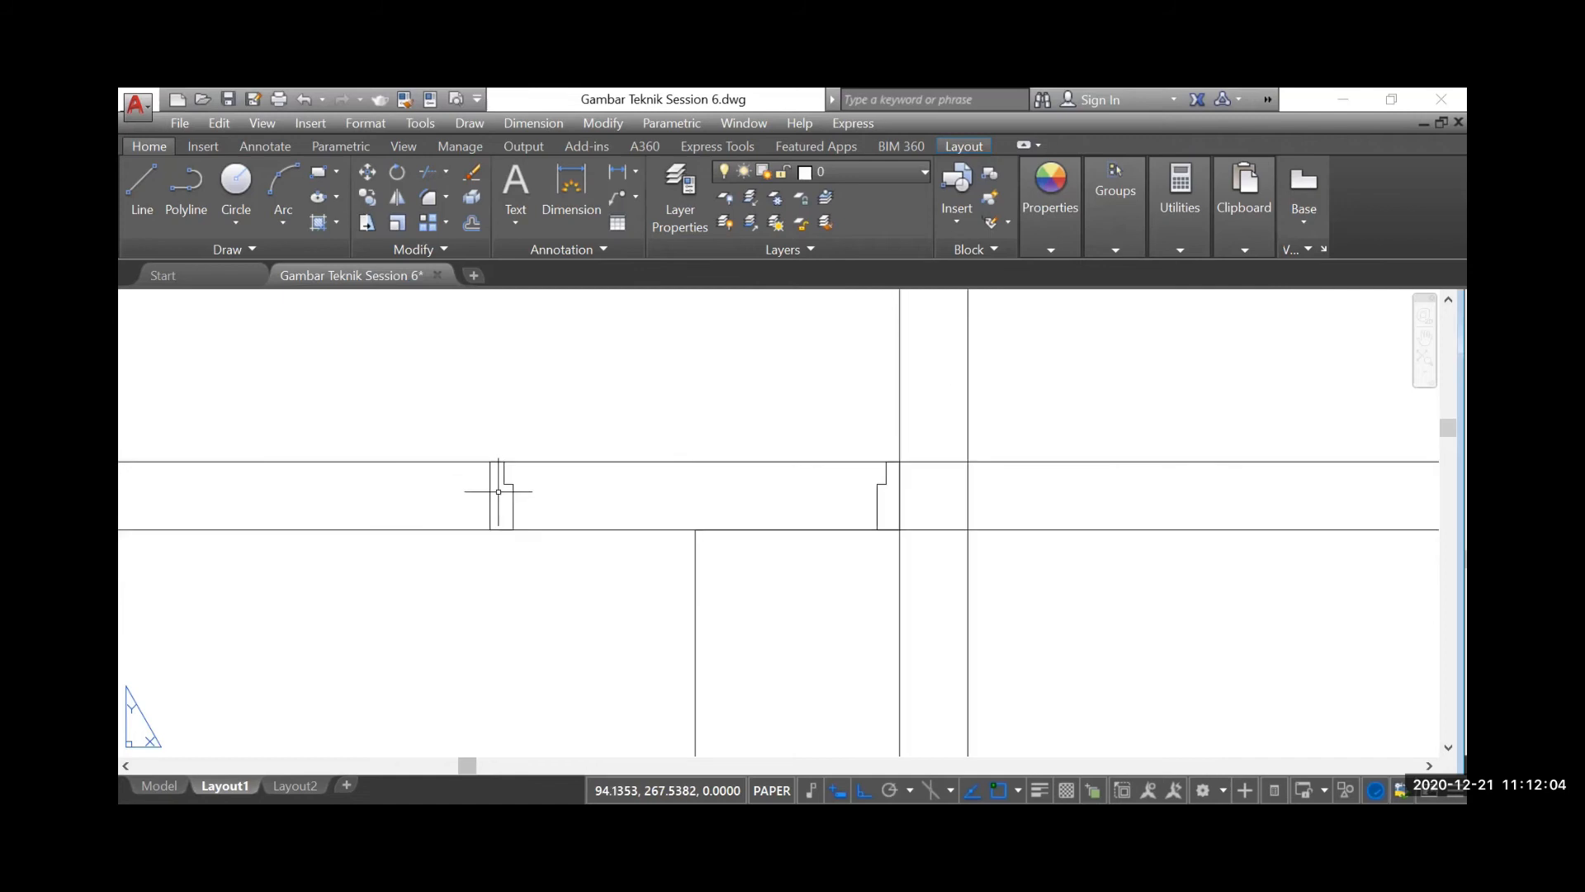
Delete the horizontal and vertical guide lines between the two frame profiles
{"action": "scroll", "coordinate": [576, 458], "scroll_direction": "down", "scroll_amount": 2}
{"action": "scroll", "coordinate": [578, 458], "scroll_direction": "down", "scroll_amount": 2}
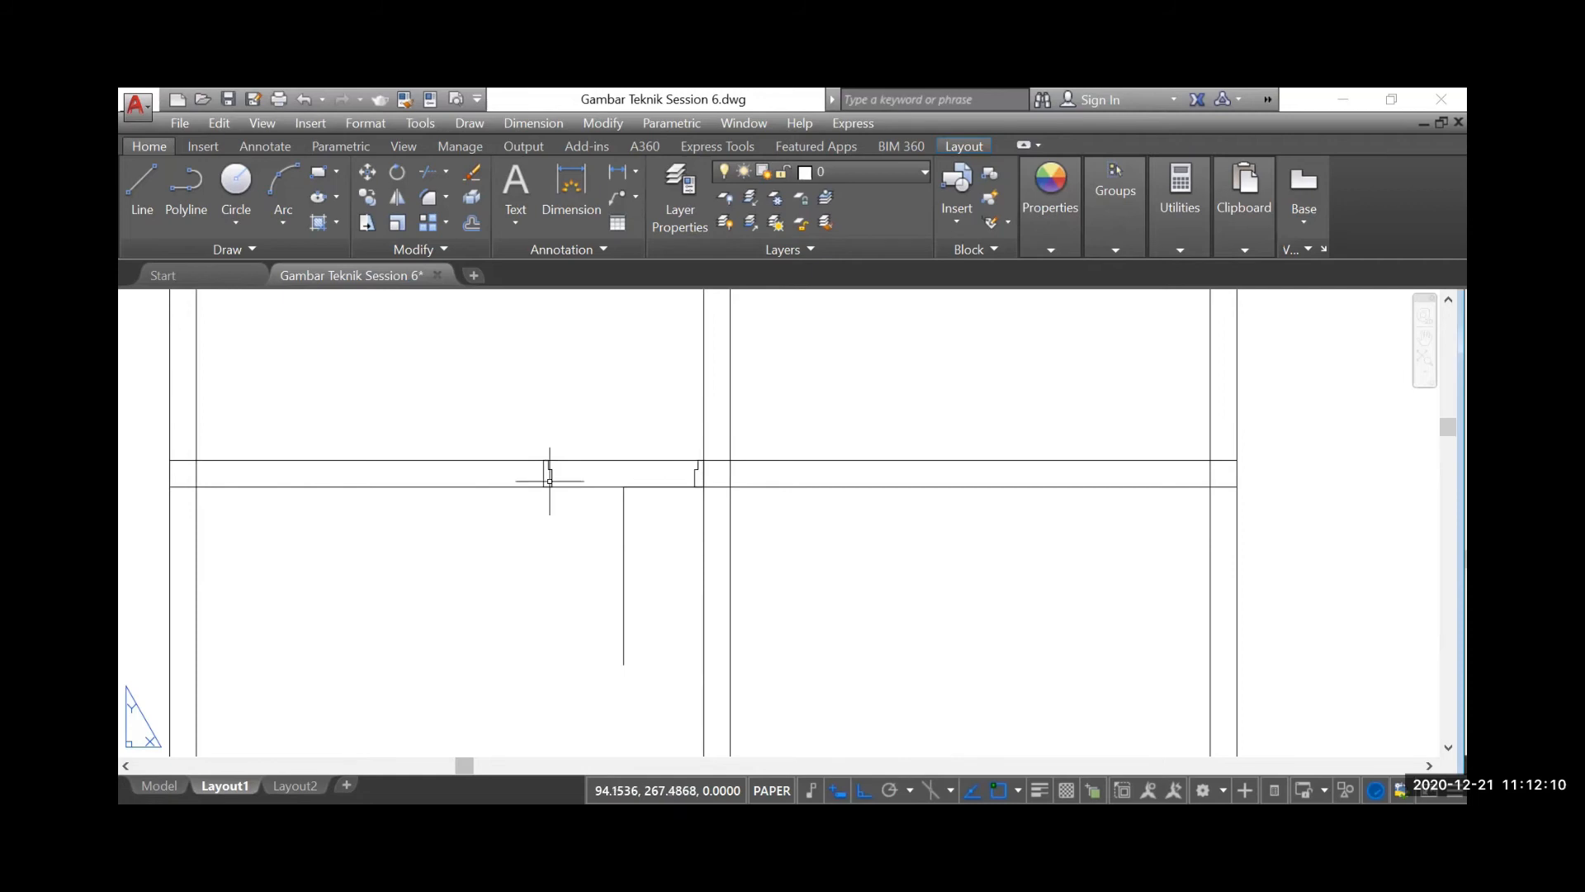
{"action": "left_click", "coordinate": [629, 487]}
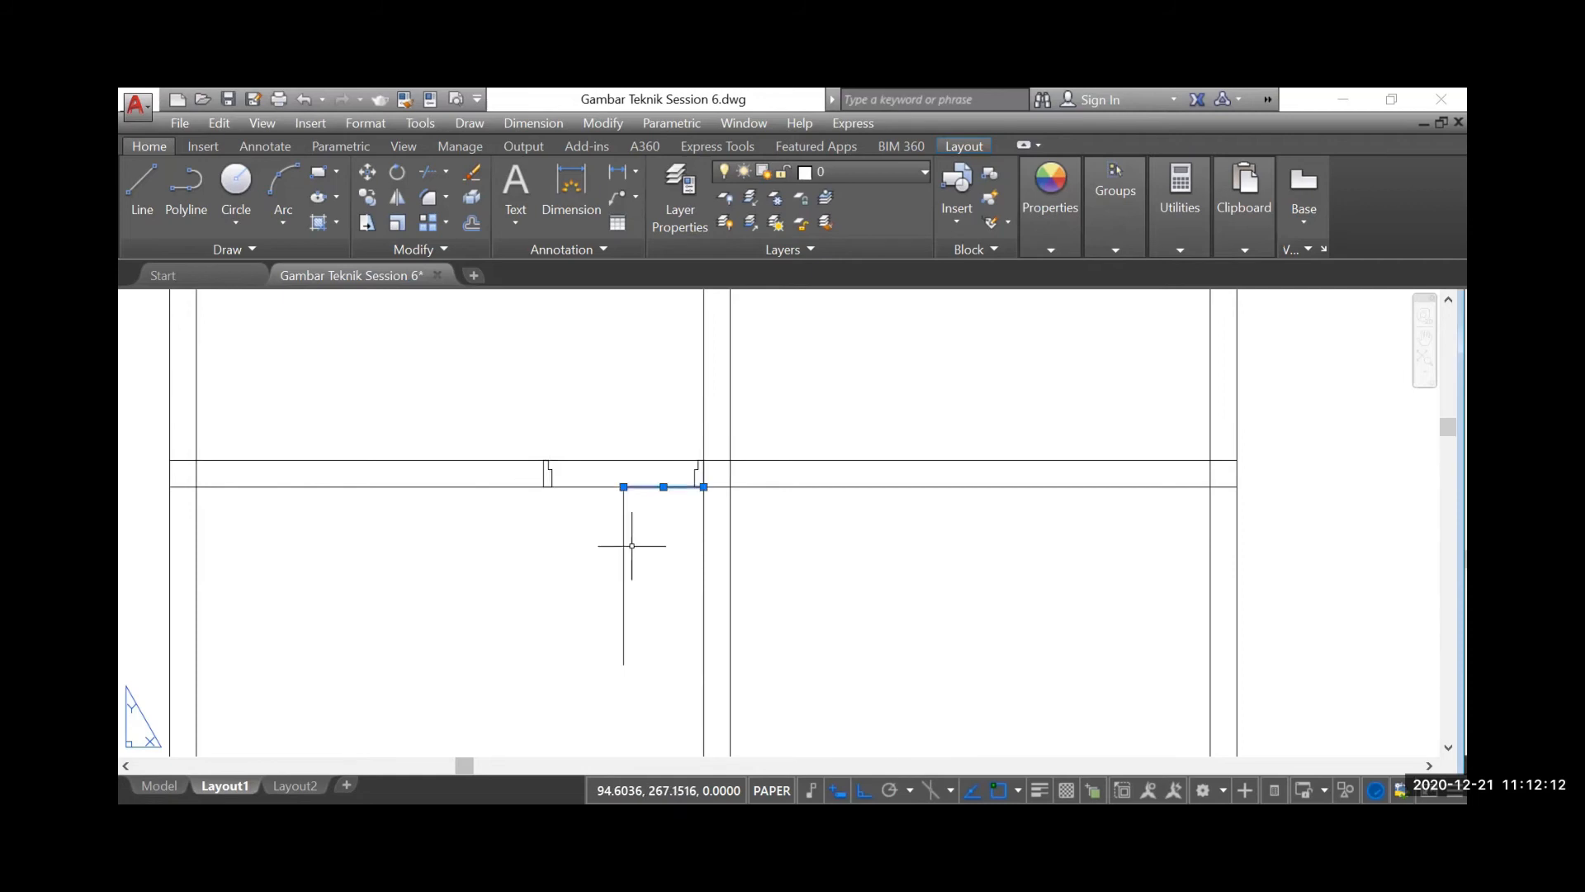
{"action": "key", "text": "Delete"}
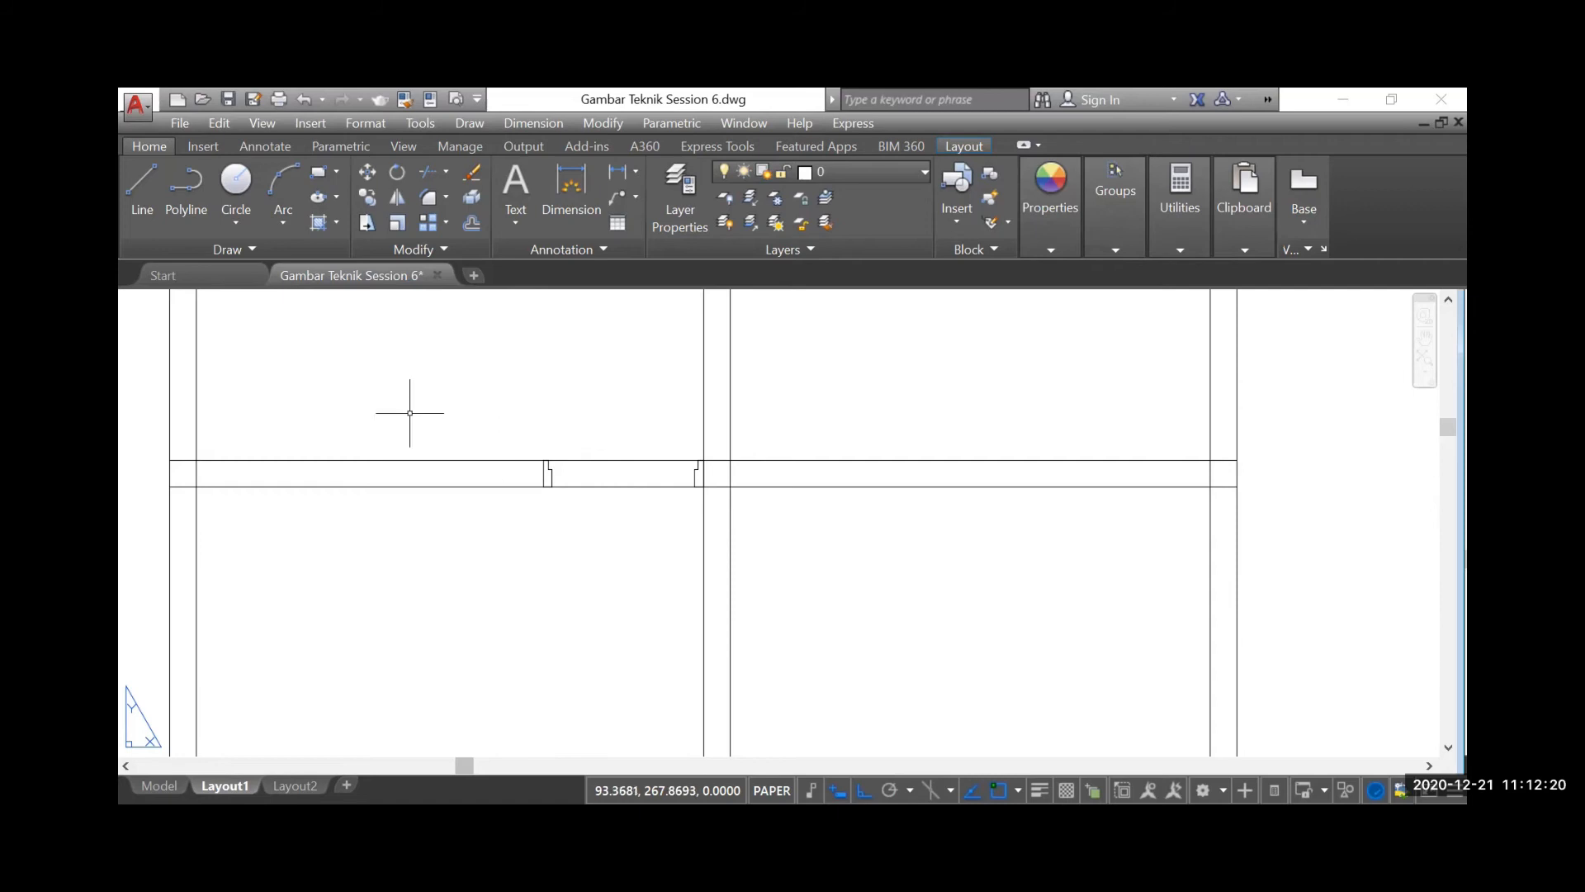
Review the AutoCAD tool instruction sheets beside the floor plans, including the Mirror and Circle notes
{"action": "scroll", "coordinate": [479, 482], "scroll_direction": "down", "scroll_amount": 2}
{"action": "scroll", "coordinate": [569, 507], "scroll_direction": "down", "scroll_amount": 4}
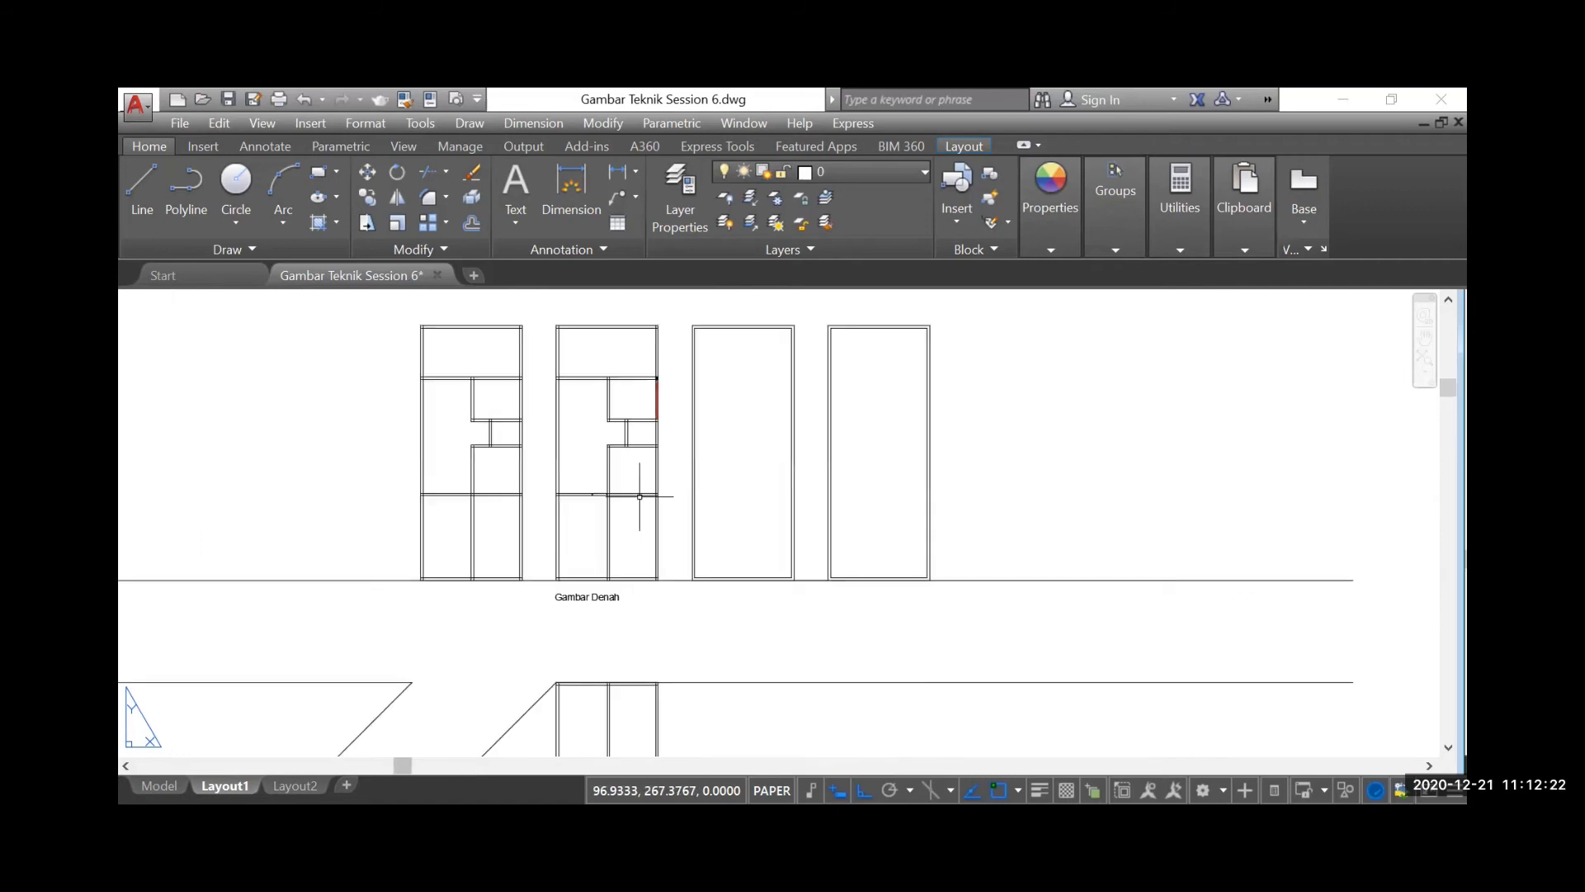
{"action": "scroll", "coordinate": [569, 507], "scroll_direction": "down", "scroll_amount": 2}
{"action": "scroll", "coordinate": [676, 520], "scroll_direction": "down", "scroll_amount": 2}
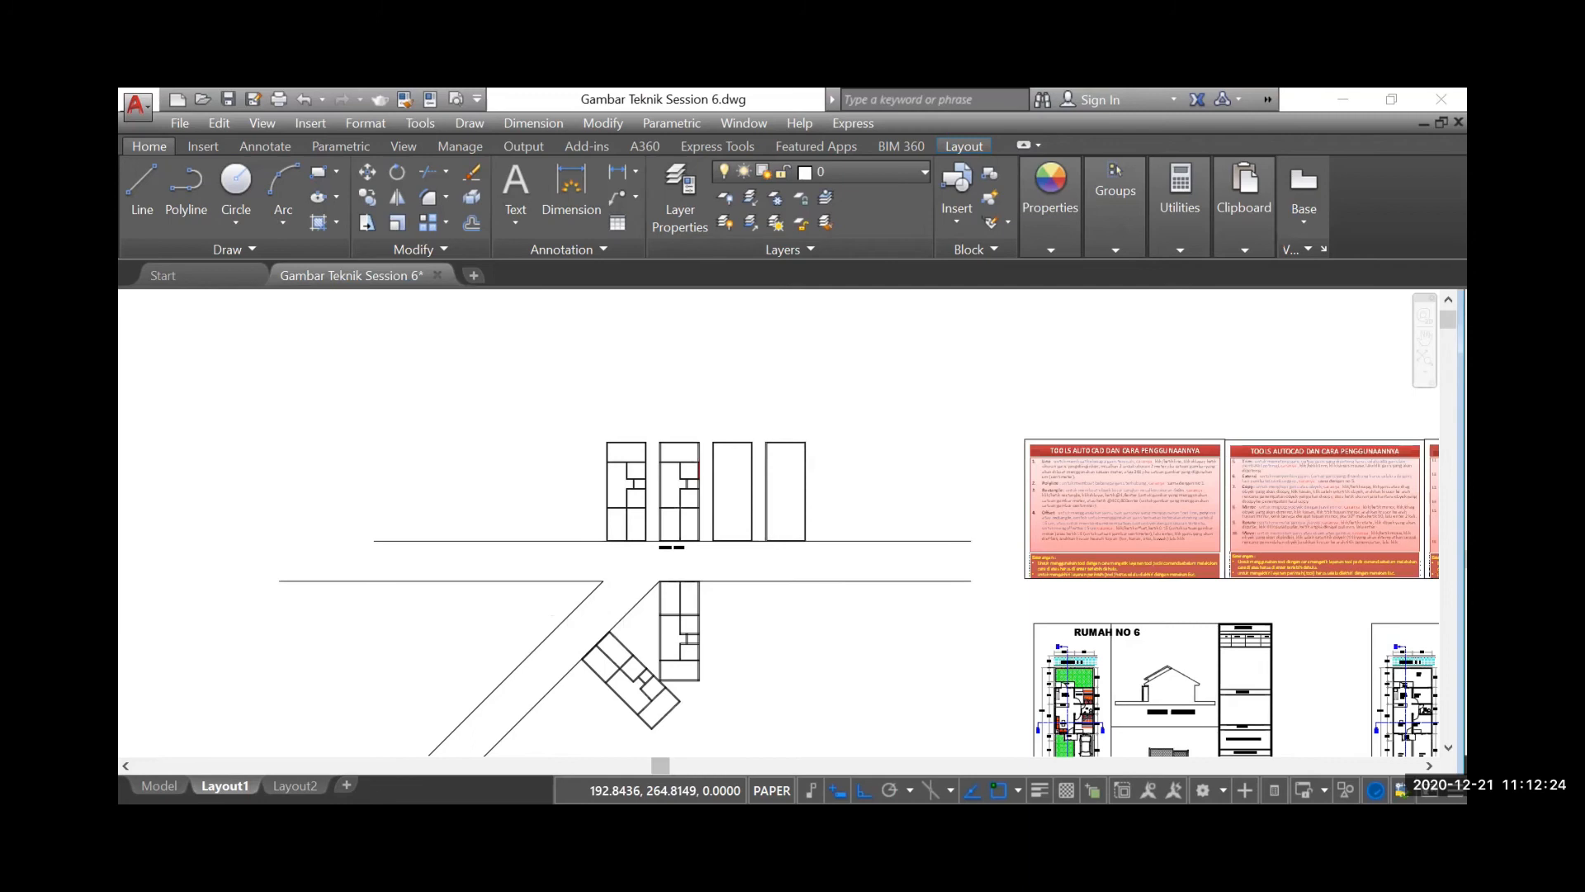
{"action": "scroll", "coordinate": [1319, 526], "scroll_direction": "up", "scroll_amount": 4}
{"action": "scroll", "coordinate": [1209, 549], "scroll_direction": "up", "scroll_amount": 1}
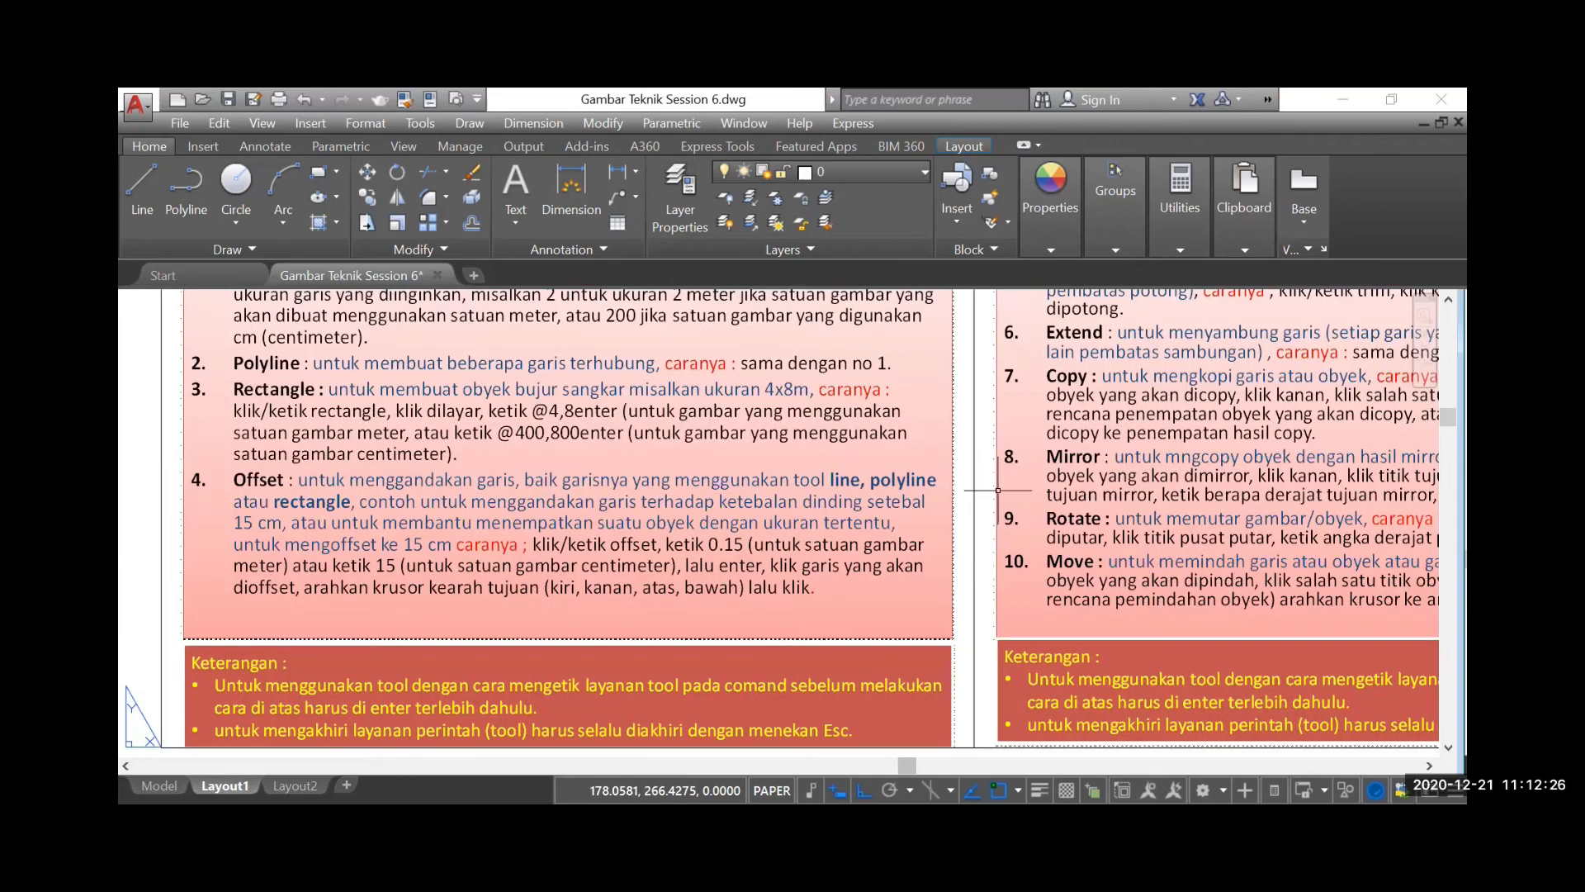
{"action": "scroll", "coordinate": [1210, 549], "scroll_direction": "down", "scroll_amount": 2}
{"action": "scroll", "coordinate": [1209, 549], "scroll_direction": "down", "scroll_amount": 1}
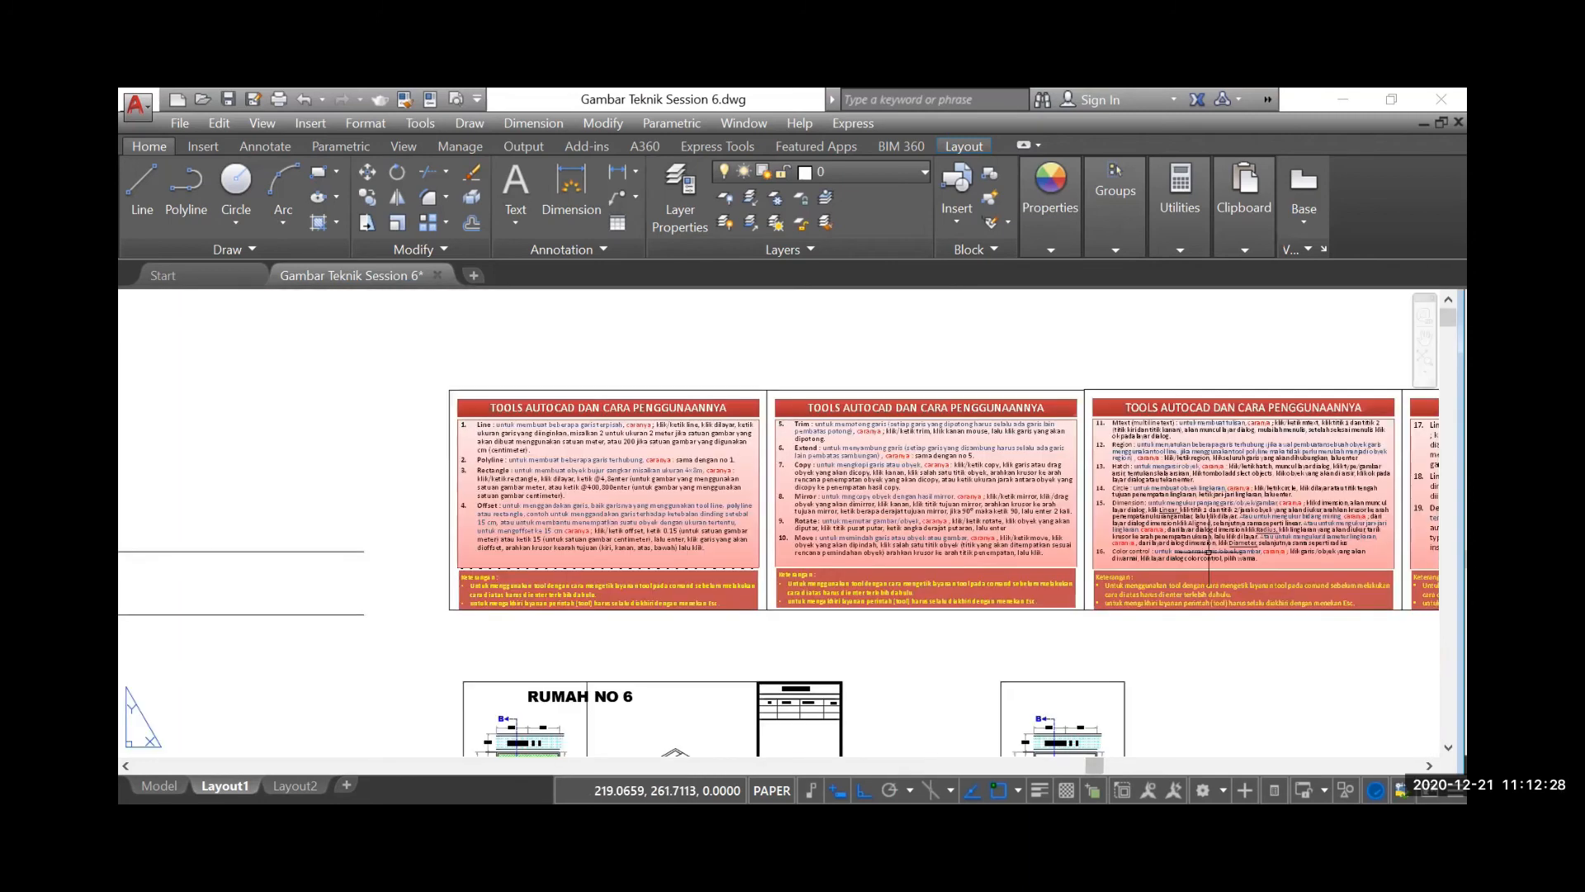
{"action": "scroll", "coordinate": [1209, 545], "scroll_direction": "up", "scroll_amount": 2}
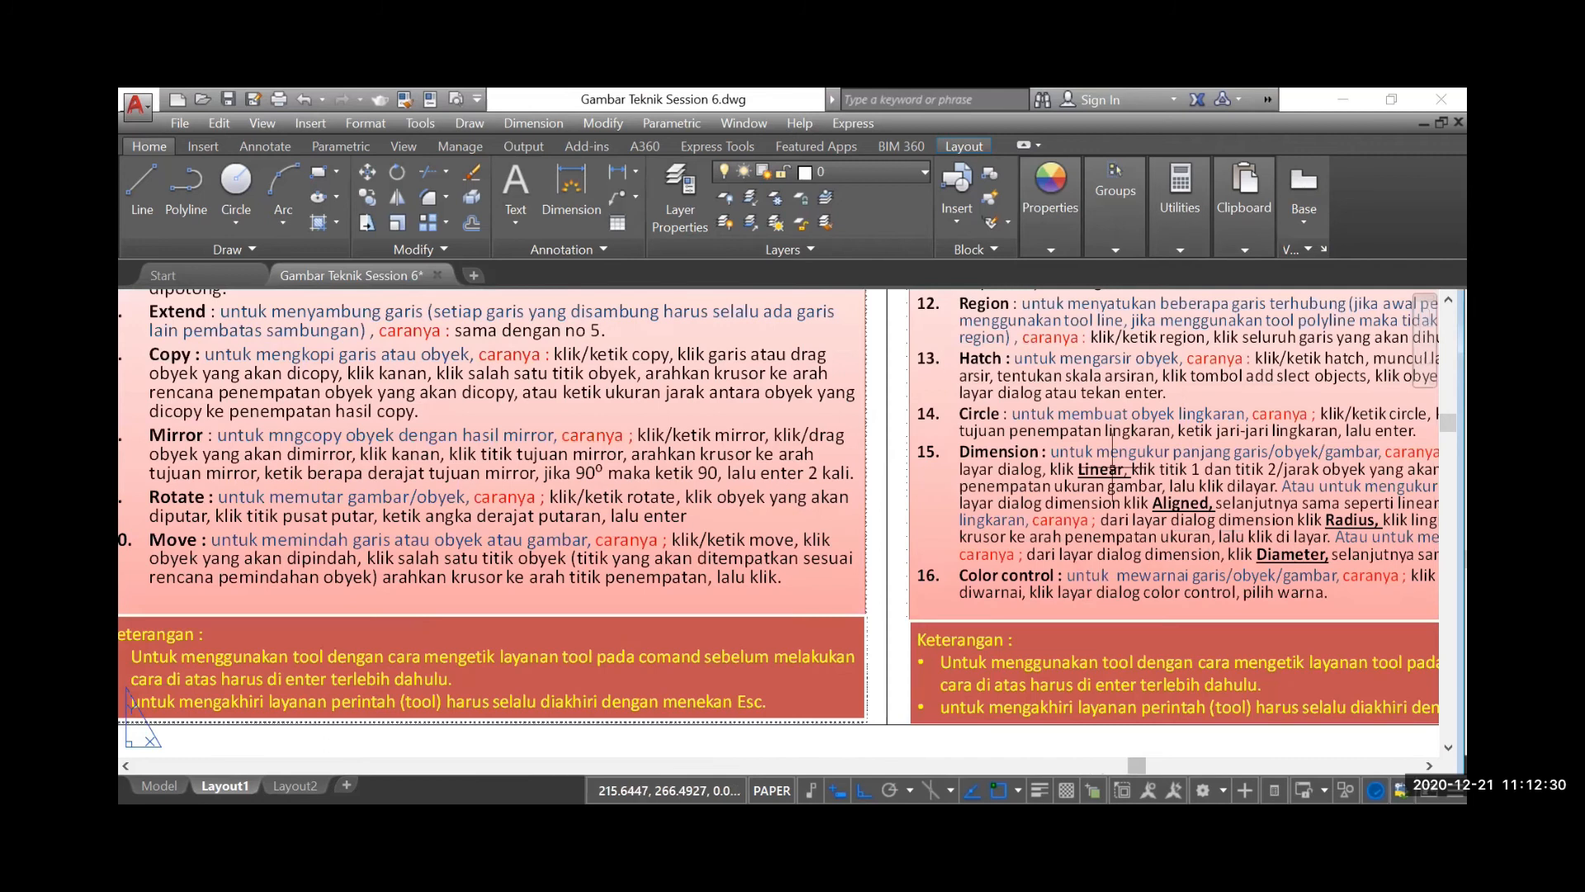
{"action": "scroll", "coordinate": [1209, 545], "scroll_direction": "down", "scroll_amount": 3}
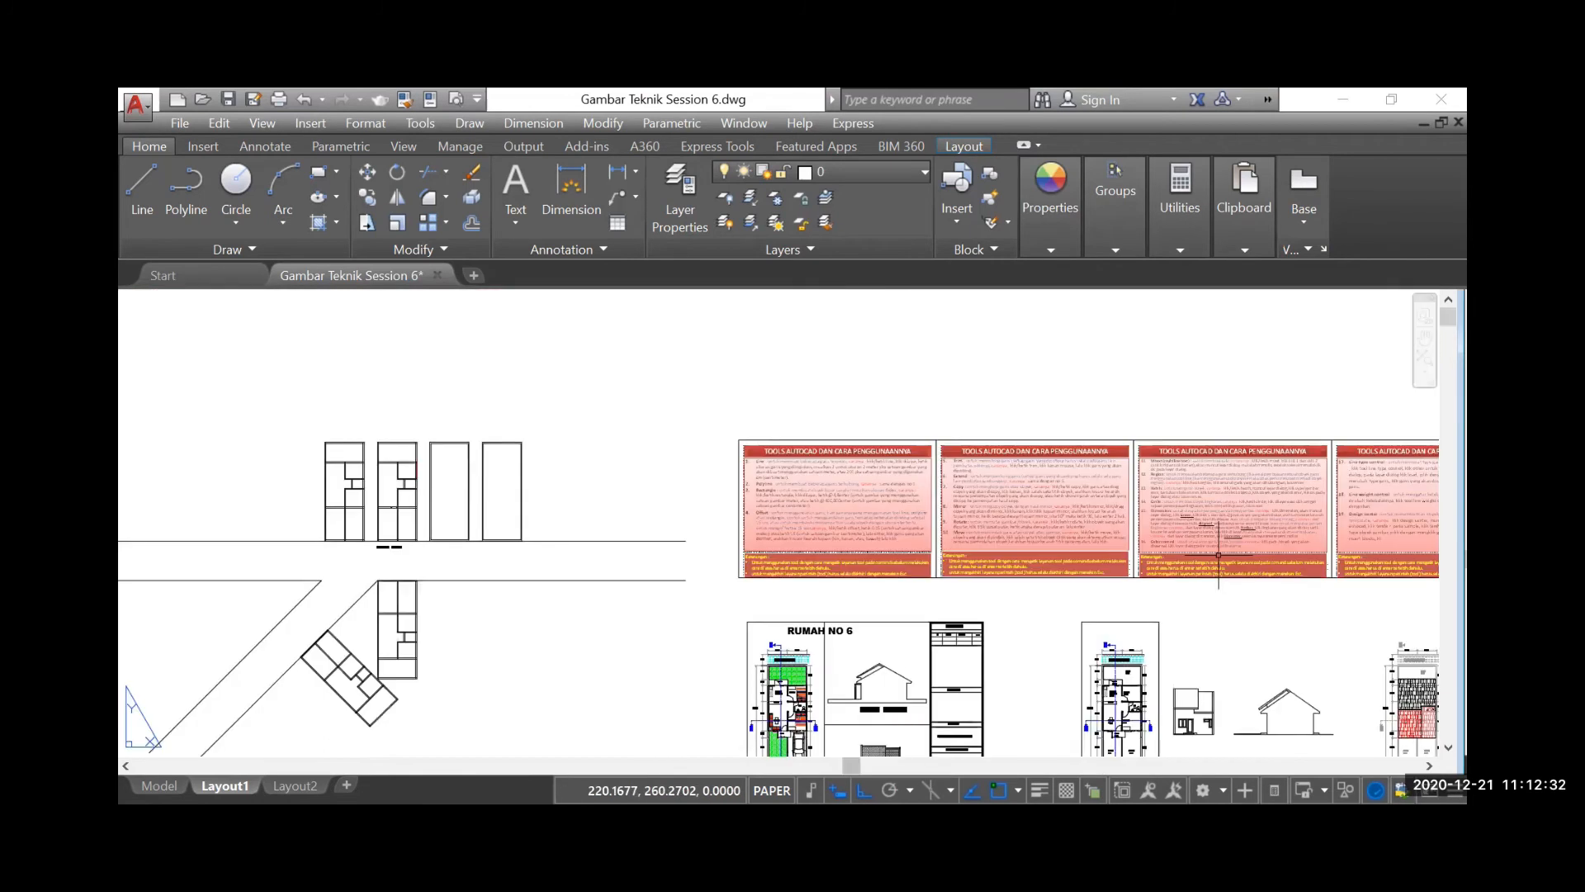
Draw a circle centred on the right frame's inner step corner, with its 0.84 radius reaching the left frame's matching corner
{"action": "scroll", "coordinate": [360, 512], "scroll_direction": "up", "scroll_amount": 3}
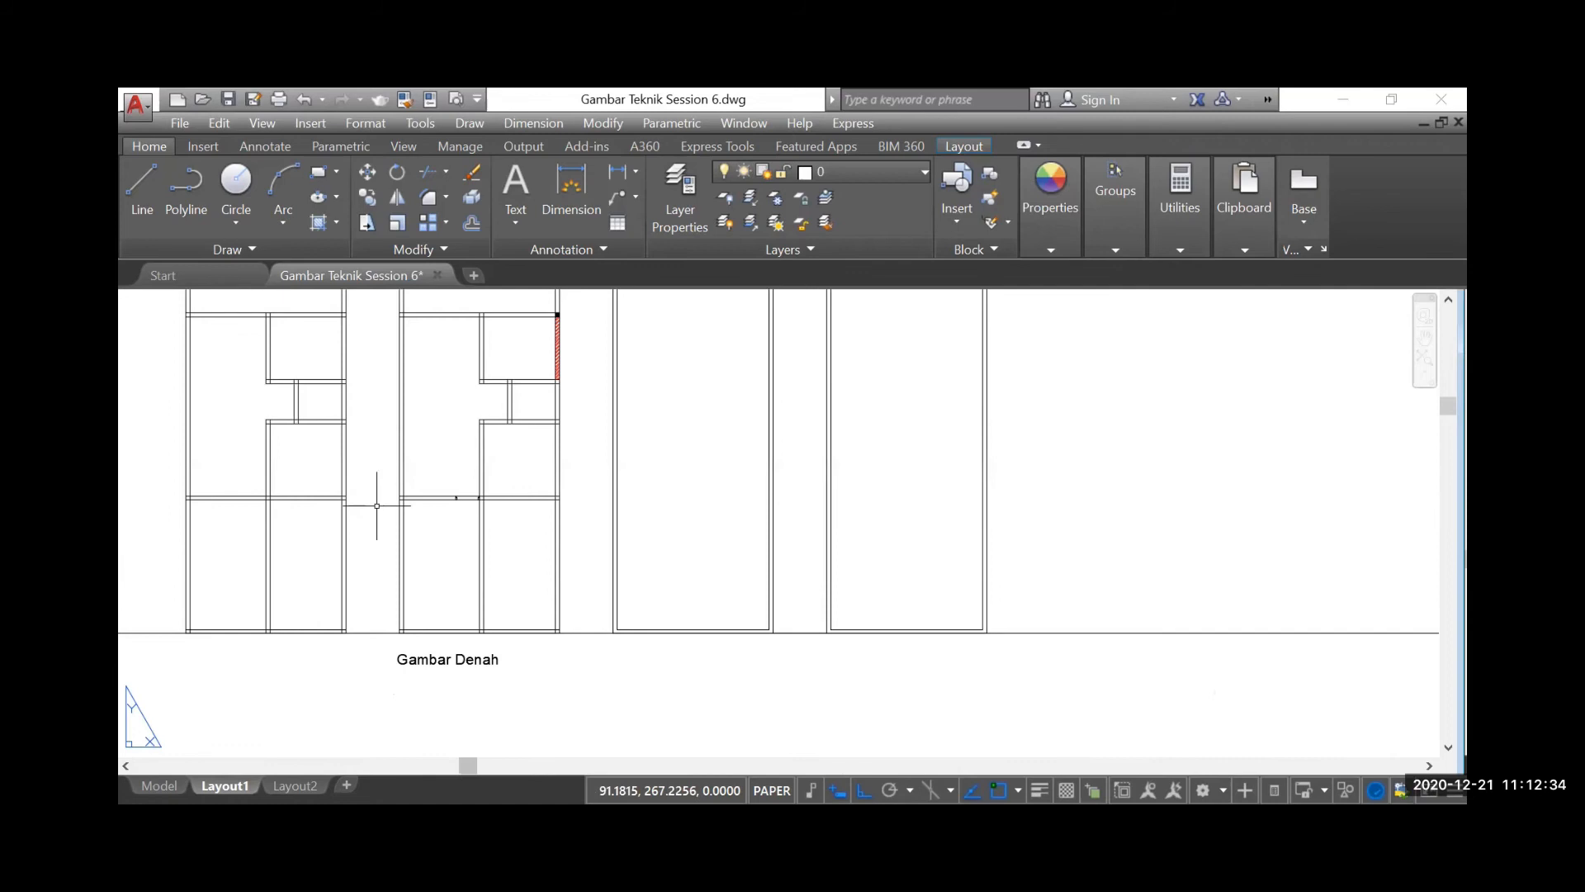
{"action": "scroll", "coordinate": [537, 471], "scroll_direction": "up", "scroll_amount": 2}
{"action": "scroll", "coordinate": [539, 474], "scroll_direction": "up", "scroll_amount": 2}
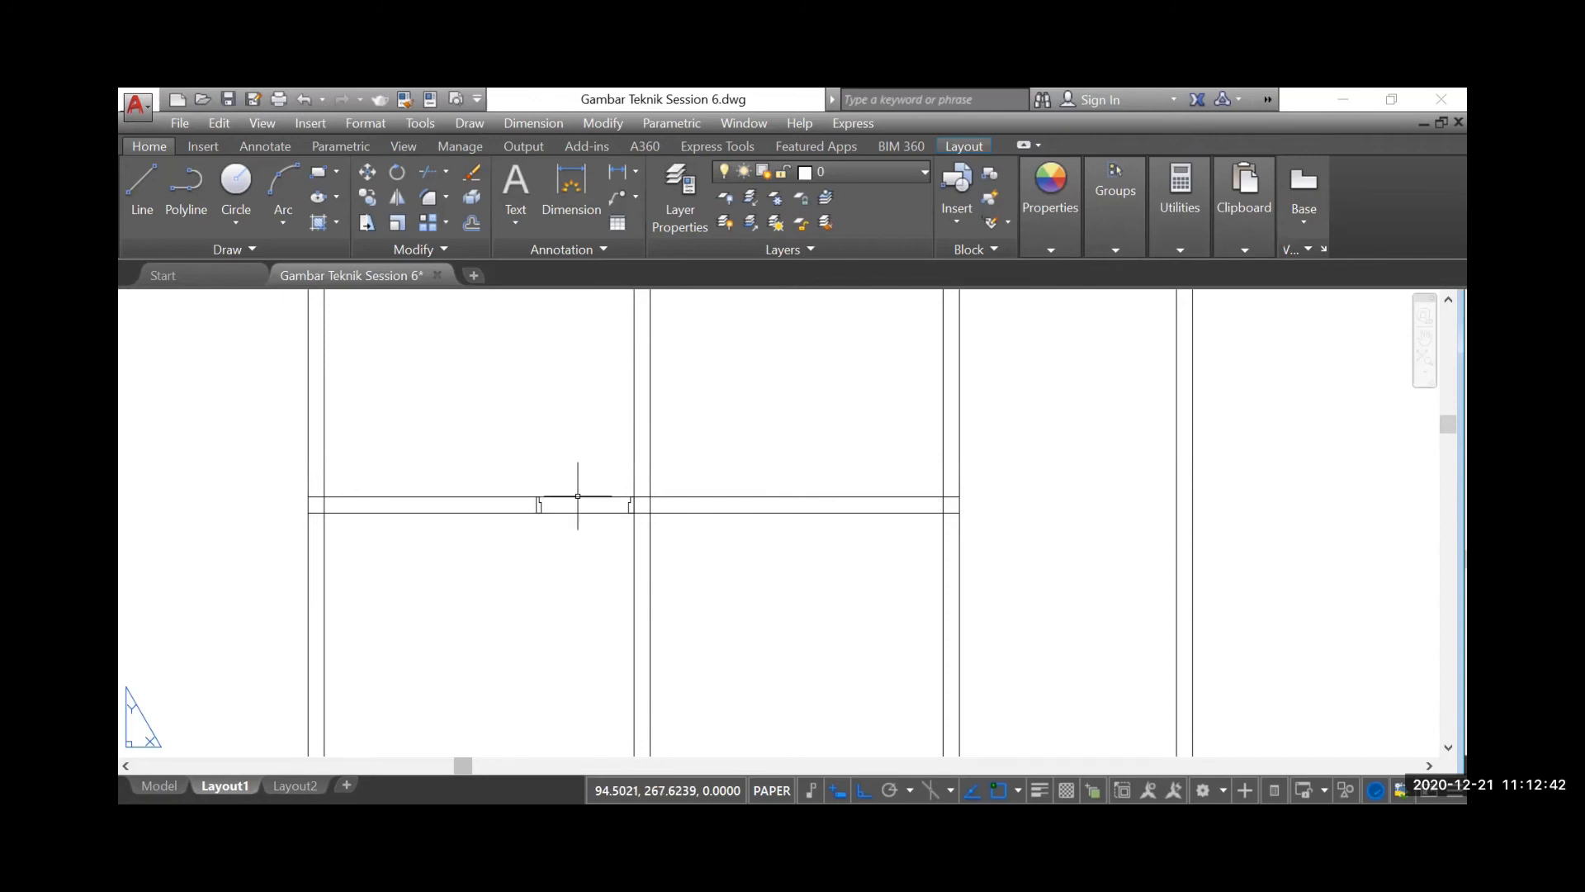
{"action": "scroll", "coordinate": [622, 485], "scroll_direction": "up", "scroll_amount": 4}
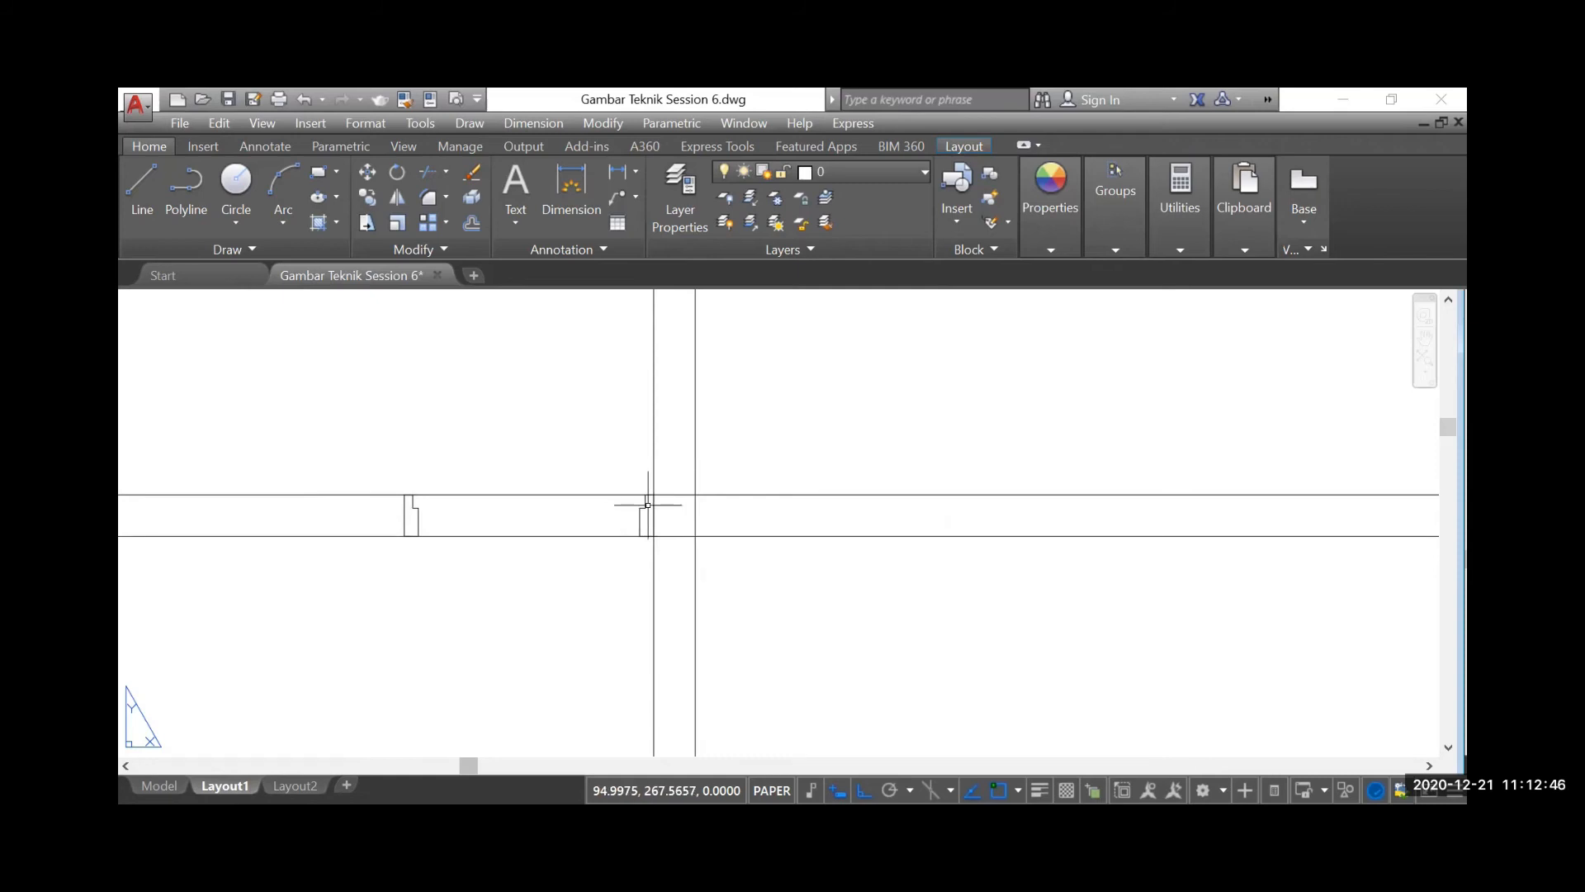
{"action": "left_click", "coordinate": [240, 179]}
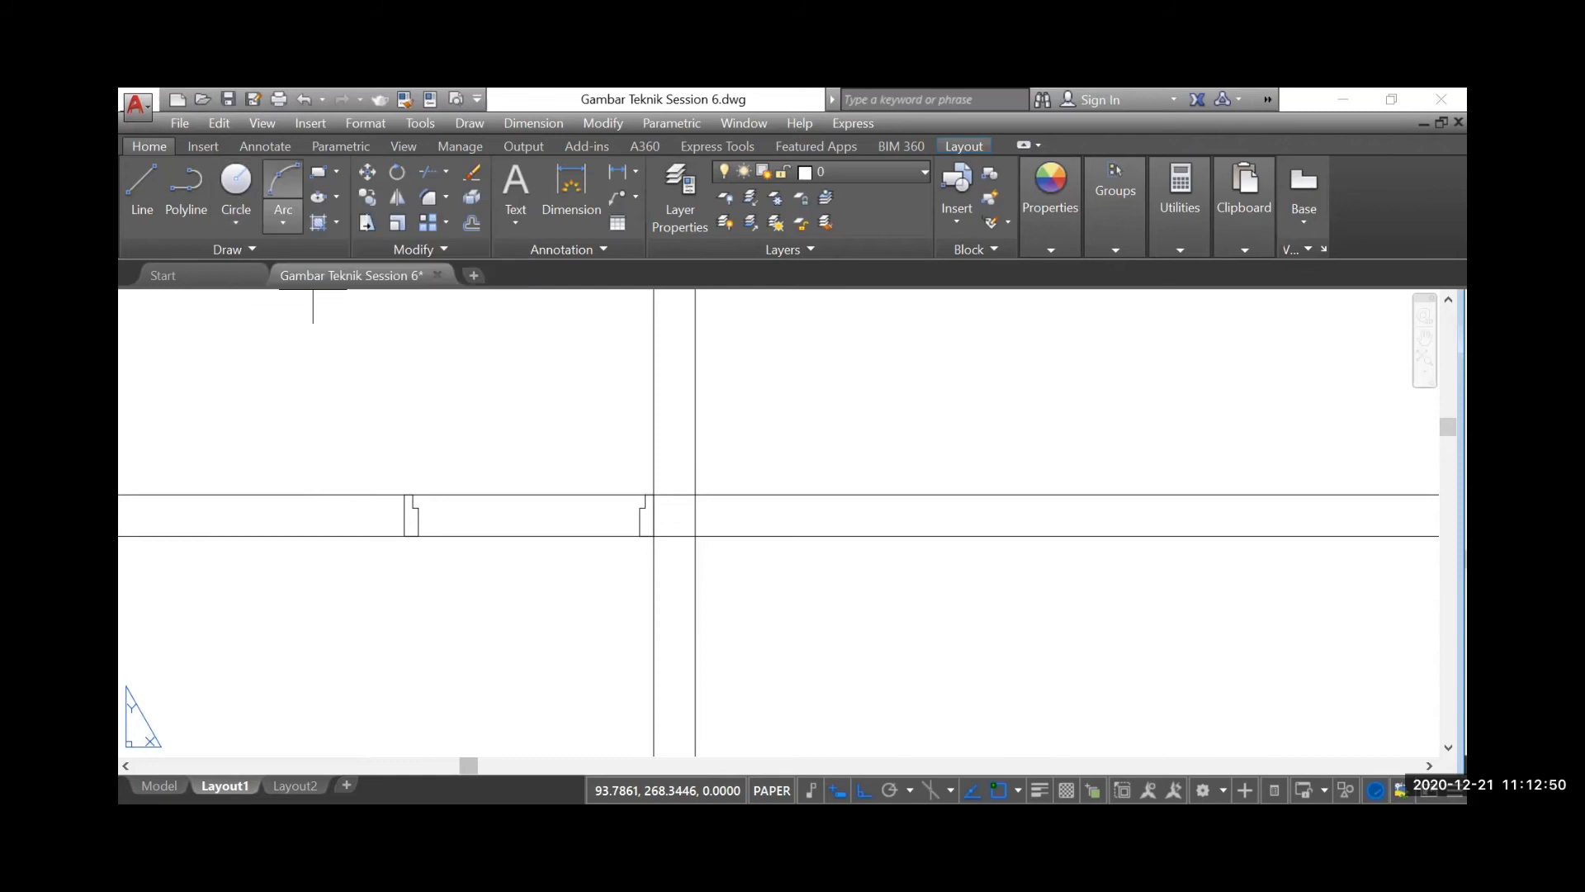
{"action": "scroll", "coordinate": [632, 509], "scroll_direction": "up", "scroll_amount": 4}
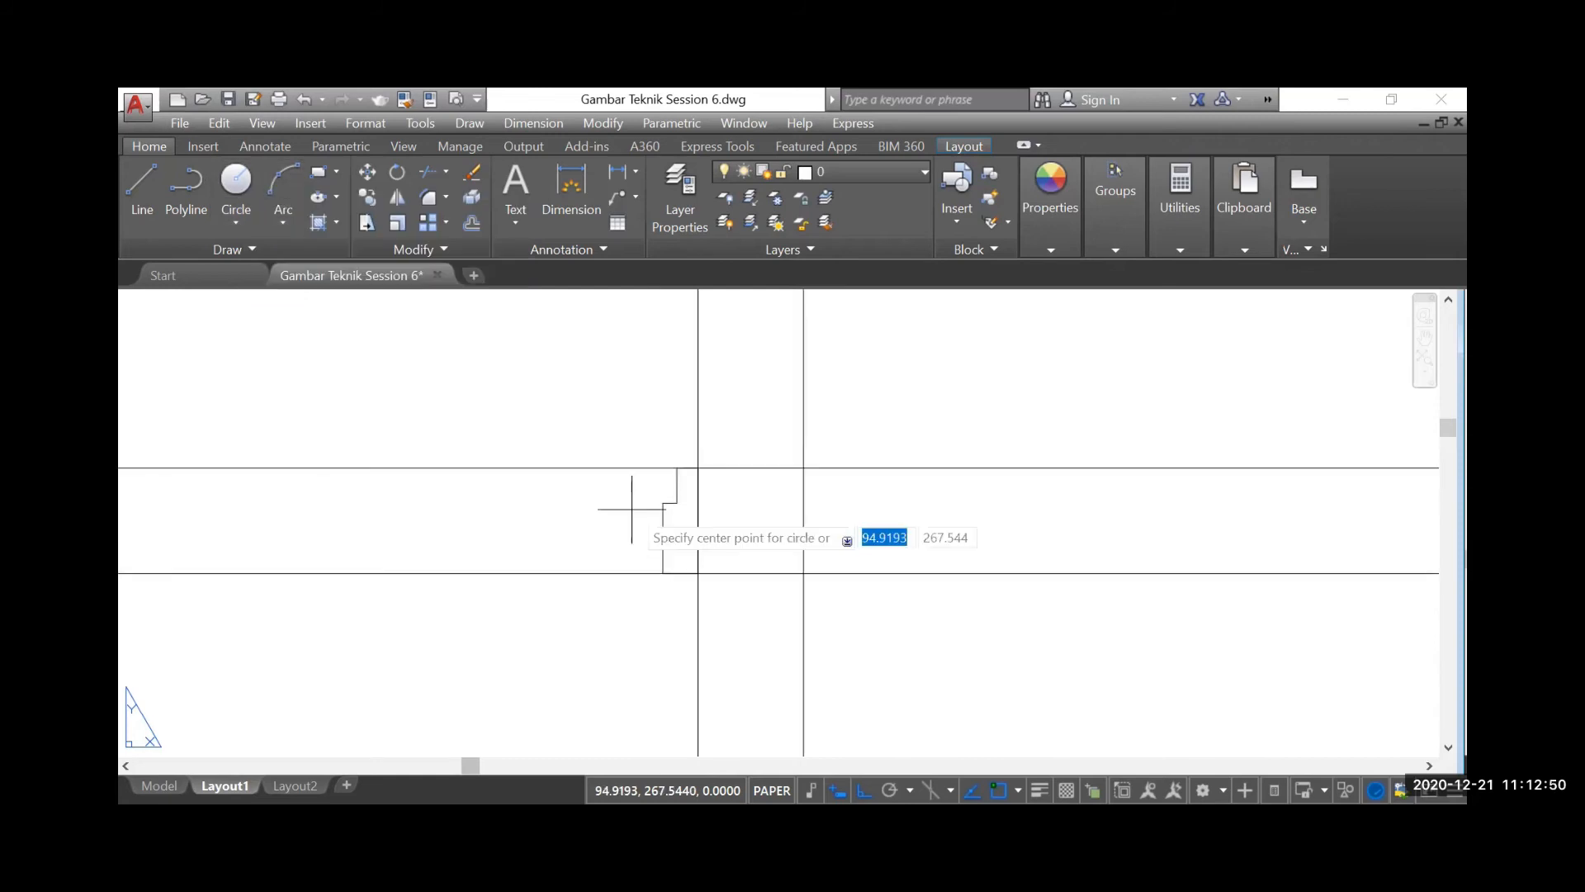
{"action": "left_click", "coordinate": [677, 502]}
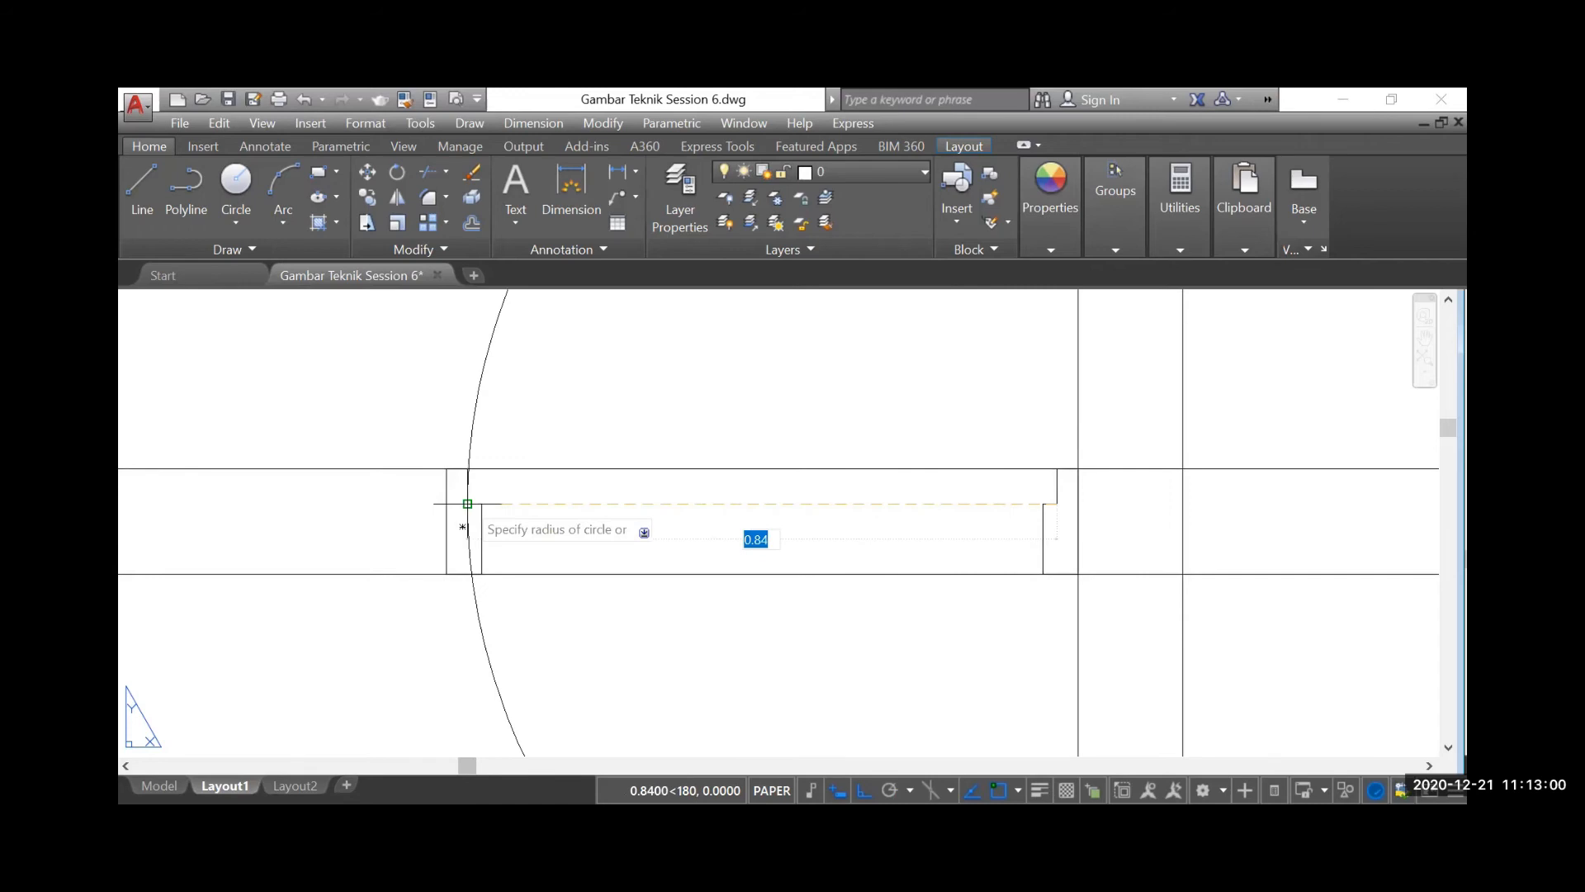
{"action": "left_click", "coordinate": [459, 500]}
{"action": "scroll", "coordinate": [488, 424], "scroll_direction": "down", "scroll_amount": 4}
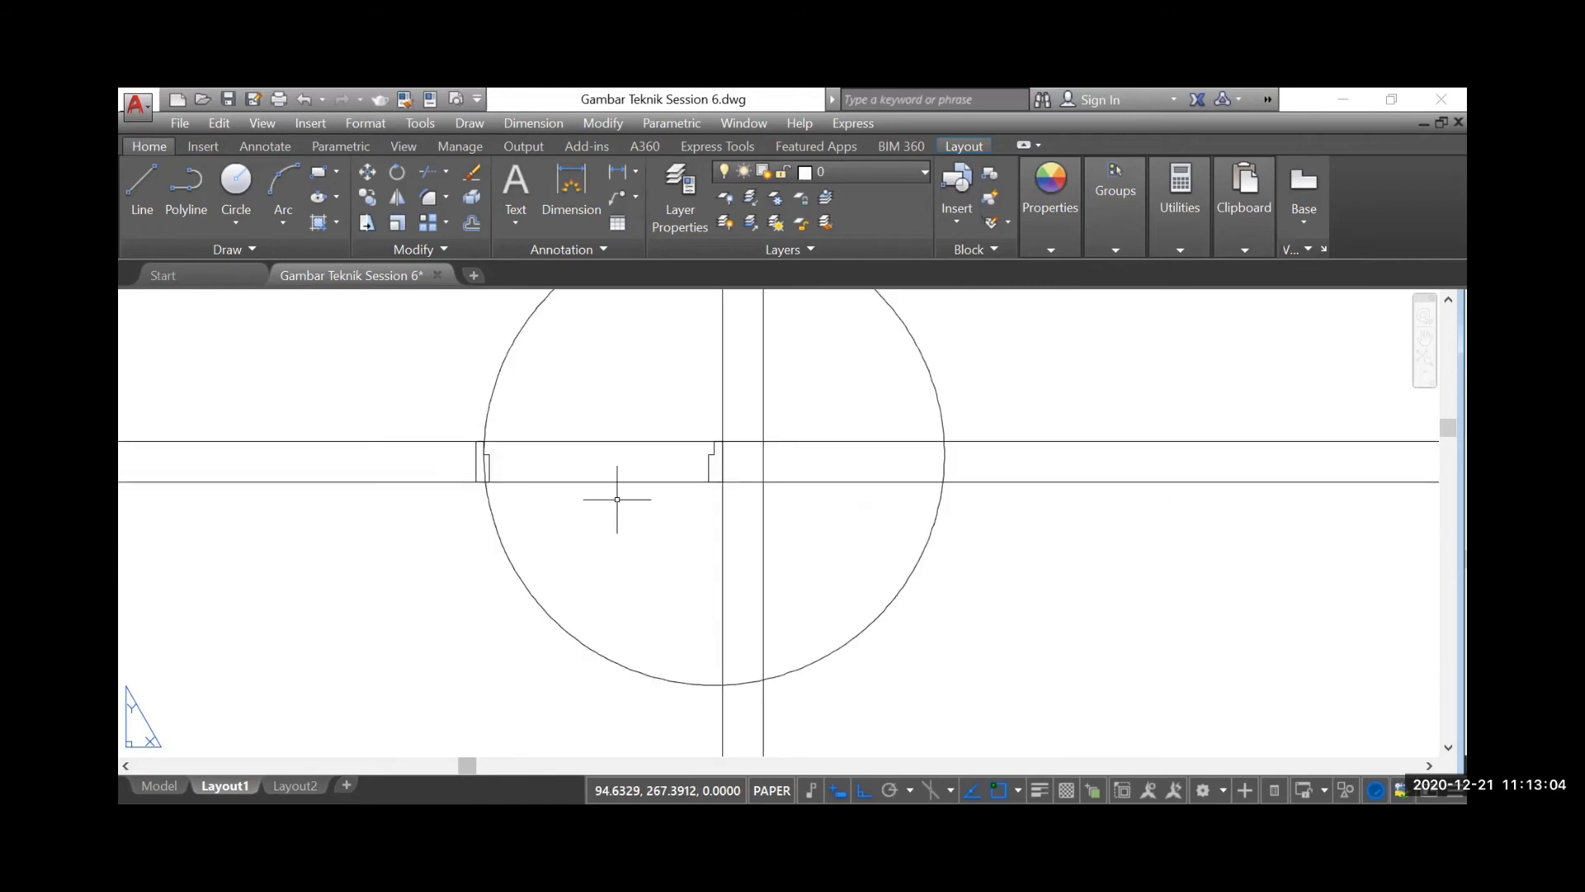
Draw a door leaf rectangle from the right frame's inner step corner, extending 0.05 to the left and 0.9 upward
{"action": "scroll", "coordinate": [555, 474], "scroll_direction": "down", "scroll_amount": 4}
{"action": "scroll", "coordinate": [556, 474], "scroll_direction": "up", "scroll_amount": 2}
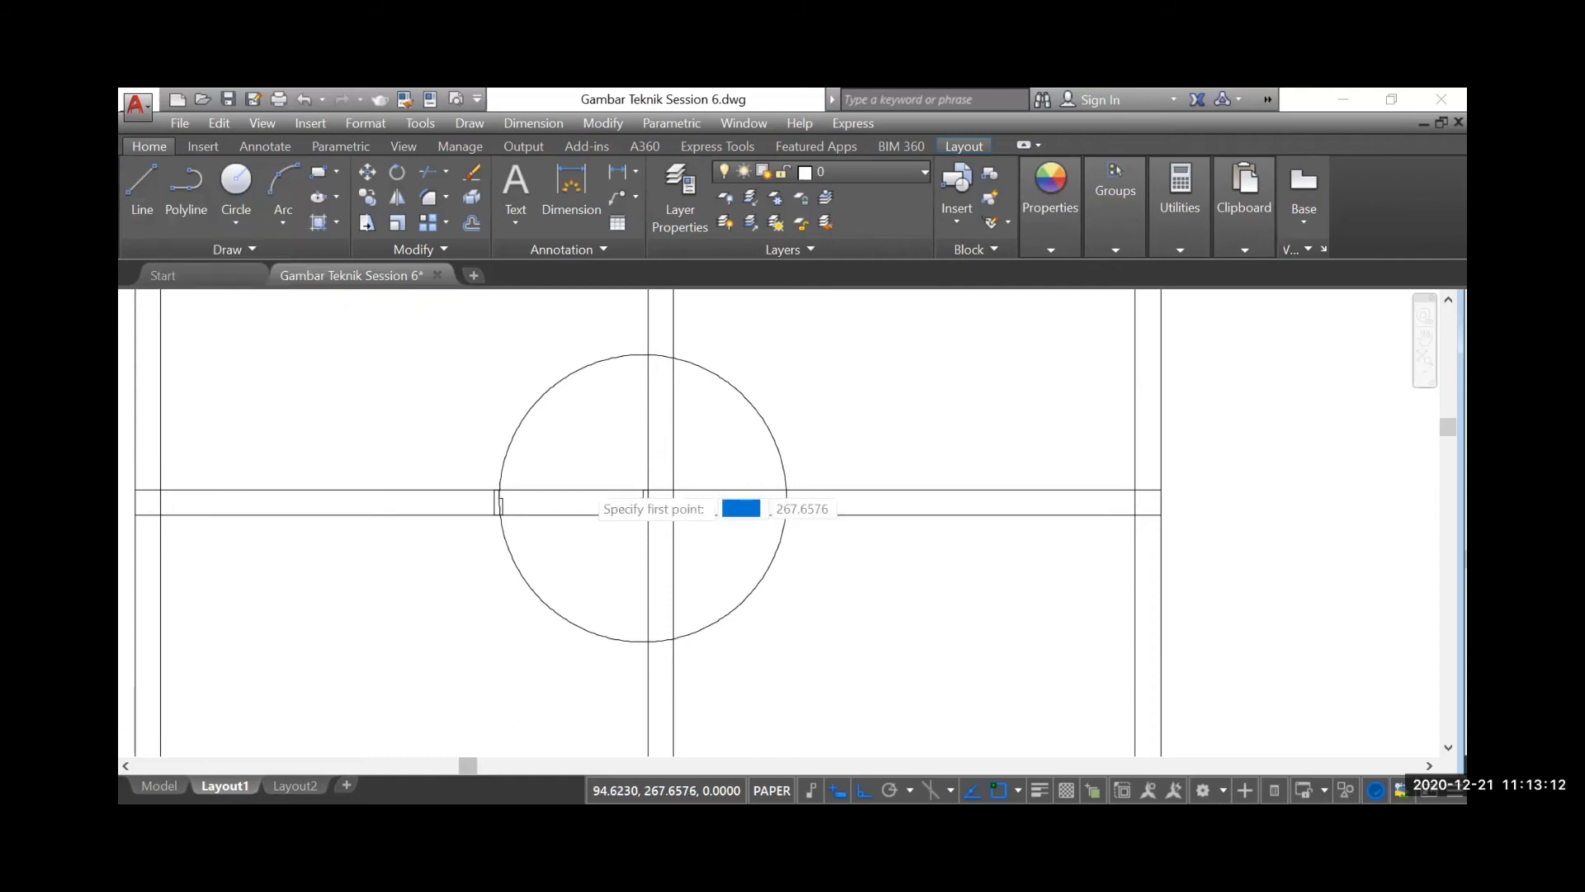
{"action": "scroll", "coordinate": [590, 487], "scroll_direction": "up", "scroll_amount": 4}
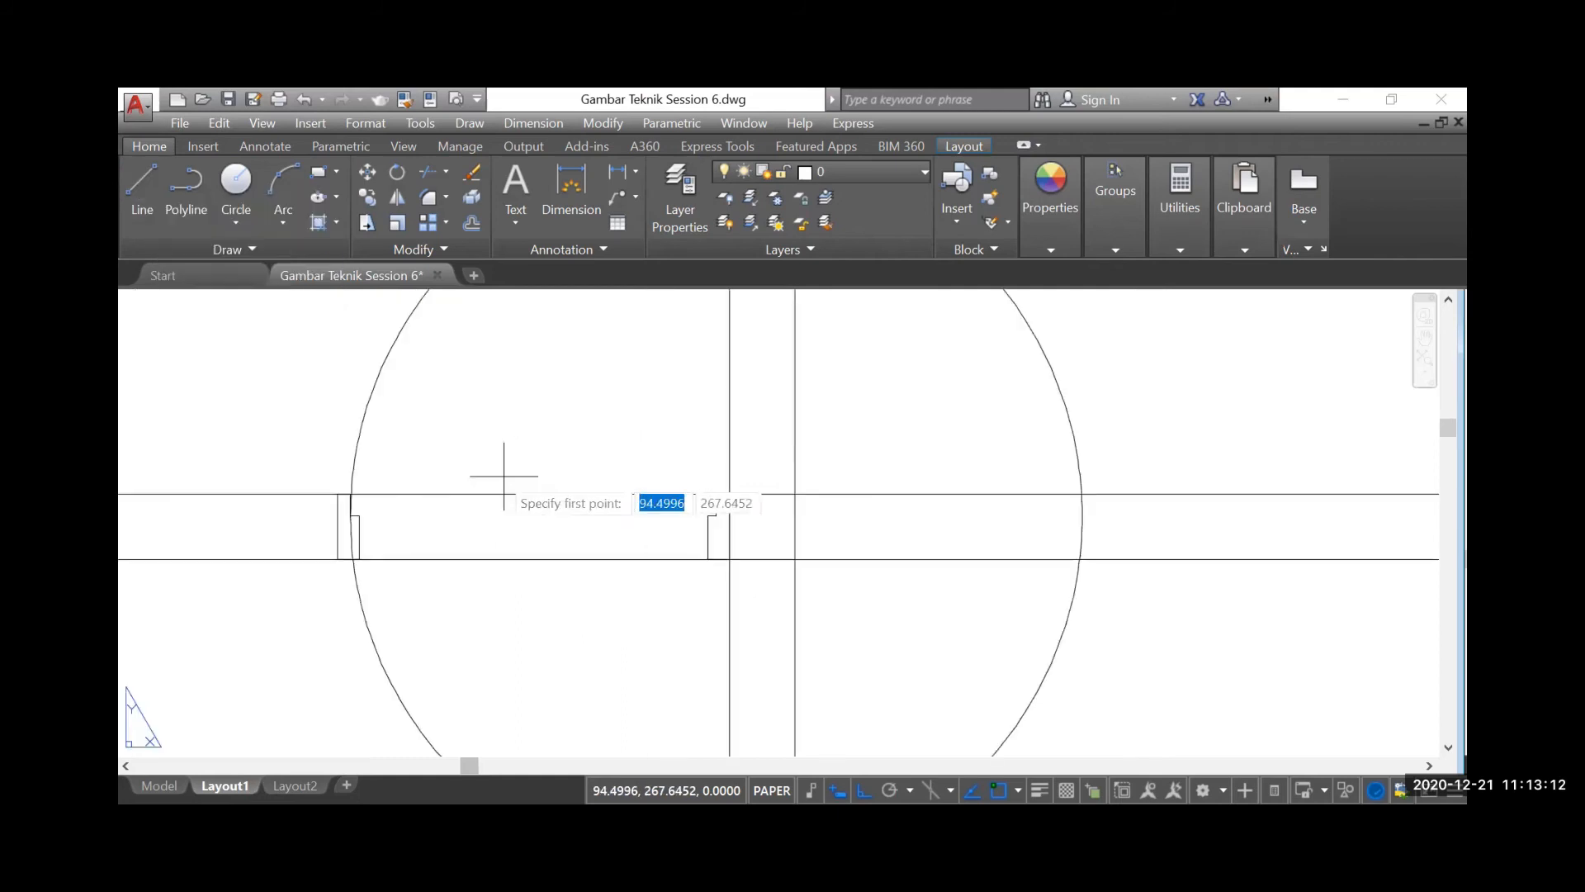
{"action": "left_click", "coordinate": [315, 173]}
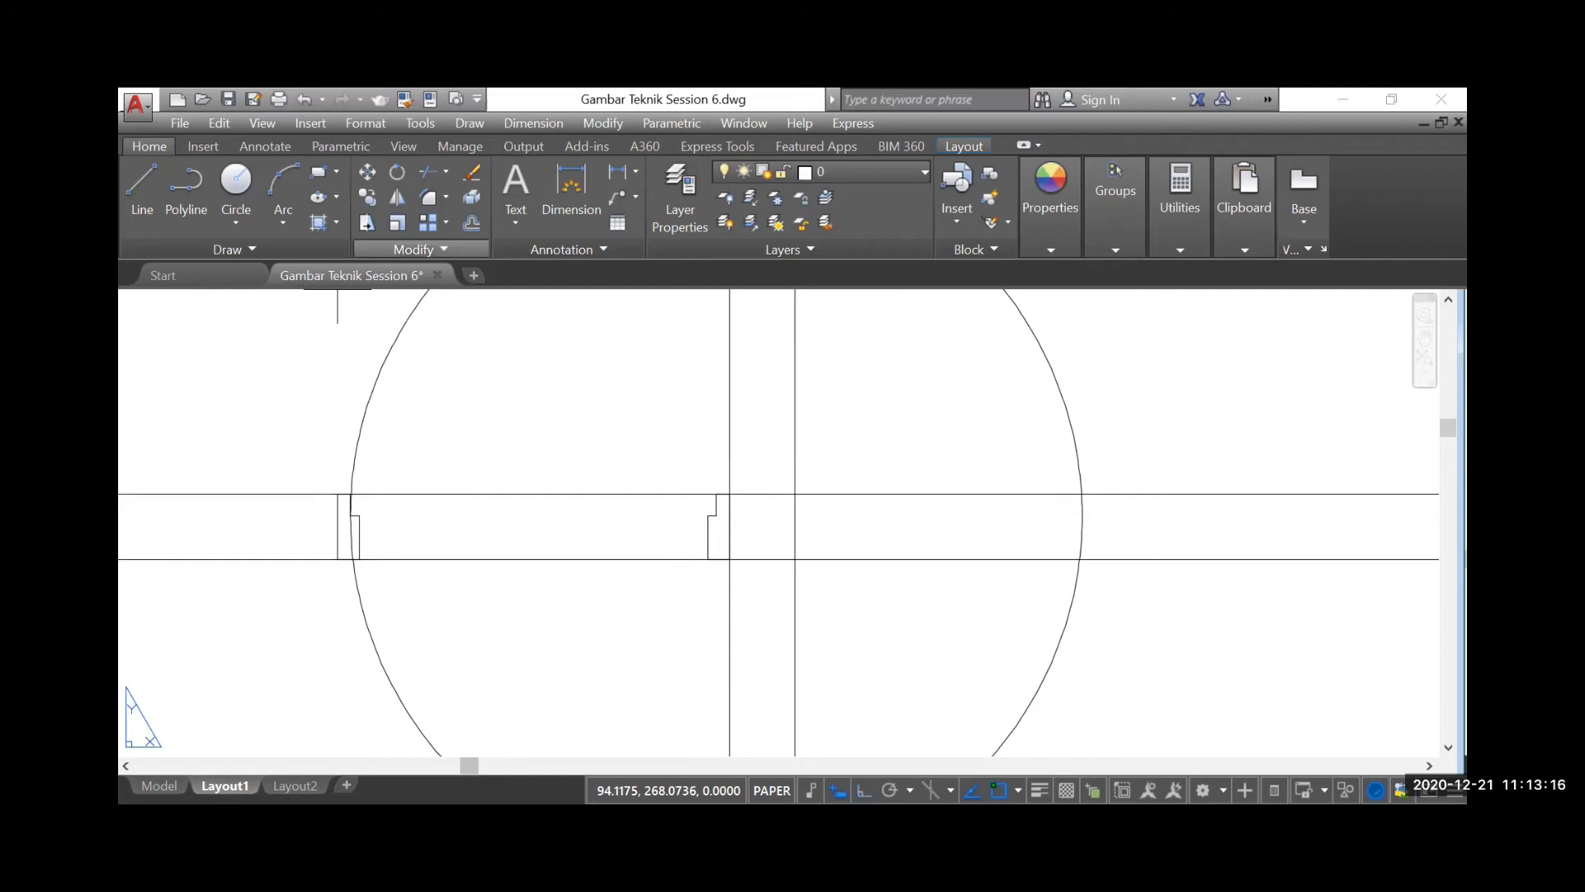
{"action": "scroll", "coordinate": [674, 532], "scroll_direction": "up", "scroll_amount": 4}
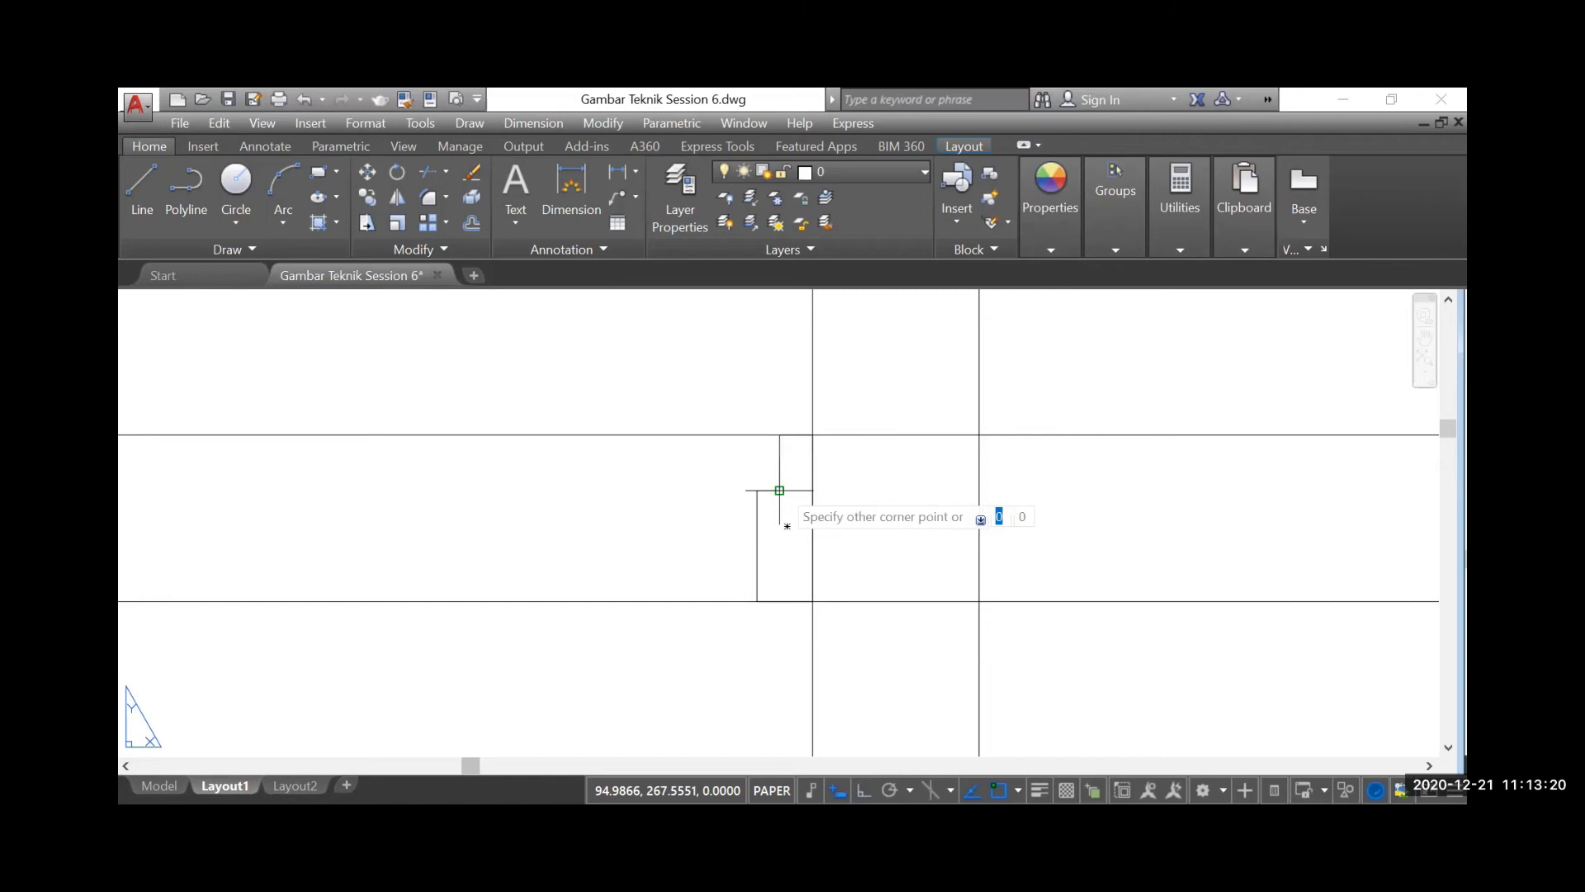
{"action": "left_click", "coordinate": [779, 491]}
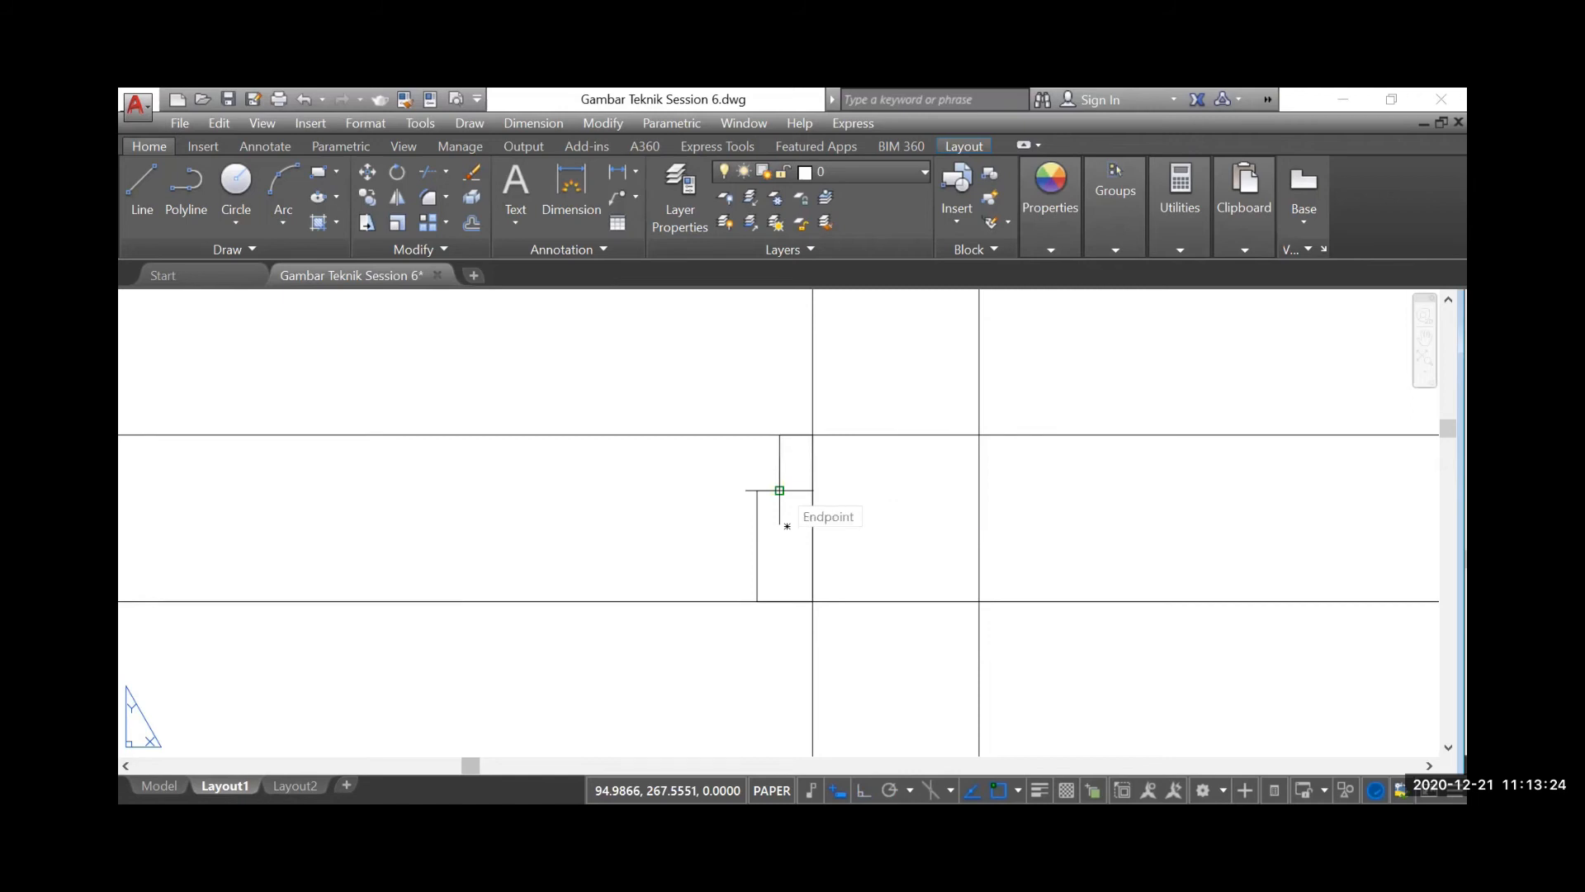
{"action": "left_click", "coordinate": [780, 490]}
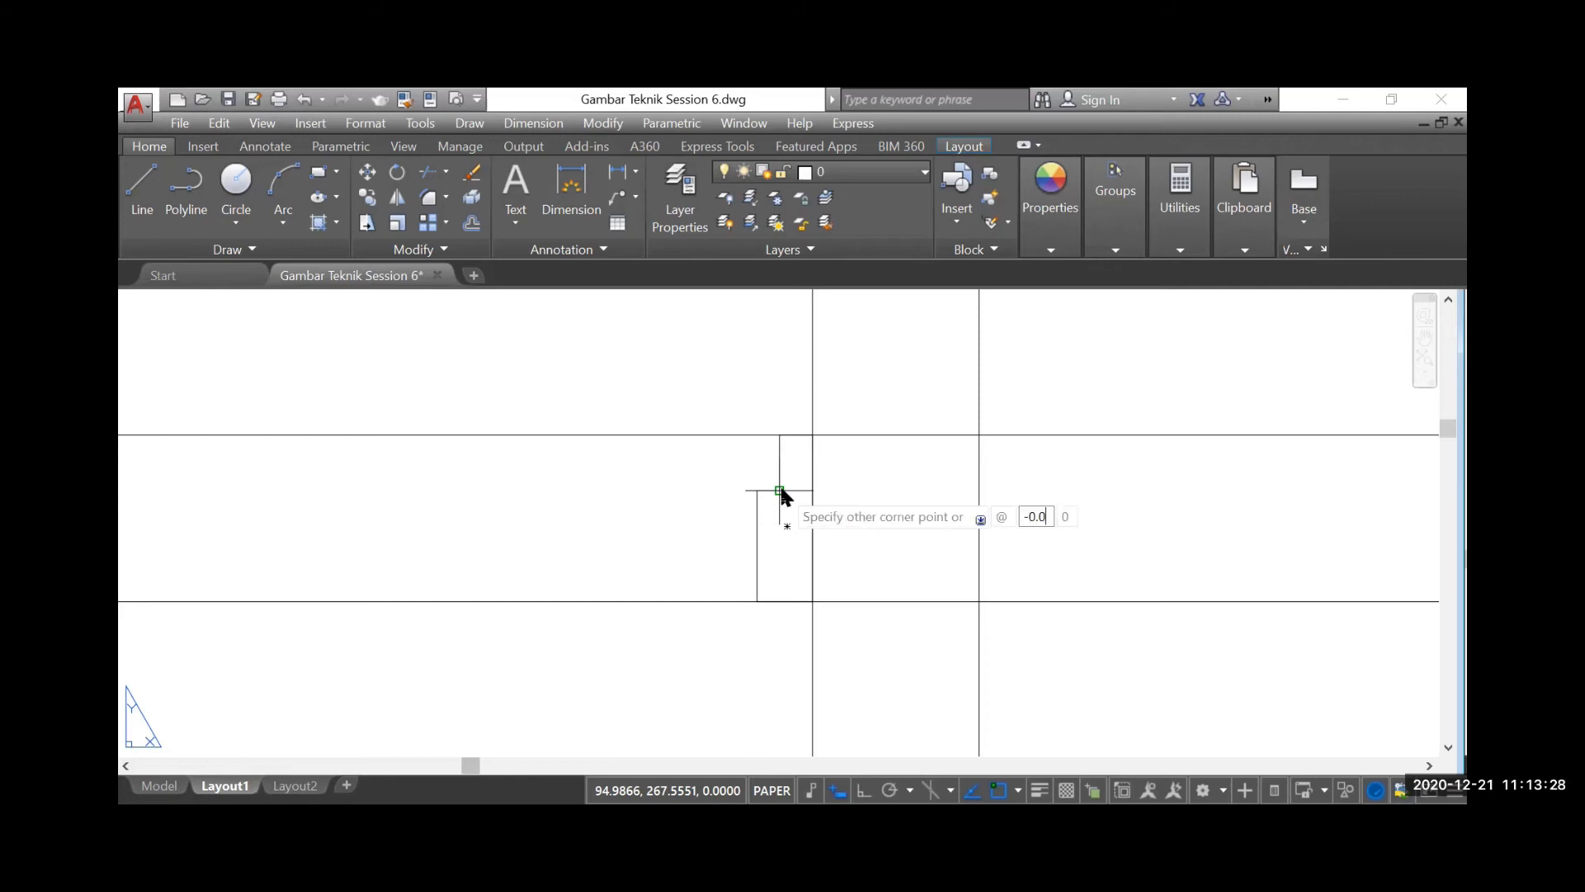
{"action": "key", "text": "Tab"}
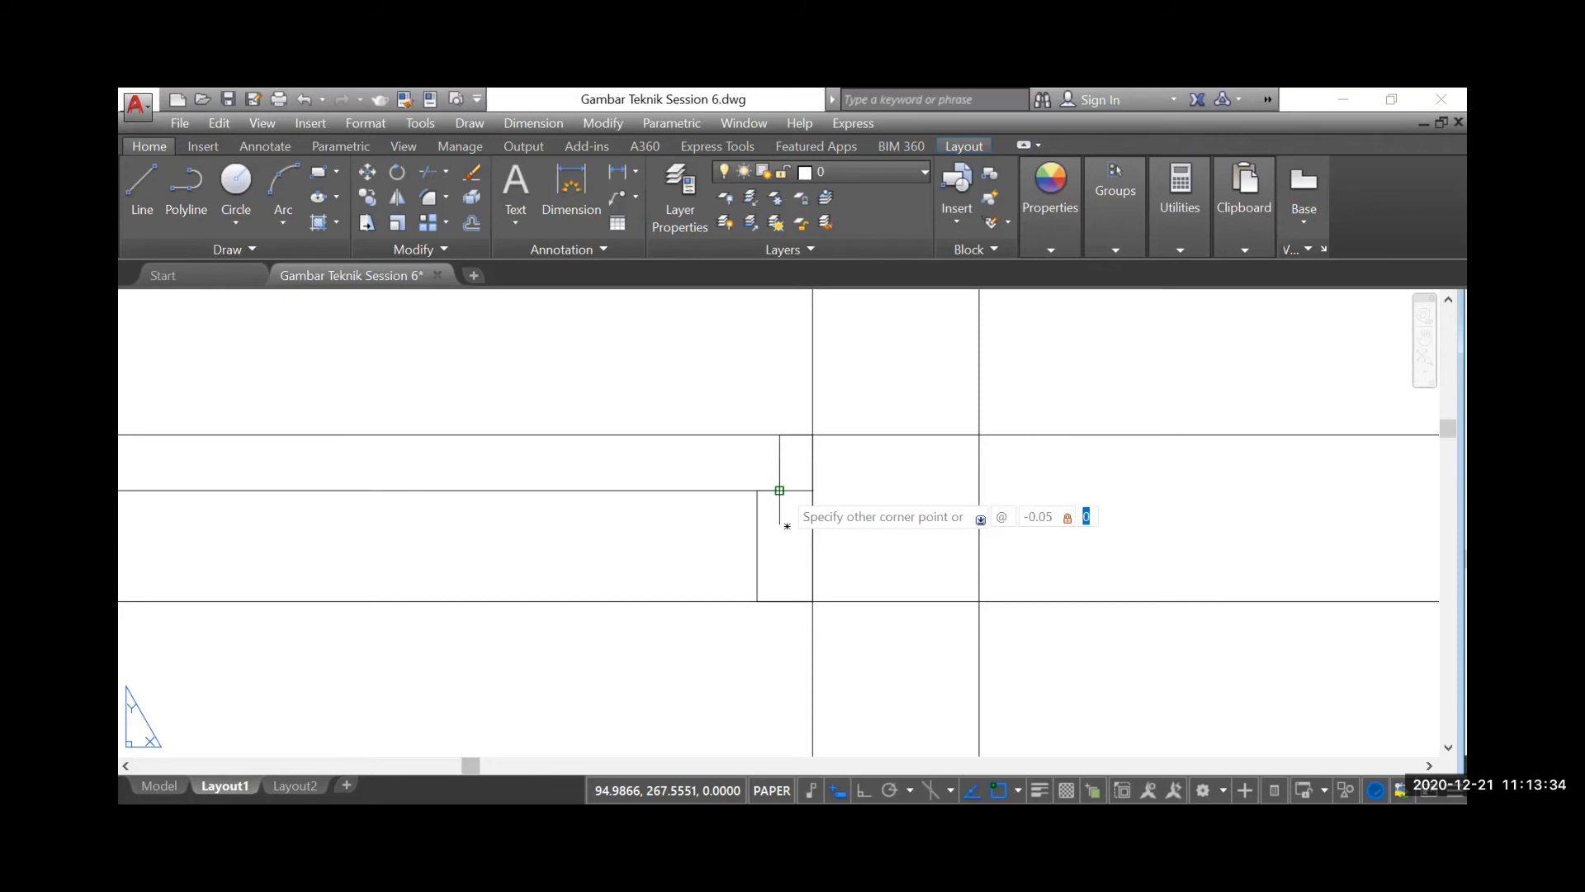
{"action": "type", "text": "0.9"}
{"action": "key", "text": "Return"}
{"action": "scroll", "coordinate": [776, 503], "scroll_direction": "down", "scroll_amount": 5}
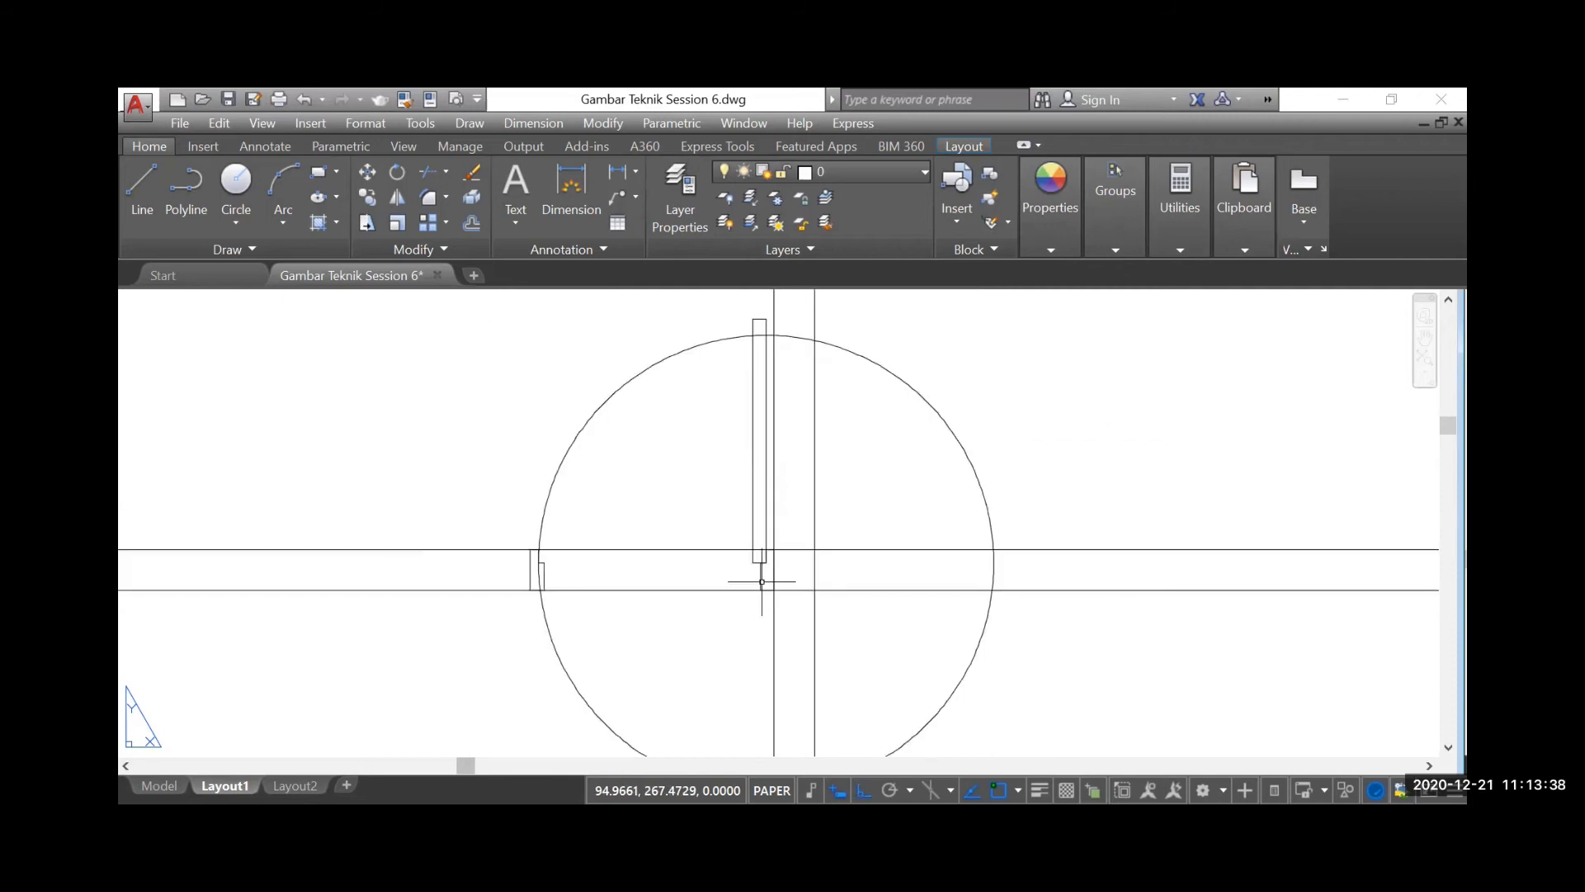
Shorten the door leaf by stretching its two upper corners straight down to the top level of the swing circle
{"action": "scroll", "coordinate": [766, 322], "scroll_direction": "up", "scroll_amount": 2}
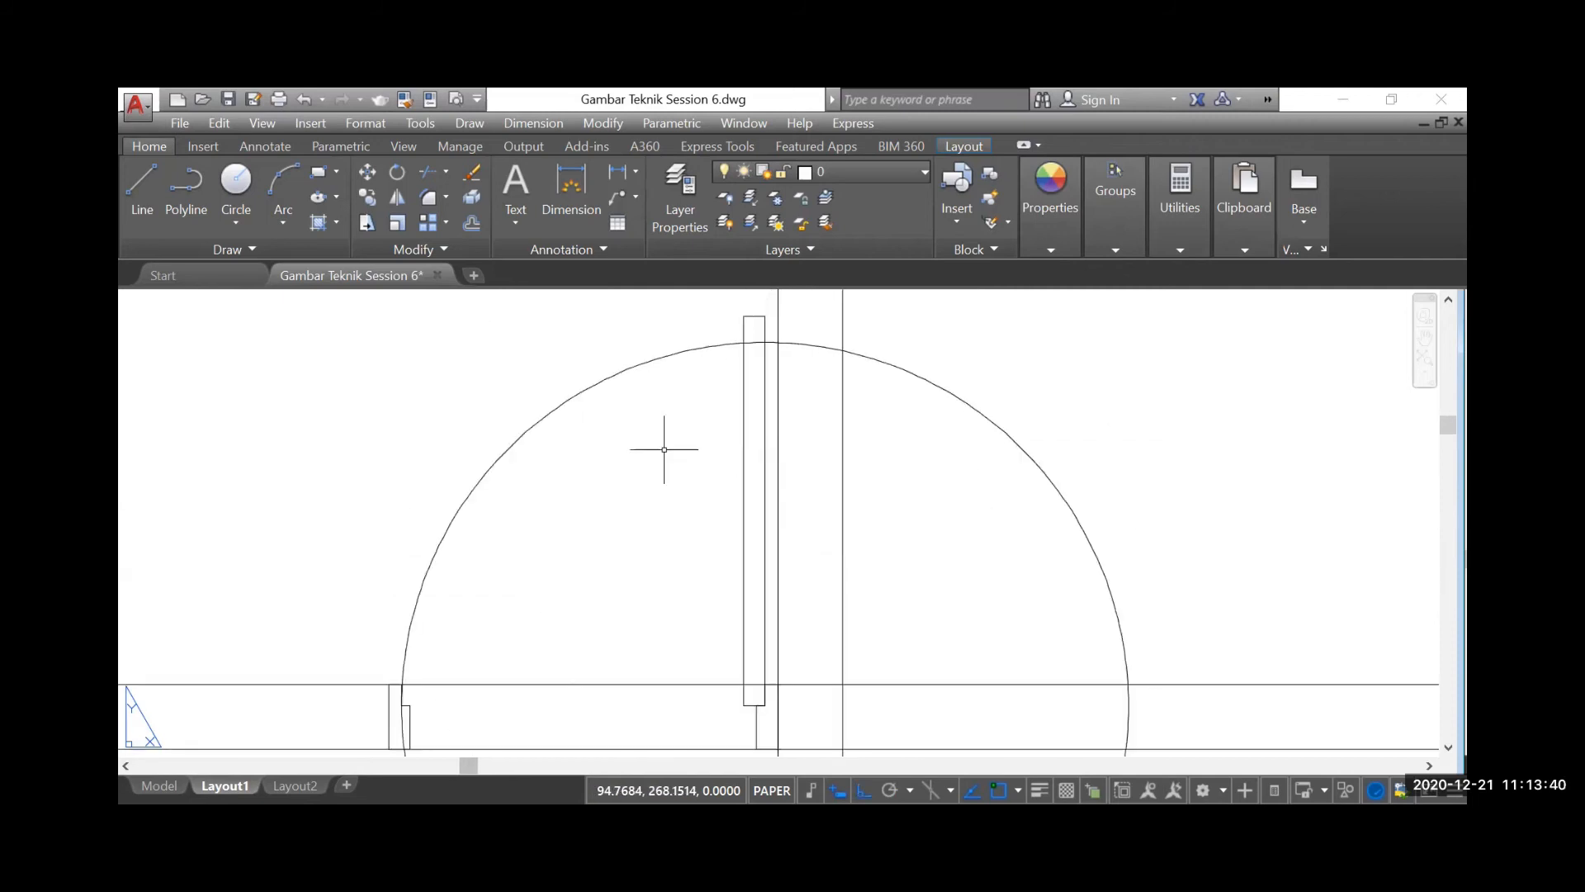
{"action": "scroll", "coordinate": [718, 382], "scroll_direction": "down", "scroll_amount": 2}
{"action": "scroll", "coordinate": [719, 355], "scroll_direction": "up", "scroll_amount": 4}
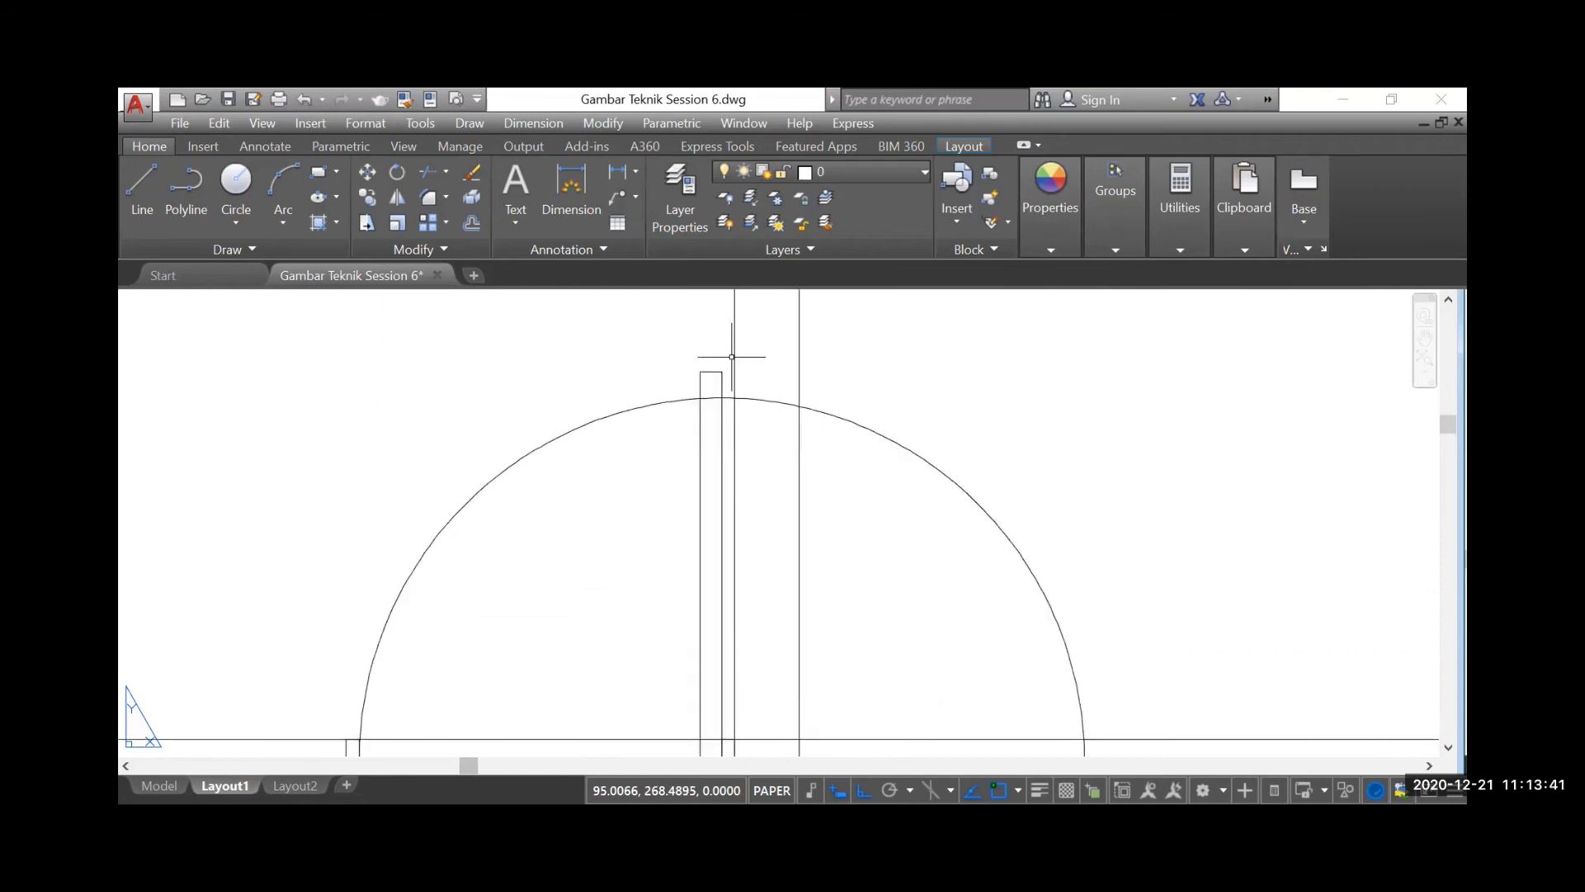
{"action": "scroll", "coordinate": [708, 392], "scroll_direction": "up", "scroll_amount": 2}
{"action": "left_click", "coordinate": [708, 395]}
{"action": "left_click", "coordinate": [637, 378]}
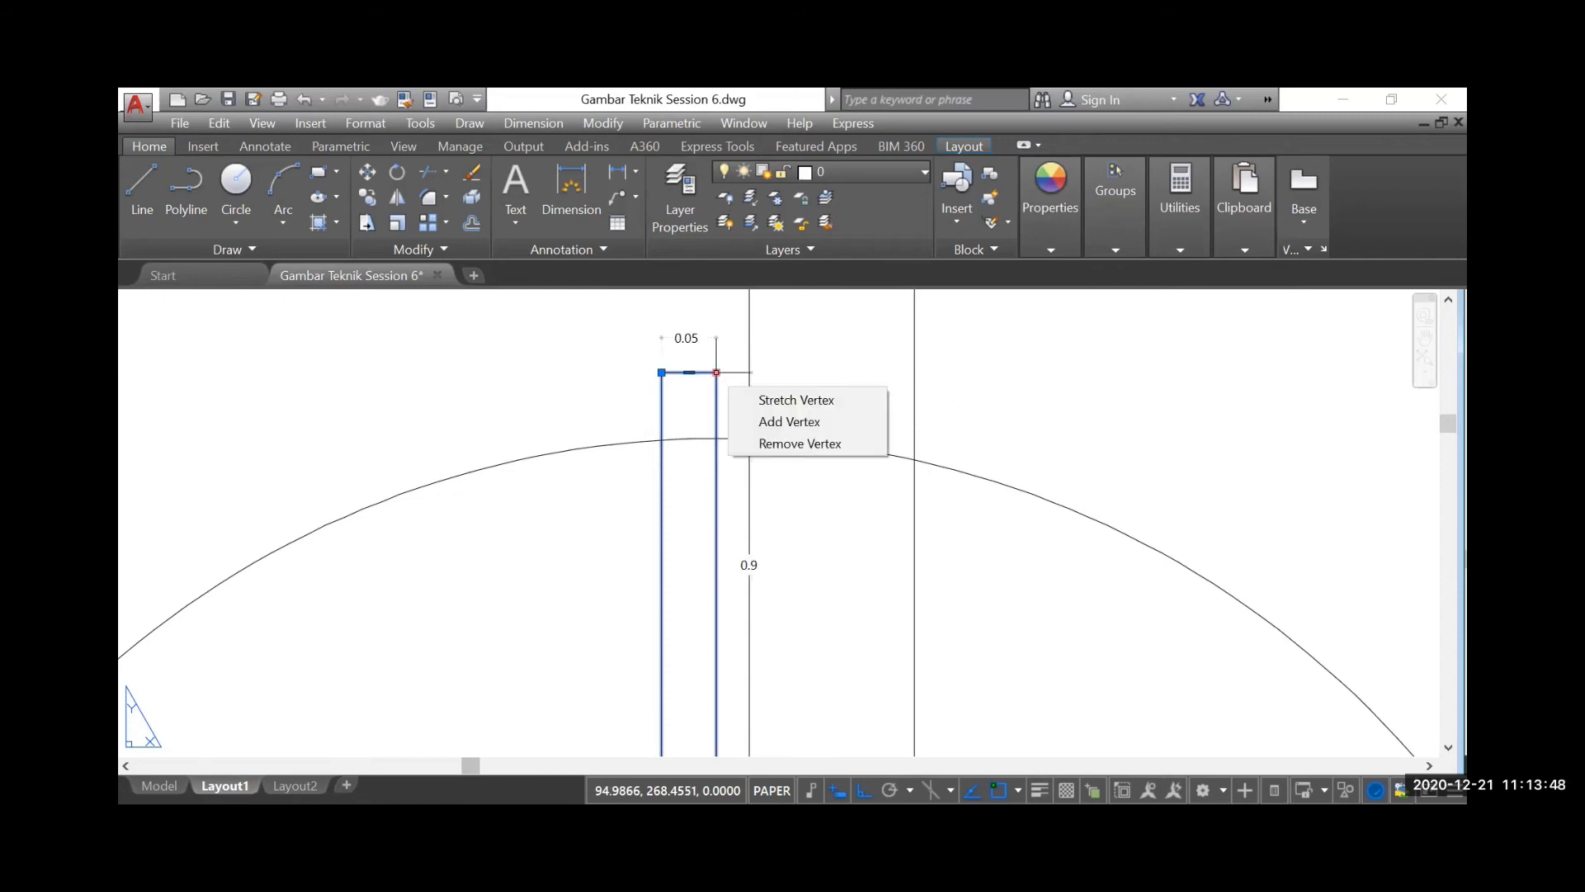
{"action": "left_click", "coordinate": [716, 373]}
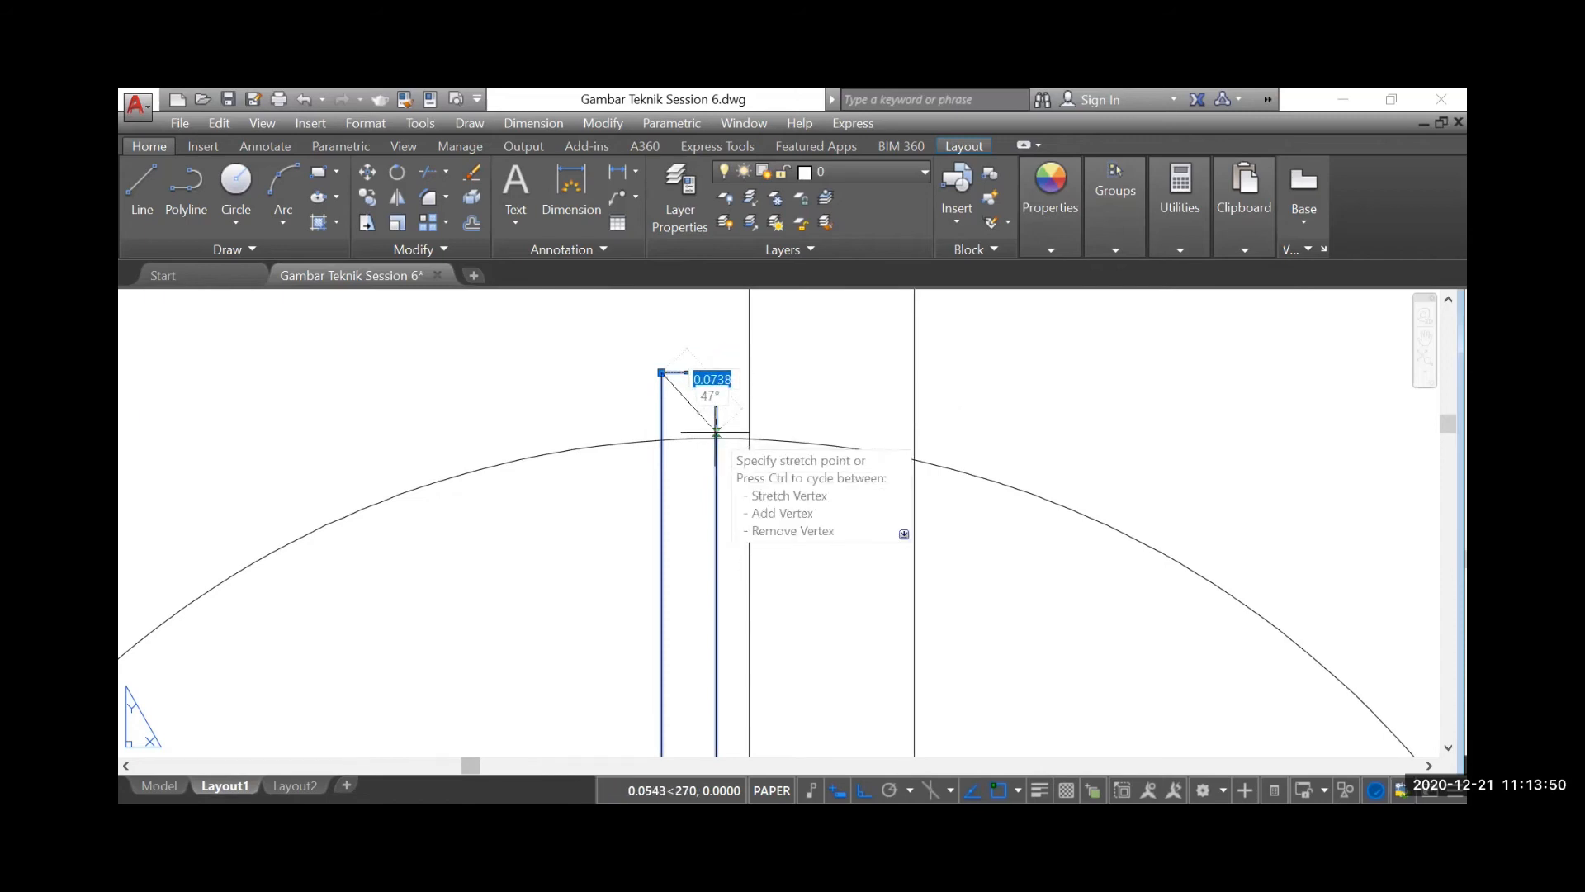
{"action": "left_click", "coordinate": [717, 438]}
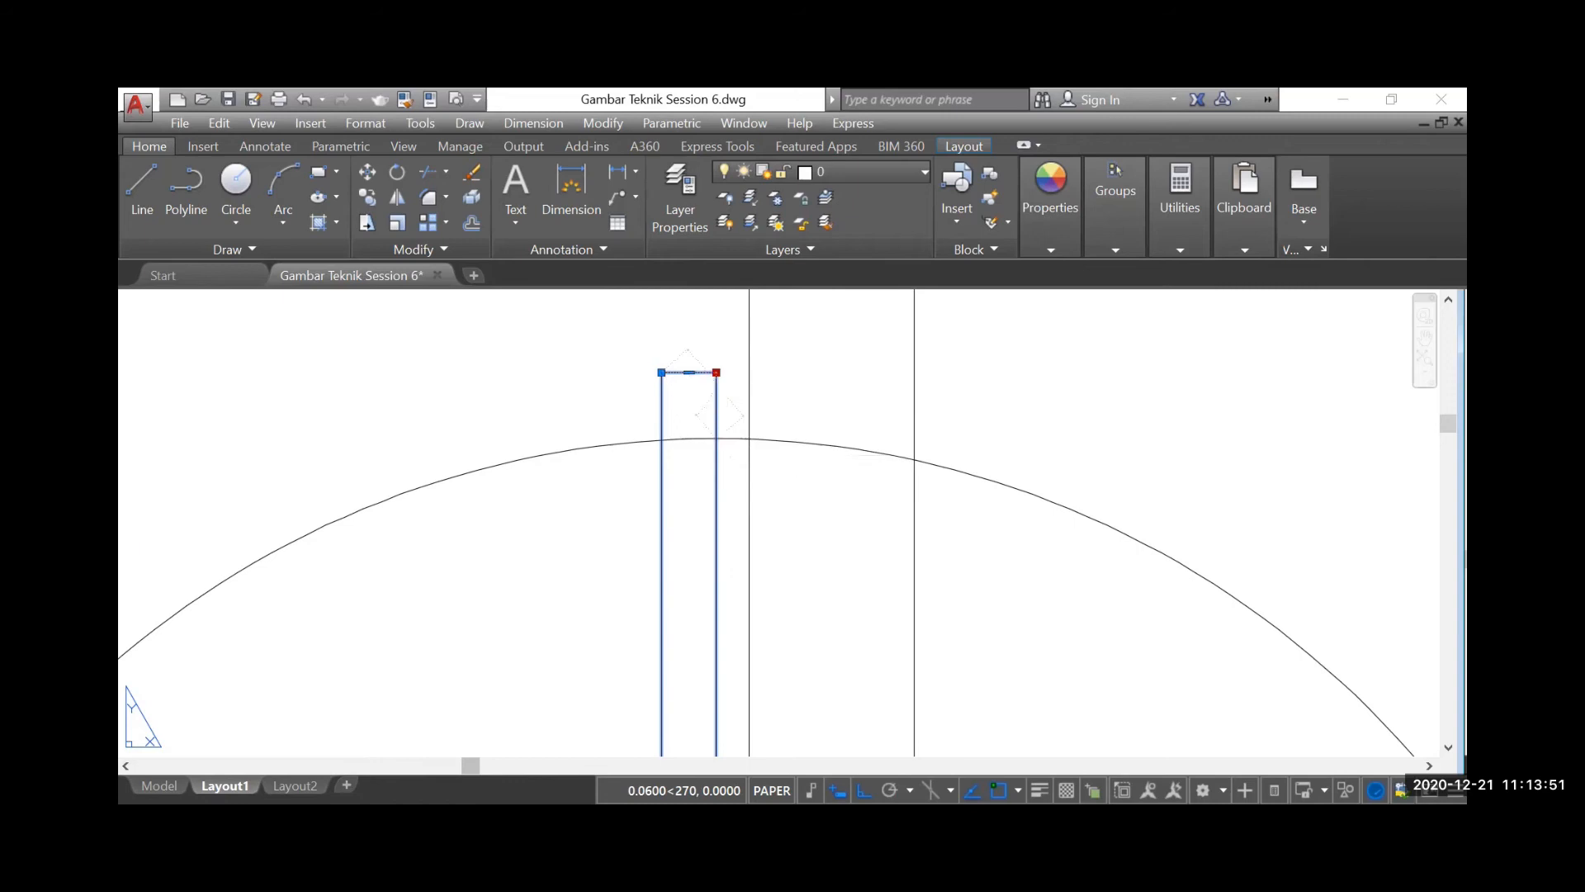
{"action": "left_click", "coordinate": [661, 372]}
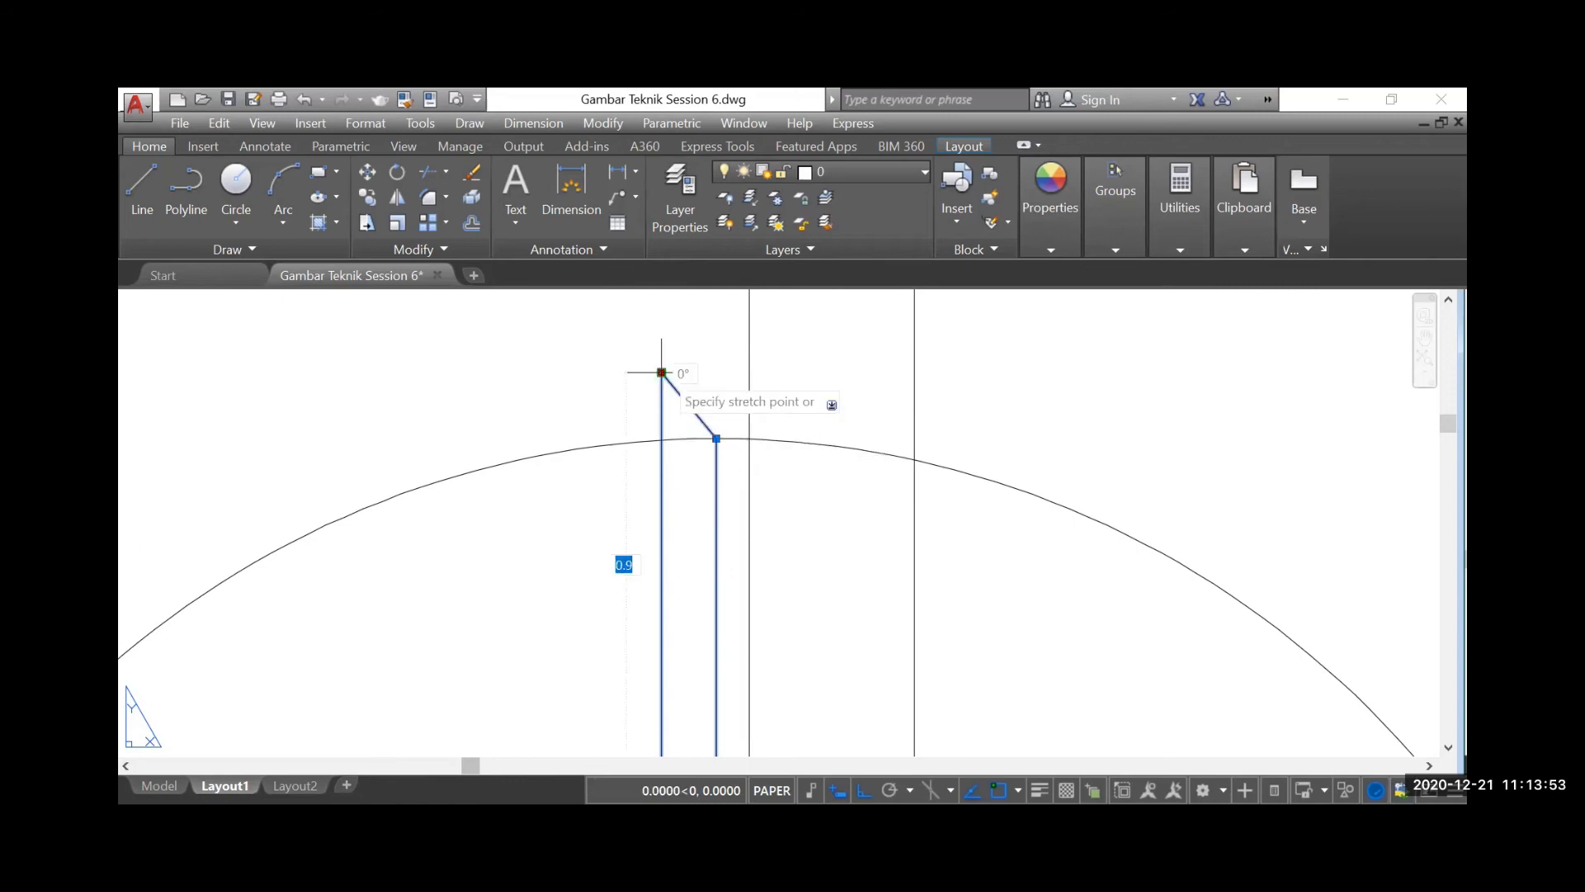
{"action": "left_click", "coordinate": [661, 437]}
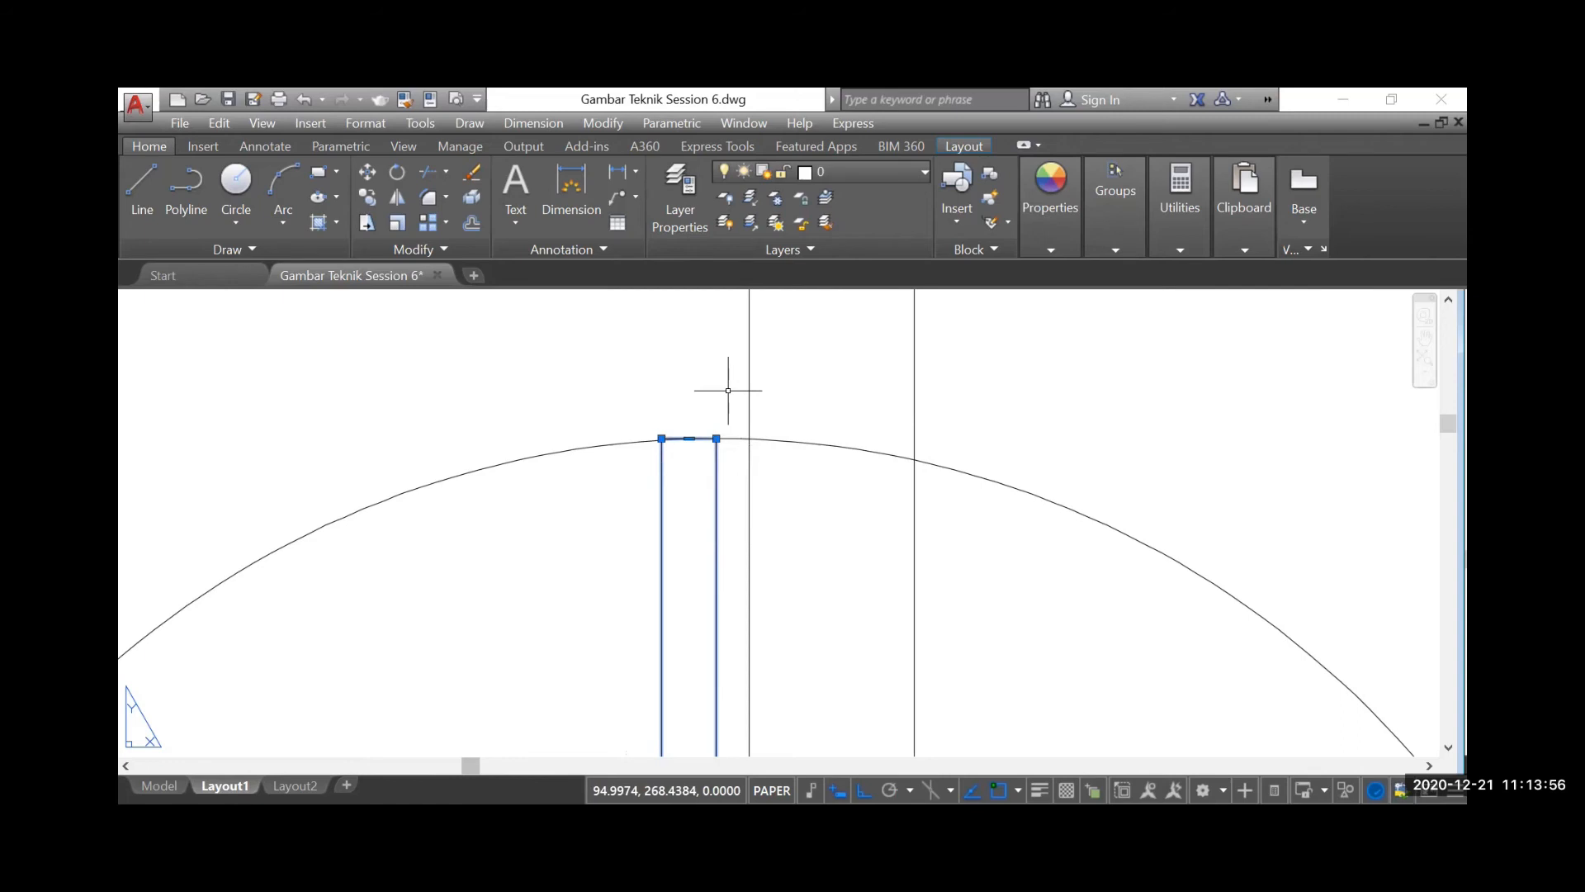
{"action": "key", "text": "Escape"}
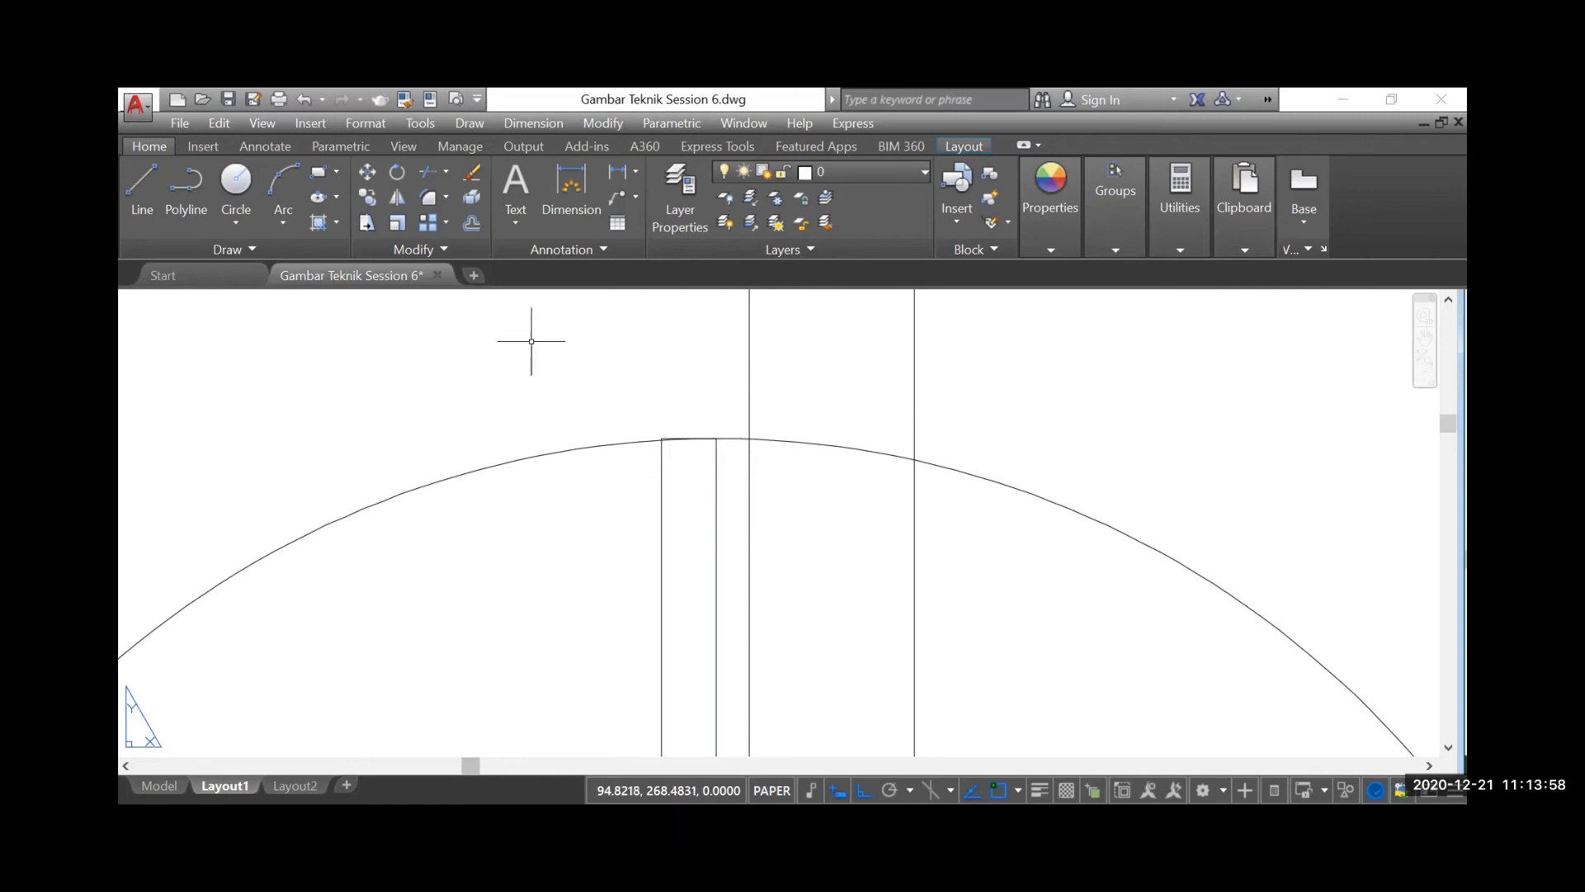
Trim the swing circle where it passes the door leaf's upper end and at the left door frame
{"action": "left_click", "coordinate": [427, 171]}
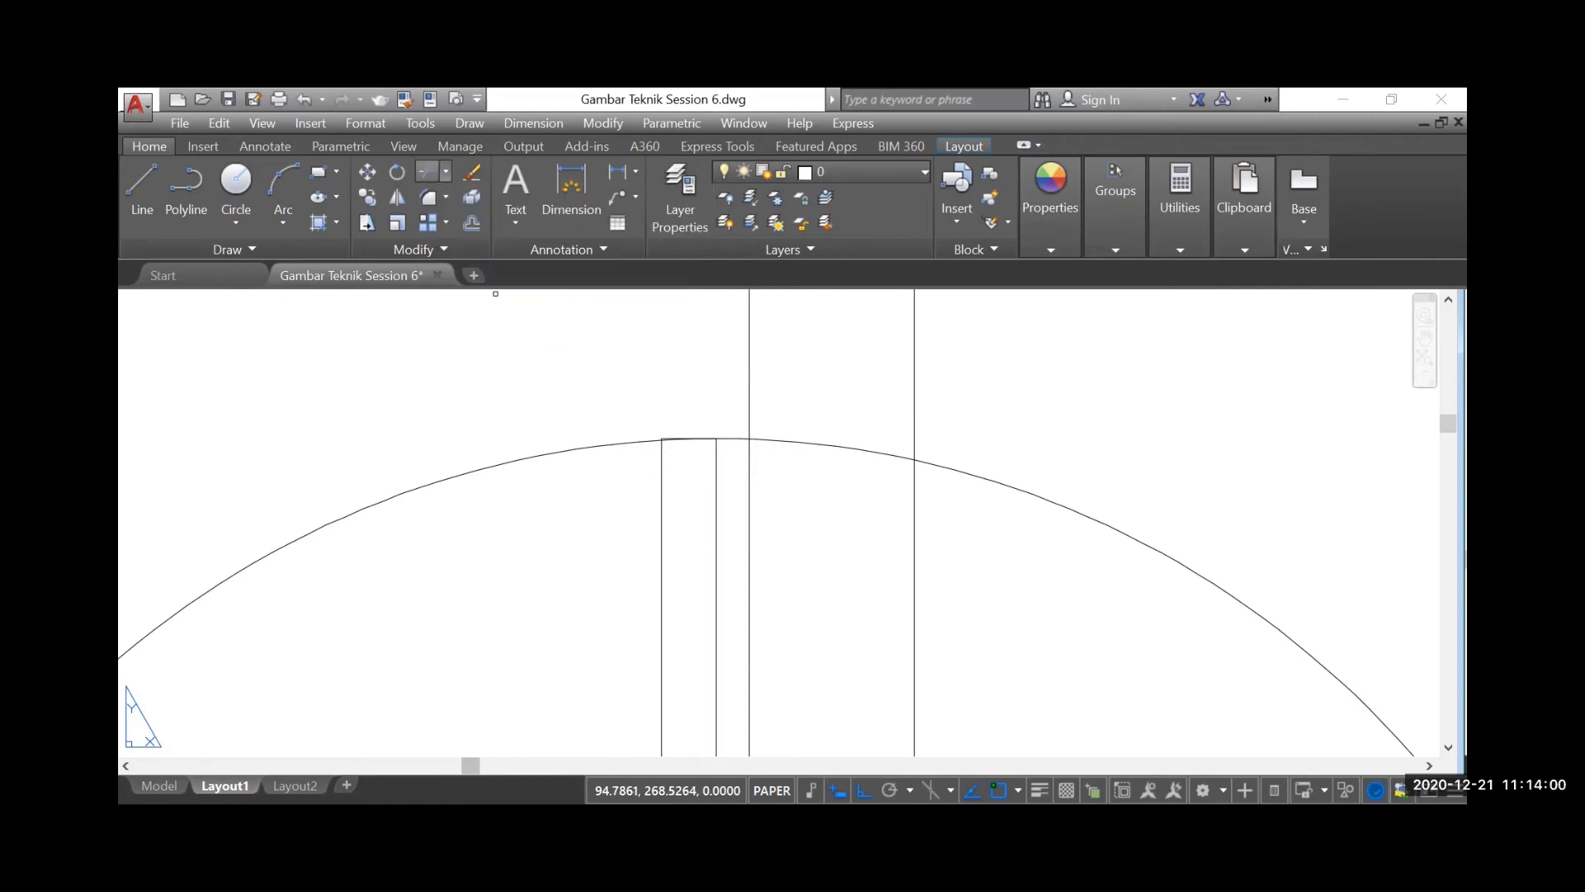
{"action": "scroll", "coordinate": [724, 444], "scroll_direction": "up", "scroll_amount": 5}
{"action": "left_click", "coordinate": [731, 439]}
{"action": "left_click", "coordinate": [728, 400]}
{"action": "scroll", "coordinate": [731, 375], "scroll_direction": "down", "scroll_amount": 5}
{"action": "scroll", "coordinate": [730, 375], "scroll_direction": "down", "scroll_amount": 5}
{"action": "scroll", "coordinate": [677, 450], "scroll_direction": "up", "scroll_amount": 3}
{"action": "scroll", "coordinate": [529, 503], "scroll_direction": "up", "scroll_amount": 3}
{"action": "left_click", "coordinate": [538, 567]}
{"action": "left_click", "coordinate": [516, 569]}
{"action": "scroll", "coordinate": [516, 570], "scroll_direction": "down", "scroll_amount": 6}
{"action": "key", "text": "Escape"}
Delete the leftover part of the swing circle, keeping only the quarter arc between the leaf and the left frame
{"action": "left_click", "coordinate": [666, 569]}
{"action": "left_click", "coordinate": [533, 631]}
{"action": "key", "text": "Delete"}
{"action": "scroll", "coordinate": [669, 658], "scroll_direction": "down", "scroll_amount": 3}
{"action": "scroll", "coordinate": [661, 635], "scroll_direction": "up", "scroll_amount": 2}
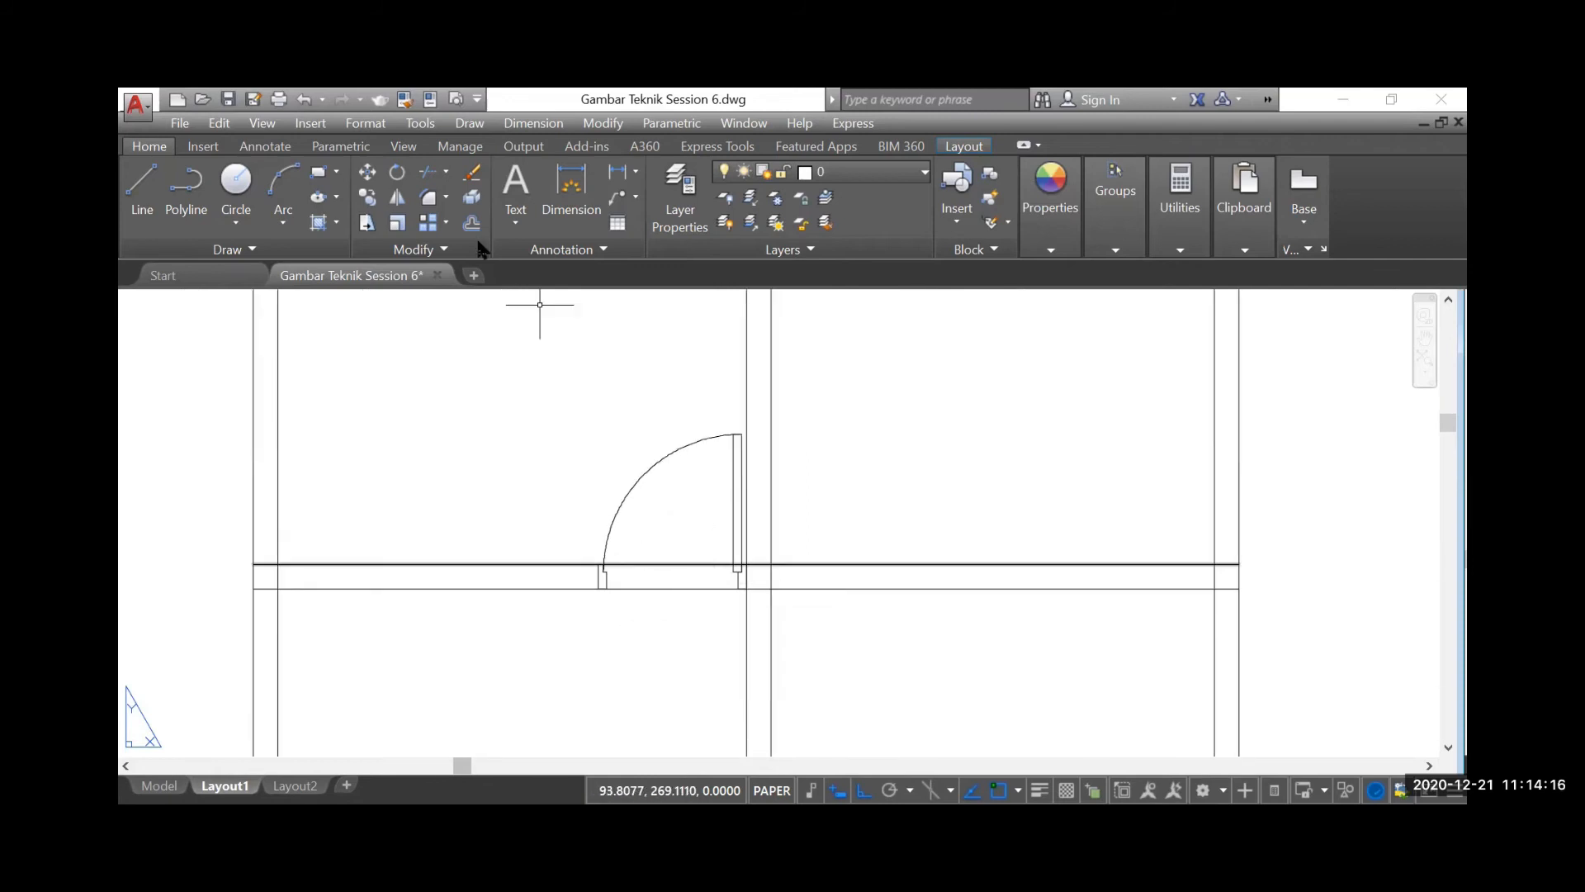
Trim the upper wall line across the door opening between the two frames, using all objects as cutting edges
{"action": "left_click", "coordinate": [426, 169]}
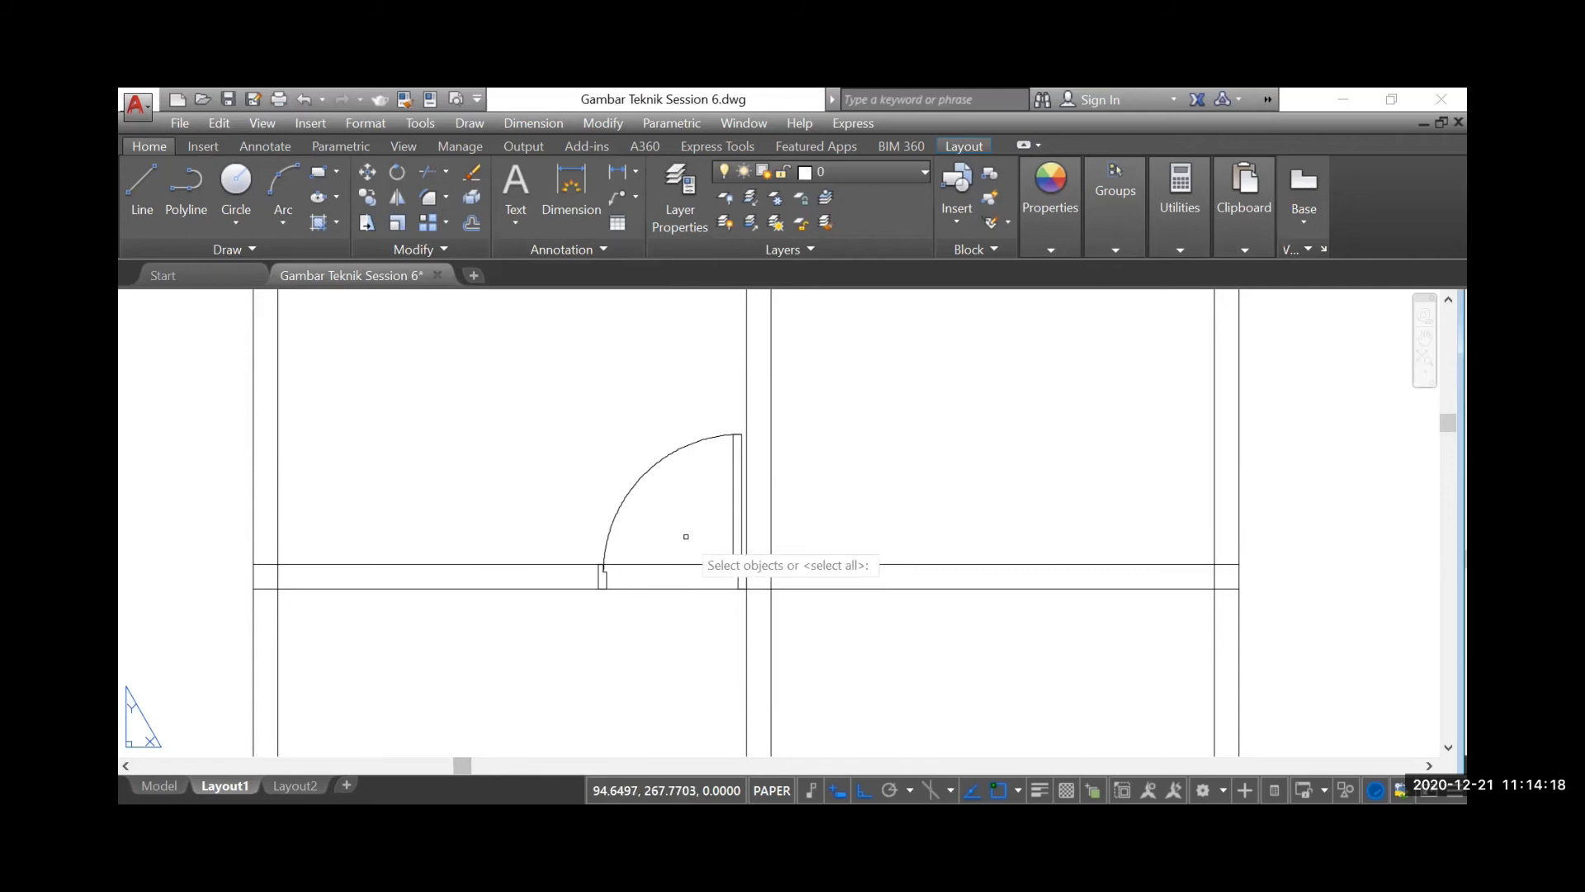
{"action": "key", "text": "Return"}
{"action": "scroll", "coordinate": [668, 565], "scroll_direction": "up", "scroll_amount": 4}
{"action": "scroll", "coordinate": [641, 518], "scroll_direction": "down", "scroll_amount": 3}
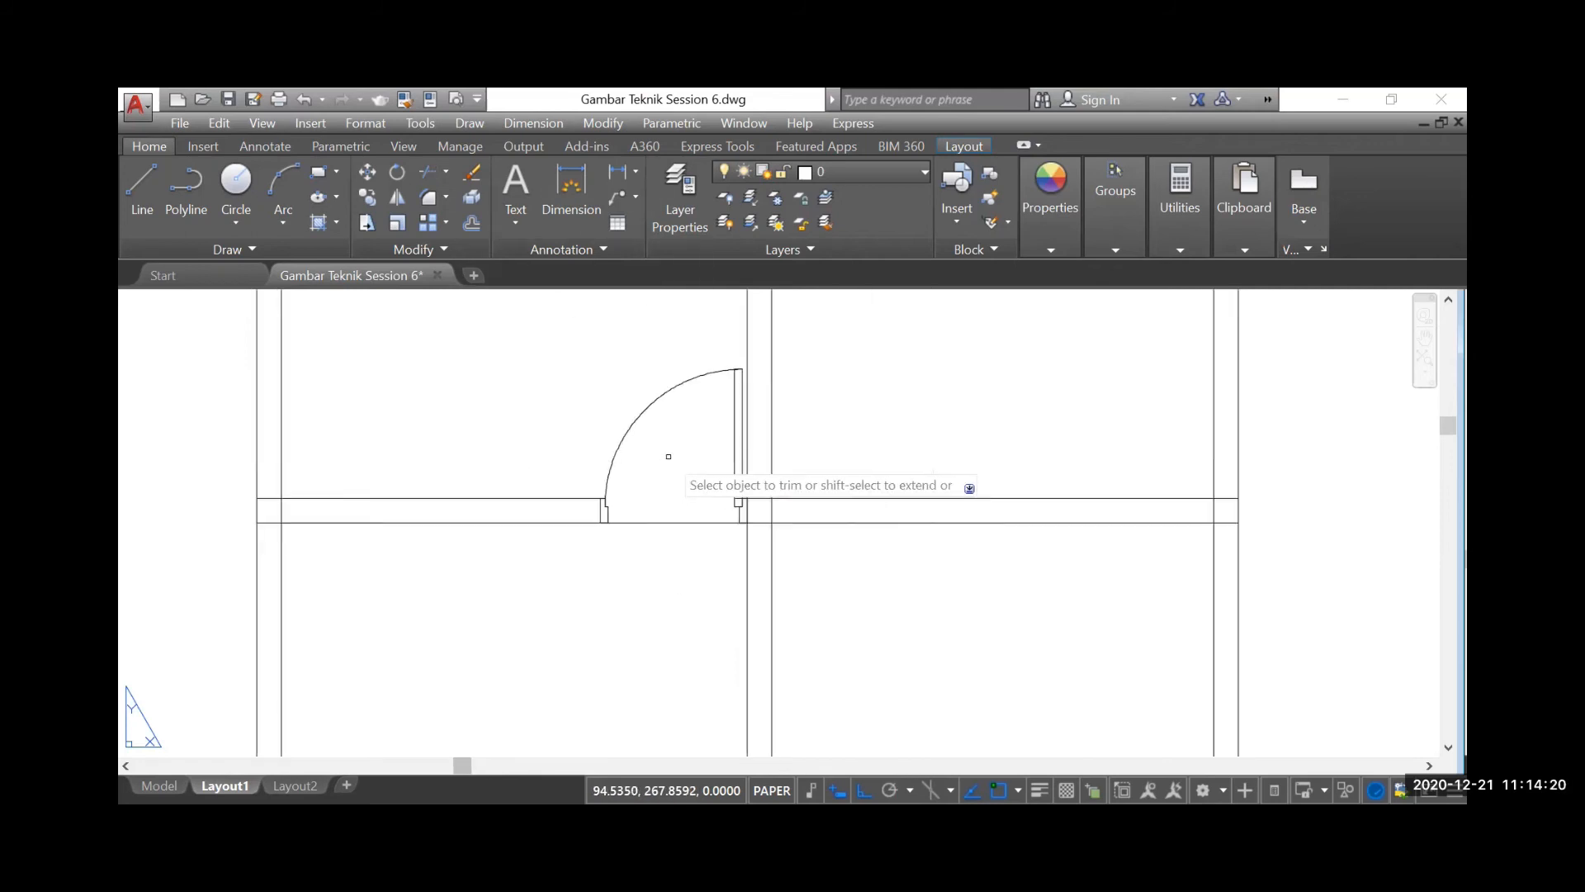
{"action": "scroll", "coordinate": [657, 593], "scroll_direction": "down", "scroll_amount": 2}
{"action": "scroll", "coordinate": [656, 569], "scroll_direction": "down", "scroll_amount": 3}
{"action": "key", "text": "Escape"}
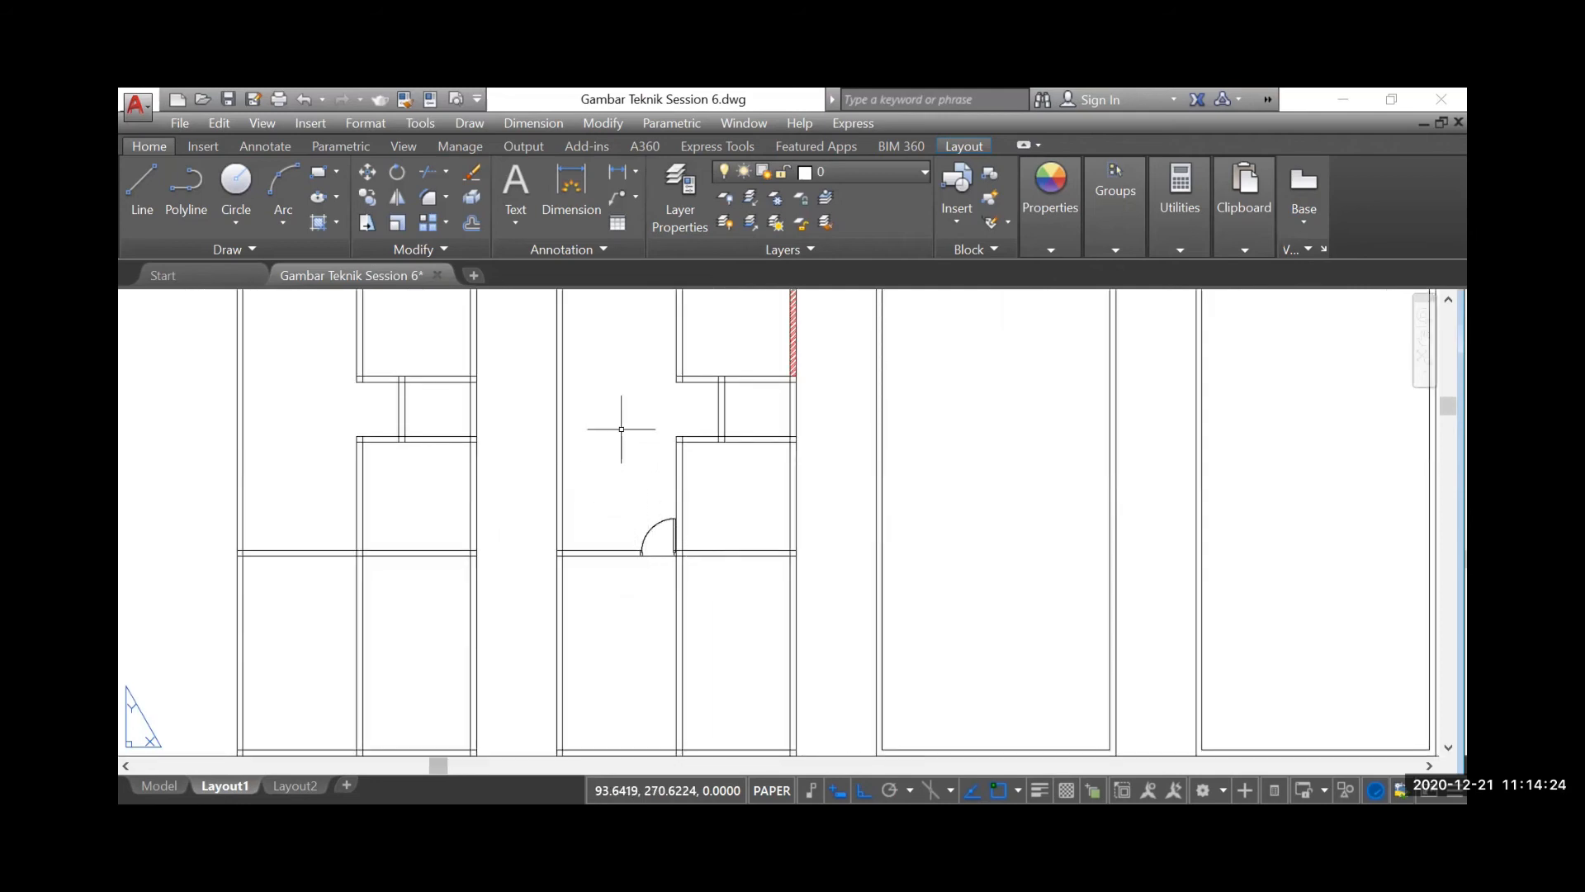
{"action": "scroll", "coordinate": [658, 587], "scroll_direction": "up", "scroll_amount": 4}
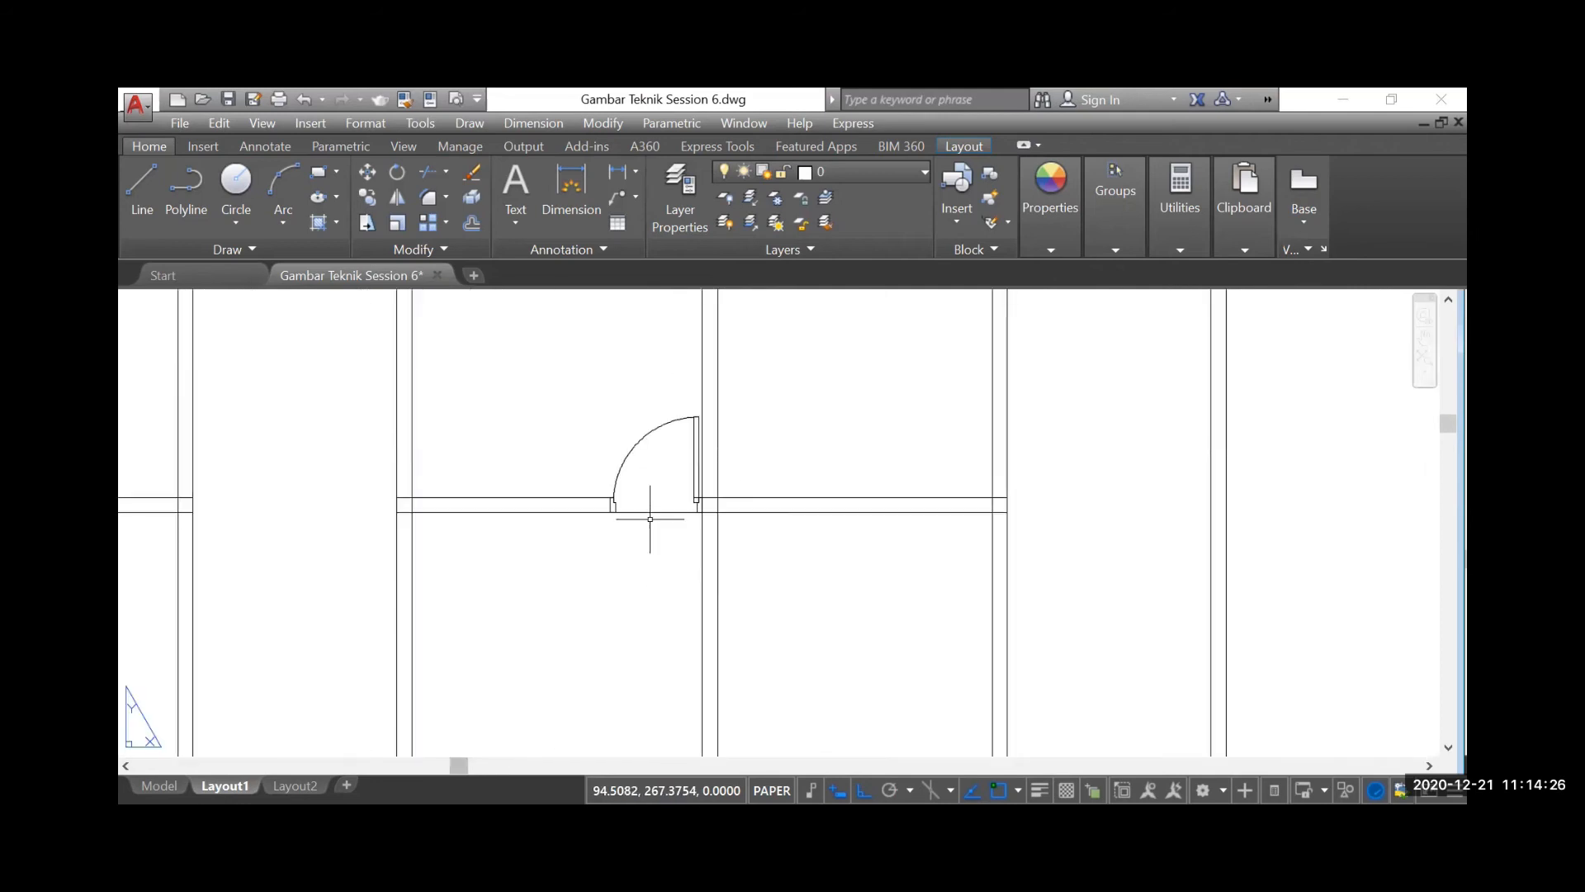
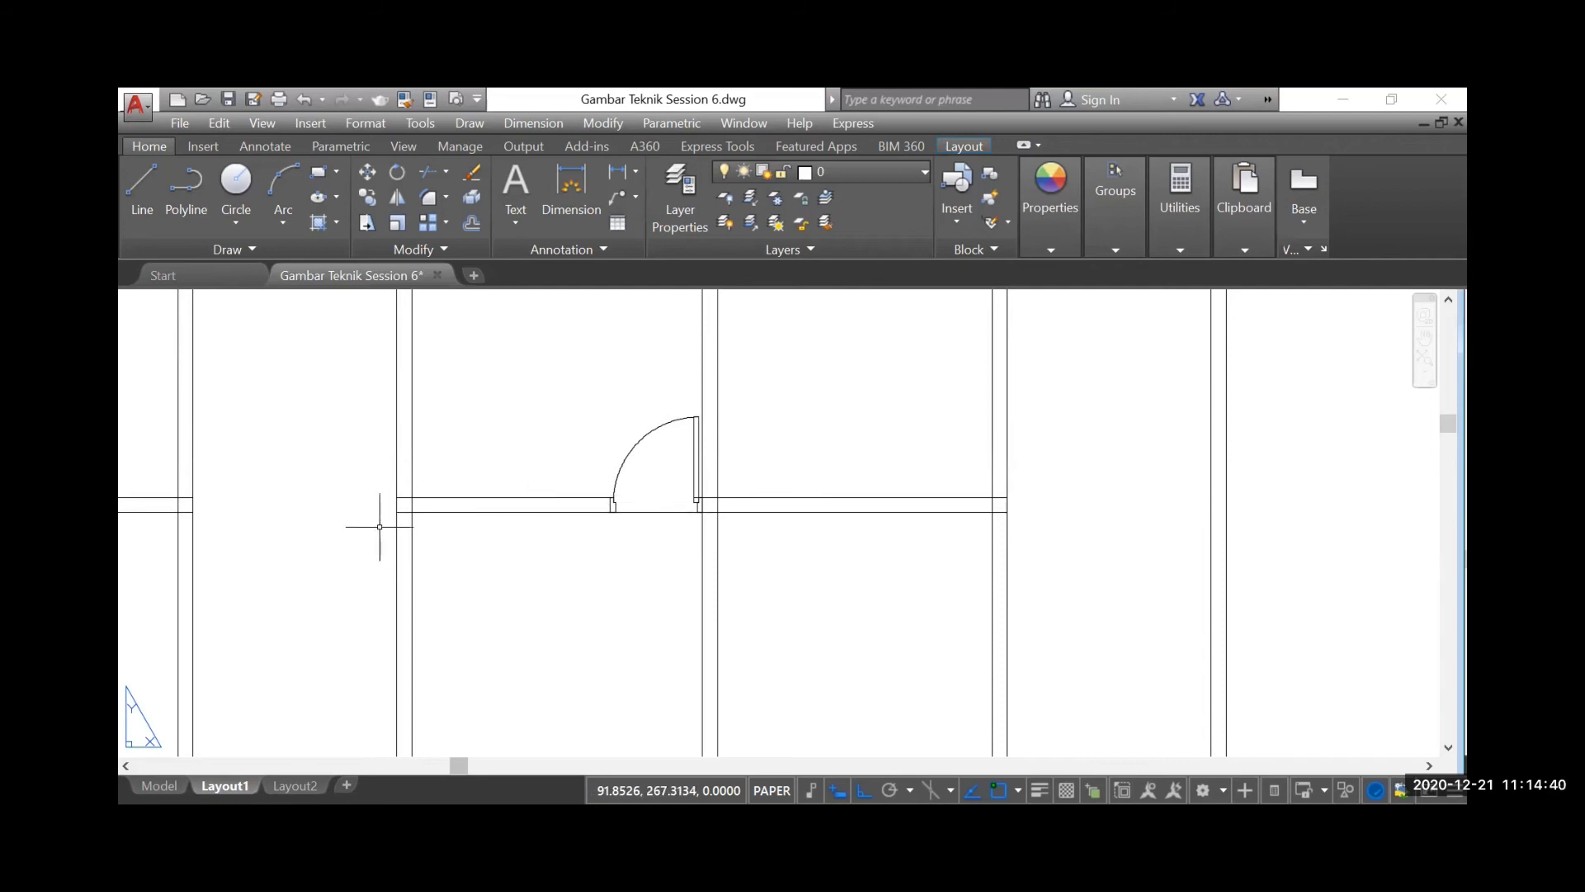
Examine the tool instruction sheets beside the floor plans, including the entries from Copy to Color control
{"action": "scroll", "coordinate": [379, 526], "scroll_direction": "down", "scroll_amount": 4}
{"action": "scroll", "coordinate": [378, 526], "scroll_direction": "down", "scroll_amount": 4}
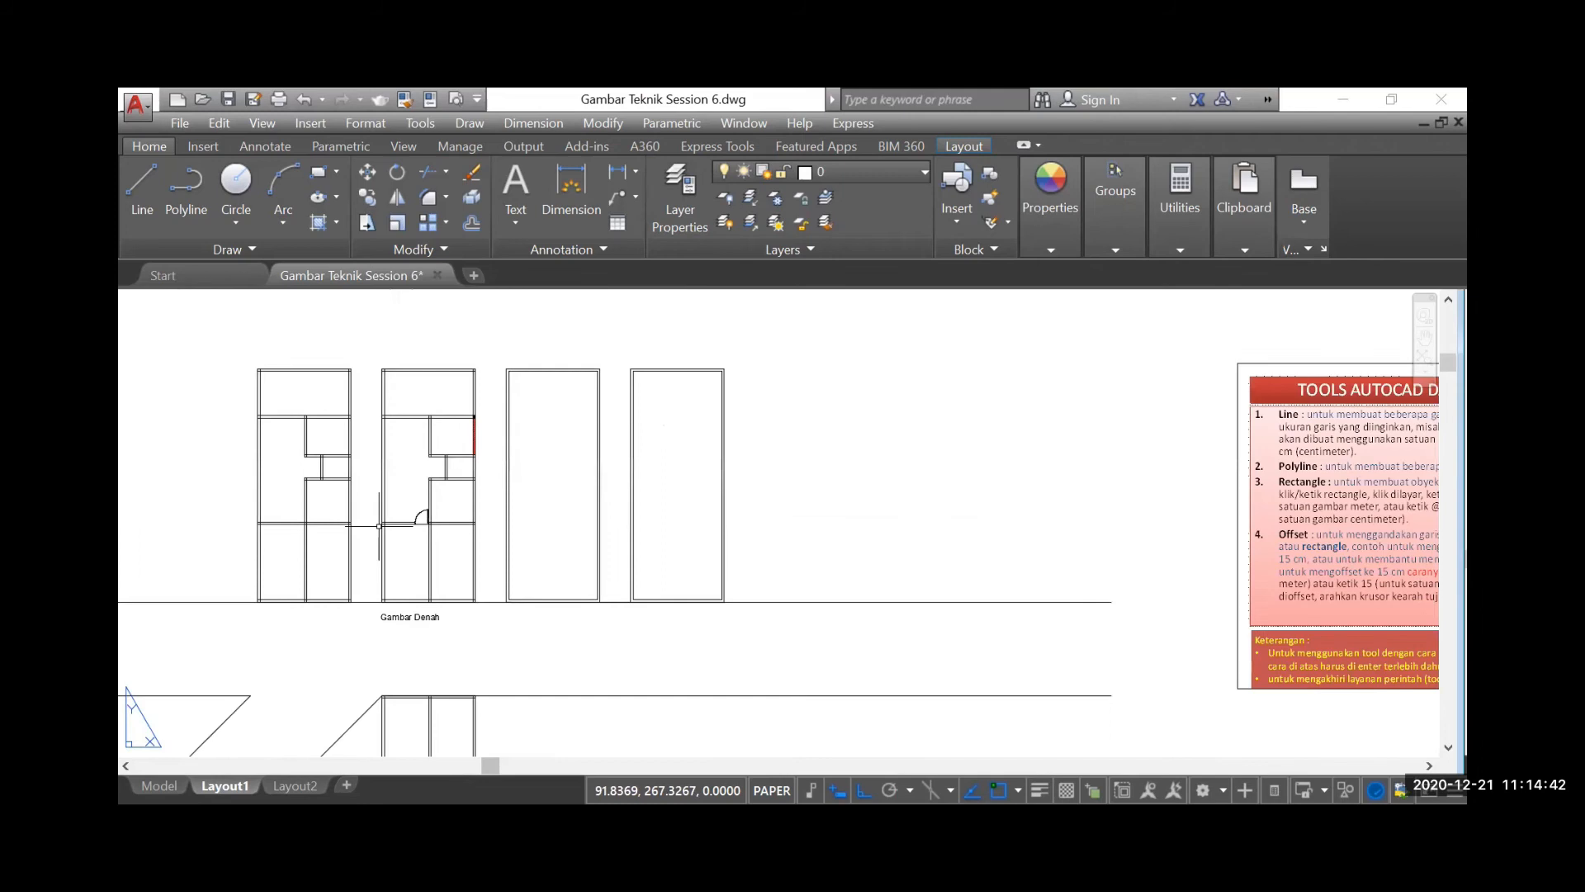
{"action": "scroll", "coordinate": [359, 420], "scroll_direction": "down", "scroll_amount": 4}
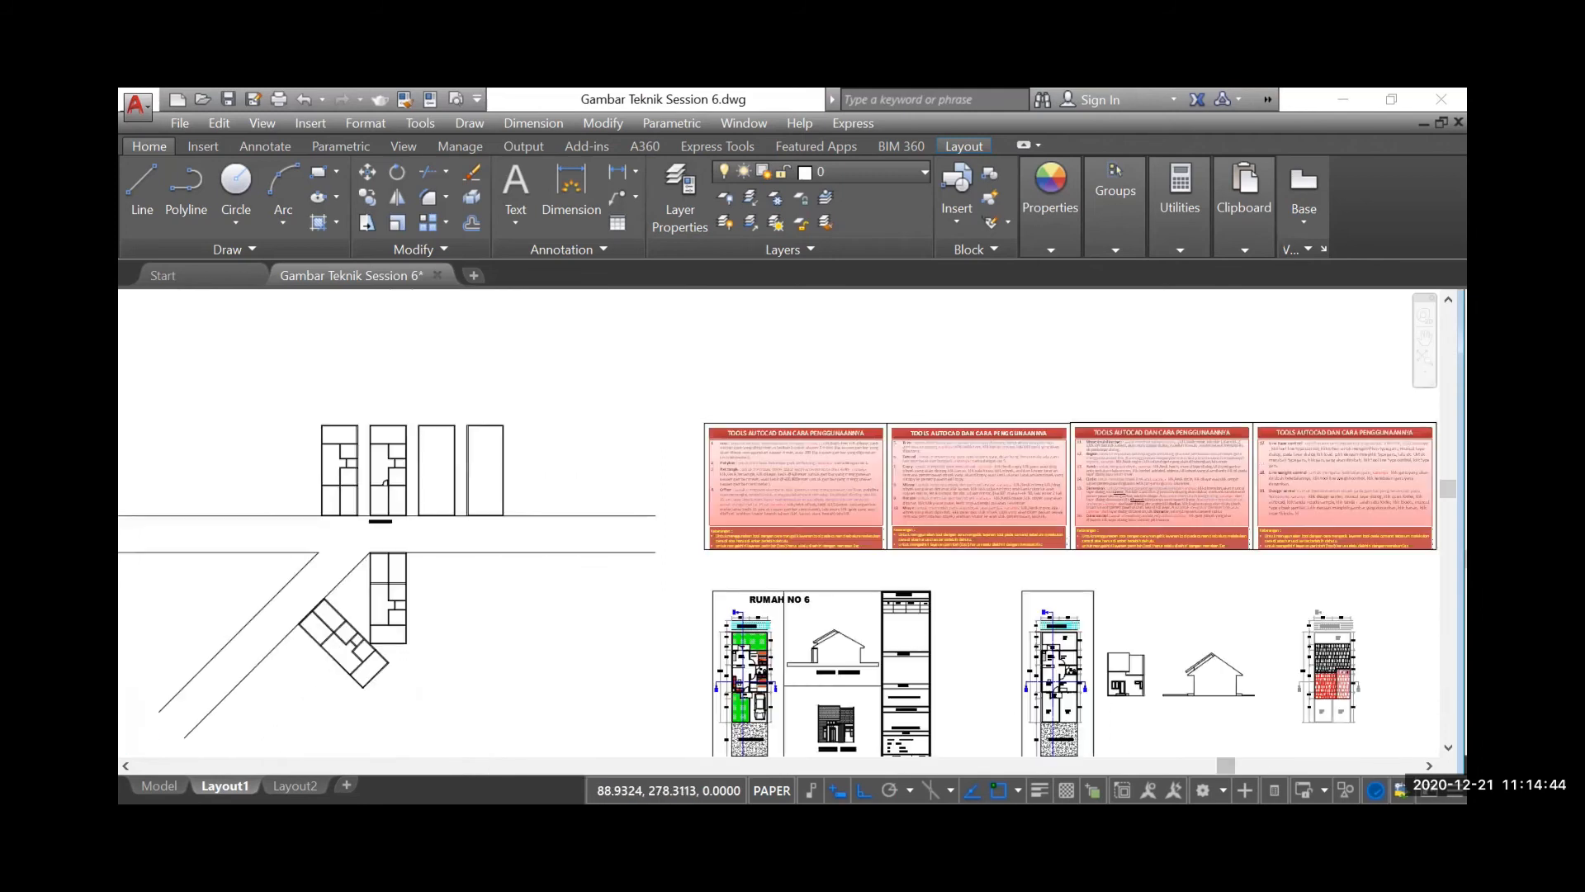
{"action": "scroll", "coordinate": [903, 501], "scroll_direction": "up", "scroll_amount": 2}
{"action": "scroll", "coordinate": [903, 501], "scroll_direction": "up", "scroll_amount": 3}
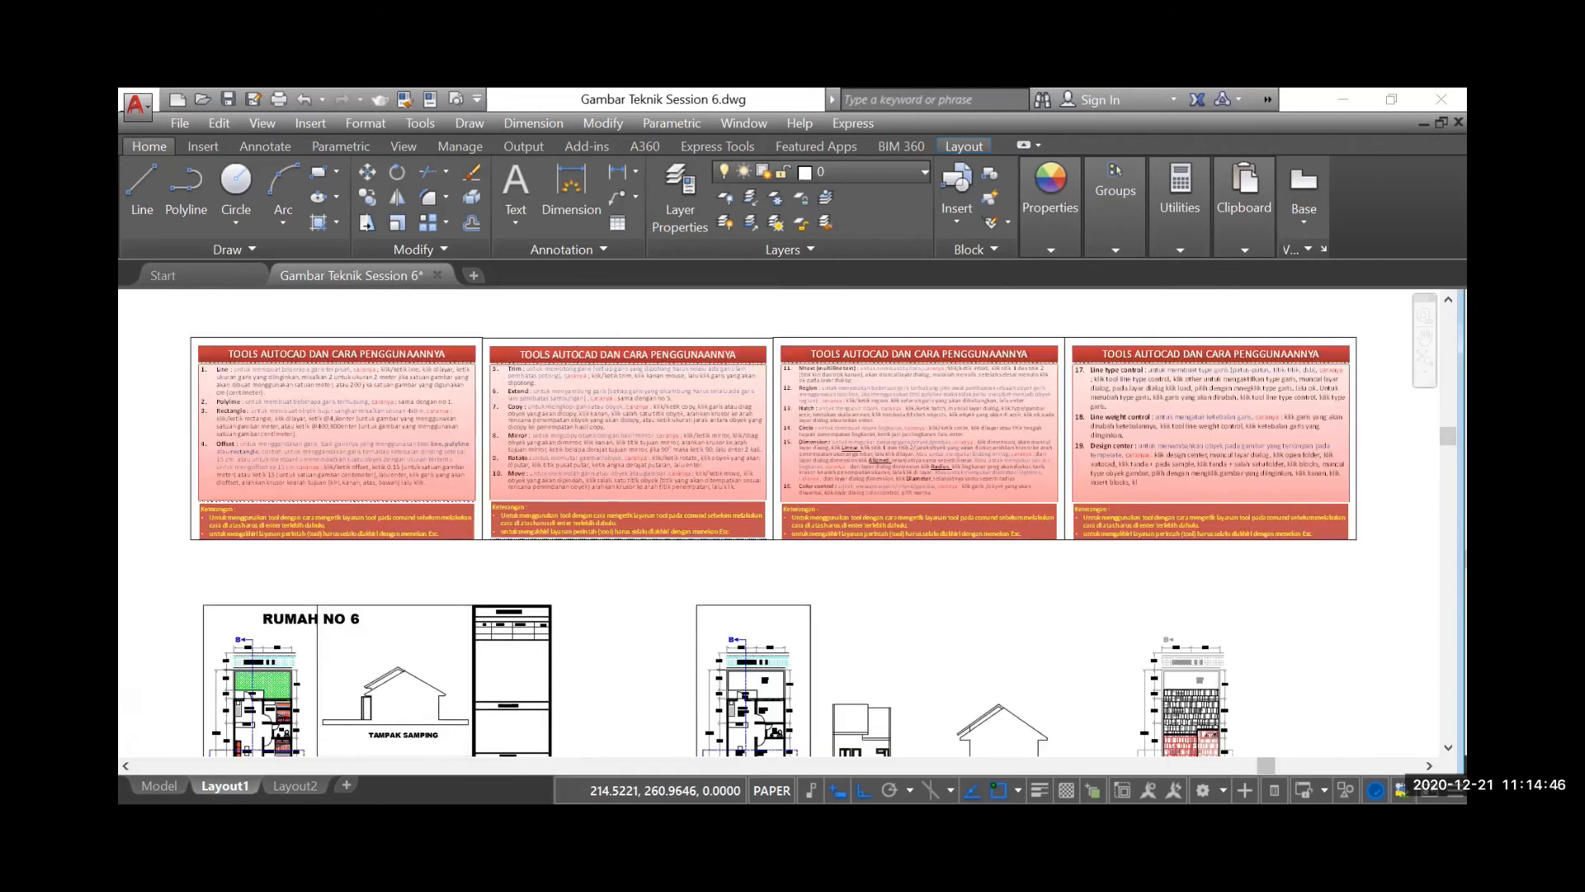
{"action": "scroll", "coordinate": [659, 472], "scroll_direction": "up", "scroll_amount": 2}
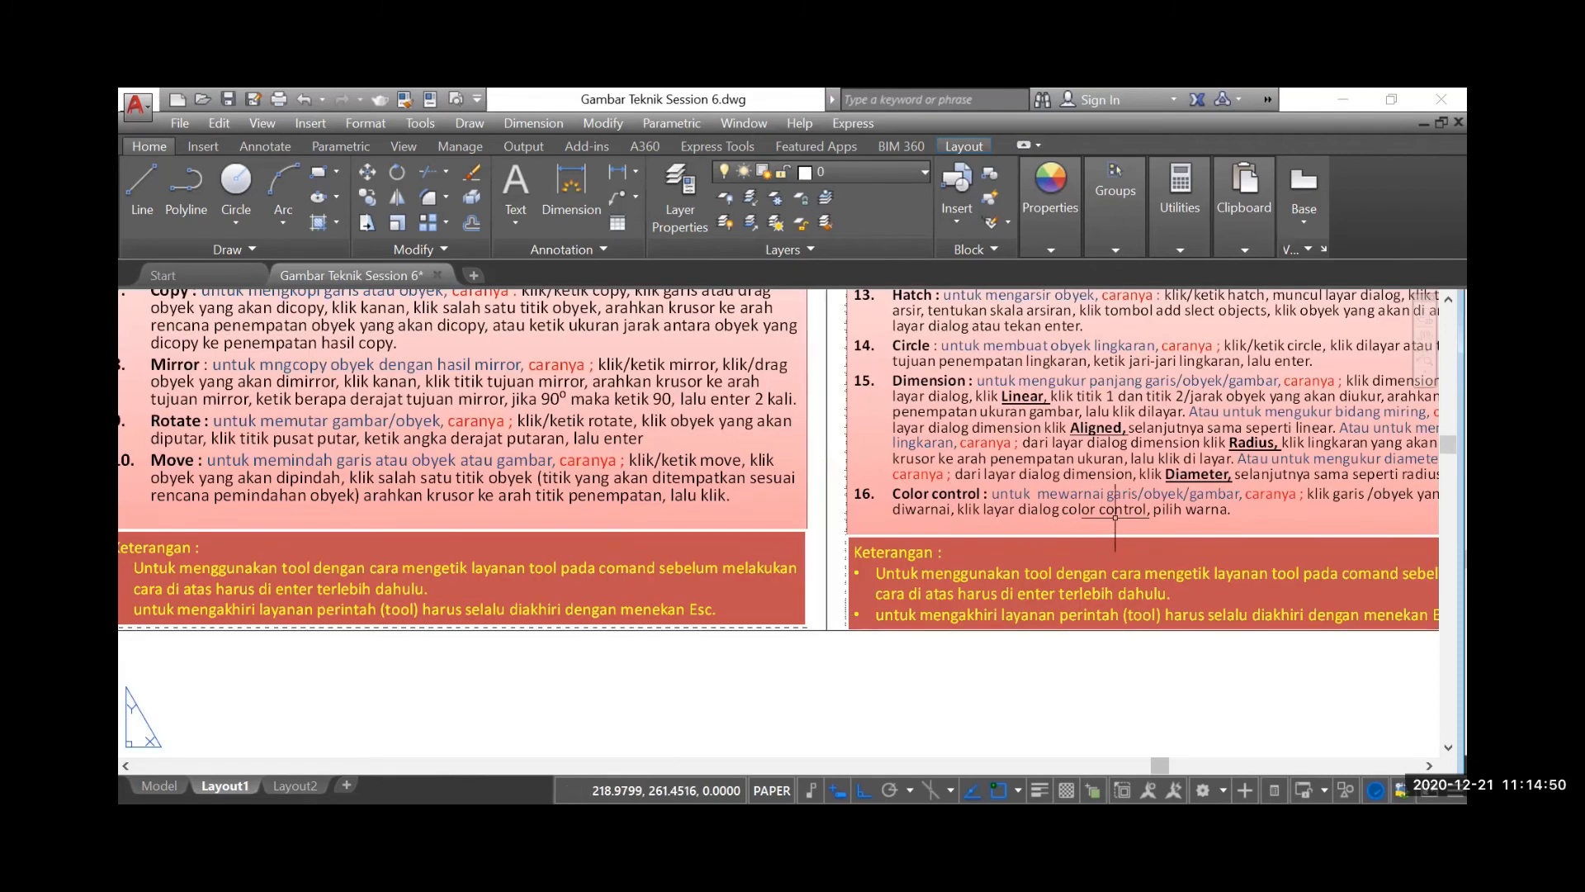
{"action": "scroll", "coordinate": [1114, 516], "scroll_direction": "down", "scroll_amount": 5}
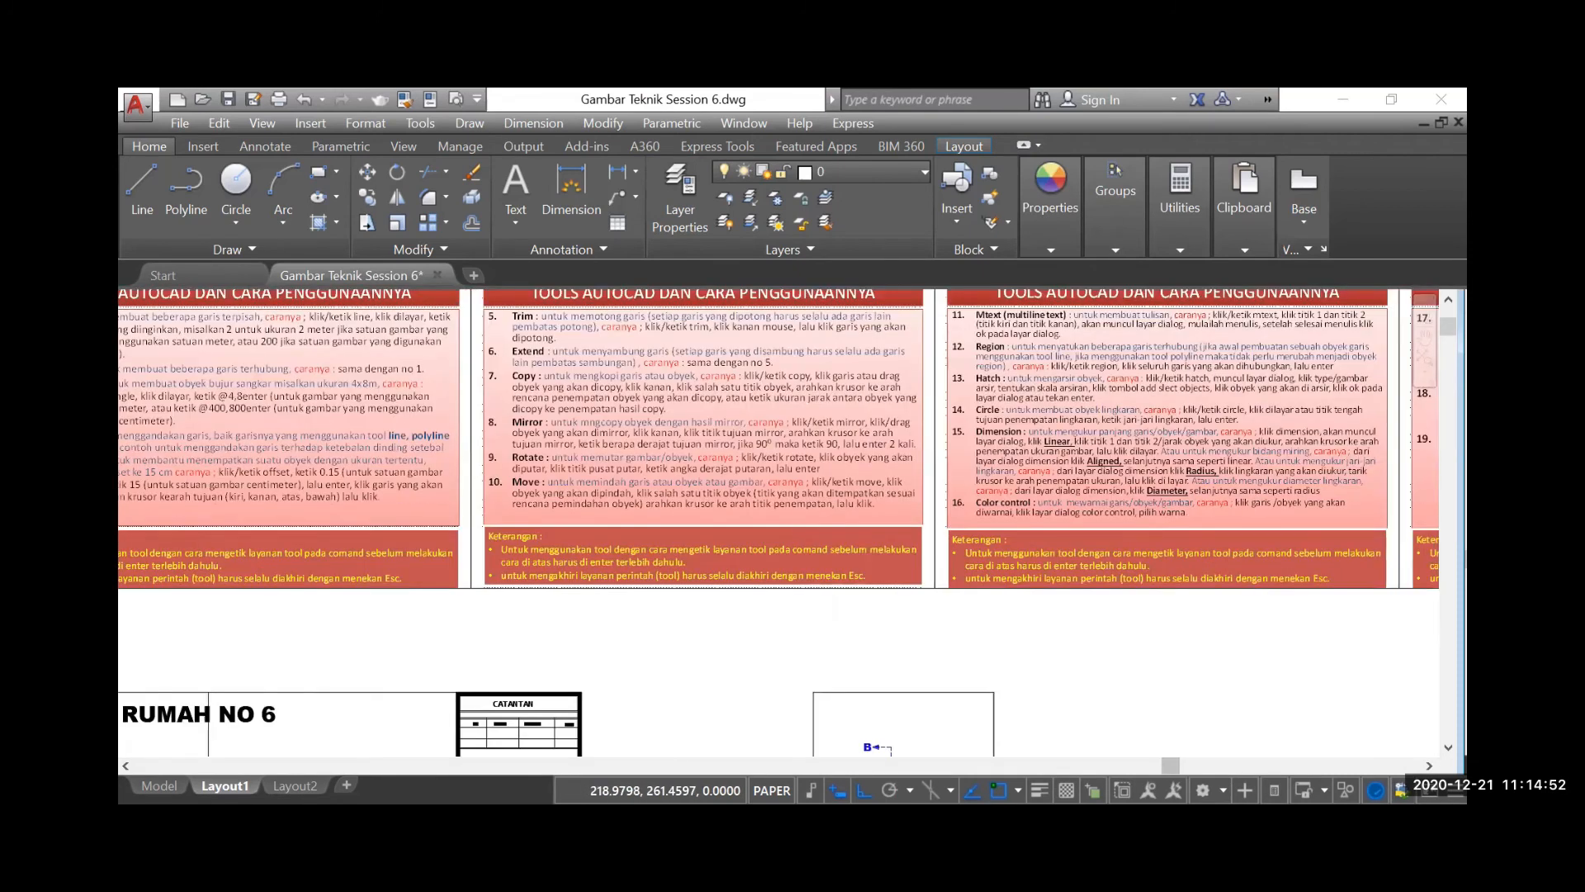
{"action": "scroll", "coordinate": [425, 460], "scroll_direction": "down", "scroll_amount": 2}
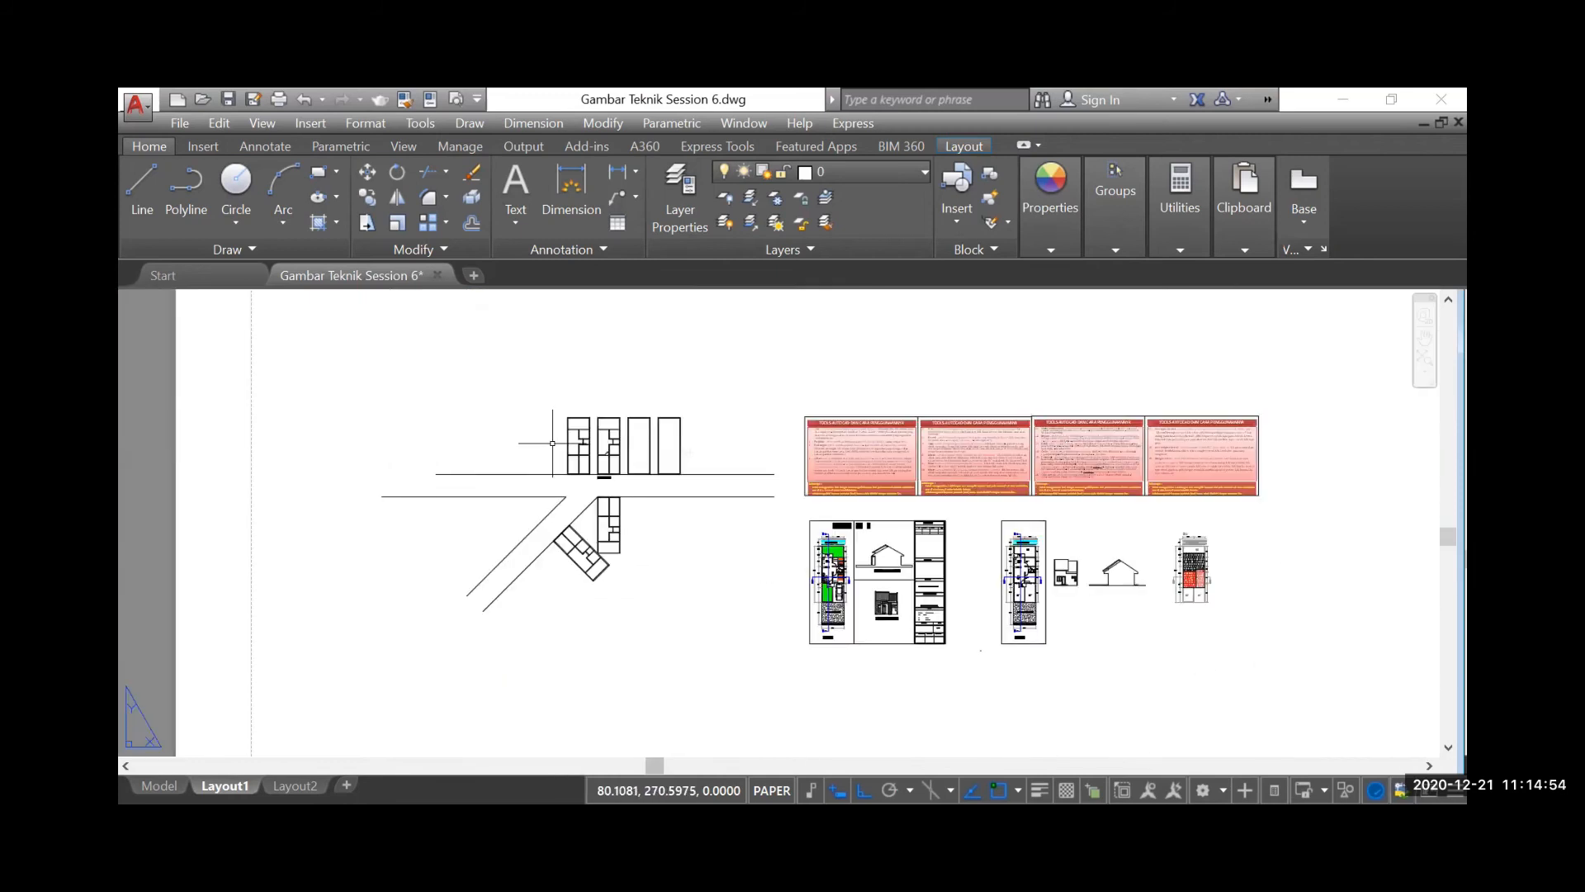
Add a vertical linear dimension outside the second plan's right wall, from its upper outer corner to the top of the black column
{"action": "scroll", "coordinate": [624, 437], "scroll_direction": "up", "scroll_amount": 4}
{"action": "scroll", "coordinate": [609, 412], "scroll_direction": "up", "scroll_amount": 4}
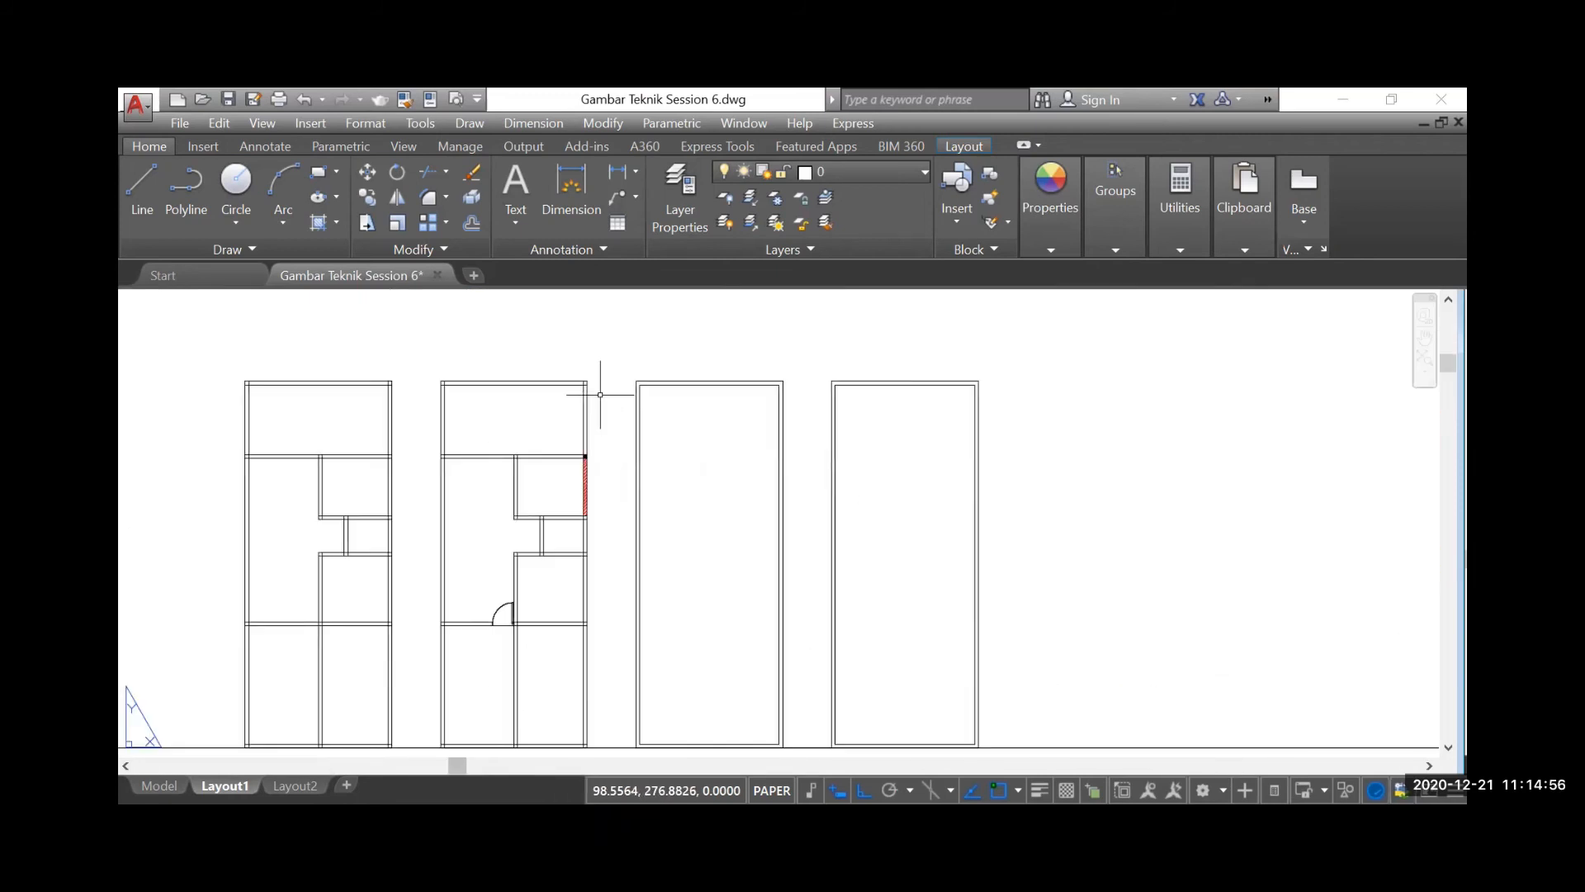
{"action": "scroll", "coordinate": [600, 394], "scroll_direction": "up", "scroll_amount": 2}
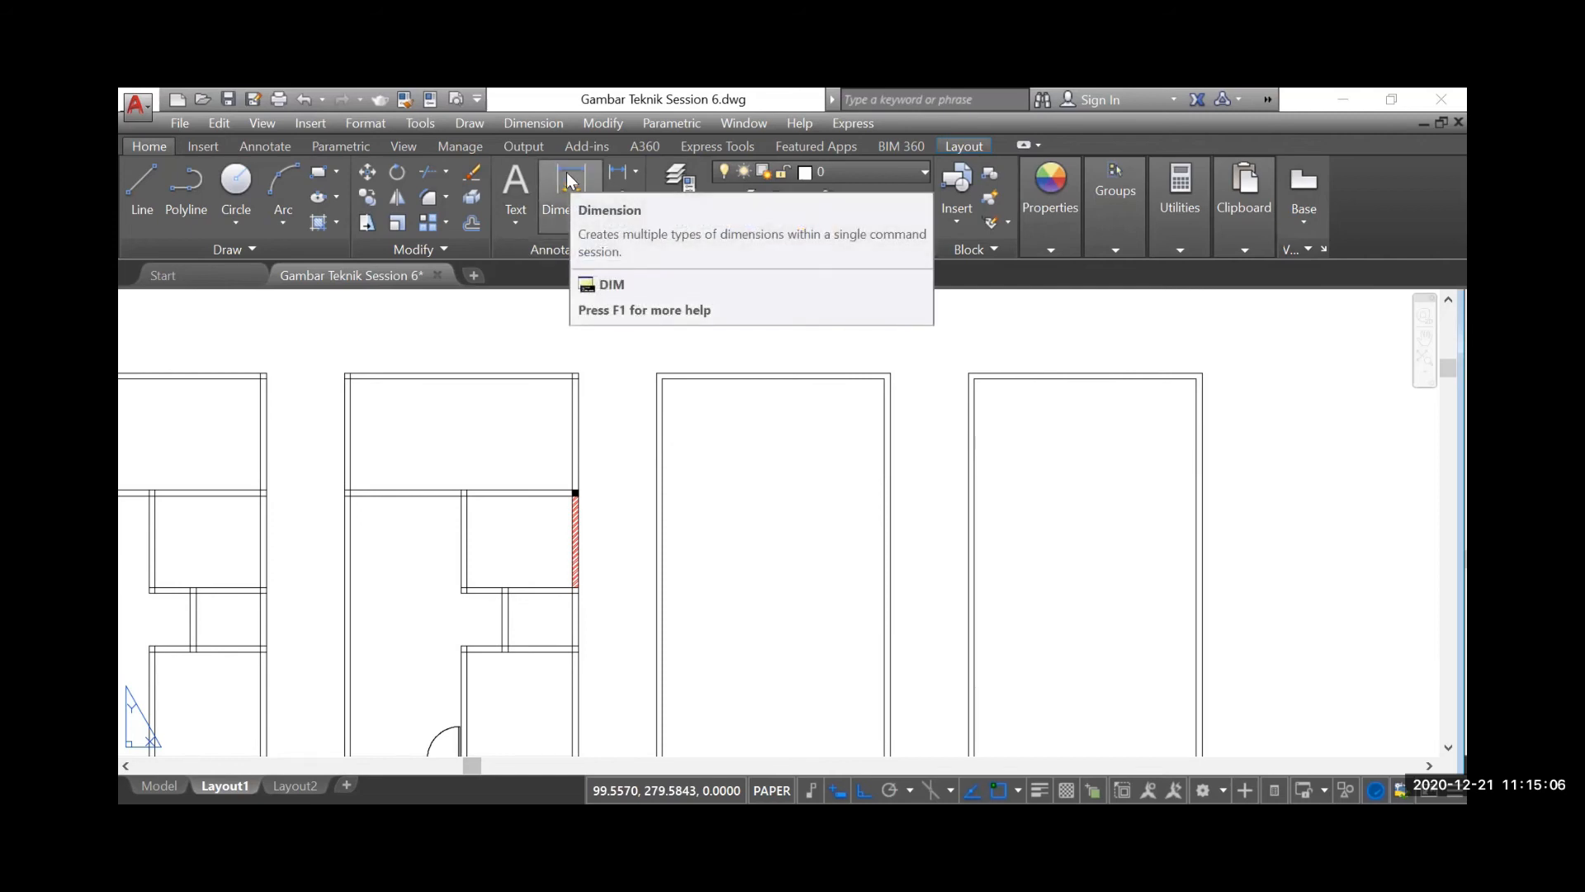
{"action": "left_click", "coordinate": [535, 124]}
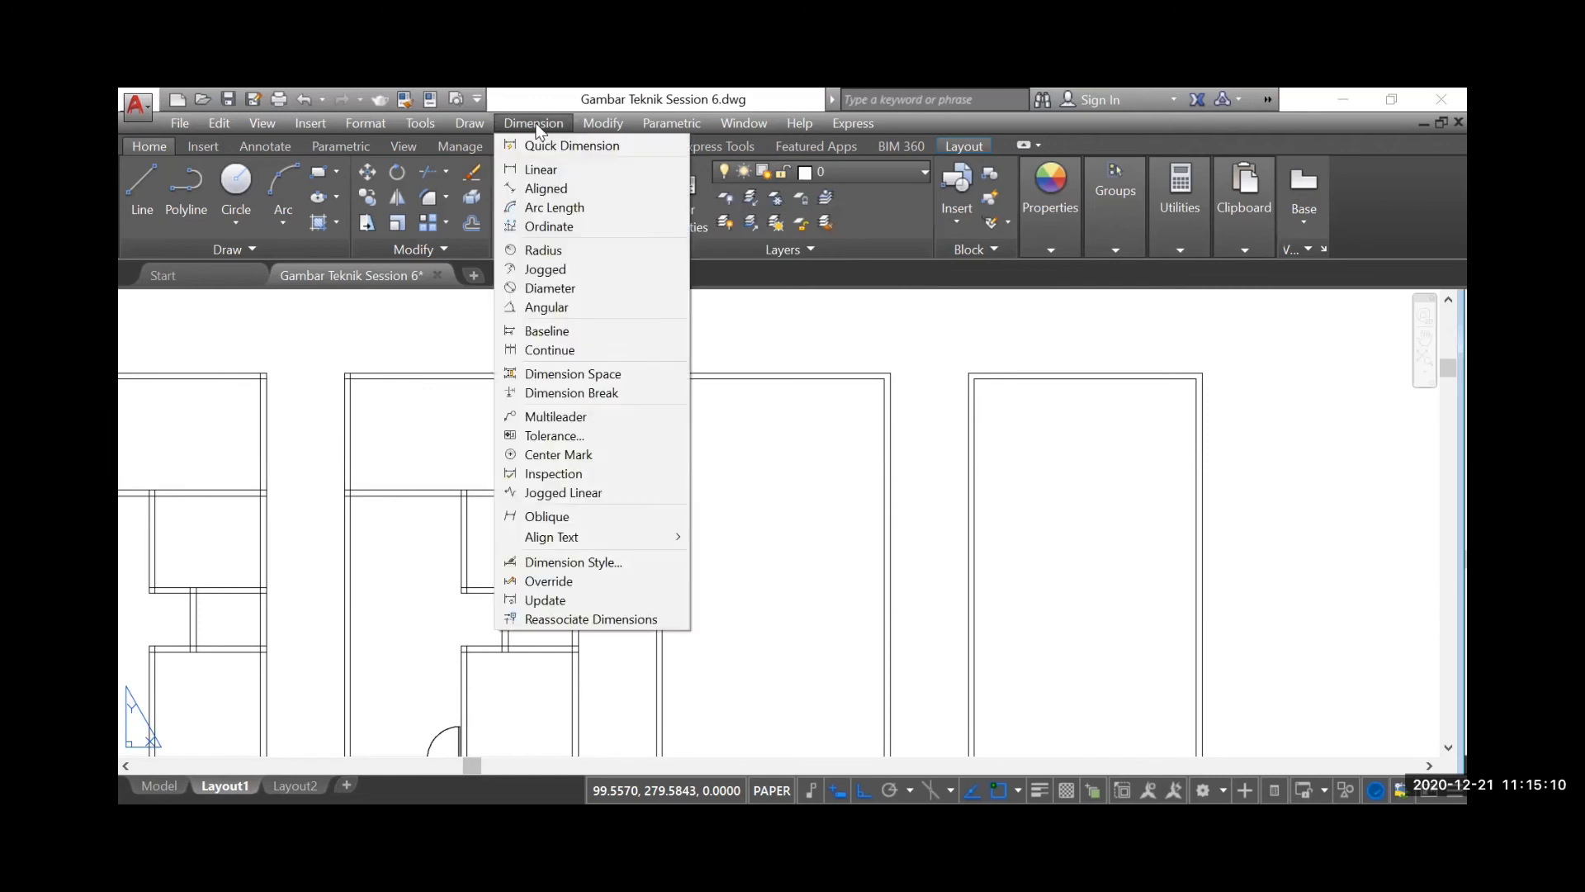
{"action": "left_click", "coordinate": [530, 170]}
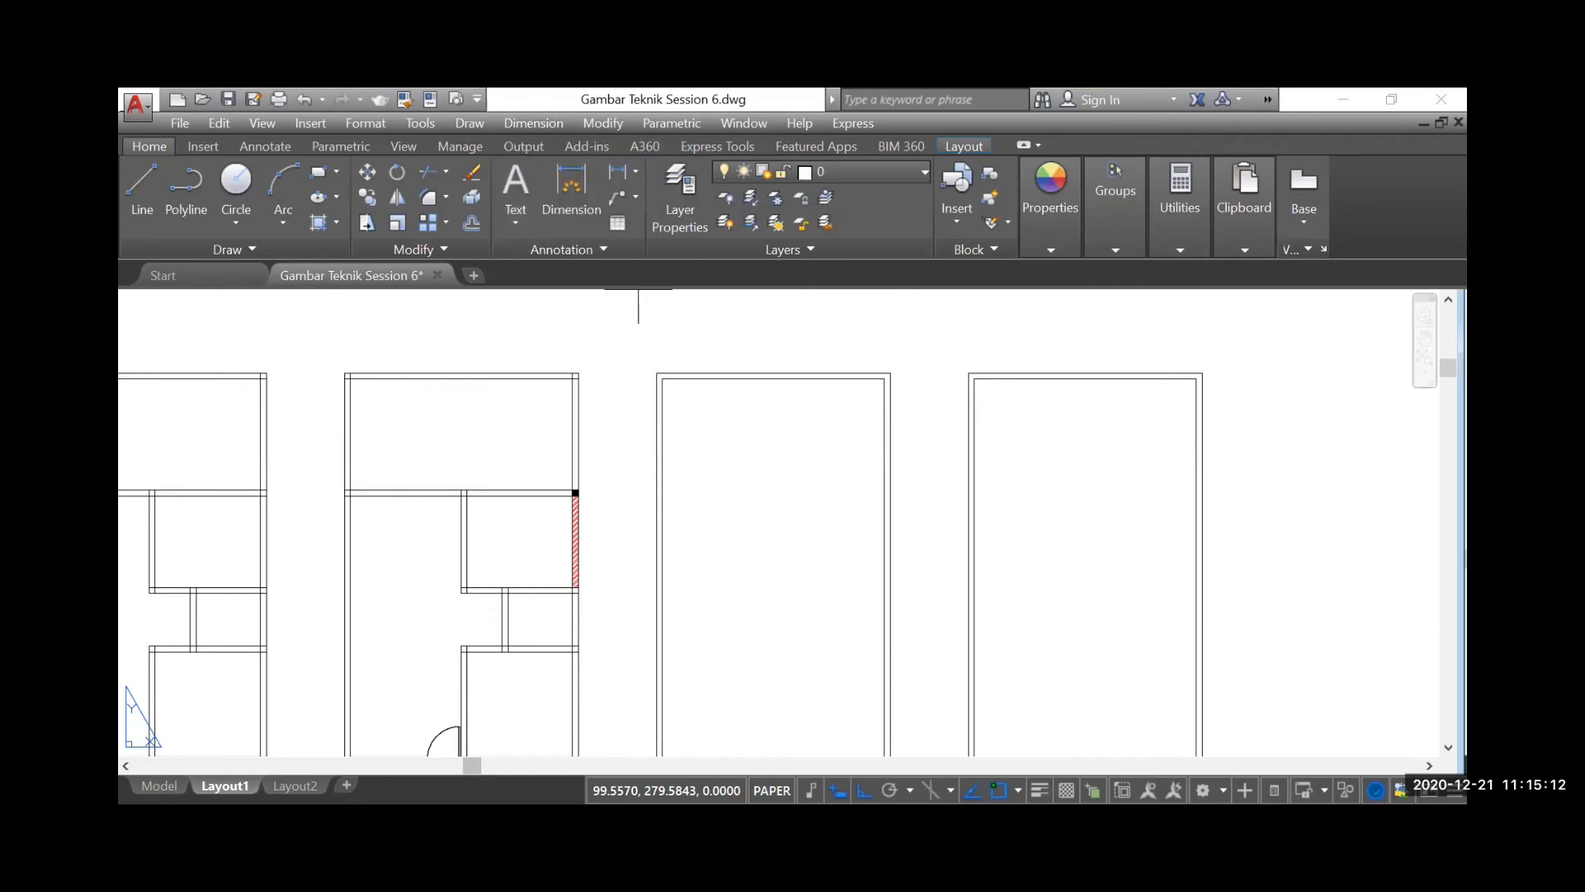
{"action": "scroll", "coordinate": [579, 375], "scroll_direction": "up", "scroll_amount": 2}
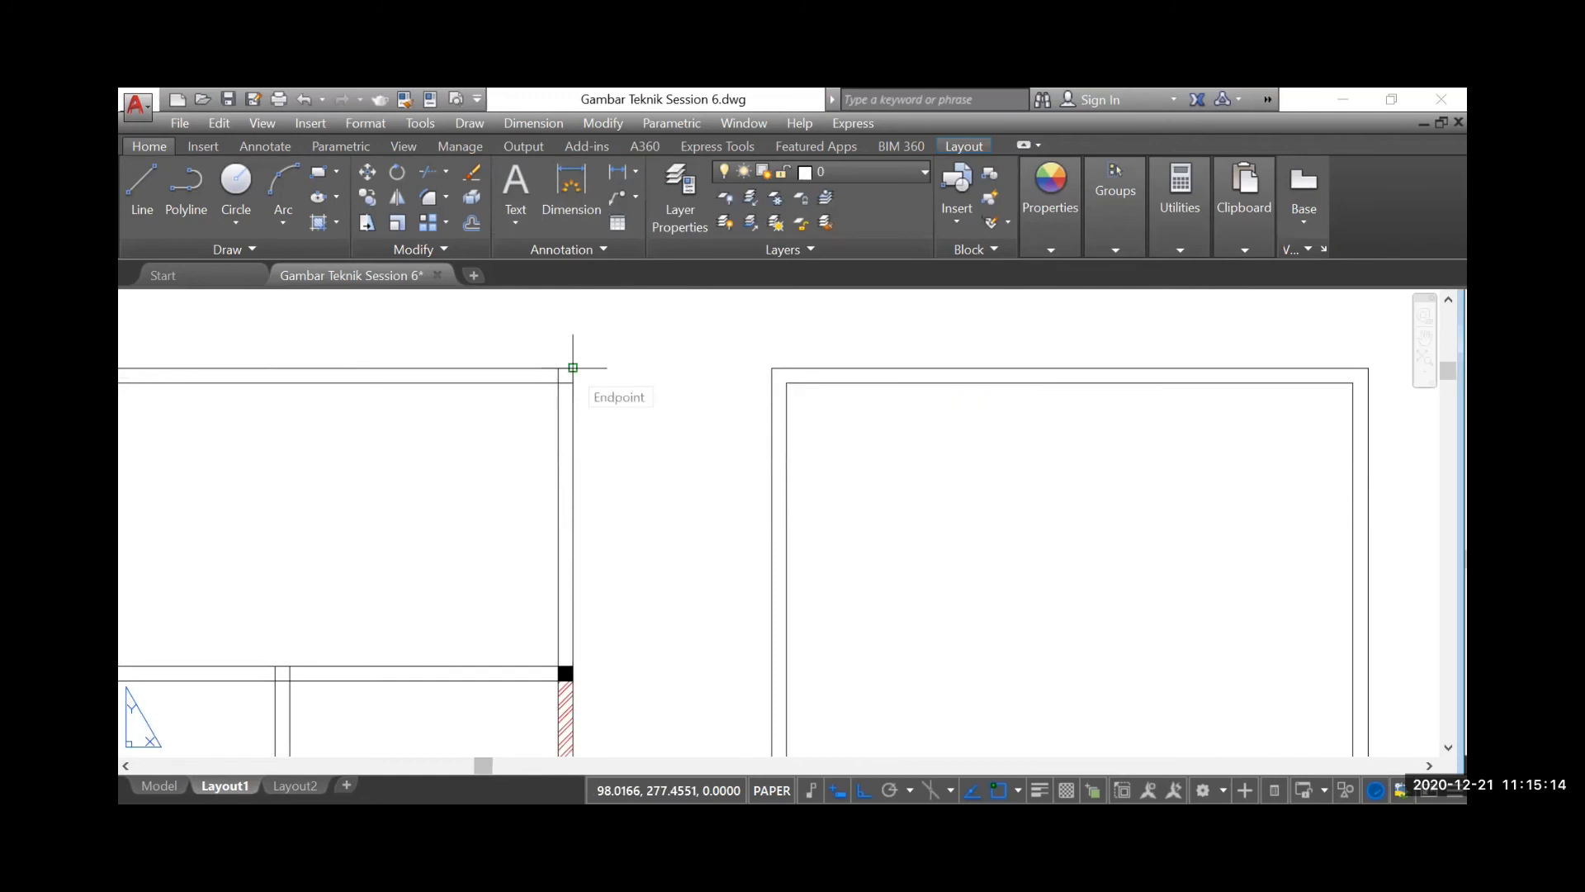
{"action": "left_click", "coordinate": [573, 367]}
{"action": "scroll", "coordinate": [573, 365], "scroll_direction": "down", "scroll_amount": 2}
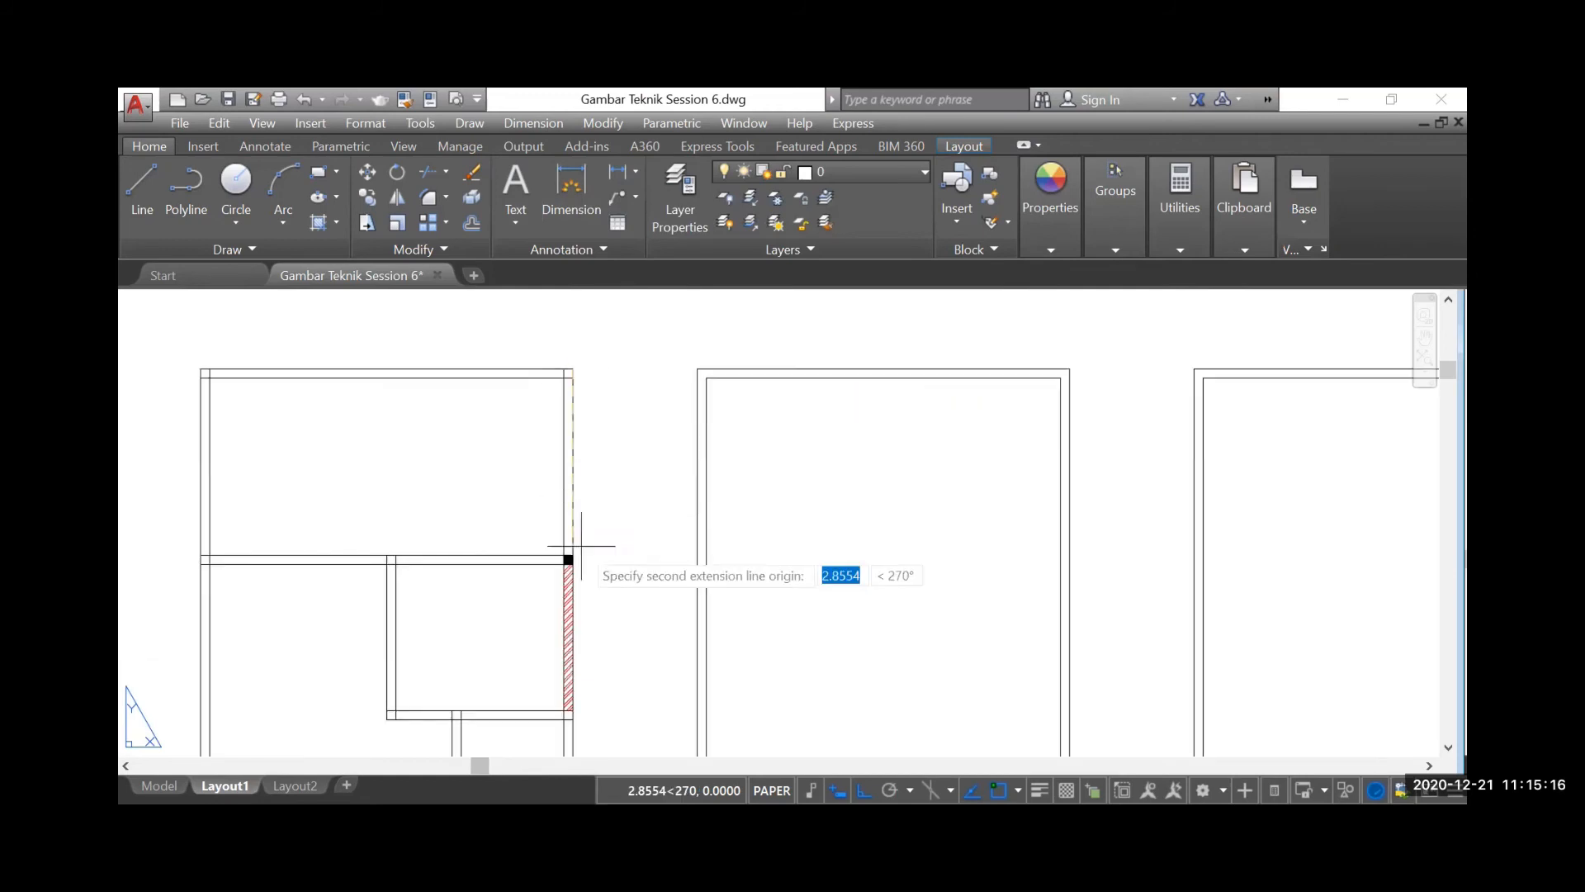
{"action": "scroll", "coordinate": [568, 556], "scroll_direction": "up", "scroll_amount": 2}
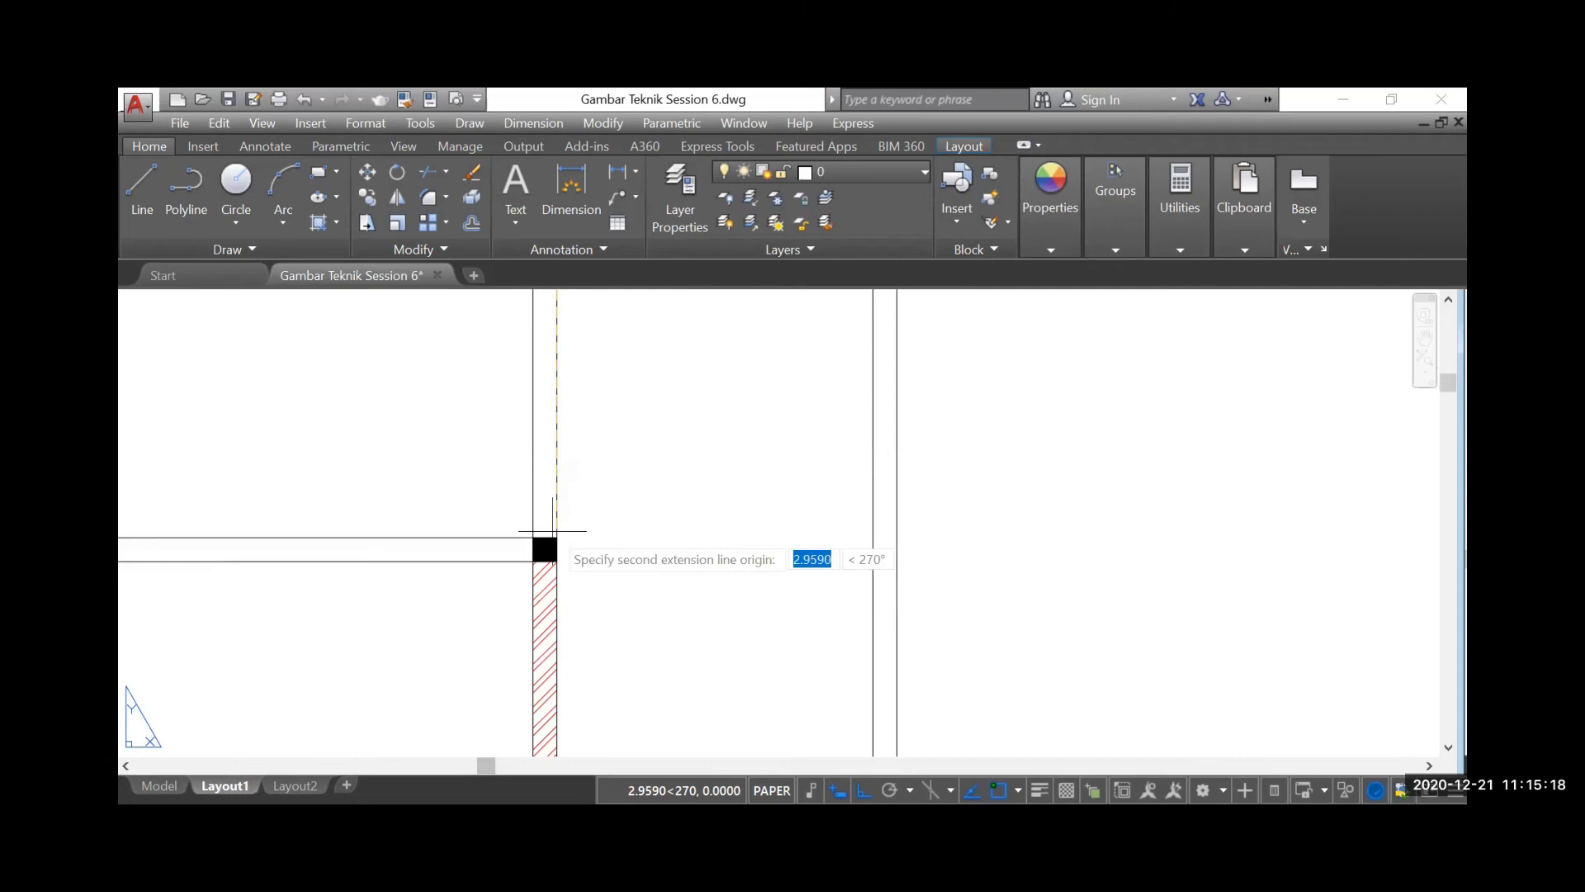
{"action": "left_click", "coordinate": [557, 537]}
{"action": "scroll", "coordinate": [555, 538], "scroll_direction": "down", "scroll_amount": 2}
{"action": "scroll", "coordinate": [550, 538], "scroll_direction": "up", "scroll_amount": 2}
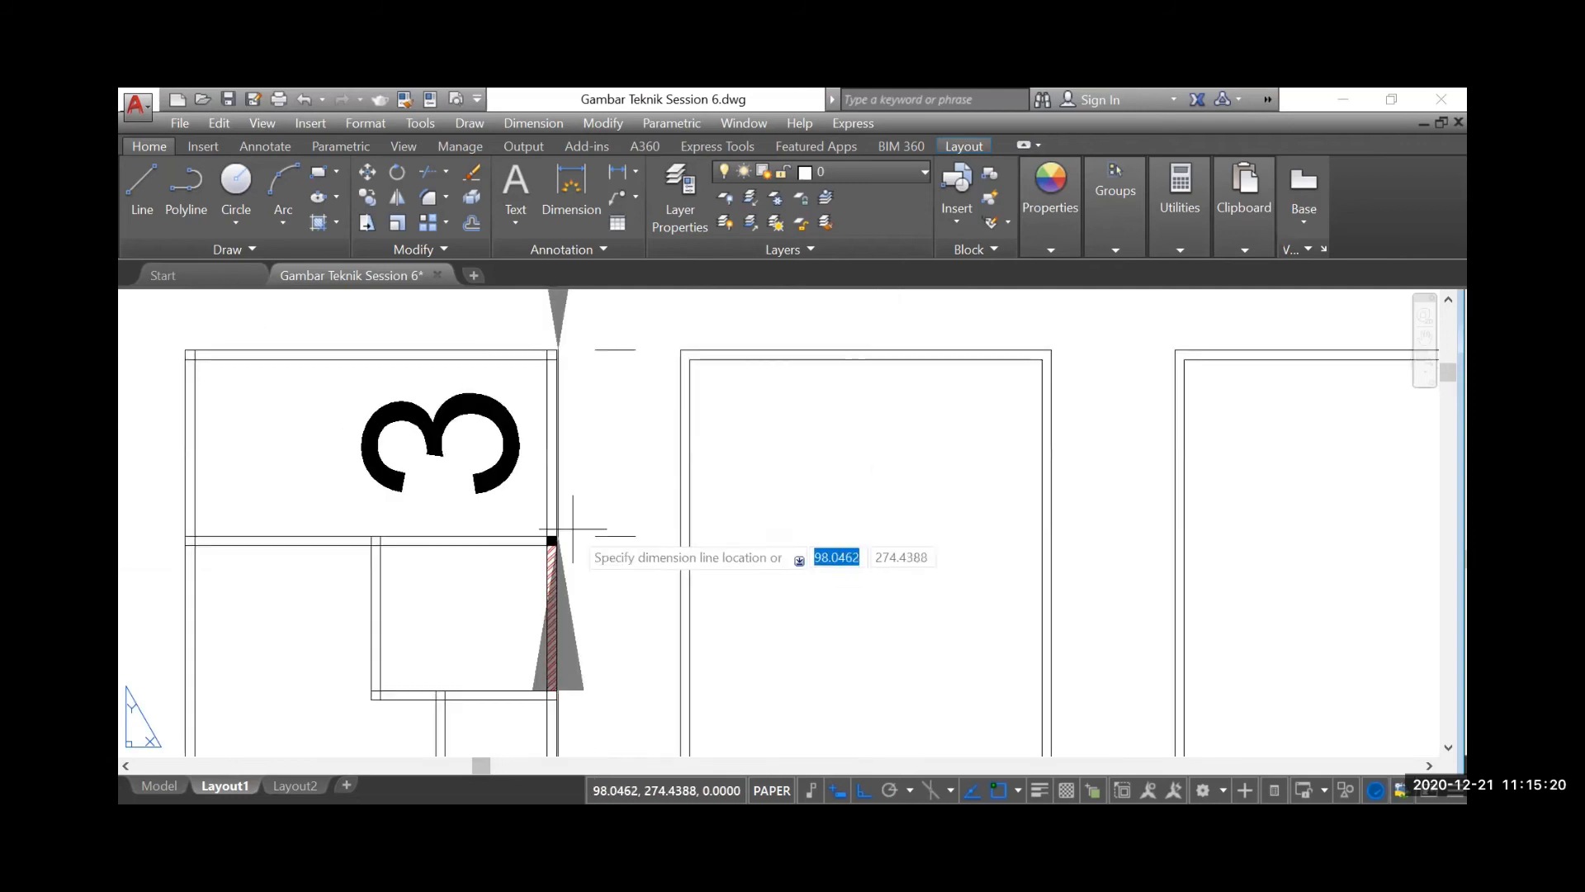
{"action": "left_click", "coordinate": [605, 494]}
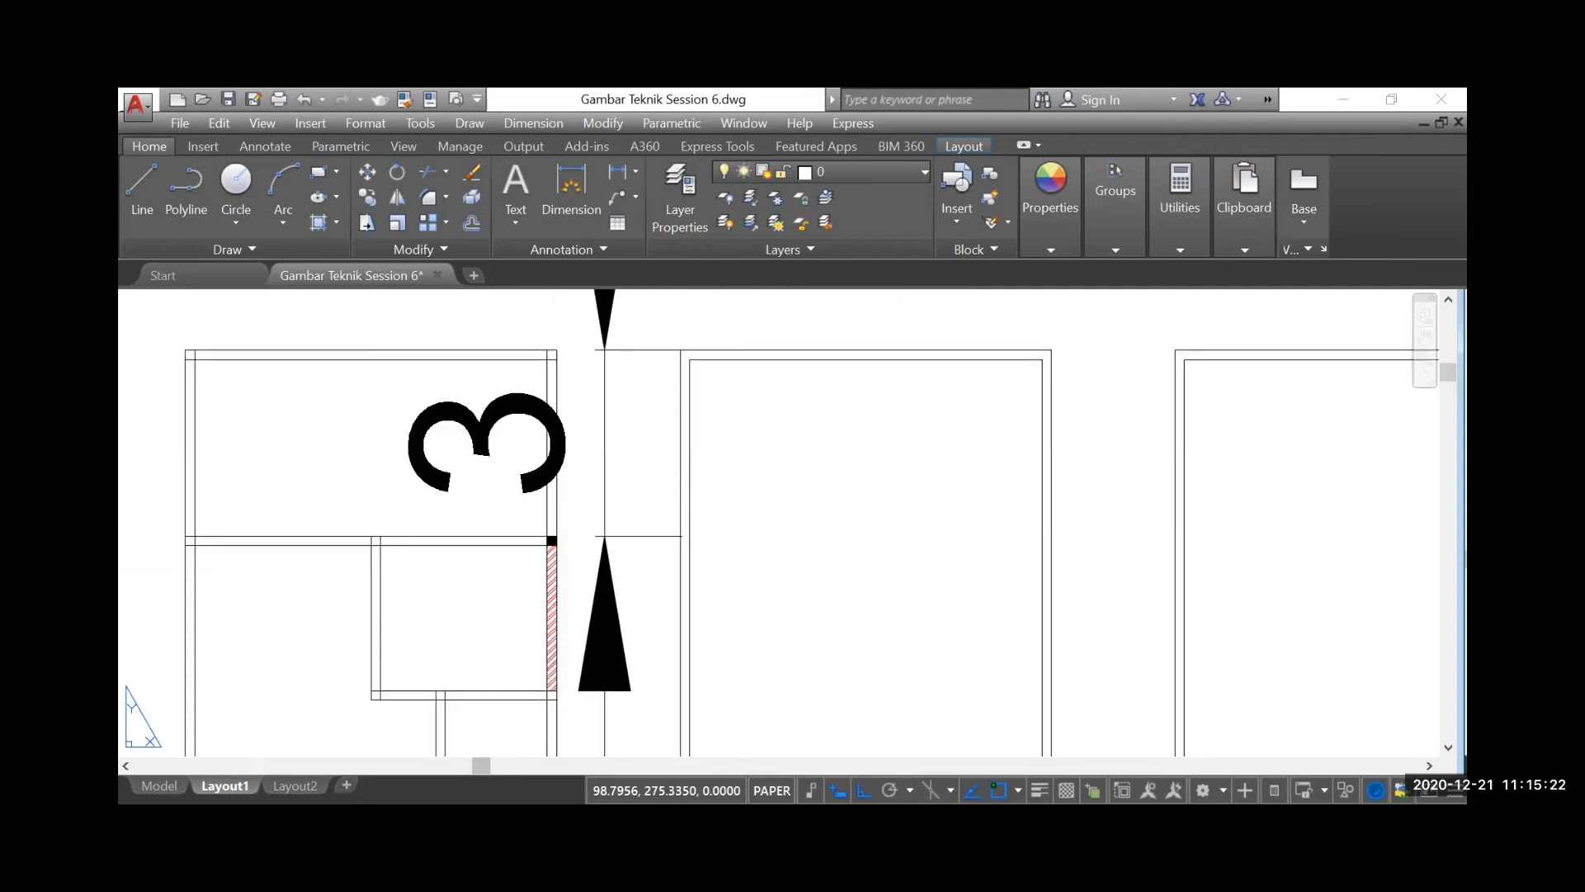
Select the new vertical dimension beside the second plan and display its full properties
{"action": "scroll", "coordinate": [696, 446], "scroll_direction": "down", "scroll_amount": 5}
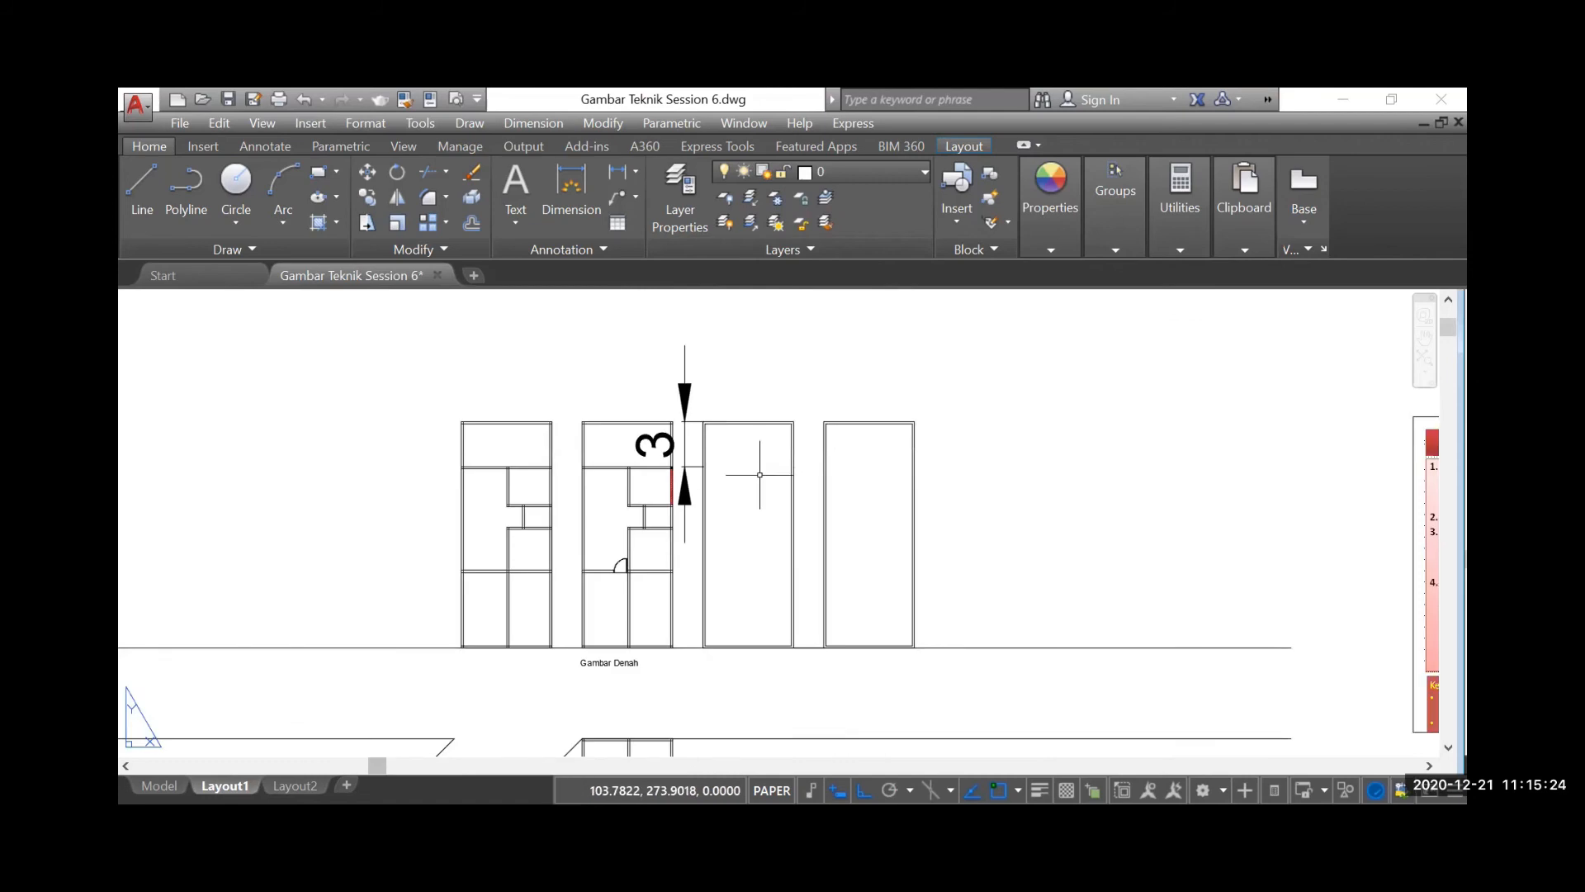
{"action": "scroll", "coordinate": [684, 434], "scroll_direction": "up", "scroll_amount": 2}
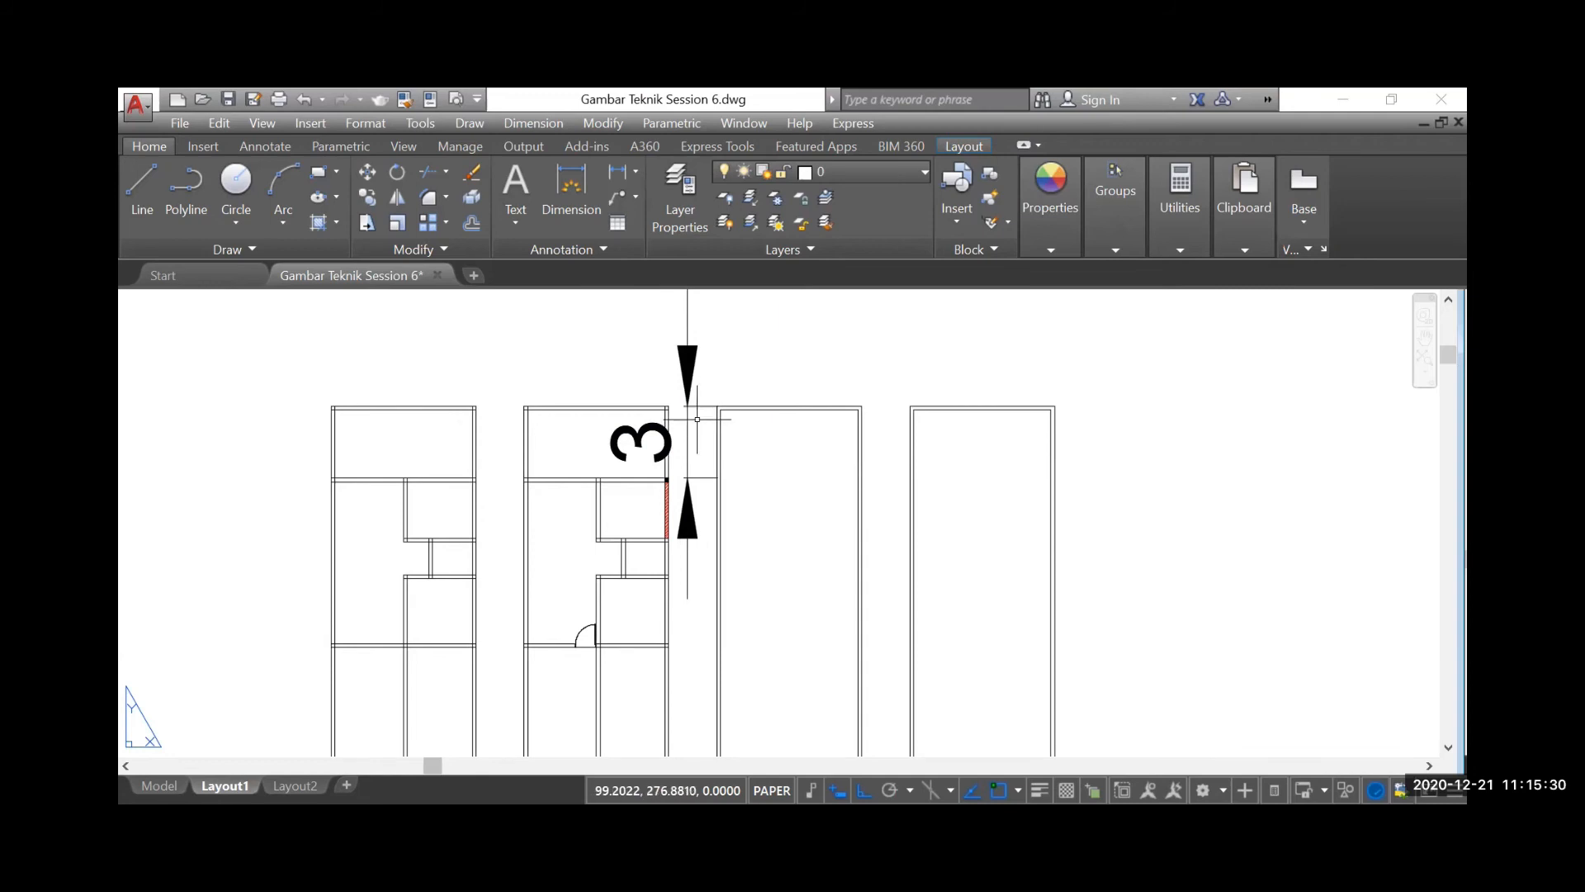
{"action": "left_click", "coordinate": [698, 417]}
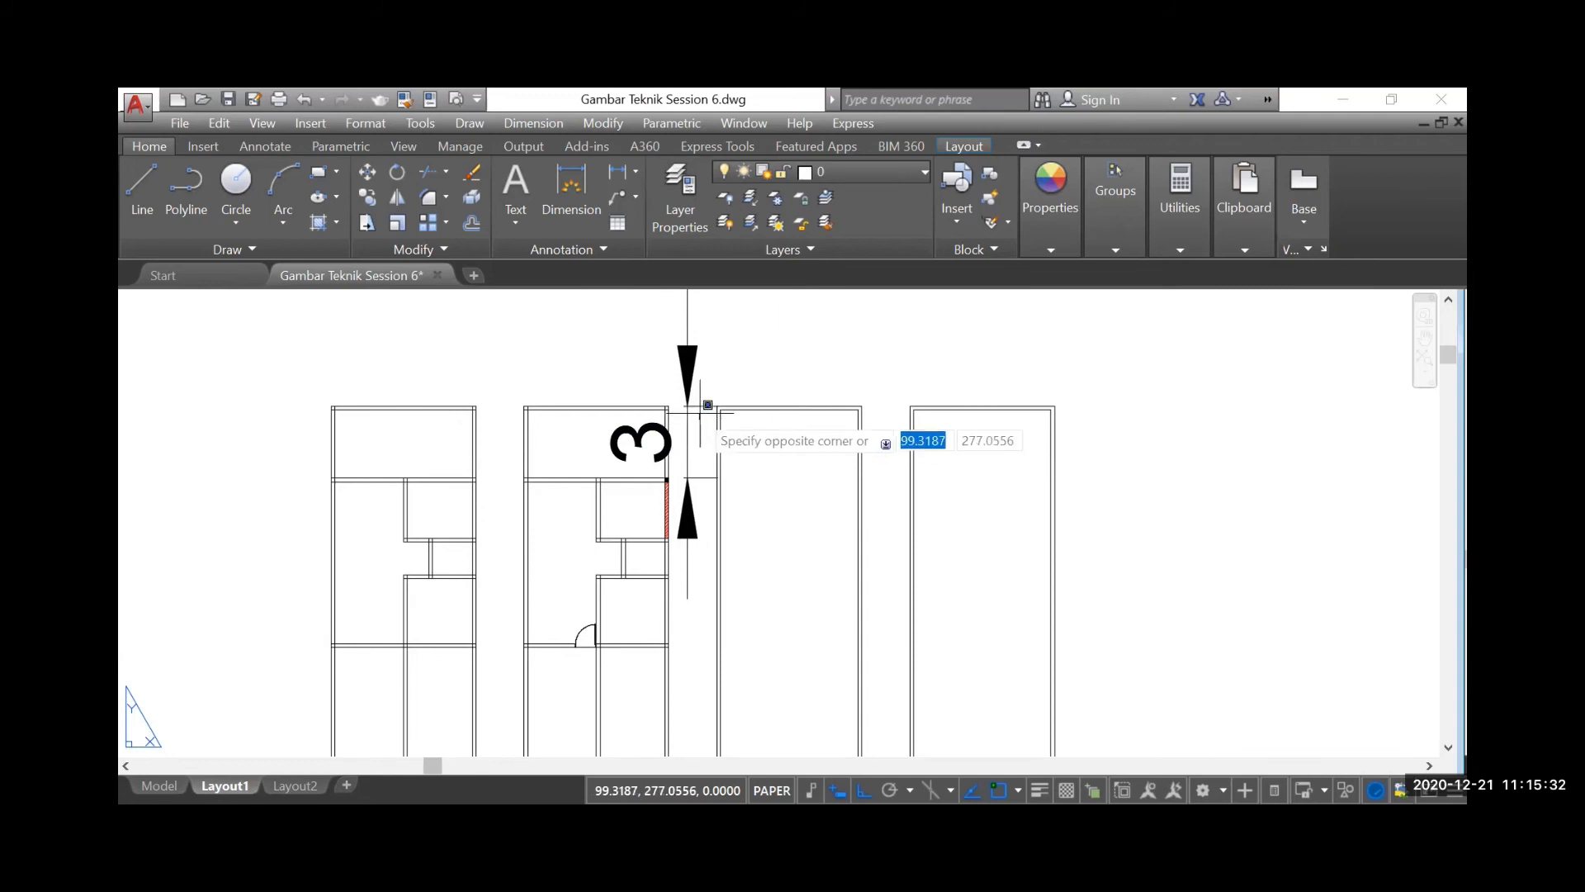
{"action": "left_click", "coordinate": [690, 400]}
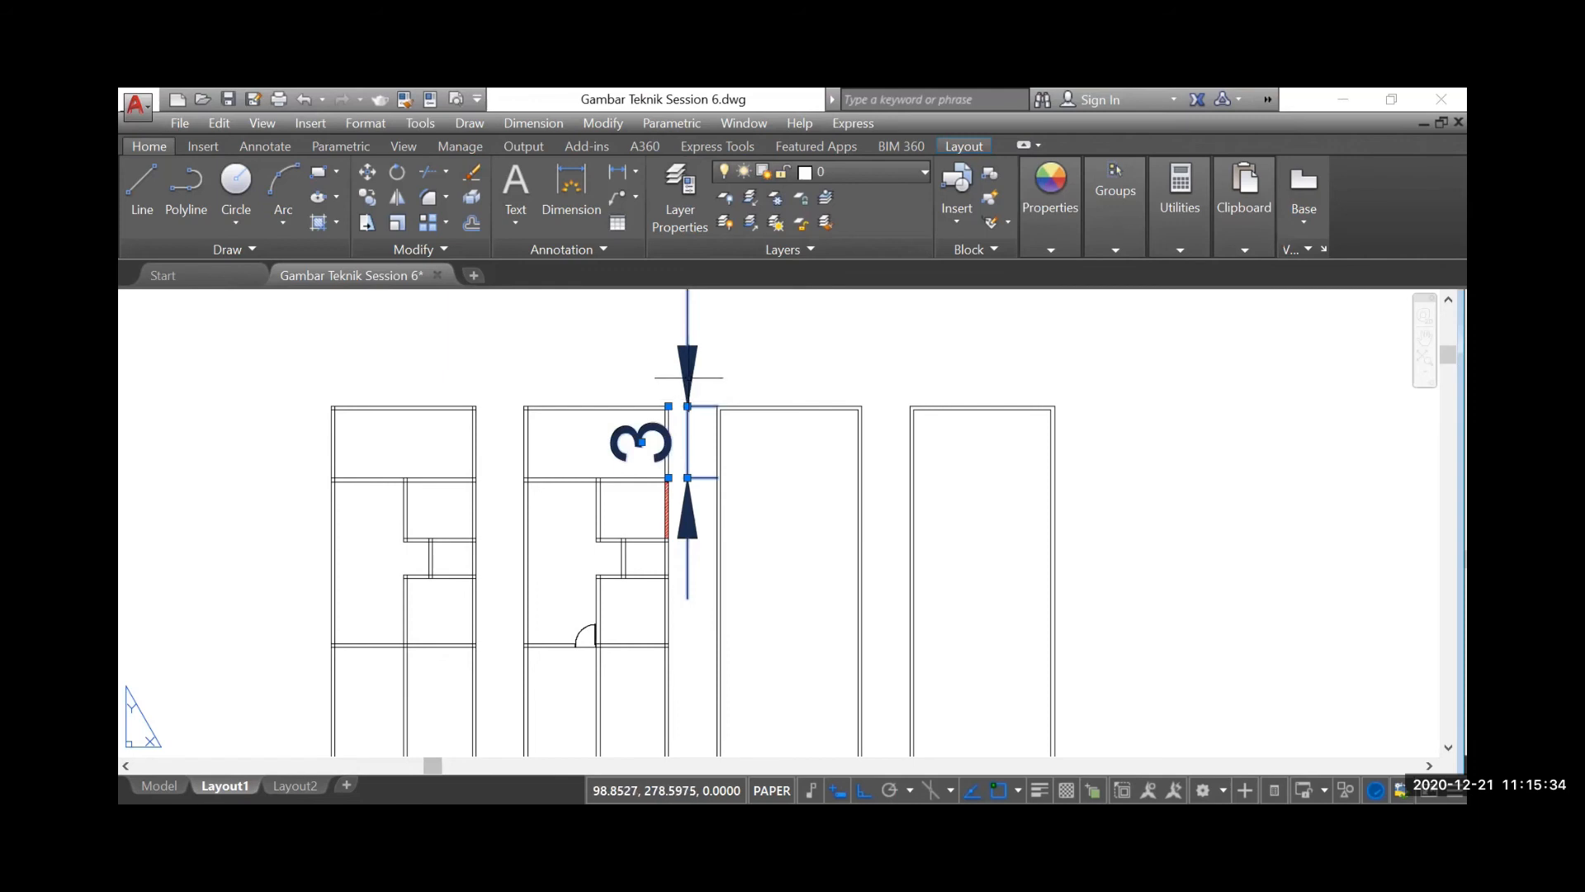
{"action": "right_click", "coordinate": [694, 383]}
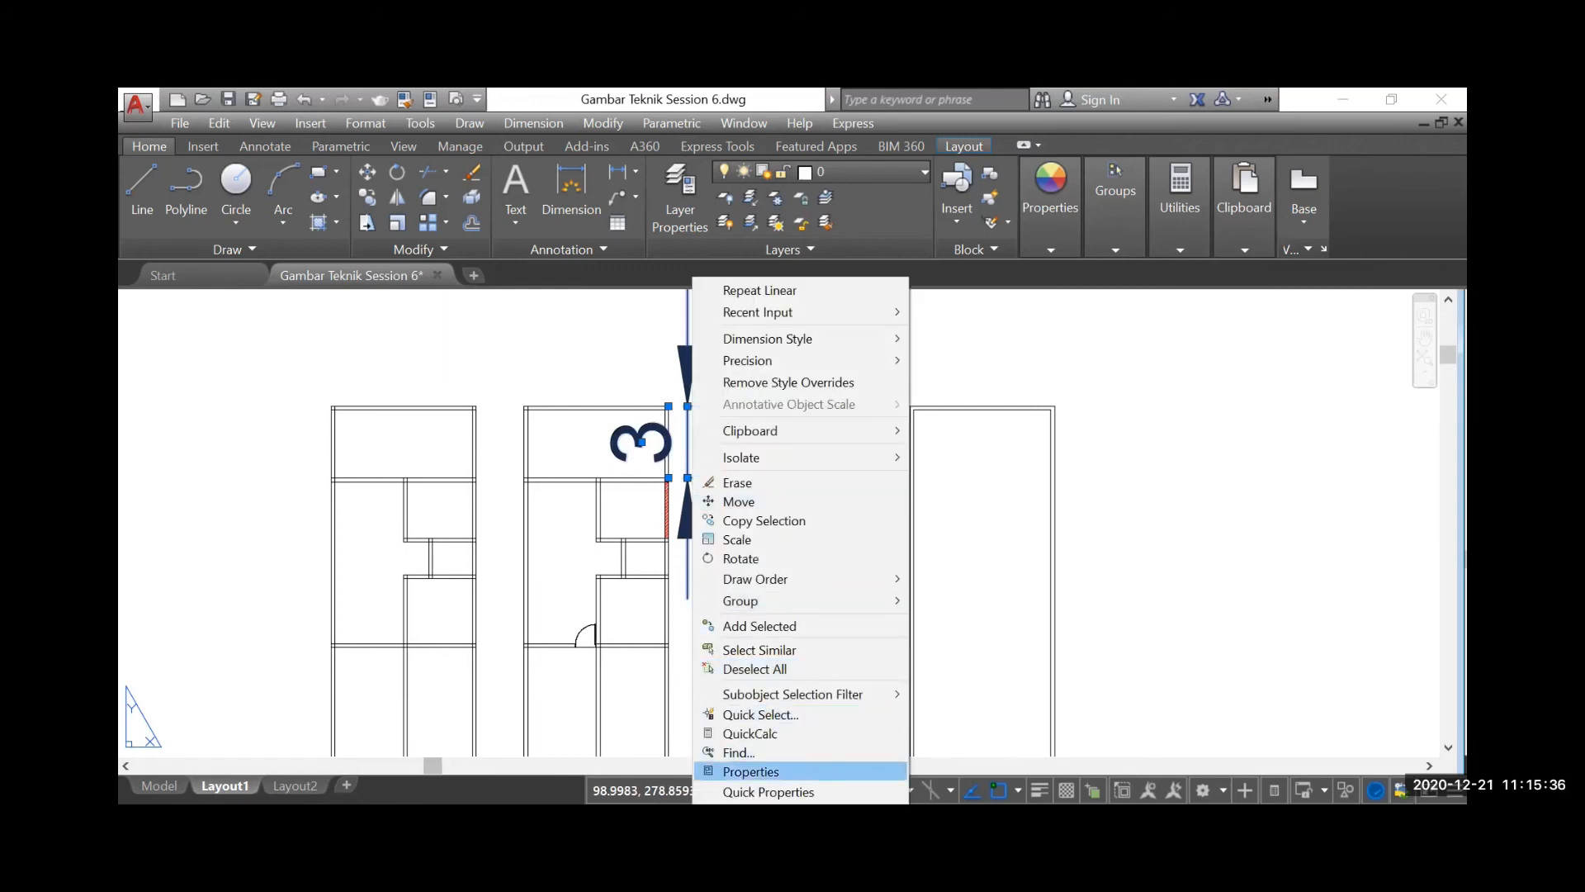
{"action": "left_click", "coordinate": [750, 771]}
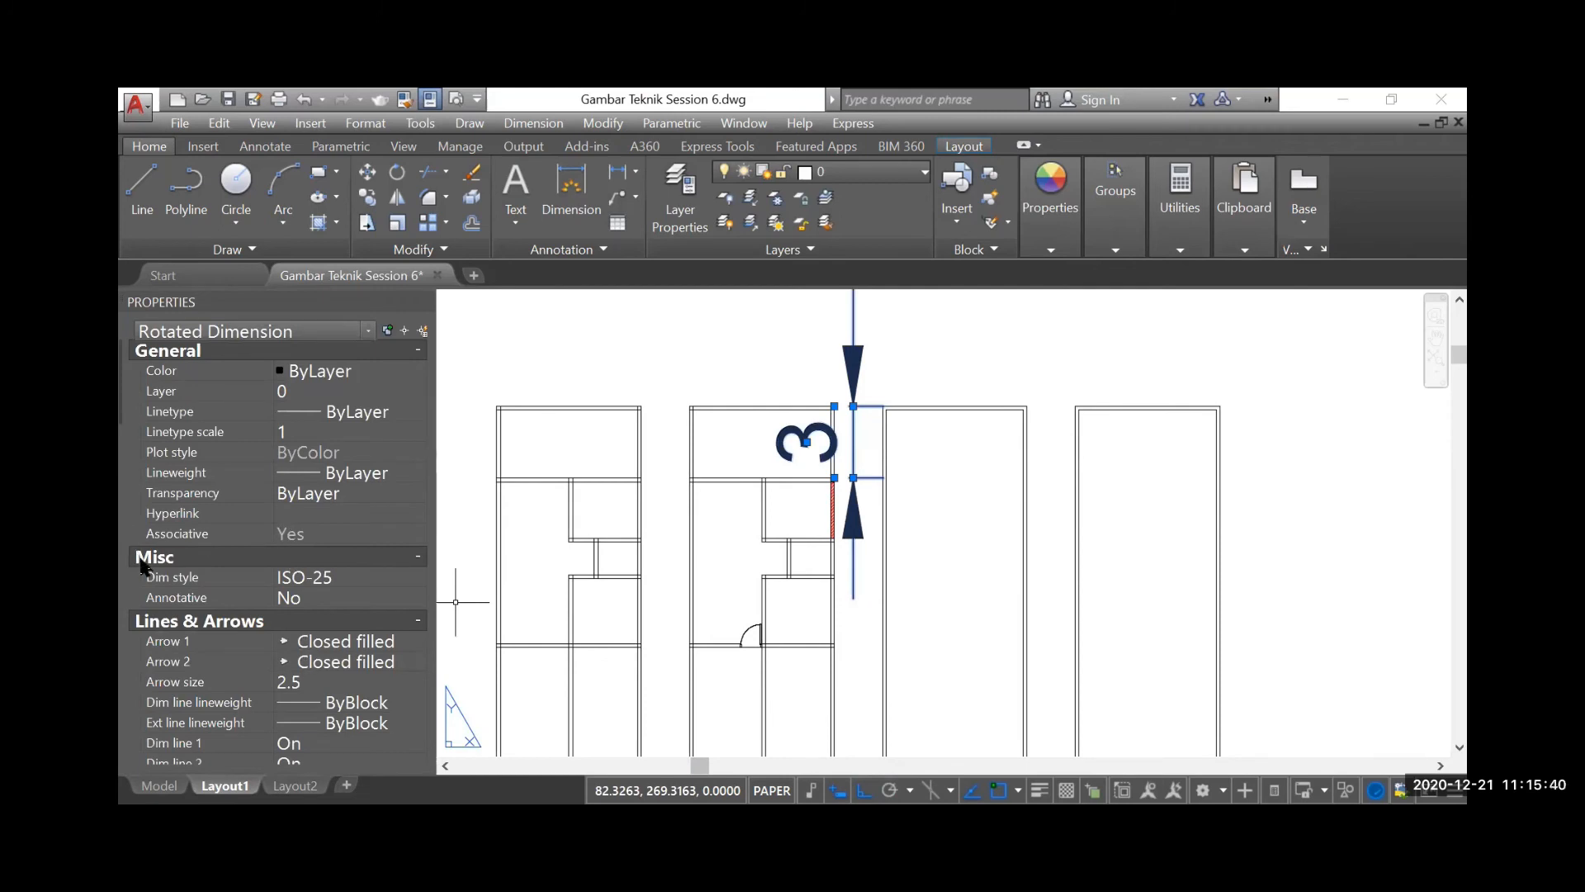
Set the selected dimension's arrow size to 0.15, keeping Closed filled arrowheads
{"action": "scroll", "coordinate": [245, 620], "scroll_direction": "down", "scroll_amount": 2}
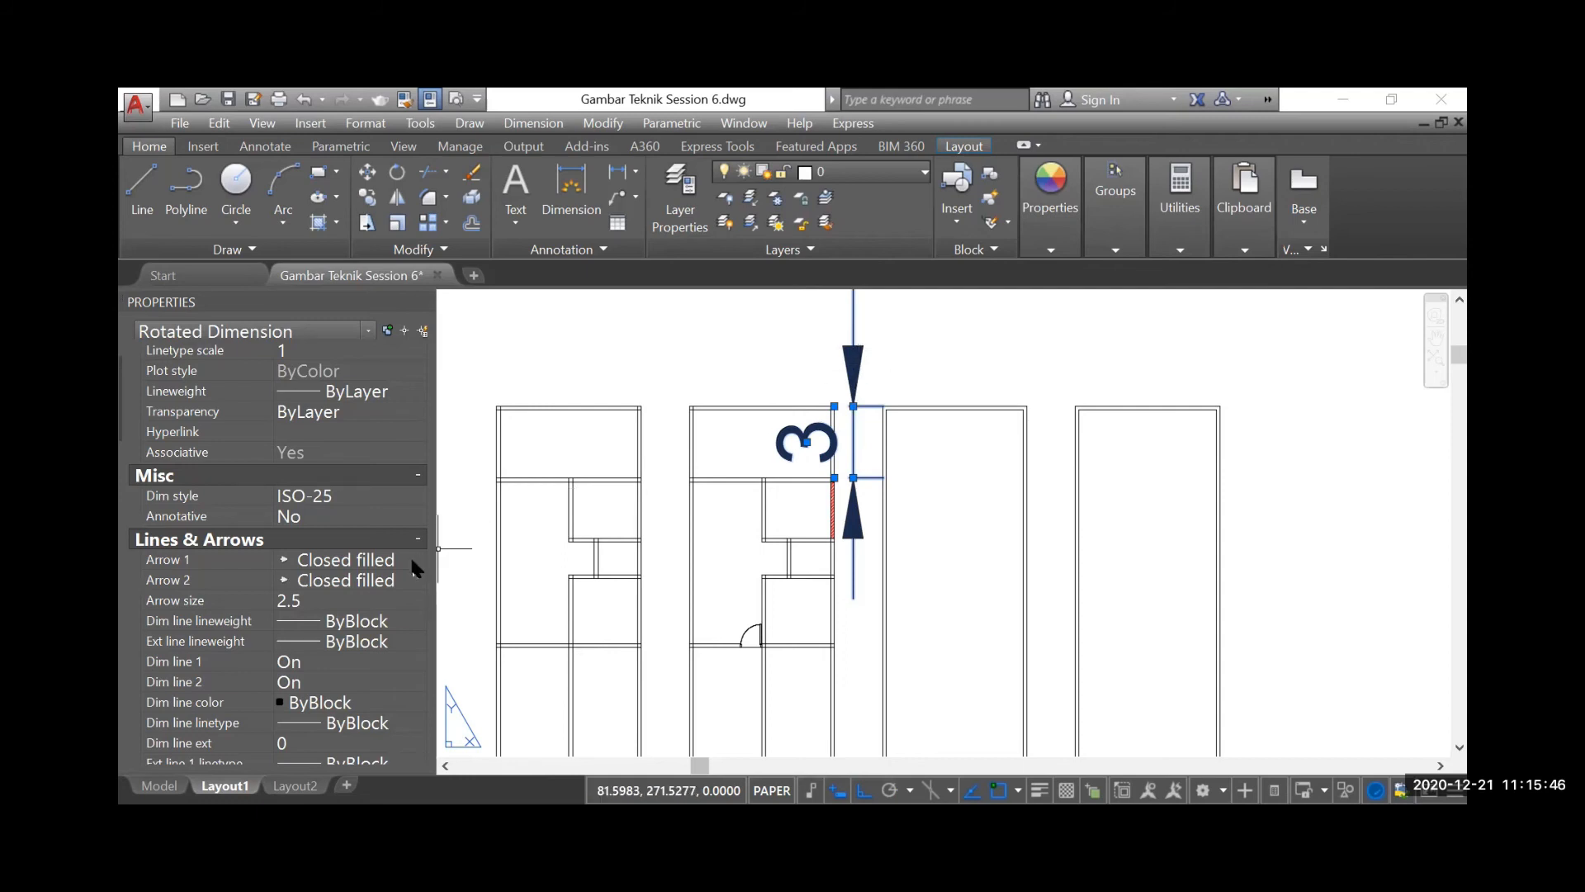
{"action": "left_click", "coordinate": [369, 566]}
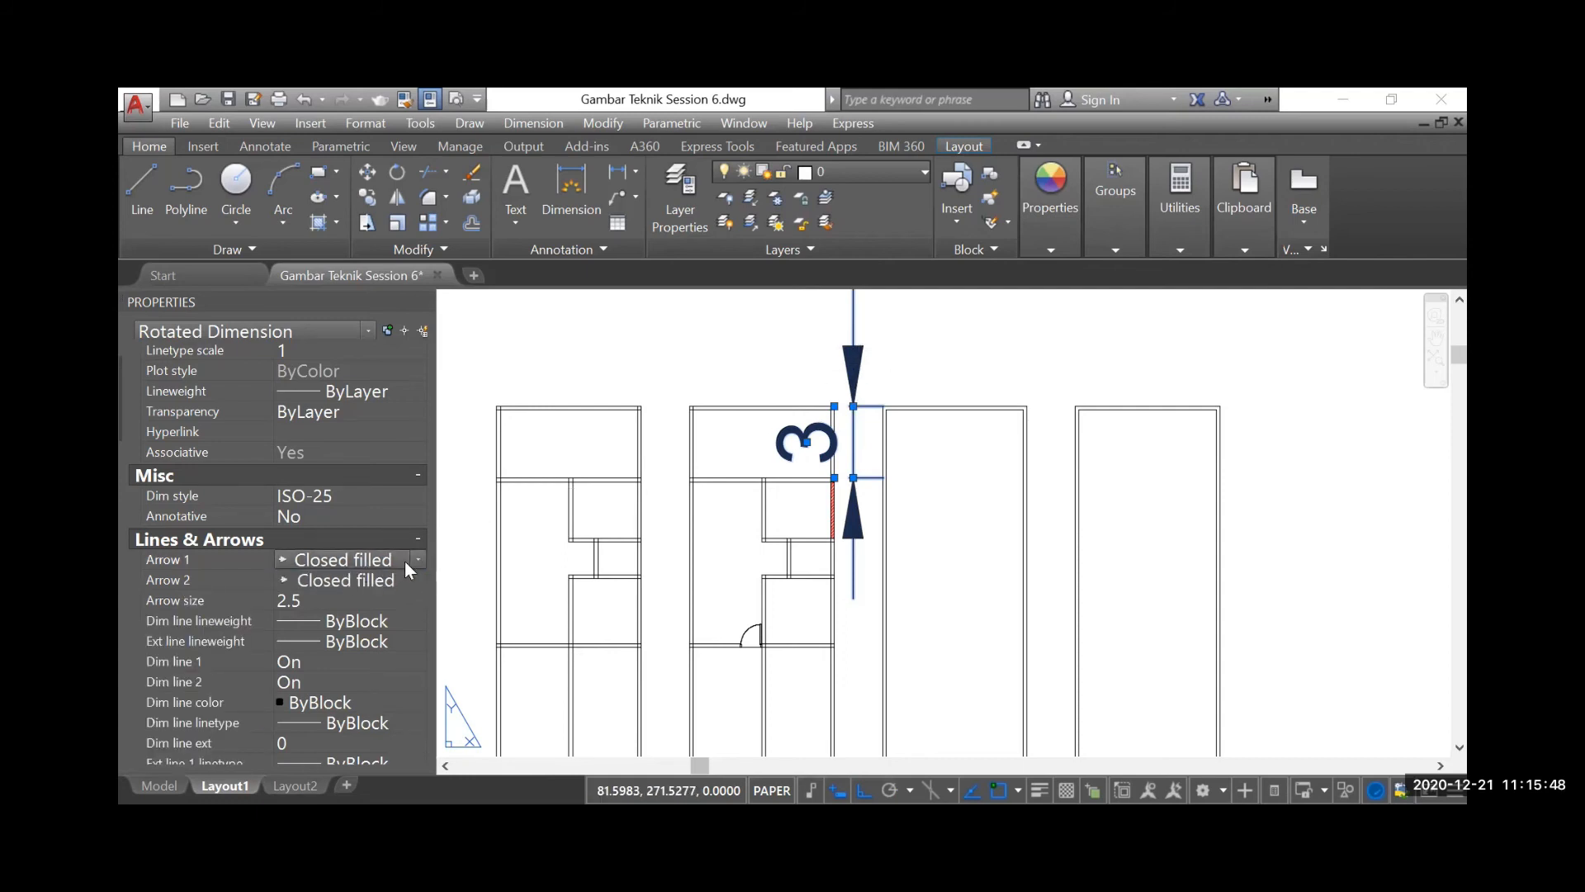
{"action": "left_click", "coordinate": [404, 561]}
{"action": "left_click", "coordinate": [354, 560]}
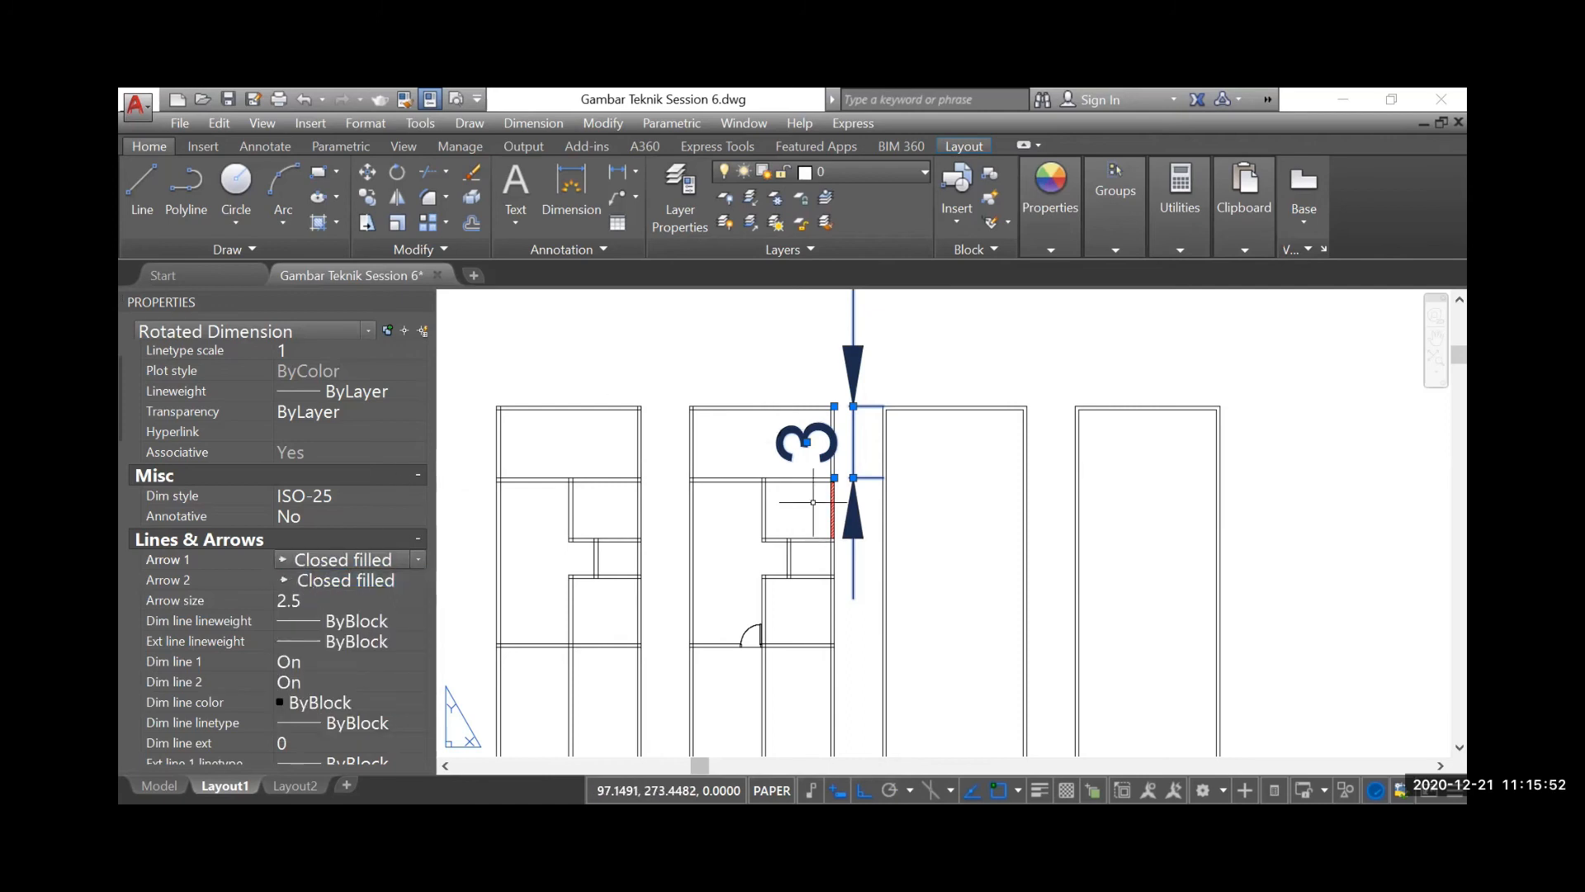
{"action": "left_click", "coordinate": [317, 600]}
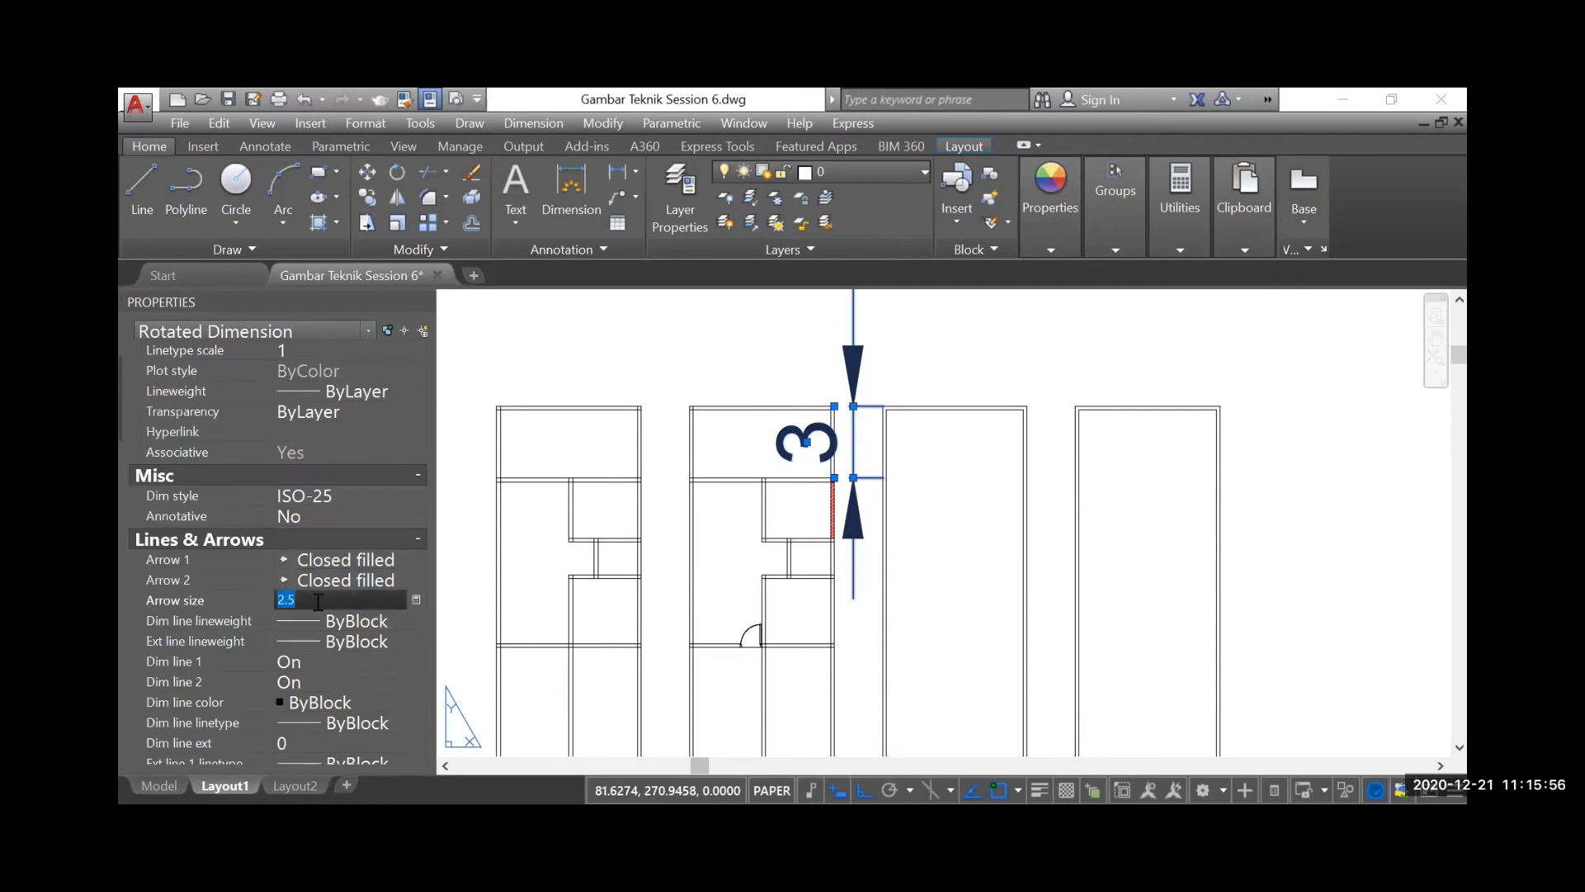
{"action": "type", "text": "0"}
{"action": "key", "text": "Return"}
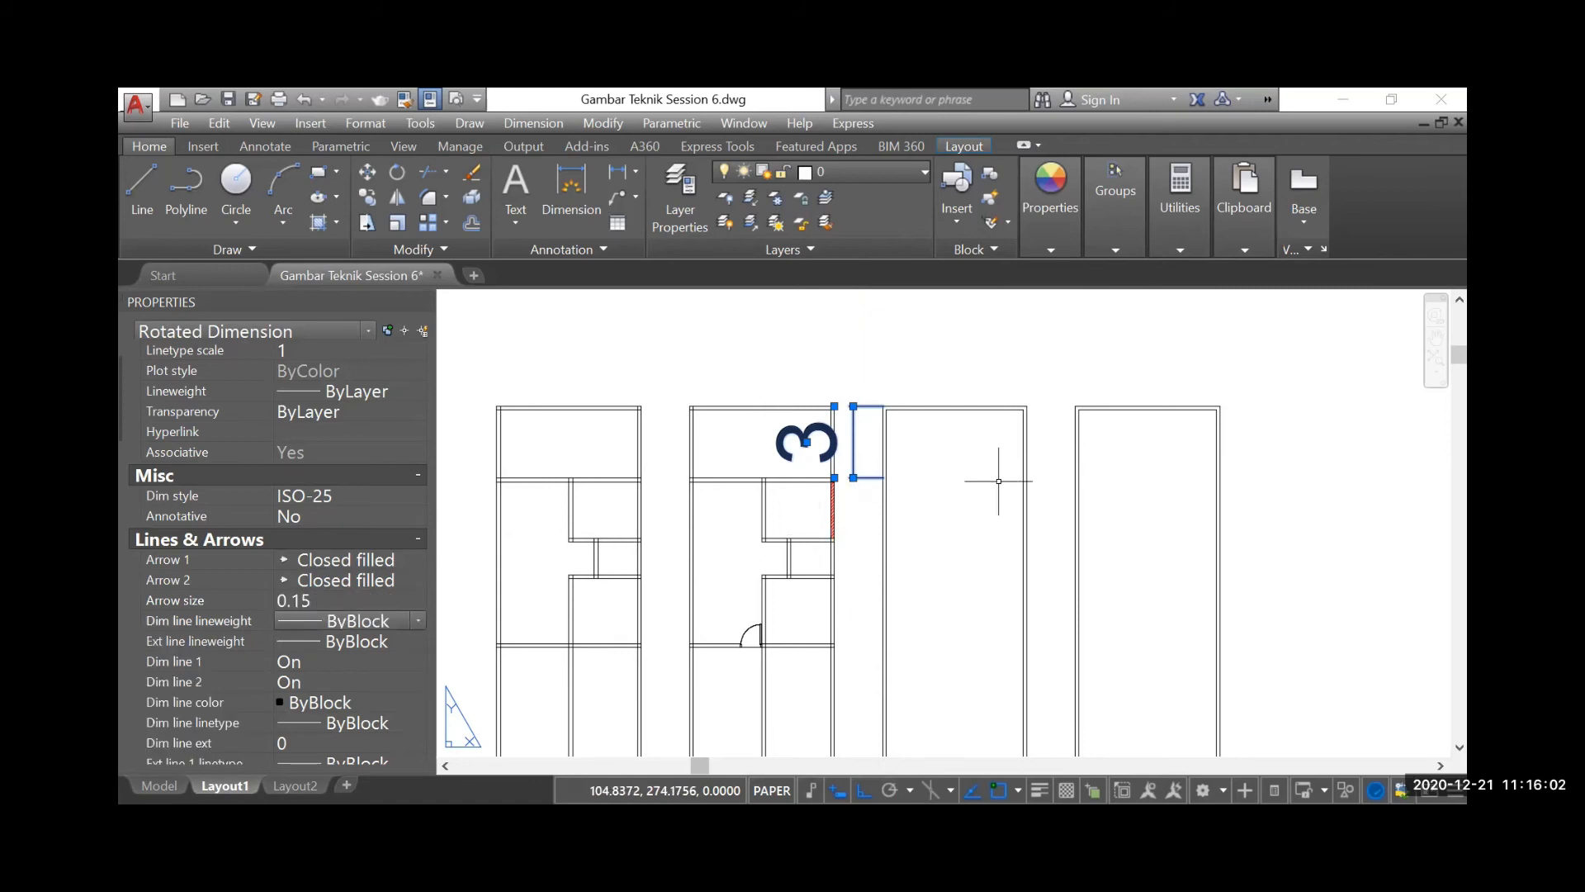
Set the dimension's extension line extension to 0.125 and its extension line offset to 0.06
{"action": "scroll", "coordinate": [814, 389], "scroll_direction": "up", "scroll_amount": 4}
{"action": "scroll", "coordinate": [836, 440], "scroll_direction": "down", "scroll_amount": 2}
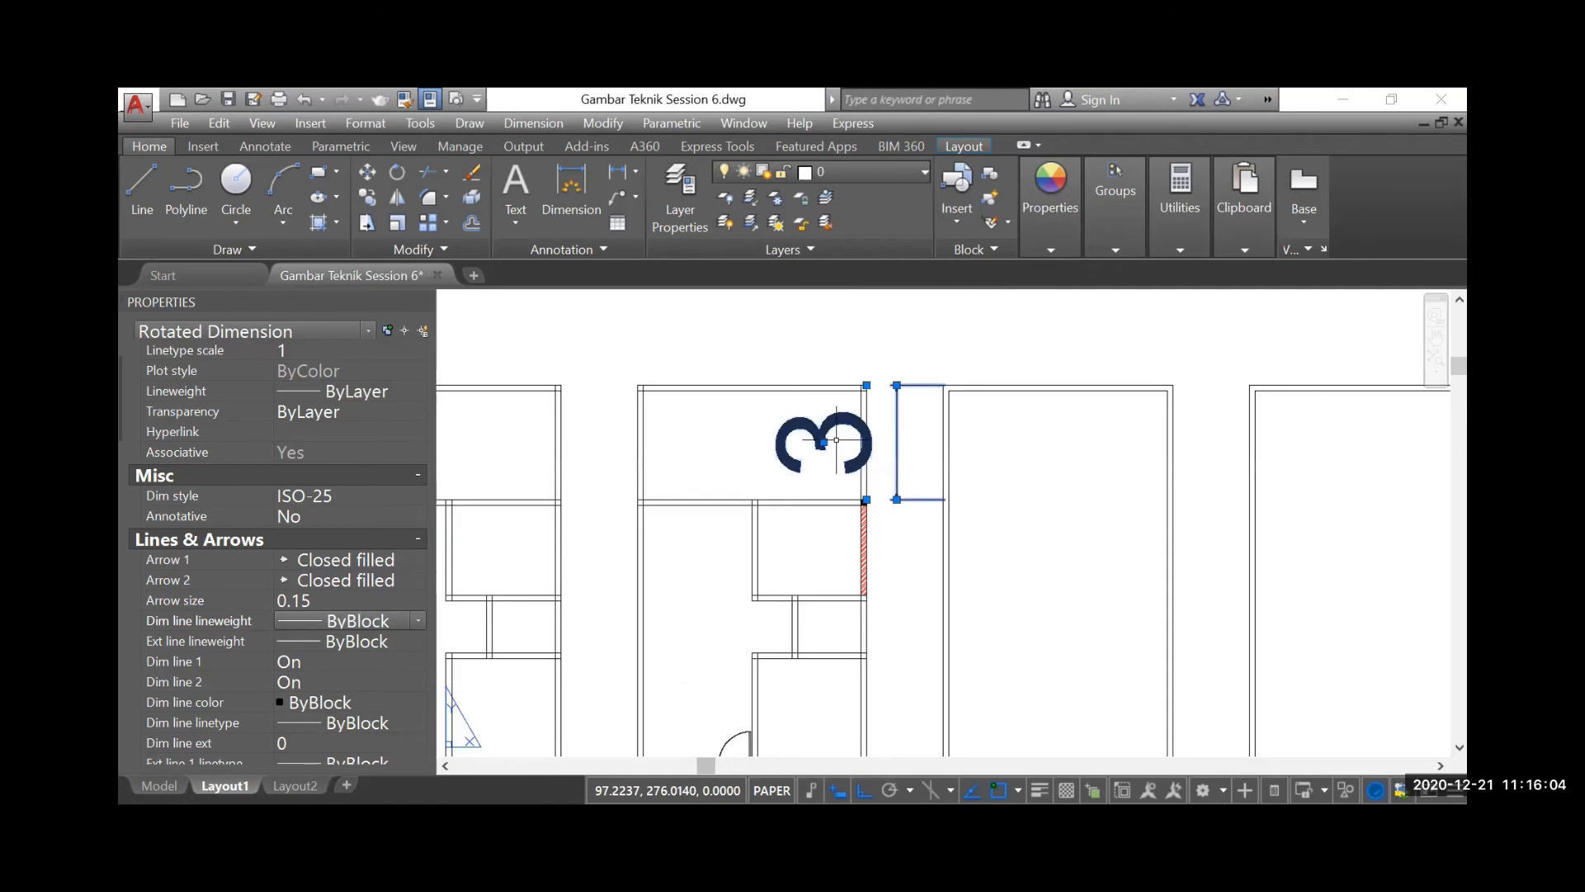
{"action": "scroll", "coordinate": [340, 602], "scroll_direction": "down", "scroll_amount": 5}
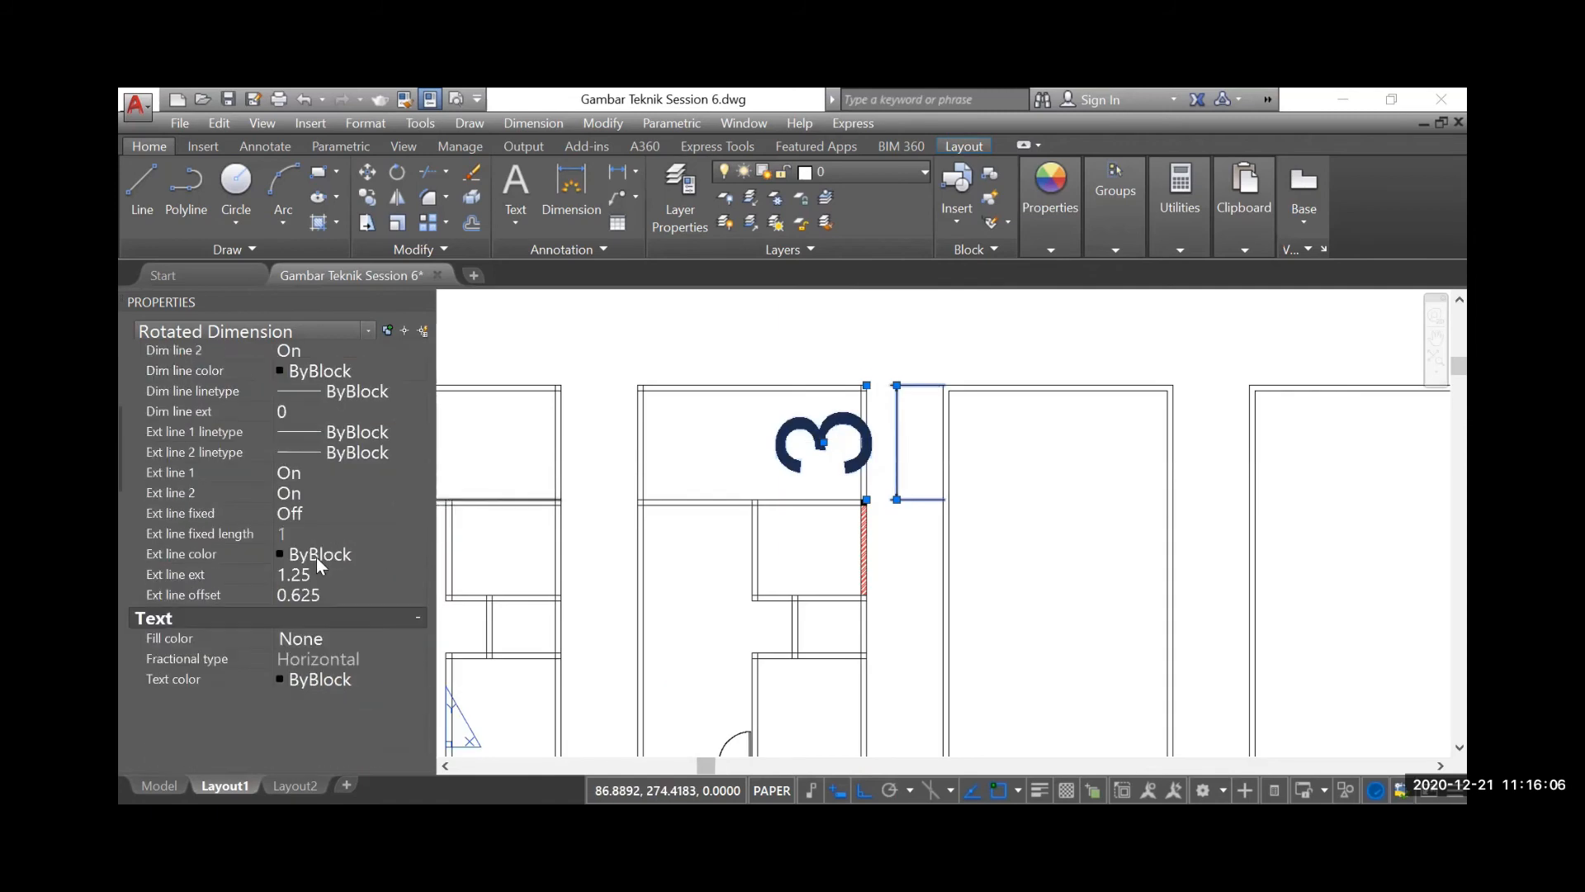
{"action": "left_click", "coordinate": [318, 574]}
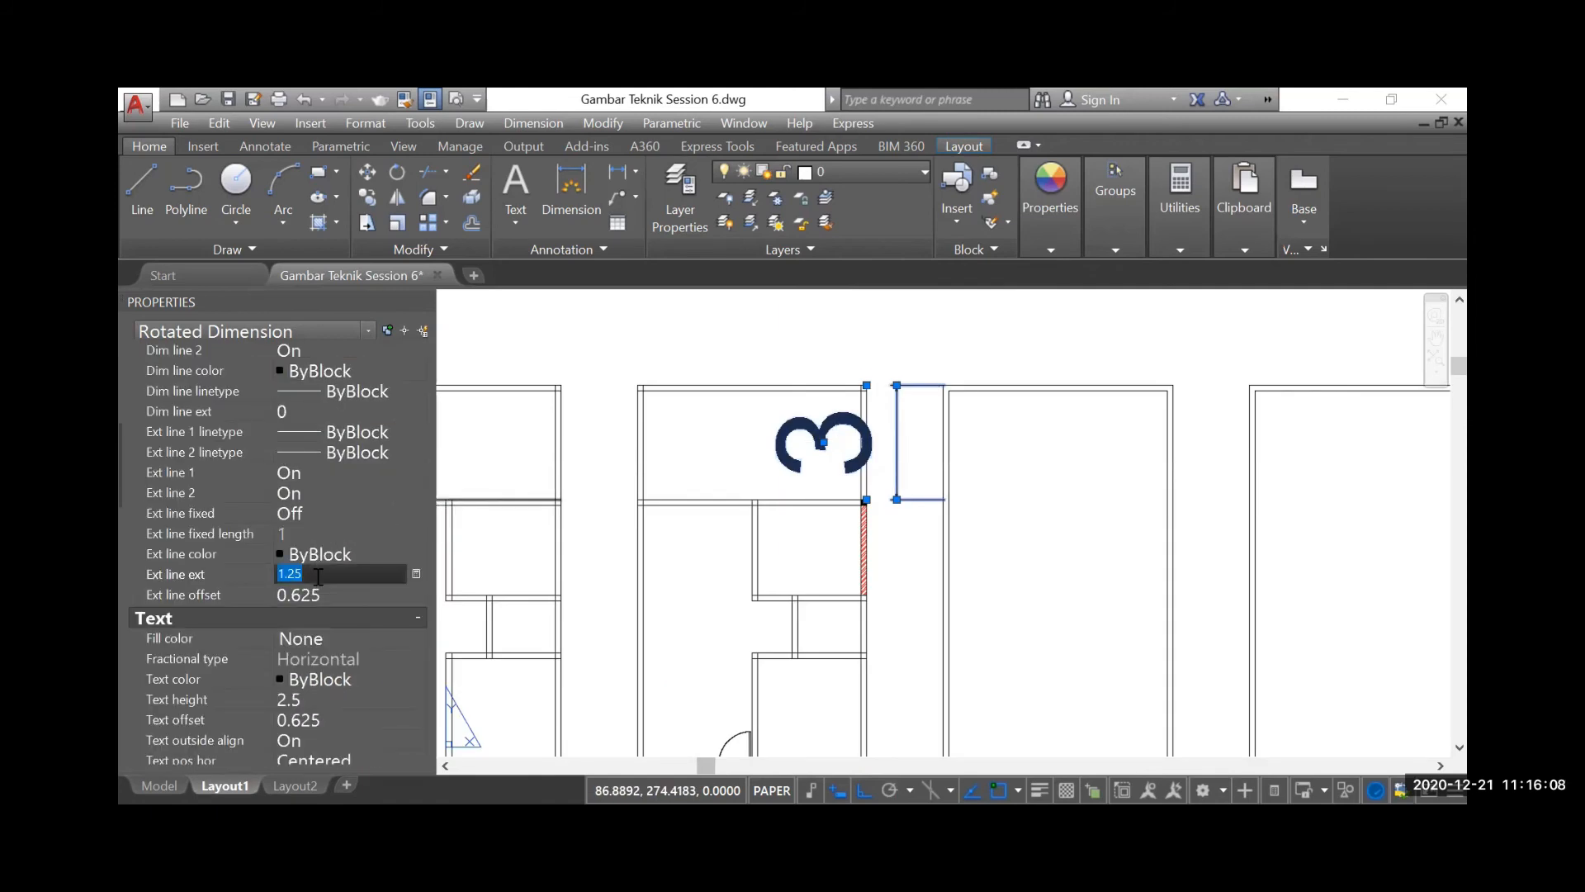
{"action": "type", "text": "0.125"}
{"action": "key", "text": "Tab"}
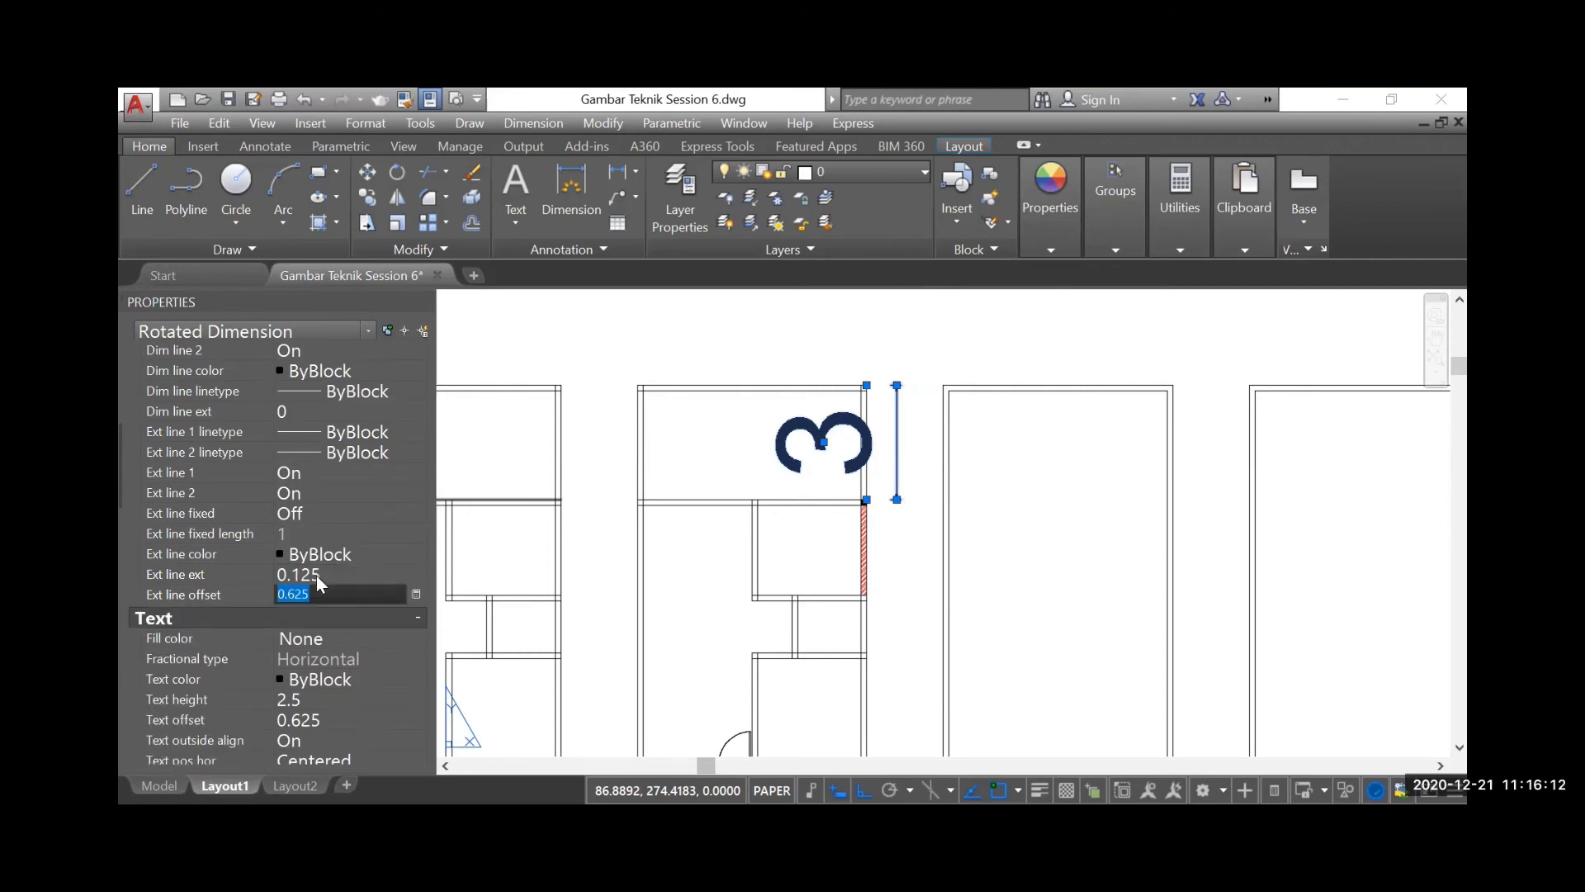
{"action": "type", "text": "0"}
{"action": "key", "text": "Return"}
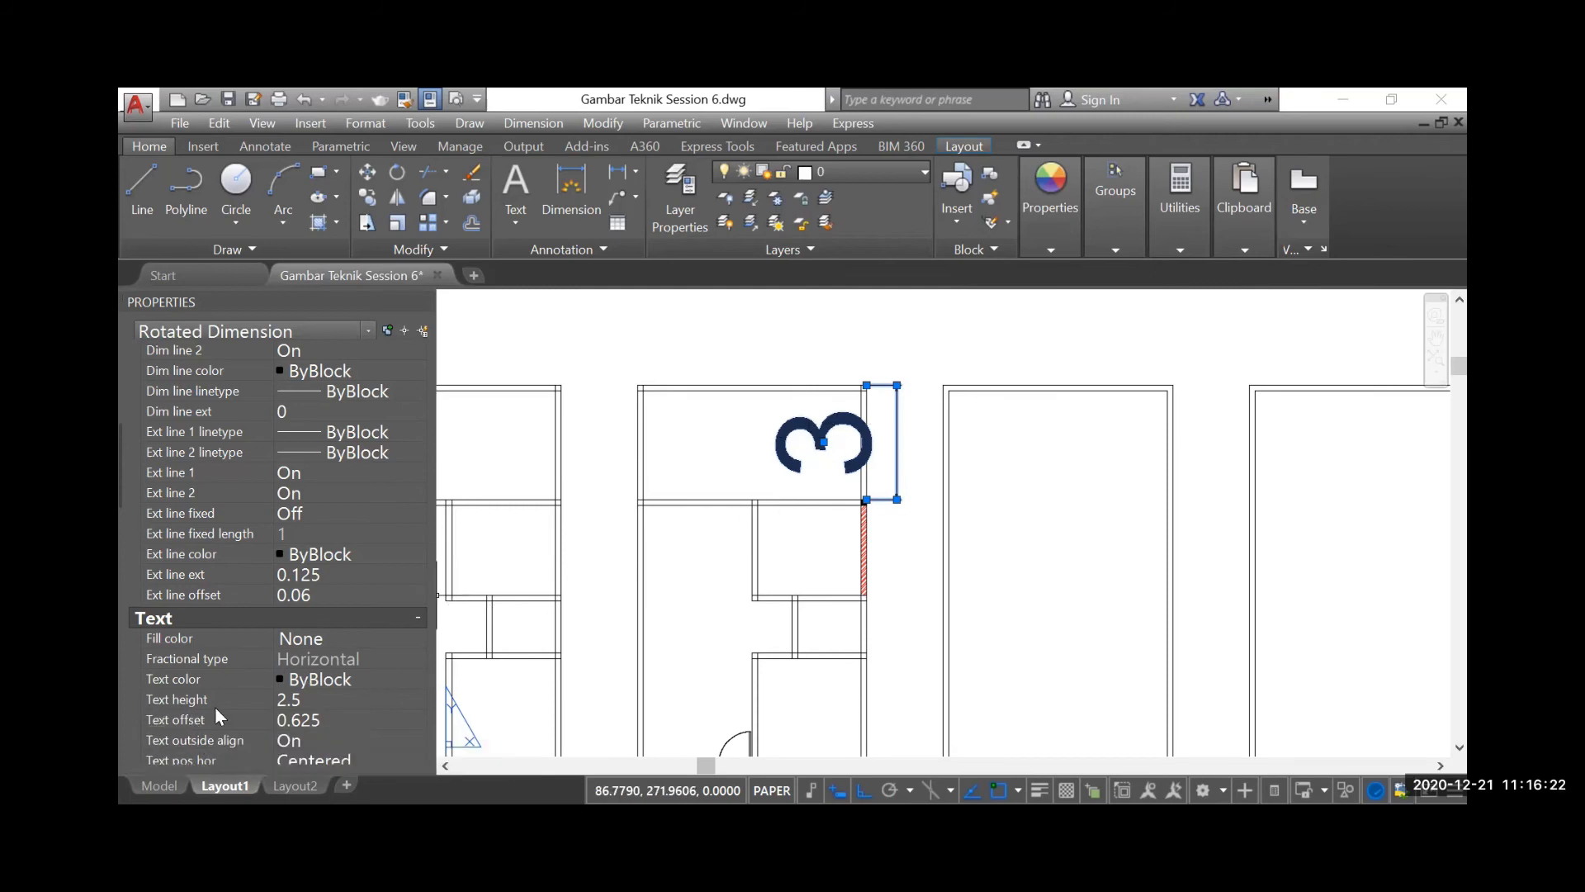
Try a text height of 0.15 for the selected dimension
{"action": "left_click", "coordinate": [309, 704]}
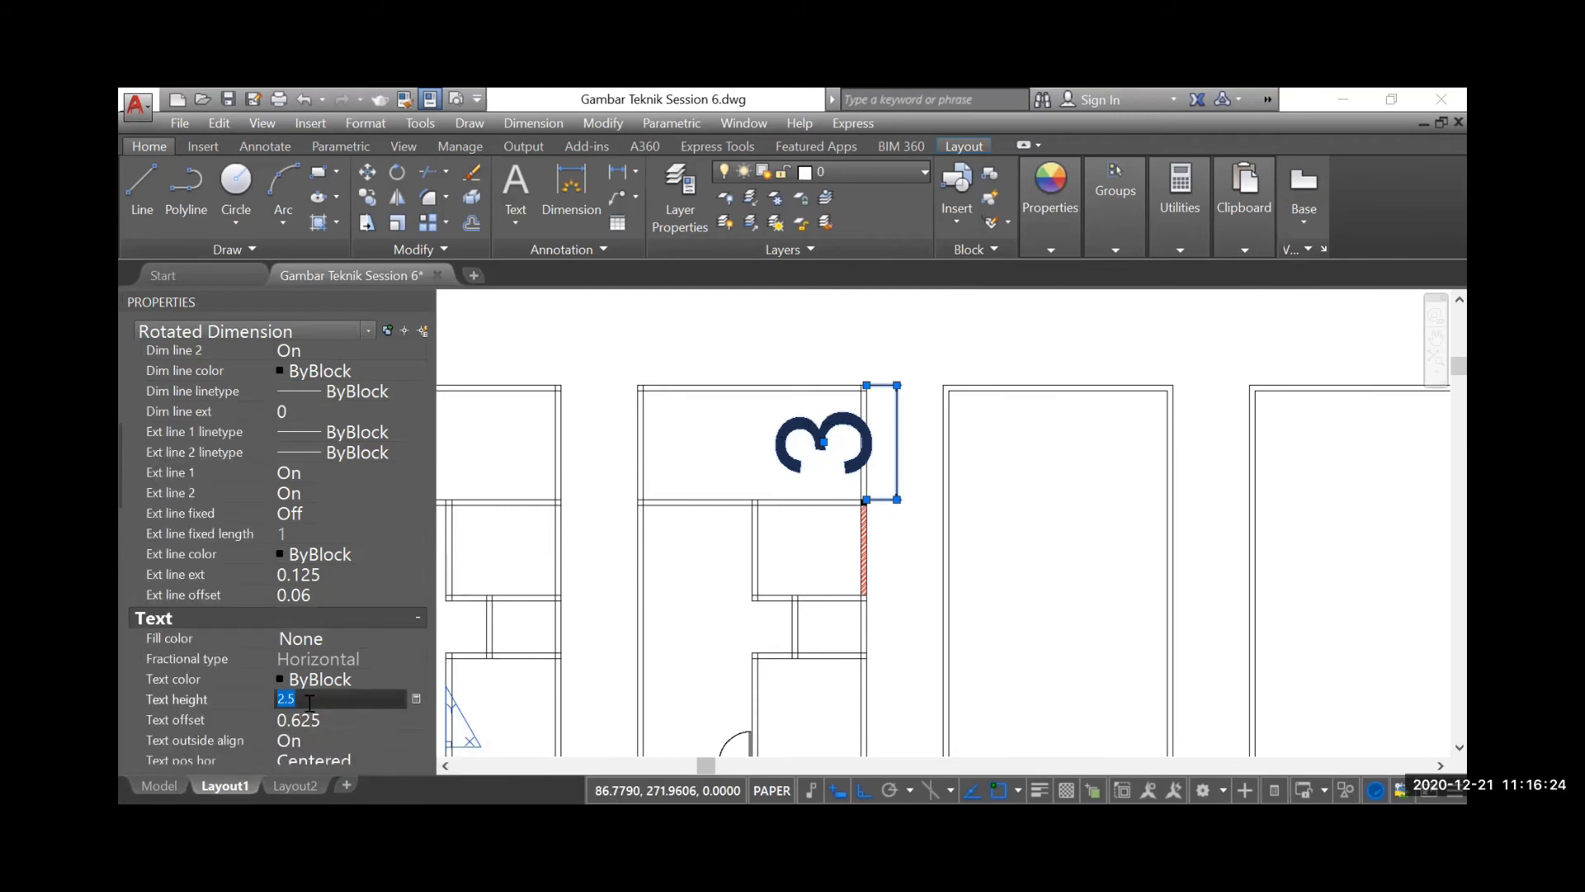
{"action": "key", "text": "BackSpace"}
{"action": "type", "text": "0.15"}
{"action": "key", "text": "Tab"}
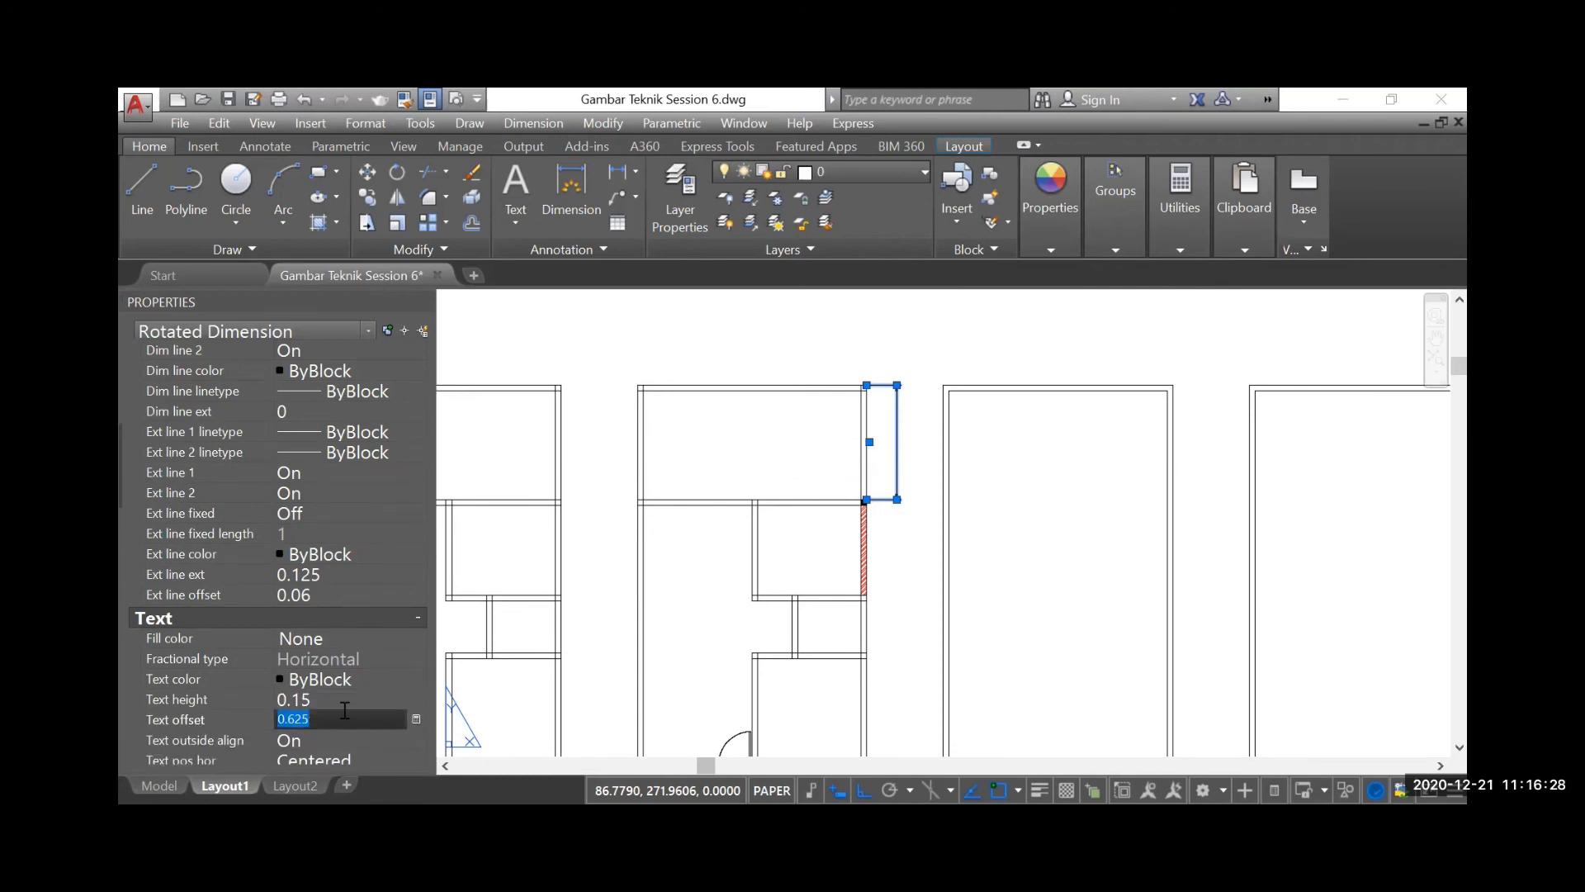
Set the selected dimension's text height to 0.2
{"action": "left_click", "coordinate": [310, 700]}
{"action": "type", "text": "0"}
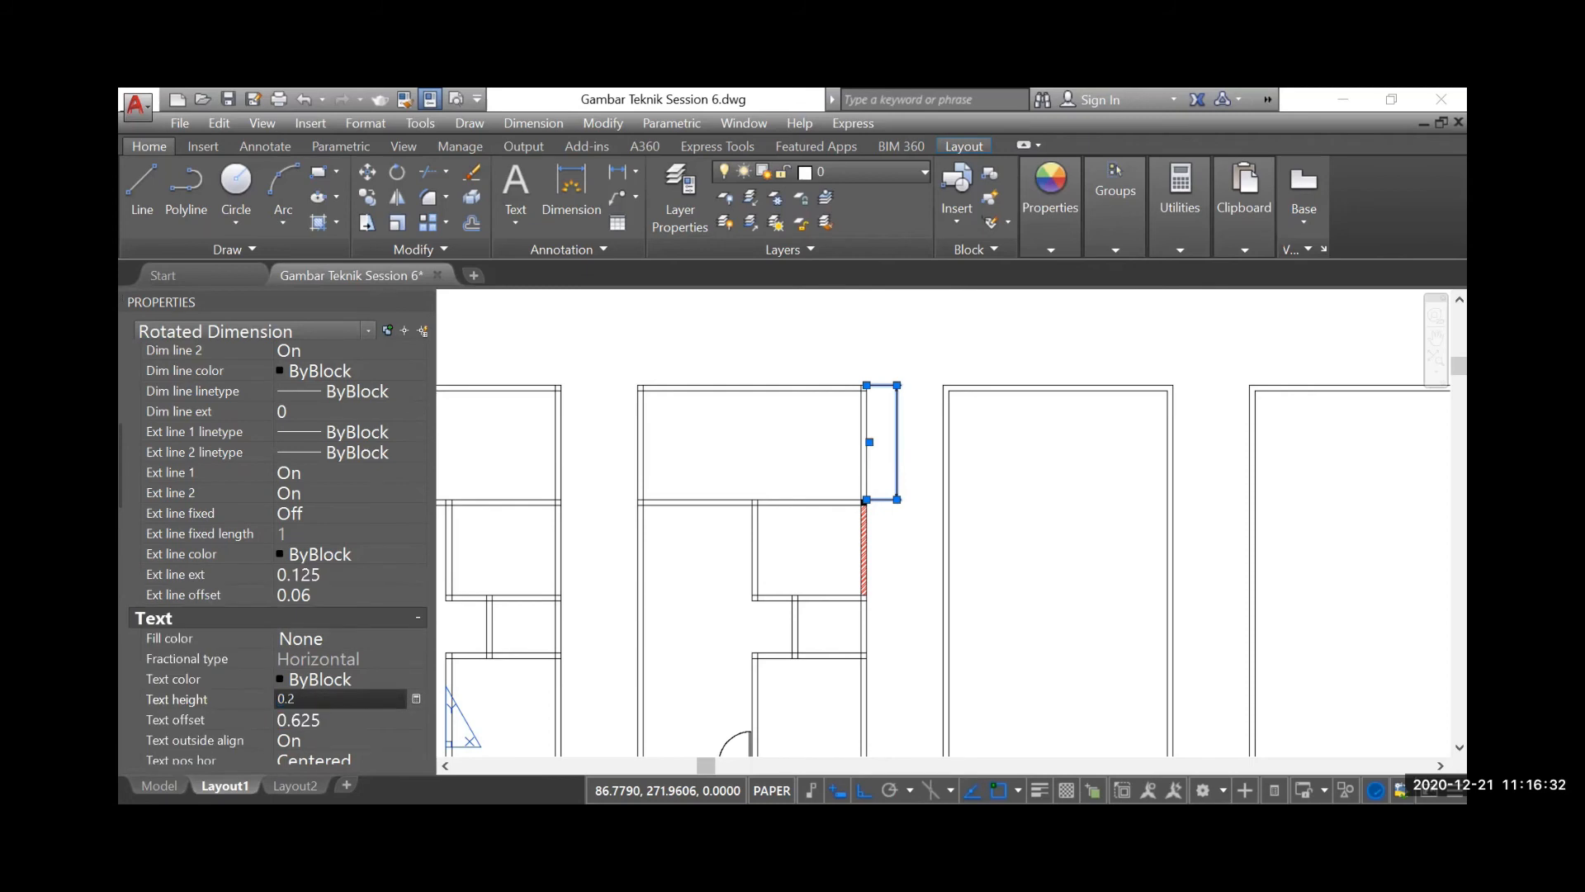
{"action": "key", "text": "Tab"}
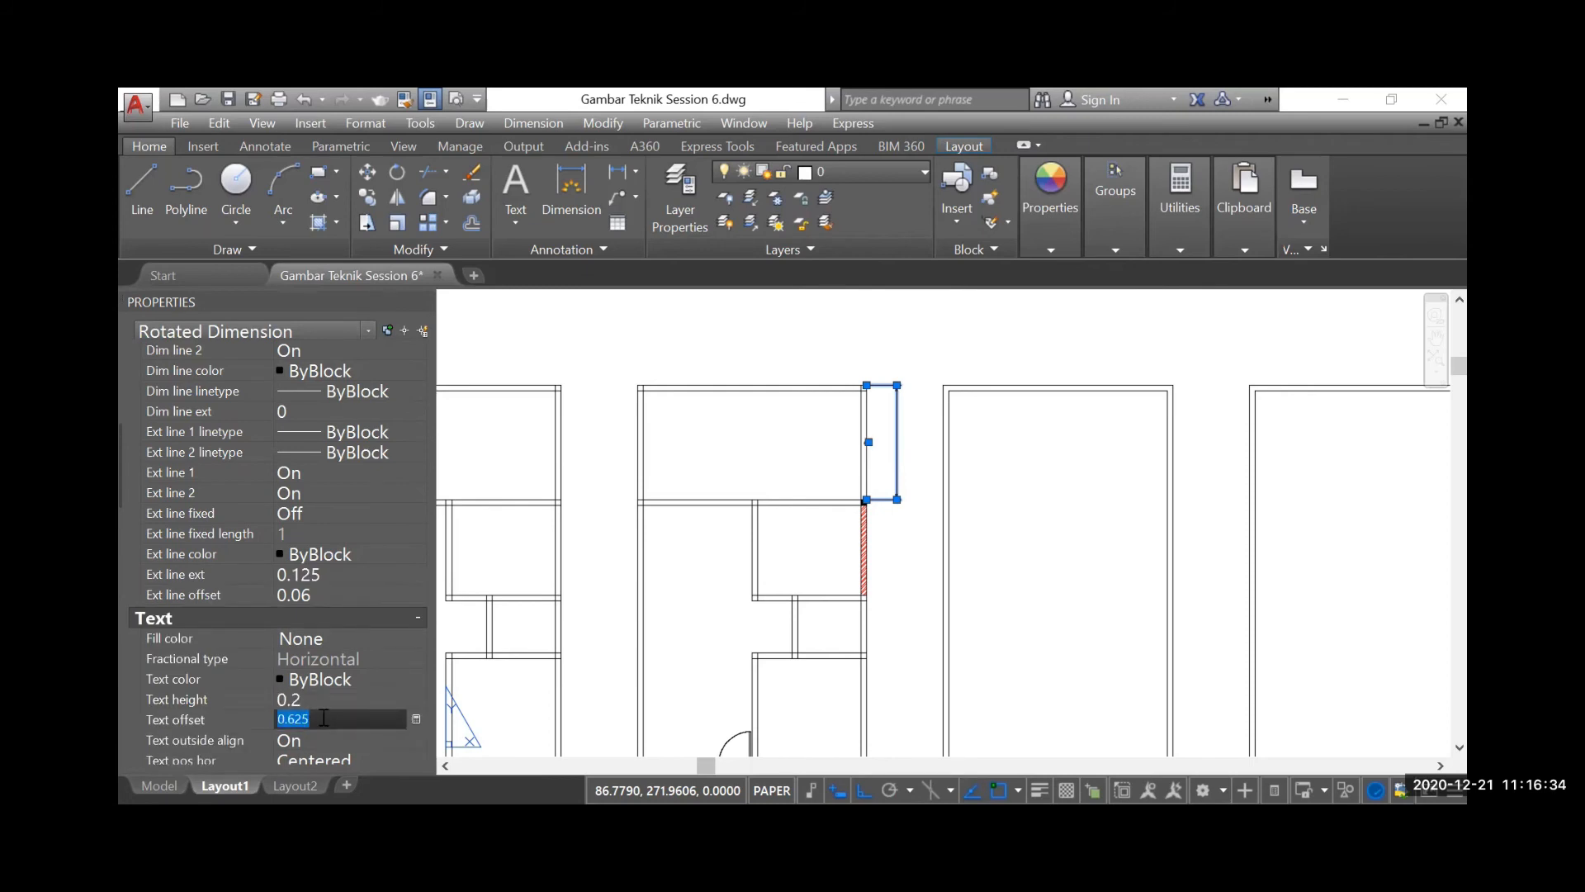
Set the selected dimension's text offset to 0.06
{"action": "type", "text": "0"}
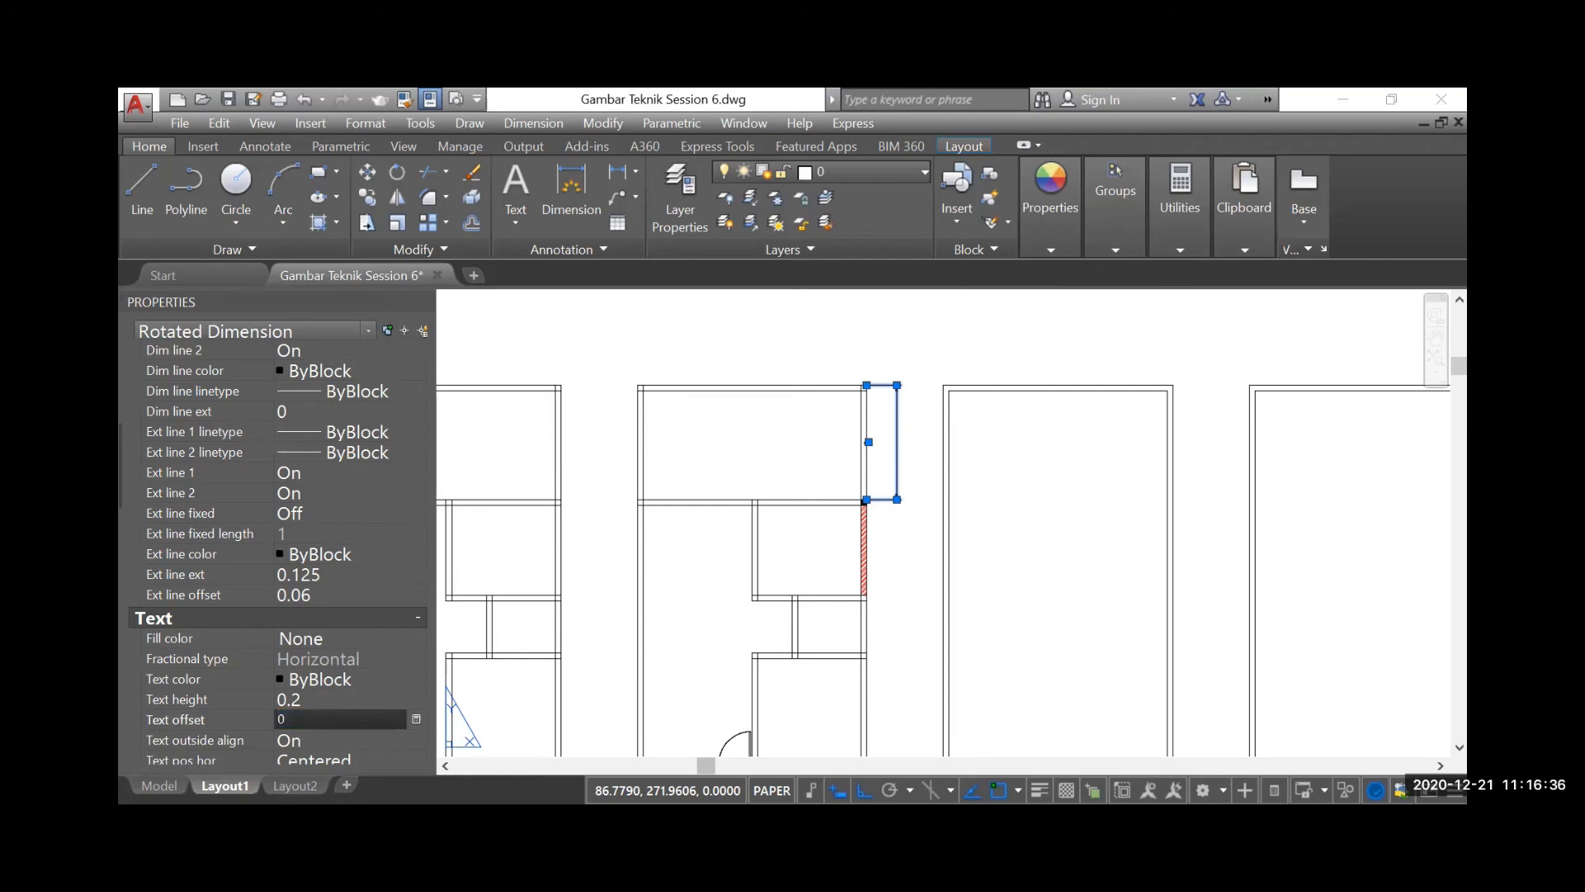
{"action": "key", "text": "Tab"}
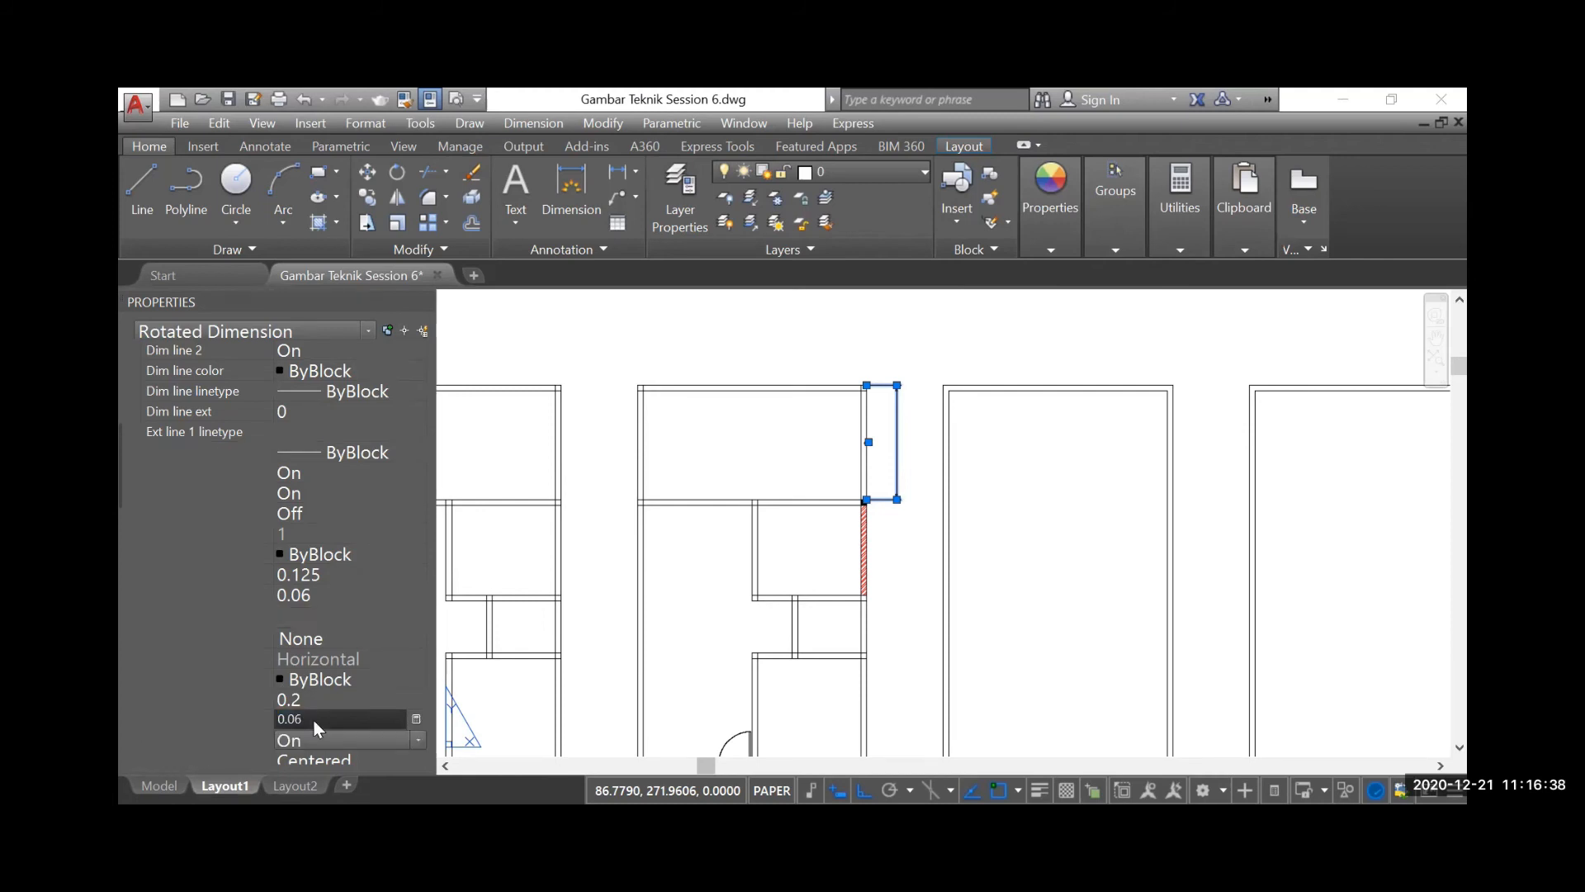
{"action": "scroll", "coordinate": [899, 450], "scroll_direction": "up", "scroll_amount": 10}
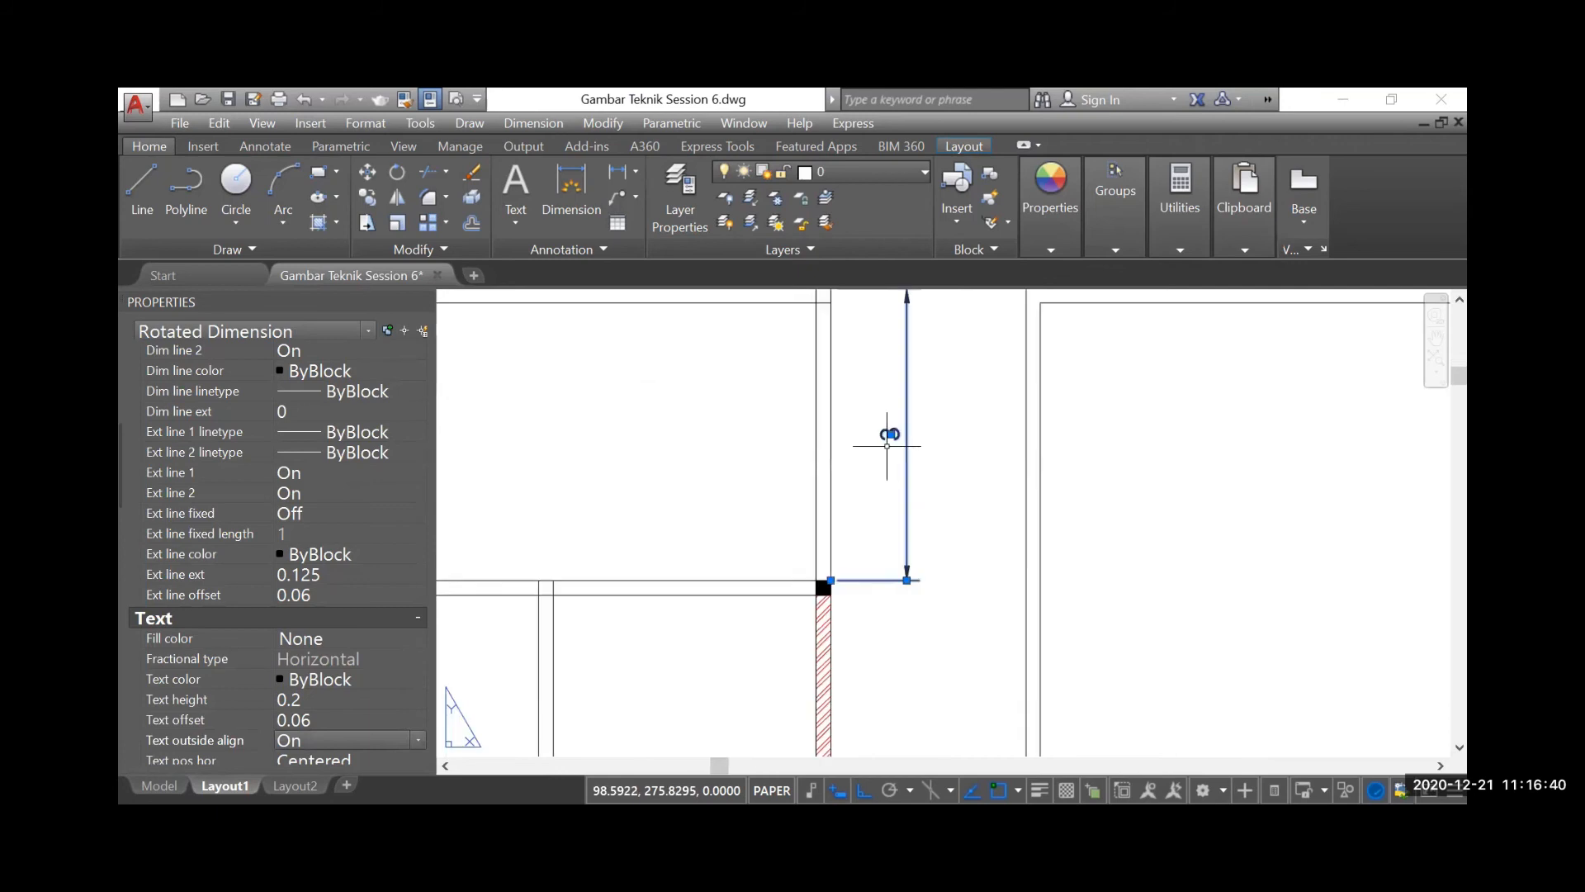
{"action": "scroll", "coordinate": [899, 443], "scroll_direction": "down", "scroll_amount": 5}
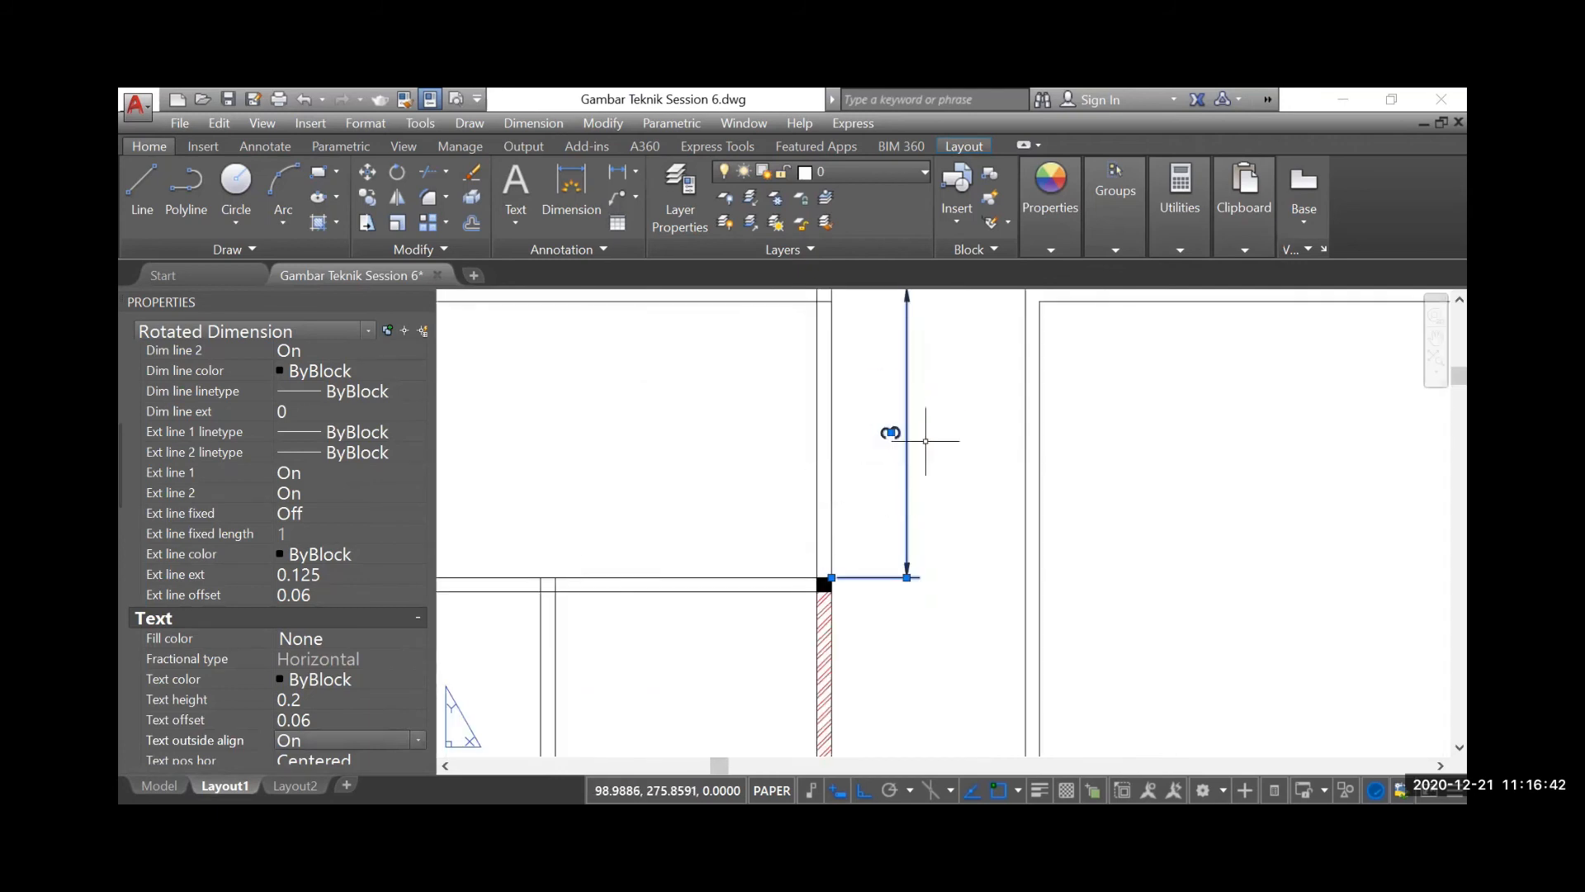
Choose a precision of 0.00 for the selected dimension's primary units
{"action": "scroll", "coordinate": [330, 594], "scroll_direction": "down", "scroll_amount": 2}
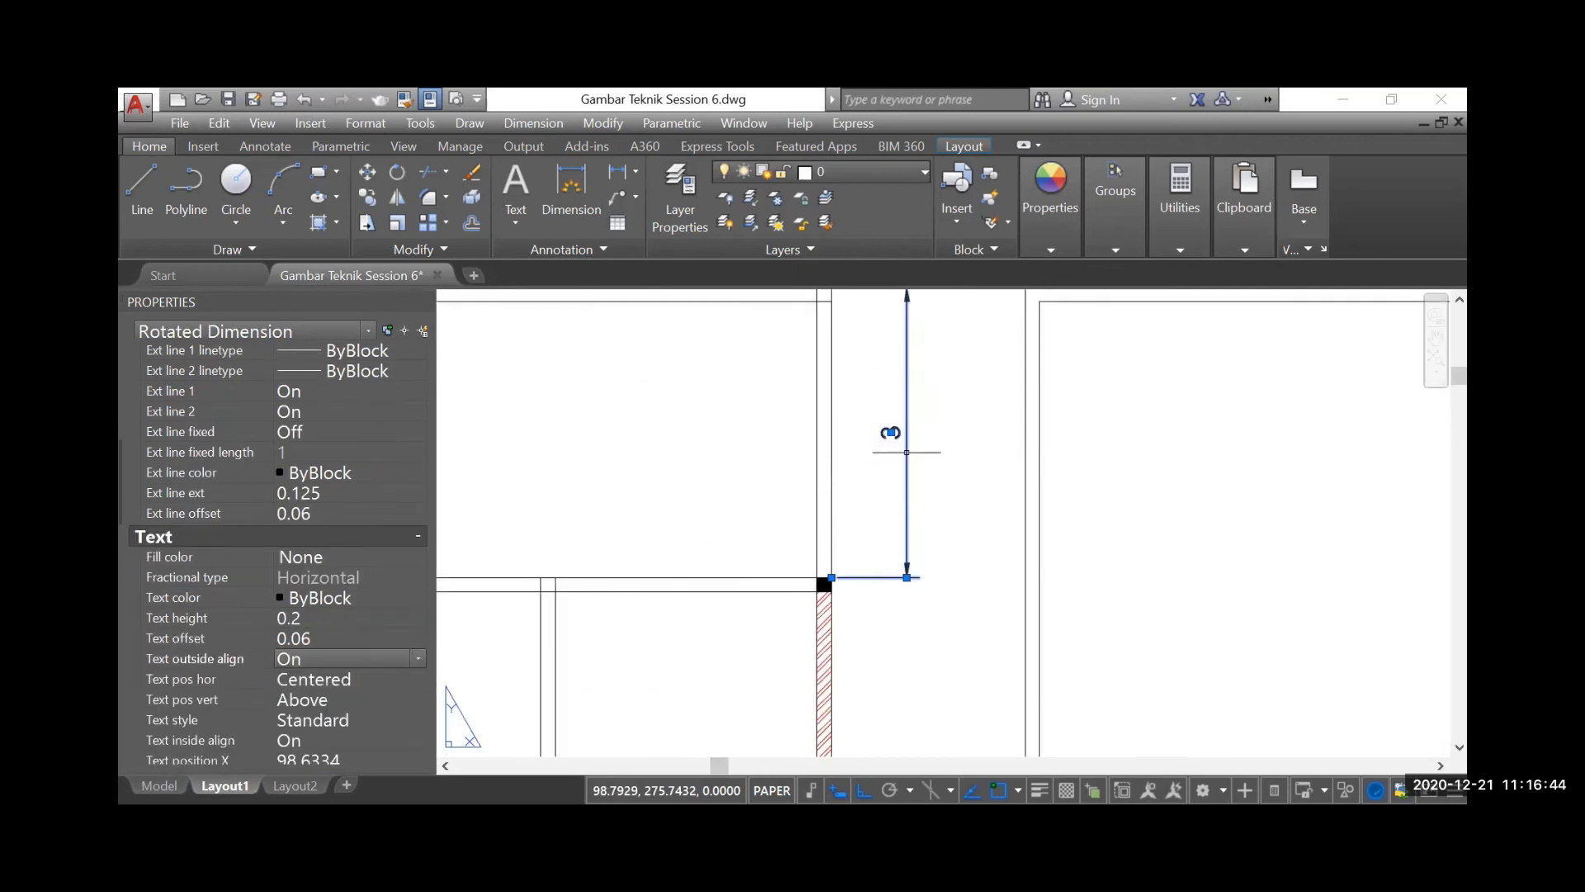
{"action": "scroll", "coordinate": [315, 580], "scroll_direction": "down", "scroll_amount": 2}
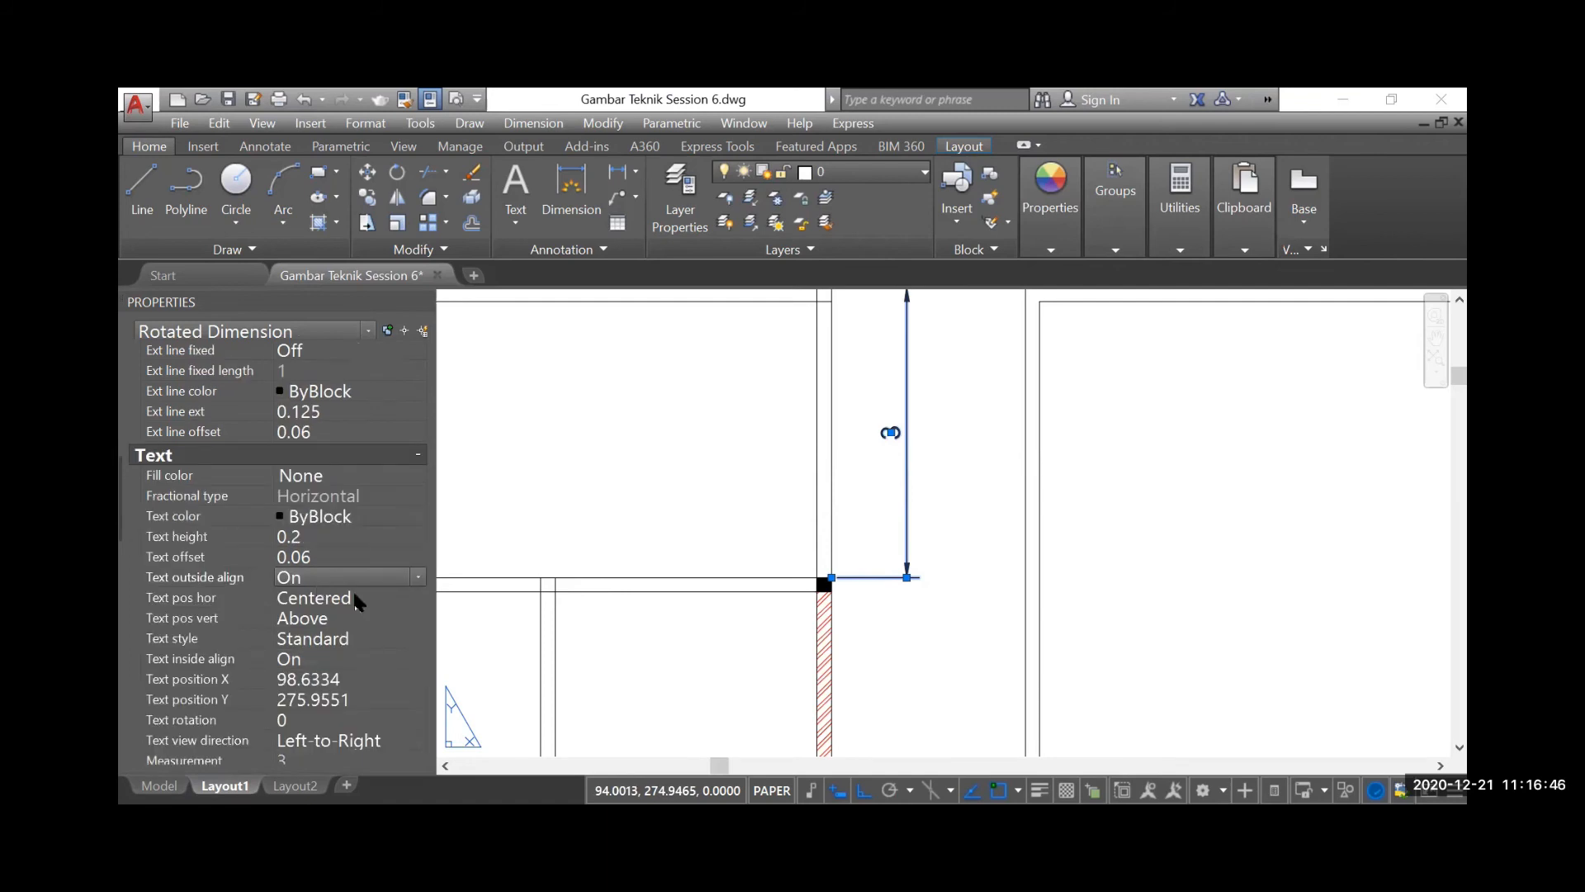
{"action": "scroll", "coordinate": [335, 538], "scroll_direction": "down", "scroll_amount": 10}
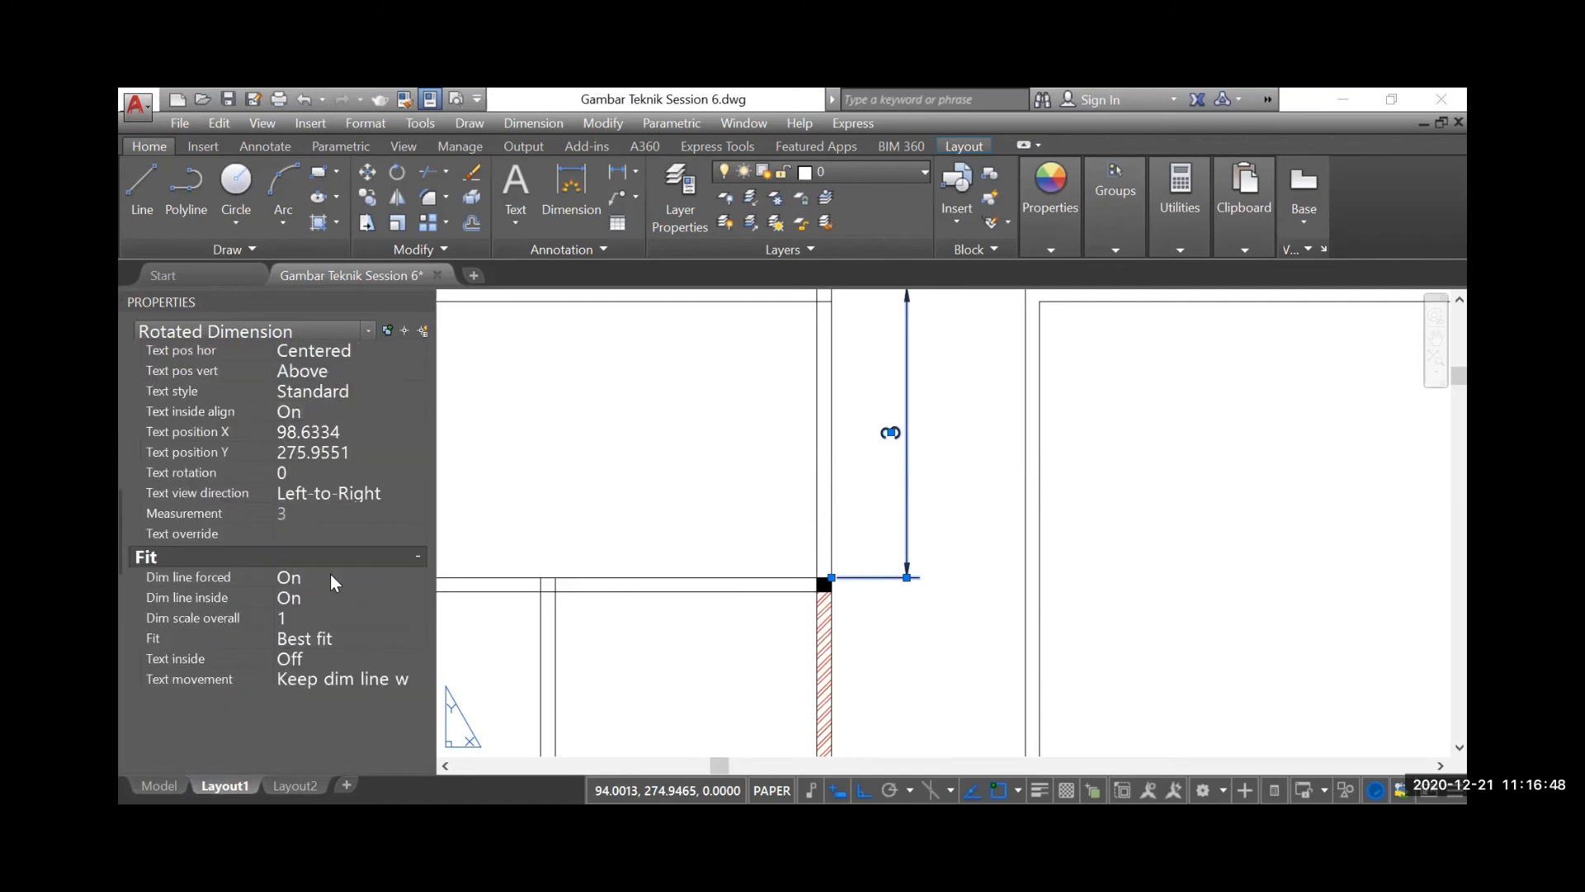
{"action": "scroll", "coordinate": [330, 576], "scroll_direction": "down", "scroll_amount": 4}
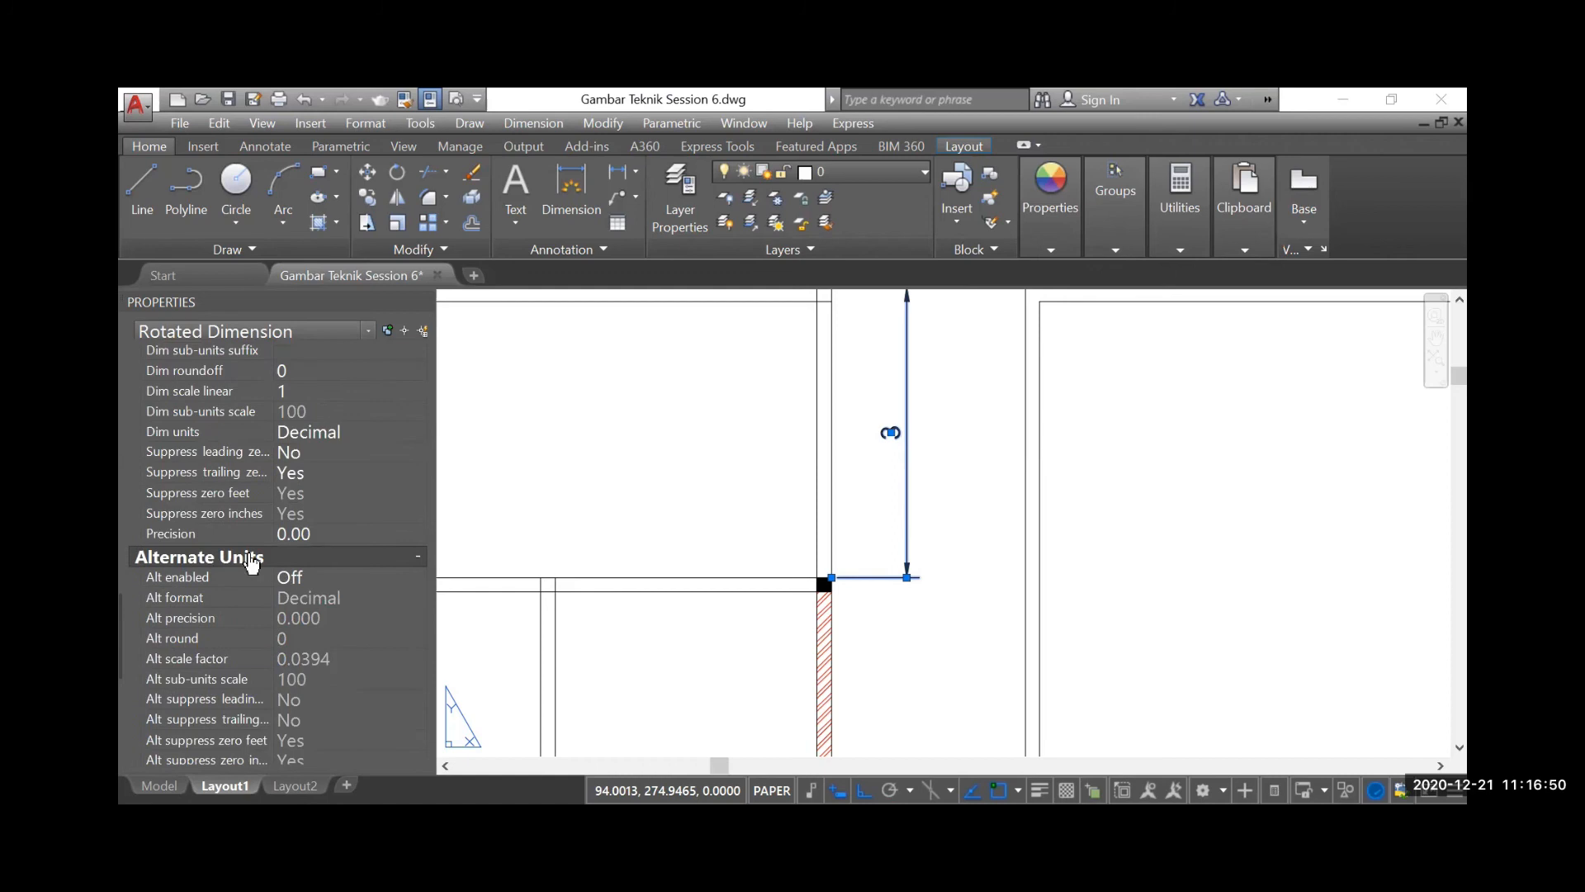
{"action": "left_click", "coordinate": [368, 532]}
{"action": "left_click", "coordinate": [418, 534]}
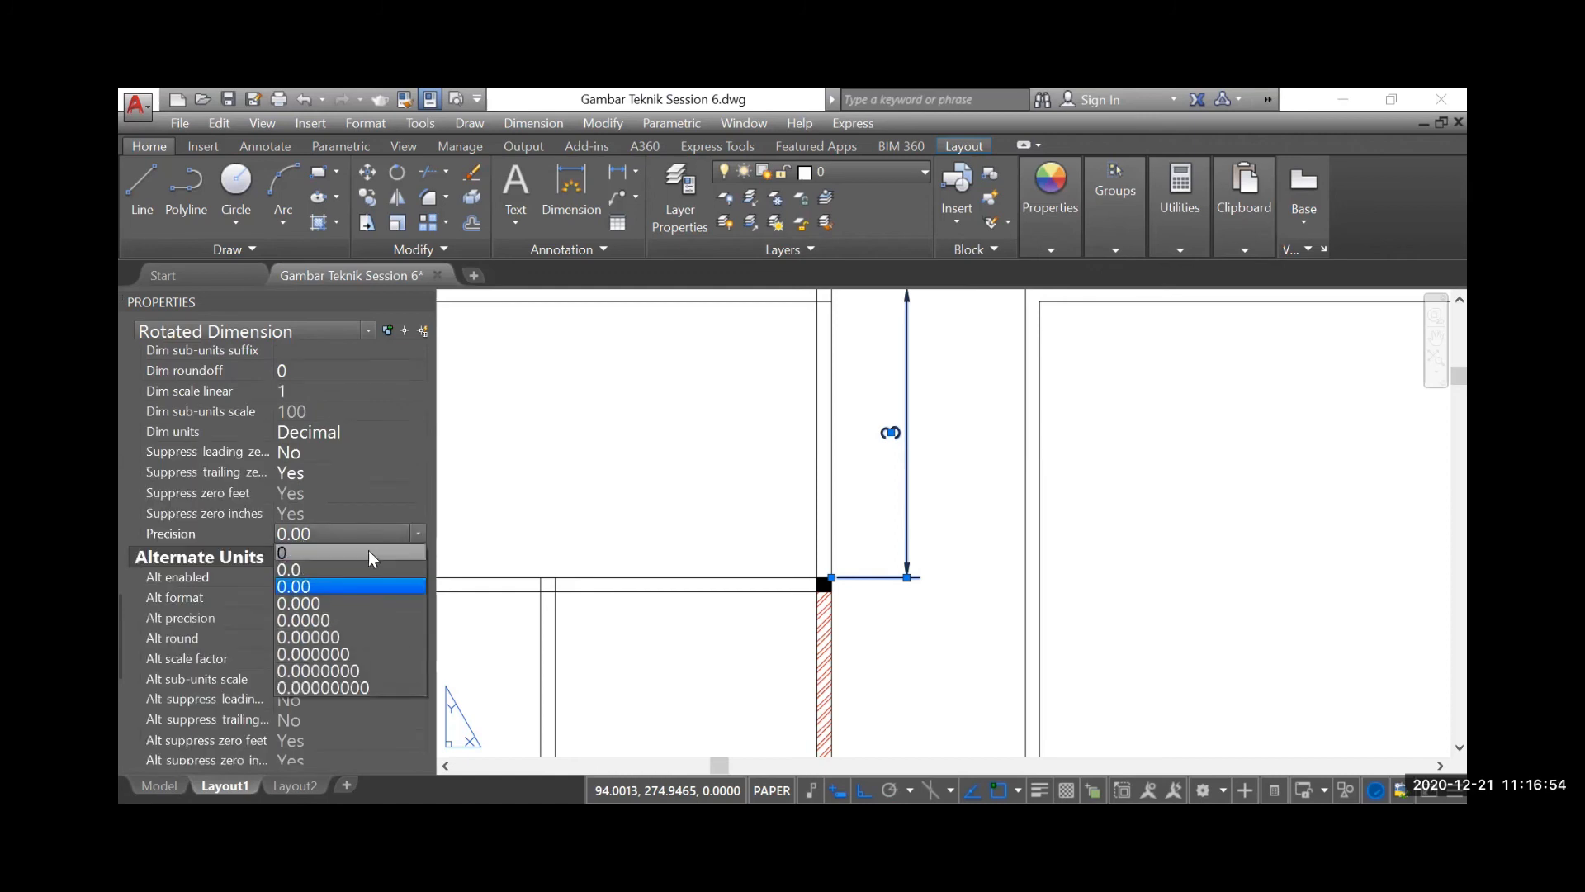
{"action": "left_click", "coordinate": [299, 586]}
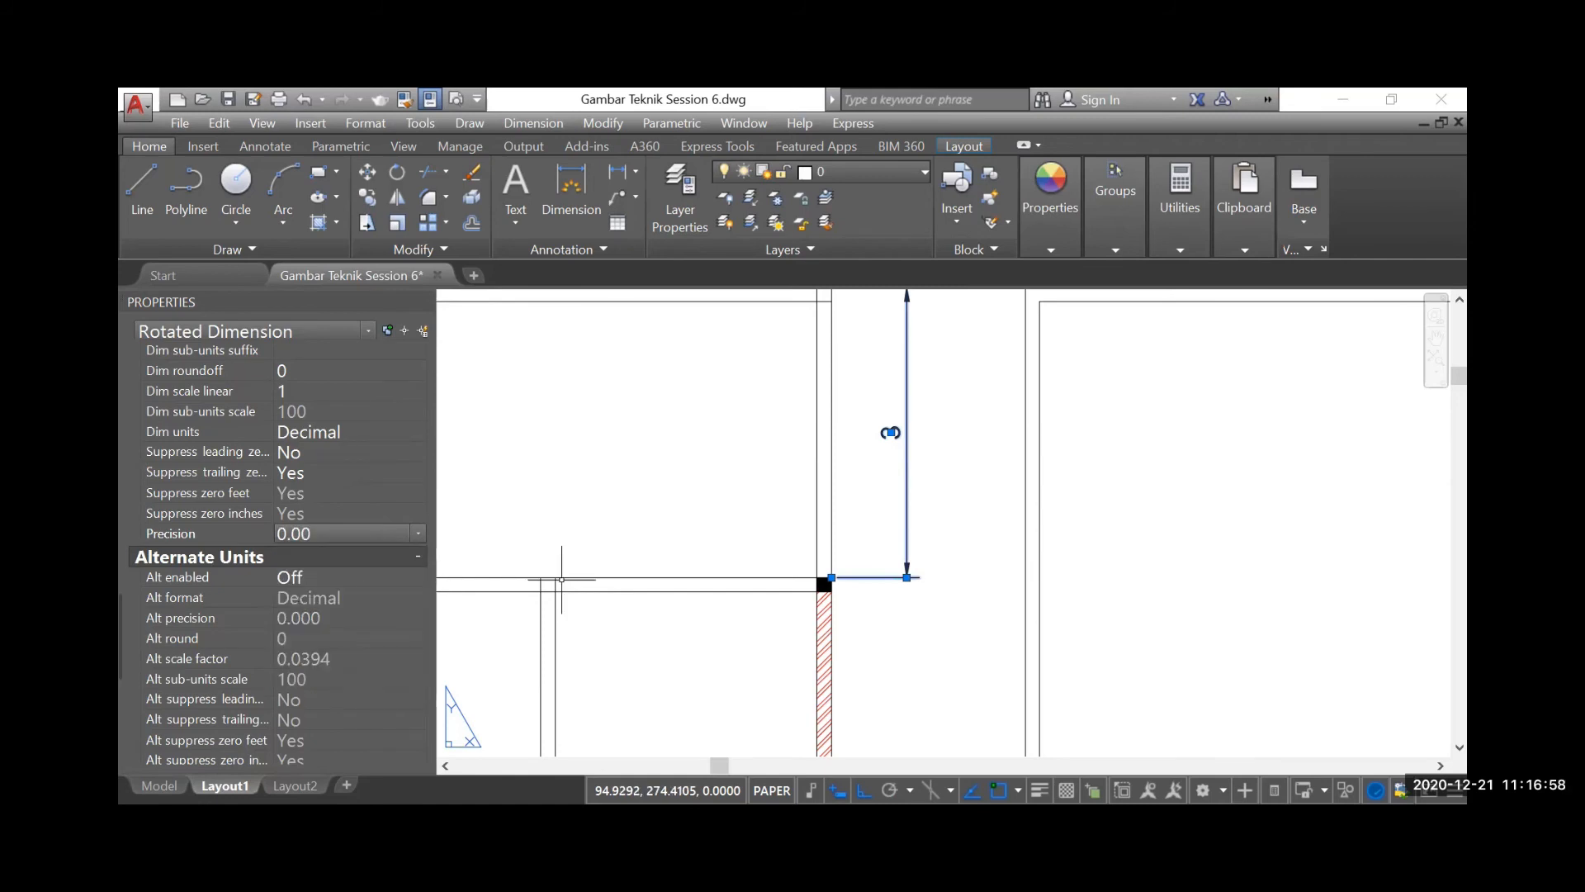
Try Suppress leading zeros set to Yes for the selected dimension, and set it back to No
{"action": "left_click", "coordinate": [344, 472]}
{"action": "left_click", "coordinate": [358, 455]}
{"action": "left_click", "coordinate": [385, 450]}
{"action": "left_click", "coordinate": [330, 470]}
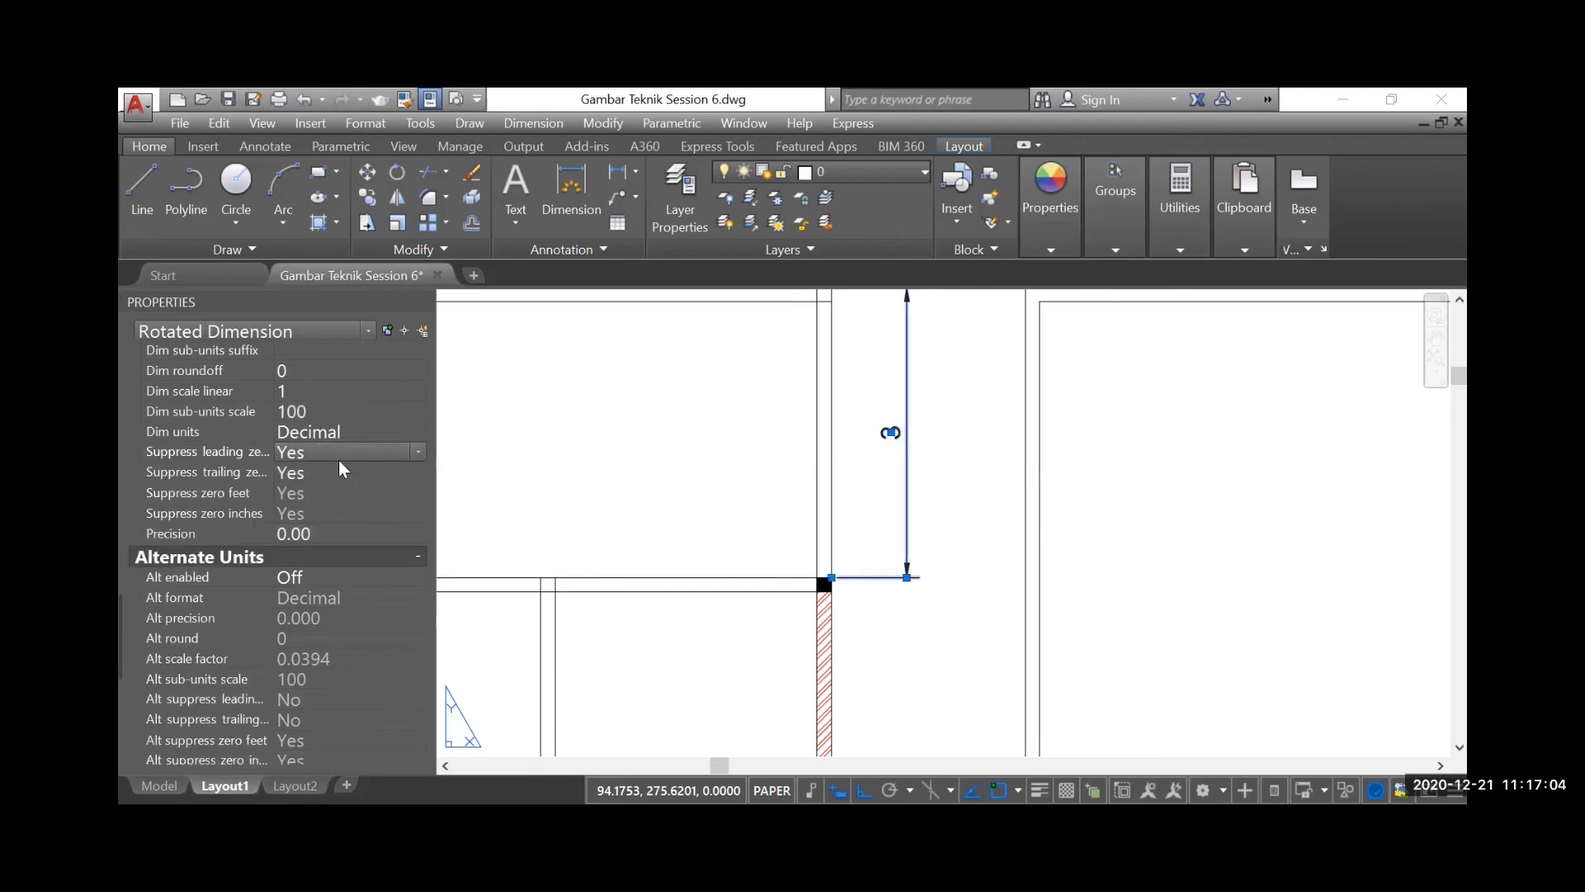
{"action": "left_click", "coordinate": [344, 455]}
{"action": "left_click", "coordinate": [314, 481]}
{"action": "scroll", "coordinate": [360, 495], "scroll_direction": "down", "scroll_amount": 1}
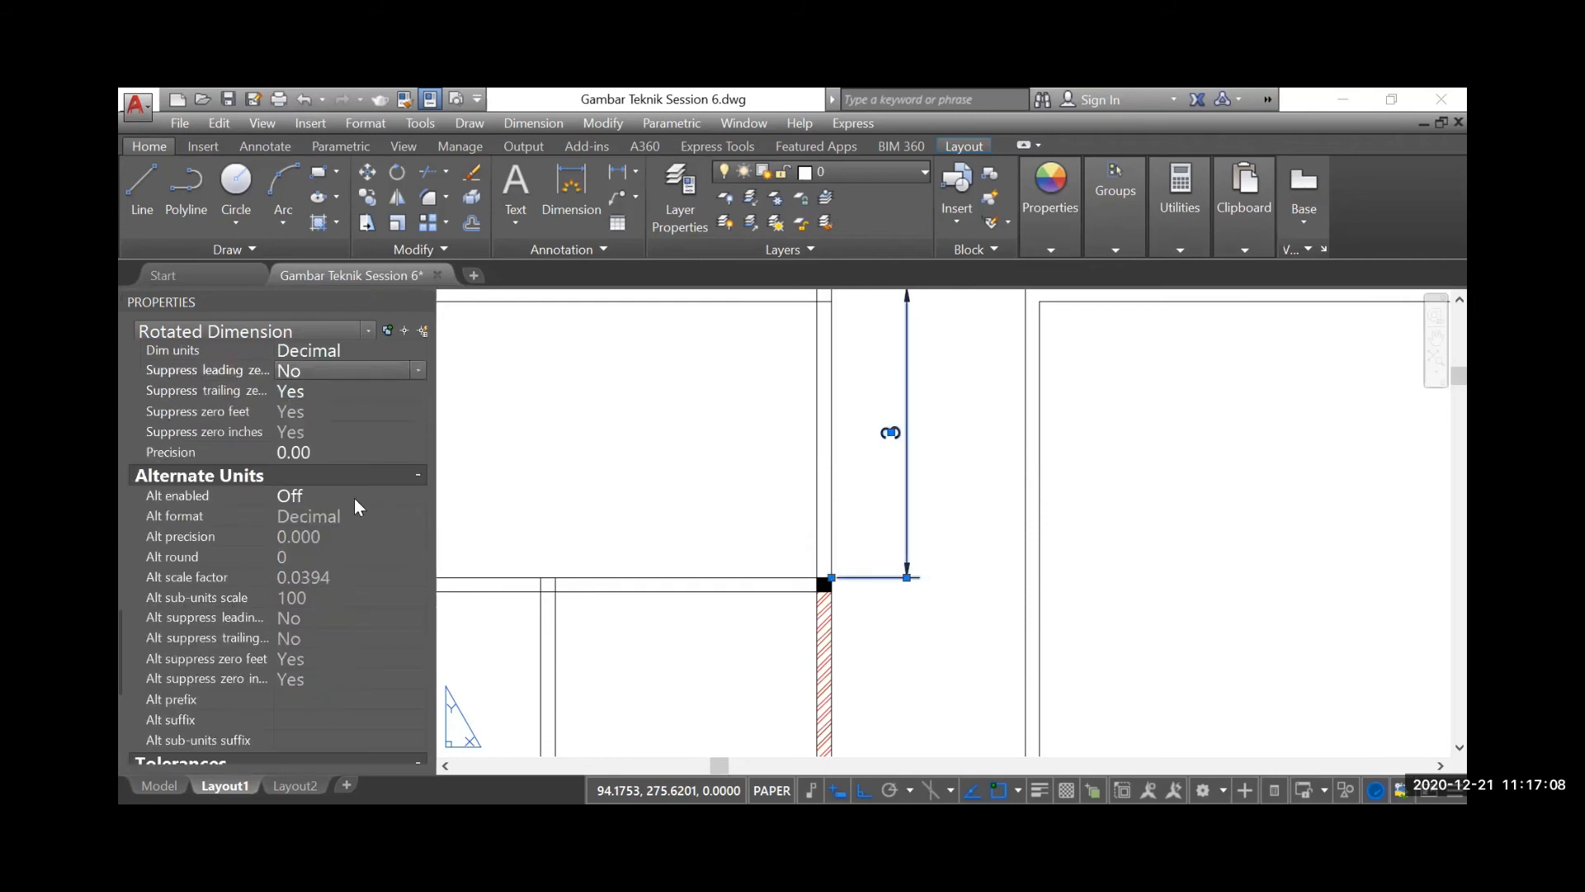
Set Suppress leading zeros to Yes and Suppress trailing zeros to No for the dimension, and close its properties
{"action": "scroll", "coordinate": [354, 433], "scroll_direction": "up", "scroll_amount": 1}
{"action": "double_click", "coordinate": [354, 434]}
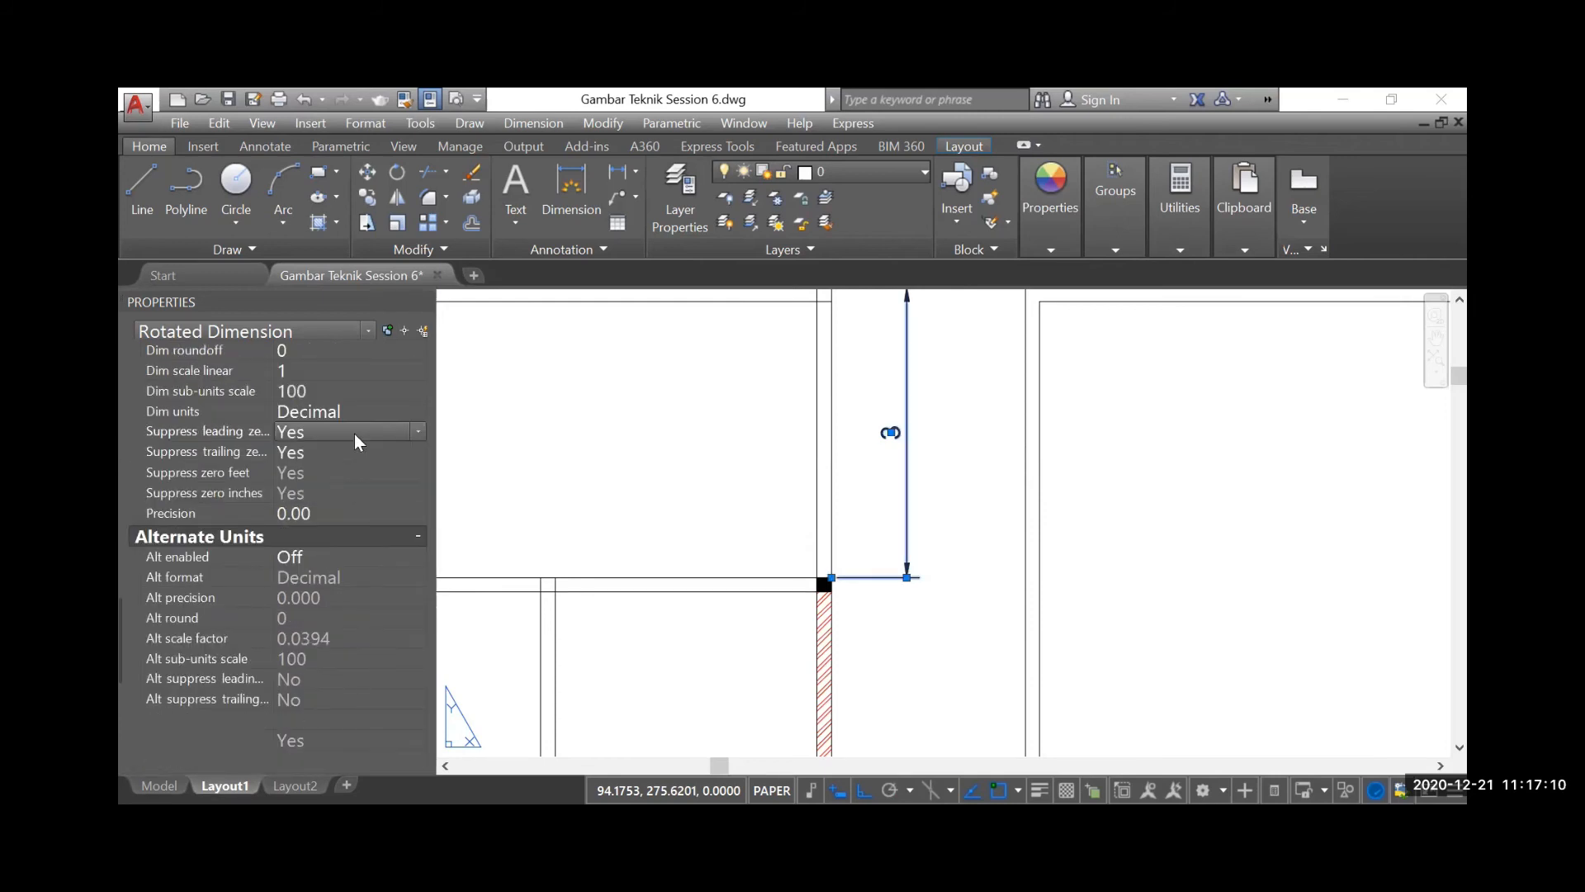
{"action": "scroll", "coordinate": [334, 481], "scroll_direction": "up", "scroll_amount": 1}
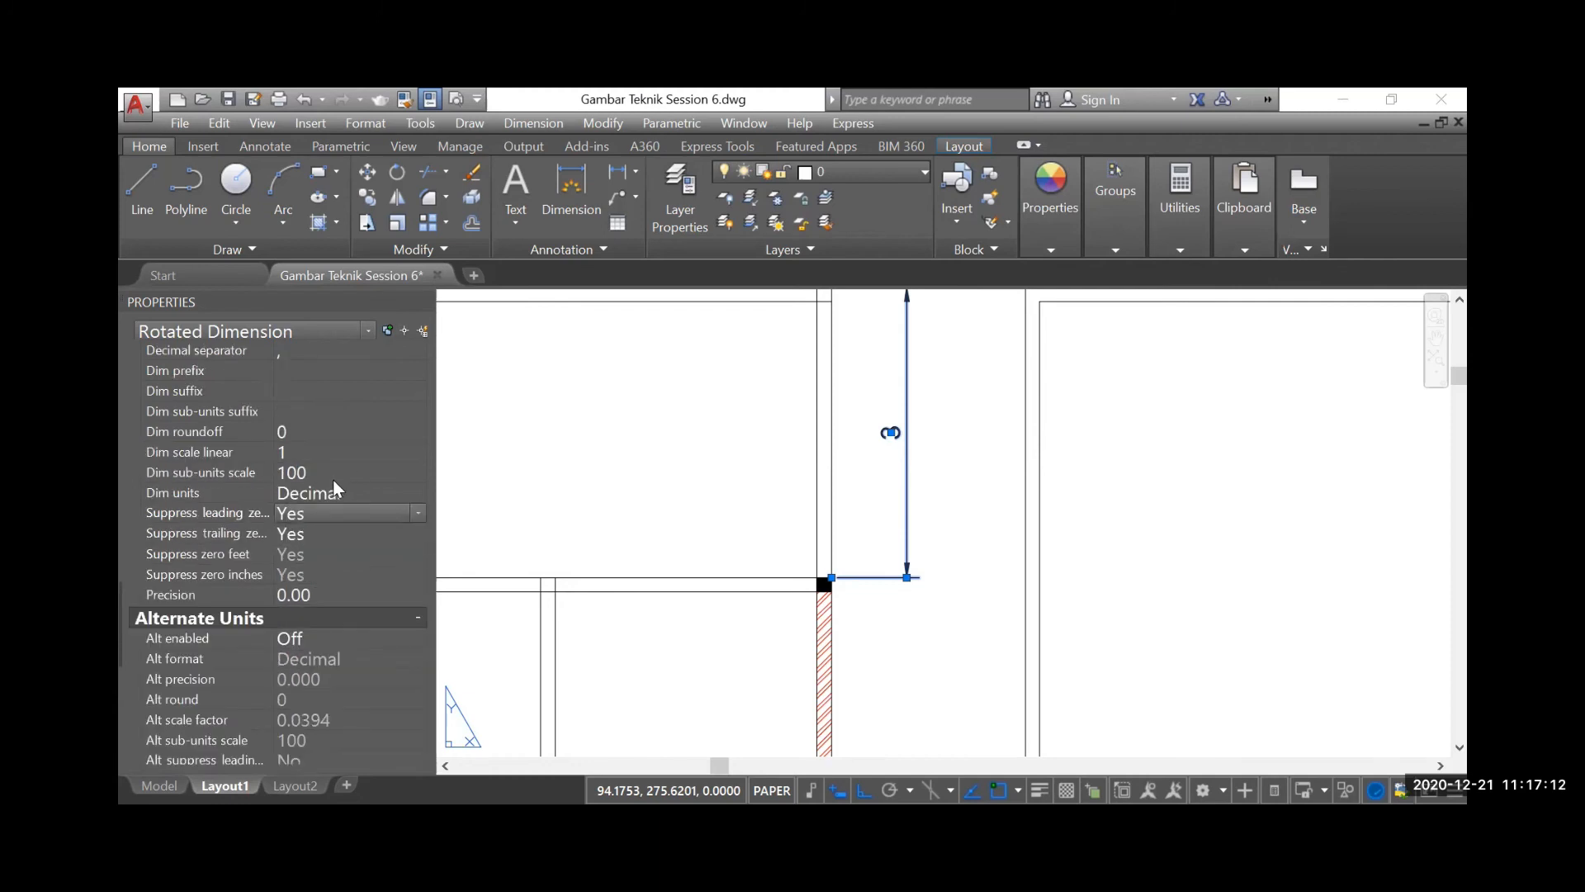
{"action": "left_click", "coordinate": [322, 534]}
{"action": "left_click", "coordinate": [360, 533]}
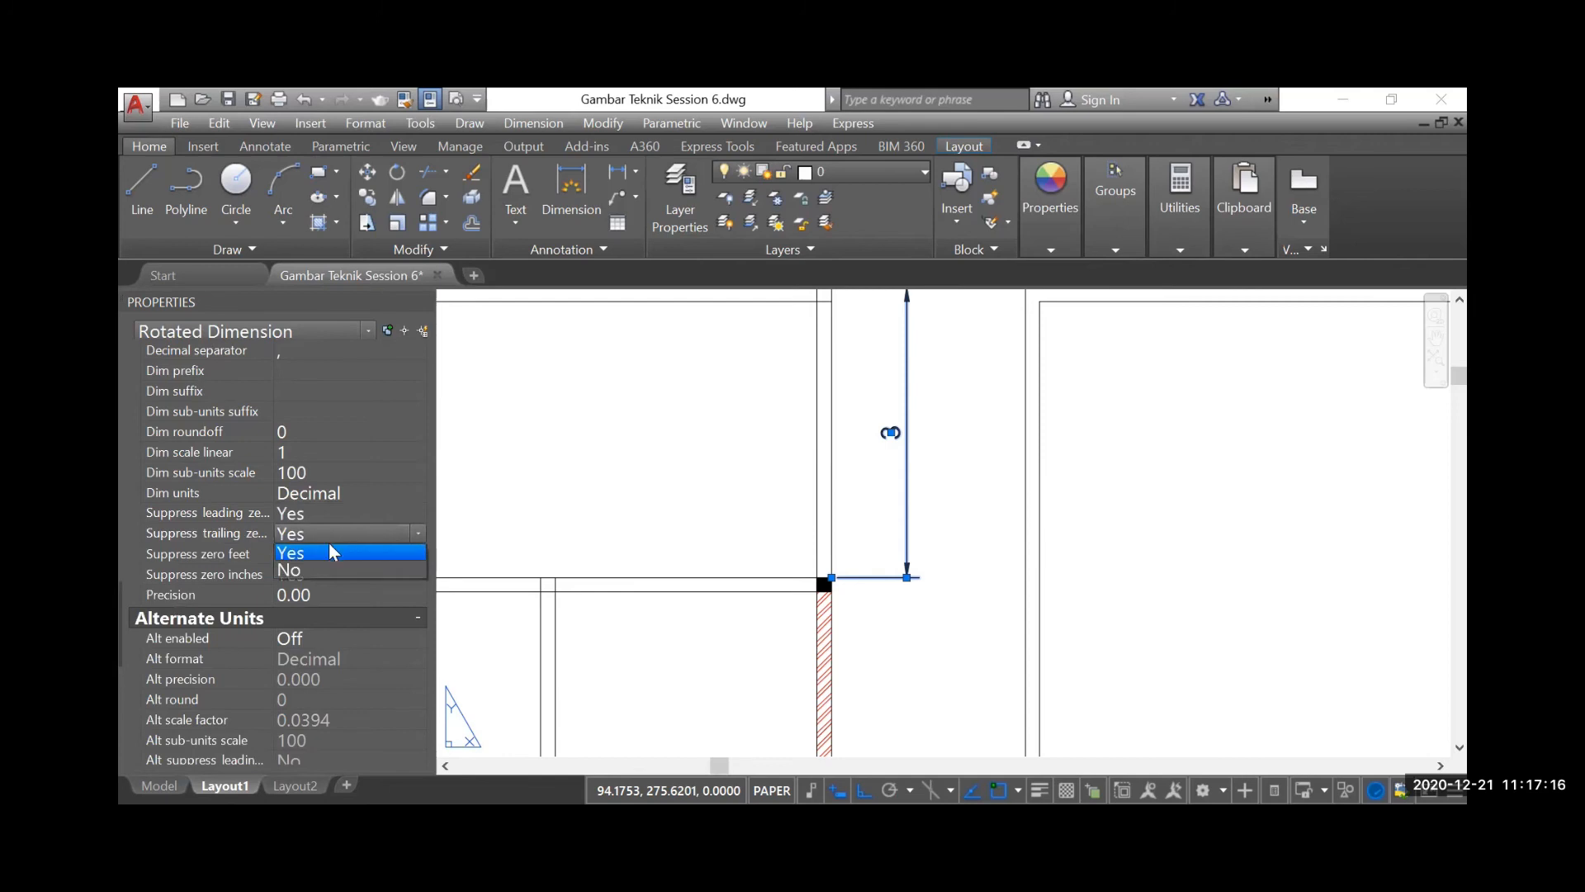
{"action": "left_click", "coordinate": [312, 570]}
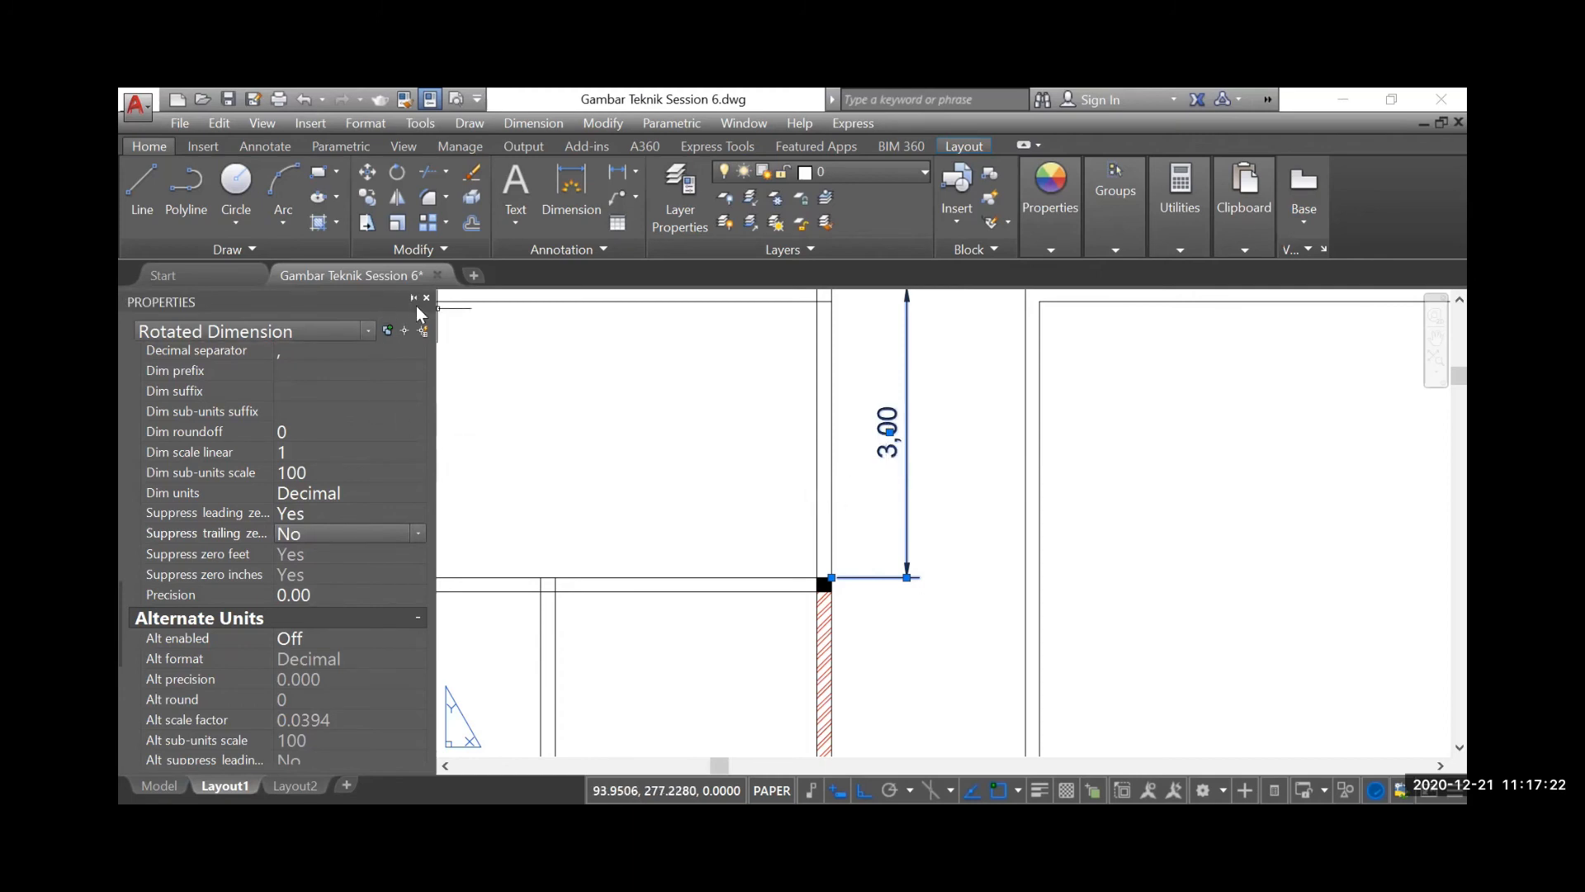
{"action": "left_click", "coordinate": [426, 299]}
{"action": "scroll", "coordinate": [705, 425], "scroll_direction": "down", "scroll_amount": 4}
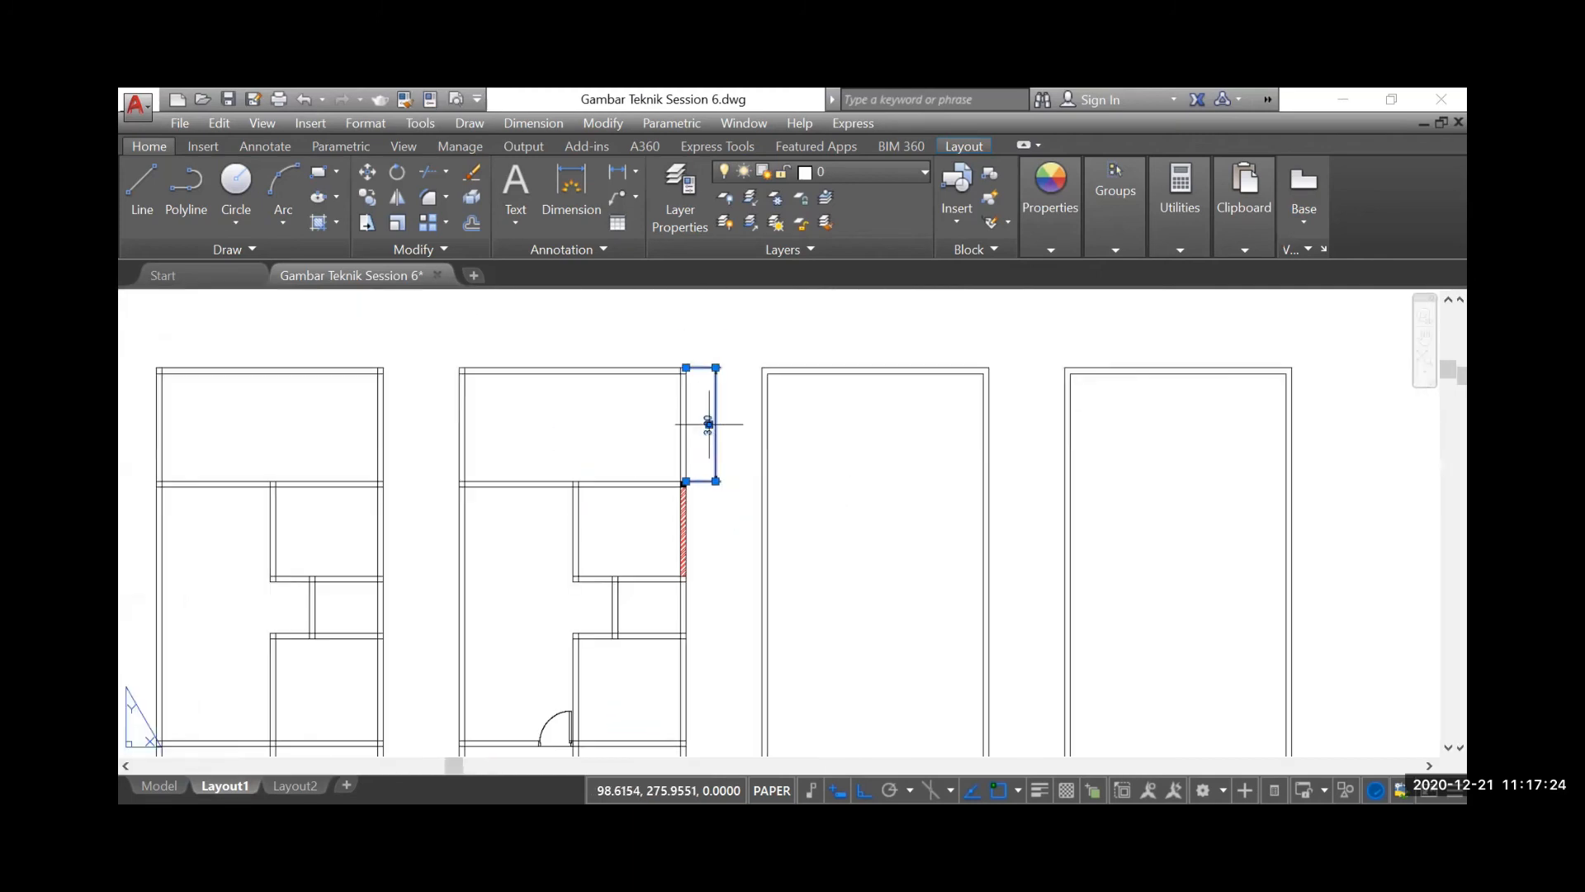
{"action": "key", "text": "Escape"}
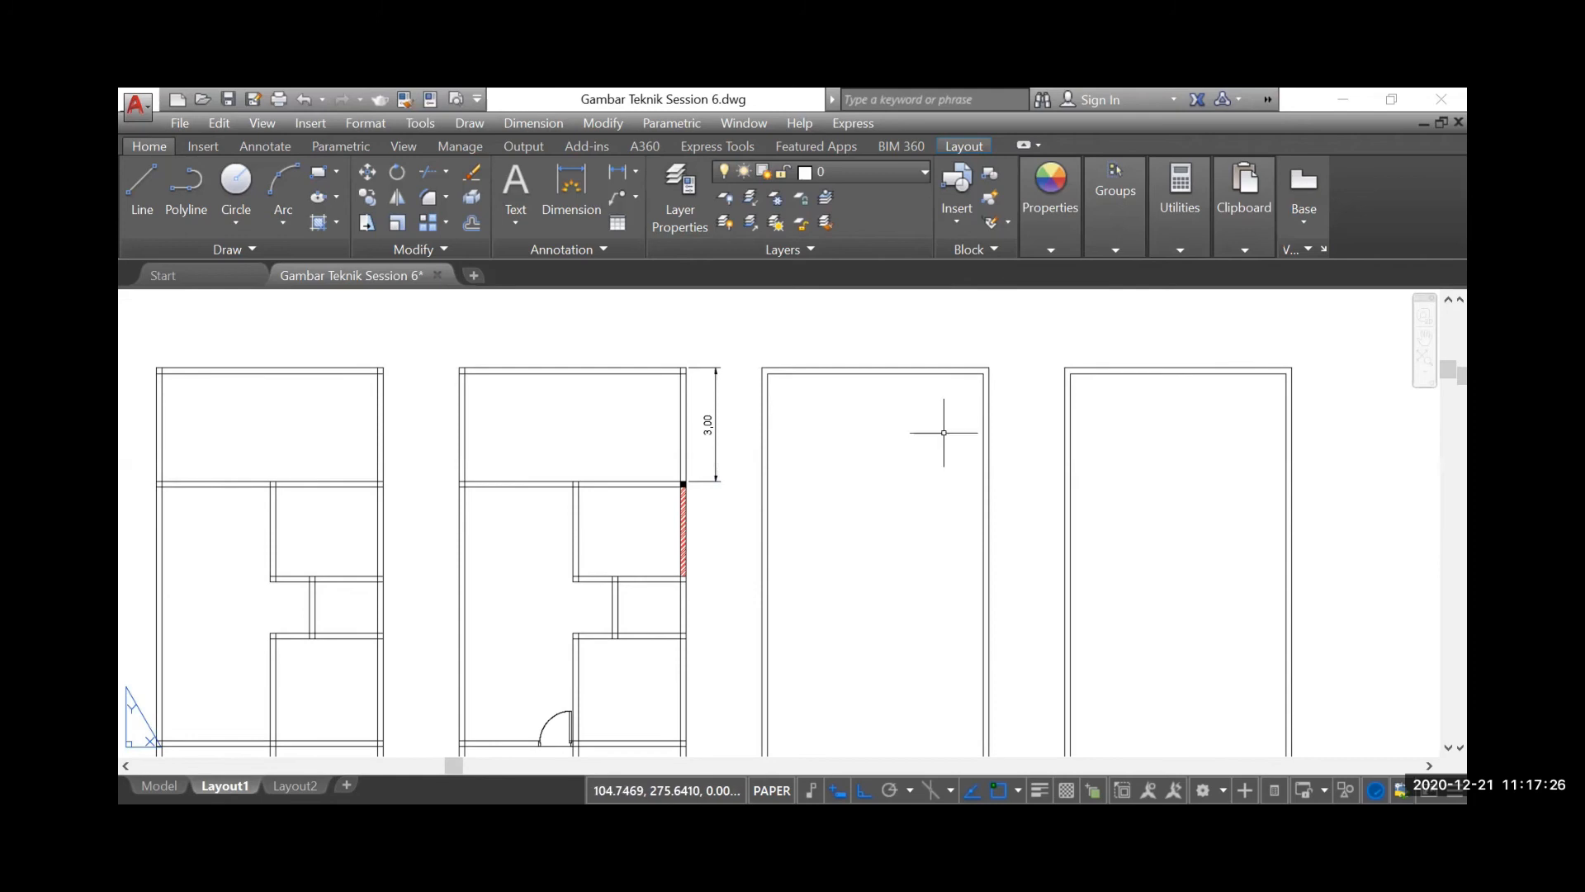
{"action": "scroll", "coordinate": [718, 453], "scroll_direction": "up", "scroll_amount": 2}
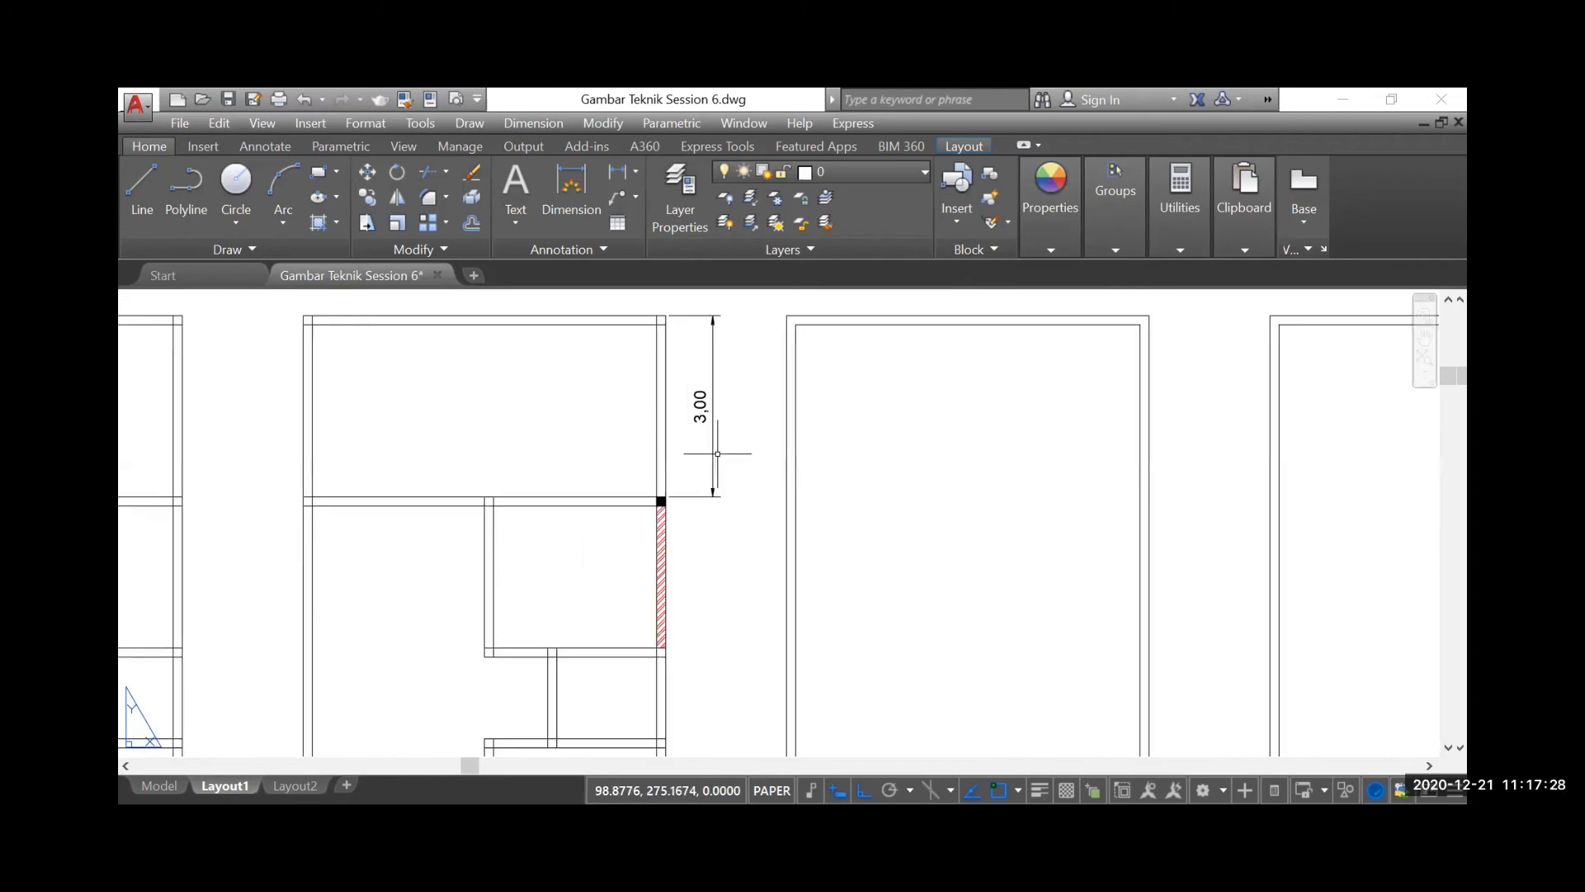
{"action": "scroll", "coordinate": [725, 415], "scroll_direction": "down", "scroll_amount": 4}
{"action": "scroll", "coordinate": [721, 412], "scroll_direction": "down", "scroll_amount": 2}
{"action": "scroll", "coordinate": [556, 732], "scroll_direction": "up", "scroll_amount": 5}
{"action": "scroll", "coordinate": [598, 578], "scroll_direction": "up", "scroll_amount": 2}
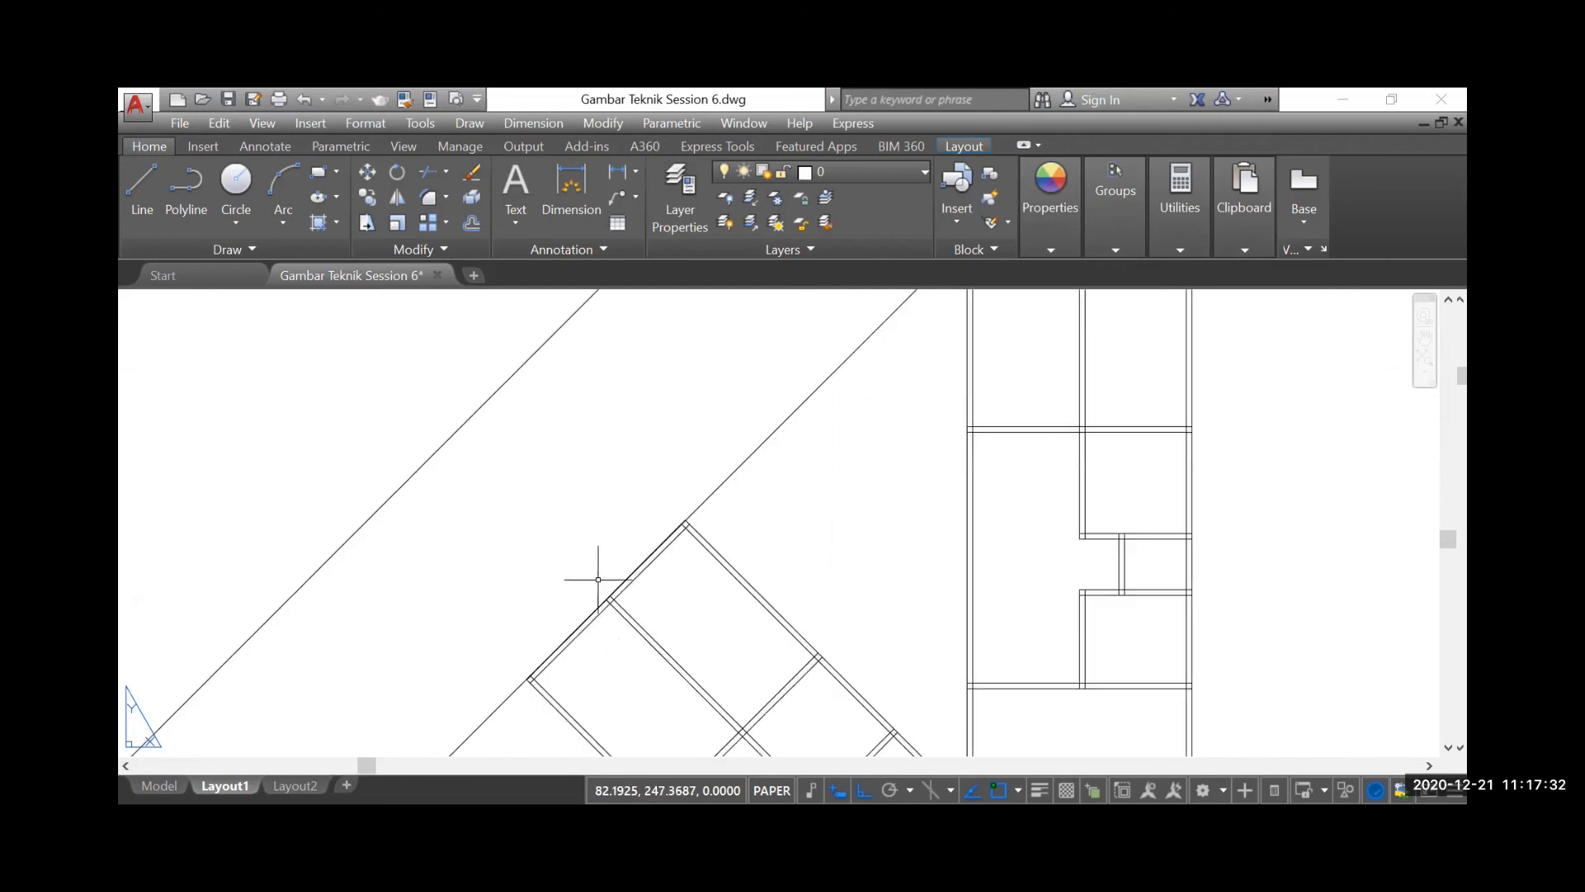
{"action": "scroll", "coordinate": [570, 624], "scroll_direction": "down", "scroll_amount": 5}
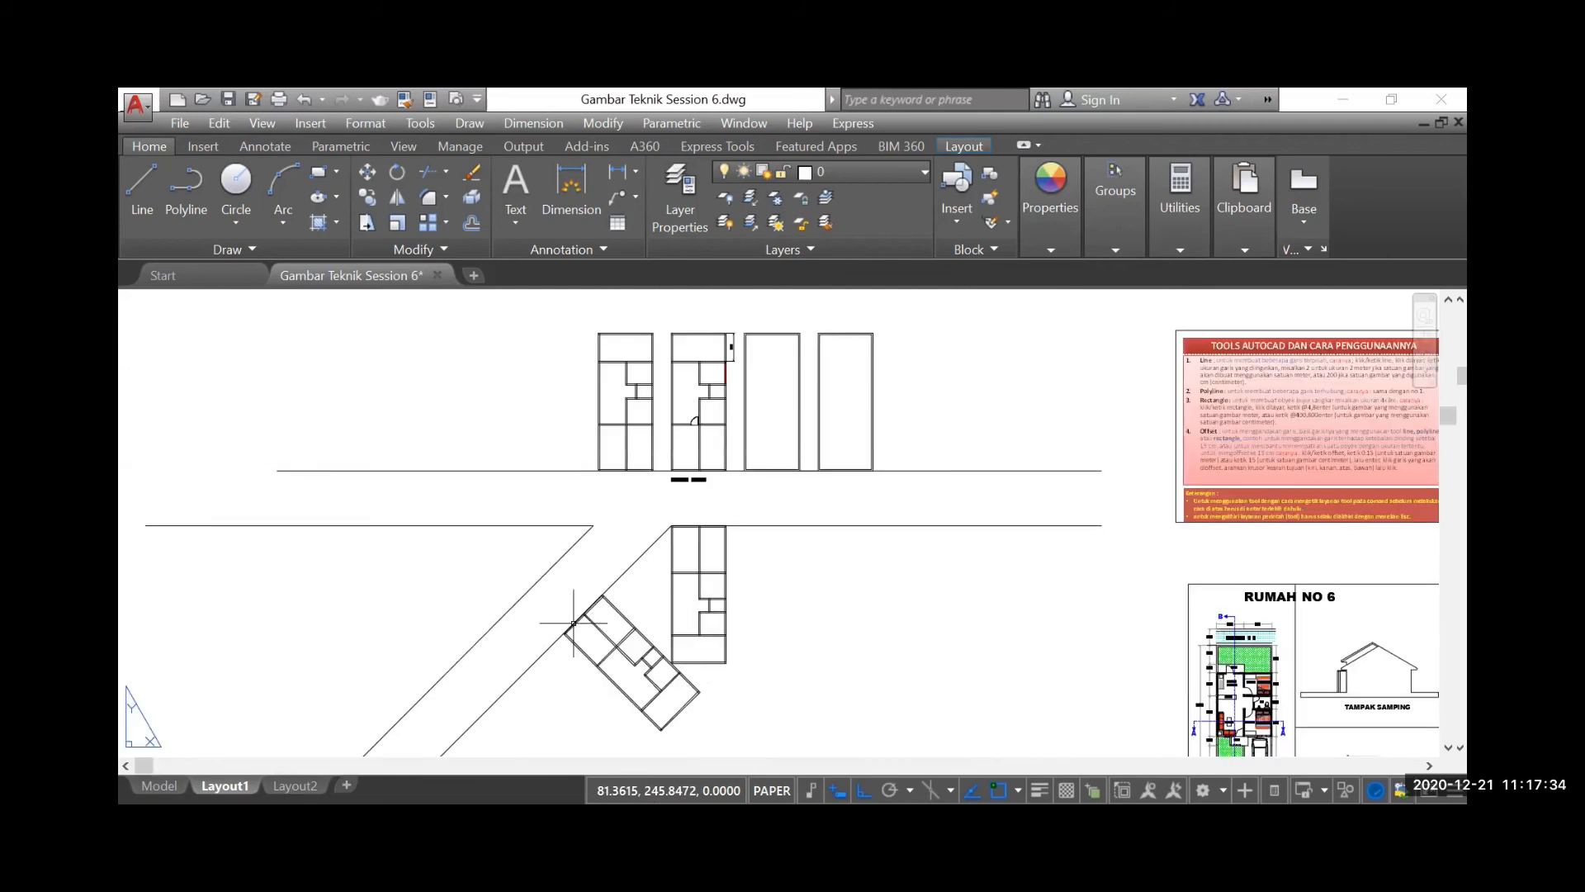
{"action": "scroll", "coordinate": [728, 347], "scroll_direction": "up", "scroll_amount": 5}
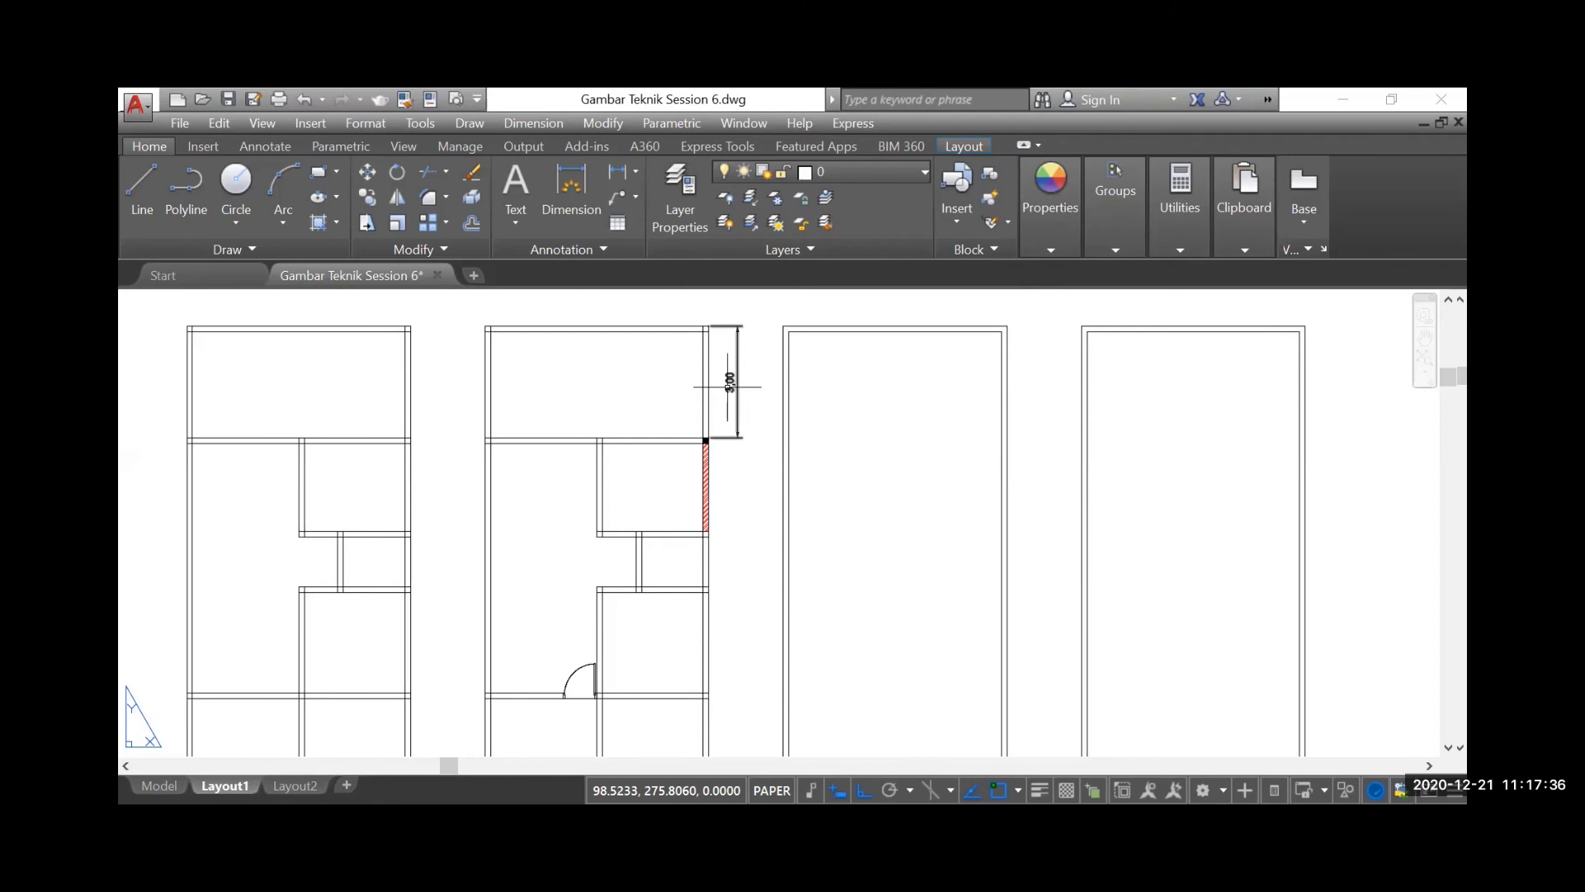
Move the dimension line of the 3,00 dimension slightly closer to the second floor plan's outer wall
{"action": "scroll", "coordinate": [737, 339], "scroll_direction": "up", "scroll_amount": 2}
{"action": "left_click", "coordinate": [745, 465]}
{"action": "left_click", "coordinate": [724, 495]}
{"action": "scroll", "coordinate": [724, 498], "scroll_direction": "up", "scroll_amount": 3}
{"action": "scroll", "coordinate": [745, 545], "scroll_direction": "down", "scroll_amount": 4}
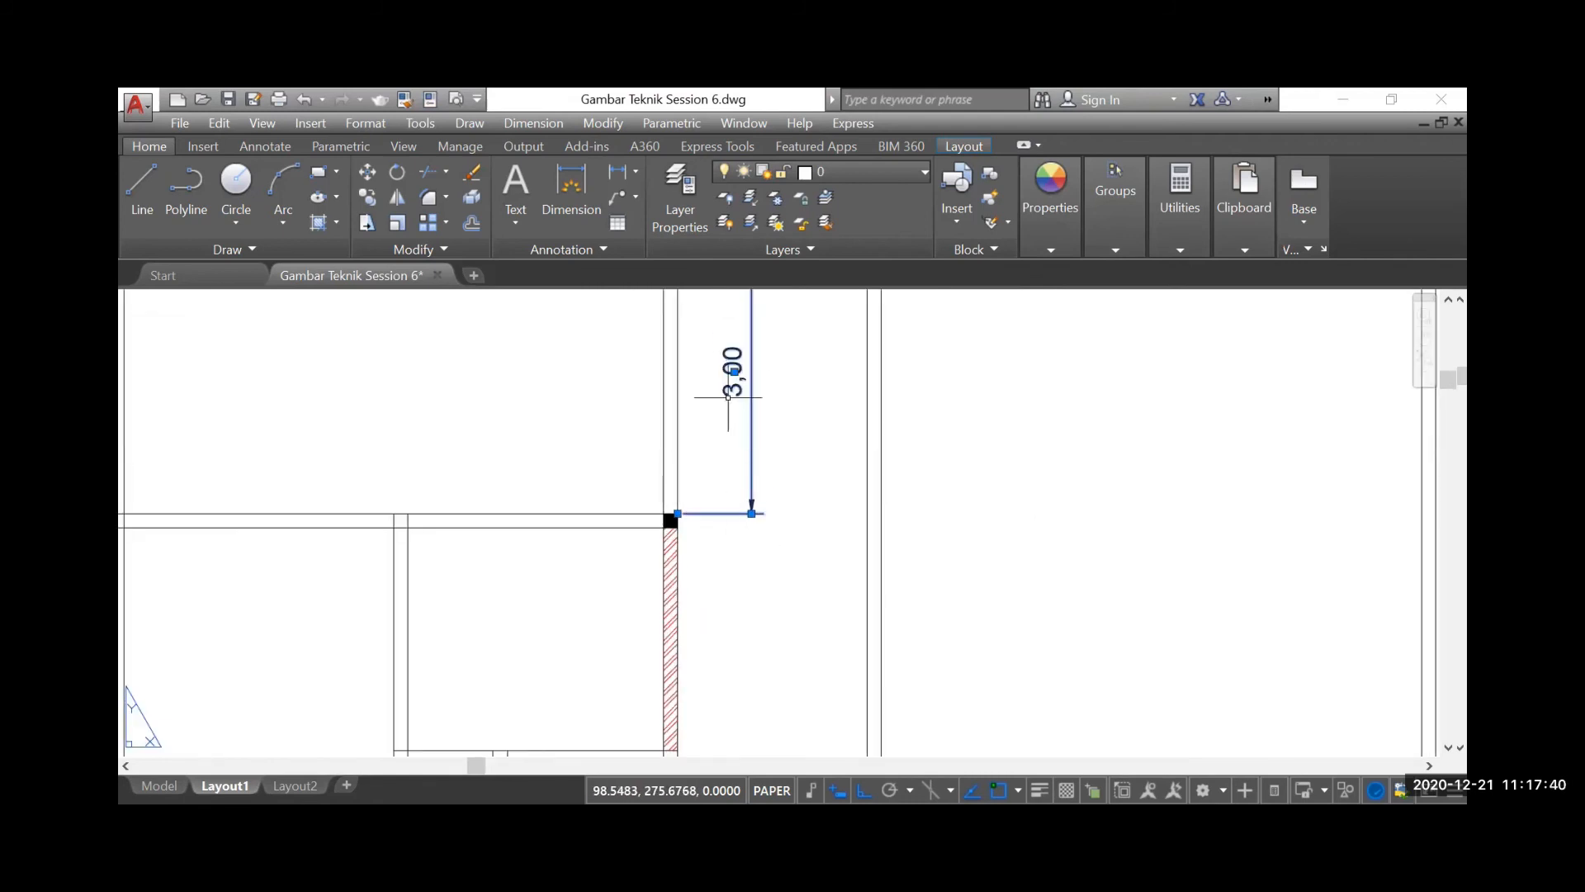
{"action": "scroll", "coordinate": [727, 476], "scroll_direction": "up", "scroll_amount": 2}
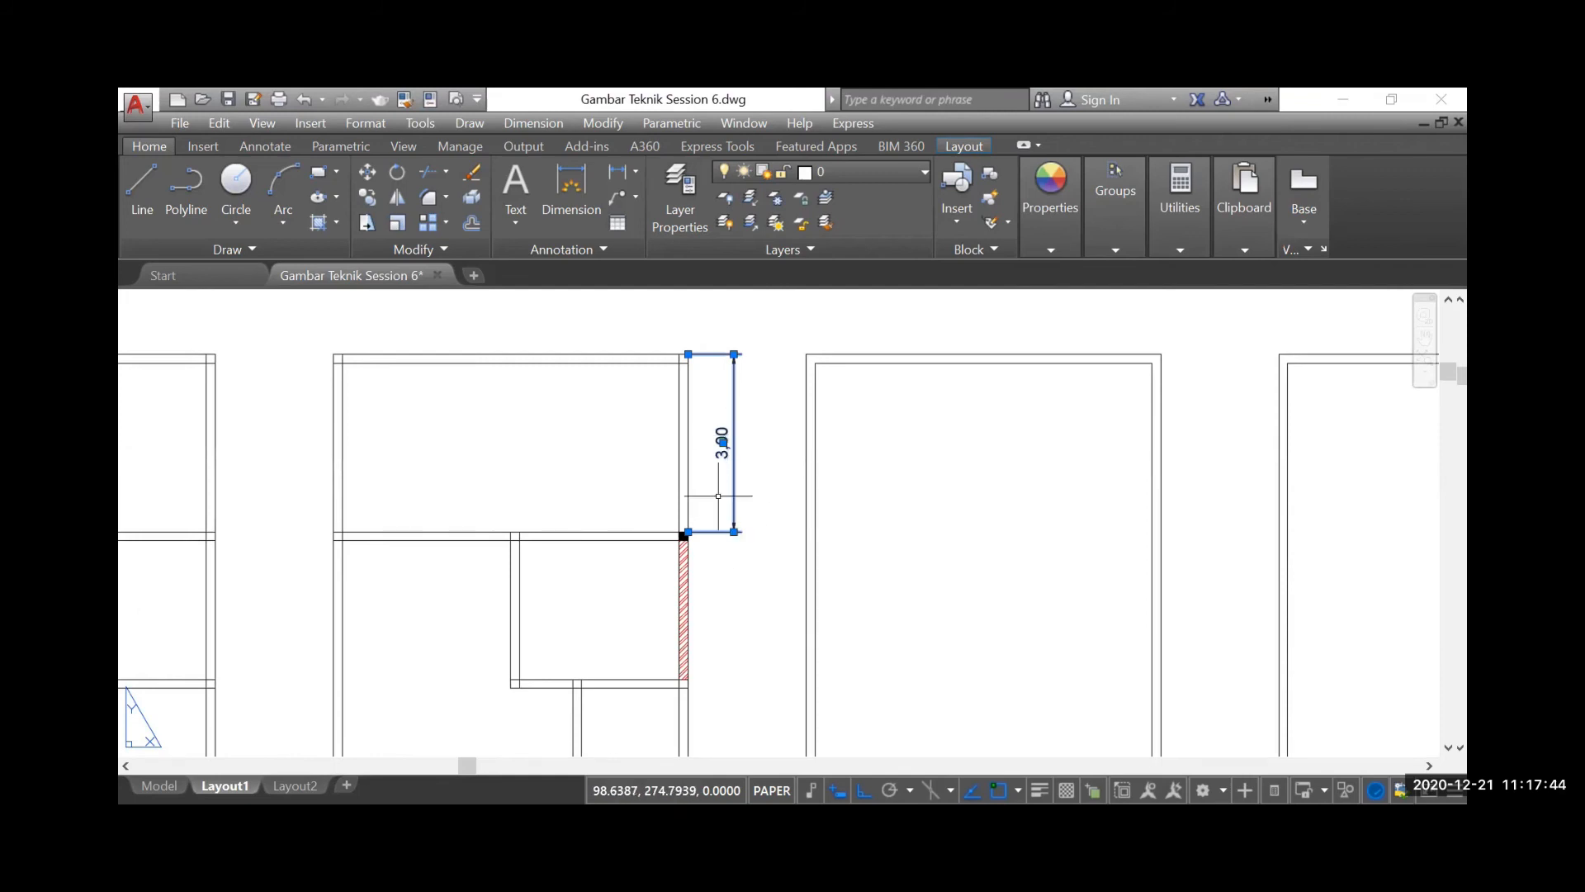
{"action": "scroll", "coordinate": [728, 531], "scroll_direction": "up", "scroll_amount": 3}
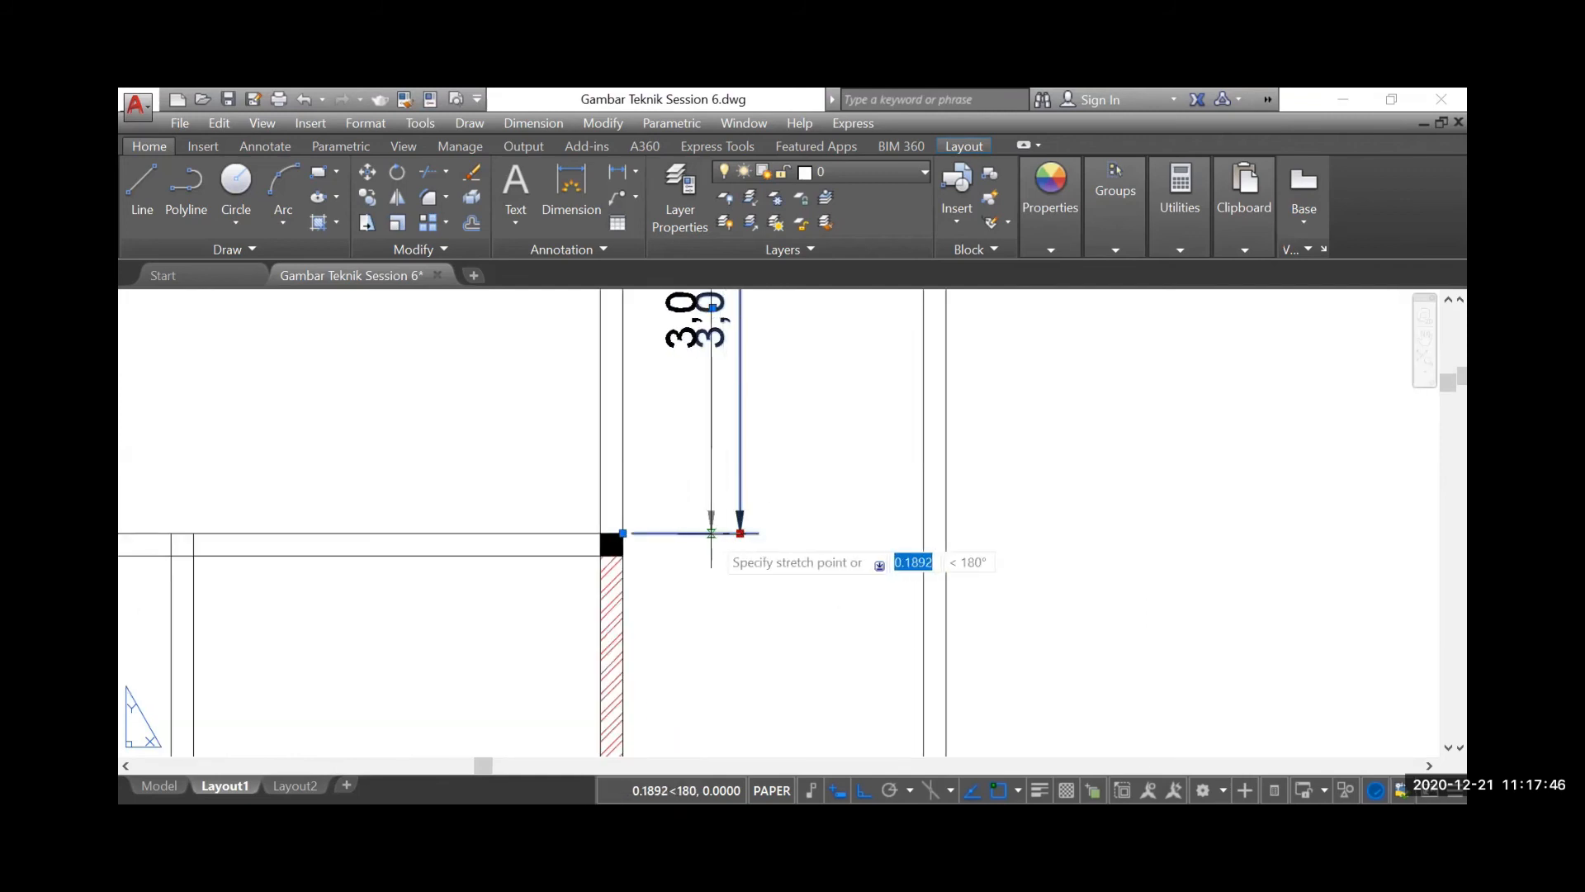
{"action": "left_click", "coordinate": [703, 535]}
{"action": "scroll", "coordinate": [706, 549], "scroll_direction": "down", "scroll_amount": 4}
{"action": "key", "text": "Escape"}
Copy the 3,00 dimension straight down so the copy starts at the black column's upper outer corner, where the original ends
{"action": "left_click", "coordinate": [363, 196]}
{"action": "left_click", "coordinate": [715, 420]}
{"action": "left_click", "coordinate": [698, 373]}
{"action": "scroll", "coordinate": [701, 372], "scroll_direction": "up", "scroll_amount": 3}
{"action": "key", "text": "Return"}
{"action": "left_click", "coordinate": [638, 367]}
{"action": "scroll", "coordinate": [638, 367], "scroll_direction": "down", "scroll_amount": 3}
{"action": "scroll", "coordinate": [584, 460], "scroll_direction": "up", "scroll_amount": 4}
{"action": "scroll", "coordinate": [648, 570], "scroll_direction": "up", "scroll_amount": 2}
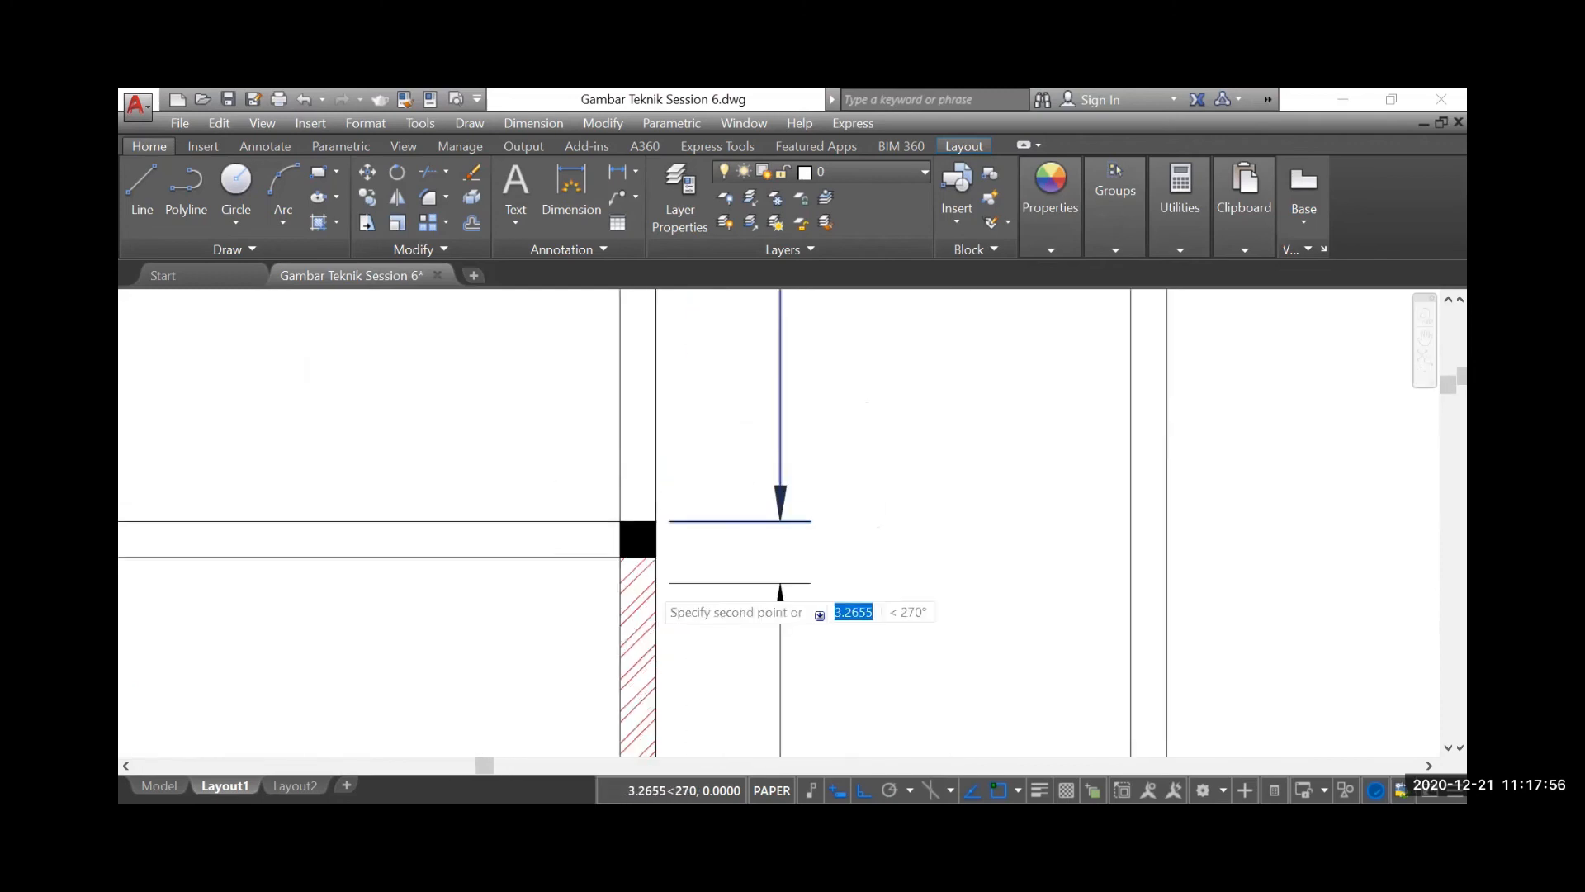
{"action": "scroll", "coordinate": [653, 585], "scroll_direction": "up", "scroll_amount": 4}
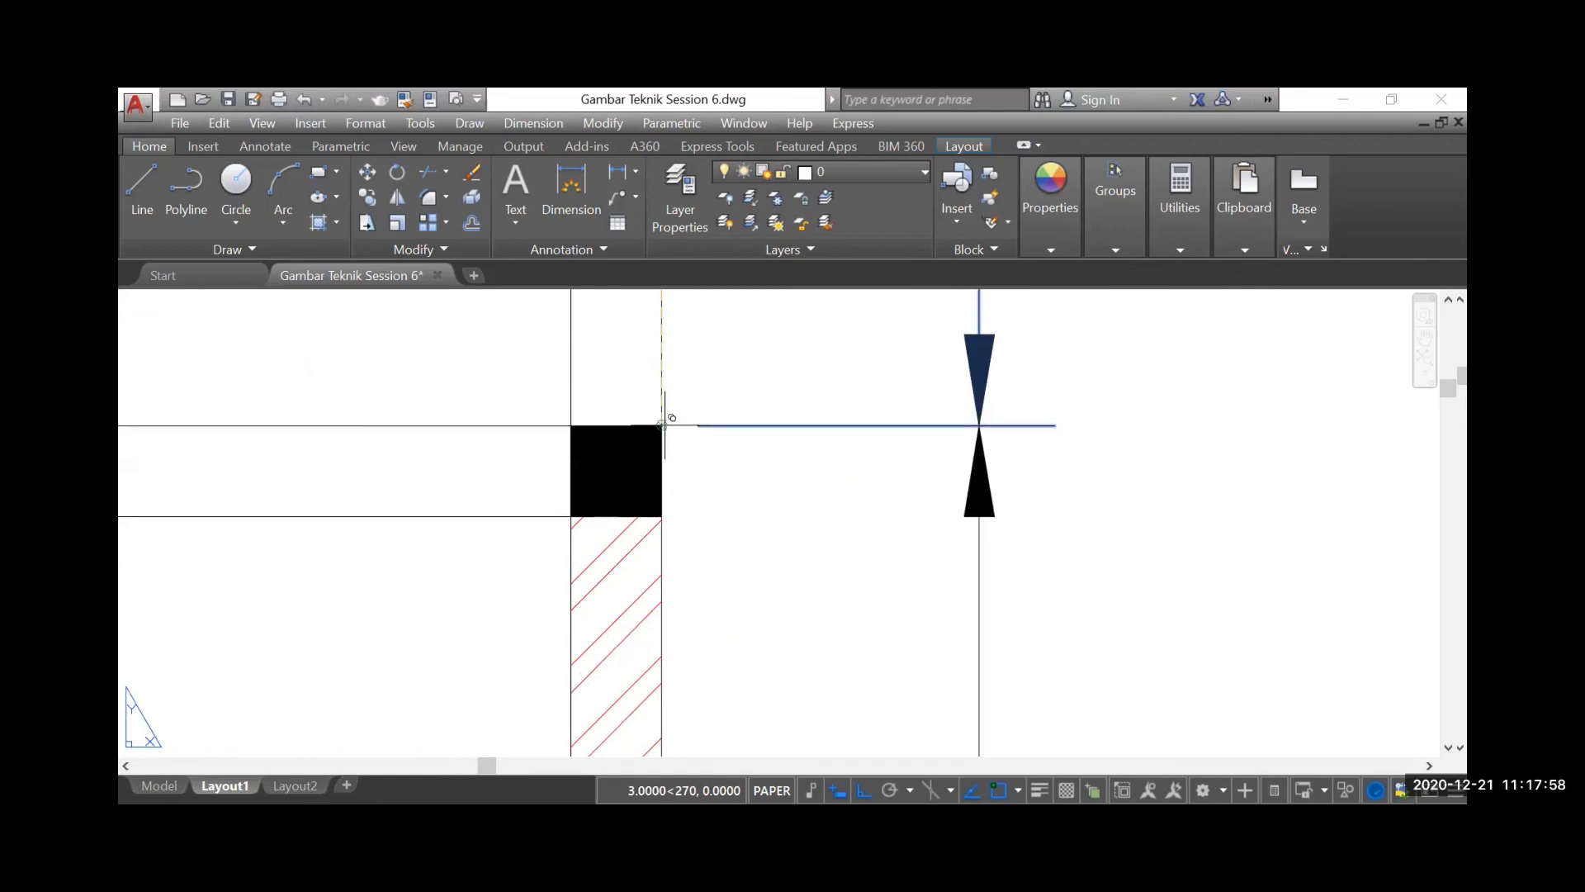
{"action": "scroll", "coordinate": [663, 421], "scroll_direction": "down", "scroll_amount": 6}
{"action": "left_click", "coordinate": [750, 345]}
{"action": "scroll", "coordinate": [750, 339], "scroll_direction": "down", "scroll_amount": 4}
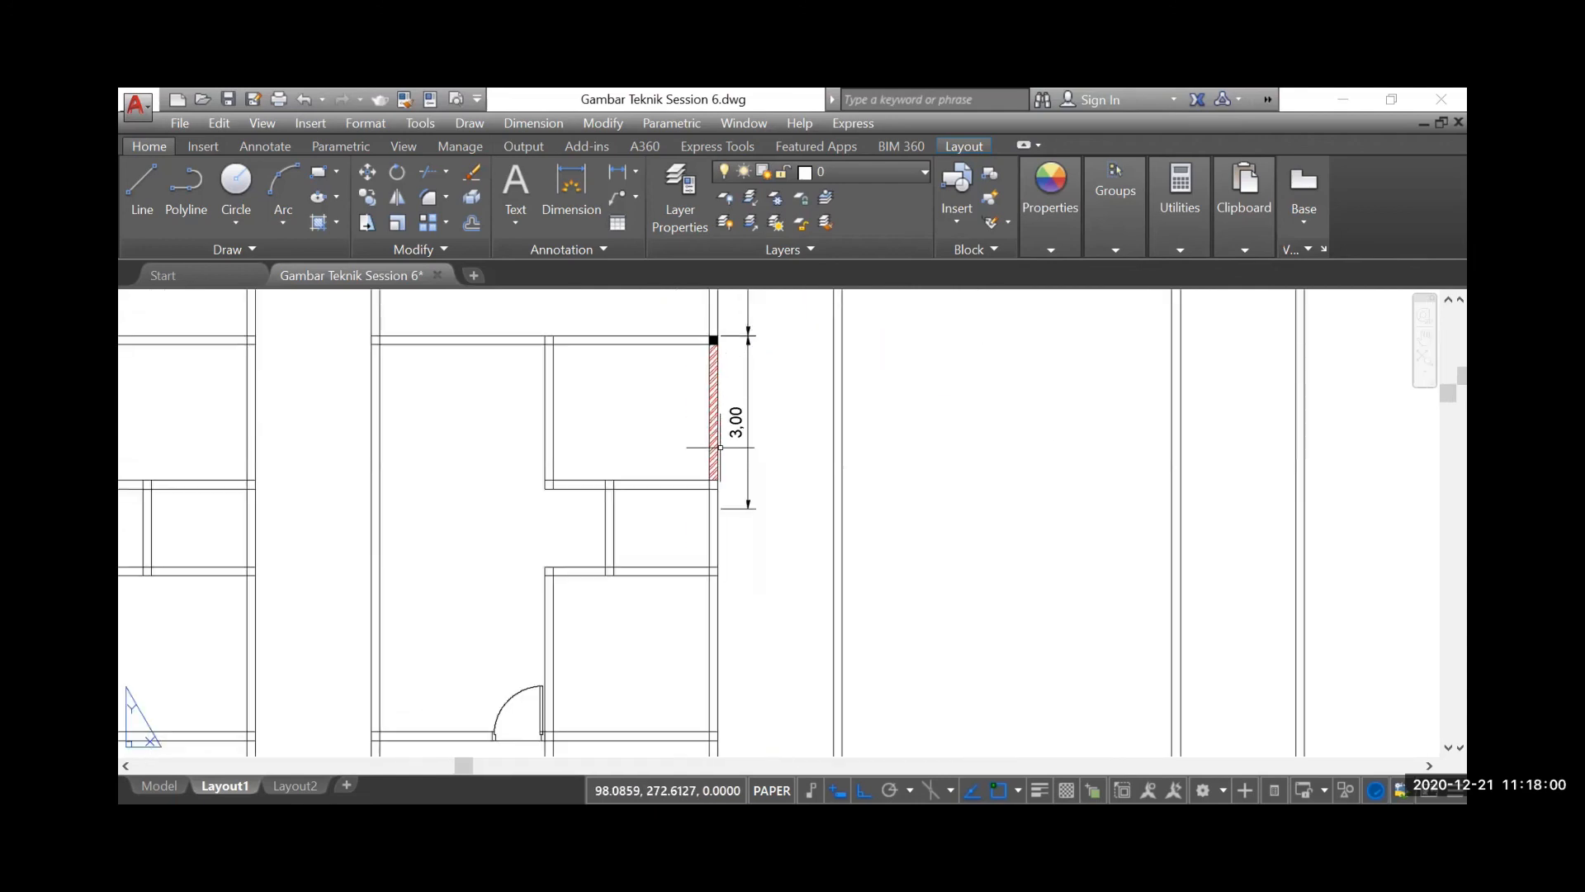
Stretch the copied dimension's lower extension point up to the lower outer corner of the red hatched wall
{"action": "scroll", "coordinate": [720, 447], "scroll_direction": "up", "scroll_amount": 2}
{"action": "mouse_move", "coordinate": [778, 602]}
{"action": "left_mouse_down"}
{"action": "mouse_move", "coordinate": [752, 537]}
{"action": "mouse_move", "coordinate": [725, 566]}
{"action": "left_mouse_up"}
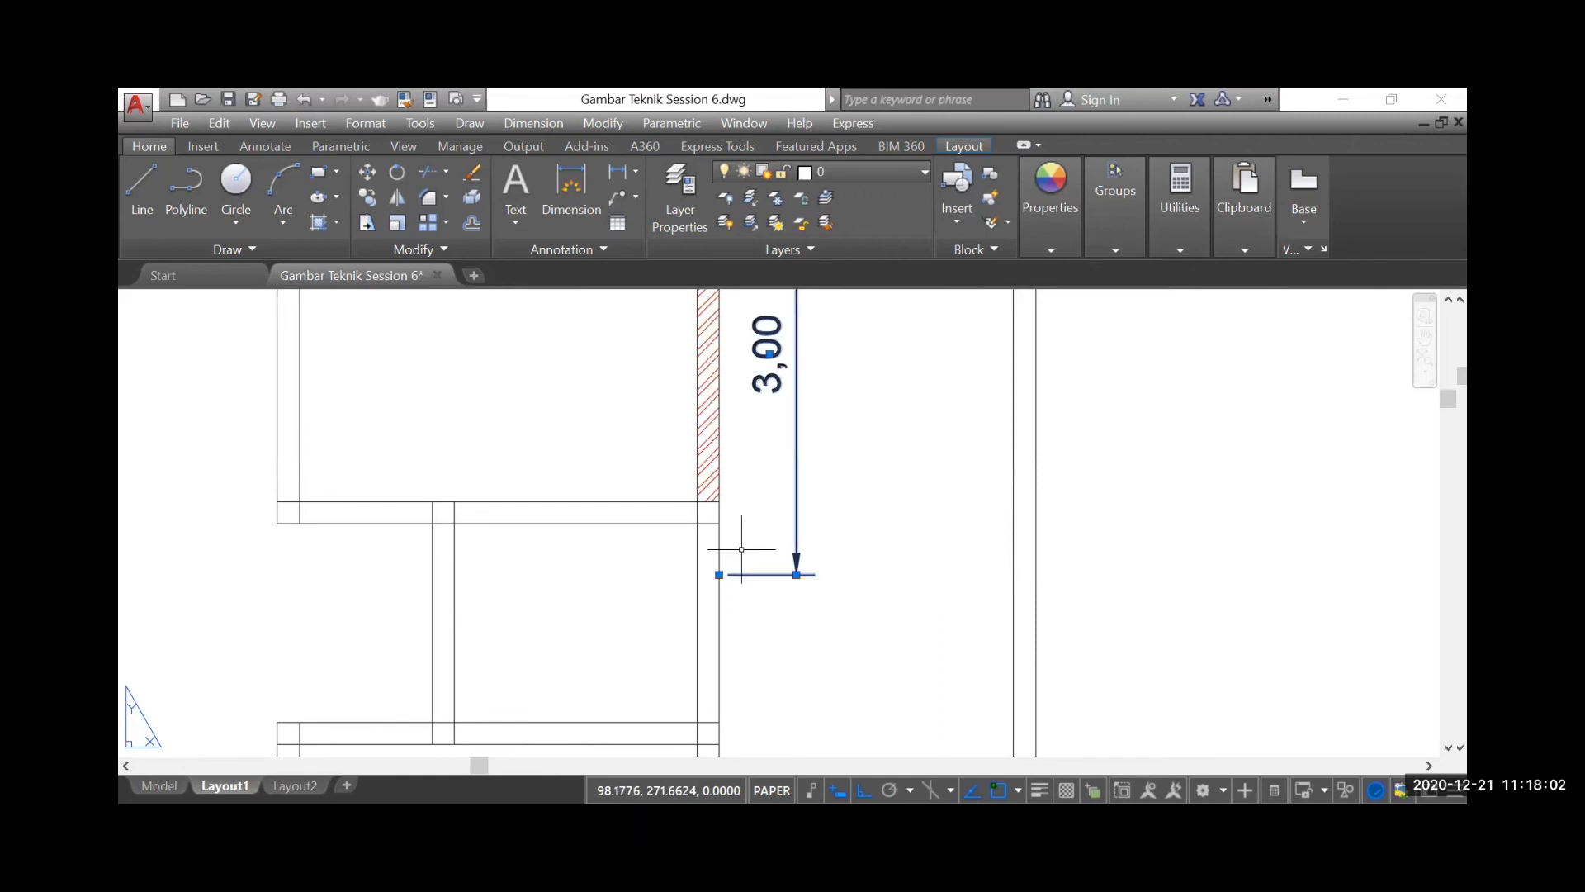
{"action": "left_click", "coordinate": [719, 574]}
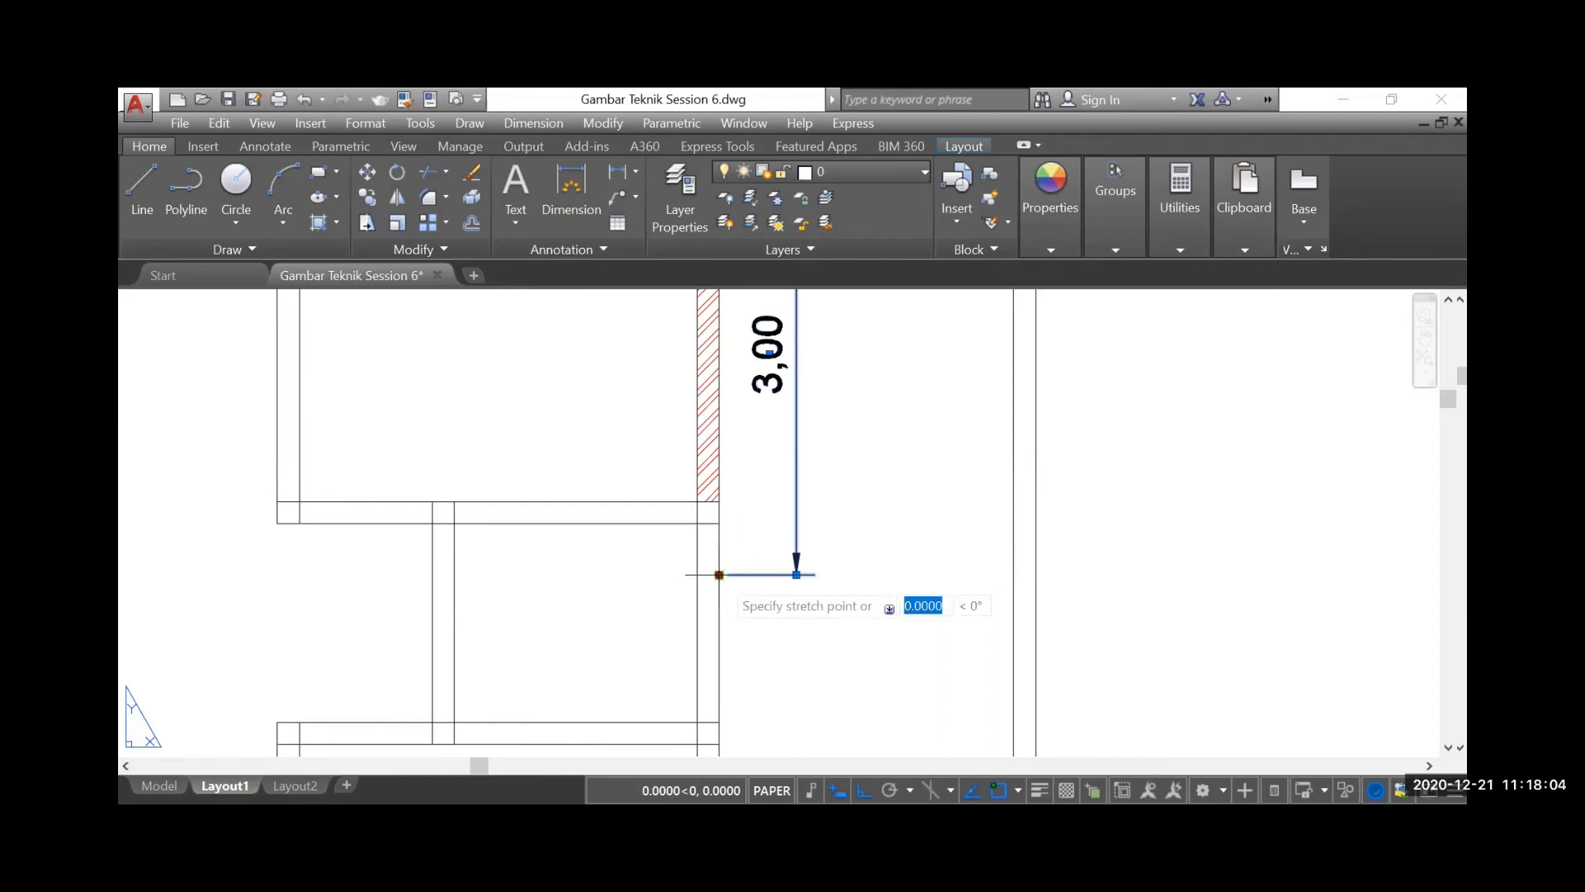
{"action": "left_click", "coordinate": [720, 502]}
{"action": "scroll", "coordinate": [739, 537], "scroll_direction": "down", "scroll_amount": 2}
{"action": "scroll", "coordinate": [739, 537], "scroll_direction": "up", "scroll_amount": 6}
{"action": "scroll", "coordinate": [747, 388], "scroll_direction": "down", "scroll_amount": 8}
{"action": "key", "text": "Escape"}
Add an aligned dimension across the full short outer wall of the rotated floor plan, placing its line on the diagonal road side
{"action": "scroll", "coordinate": [776, 438], "scroll_direction": "down", "scroll_amount": 2}
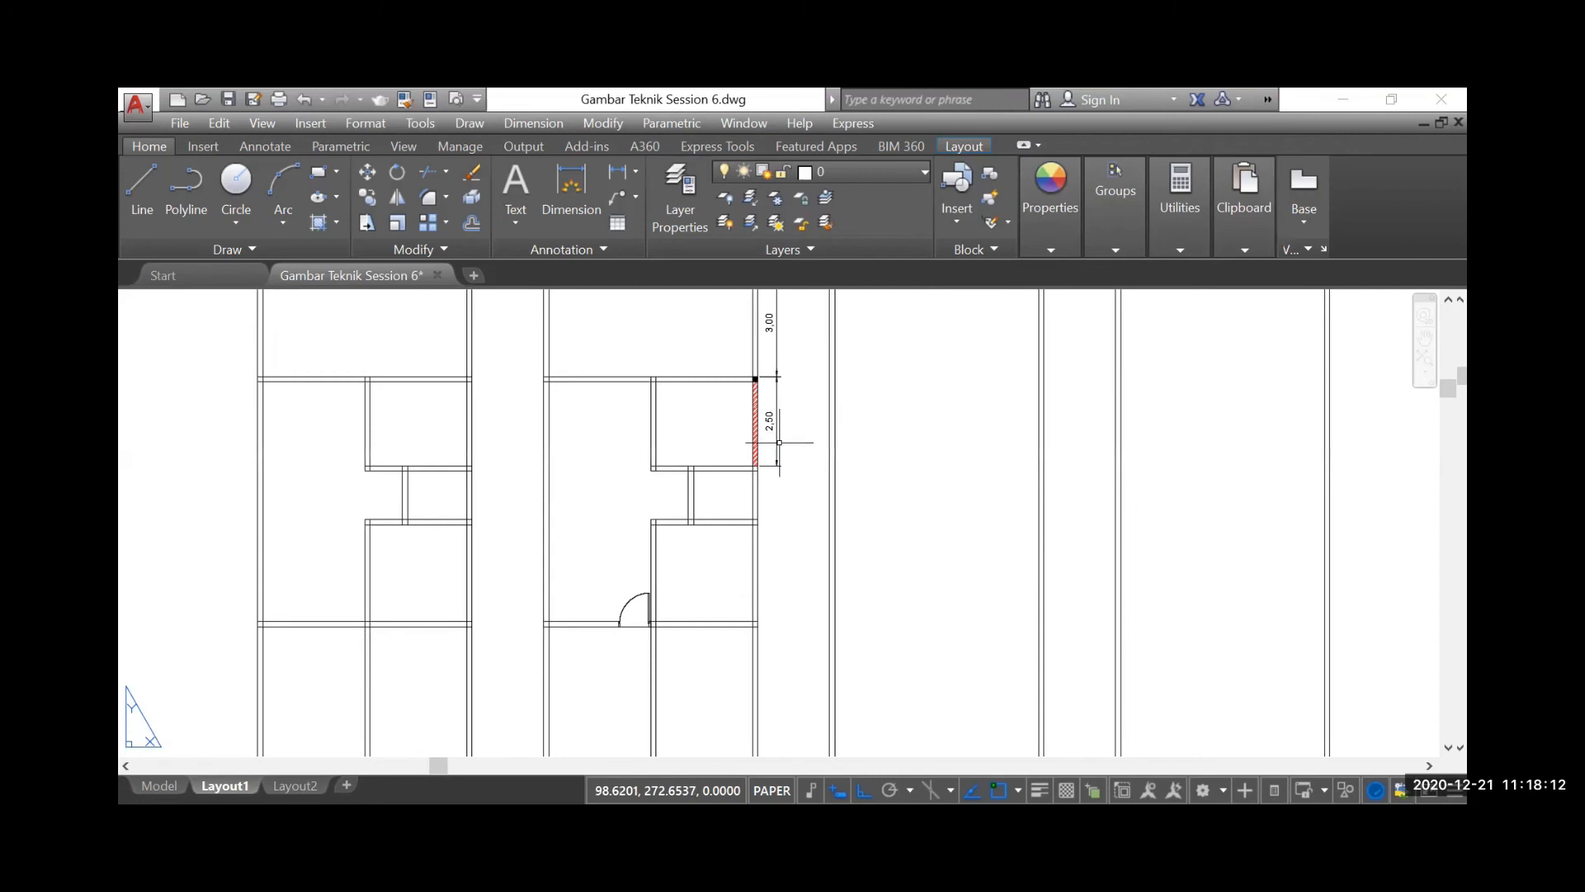
{"action": "scroll", "coordinate": [809, 518], "scroll_direction": "down", "scroll_amount": 2}
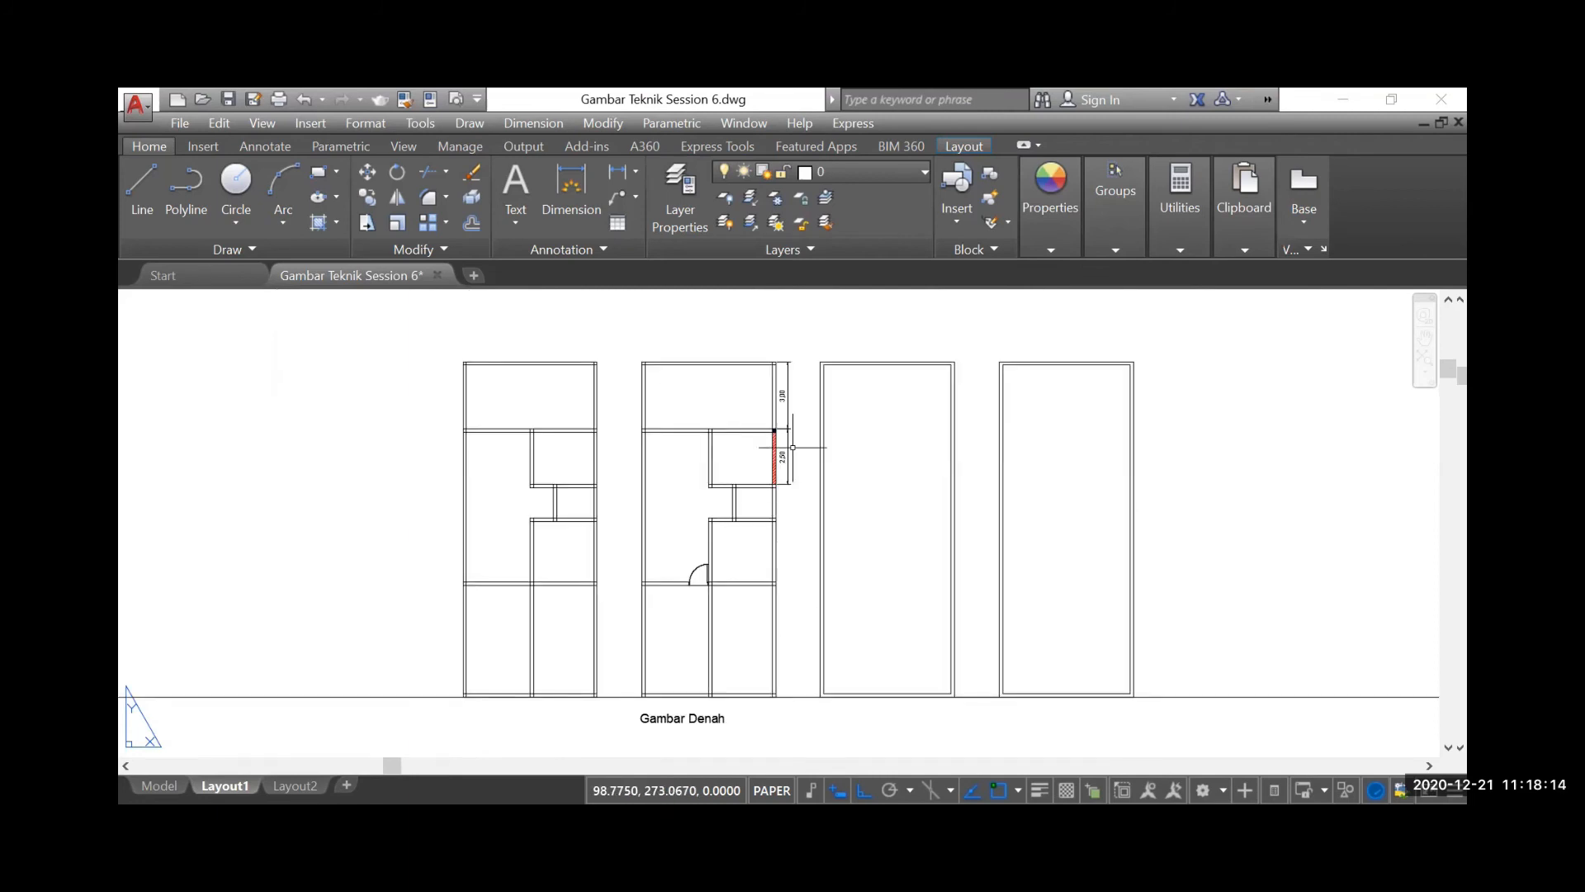
{"action": "scroll", "coordinate": [781, 429], "scroll_direction": "down", "scroll_amount": 3}
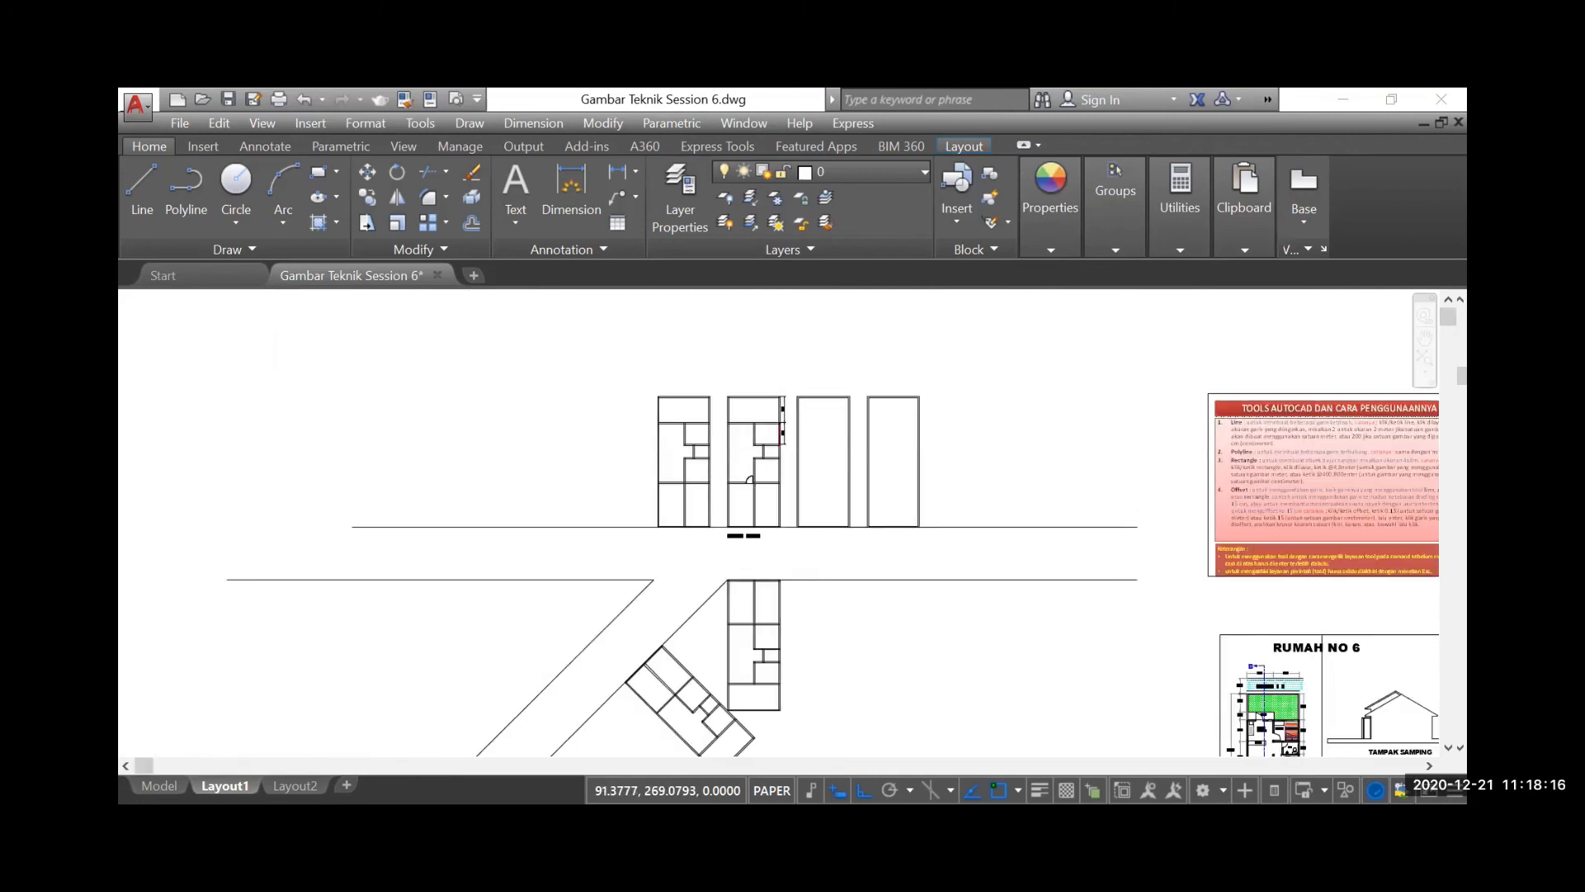
{"action": "scroll", "coordinate": [703, 625], "scroll_direction": "down", "scroll_amount": 2}
{"action": "scroll", "coordinate": [703, 625], "scroll_direction": "up", "scroll_amount": 5}
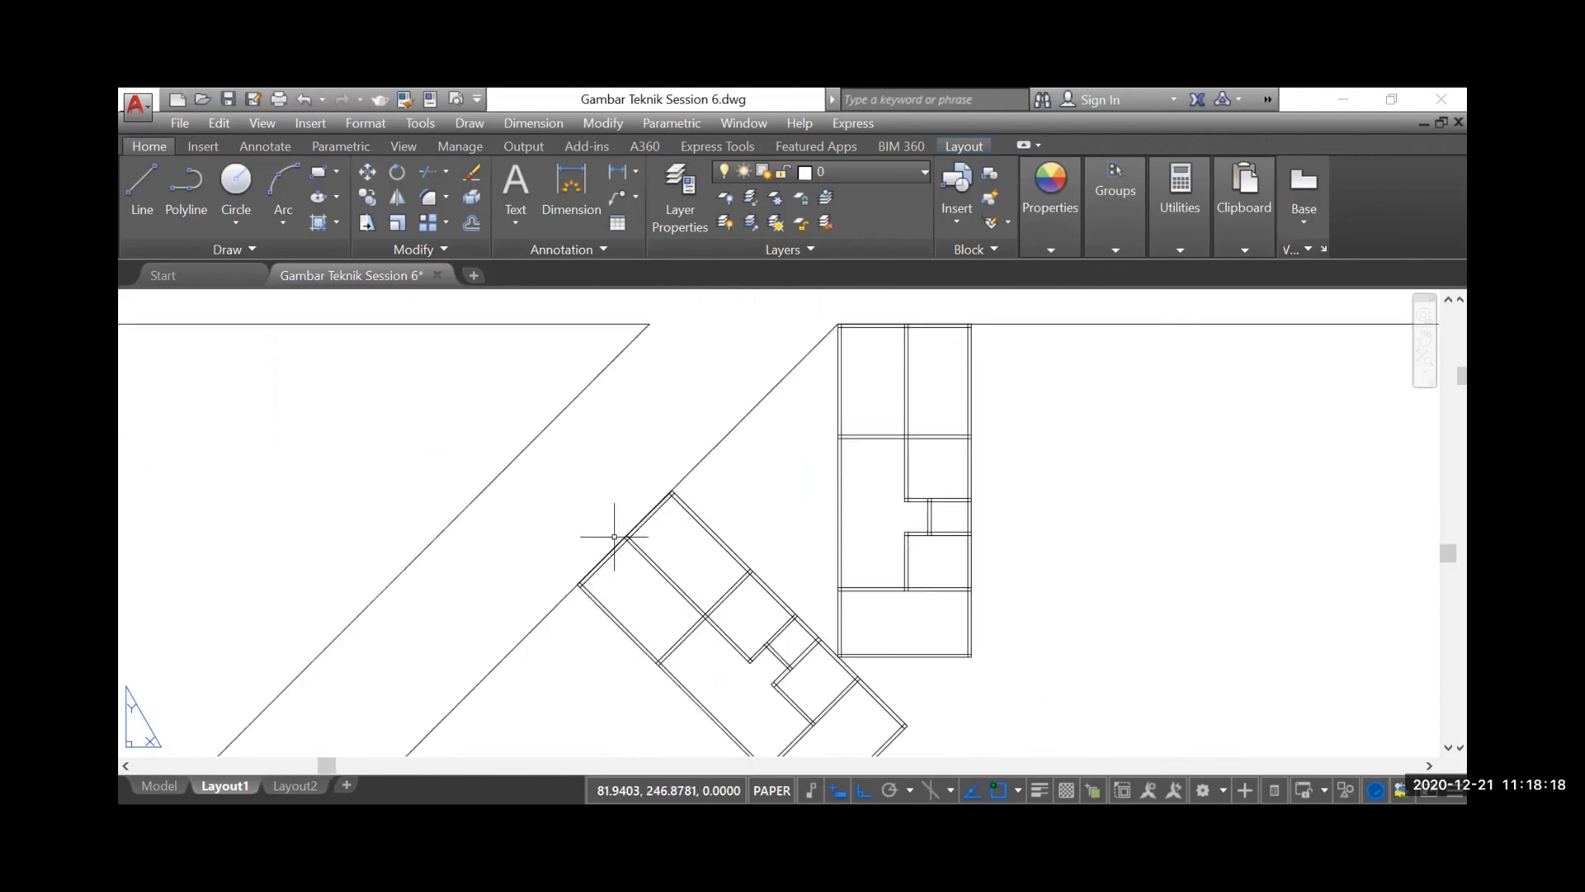
{"action": "left_click", "coordinate": [528, 124]}
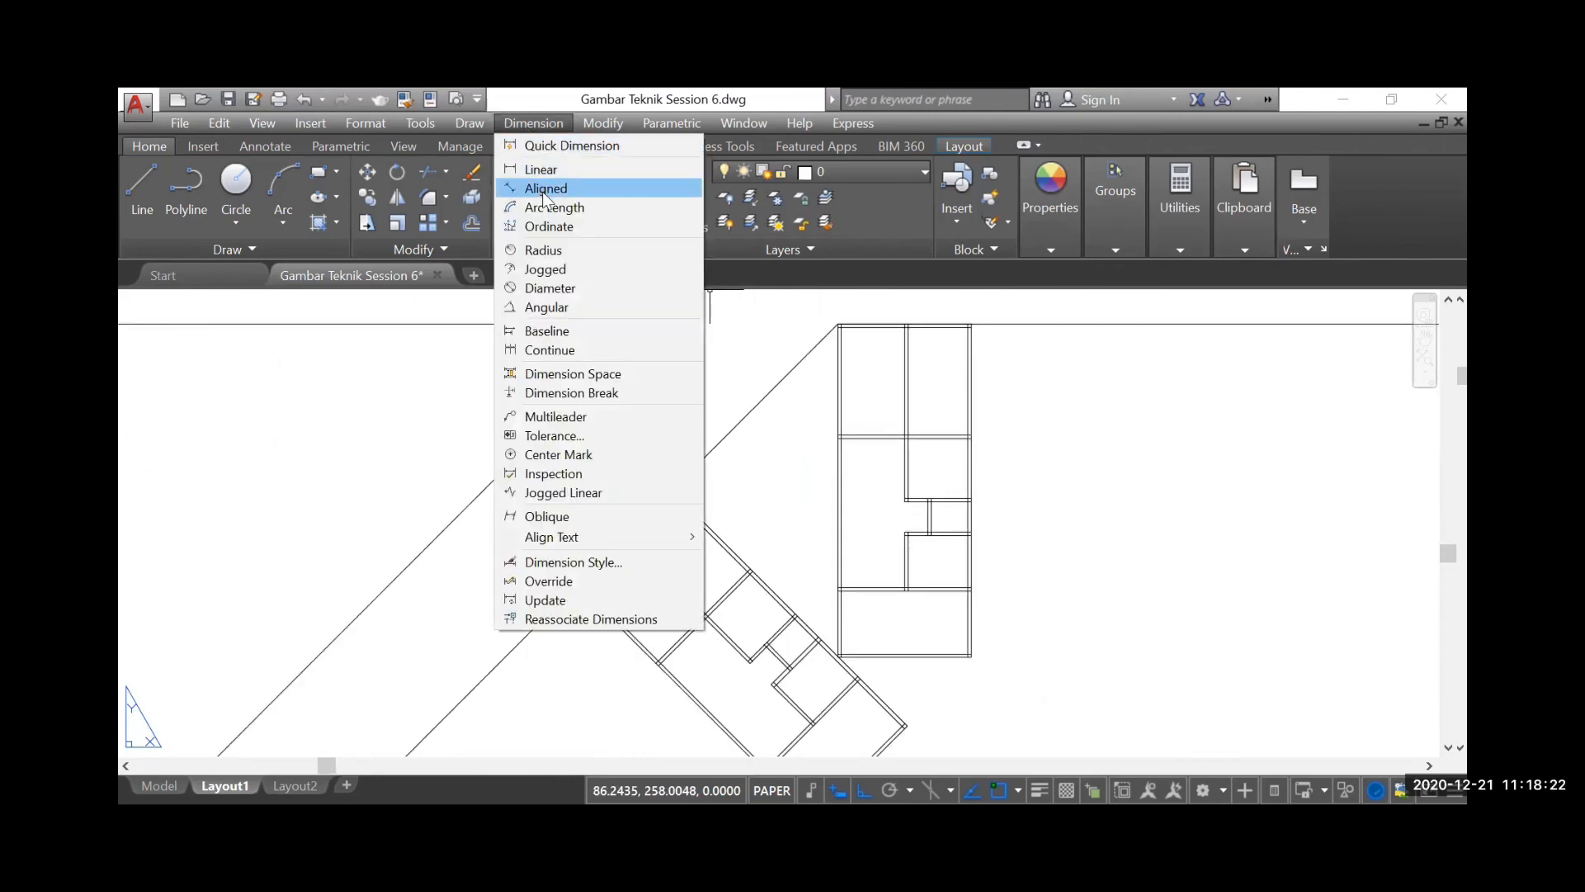
{"action": "left_click", "coordinate": [542, 189]}
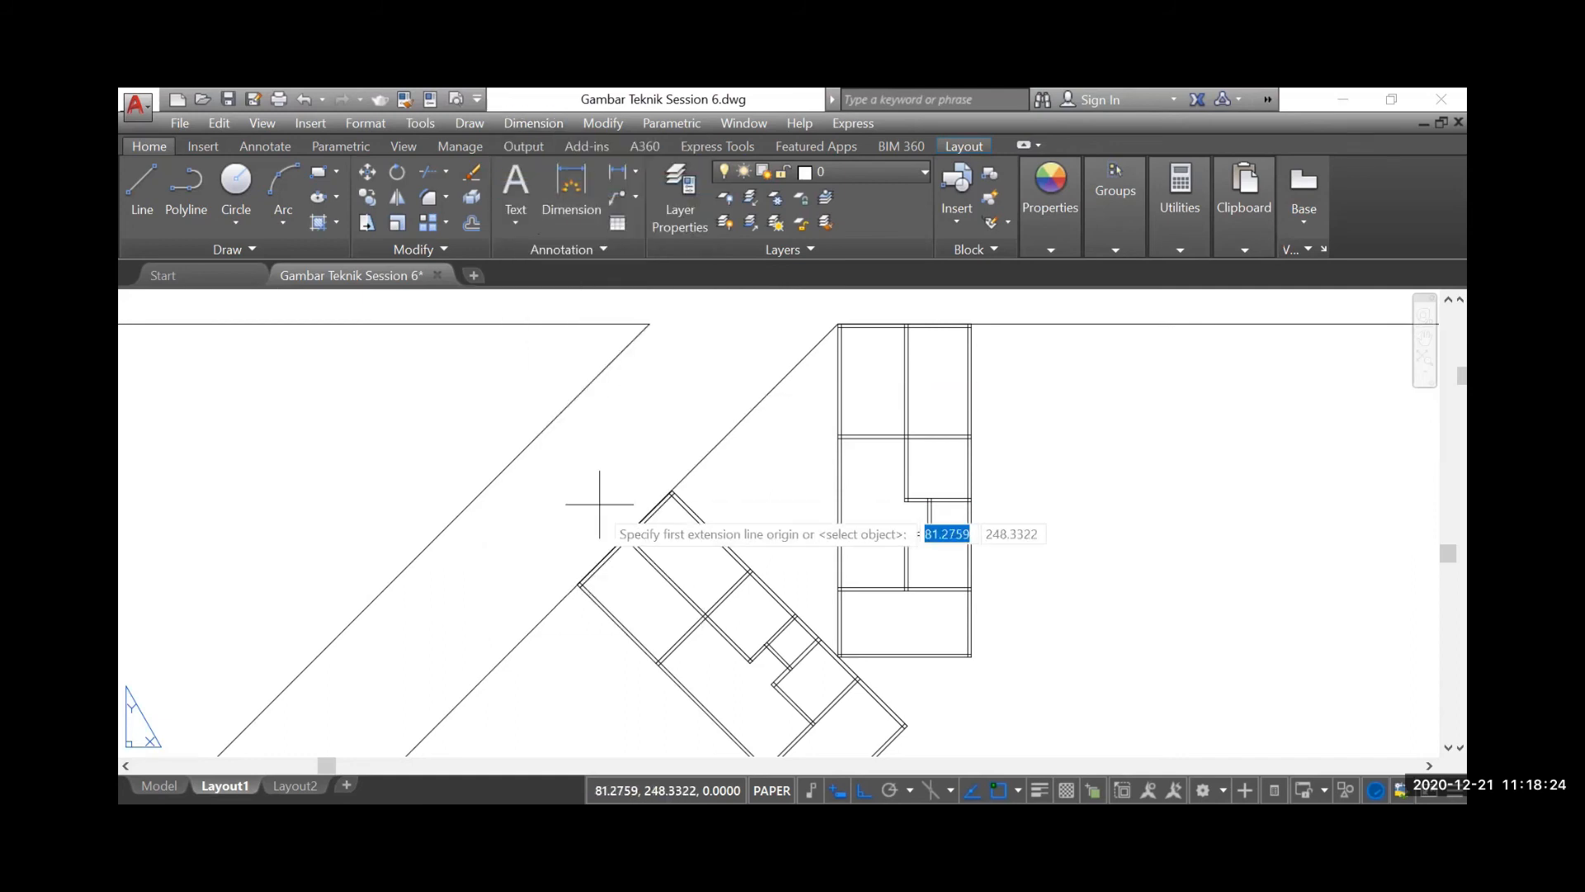
{"action": "scroll", "coordinate": [570, 587], "scroll_direction": "up", "scroll_amount": 4}
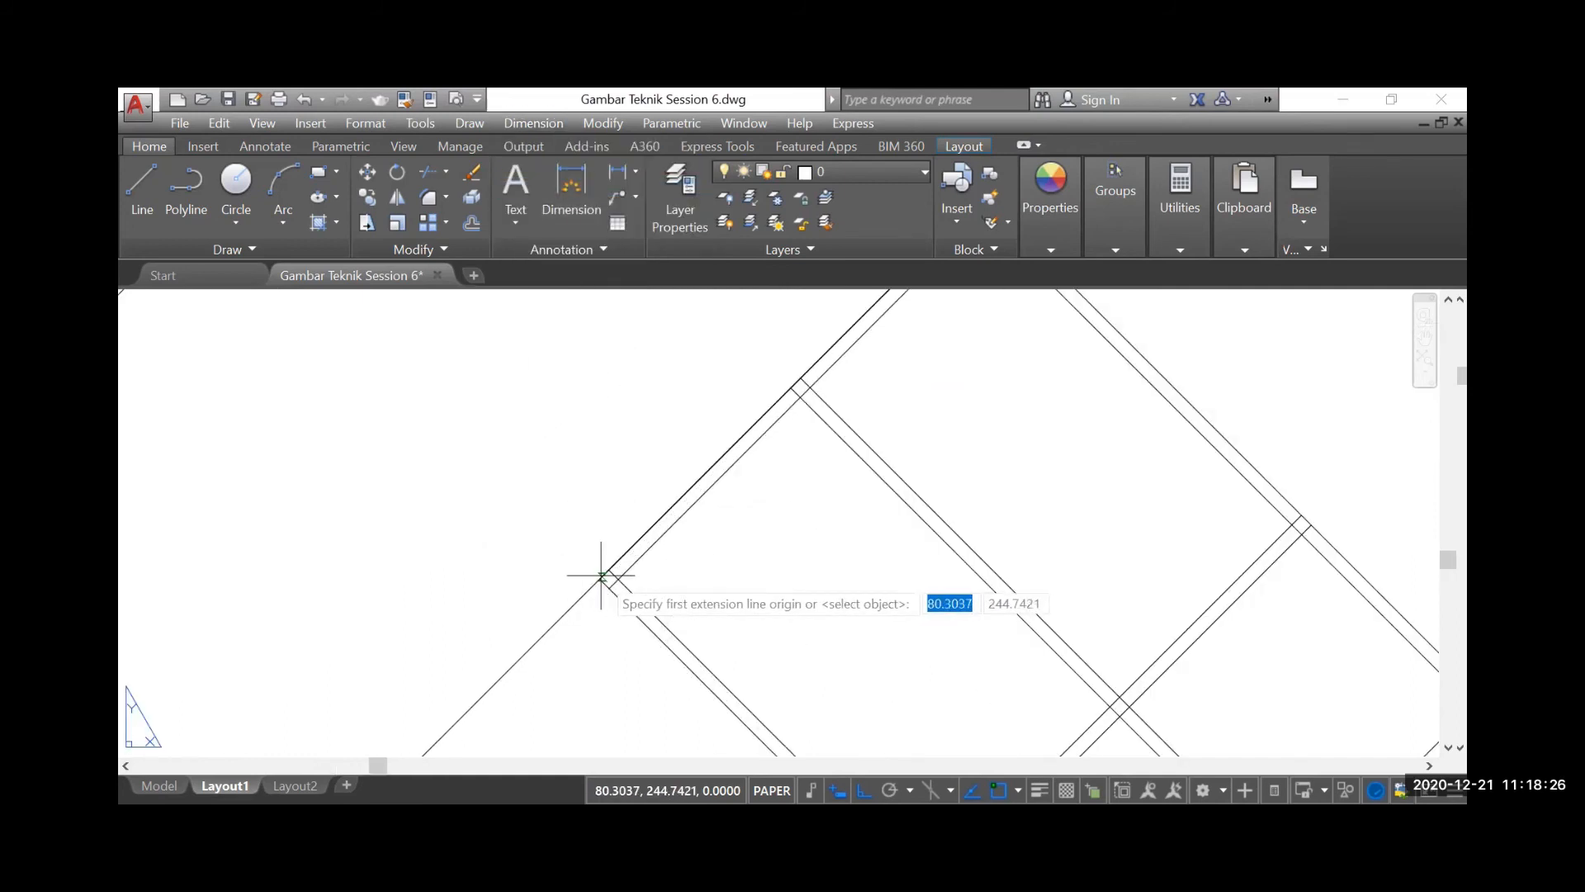
{"action": "left_click", "coordinate": [602, 582]}
{"action": "scroll", "coordinate": [591, 602], "scroll_direction": "down", "scroll_amount": 3}
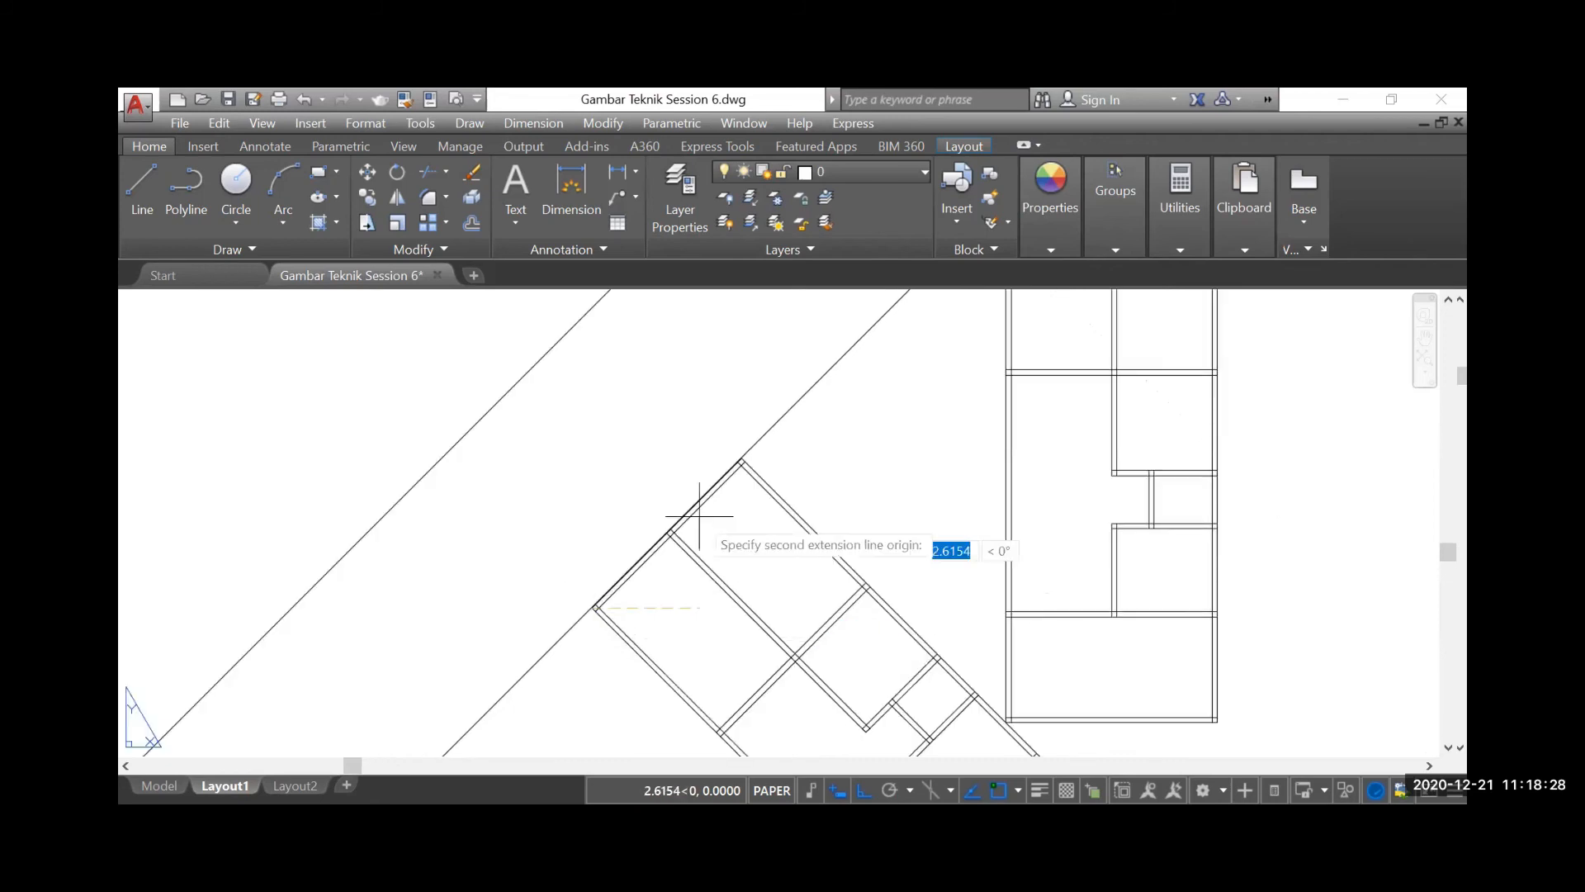
{"action": "left_click", "coordinate": [745, 453]}
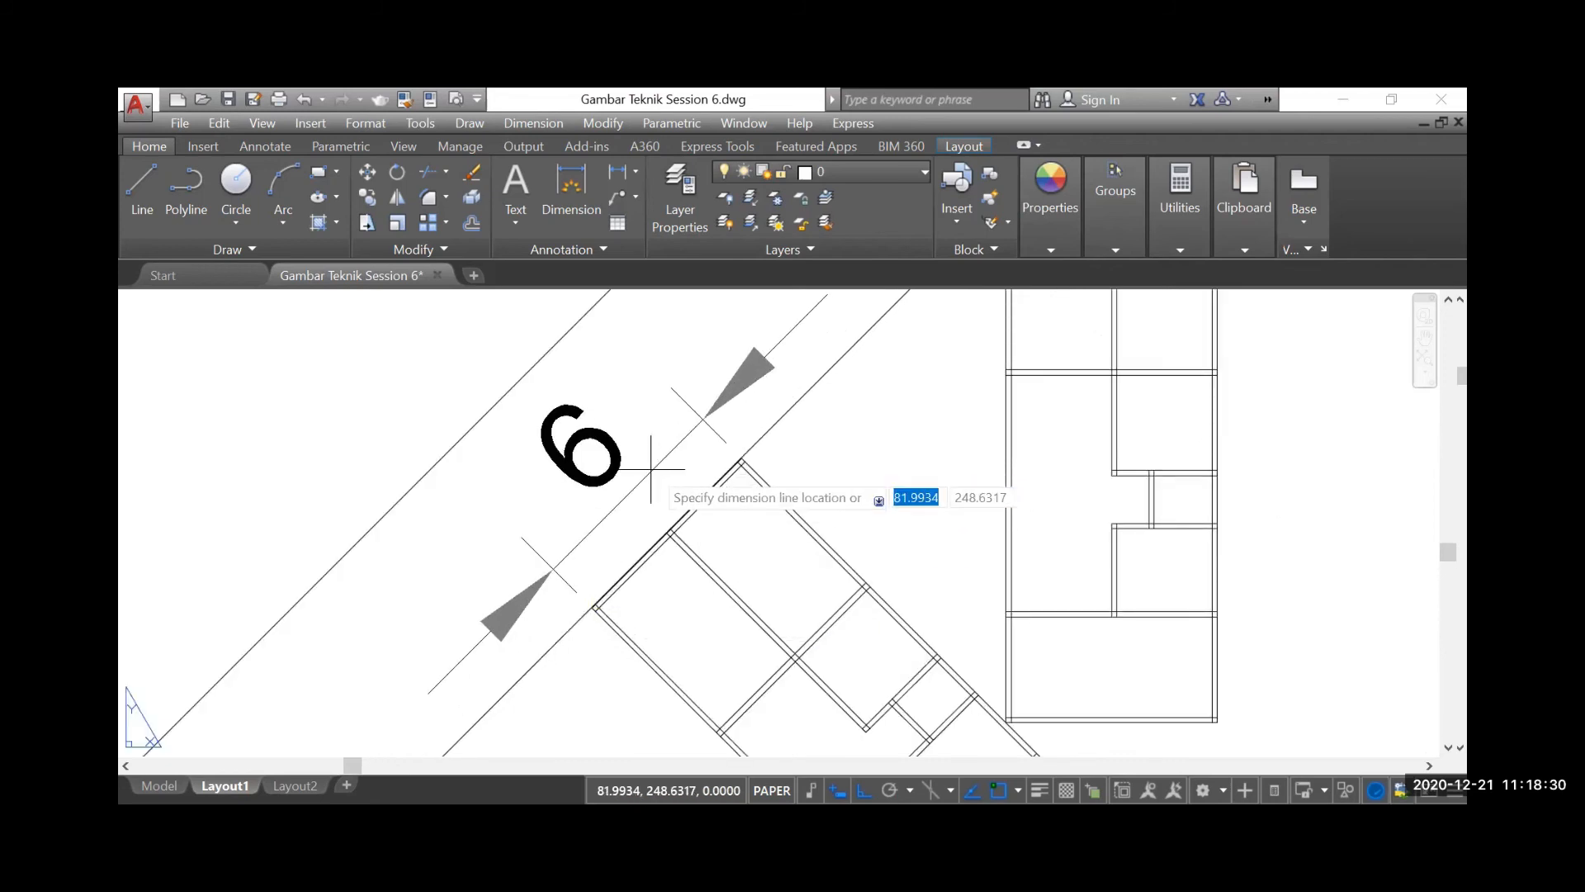
{"action": "scroll", "coordinate": [649, 485], "scroll_direction": "down", "scroll_amount": 4}
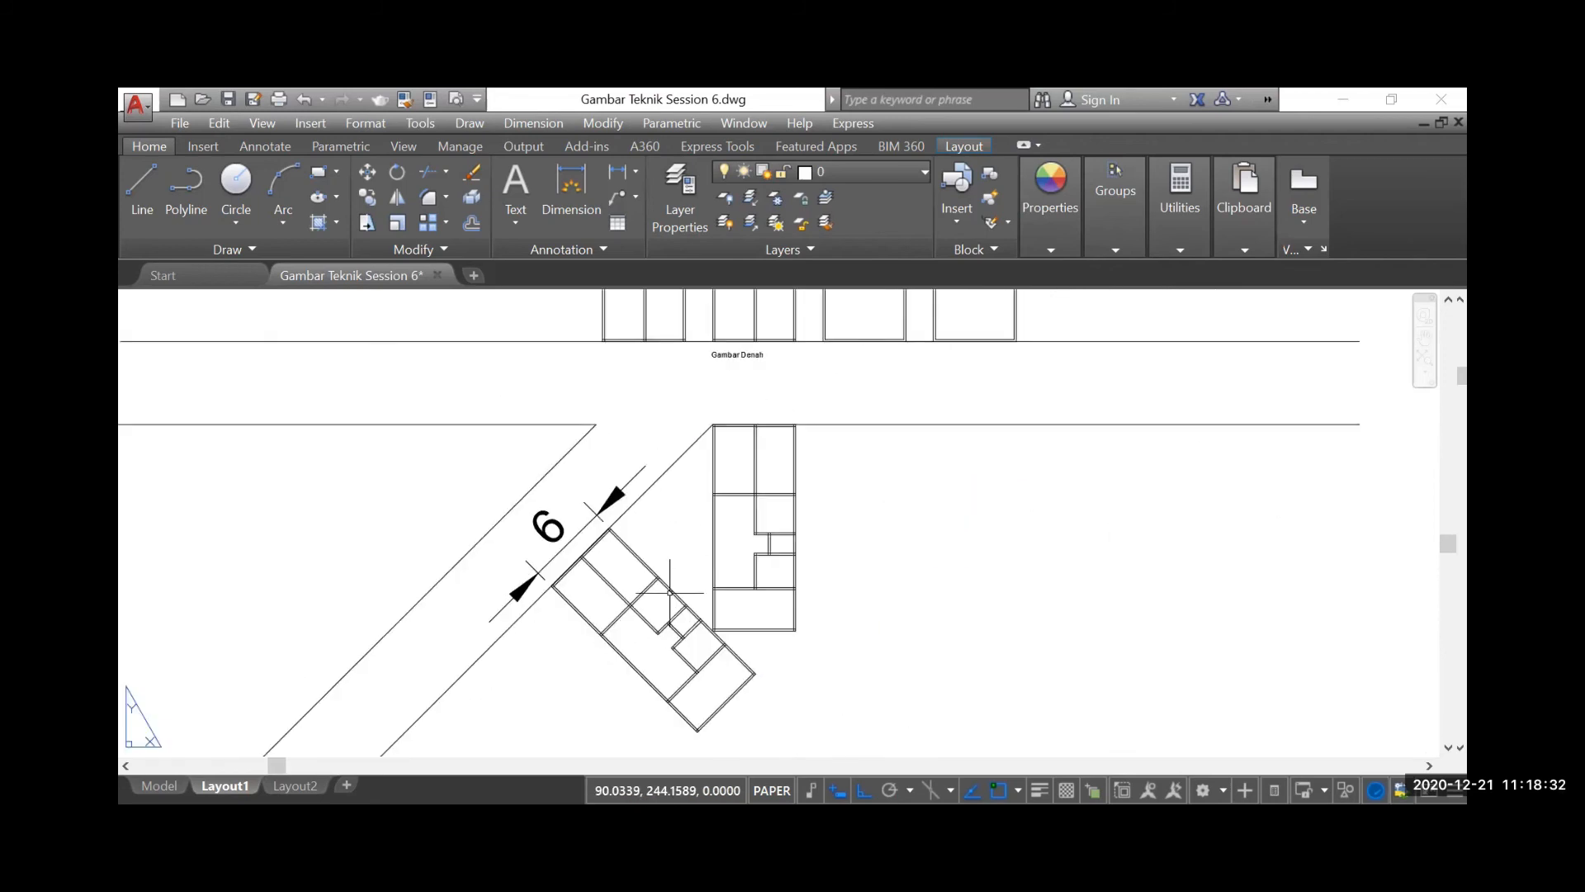
Open the full properties of the new aligned dimension and set its arrow size to 0.15
{"action": "scroll", "coordinate": [522, 562], "scroll_direction": "up", "scroll_amount": 4}
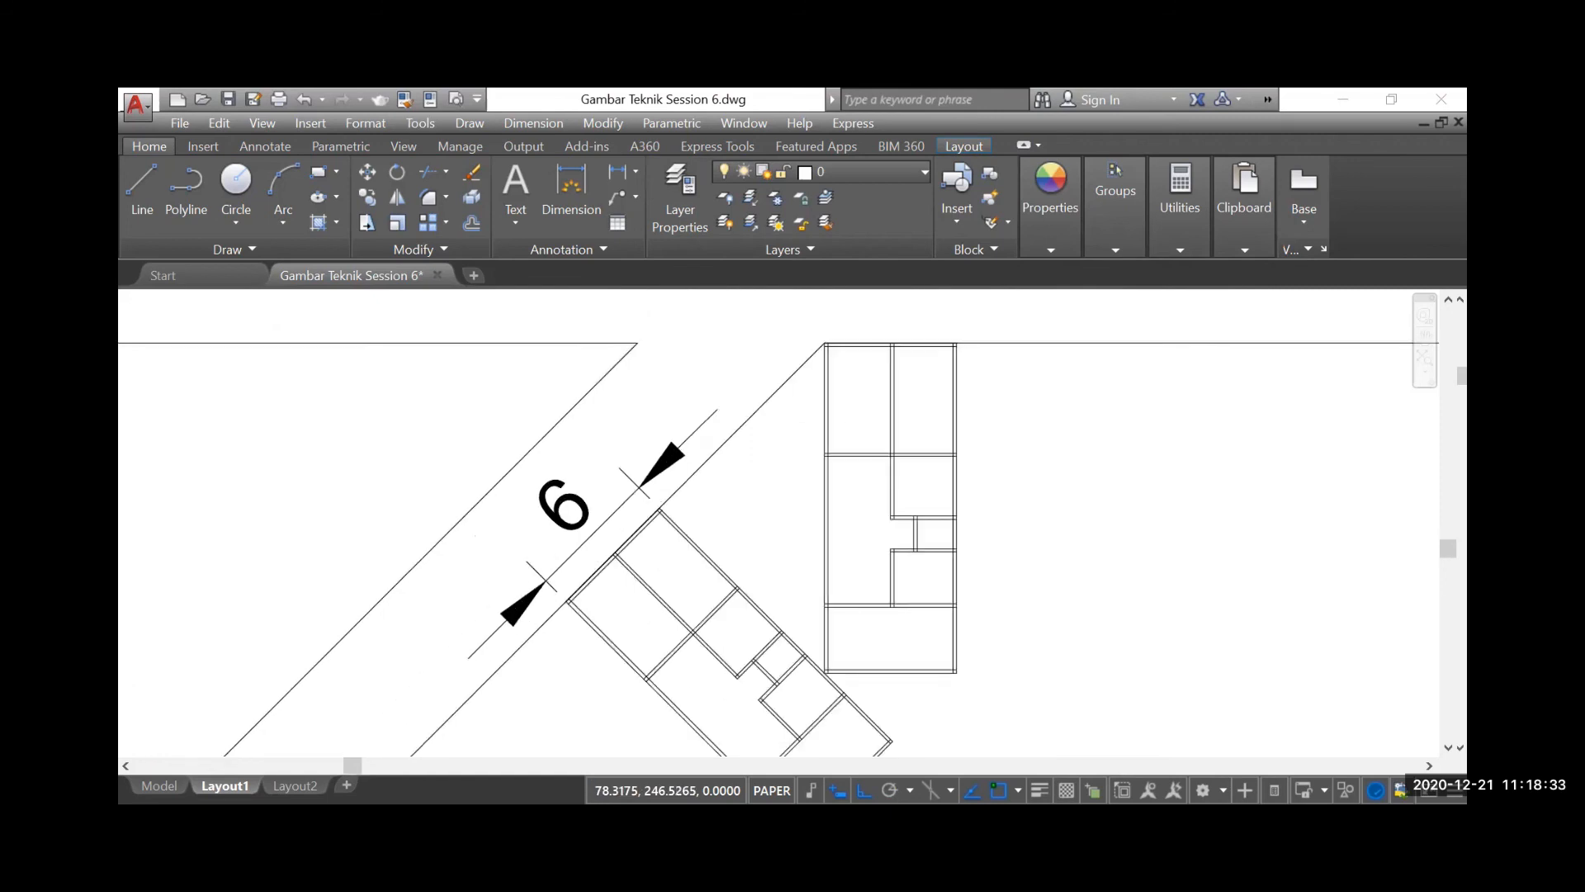
{"action": "left_click", "coordinate": [623, 550]}
{"action": "left_click", "coordinate": [574, 501]}
{"action": "right_click", "coordinate": [574, 527]}
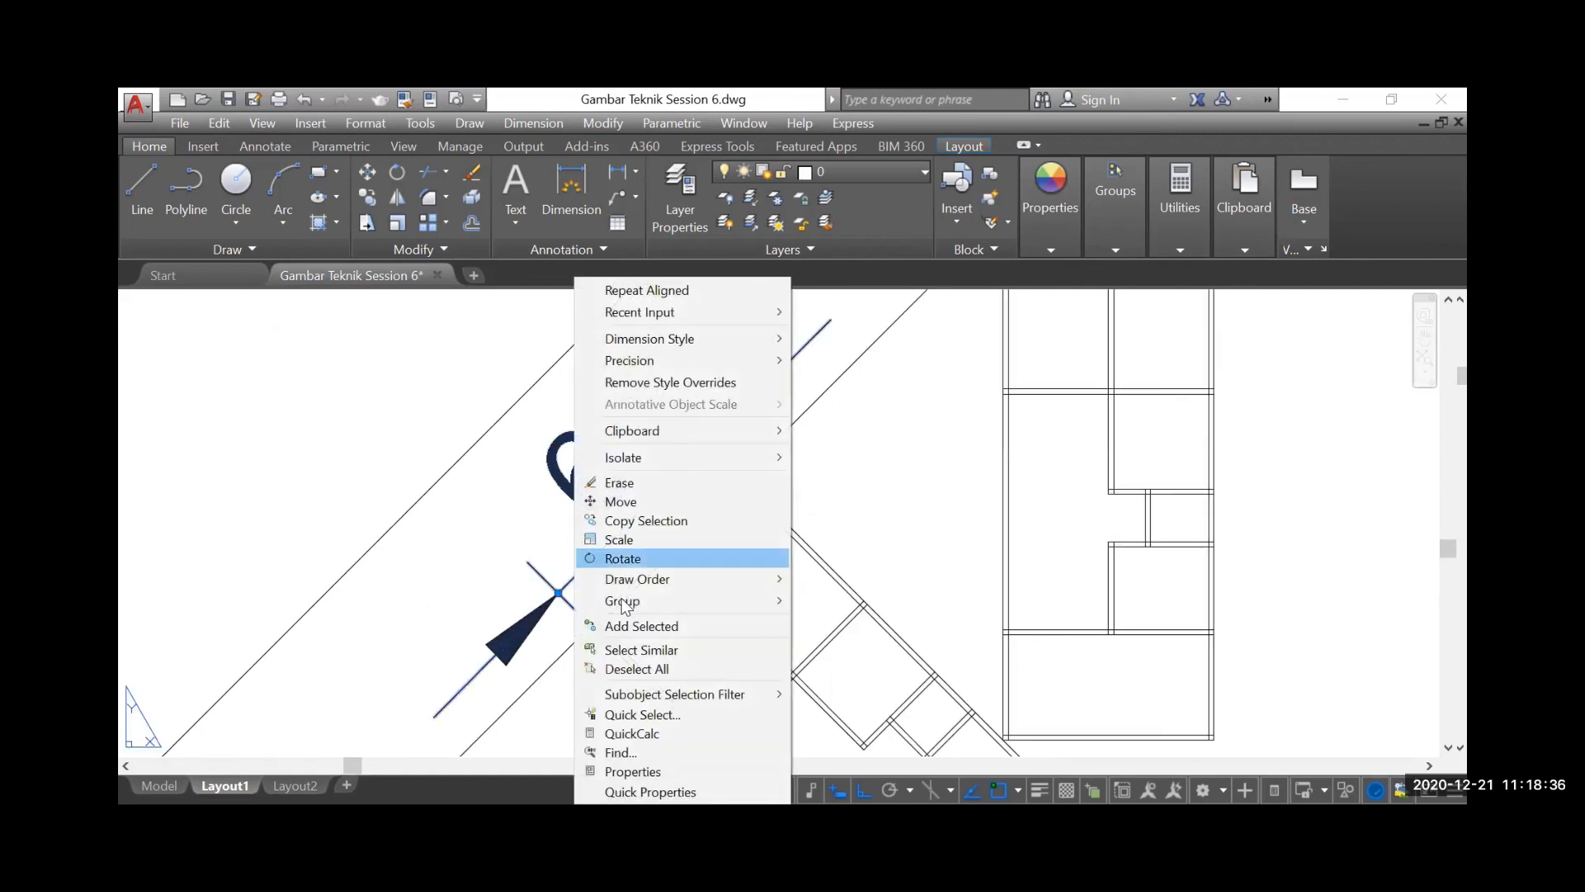
{"action": "left_click", "coordinate": [632, 771]}
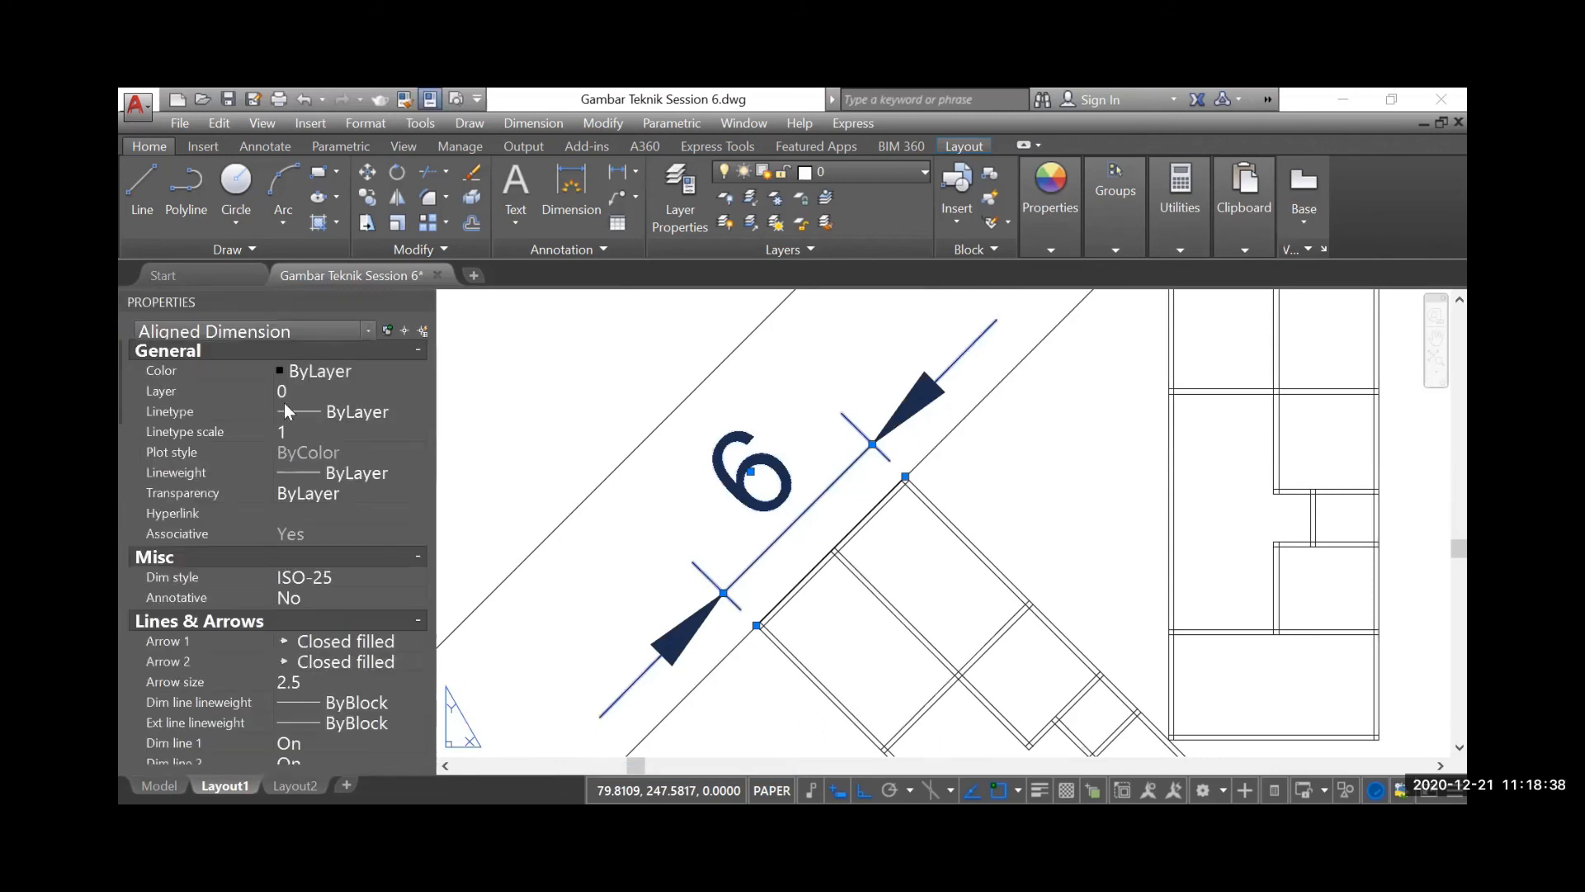
{"action": "left_click", "coordinate": [323, 673]}
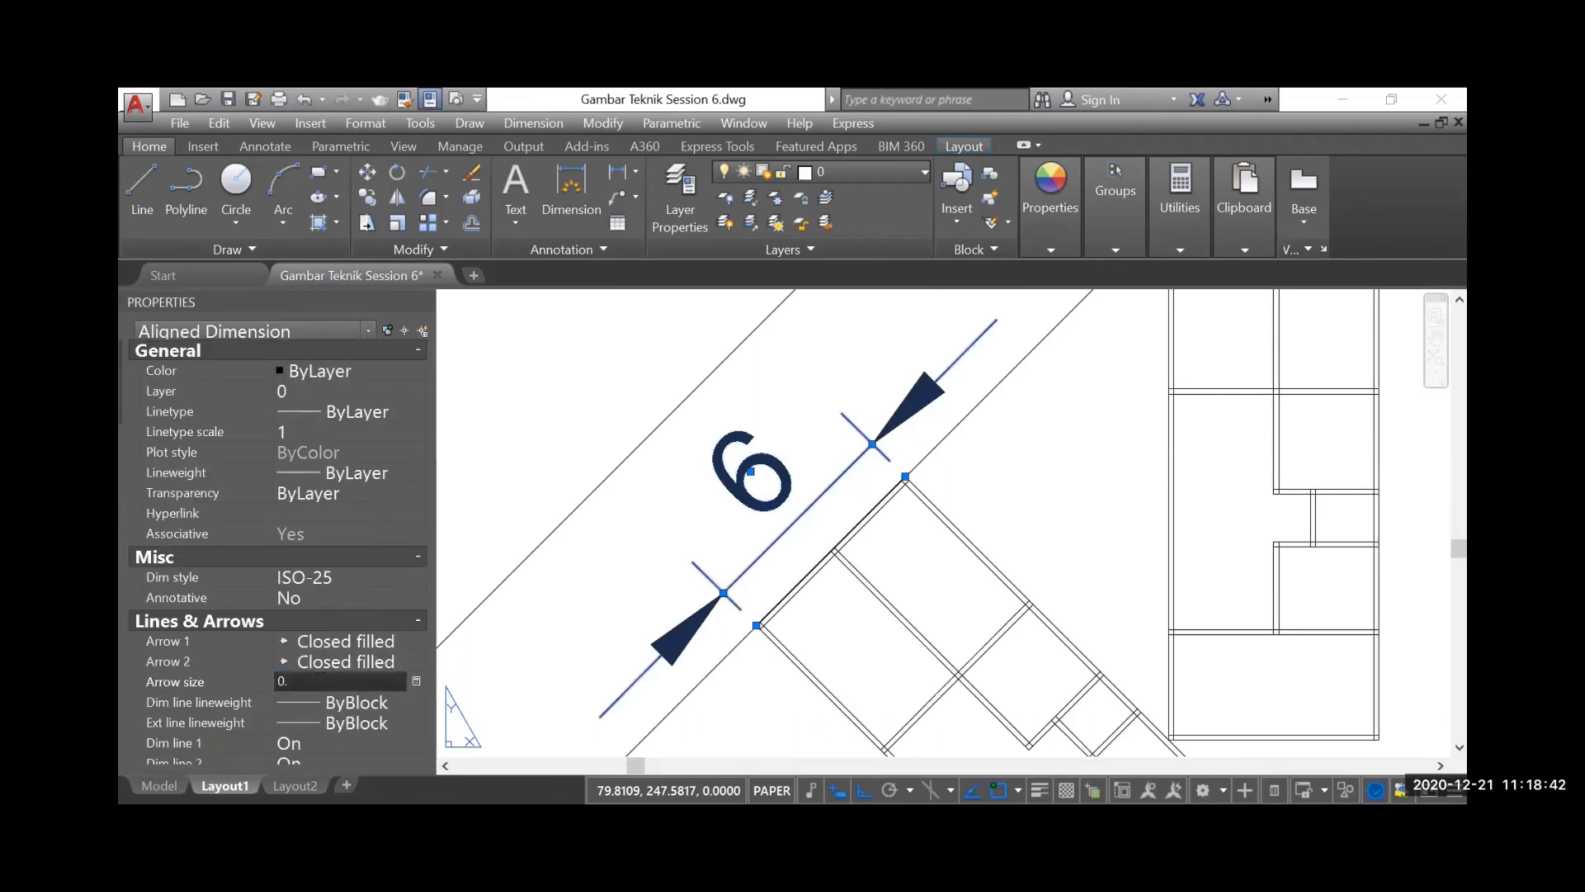
{"action": "type", "text": "0.15"}
{"action": "key", "text": "Return"}
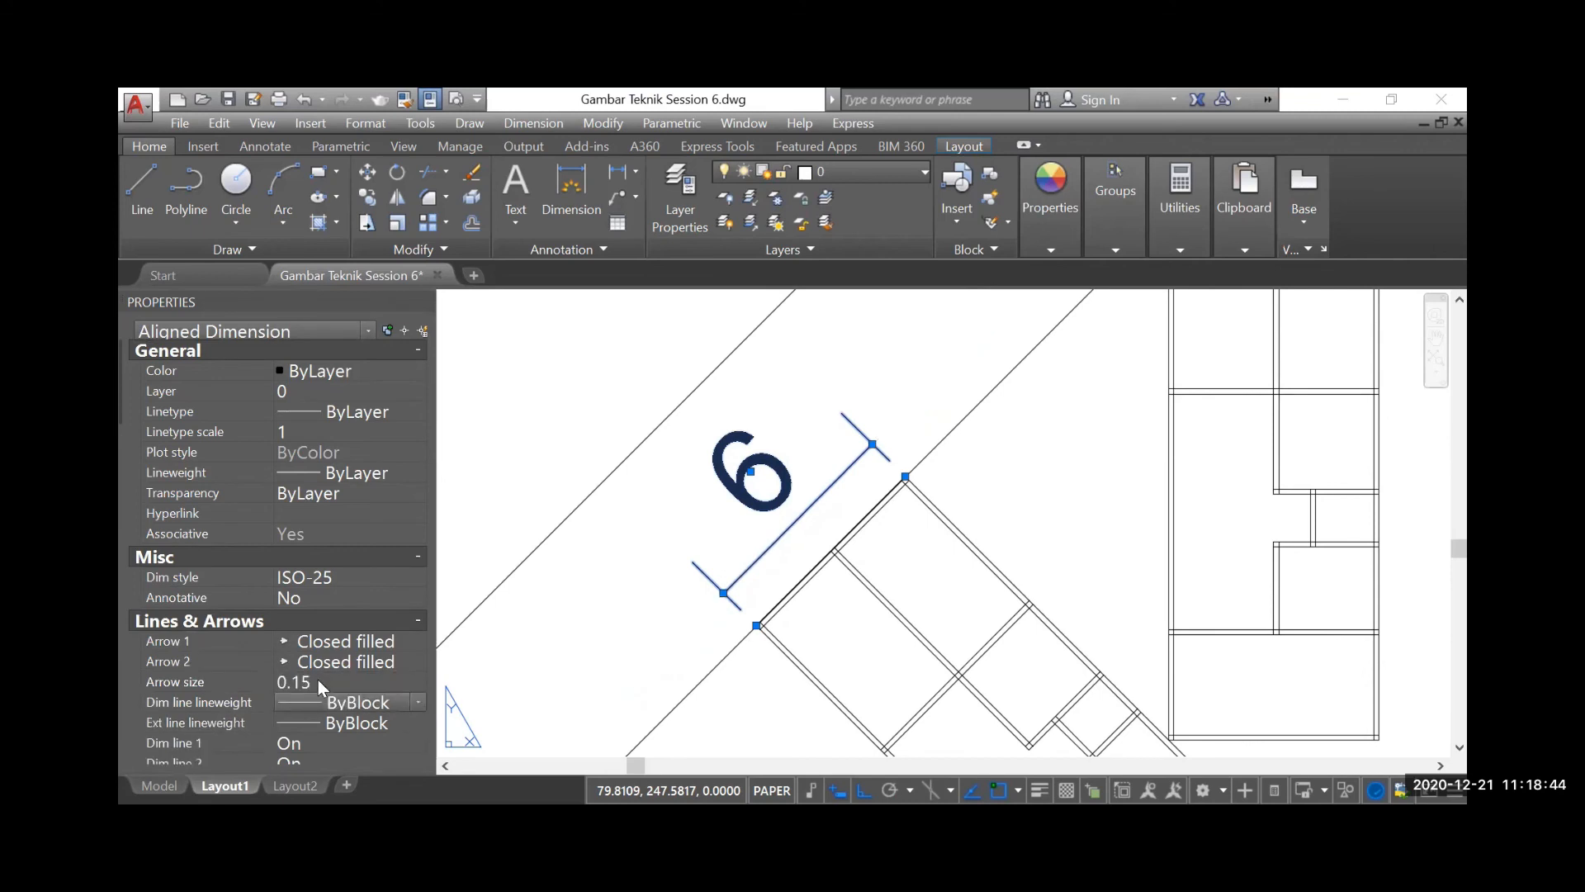
Set the aligned dimension's extension line extension to 0.125 and its extension line offset to 0.06
{"action": "scroll", "coordinate": [202, 627], "scroll_direction": "down", "scroll_amount": 6}
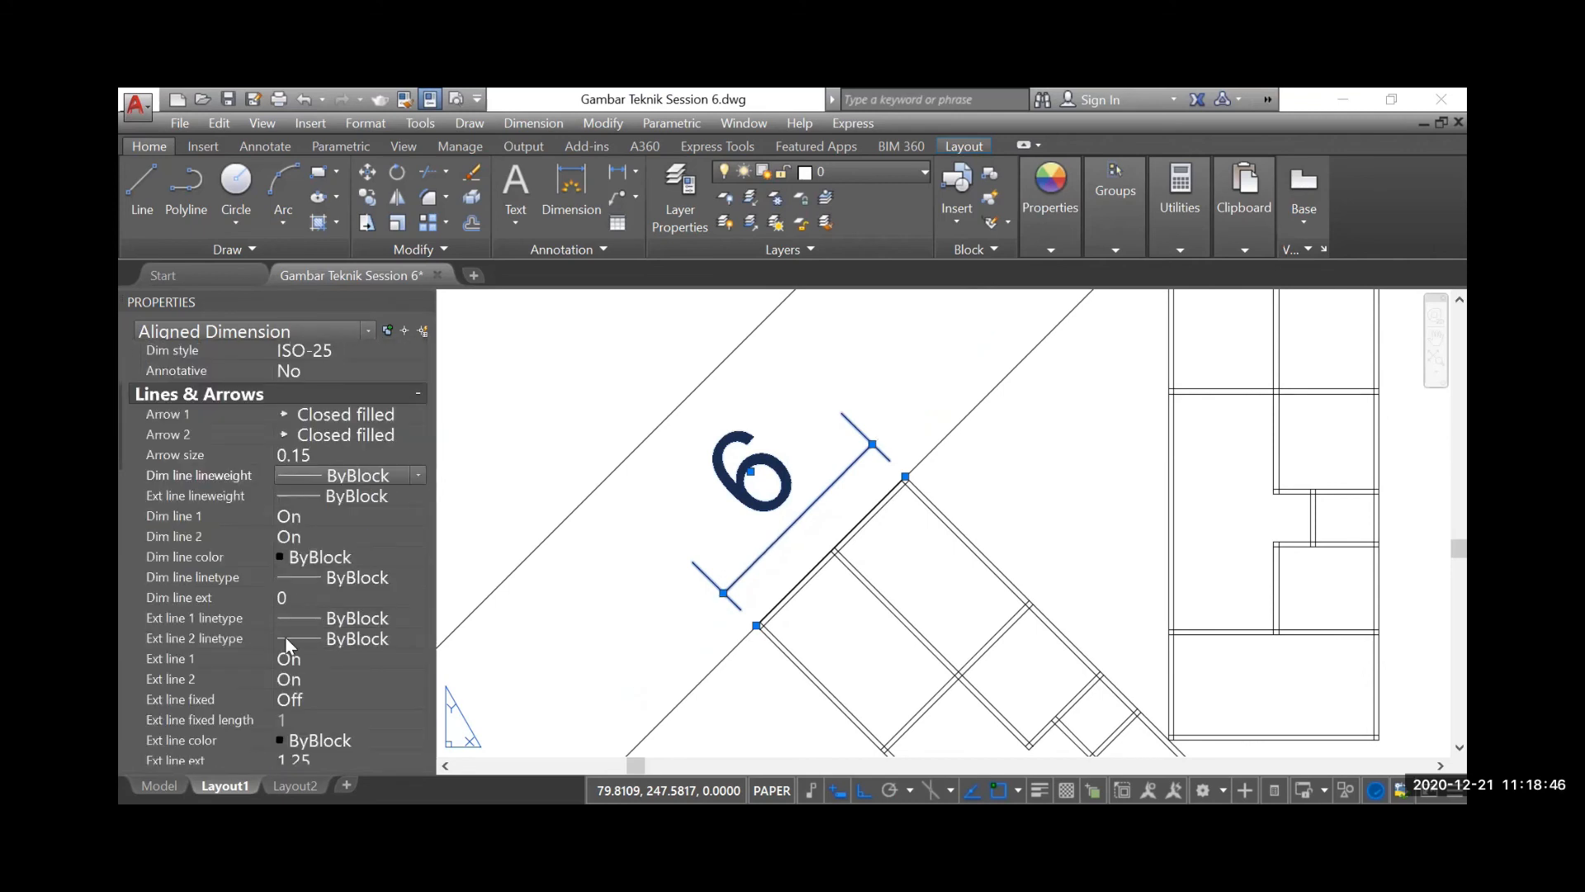
{"action": "left_click", "coordinate": [319, 597]}
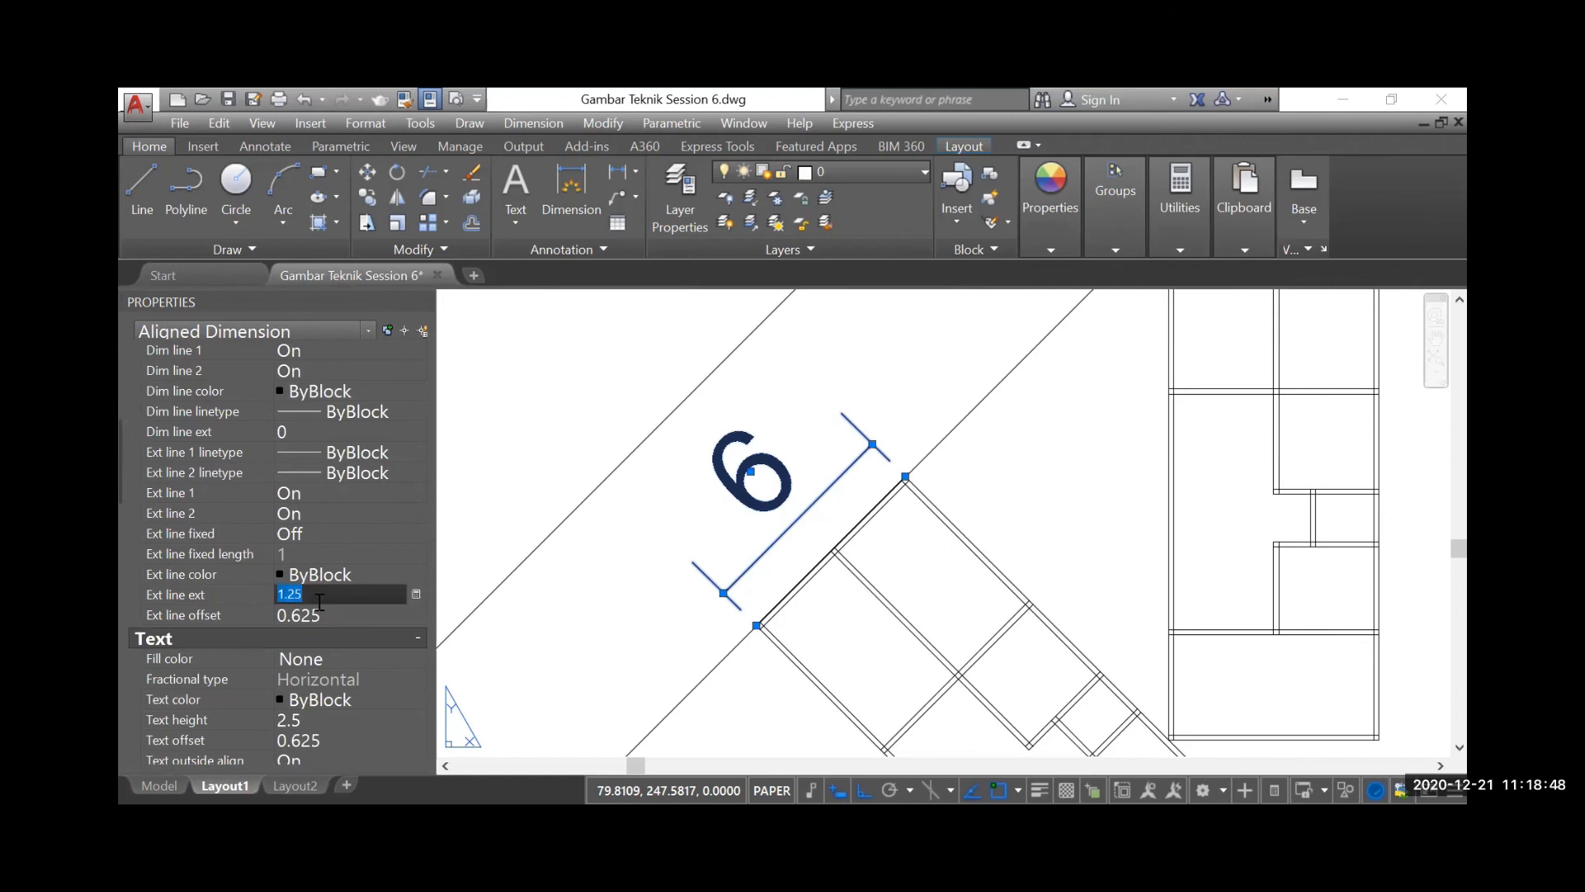
{"action": "type", "text": "0.125"}
{"action": "left_click", "coordinate": [318, 606]}
{"action": "type", "text": "0."}
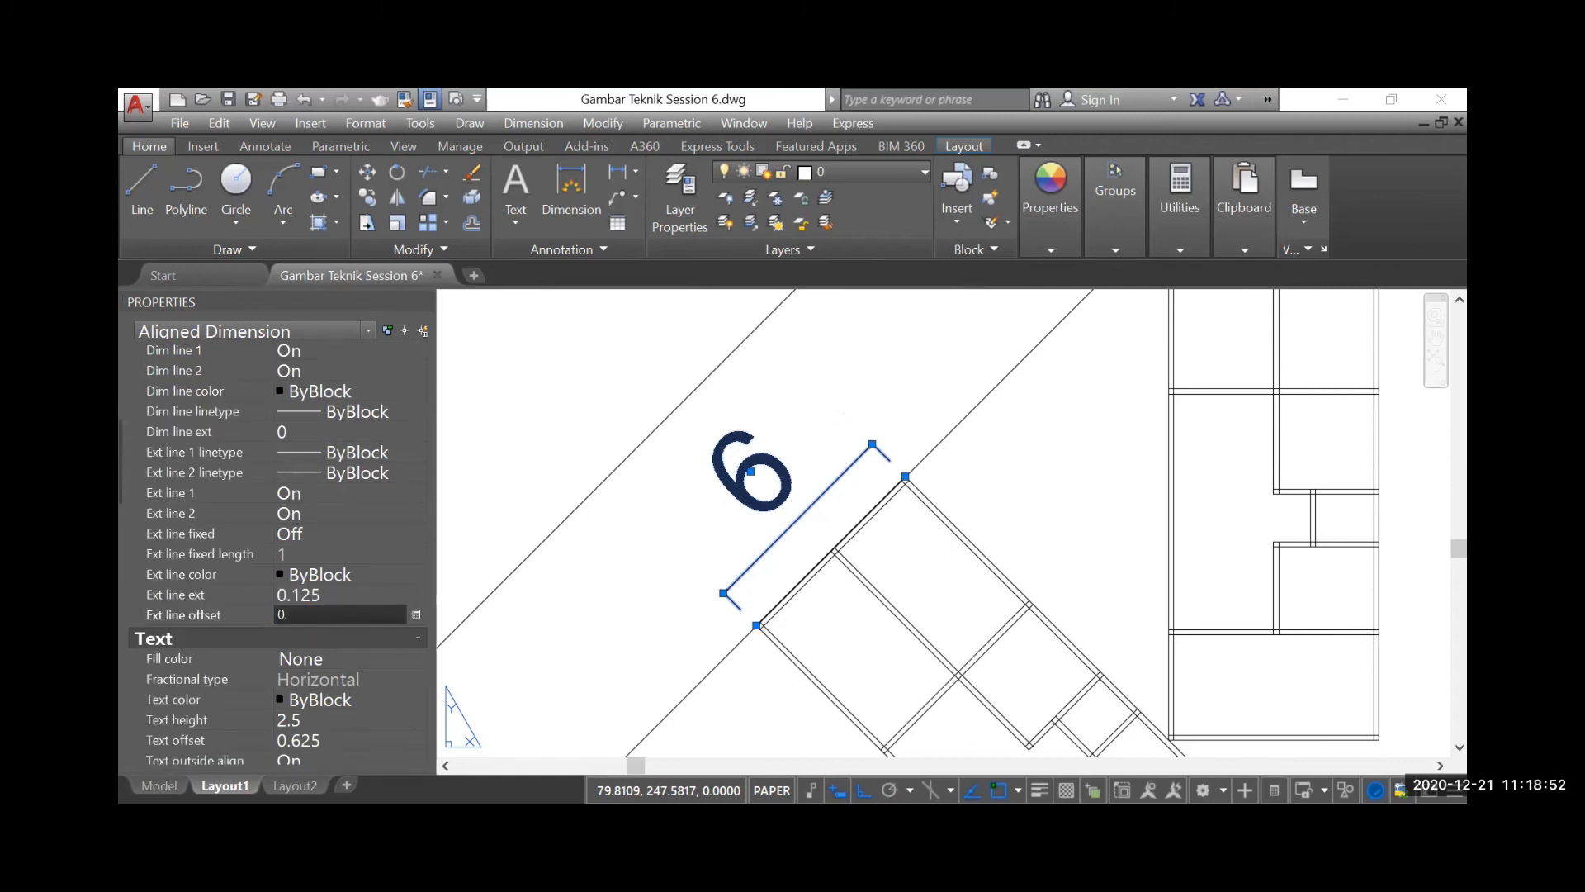
{"action": "key", "text": "Return"}
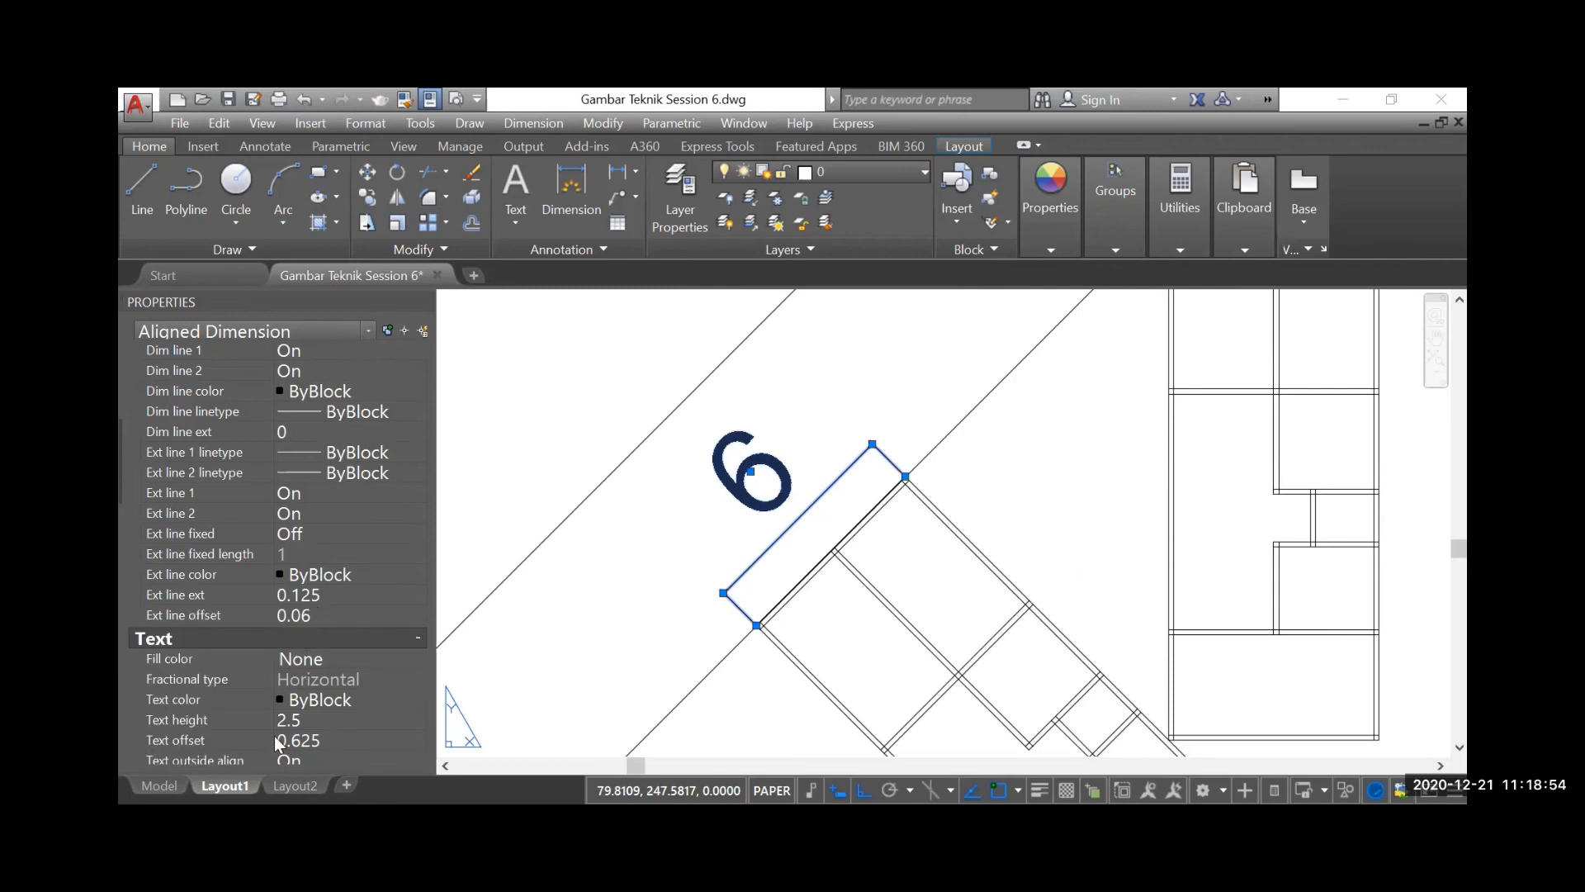
Set the aligned dimension's text height to 0.2 and its text offset to 0.06
{"action": "left_click", "coordinate": [306, 720]}
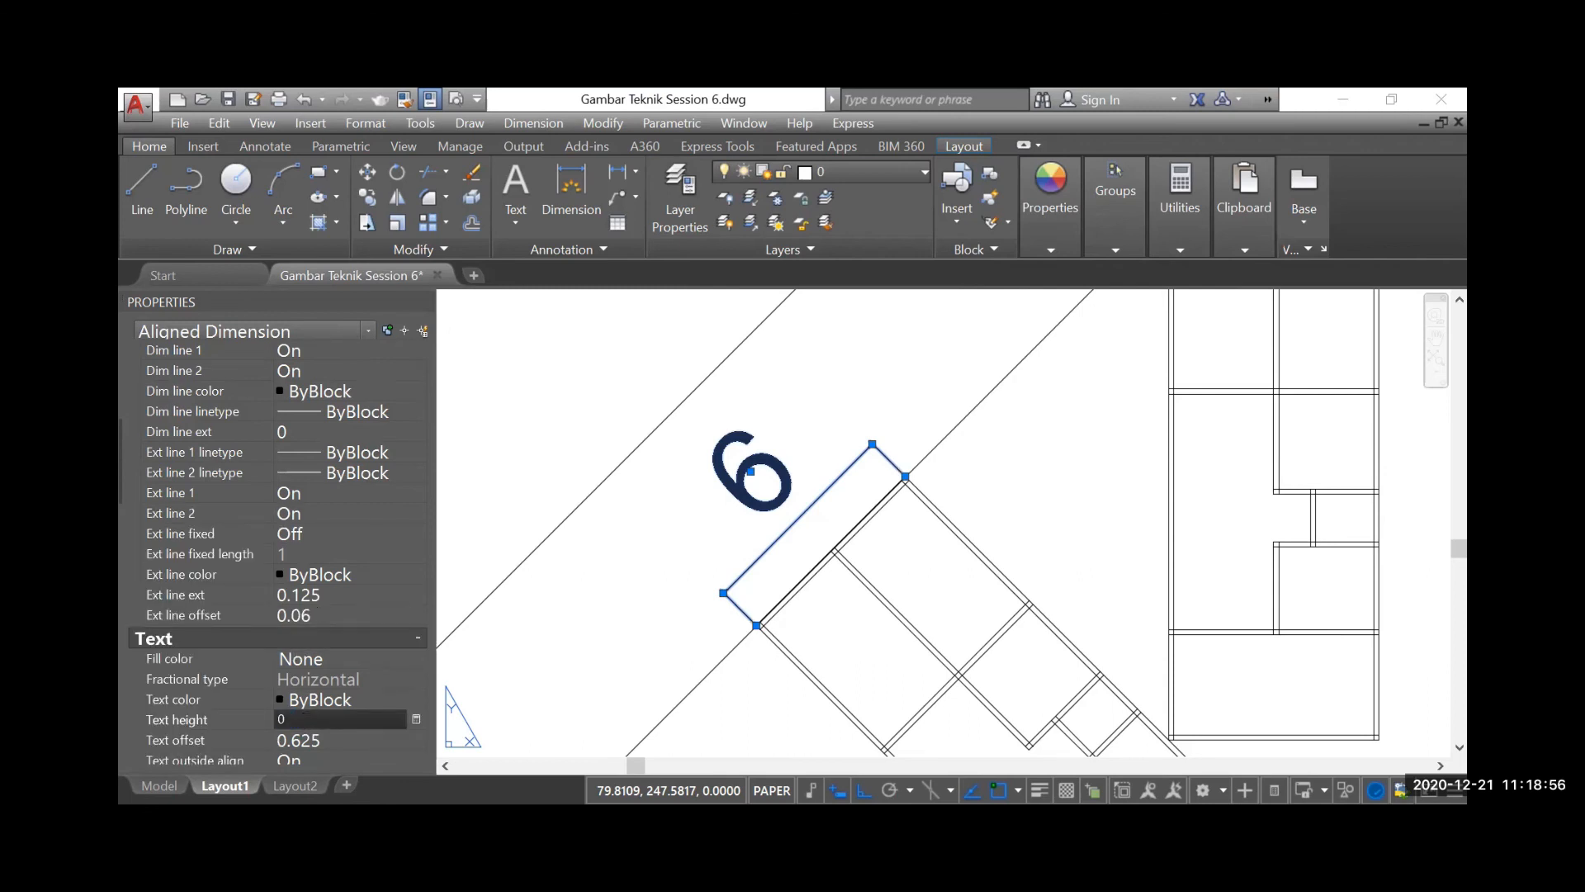
{"action": "key", "text": "Tab"}
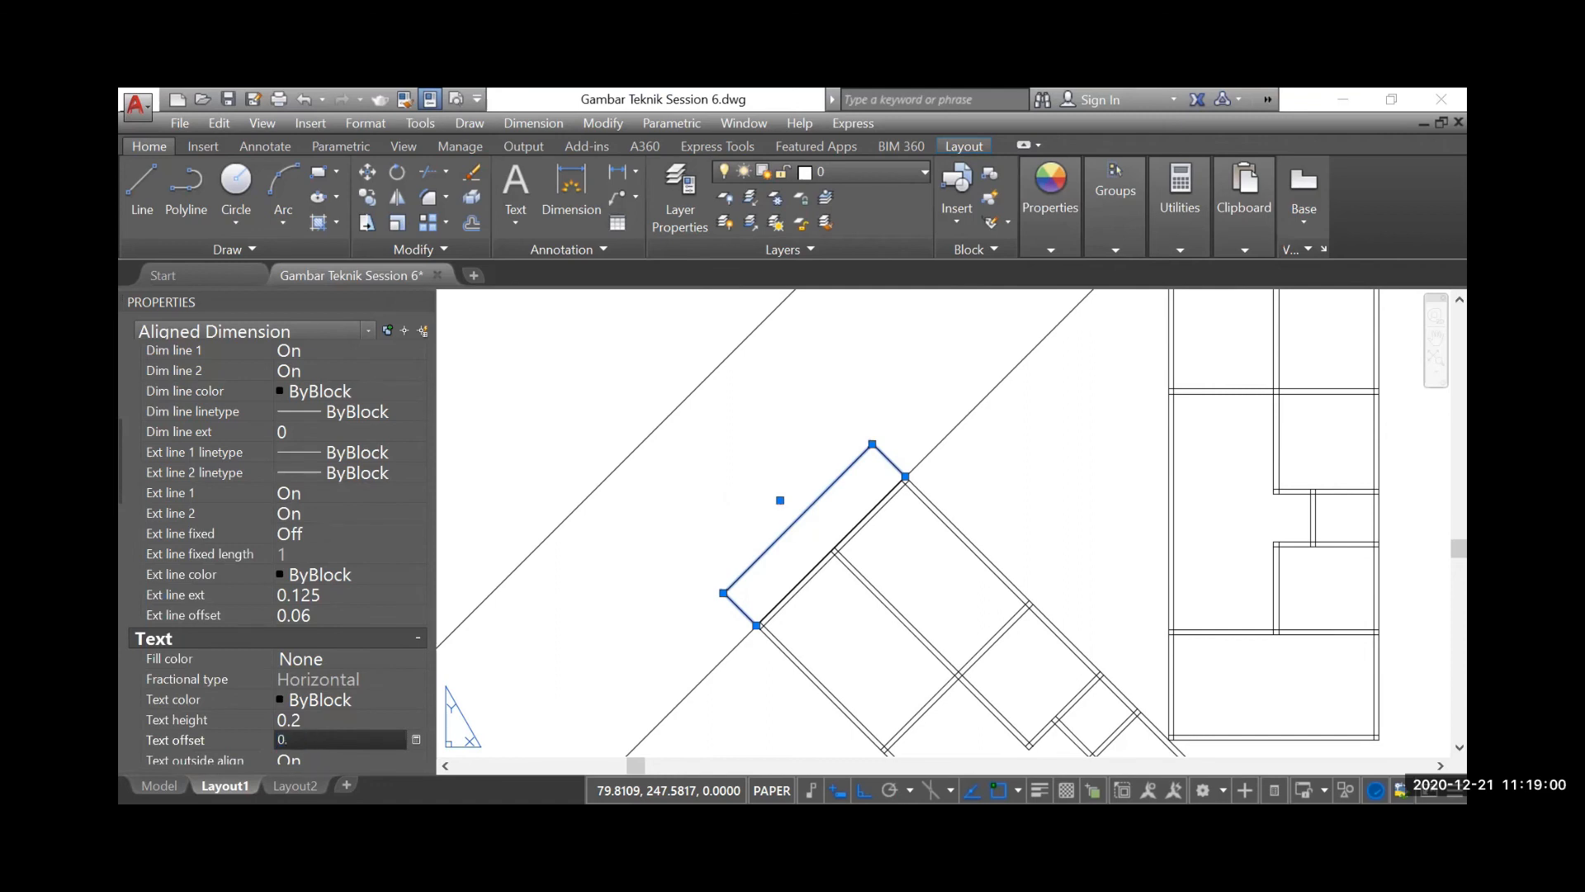
{"action": "type", "text": "0.06"}
{"action": "left_click", "coordinate": [315, 756]}
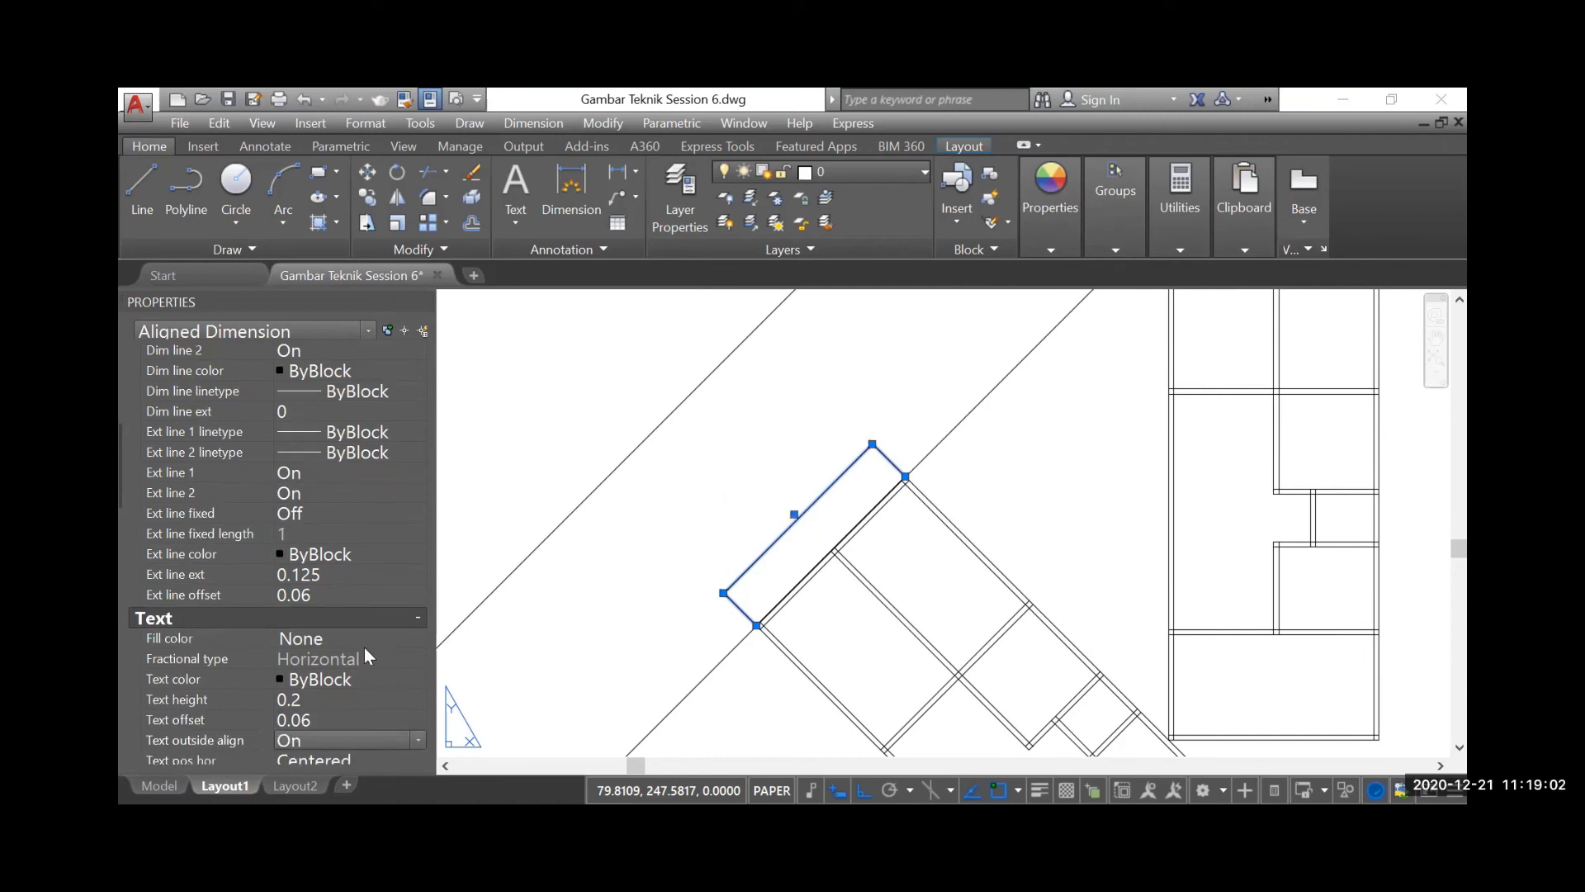
Set Suppress trailing zeros to No for the aligned dimension, then deselect it and close its properties
{"action": "scroll", "coordinate": [234, 696], "scroll_direction": "down", "scroll_amount": 10}
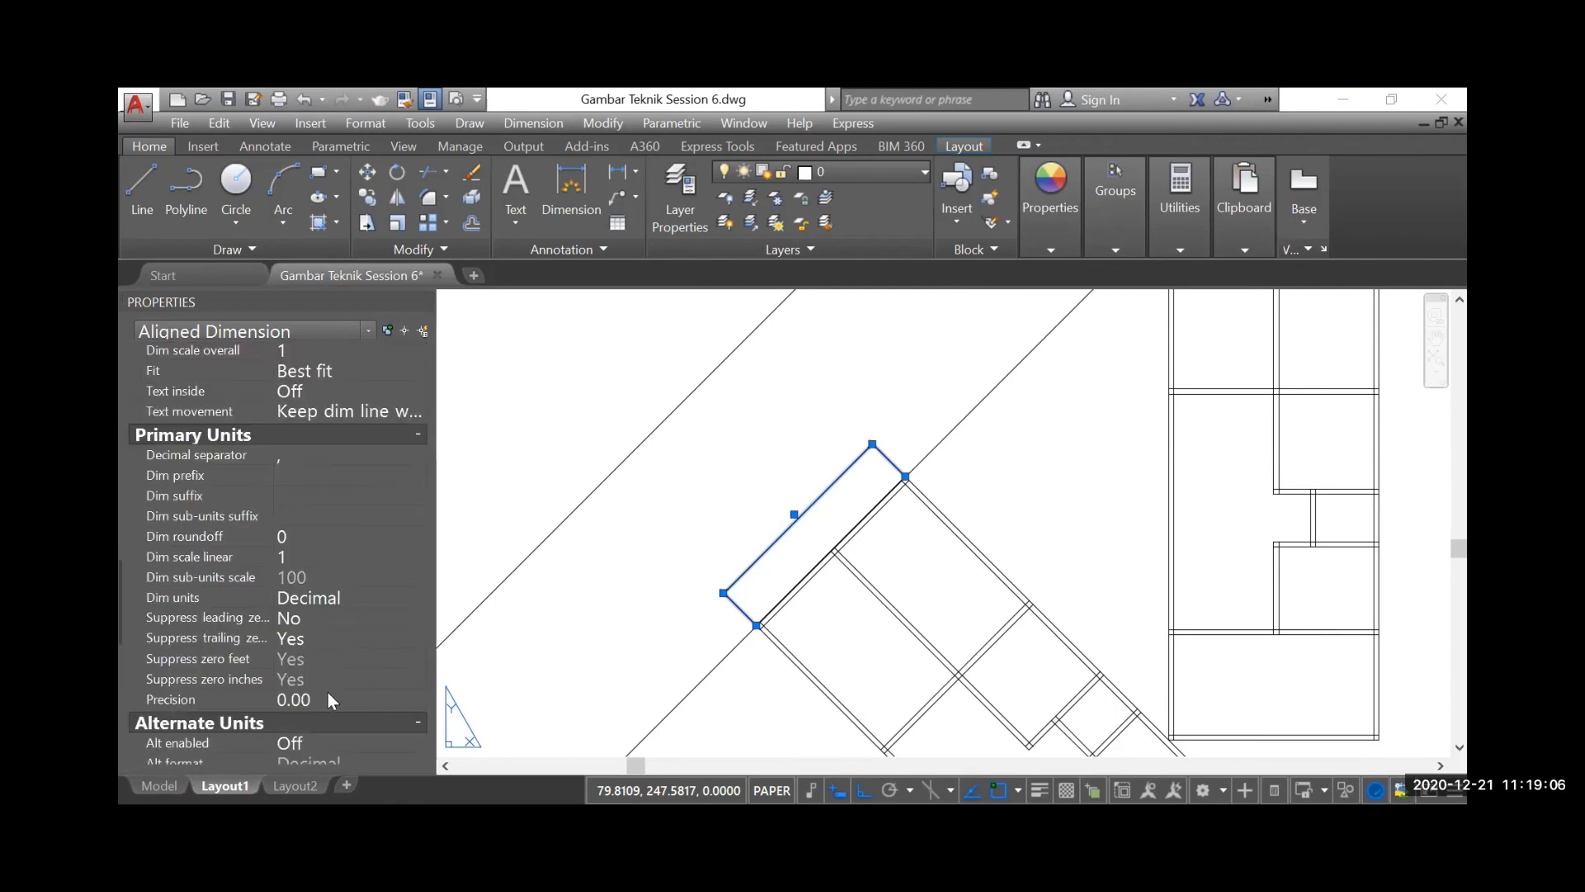
{"action": "left_click", "coordinate": [320, 637]}
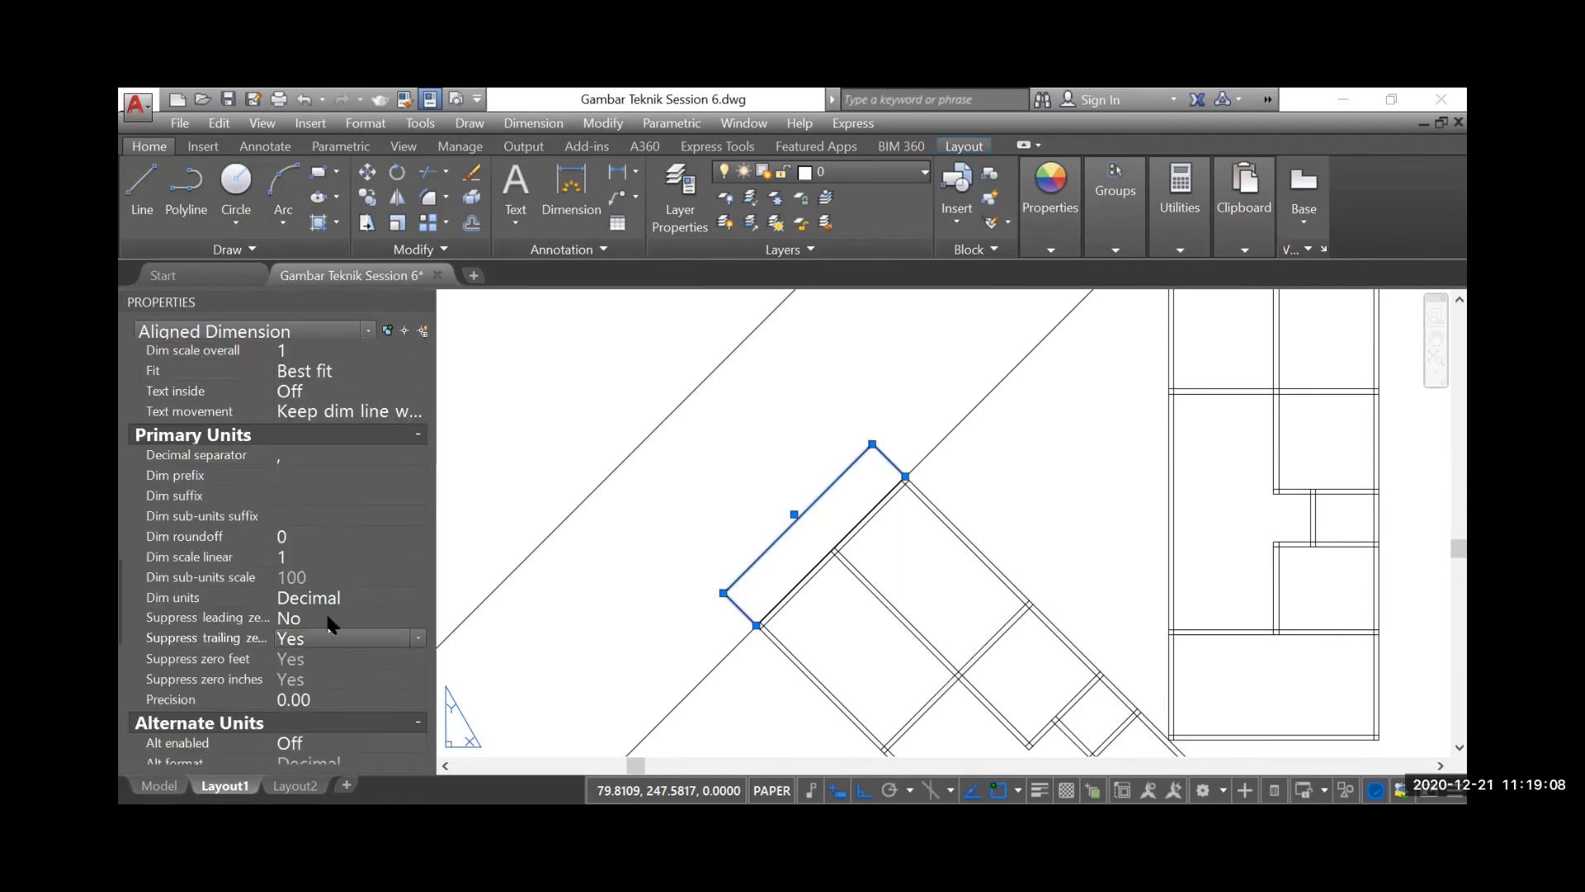
{"action": "left_click", "coordinate": [330, 637]}
{"action": "left_click", "coordinate": [328, 658]}
{"action": "left_click", "coordinate": [328, 636]}
{"action": "left_click", "coordinate": [302, 676]}
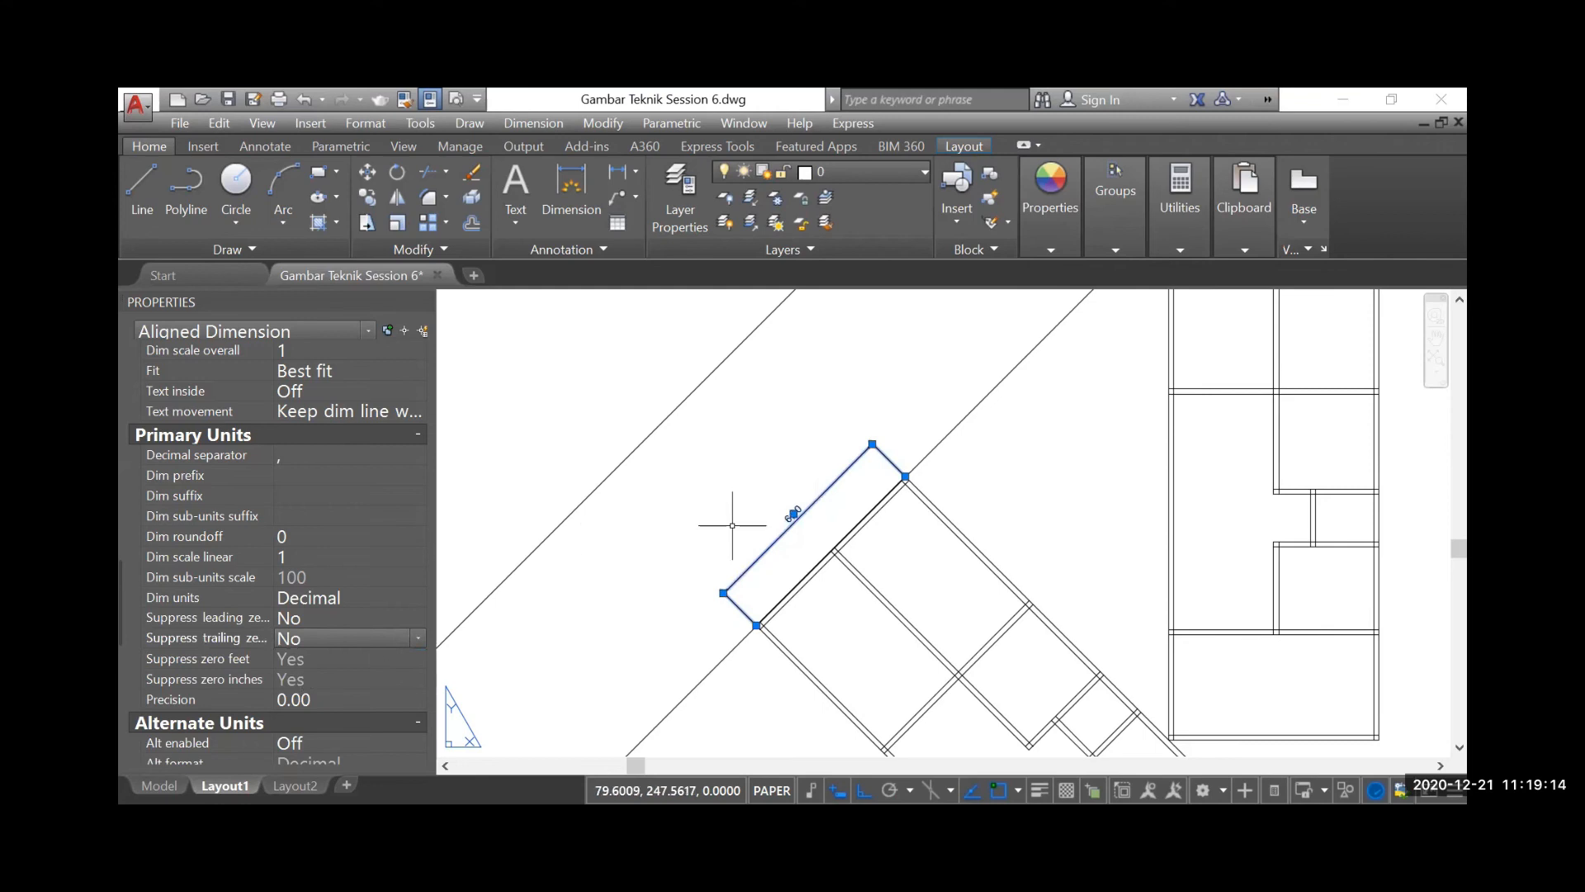
{"action": "scroll", "coordinate": [802, 507], "scroll_direction": "up", "scroll_amount": 4}
{"action": "scroll", "coordinate": [803, 507], "scroll_direction": "up", "scroll_amount": 4}
{"action": "scroll", "coordinate": [807, 506], "scroll_direction": "down", "scroll_amount": 4}
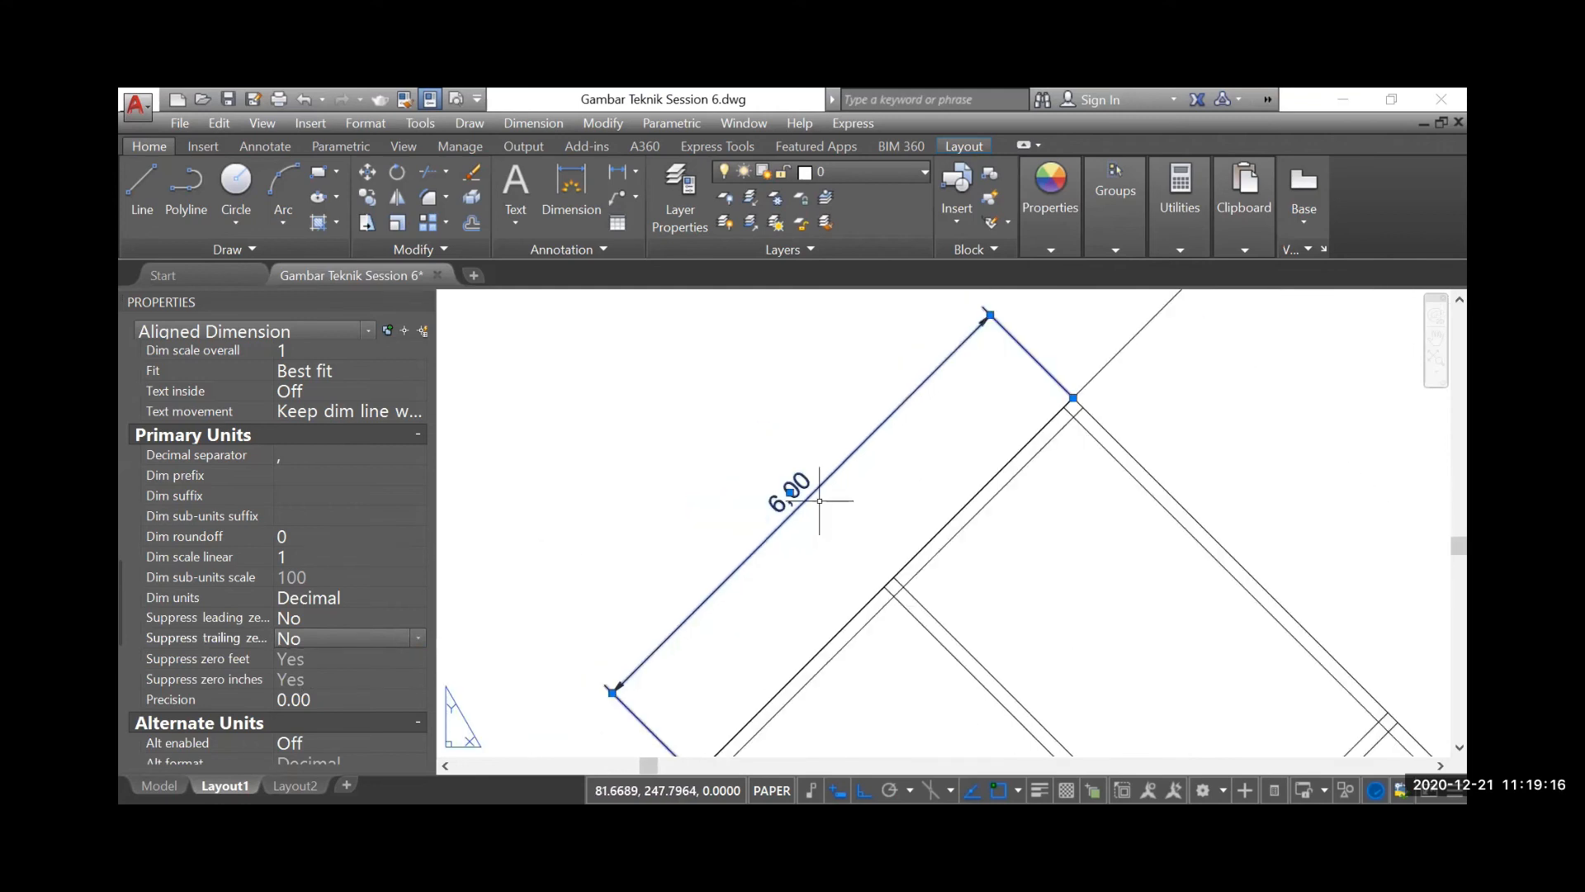
{"action": "scroll", "coordinate": [896, 436], "scroll_direction": "down", "scroll_amount": 4}
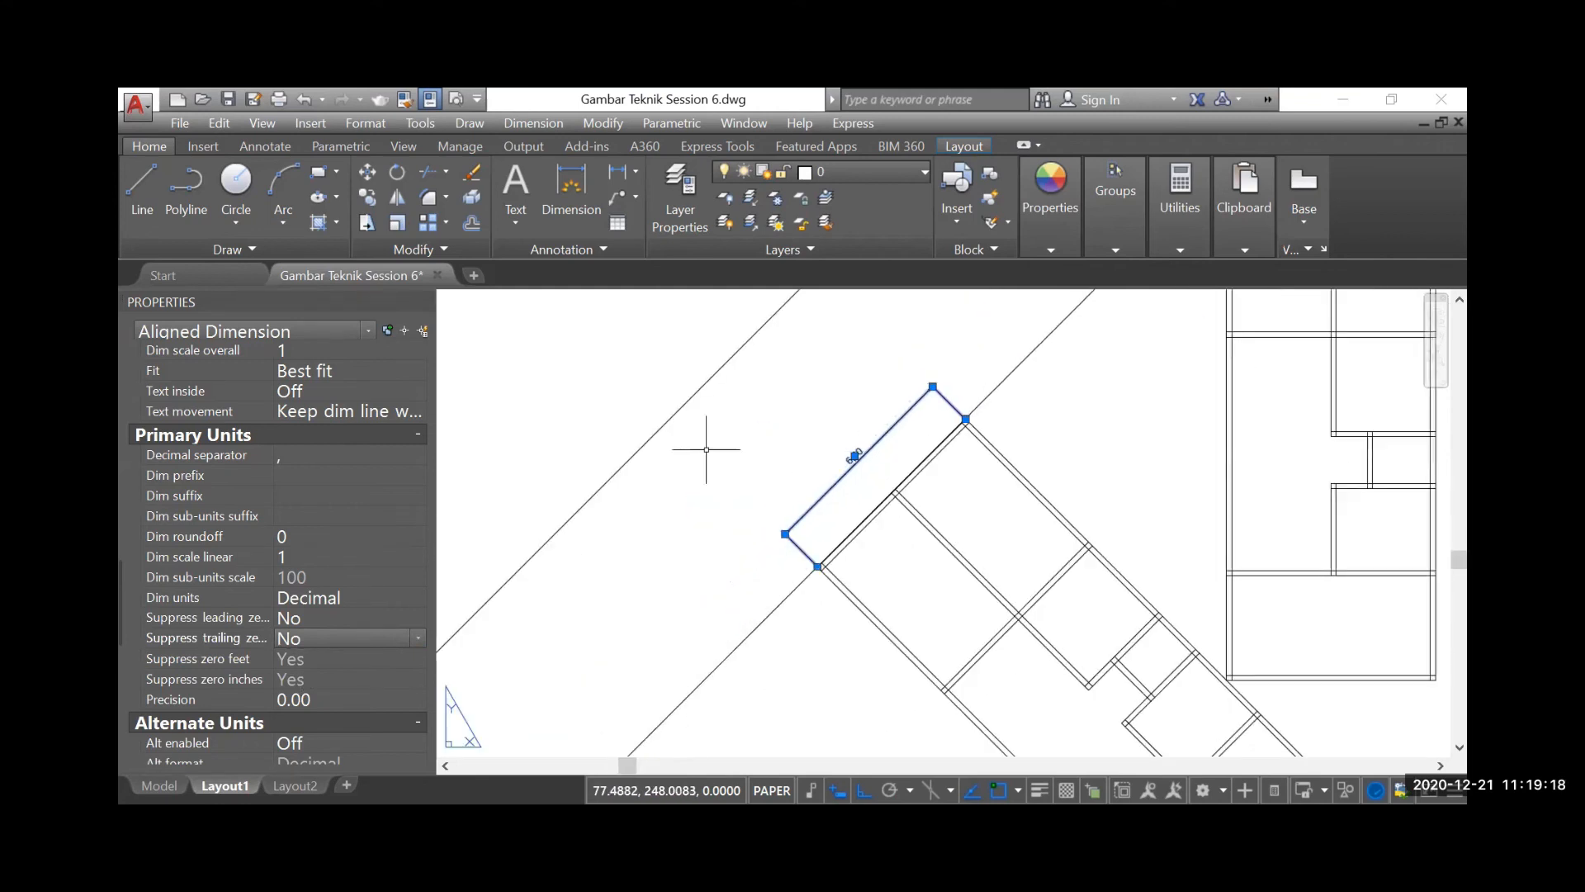
{"action": "key", "text": "Escape"}
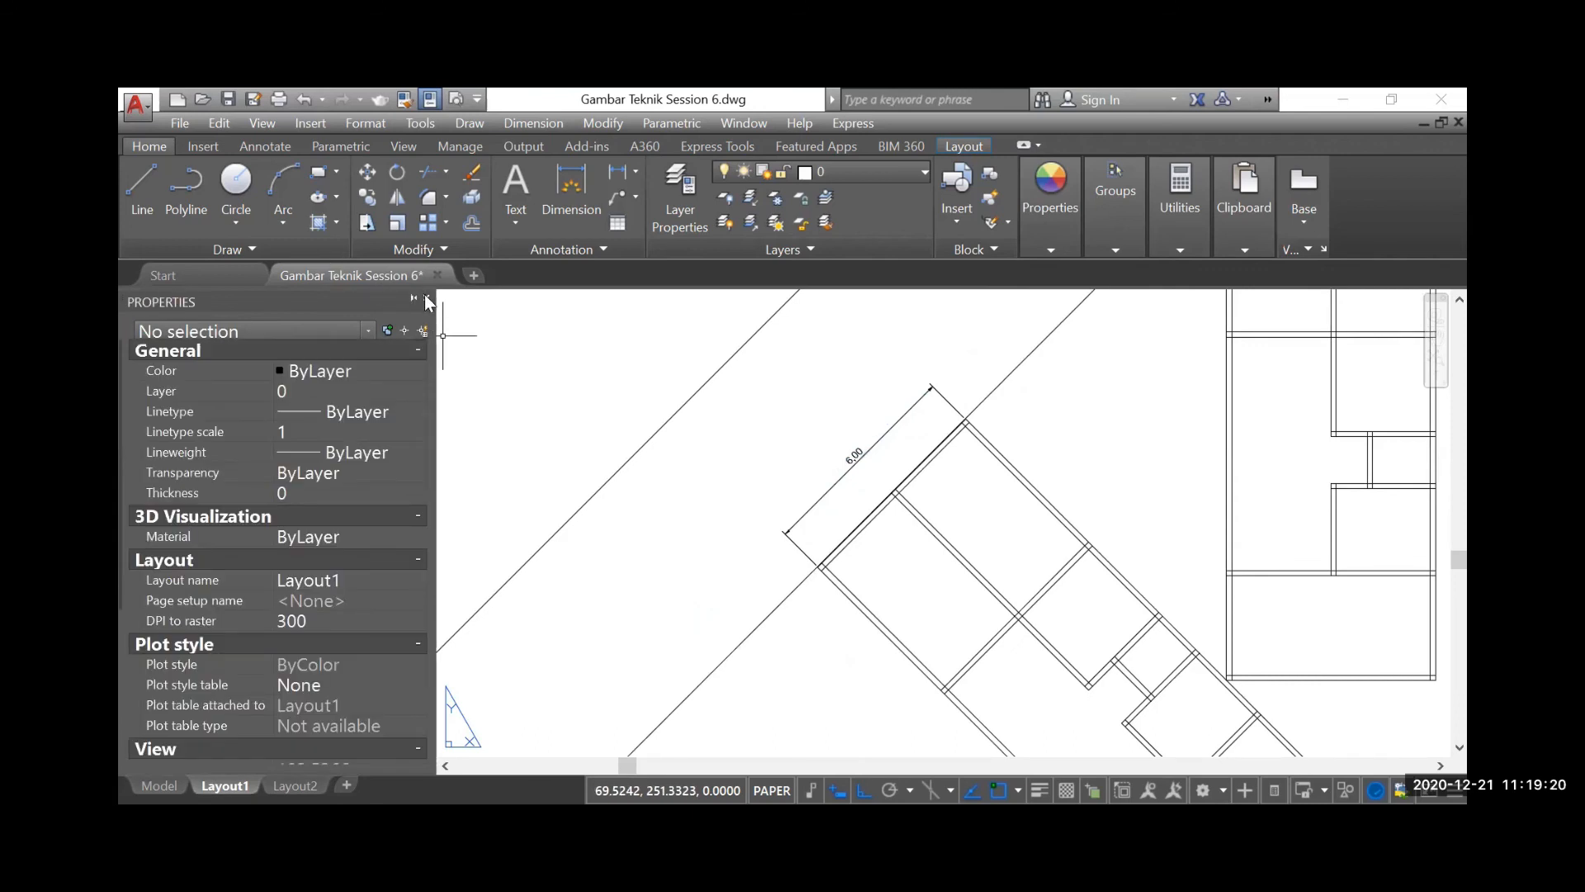
{"action": "left_click", "coordinate": [427, 298]}
Move the aligned dimension's line closer to the rotated floor plan's short outer wall
{"action": "scroll", "coordinate": [652, 456], "scroll_direction": "down", "scroll_amount": 2}
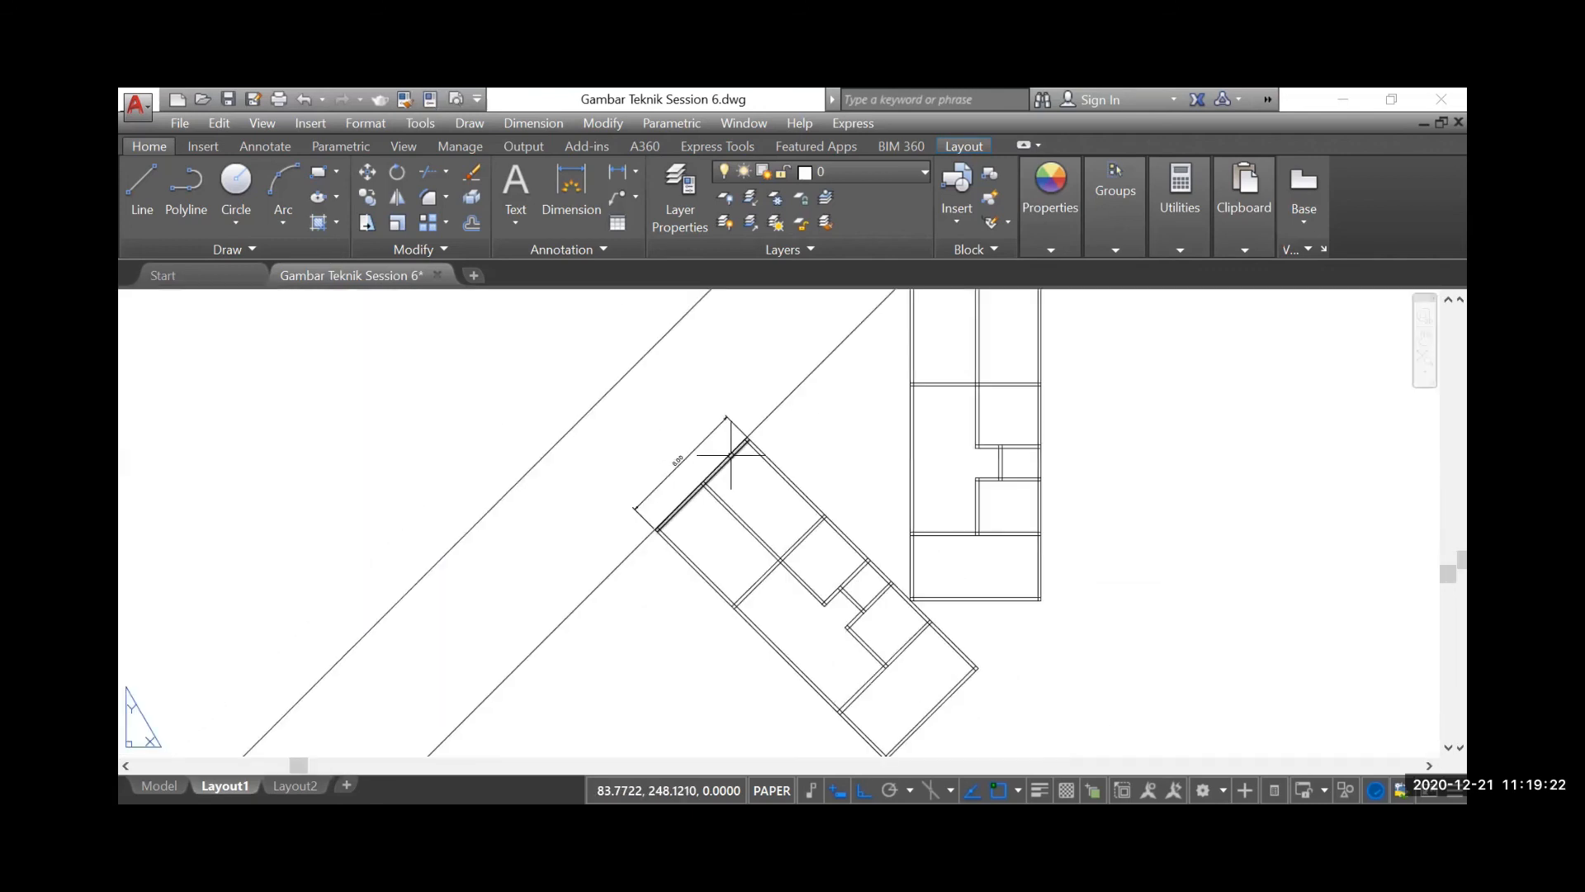
{"action": "scroll", "coordinate": [730, 454], "scroll_direction": "up", "scroll_amount": 4}
{"action": "left_click", "coordinate": [602, 520]}
{"action": "left_click", "coordinate": [487, 461]}
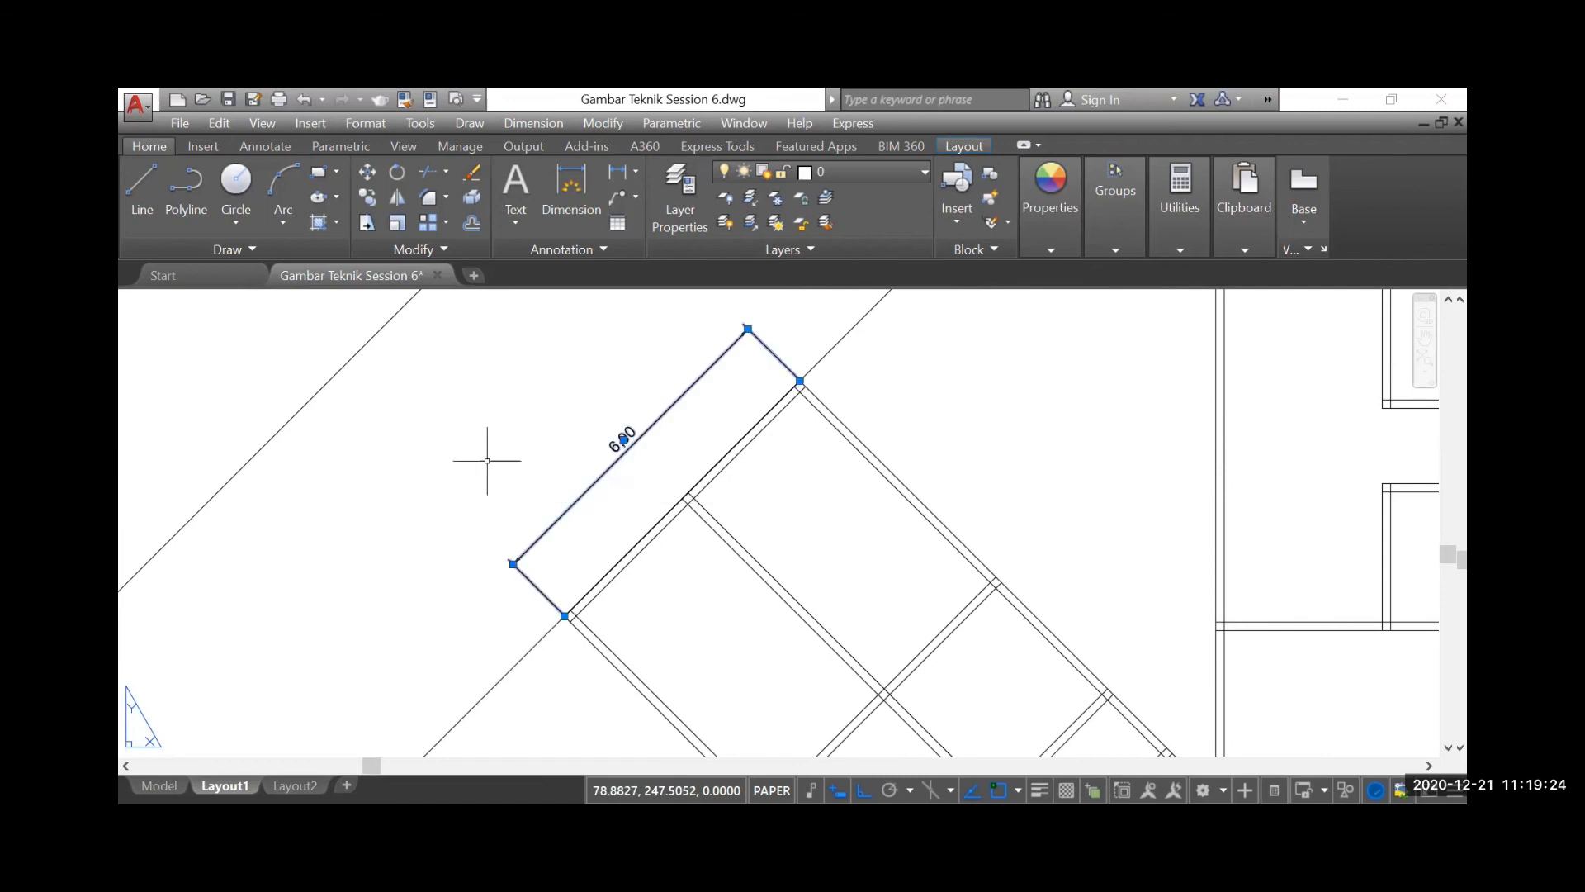
{"action": "scroll", "coordinate": [487, 461], "scroll_direction": "up", "scroll_amount": 4}
{"action": "left_click", "coordinate": [541, 530]}
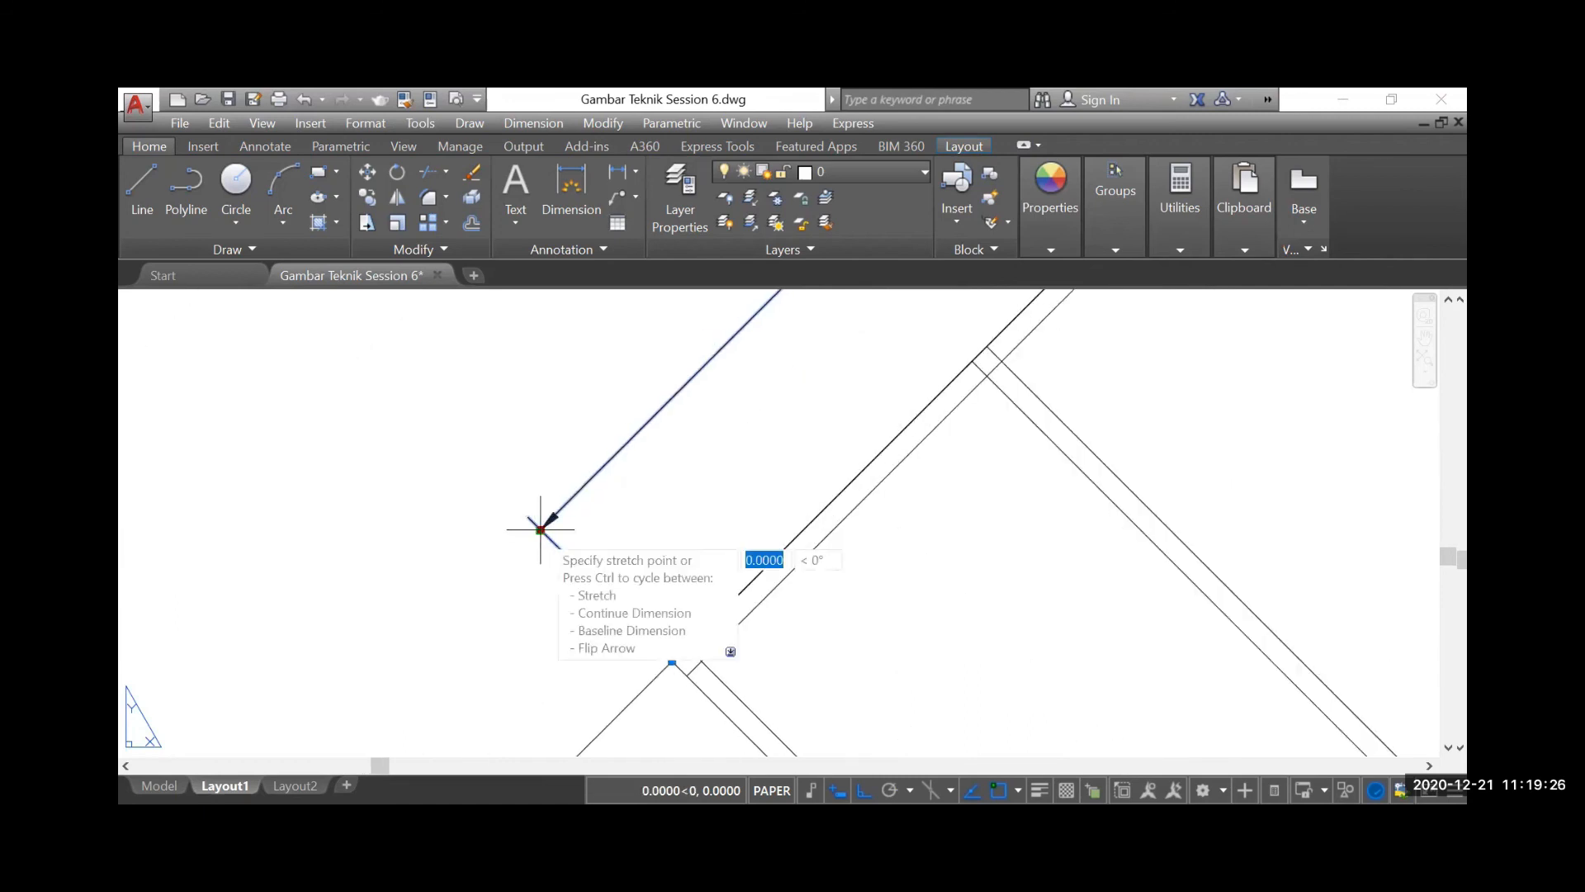
{"action": "left_click", "coordinate": [601, 595]}
{"action": "scroll", "coordinate": [577, 622], "scroll_direction": "down", "scroll_amount": 4}
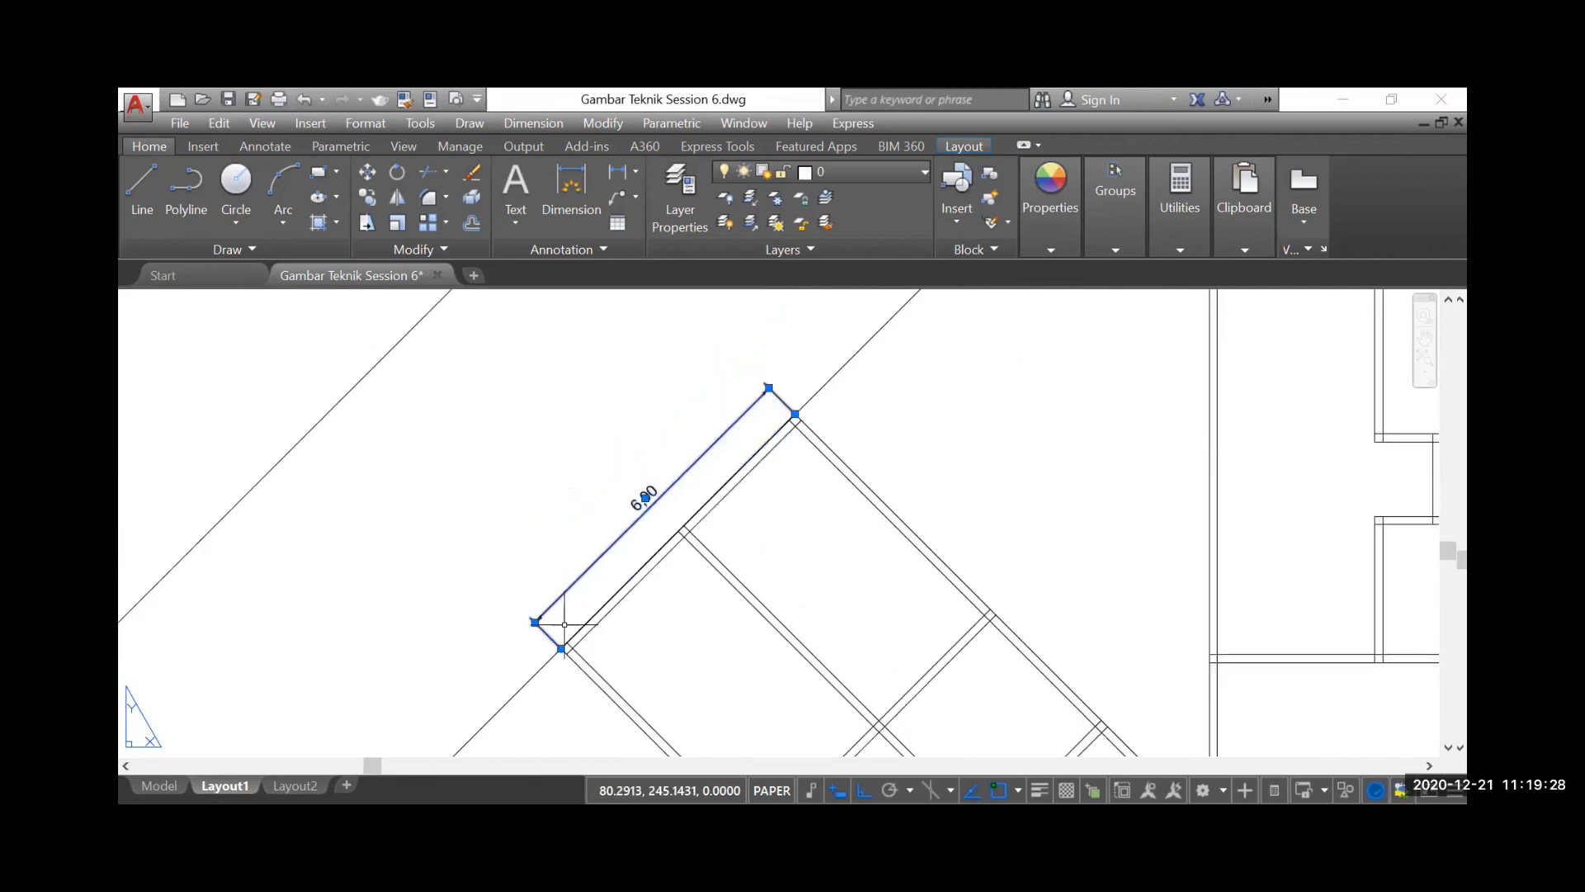
Set the aligned dimension's object colour to grey 147,149,152 and deselect it
{"action": "right_click", "coordinate": [694, 470]}
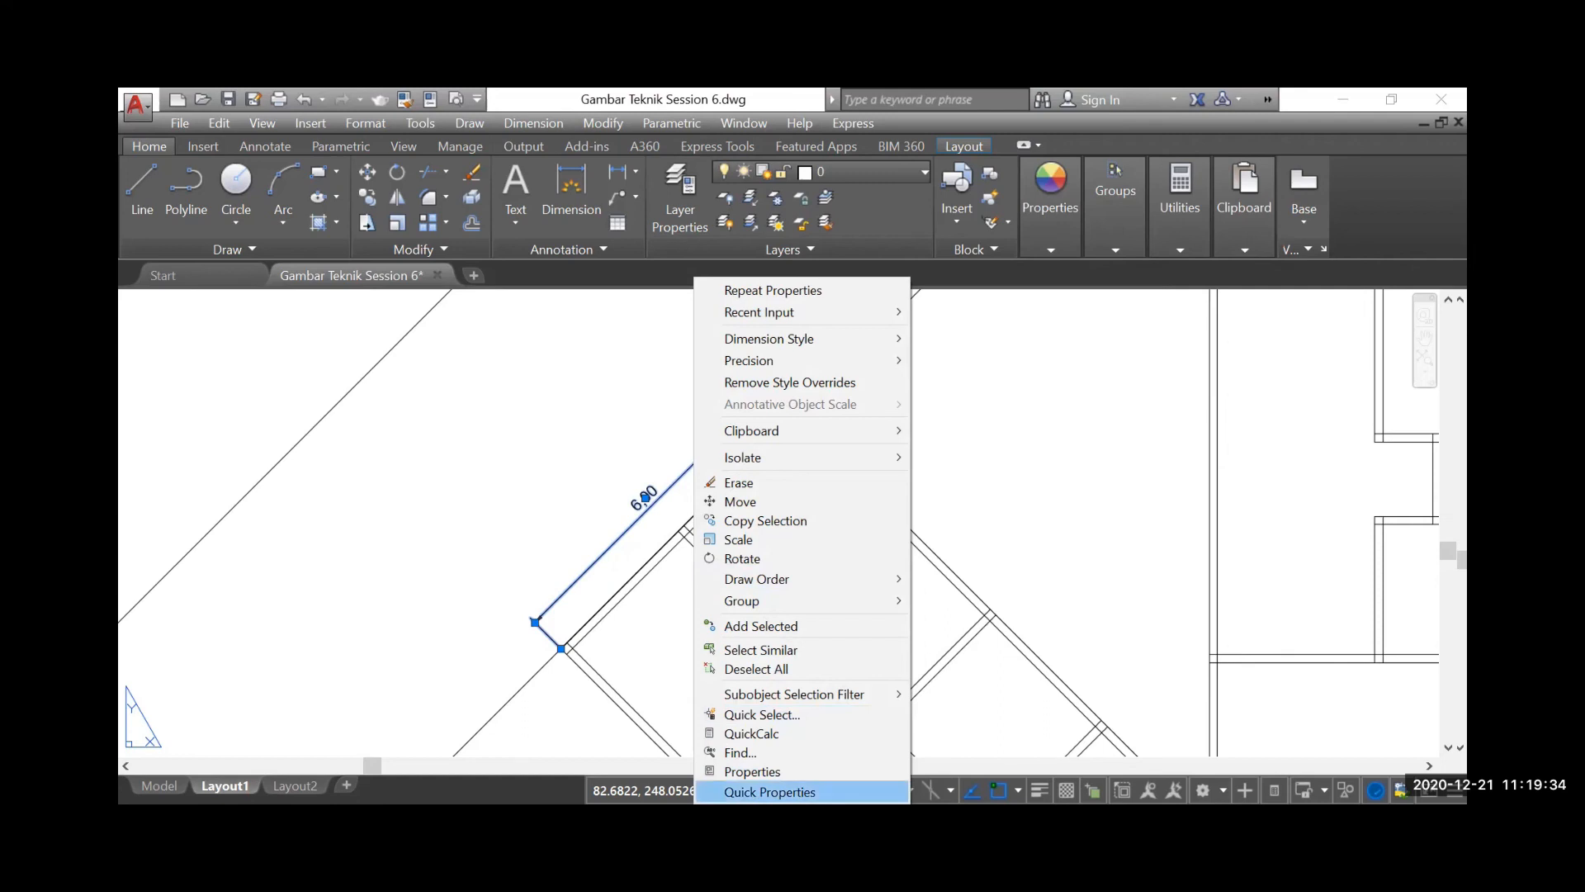
{"action": "left_click", "coordinate": [1006, 474]}
{"action": "left_click", "coordinate": [1053, 251]}
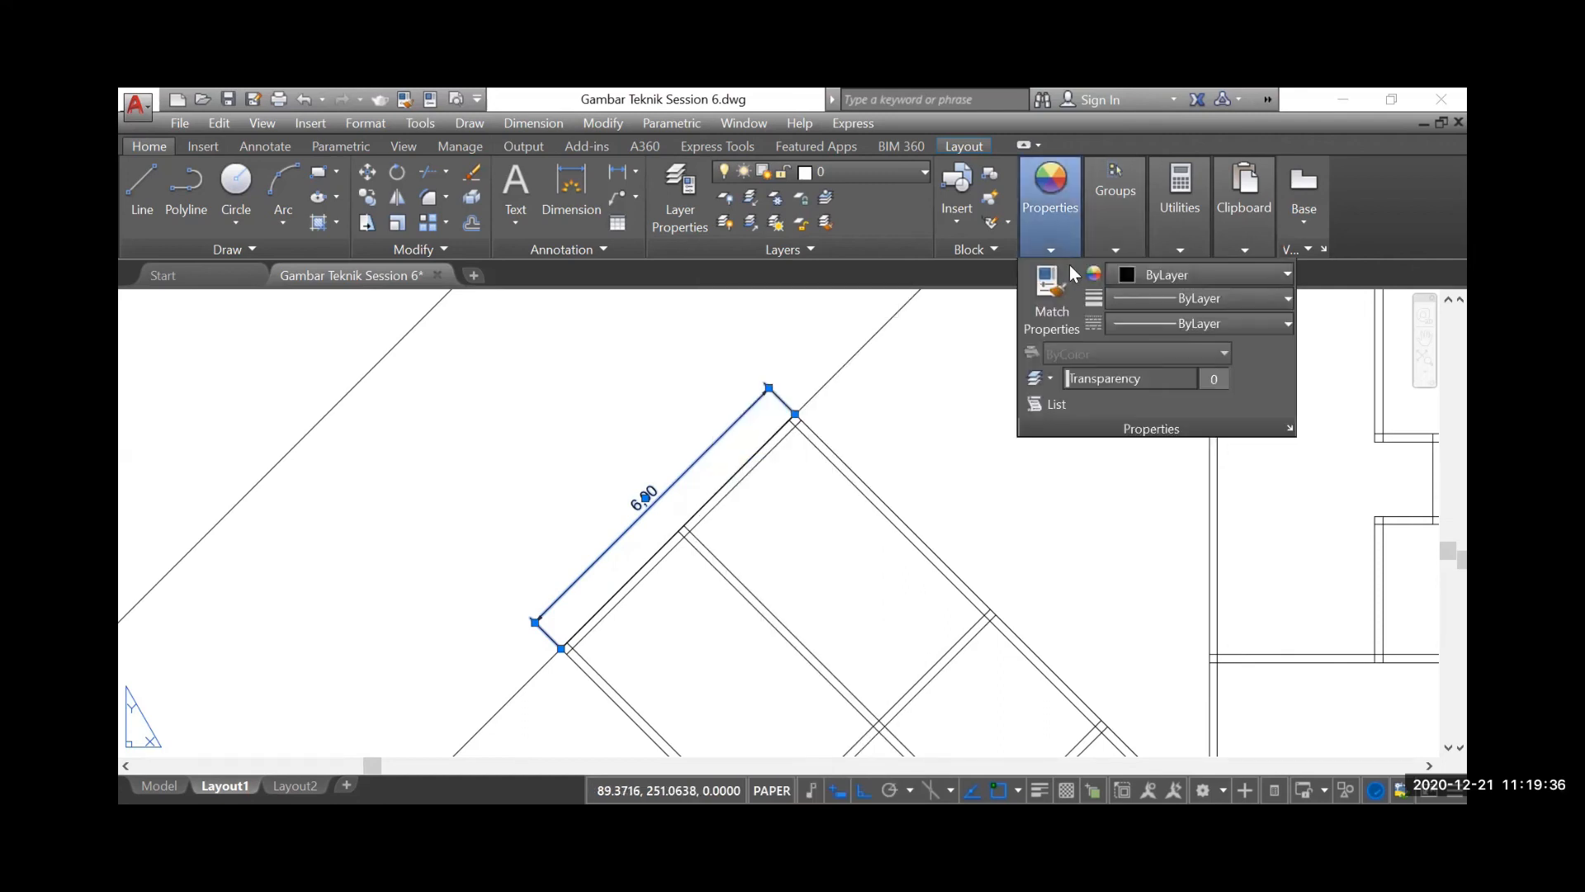
{"action": "left_click", "coordinate": [1166, 275]}
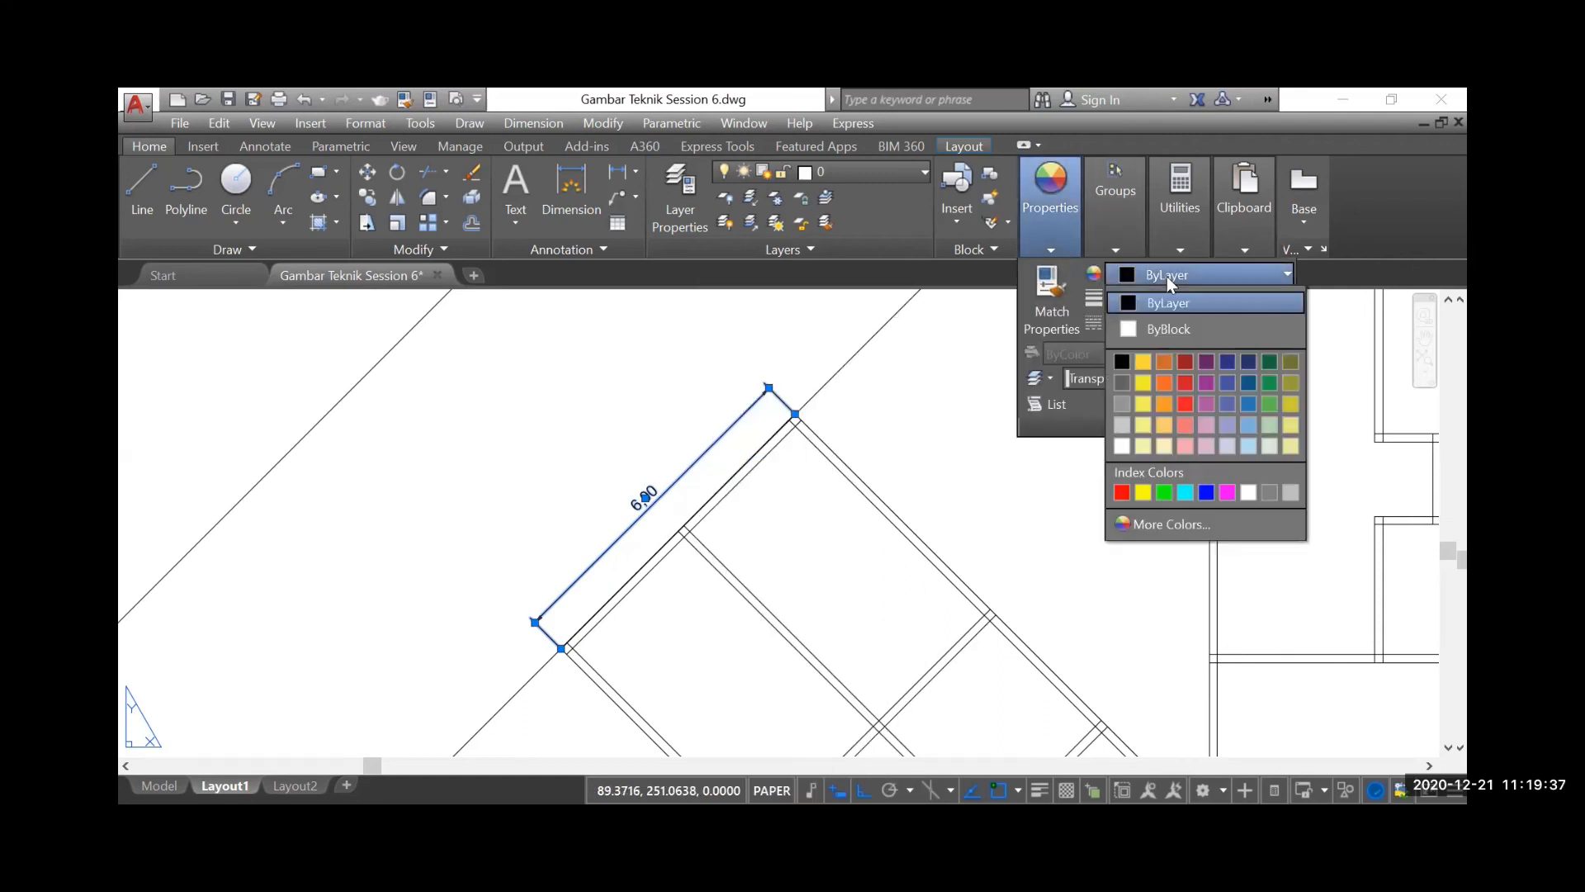
{"action": "left_click", "coordinate": [1123, 402]}
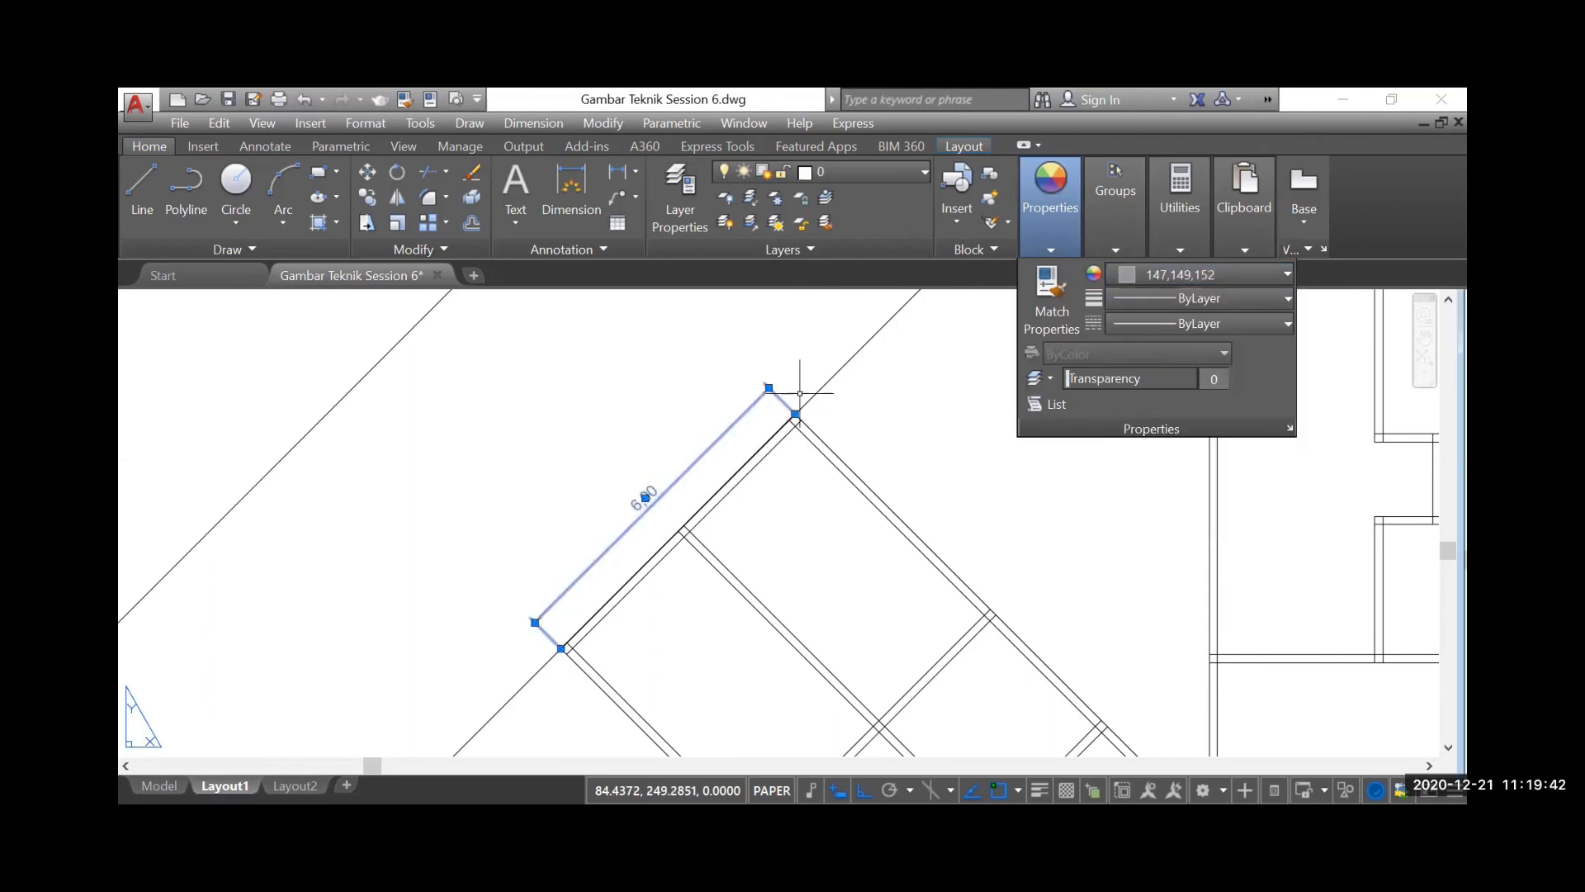
{"action": "key", "text": "Escape"}
Set the aligned dimension's text colour to ByLayer, then deselect it and close its properties
{"action": "scroll", "coordinate": [623, 520], "scroll_direction": "up", "scroll_amount": 2}
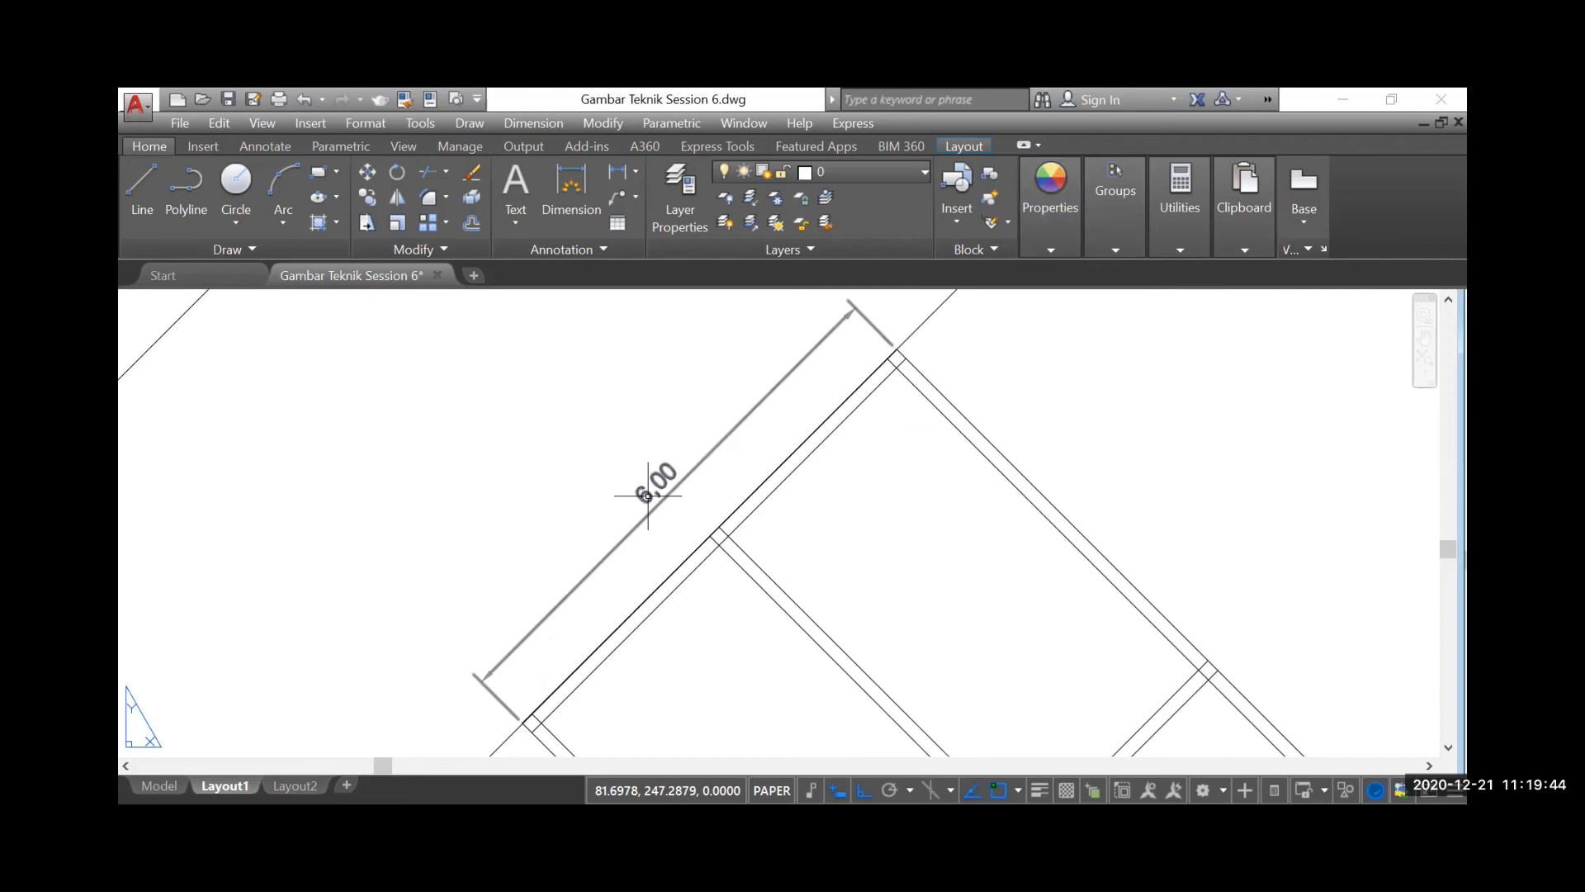
{"action": "left_click", "coordinate": [647, 495]}
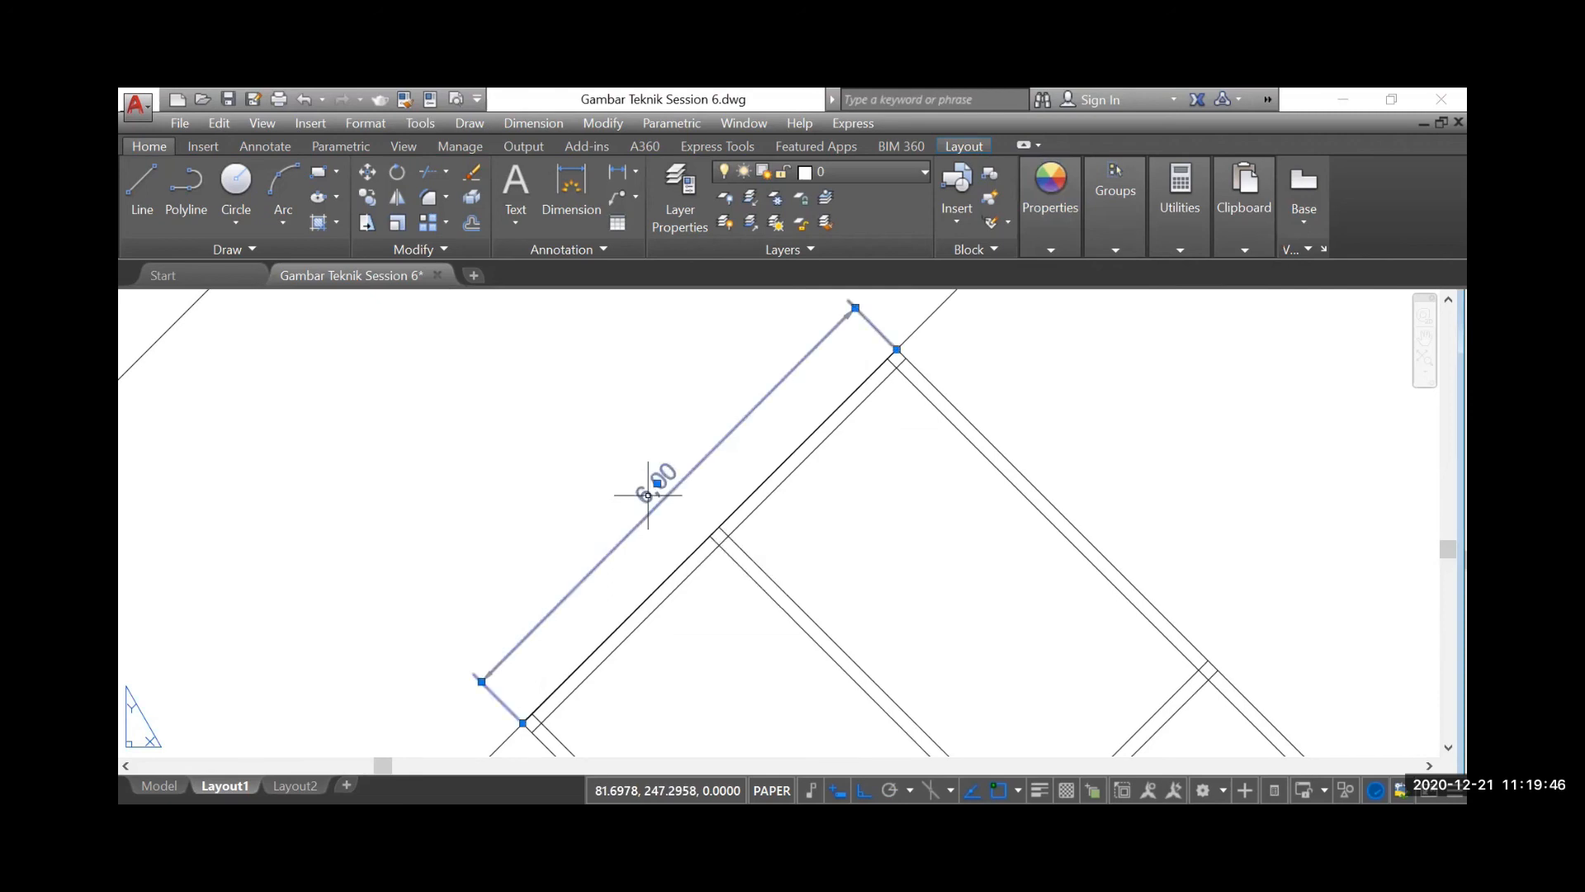
{"action": "right_click", "coordinate": [647, 496]}
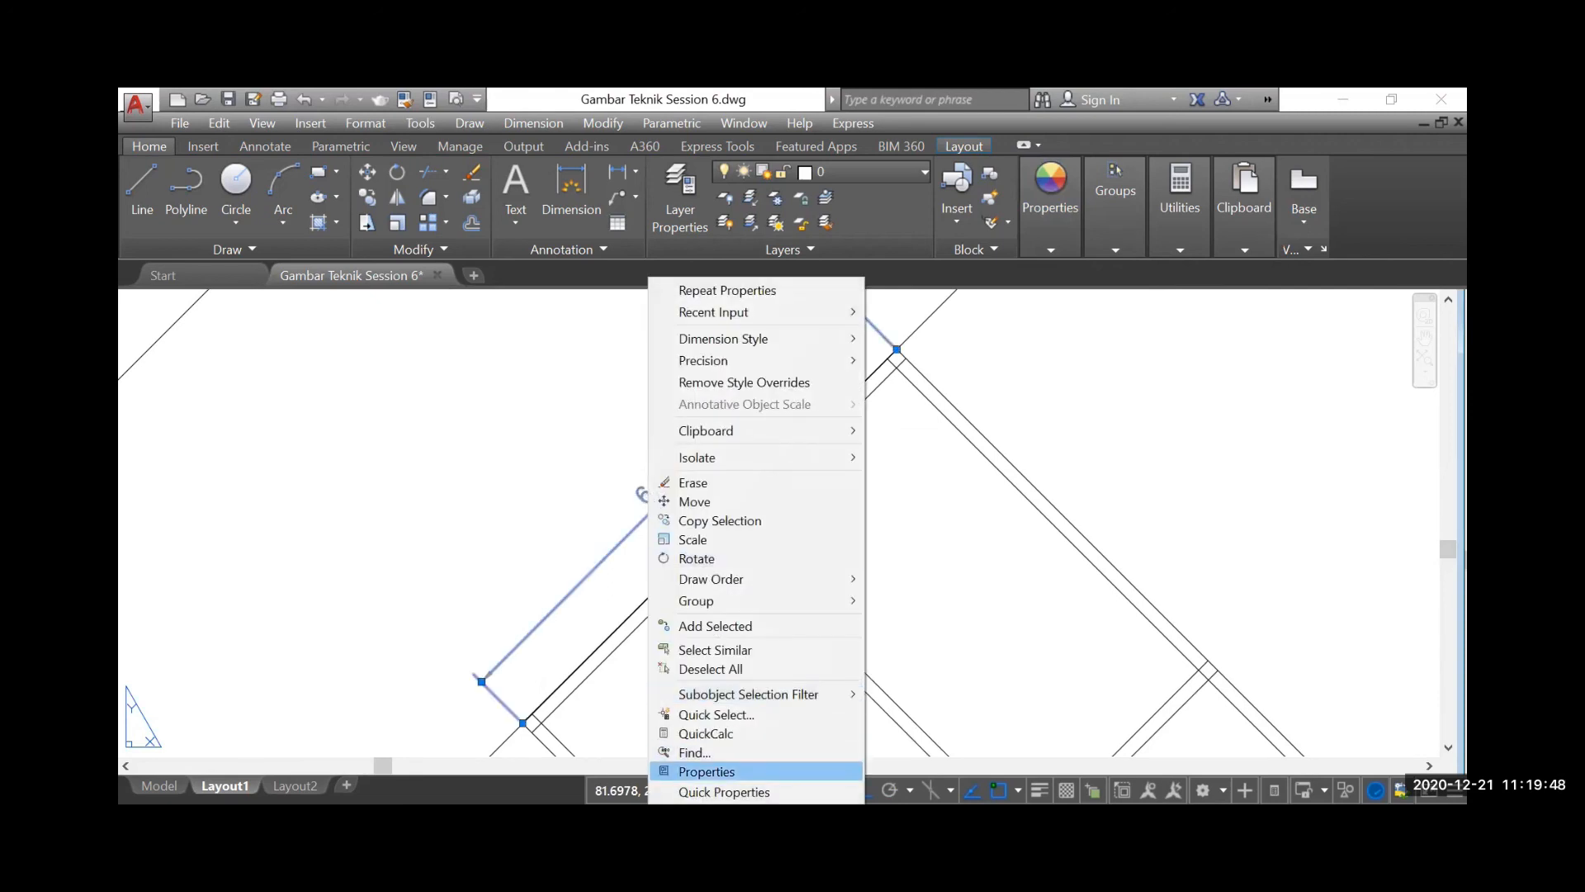
{"action": "left_click", "coordinate": [706, 771]}
{"action": "scroll", "coordinate": [314, 570], "scroll_direction": "down", "scroll_amount": 5}
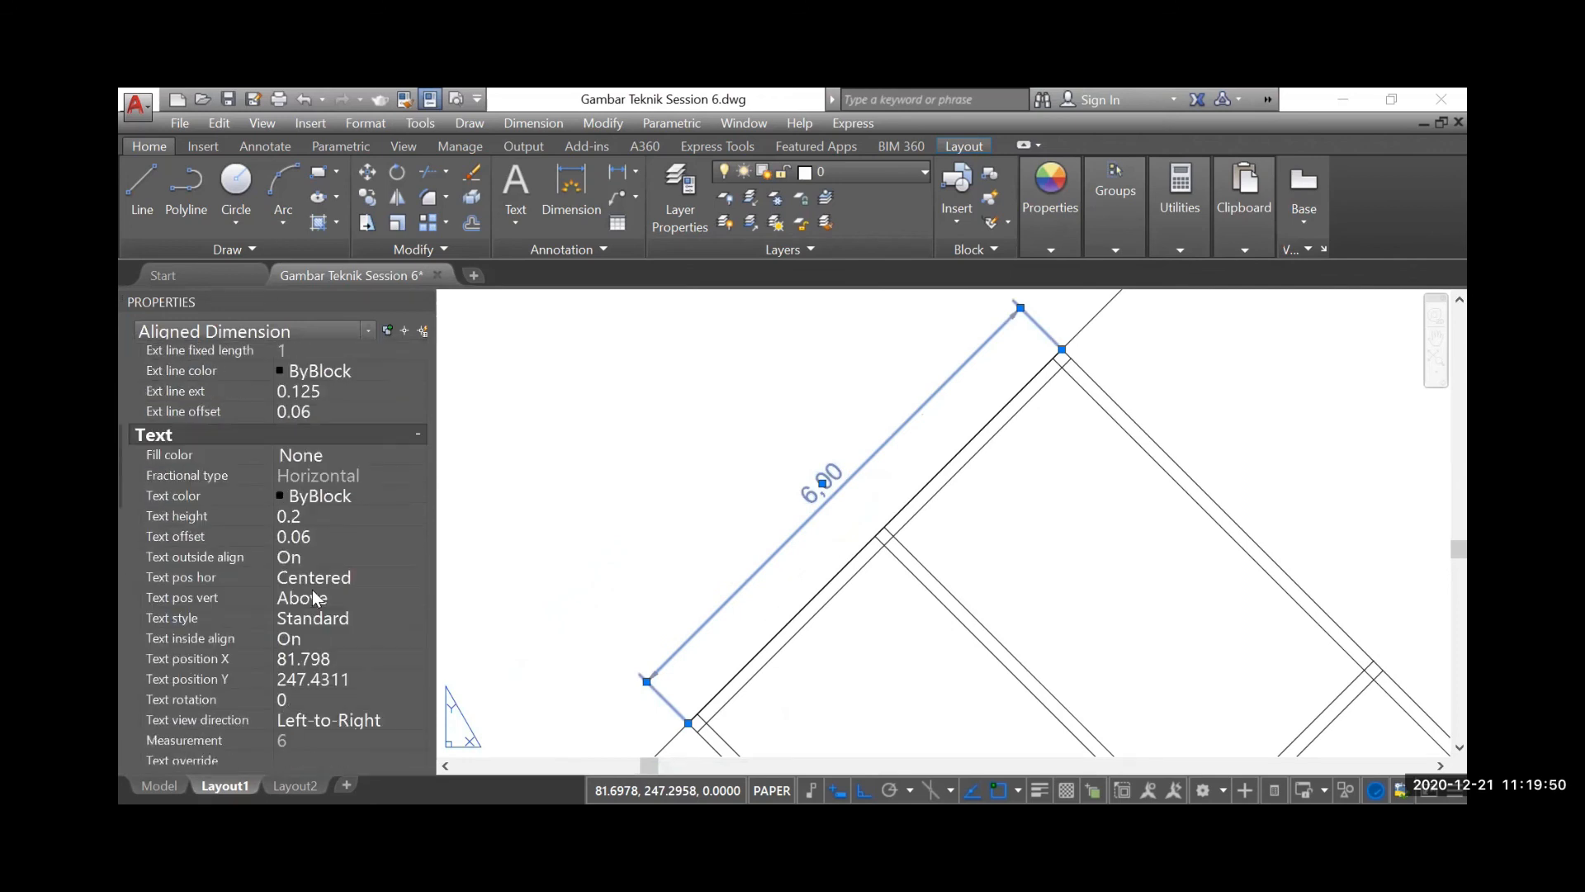
{"action": "left_click", "coordinate": [378, 497]}
{"action": "left_click", "coordinate": [378, 497]}
{"action": "scroll", "coordinate": [360, 517], "scroll_direction": "up", "scroll_amount": 1}
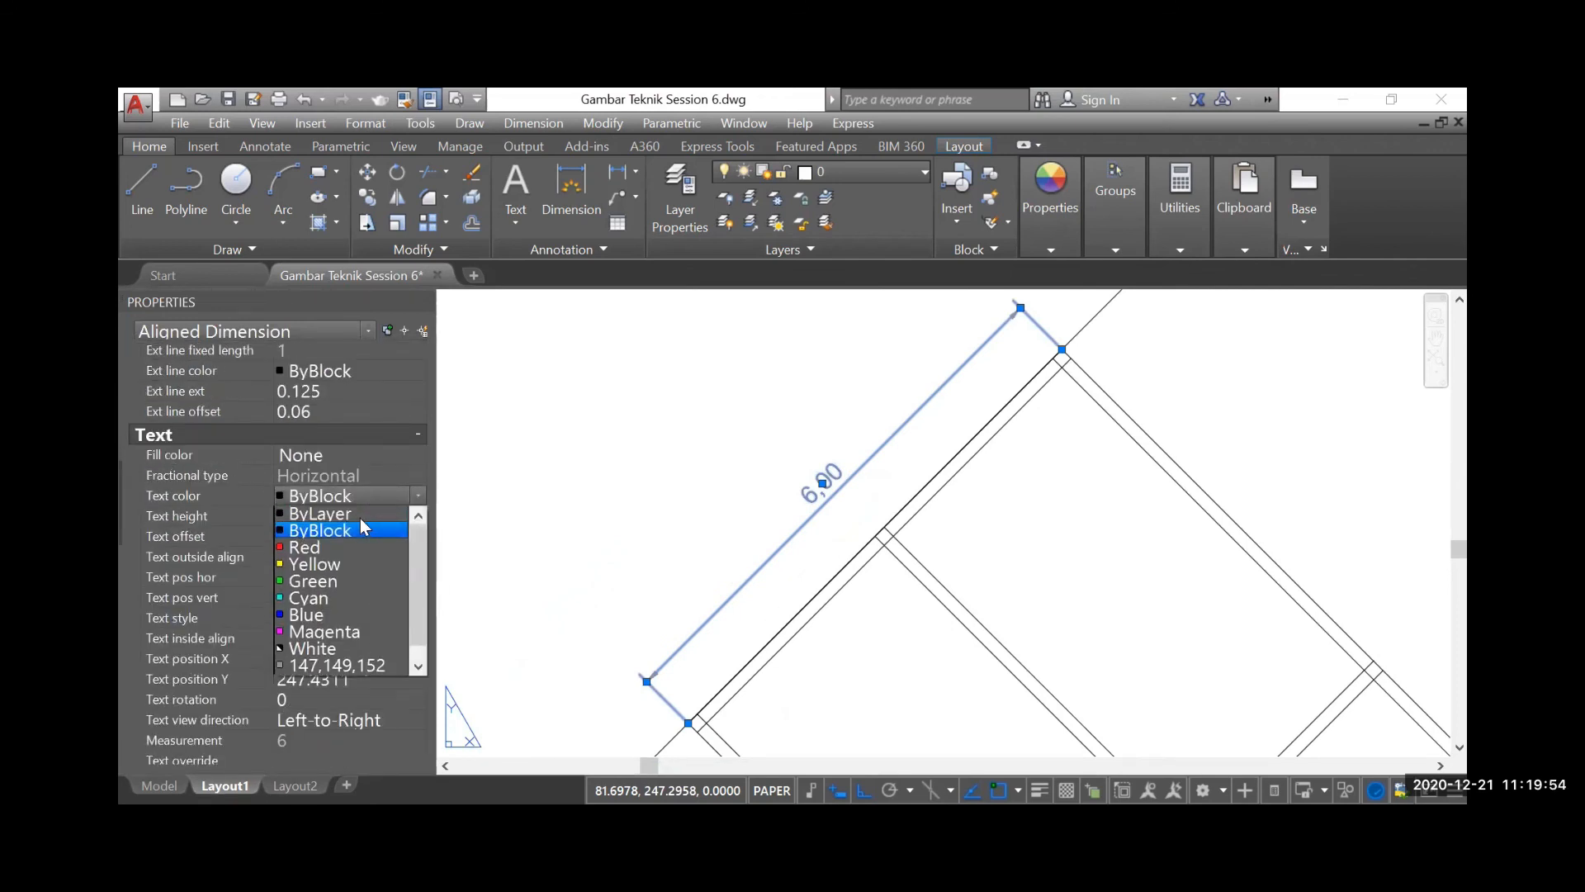
{"action": "left_click", "coordinate": [344, 509]}
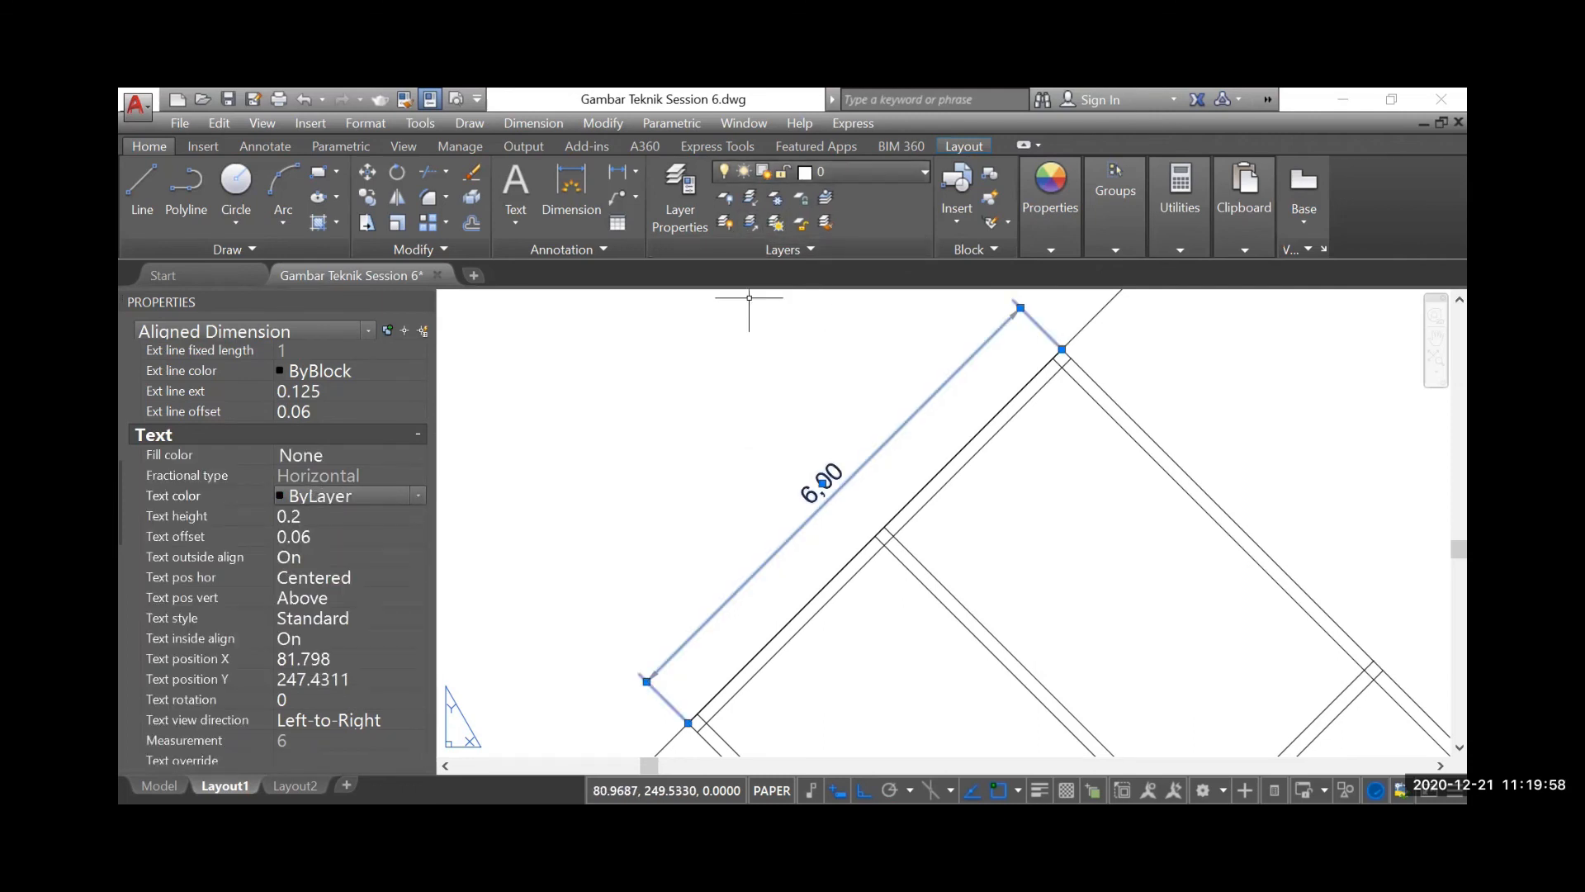
{"action": "key", "text": "Escape"}
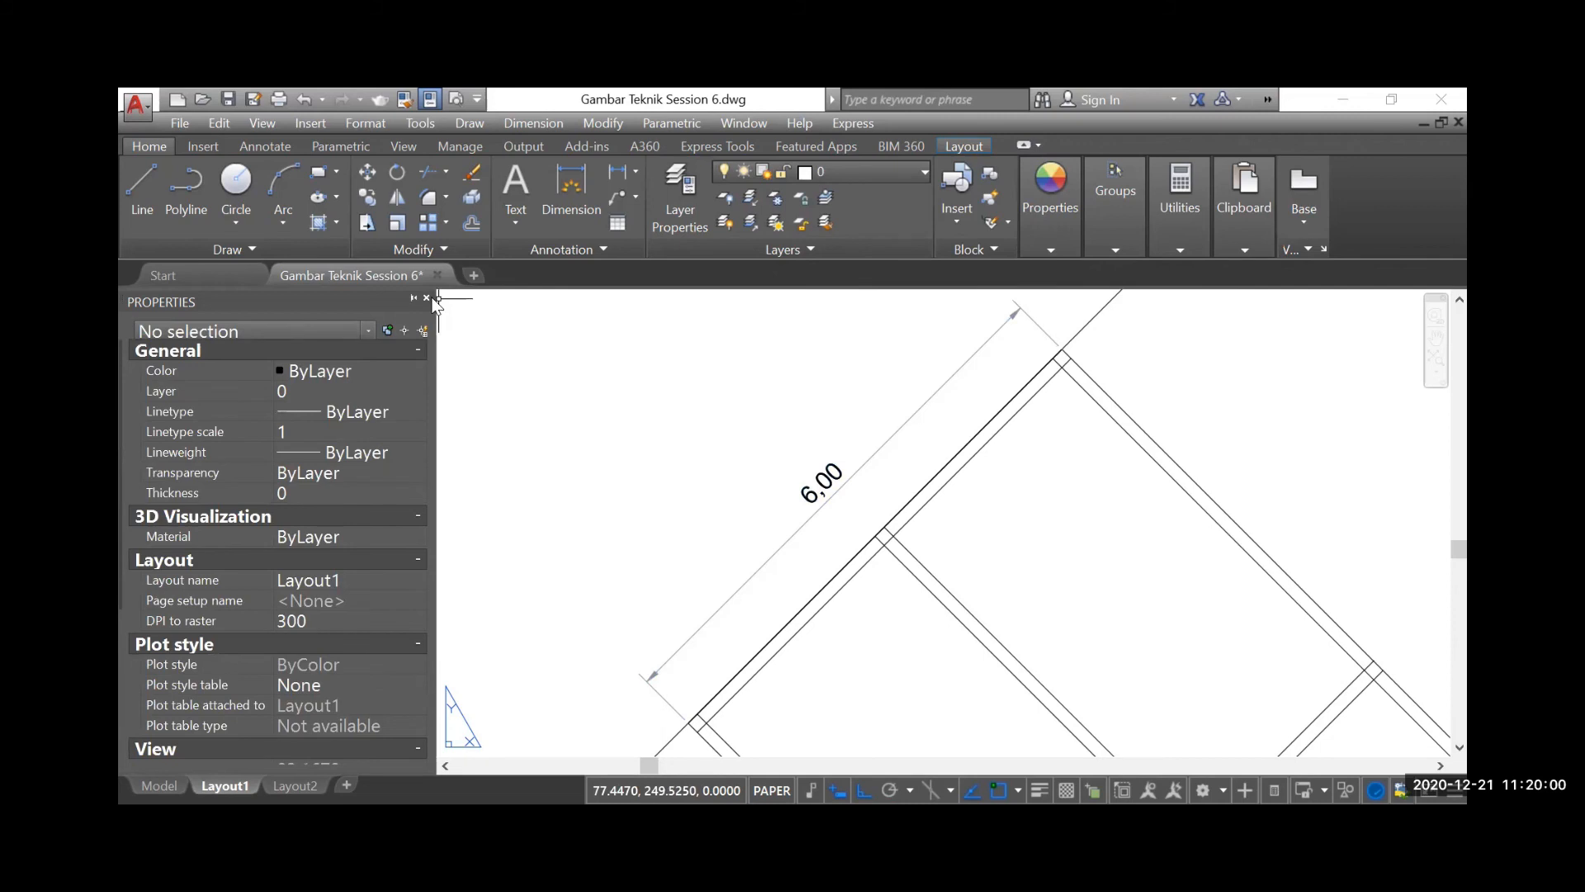
{"action": "left_click", "coordinate": [426, 299]}
Change the linetype of the aligned dimension on the rotated floor plan to DASHED2
{"action": "scroll", "coordinate": [647, 418], "scroll_direction": "down", "scroll_amount": 4}
{"action": "scroll", "coordinate": [690, 412], "scroll_direction": "up", "scroll_amount": 4}
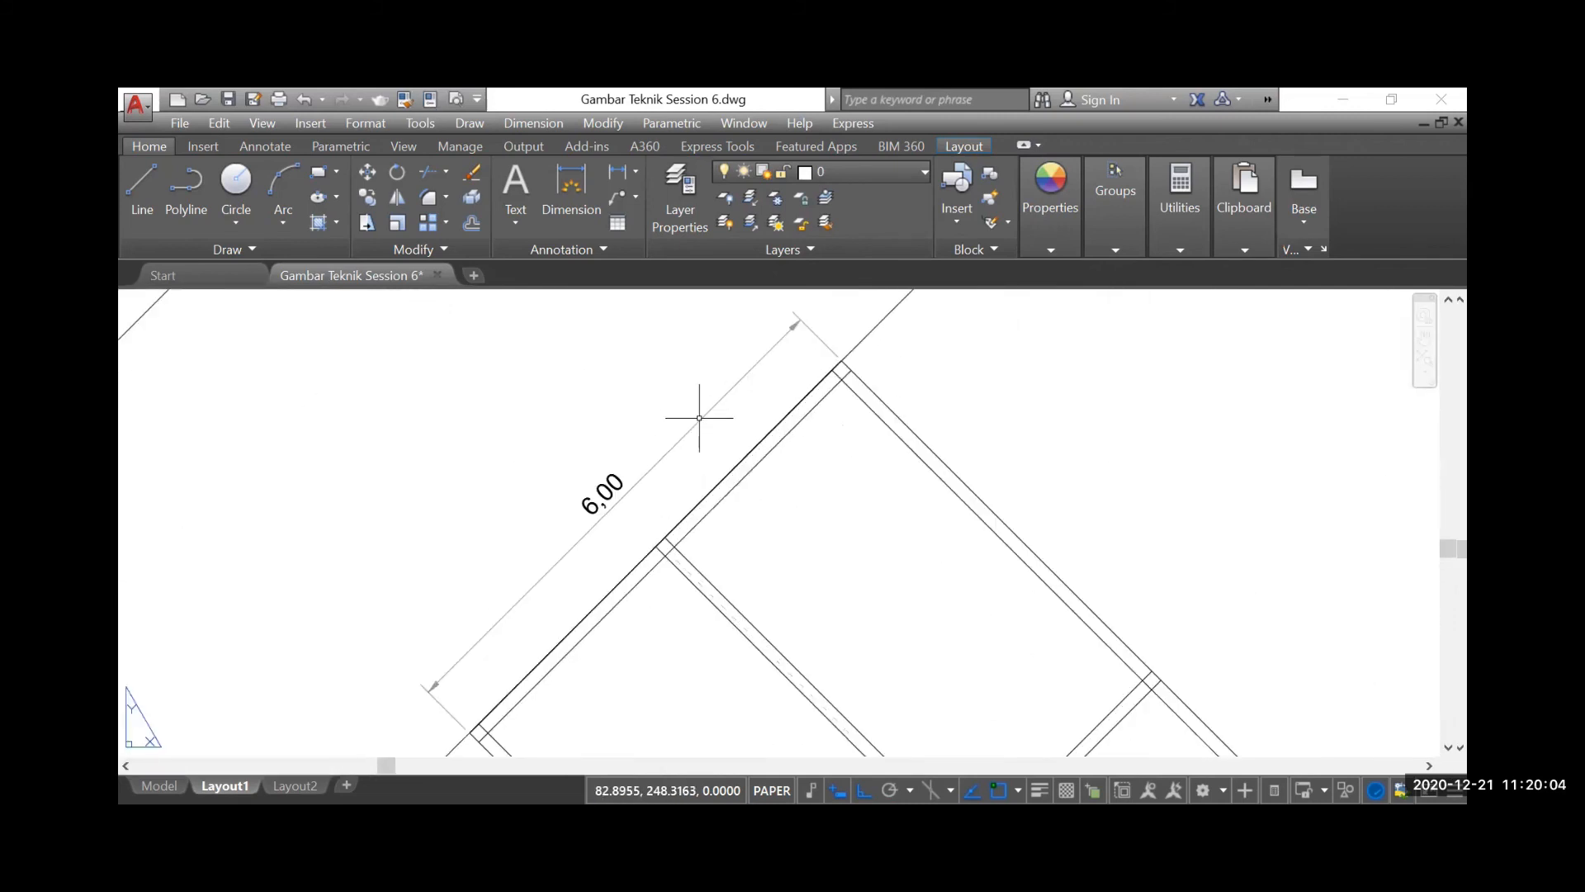
{"action": "left_click", "coordinate": [707, 415]}
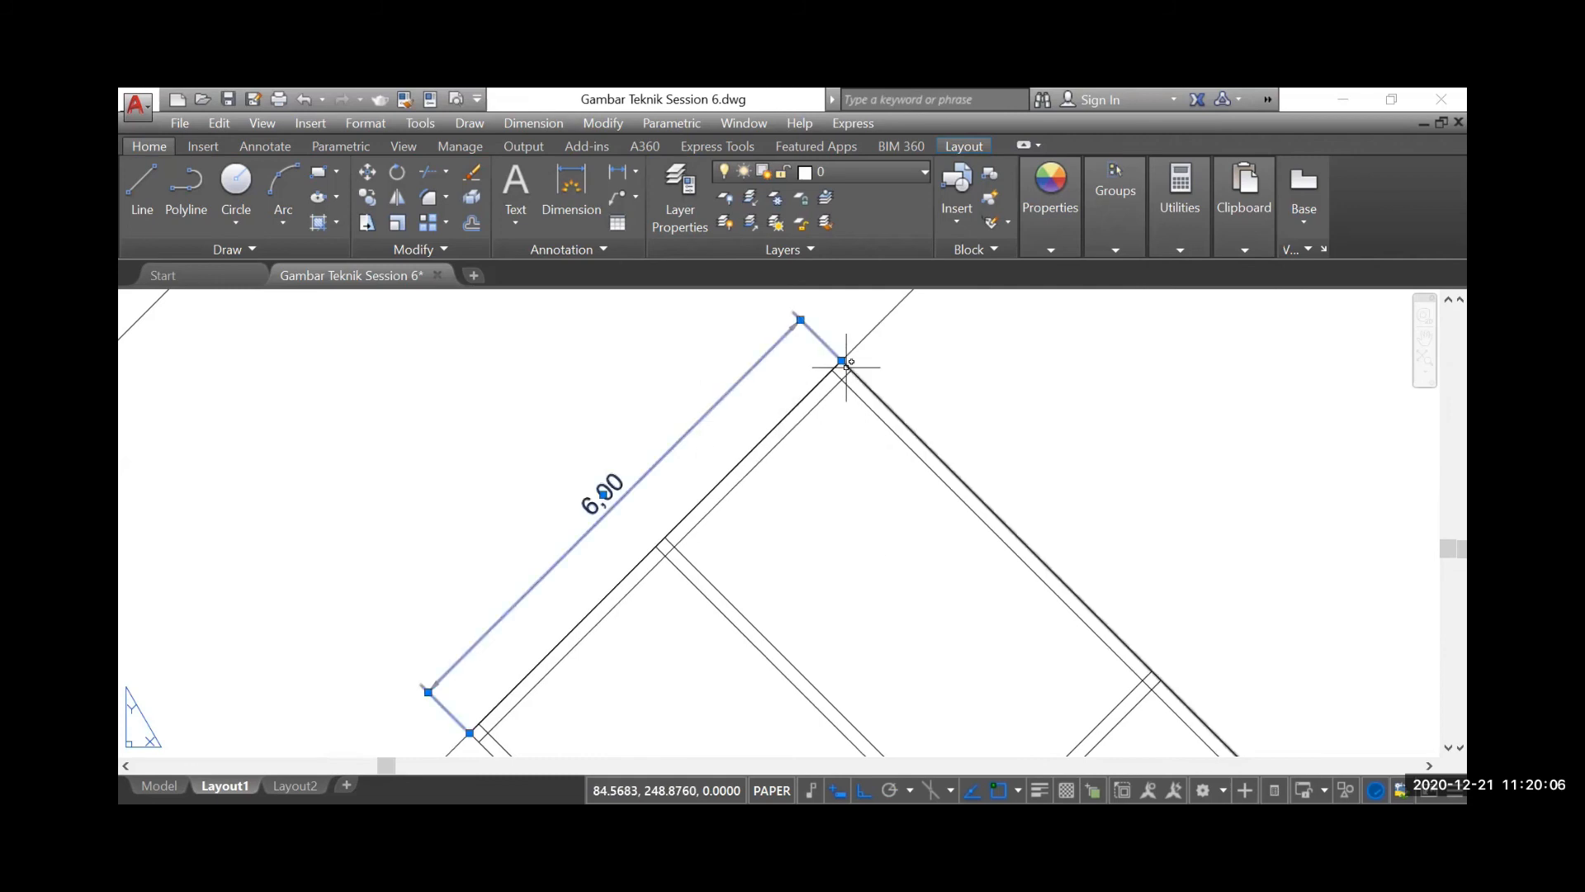
{"action": "left_click", "coordinate": [1054, 246]}
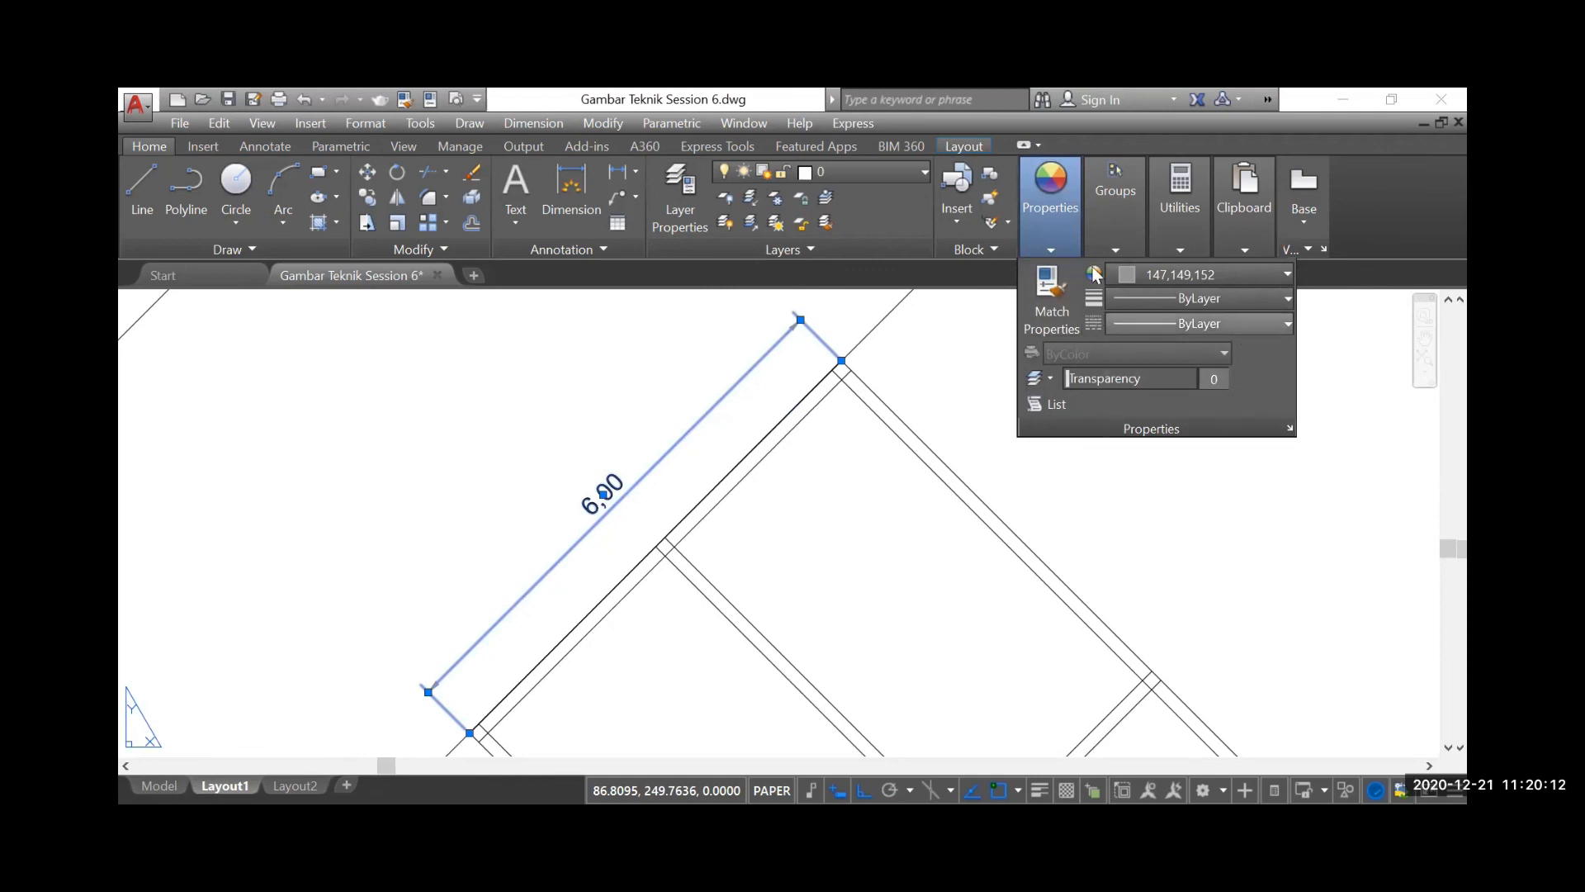
{"action": "left_click", "coordinate": [1221, 320]}
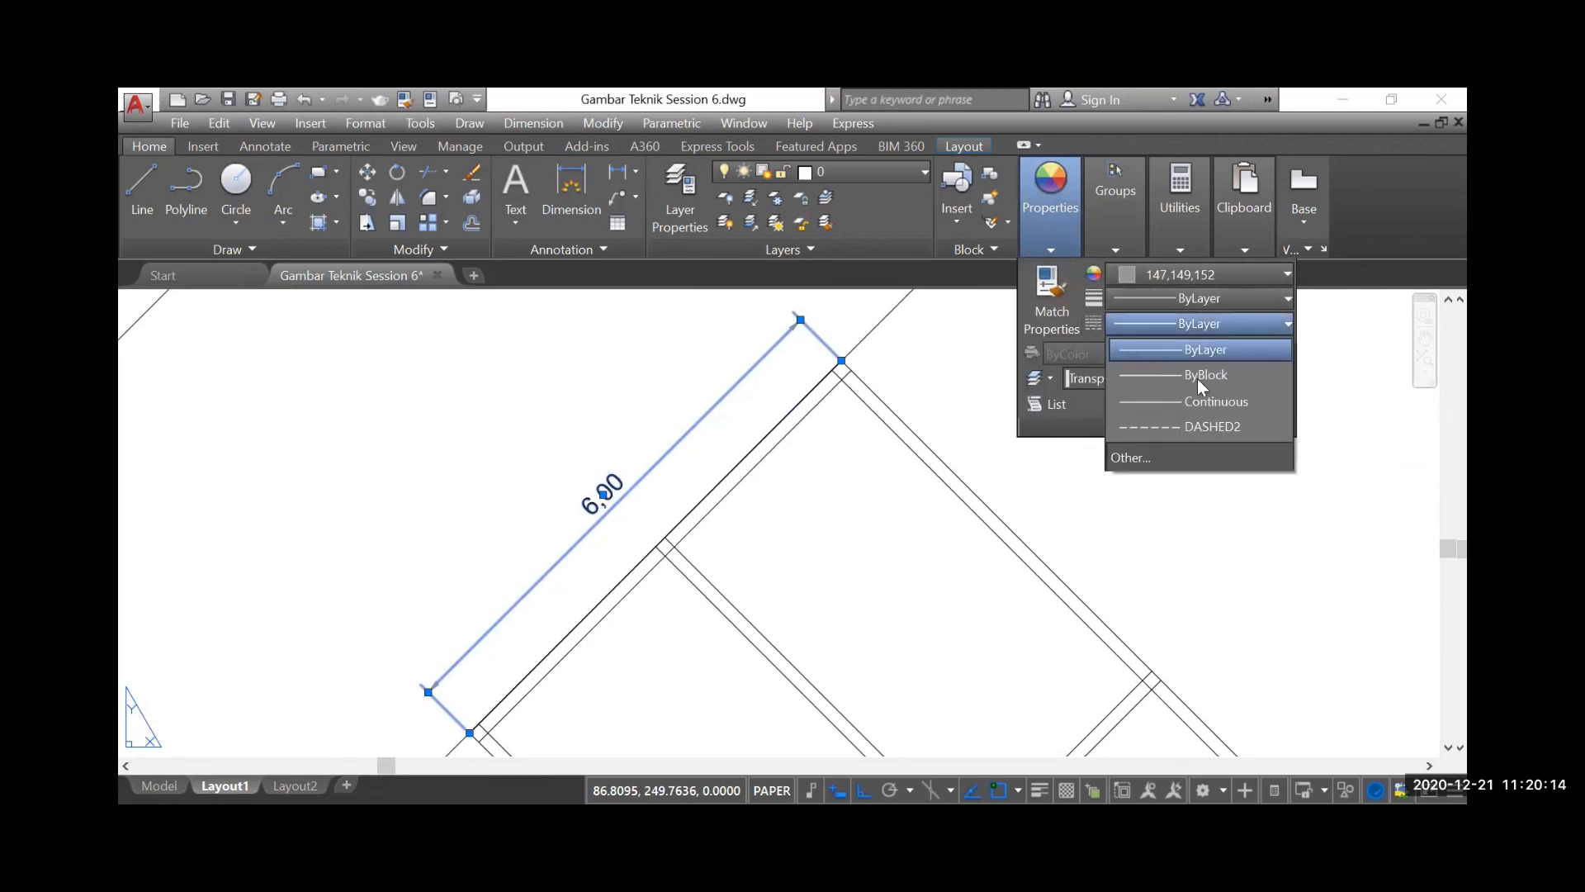
{"action": "left_click", "coordinate": [1186, 425]}
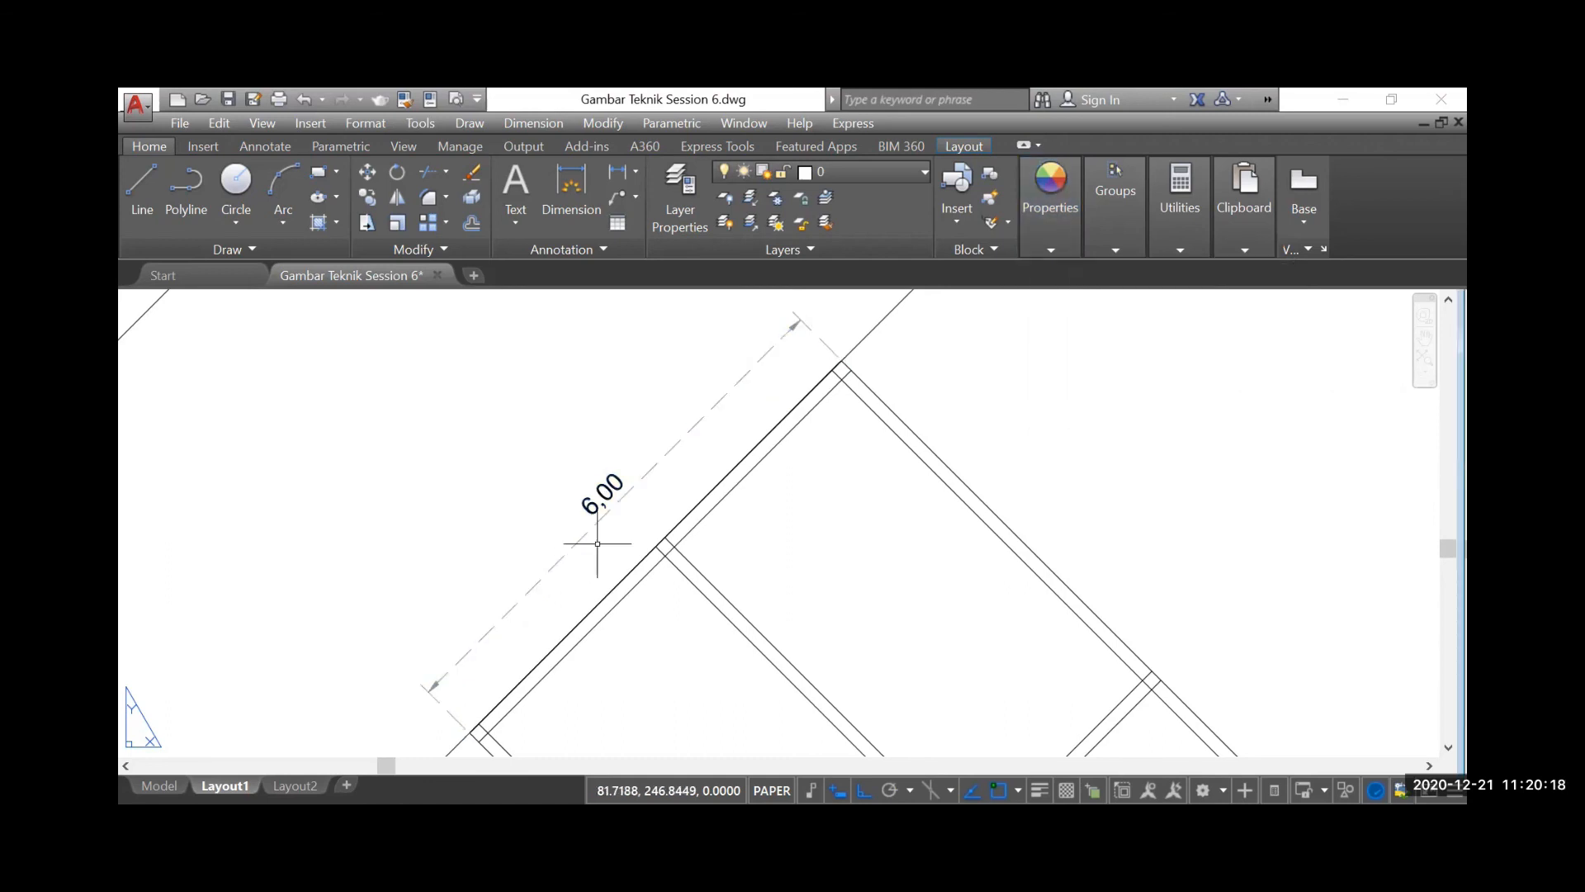
Review the dimension, colour, line type and line weight entries on the tool instruction boards
{"action": "scroll", "coordinate": [605, 534], "scroll_direction": "down", "scroll_amount": 3}
{"action": "scroll", "coordinate": [636, 503], "scroll_direction": "up", "scroll_amount": 2}
{"action": "scroll", "coordinate": [462, 442], "scroll_direction": "down", "scroll_amount": 3}
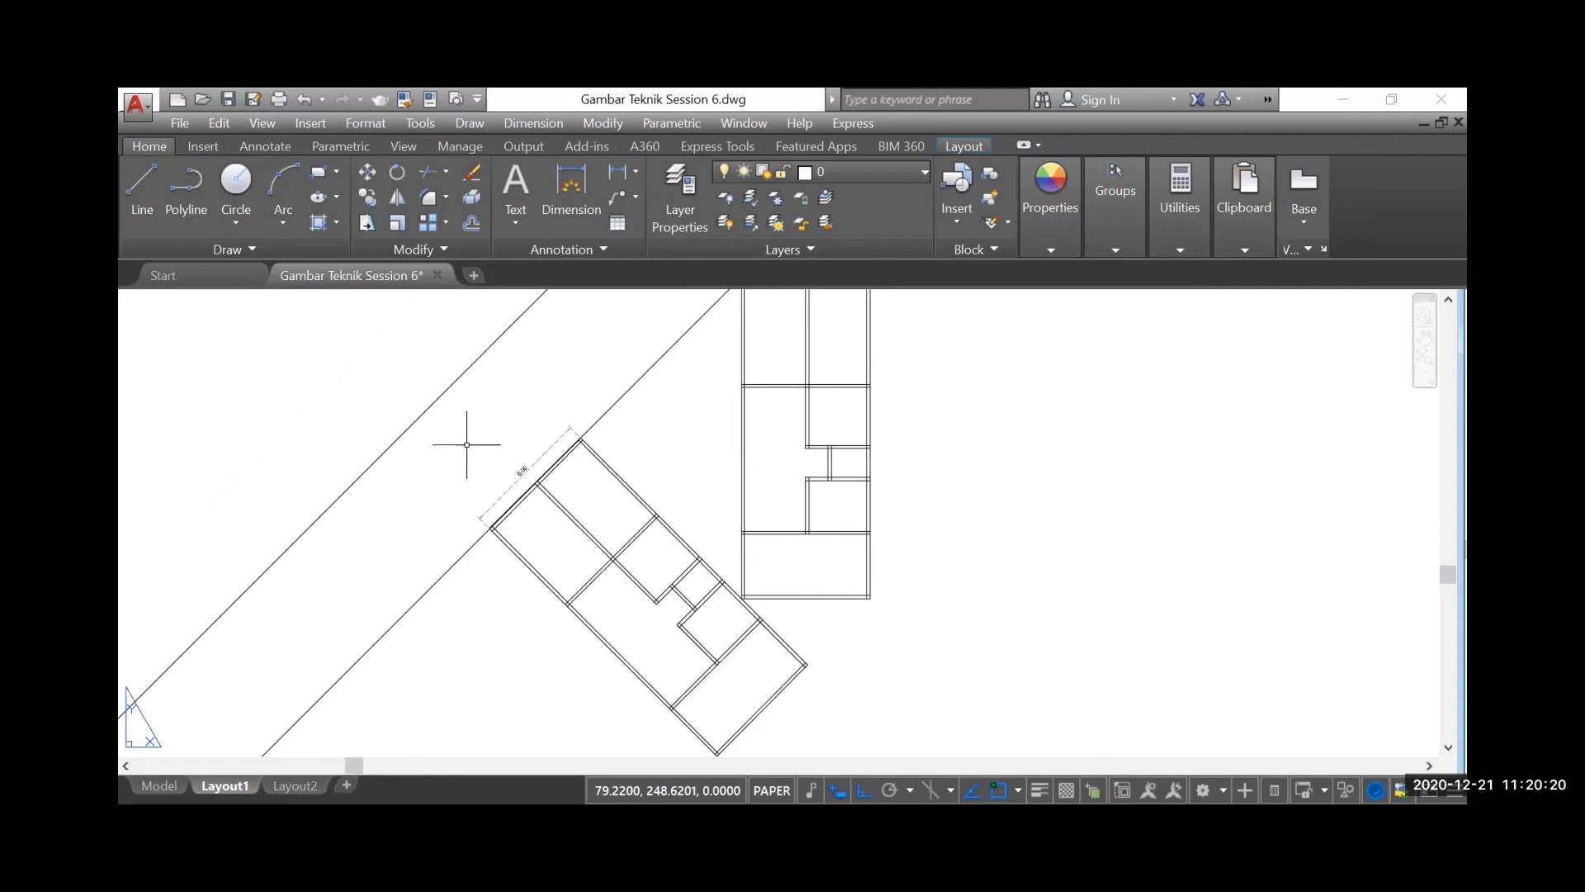
{"action": "scroll", "coordinate": [637, 512], "scroll_direction": "down", "scroll_amount": 2}
{"action": "scroll", "coordinate": [472, 490], "scroll_direction": "down", "scroll_amount": 4}
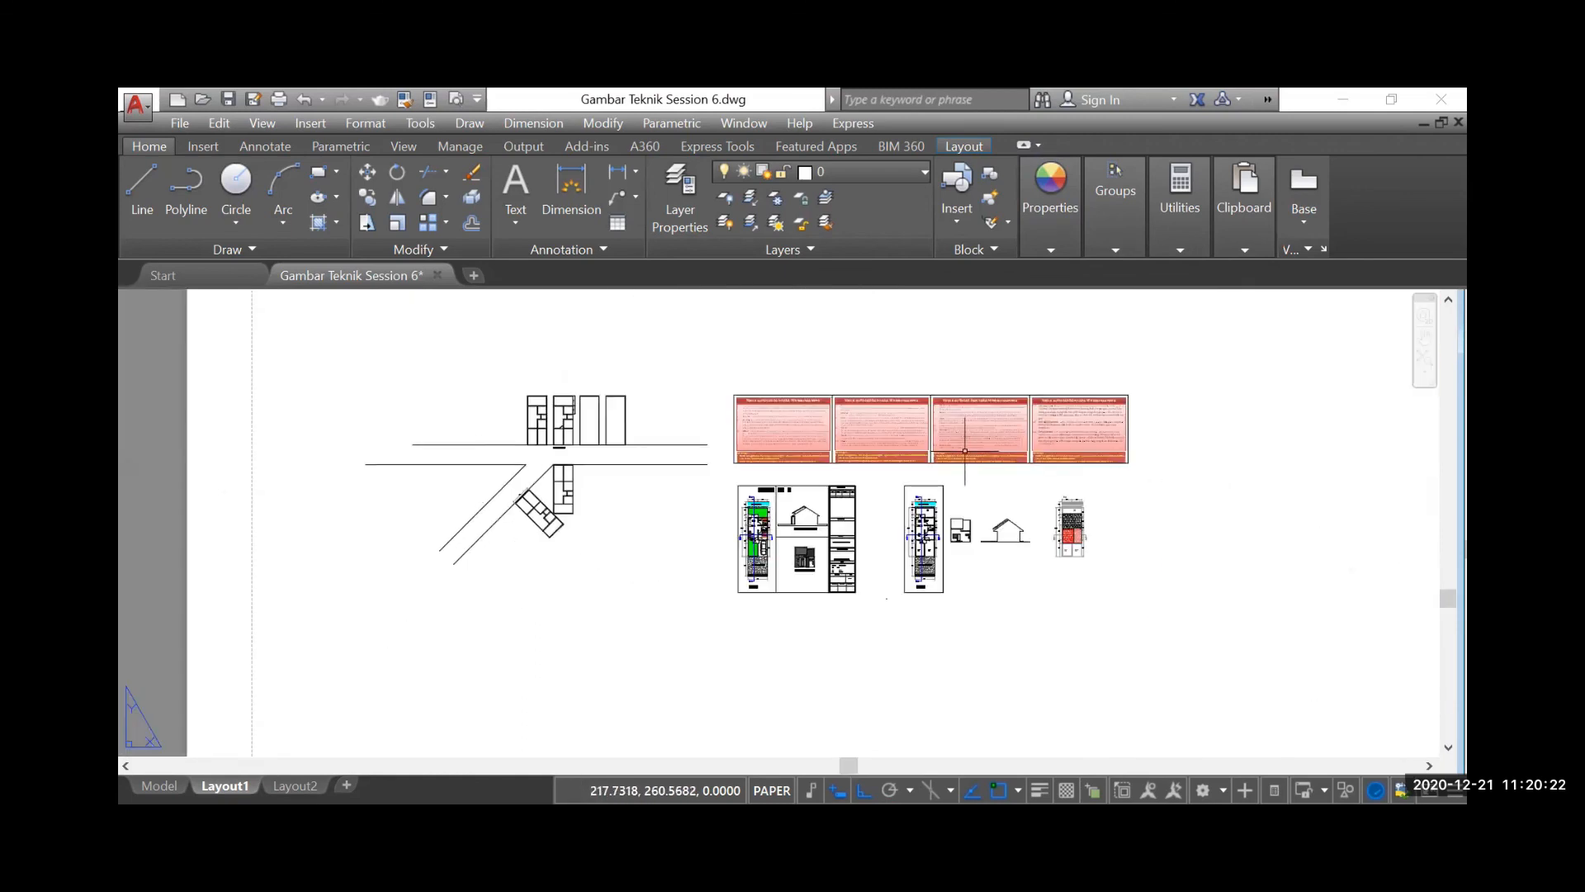
{"action": "scroll", "coordinate": [1004, 439], "scroll_direction": "up", "scroll_amount": 6}
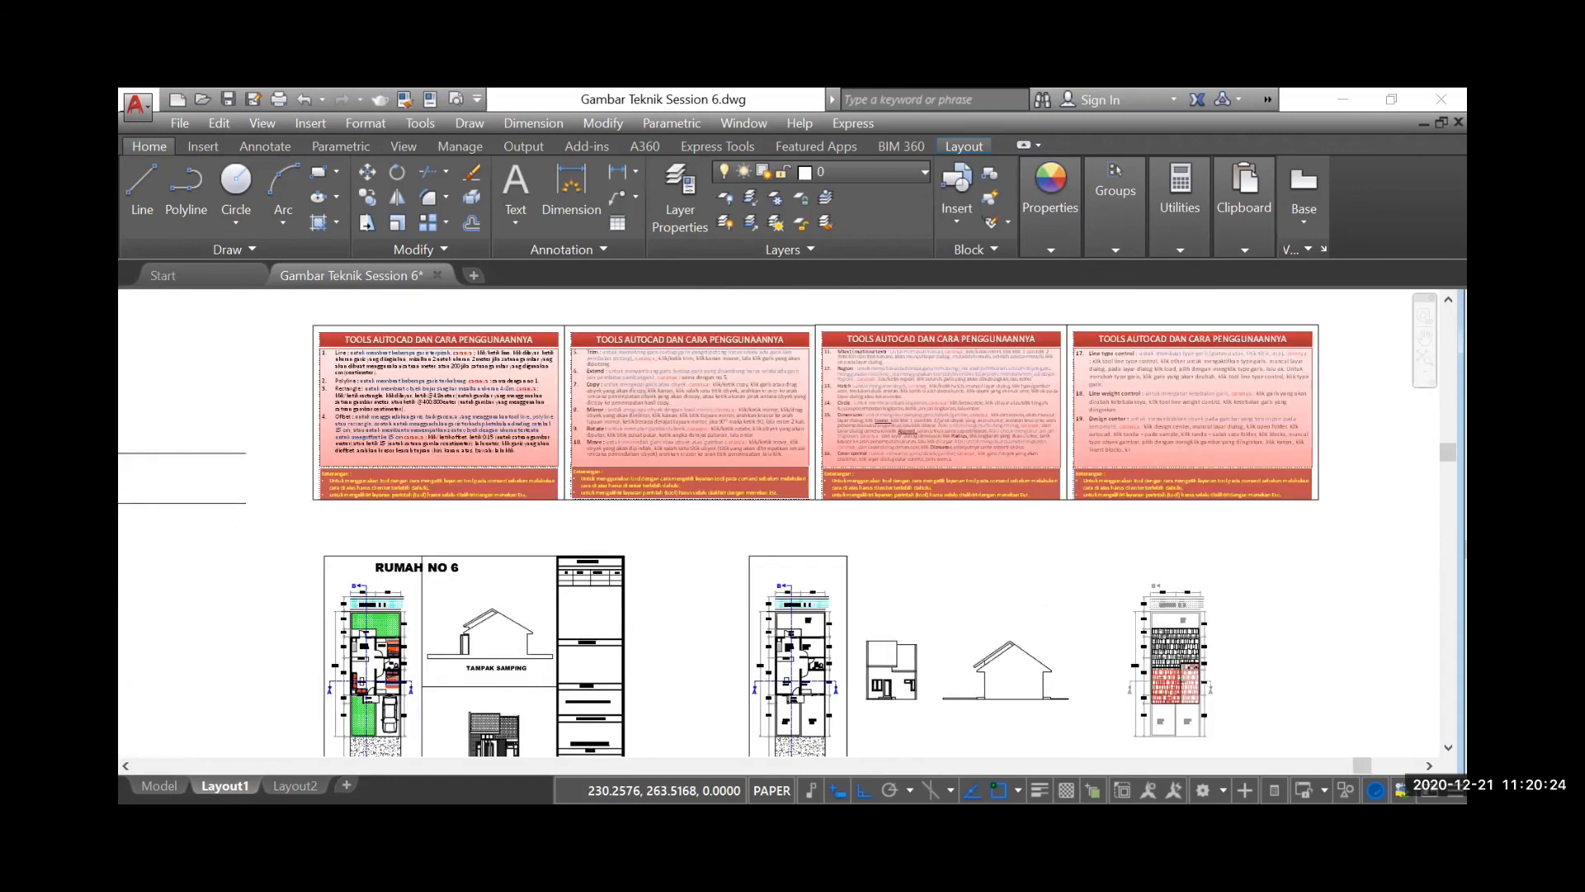
{"action": "scroll", "coordinate": [915, 448], "scroll_direction": "up", "scroll_amount": 2}
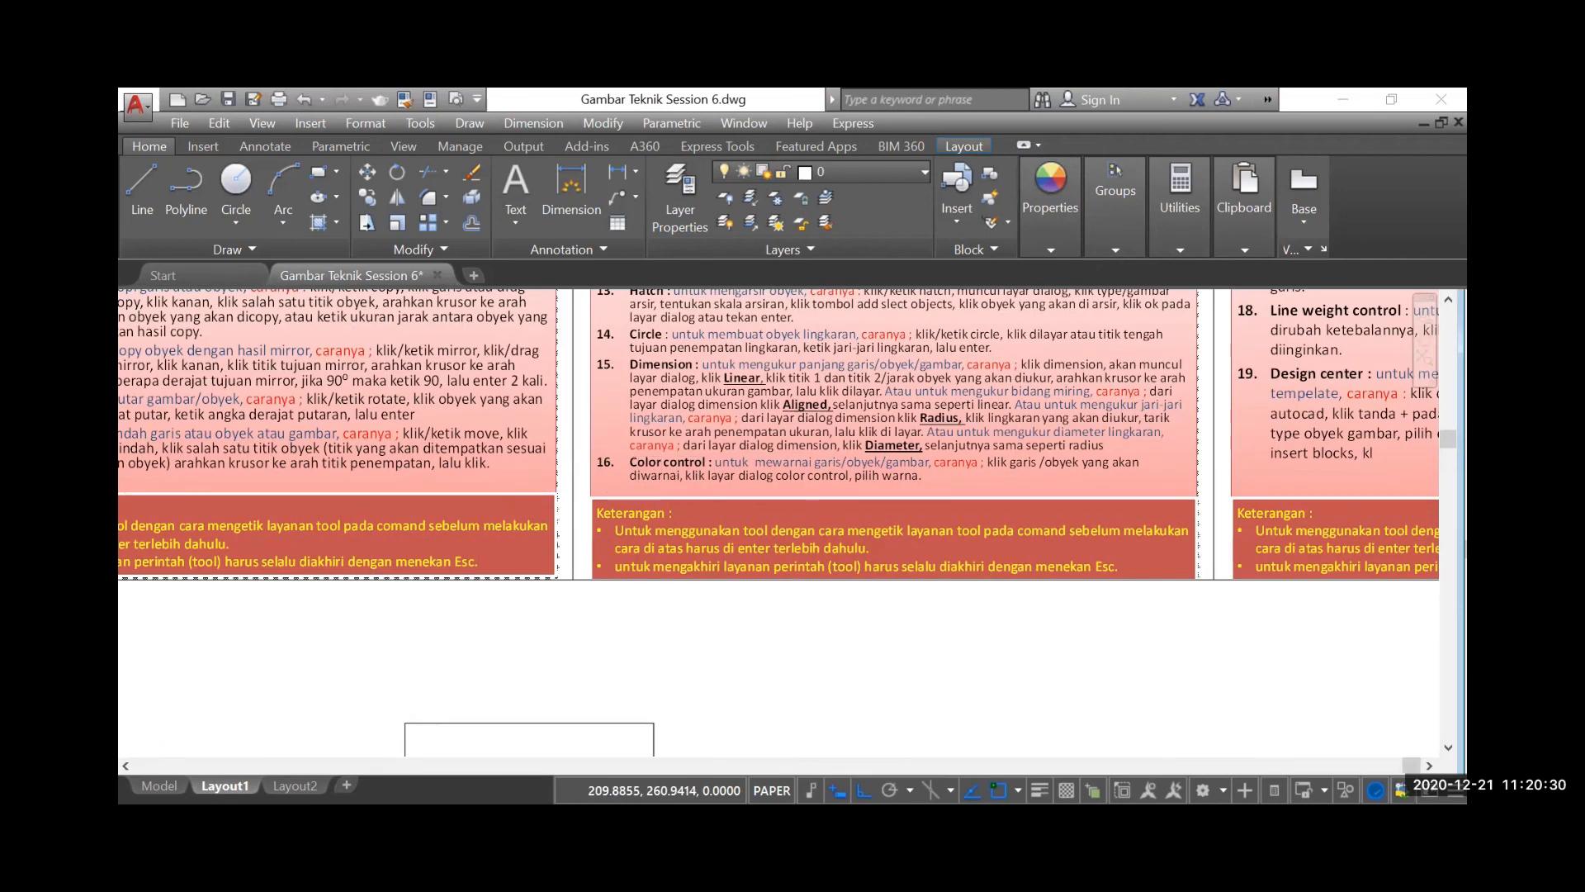
{"action": "scroll", "coordinate": [631, 491], "scroll_direction": "down", "scroll_amount": 1}
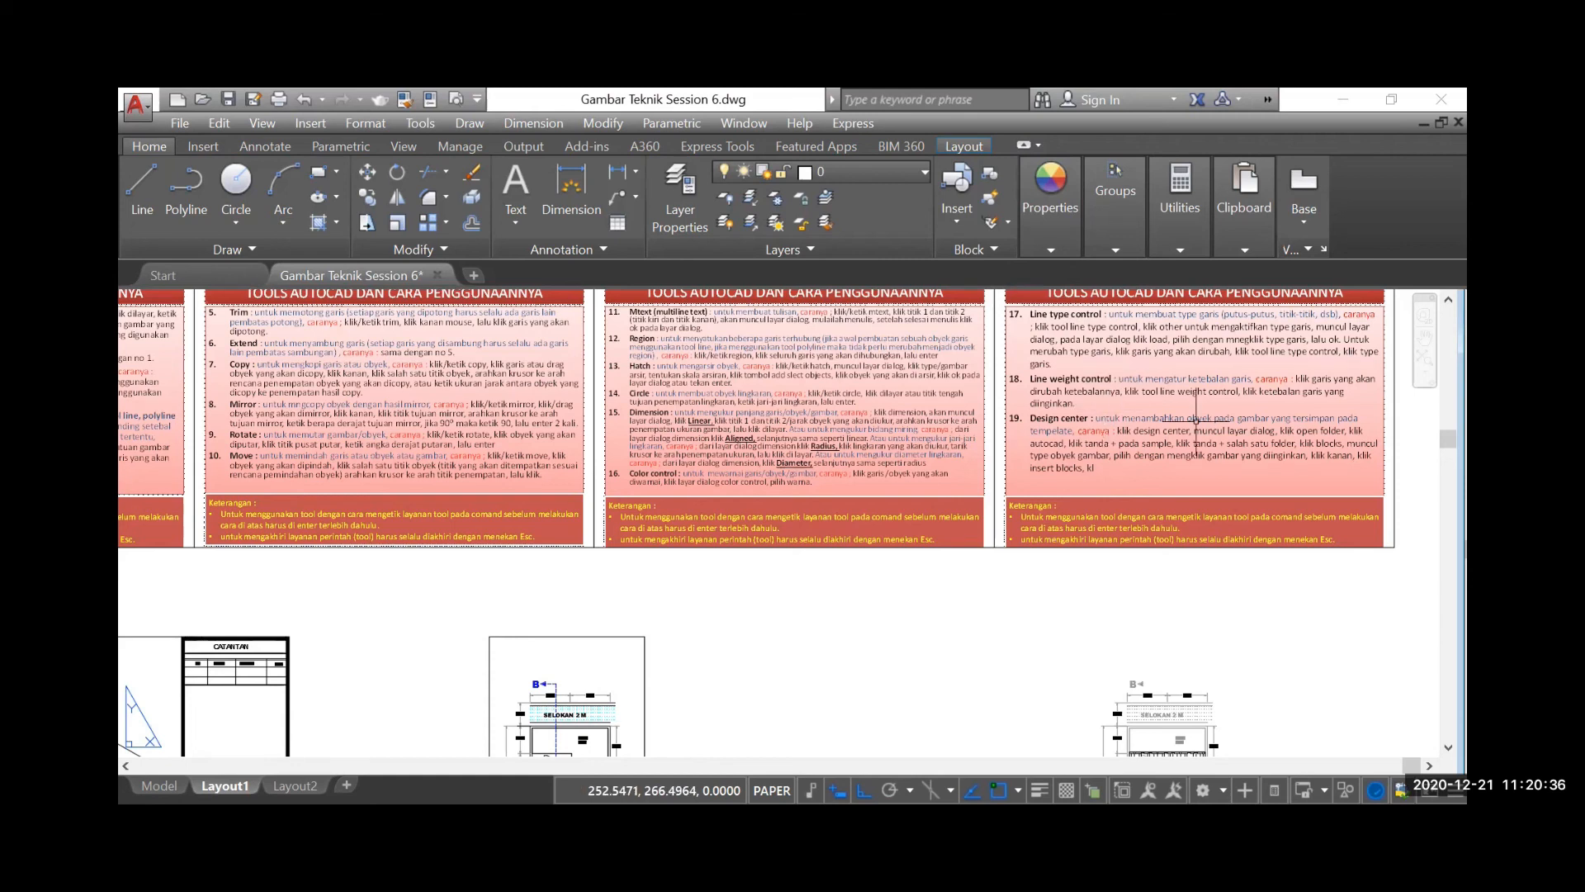
{"action": "scroll", "coordinate": [1197, 425], "scroll_direction": "down", "scroll_amount": 3}
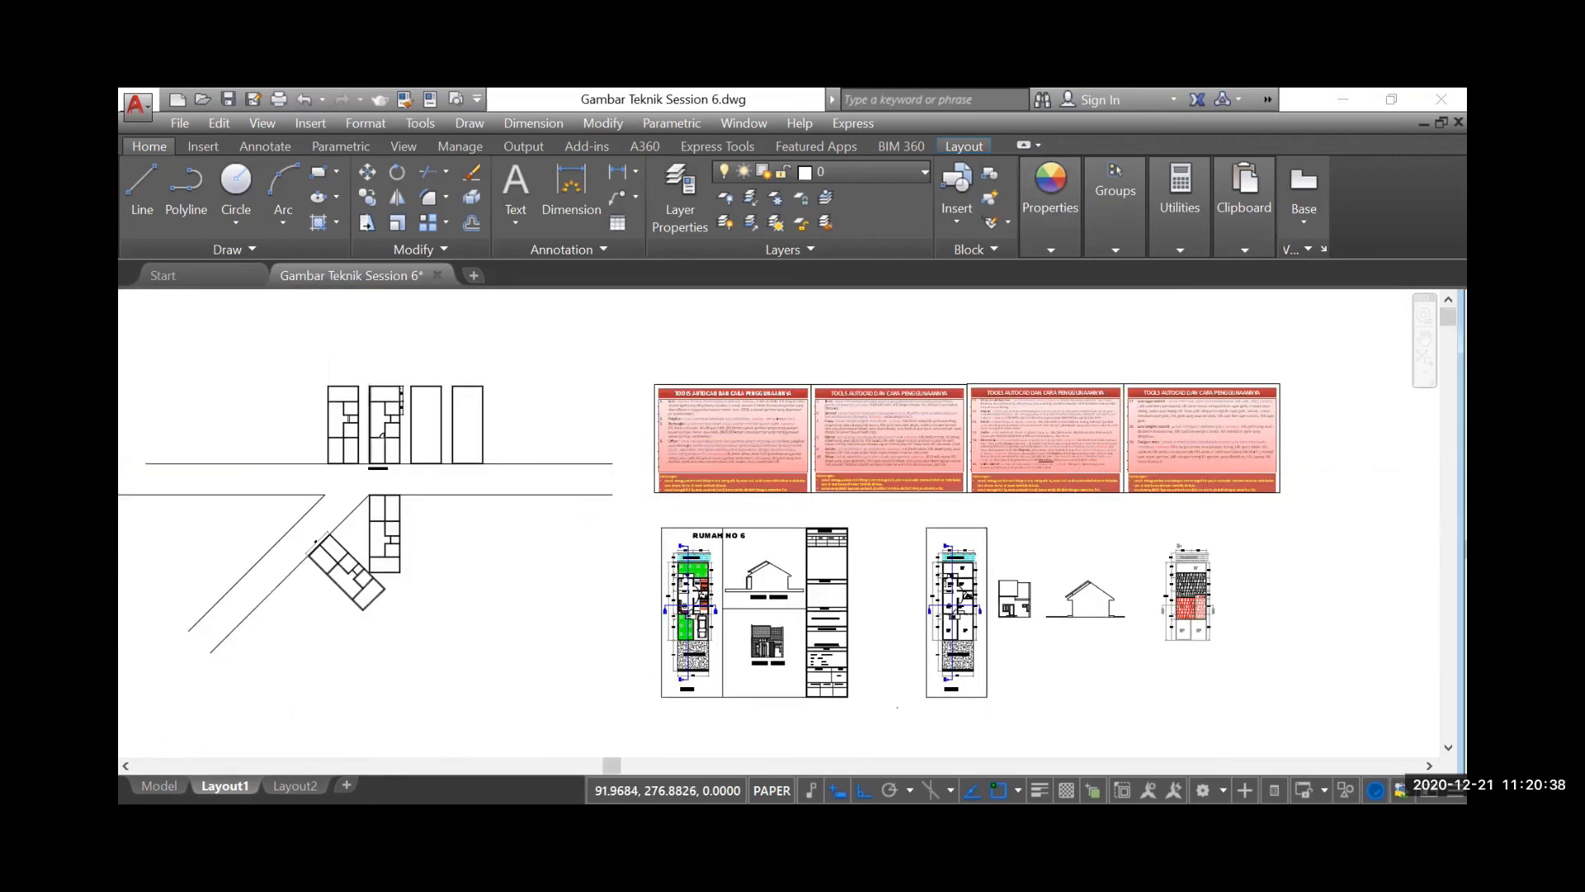
Set the lineweight of the outer outline of the floor plan labelled Gambar Denah to 0.25 mm, then deselect it
{"action": "scroll", "coordinate": [368, 387], "scroll_direction": "up", "scroll_amount": 6}
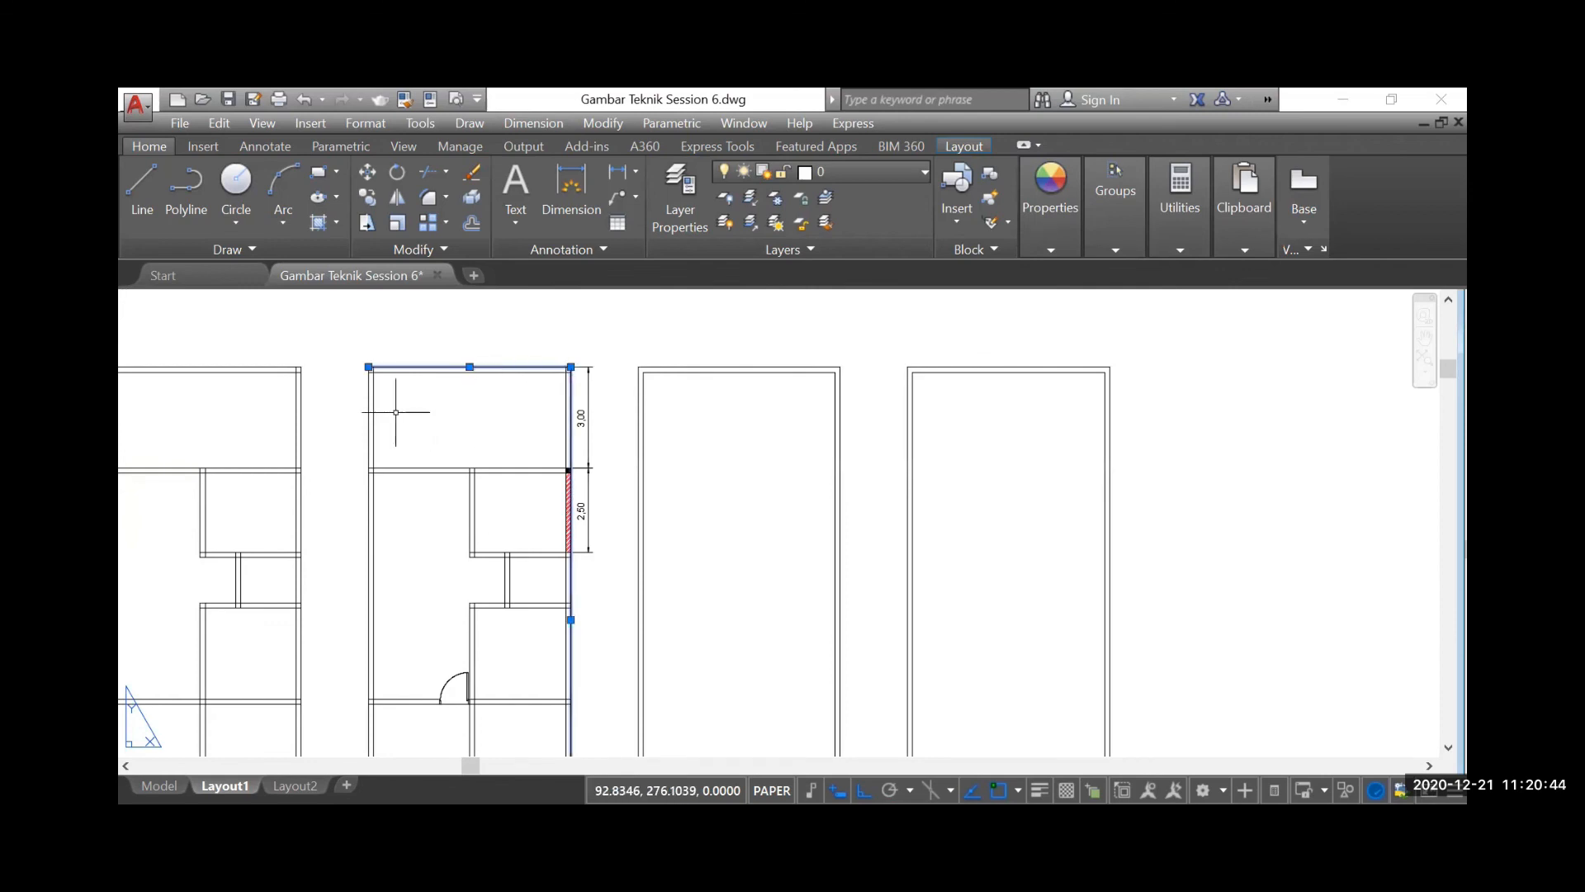
{"action": "left_click", "coordinate": [371, 431]}
{"action": "scroll", "coordinate": [429, 389], "scroll_direction": "down", "scroll_amount": 4}
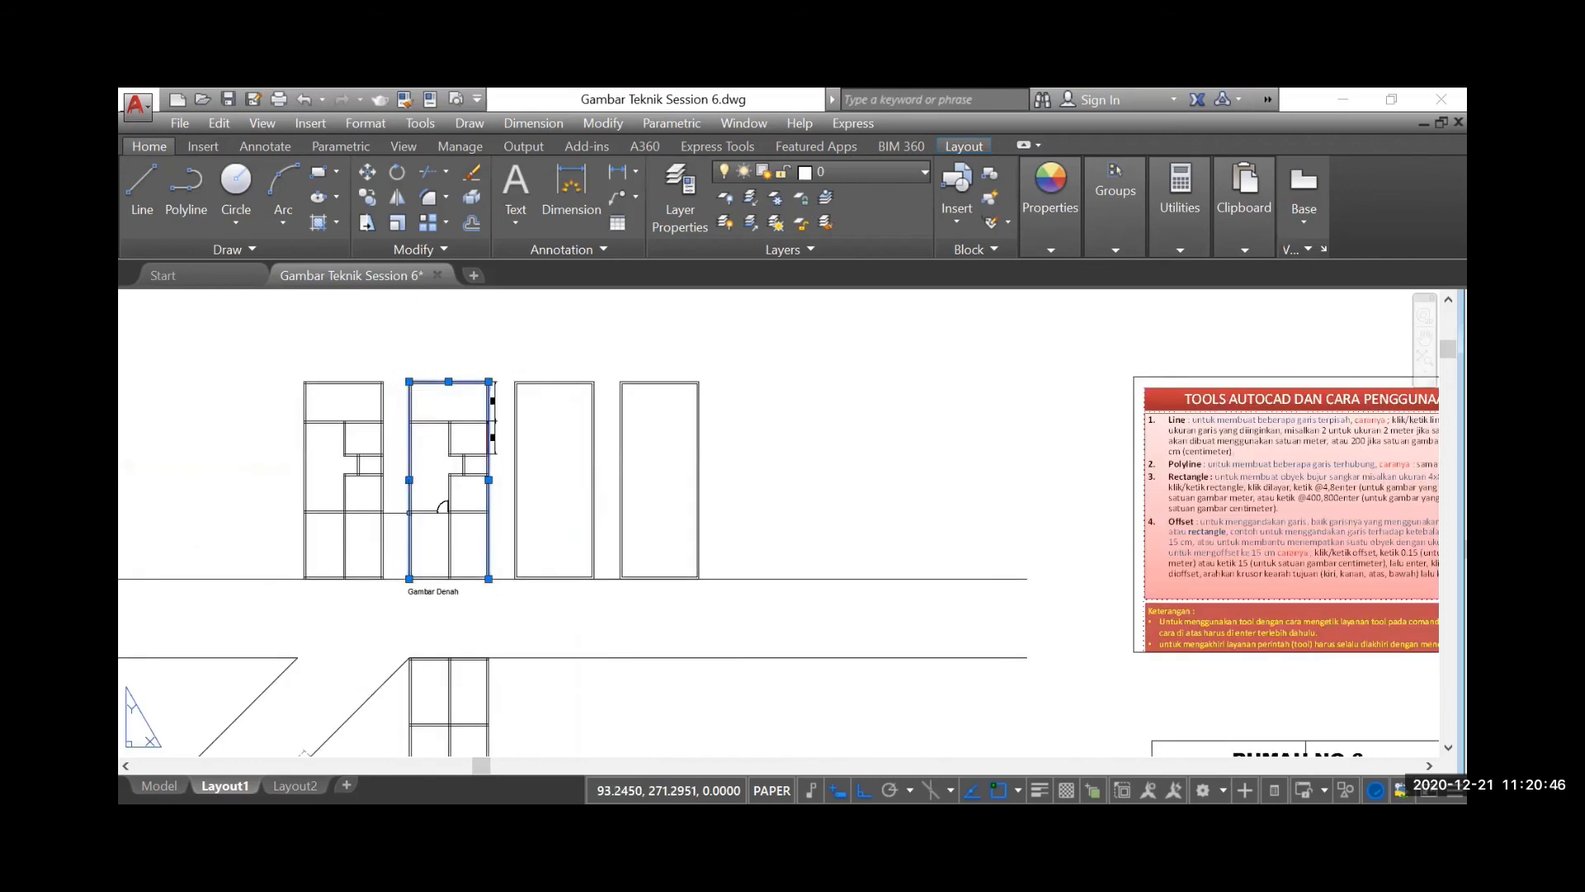
{"action": "scroll", "coordinate": [409, 587], "scroll_direction": "up", "scroll_amount": 6}
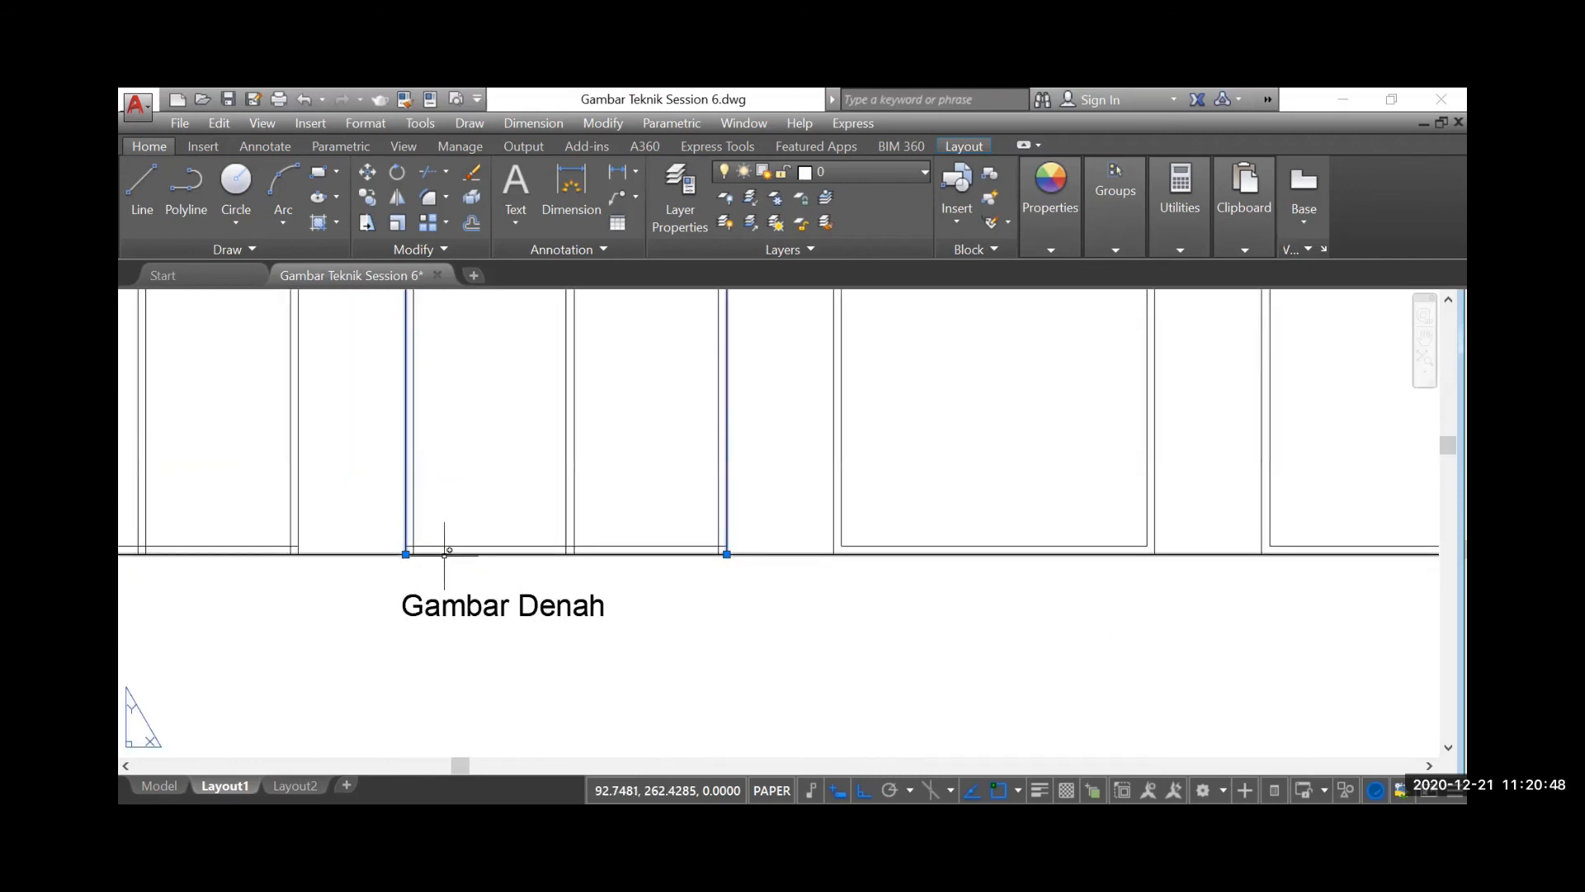
{"action": "left_click", "coordinate": [379, 547]}
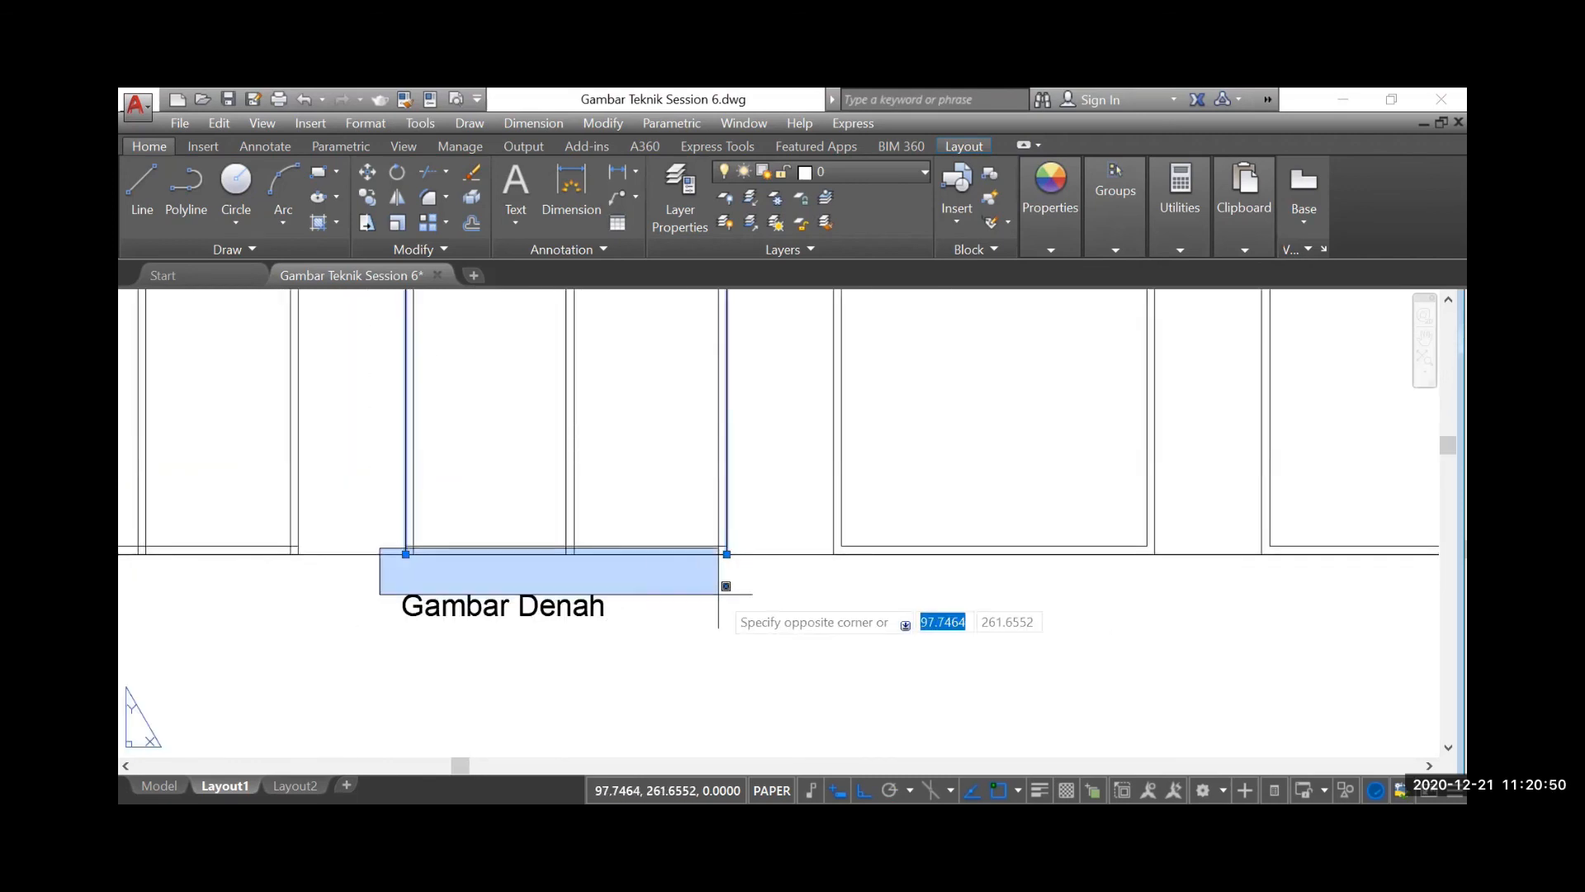
{"action": "left_click", "coordinate": [755, 578]}
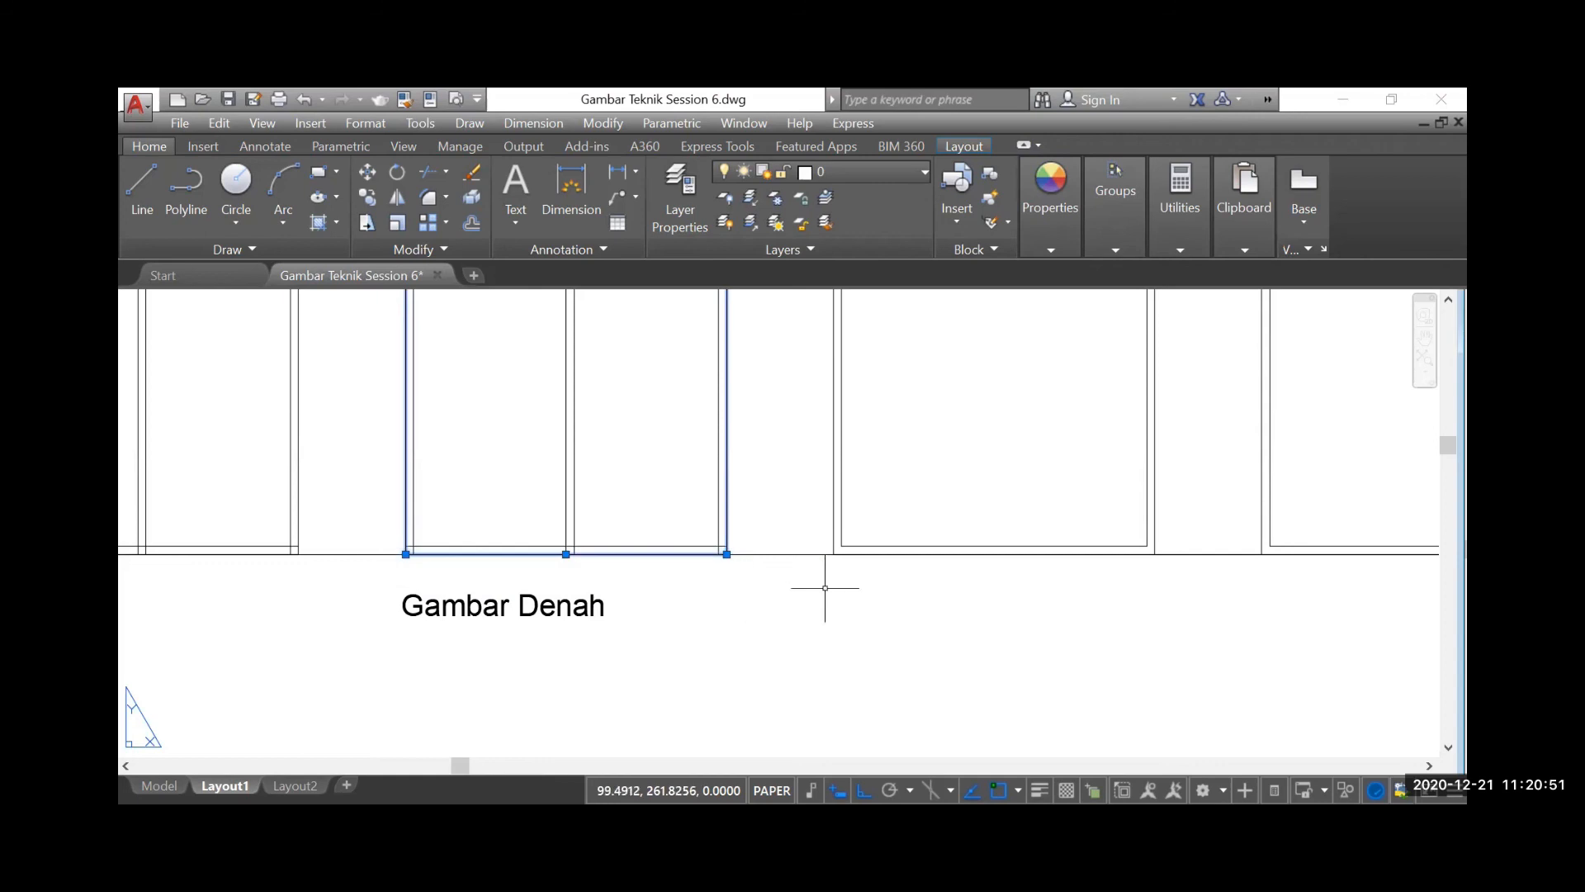
{"action": "left_click", "coordinate": [1062, 246]}
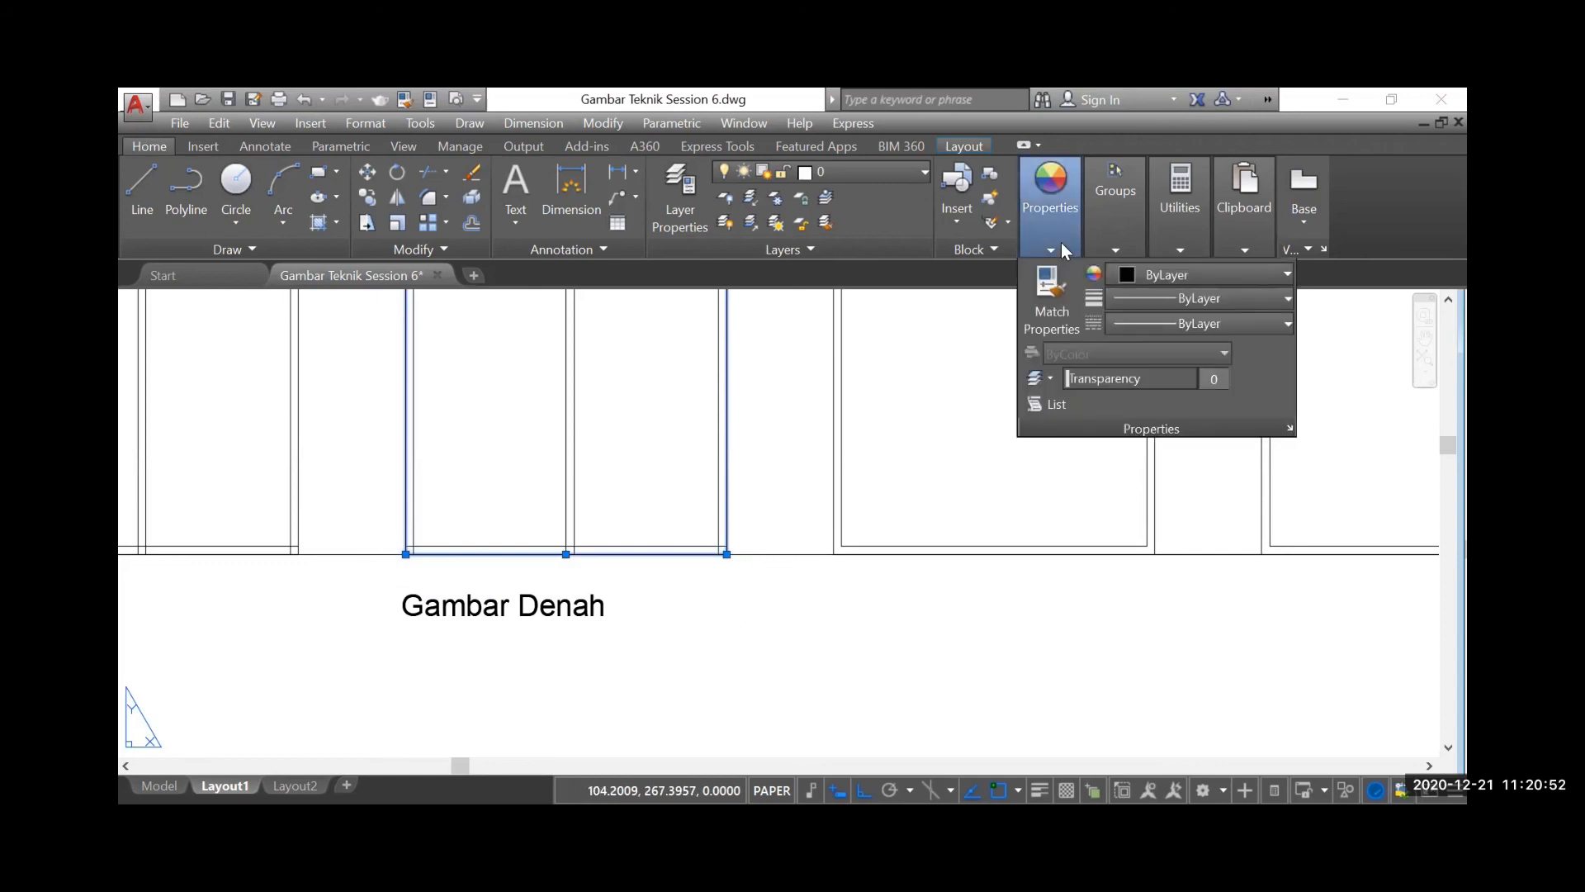
{"action": "left_click", "coordinate": [1182, 299]}
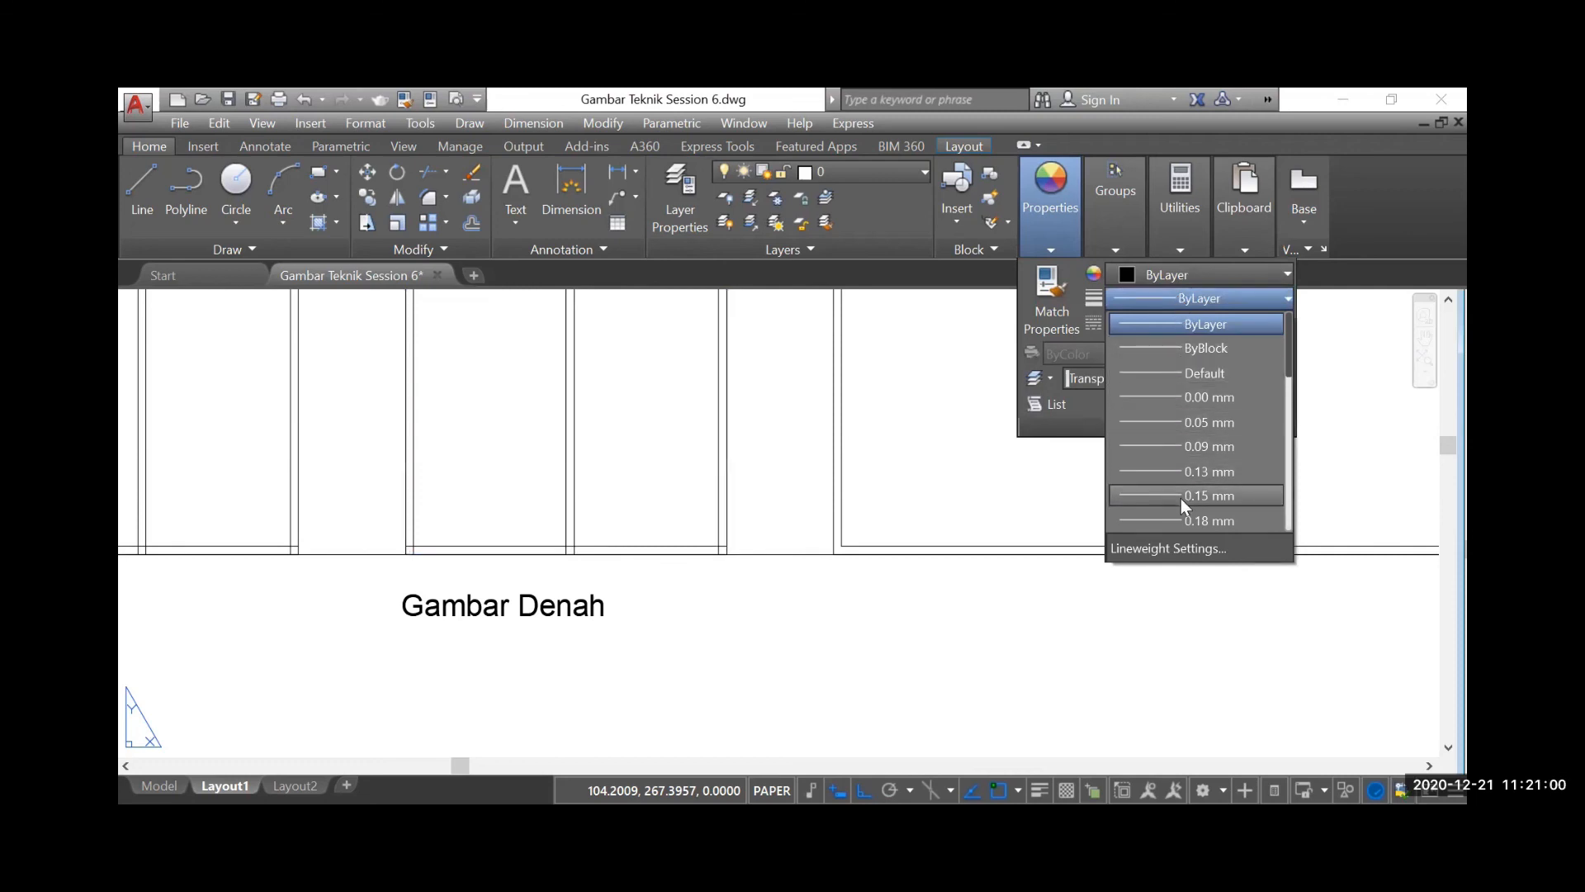
{"action": "scroll", "coordinate": [1183, 504], "scroll_direction": "down", "scroll_amount": 1}
{"action": "scroll", "coordinate": [1181, 498], "scroll_direction": "down", "scroll_amount": 1}
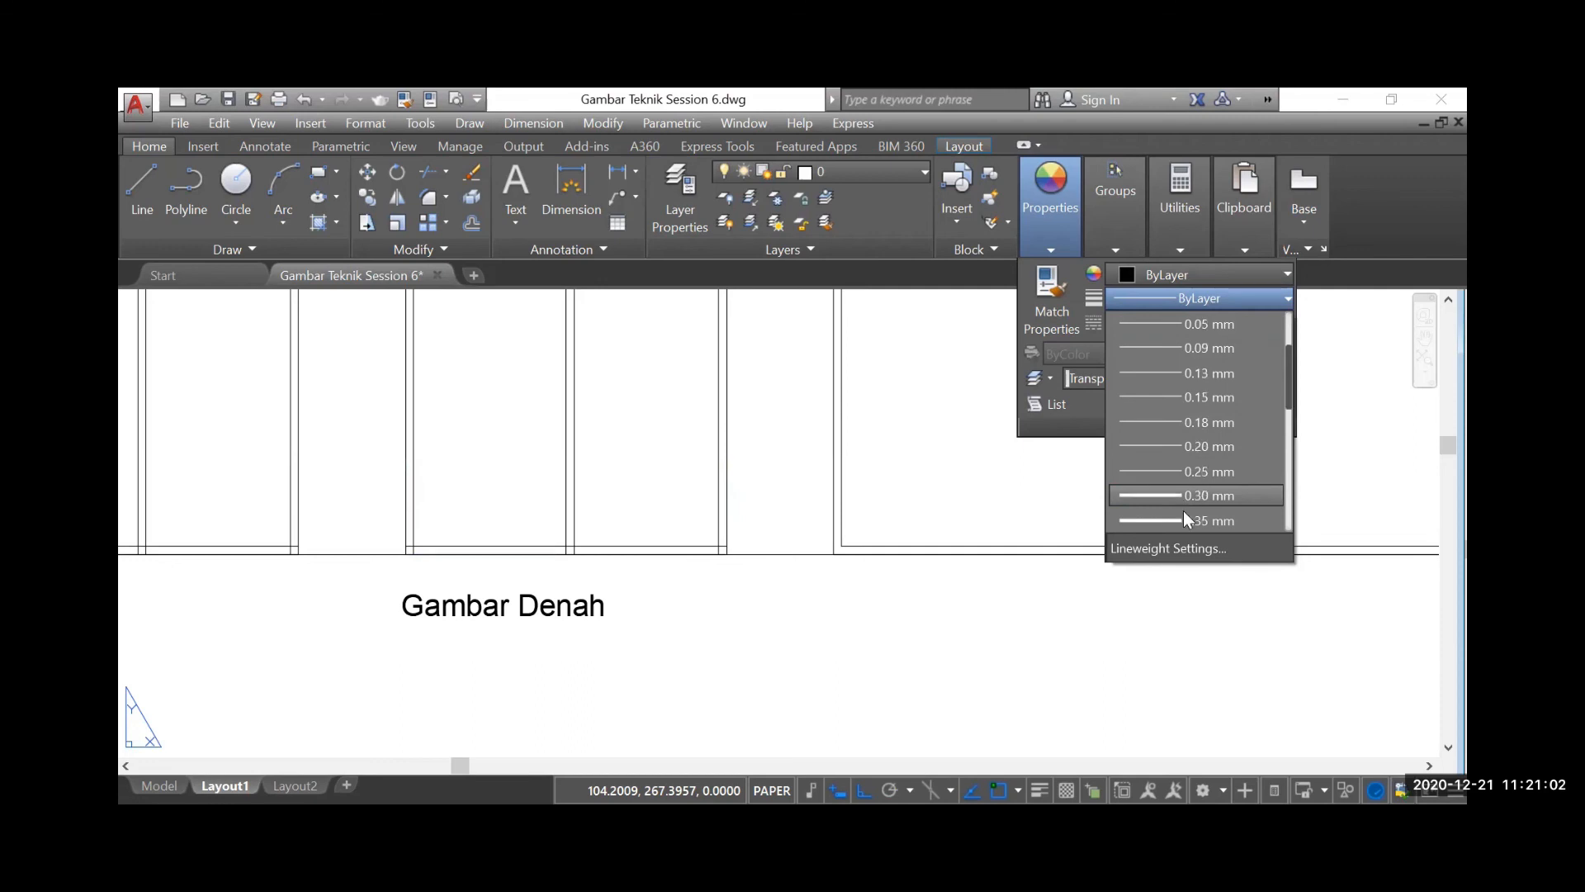
{"action": "left_click", "coordinate": [1205, 472]}
{"action": "key", "text": "Escape"}
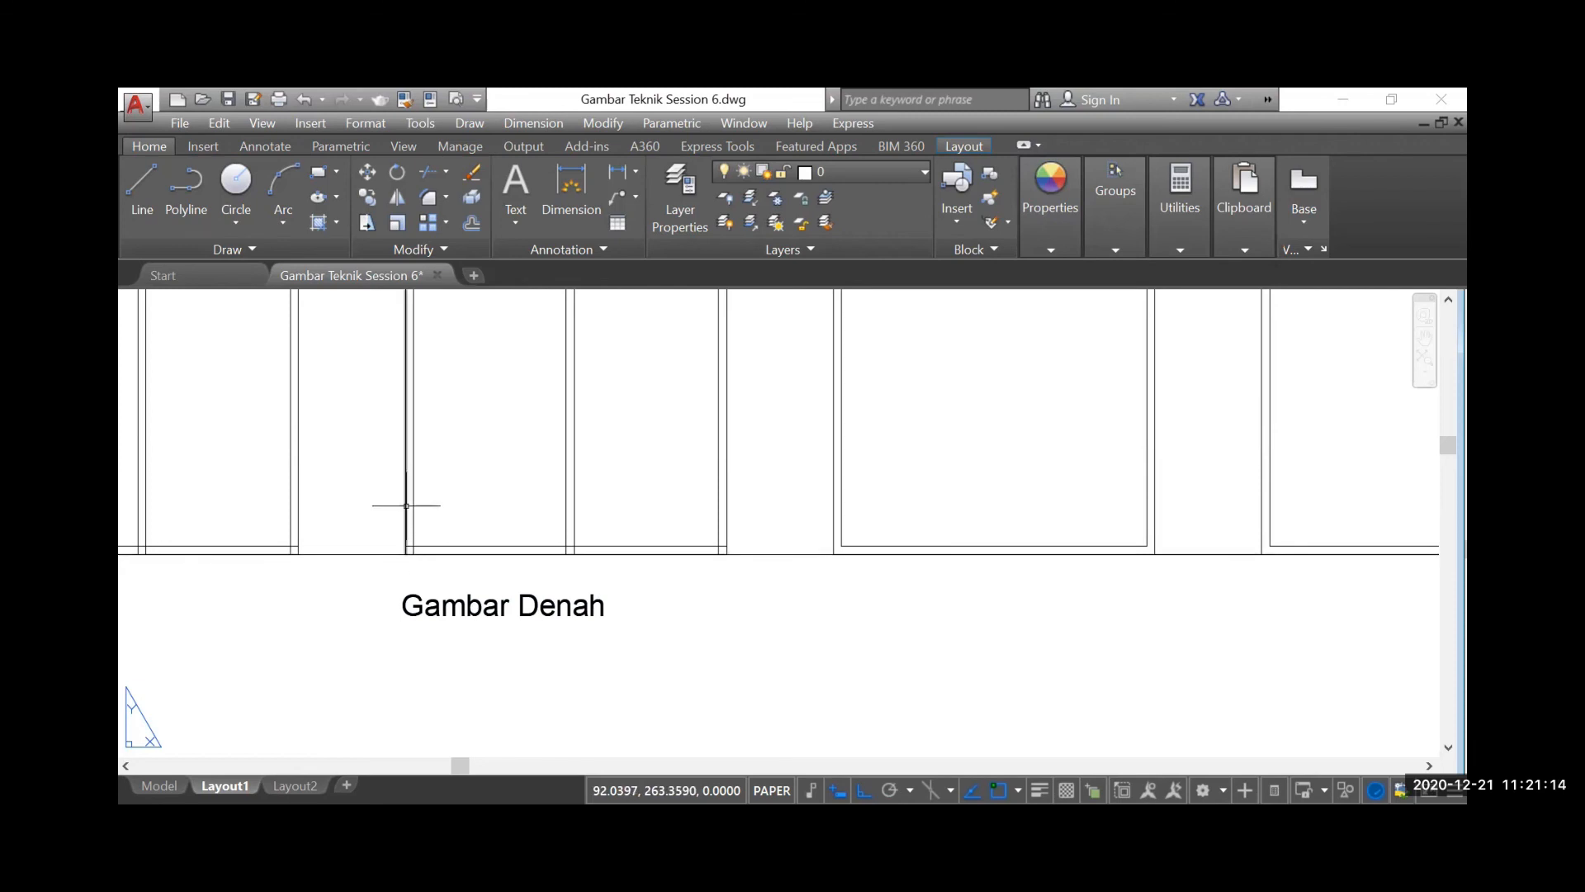
Examine the Design center entry on the last tool instruction board
{"action": "scroll", "coordinate": [419, 568], "scroll_direction": "down", "scroll_amount": 3}
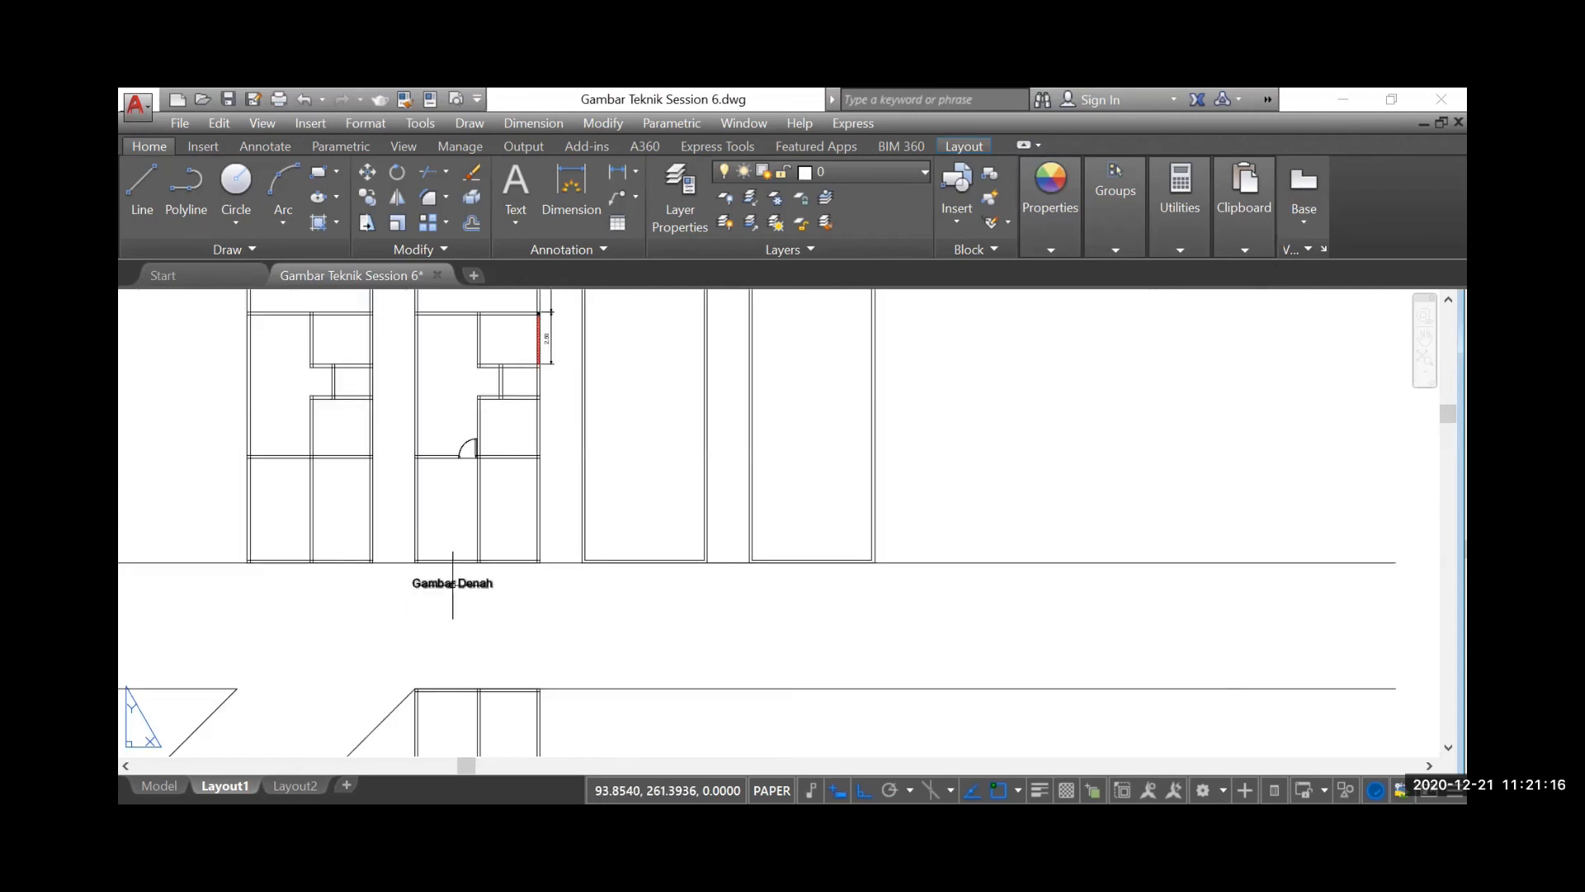
{"action": "scroll", "coordinate": [524, 548], "scroll_direction": "down", "scroll_amount": 4}
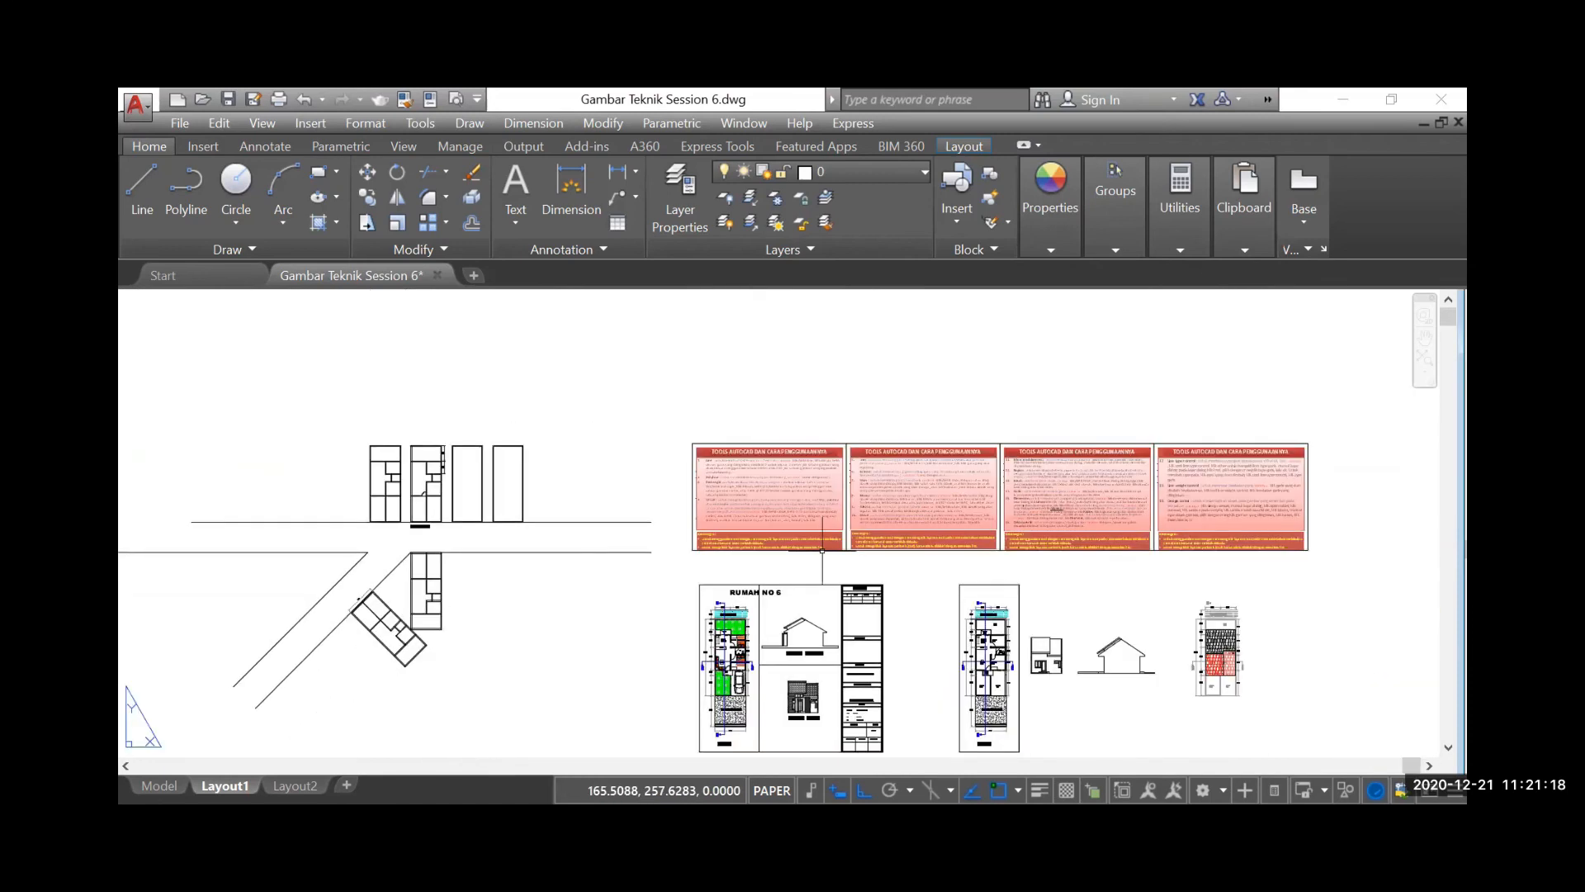
{"action": "scroll", "coordinate": [1238, 515], "scroll_direction": "up", "scroll_amount": 4}
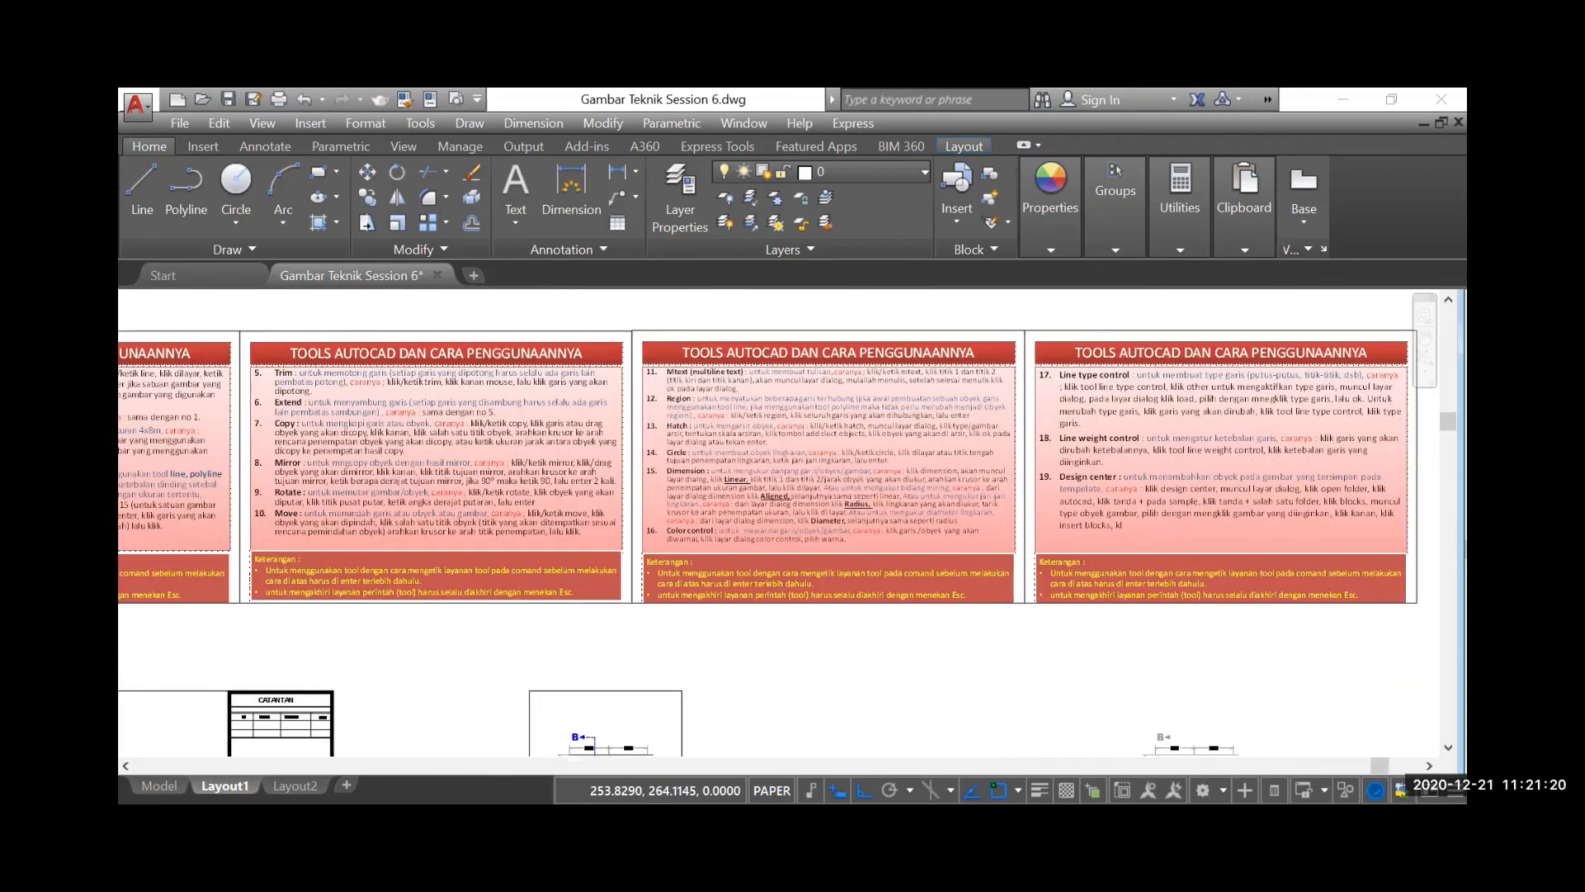
{"action": "scroll", "coordinate": [1239, 511], "scroll_direction": "up", "scroll_amount": 2}
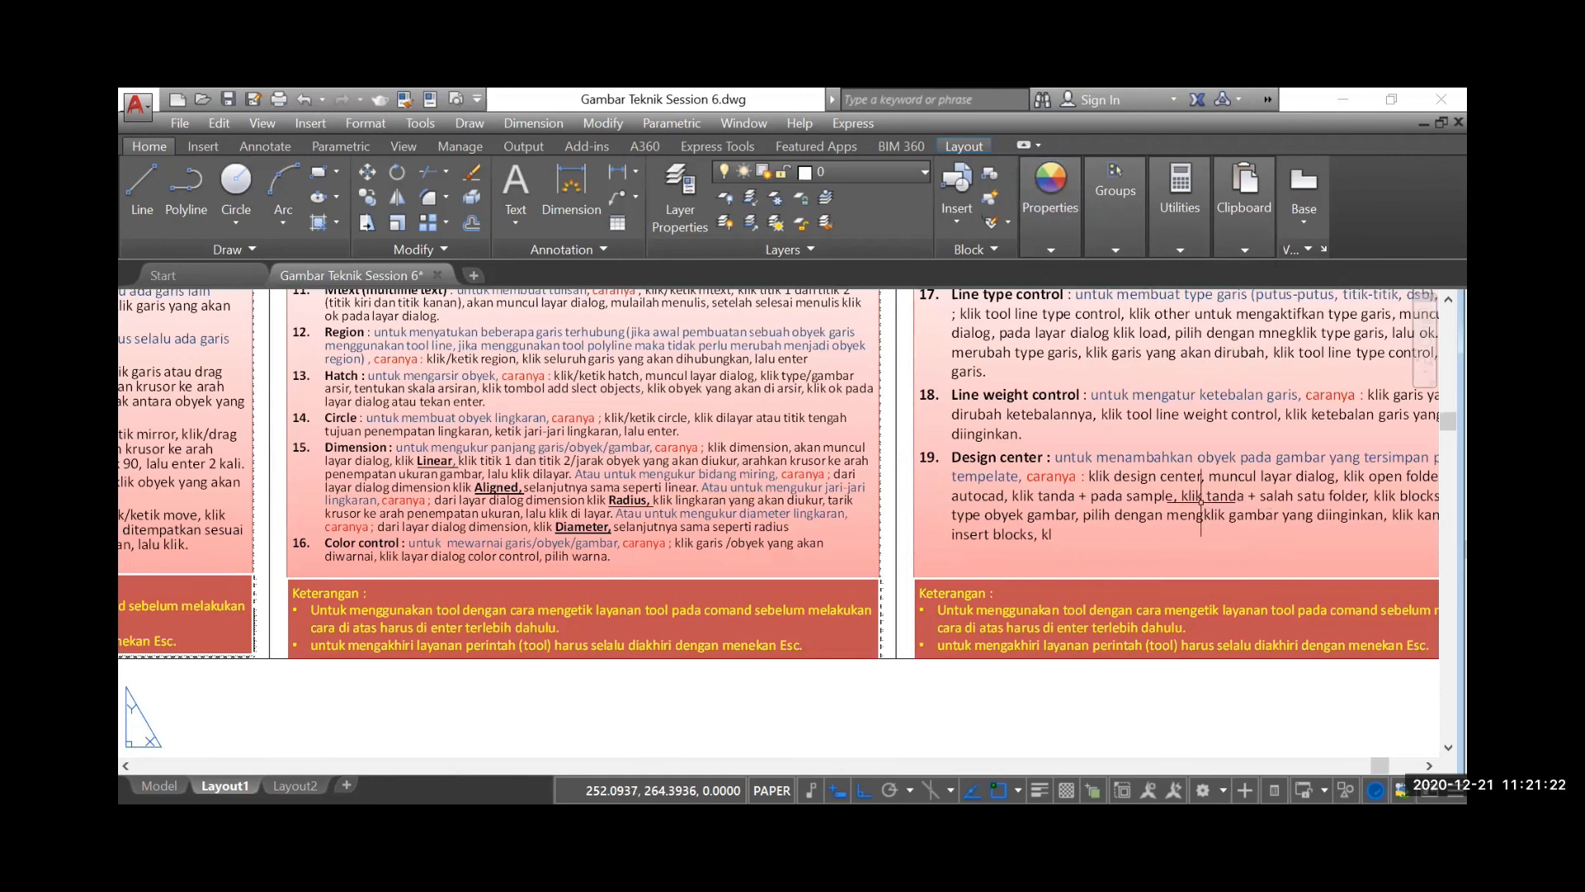
Examine the furnished floor plan of the RUMAH NO 6 drawing and compare it with the practice floor plans
{"action": "scroll", "coordinate": [1201, 499], "scroll_direction": "down", "scroll_amount": 4}
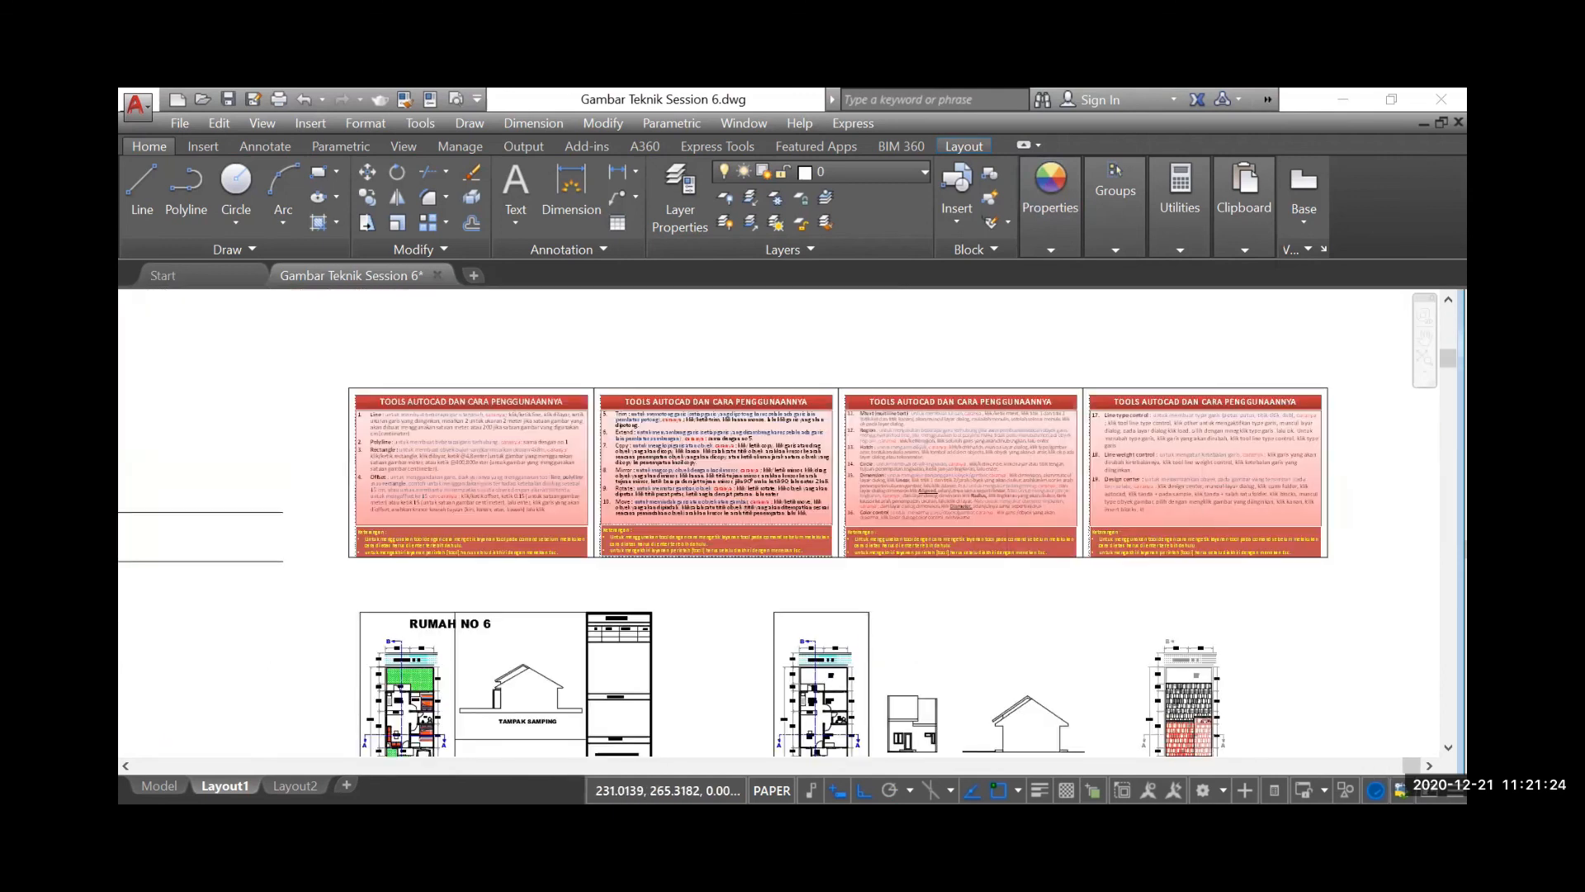
{"action": "scroll", "coordinate": [1031, 489], "scroll_direction": "down", "scroll_amount": 4}
{"action": "scroll", "coordinate": [780, 615], "scroll_direction": "up", "scroll_amount": 5}
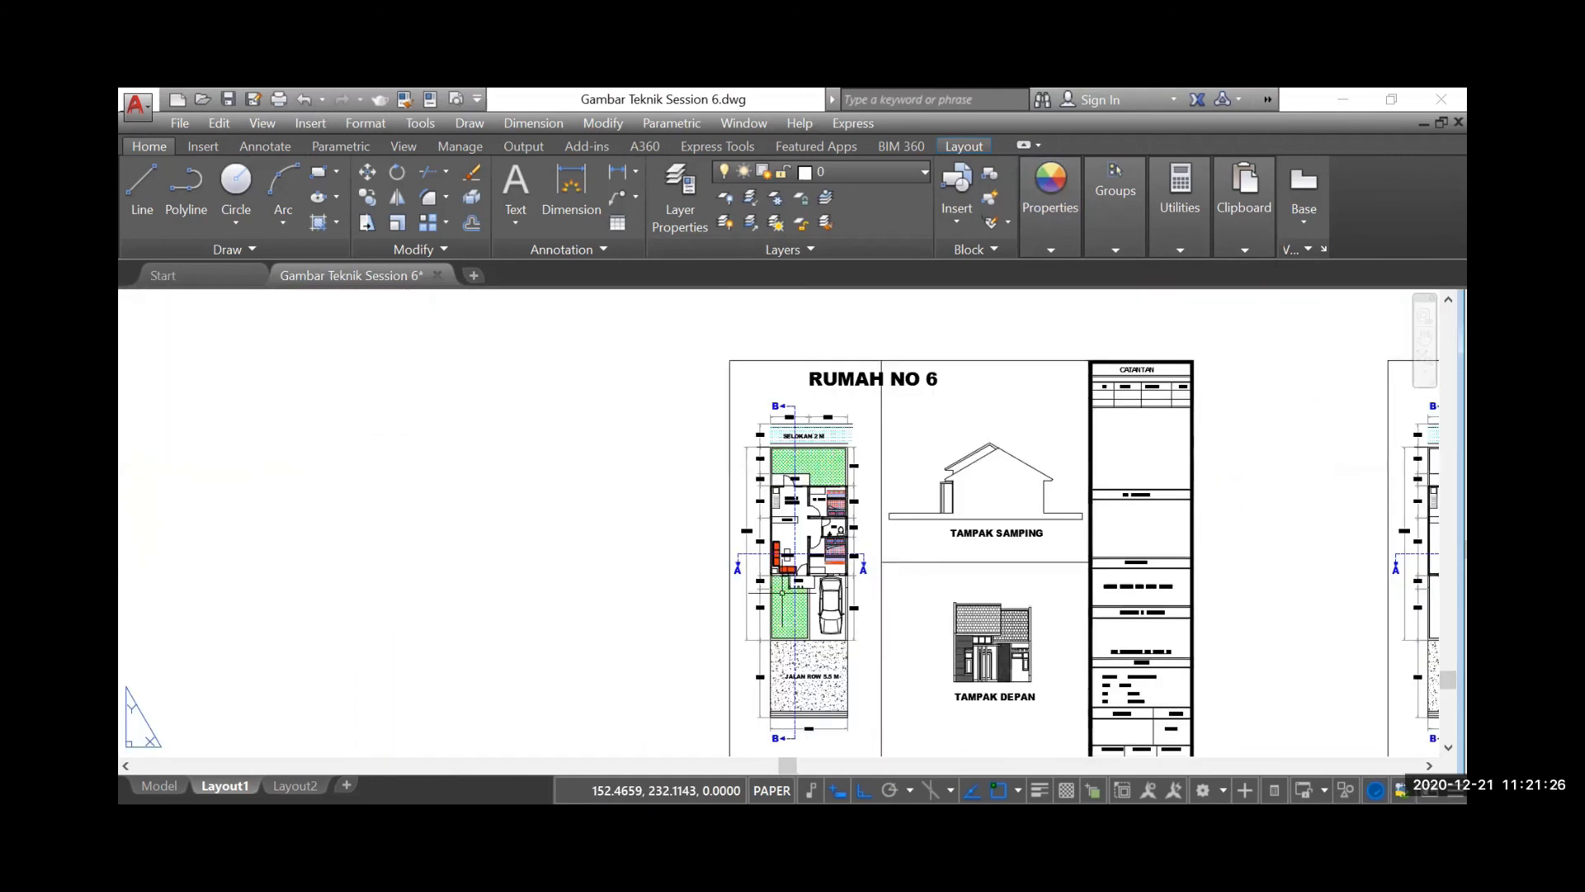
{"action": "scroll", "coordinate": [793, 574], "scroll_direction": "up", "scroll_amount": 4}
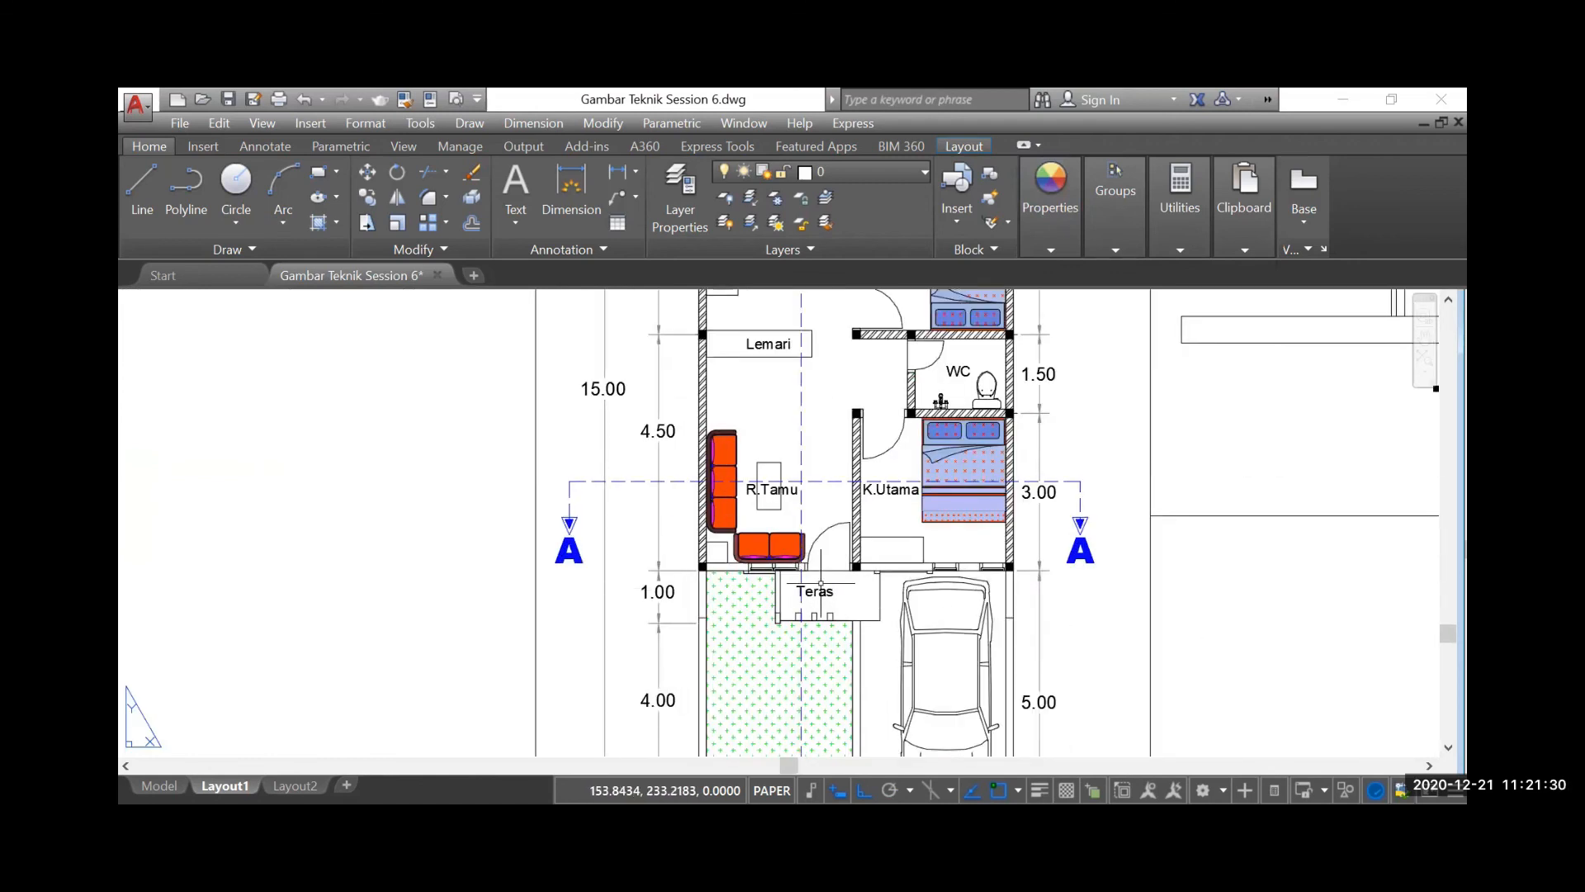
{"action": "scroll", "coordinate": [983, 608], "scroll_direction": "down", "scroll_amount": 5}
{"action": "scroll", "coordinate": [637, 558], "scroll_direction": "down", "scroll_amount": 3}
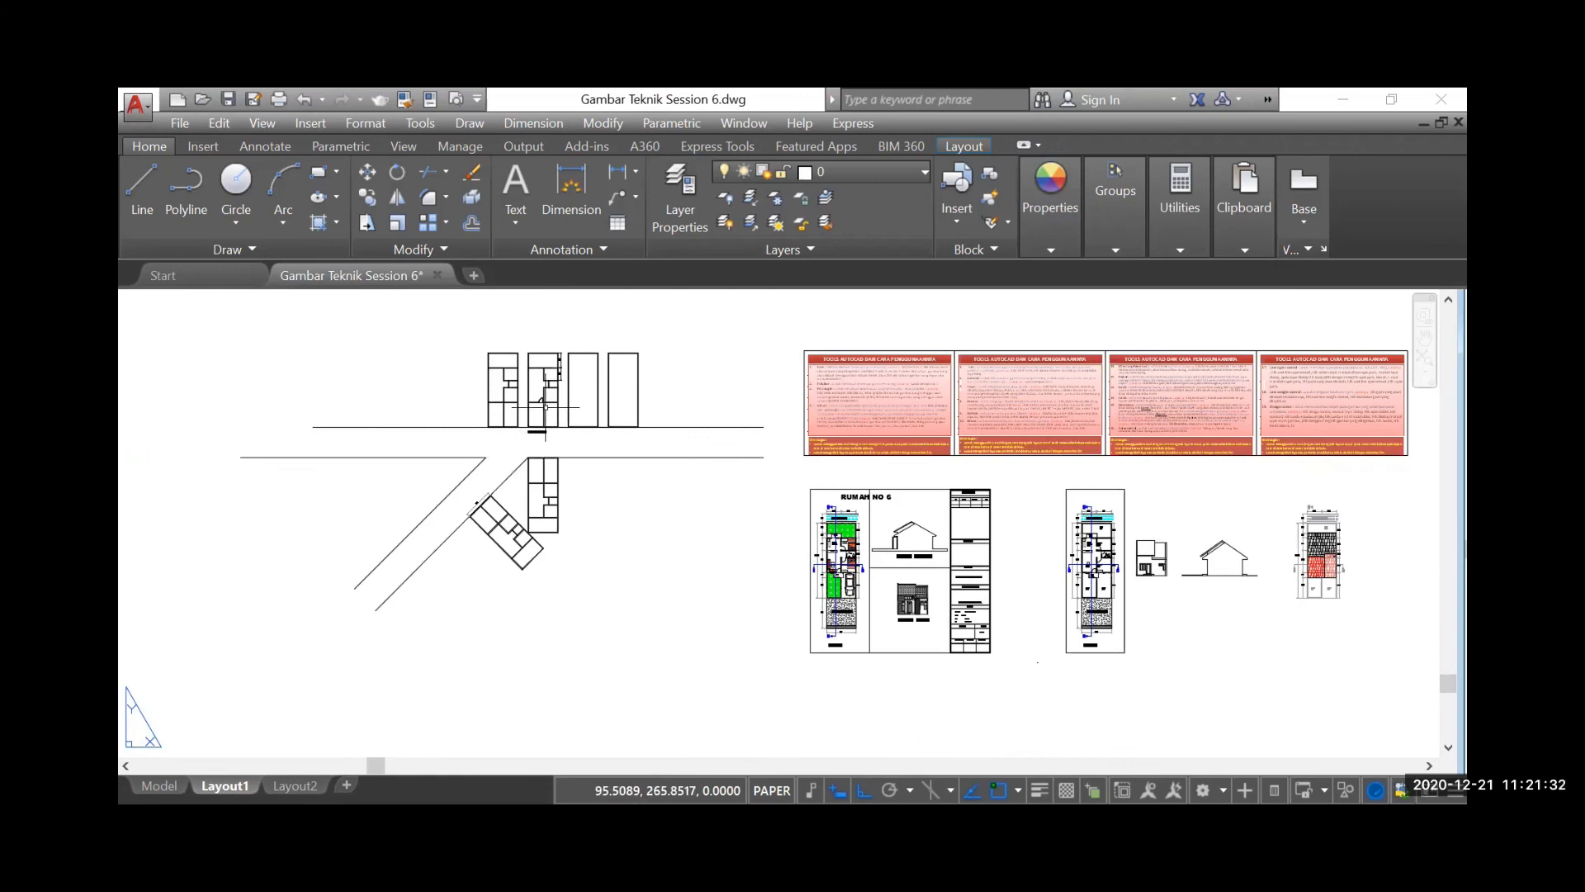
{"action": "scroll", "coordinate": [549, 397], "scroll_direction": "up", "scroll_amount": 2}
{"action": "scroll", "coordinate": [556, 392], "scroll_direction": "up", "scroll_amount": 2}
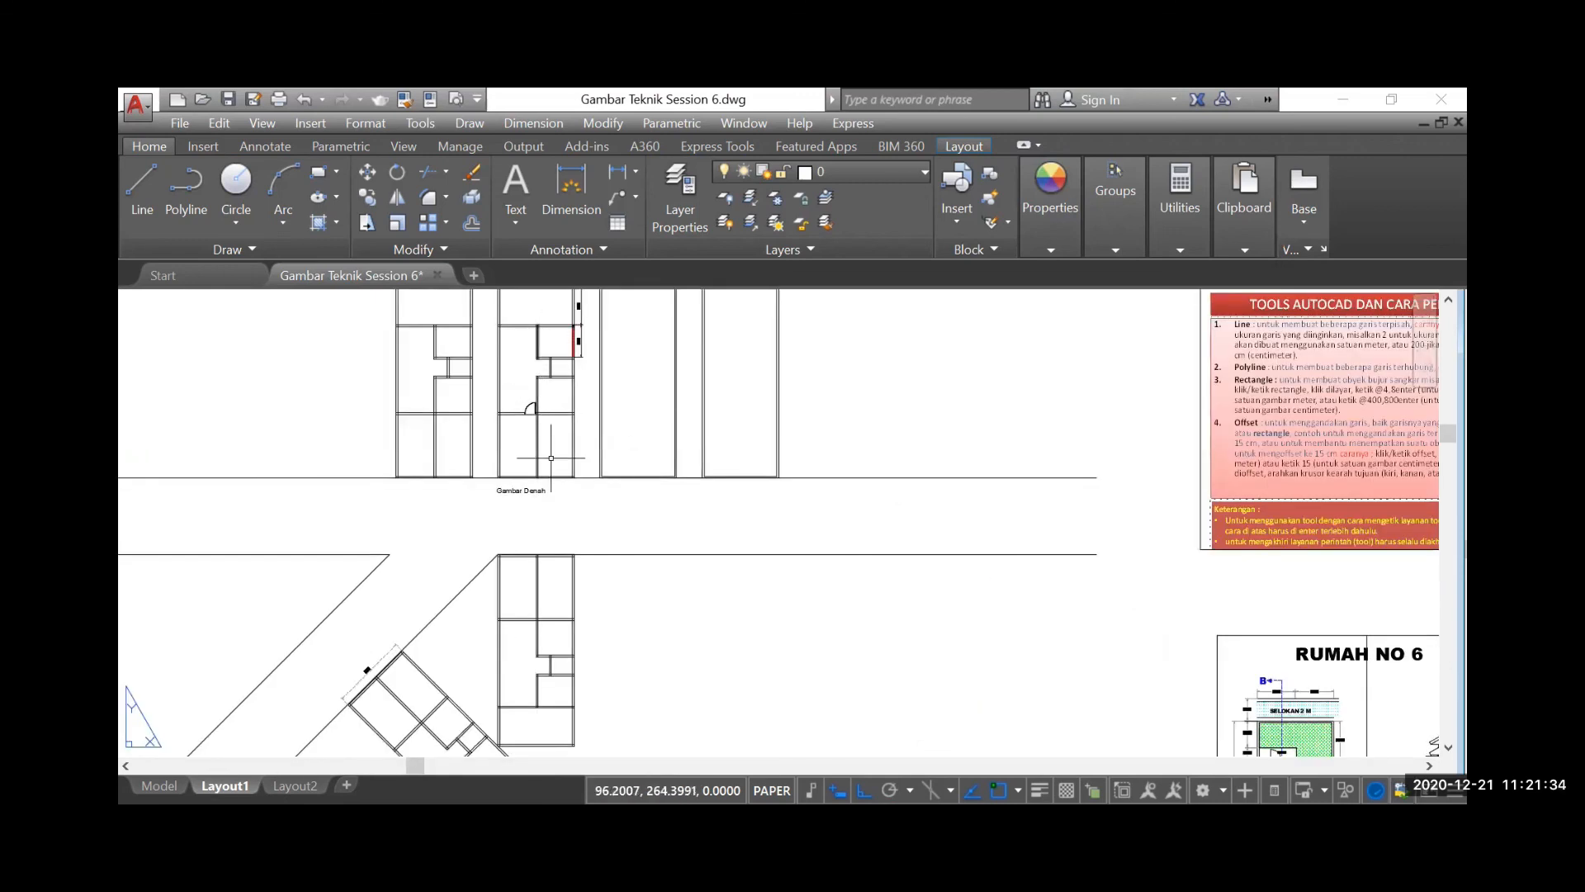
{"action": "scroll", "coordinate": [542, 526], "scroll_direction": "down", "scroll_amount": 2}
{"action": "scroll", "coordinate": [526, 413], "scroll_direction": "up", "scroll_amount": 2}
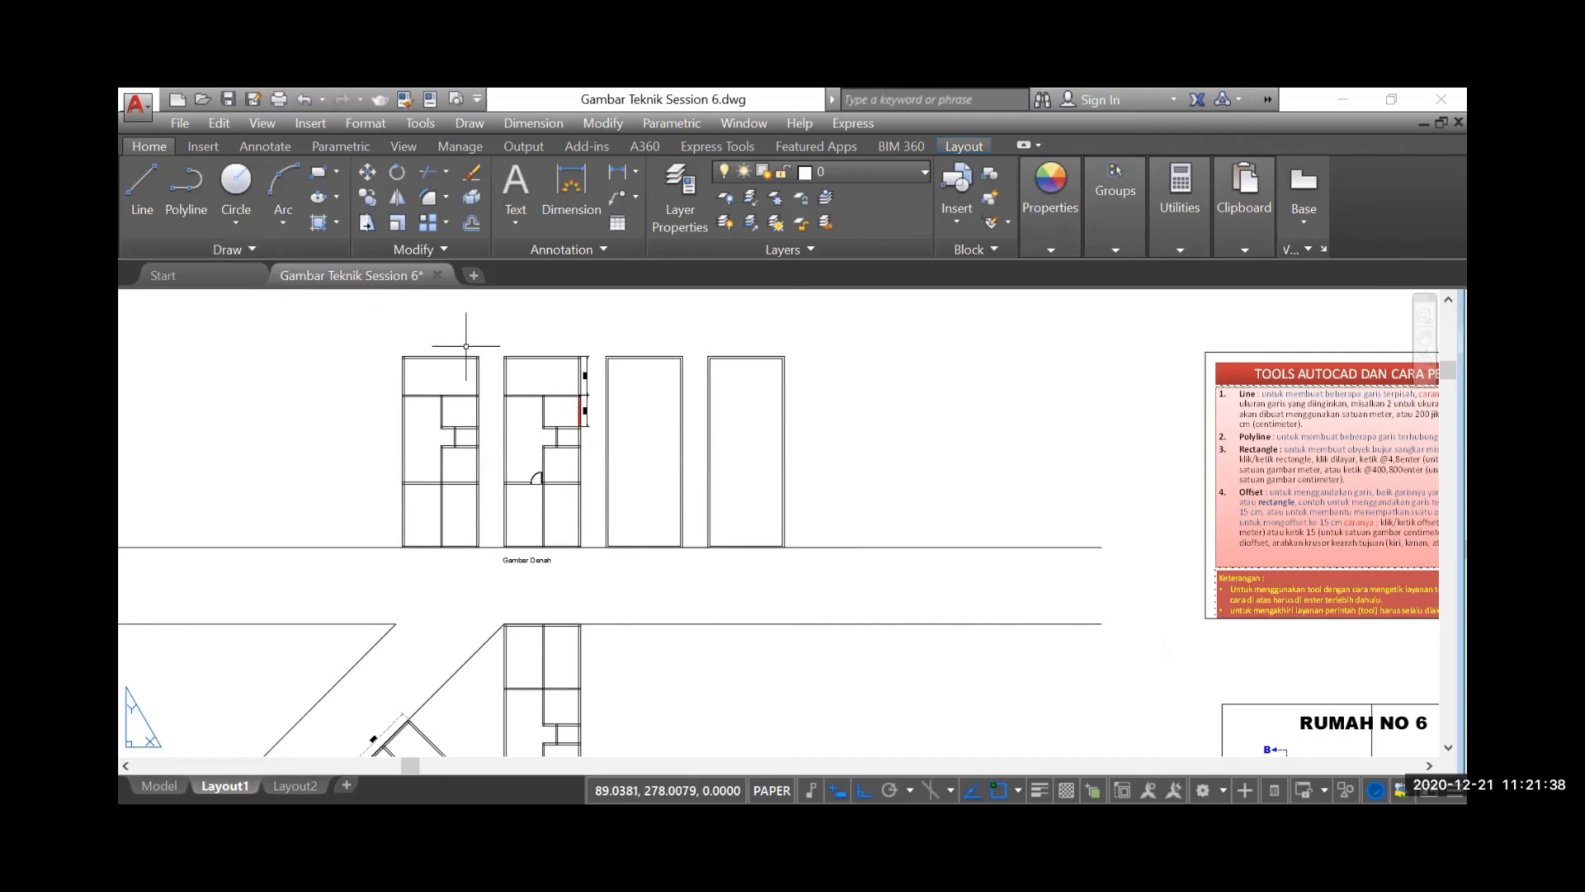
Open DesignCenter and browse the blocks of TYPE 36 & 45.dwg in the PERUM NAGRAK folder for a car
{"action": "left_click", "coordinate": [200, 147]}
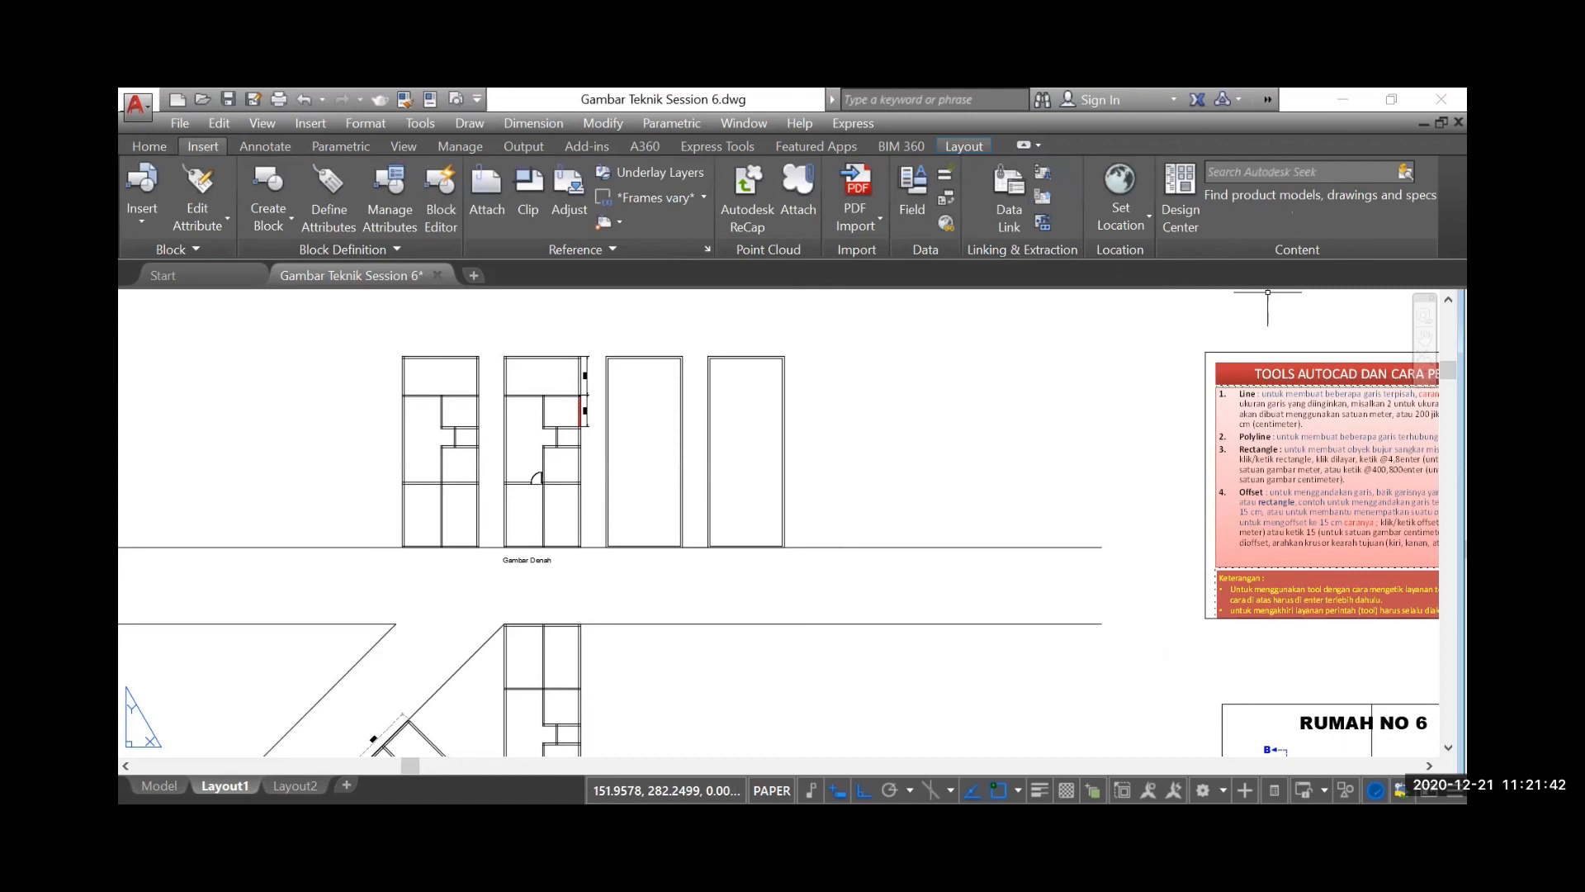
{"action": "left_click", "coordinate": [1179, 218]}
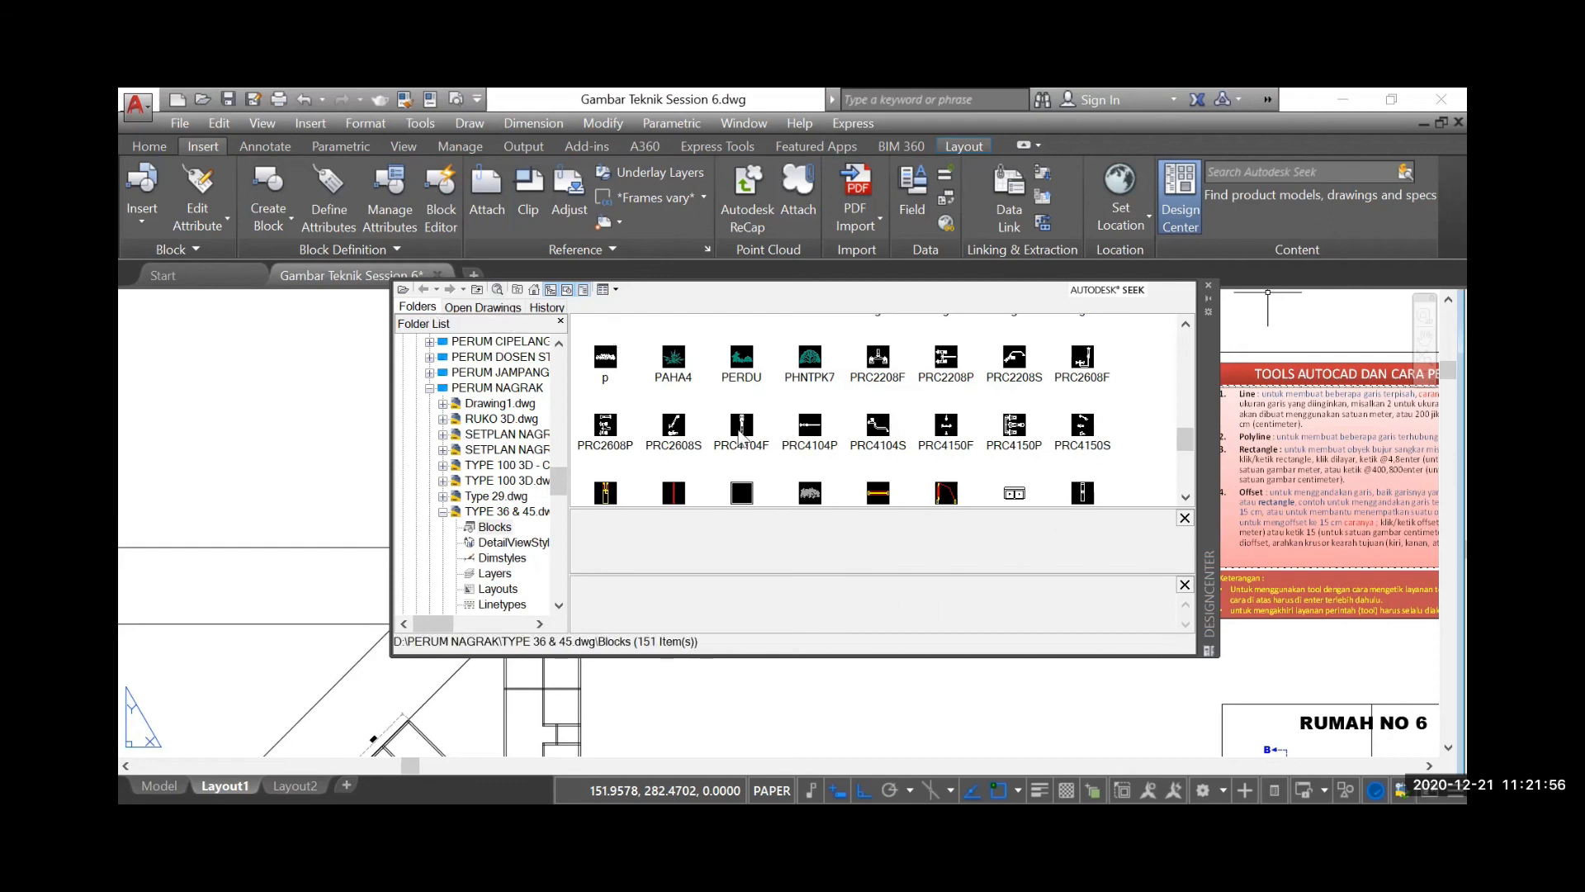
{"action": "left_click", "coordinate": [496, 529]}
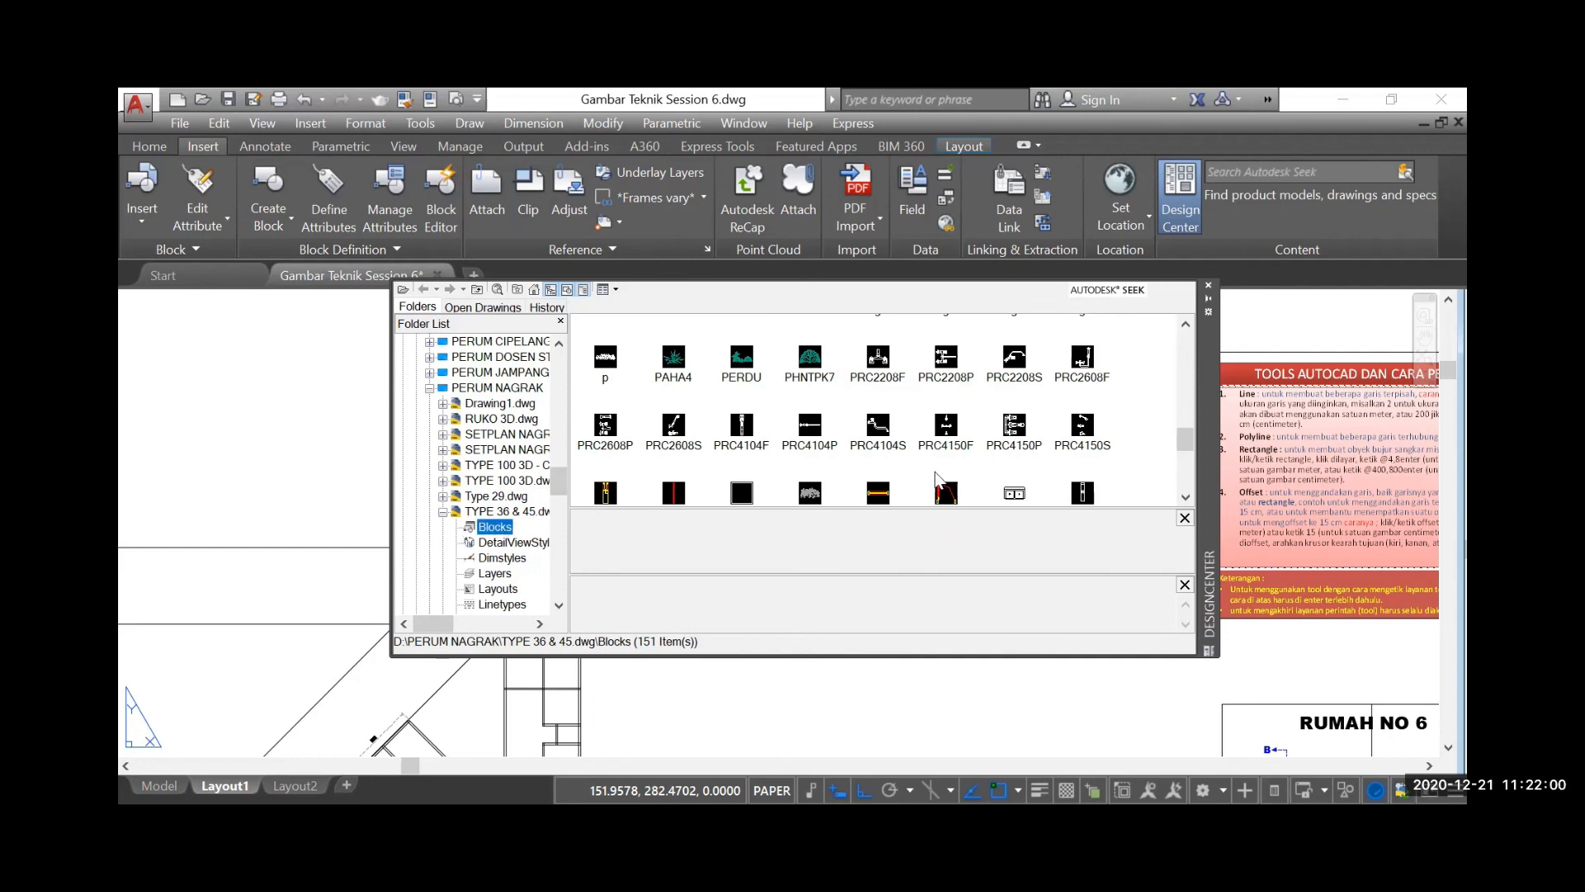
{"action": "scroll", "coordinate": [901, 453], "scroll_direction": "up", "scroll_amount": 2}
{"action": "scroll", "coordinate": [898, 443], "scroll_direction": "up", "scroll_amount": 1}
{"action": "scroll", "coordinate": [900, 437], "scroll_direction": "down", "scroll_amount": 4}
{"action": "scroll", "coordinate": [904, 432], "scroll_direction": "down", "scroll_amount": 5}
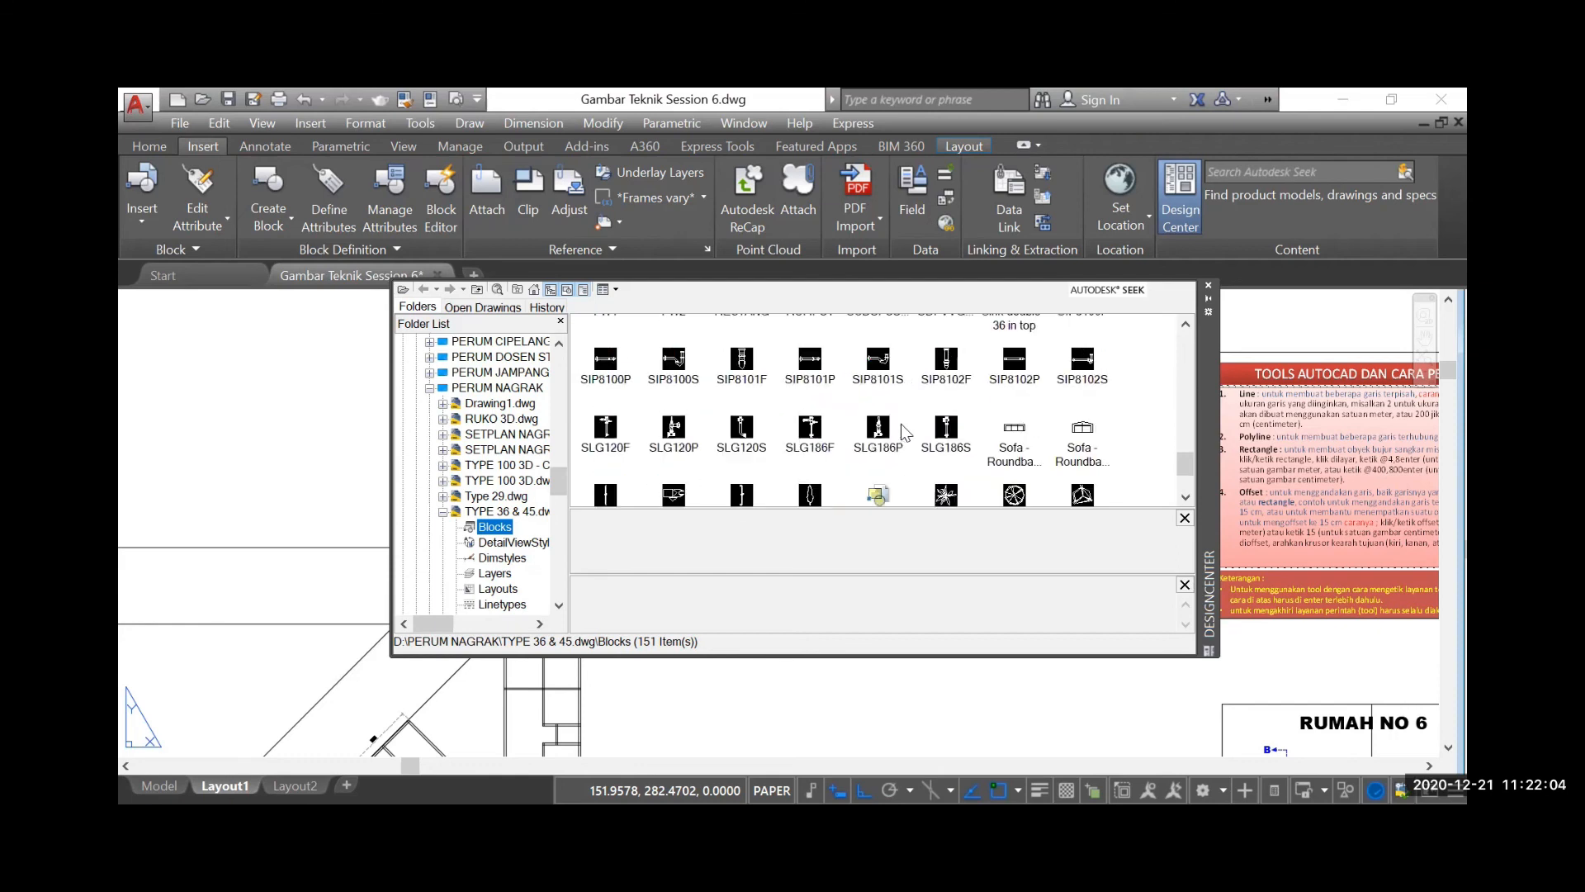
{"action": "scroll", "coordinate": [922, 426], "scroll_direction": "down", "scroll_amount": 1}
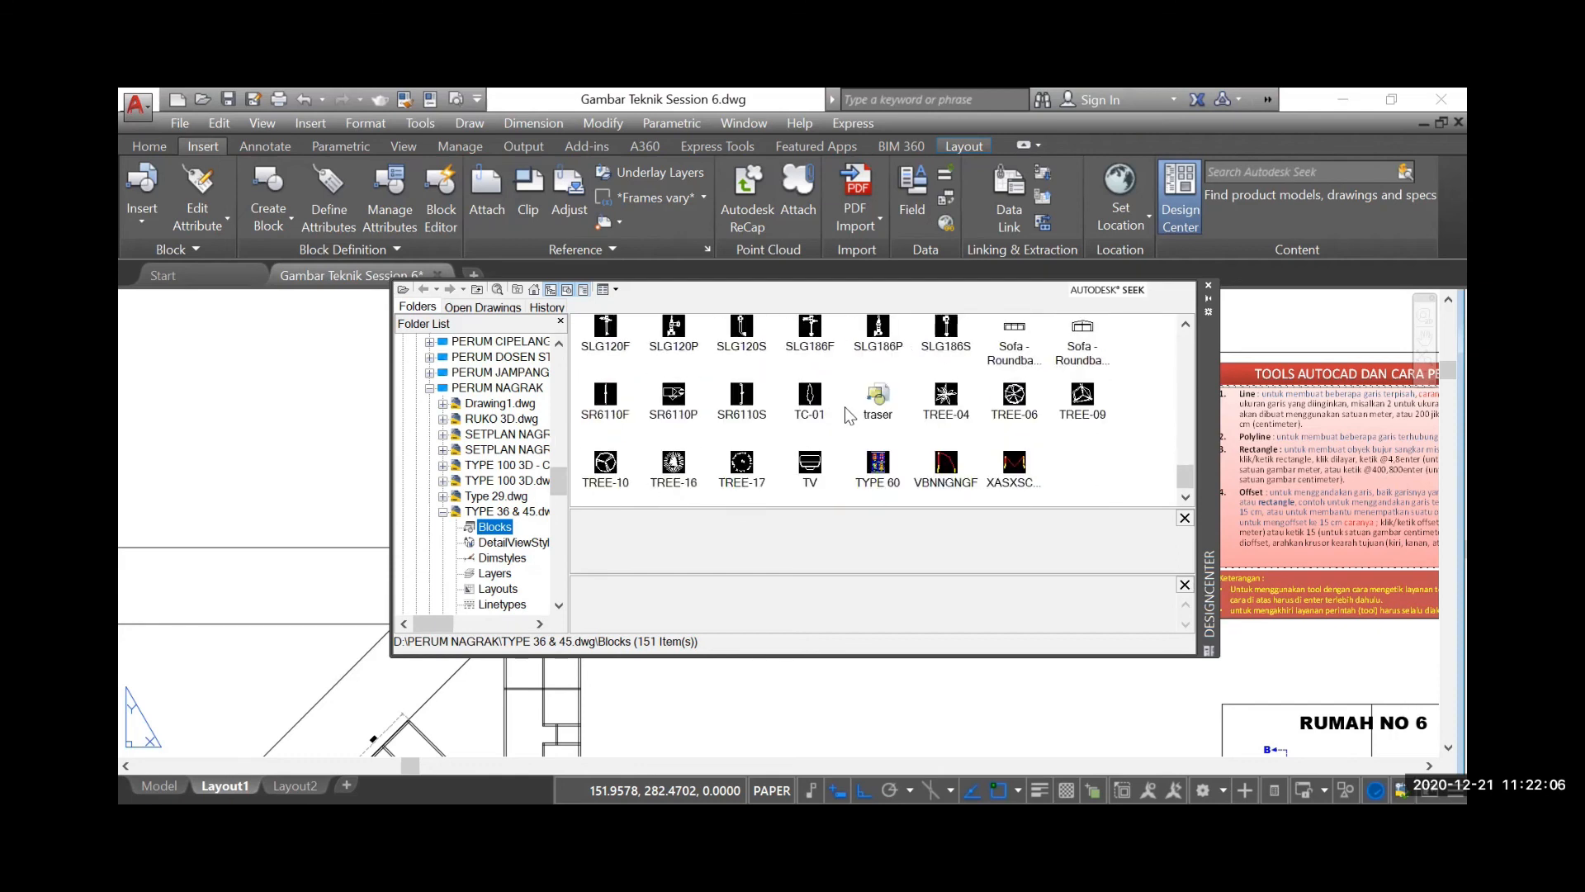
{"action": "scroll", "coordinate": [846, 409], "scroll_direction": "up", "scroll_amount": 3}
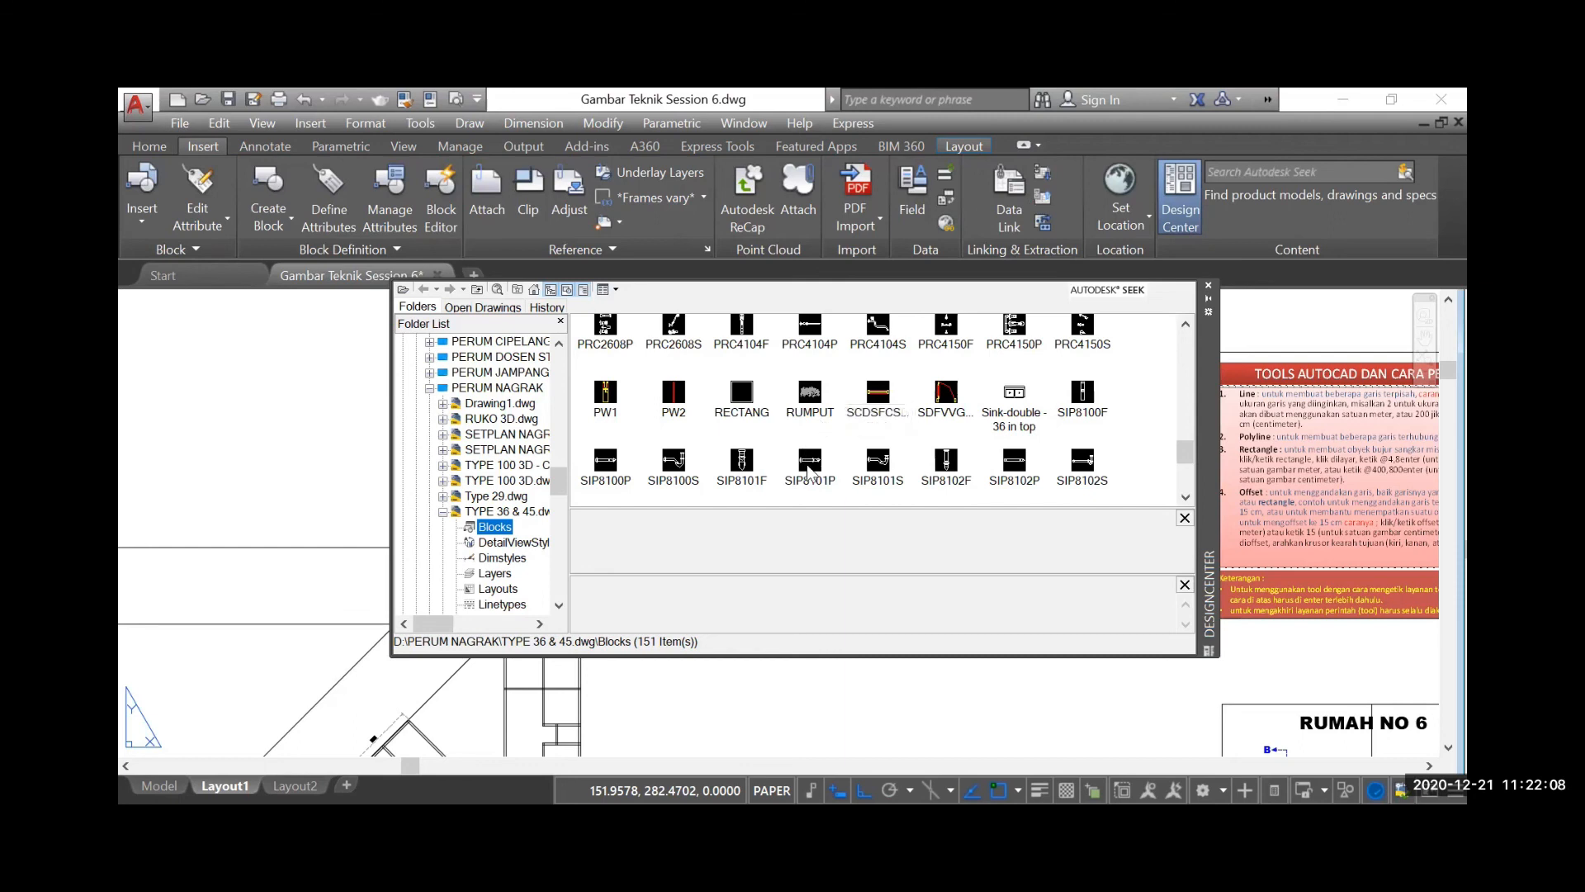
{"action": "scroll", "coordinate": [925, 444], "scroll_direction": "up", "scroll_amount": 3}
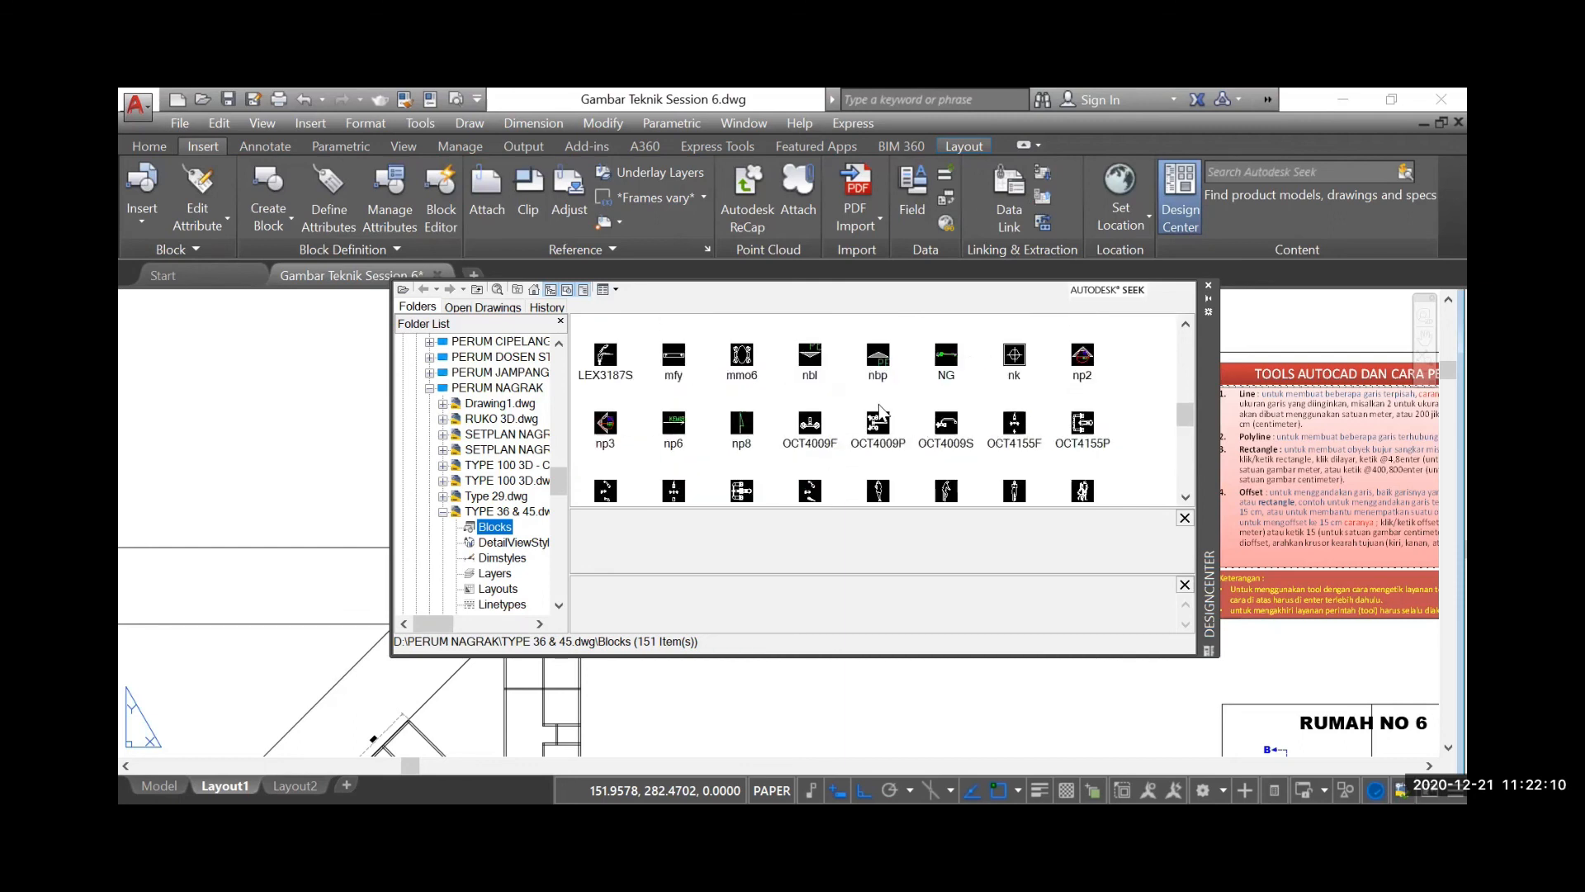
{"action": "scroll", "coordinate": [880, 408], "scroll_direction": "up", "scroll_amount": 3}
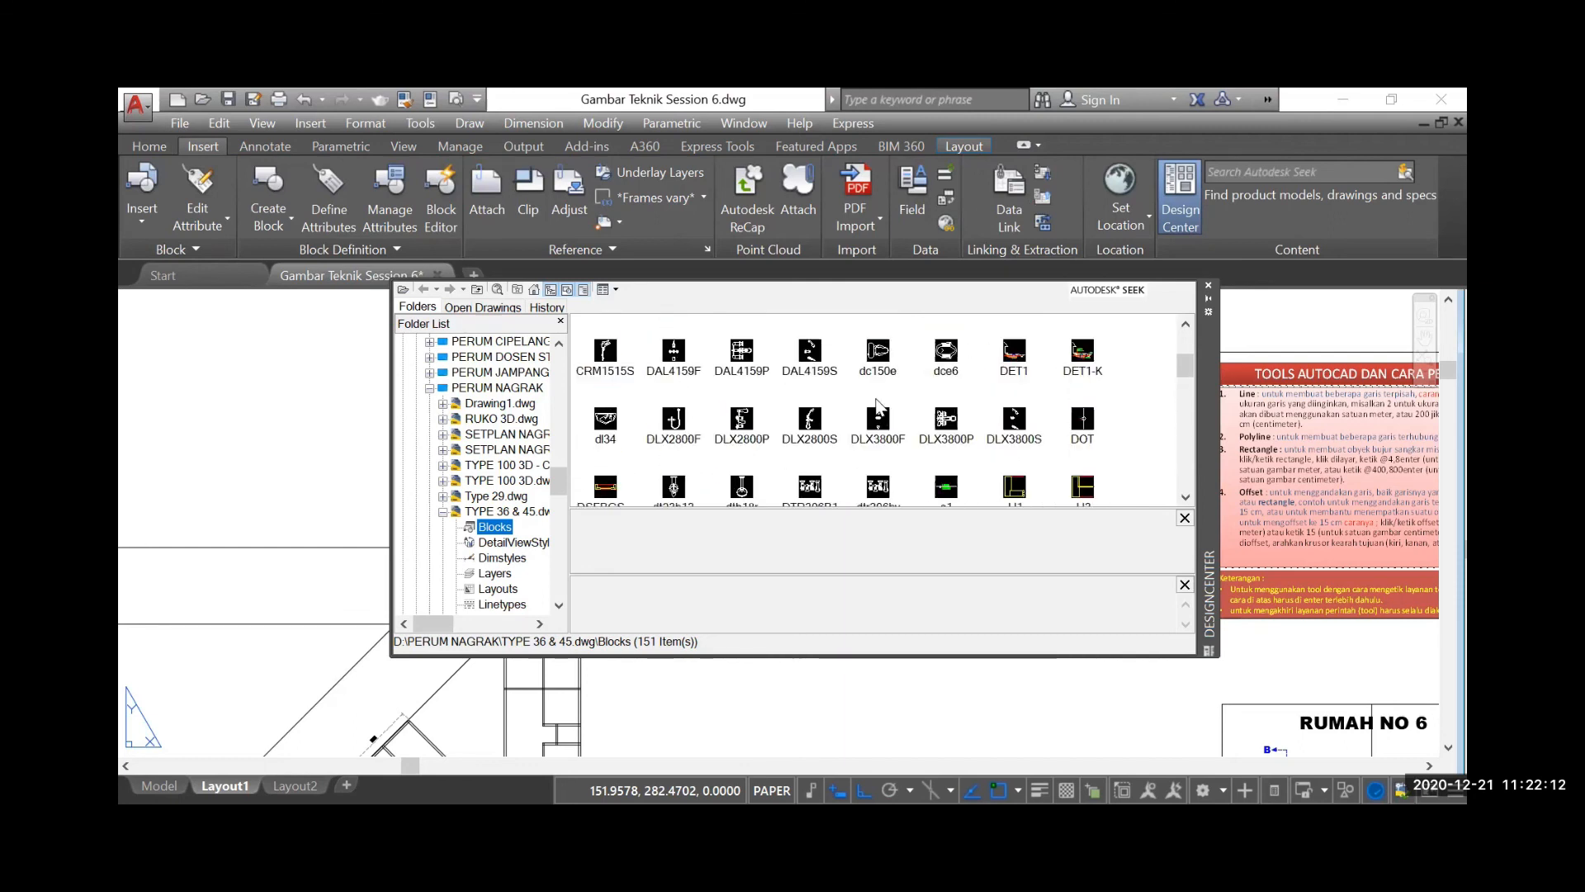
{"action": "scroll", "coordinate": [877, 403], "scroll_direction": "up", "scroll_amount": 3}
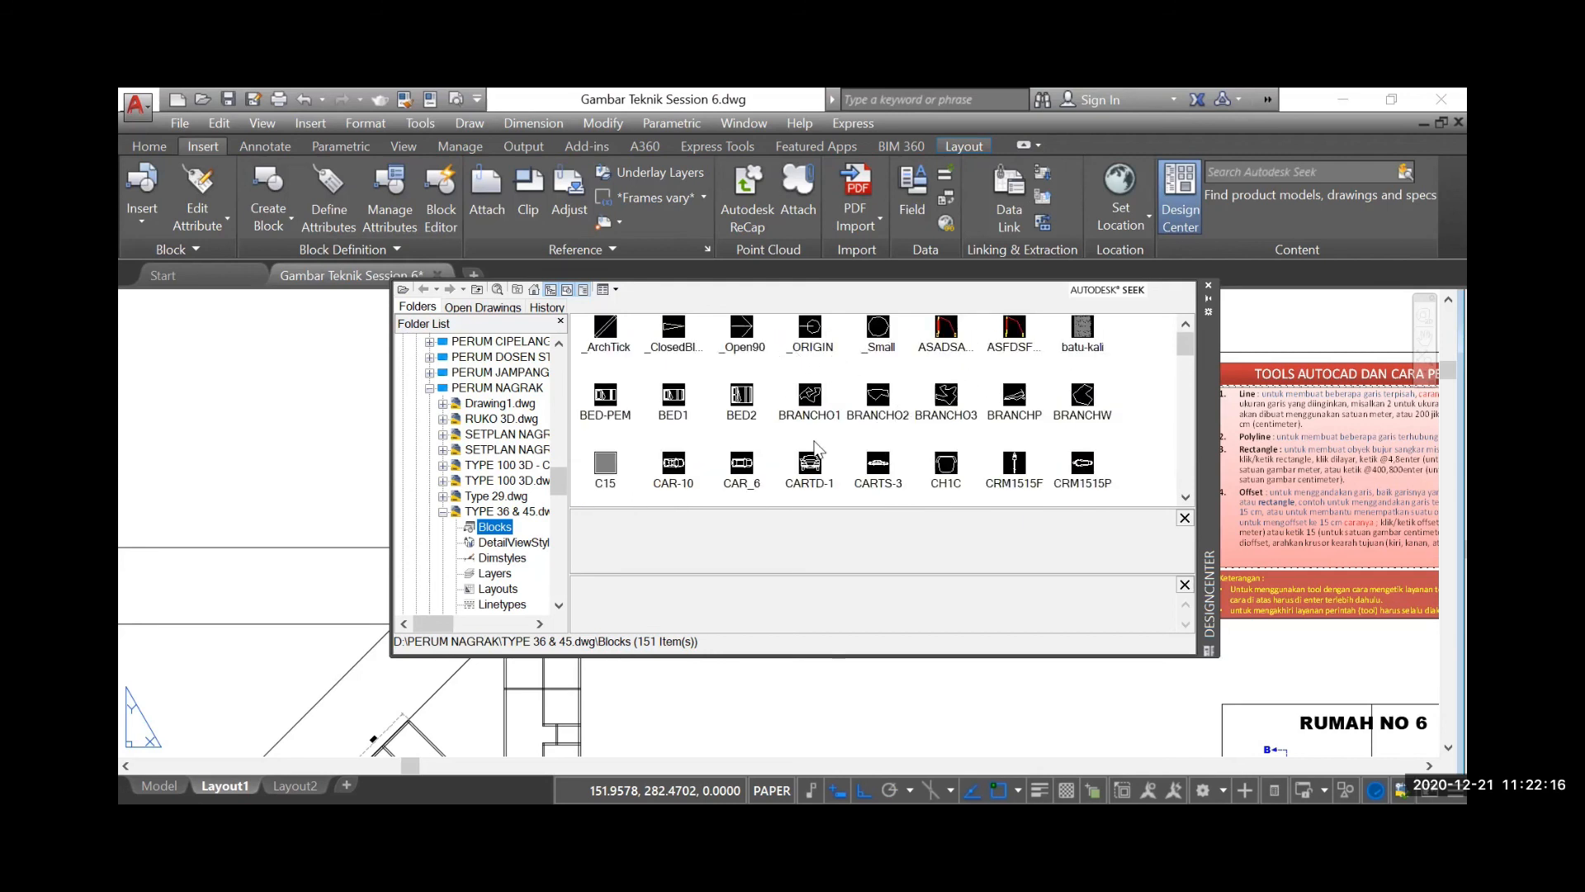
Insert the CAR-10 block beside the row of upright floor plans, above the road, and close DesignCenter
{"action": "left_click", "coordinate": [675, 474]}
{"action": "right_click", "coordinate": [678, 469]}
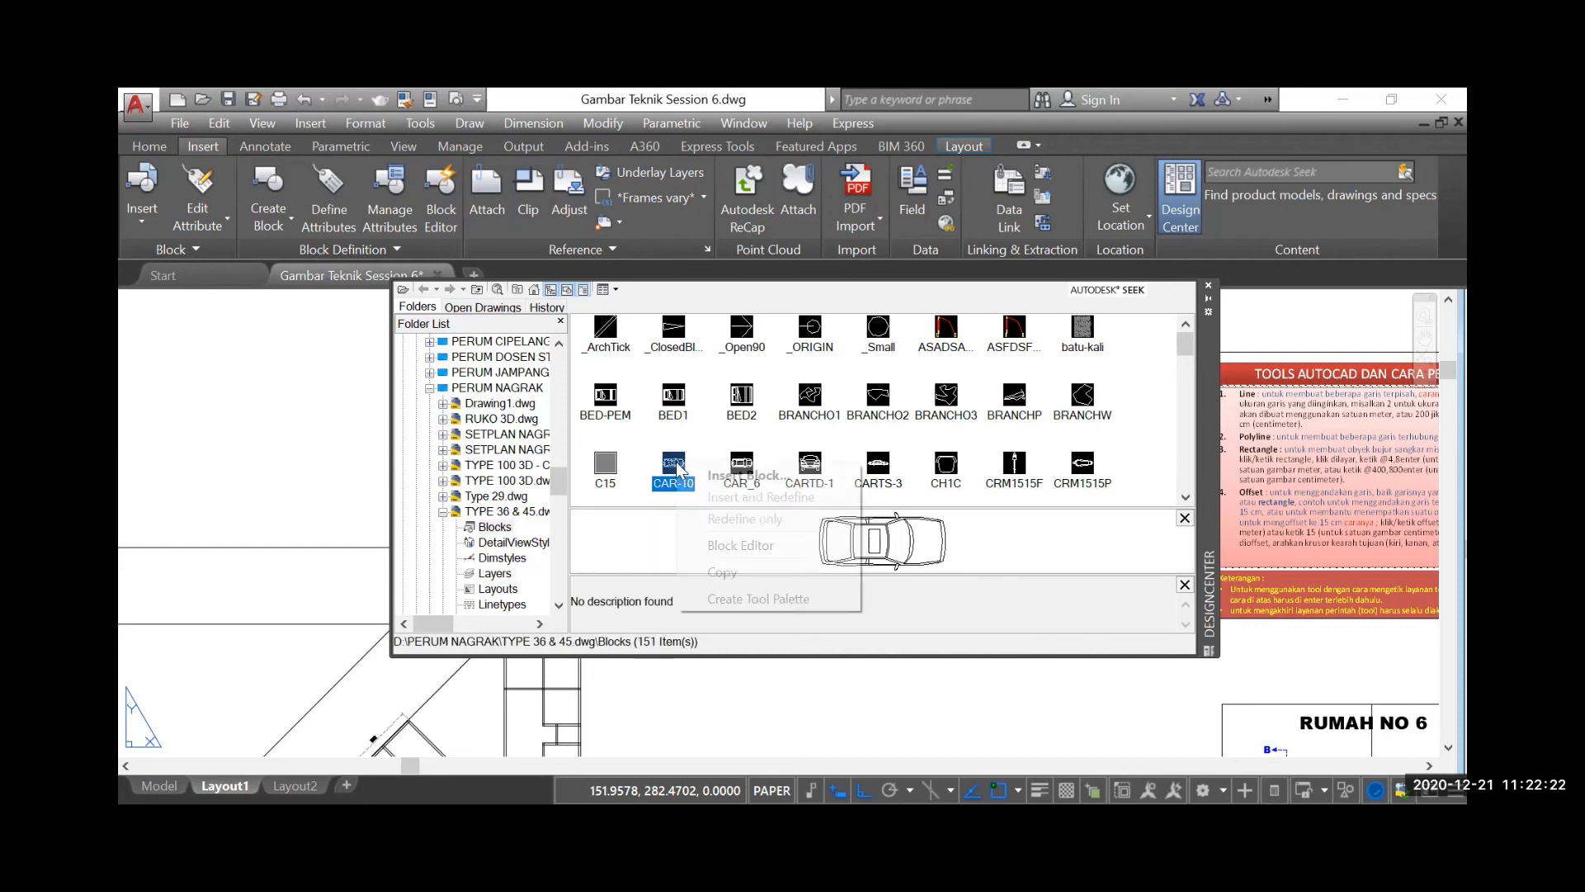
{"action": "left_click", "coordinate": [719, 476]}
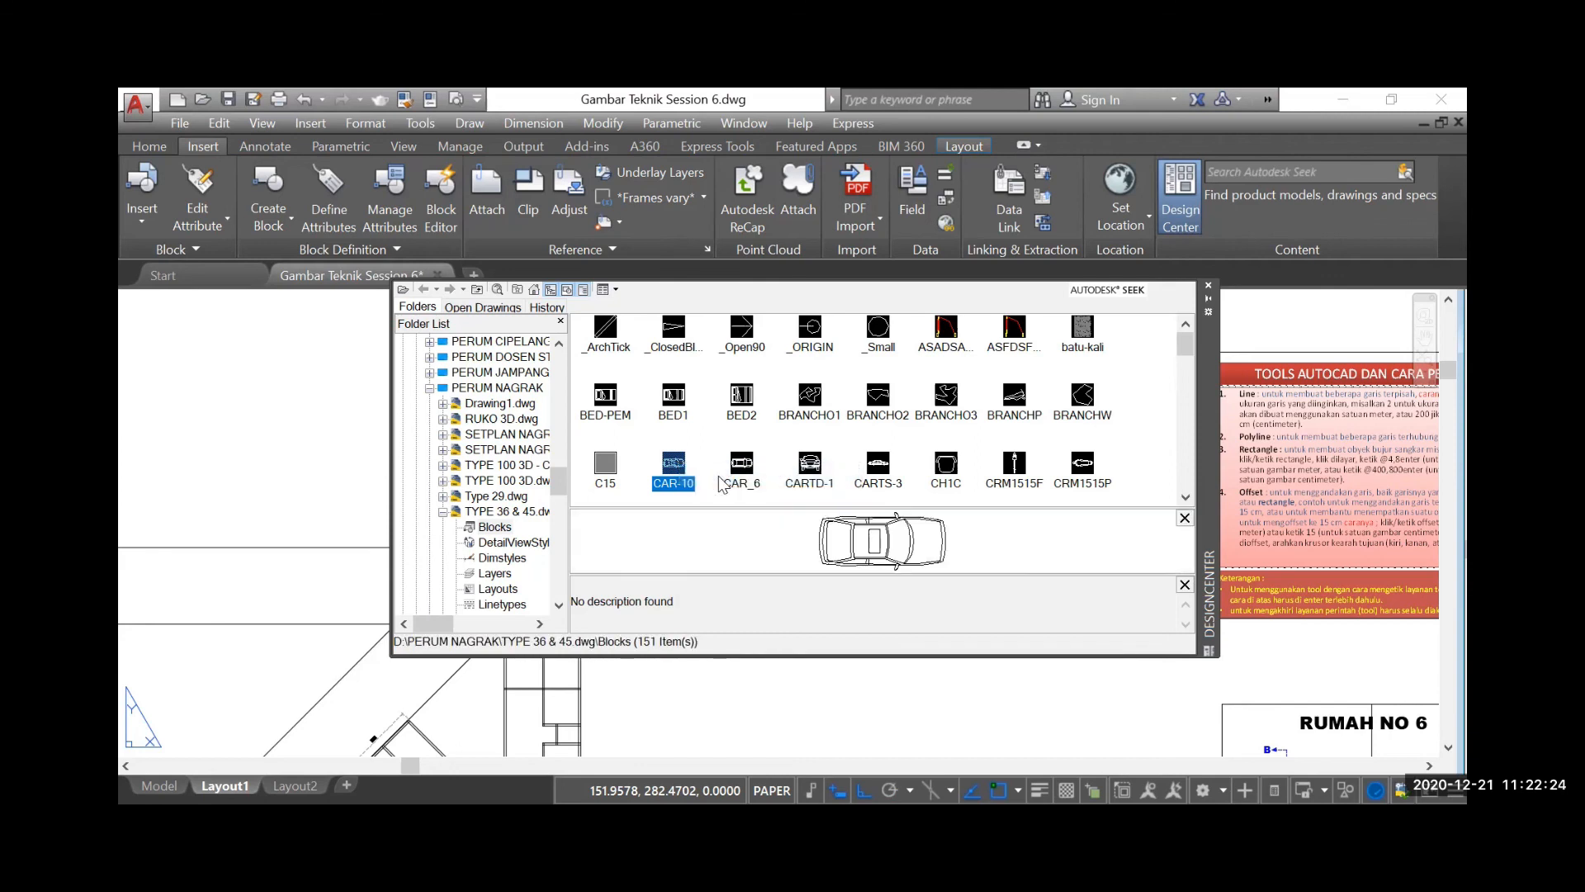
{"action": "left_click", "coordinate": [908, 589]}
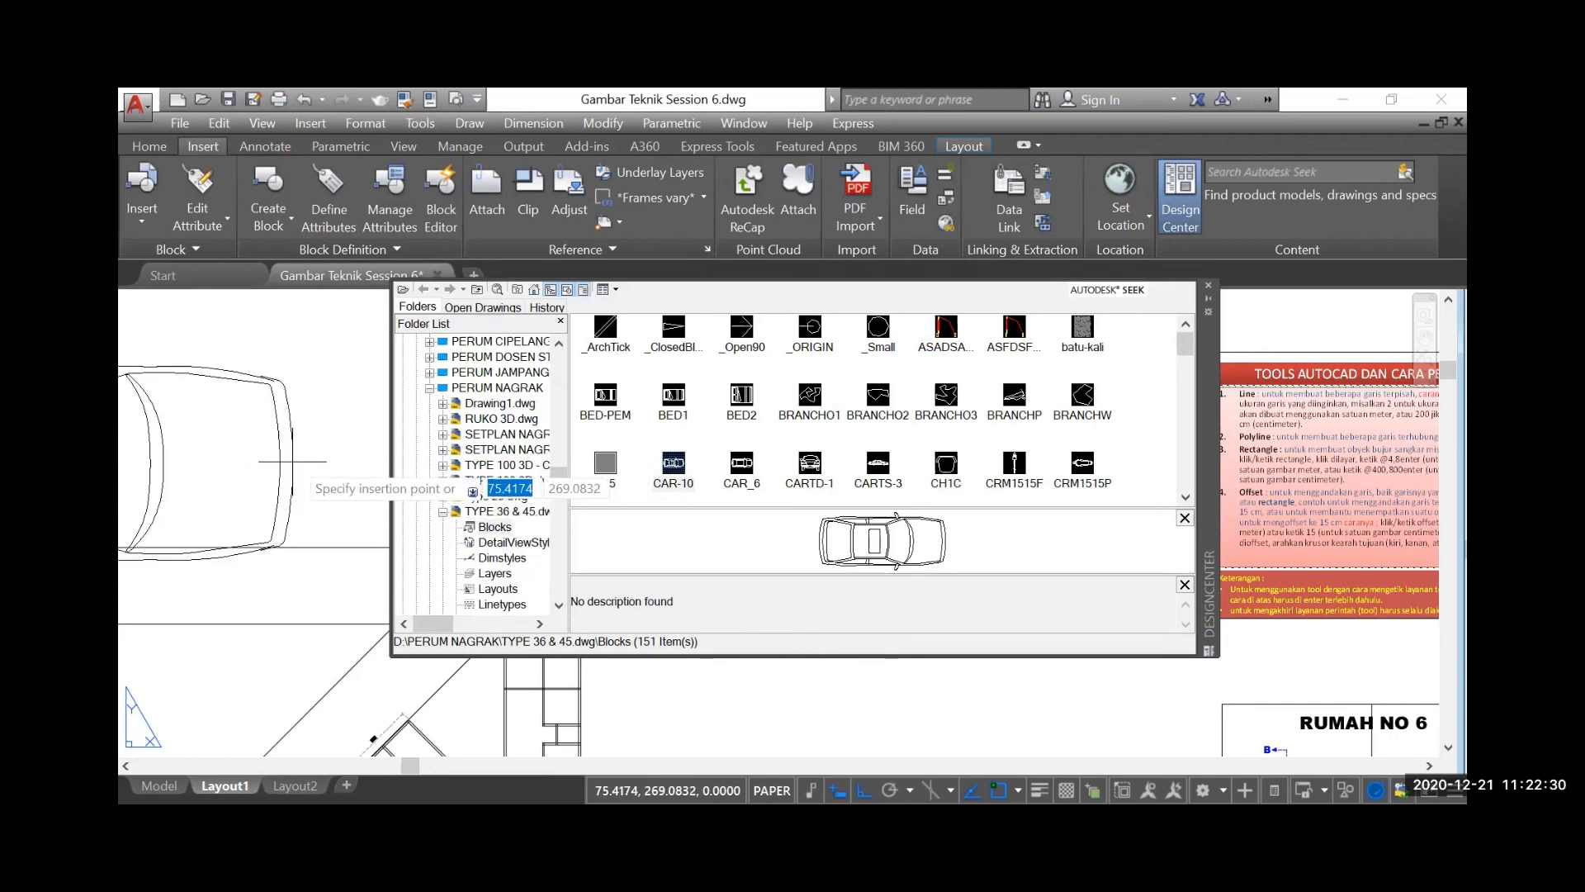
{"action": "left_click", "coordinate": [1211, 284]}
{"action": "scroll", "coordinate": [834, 495], "scroll_direction": "down", "scroll_amount": 3}
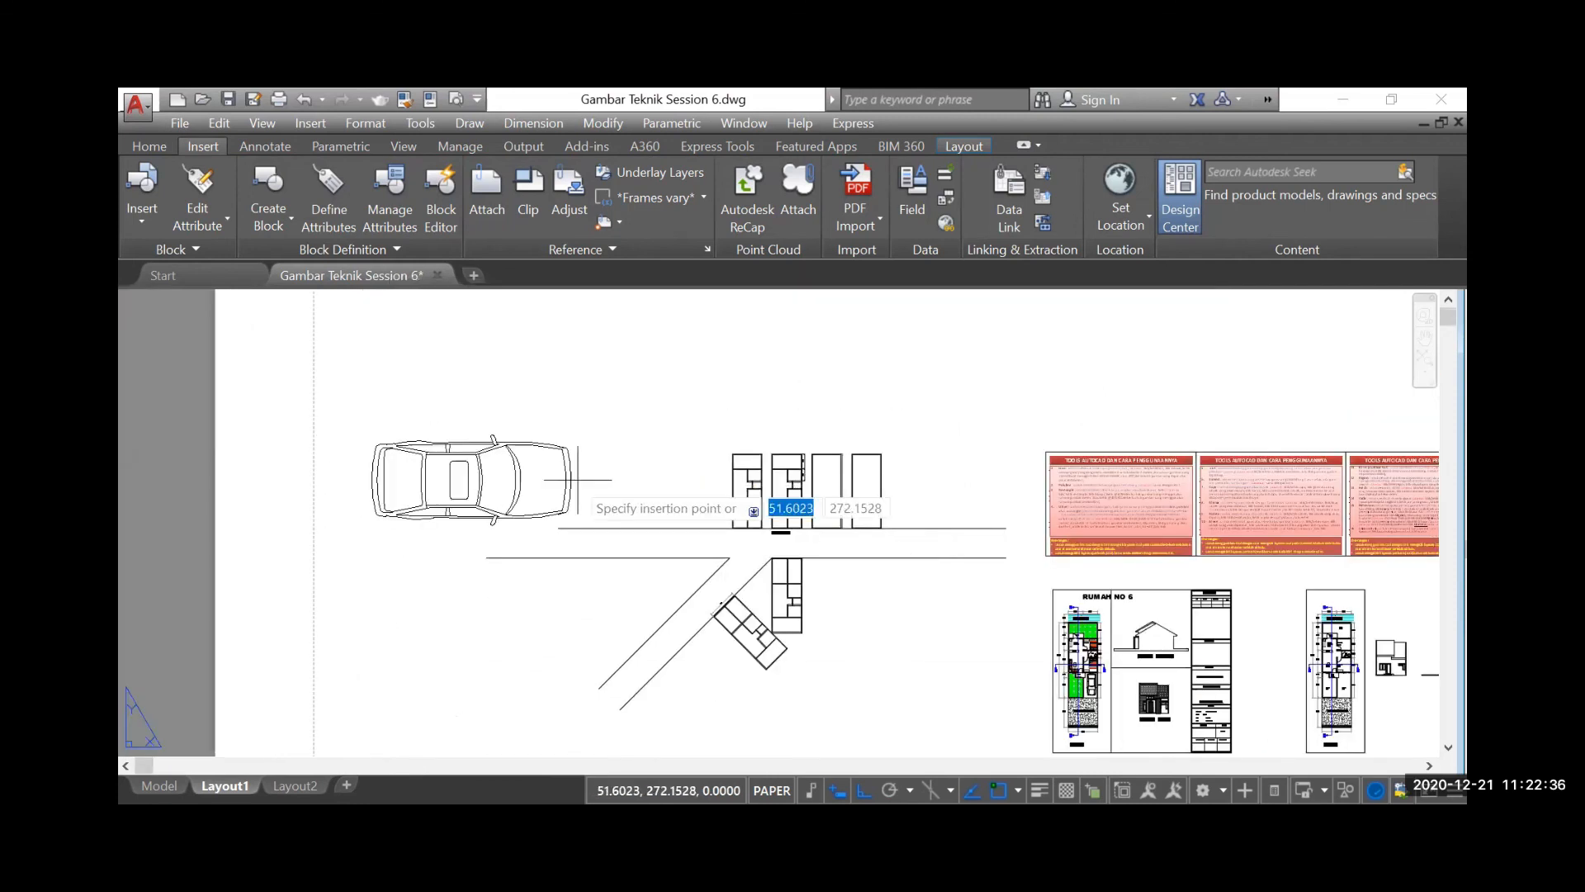
{"action": "left_click", "coordinate": [681, 487]}
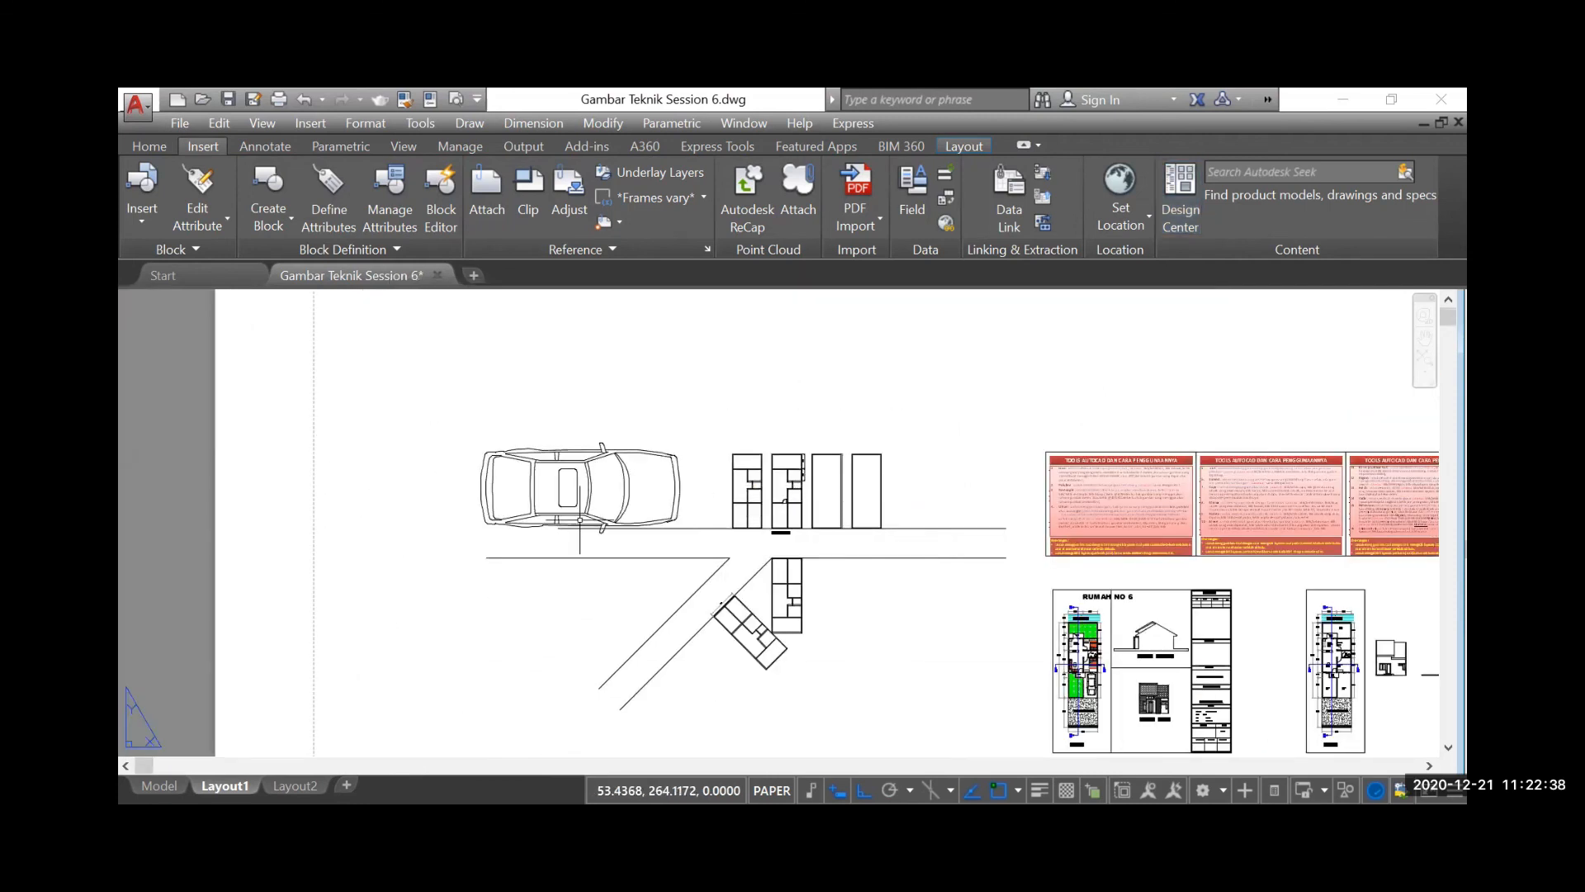
Select the inserted car block and open its properties
{"action": "scroll", "coordinate": [580, 520], "scroll_direction": "down", "scroll_amount": 2}
{"action": "scroll", "coordinate": [580, 520], "scroll_direction": "up", "scroll_amount": 2}
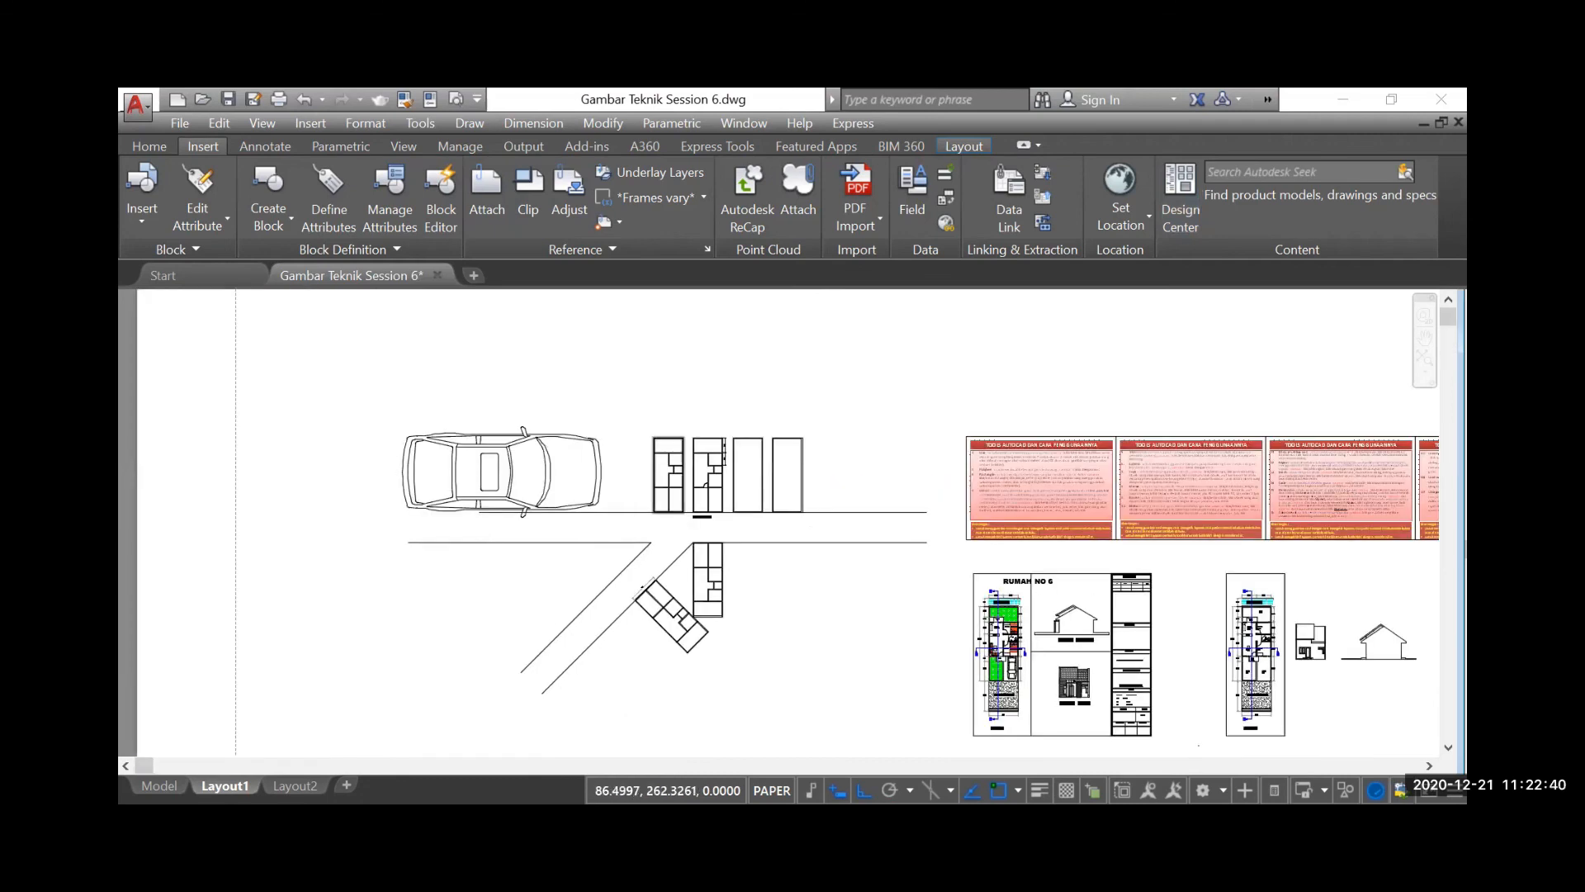
{"action": "scroll", "coordinate": [652, 516], "scroll_direction": "up", "scroll_amount": 2}
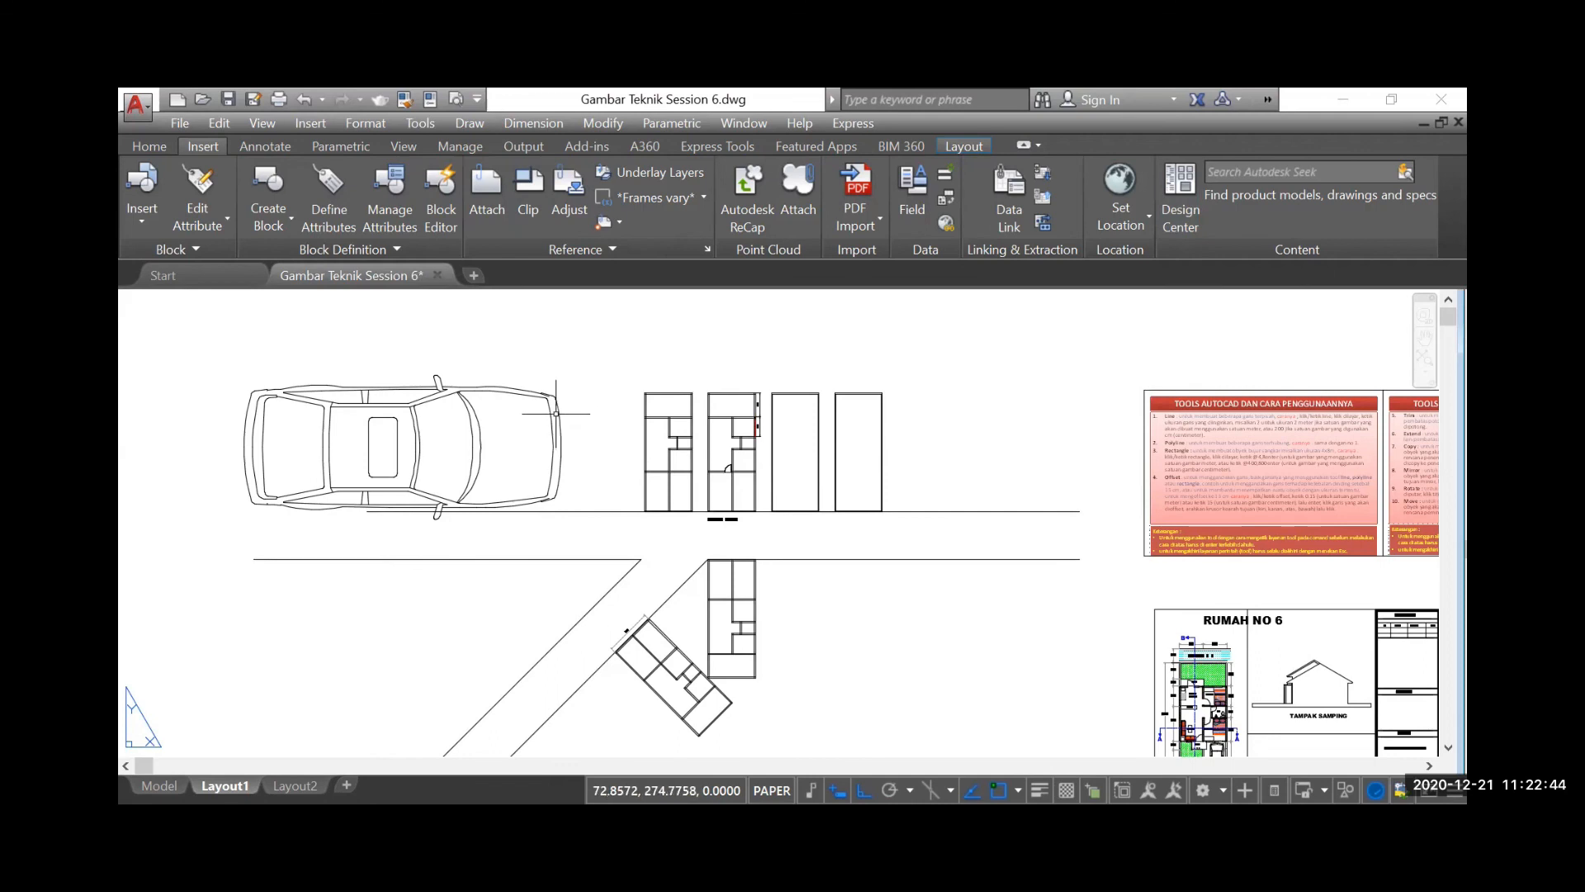
{"action": "mouse_move", "coordinate": [558, 406]}
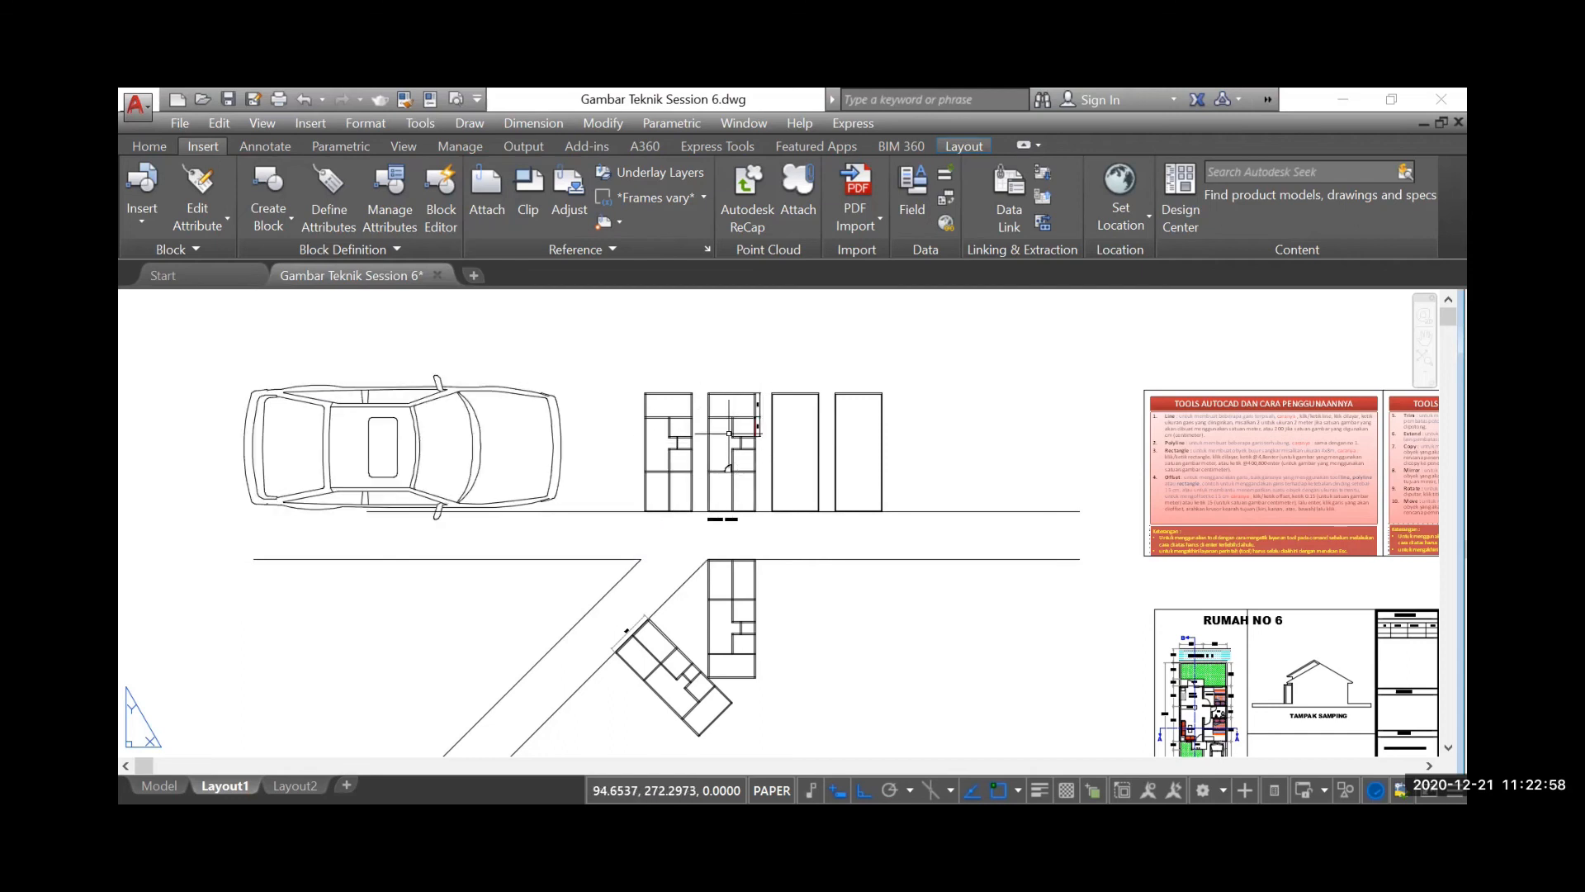
{"action": "left_click", "coordinate": [560, 446]}
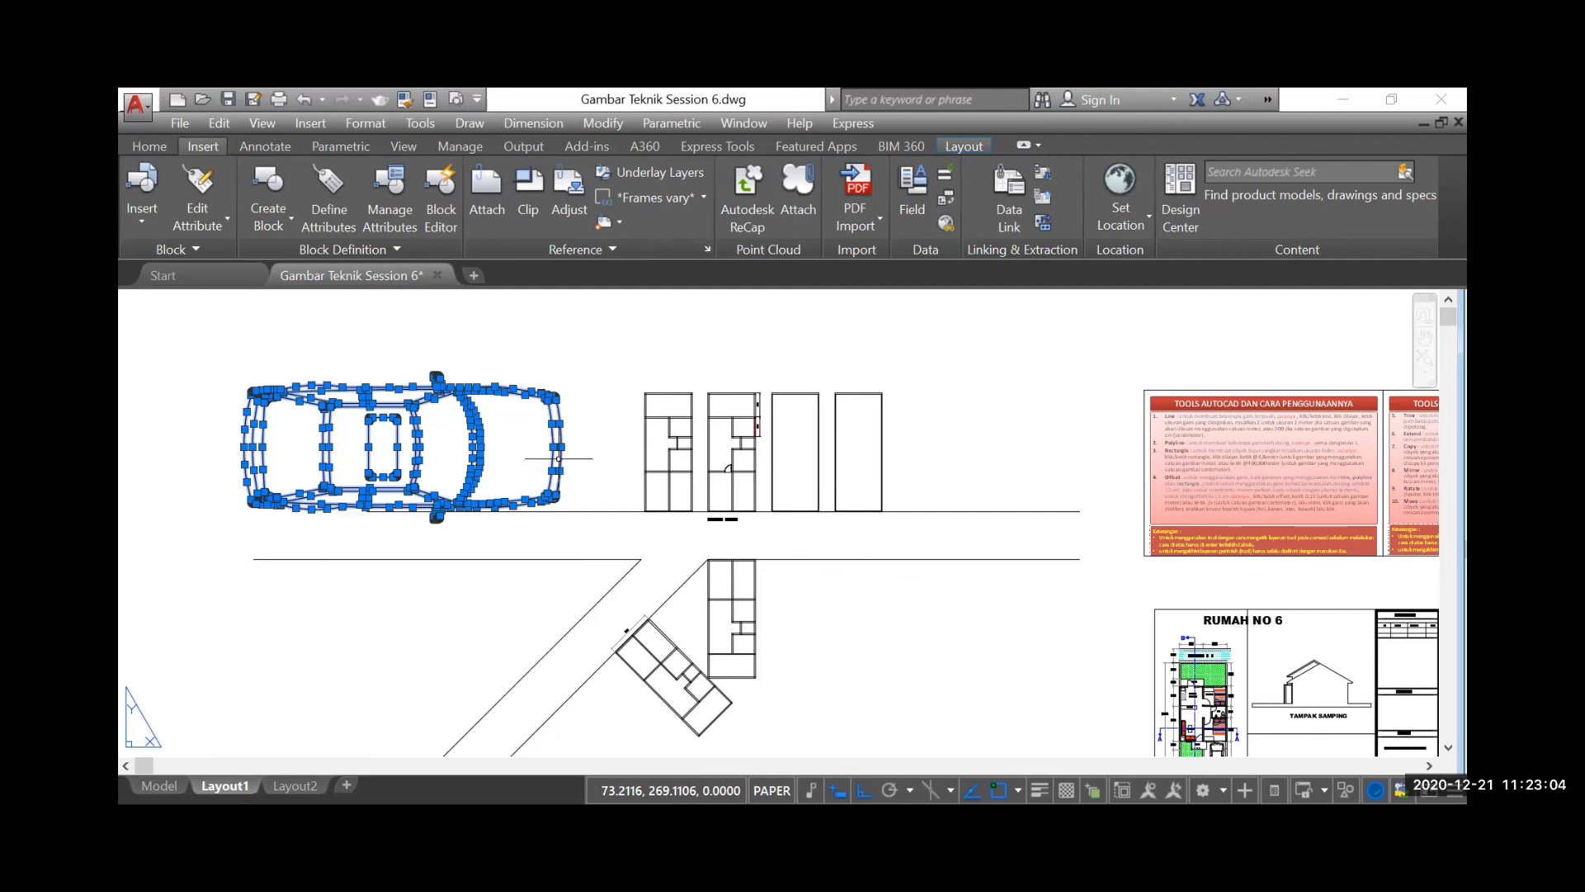
{"action": "right_click", "coordinate": [558, 458]}
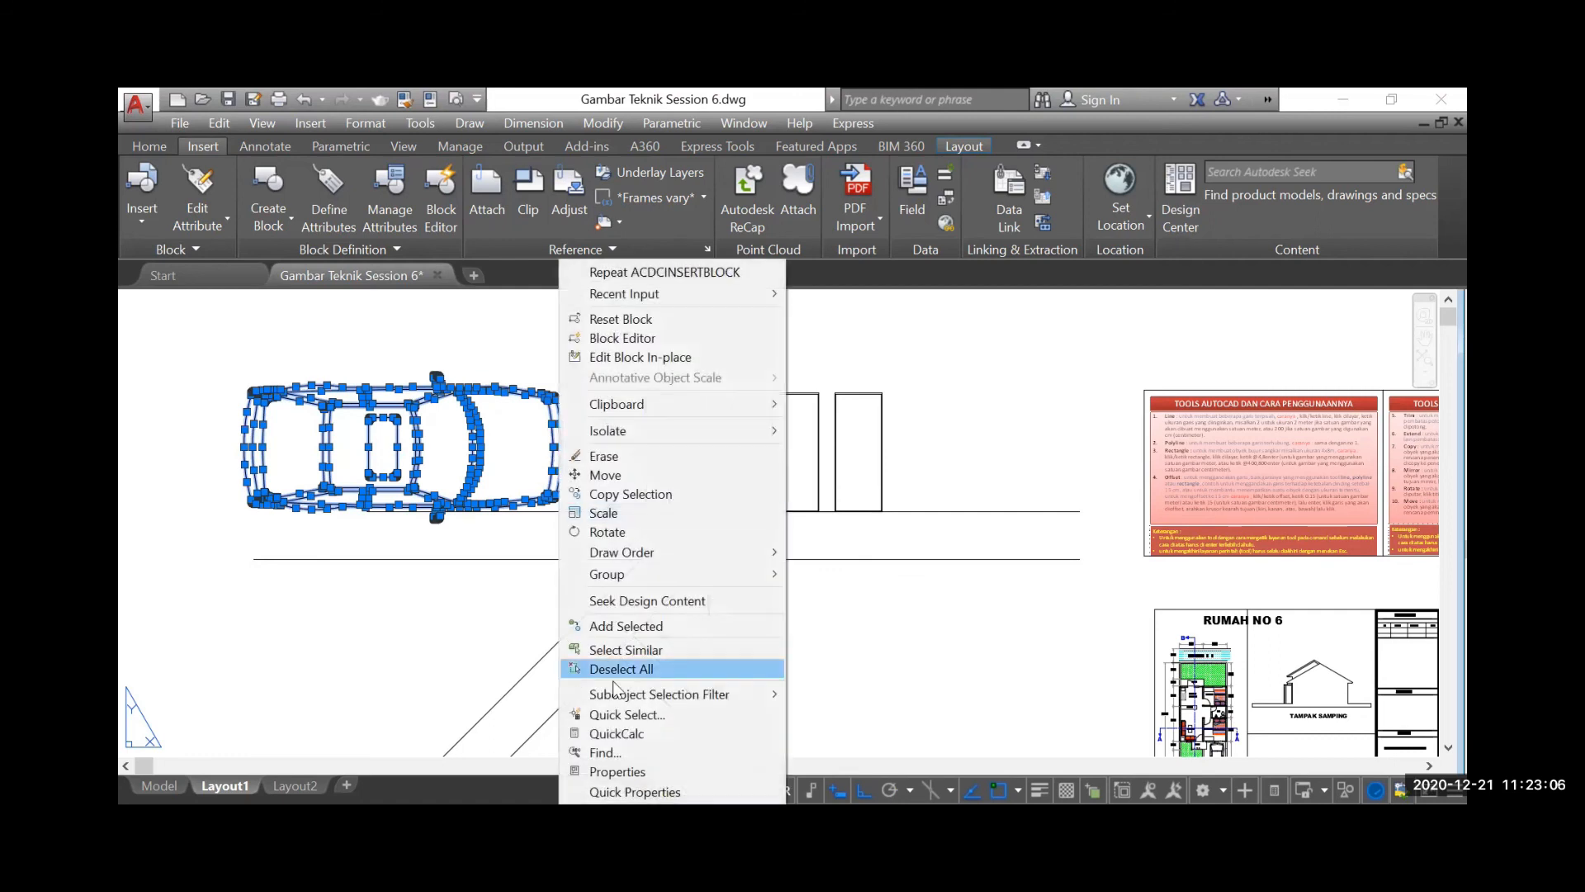
{"action": "left_click", "coordinate": [615, 770]}
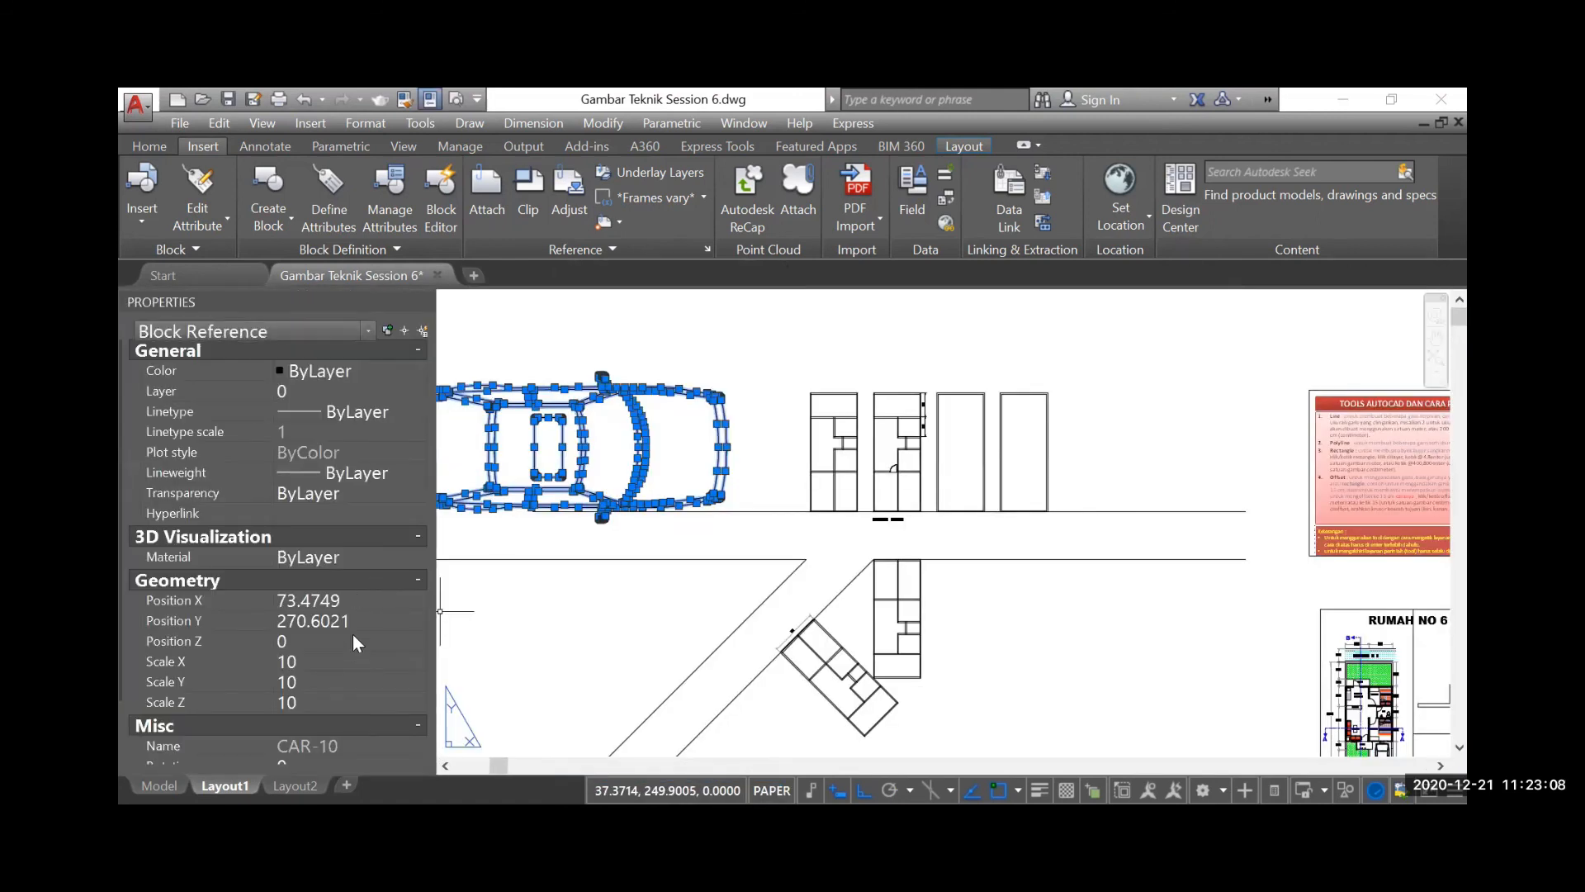
Try a scale of 0.1 in X, Y and Z on the car block
{"action": "left_click", "coordinate": [308, 663]}
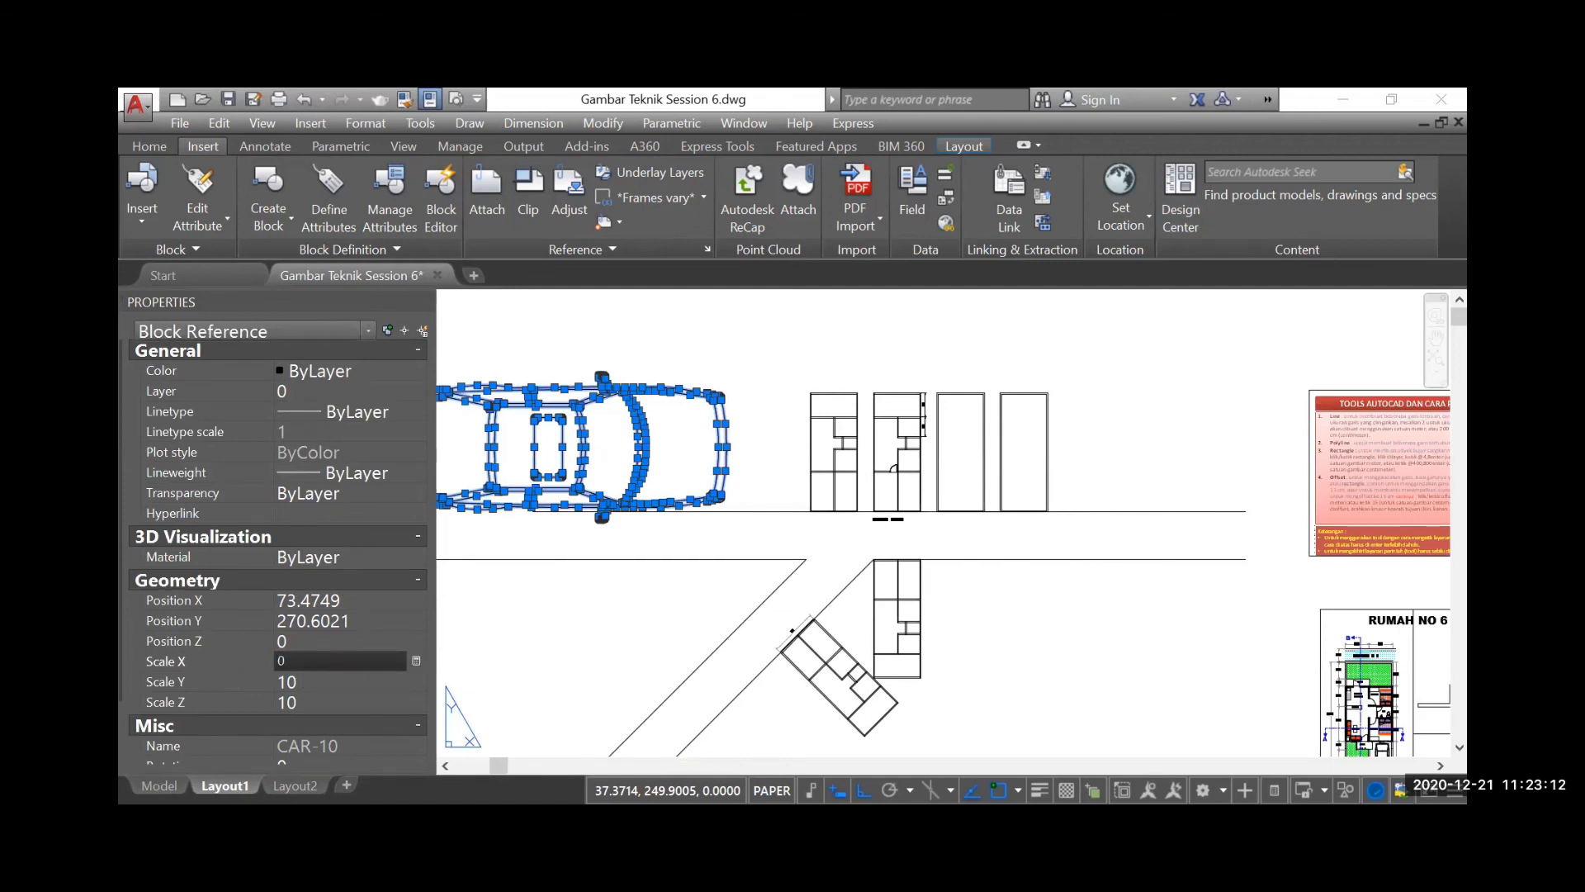
{"action": "left_click", "coordinate": [309, 679]}
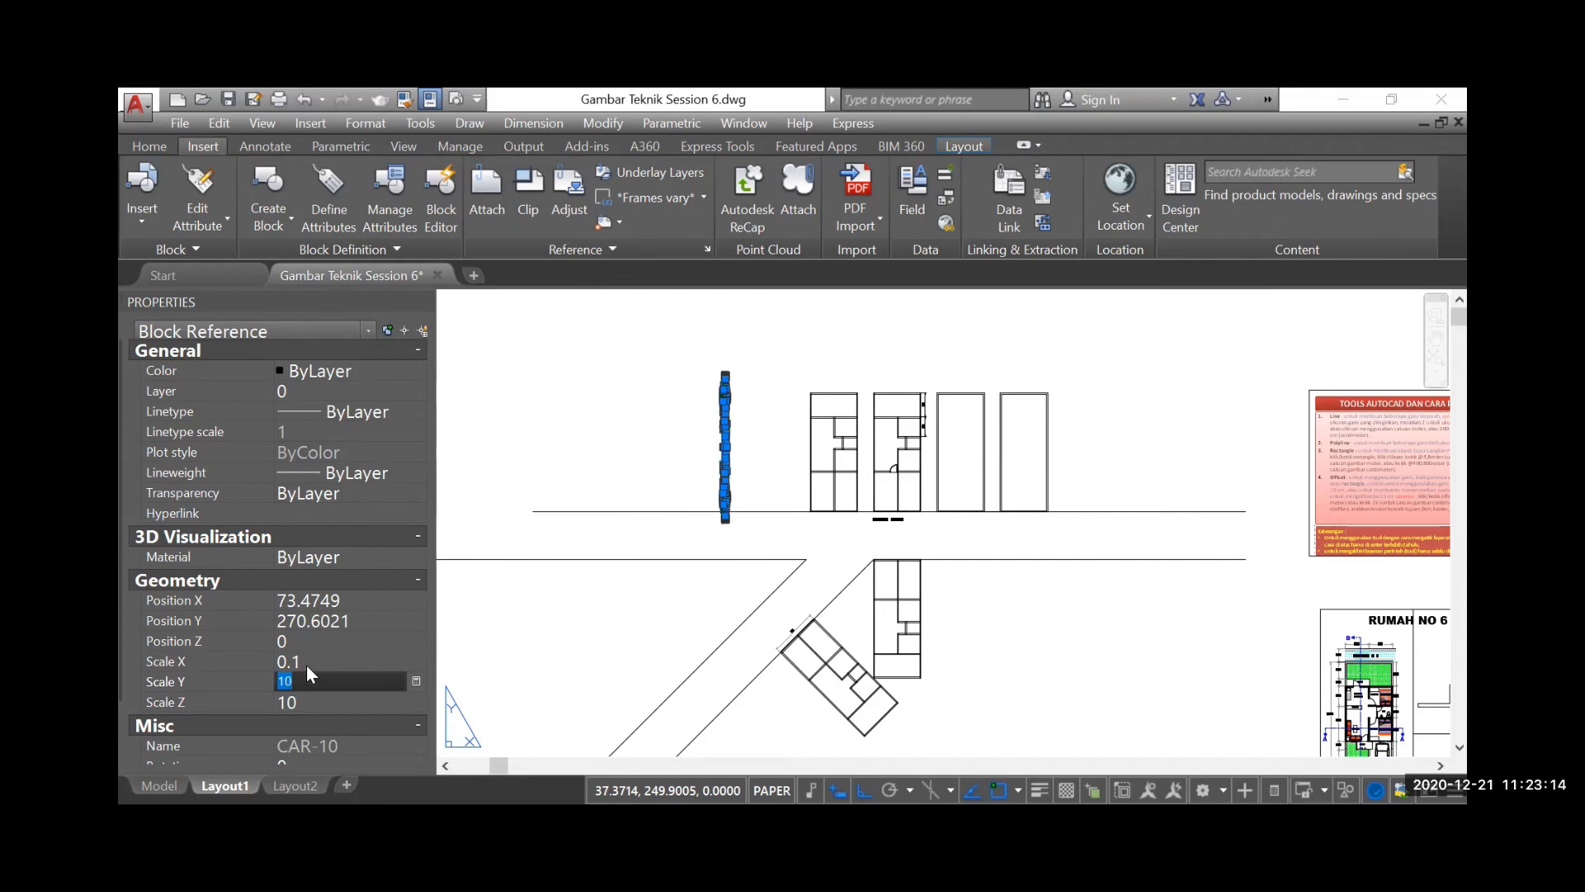
{"action": "left_click", "coordinate": [309, 700]}
{"action": "type", "text": "0."}
{"action": "key", "text": "Return"}
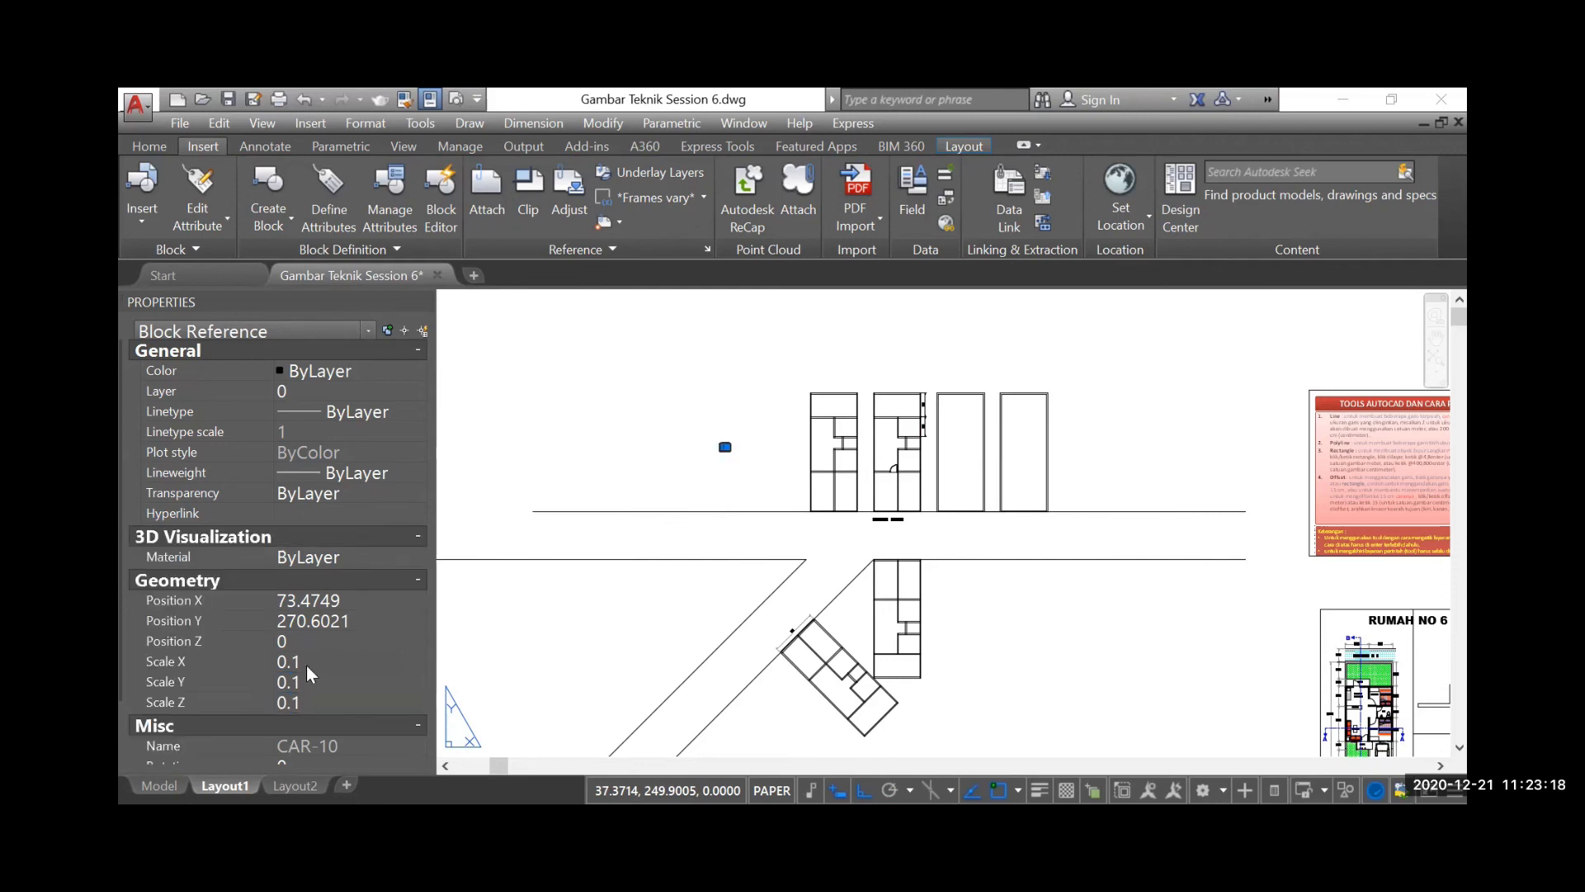
Set the car block's X, Y and Z scale to 1, then deselect it and close its properties
{"action": "left_click", "coordinate": [313, 664]}
{"action": "type", "text": "1"}
{"action": "key", "text": "Tab"}
{"action": "type", "text": "1"}
{"action": "key", "text": "Tab"}
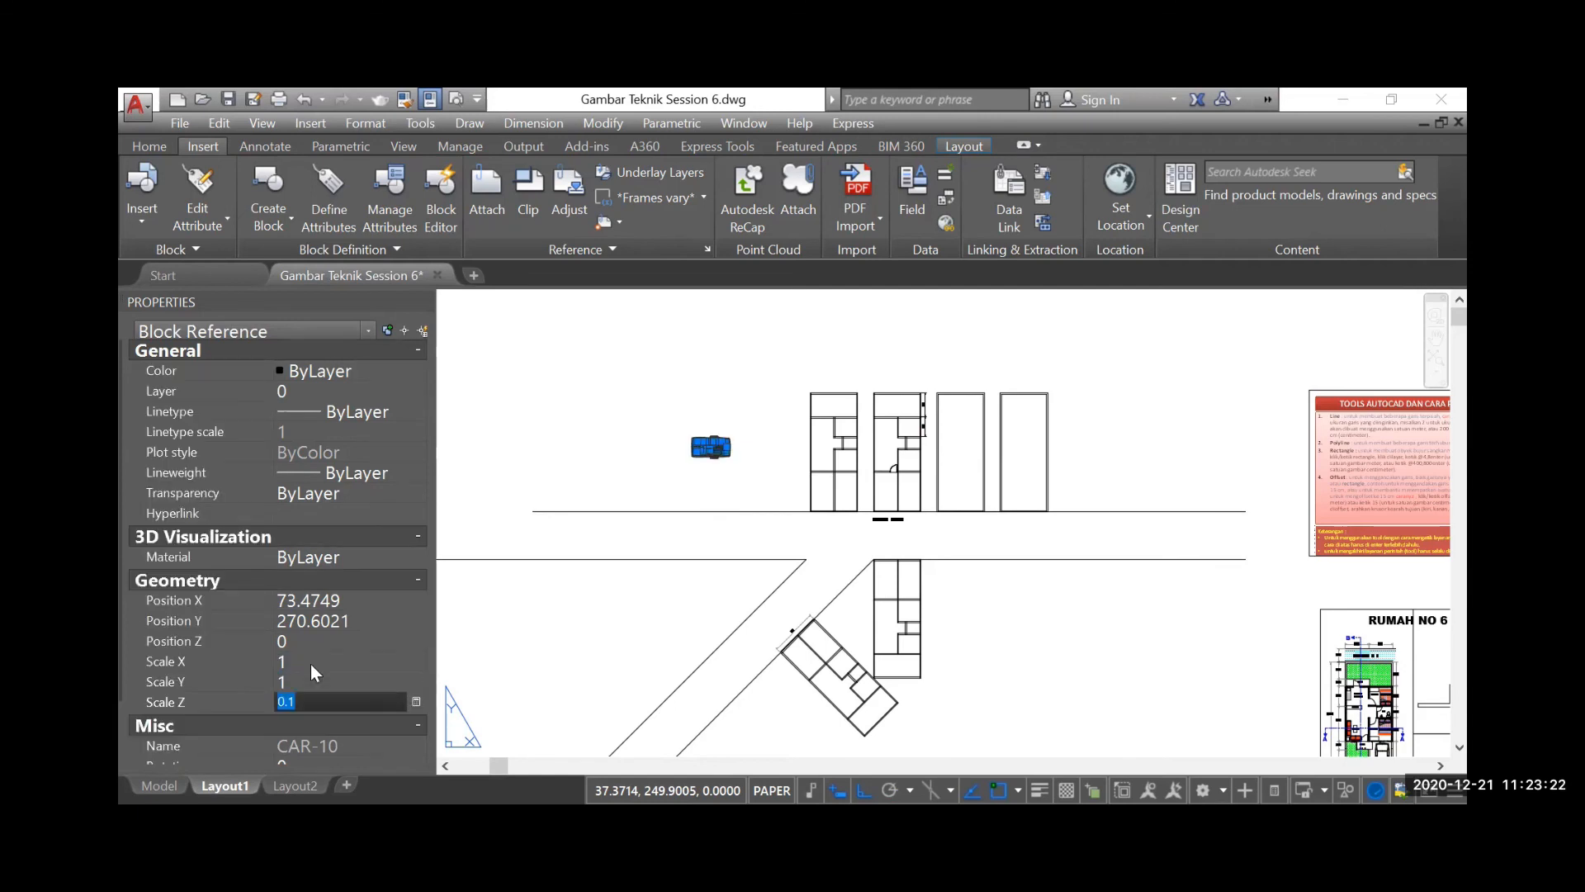
{"action": "type", "text": "1"}
{"action": "key", "text": "Return"}
{"action": "key", "text": "Escape"}
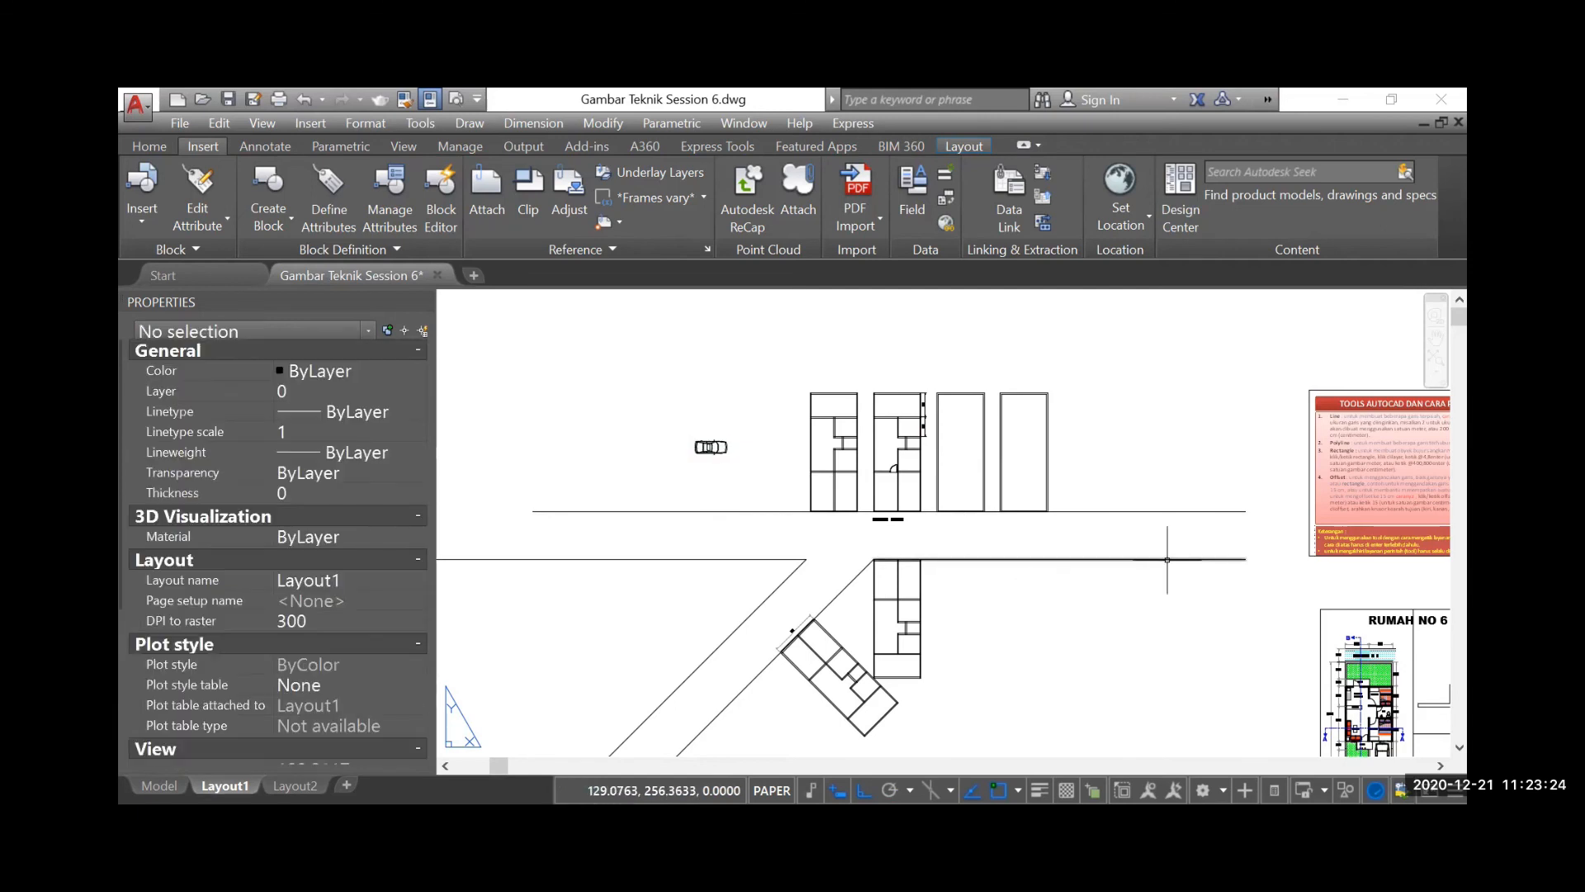
{"action": "scroll", "coordinate": [728, 446], "scroll_direction": "up", "scroll_amount": 6}
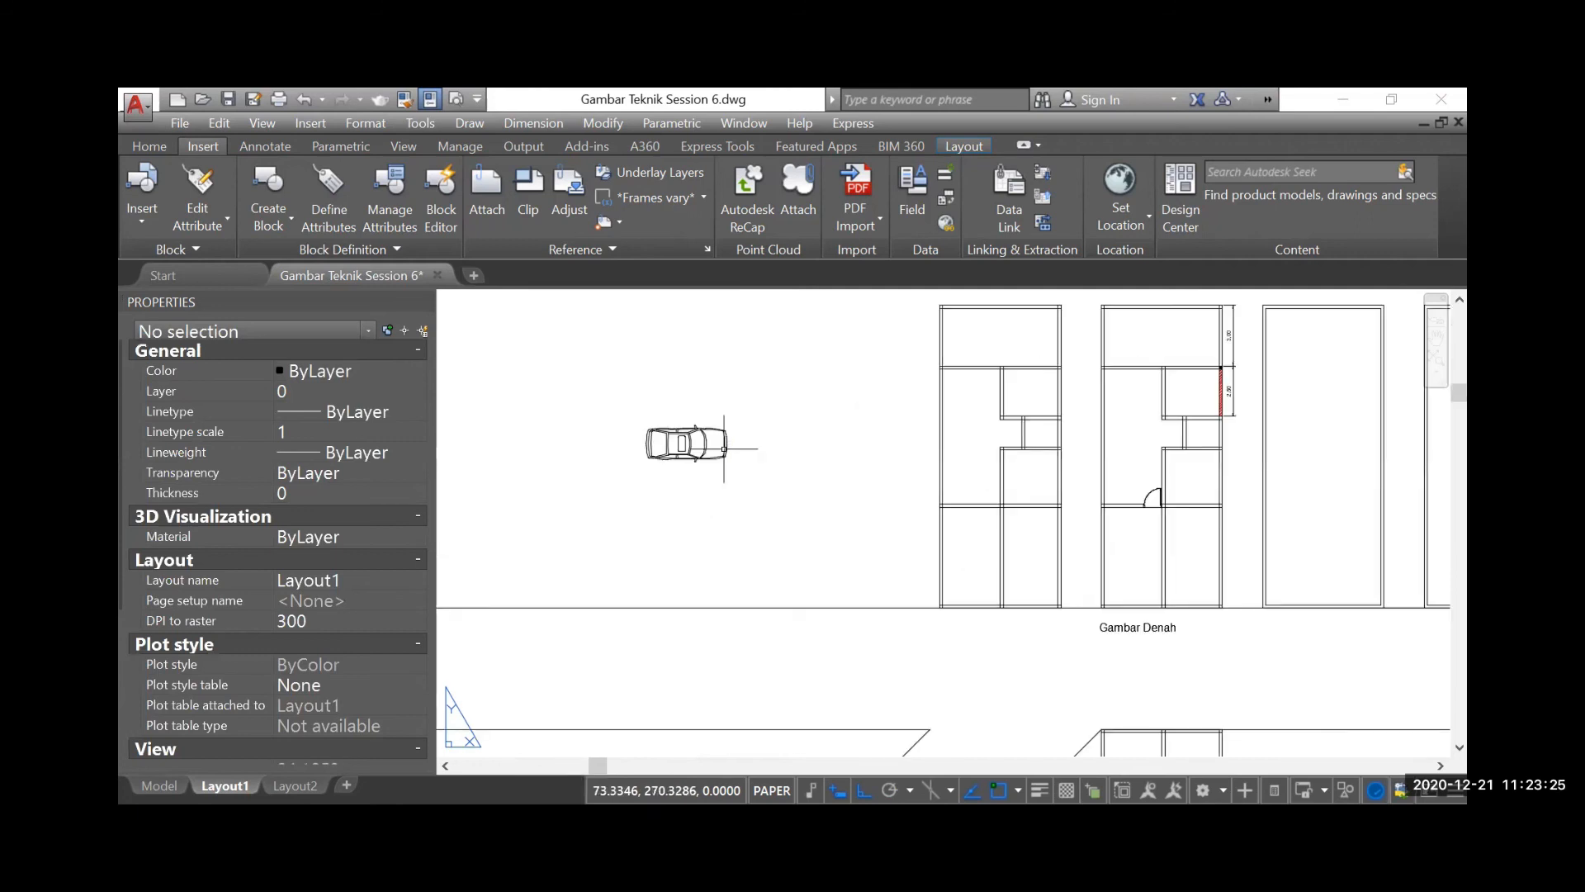
{"action": "left_click", "coordinate": [426, 299]}
{"action": "scroll", "coordinate": [496, 446], "scroll_direction": "up", "scroll_amount": 2}
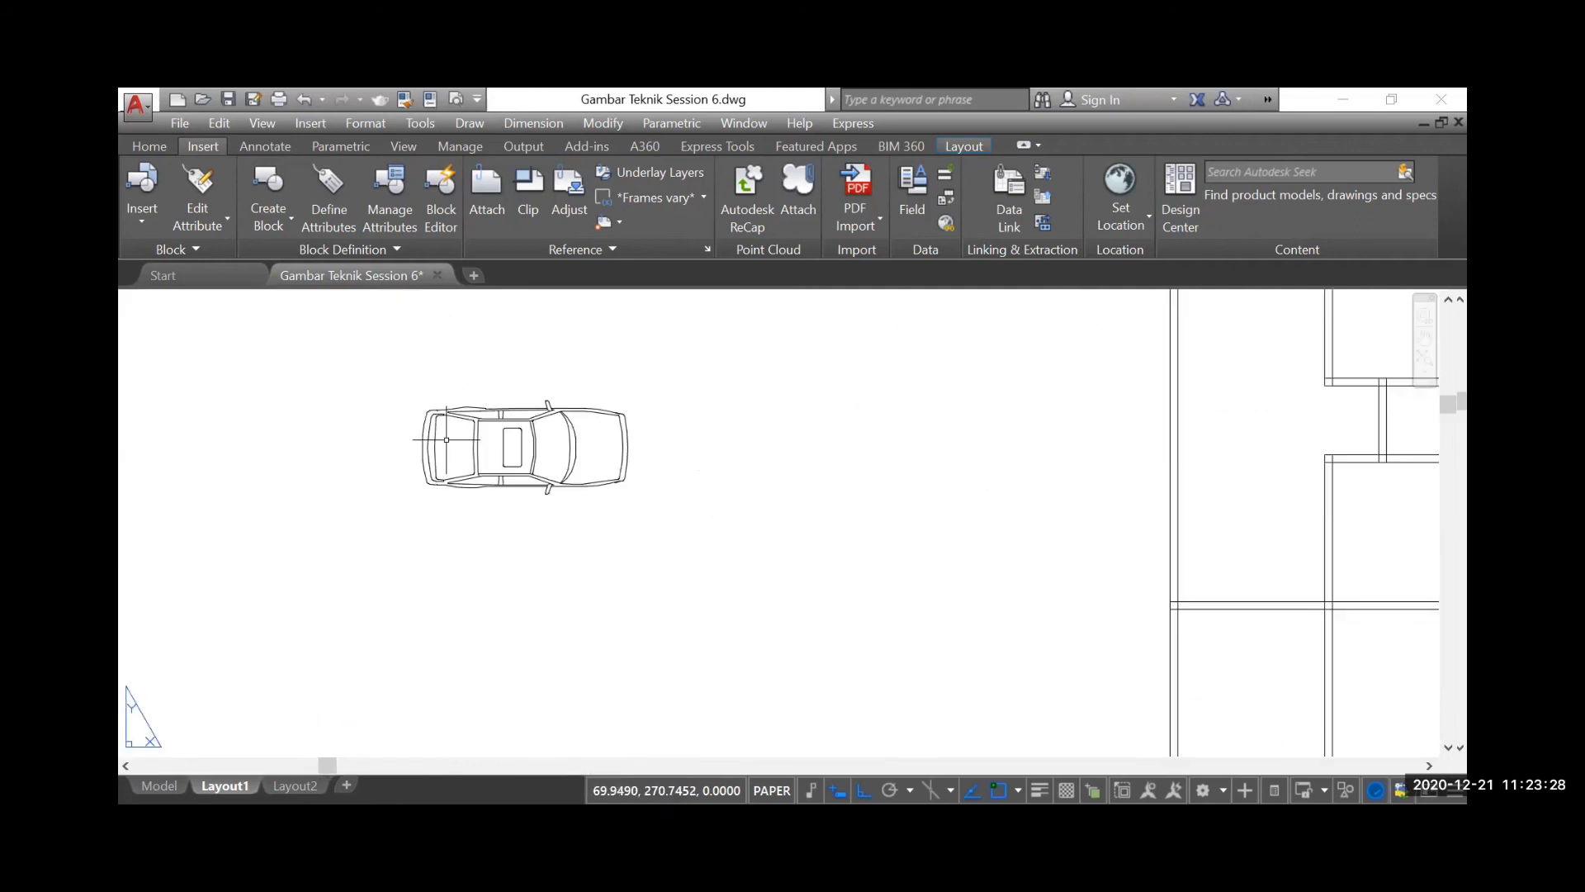
{"action": "scroll", "coordinate": [549, 480], "scroll_direction": "down", "scroll_amount": 4}
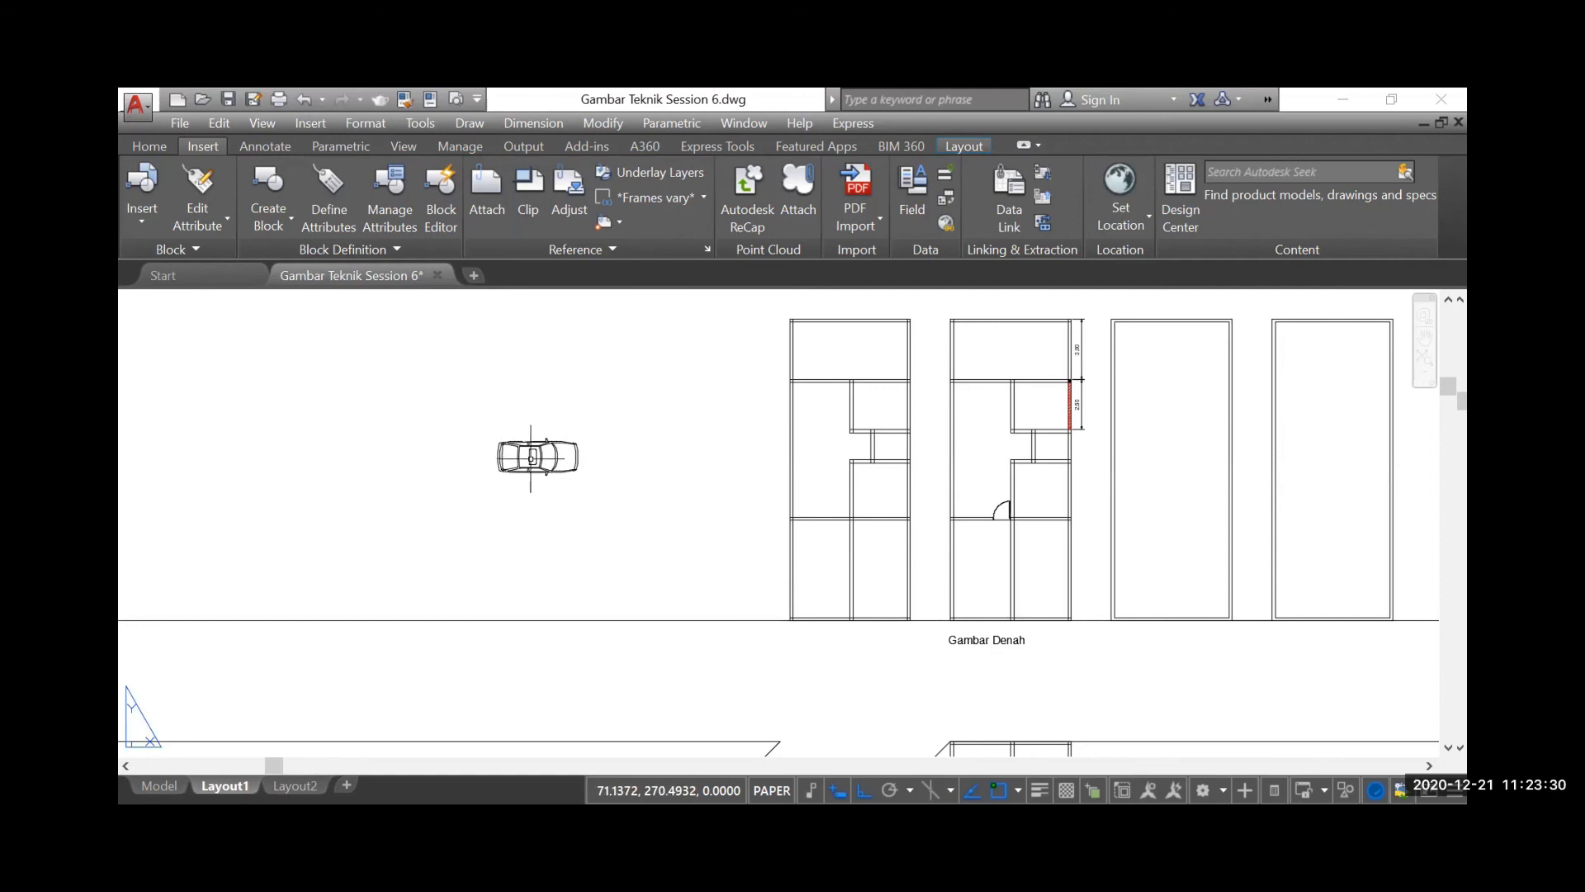
{"action": "scroll", "coordinate": [531, 458], "scroll_direction": "up", "scroll_amount": 2}
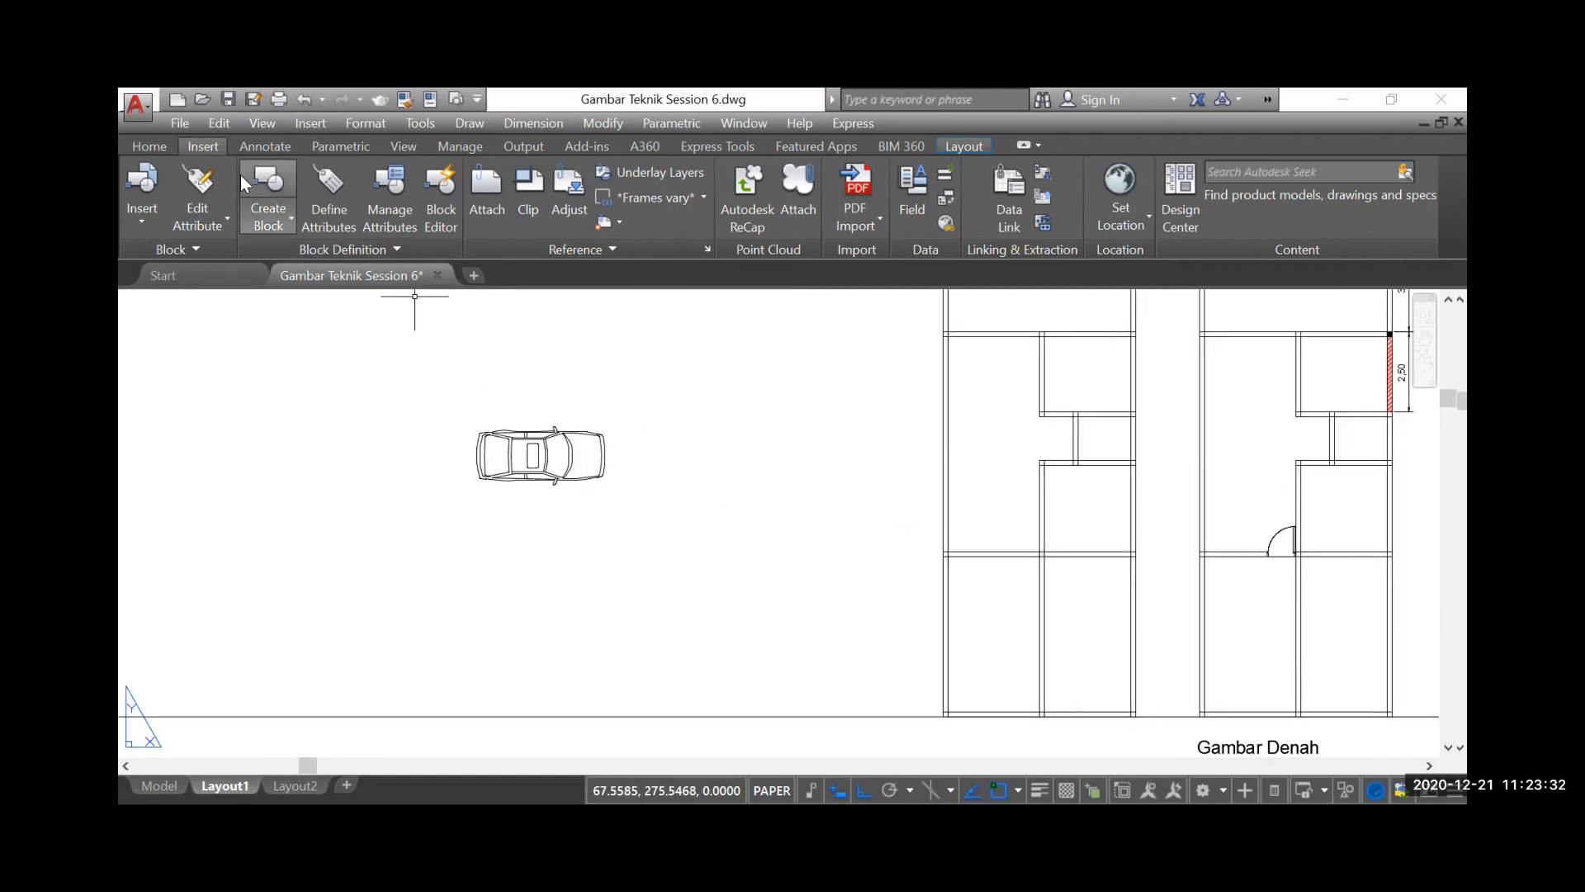
Rotate the car block 90 degrees about the middle of its front bumper
{"action": "left_click", "coordinate": [150, 147]}
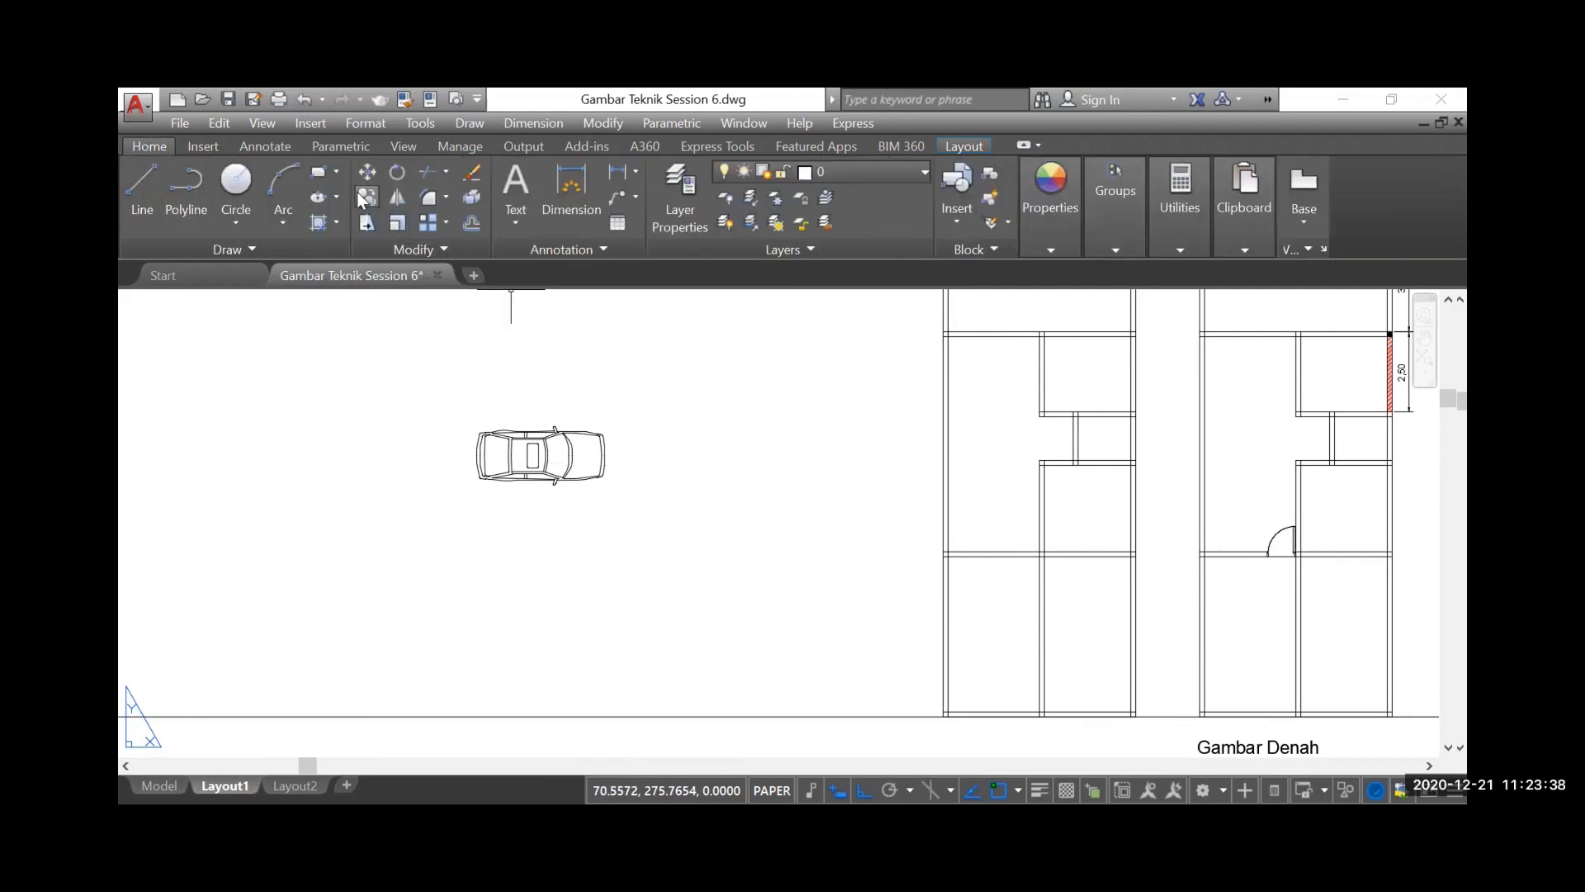
{"action": "left_click", "coordinate": [401, 172]}
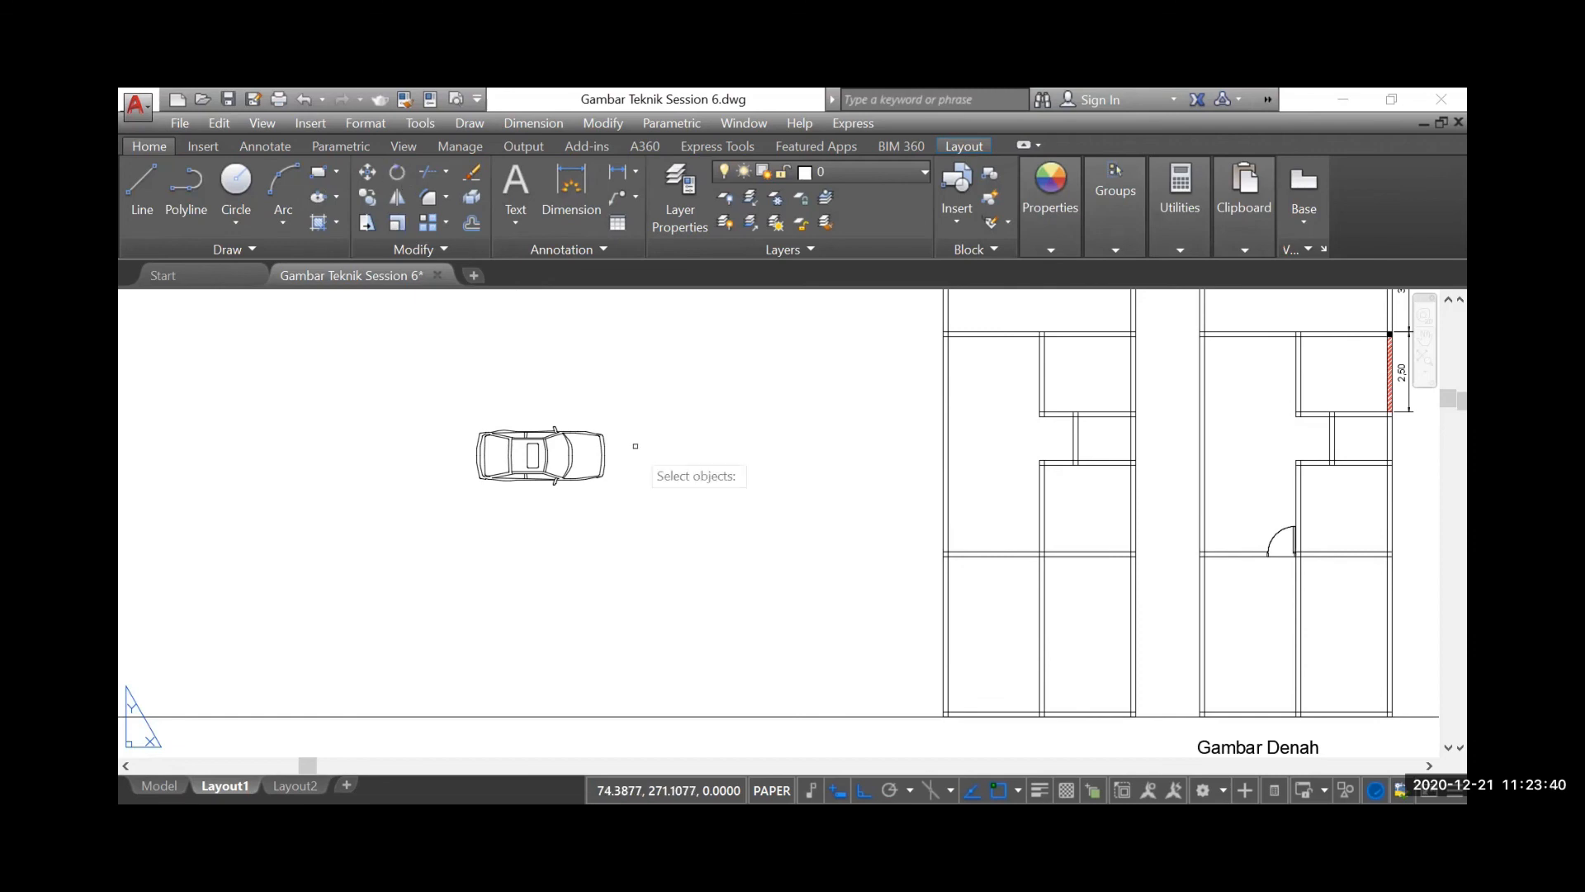
{"action": "left_click", "coordinate": [607, 446]}
{"action": "key", "text": "Return"}
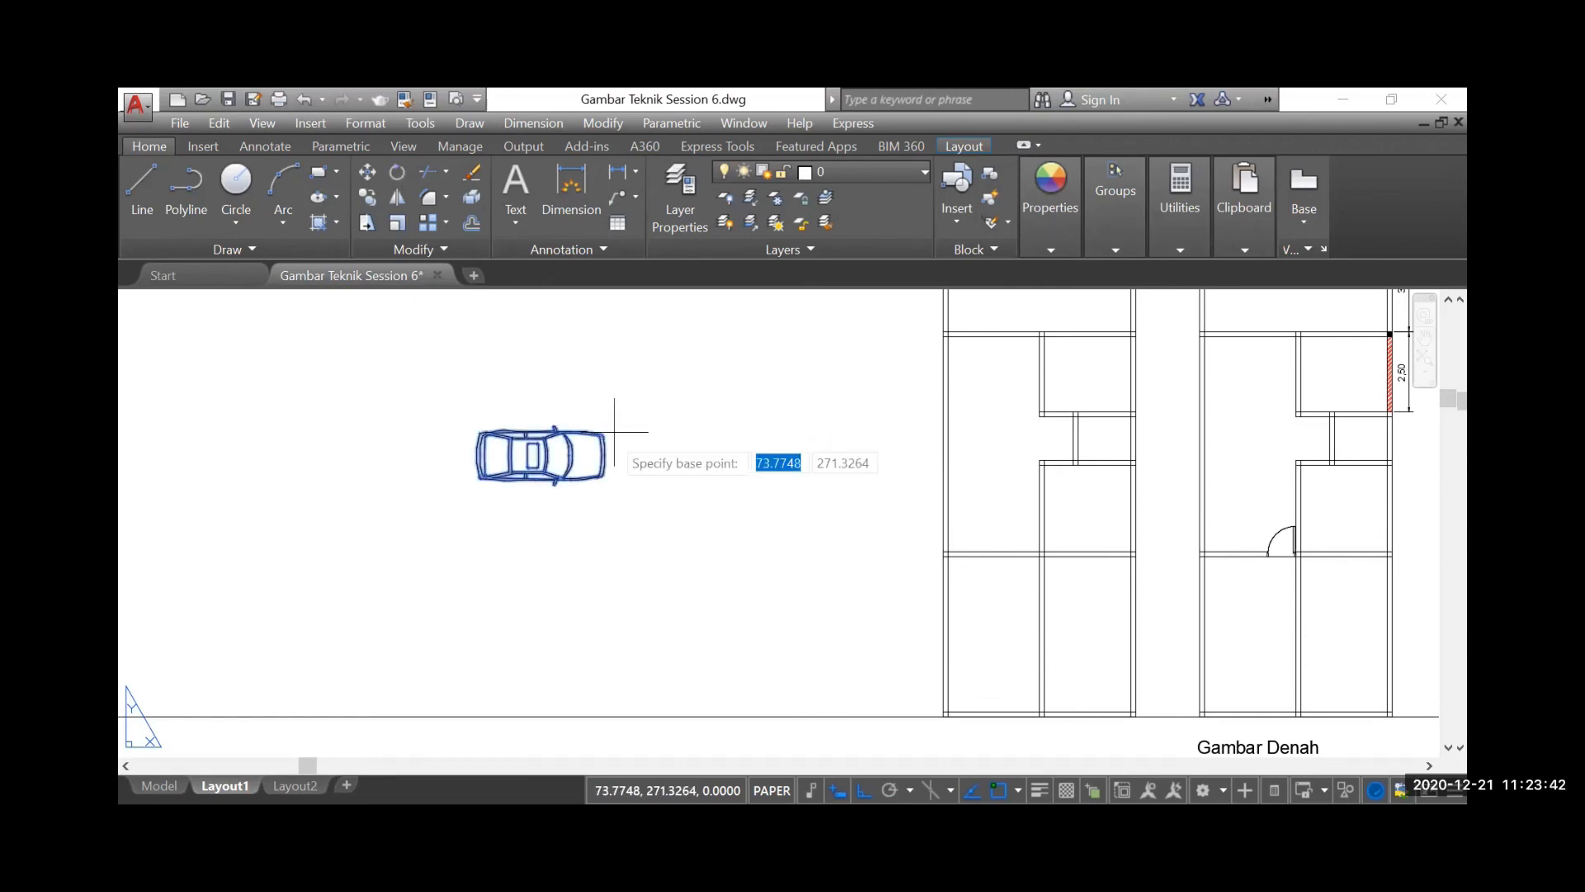
{"action": "scroll", "coordinate": [615, 450], "scroll_direction": "up", "scroll_amount": 3}
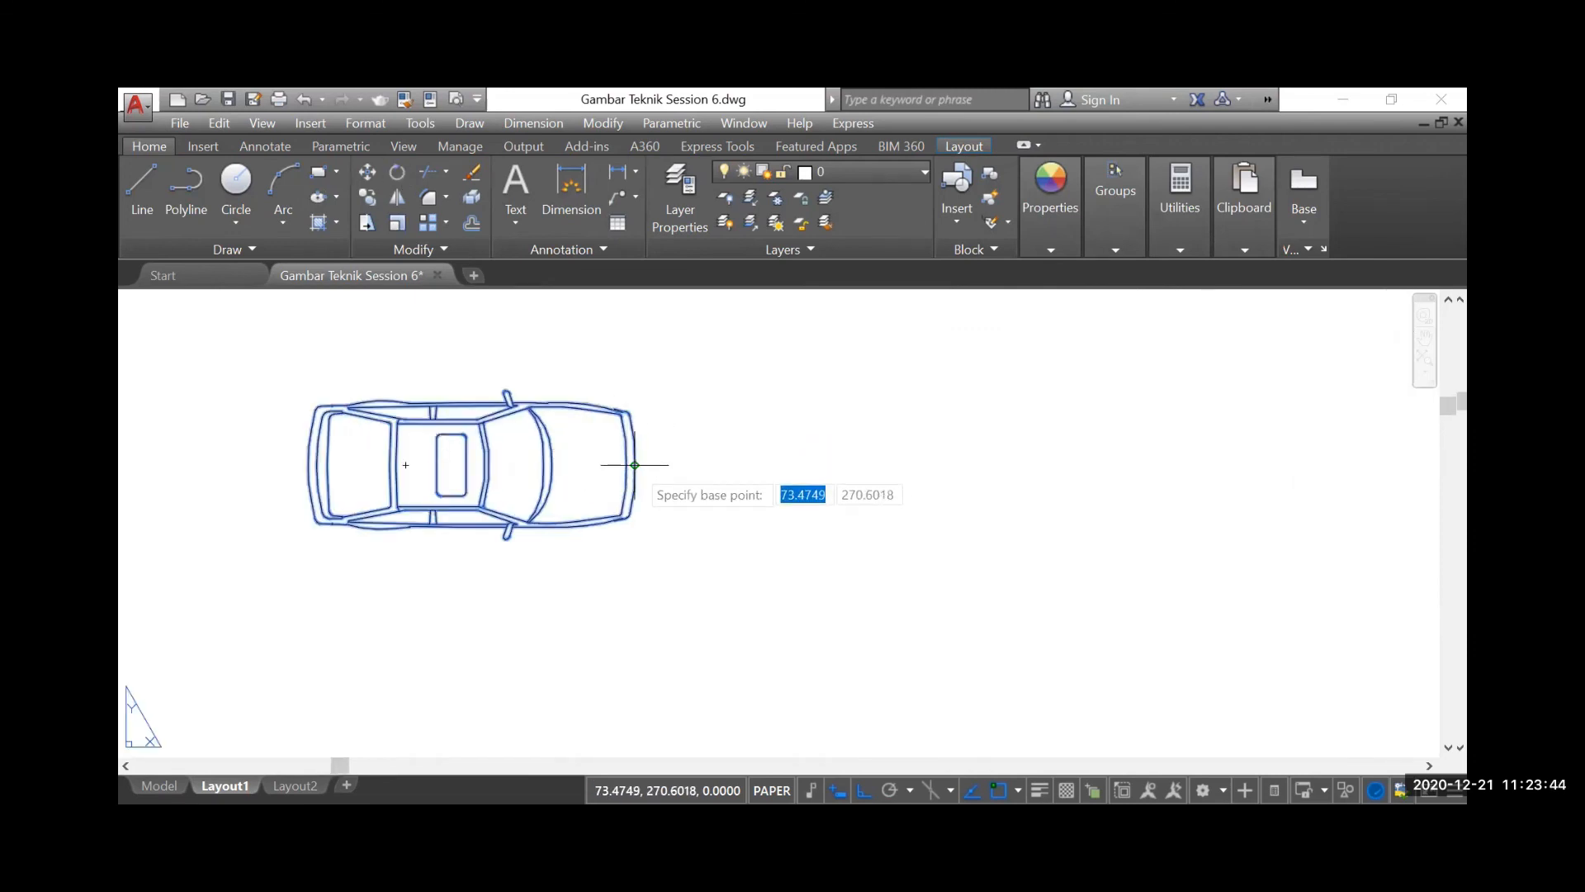
{"action": "left_click", "coordinate": [635, 465]}
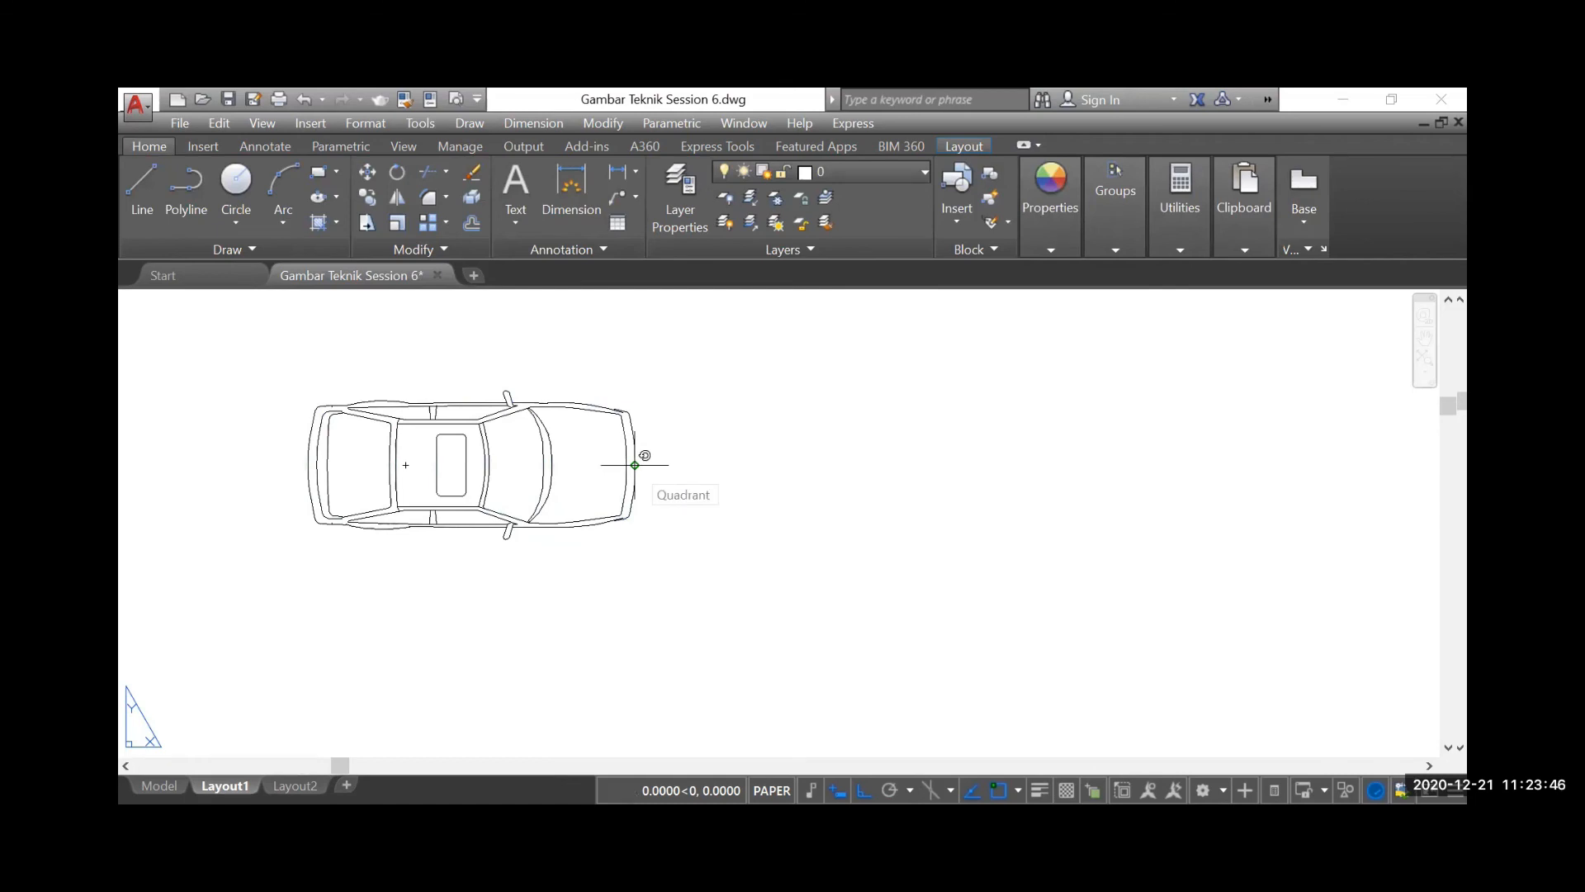
{"action": "type", "text": "90"}
{"action": "key", "text": "Return"}
{"action": "scroll", "coordinate": [637, 453], "scroll_direction": "down", "scroll_amount": 1}
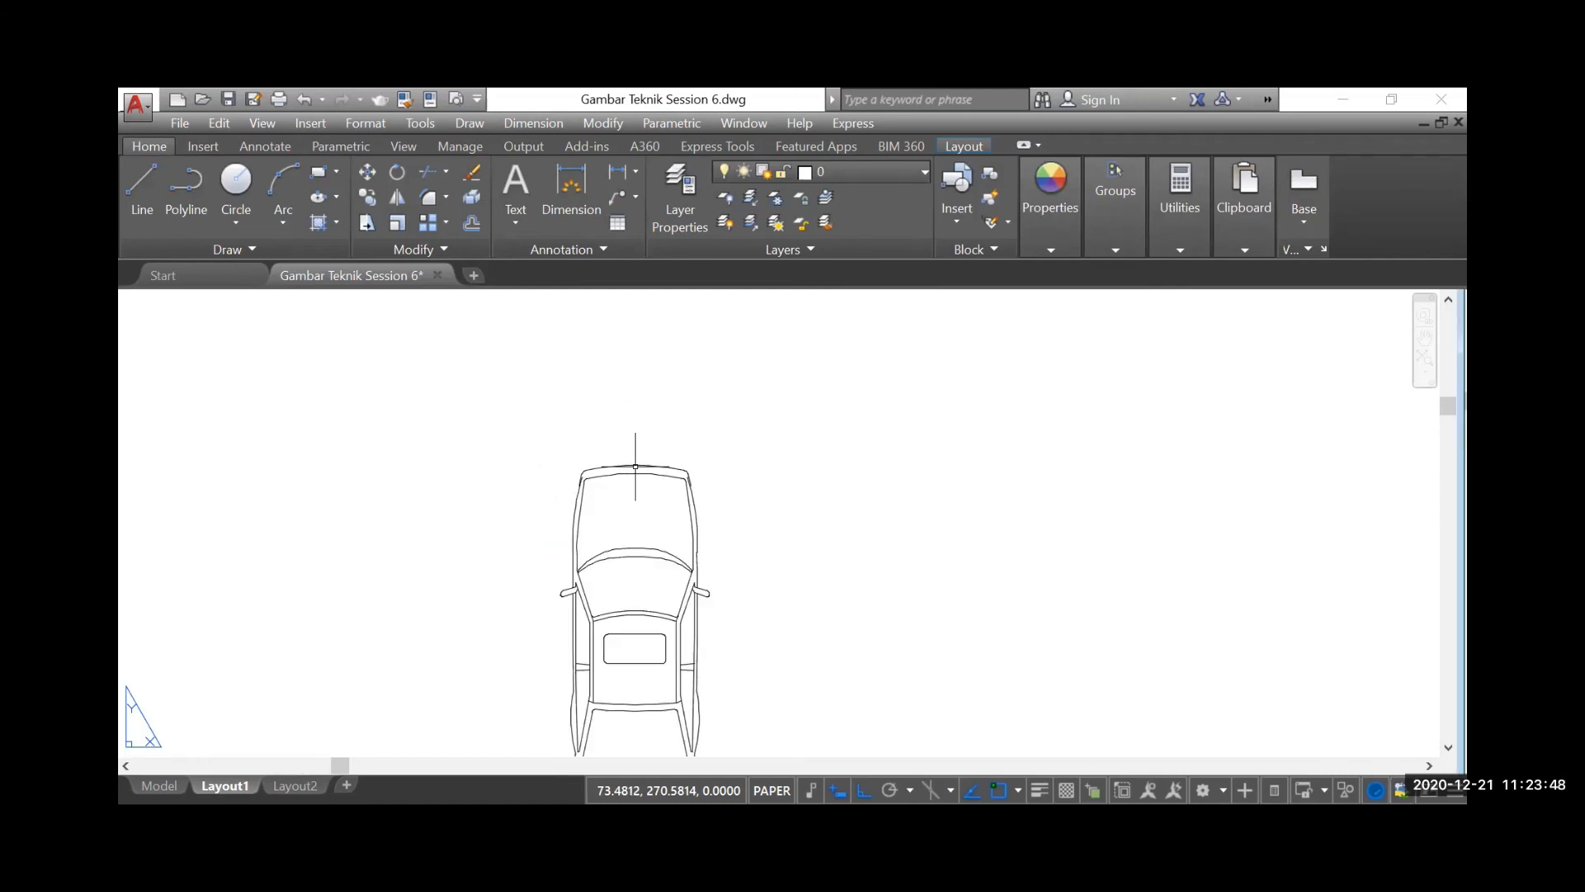
{"action": "scroll", "coordinate": [674, 420], "scroll_direction": "down", "scroll_amount": 2}
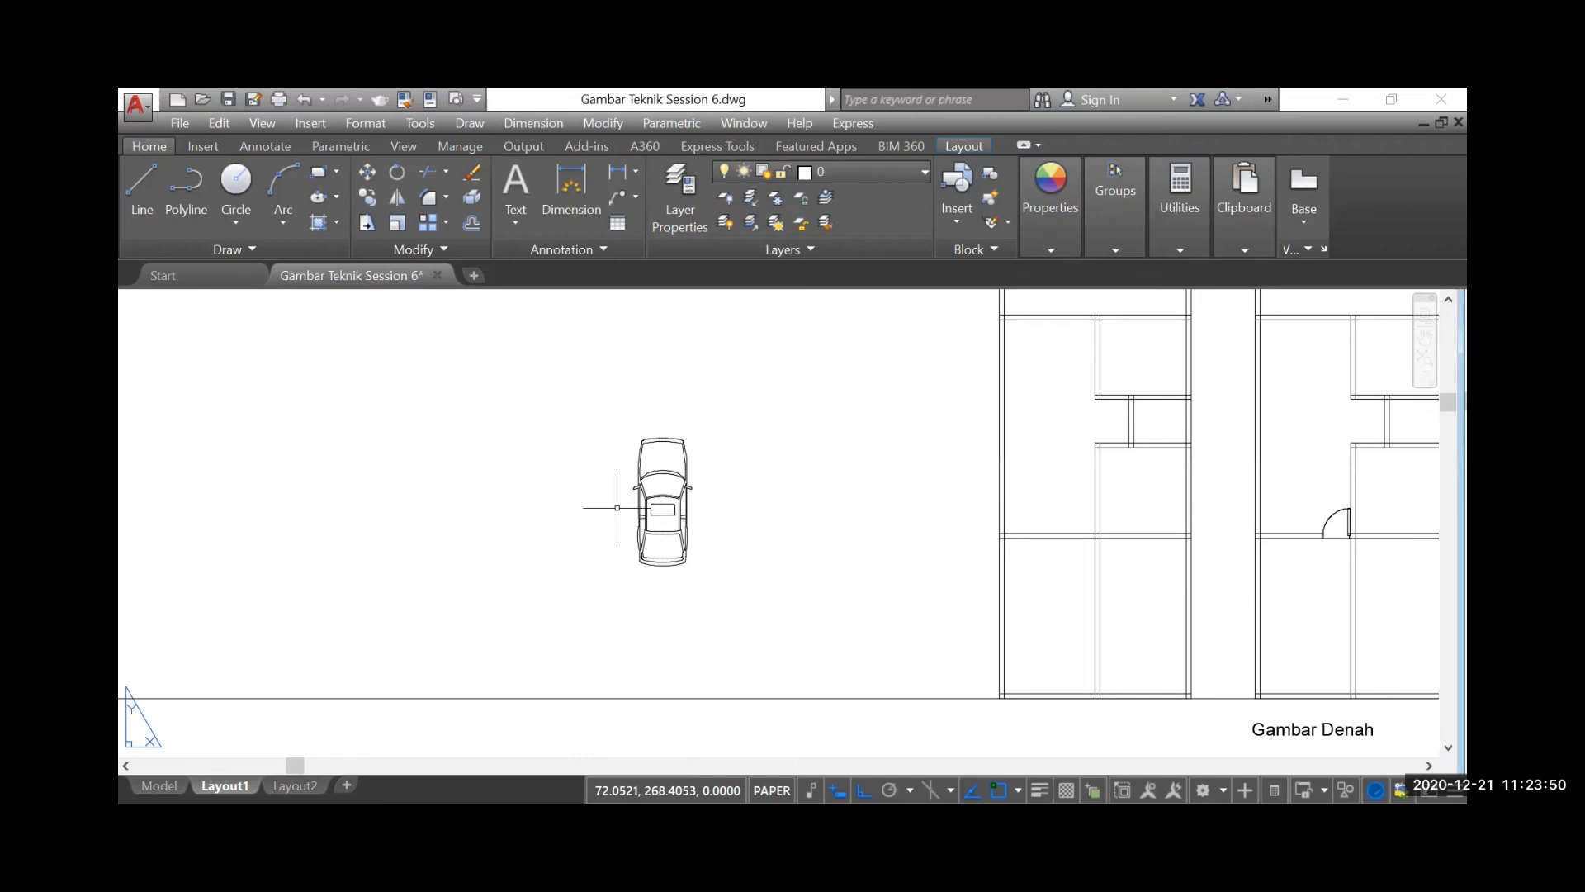
Examine the reference house plan beside the RUMAH NO 6 sheet for the position of the carport (Karport)
{"action": "scroll", "coordinate": [570, 496], "scroll_direction": "down", "scroll_amount": 1}
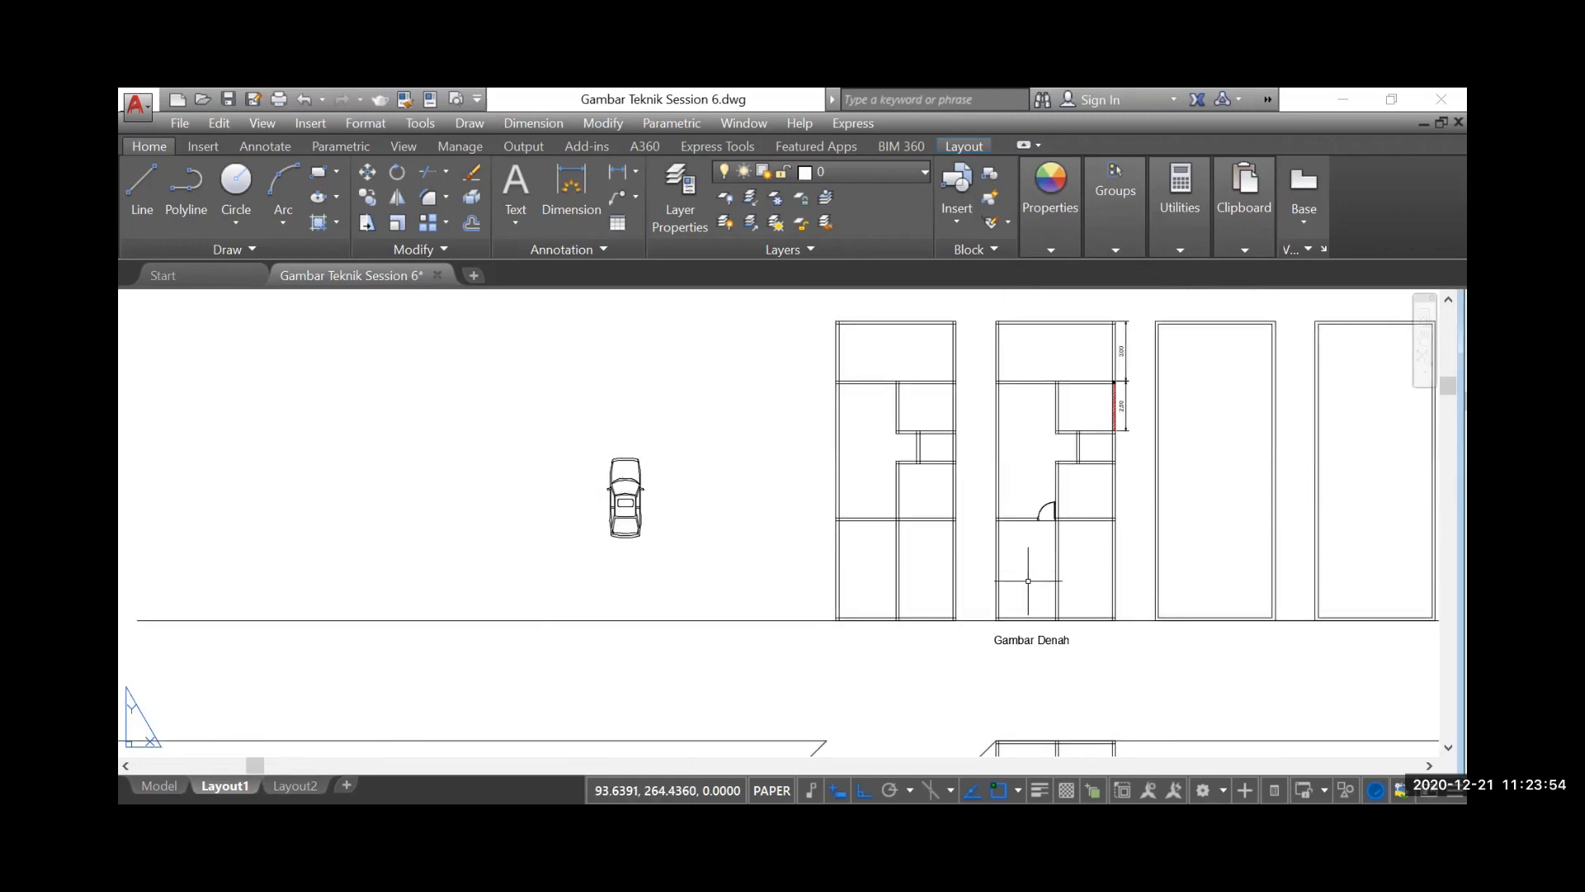
{"action": "scroll", "coordinate": [908, 561], "scroll_direction": "down", "scroll_amount": 5}
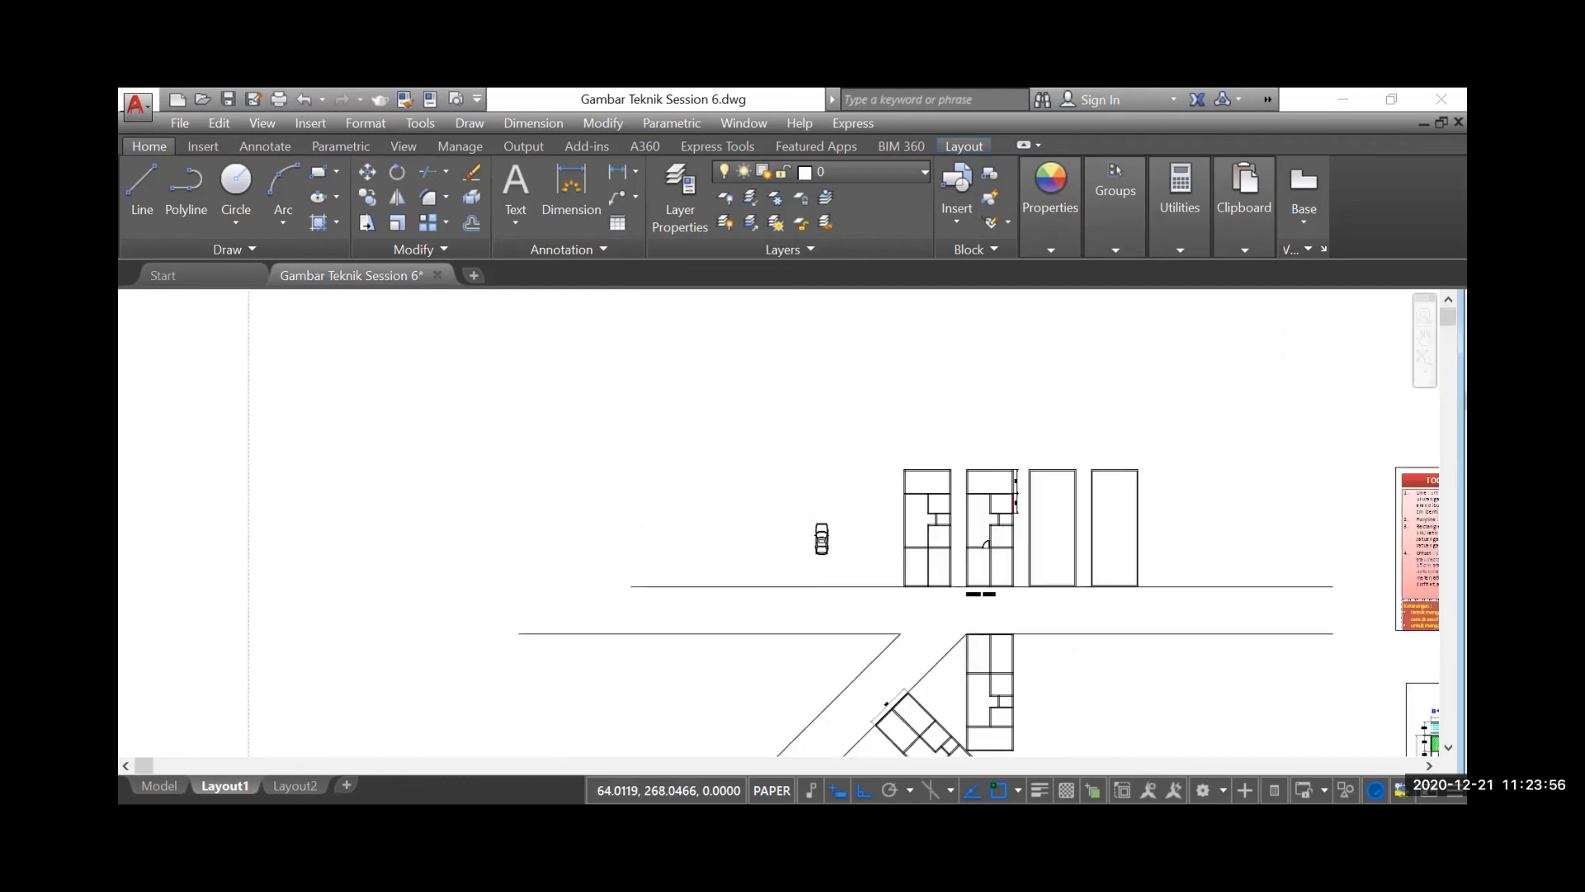
{"action": "scroll", "coordinate": [1176, 656], "scroll_direction": "up", "scroll_amount": 6}
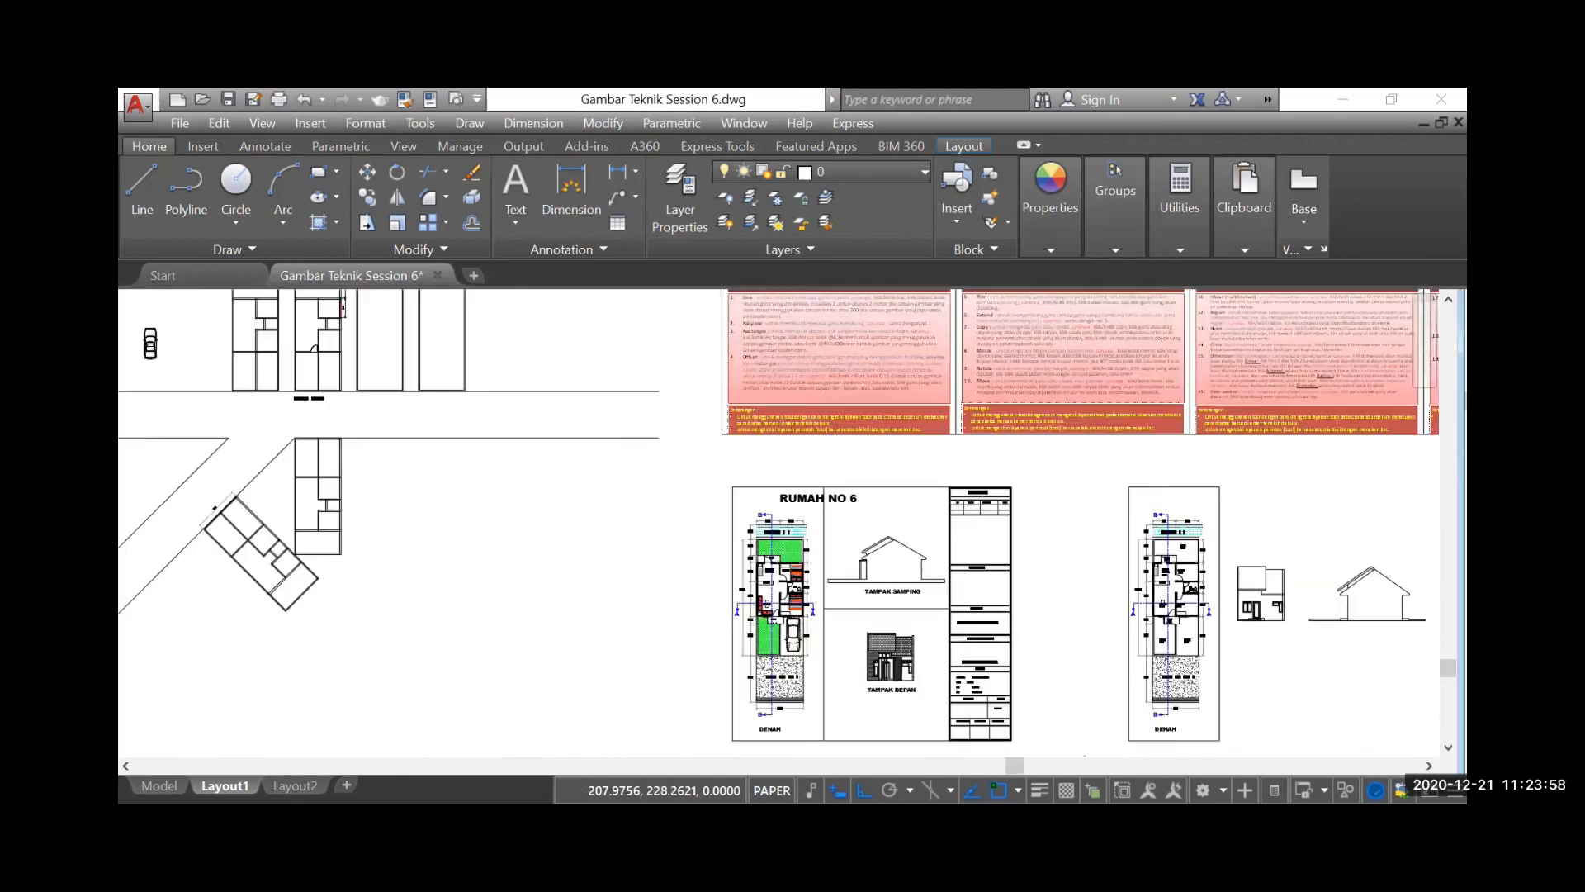
{"action": "scroll", "coordinate": [1138, 634], "scroll_direction": "down", "scroll_amount": 5}
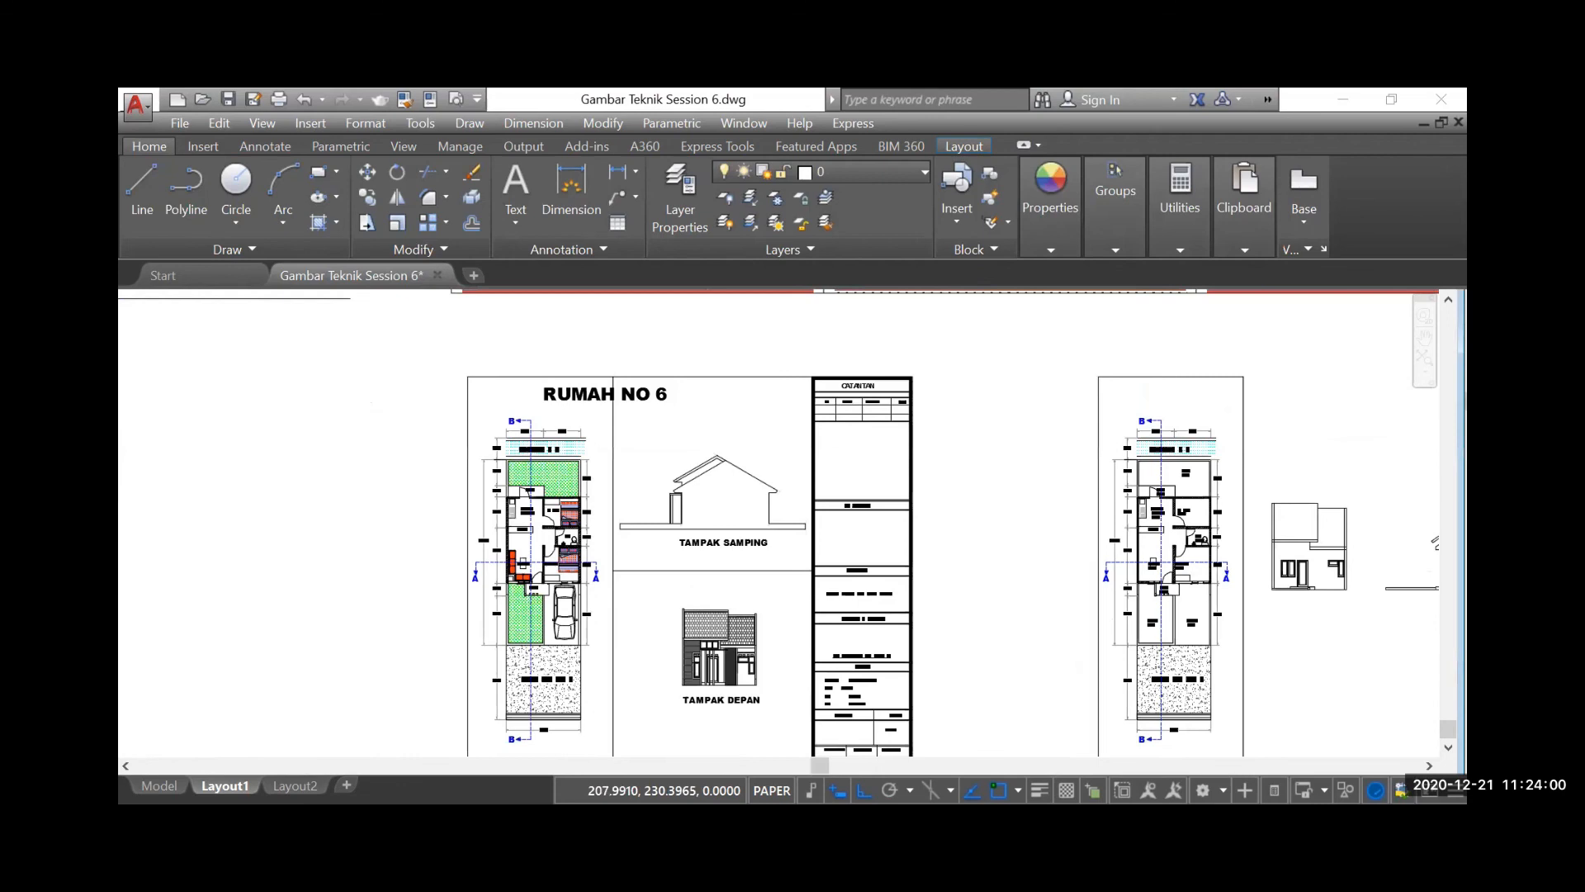
{"action": "scroll", "coordinate": [1168, 698], "scroll_direction": "up", "scroll_amount": 5}
{"action": "scroll", "coordinate": [1161, 677], "scroll_direction": "up", "scroll_amount": 4}
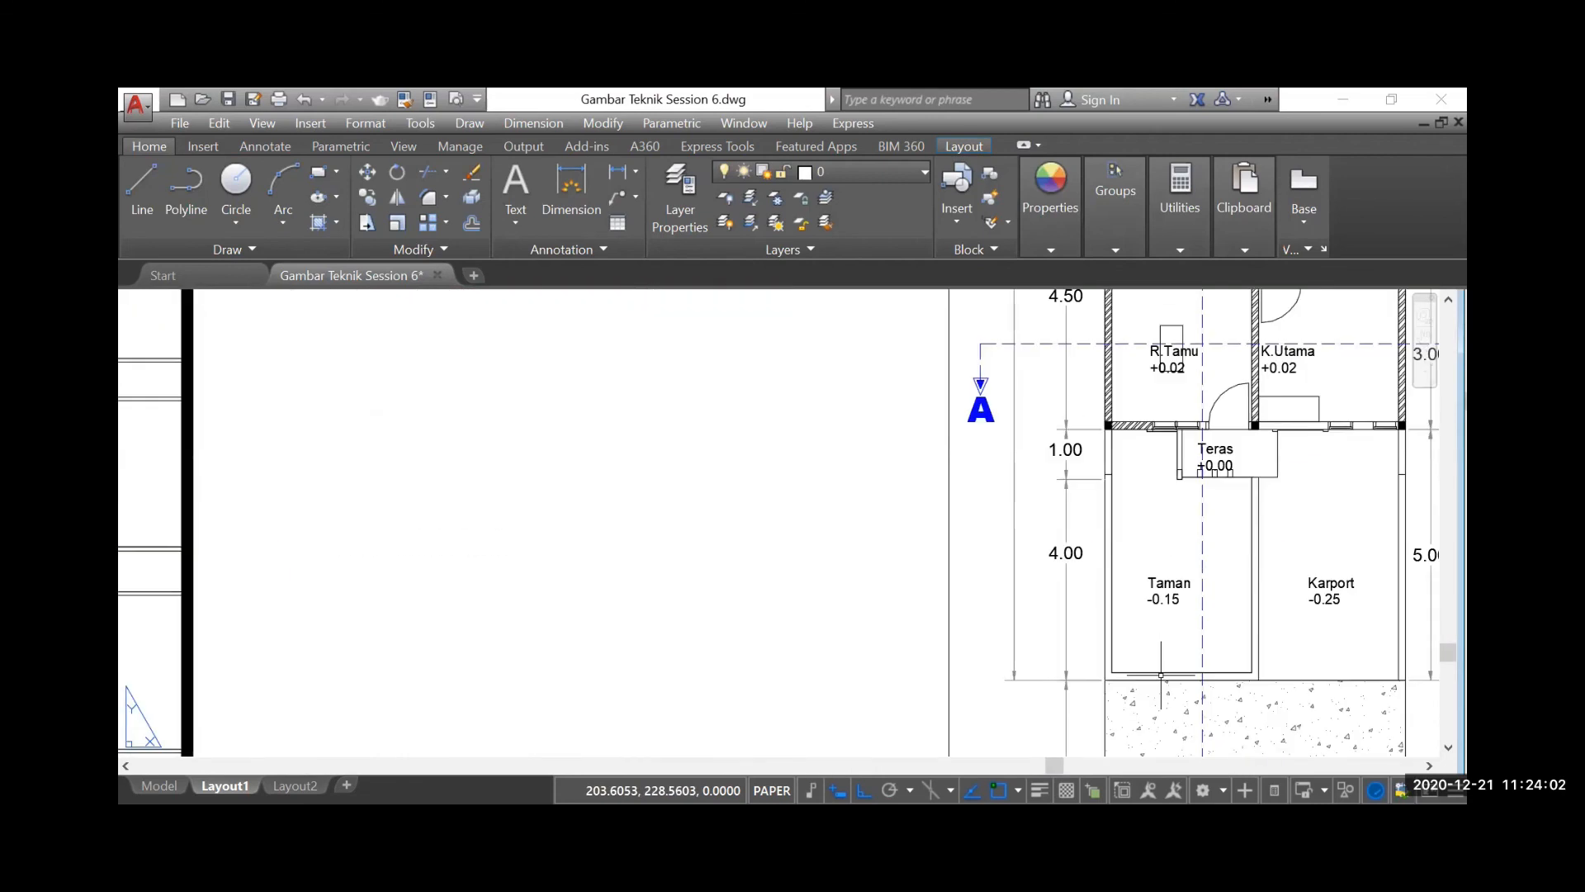
{"action": "scroll", "coordinate": [1186, 642], "scroll_direction": "down", "scroll_amount": 2}
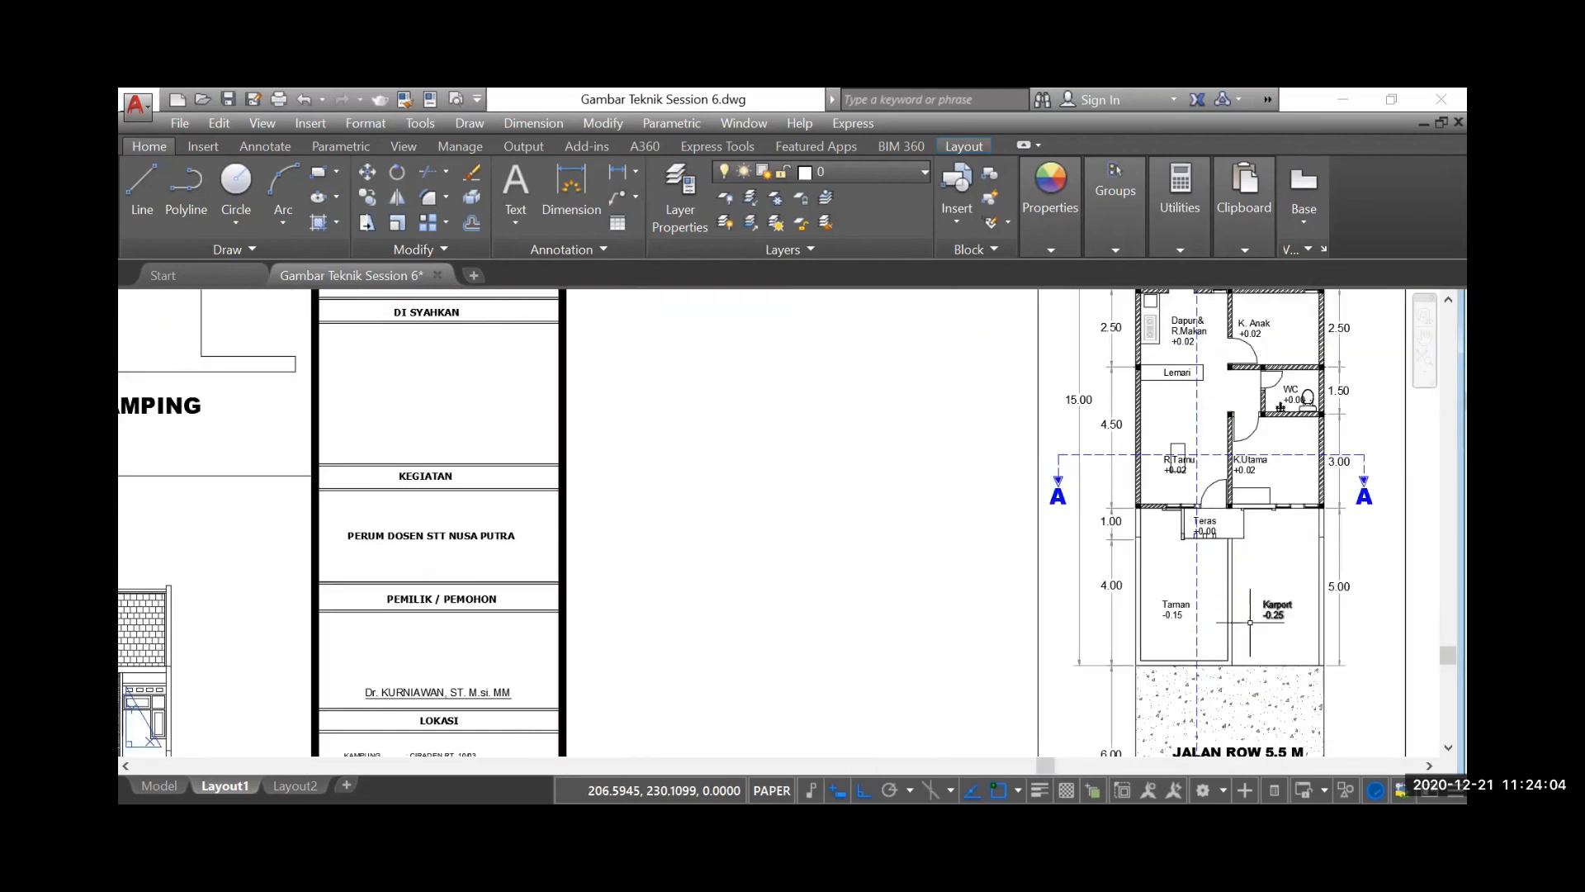
{"action": "scroll", "coordinate": [1249, 622], "scroll_direction": "down", "scroll_amount": 5}
{"action": "scroll", "coordinate": [762, 605], "scroll_direction": "down", "scroll_amount": 1}
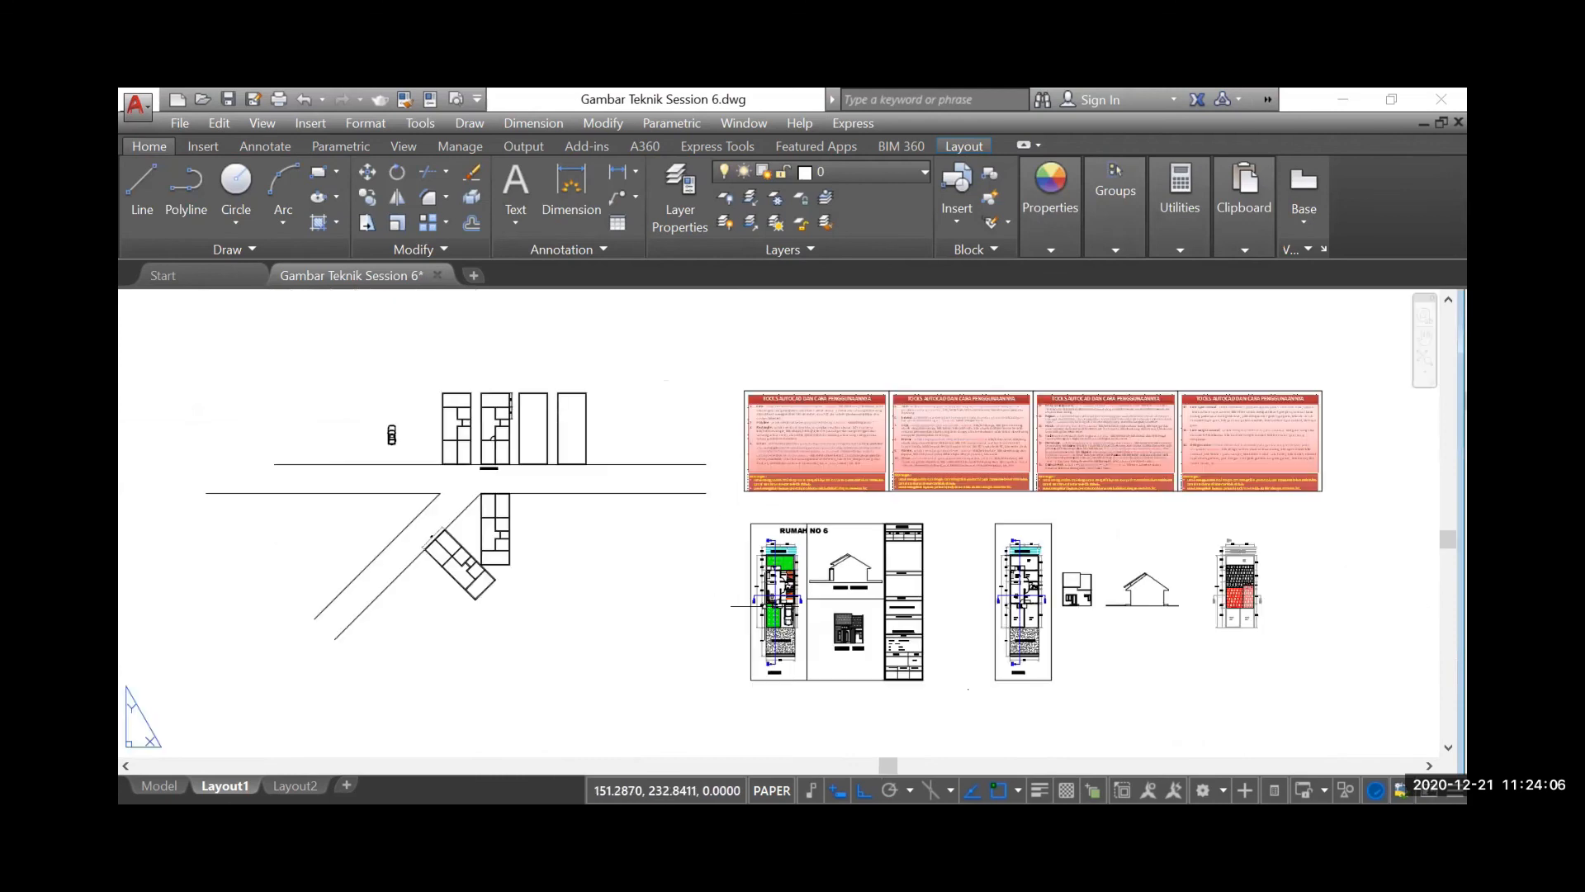
Turn on polar tracking and move the car block by its front midpoint into the carport of the plan labelled Gambar Denah
{"action": "scroll", "coordinate": [467, 450], "scroll_direction": "up", "scroll_amount": 5}
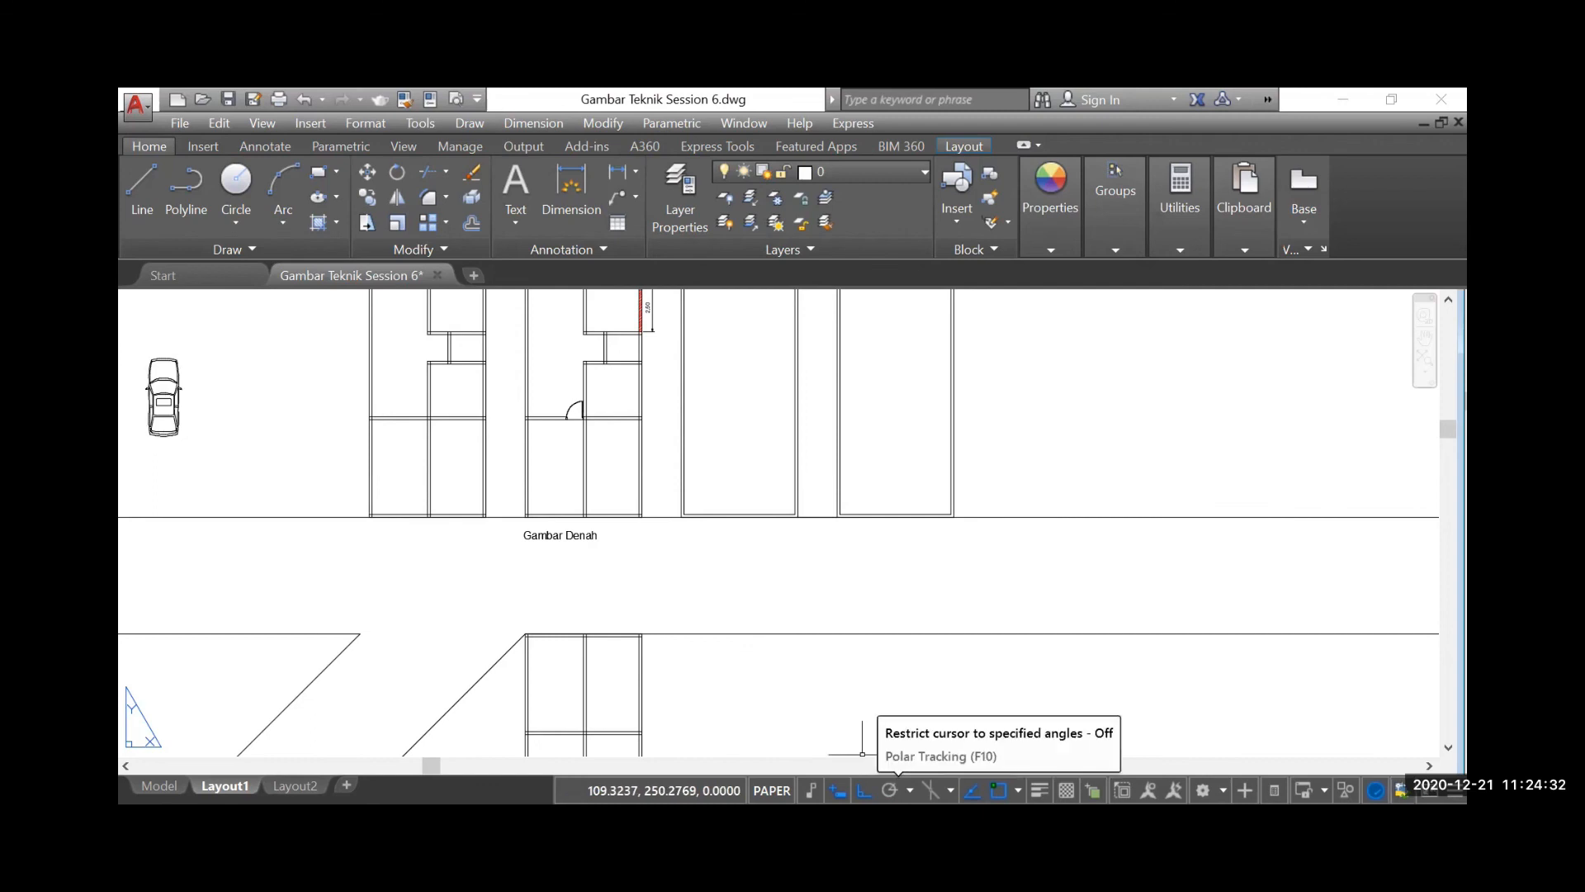
{"action": "left_click", "coordinate": [889, 790]}
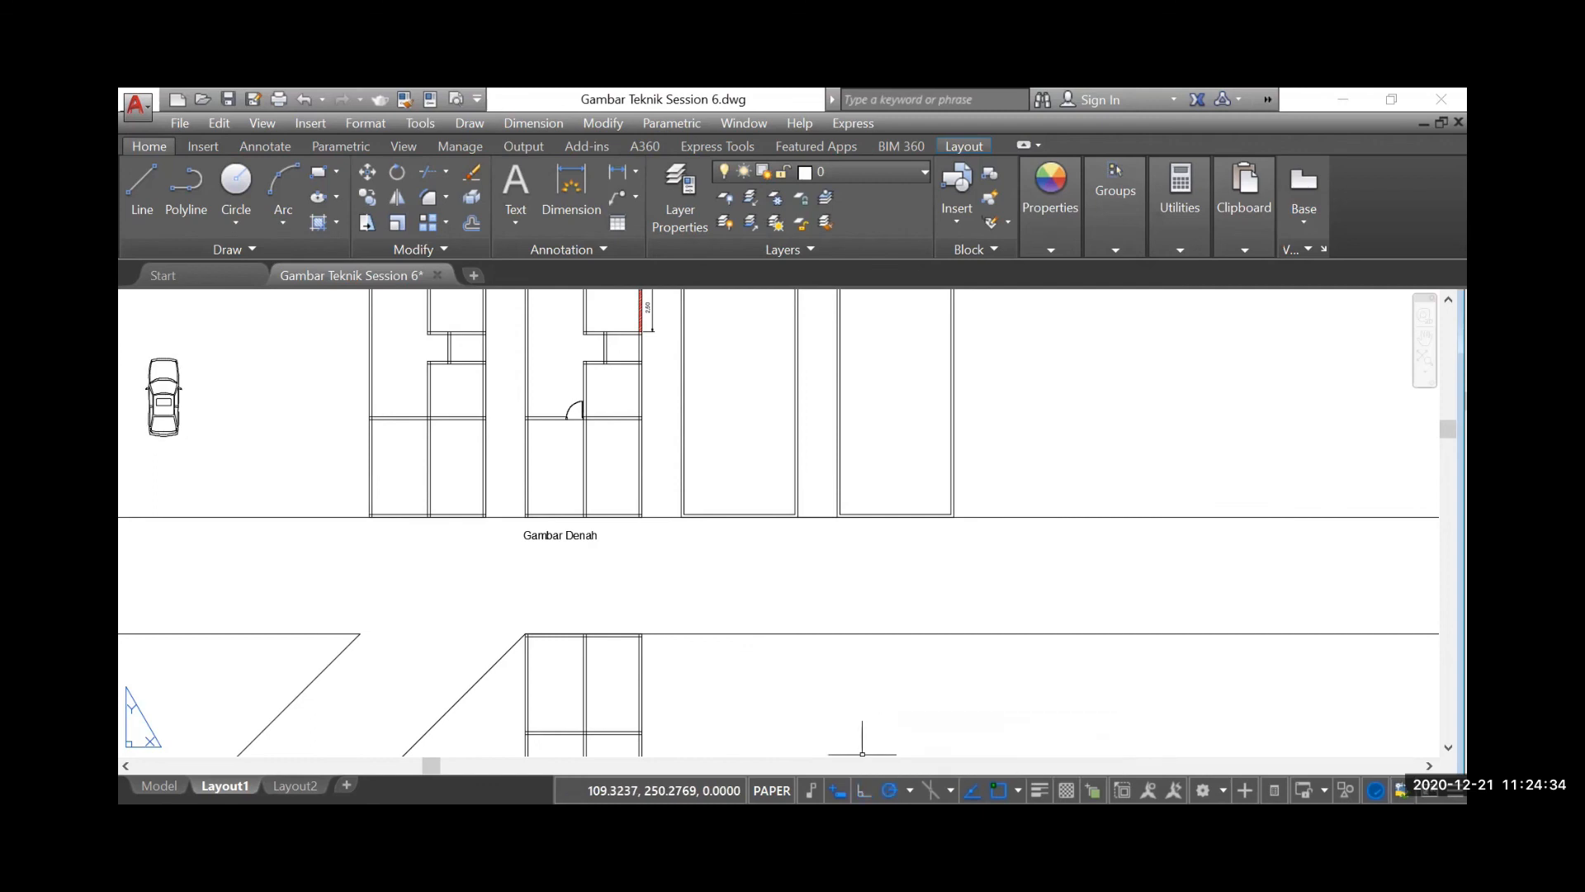
{"action": "left_click", "coordinate": [368, 173]}
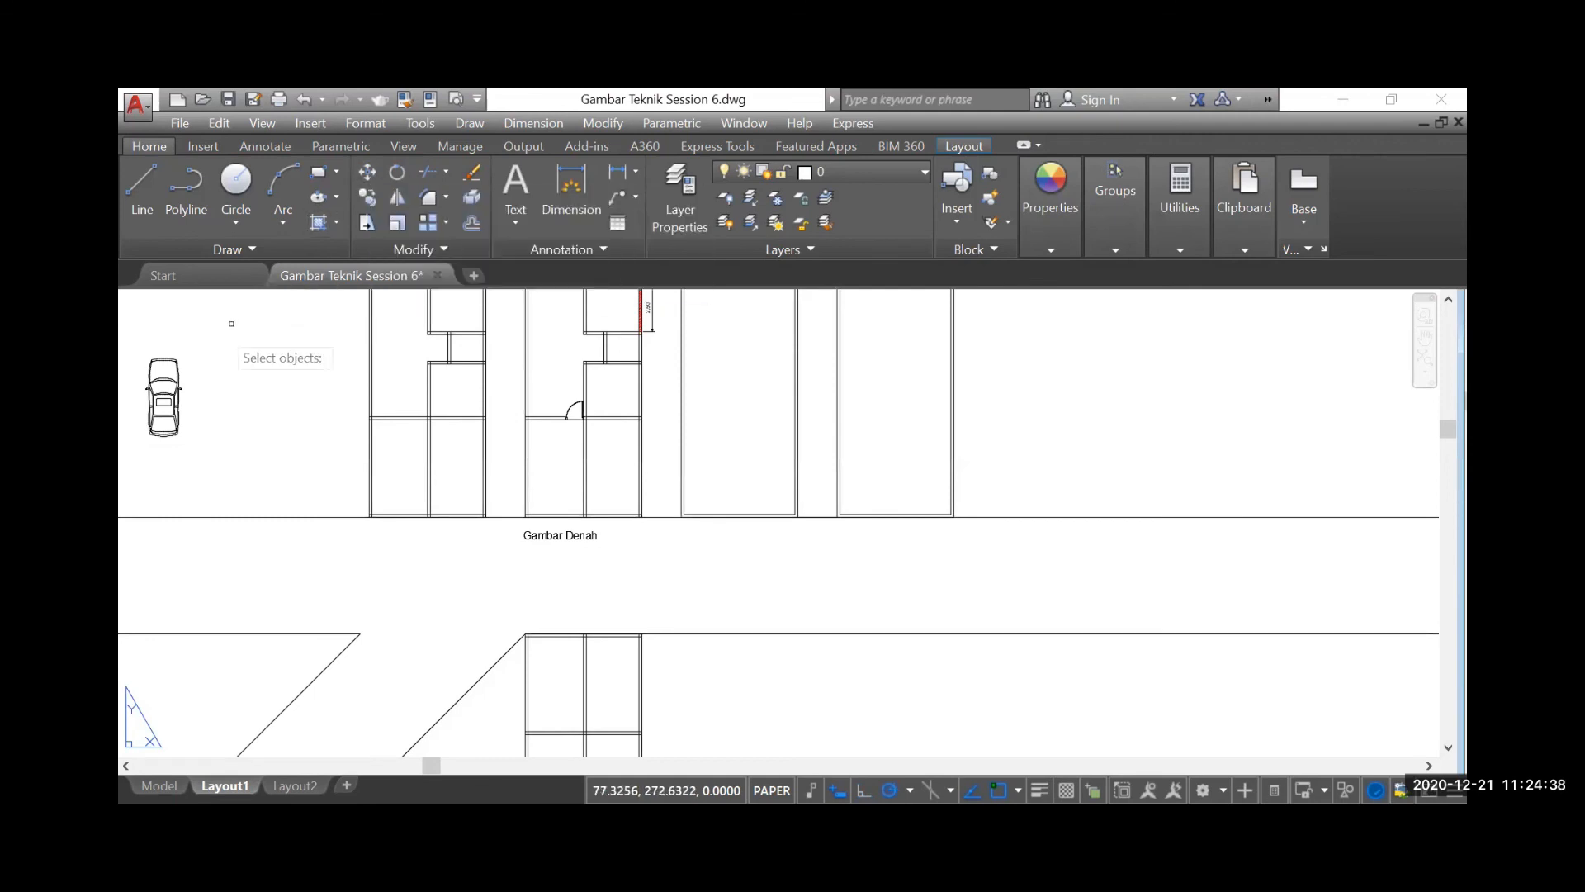
{"action": "scroll", "coordinate": [149, 354], "scroll_direction": "up", "scroll_amount": 5}
{"action": "left_click", "coordinate": [202, 369]}
{"action": "key", "text": "Return"}
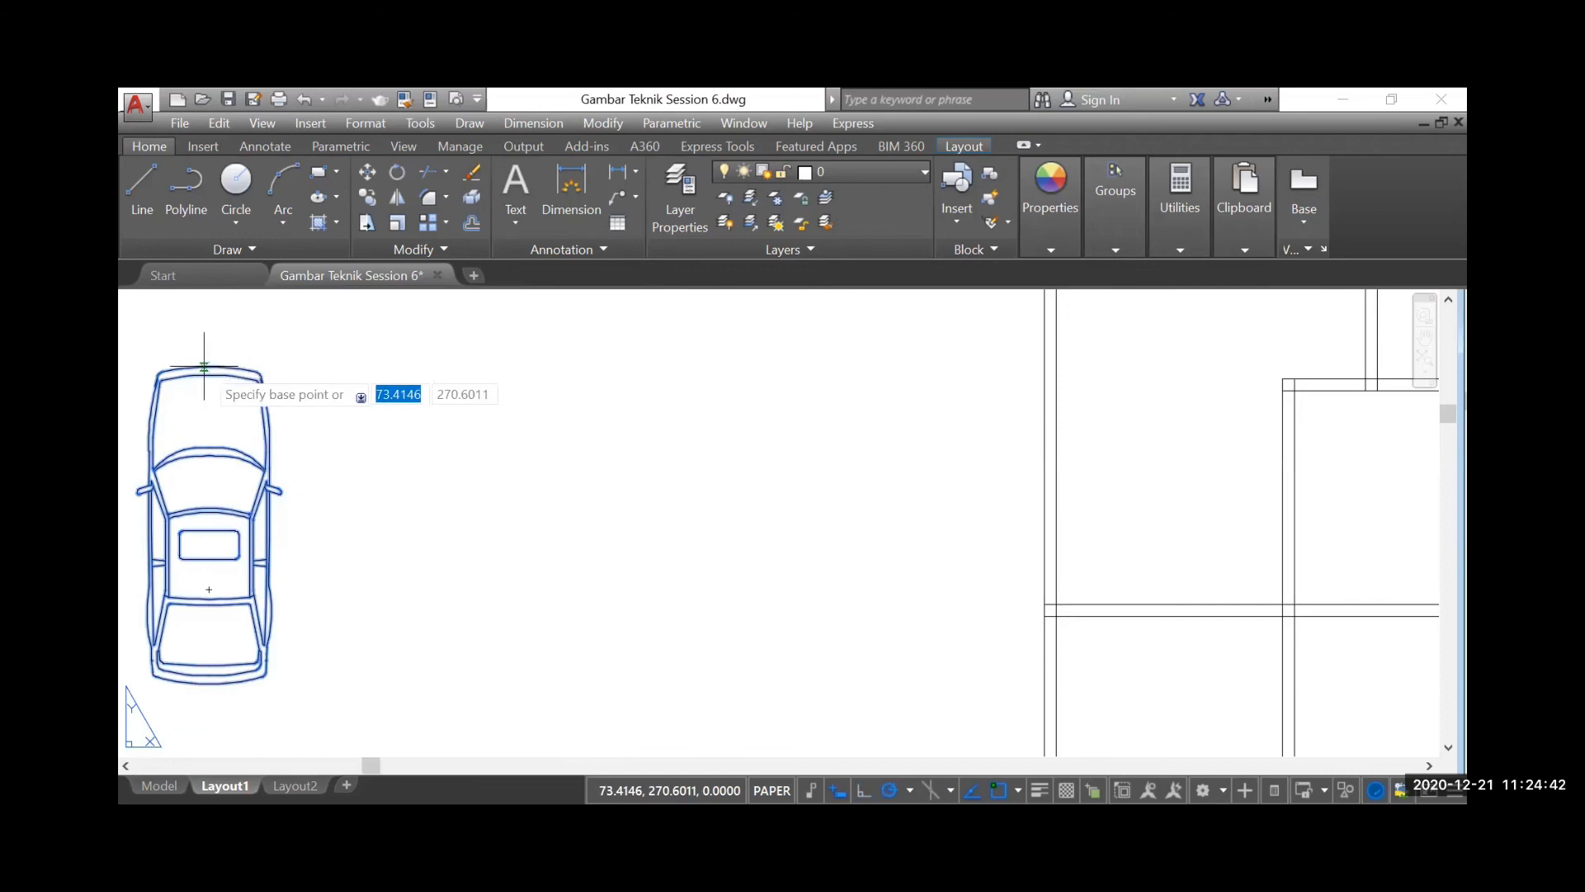
{"action": "left_click", "coordinate": [204, 365]}
{"action": "scroll", "coordinate": [206, 379], "scroll_direction": "down", "scroll_amount": 5}
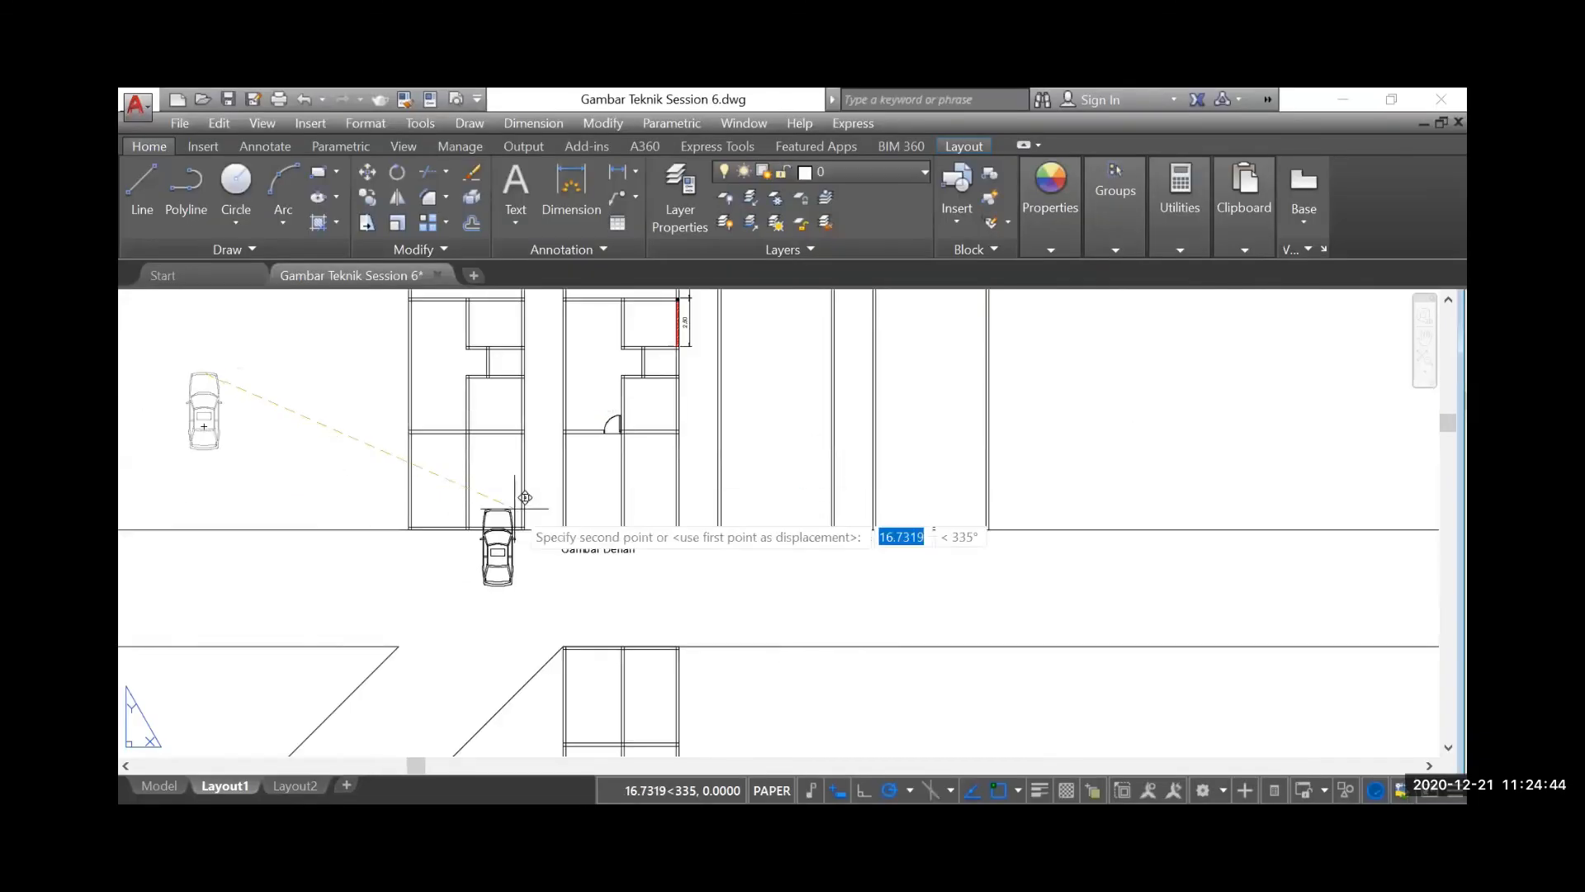
{"action": "scroll", "coordinate": [659, 473], "scroll_direction": "up", "scroll_amount": 3}
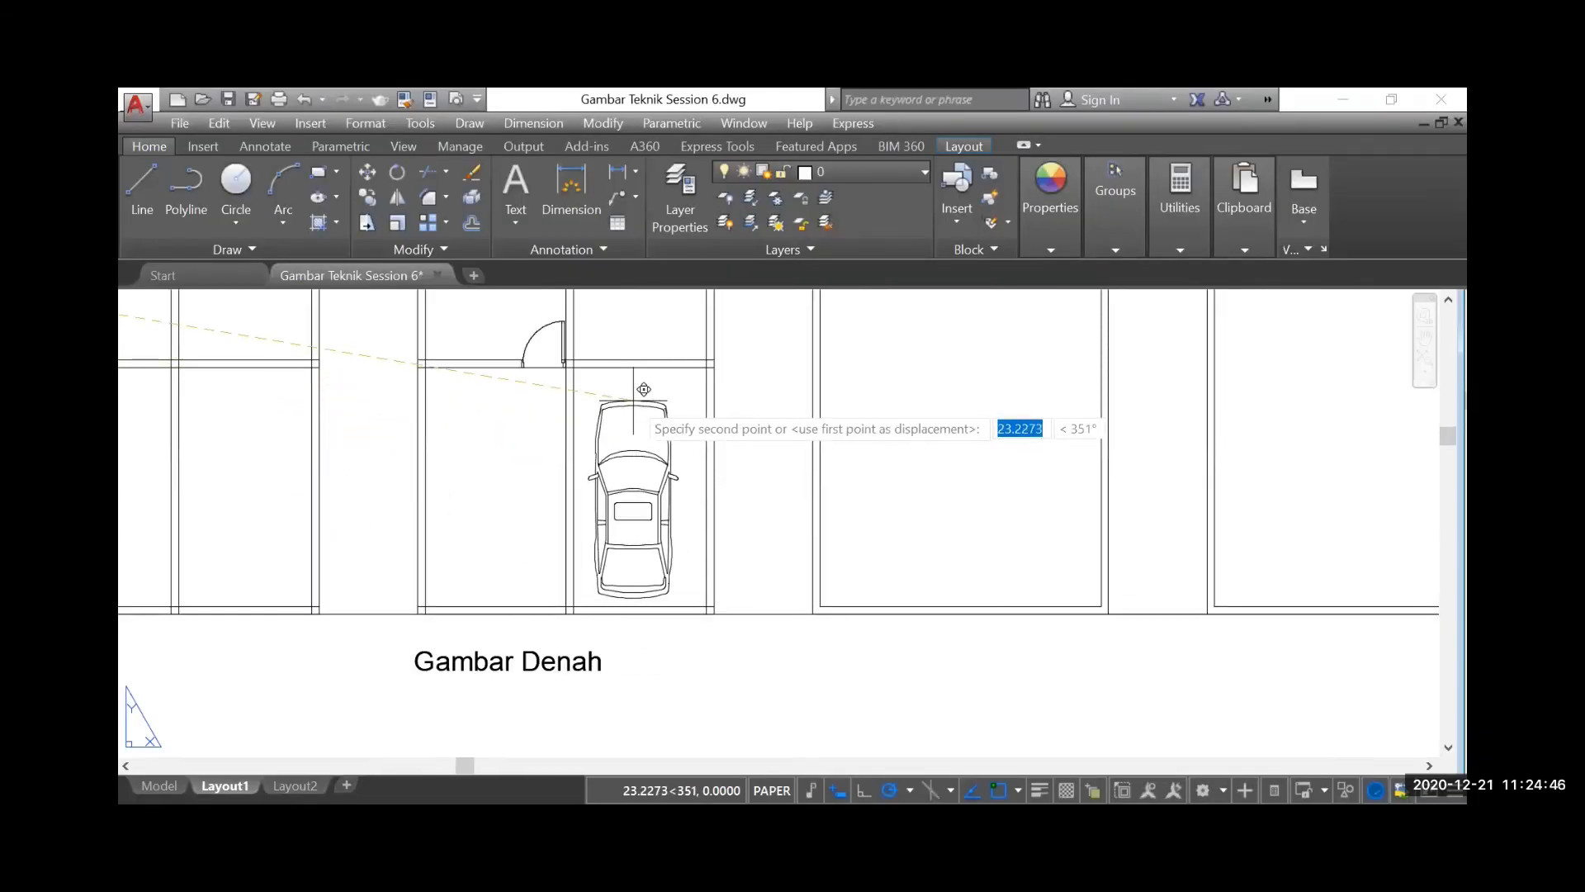
{"action": "left_click", "coordinate": [643, 394]}
{"action": "scroll", "coordinate": [542, 544], "scroll_direction": "down", "scroll_amount": 2}
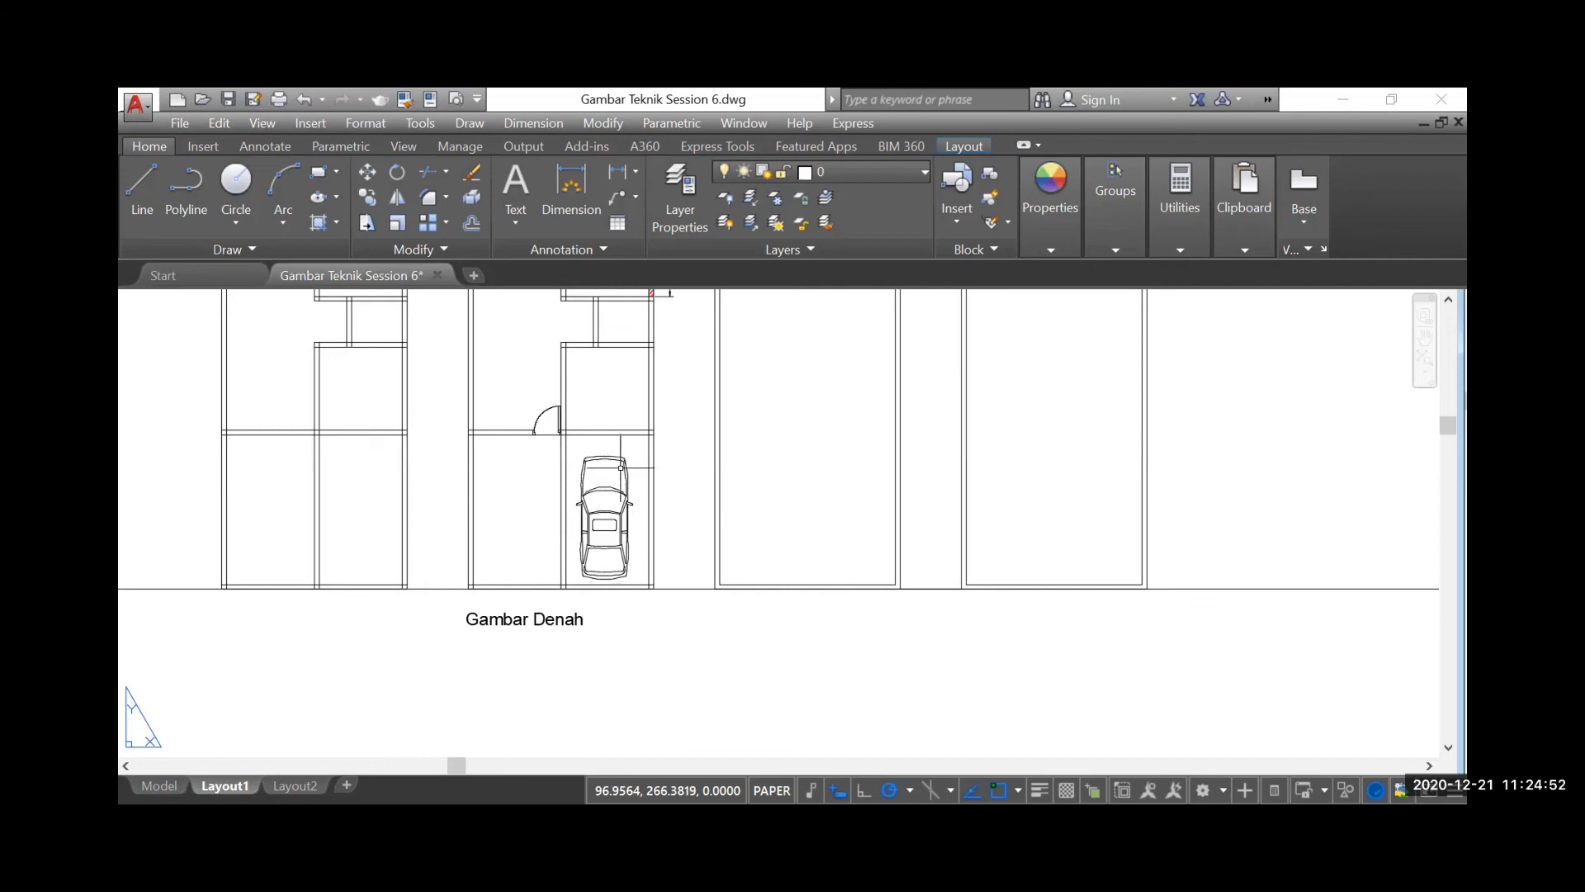
Review the tool instruction boards, including the notes on dimension, color control, line type, line weight and design center
{"action": "scroll", "coordinate": [552, 569], "scroll_direction": "down", "scroll_amount": 2}
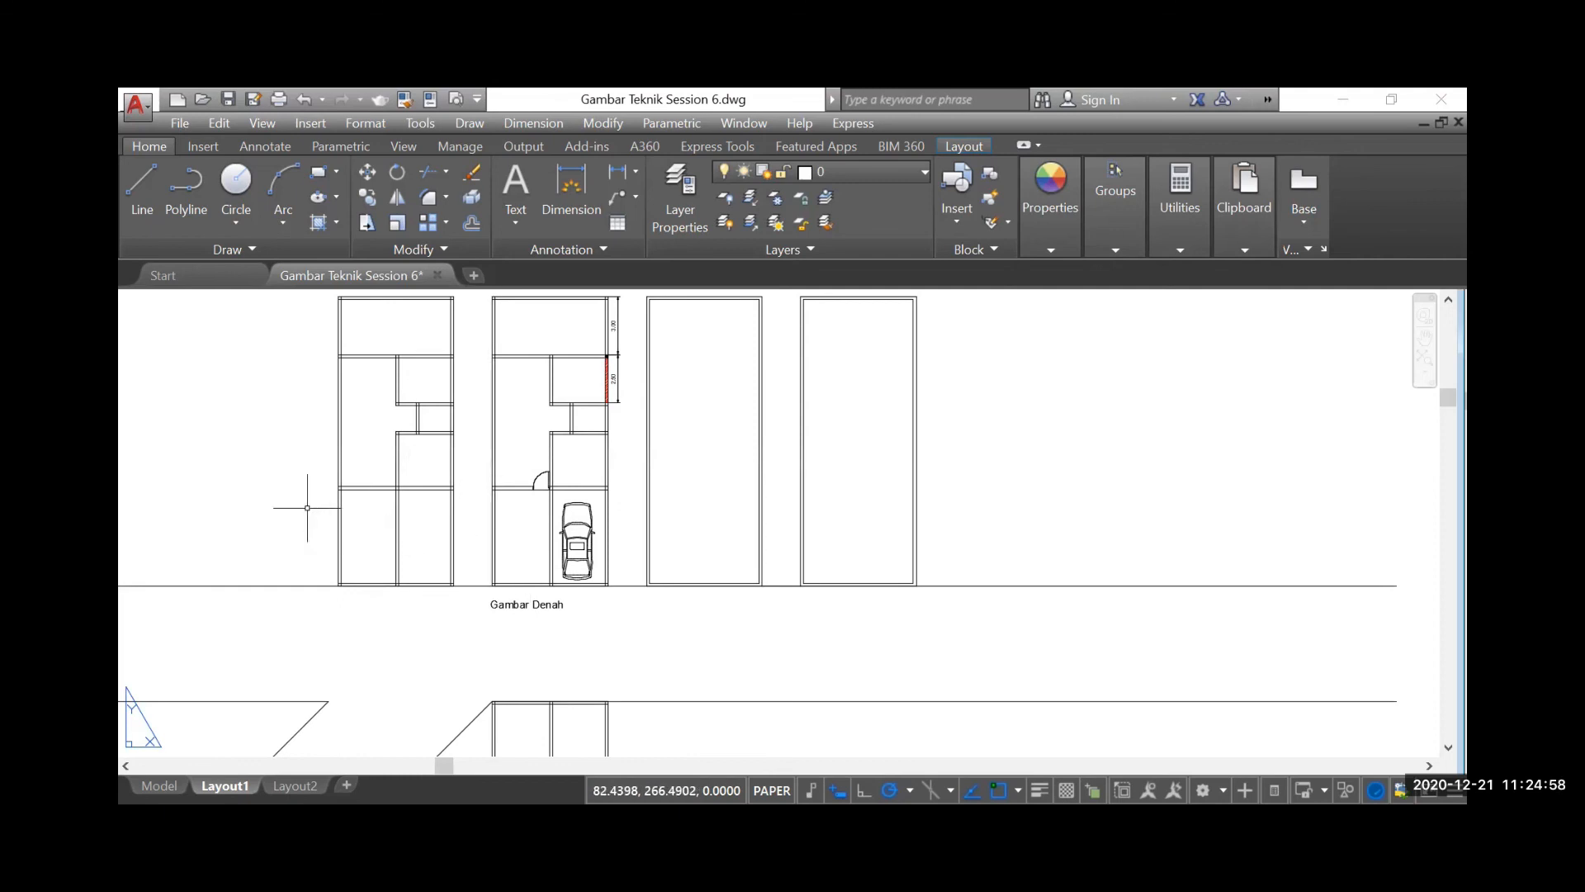
{"action": "scroll", "coordinate": [323, 431], "scroll_direction": "down", "scroll_amount": 3}
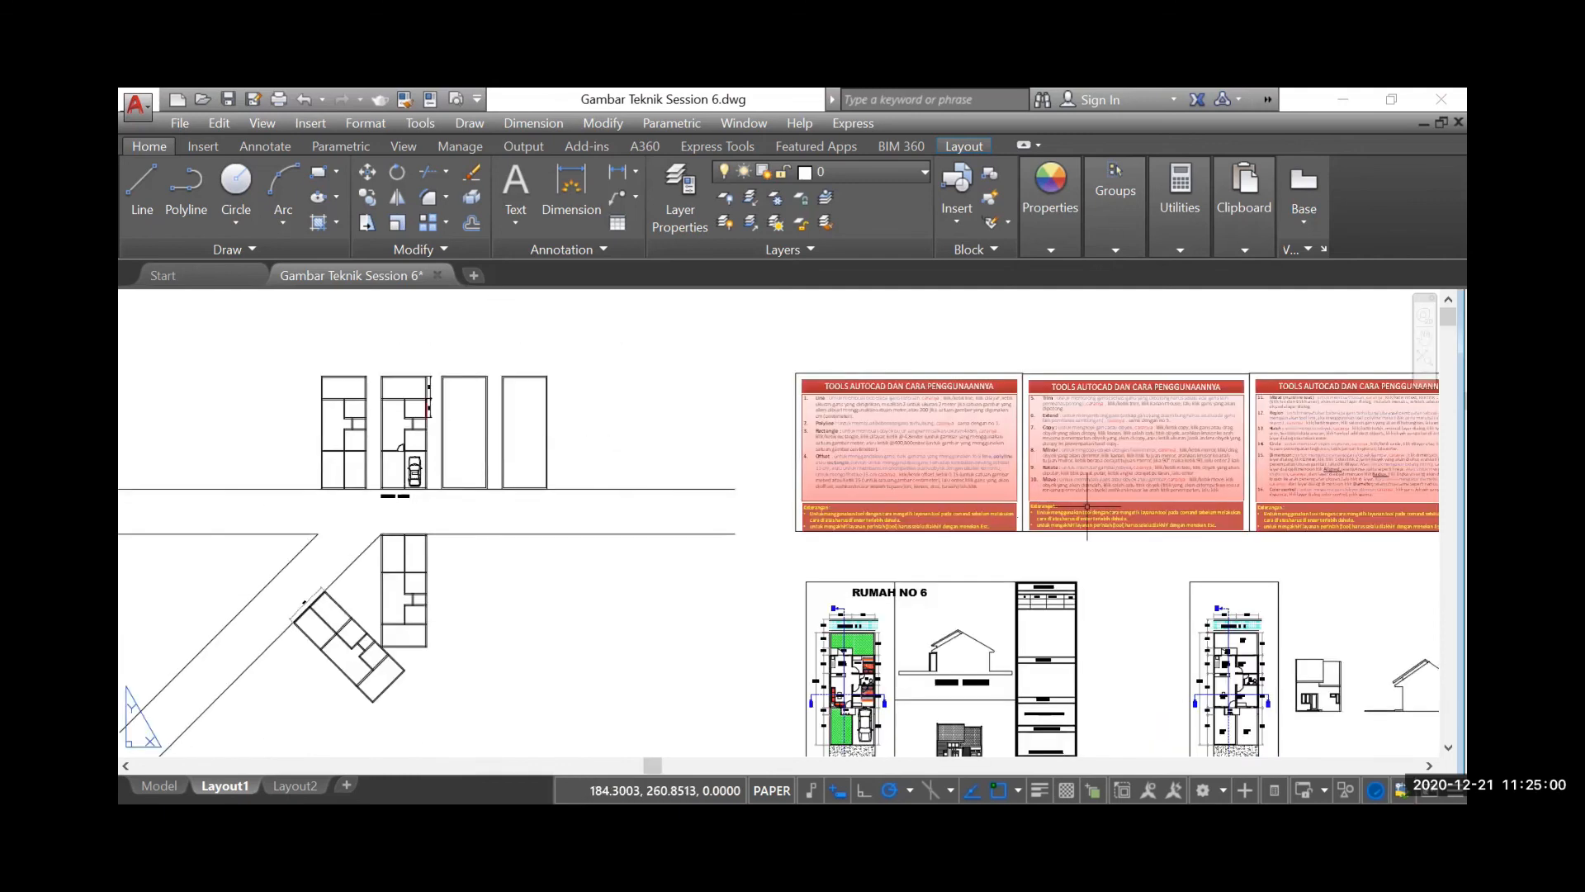
{"action": "scroll", "coordinate": [1397, 485], "scroll_direction": "up", "scroll_amount": 2}
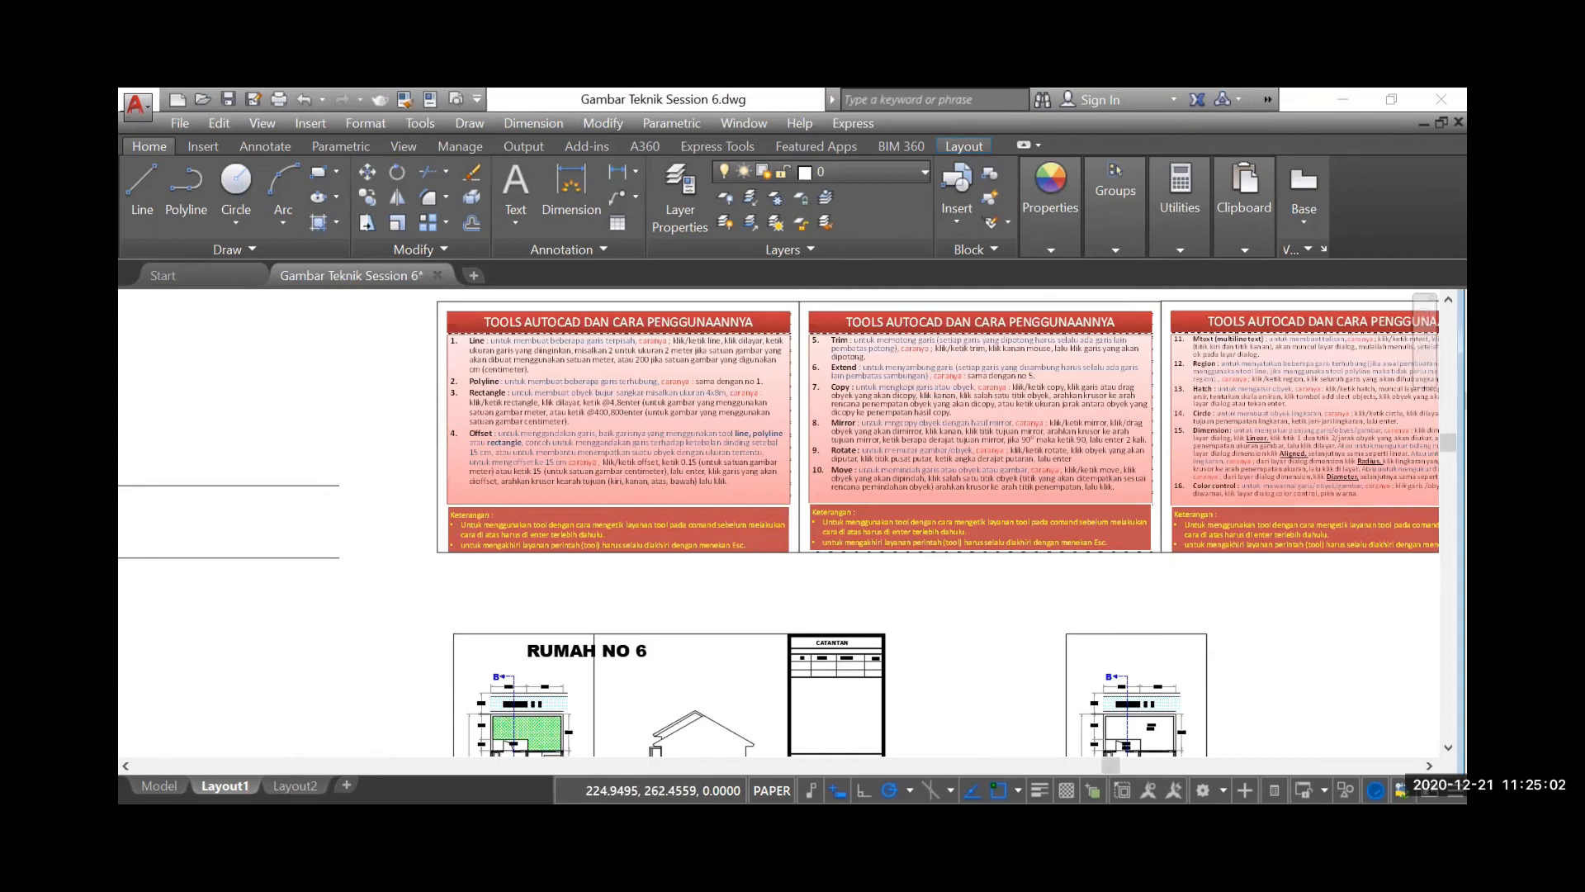
{"action": "scroll", "coordinate": [1374, 485], "scroll_direction": "up", "scroll_amount": 2}
{"action": "scroll", "coordinate": [1374, 485], "scroll_direction": "up", "scroll_amount": 2}
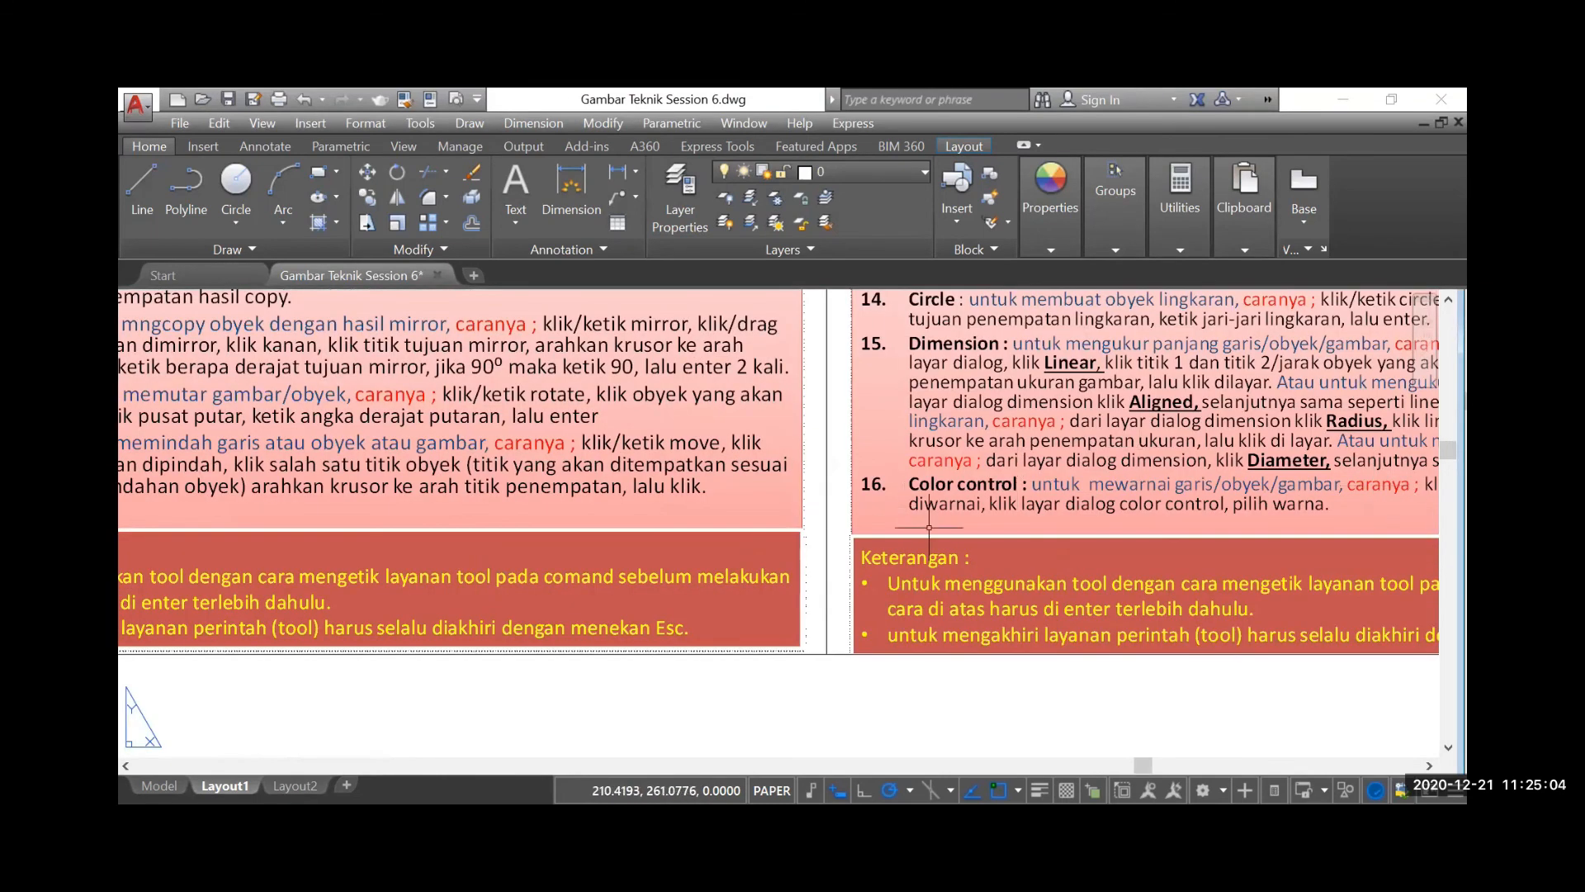
{"action": "scroll", "coordinate": [948, 548], "scroll_direction": "down", "scroll_amount": 5}
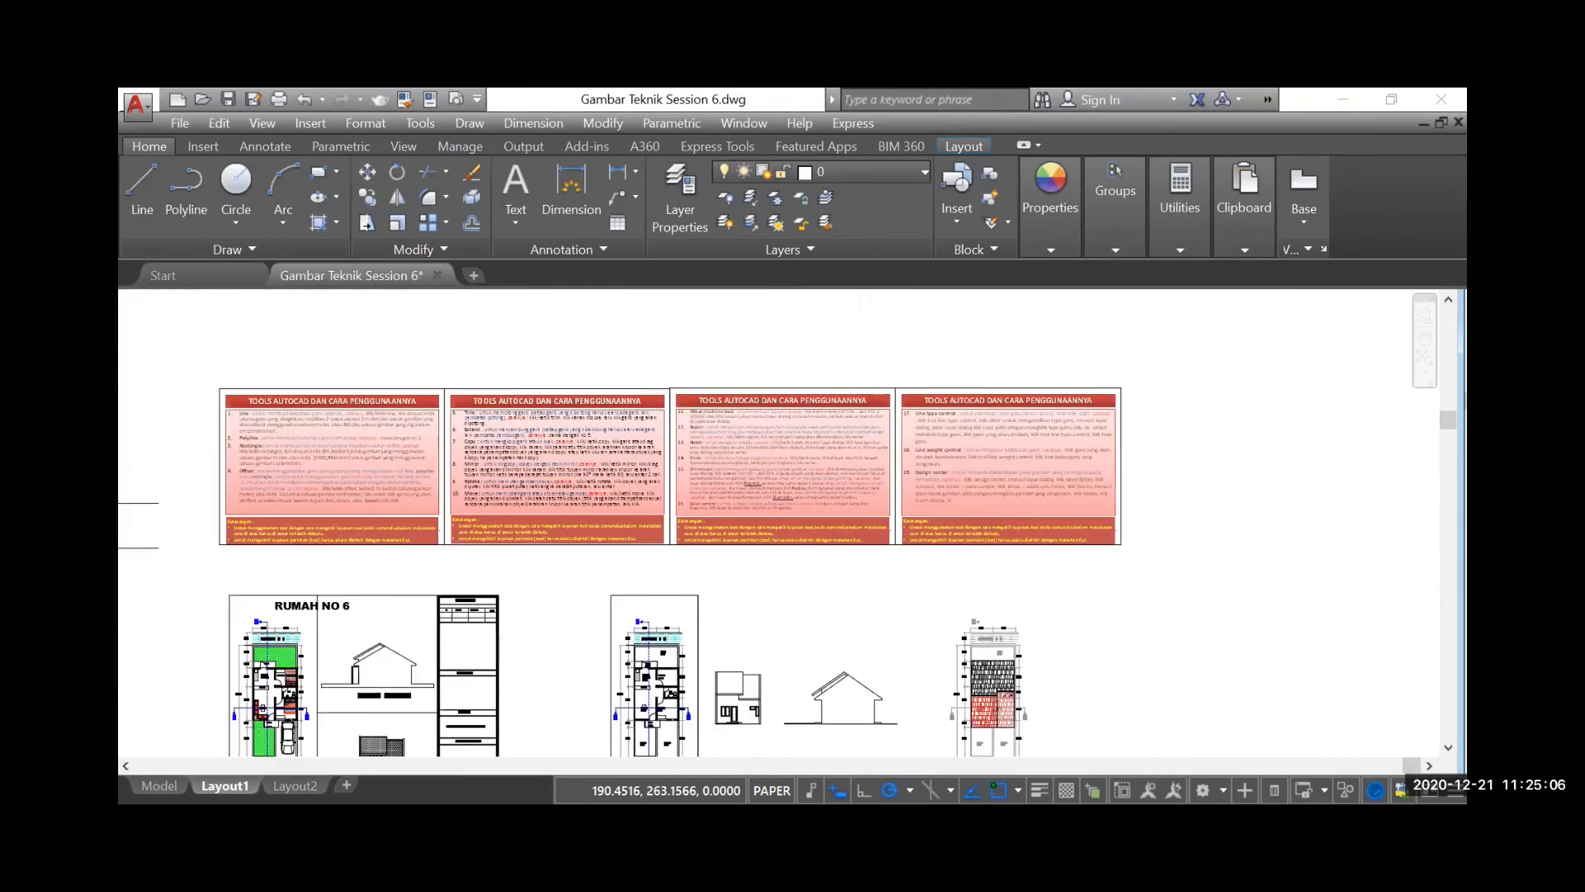
{"action": "scroll", "coordinate": [821, 502], "scroll_direction": "up", "scroll_amount": 6}
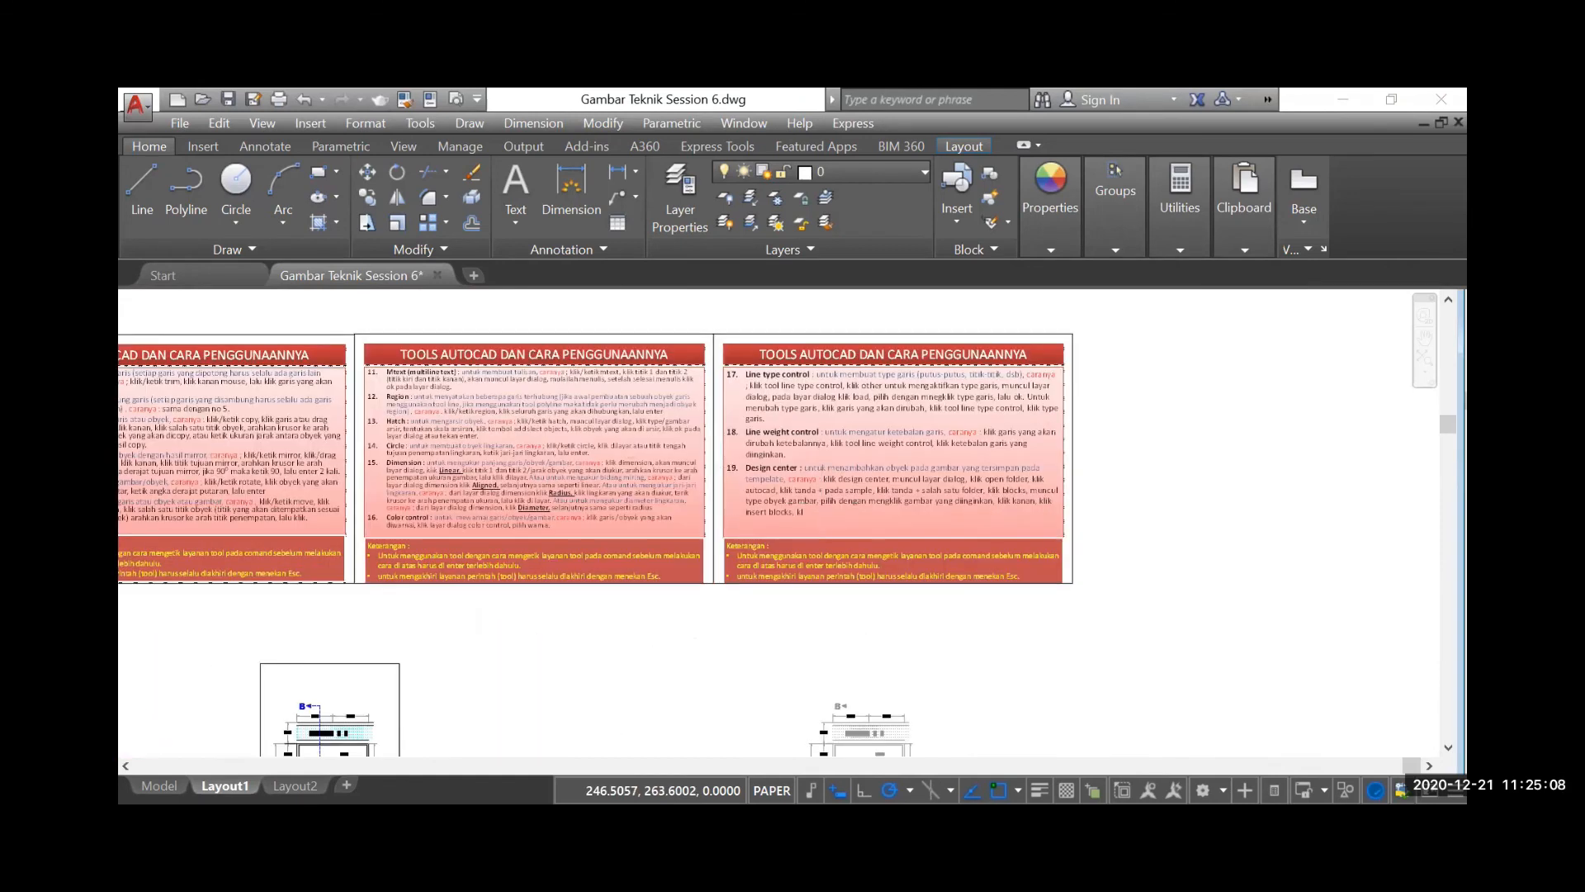
{"action": "scroll", "coordinate": [1220, 518], "scroll_direction": "down", "scroll_amount": 5}
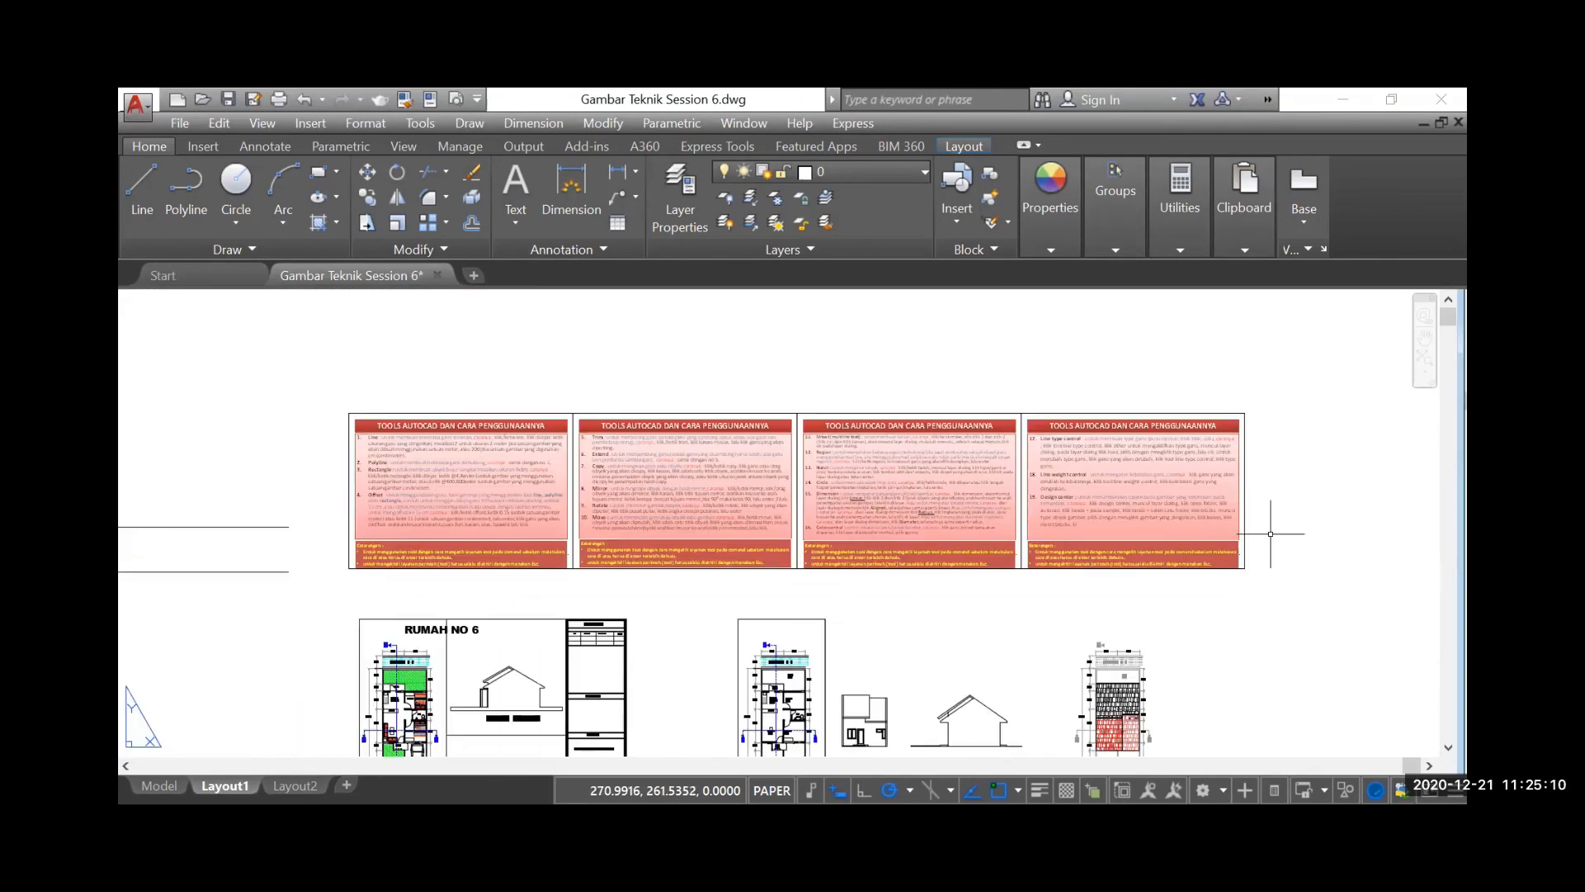
{"action": "scroll", "coordinate": [1181, 522], "scroll_direction": "down", "scroll_amount": 2}
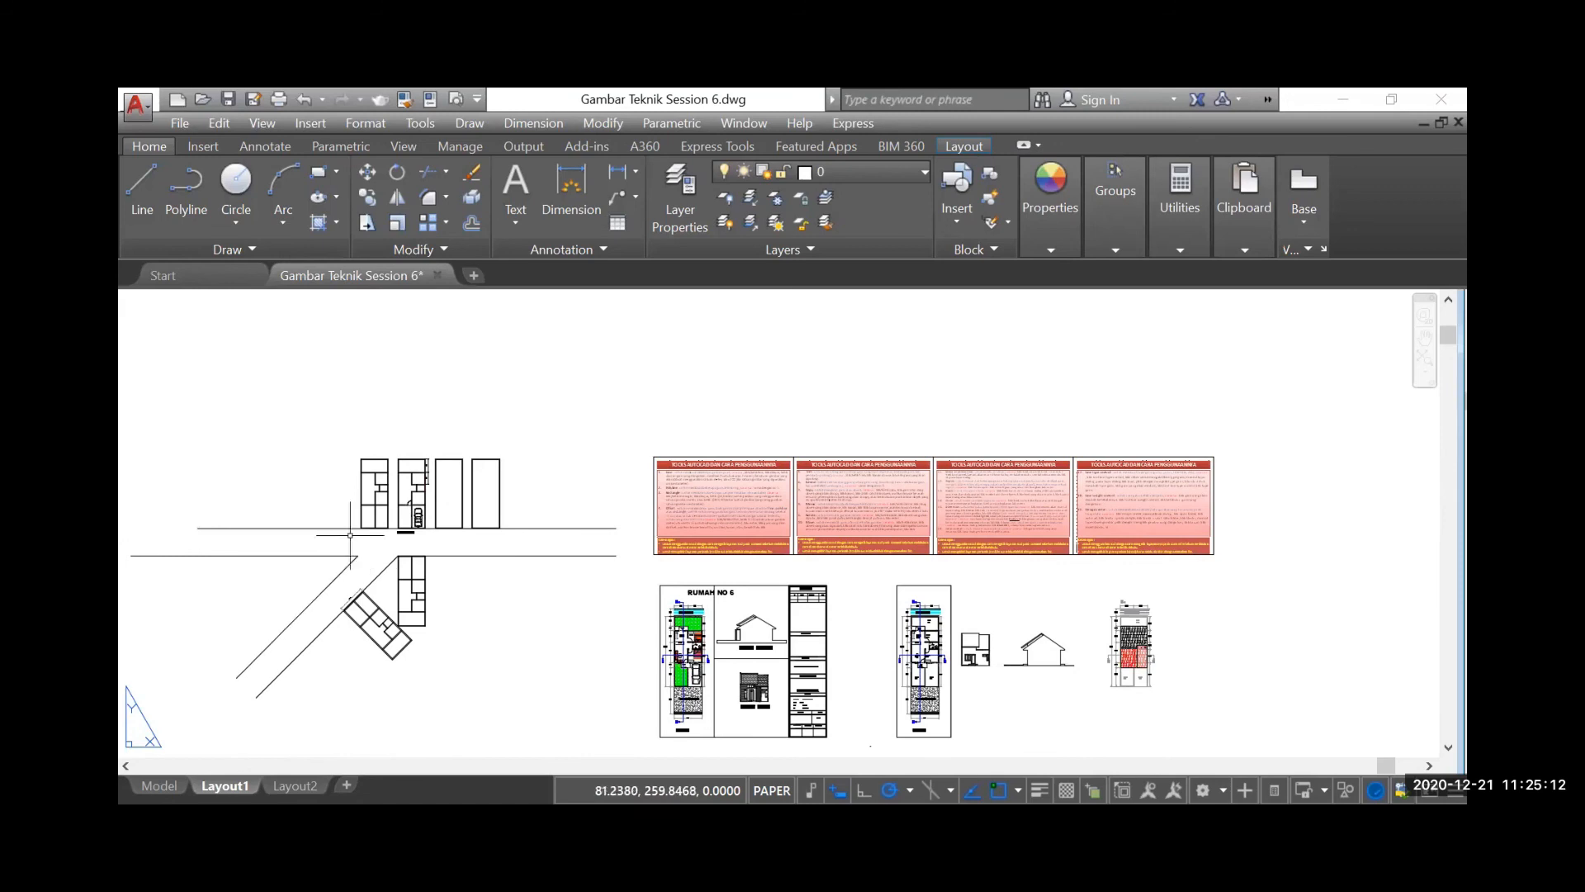
Compare the floor plan containing the car with the plan and elevations on the RUMAH NO 6 sheet
{"action": "scroll", "coordinate": [372, 508], "scroll_direction": "up", "scroll_amount": 2}
{"action": "scroll", "coordinate": [413, 499], "scroll_direction": "up", "scroll_amount": 4}
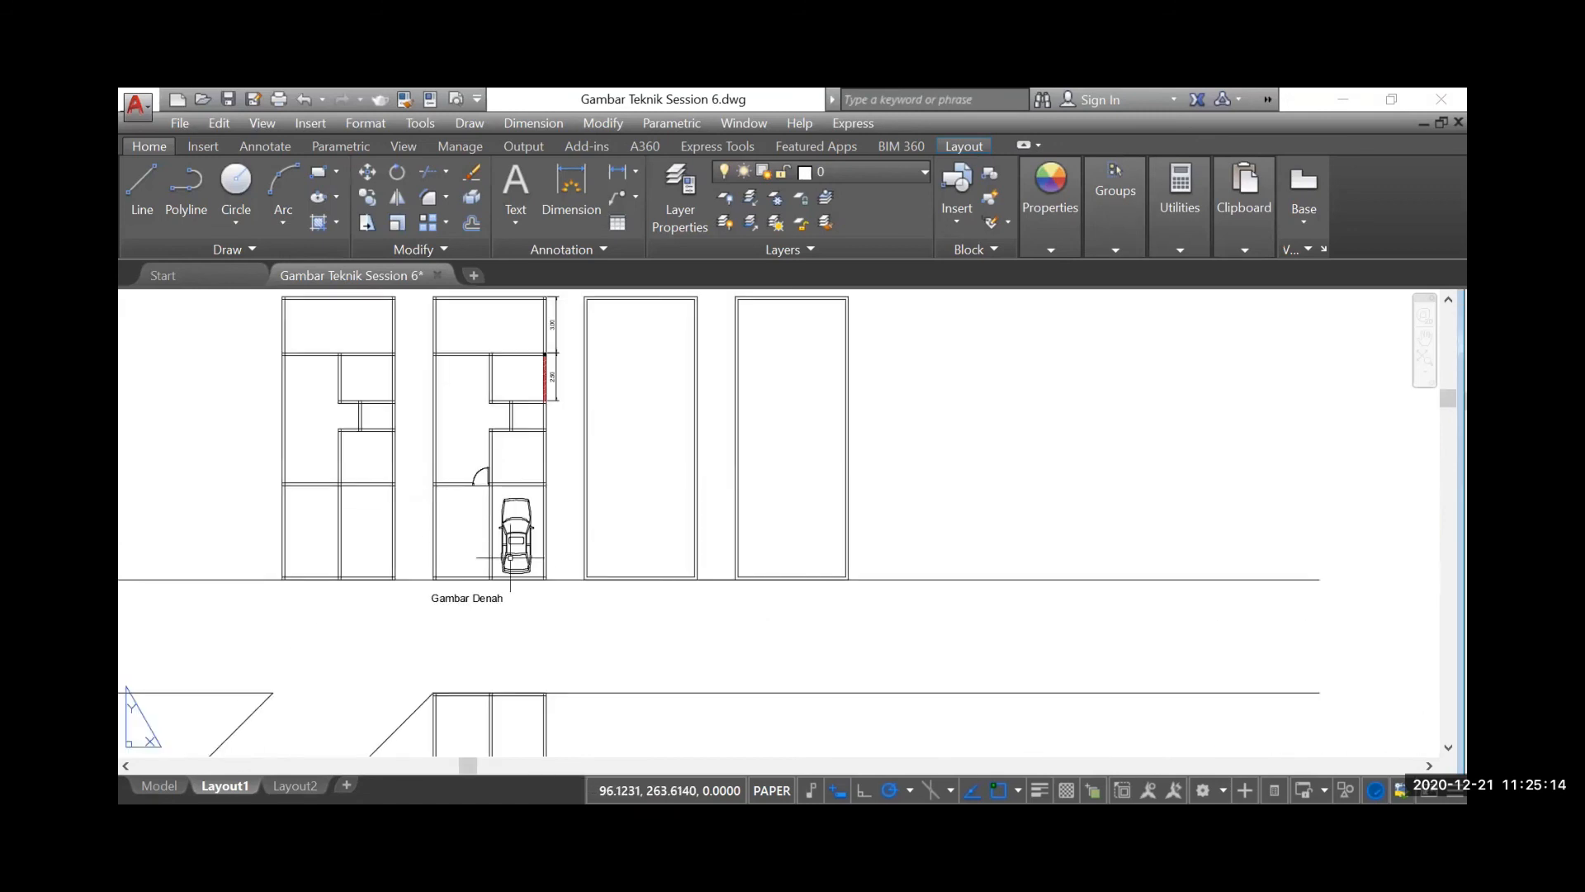
{"action": "scroll", "coordinate": [600, 638], "scroll_direction": "down", "scroll_amount": 2}
{"action": "scroll", "coordinate": [507, 531], "scroll_direction": "up", "scroll_amount": 2}
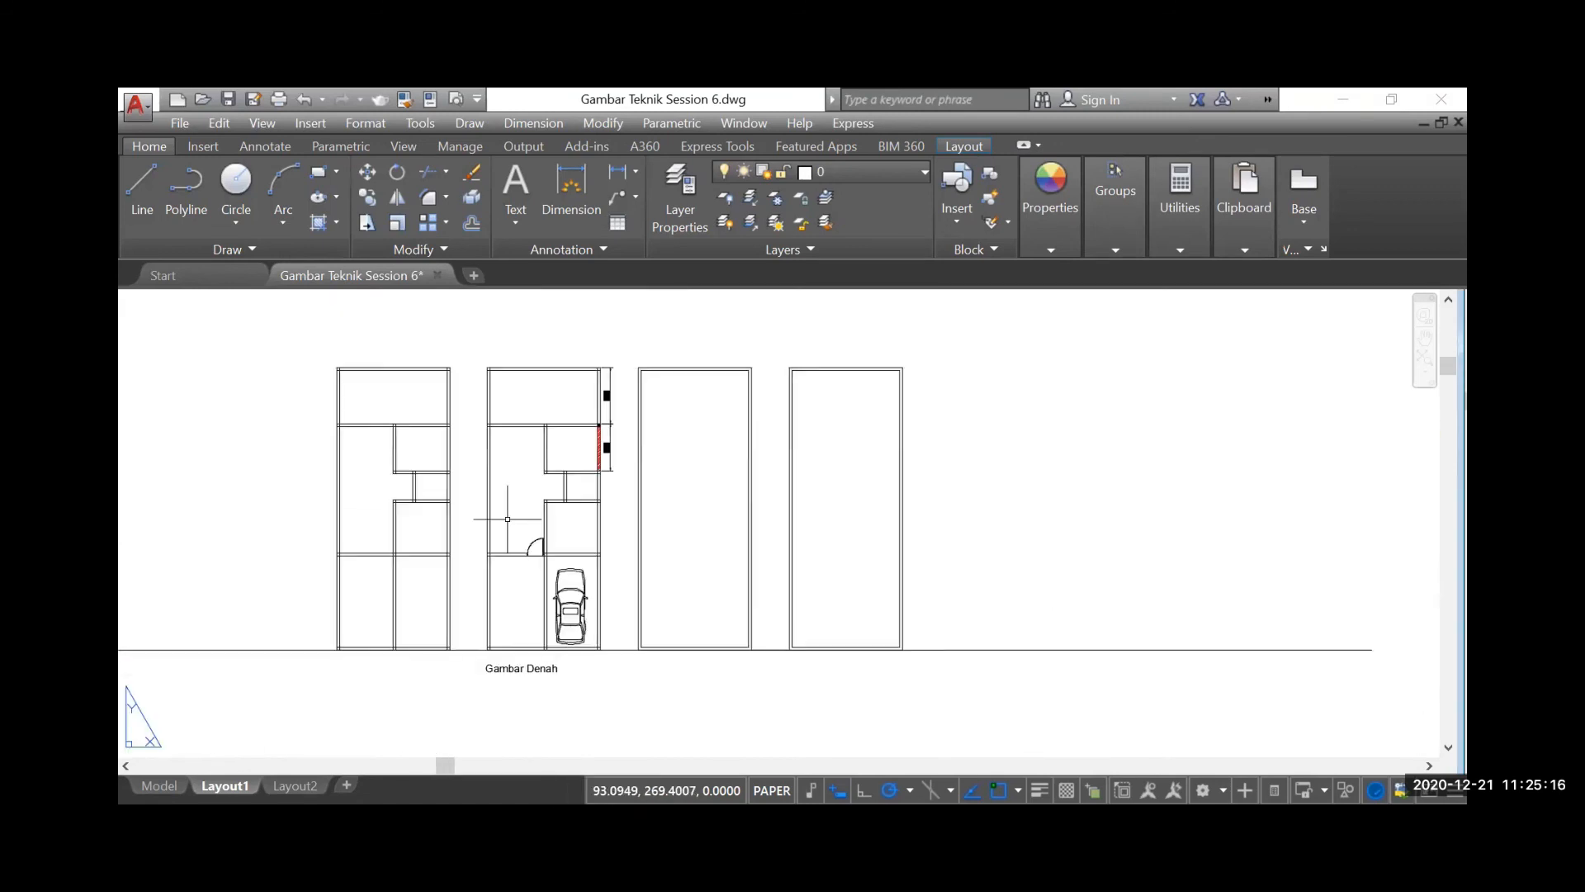
{"action": "scroll", "coordinate": [504, 495], "scroll_direction": "up", "scroll_amount": 2}
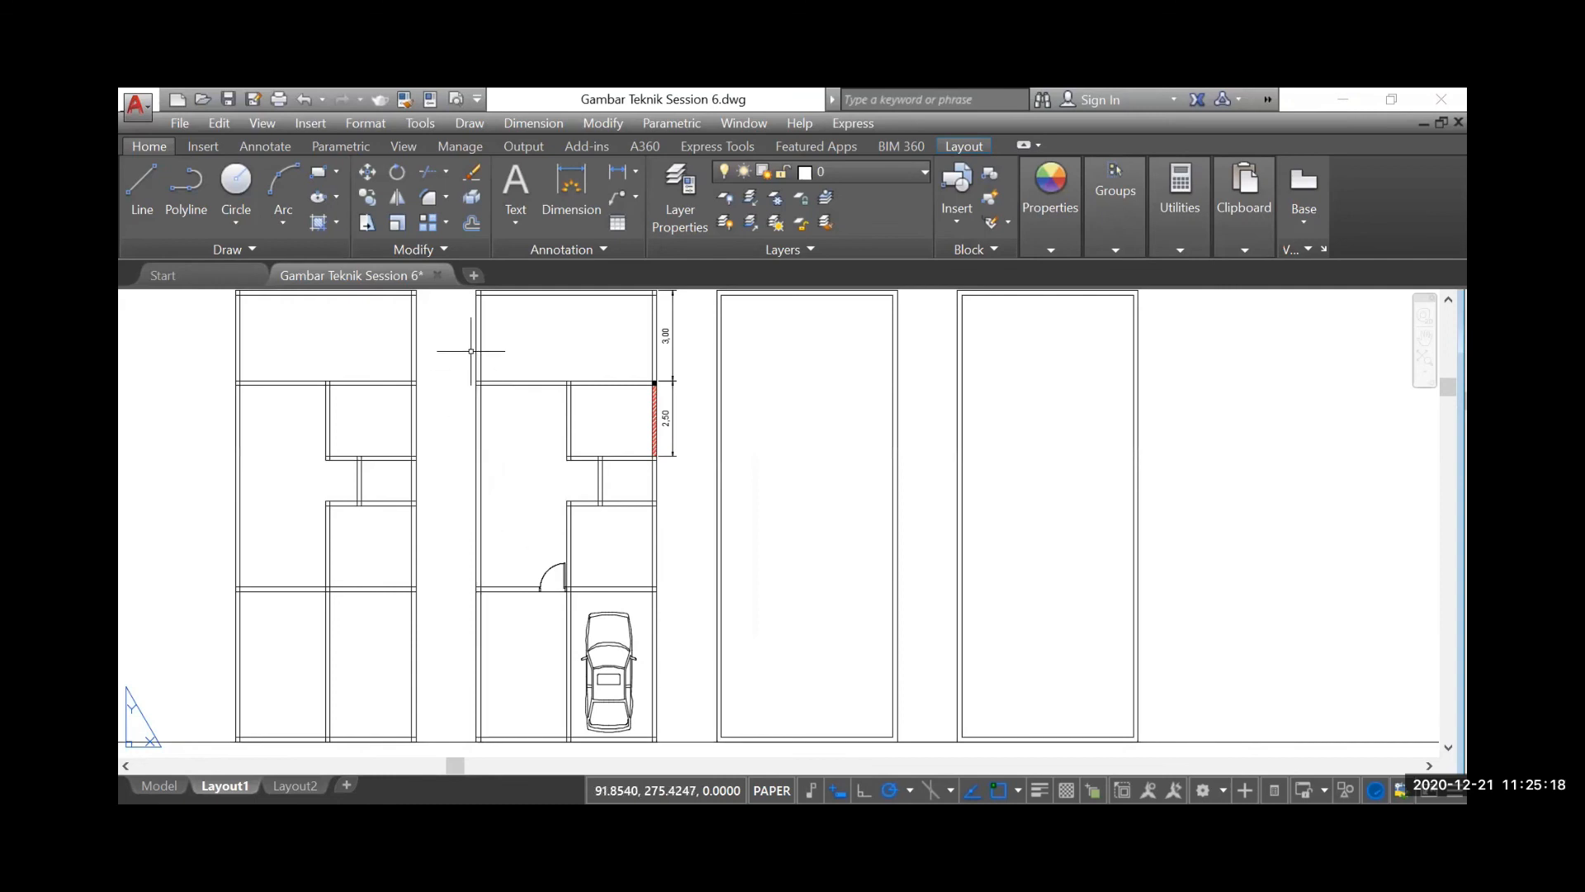
{"action": "scroll", "coordinate": [370, 478], "scroll_direction": "down", "scroll_amount": 3}
{"action": "scroll", "coordinate": [370, 479], "scroll_direction": "down", "scroll_amount": 2}
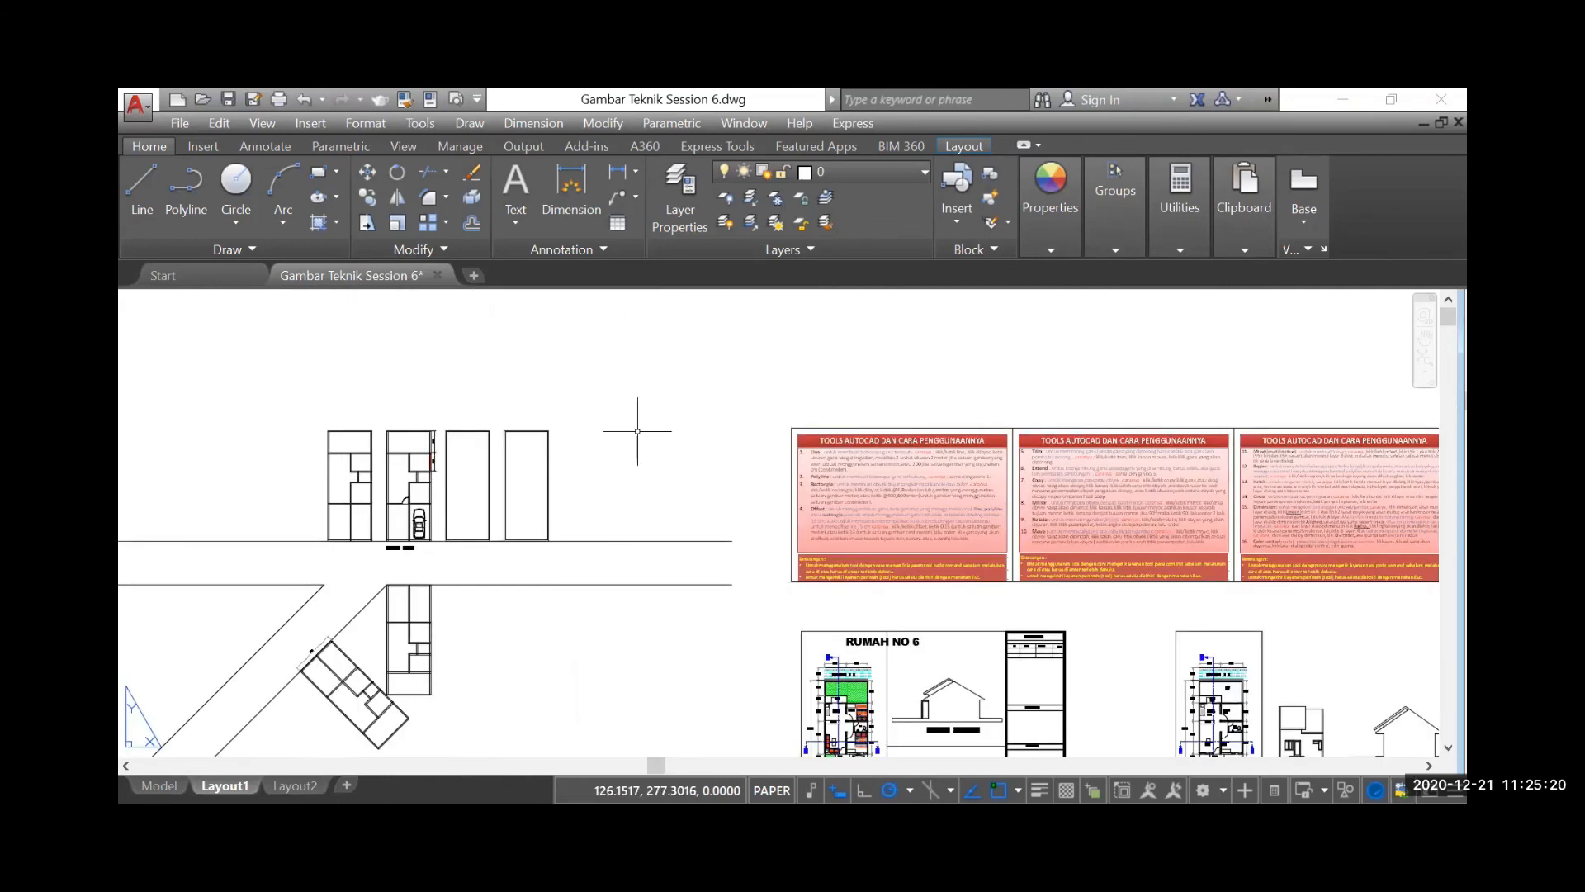
{"action": "scroll", "coordinate": [637, 424], "scroll_direction": "down", "scroll_amount": 3}
{"action": "scroll", "coordinate": [724, 572], "scroll_direction": "up", "scroll_amount": 8}
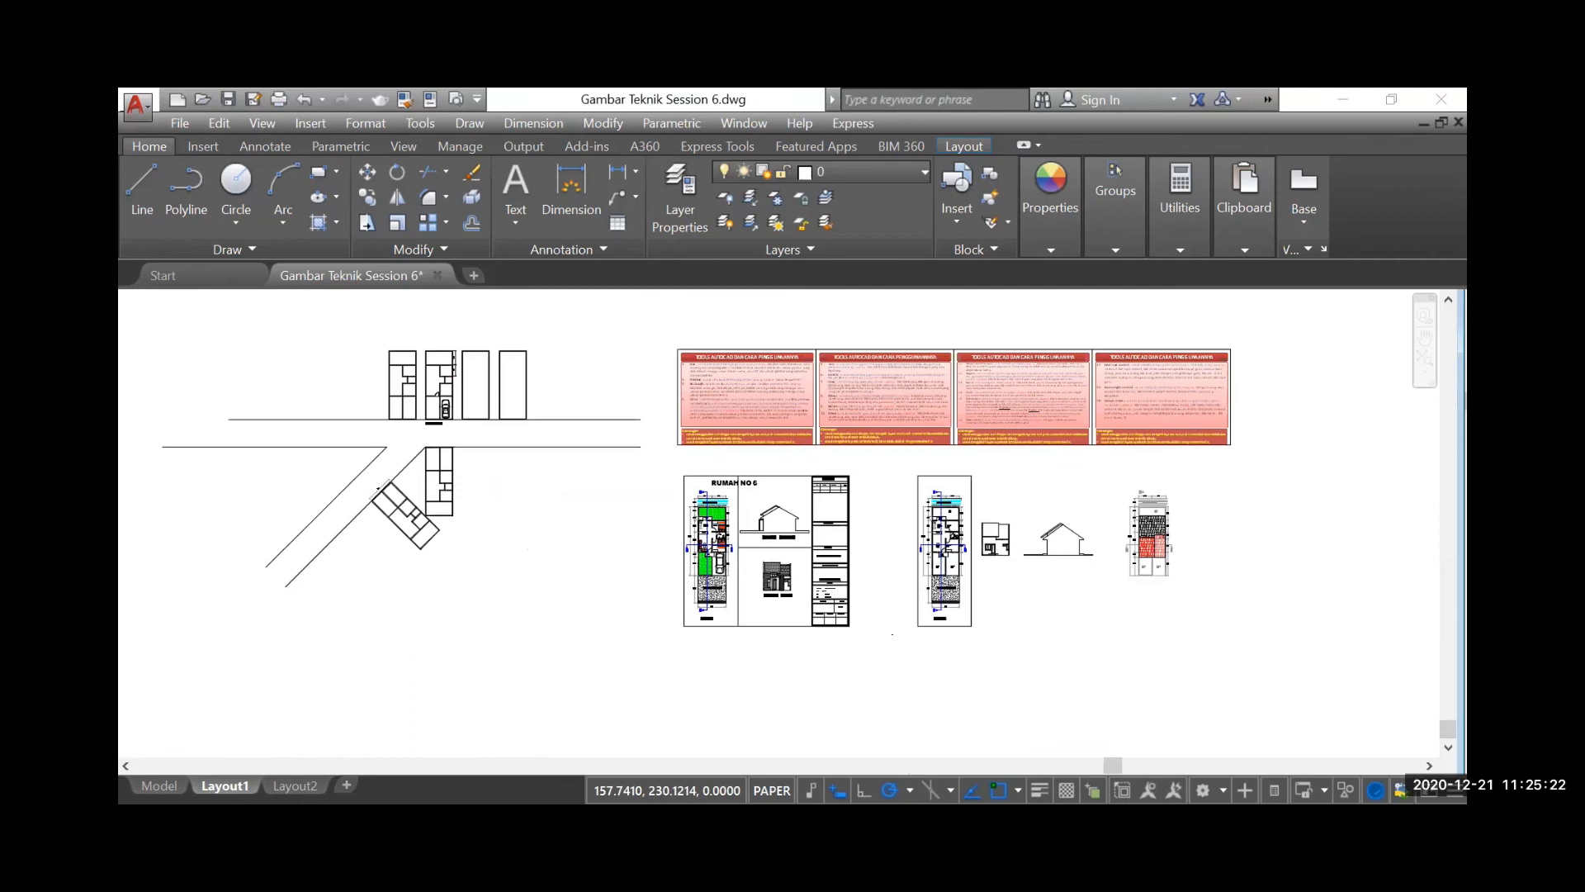
{"action": "scroll", "coordinate": [725, 572], "scroll_direction": "down", "scroll_amount": 2}
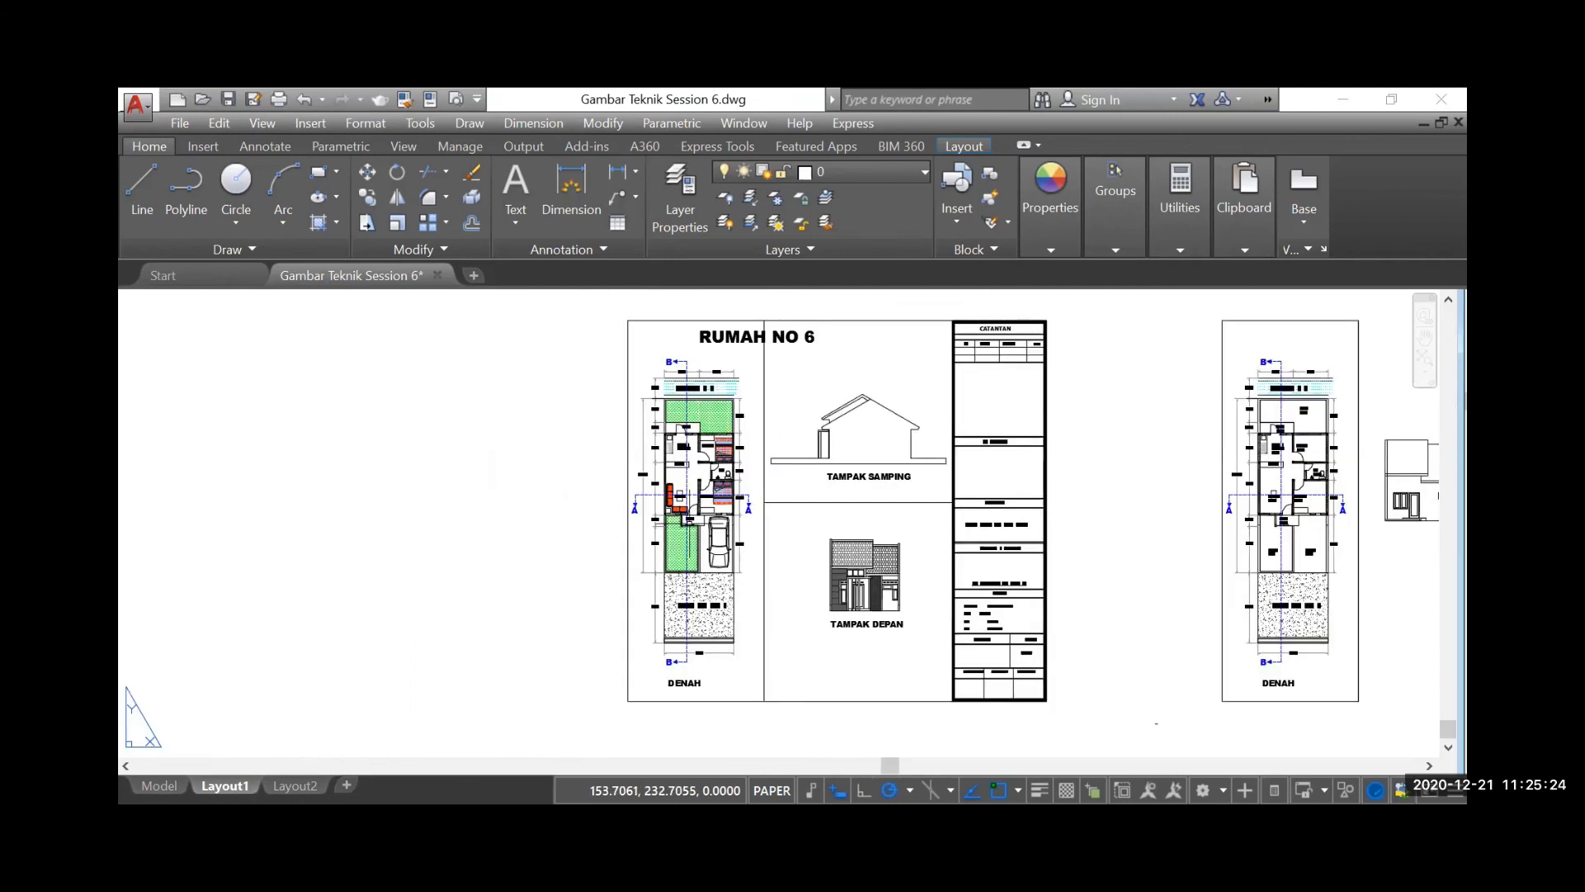
{"action": "scroll", "coordinate": [694, 600], "scroll_direction": "up", "scroll_amount": 2}
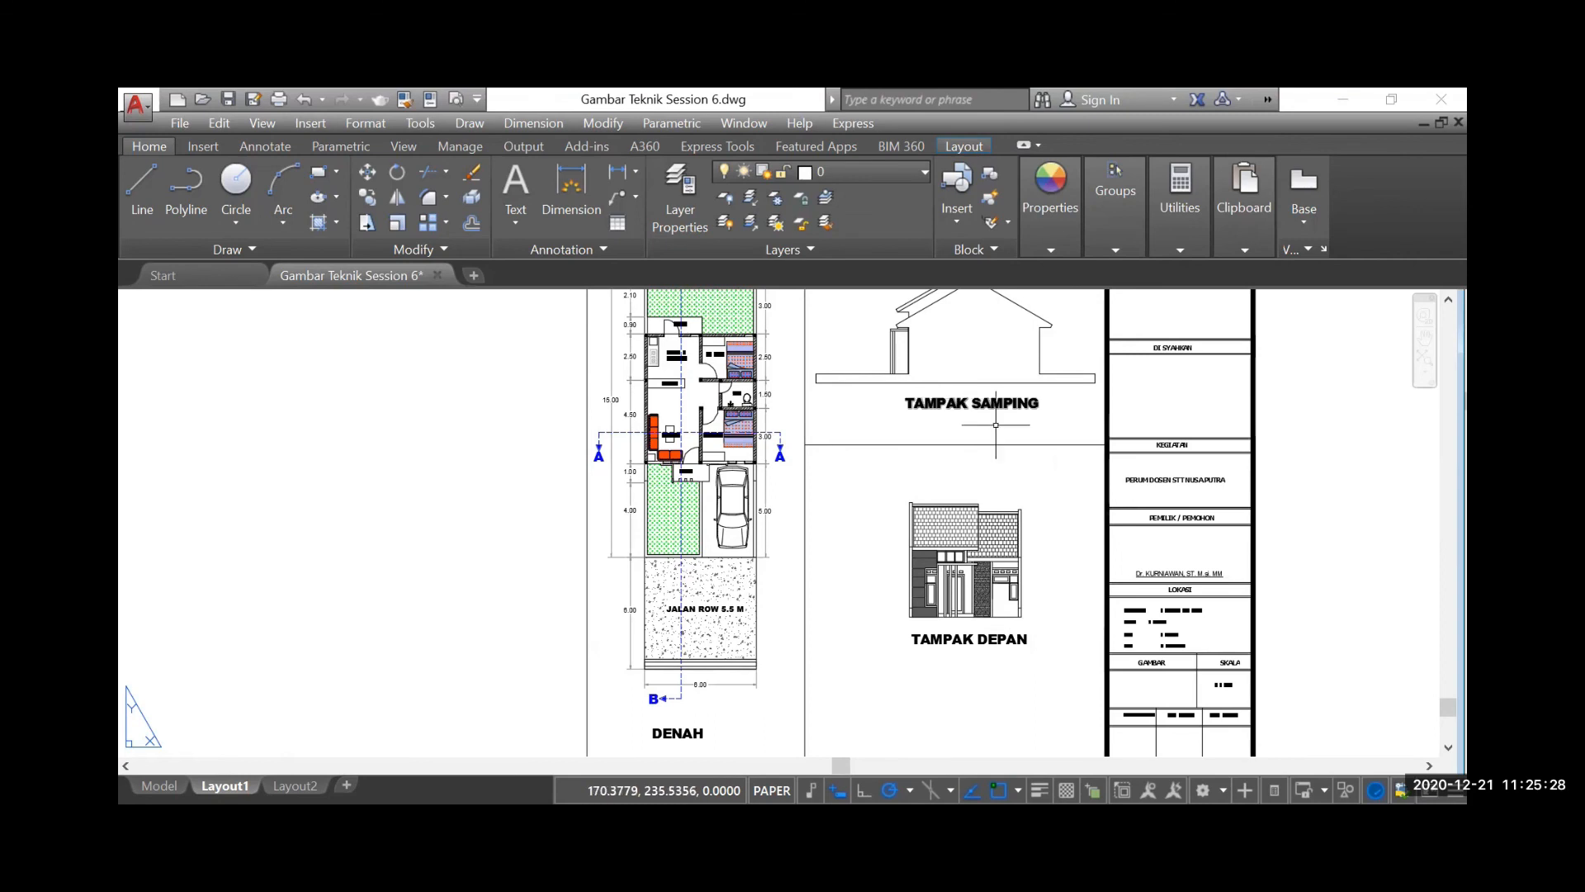
{"action": "scroll", "coordinate": [713, 611], "scroll_direction": "down", "scroll_amount": 2}
{"action": "scroll", "coordinate": [714, 611], "scroll_direction": "down", "scroll_amount": 3}
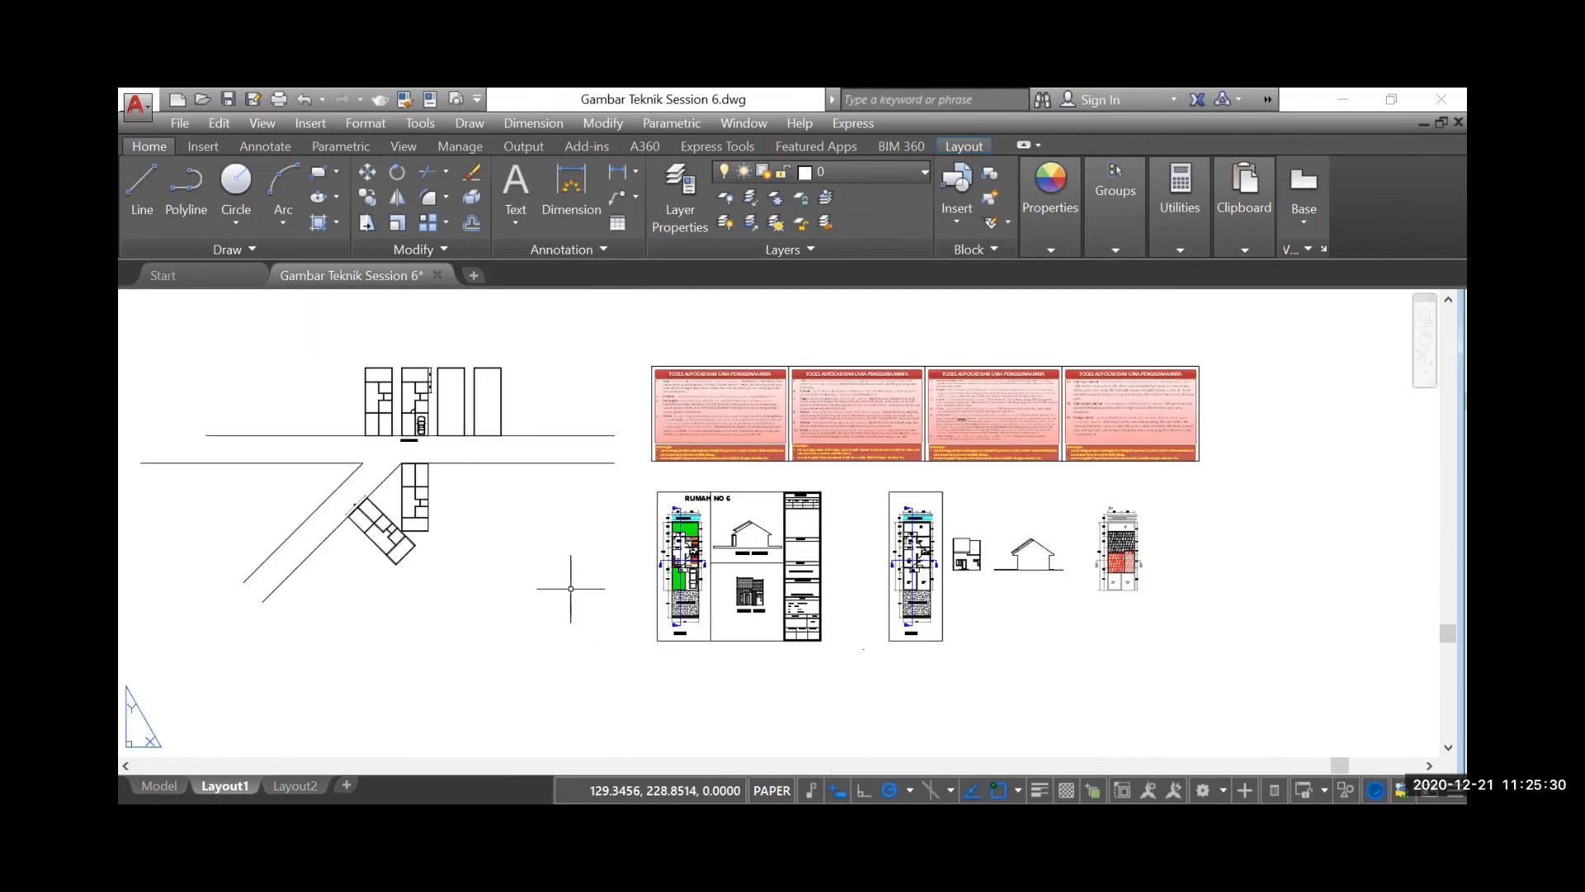
{"action": "scroll", "coordinate": [851, 431], "scroll_direction": "up", "scroll_amount": 1}
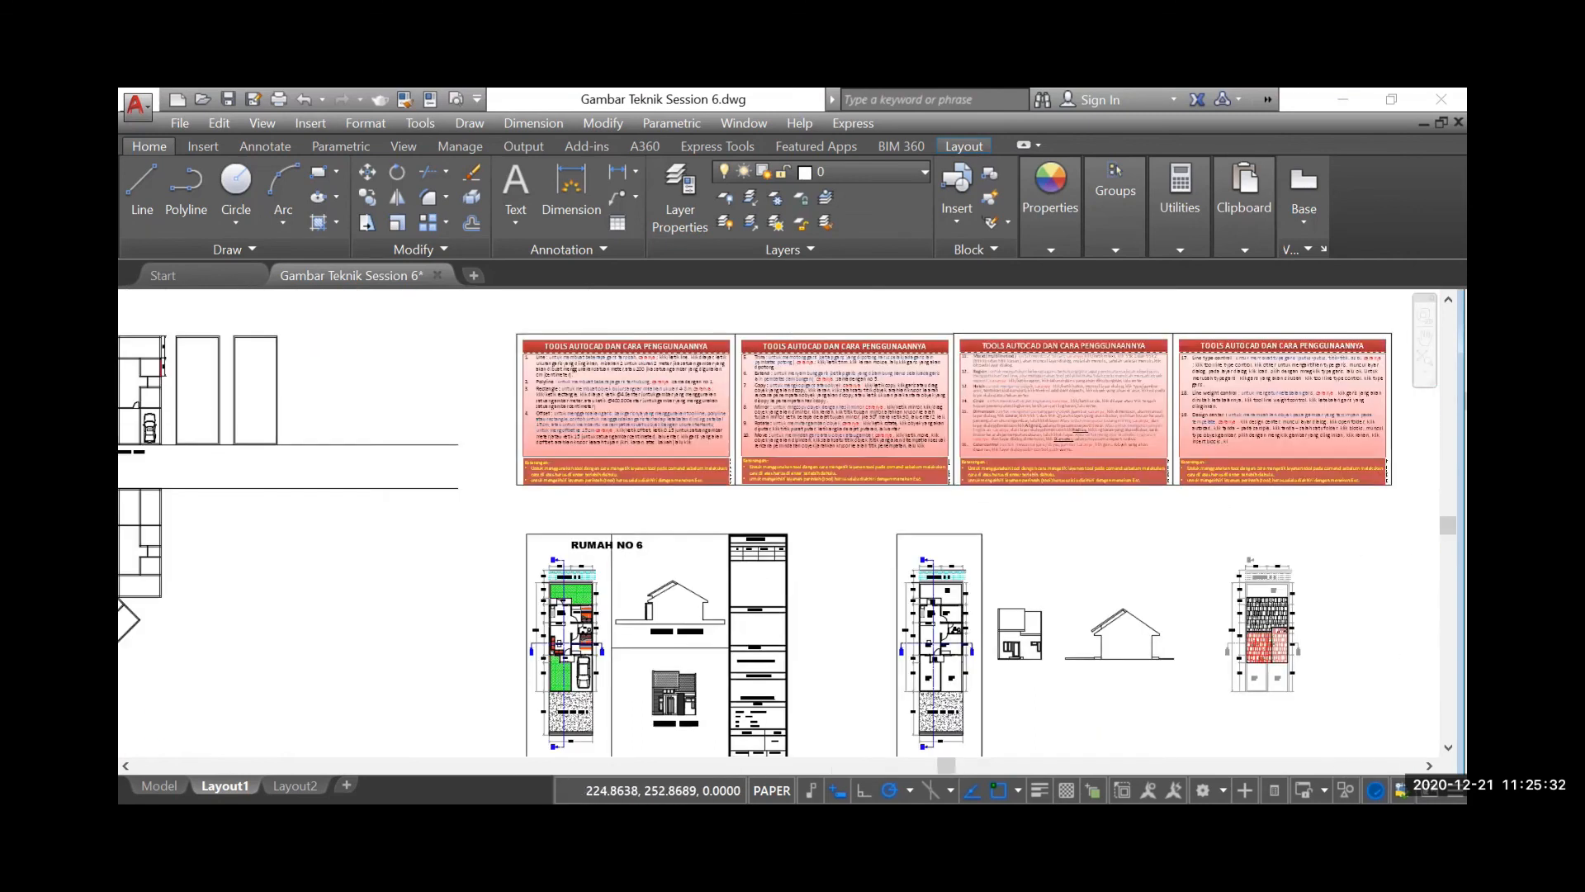
{"action": "scroll", "coordinate": [1069, 525], "scroll_direction": "down", "scroll_amount": 1}
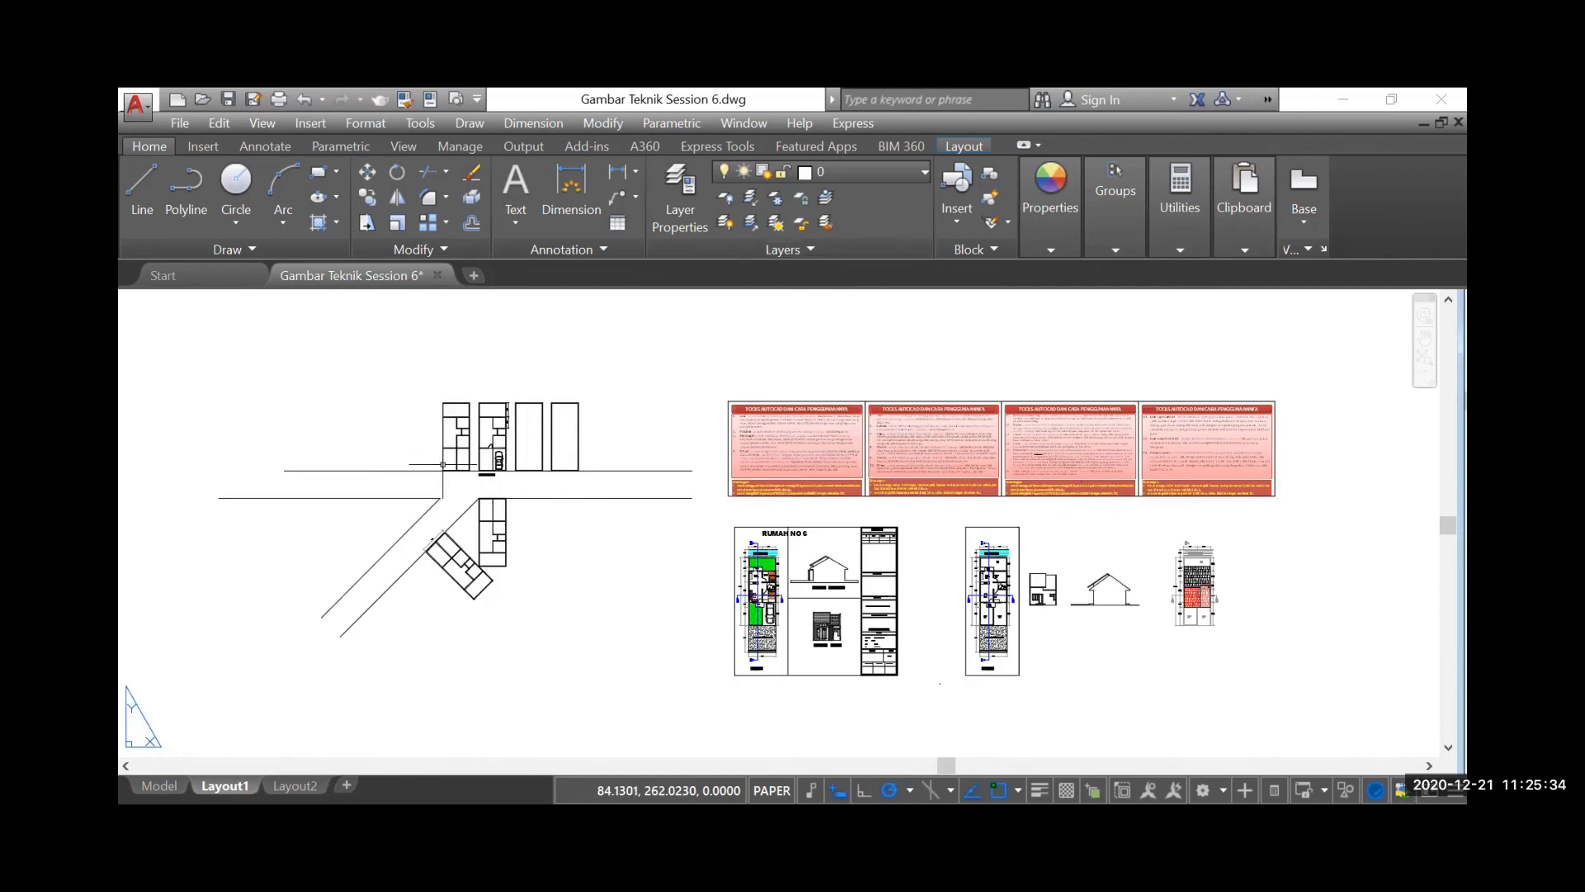
{"action": "scroll", "coordinate": [447, 432], "scroll_direction": "up", "scroll_amount": 2}
{"action": "scroll", "coordinate": [448, 432], "scroll_direction": "up", "scroll_amount": 2}
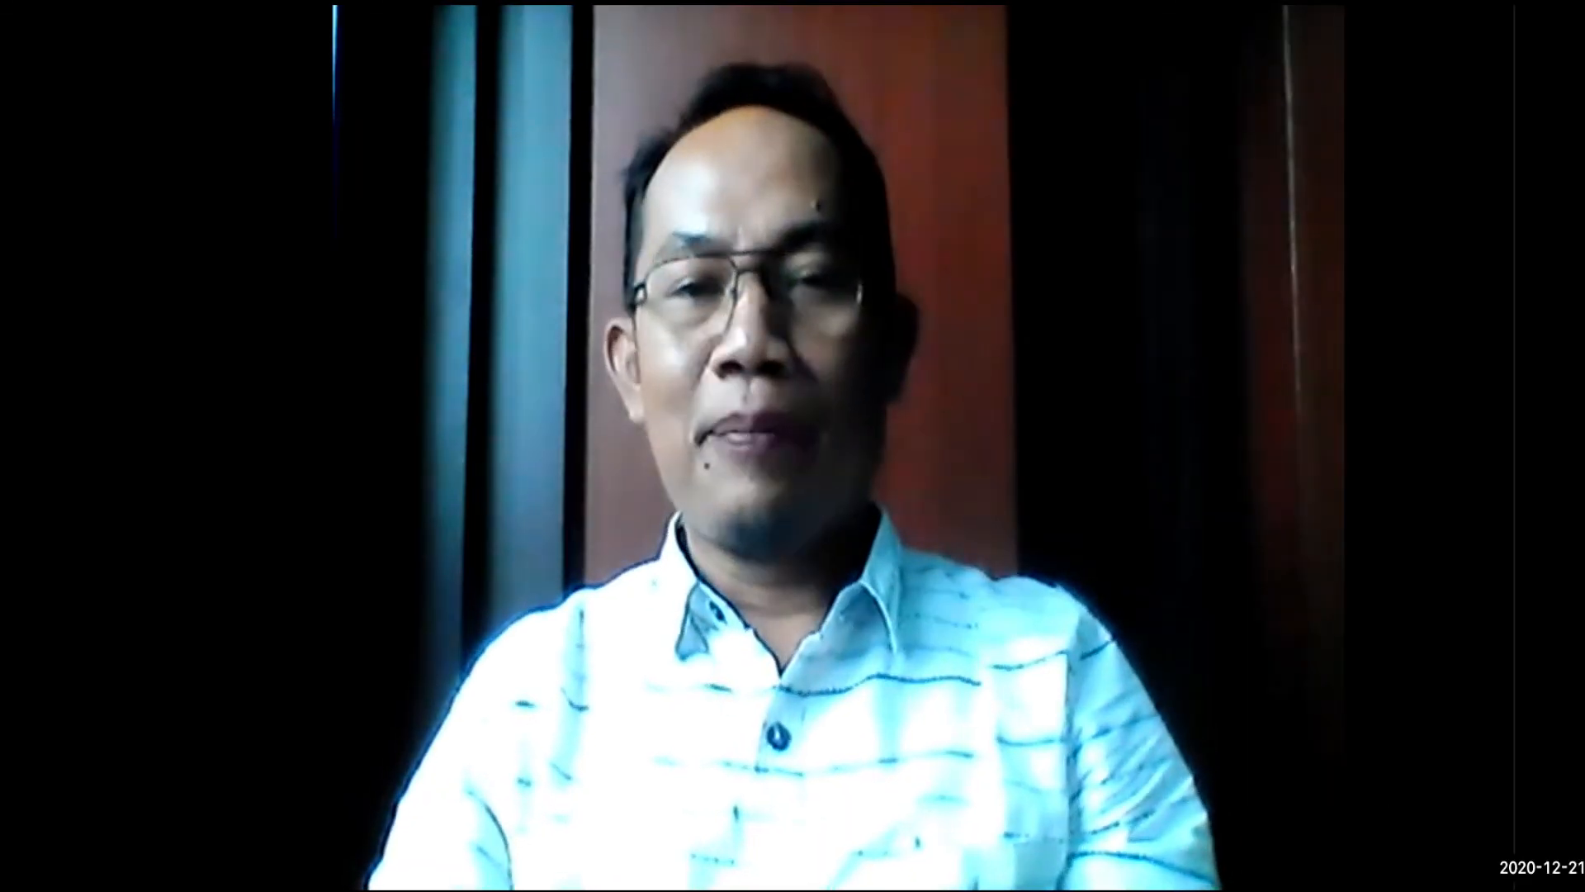